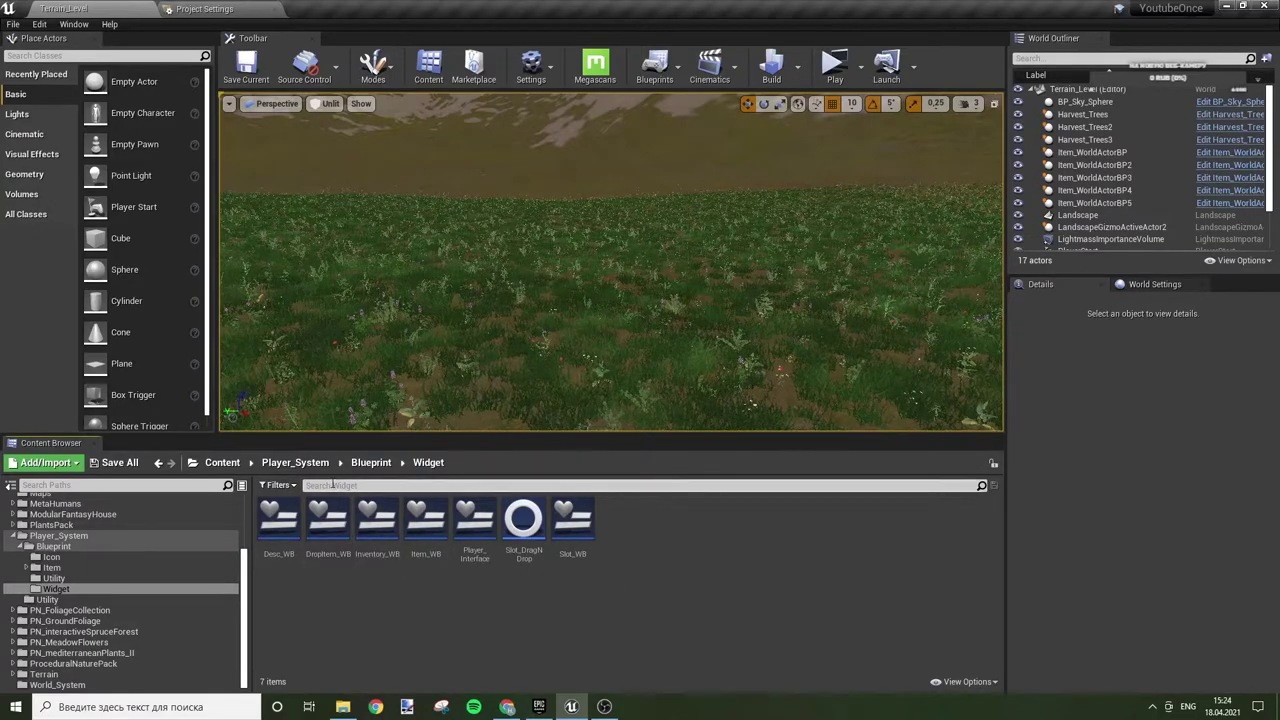
- Create a new folder named Inventory inside Player_System
left_click(305, 463)
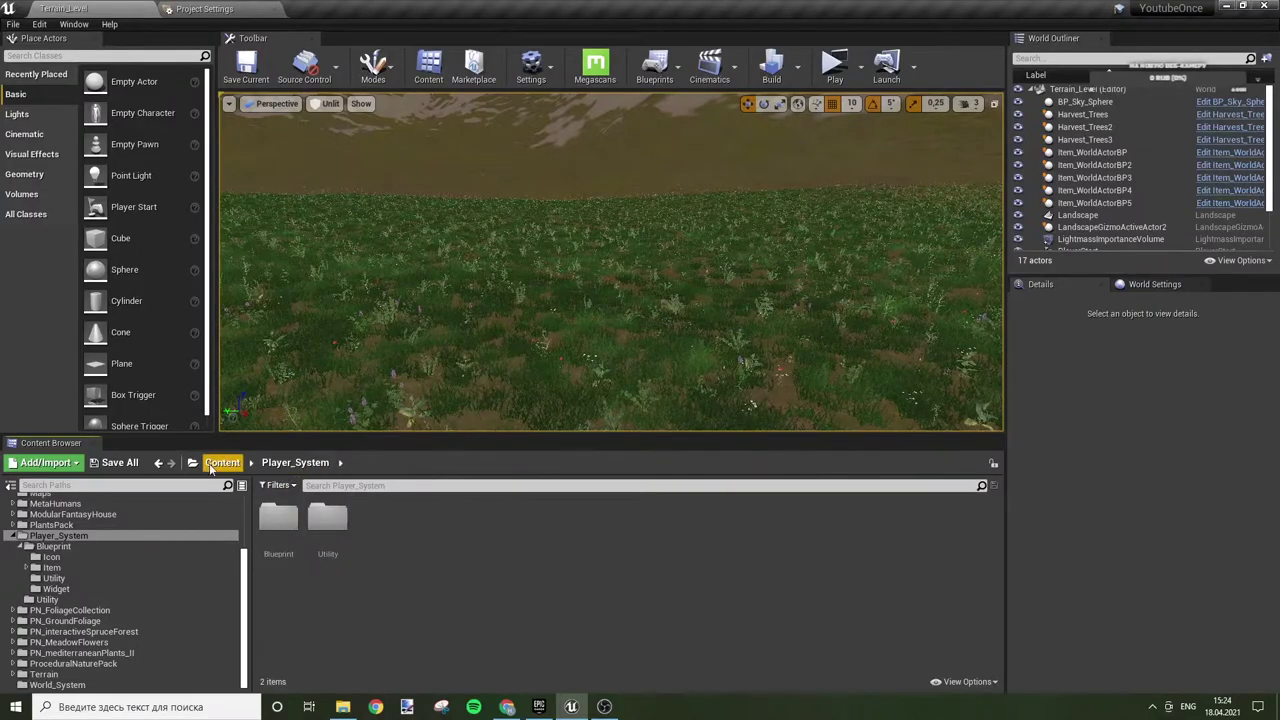
double_click(279, 520)
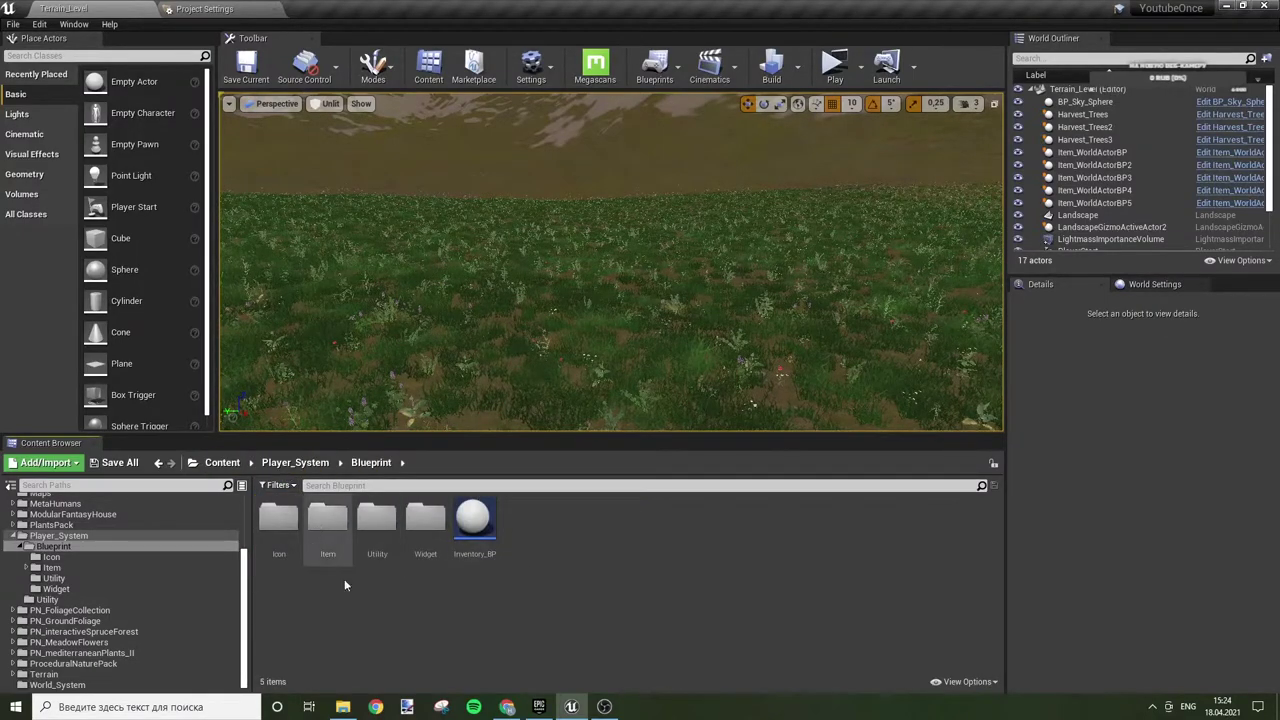
left_click(298, 465)
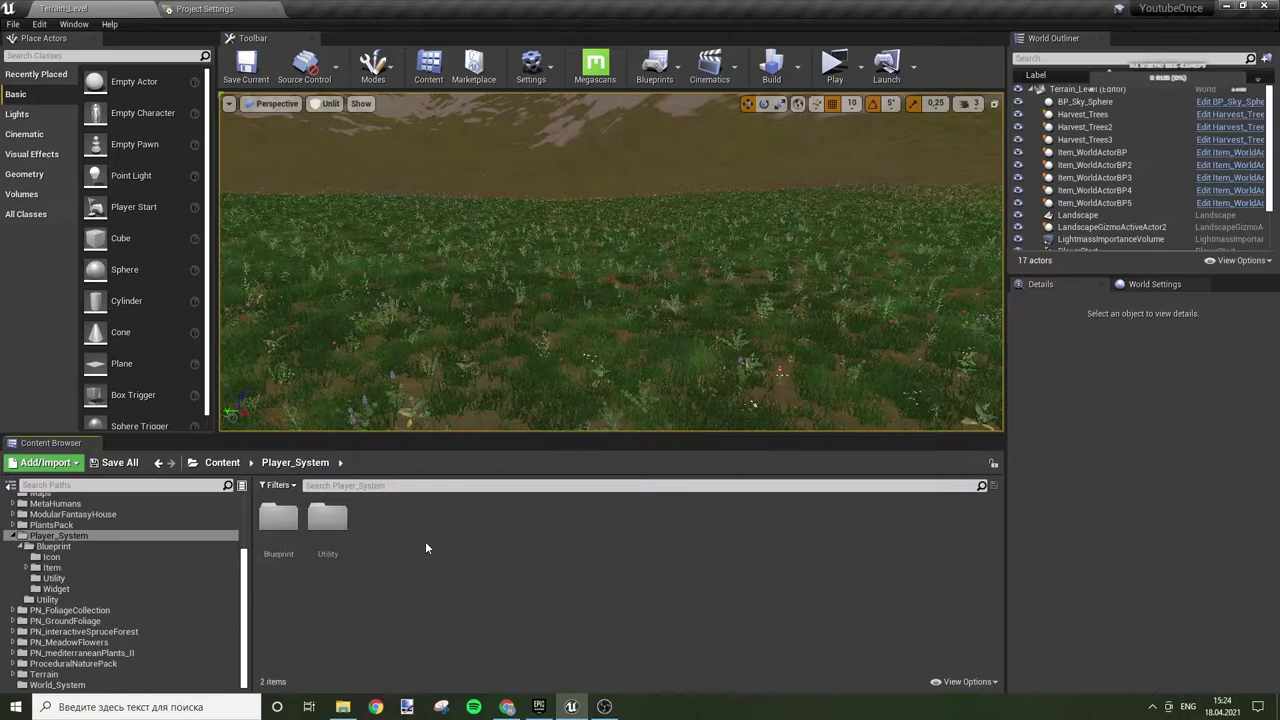
right_click(375, 538)
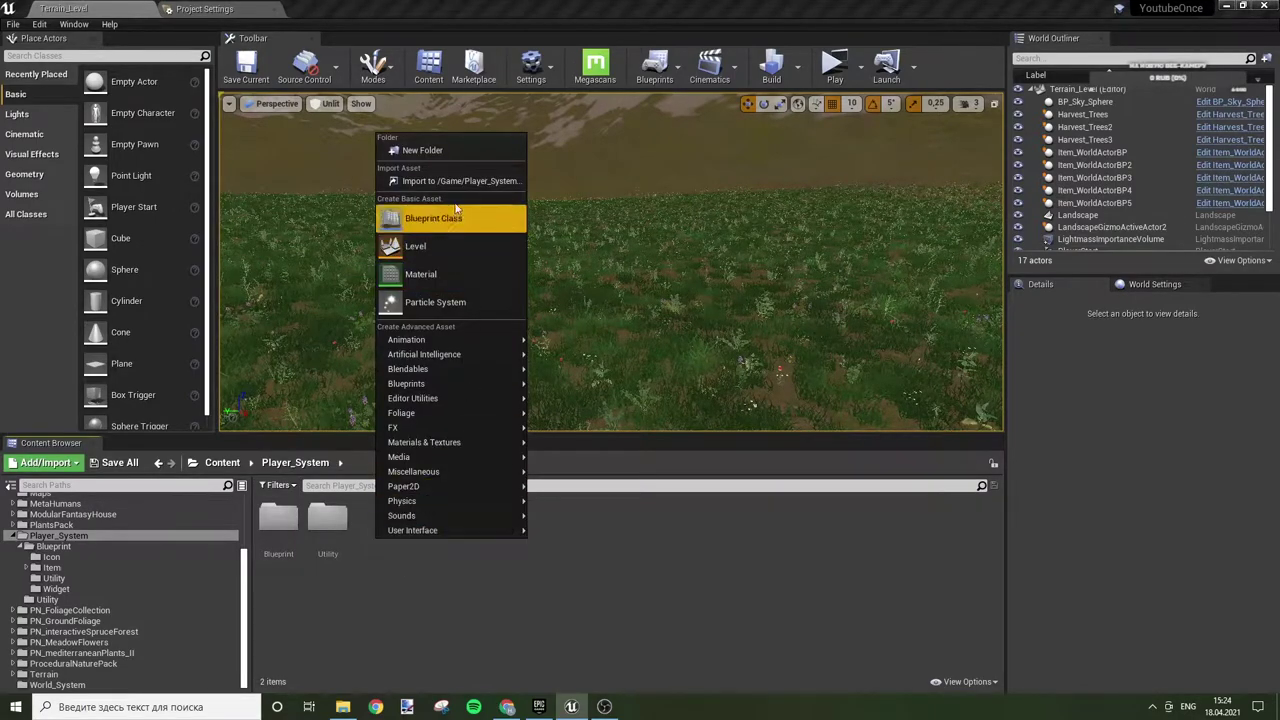
left_click(422, 150)
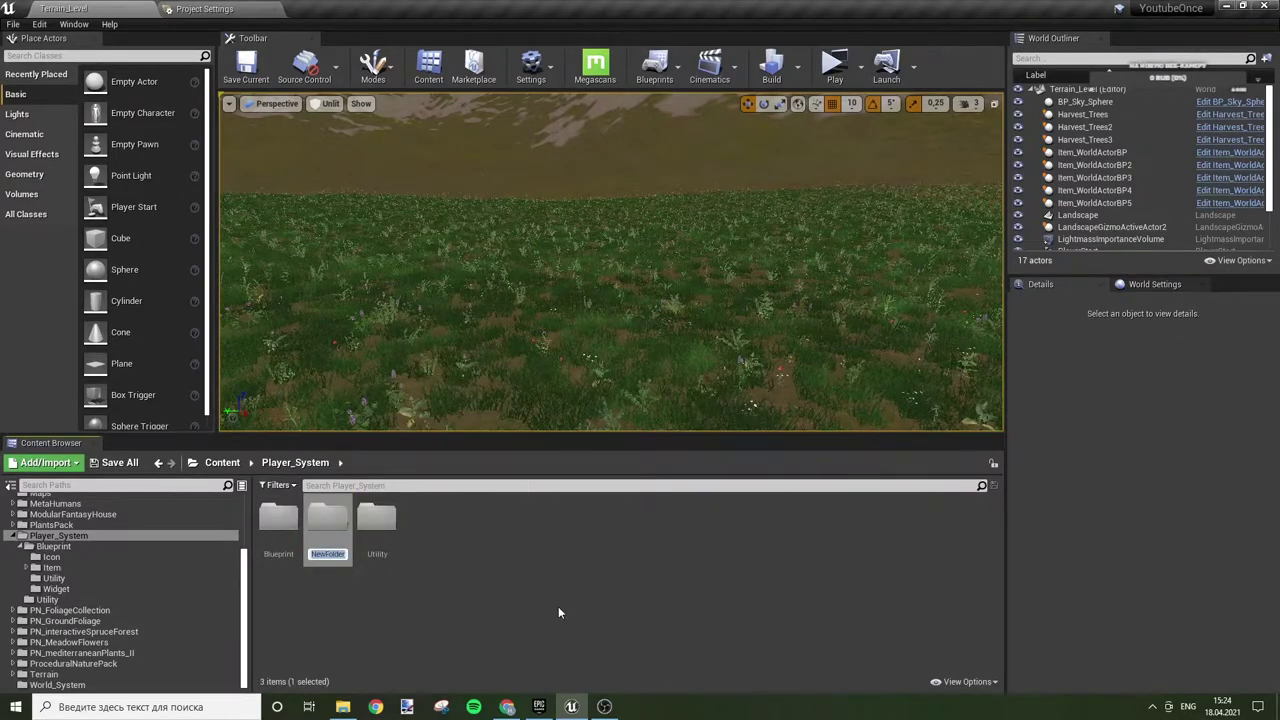
type("Invent")
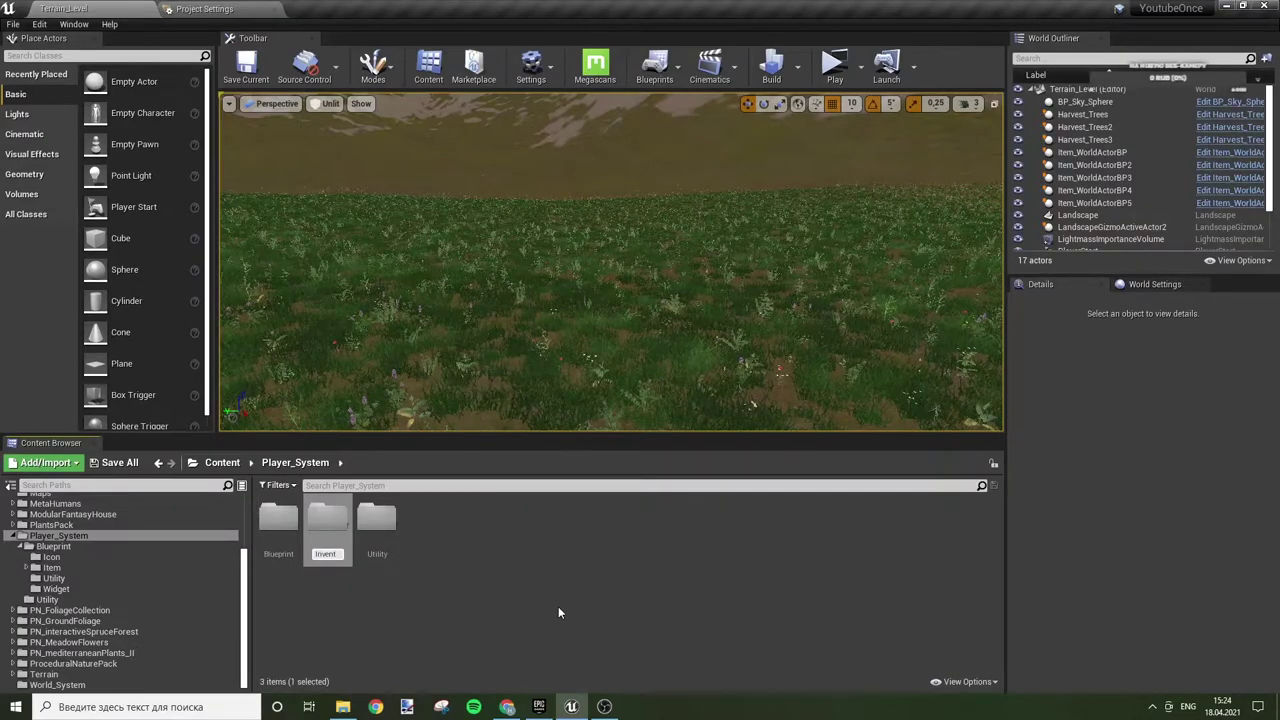
type("ory")
key("Return")
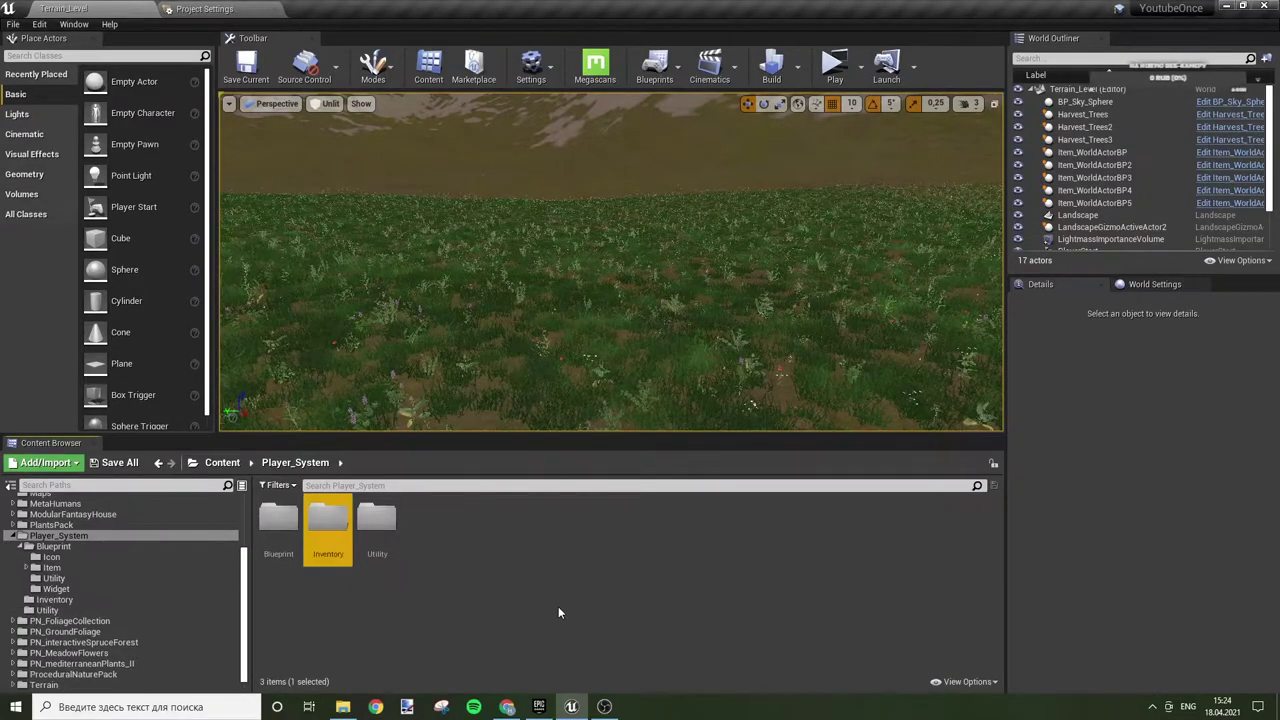
- Move the Blueprint and Utility folders into Inventory
left_click_drag(278, 517, 332, 545)
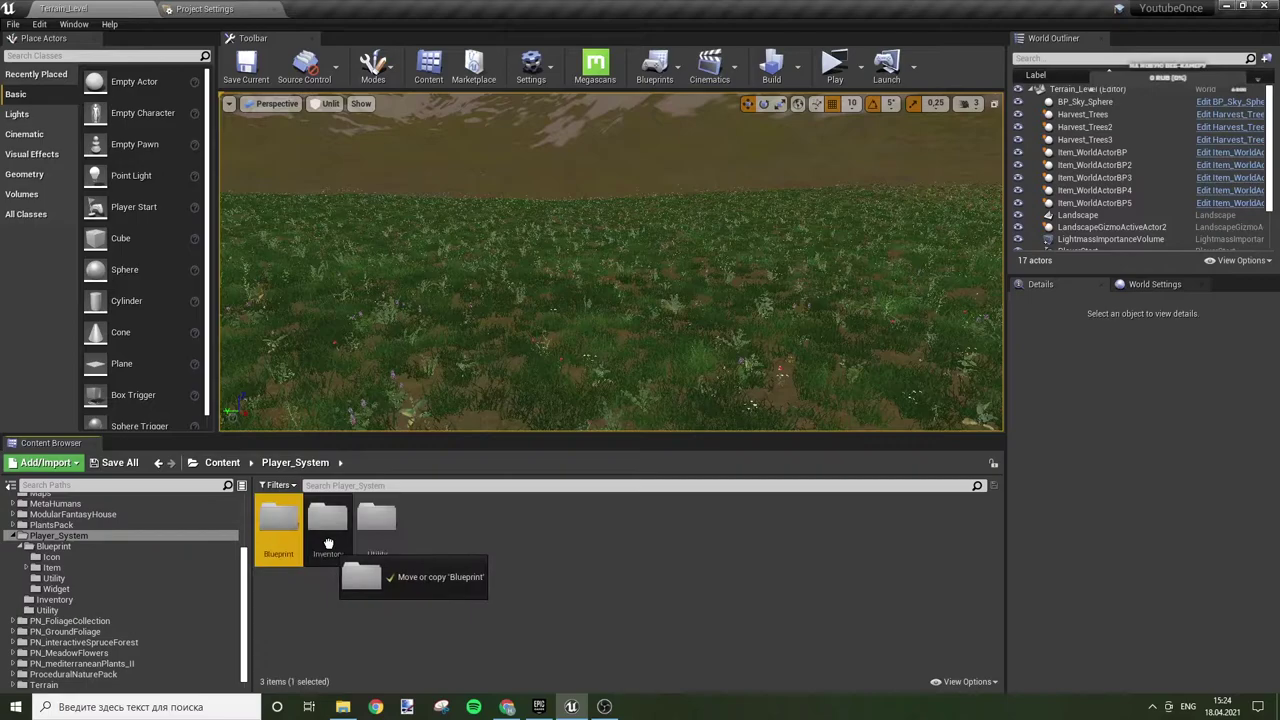
left_click(355, 563)
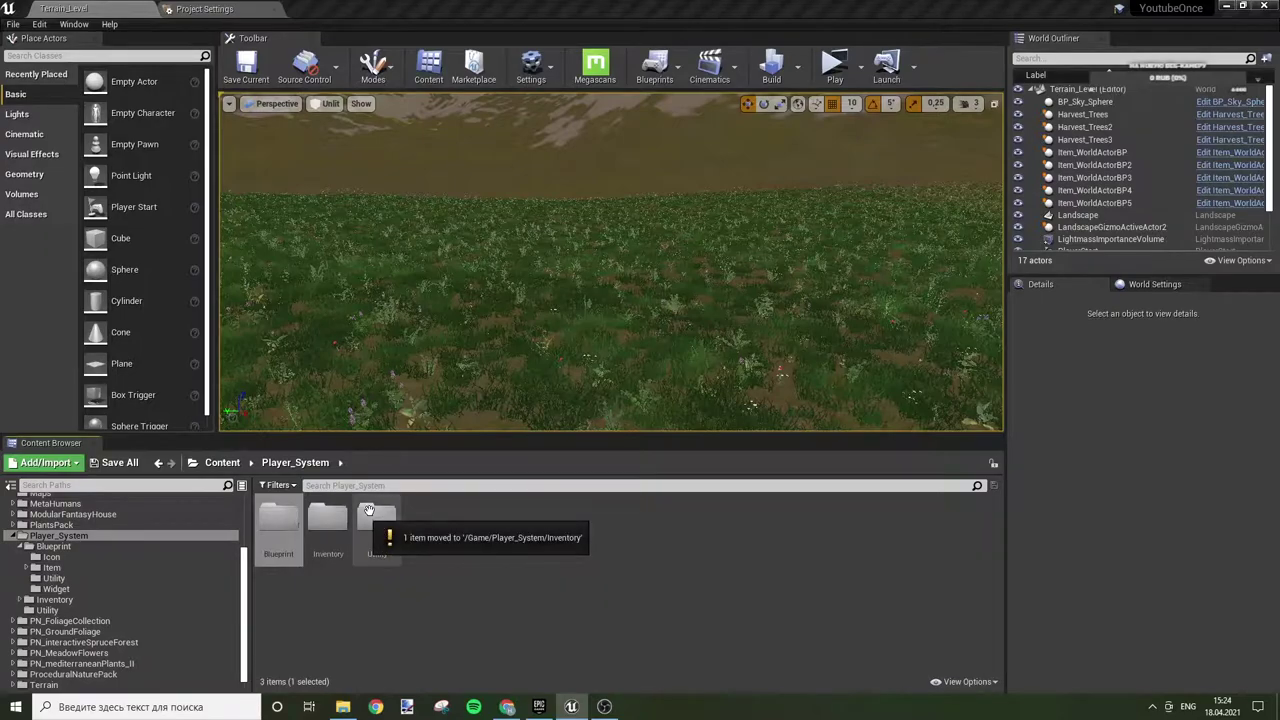
left_click_drag(377, 527, 316, 520)
left_click(345, 532)
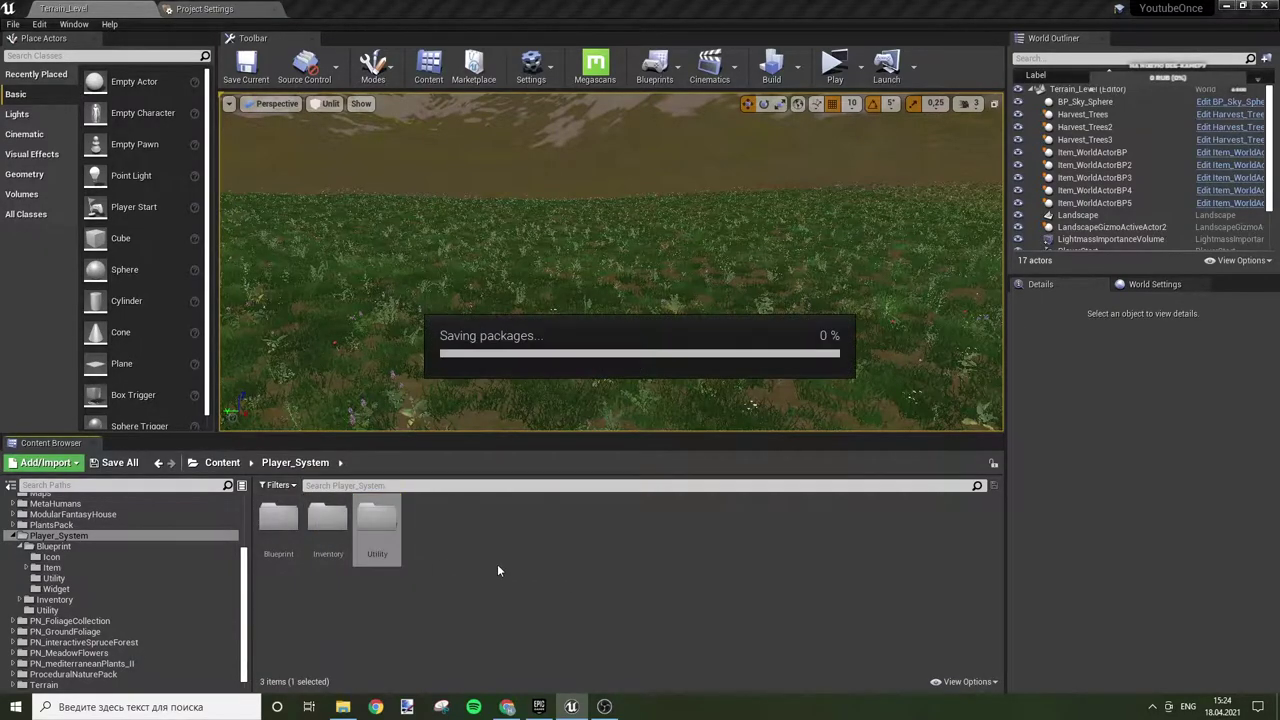
- Browse the moved Blueprint and Icon folders, then return to Player_System via Content
double_click(284, 518)
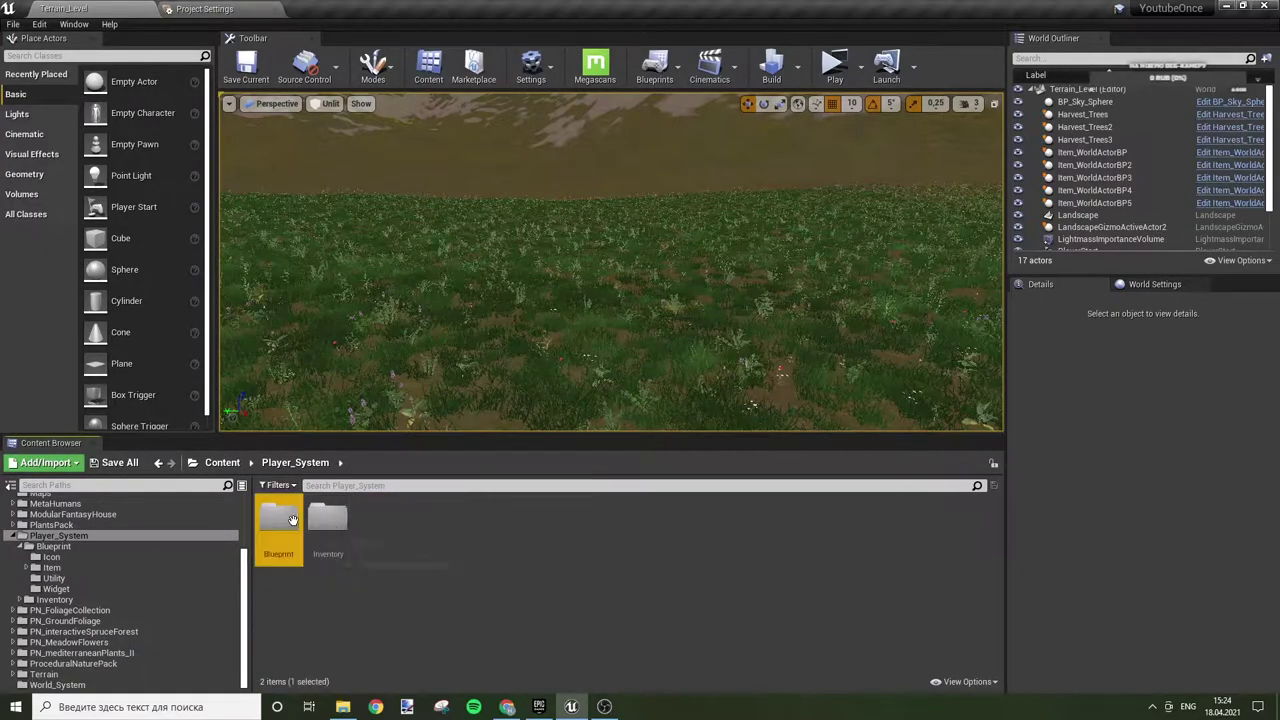
left_click(289, 512)
double_click(289, 512)
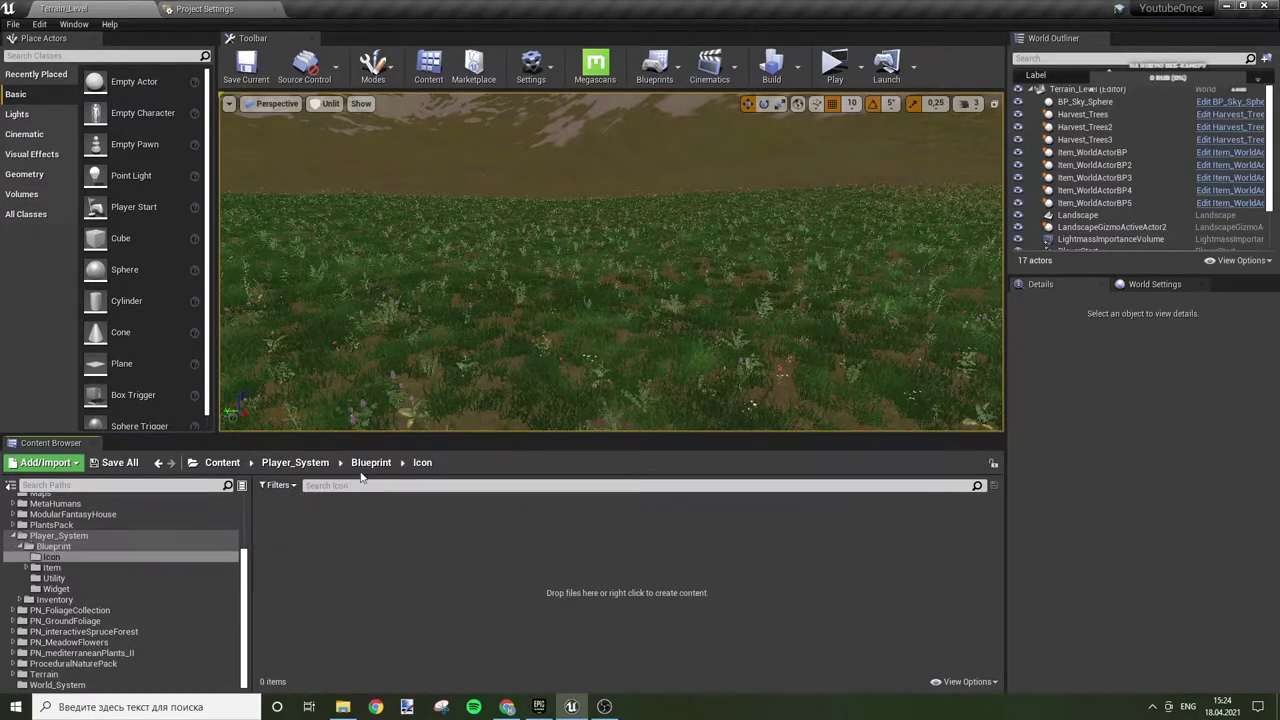
left_click(296, 462)
left_click(224, 463)
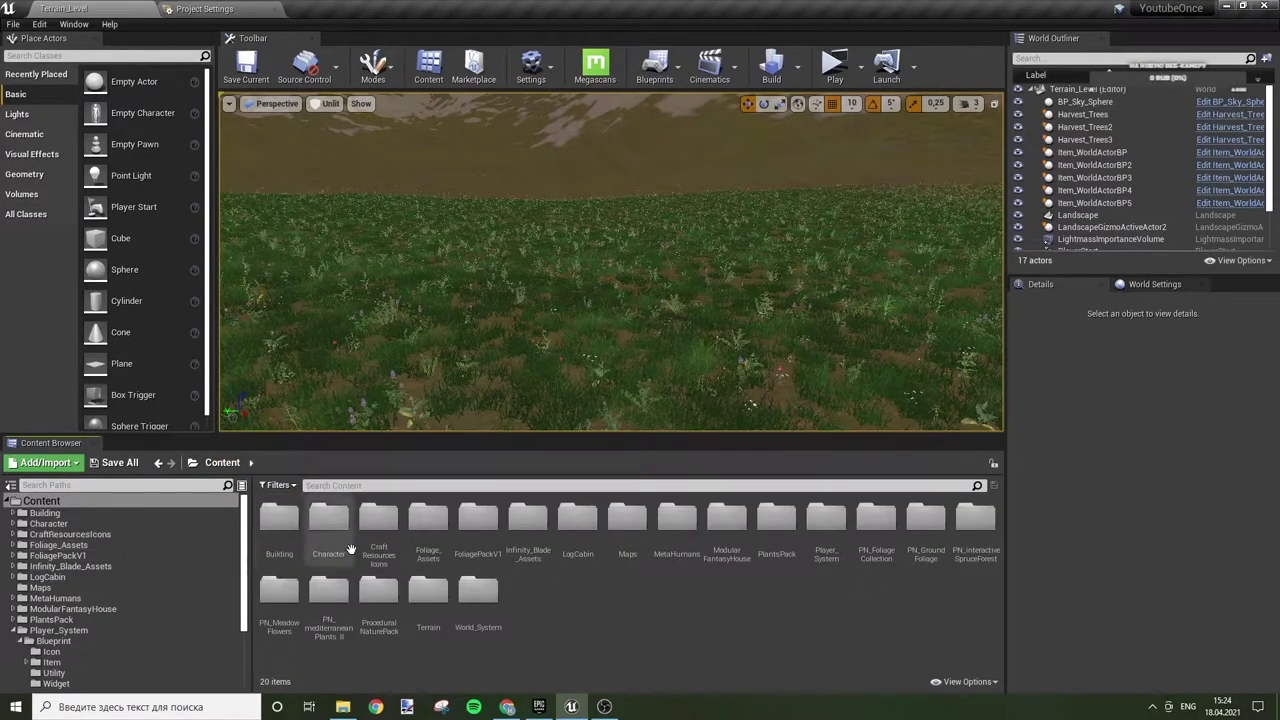
double_click(826, 530)
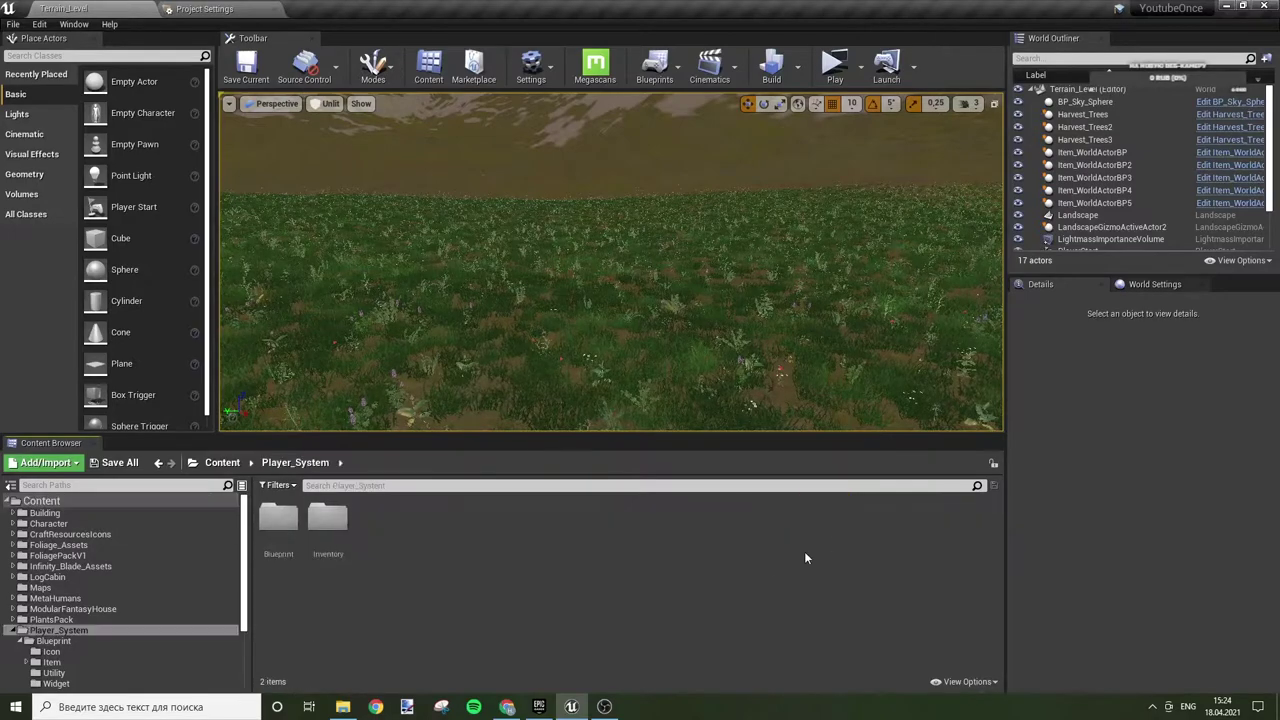
- Create a folder named Player_Life_System in Player_System
right_click(424, 533)
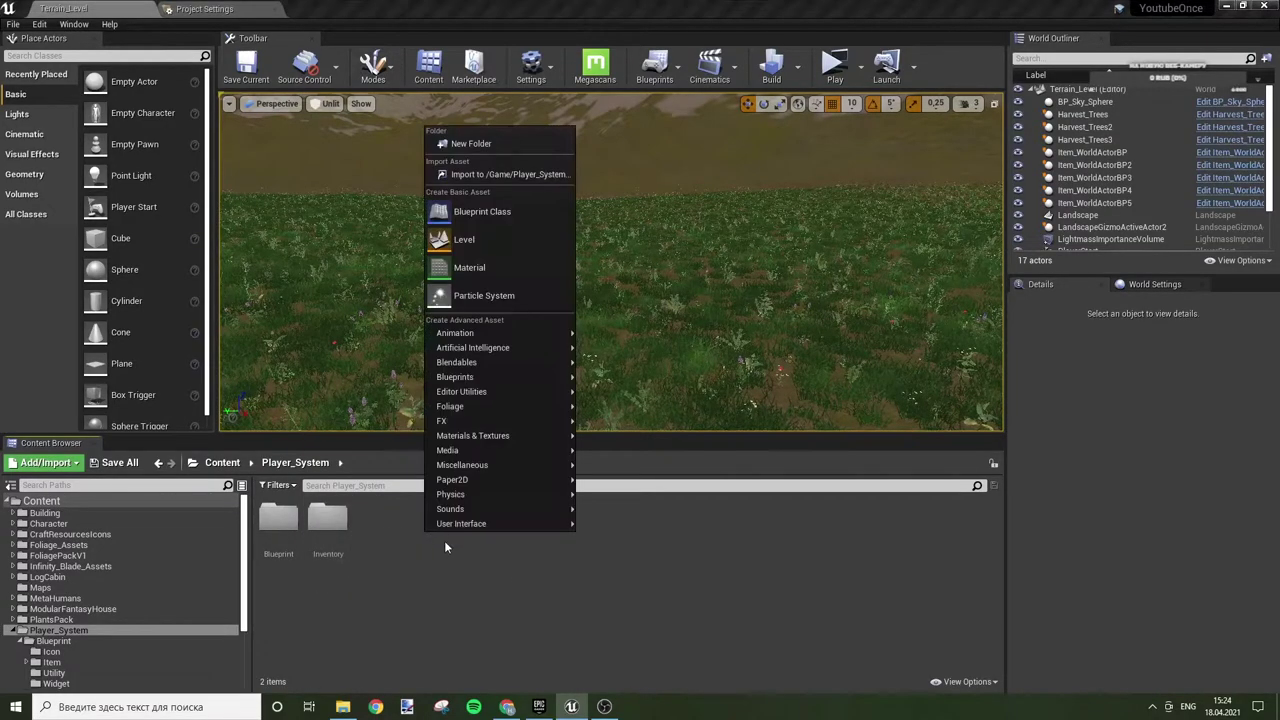
left_click(470, 144)
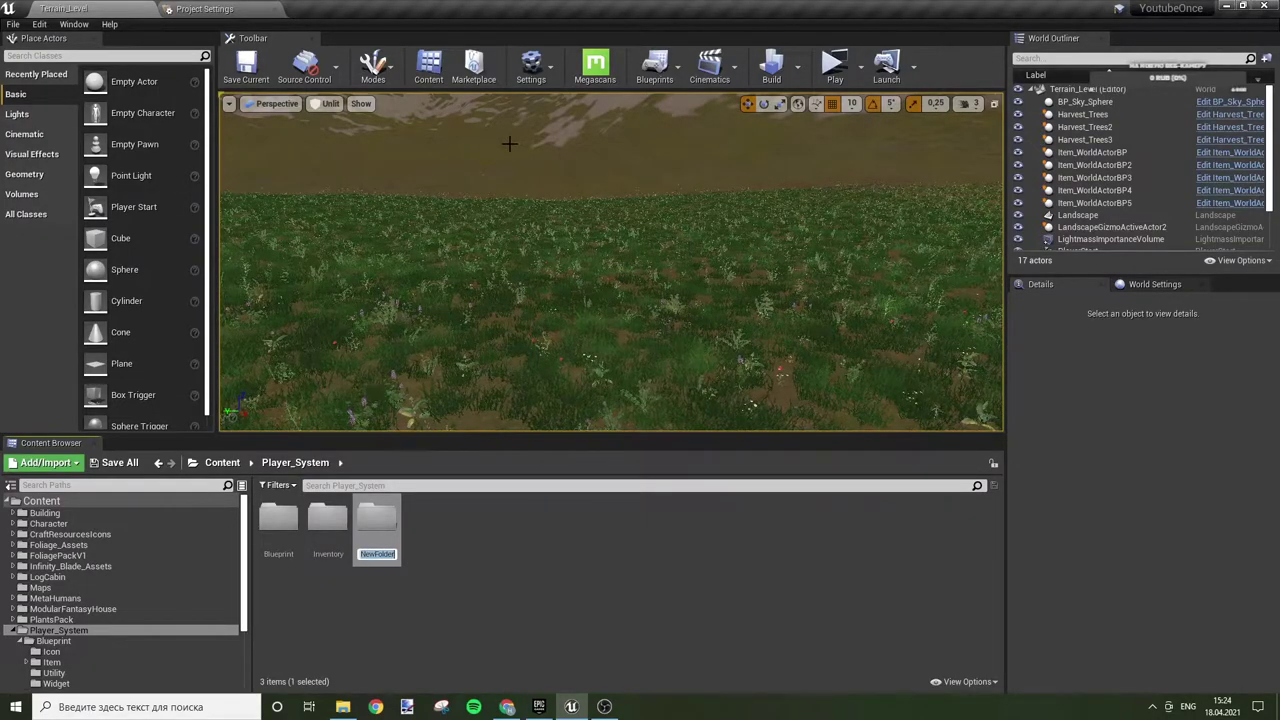
type("Player_")
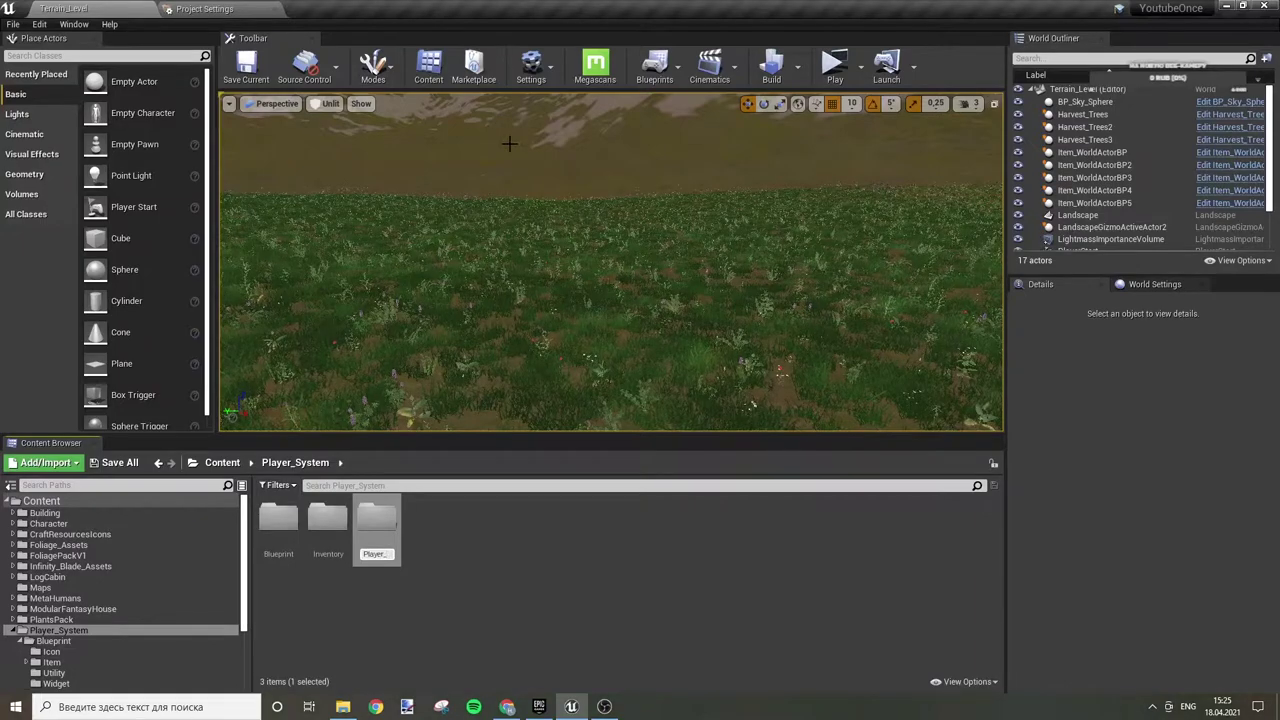
type("Lif")
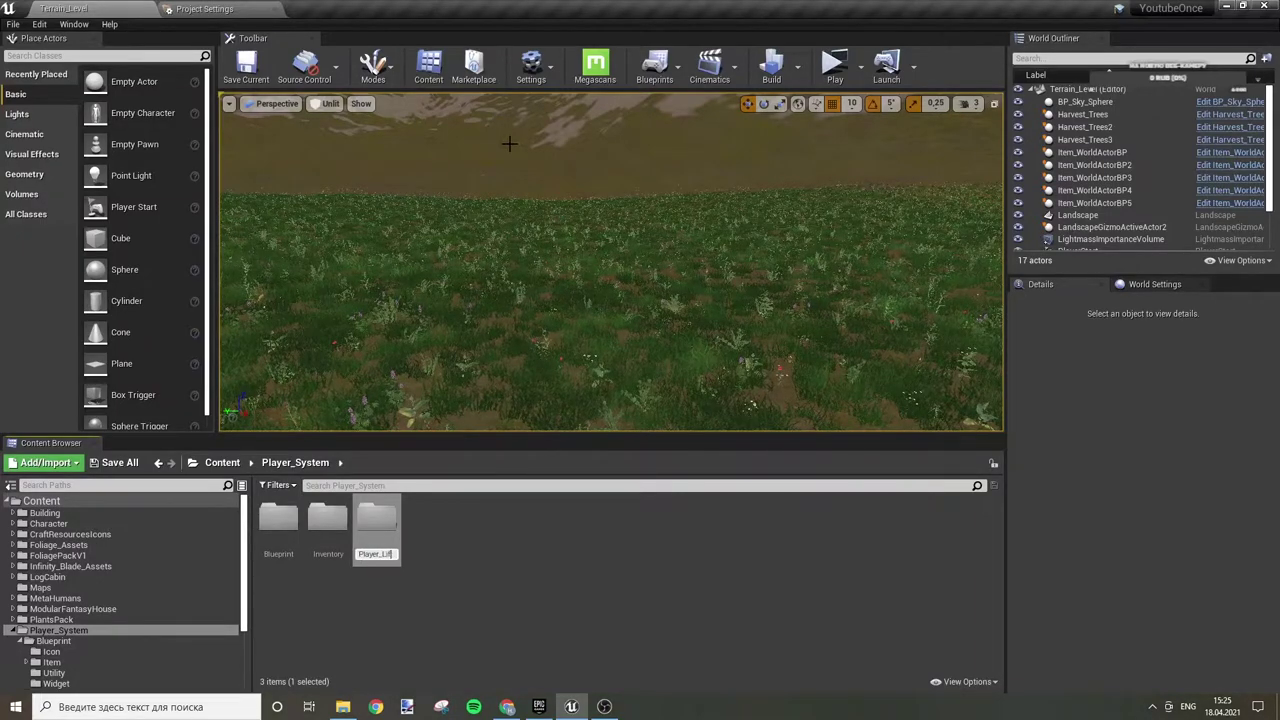
type("e_System")
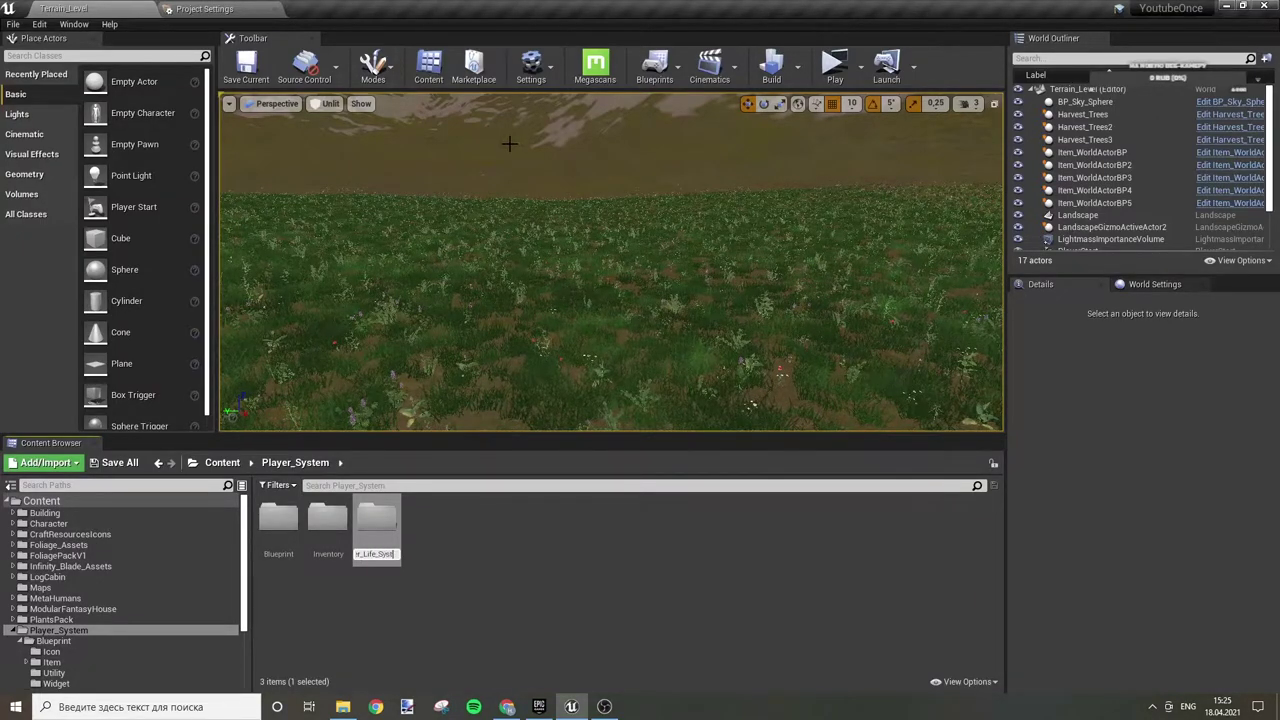
key("Return")
key("Return")
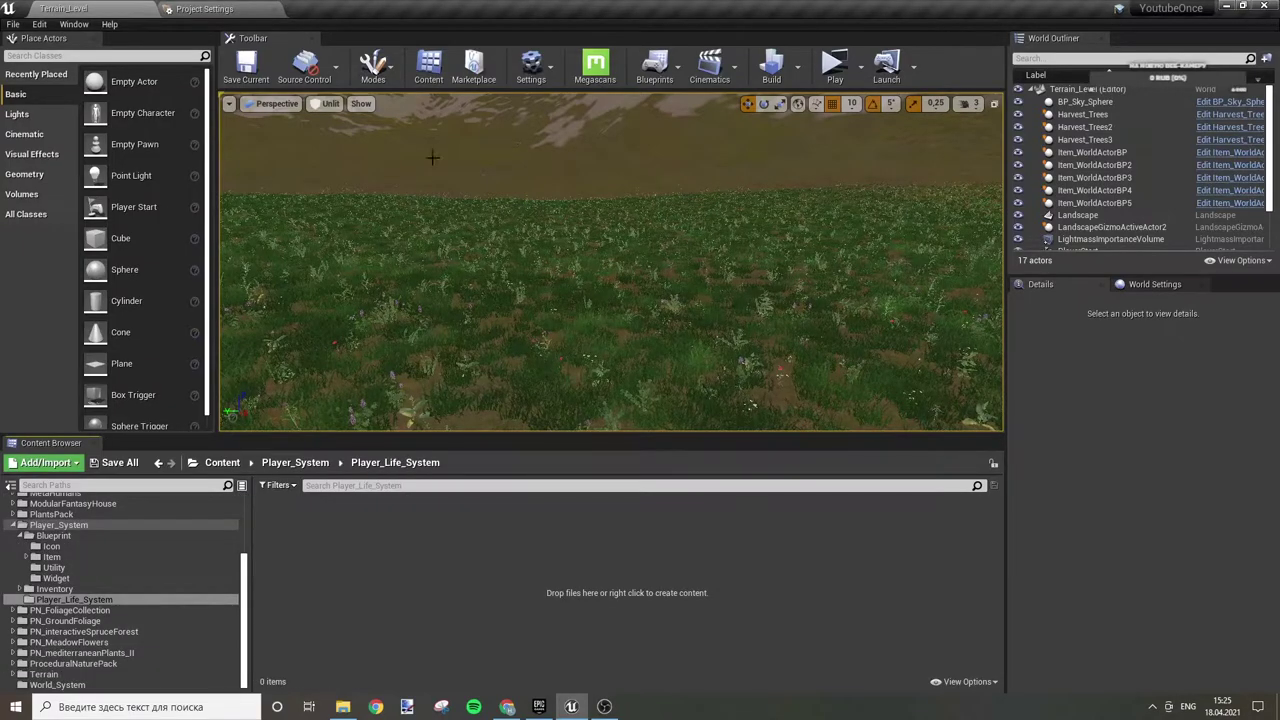
- Create an Actor Component Blueprint named Essence_BP there and open it for editing
right_click(326, 552)
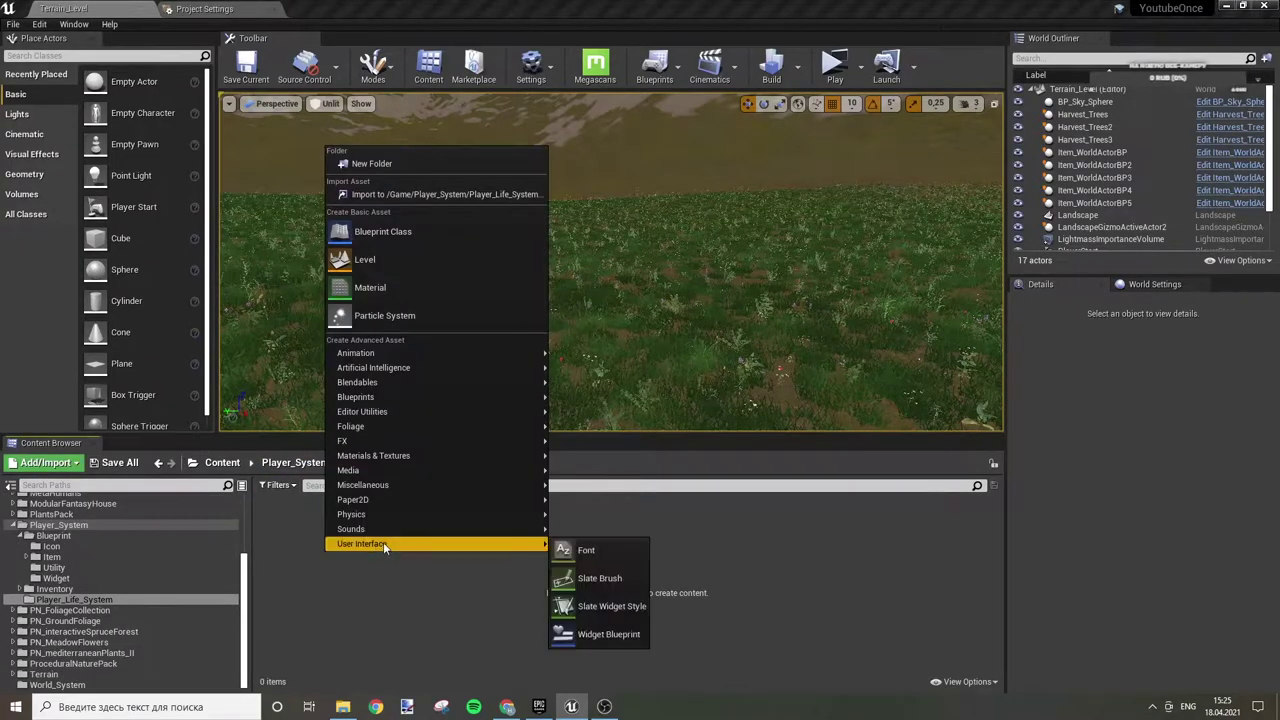
left_click(396, 229)
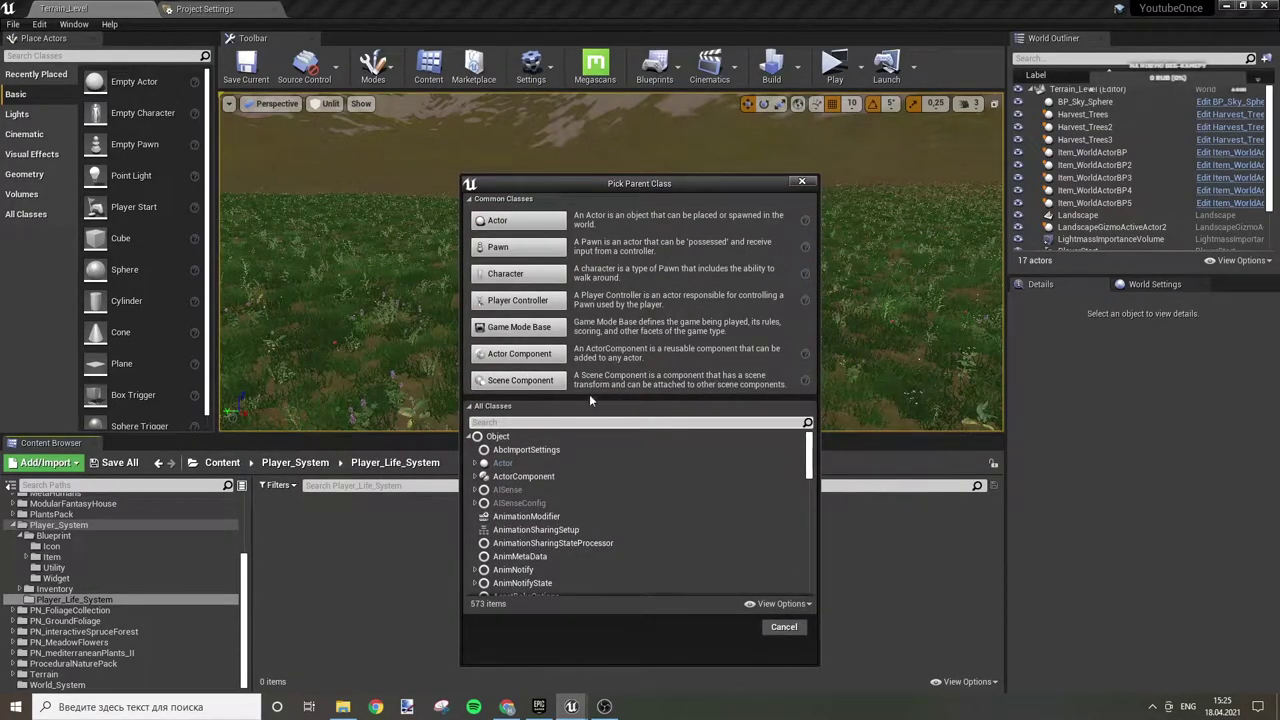
left_click(519, 354)
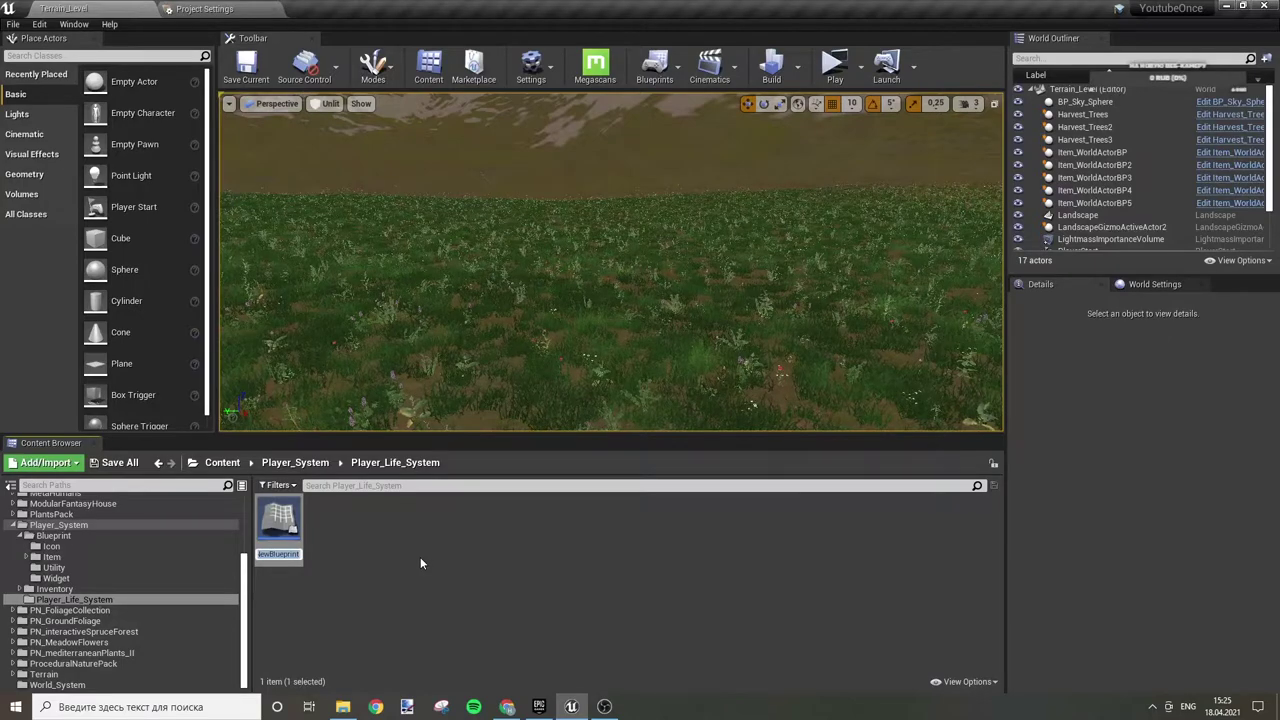
type("Essens")
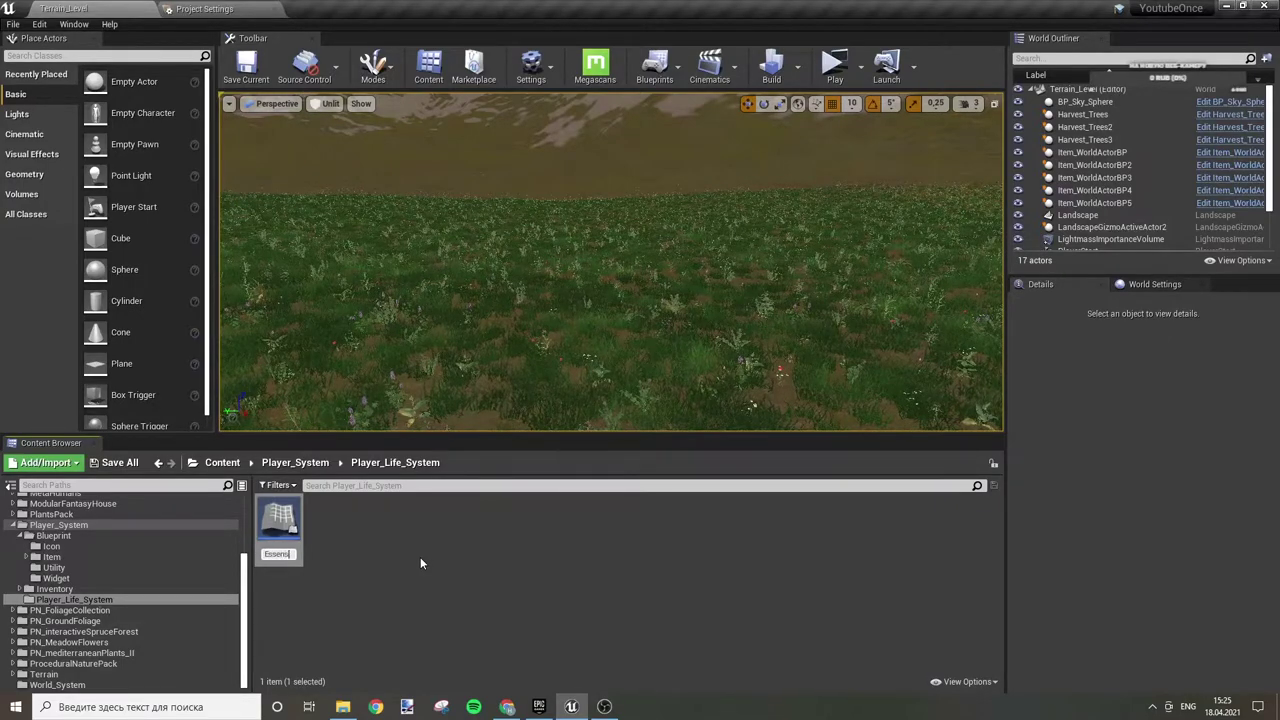
key("BackSpace")
type("ce")
key("Return")
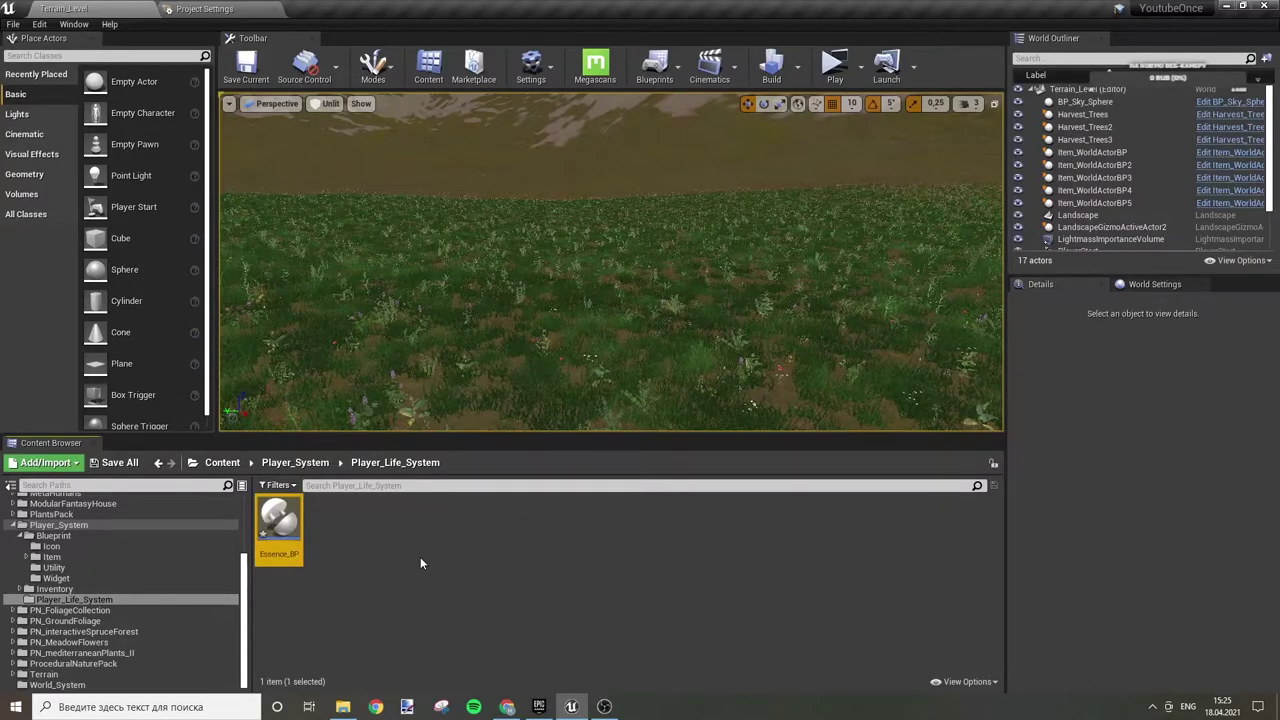
key("Return")
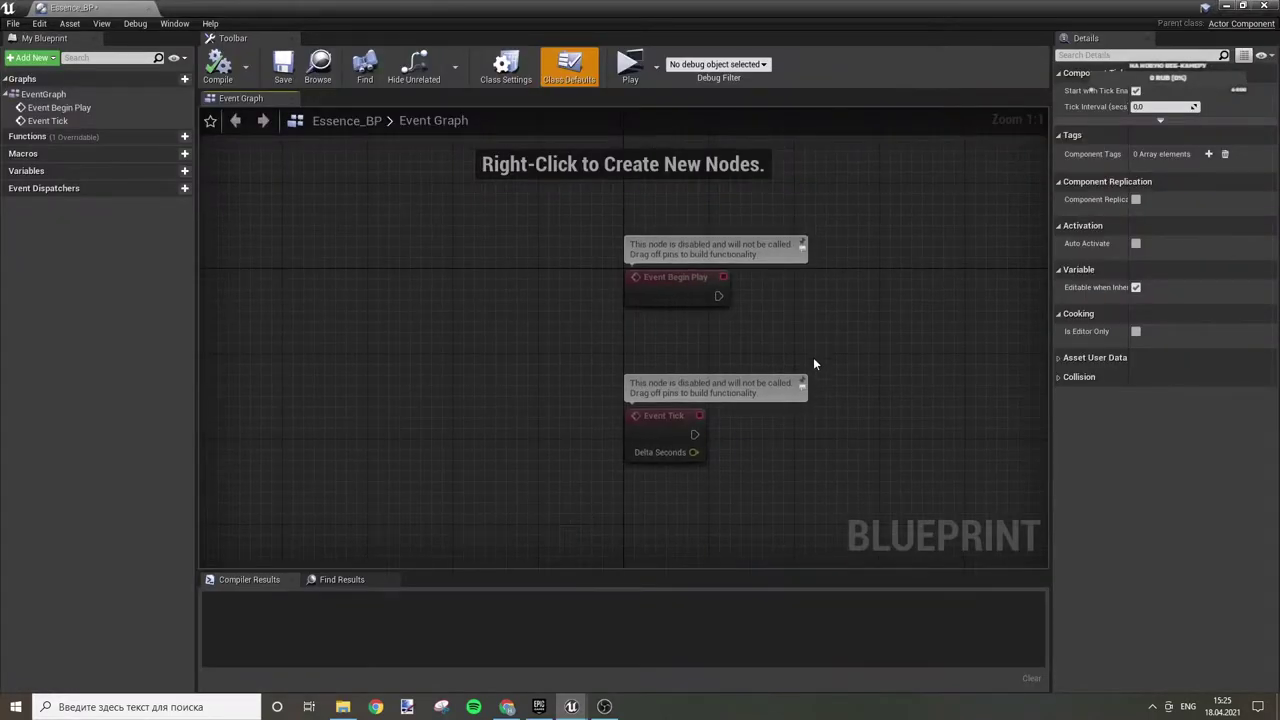
- Reposition the event graph and dismiss the disabled-node notes on Begin Play and Tick
right_click_drag(743, 349, 494, 342)
mouse_move(80, 8)
left_mouse_down()
mouse_move(186, 91)
mouse_move(320, 9)
left_mouse_up()
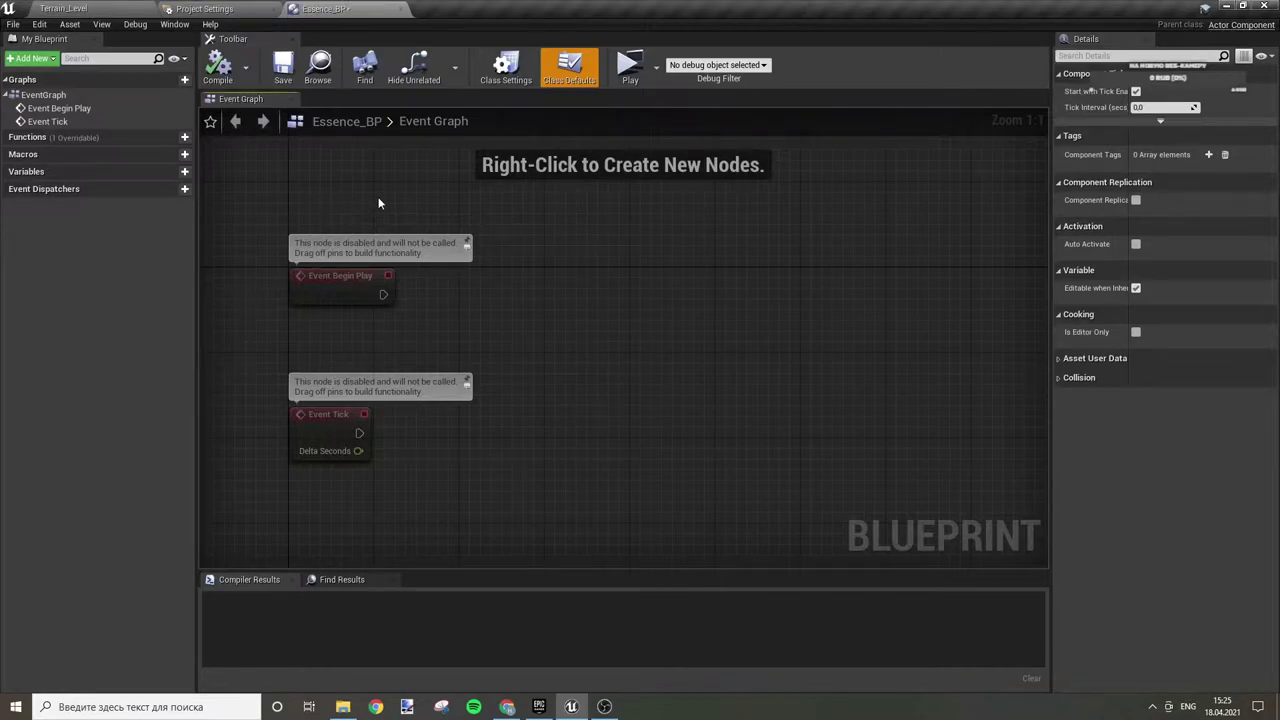
right_click_drag(378, 203, 453, 198)
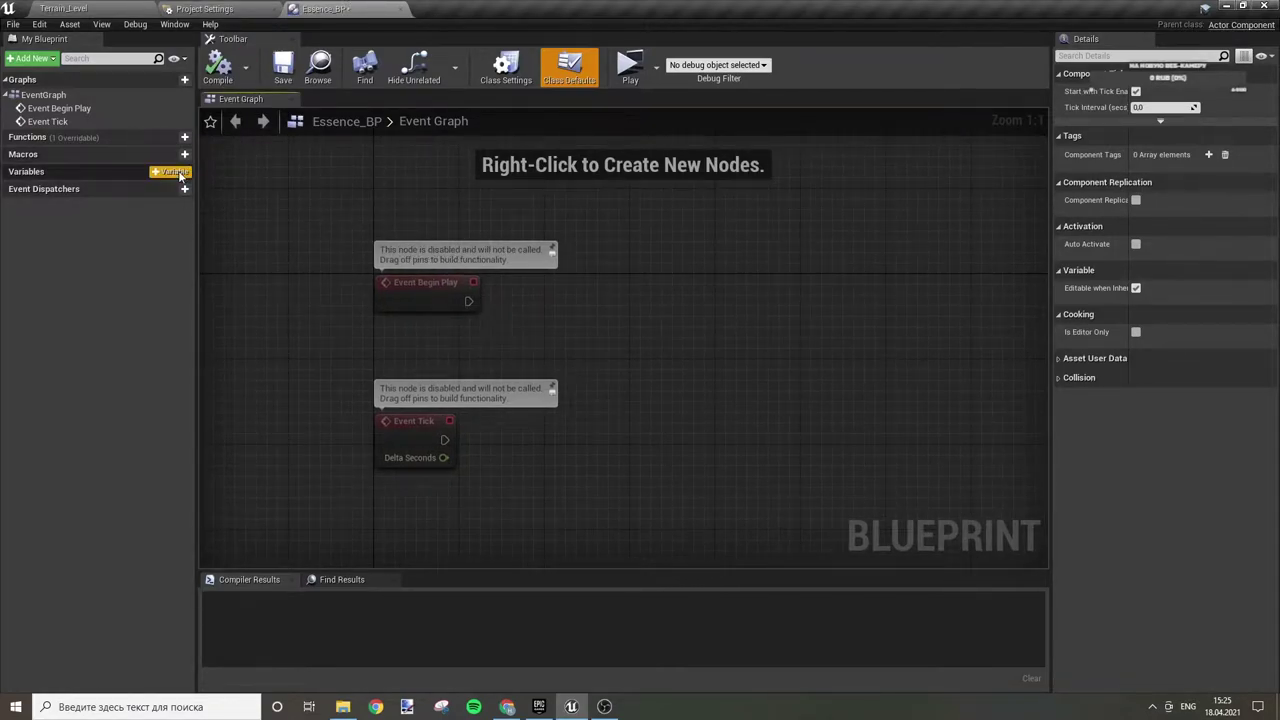
left_click(551, 248)
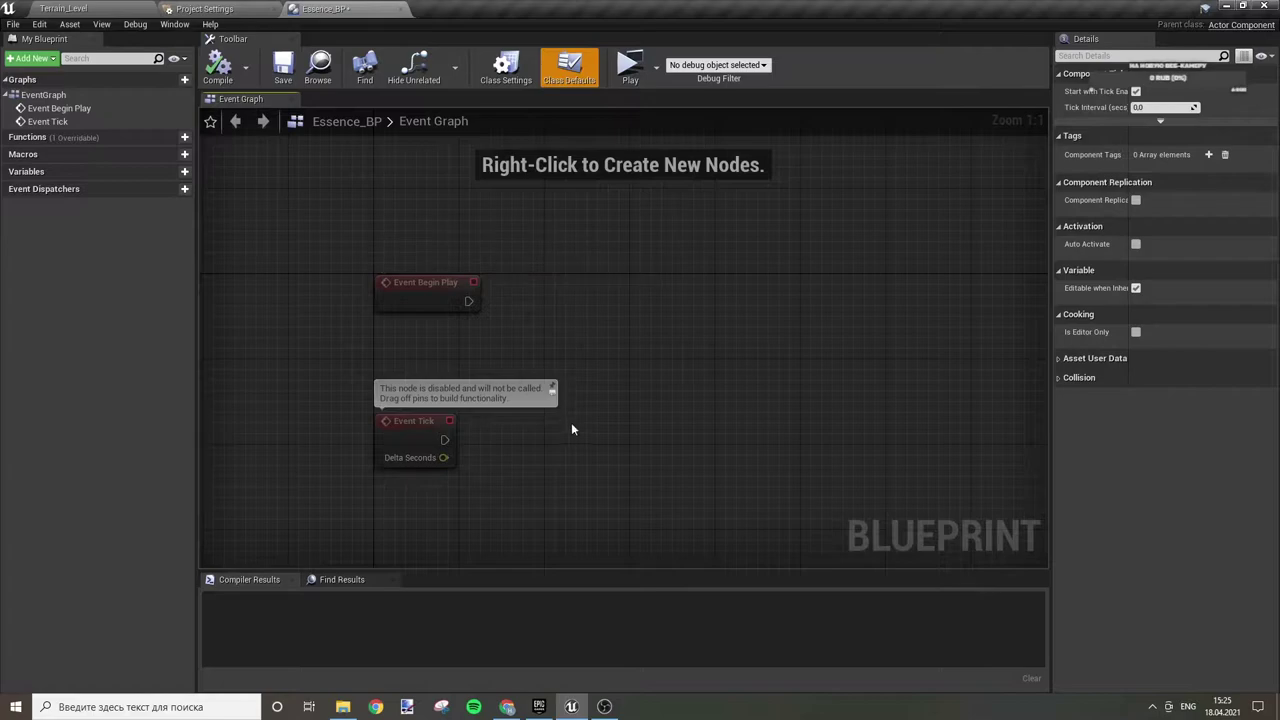
left_click(551, 389)
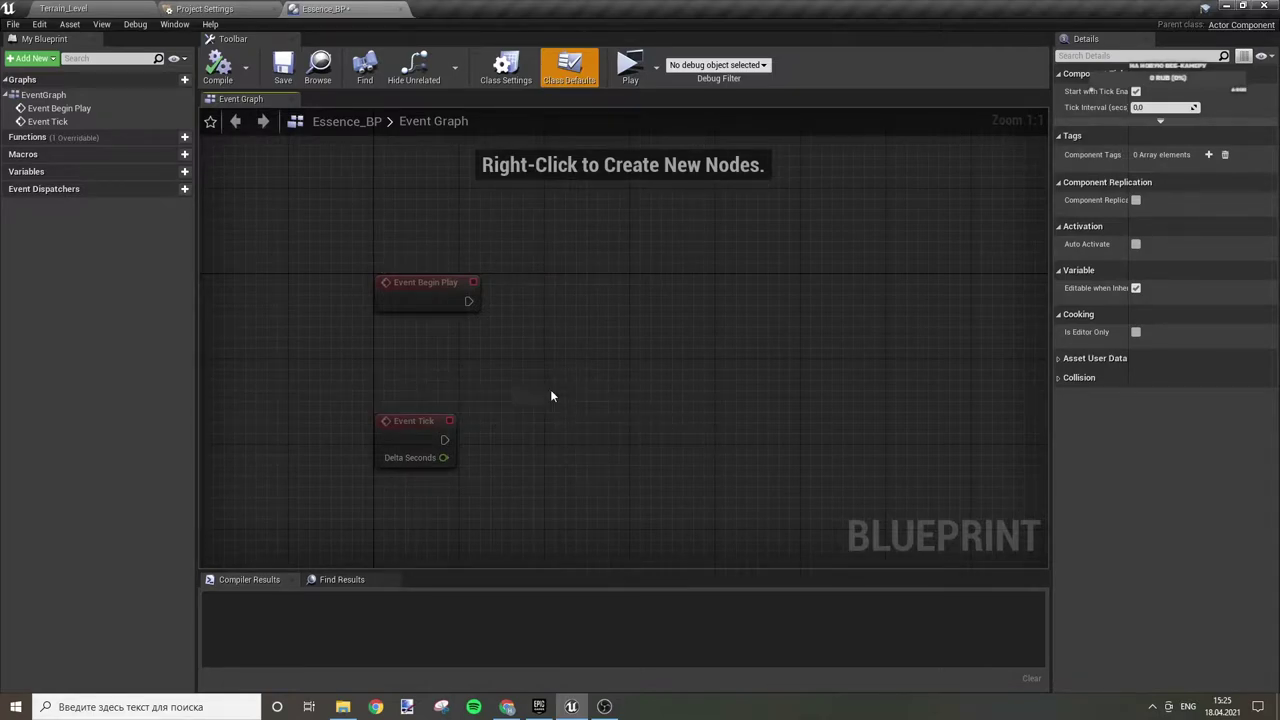
- Add a new variable named Health and deselect it
left_click(184, 171)
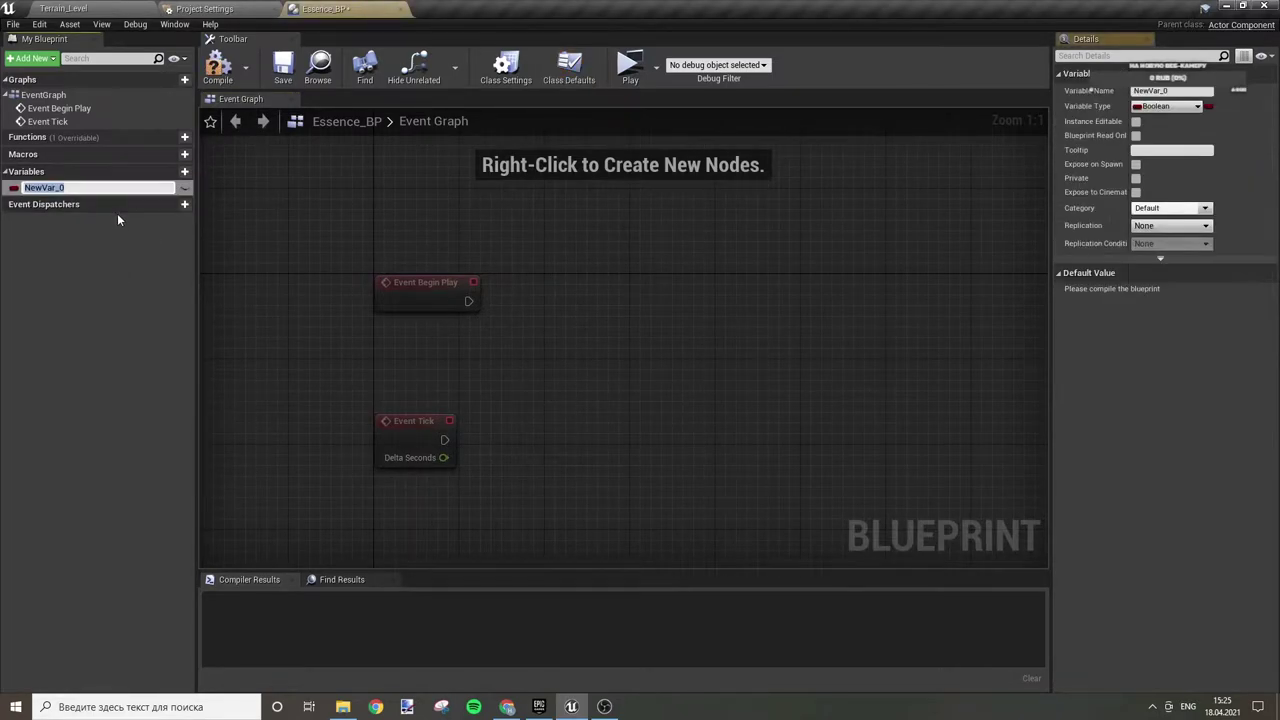
type("Health")
key("Return")
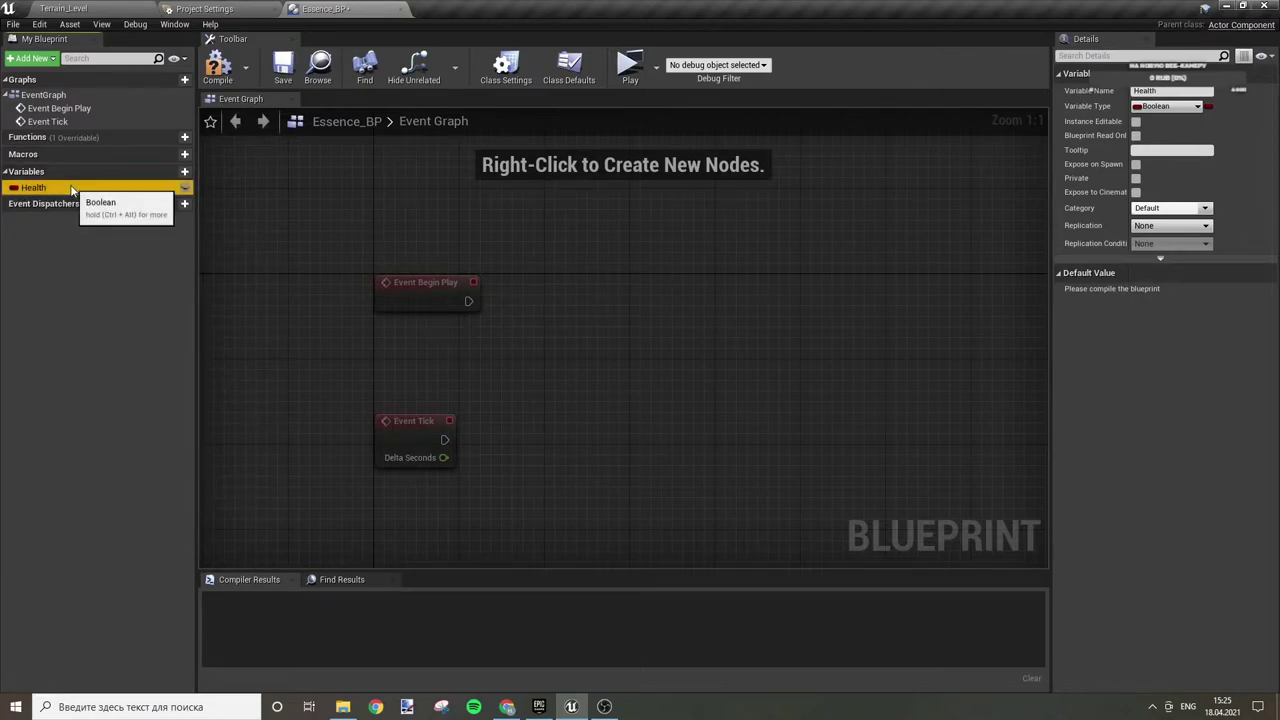
left_click(80, 187)
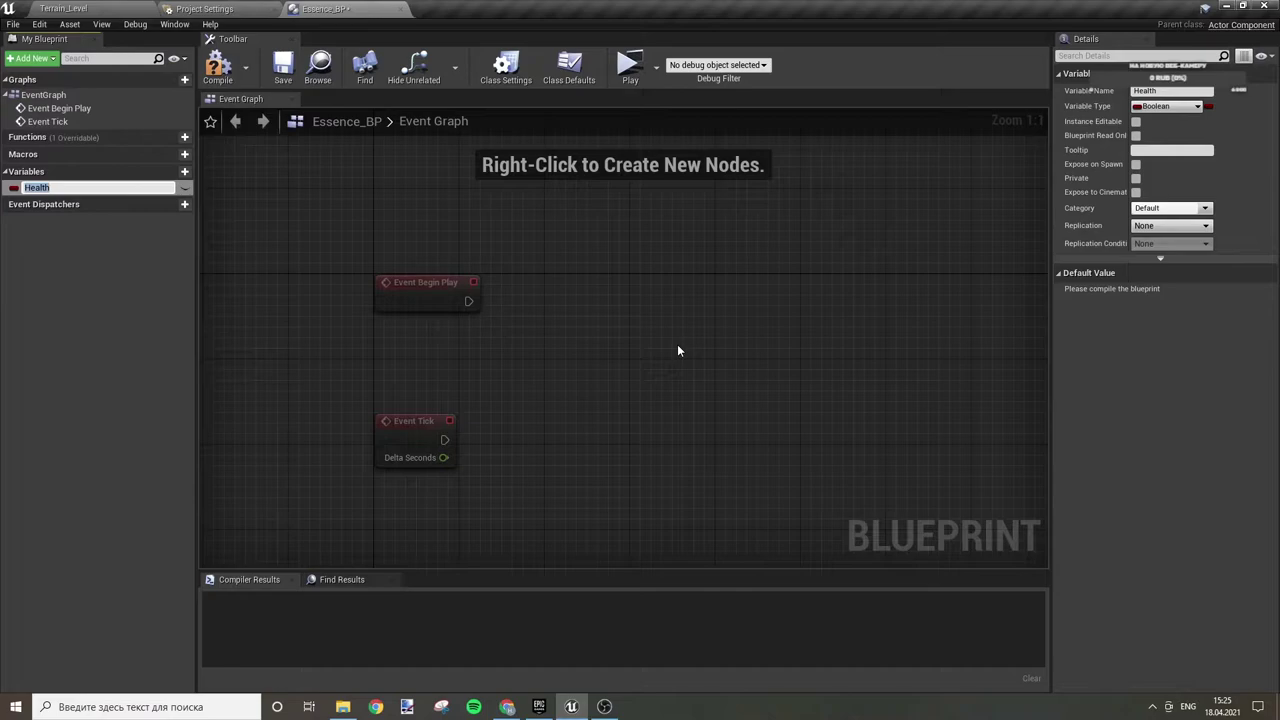
left_click(112, 273)
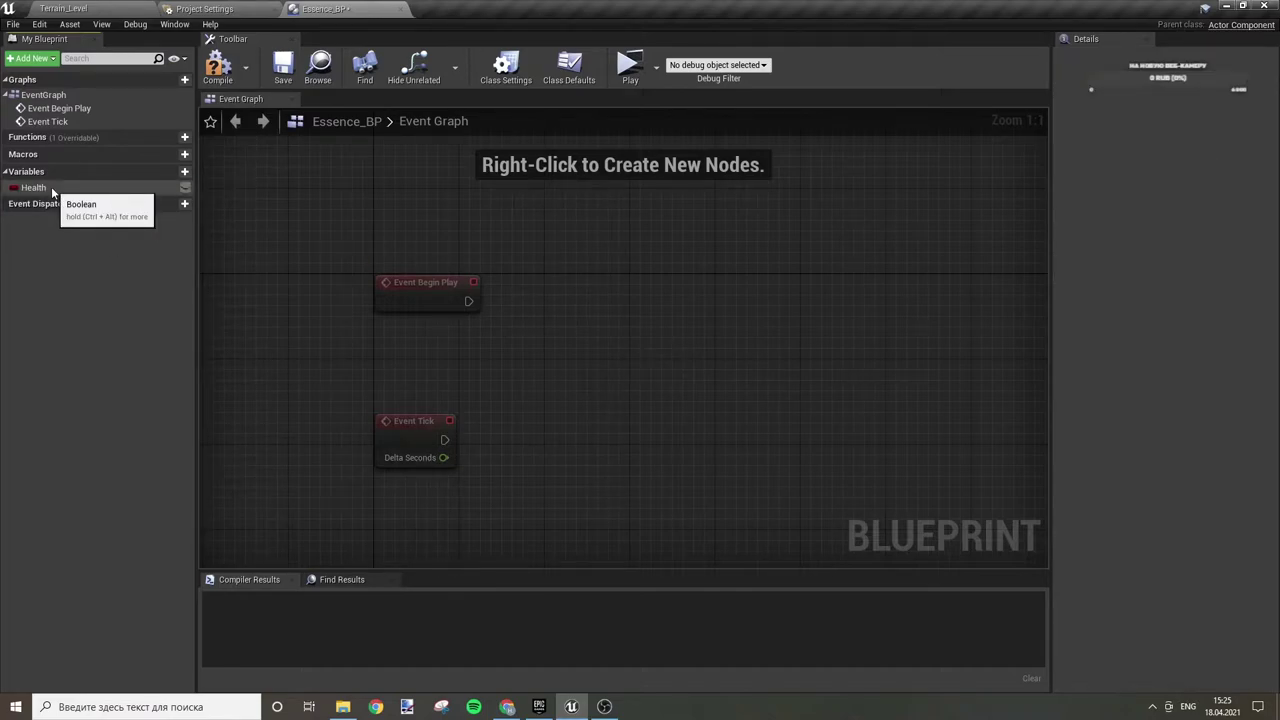
- Change Health's variable type to Float and compile
left_click_drag(52, 190, 614, 274)
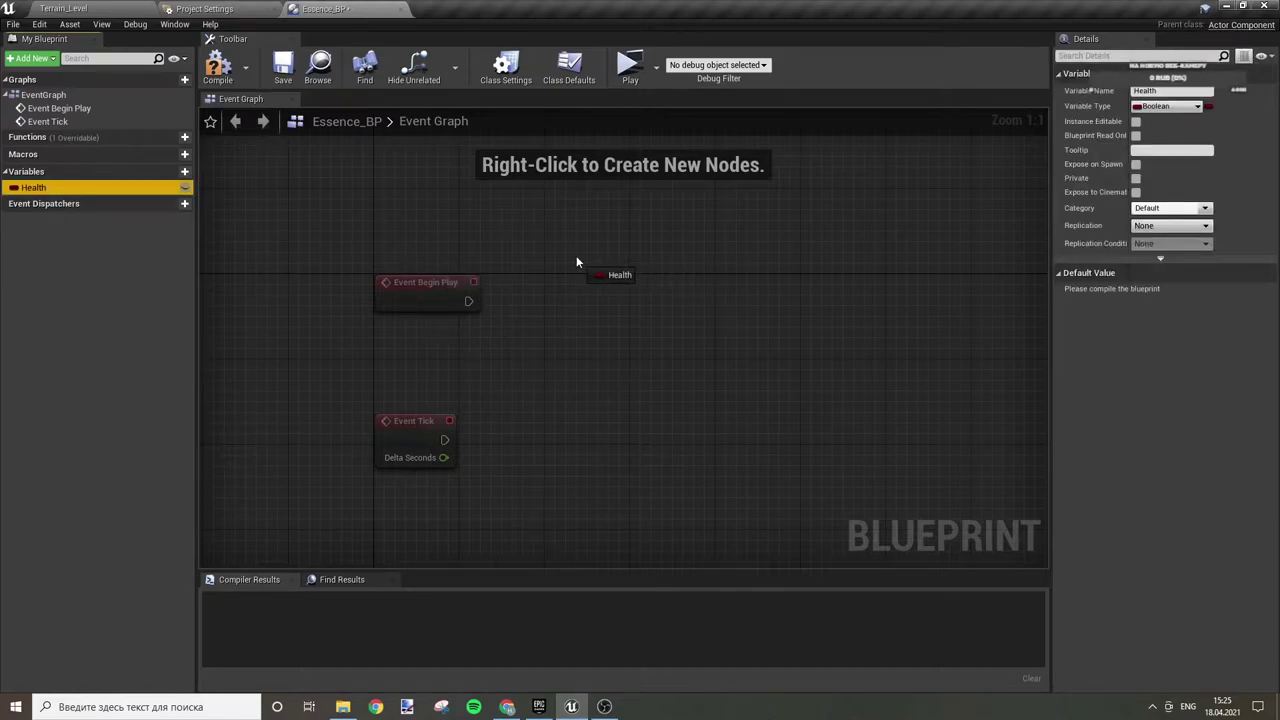
left_click(1166, 106)
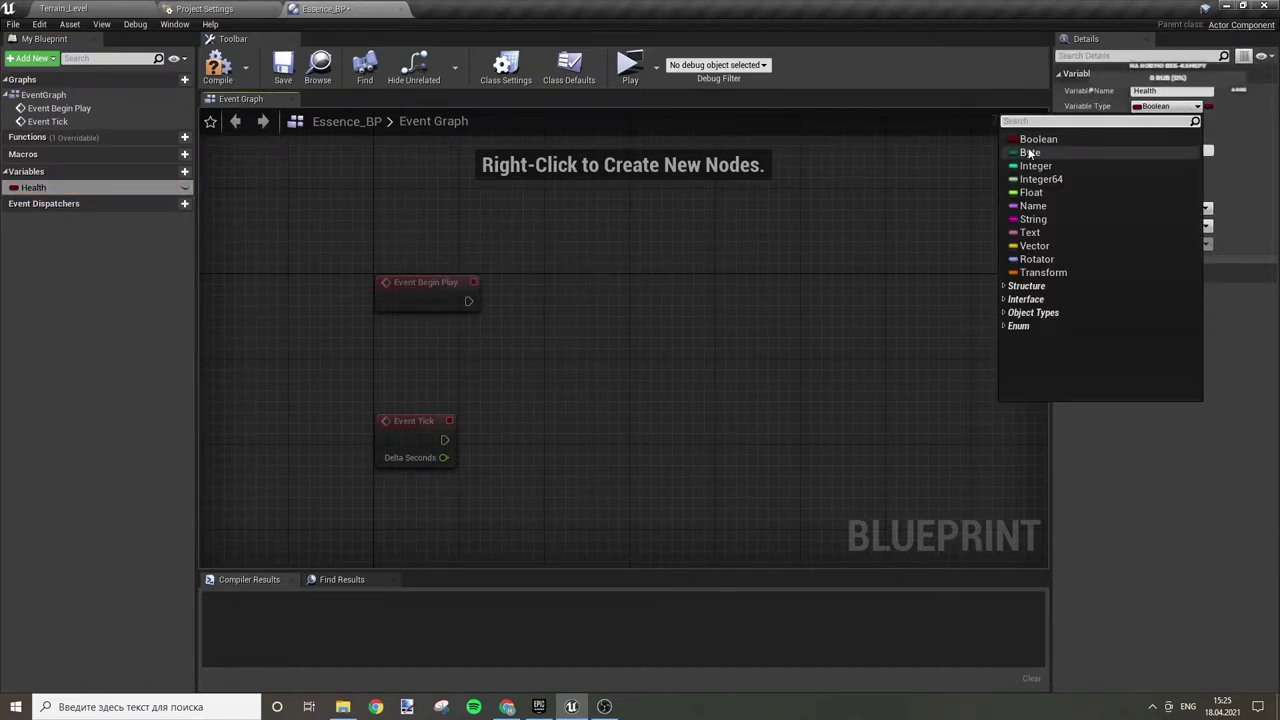
left_click(1025, 187)
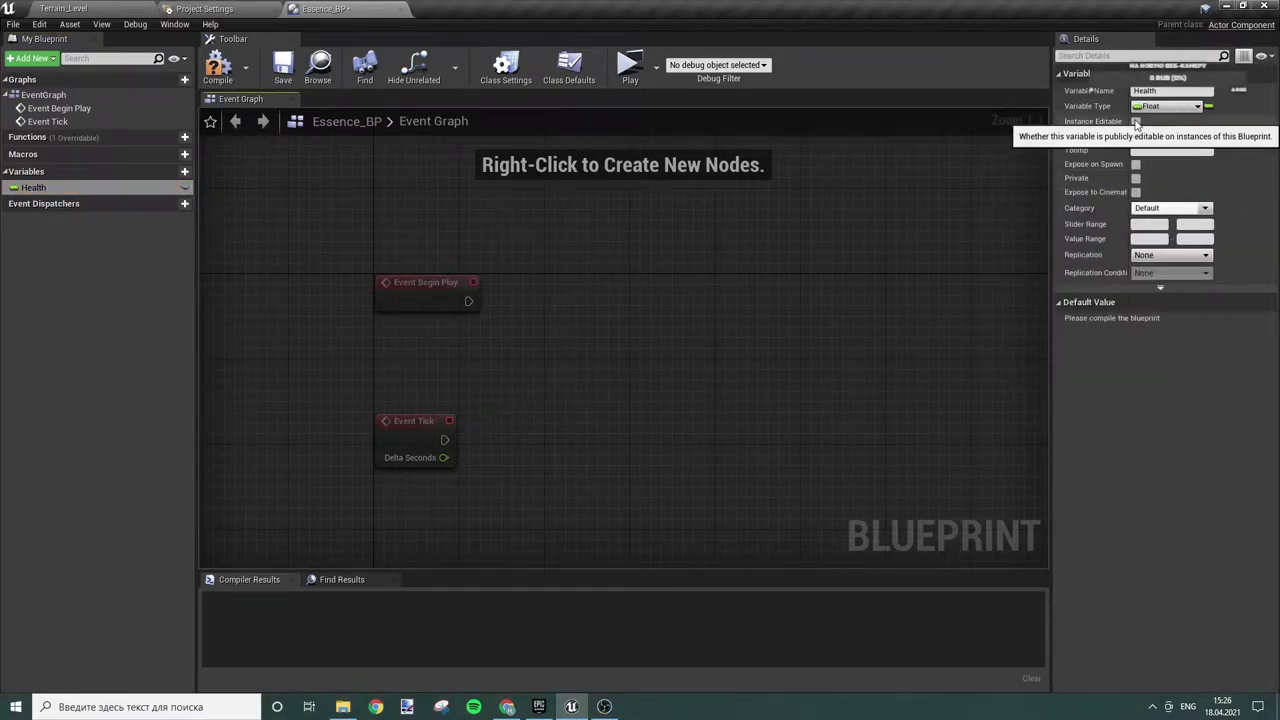
left_click(217, 70)
- Add a SET Health node driven by Event Begin Play
left_click_drag(60, 187, 468, 300)
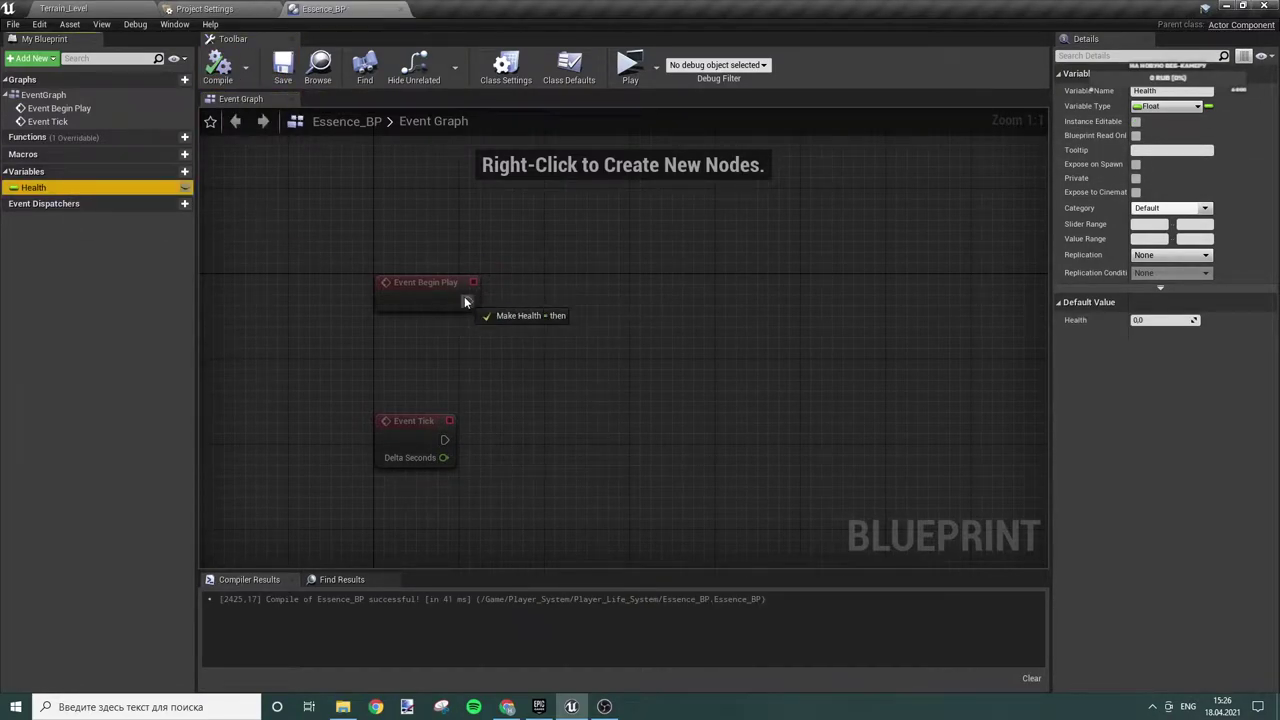
left_click_drag(697, 290, 676, 301)
left_click(300, 250)
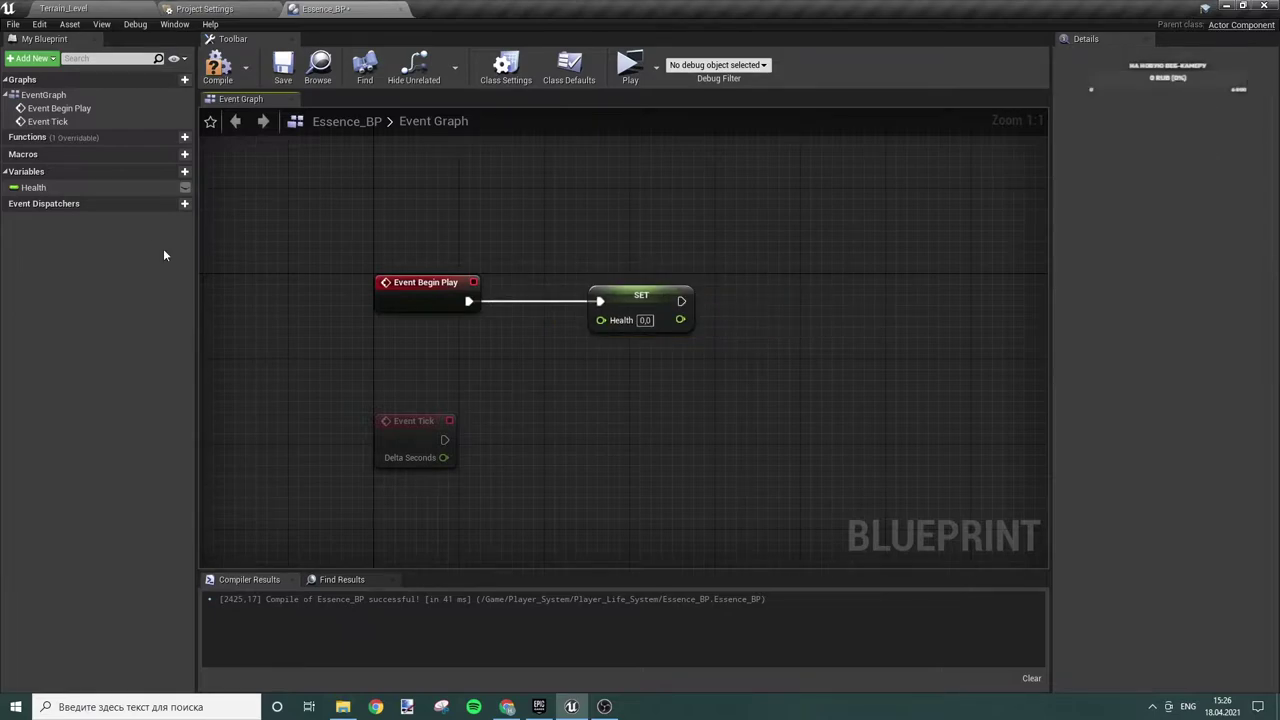
- Add a new variable named Max Health
left_click(178, 172)
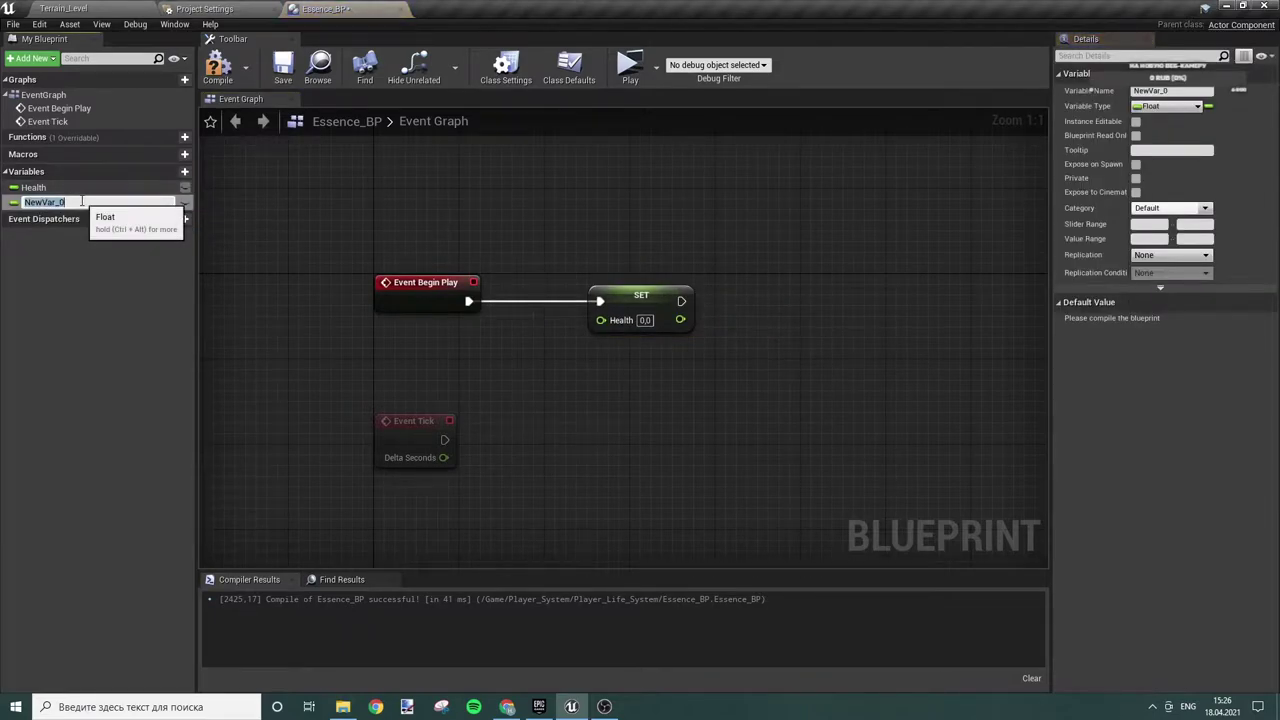
type("Max ")
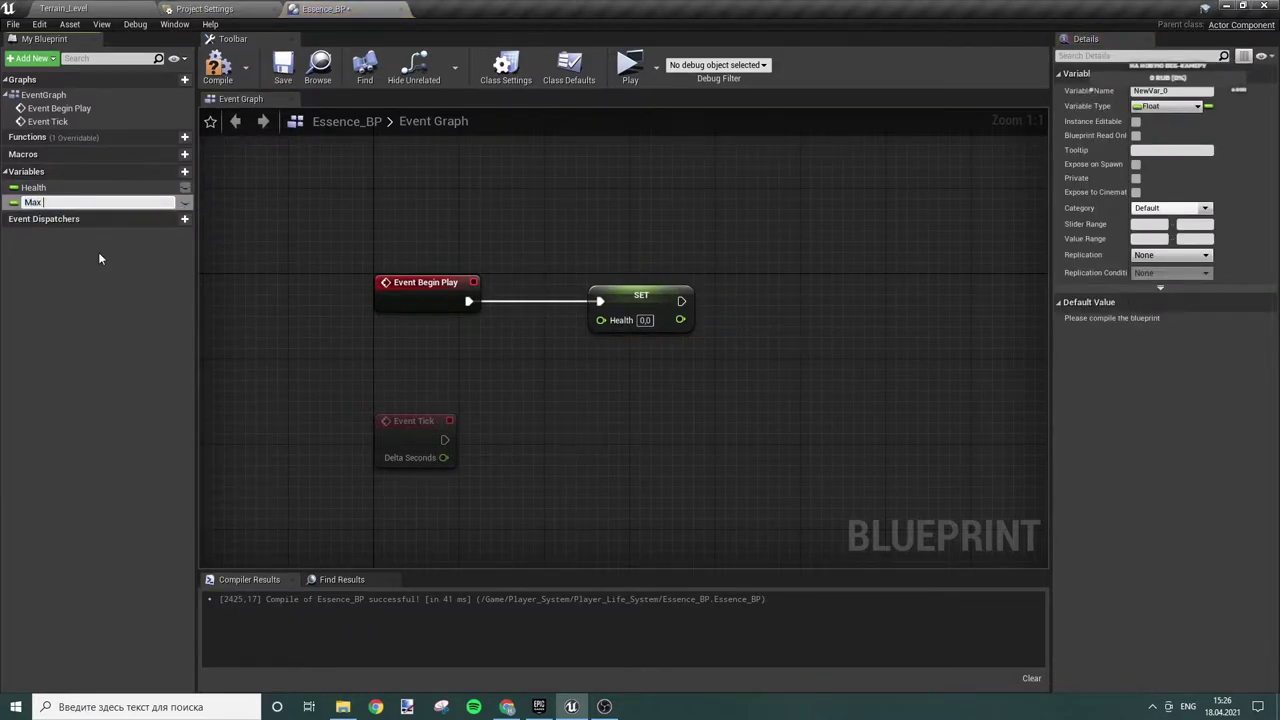
type("Health")
key("Return")
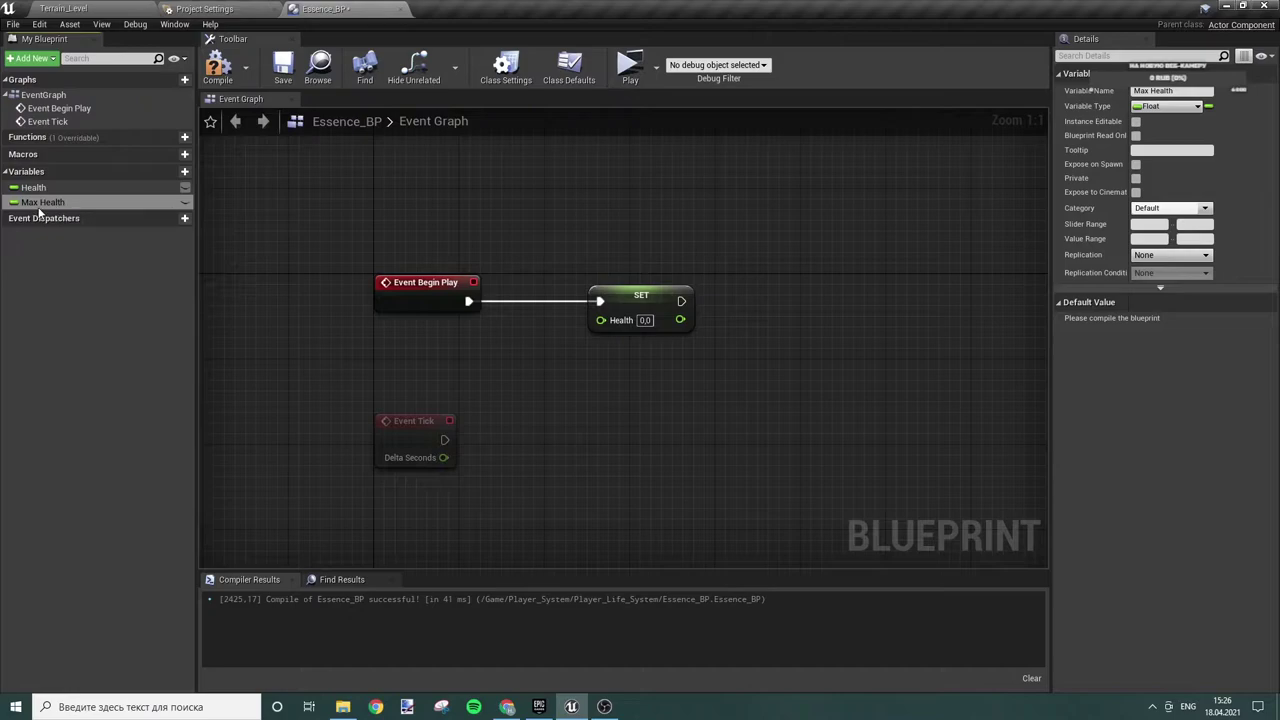
- Place a Max Health getter, compile, and set its default value to 100
left_click_drag(45, 202, 453, 358)
left_click(455, 357)
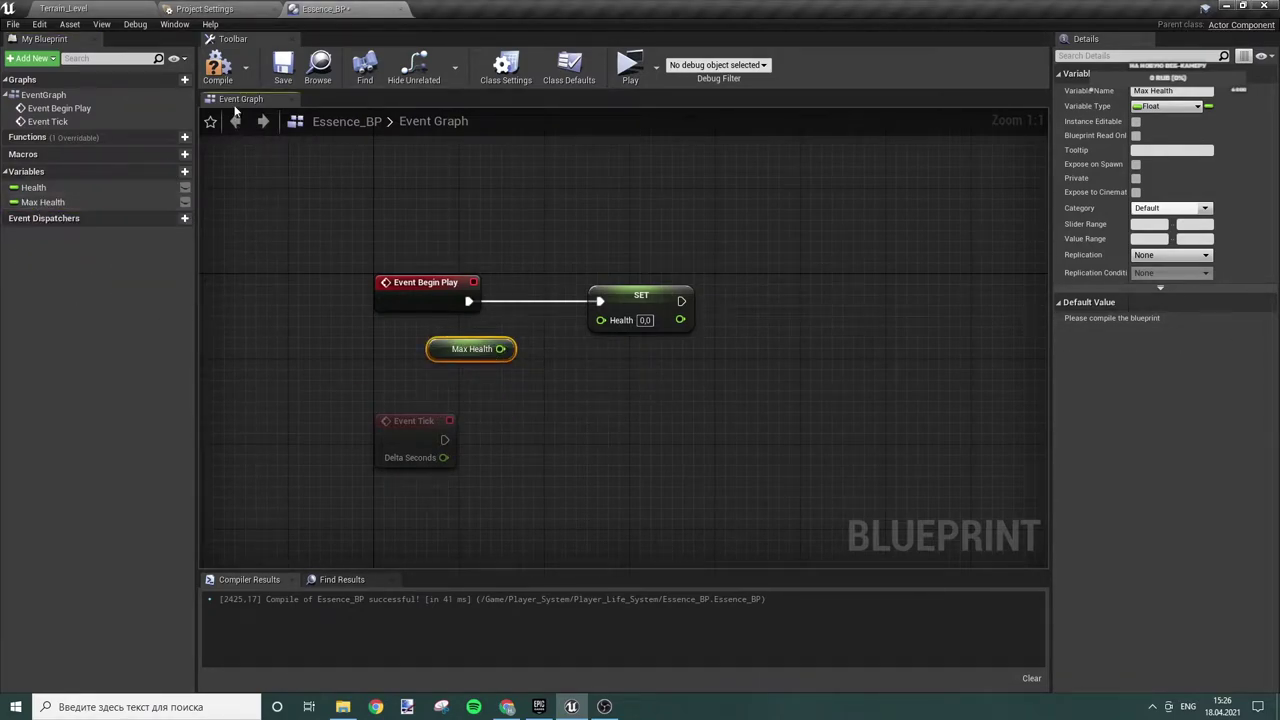
left_click(217, 66)
left_click(1167, 319)
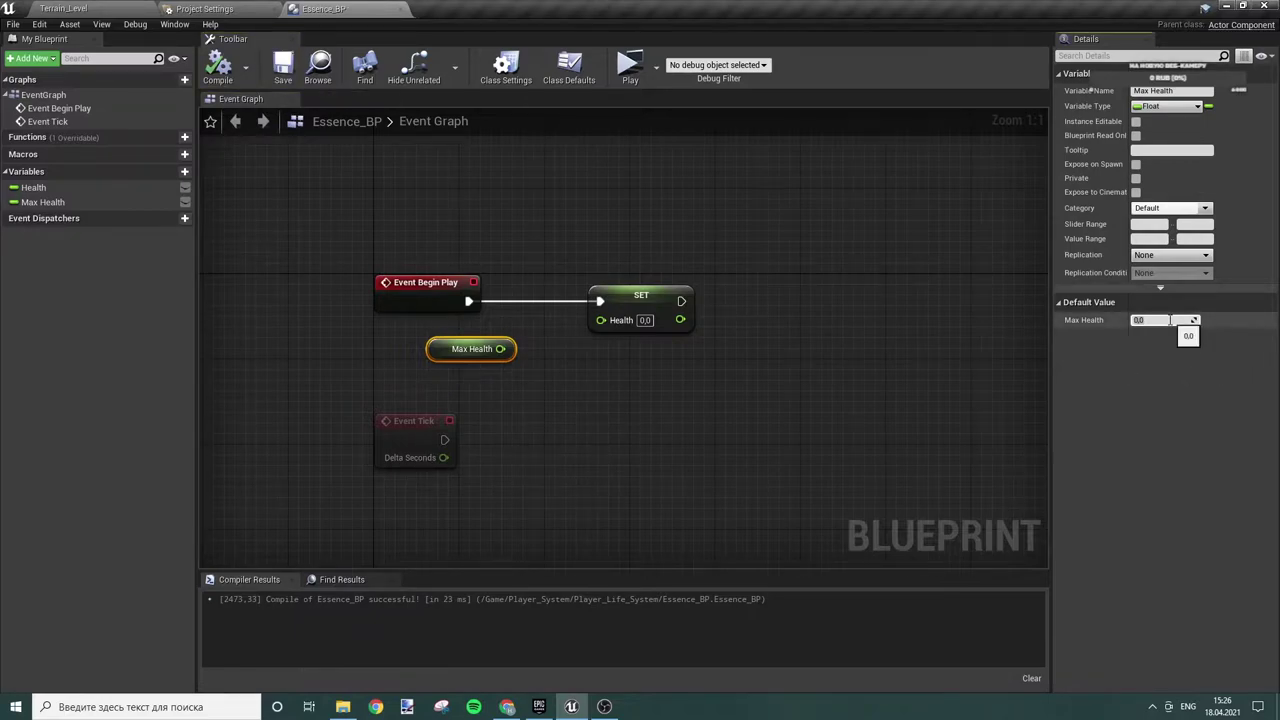
type("100")
key("Return")
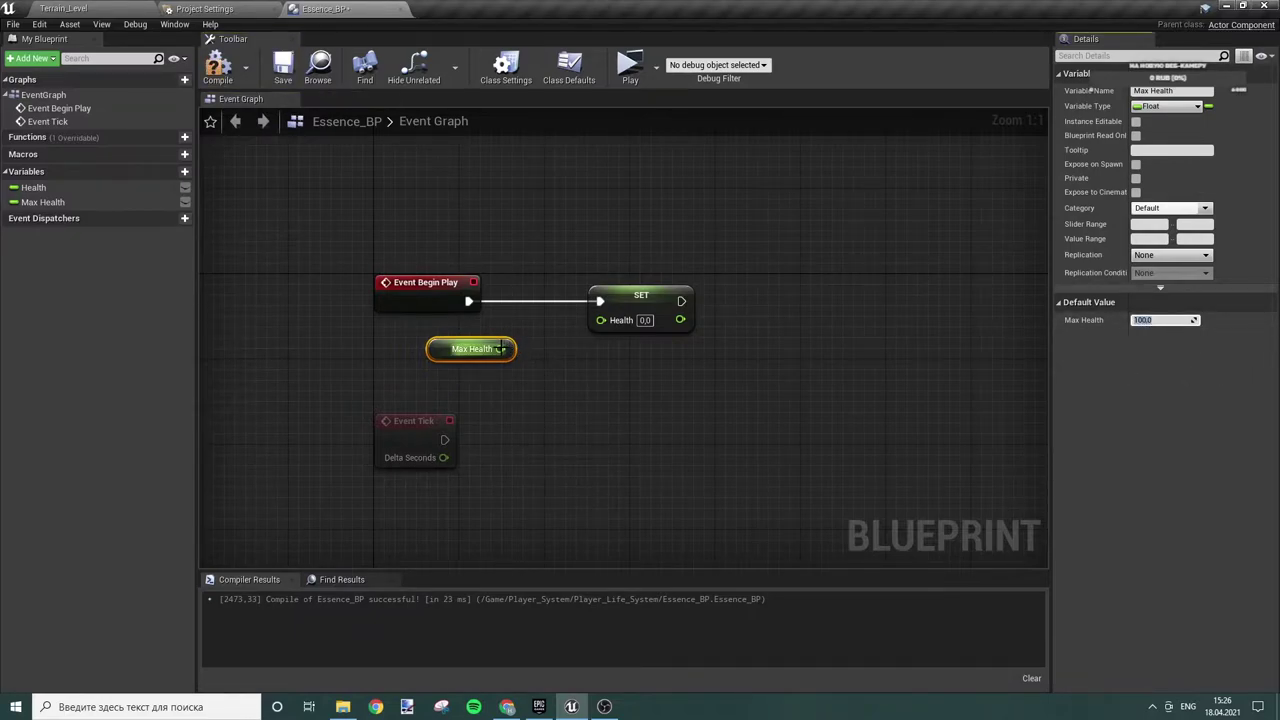
- Wire Max Health into SET Health's input and tidy the two nodes
left_click_drag(500, 348, 600, 319)
left_click_drag(455, 360, 411, 350)
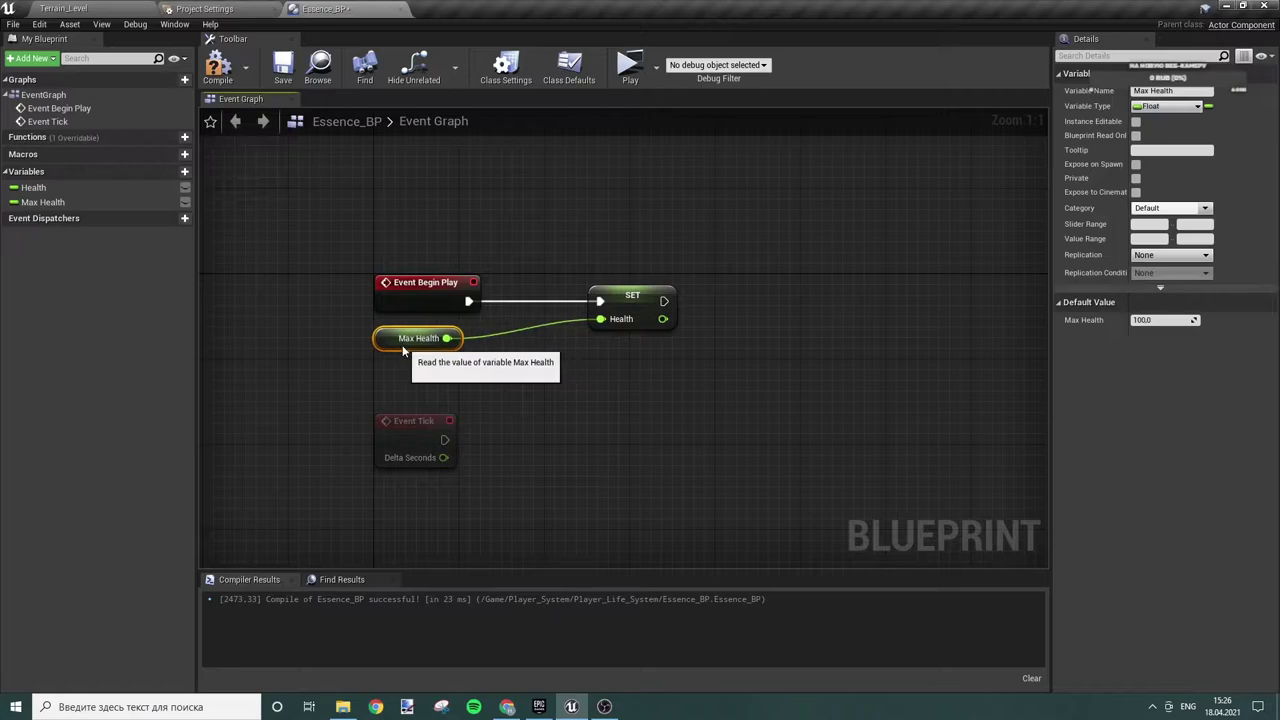
left_click(607, 305)
left_click_drag(607, 305, 535, 305)
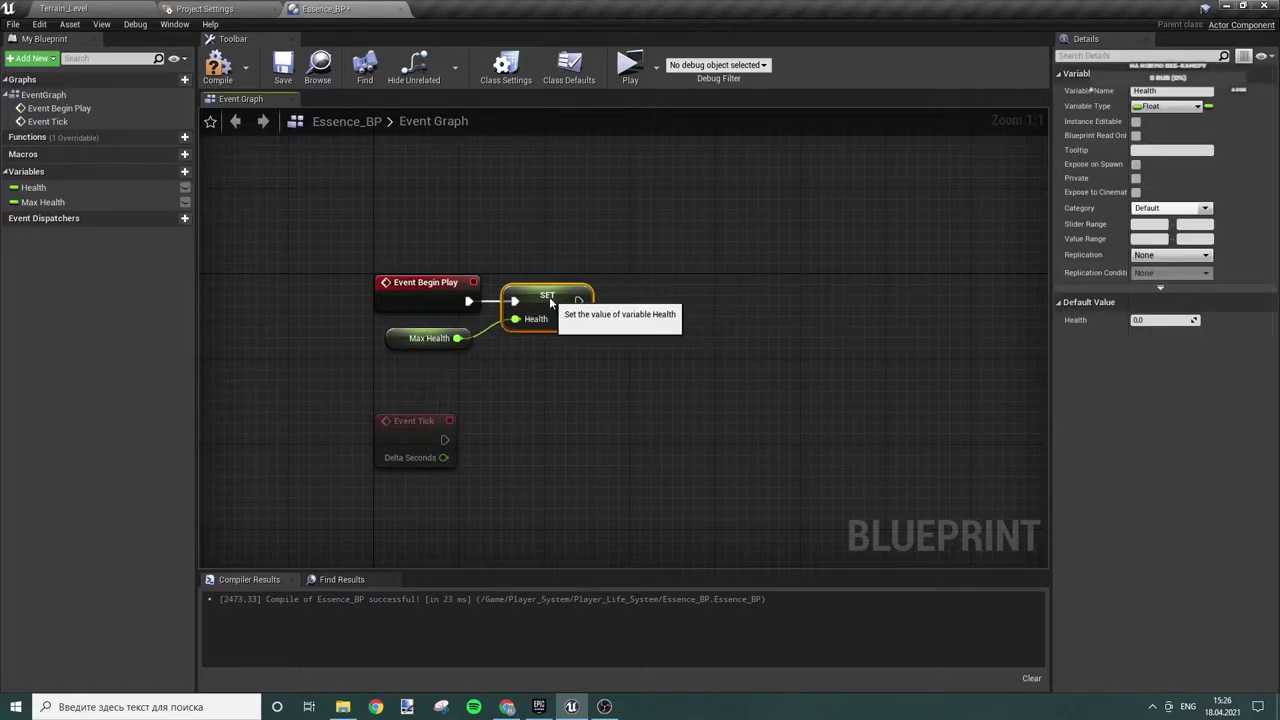
left_click(586, 366)
mouse_move(387, 342)
left_mouse_down()
mouse_move(397, 331)
mouse_move(387, 342)
left_mouse_up()
left_click(556, 300)
left_click(809, 308)
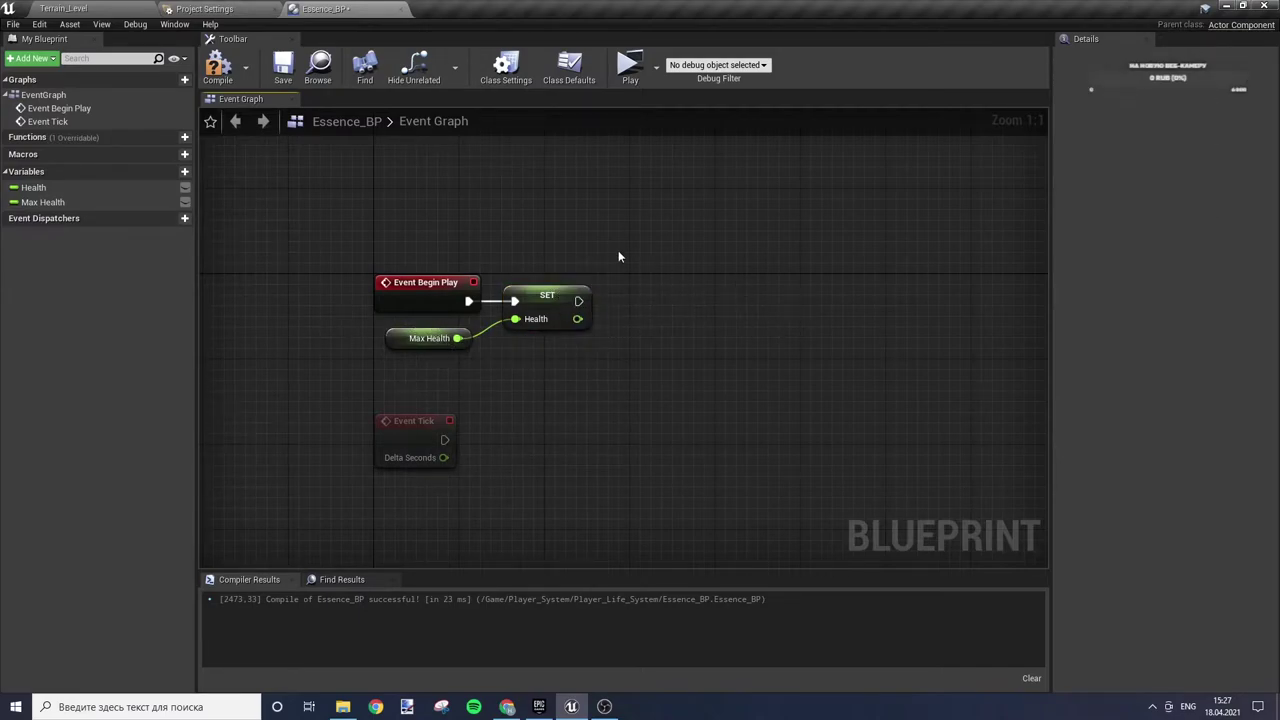
- Add two new variables named Stamina and Max Stamina
right_click_drag(718, 238, 704, 247)
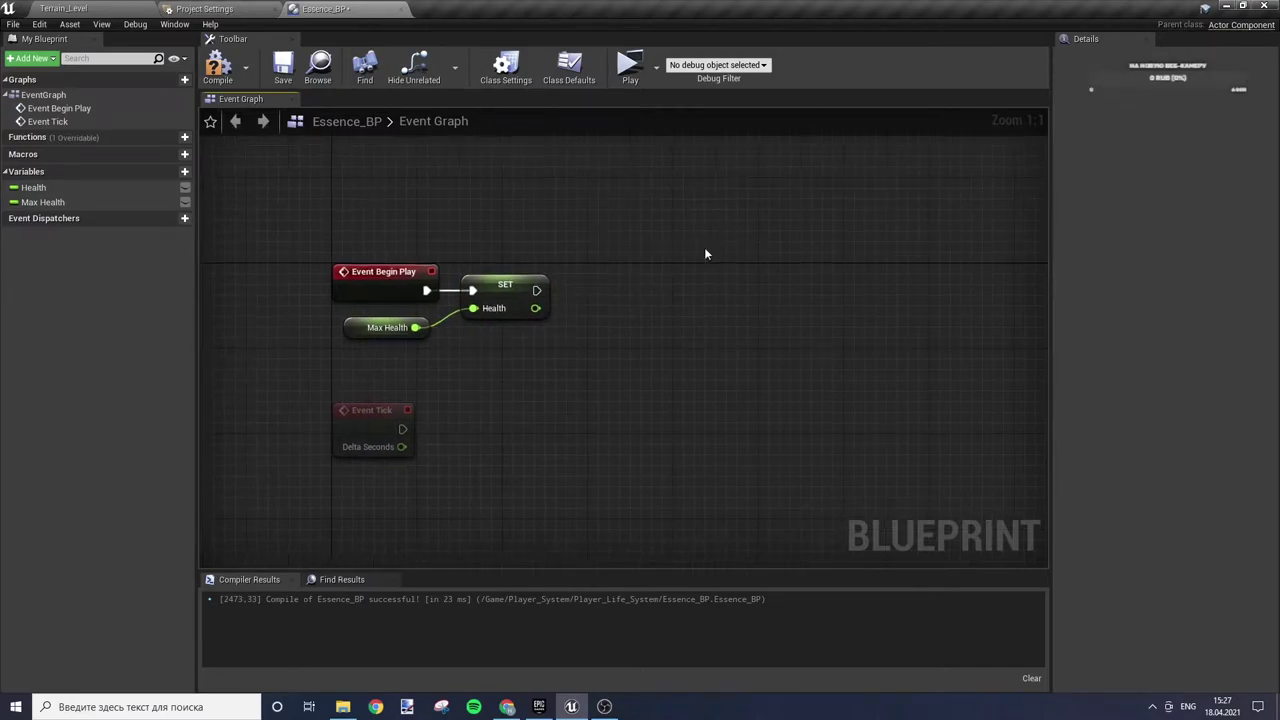
left_click(184, 171)
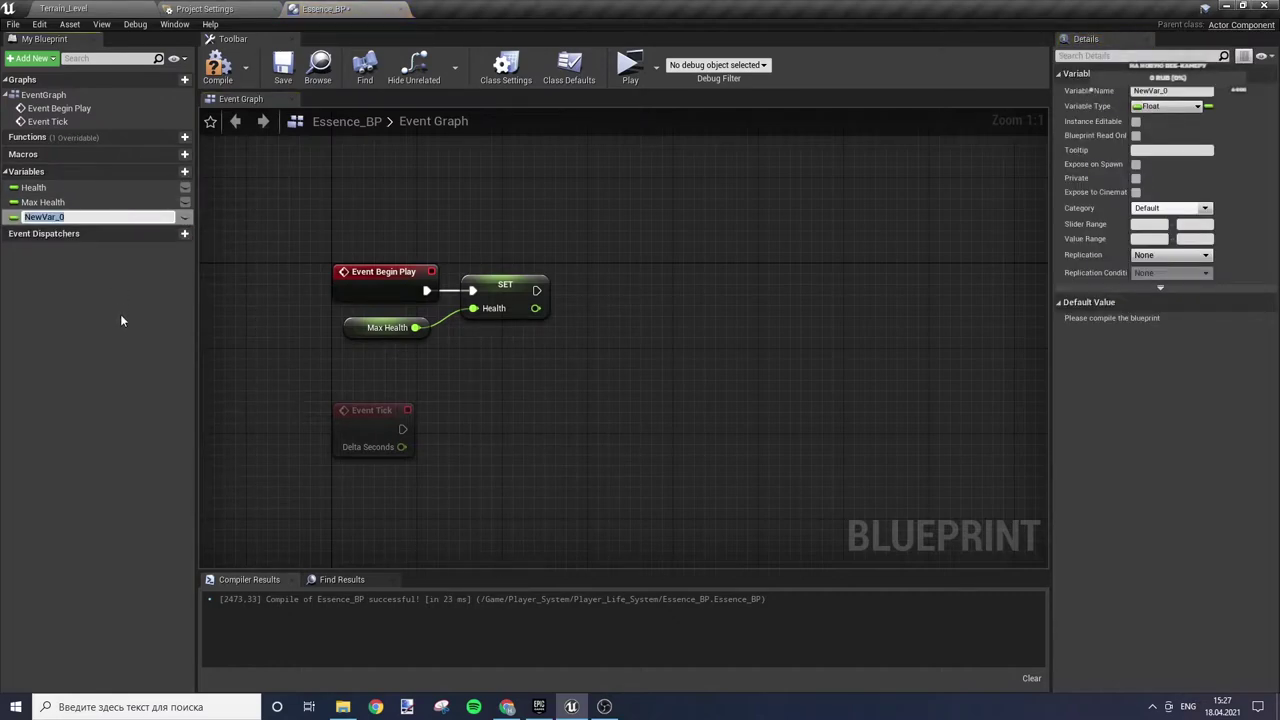
type("Stamina")
key("Return")
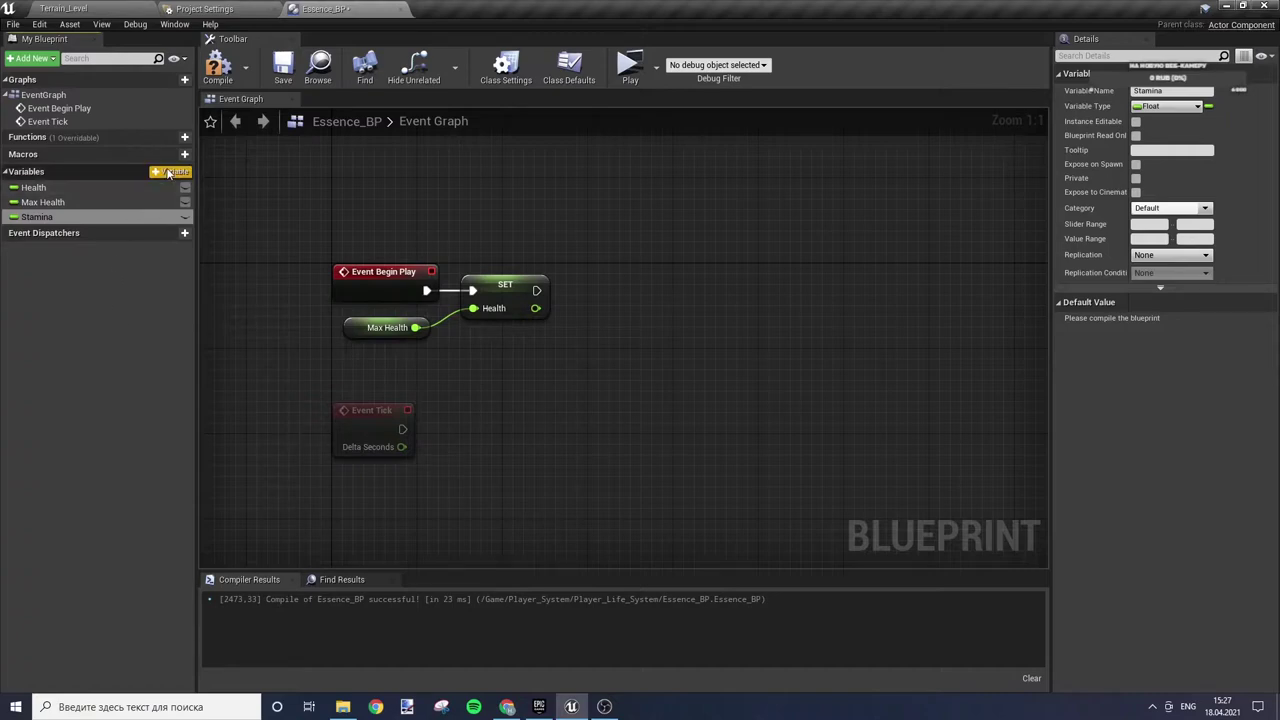
left_click(168, 174)
type("Max ")
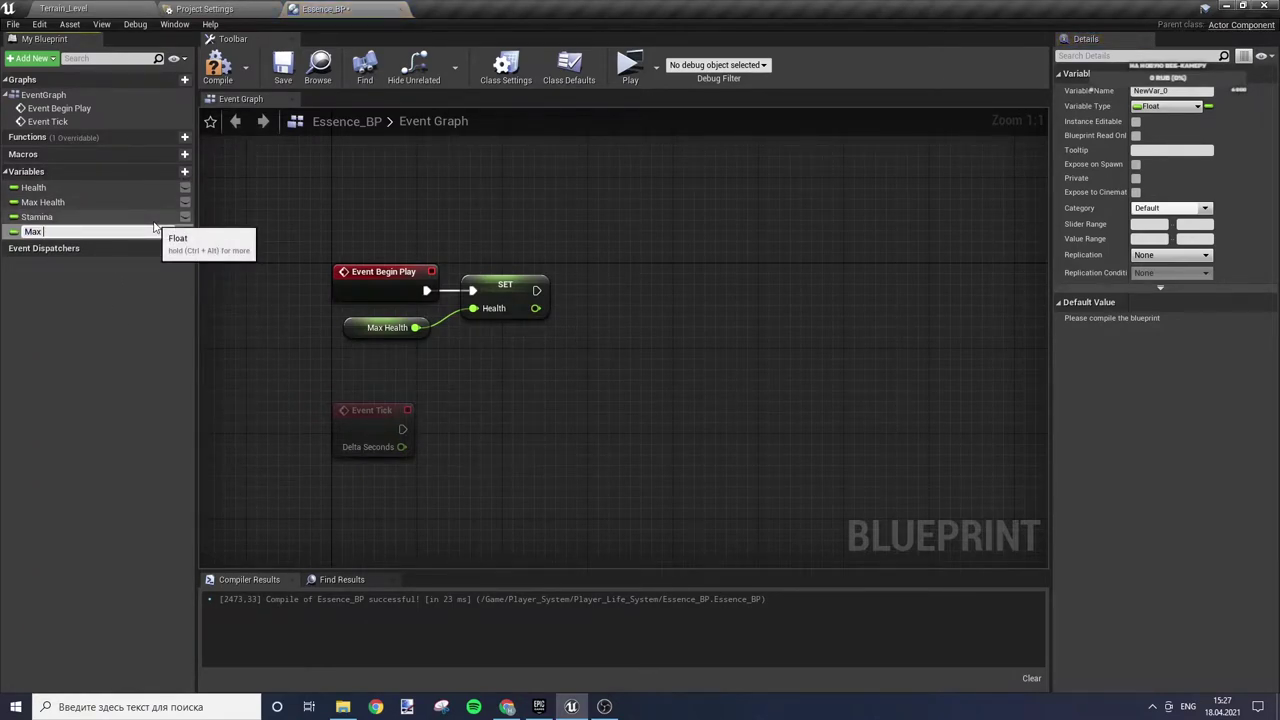
type("Stamina")
key("Return")
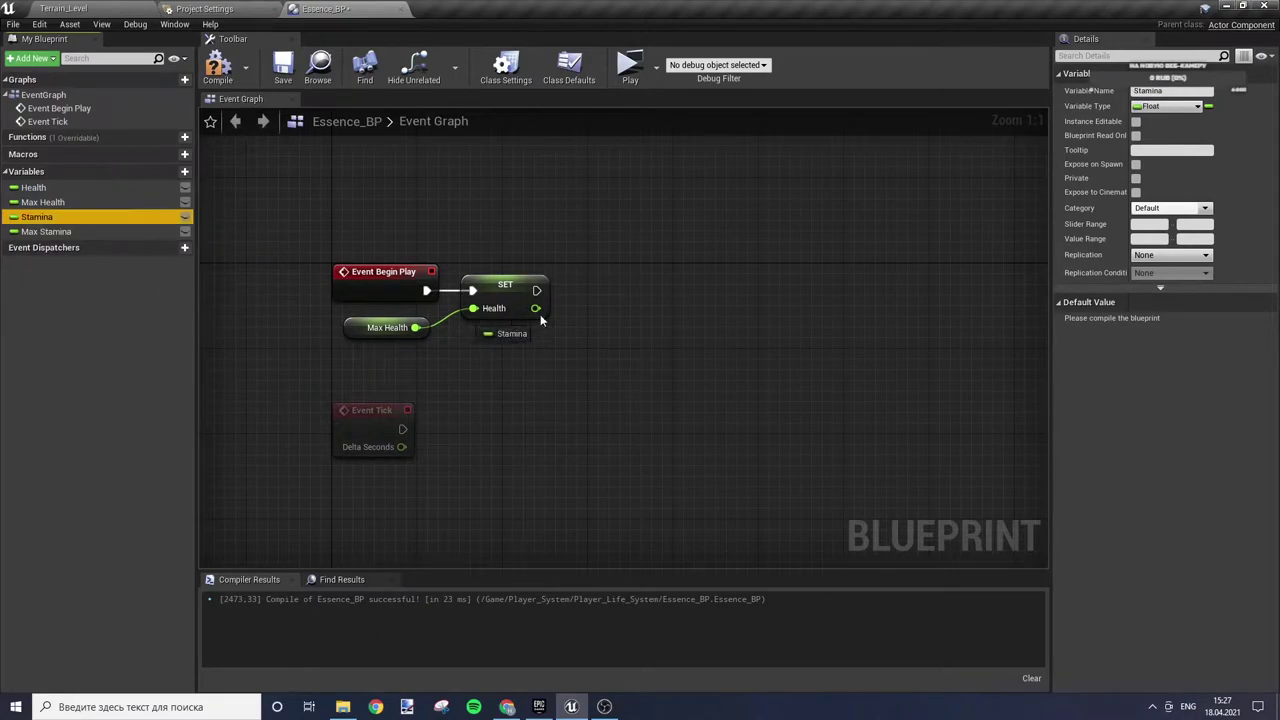
- Chain SET Stamina after SET Health, fed by Max Stamina defaulting to 100
left_click_drag(40, 216, 605, 323, "alt")
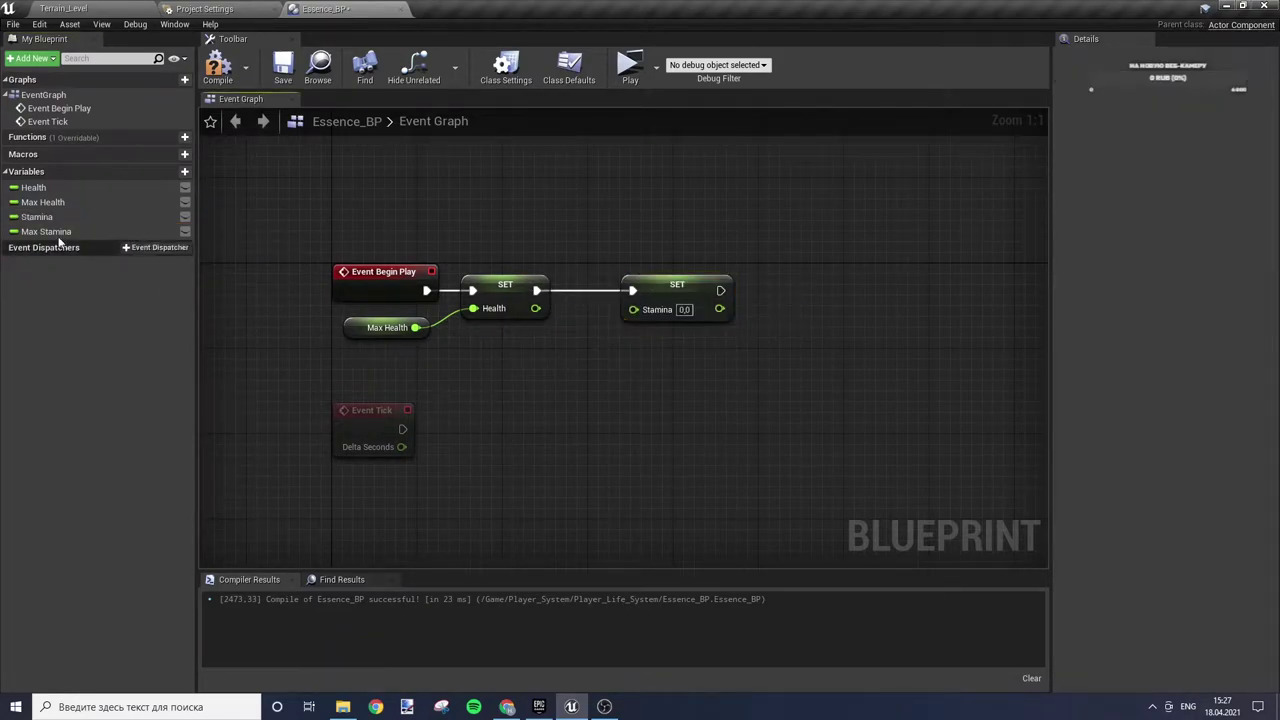
left_click_drag(46, 231, 641, 309)
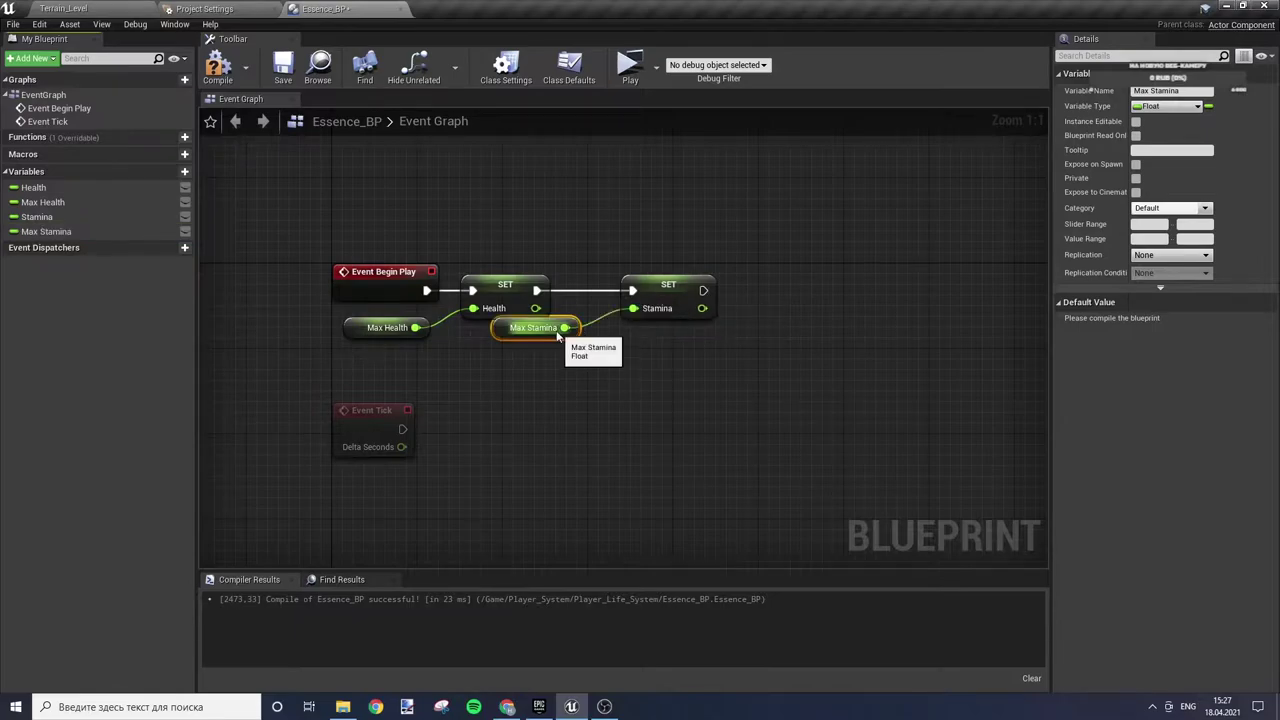
left_click_drag(532, 323, 548, 340)
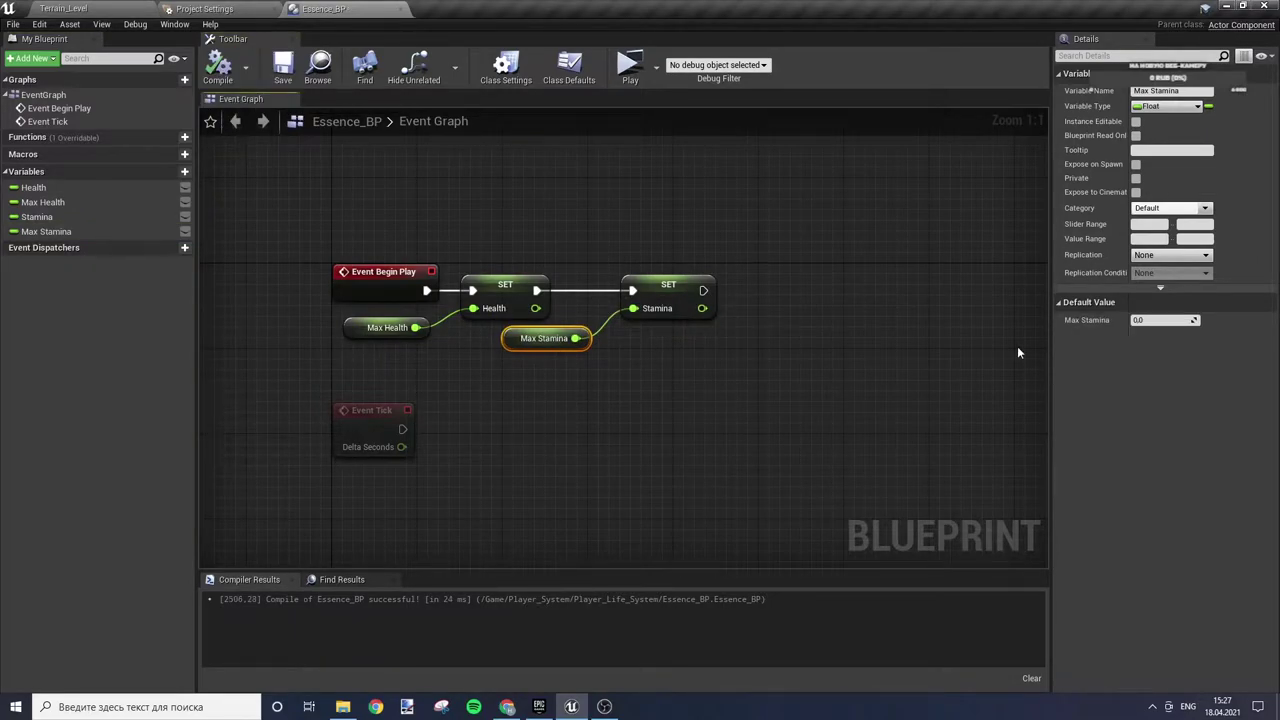
left_click(1160, 320)
type("100")
key("Return")
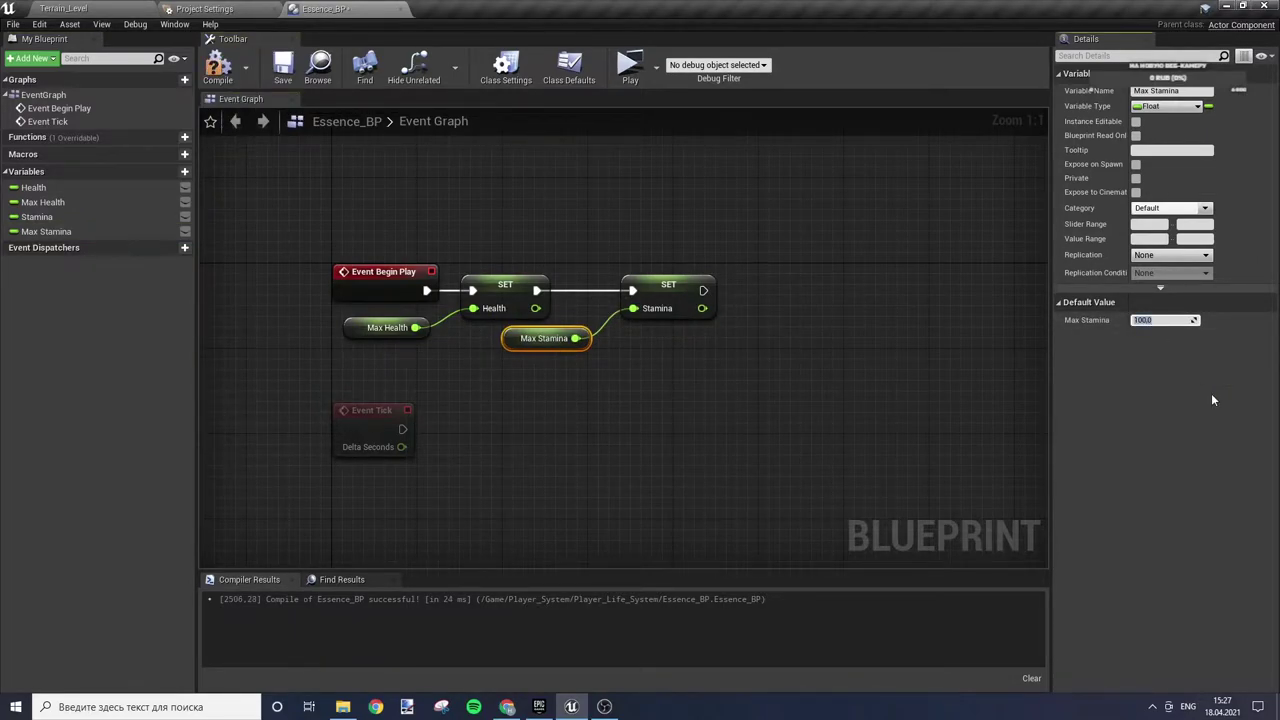
- Tidy the Stamina and Max Health nodes, then compile and save Essence_BP
left_click_drag(662, 285, 630, 285)
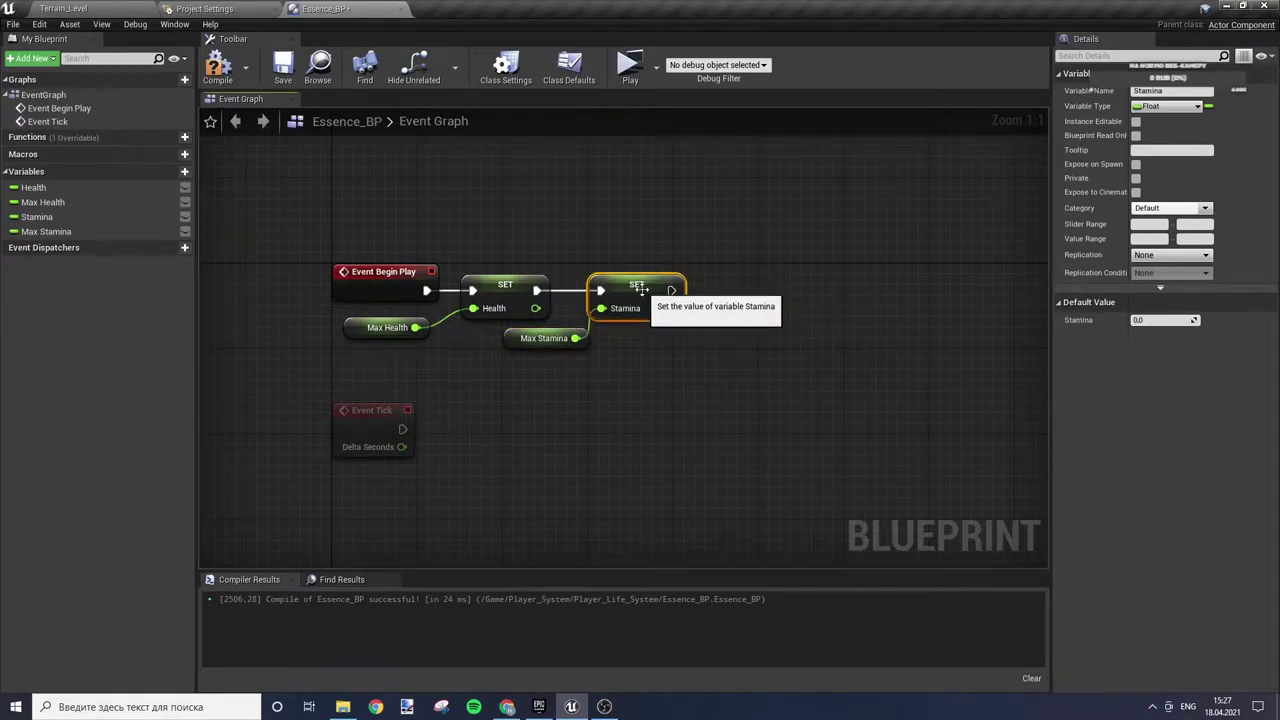
left_click(501, 350)
left_click_drag(505, 340, 475, 350)
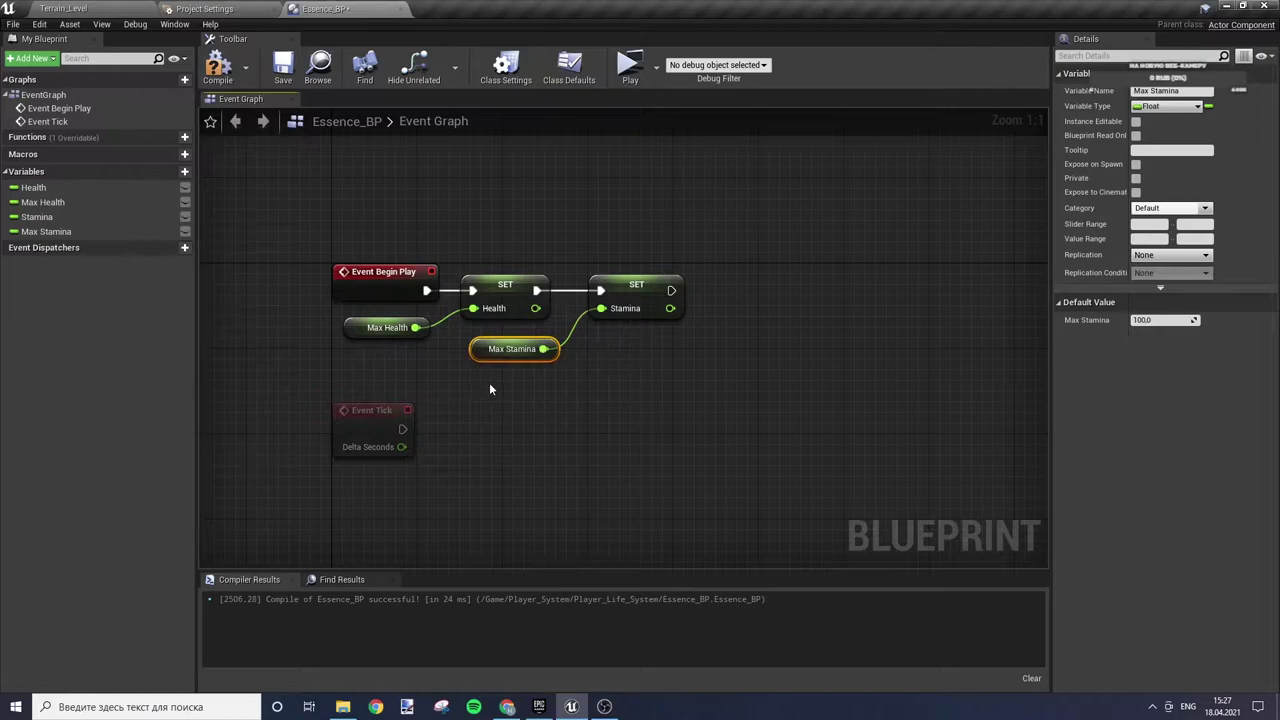
left_click(489, 382)
mouse_move(344, 327)
left_mouse_down()
mouse_move(355, 348)
mouse_move(366, 338)
left_mouse_up()
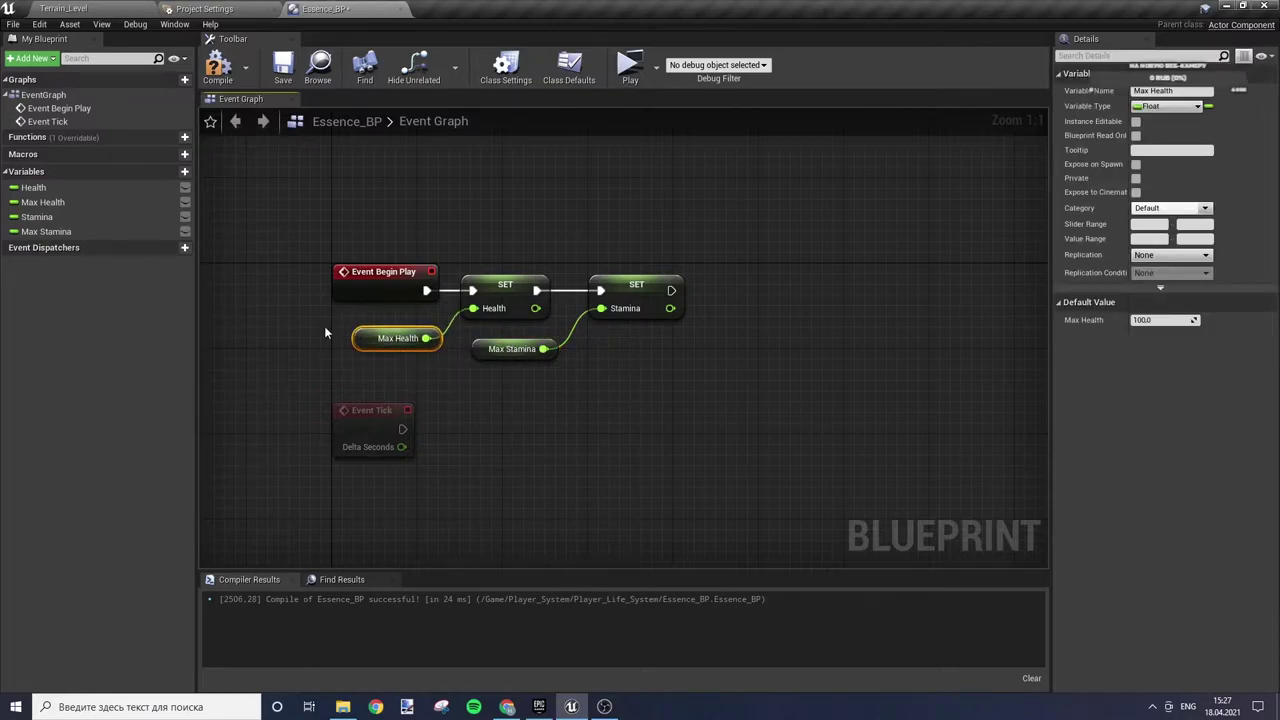
left_click(218, 67)
left_click(283, 67)
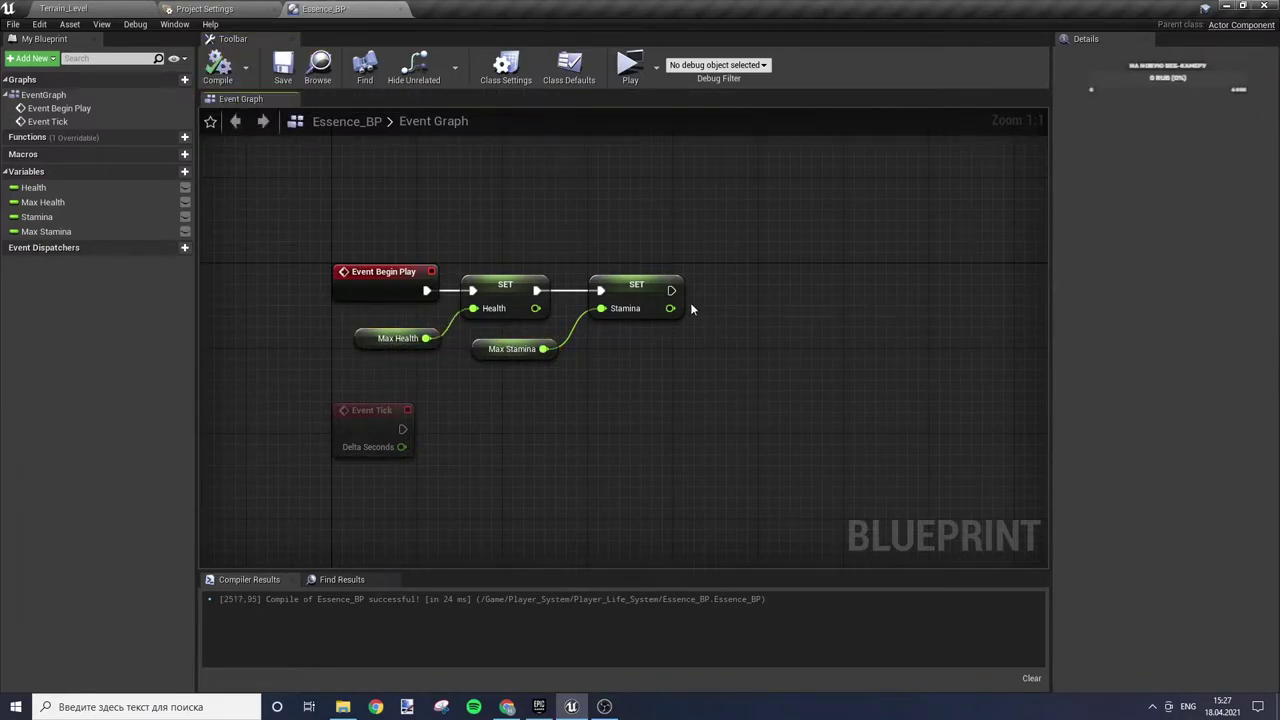
- Add a Hunger variable and chain a SET Hunger node after SET Stamina
left_click(168, 173)
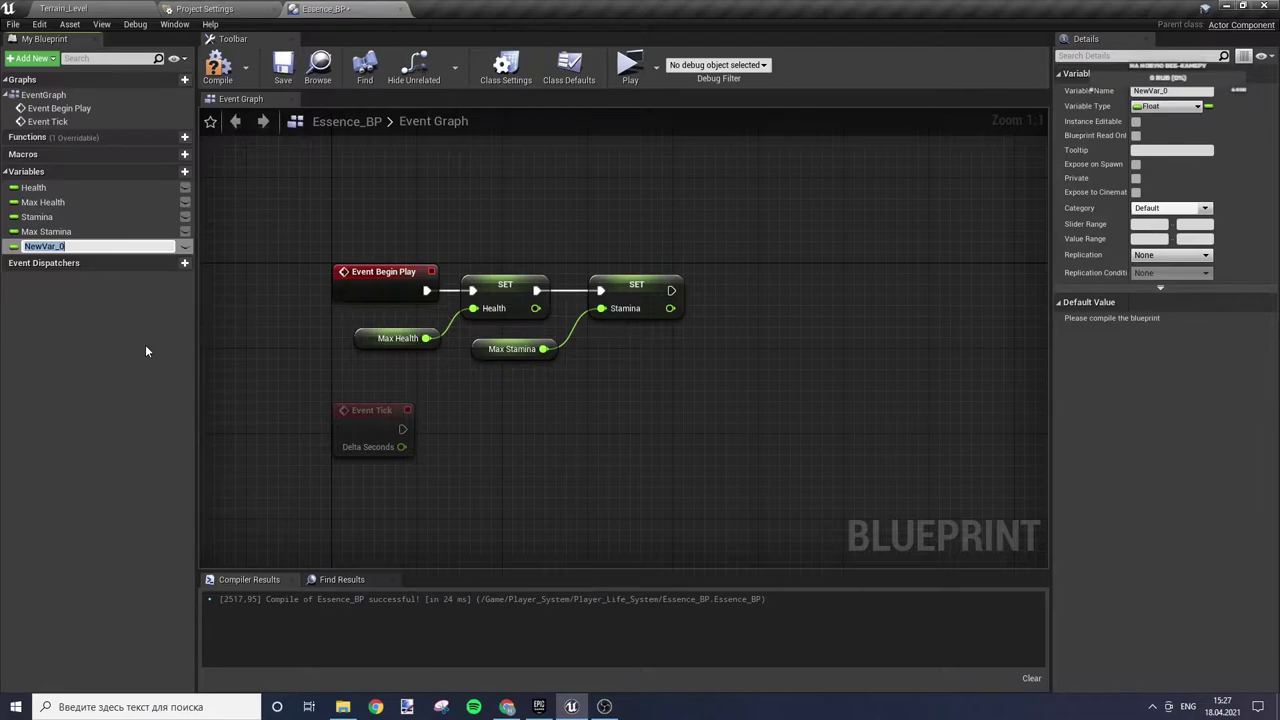
type("Hunger")
key("Return")
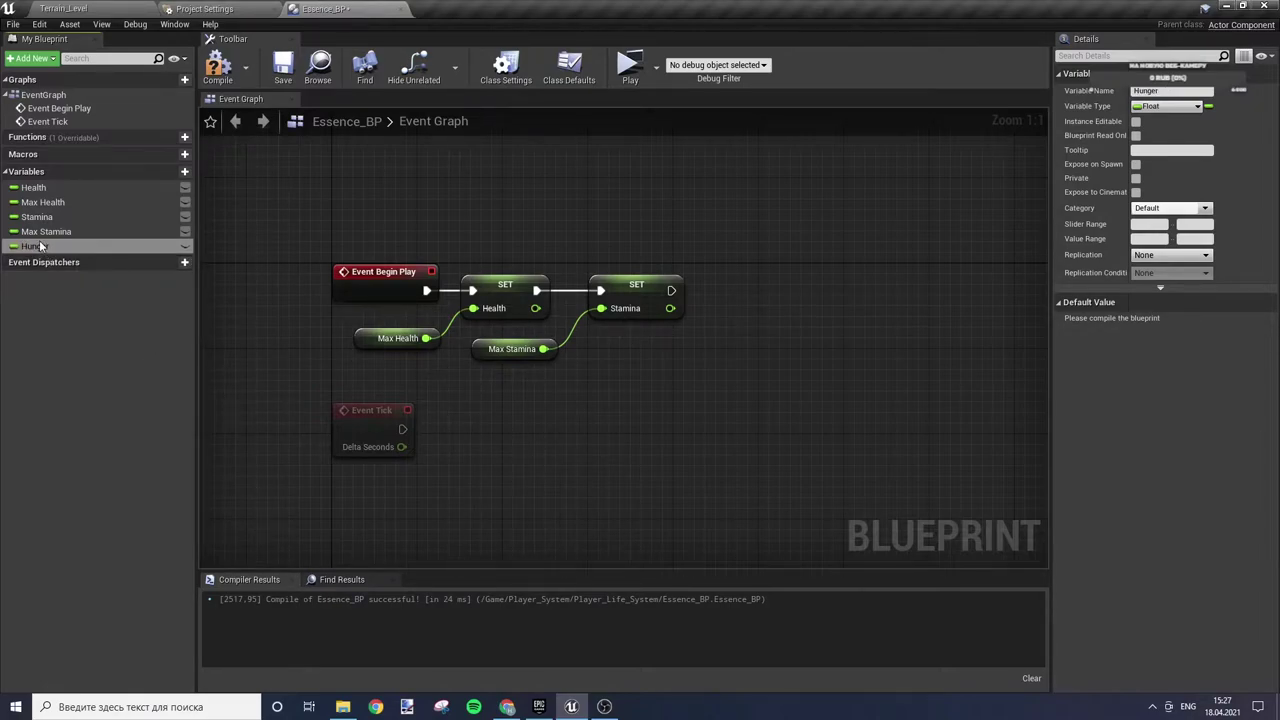
left_click(173, 279)
left_click_drag(173, 279, 686, 297)
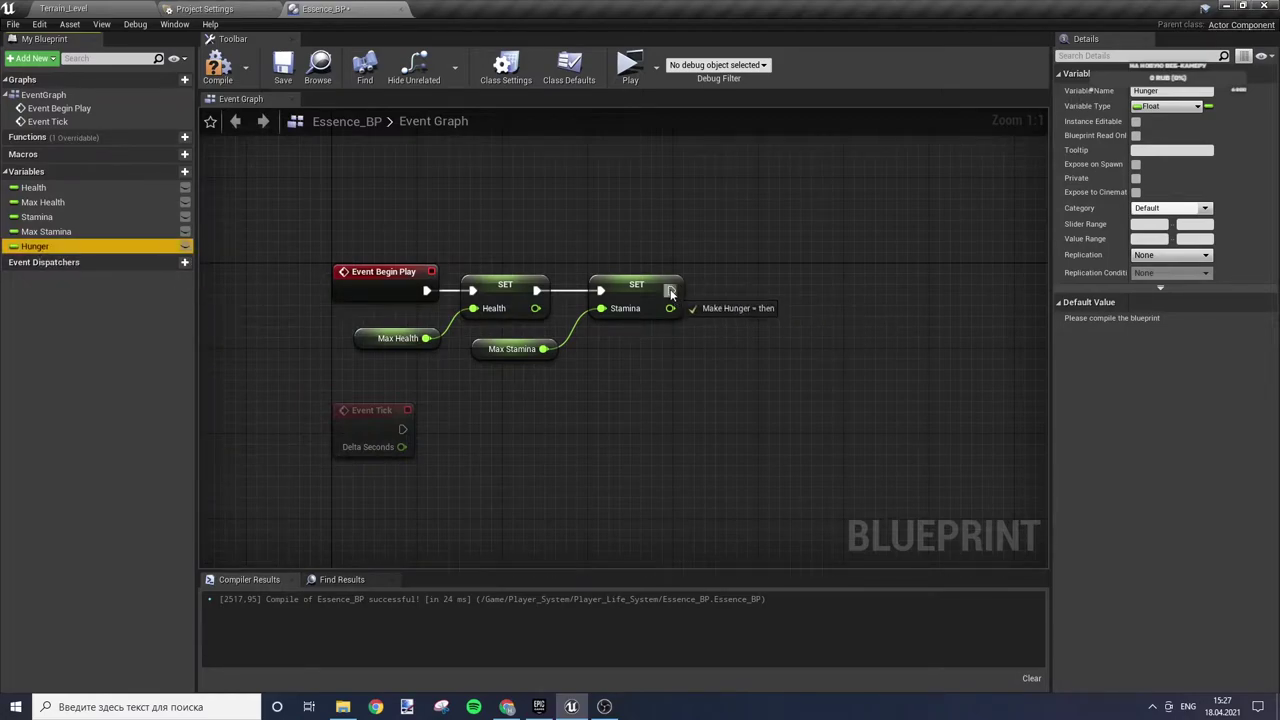
left_click(750, 360)
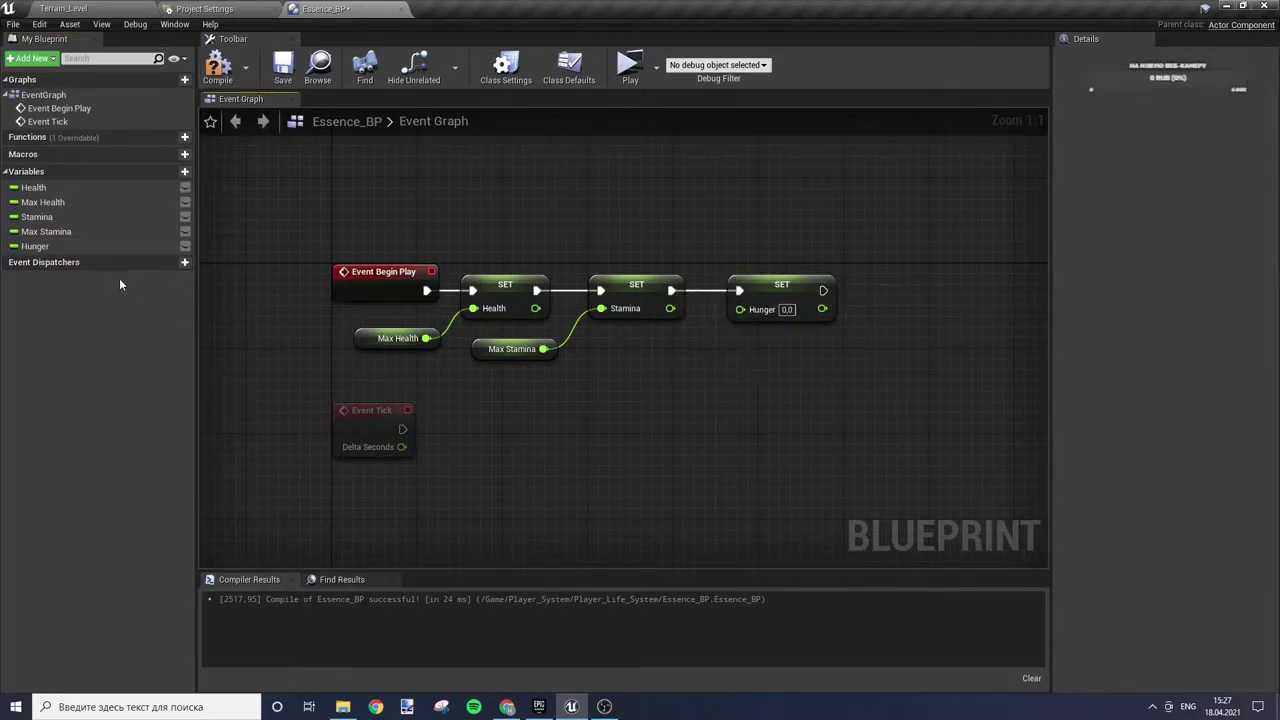
mouse_move(40, 246)
left_mouse_down()
mouse_move(774, 317)
mouse_move(731, 378)
left_mouse_up()
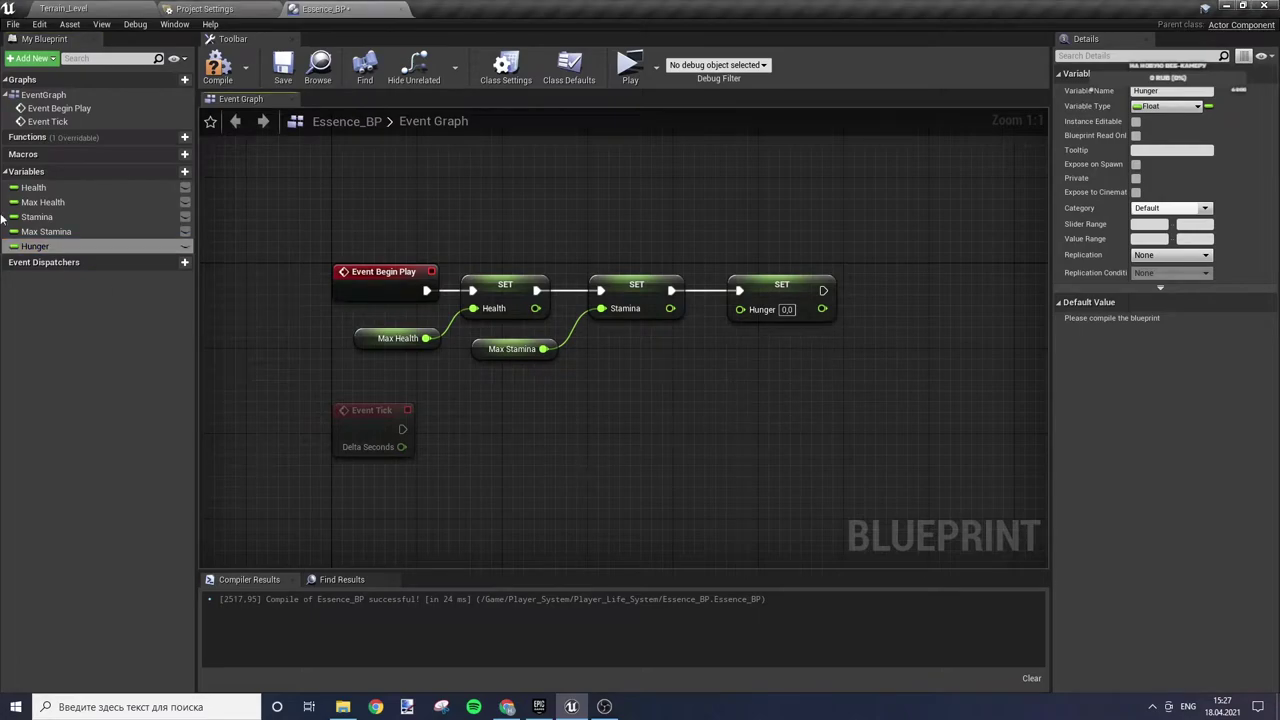
- Add a Max Hunger variable and wire its getter into SET Hunger
left_click(157, 173)
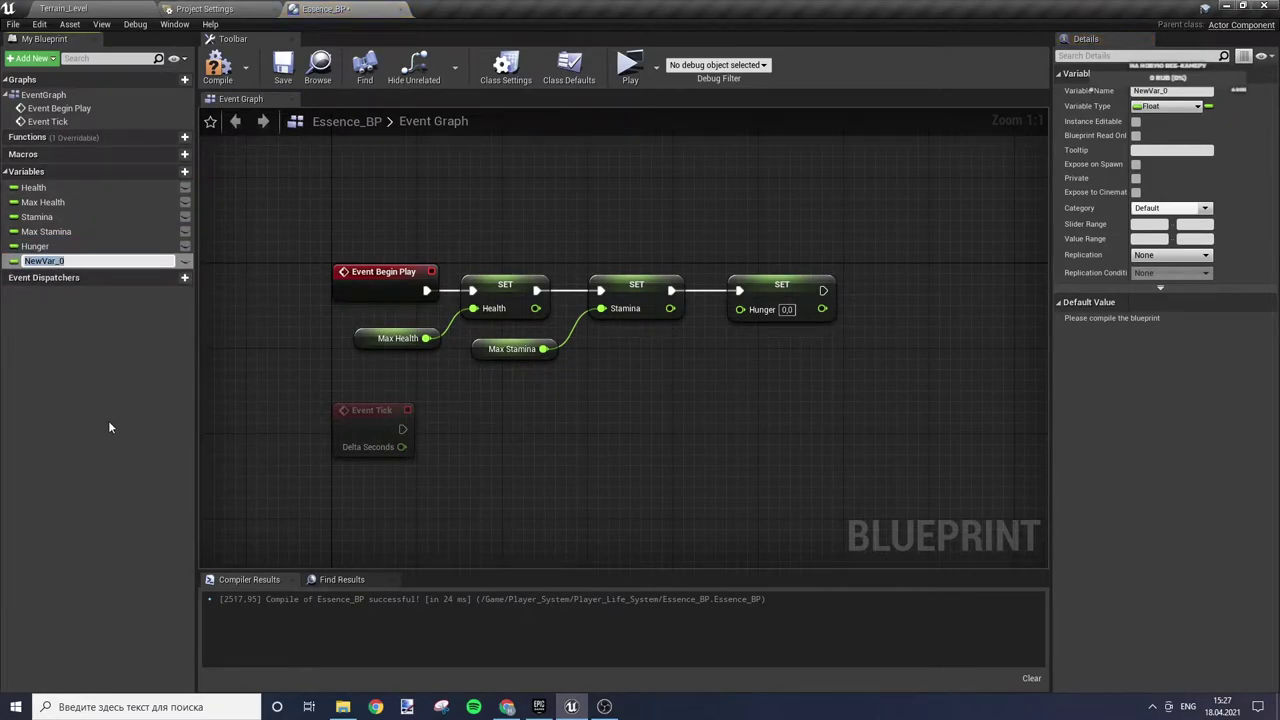
type("Max Hunger")
key("Return")
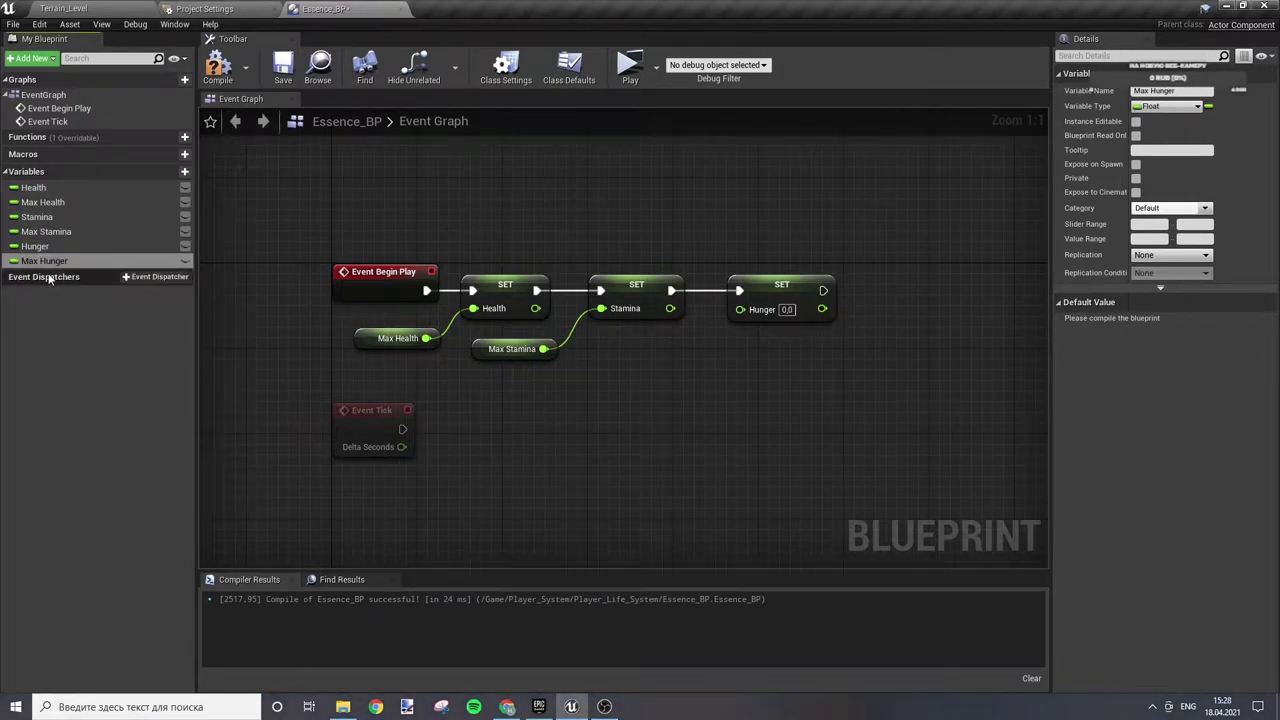
left_click_drag(44, 261, 664, 358)
left_click(696, 372)
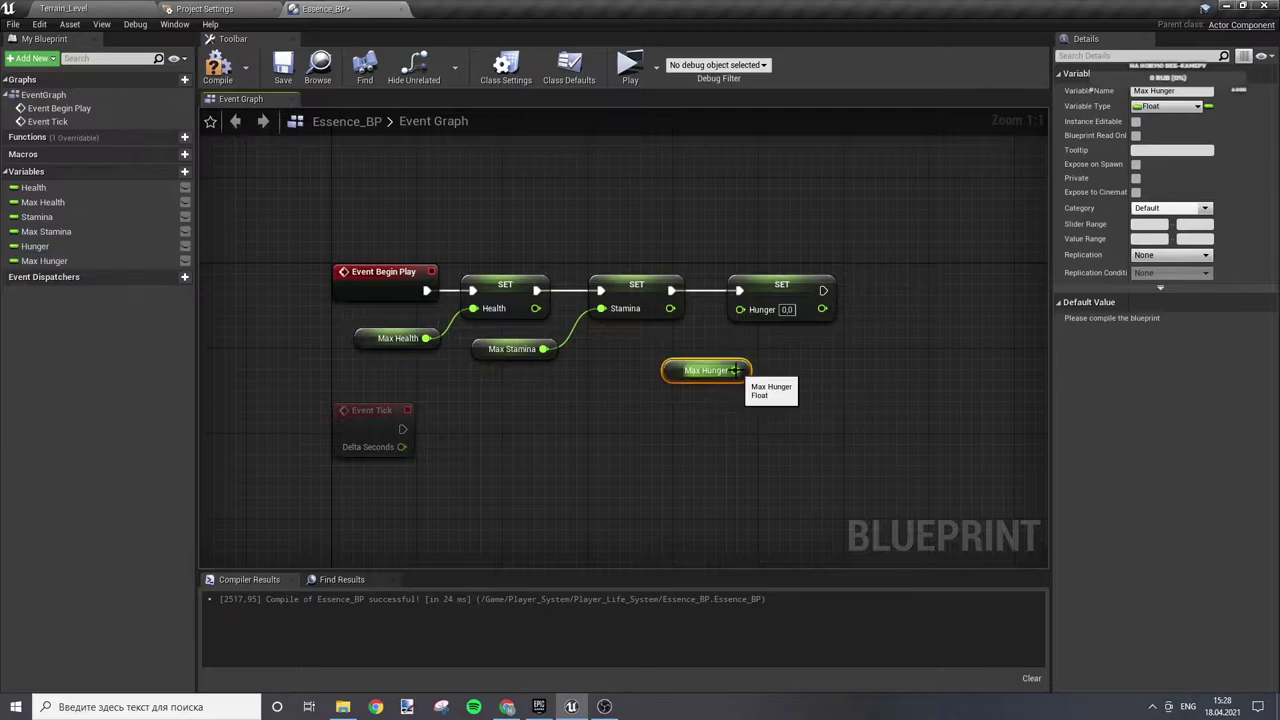
left_click_drag(745, 372, 740, 309)
mouse_move(671, 377)
left_mouse_down()
mouse_move(647, 343)
mouse_move(614, 353)
left_mouse_up()
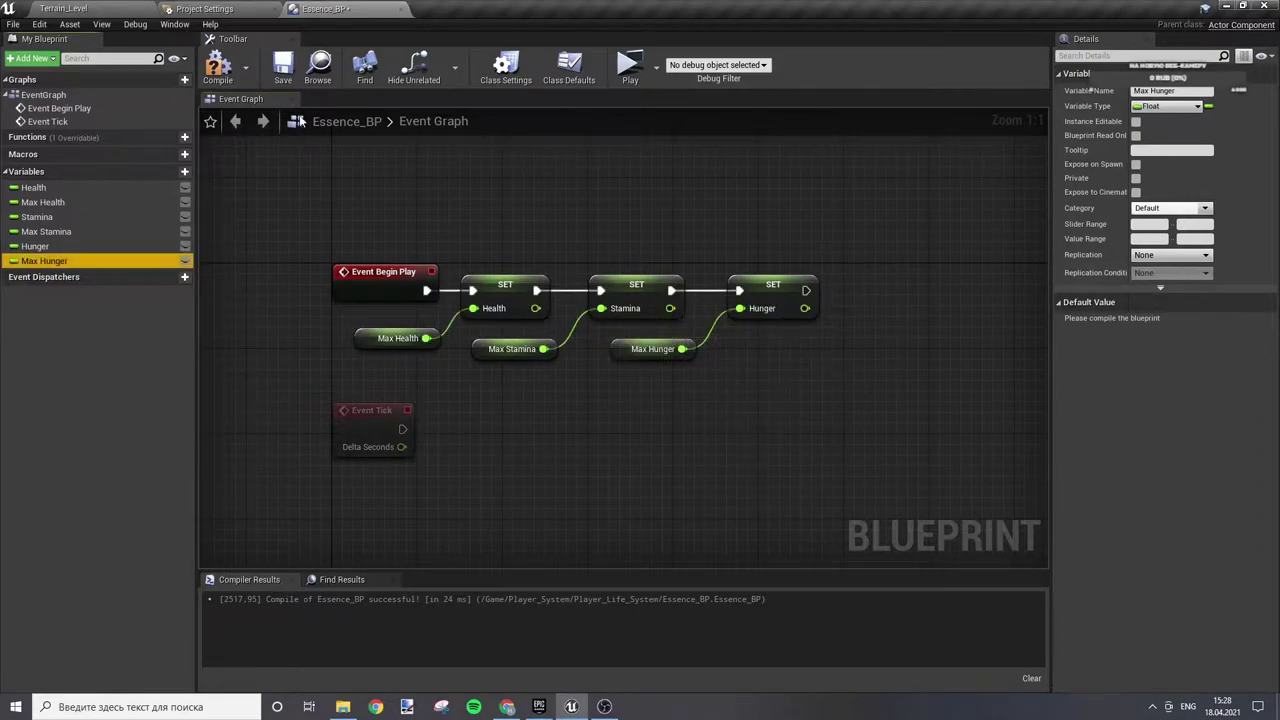
- Compile and set Max Hunger's default value to 100
left_click(218, 67)
left_click(1150, 320)
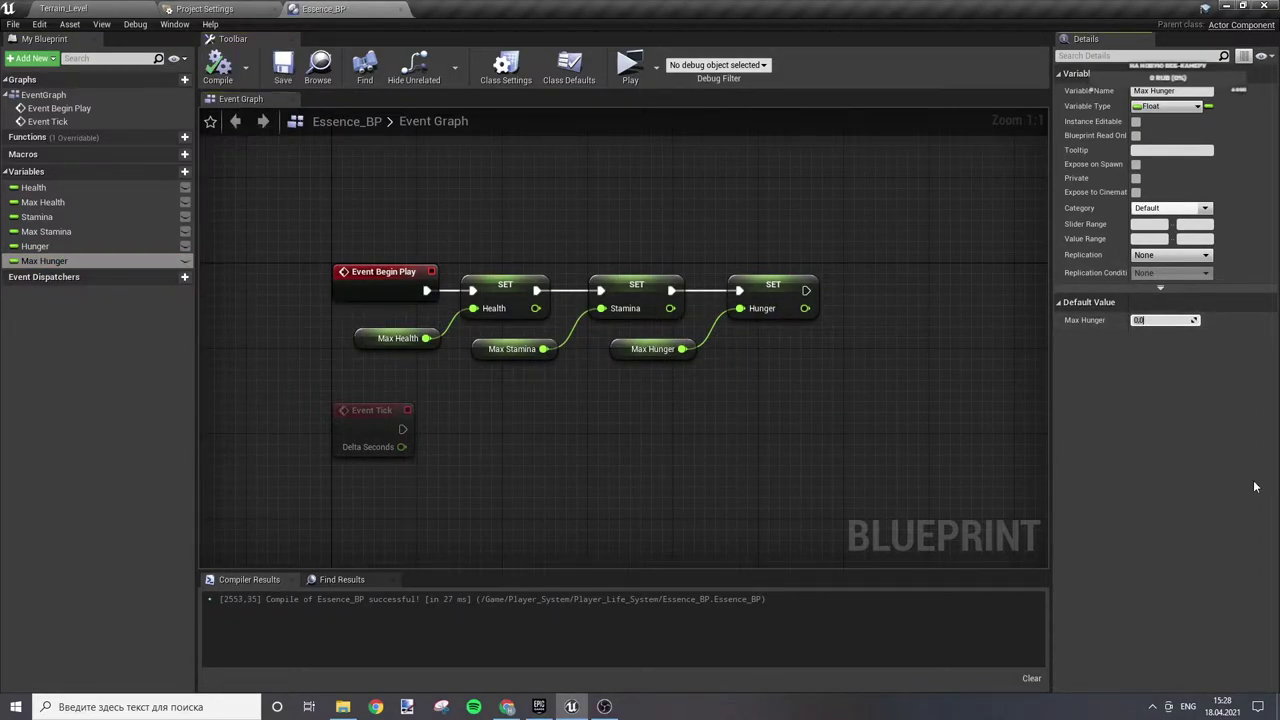
type("00")
key("Return")
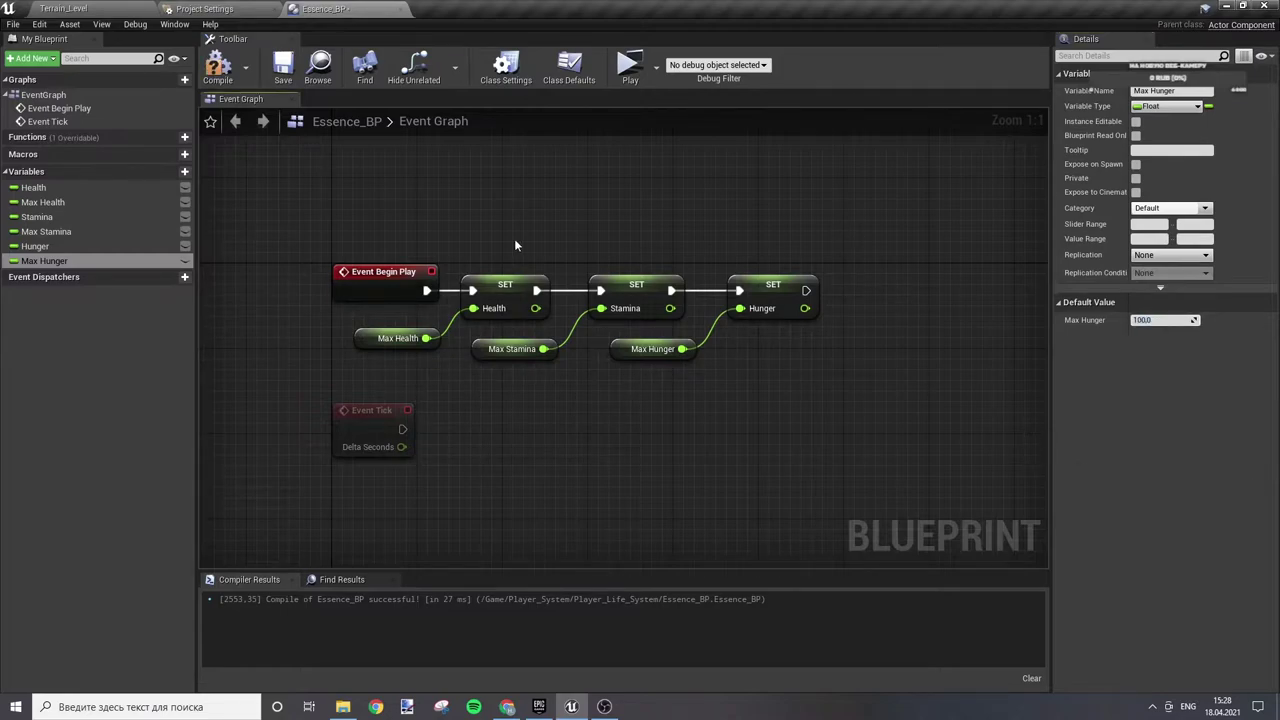
- Add two new variables named Thirst and Max Thirst
left_click(184, 171)
type("T")
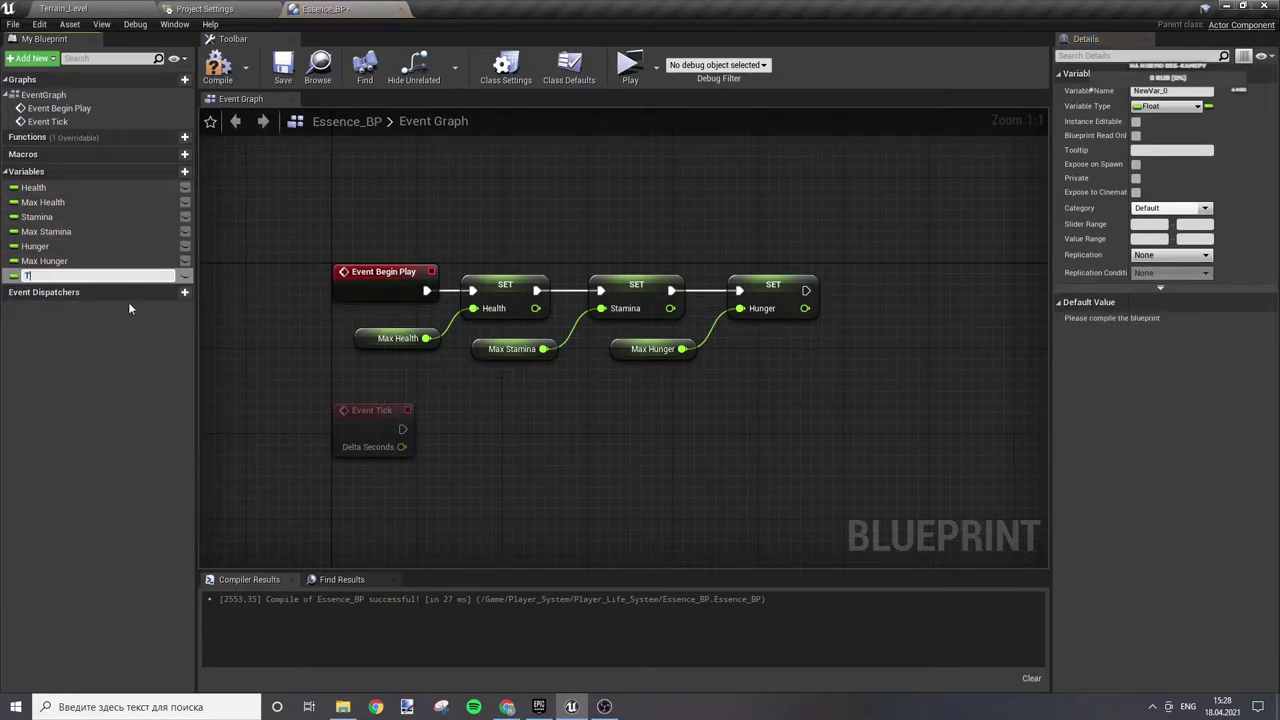
type("Hirst")
key("BackSpace")
key("BackSpace")
key("BackSpace")
type("hirst")
key("Return")
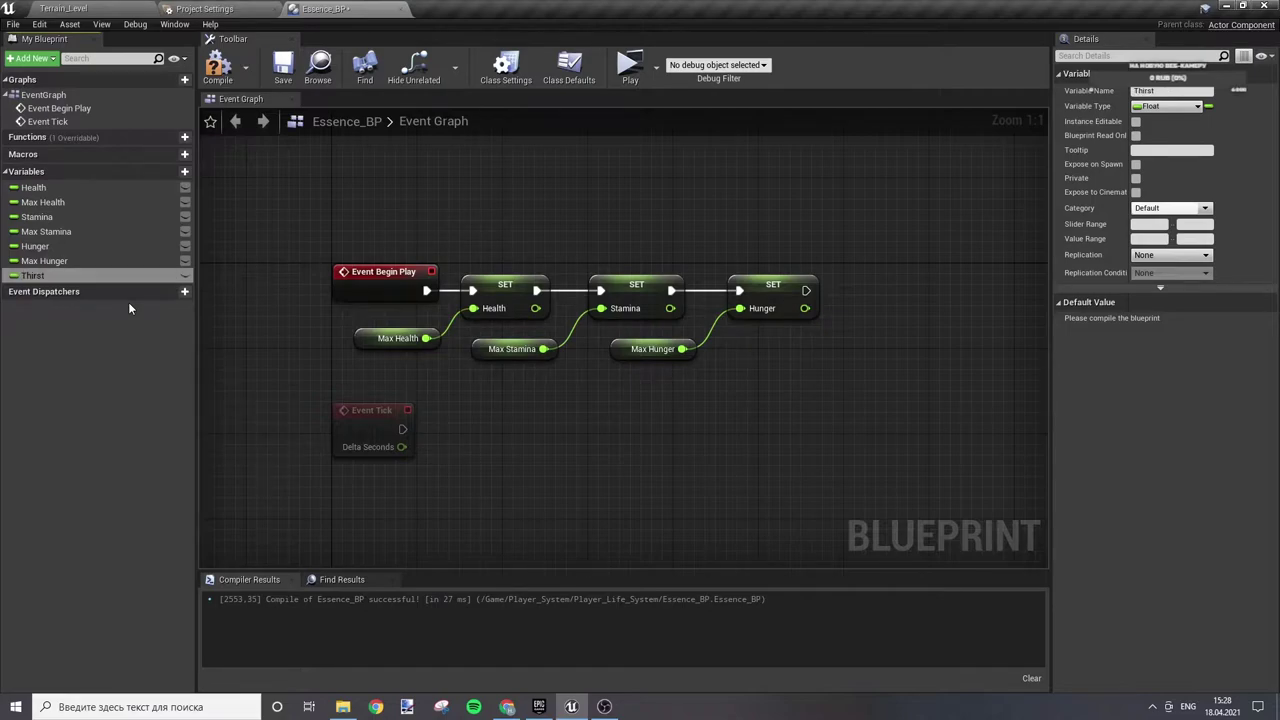
left_click(184, 171)
type("M")
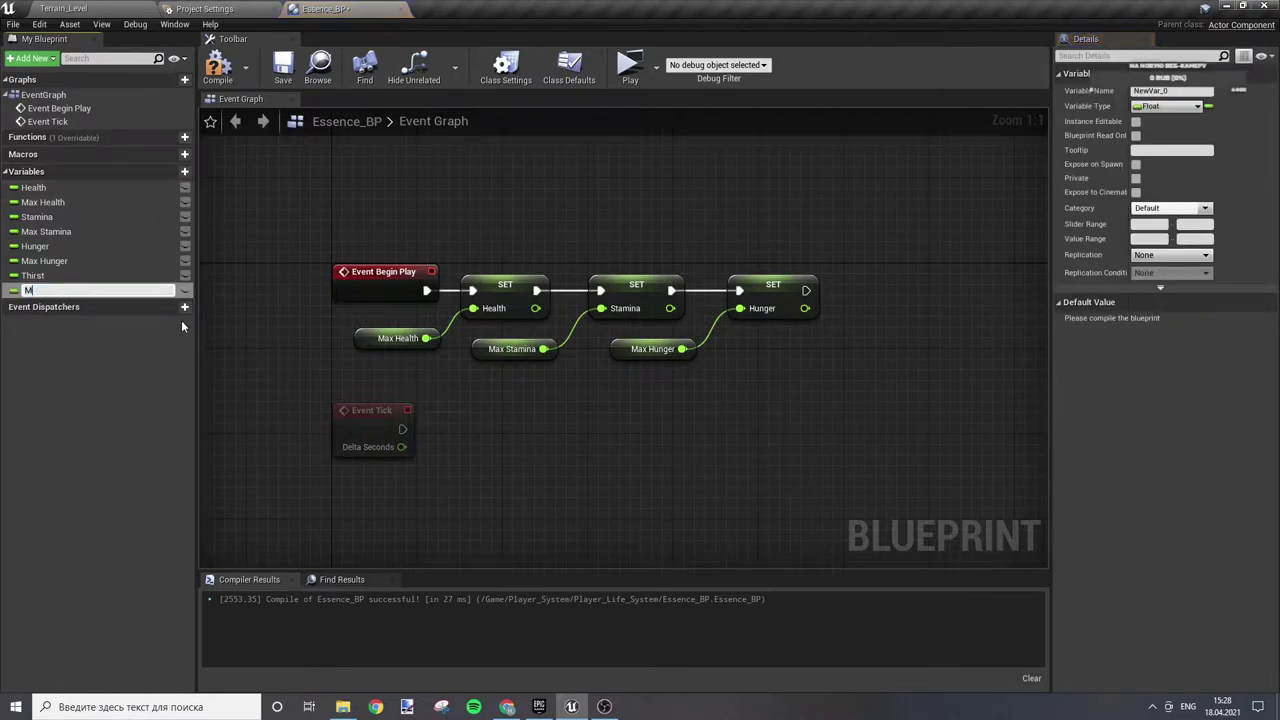
type("ax Thir")
type("st")
key("Return")
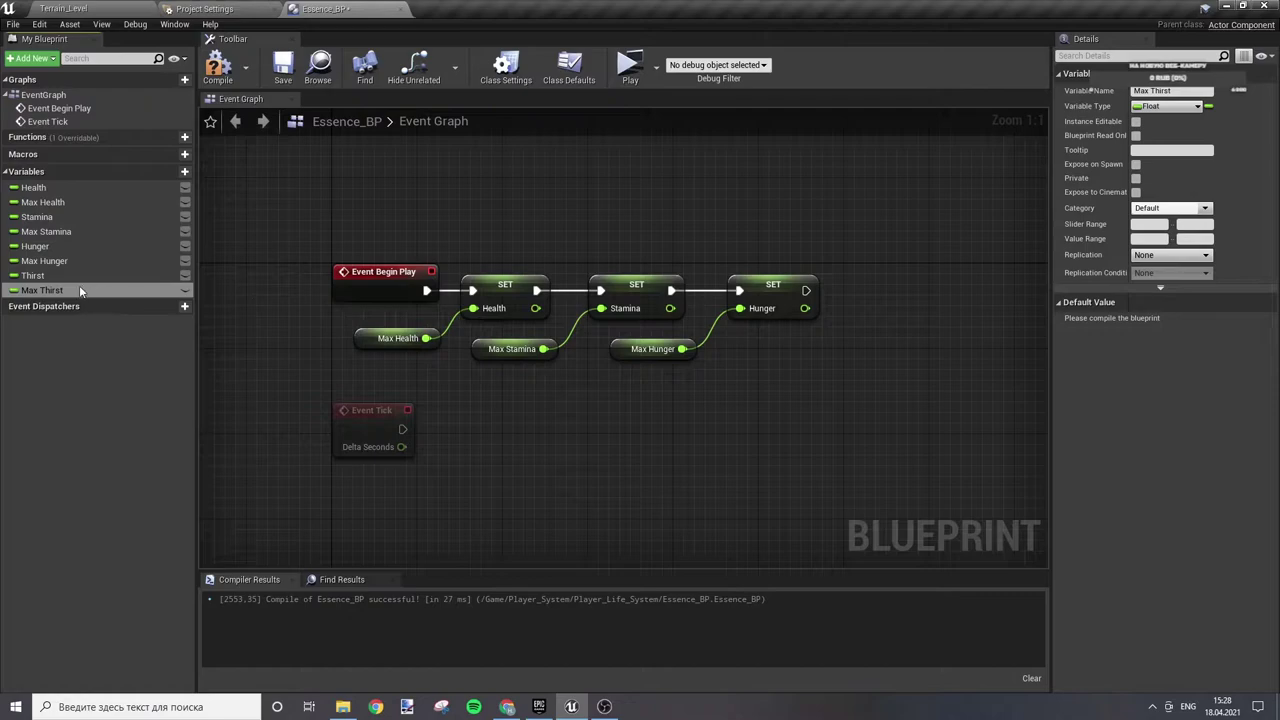
- Chain SET Thirst after SET Hunger with a Max Thirst getter, and compile
left_click_drag(33, 275, 890, 302, "alt")
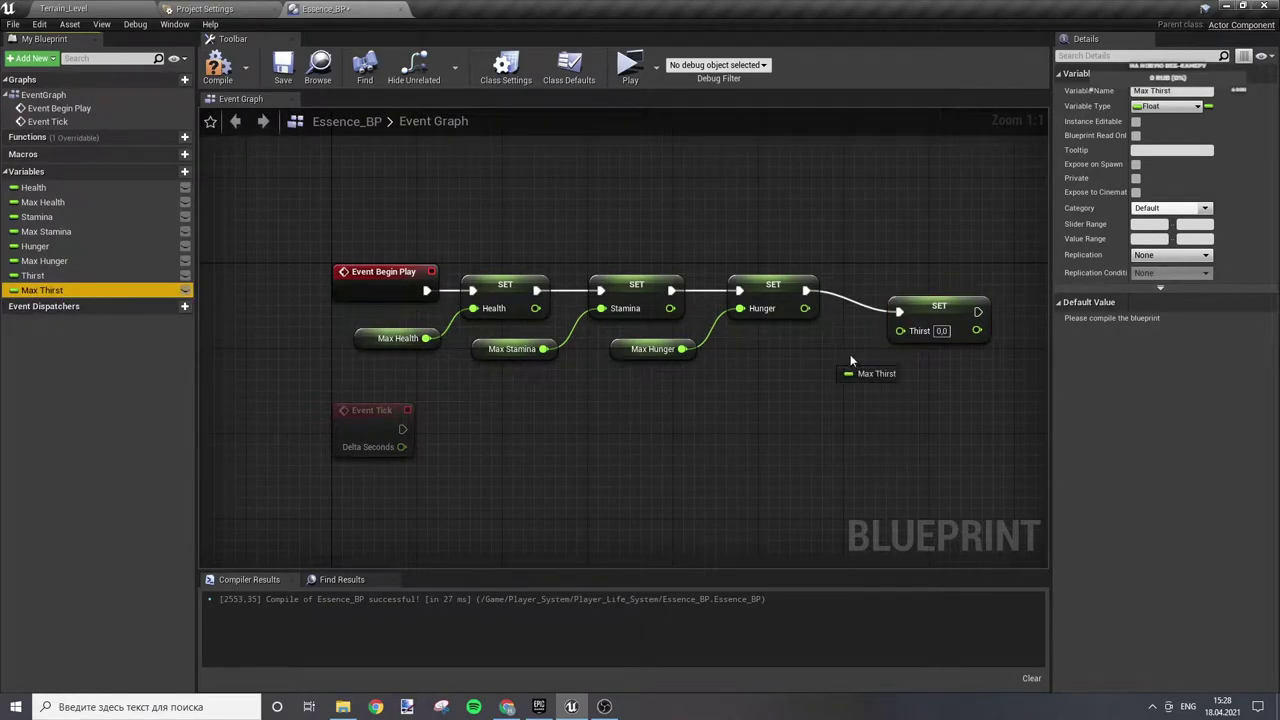
mouse_move(41, 290)
left_mouse_down()
mouse_move(760, 340)
mouse_move(899, 330)
mouse_move(898, 279)
left_mouse_up()
left_click(775, 354)
left_click(902, 341)
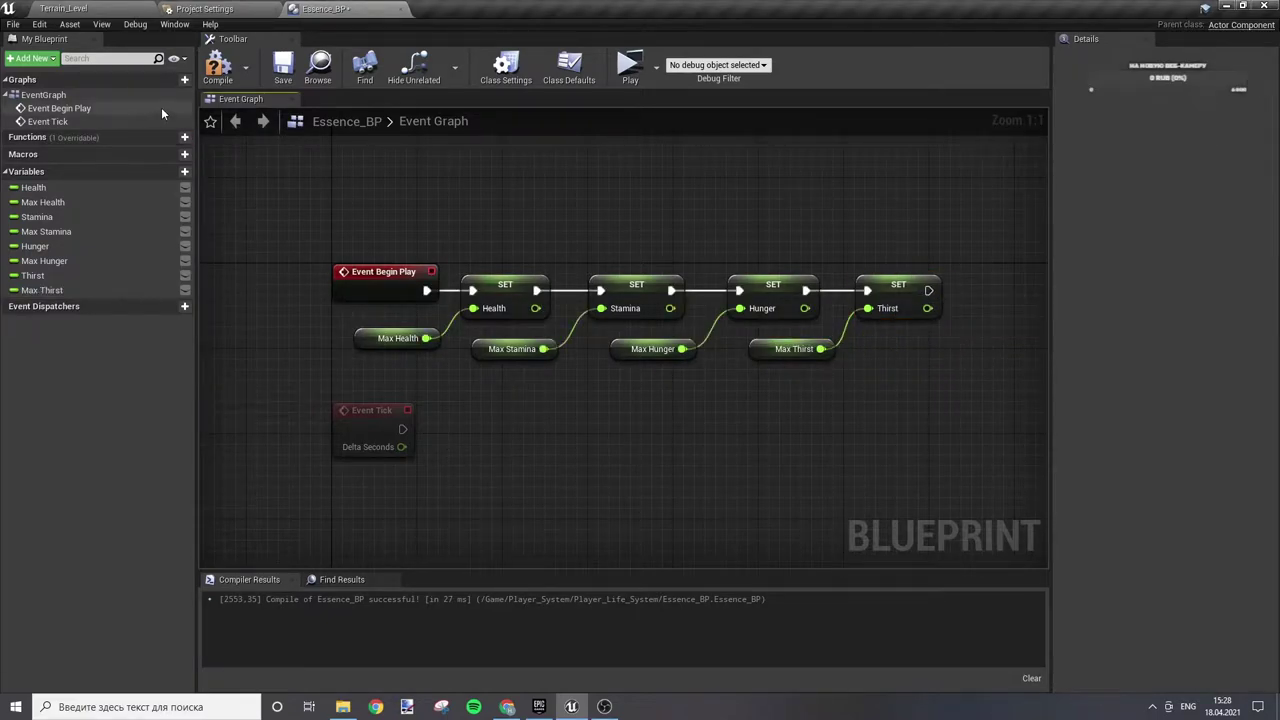
left_click(218, 68)
- Commit Max Thirst's default value and nudge the Max Health getter into line
left_click(762, 348)
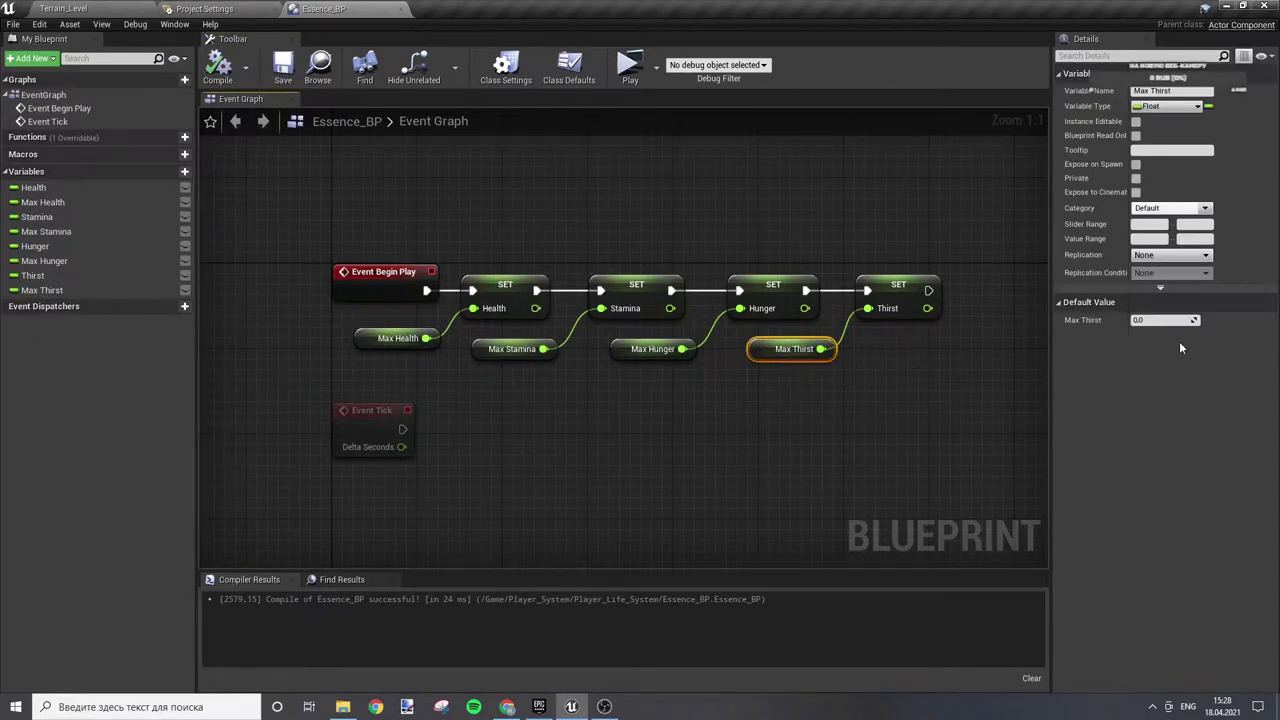
left_click(1163, 320)
type("1000")
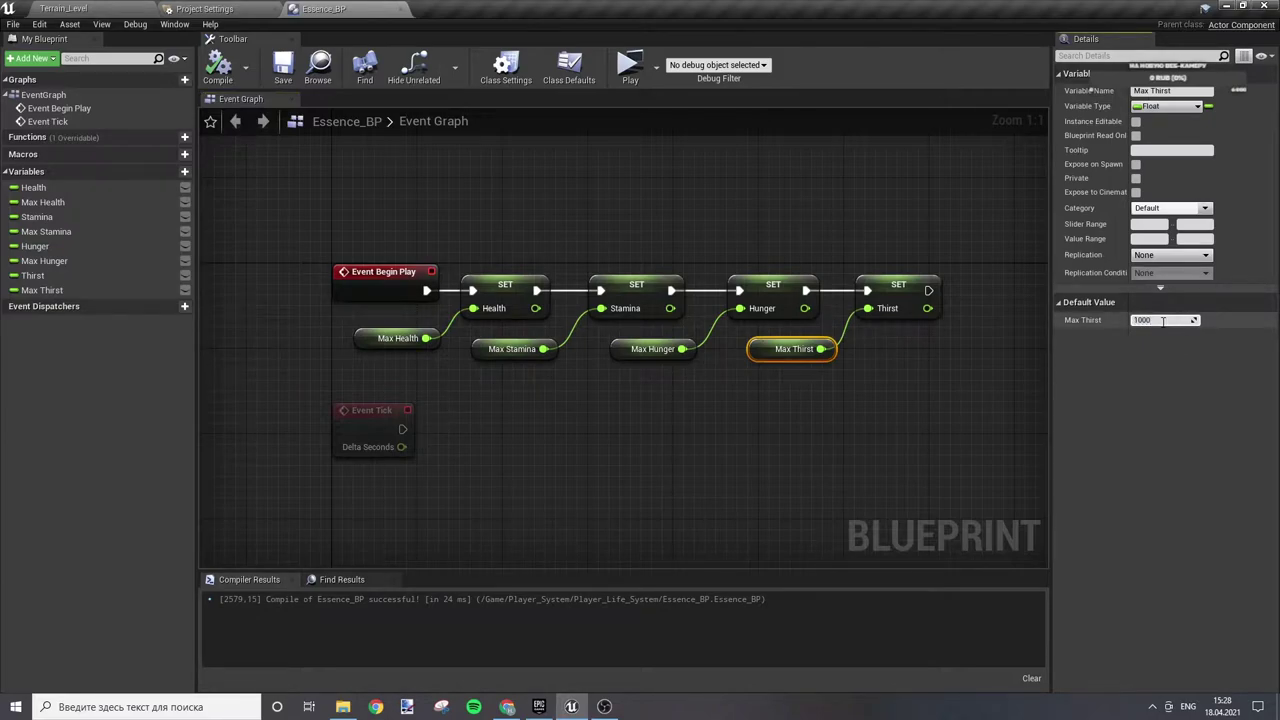
key("Return")
left_click(625, 348)
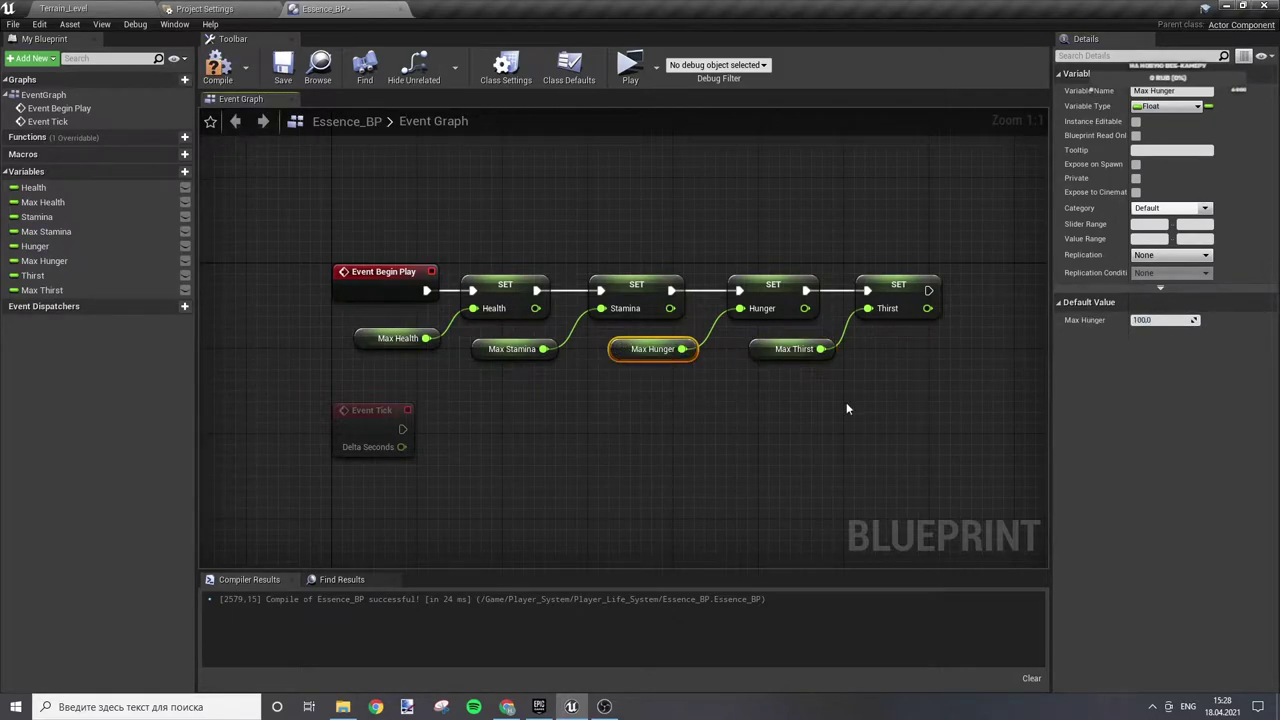
left_click(470, 349)
mouse_move(366, 344)
left_mouse_down()
mouse_move(366, 365)
mouse_move(366, 354)
left_mouse_up()
- Save Essence_BP and move Event Tick lower beneath the Begin Play chain
left_click(357, 335)
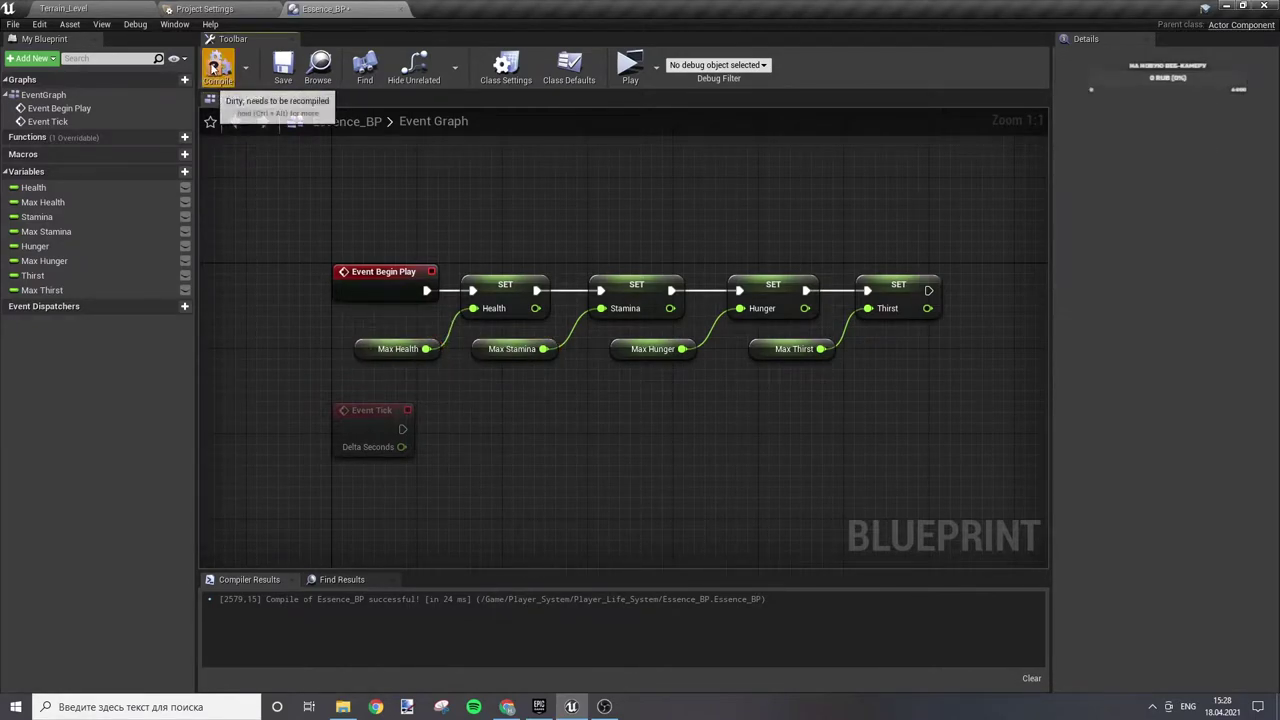
left_click(271, 76)
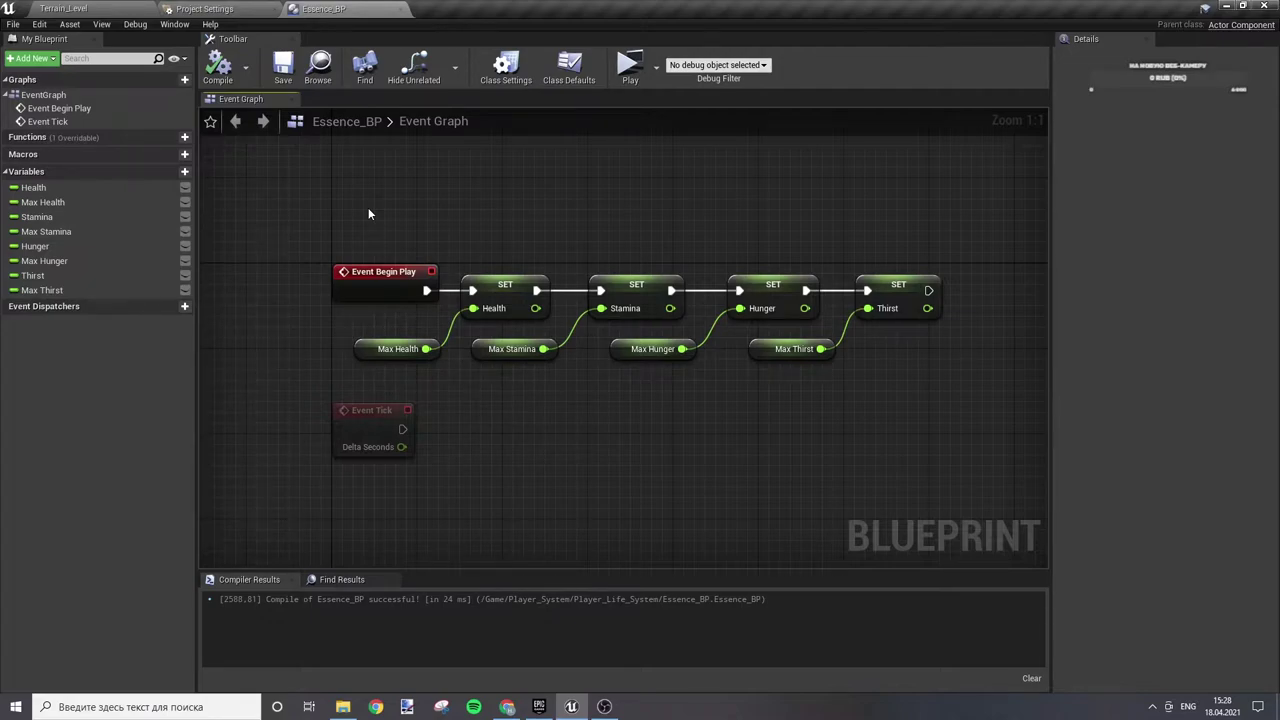
right_click_drag(426, 516, 461, 402)
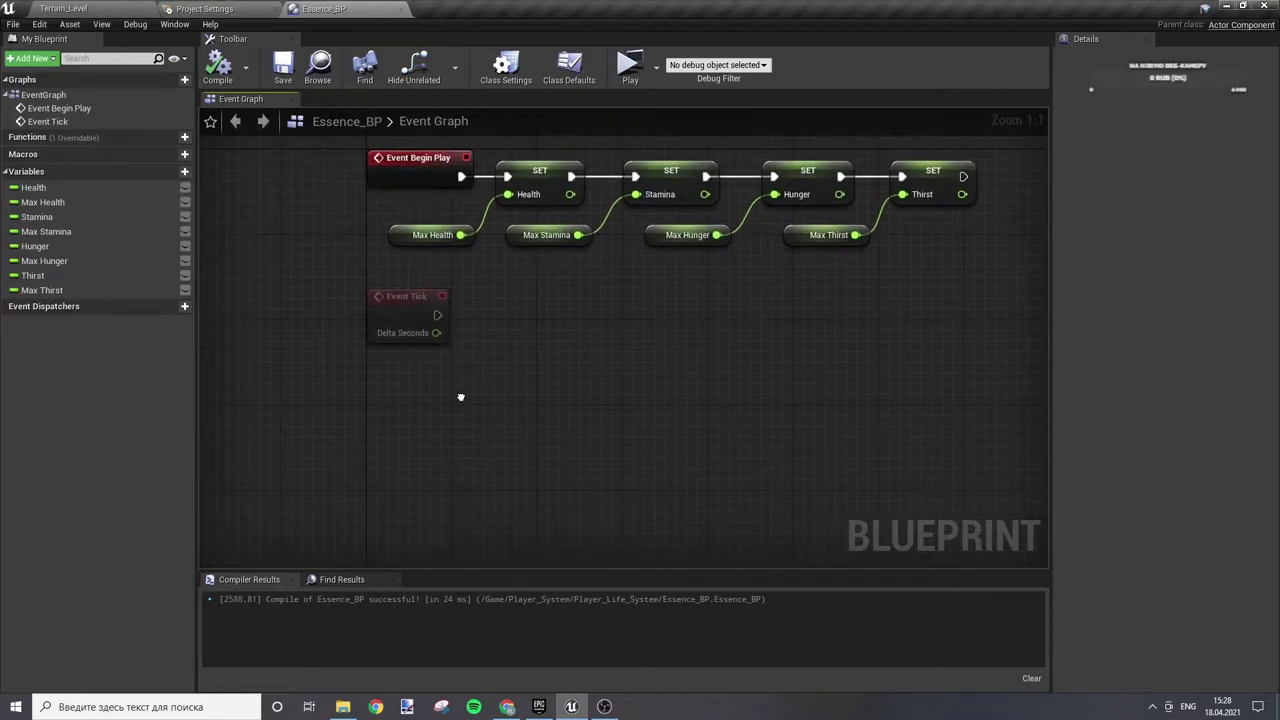
left_click_drag(415, 308, 414, 416)
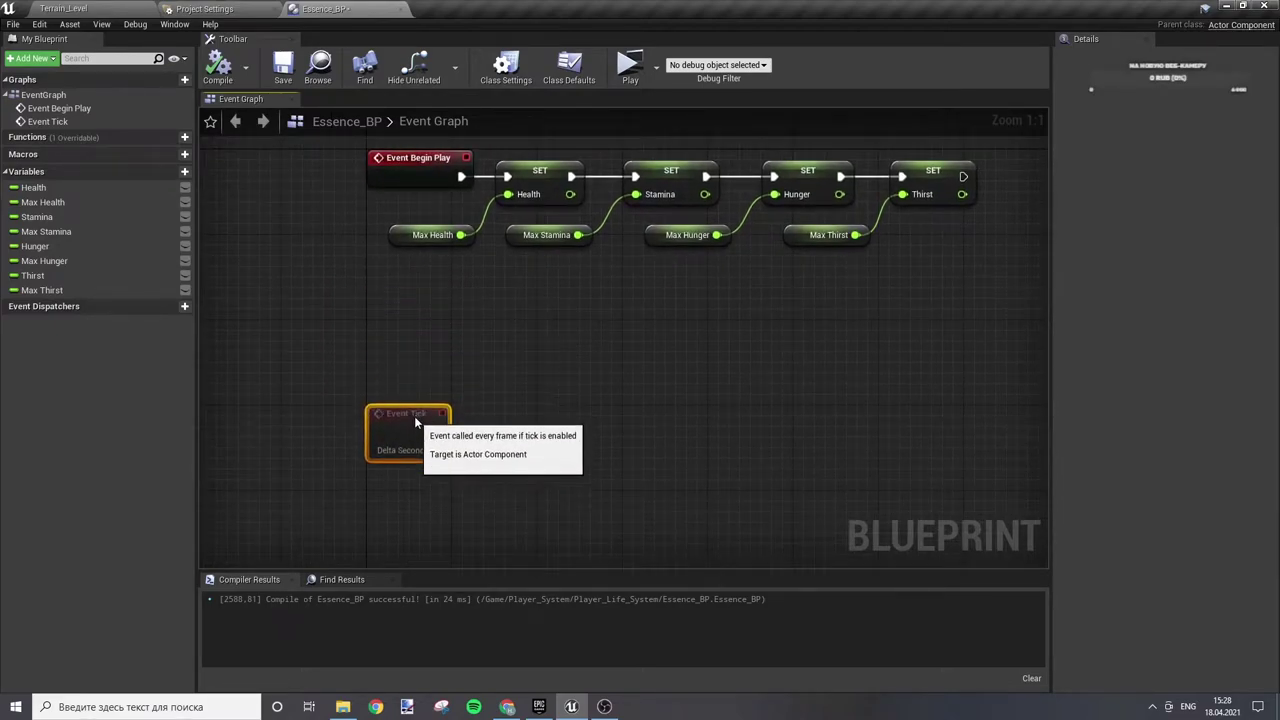
left_click(425, 375)
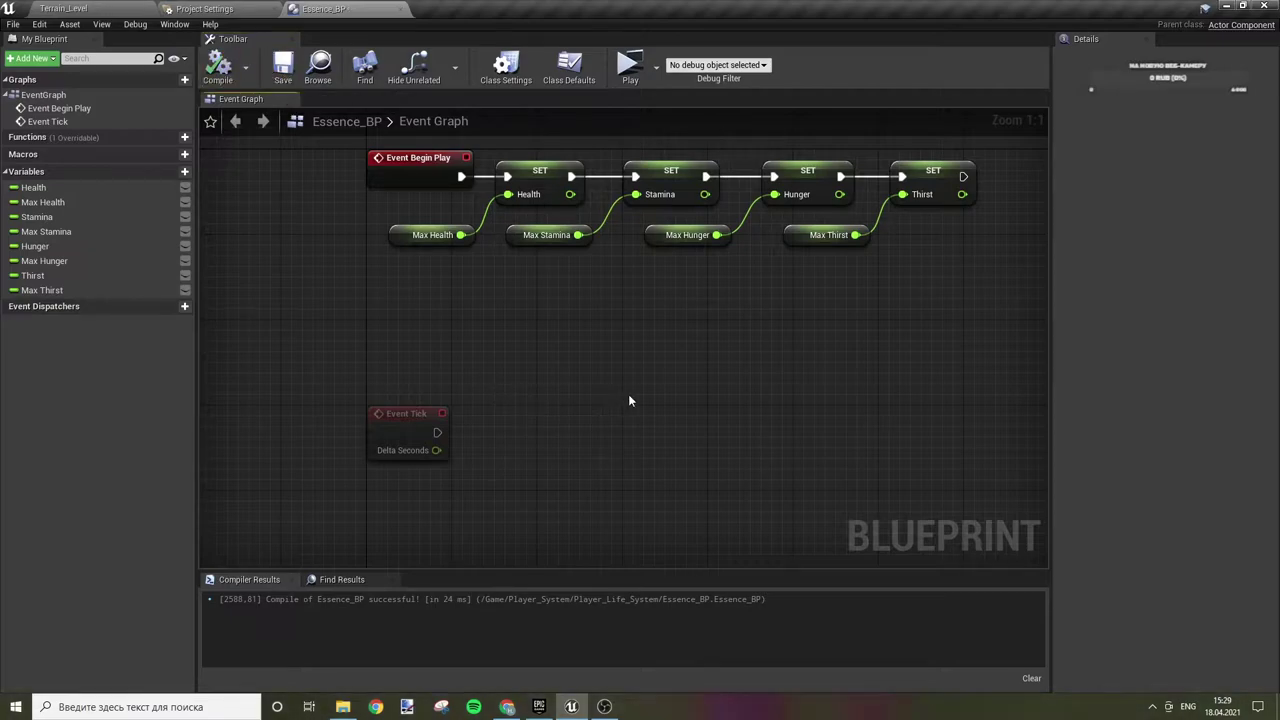
- Recentre the graph and add a new function
right_click_drag(749, 346, 866, 349)
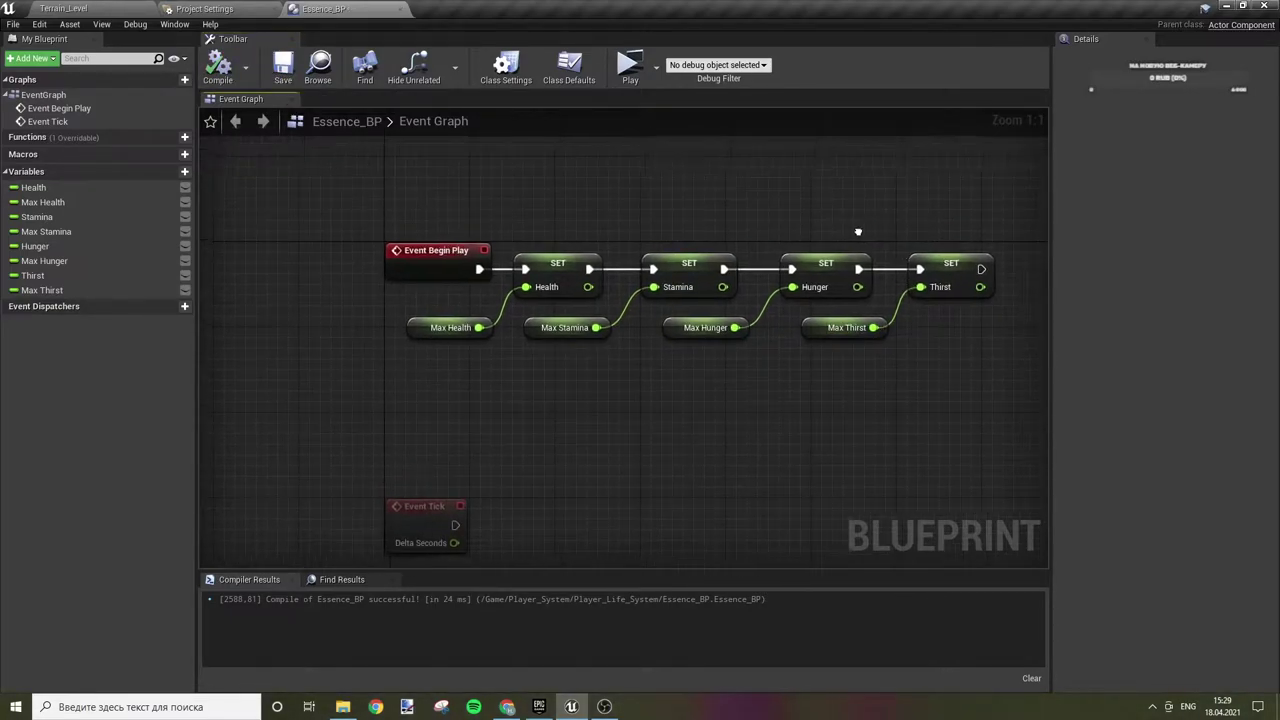
right_click_drag(857, 229, 746, 234)
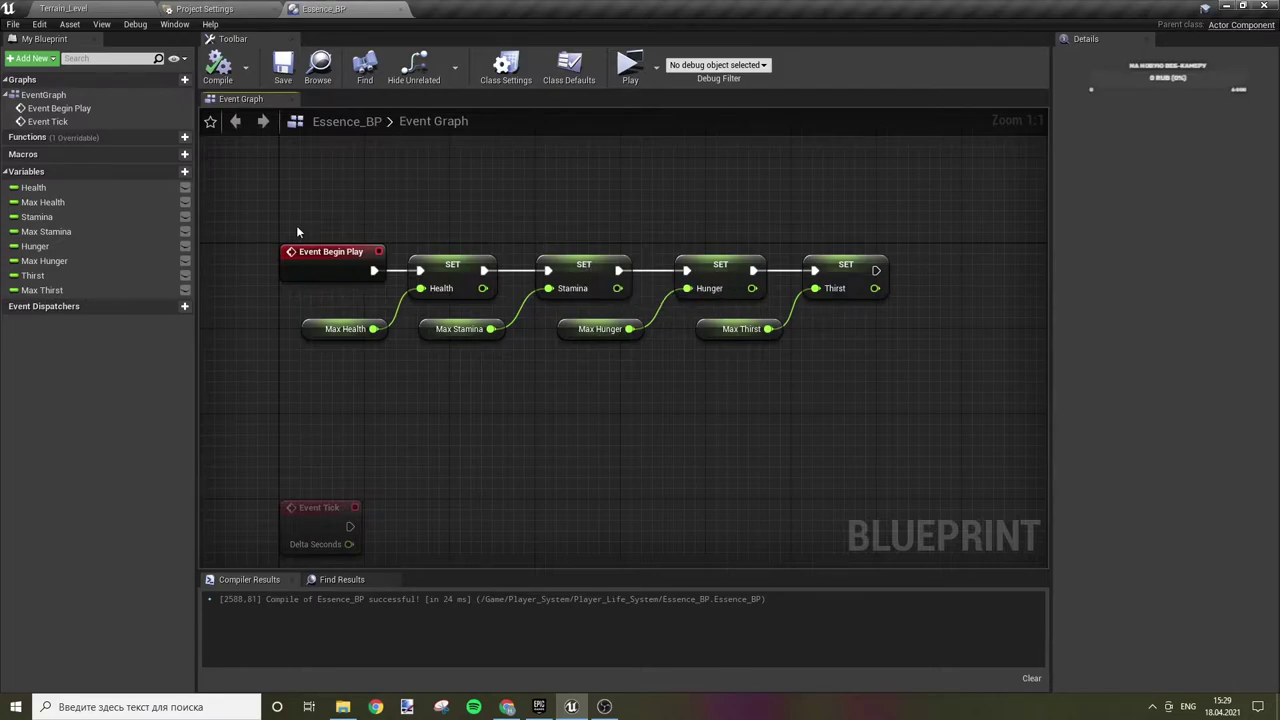
left_click(176, 137)
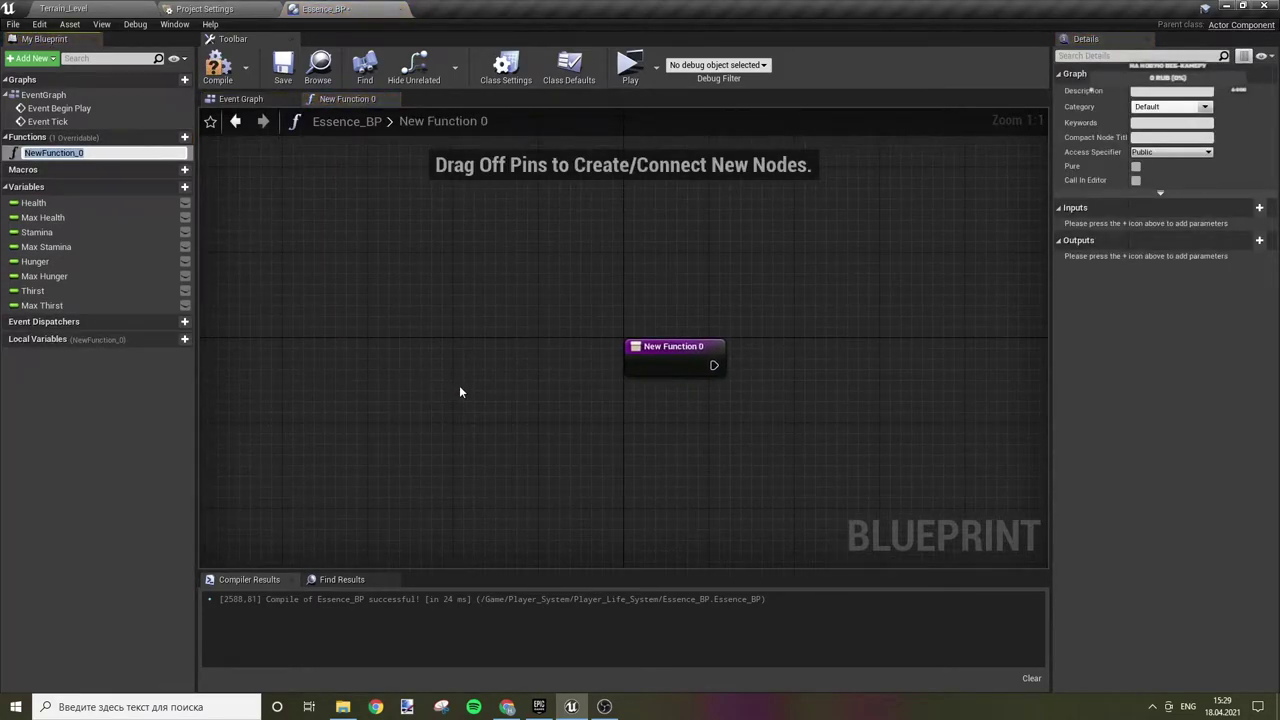
- Rename the new function to ValueLoss
type("Loss")
key("Home")
type("Value")
key("Return")
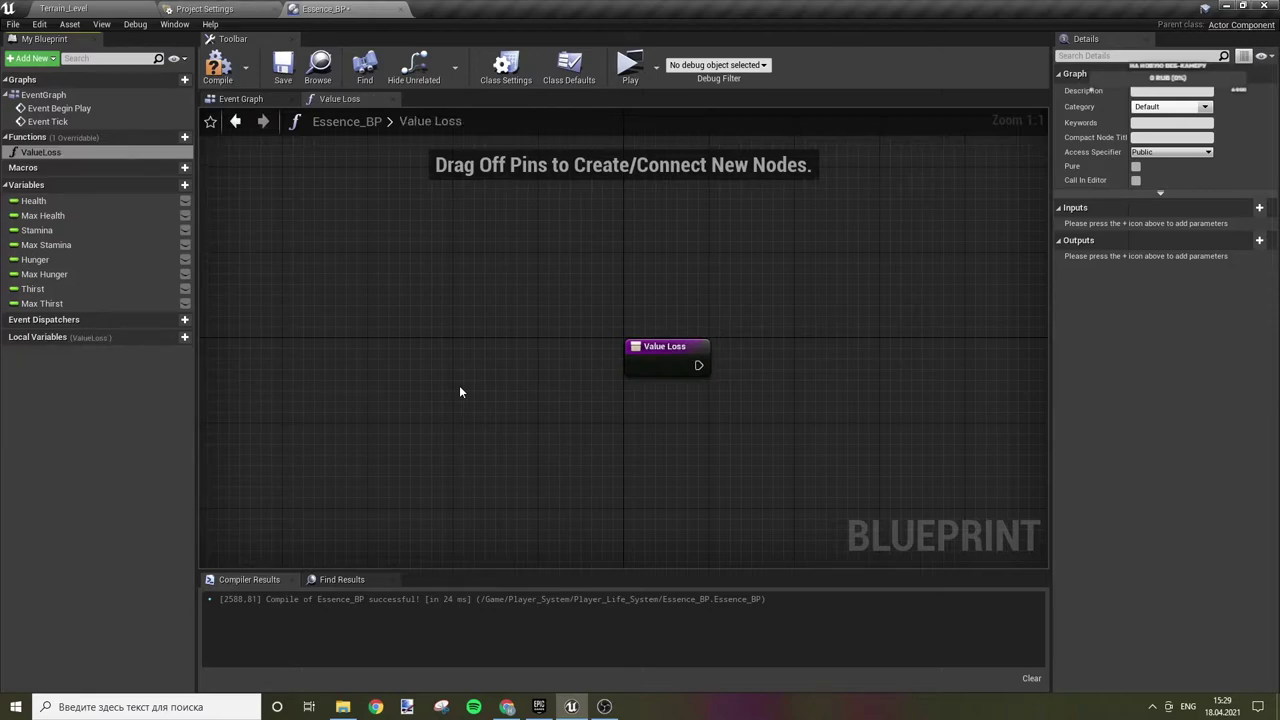
- Give ValueLoss a Float input named Parameter Type and compile
left_click(661, 362)
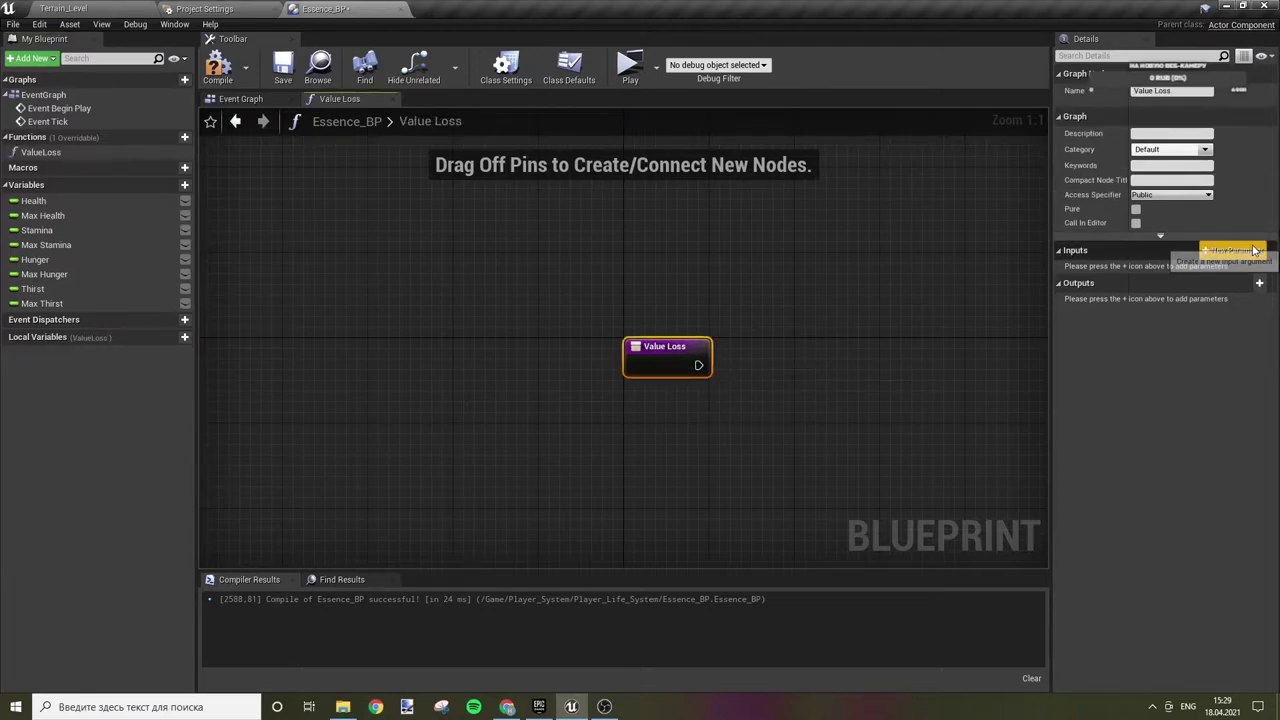
left_click(1254, 249)
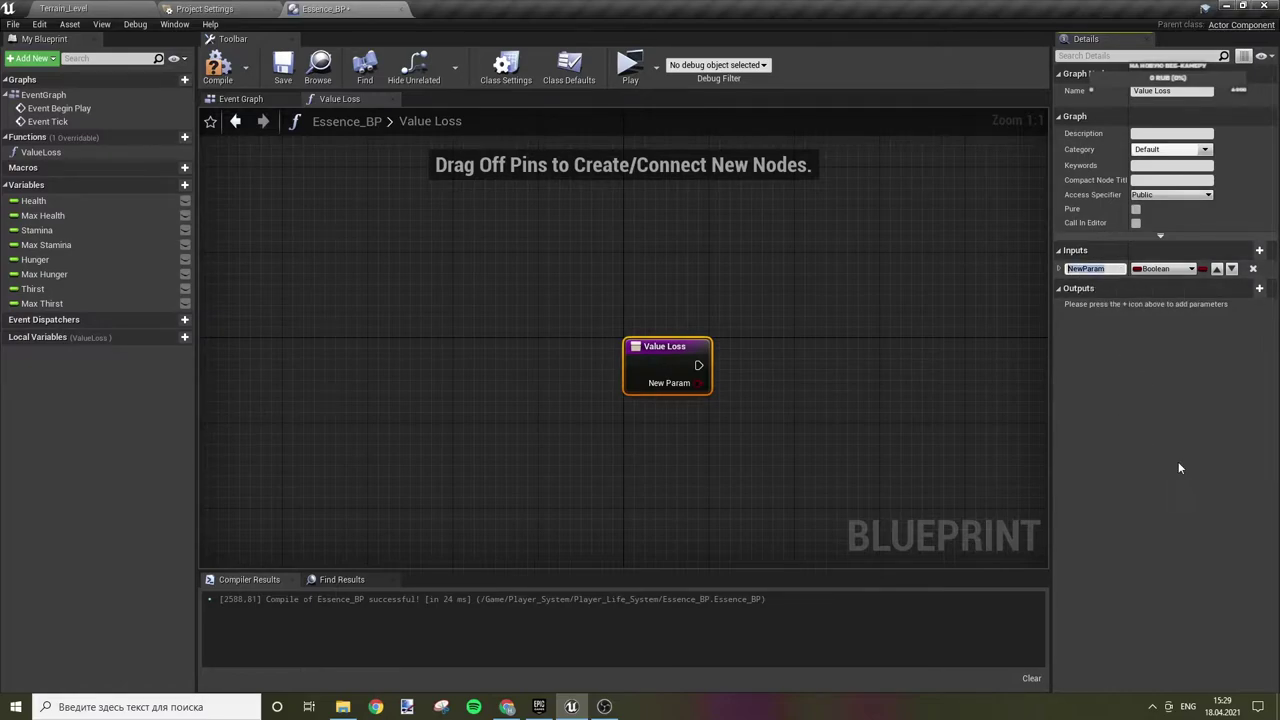
type("P")
type("ter Ty")
type("pe")
key("Return")
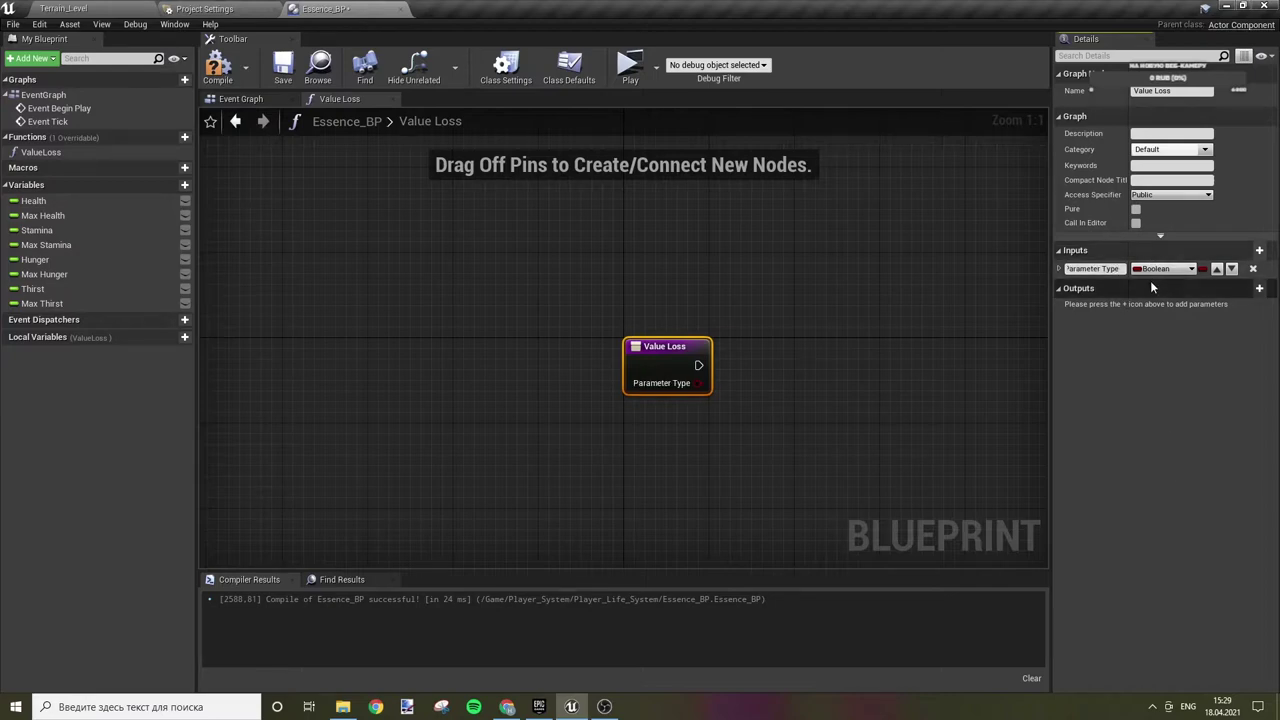
left_click(1150, 269)
left_click(1026, 355)
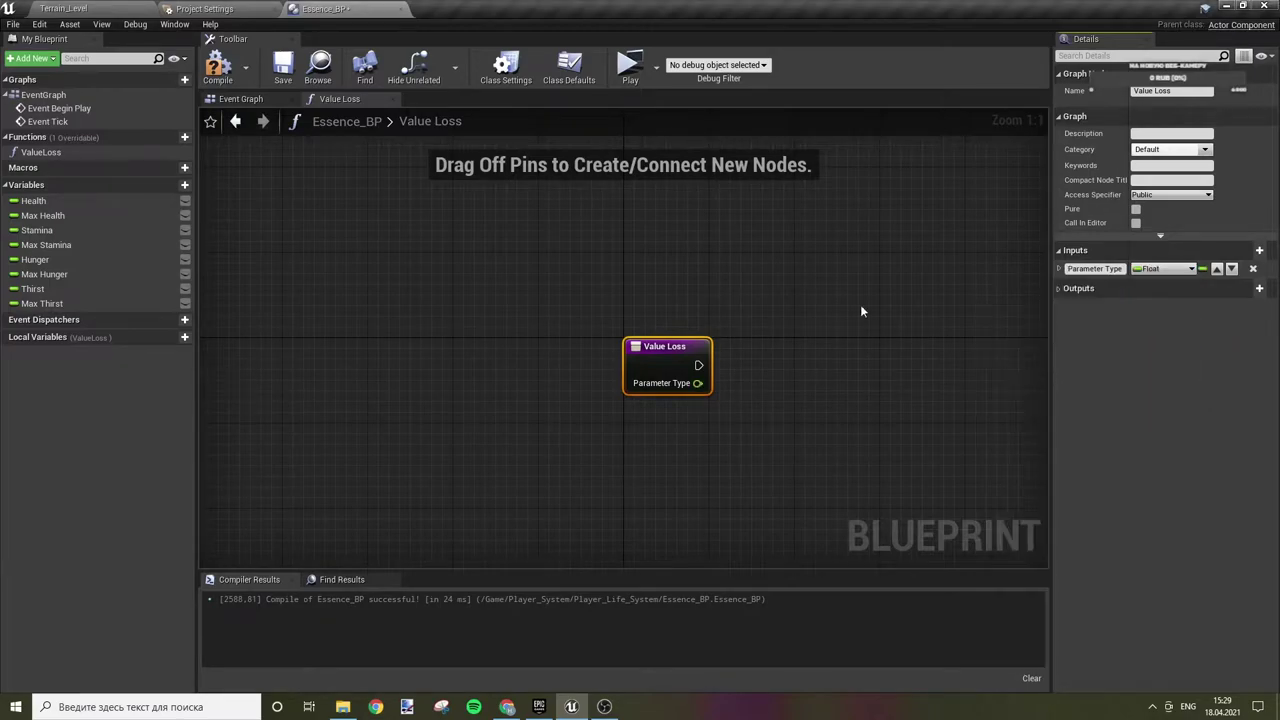
left_click(218, 75)
- Try placing the Thirst variable in the Value Loss graph, then cancel the get/set choice
right_click_drag(700, 390, 513, 367)
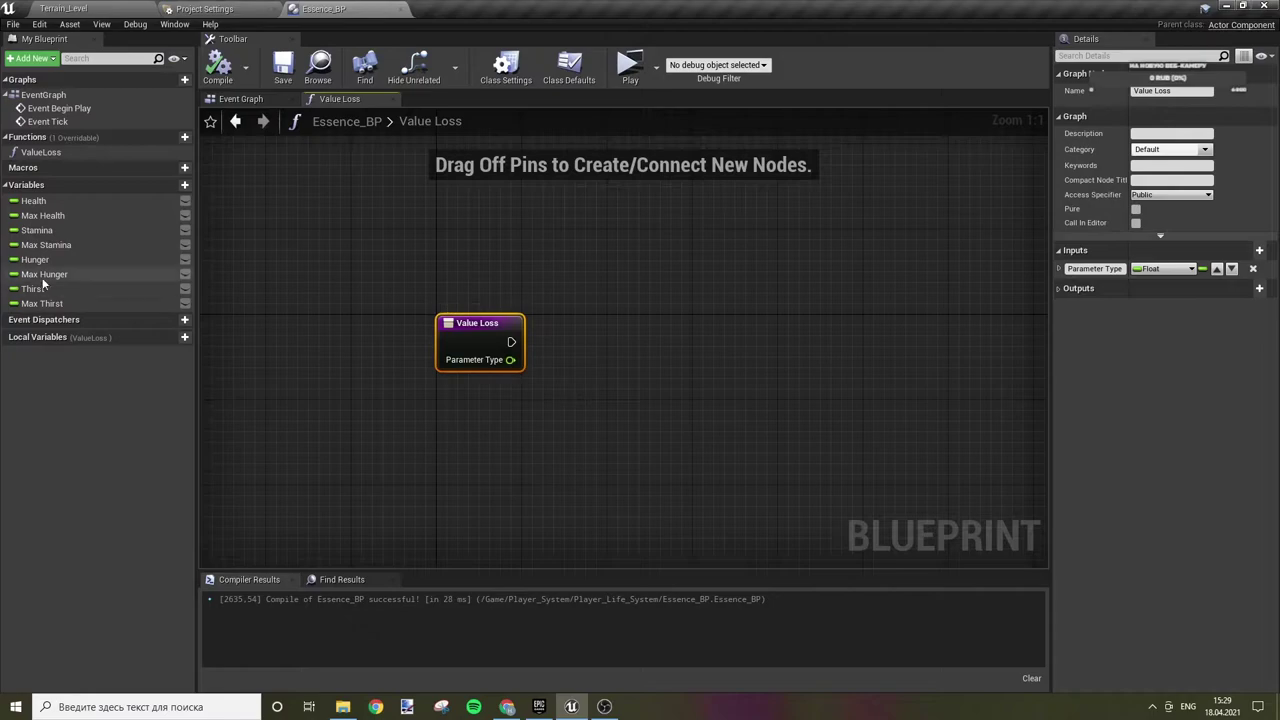
left_click_drag(40, 297, 378, 390)
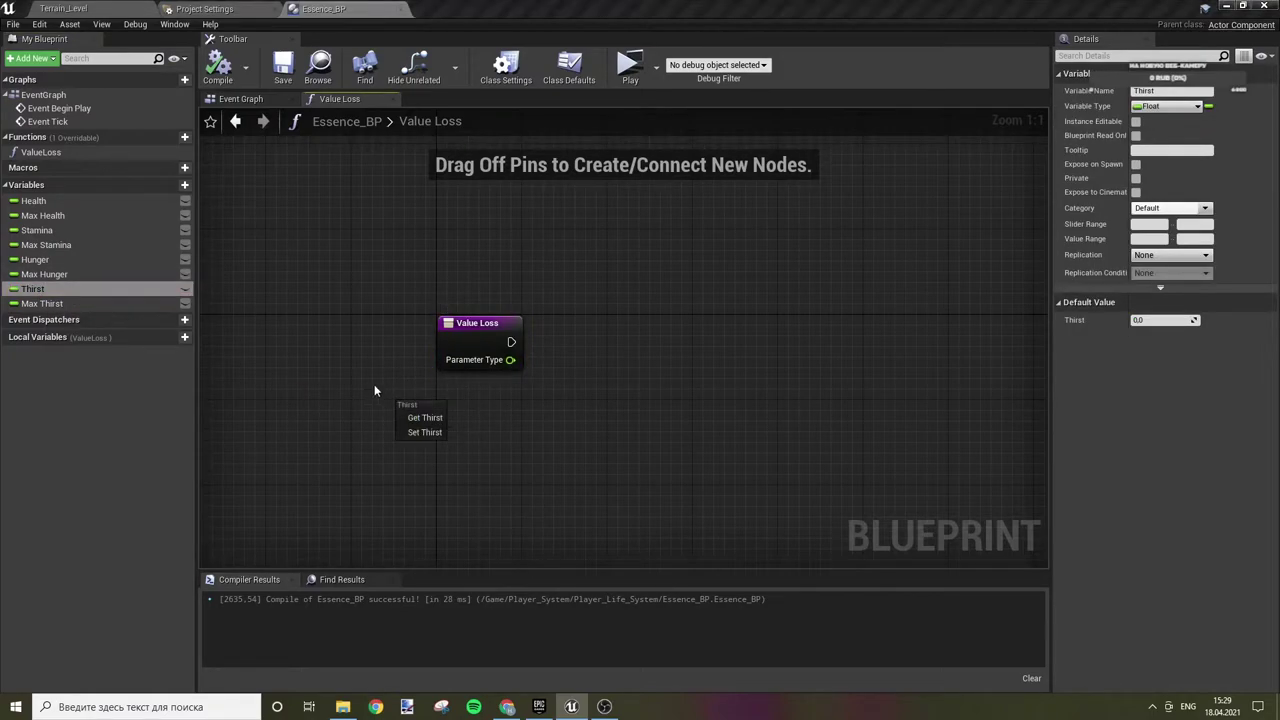
left_click(649, 364)
- Call Value Loss from Event Tick, with a Health getter feeding Parameter Type
left_click(245, 99)
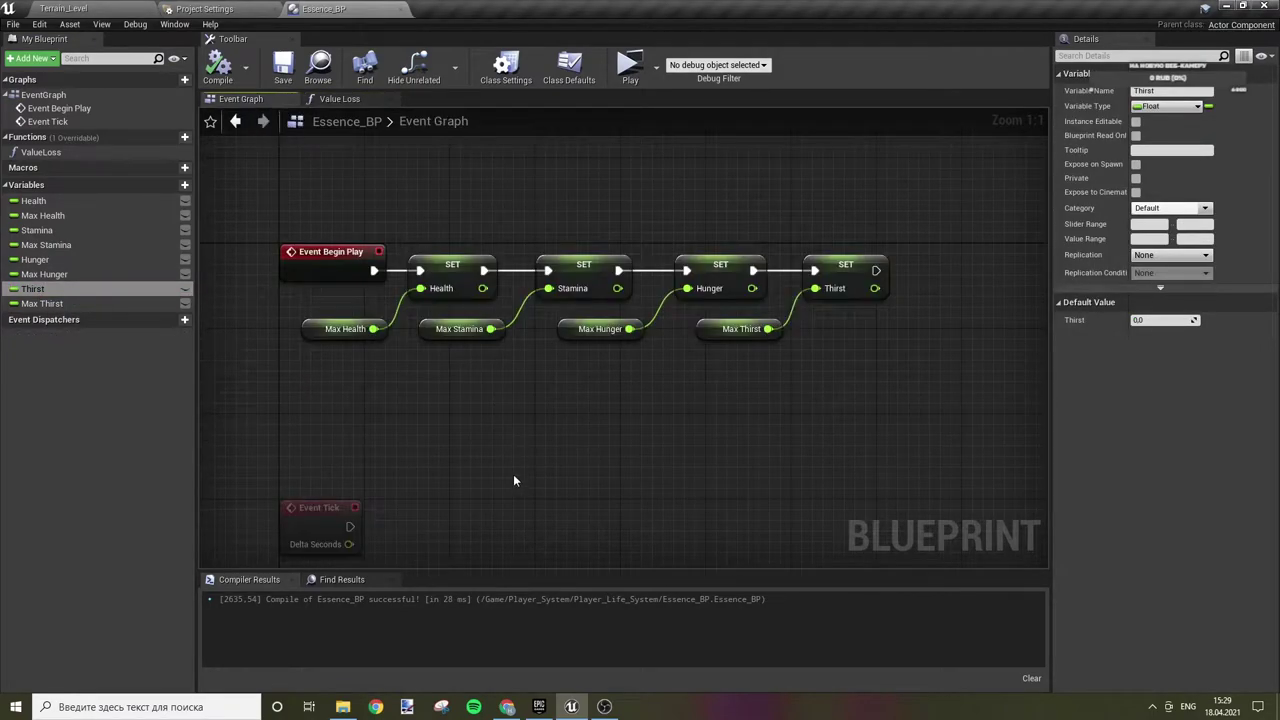
right_click_drag(513, 474, 623, 334)
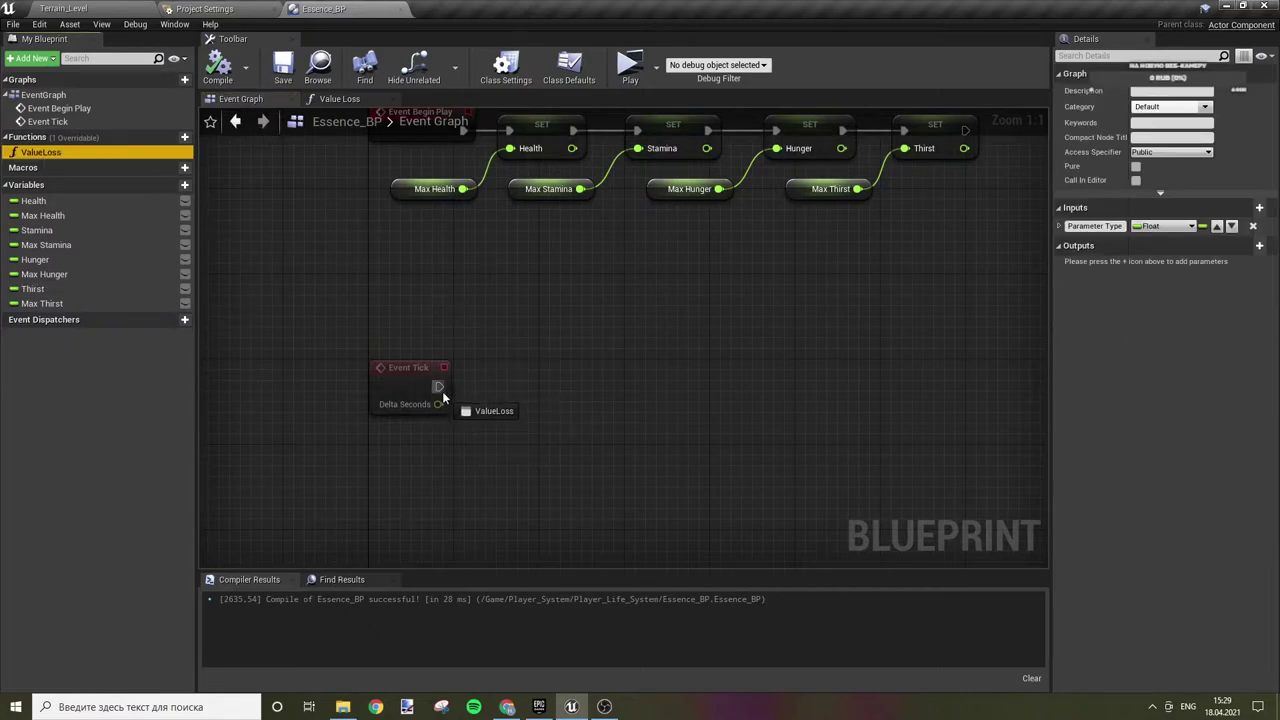
left_click_drag(40, 152, 440, 388)
left_click_drag(622, 392, 590, 382)
left_click(420, 482)
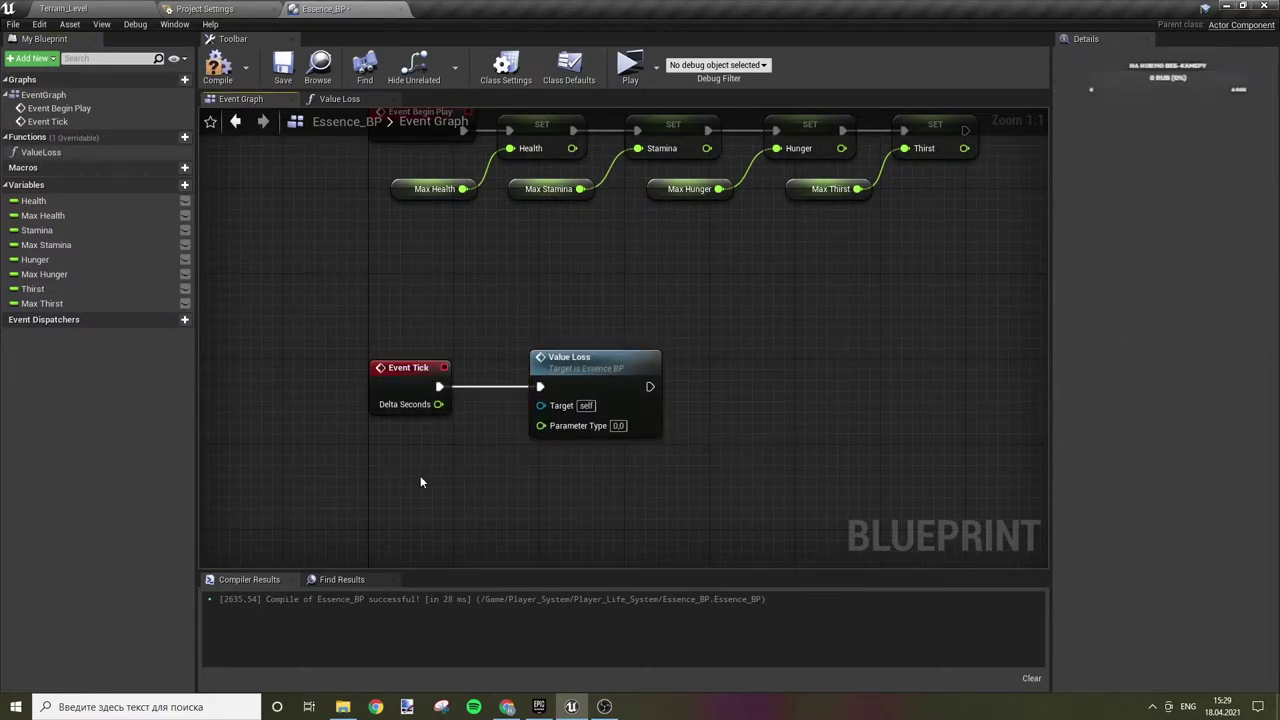
mouse_move(33, 200)
left_mouse_down()
mouse_move(440, 457)
mouse_move(545, 427)
left_mouse_up()
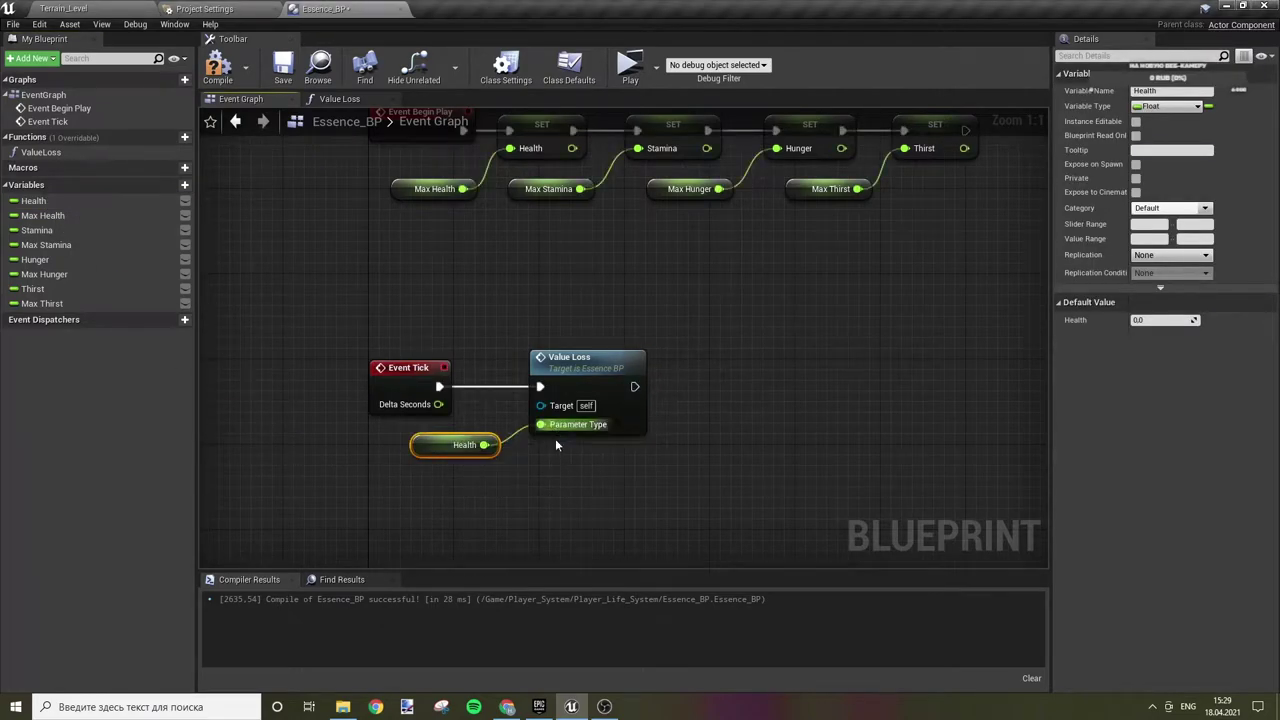
left_click(339, 98)
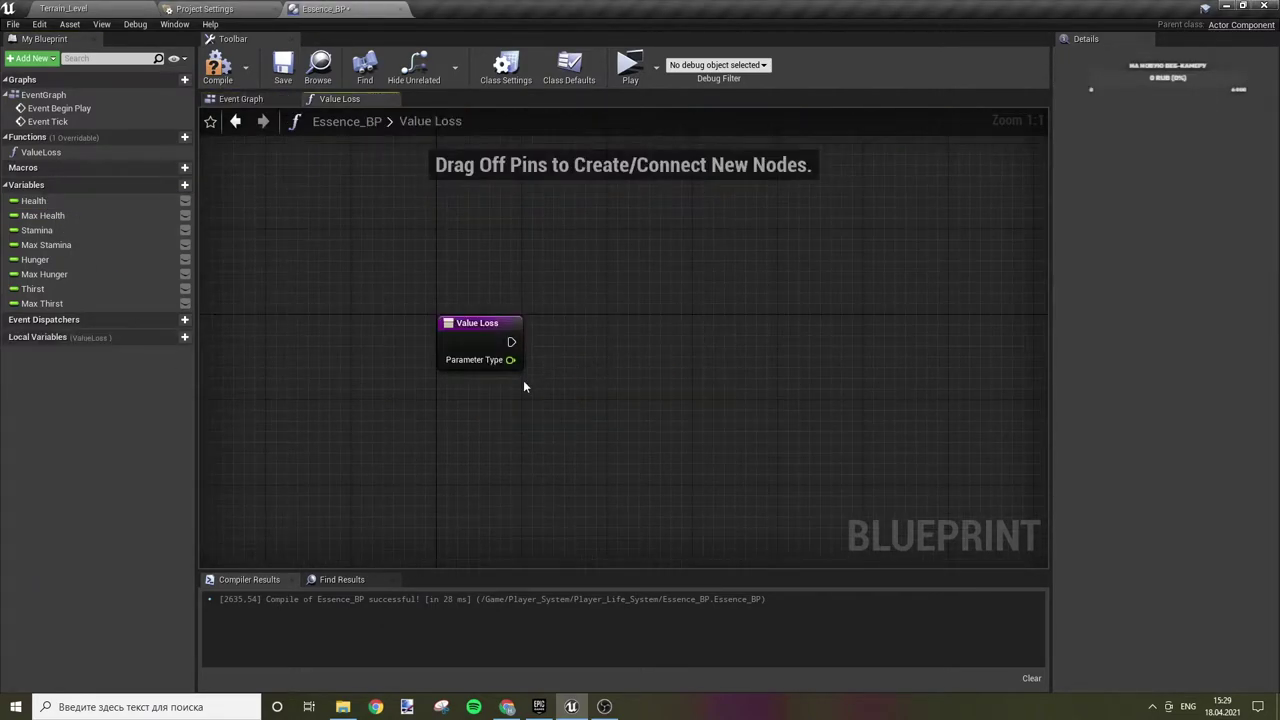
- Create a float variable named Loss Amount and place its getter in the Value Loss graph
left_click_drag(510, 359, 671, 366)
left_click(587, 441)
left_click(180, 186)
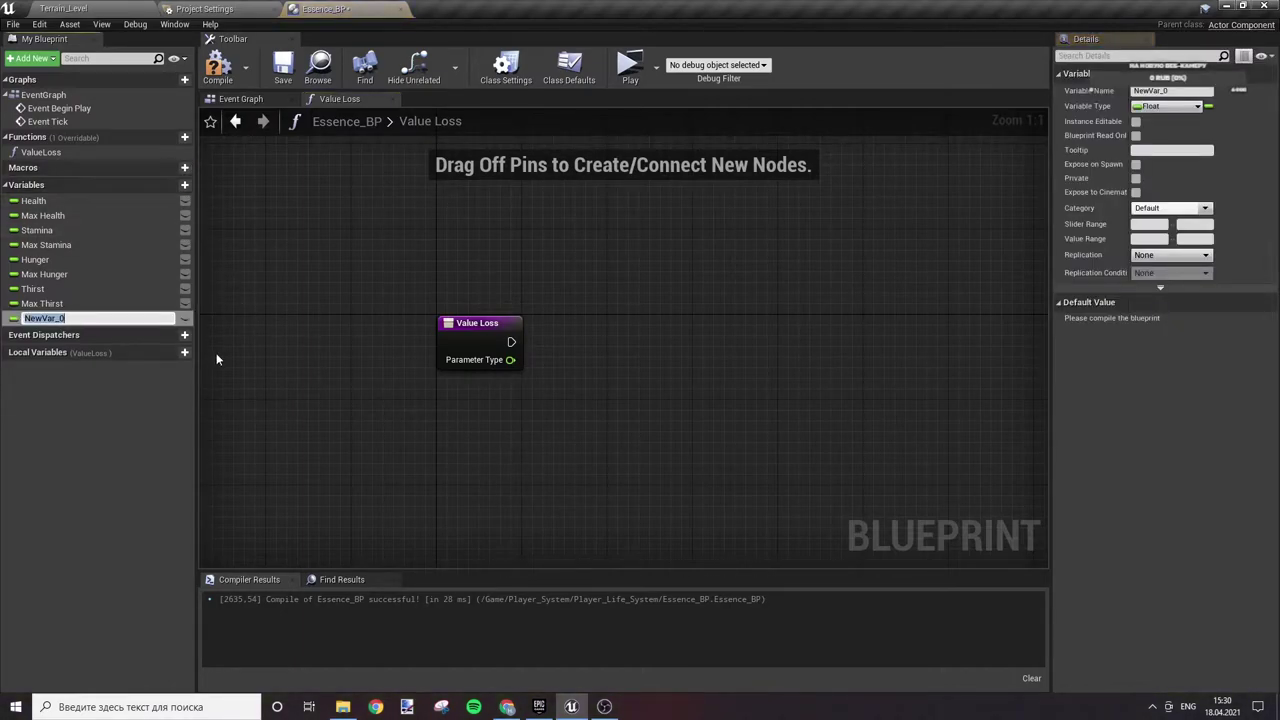
type("D")
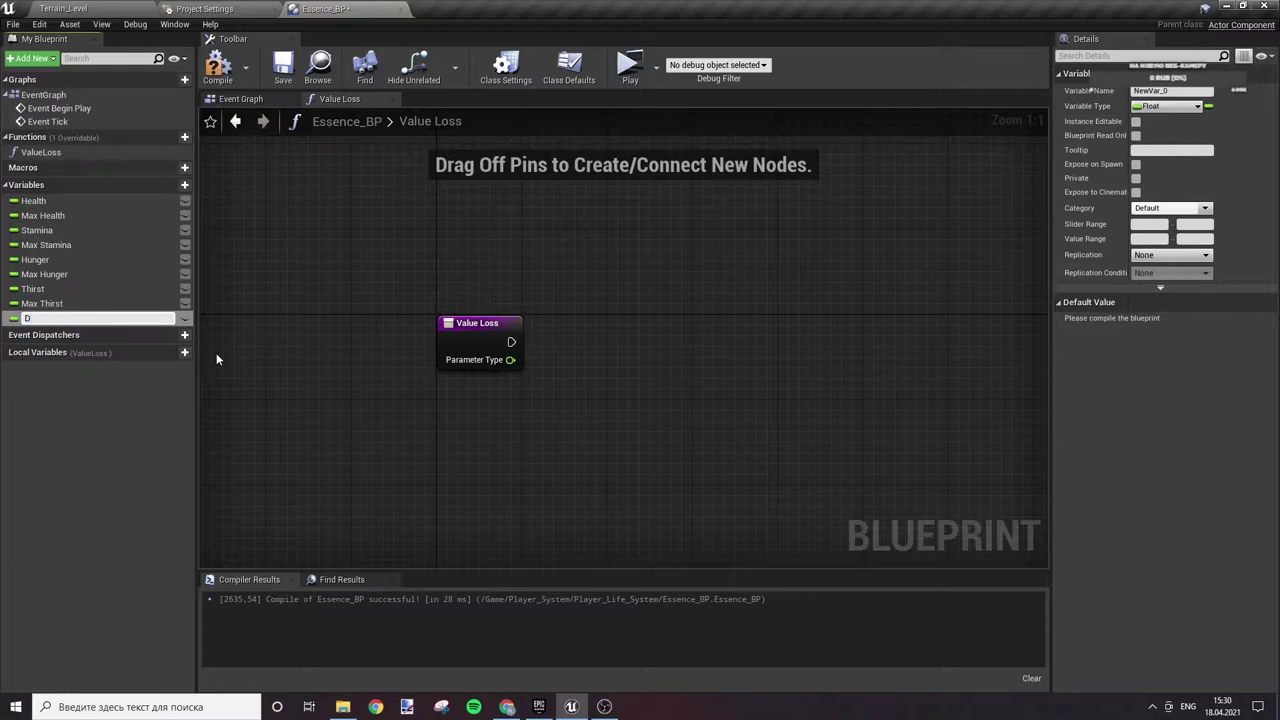
key("BackSpace")
type("Los")
type("s Am")
type("ount")
key("Return")
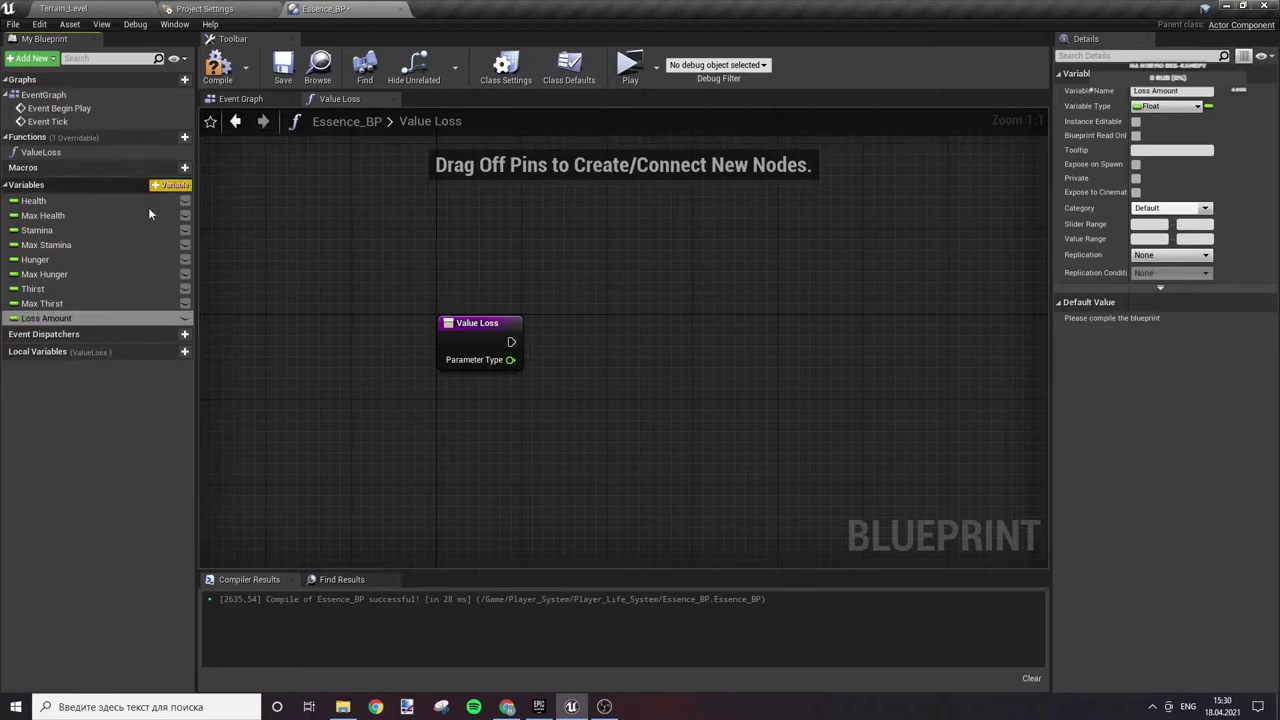
left_click_drag(60, 318, 462, 405)
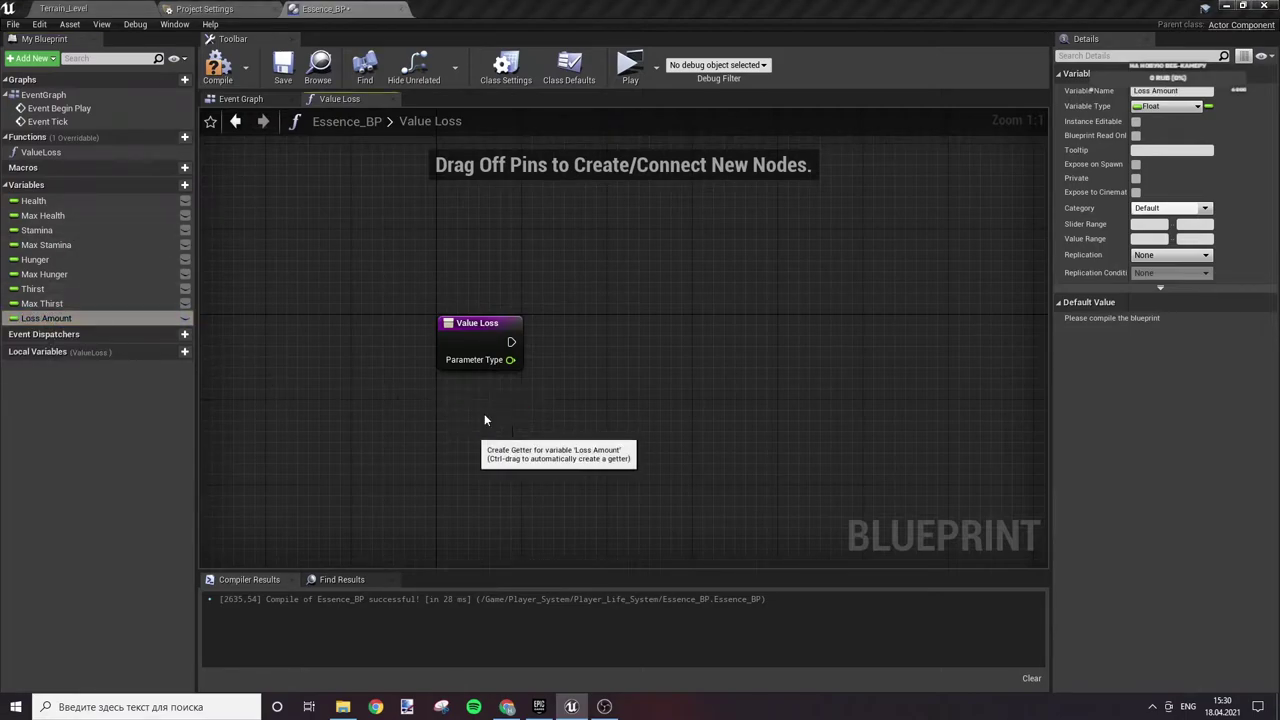
left_click(484, 413)
- Add a float subtraction node off Parameter Type, then delete the Loss Amount getter
left_click_drag(510, 360, 635, 375)
type("-")
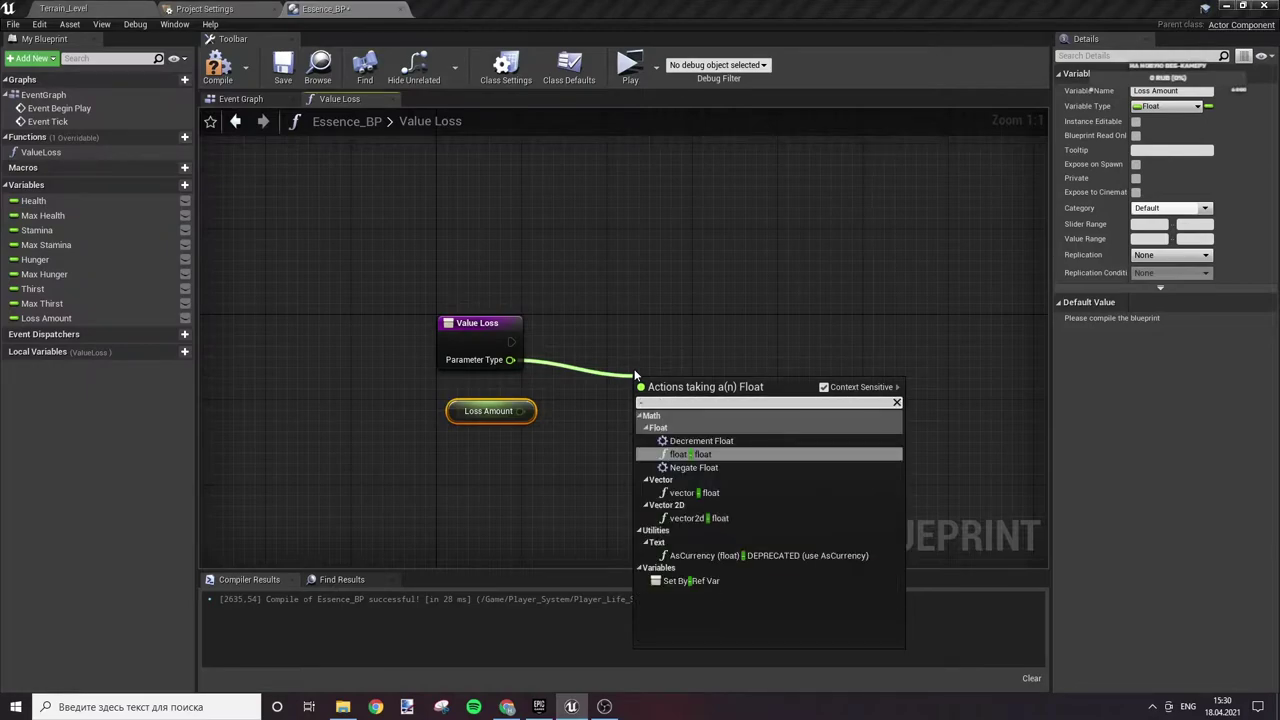
key("Return")
mouse_move(520, 411)
left_mouse_down()
mouse_move(645, 404)
mouse_move(591, 374)
left_mouse_up()
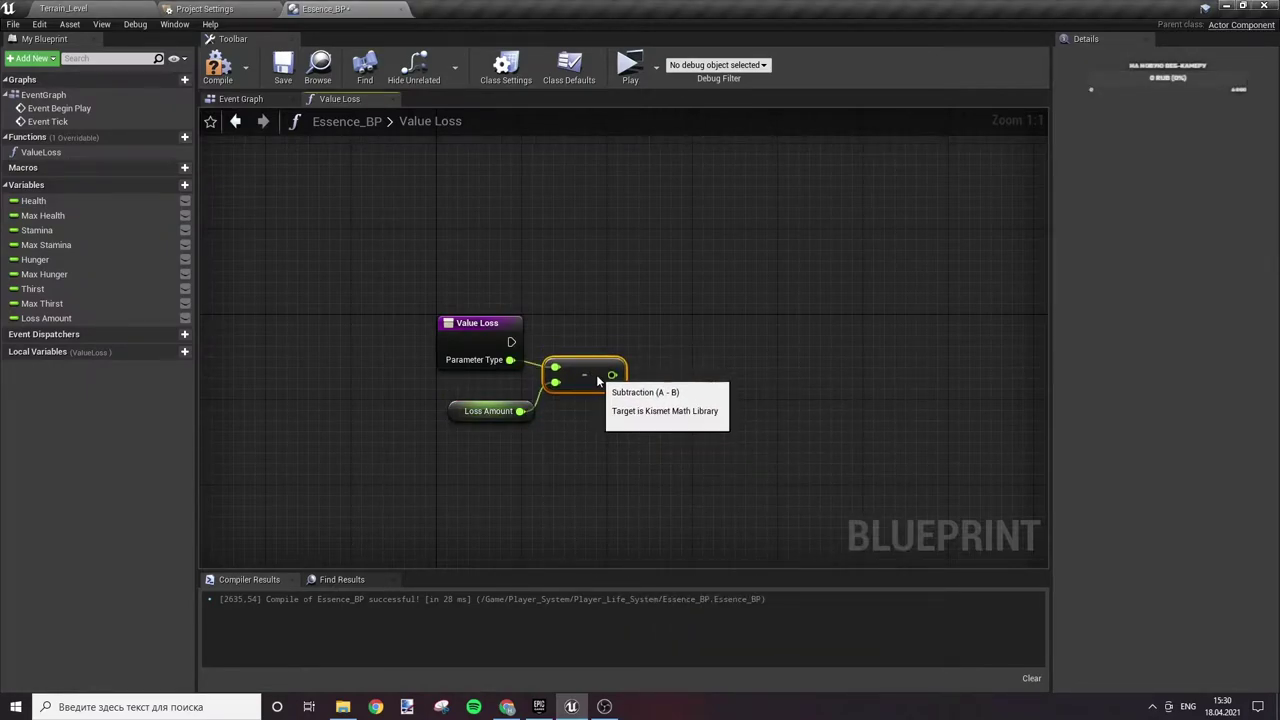
mouse_move(453, 415)
left_mouse_down()
mouse_move(443, 393)
mouse_move(443, 404)
left_mouse_up()
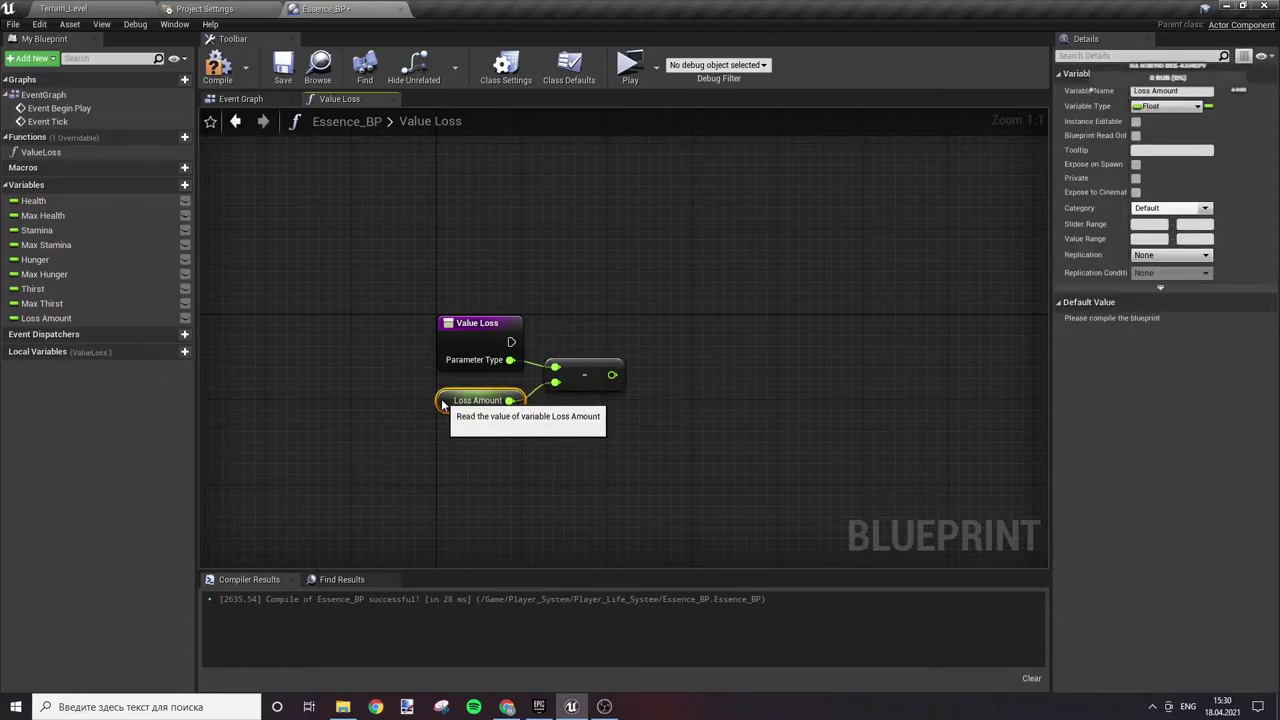
left_click(620, 429)
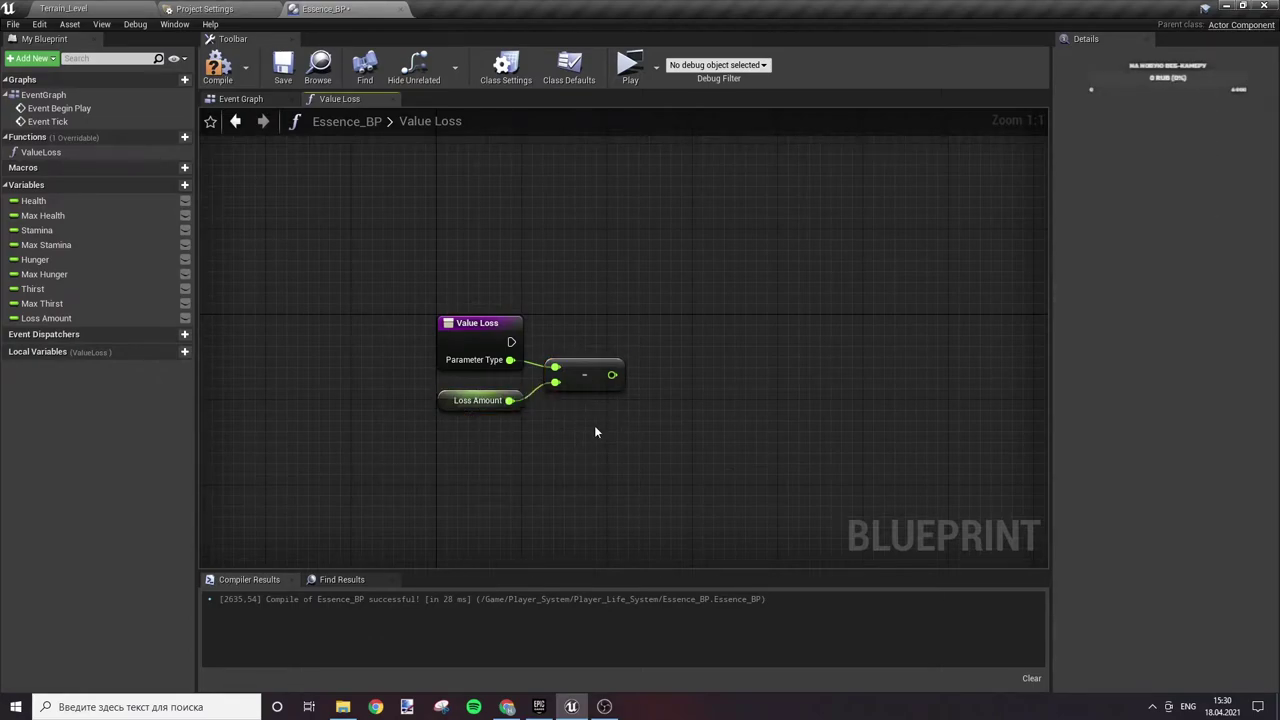
right_click_drag(654, 418, 647, 340)
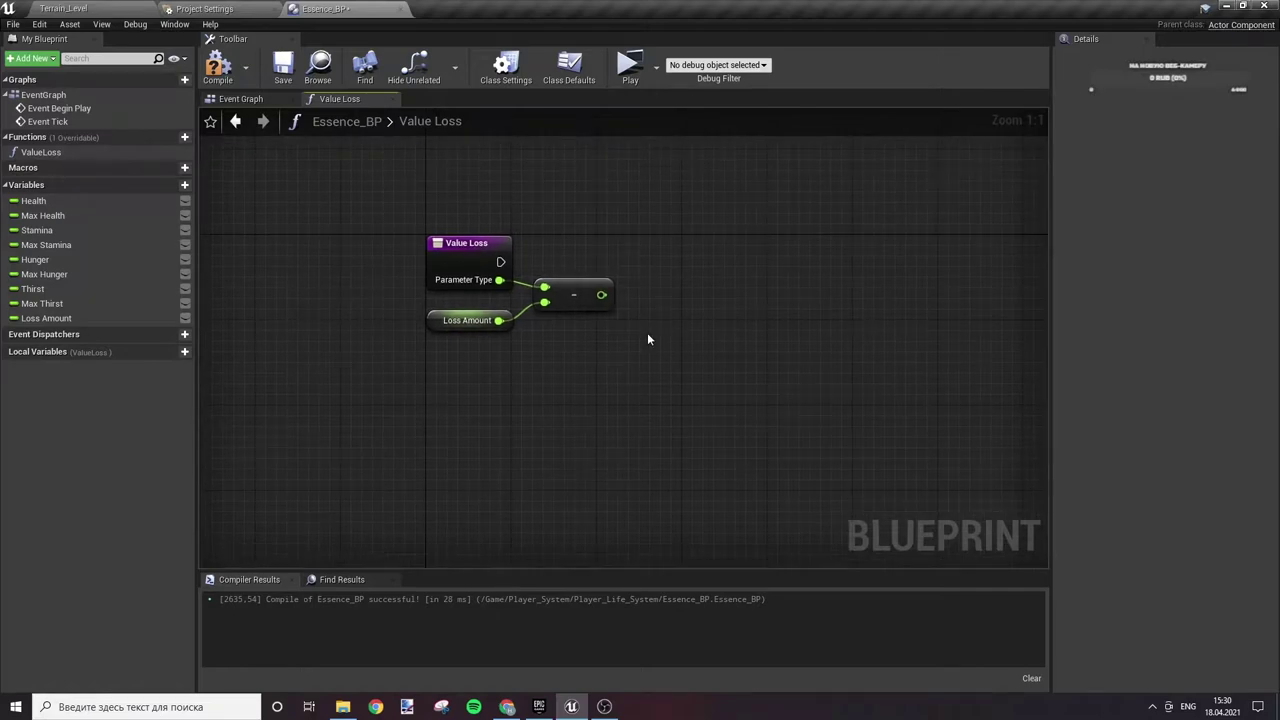
left_click(466, 320)
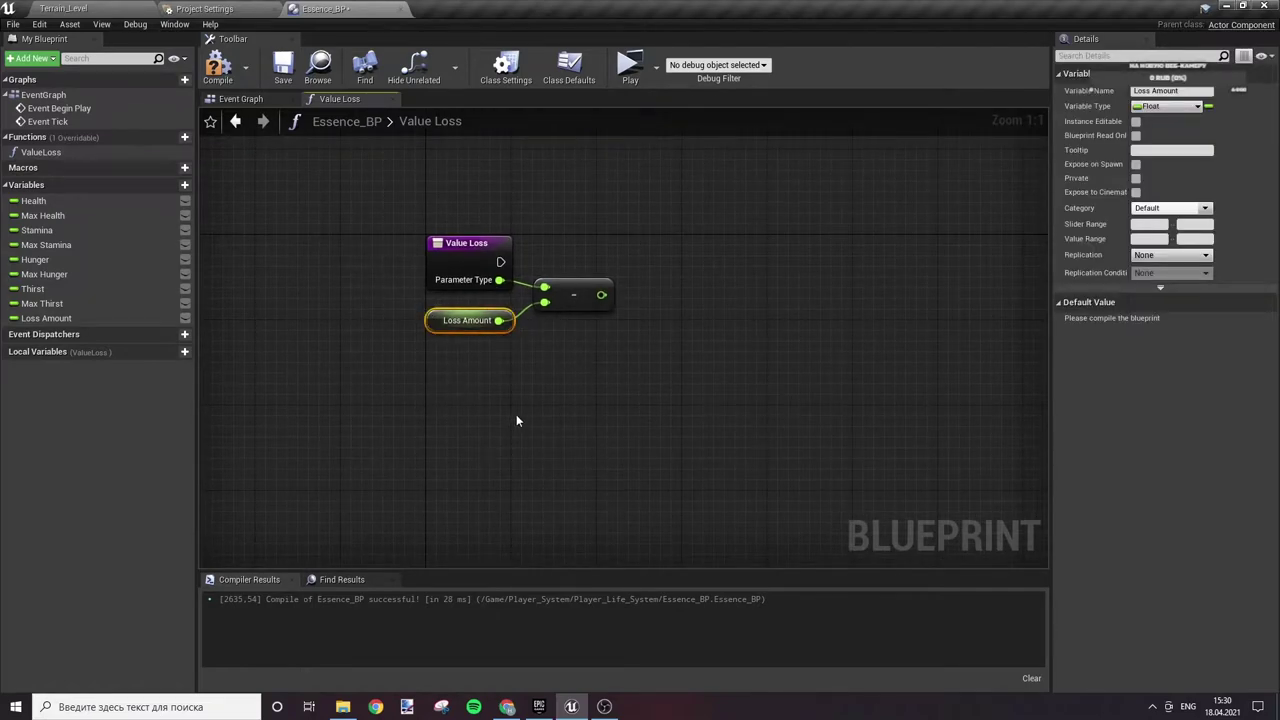
key("Delete")
- Replace the Loss Amount variable with a Float input named Loss Amount on Value Loss
left_click(46, 318)
key("Delete")
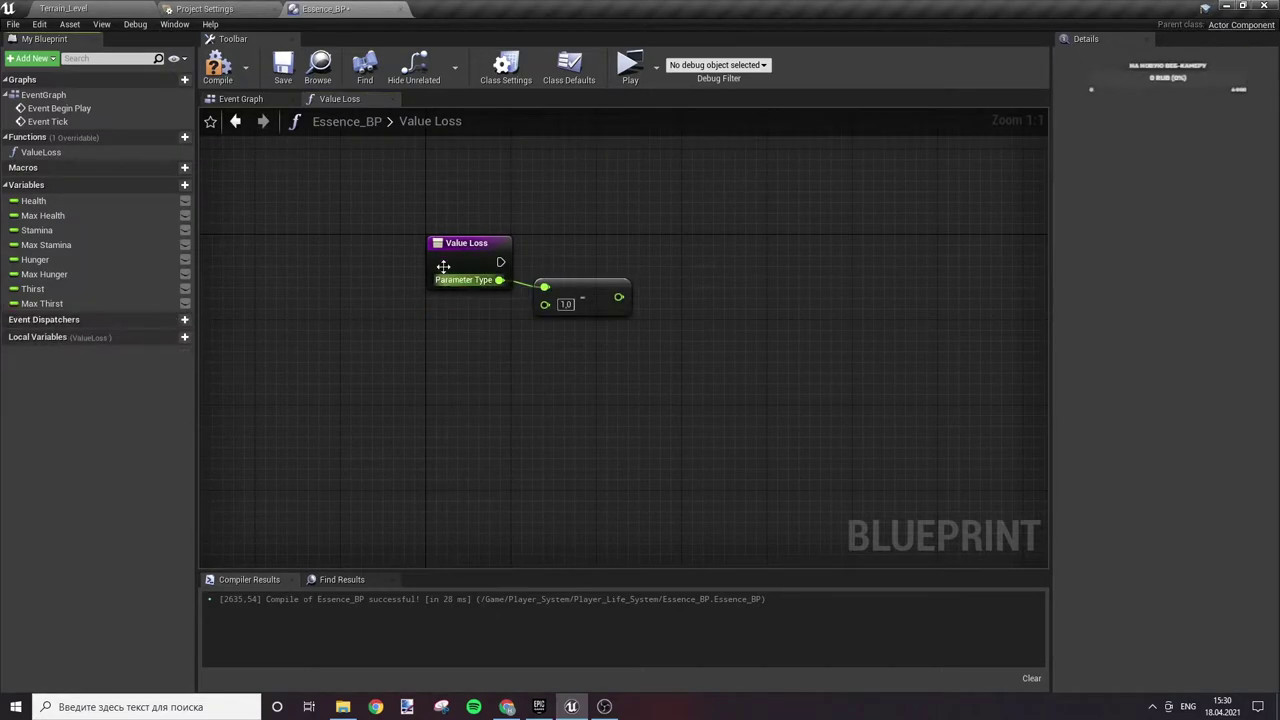
left_click(466, 262)
left_click(1259, 250)
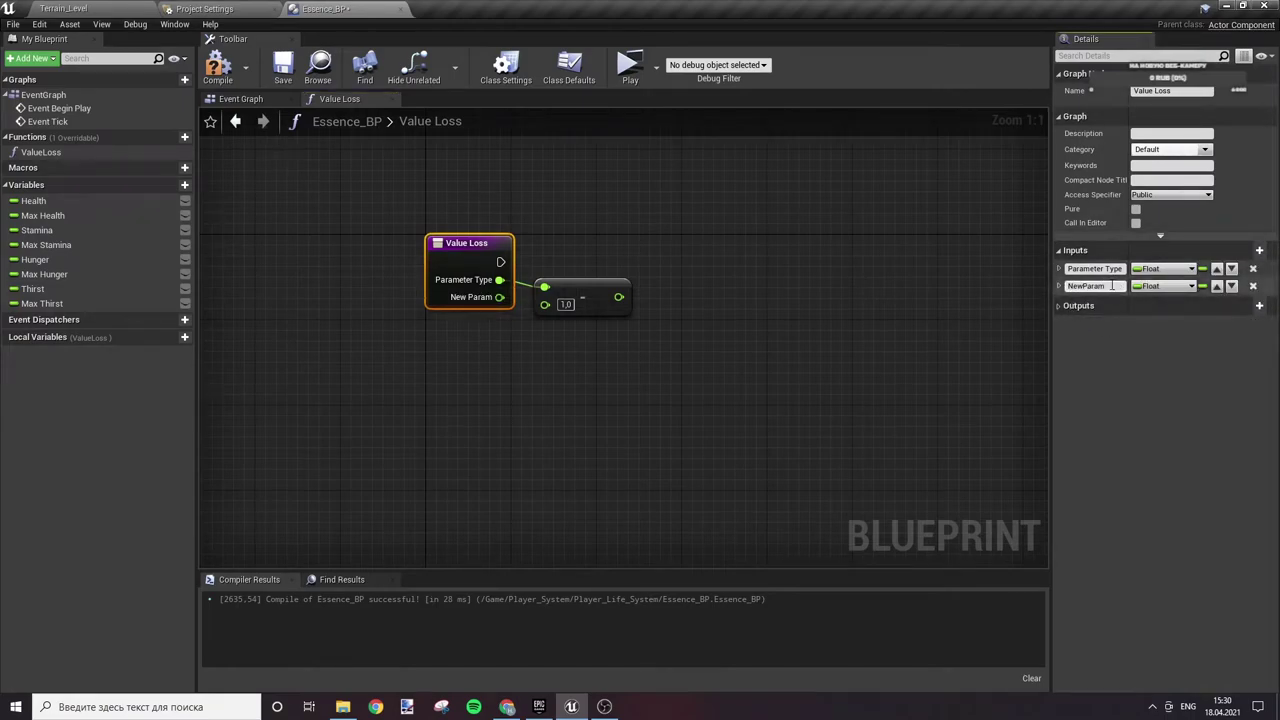
type("Loss Amou")
type("nt")
key("Return")
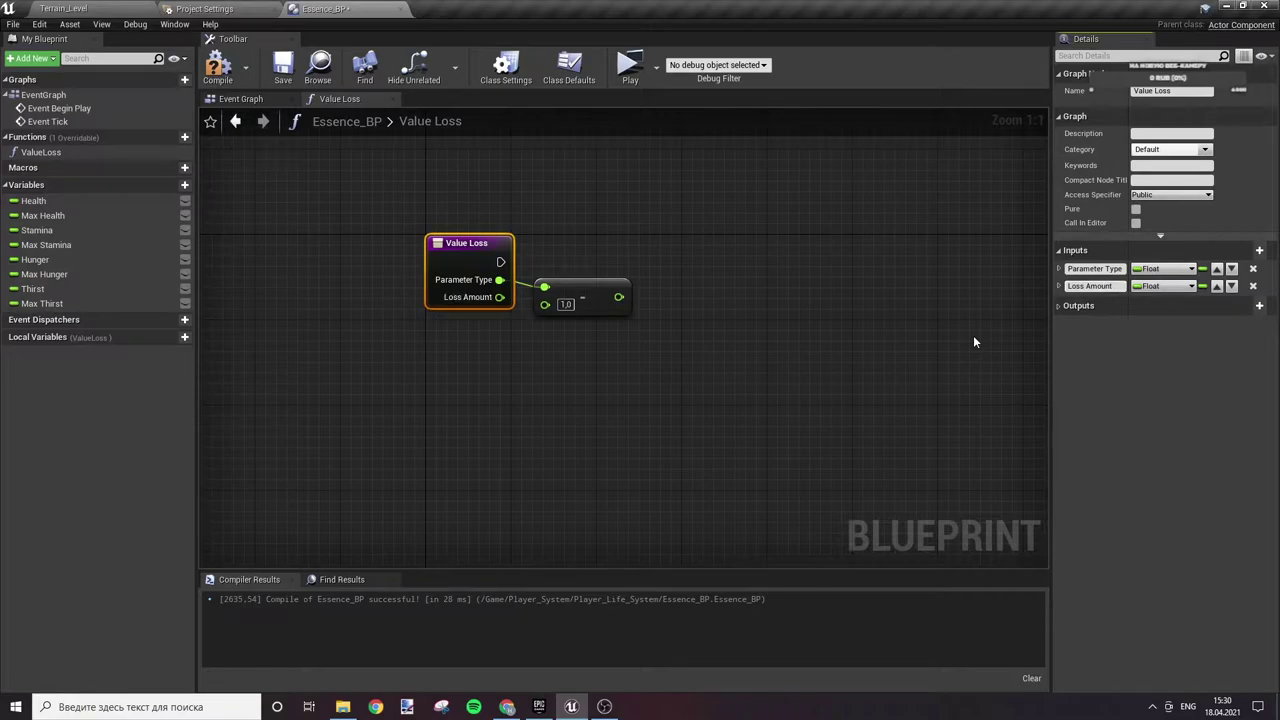
mouse_move(545, 304)
left_mouse_down()
mouse_move(499, 297)
mouse_move(571, 292)
left_mouse_up()
key("ctrl+z")
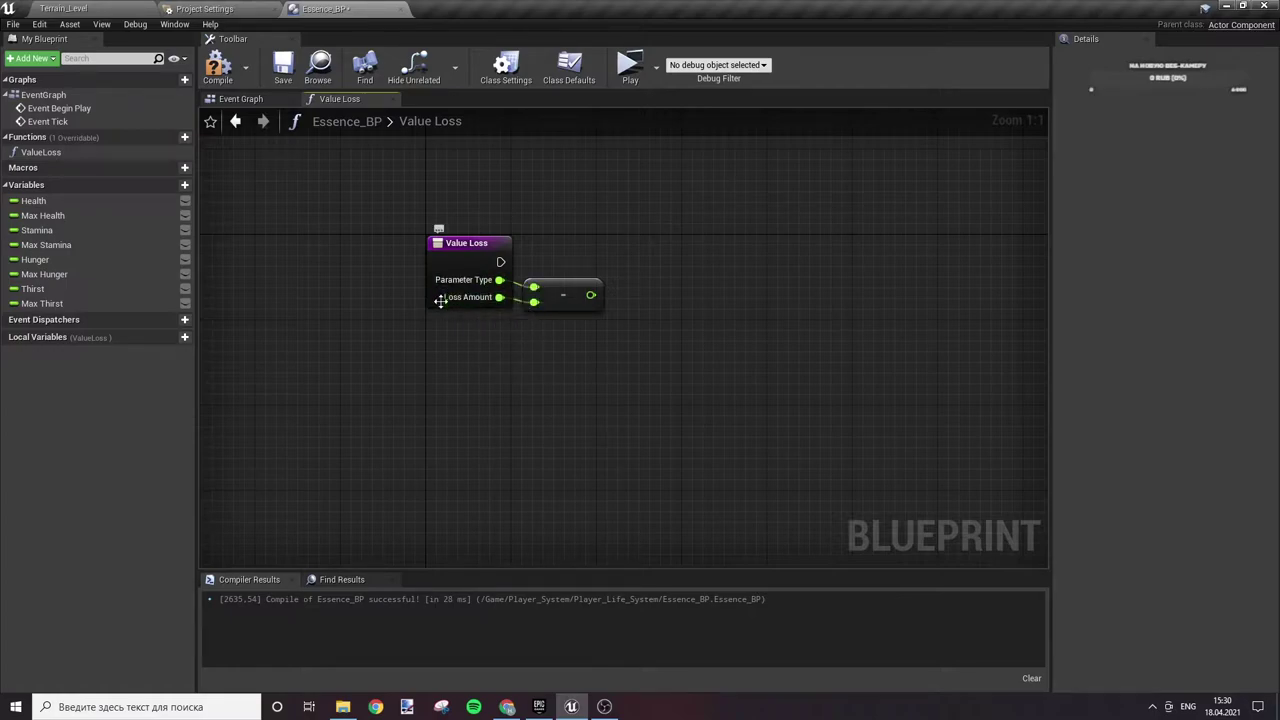
right_click_drag(592, 347, 487, 364)
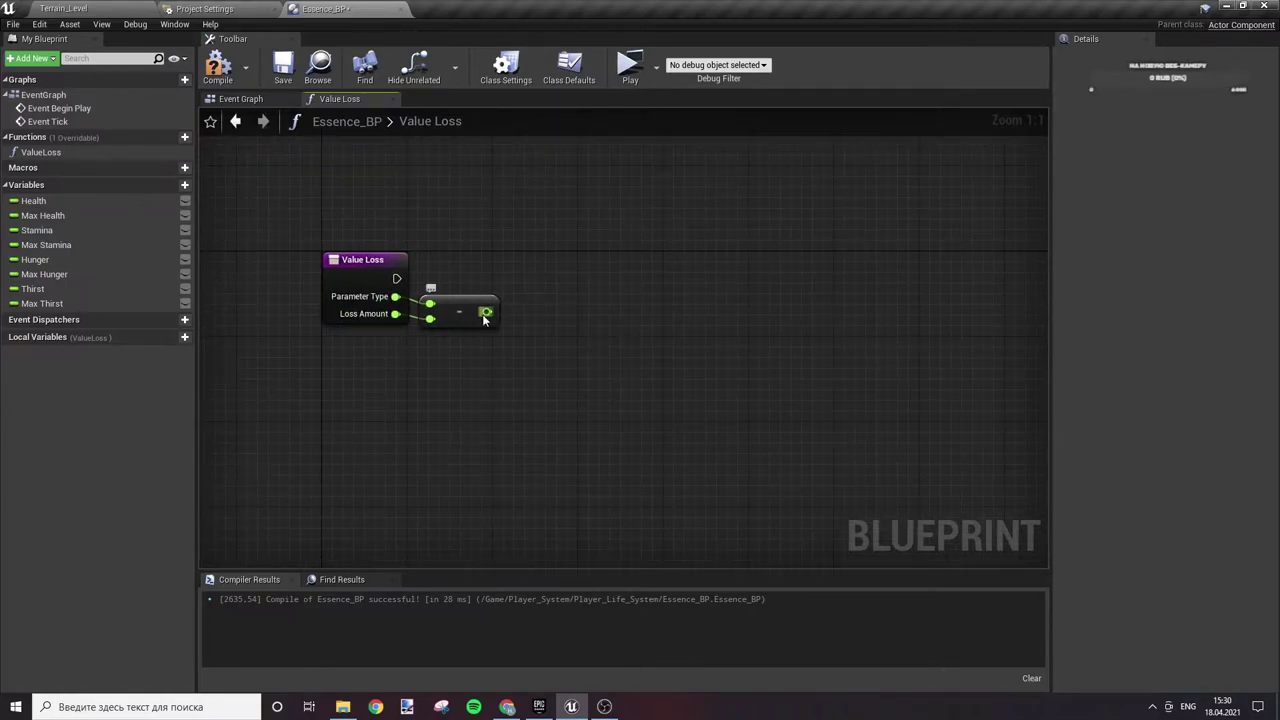
- Add a Select Float node on the subtraction result
left_click_drag(486, 312, 561, 316)
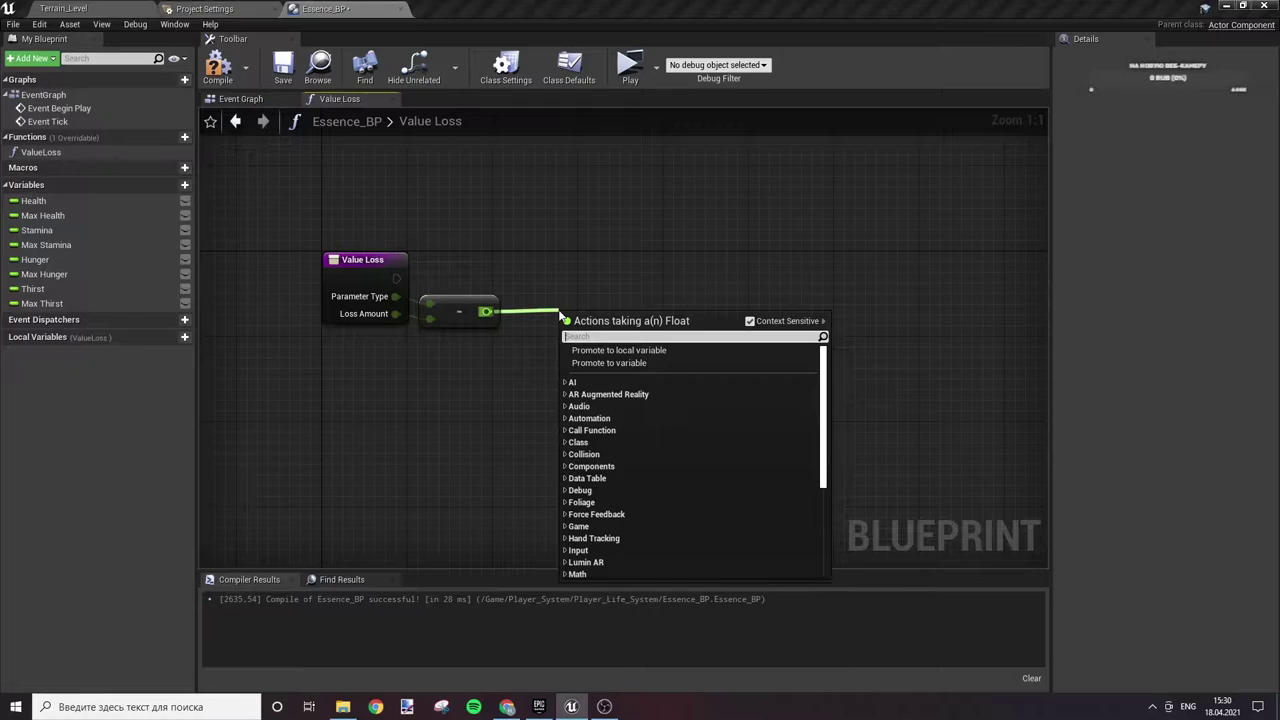
type("select")
left_click(608, 424)
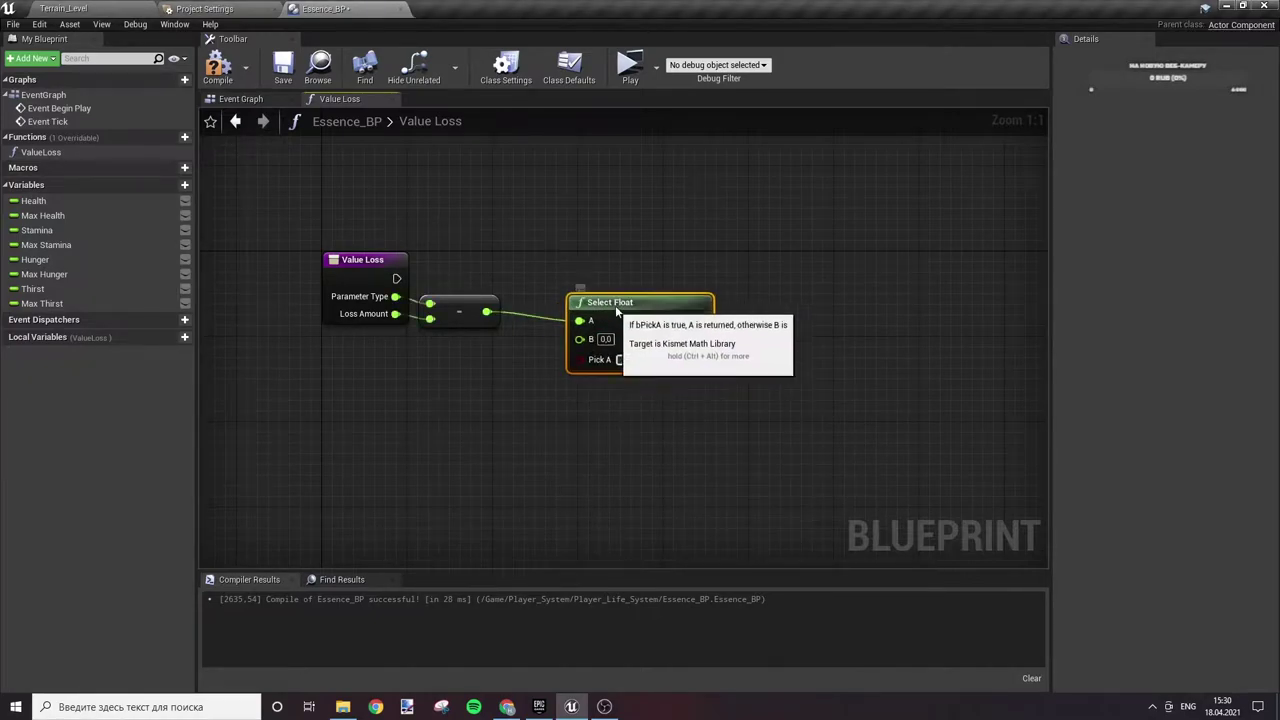
left_click_drag(584, 342, 637, 321)
- Feed a greater-than comparison into Select Float's Pick A, then delete it
left_click_drag(486, 311, 507, 366)
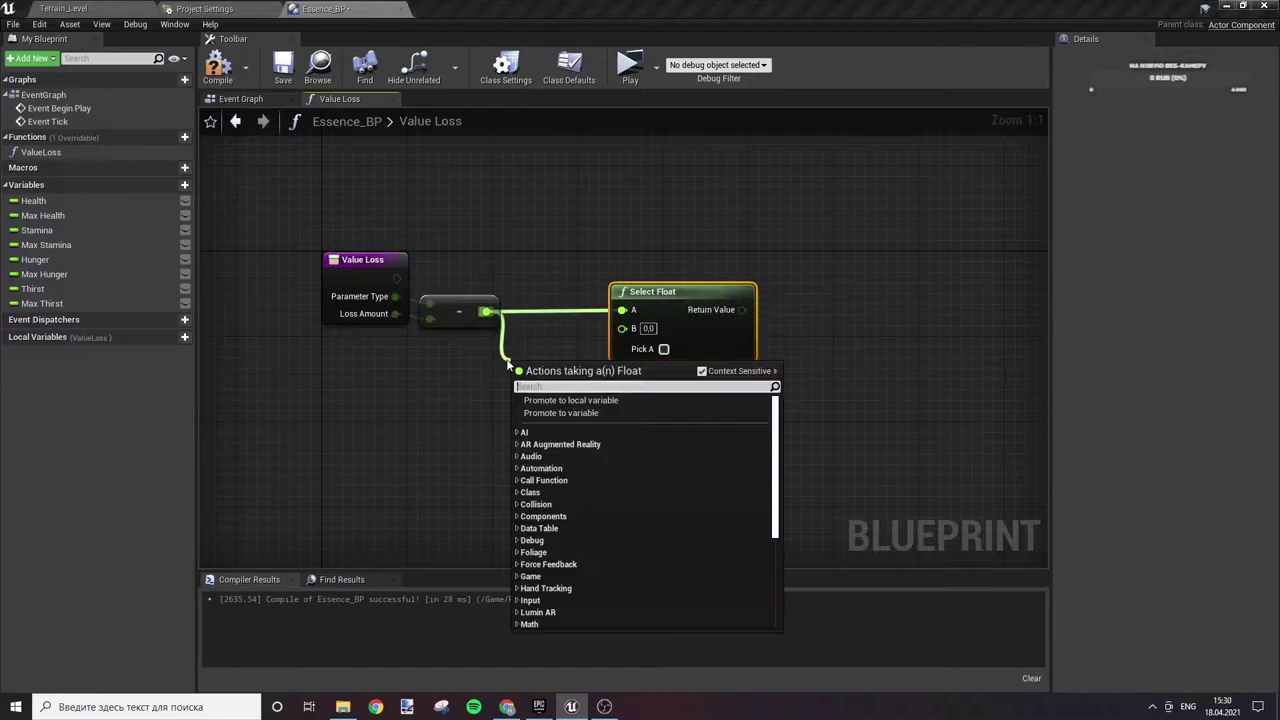
type(">")
key("Down")
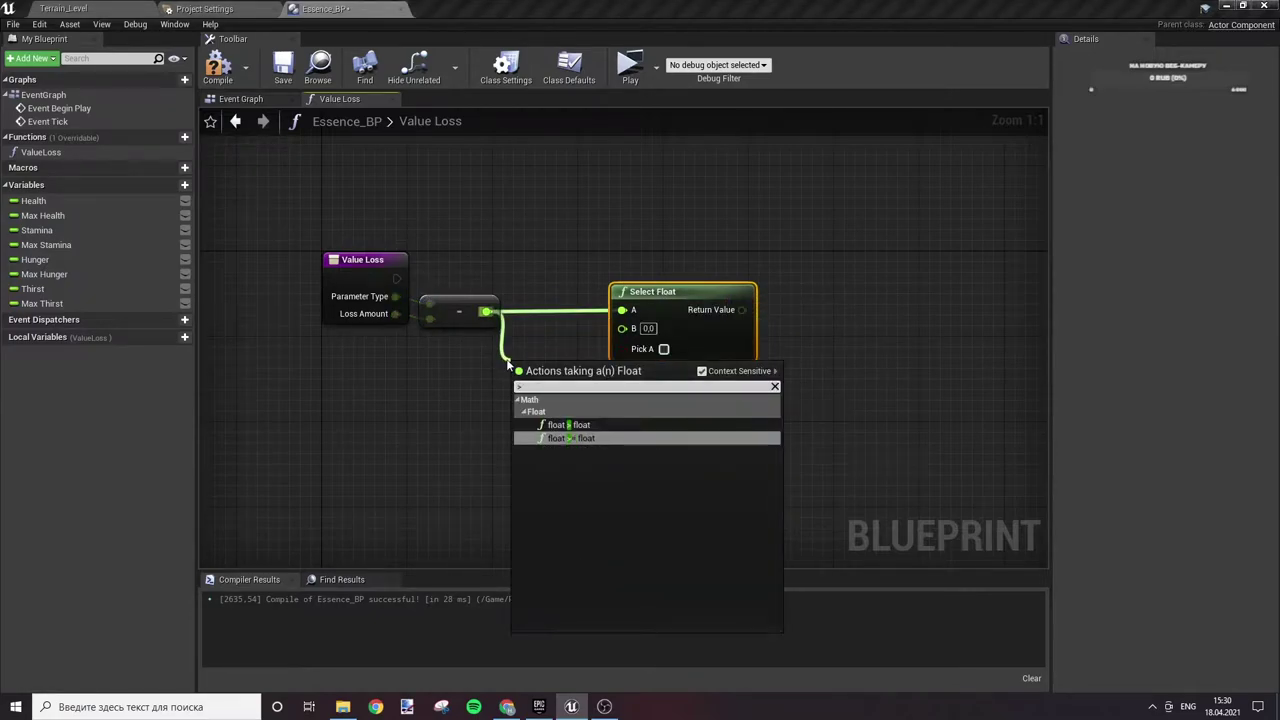
key("Up")
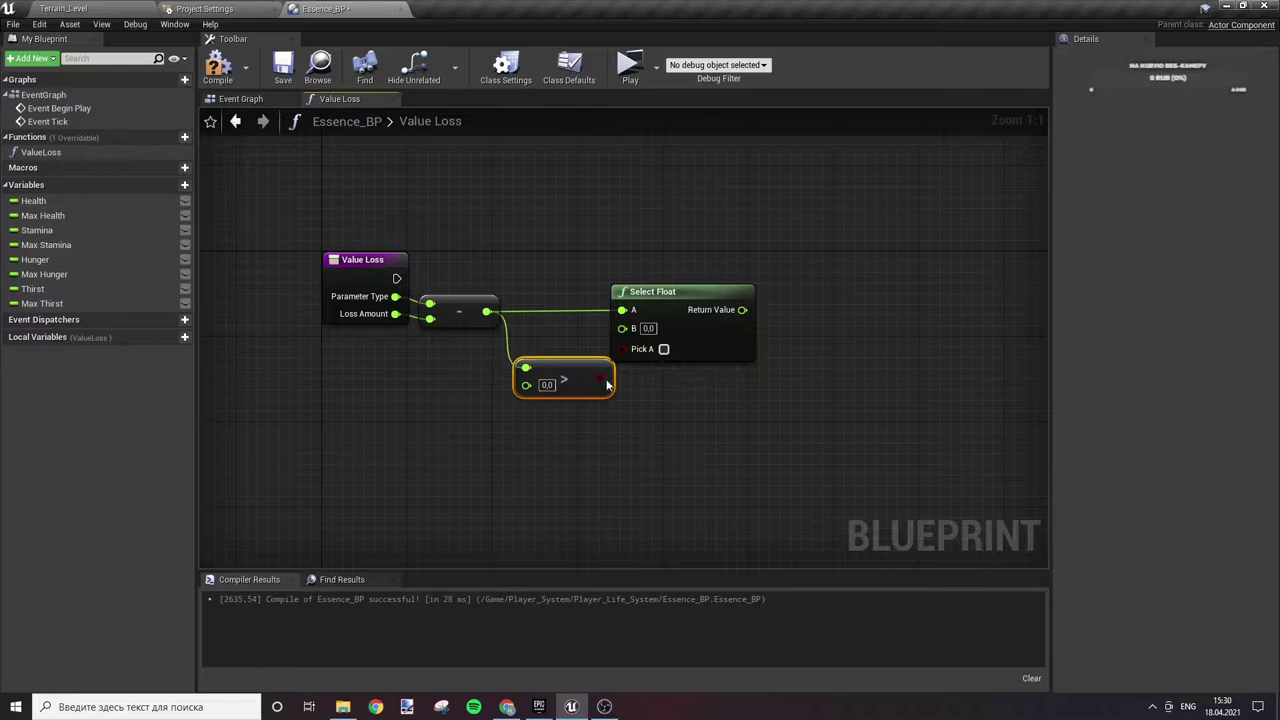
mouse_move(600, 378)
left_mouse_down()
mouse_move(622, 348)
mouse_move(586, 361)
left_mouse_up()
left_click(623, 421)
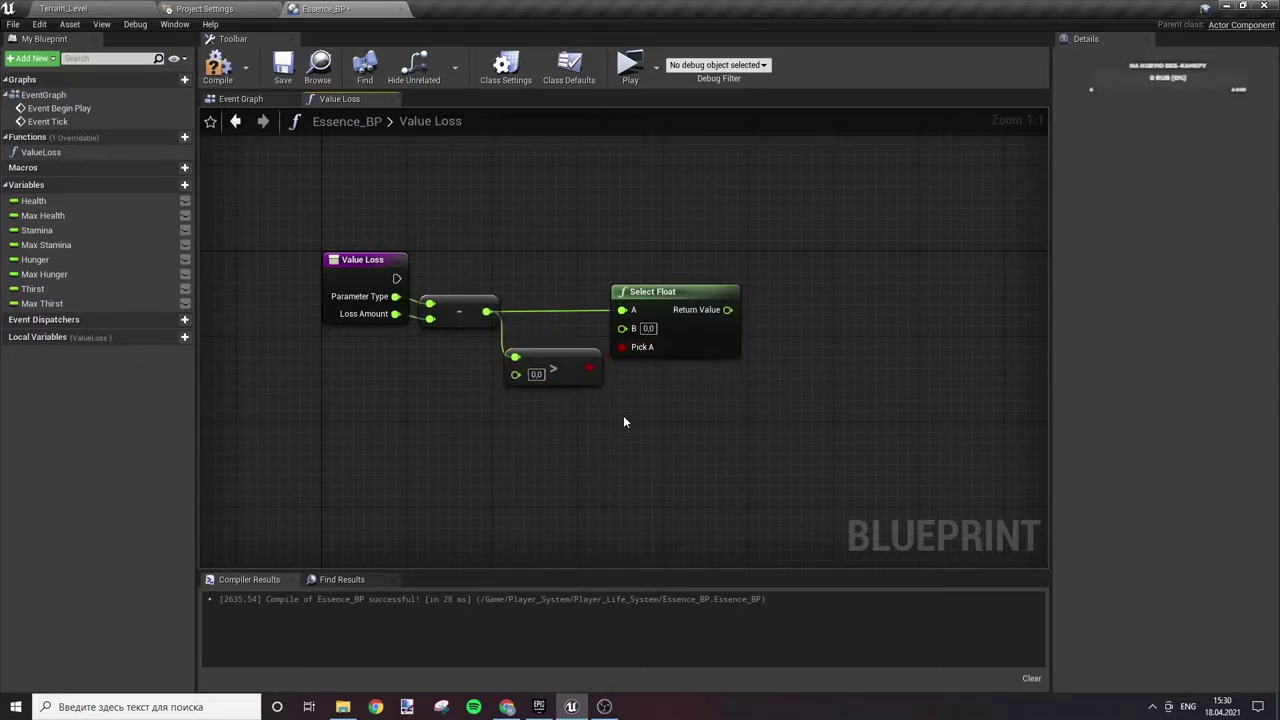
left_click_drag(628, 291, 660, 291)
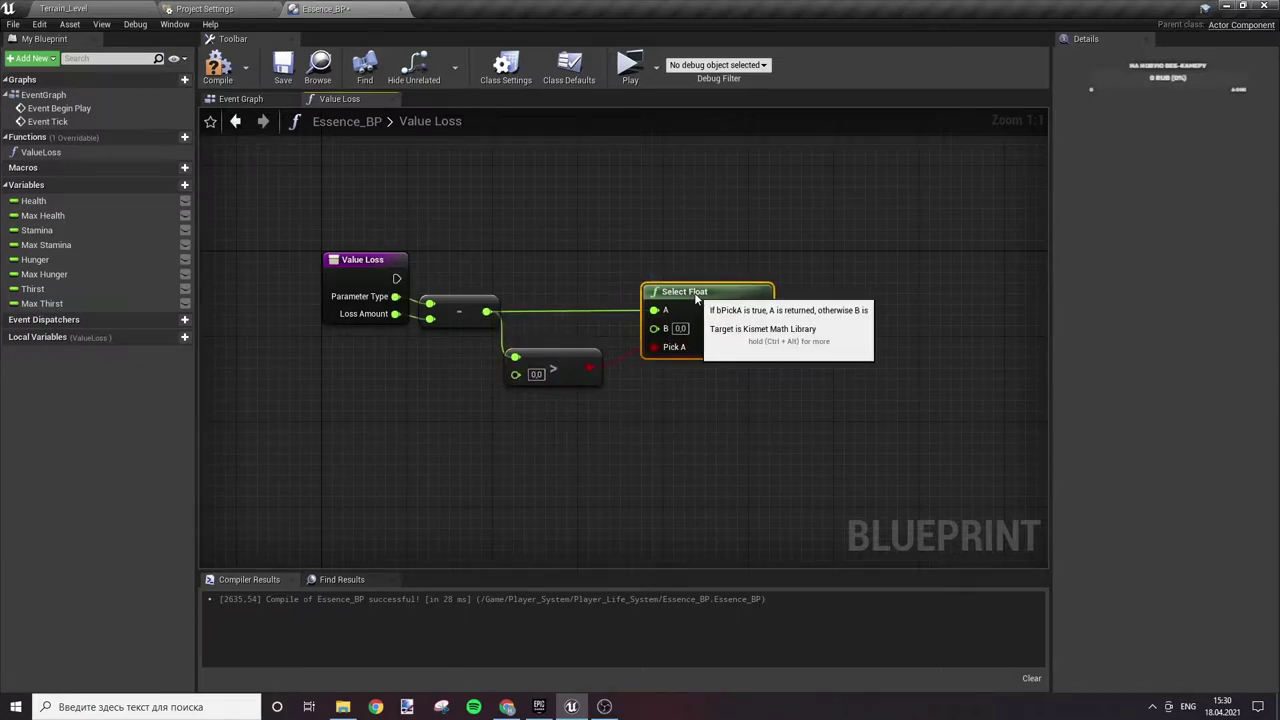
left_click(560, 355)
key("Delete")
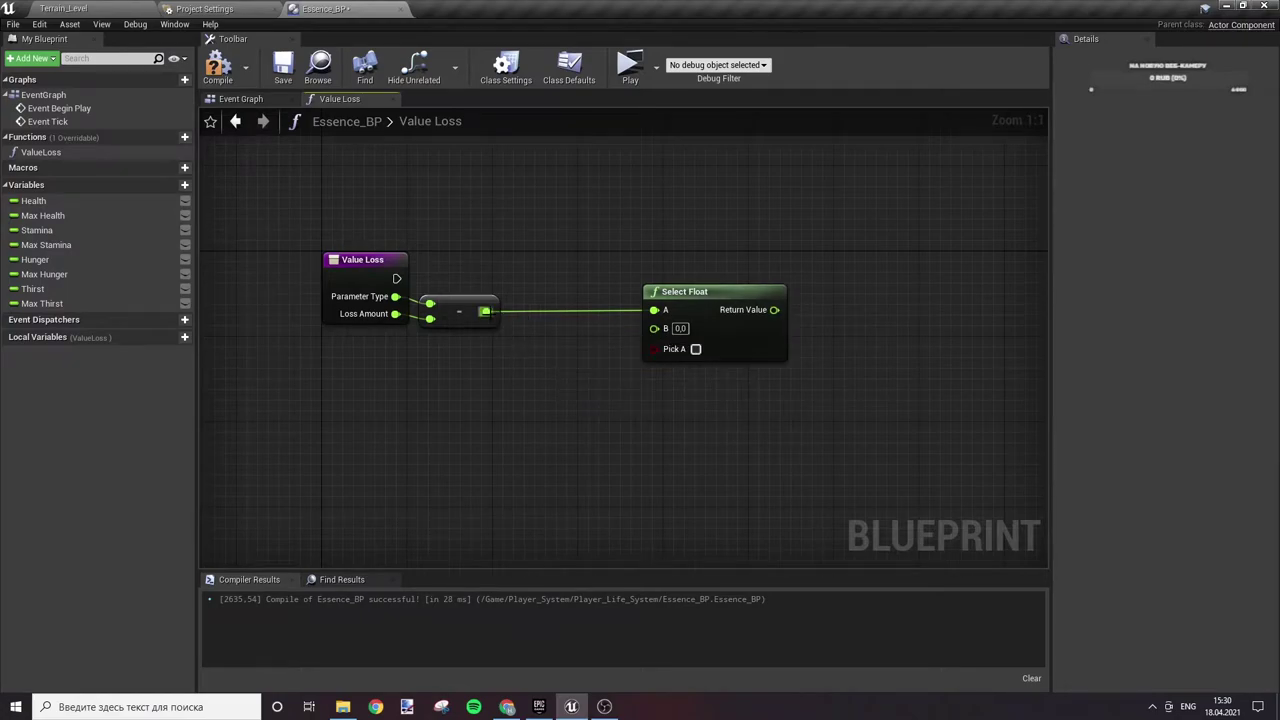
- Drive Pick A with a less-than-0.0 check and move the difference into Select Float's B
left_click_drag(485, 311, 535, 366)
type("<")
key("Return")
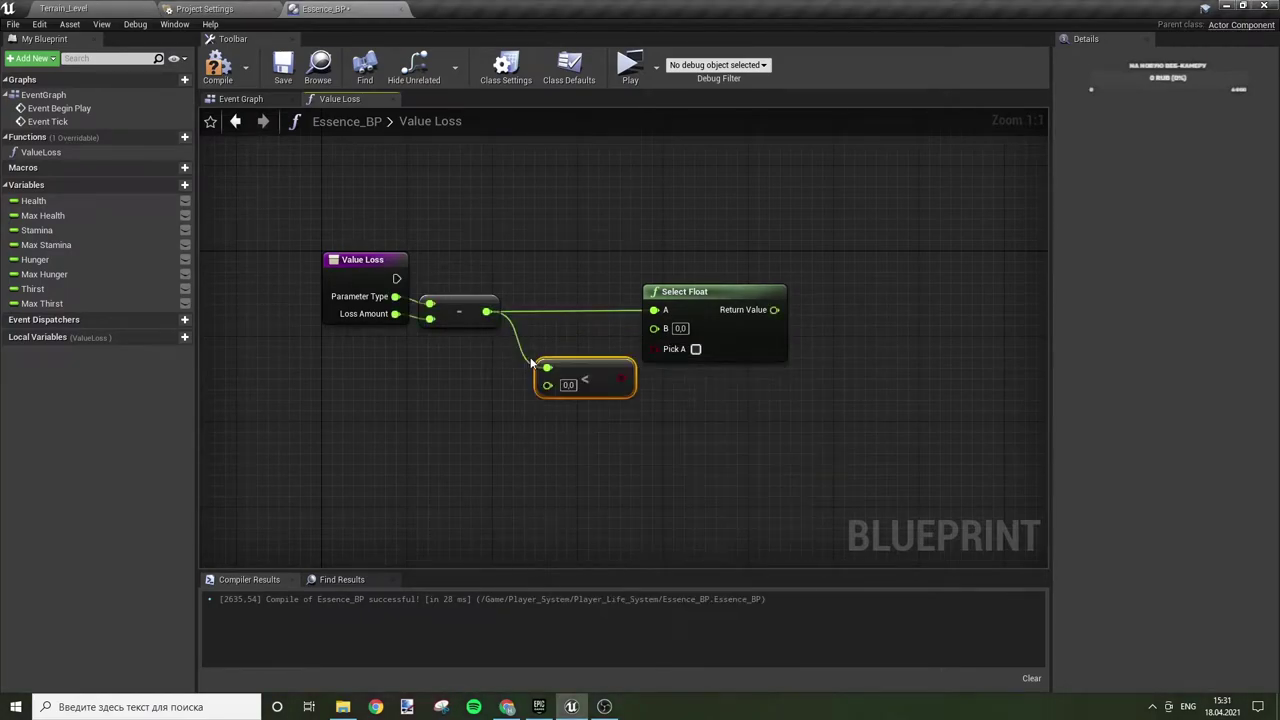
mouse_move(620, 377)
left_mouse_down()
mouse_move(654, 348)
mouse_move(589, 377)
mouse_move(579, 356)
left_mouse_up()
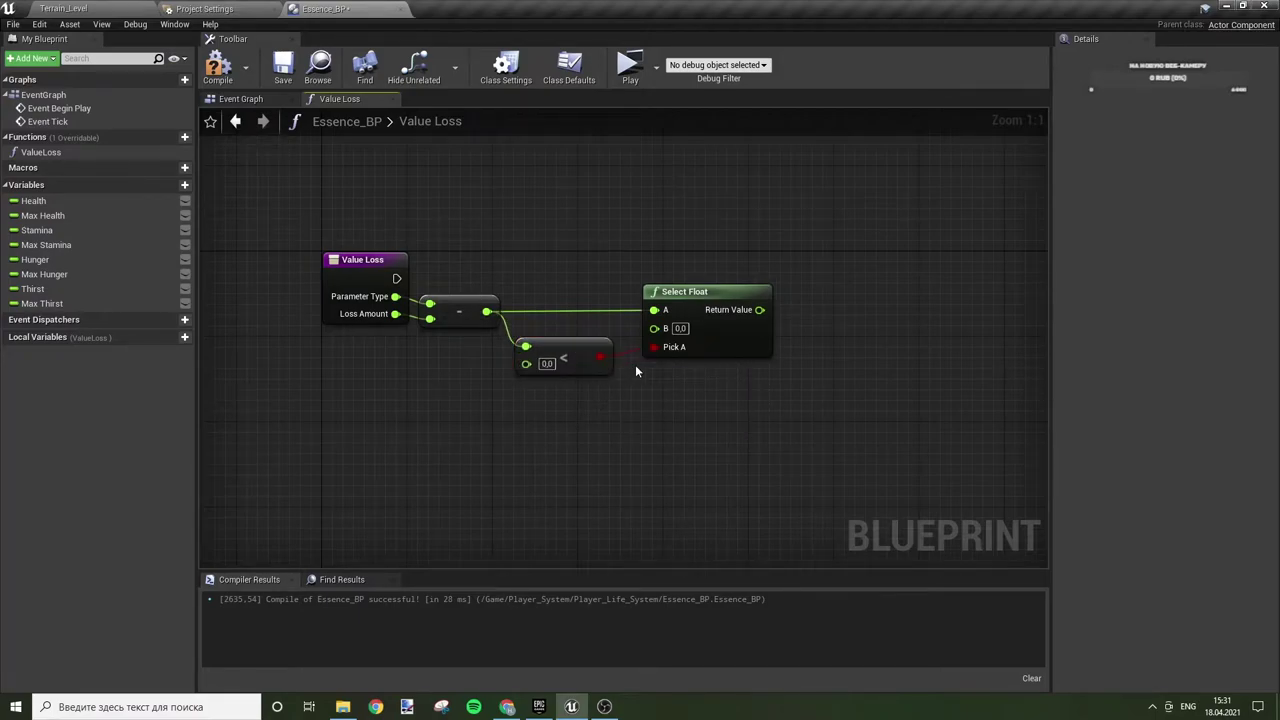
left_click(655, 311, "alt")
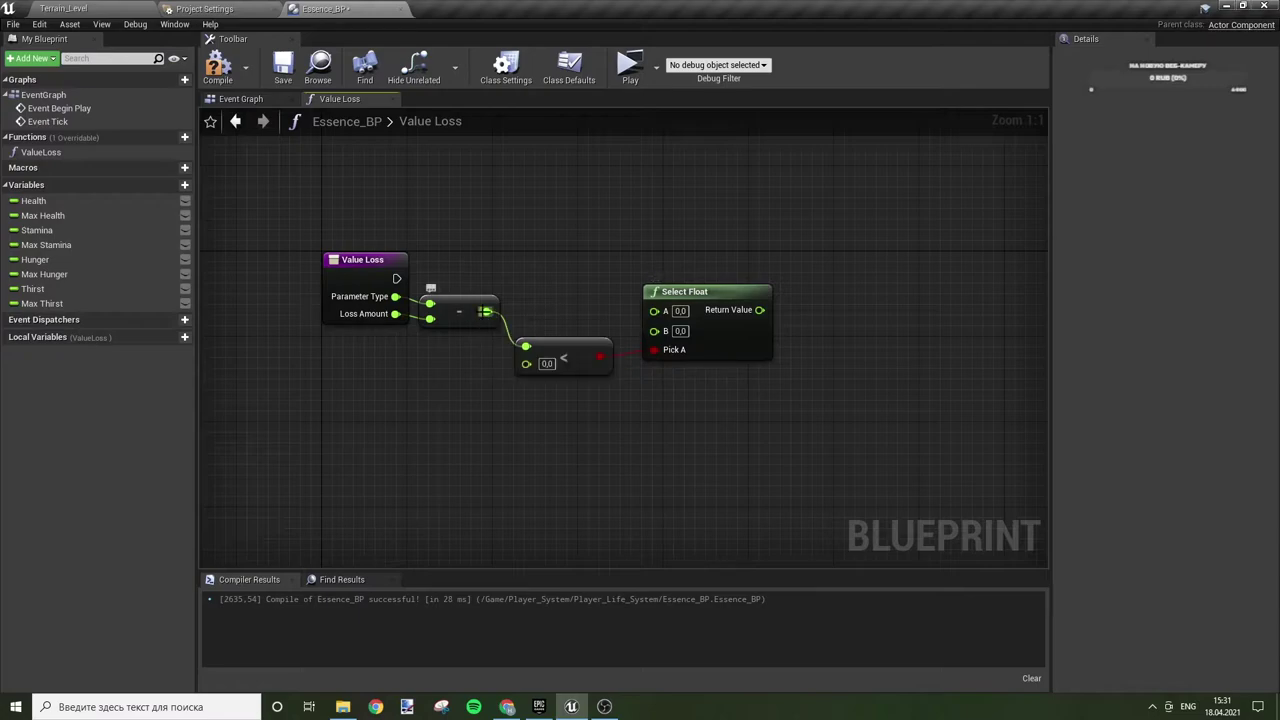
mouse_move(486, 312)
left_mouse_down()
mouse_move(660, 330)
mouse_move(716, 306)
left_mouse_up()
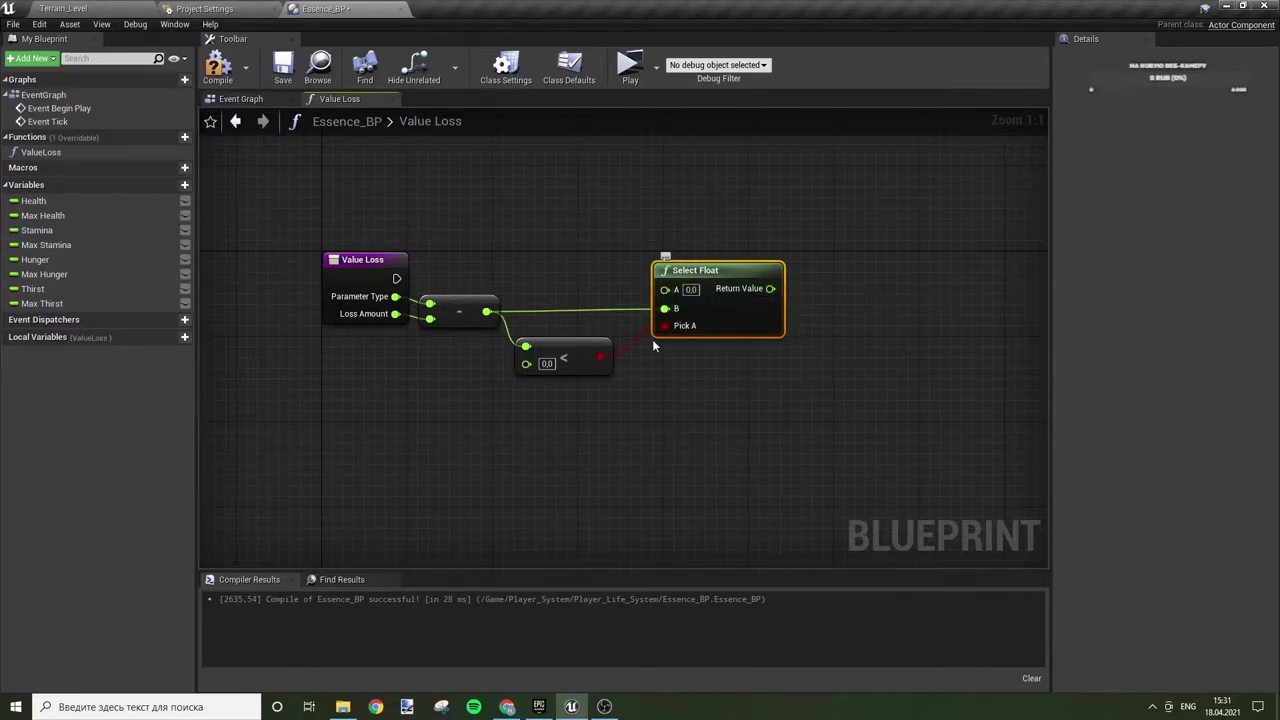
left_click(572, 366)
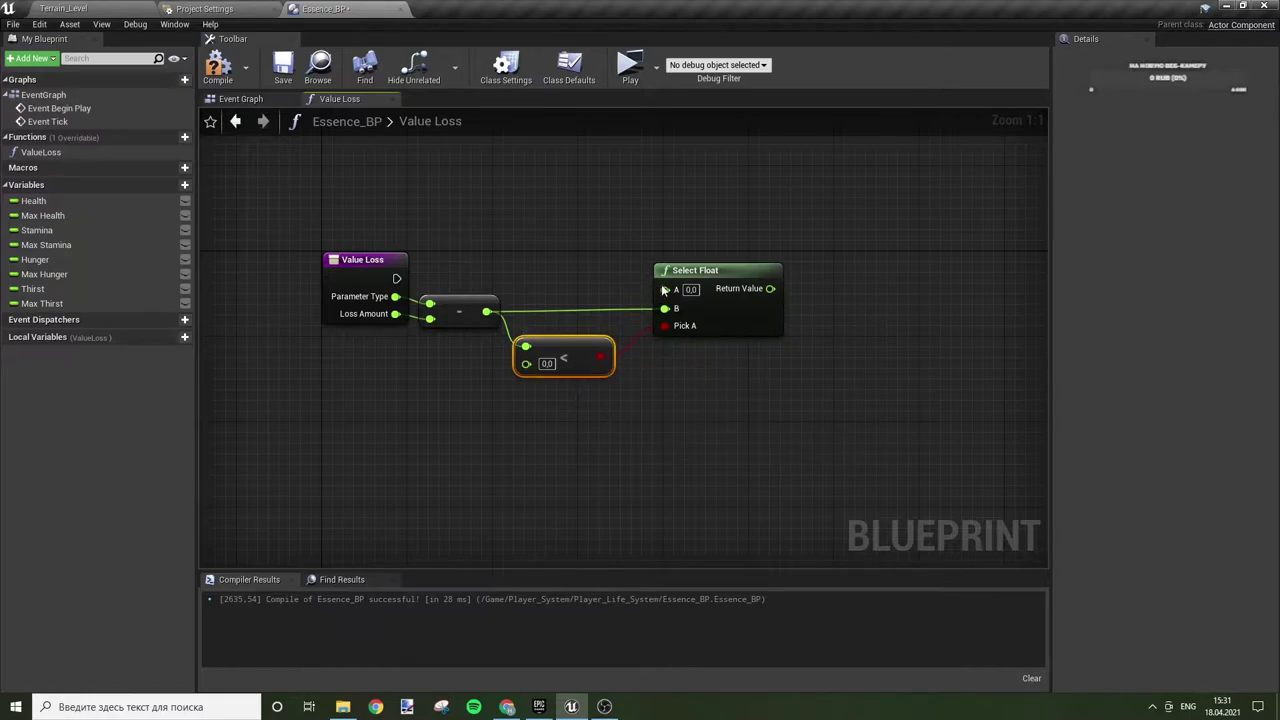
mouse_move(876, 293)
right_mouse_down()
mouse_move(636, 318)
mouse_move(839, 324)
right_mouse_up()
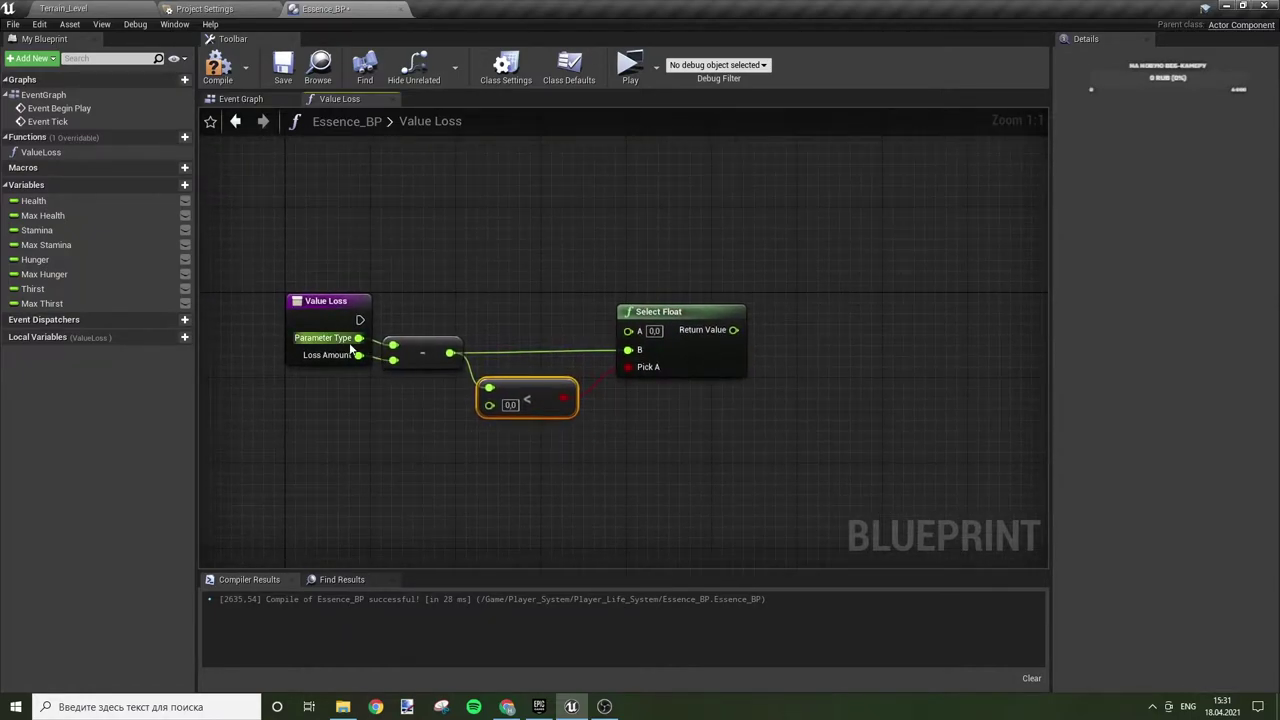
right_click(877, 326)
left_click(848, 326)
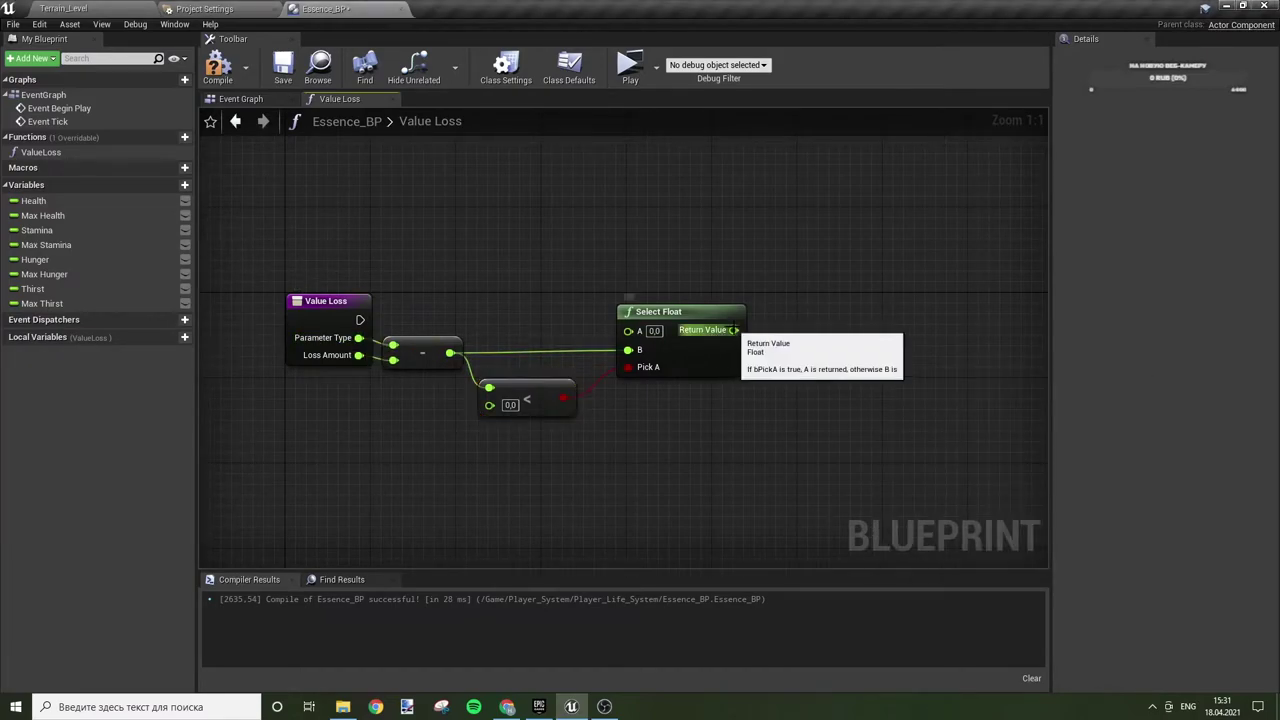
mouse_move(362, 329)
left_mouse_down()
mouse_move(360, 318)
mouse_move(316, 329)
mouse_move(546, 302)
mouse_move(915, 302)
left_mouse_up()
- Add a Return Node with a float output Parameter Result fed by Select Float
type("retu")
key("Return")
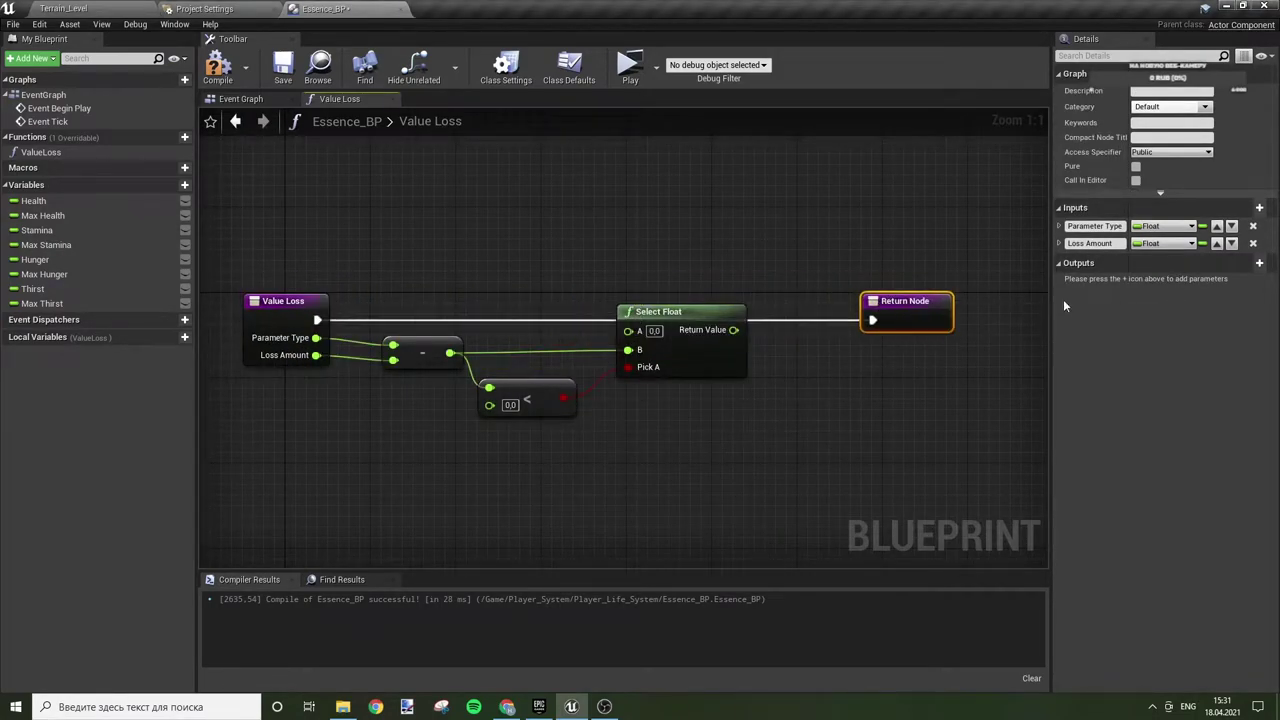
left_click(1262, 264)
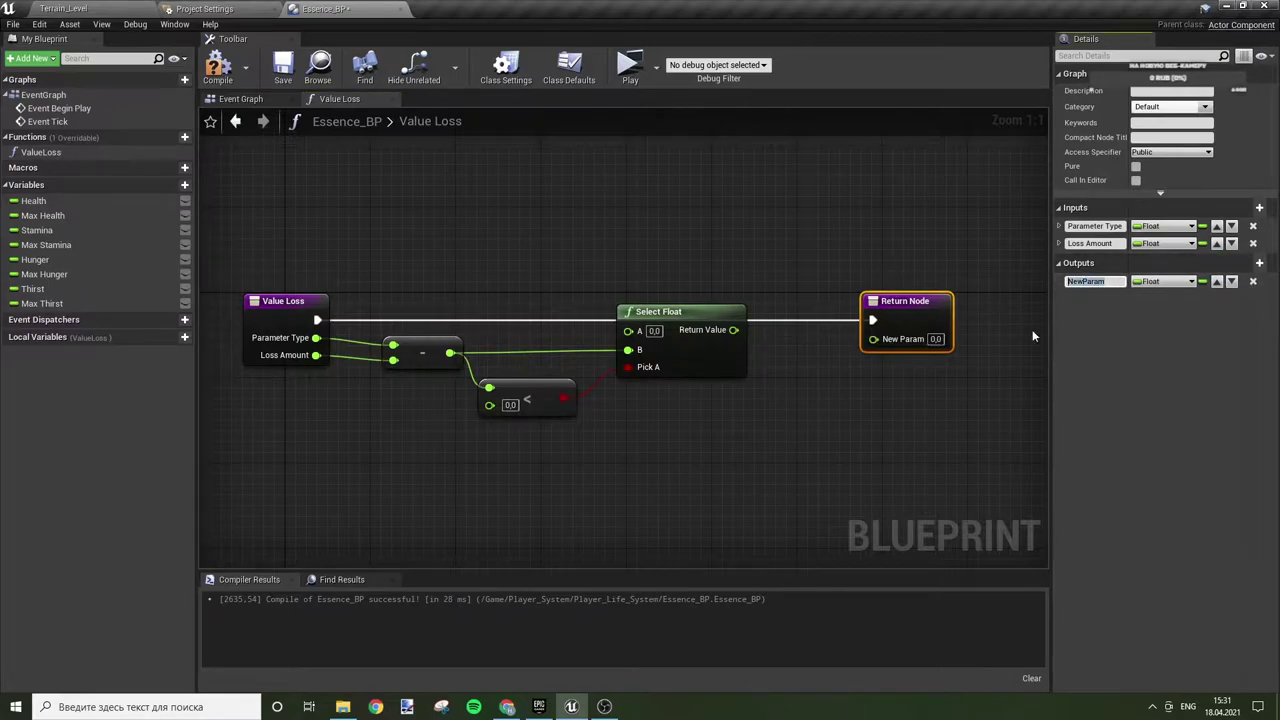
type("Param")
type("eter Re")
type("sult")
key("Return")
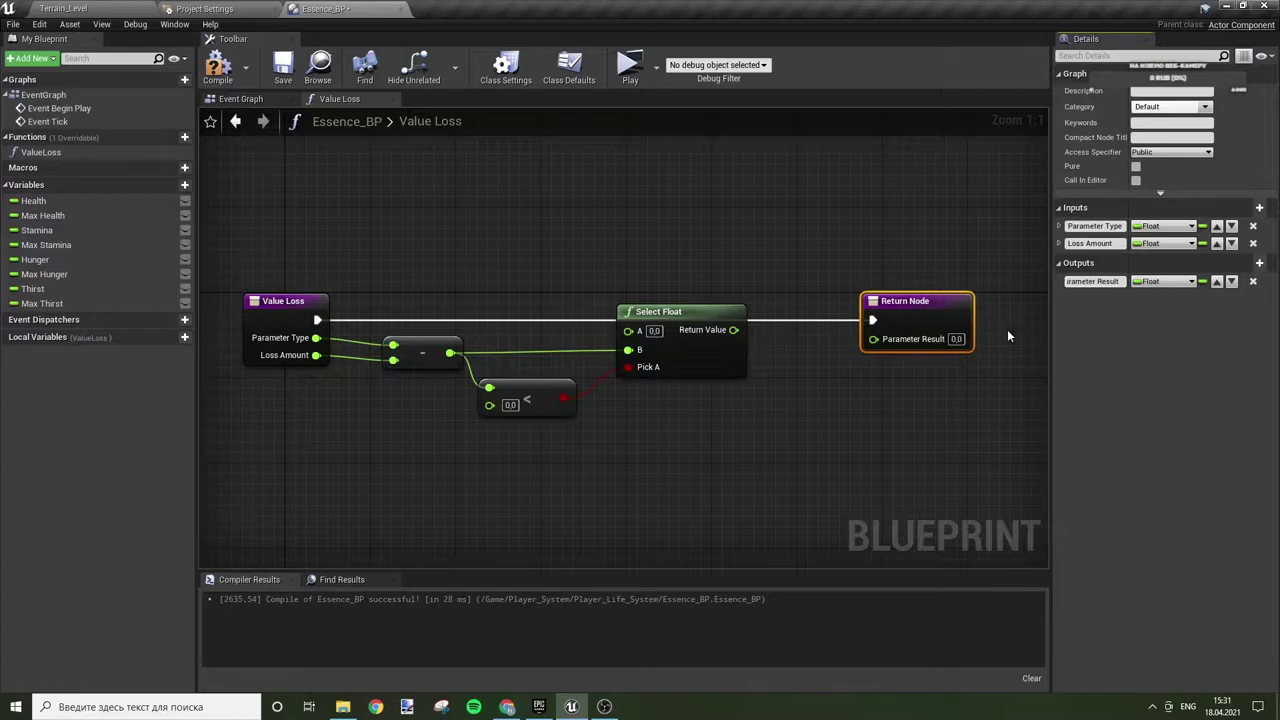
left_click_drag(734, 330, 873, 339)
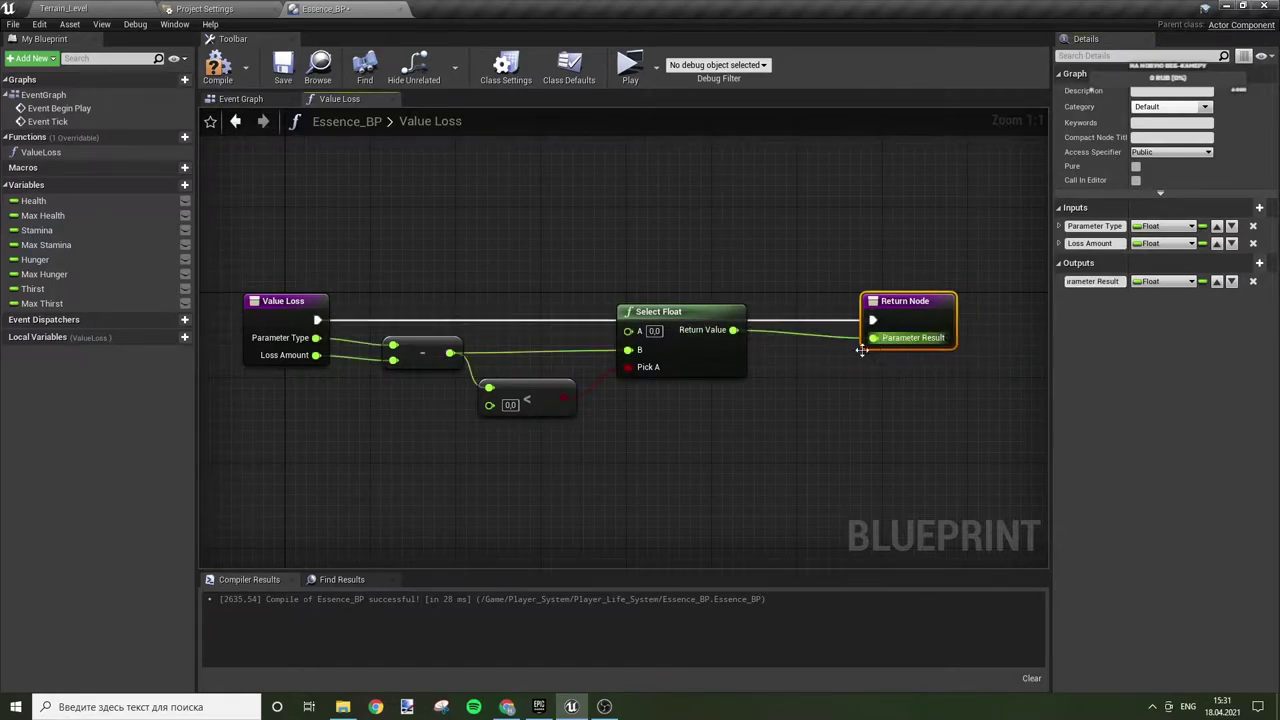
- Tidy the Select Float, subtraction and compare nodes, then save Essence_BP
mouse_move(700, 361)
left_mouse_down()
mouse_move(703, 393)
mouse_move(706, 380)
left_mouse_up()
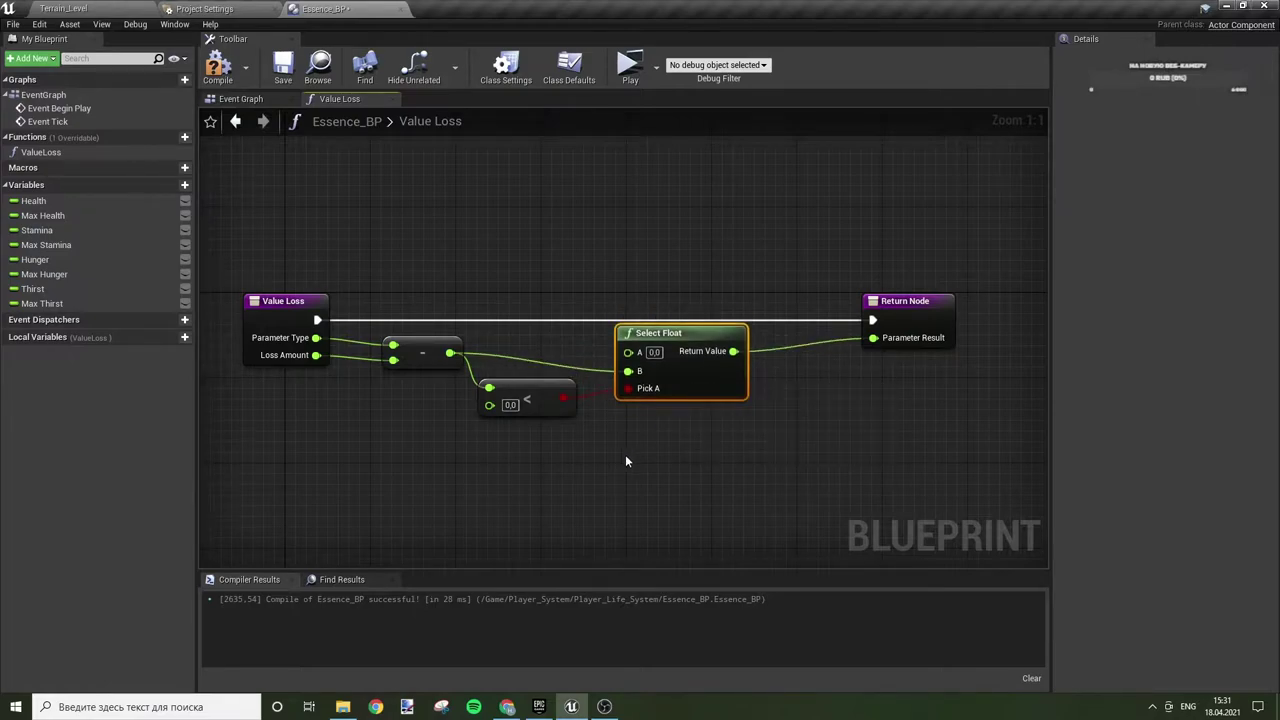
left_click_drag(532, 404, 542, 424)
left_click_drag(425, 352, 413, 363)
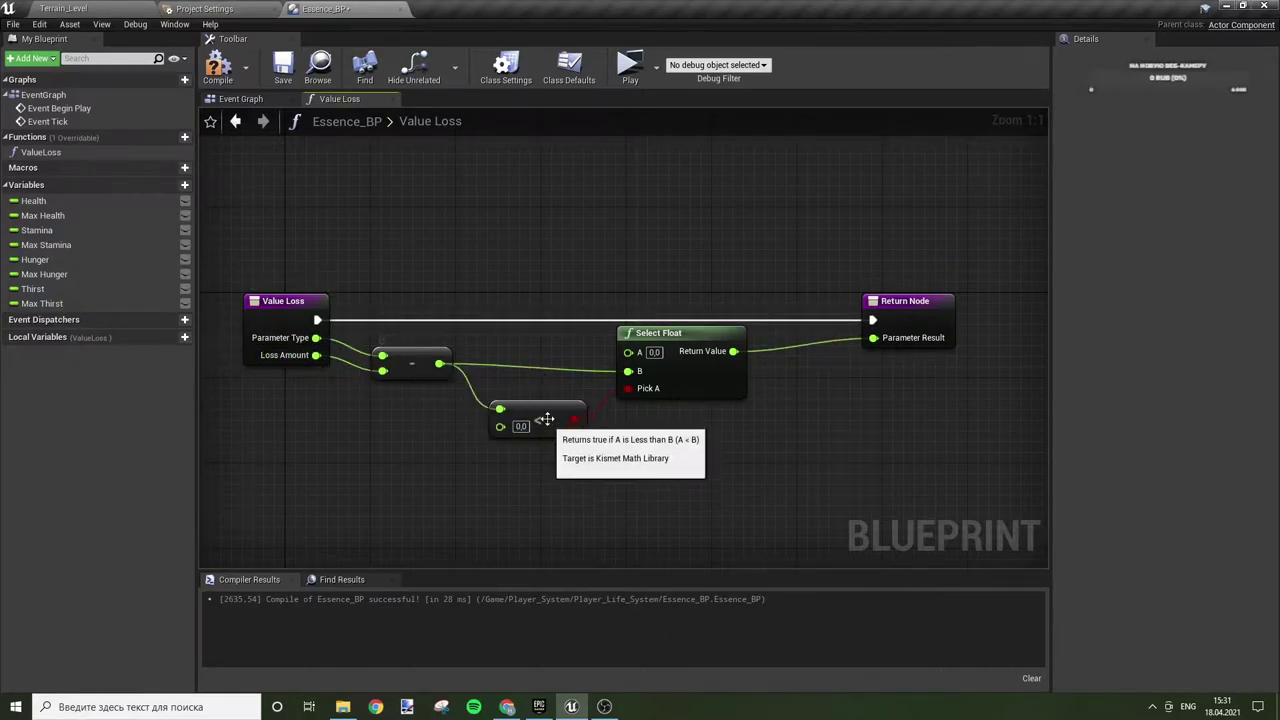
left_click_drag(545, 419, 542, 409)
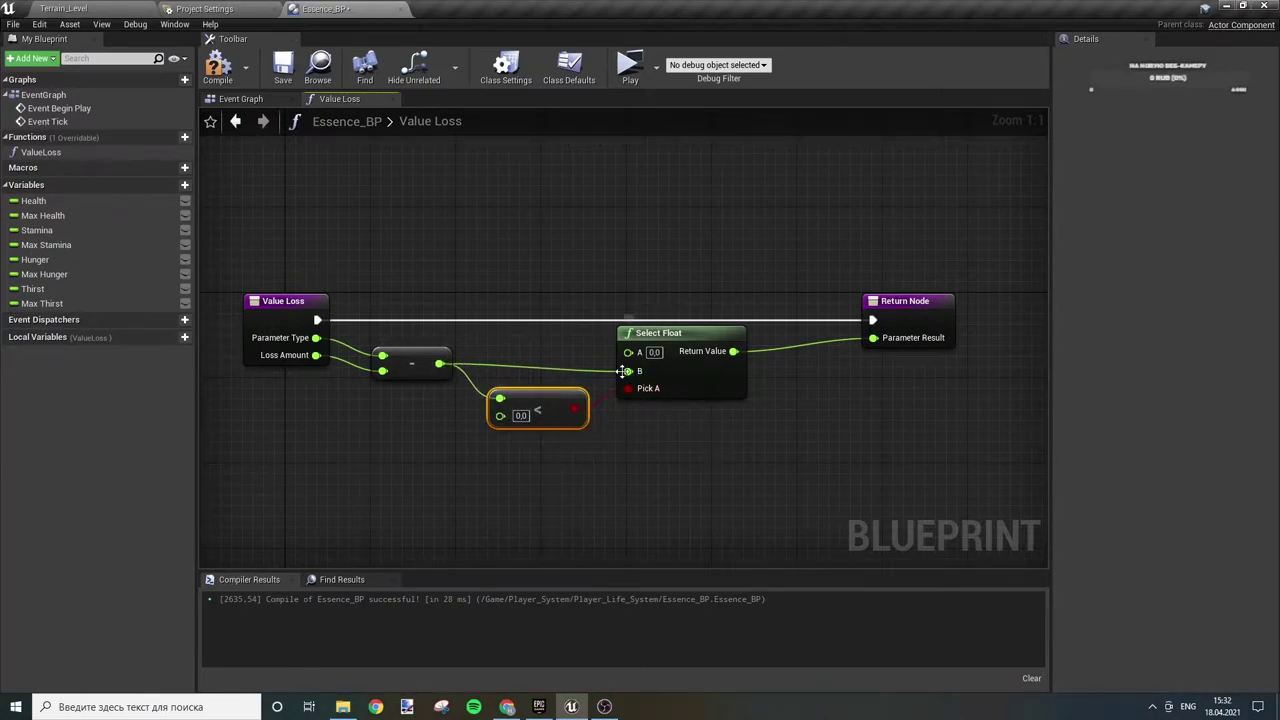
left_click(915, 310)
left_click(883, 263)
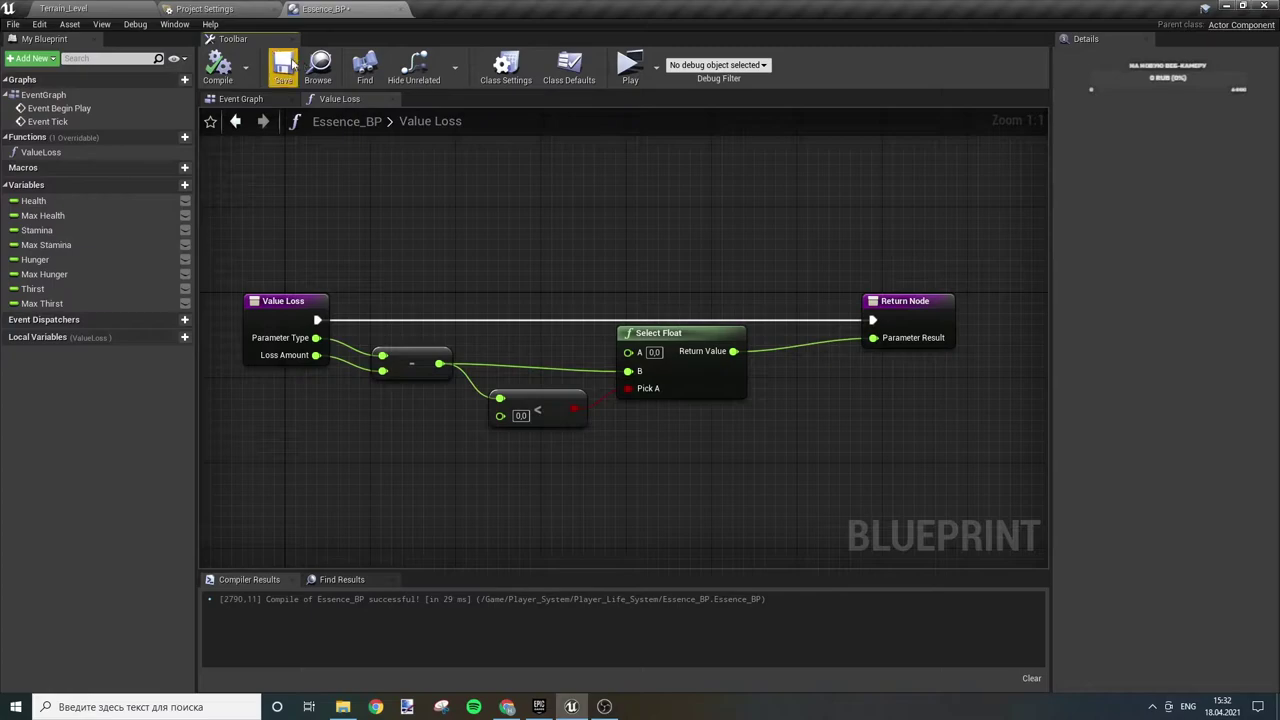
left_click(283, 66)
- Delete the Value Loss call and Health getter from the Event Graph and compile Essence_BP
left_click(240, 98)
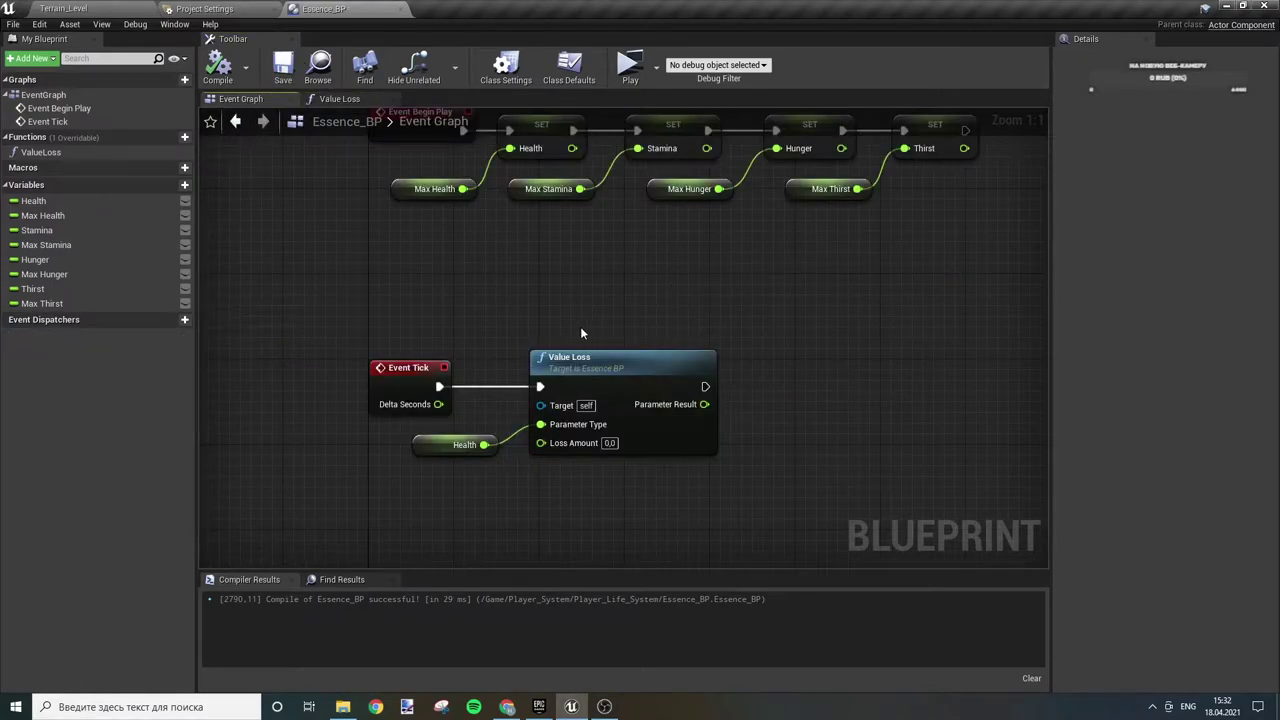
right_click_drag(581, 332, 699, 270)
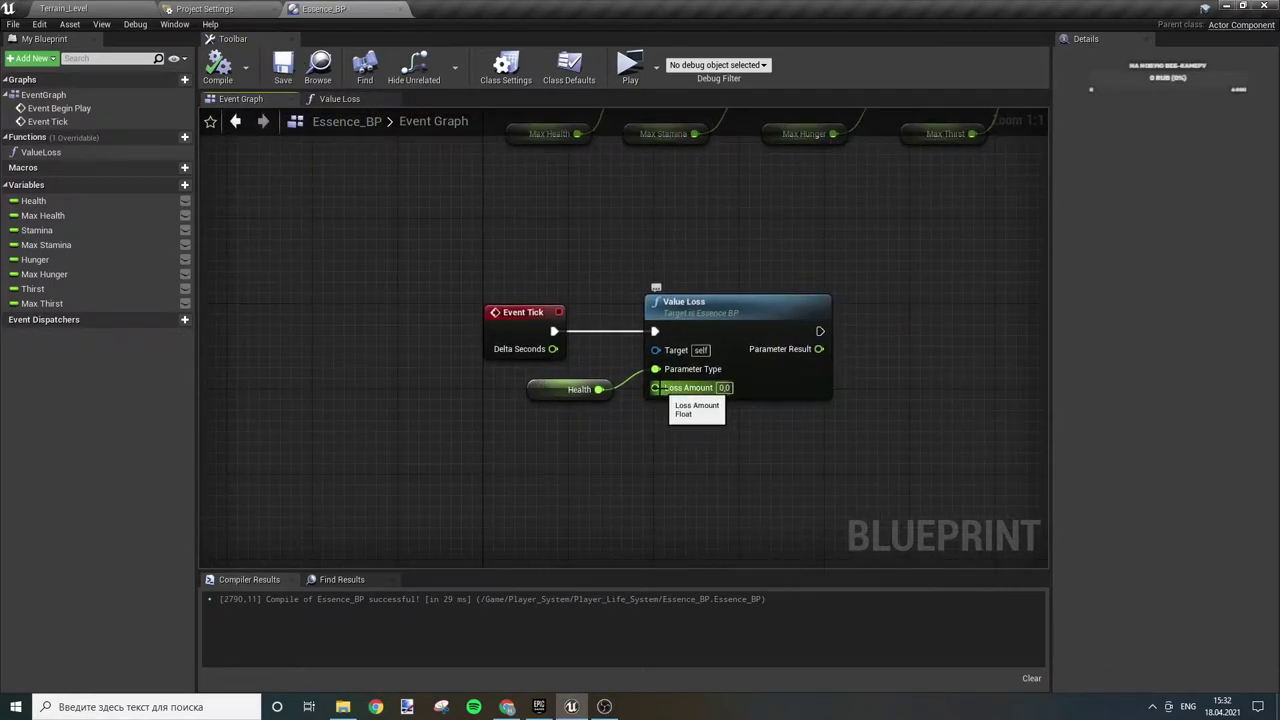
left_click(745, 396)
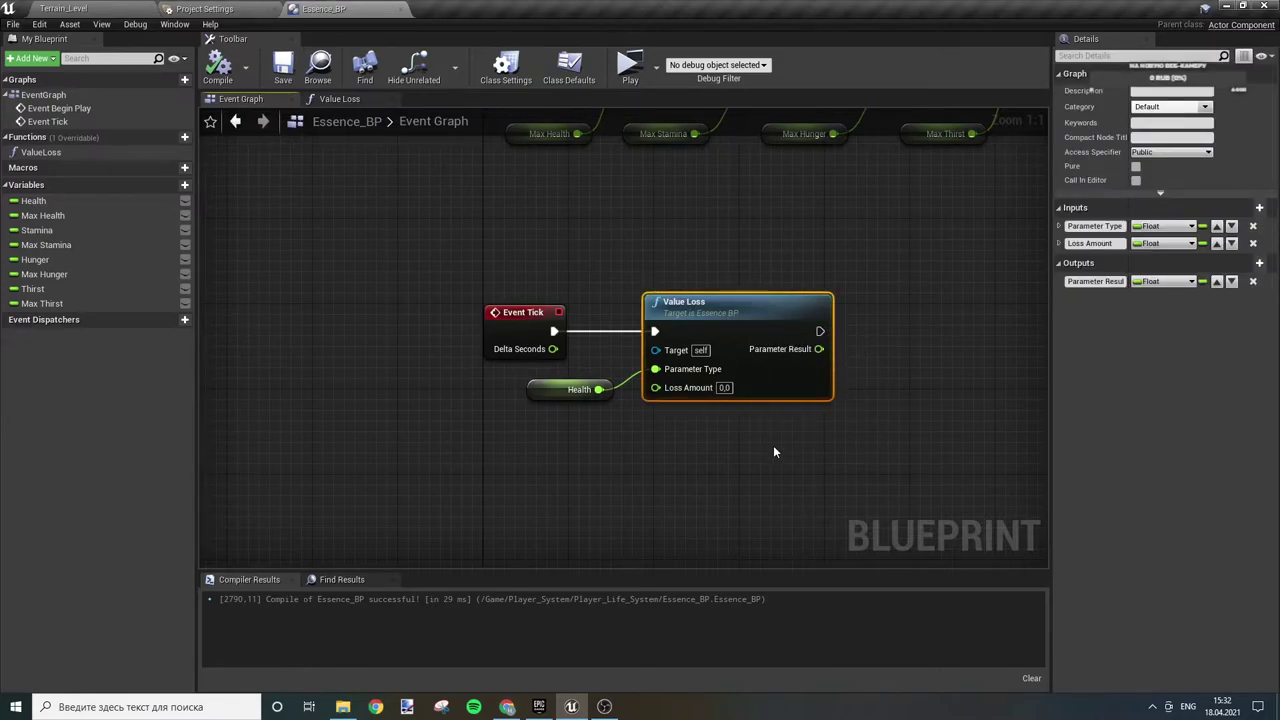
key("Delete")
left_click(572, 390)
key("Delete")
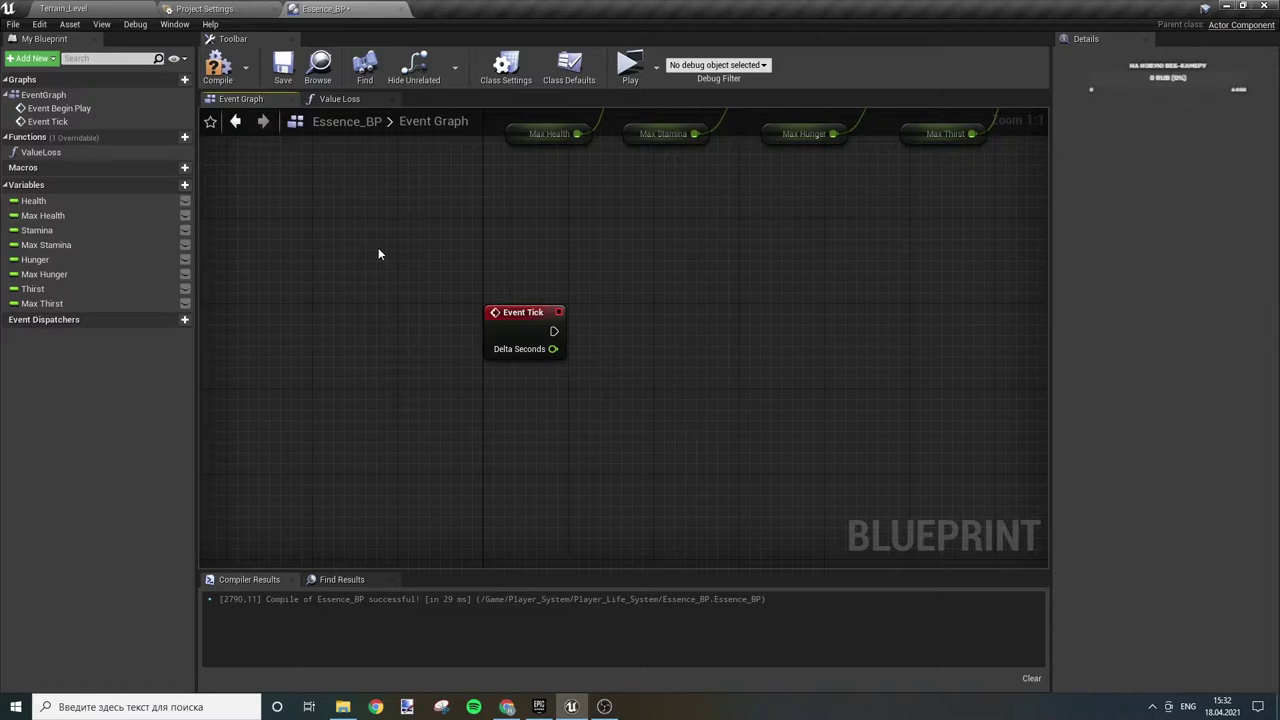
left_click(206, 66)
- Open Player_Char_BP from the Character/Player/Blueprint folder
left_click(113, 7)
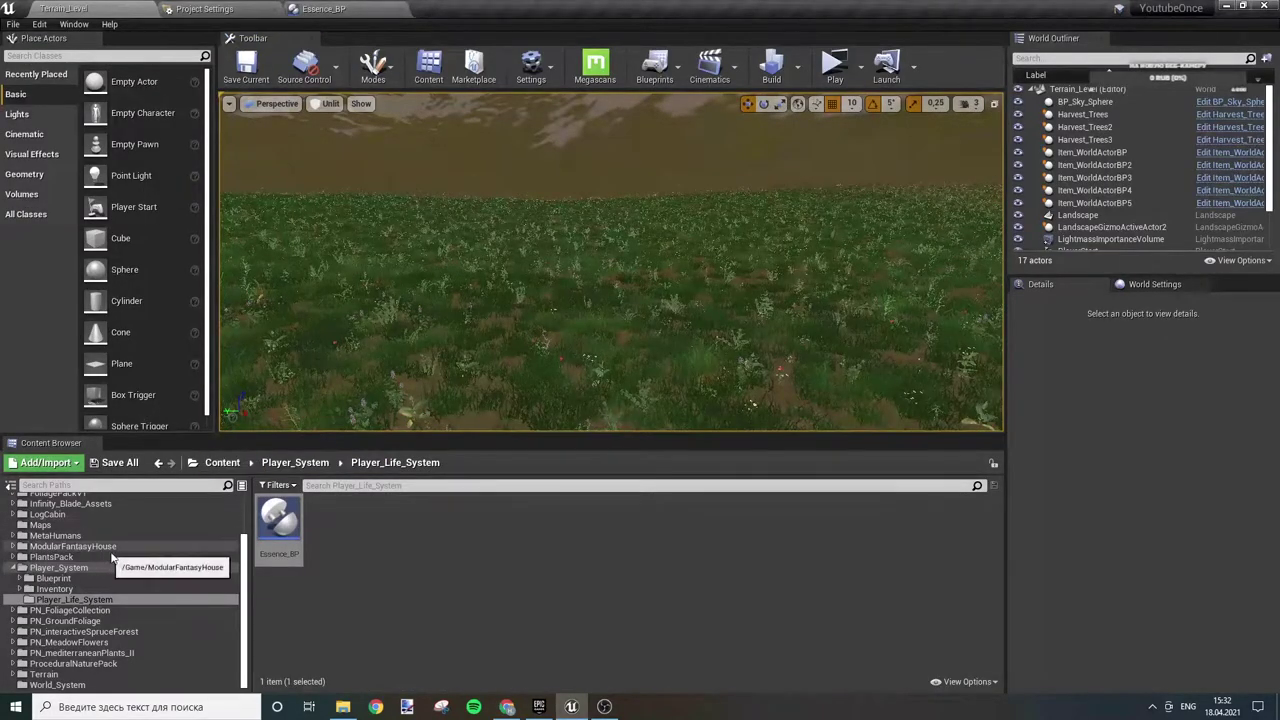
scroll(113, 557, "up", 3)
left_click(48, 523)
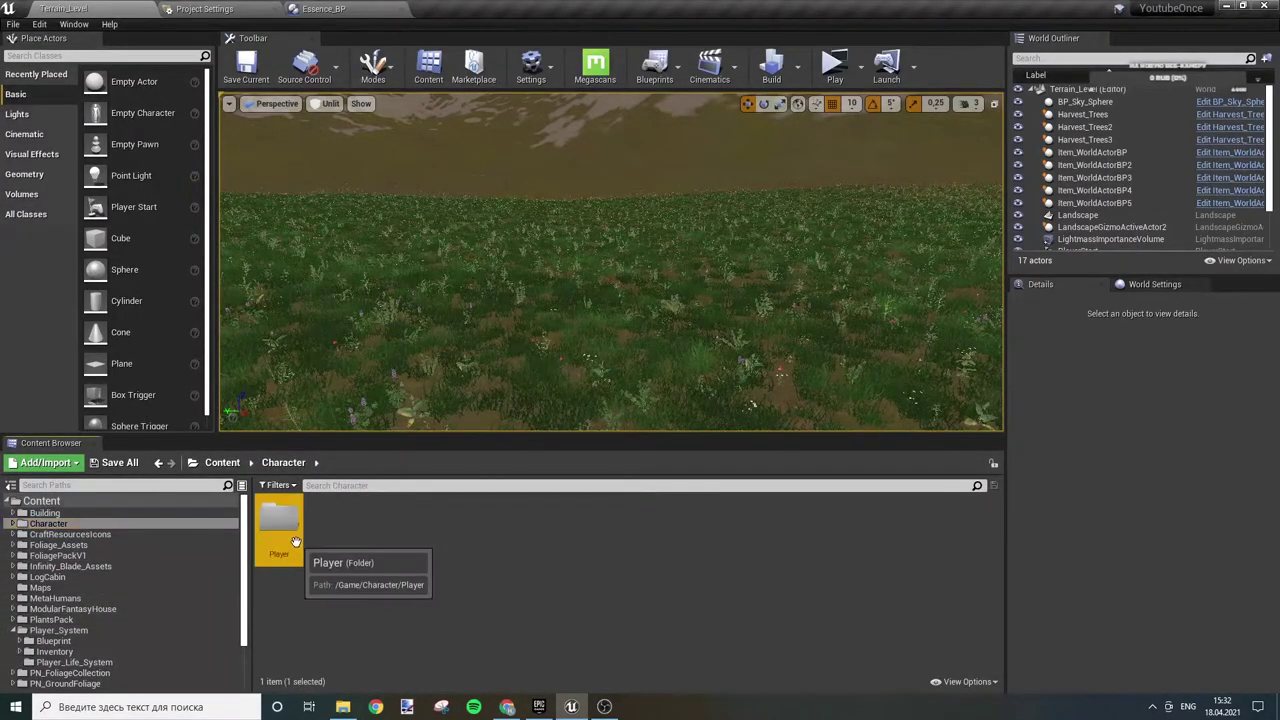
double_click(295, 541)
double_click(327, 518)
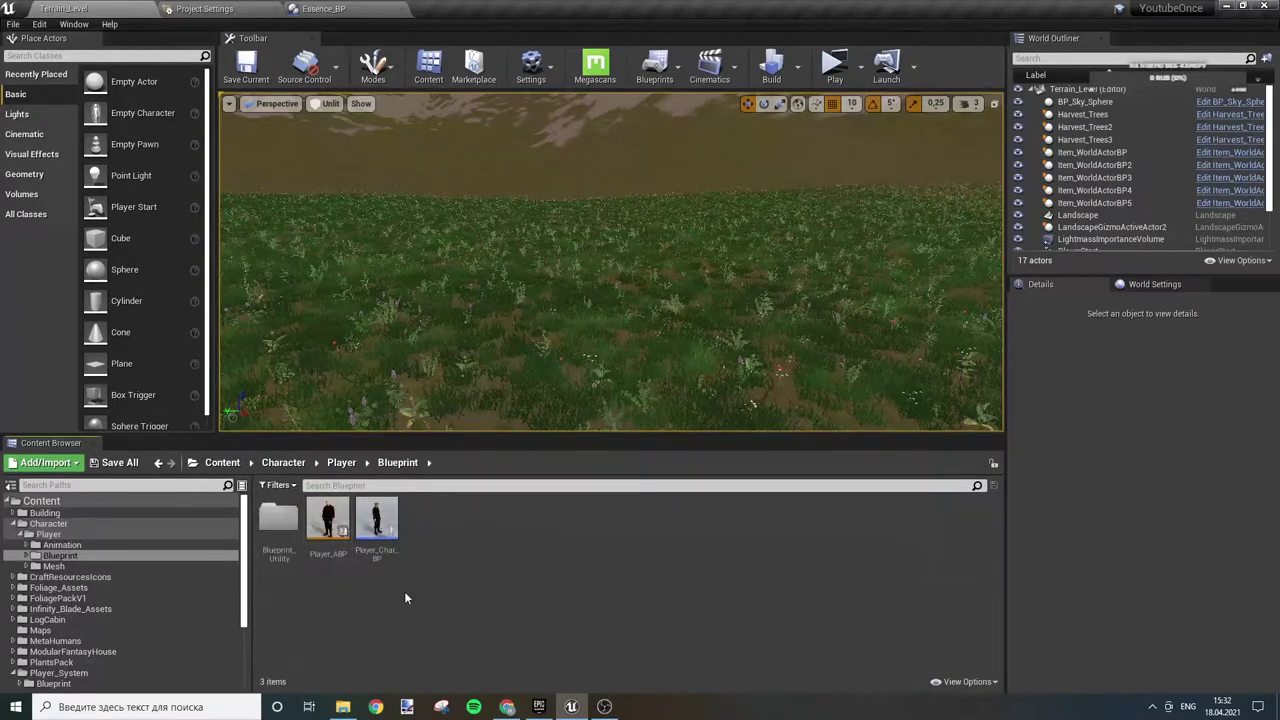
double_click(376, 519)
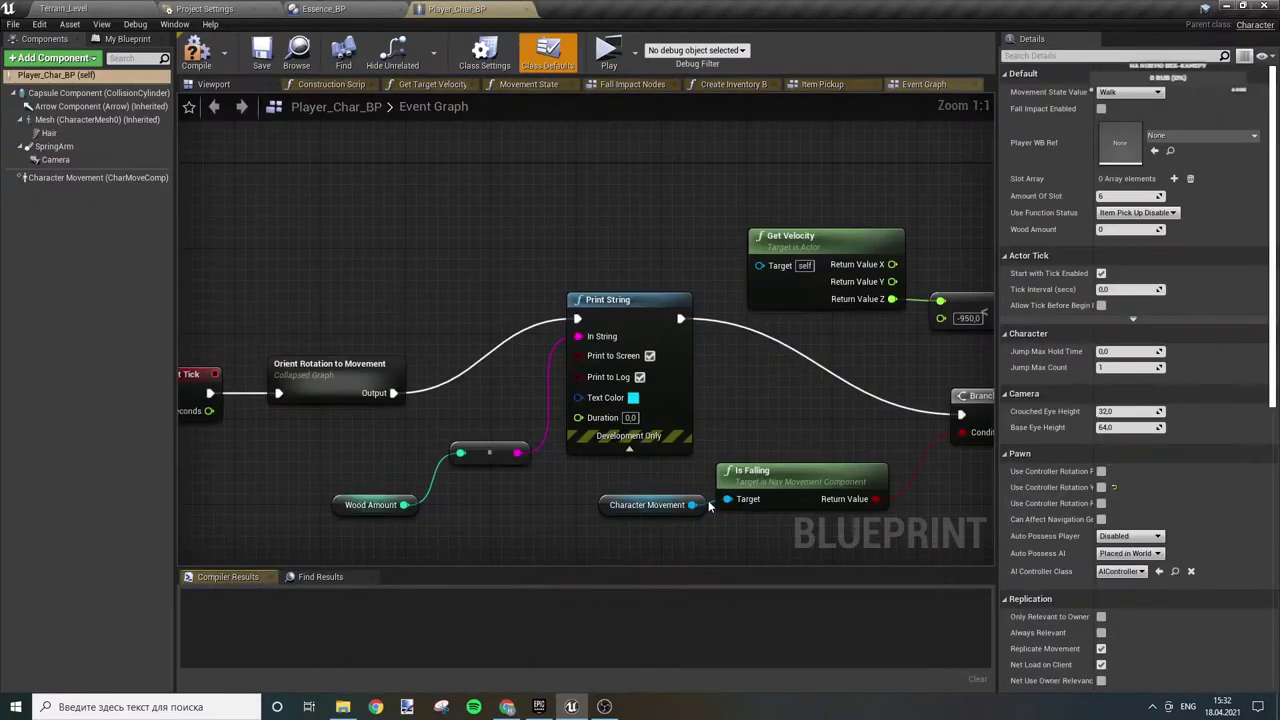
- Add an Essence_BP component to the character and rename it Player_Stats
left_click(91, 60)
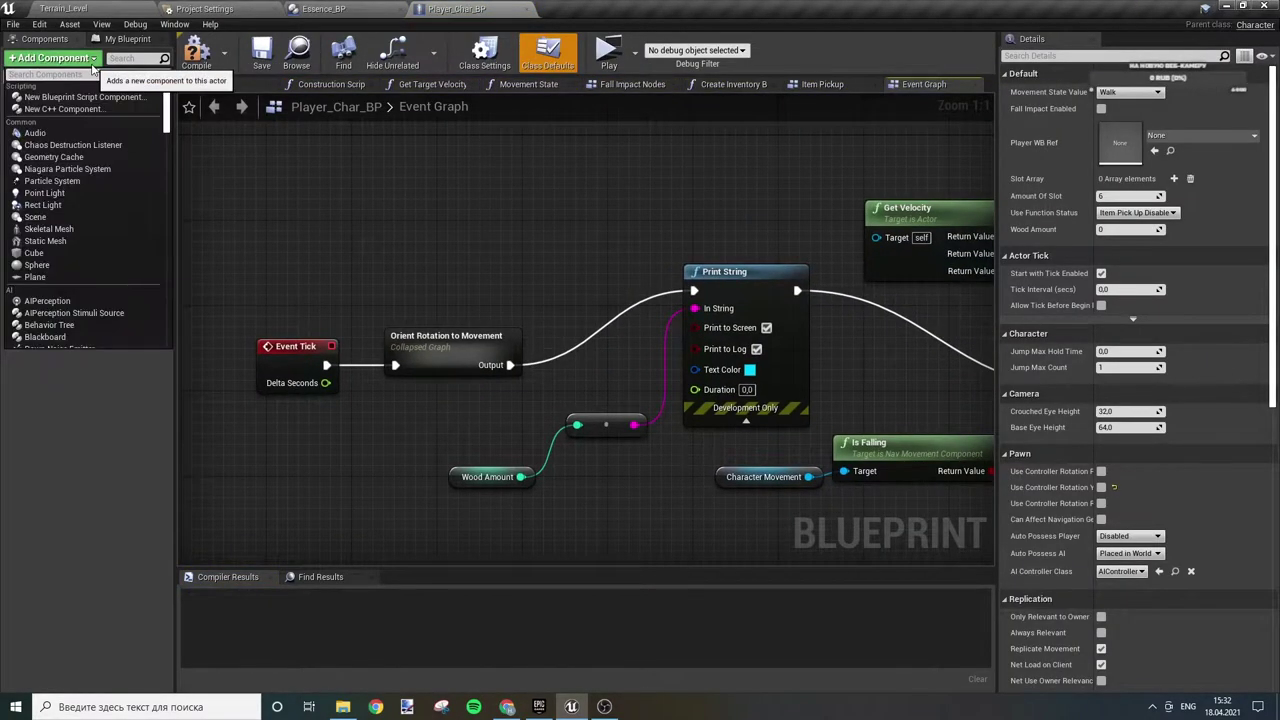
type("compo")
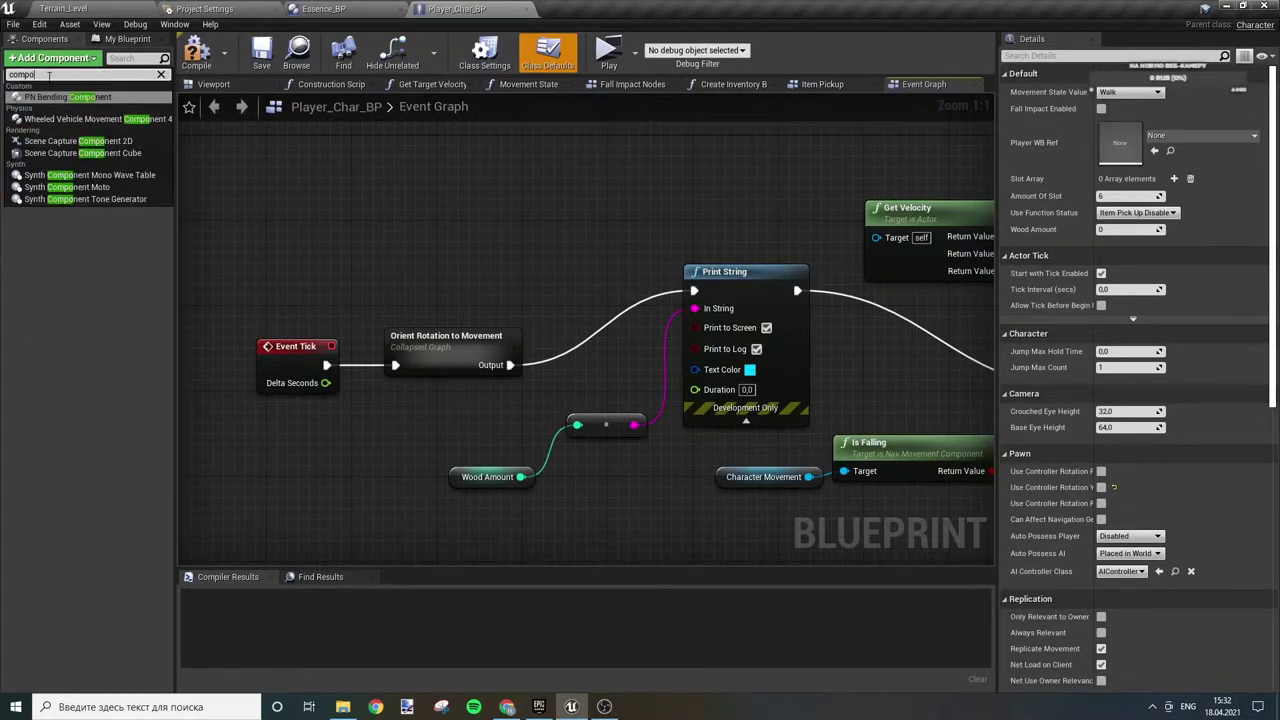
key("ctrl+a")
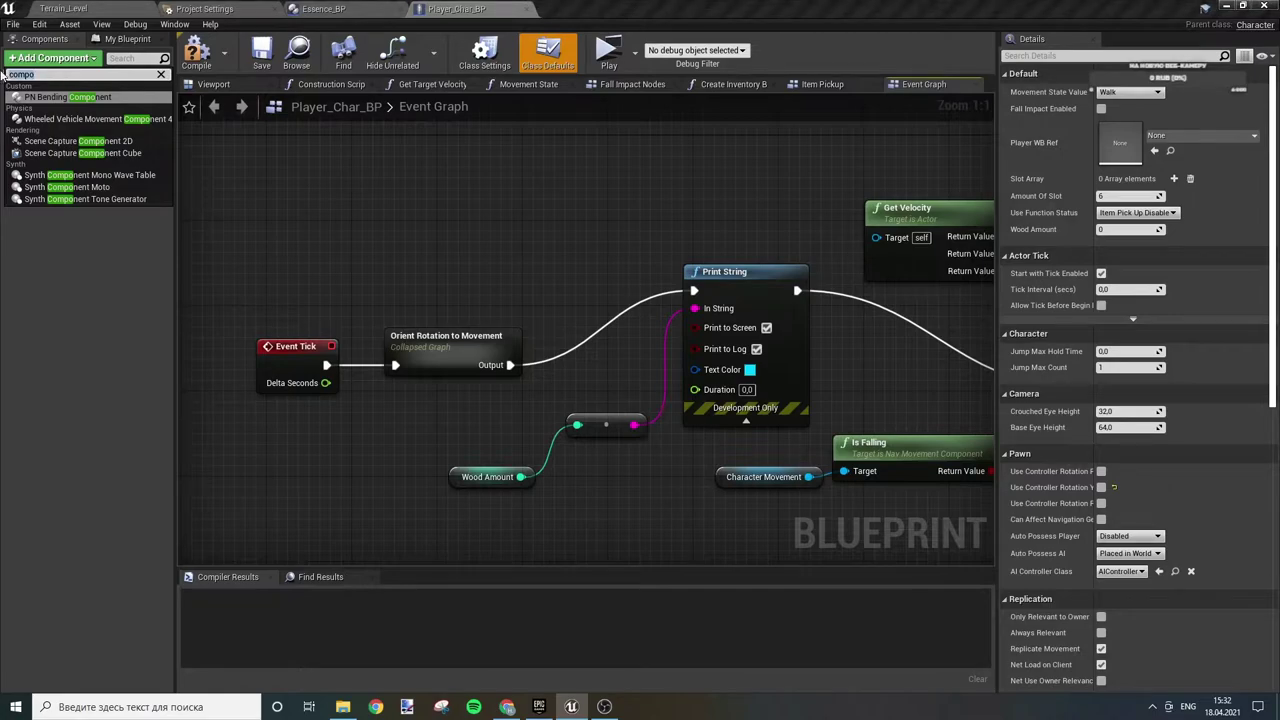
key("BackSpace")
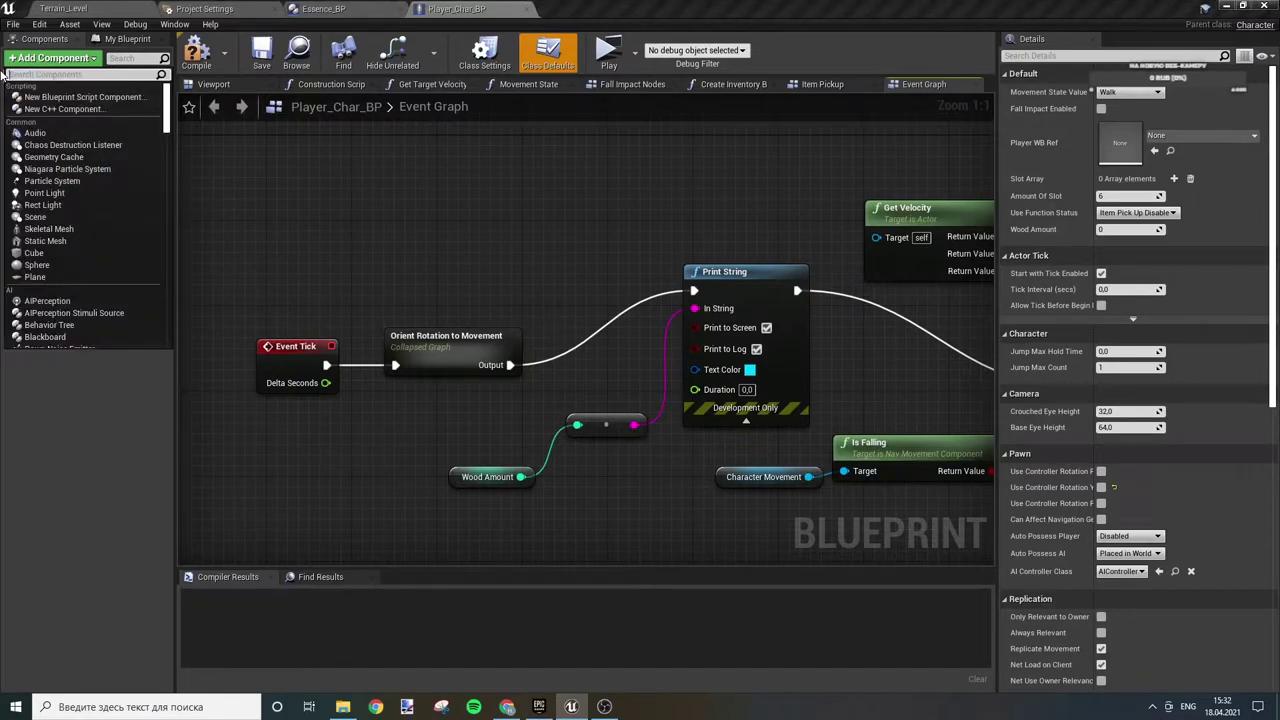
type("essence")
key("Return")
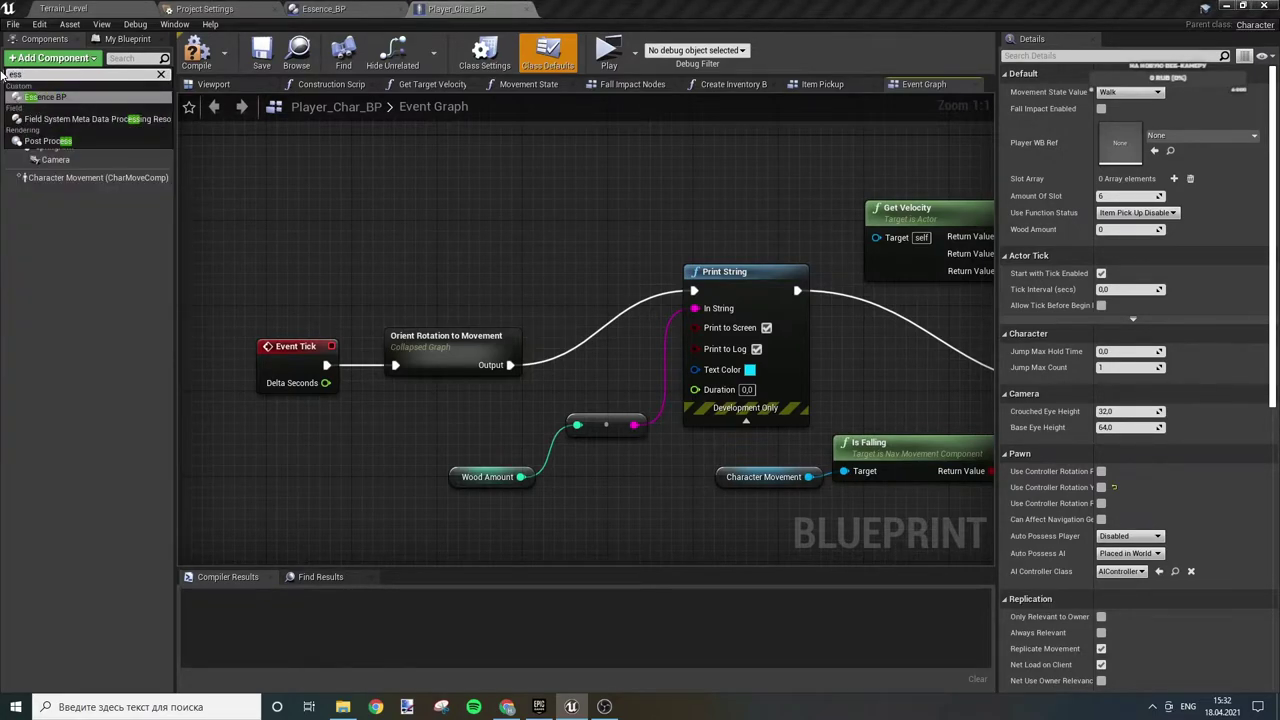
left_click(73, 211)
left_click(70, 195)
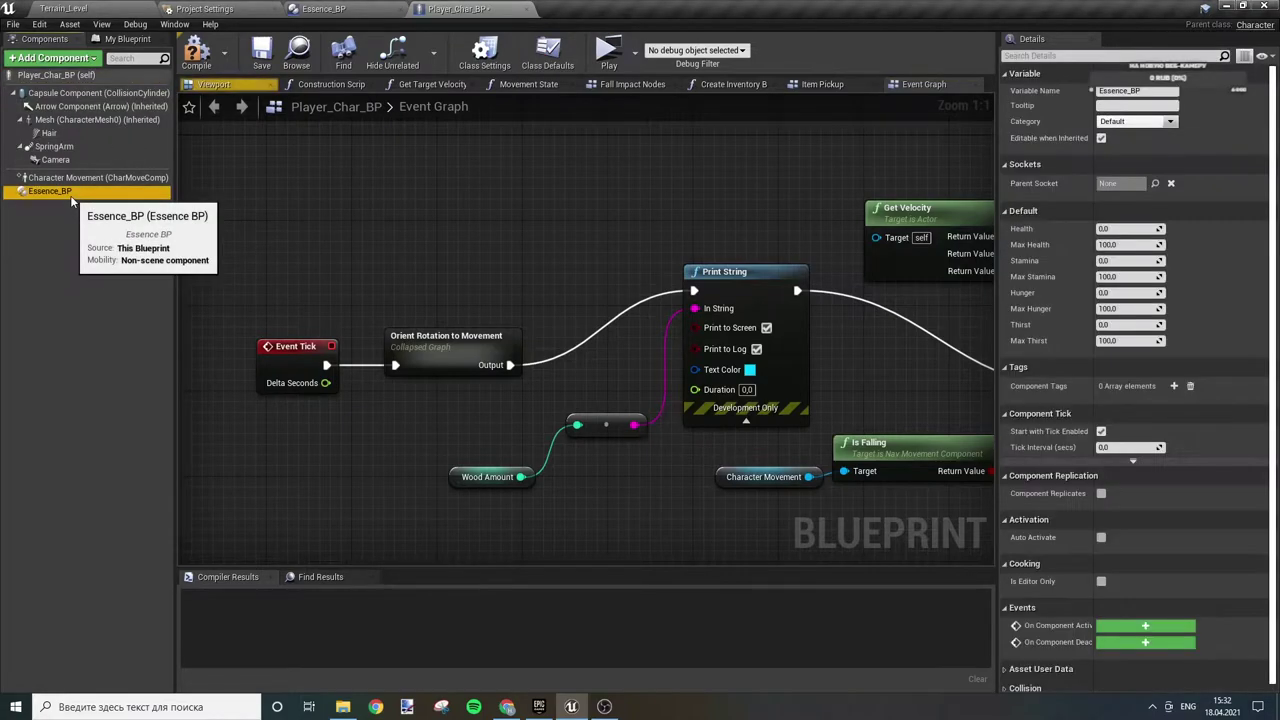
left_click(70, 195)
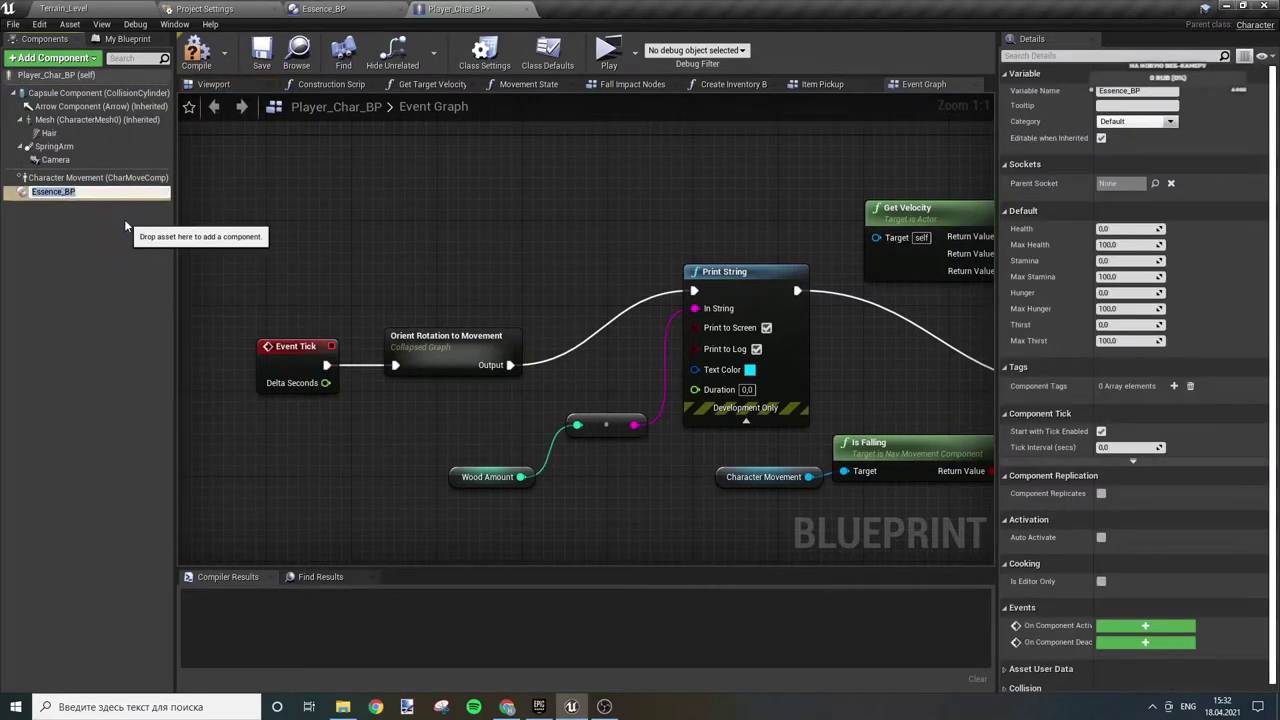
type("Player_")
type("Stats")
key("Return")
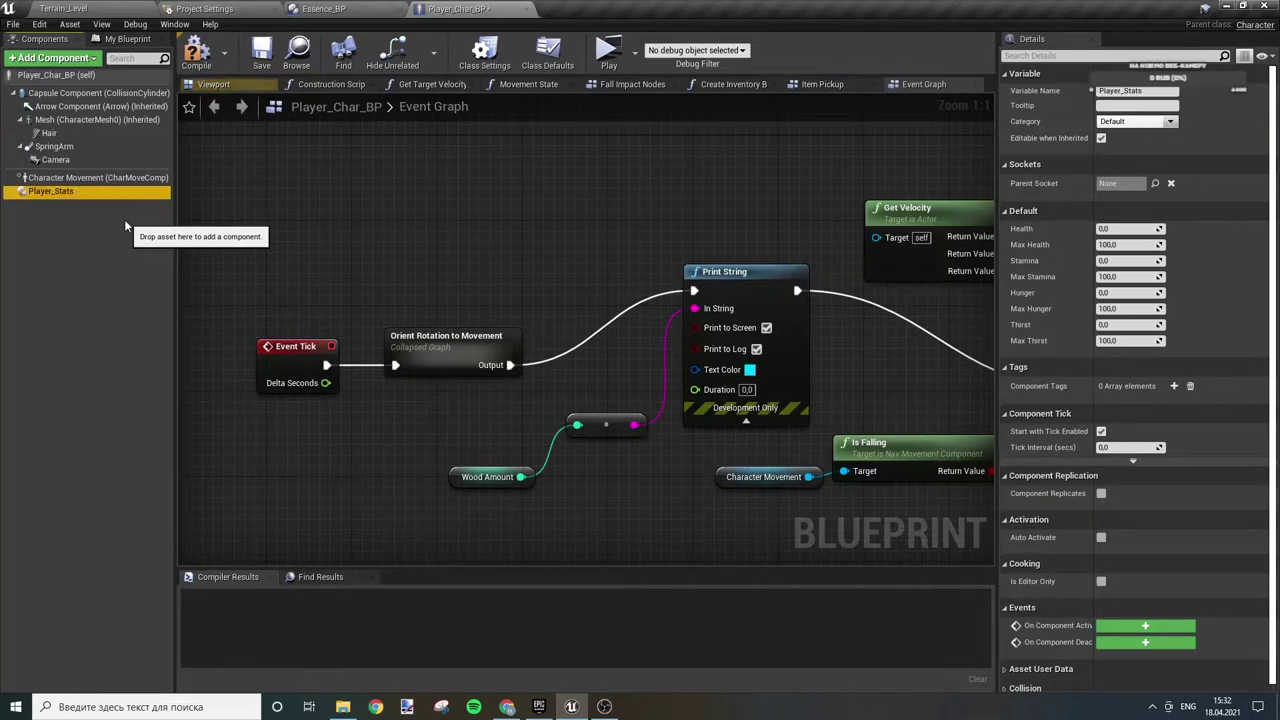
right_click_drag(470, 262, 356, 183)
scroll(356, 183, "down", 6)
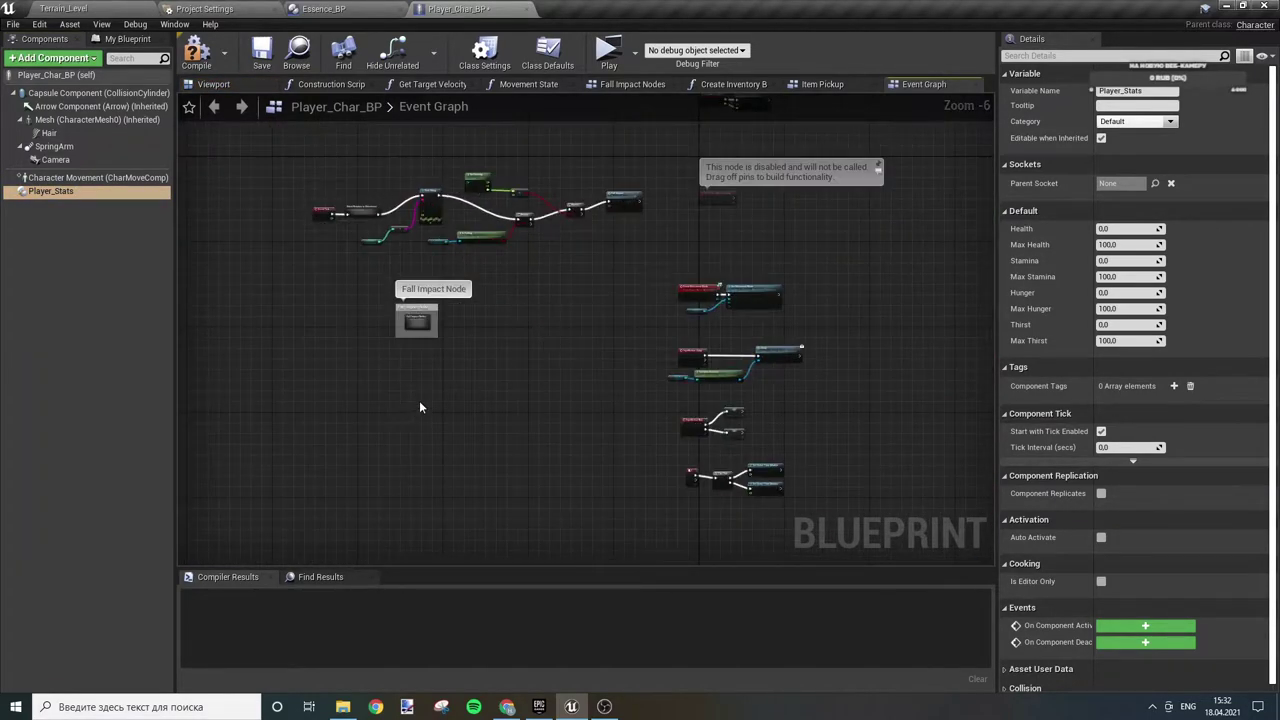
- Delete the Print String node and the node feeding its In String
scroll(420, 407, "up", 7)
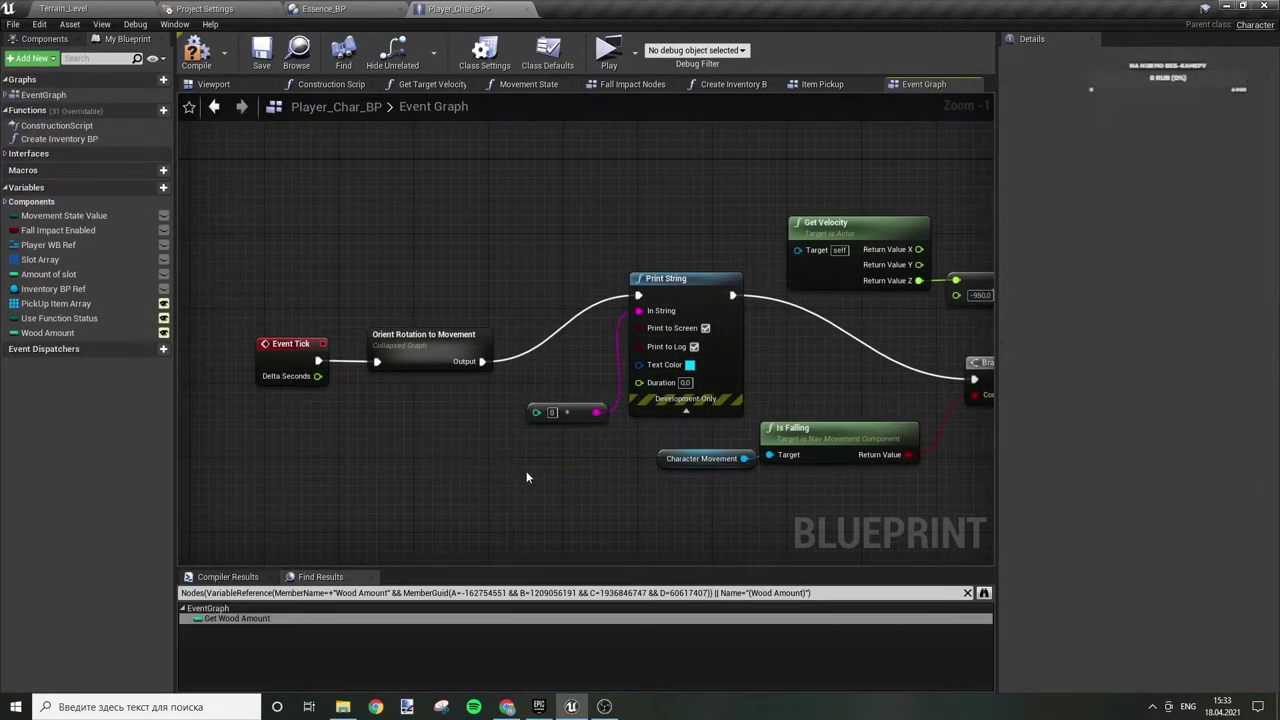
left_click(565, 413)
key("Delete")
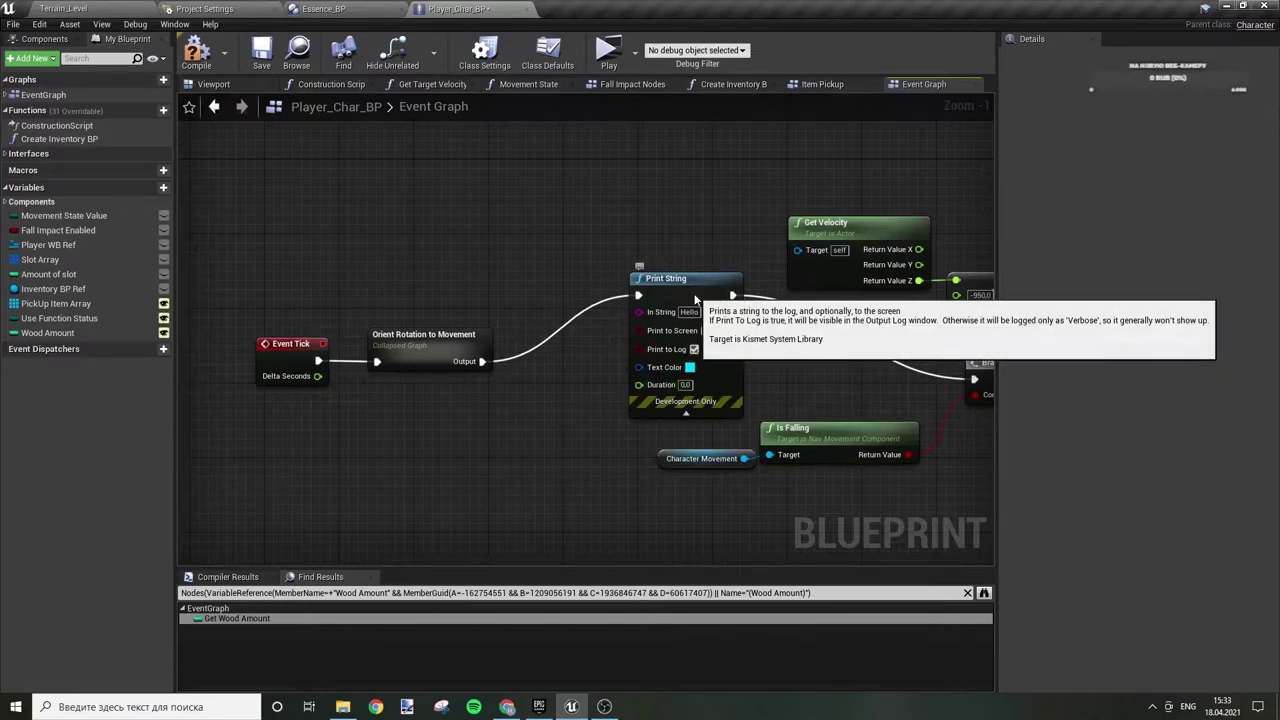
left_click(676, 373)
key("Delete")
- Wire Orient Rotation to Movement's output into the Branch, moving it and Event Tick closer
right_click_drag(651, 346, 509, 308)
left_click_drag(336, 324, 831, 341)
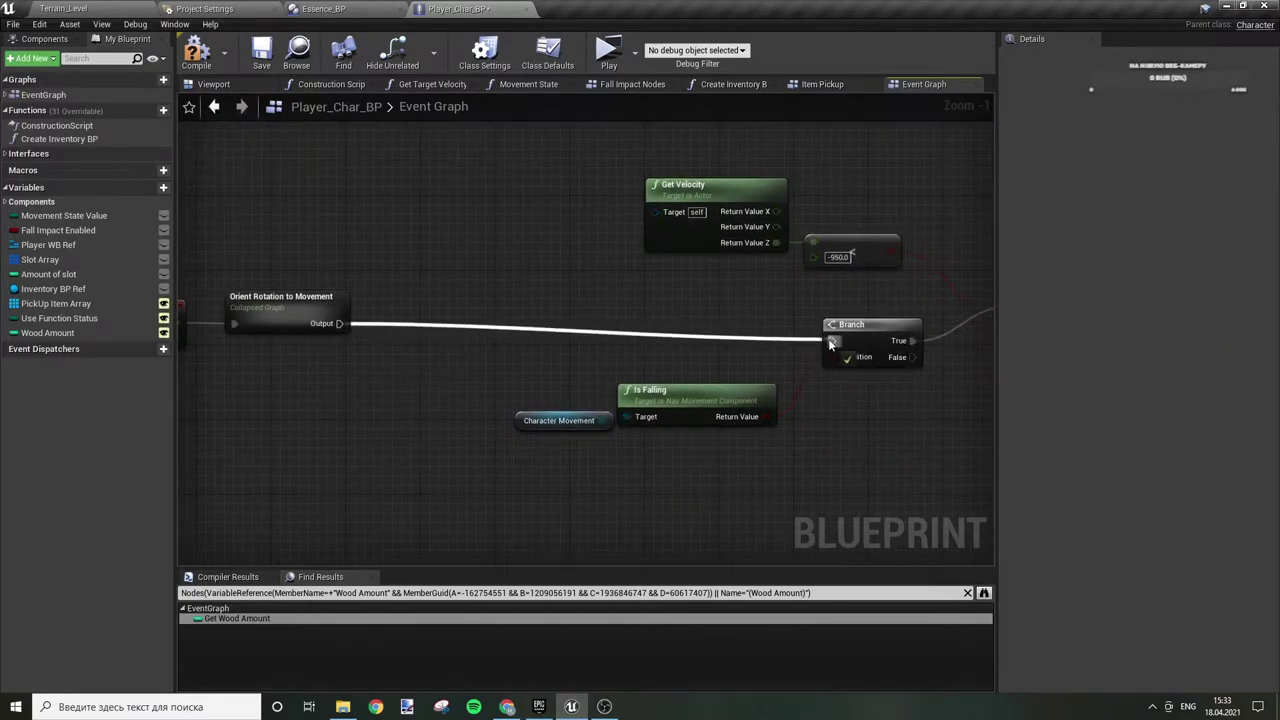
right_click_drag(248, 249, 617, 258)
left_click_drag(449, 259, 697, 384)
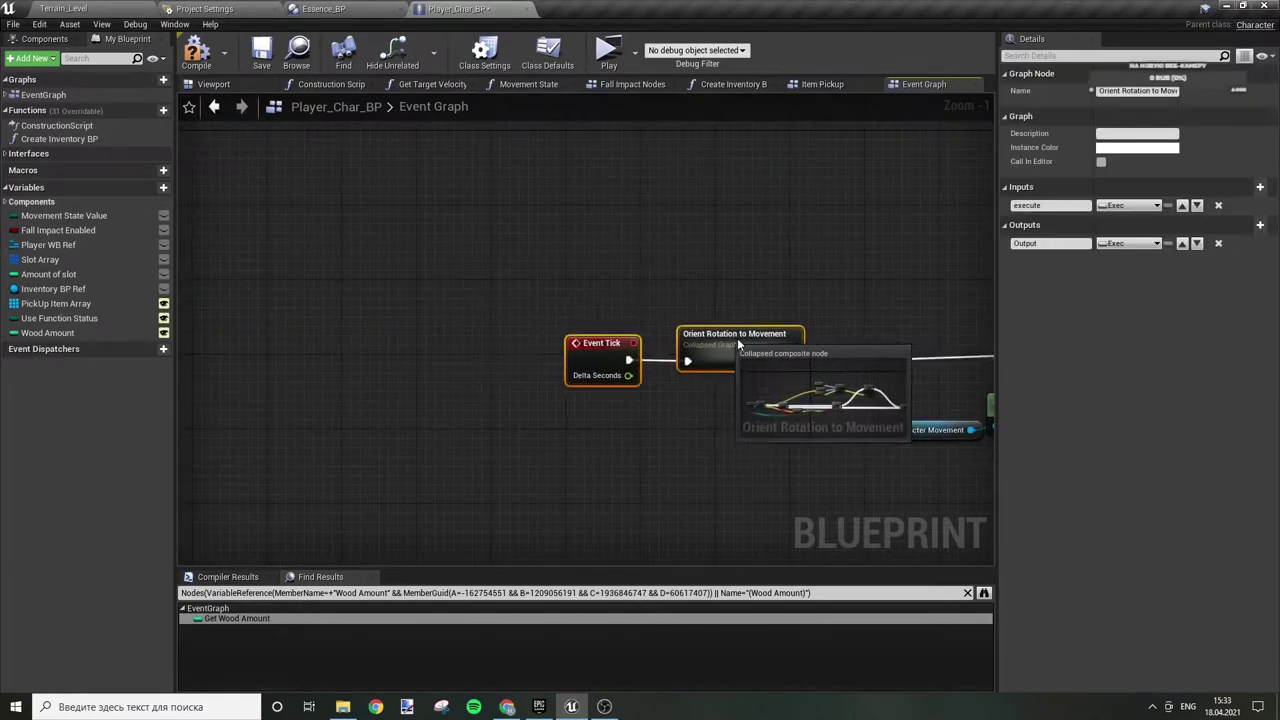
right_click_drag(737, 338, 313, 276)
left_click_drag(289, 274, 453, 390)
left_click_drag(441, 342, 702, 332)
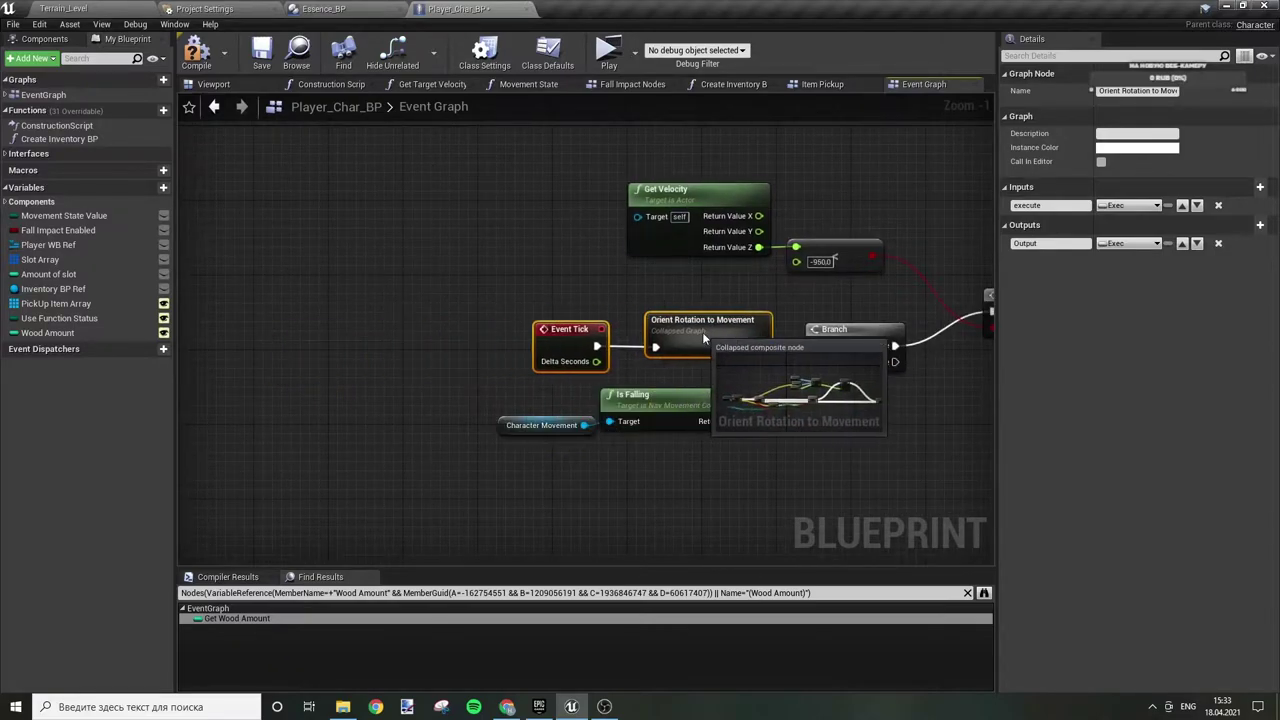
left_click(532, 296)
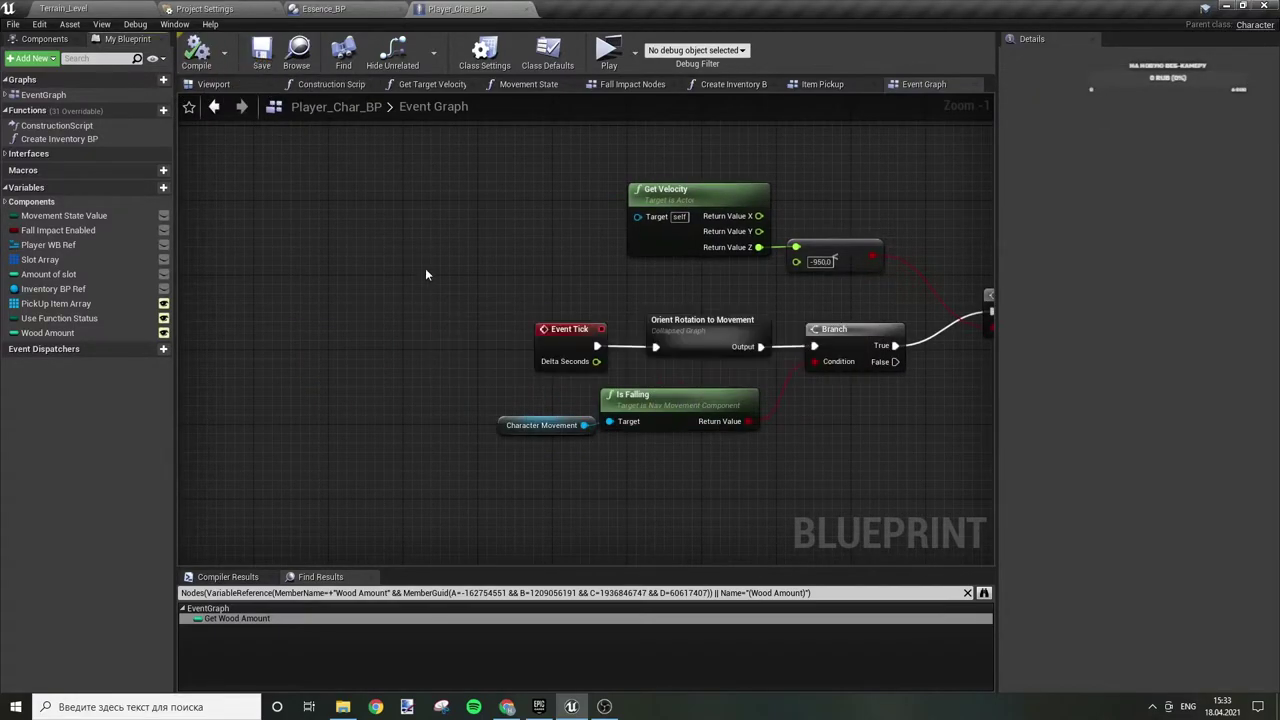
scroll(480, 348, "down", 4)
mouse_move(614, 380)
right_mouse_down()
mouse_move(437, 318)
mouse_move(388, 333)
mouse_move(577, 312)
right_mouse_up()
scroll(542, 301, "up", 5)
- Add an Event AnyDamage node to the Event Graph via the 'event any' search
right_click(567, 270)
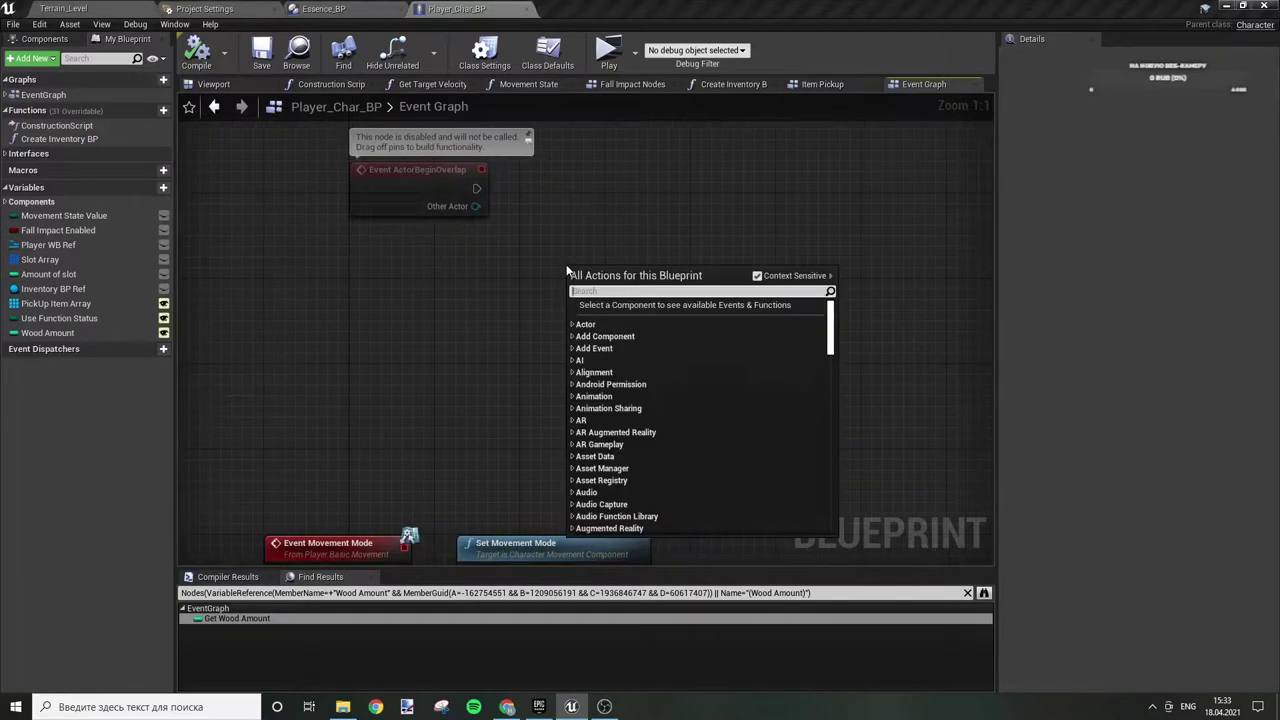
type("event")
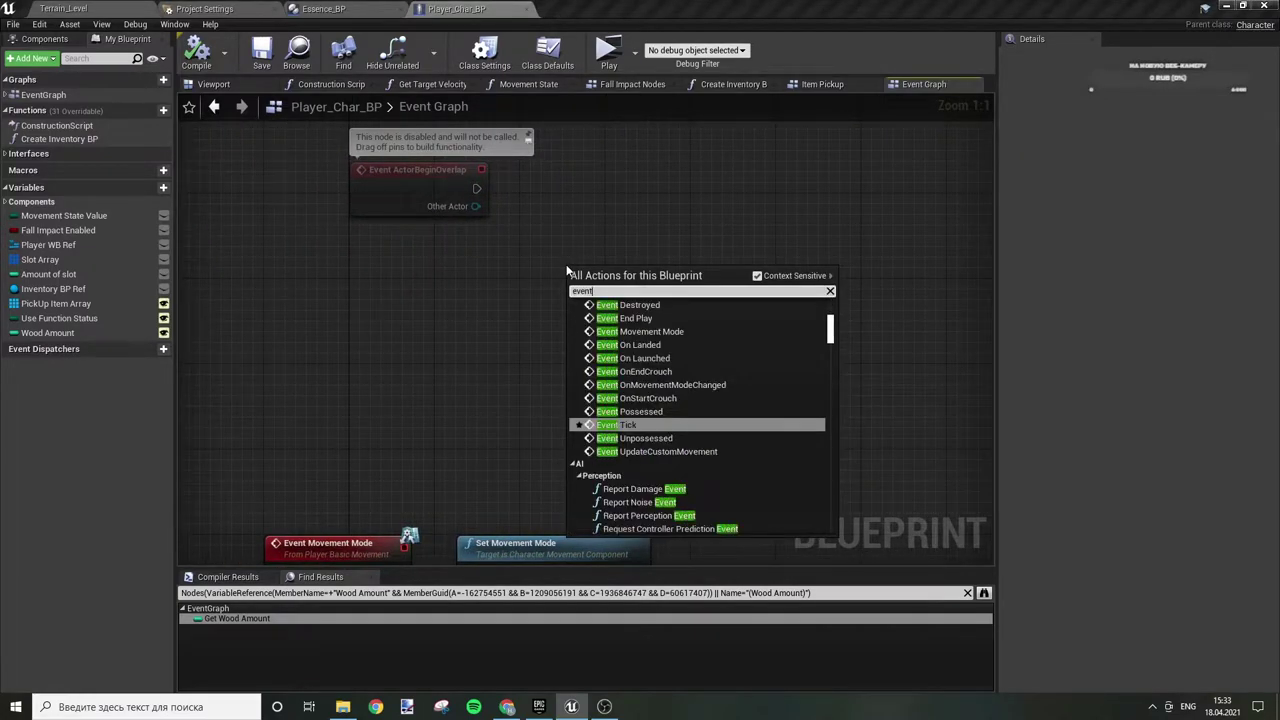
type(" any")
key("Up")
key("Up")
key("Up")
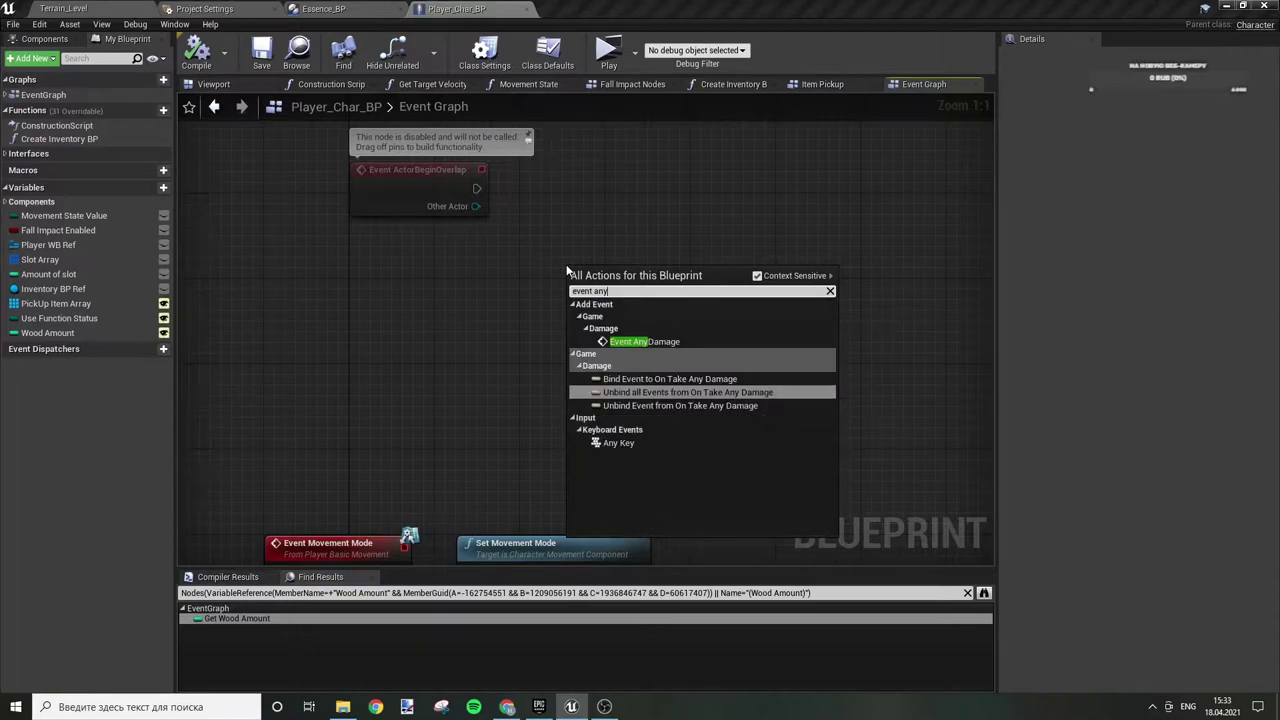
key("Up")
key("Up")
key("Return")
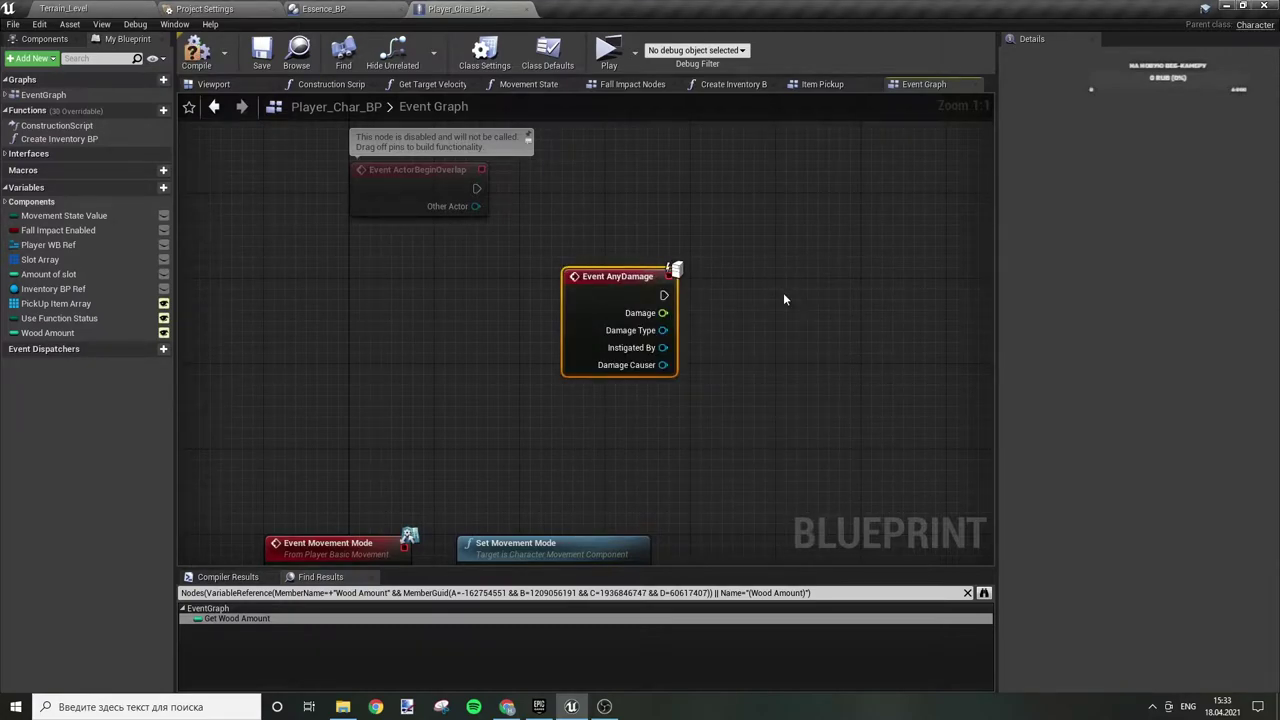
right_click_drag(783, 298, 623, 305)
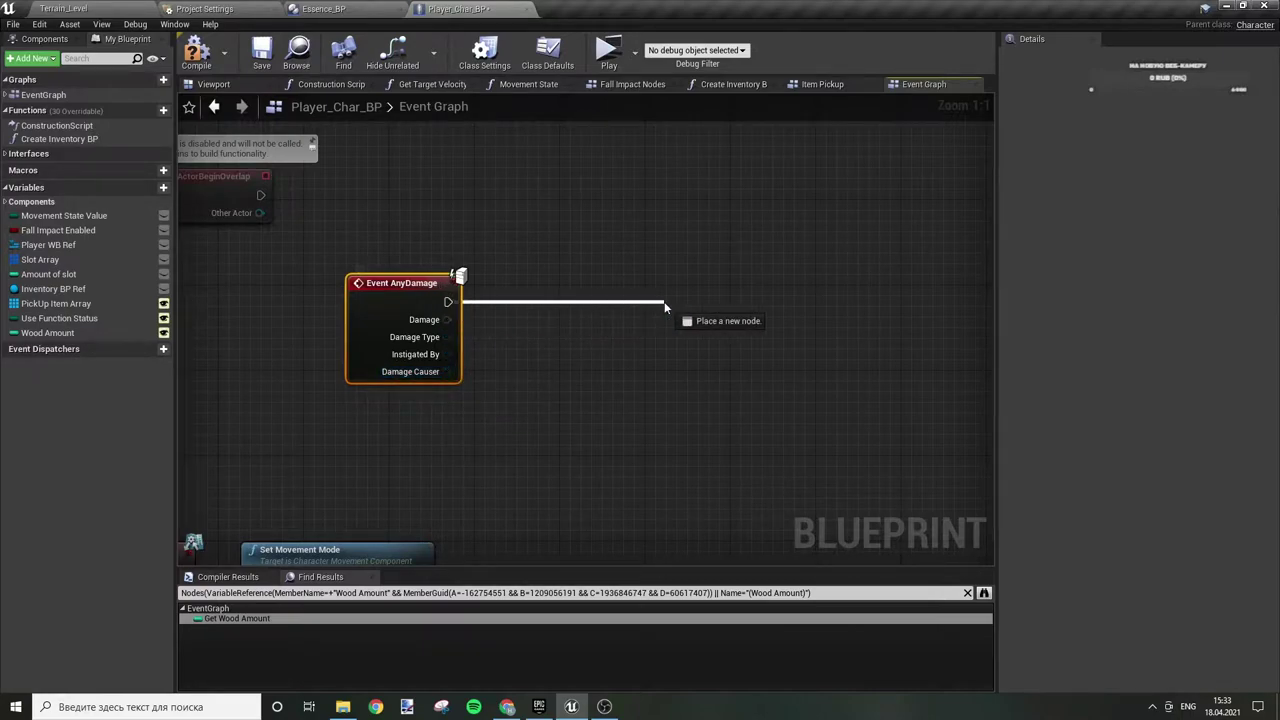
left_click_drag(447, 302, 664, 301)
left_click(626, 263)
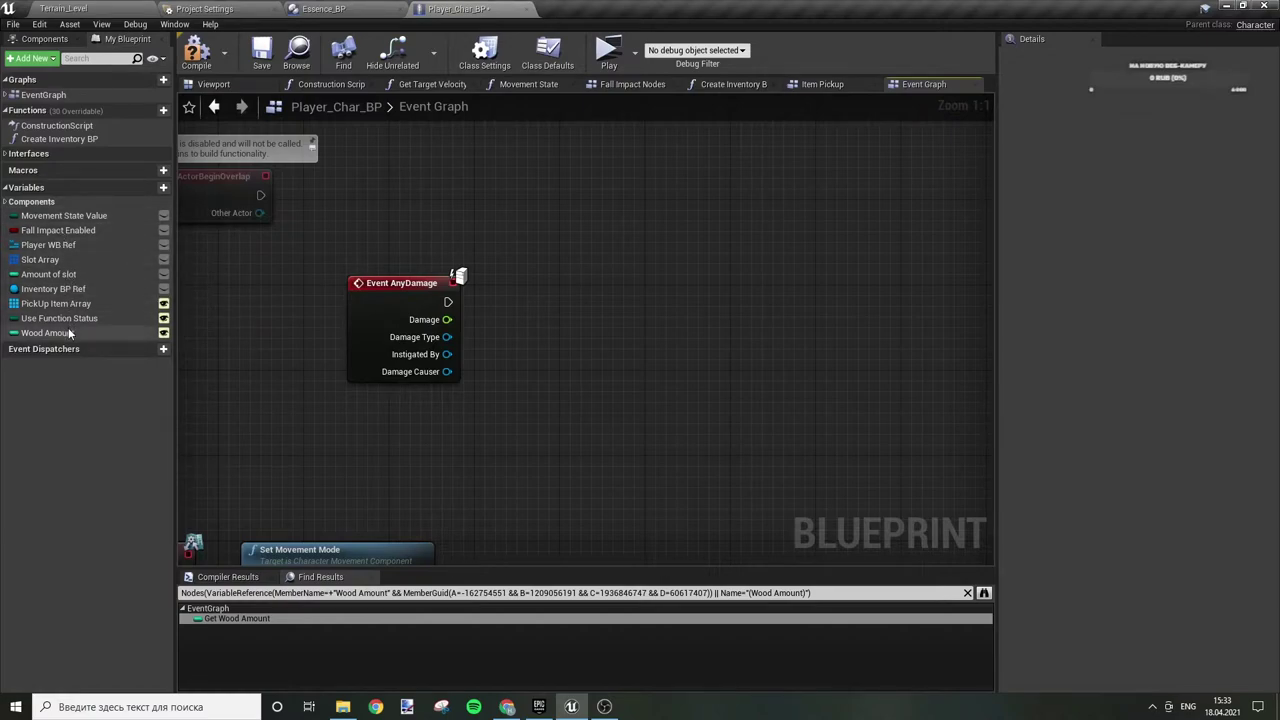
left_click(44, 39)
- Add a Player Stats reference and a Value Loss call that runs from Event AnyDamage
mouse_move(73, 191)
left_mouse_down()
mouse_move(420, 253)
mouse_move(590, 314)
left_mouse_up()
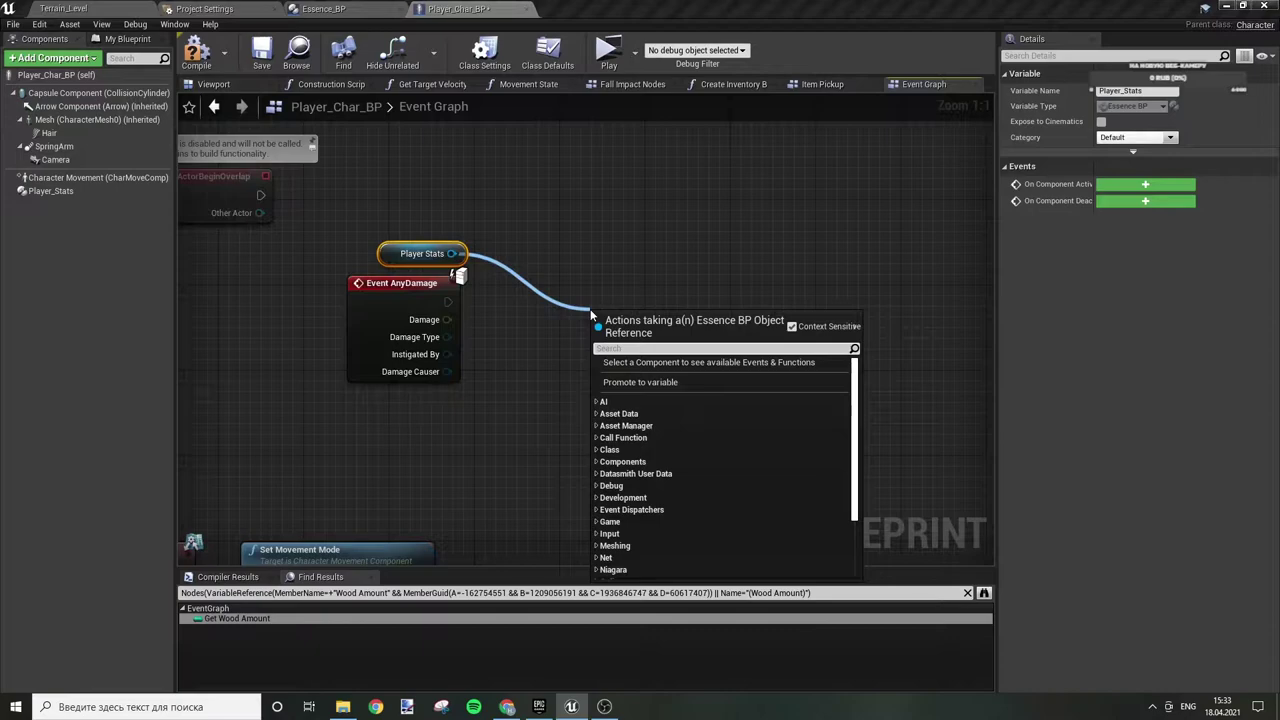
type("los")
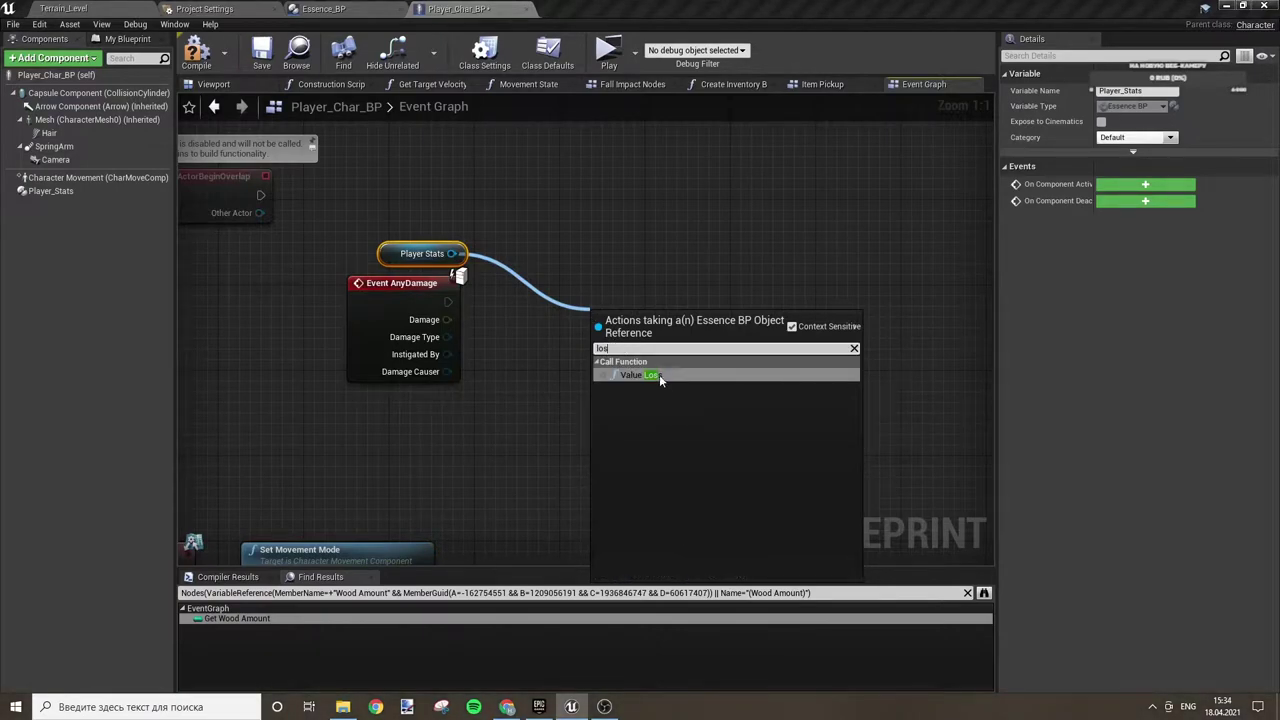
left_click(659, 374)
left_click_drag(603, 344, 449, 305)
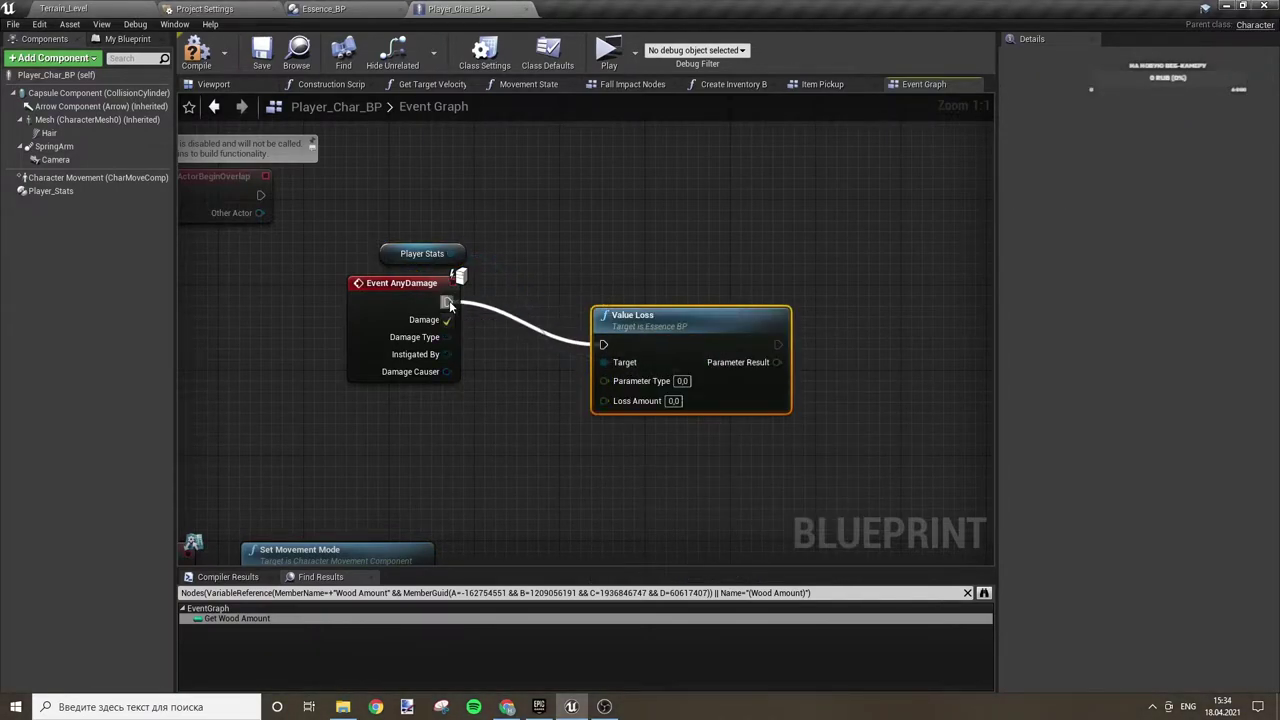
left_click_drag(713, 294, 762, 268)
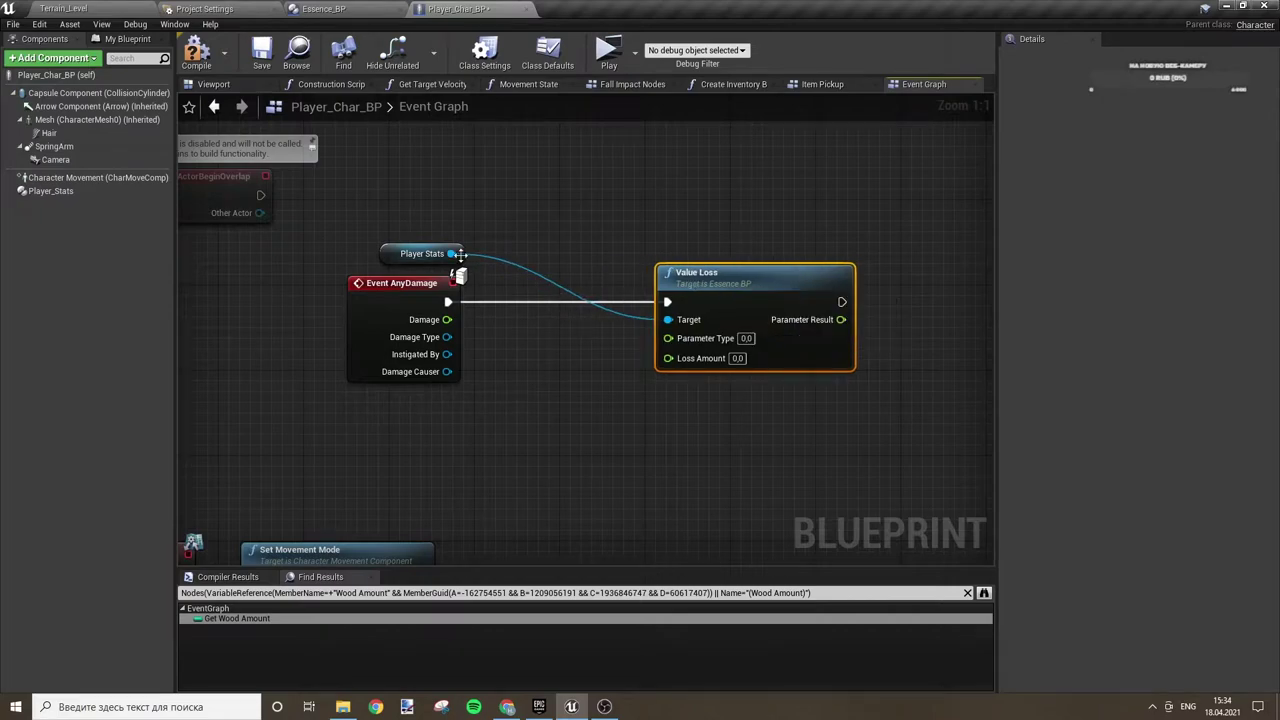
- Feed Player Stats' Health into Parameter Type and Damage into Loss Amount
left_click_drag(452, 254, 523, 252)
type("heal")
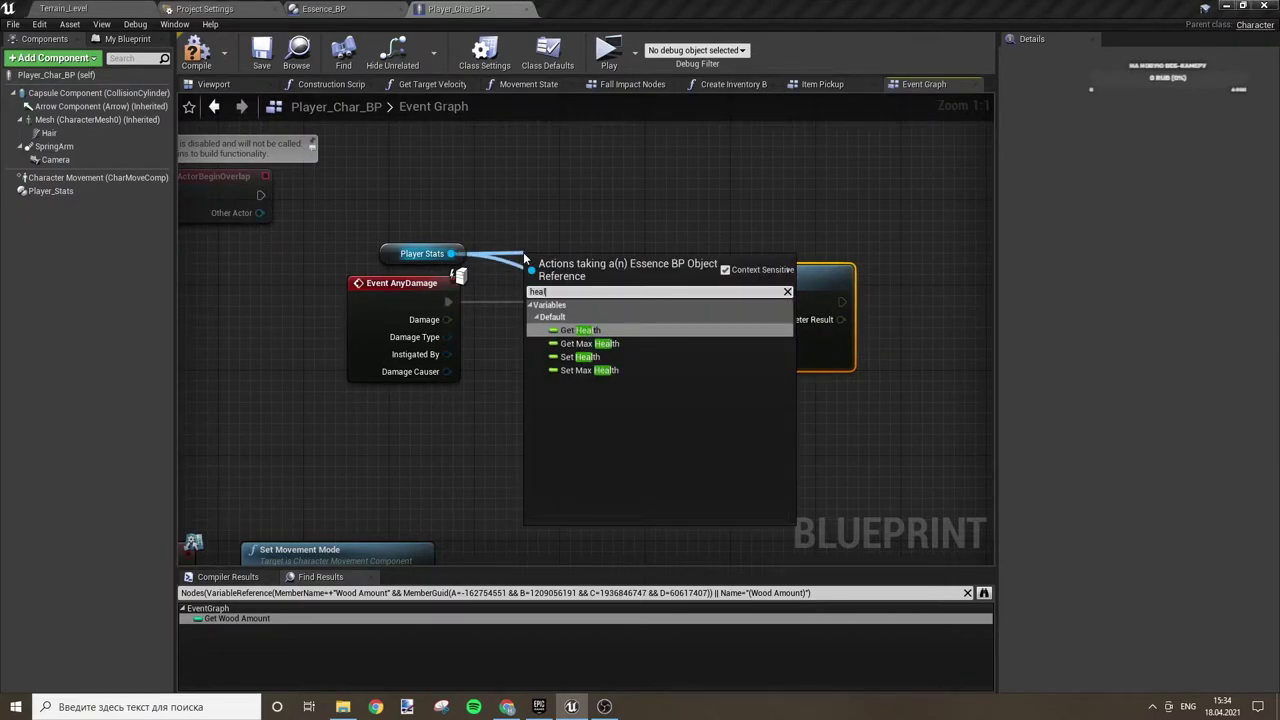
type("th")
key("Return")
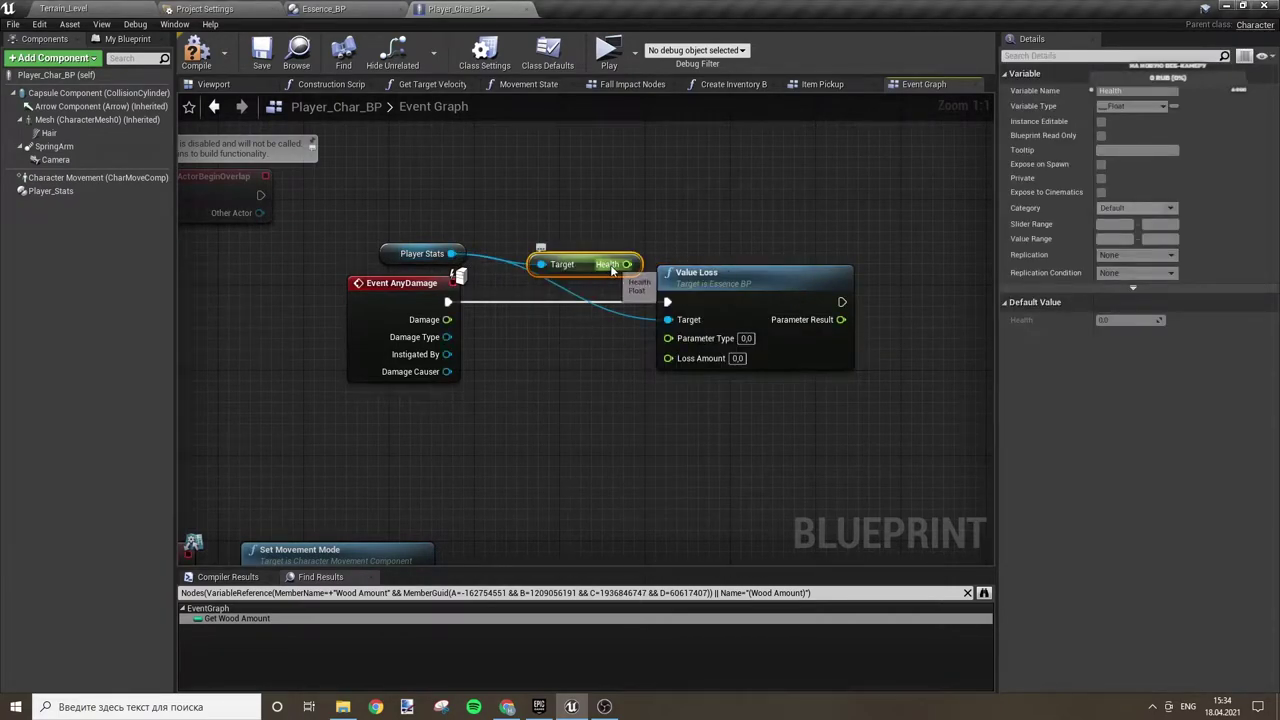
left_click_drag(612, 264, 668, 338)
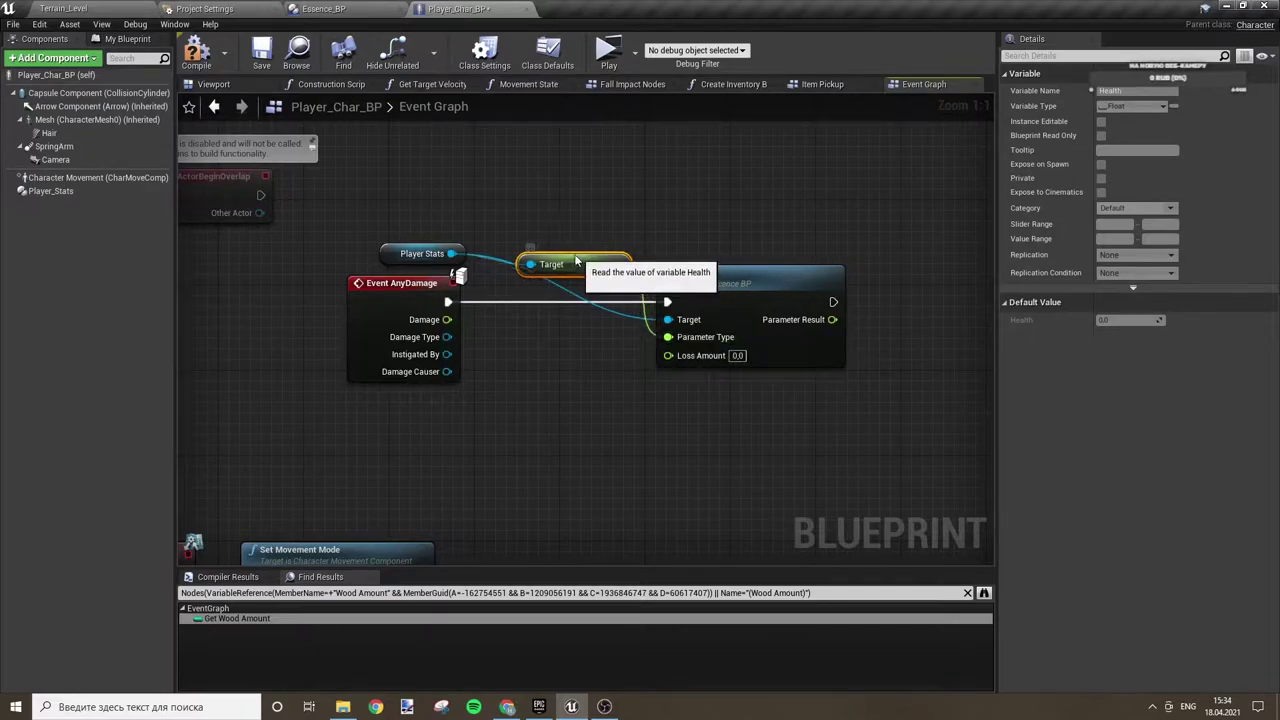
left_click(606, 371)
left_click_drag(447, 319, 668, 355)
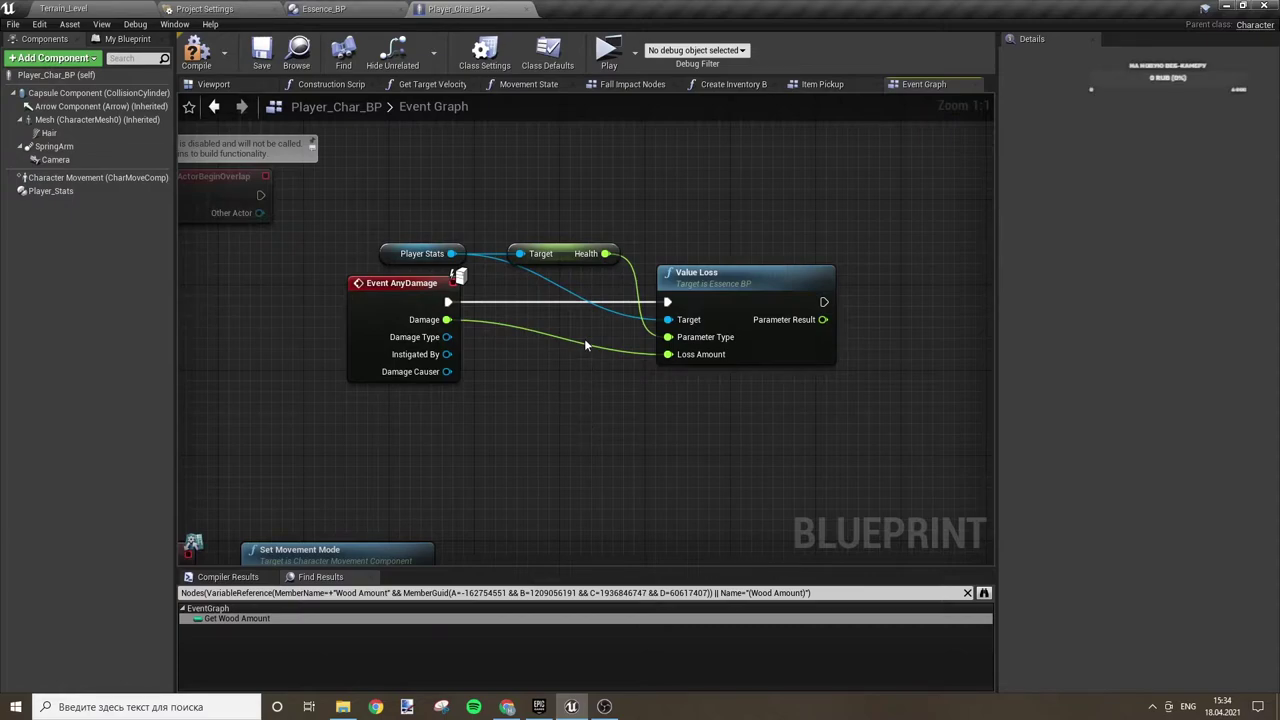
- Rearrange Player Stats, the Health getter and the Damage wire's bend point
left_click_drag(411, 246, 386, 395)
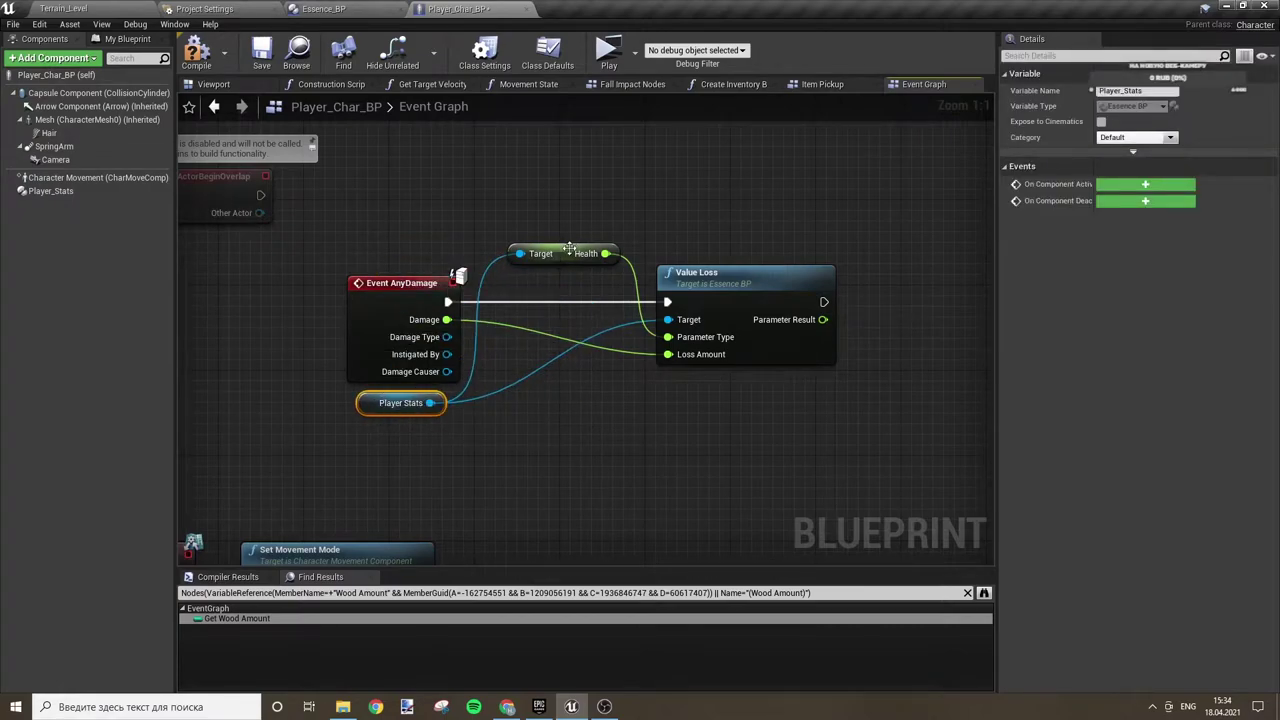
mouse_move(570, 257)
left_mouse_down()
mouse_move(537, 396)
mouse_move(569, 322)
left_mouse_up()
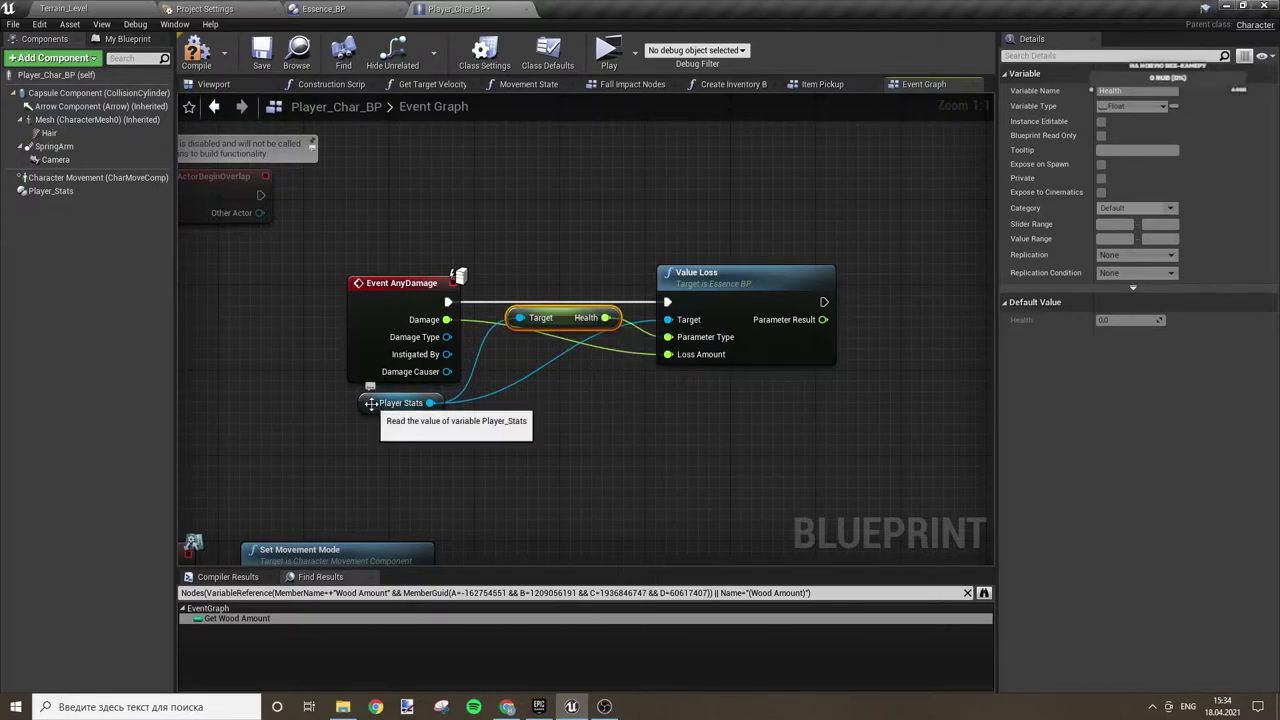
mouse_move(397, 404)
left_mouse_down()
mouse_move(390, 291)
mouse_move(364, 254)
left_mouse_up()
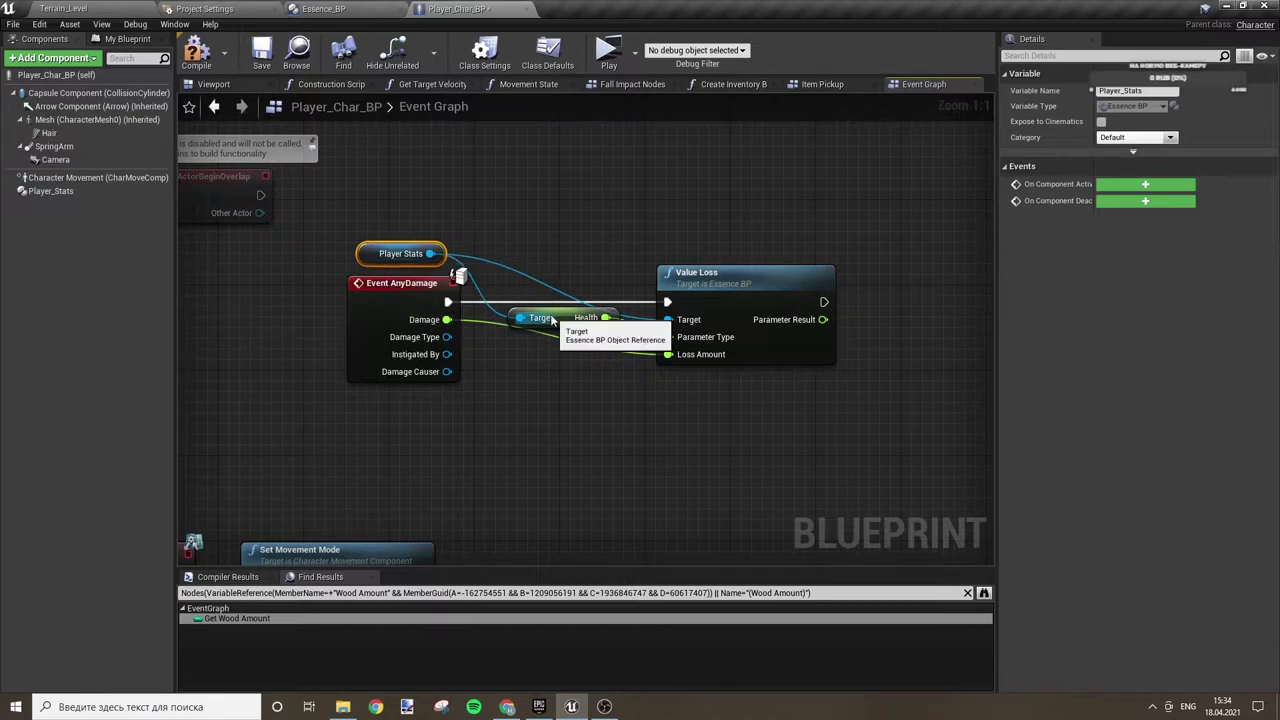
left_click_drag(561, 318, 539, 328)
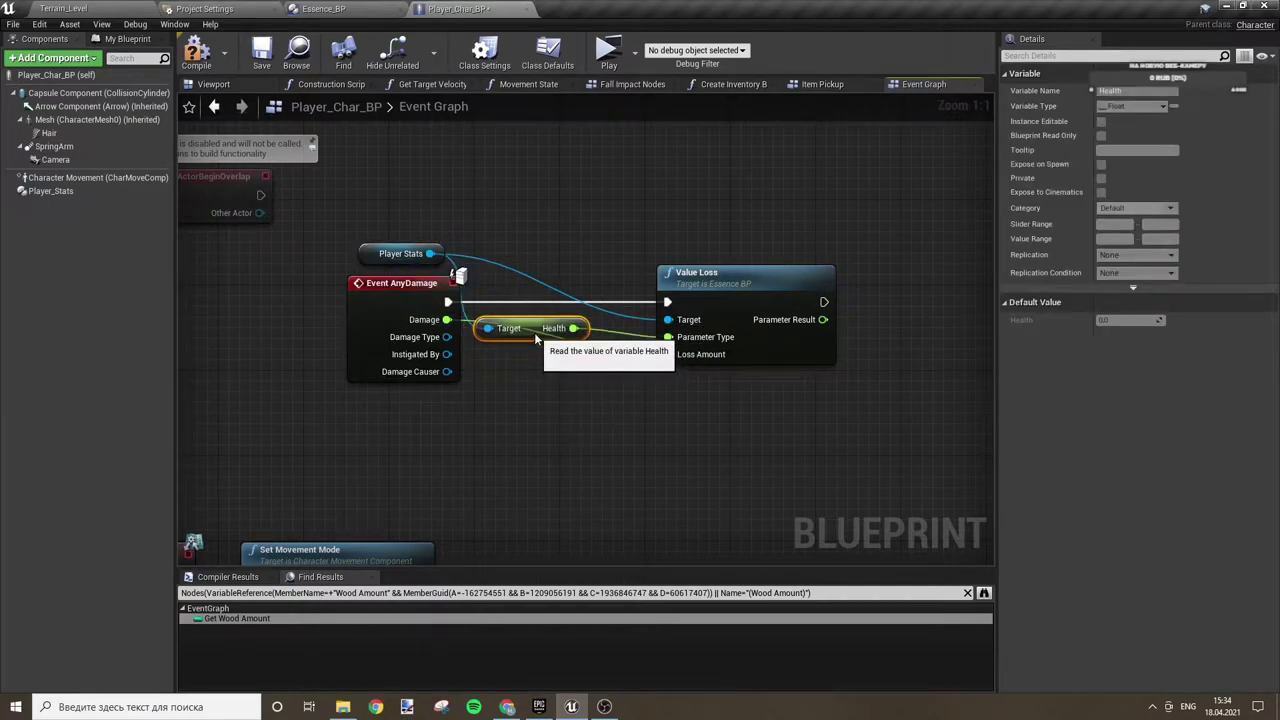
double_click(614, 350)
left_click_drag(614, 350, 486, 356)
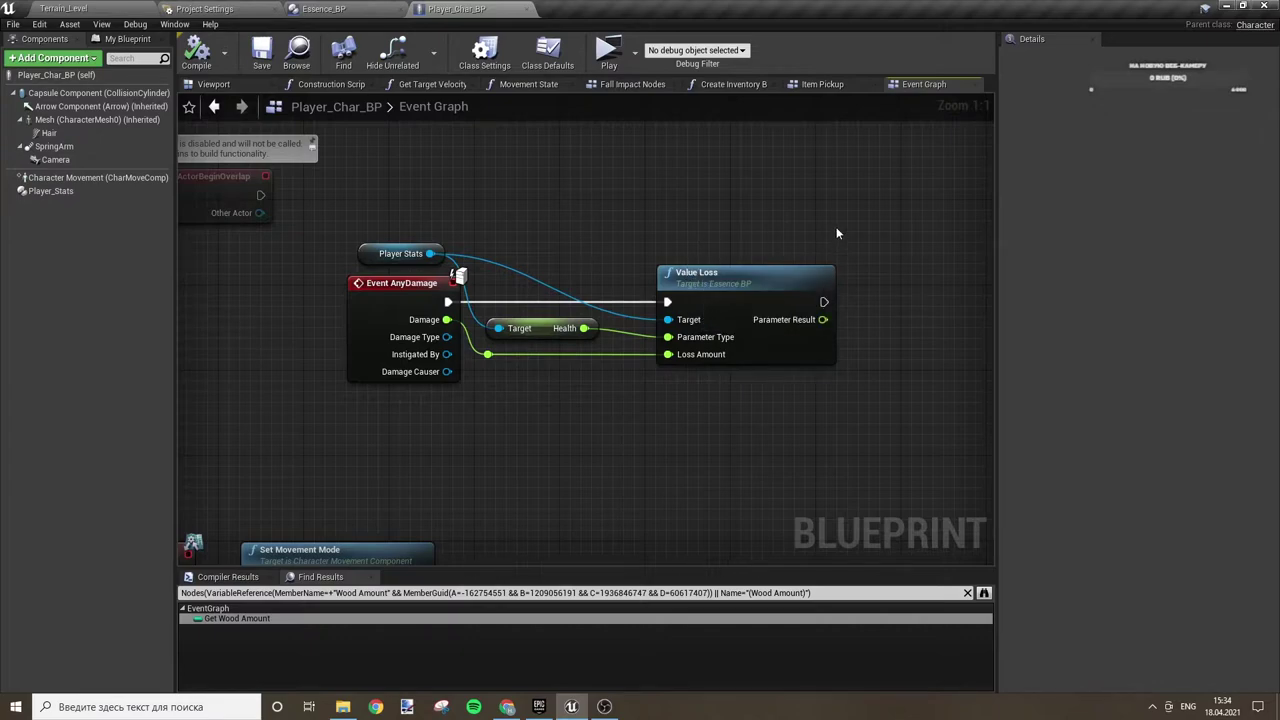
right_click_drag(838, 233, 618, 268)
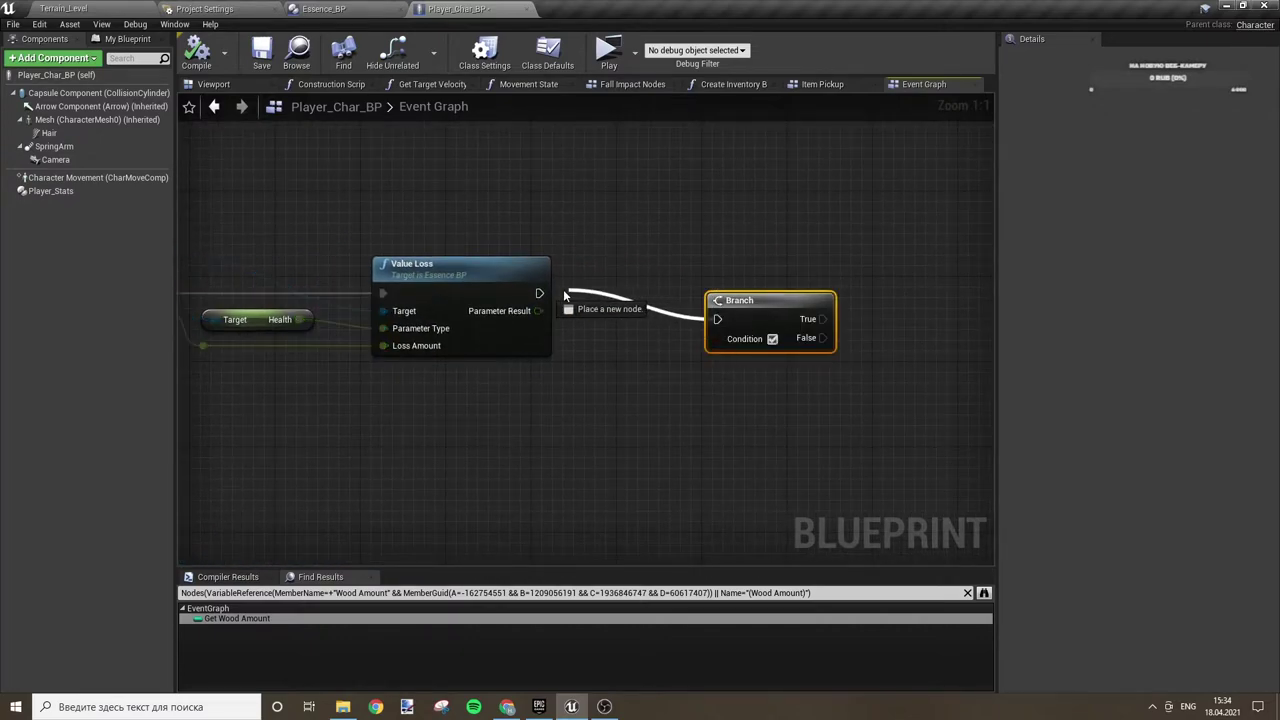
- Connect Value Loss's exec output to the Branch and align them
left_click_drag(719, 319, 539, 293)
left_click_drag(760, 300, 758, 276)
left_click(600, 340)
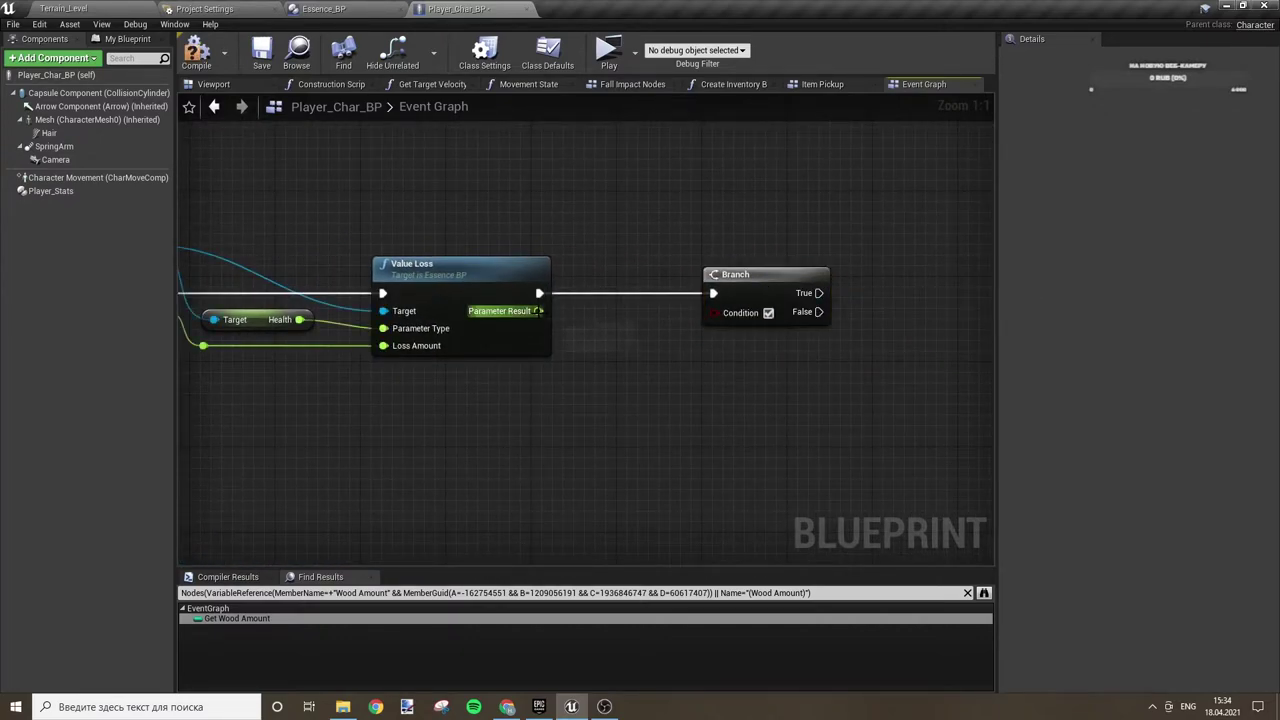
- Make the Branch Condition check Parameter Result == 0.0, replacing a mistaken less-than node
left_click_drag(537, 311, 594, 356)
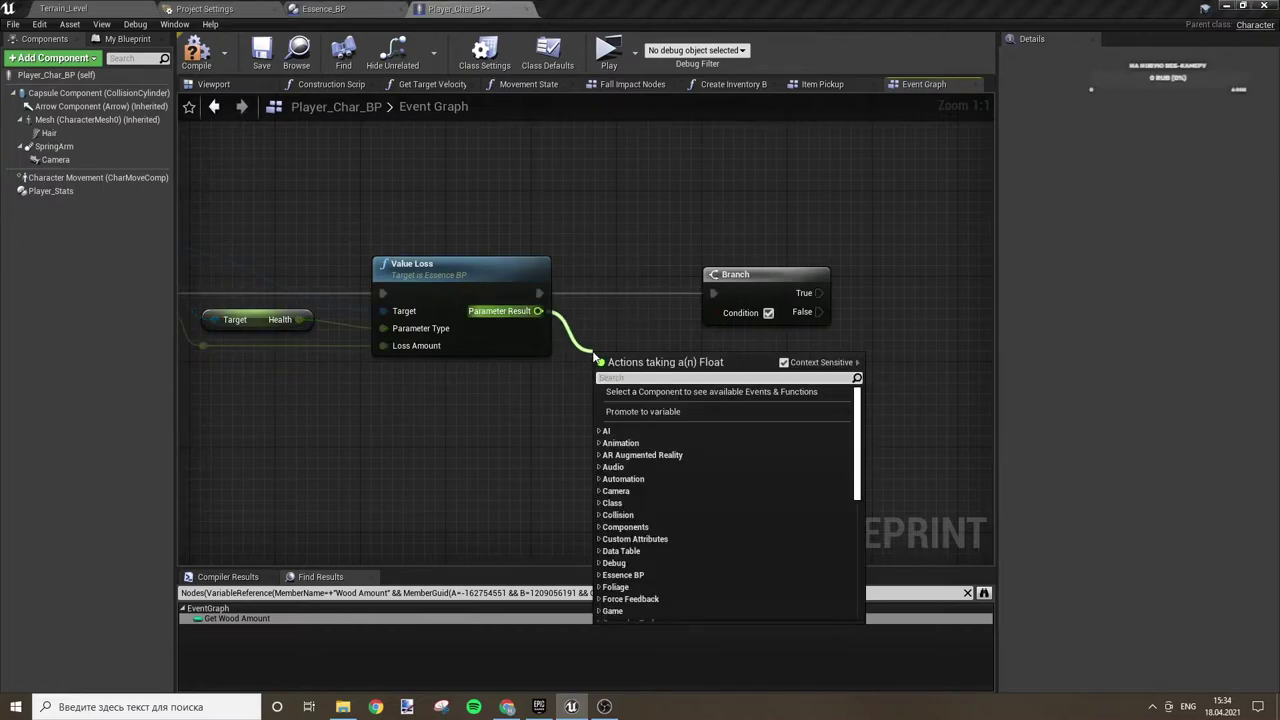
type("<")
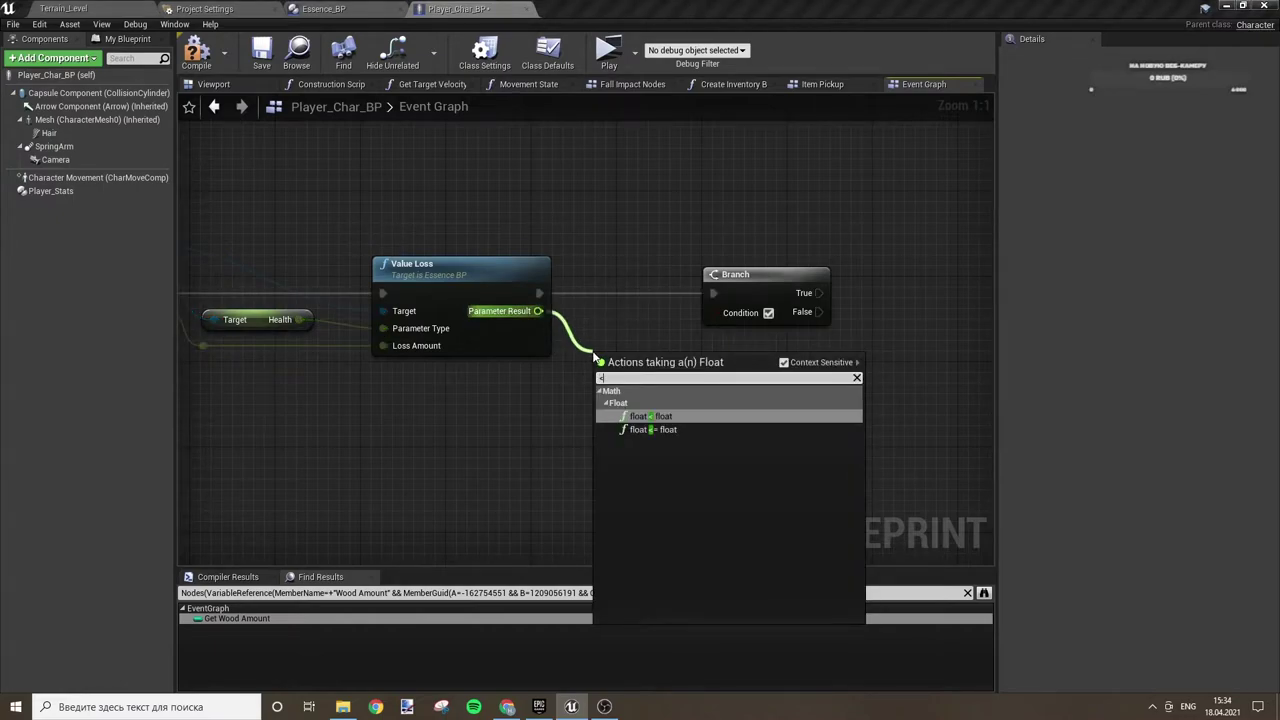
key("Return")
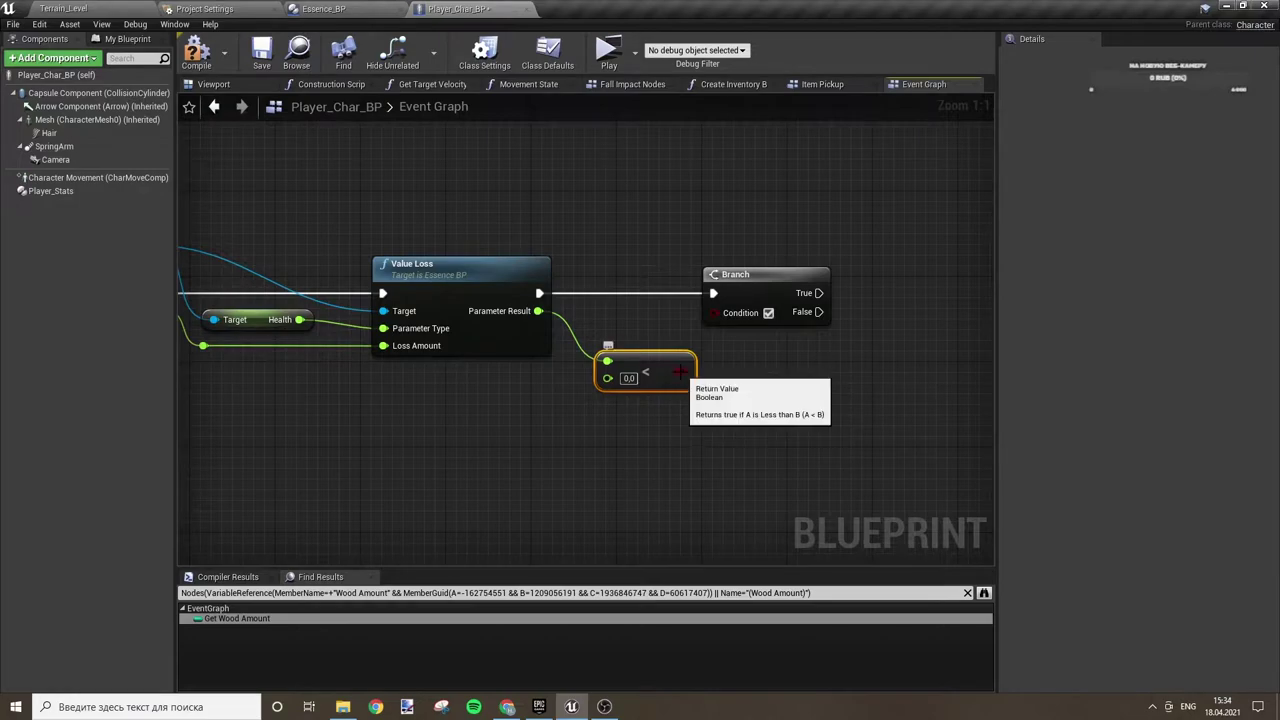
key("Delete")
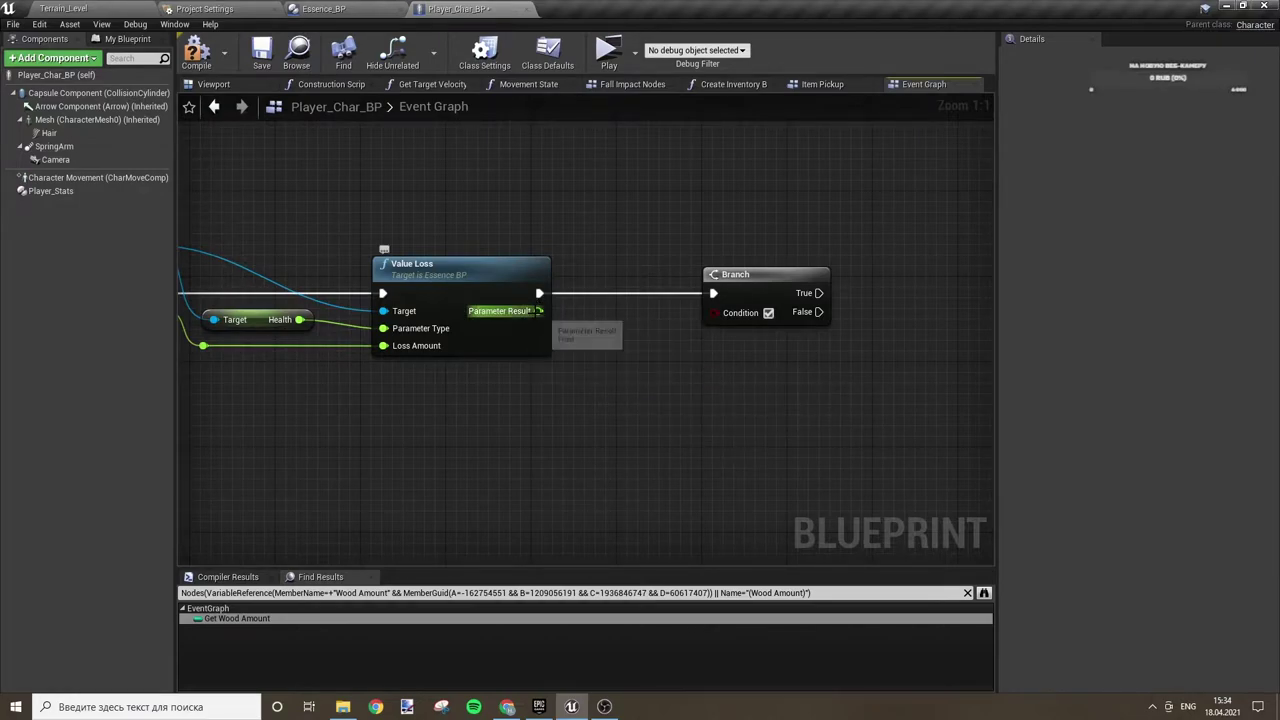
left_click_drag(538, 311, 603, 358)
type("==")
key("Return")
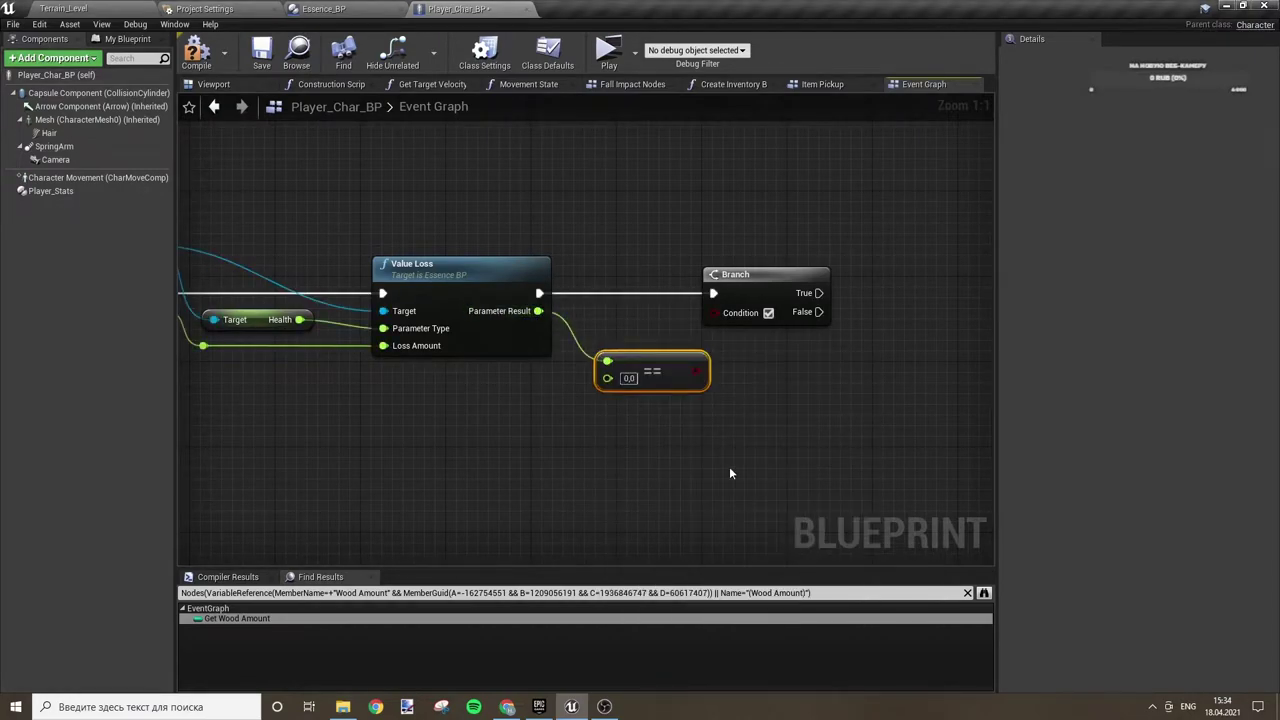
left_click_drag(695, 371, 713, 312)
left_click_drag(681, 372, 649, 330)
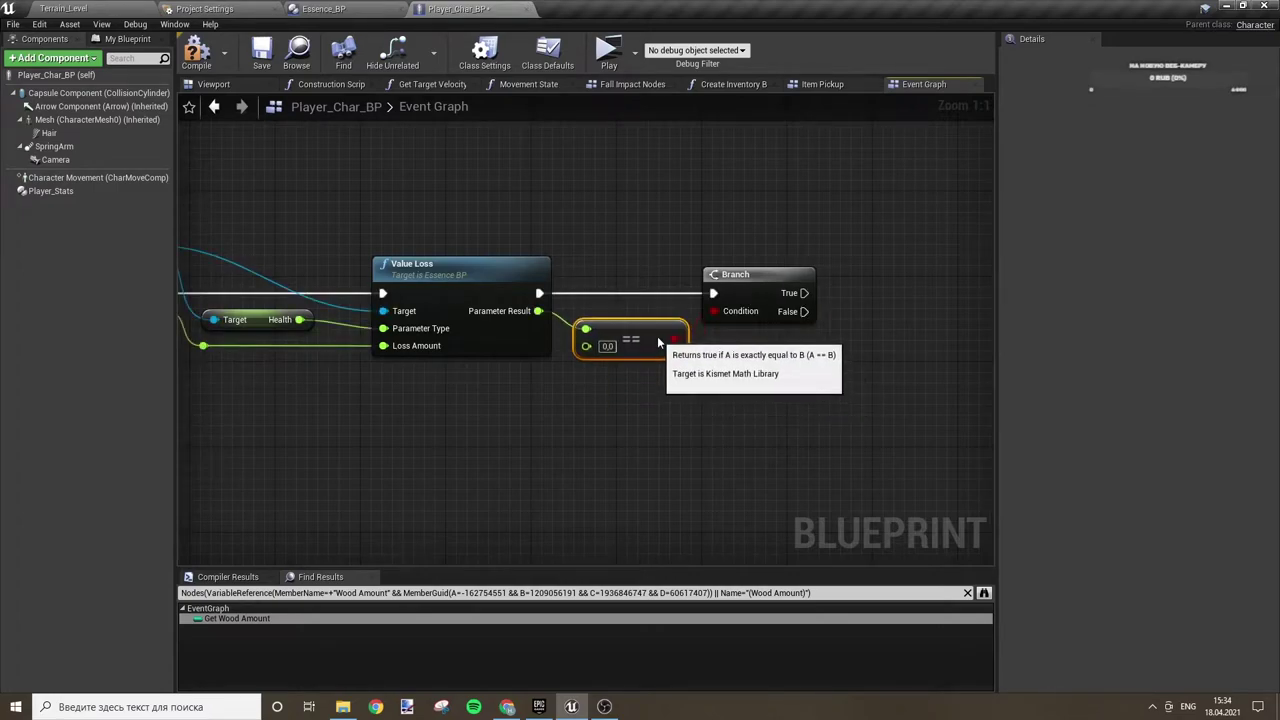
left_click(646, 270)
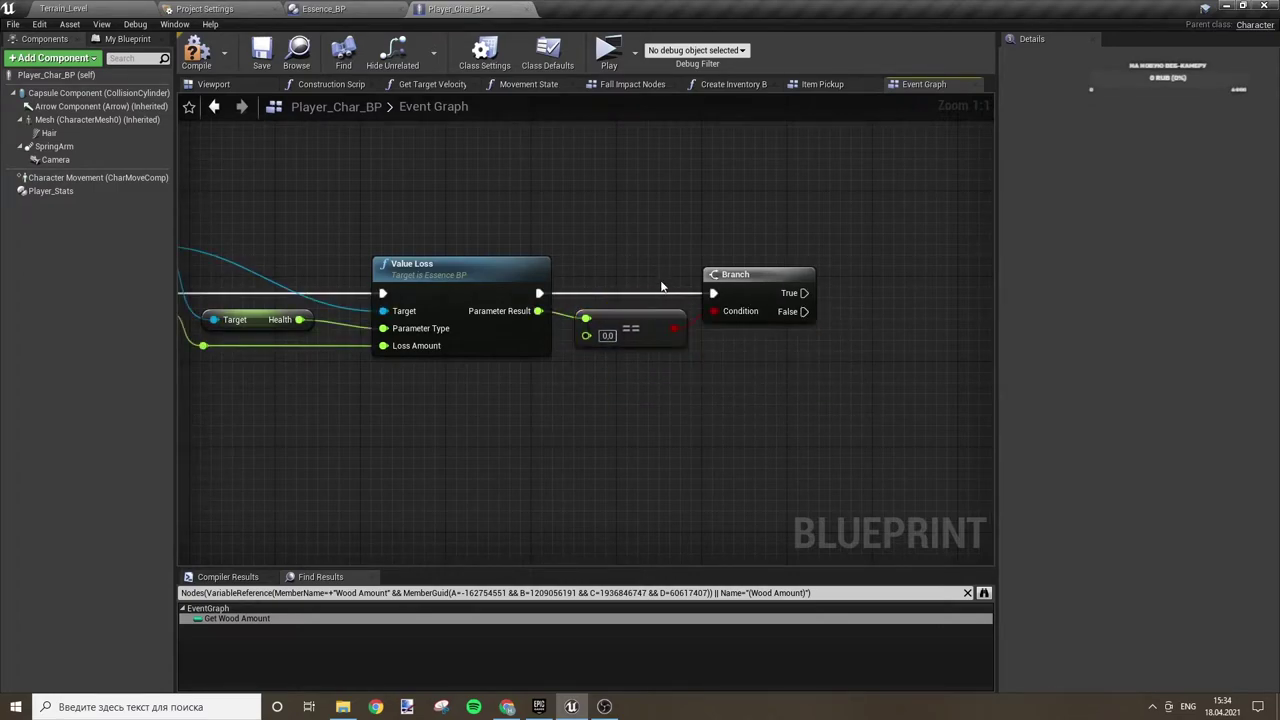
- Add a DestroyActor call on the Branch's True output
right_click_drag(702, 222, 423, 300)
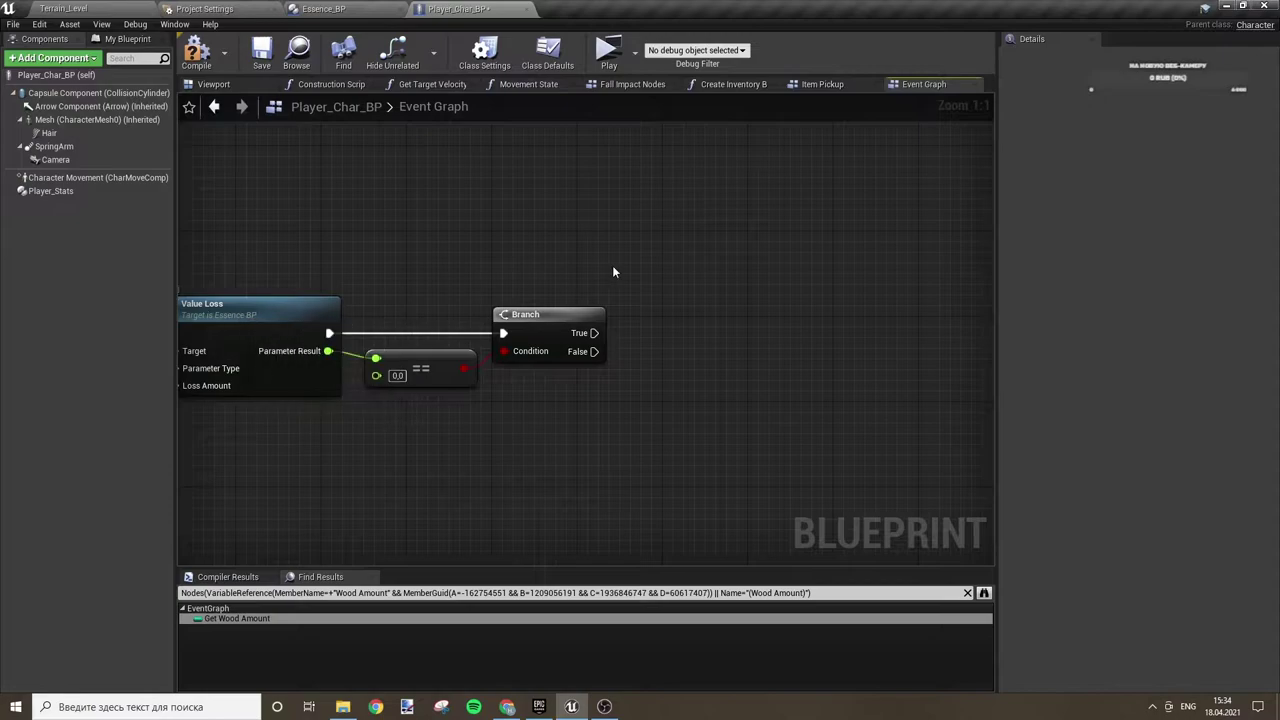
right_click_drag(612, 265, 561, 250)
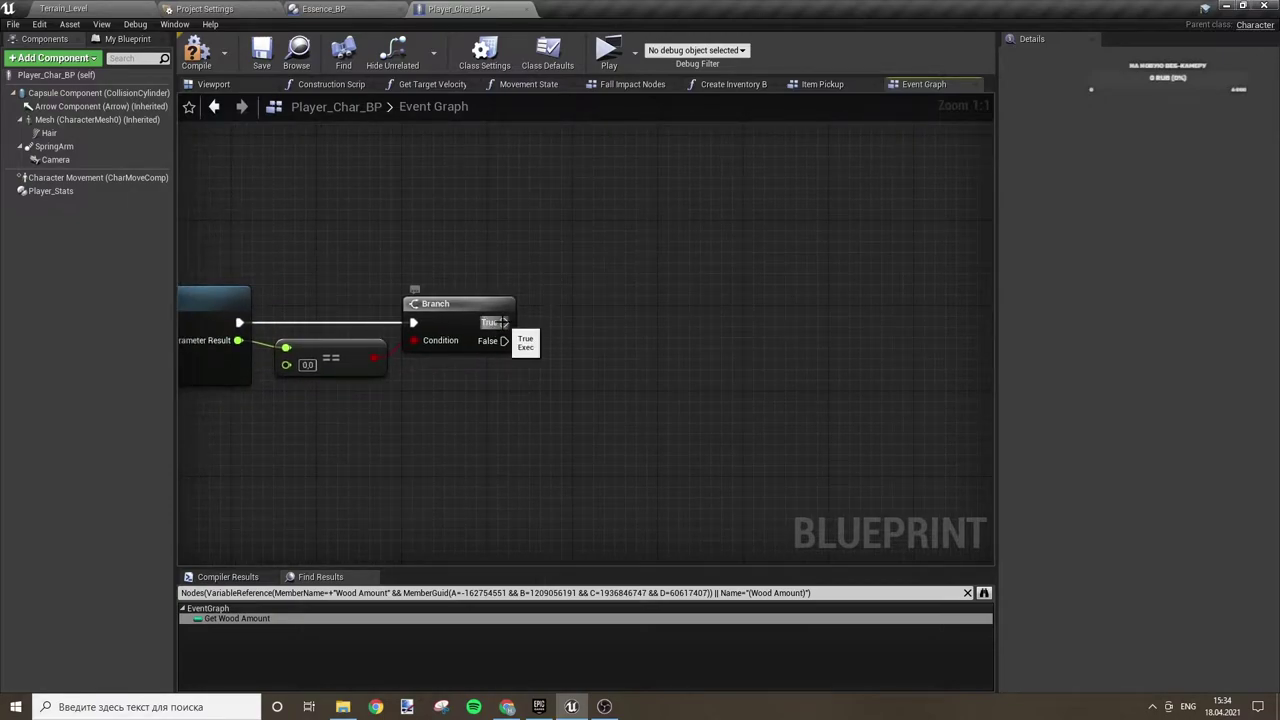
type("destr")
mouse_move(500, 322)
left_mouse_down()
mouse_move(627, 305)
mouse_move(608, 258)
left_mouse_up()
key("Return")
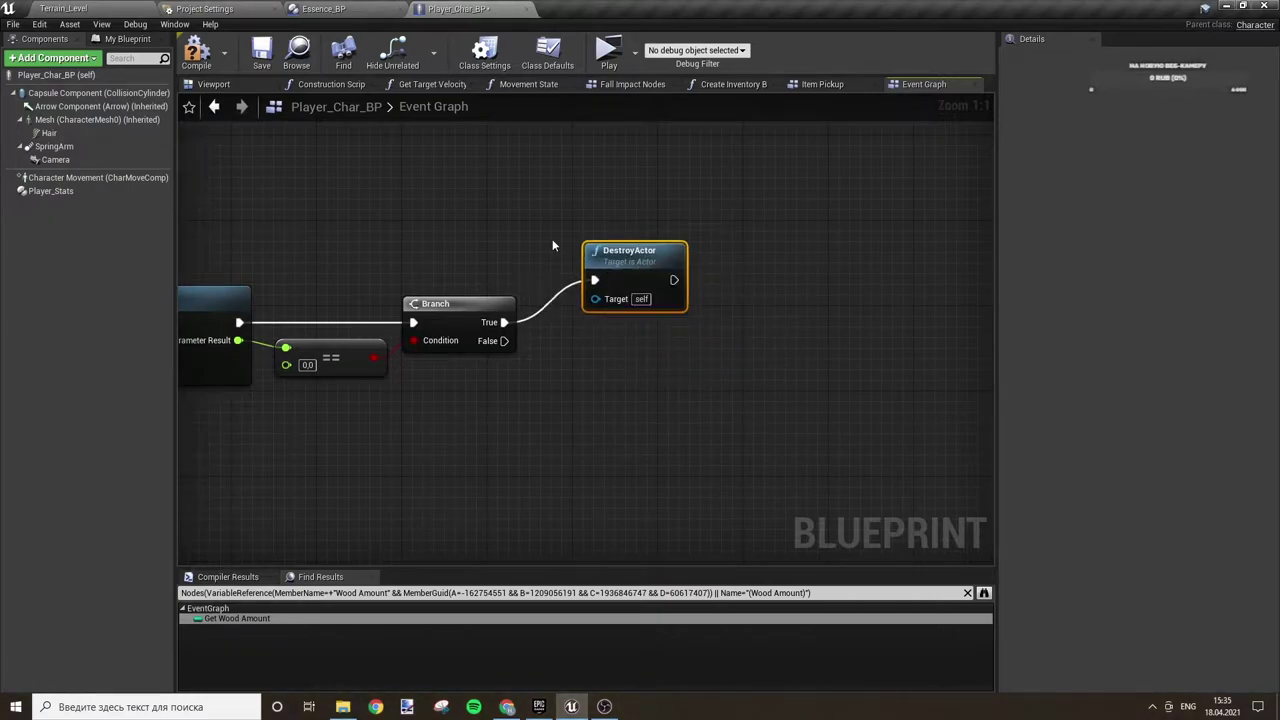
left_click(552, 245)
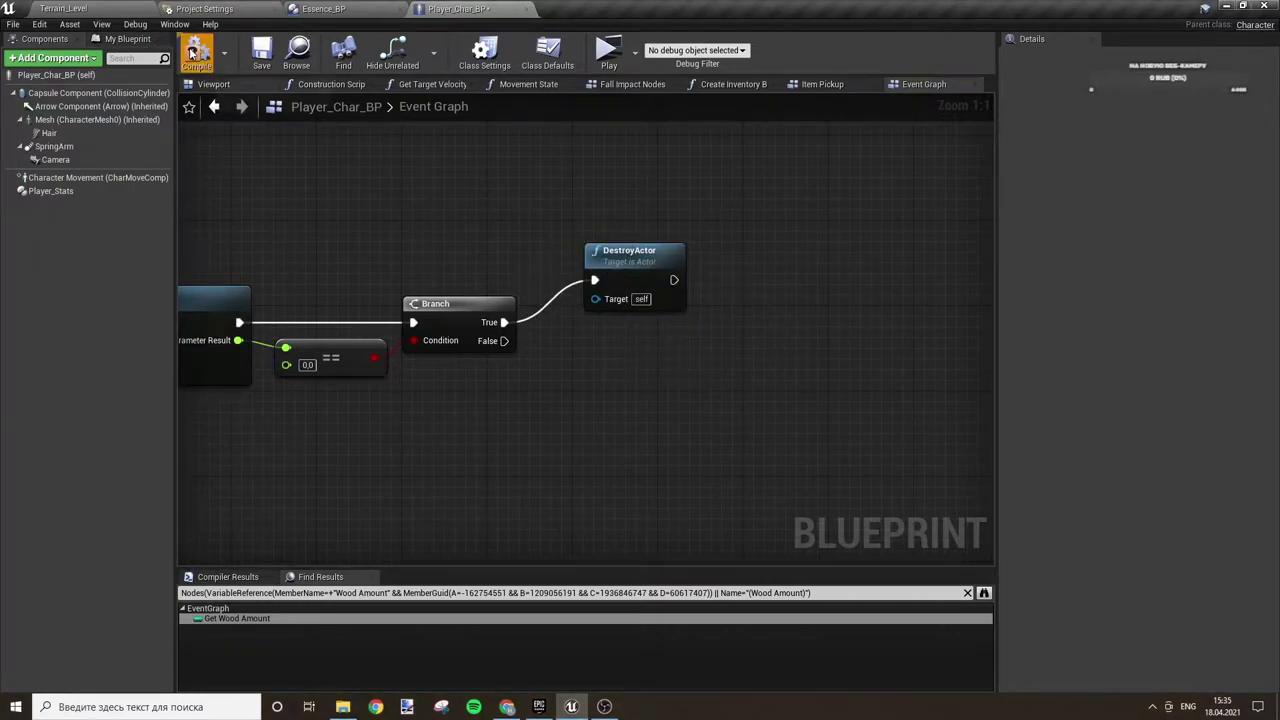
- Zoom and pan out to see the nodes feeding Value Loss
right_click_drag(461, 204, 698, 205)
scroll(698, 205, "down", 1)
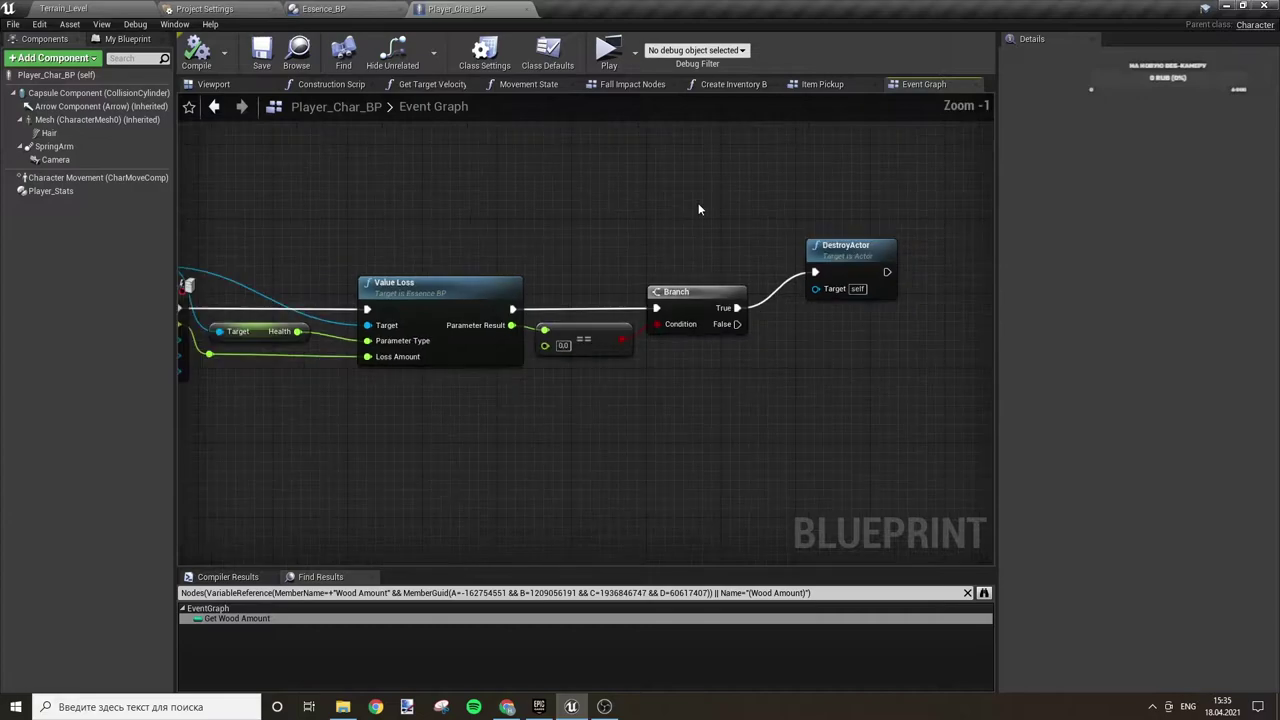
right_click_drag(531, 200, 604, 210)
scroll(607, 218, "down", 1)
mouse_move(445, 255)
right_mouse_down()
mouse_move(517, 266)
mouse_move(604, 236)
right_mouse_up()
scroll(617, 388, "down", 1)
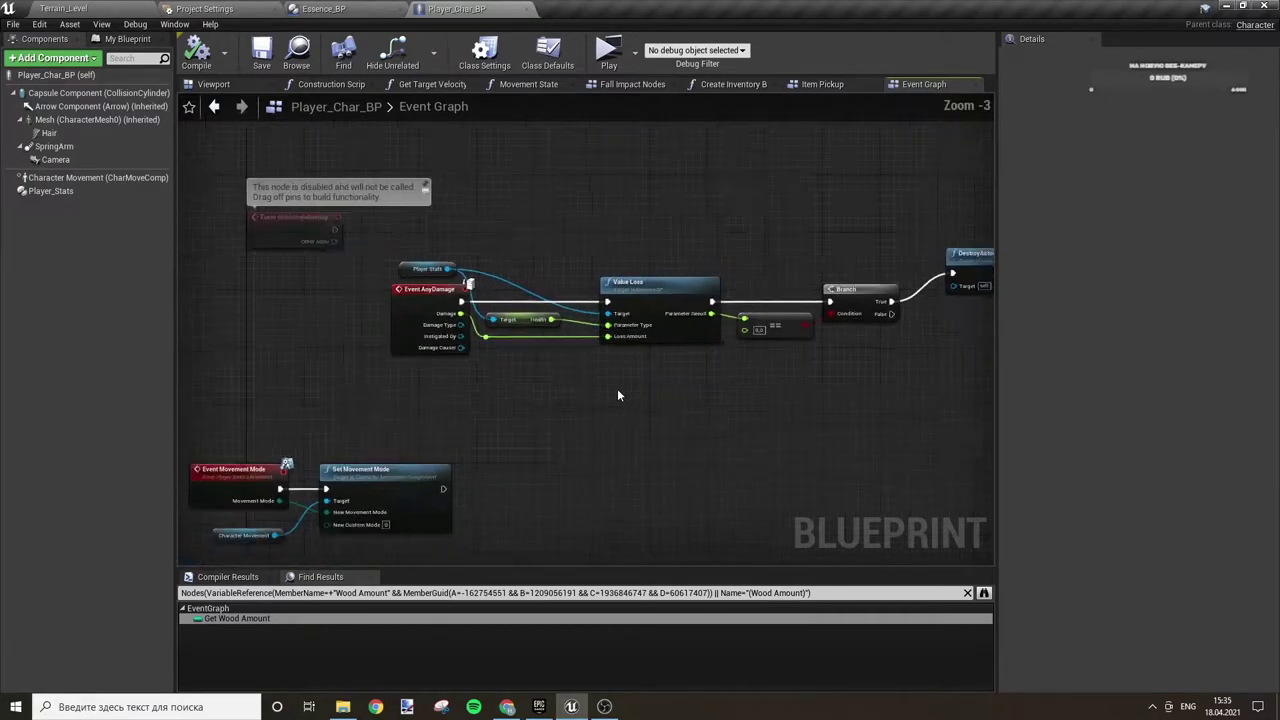
scroll(620, 380, "down", 2)
scroll(618, 388, "down", 1)
scroll(549, 349, "up", 2)
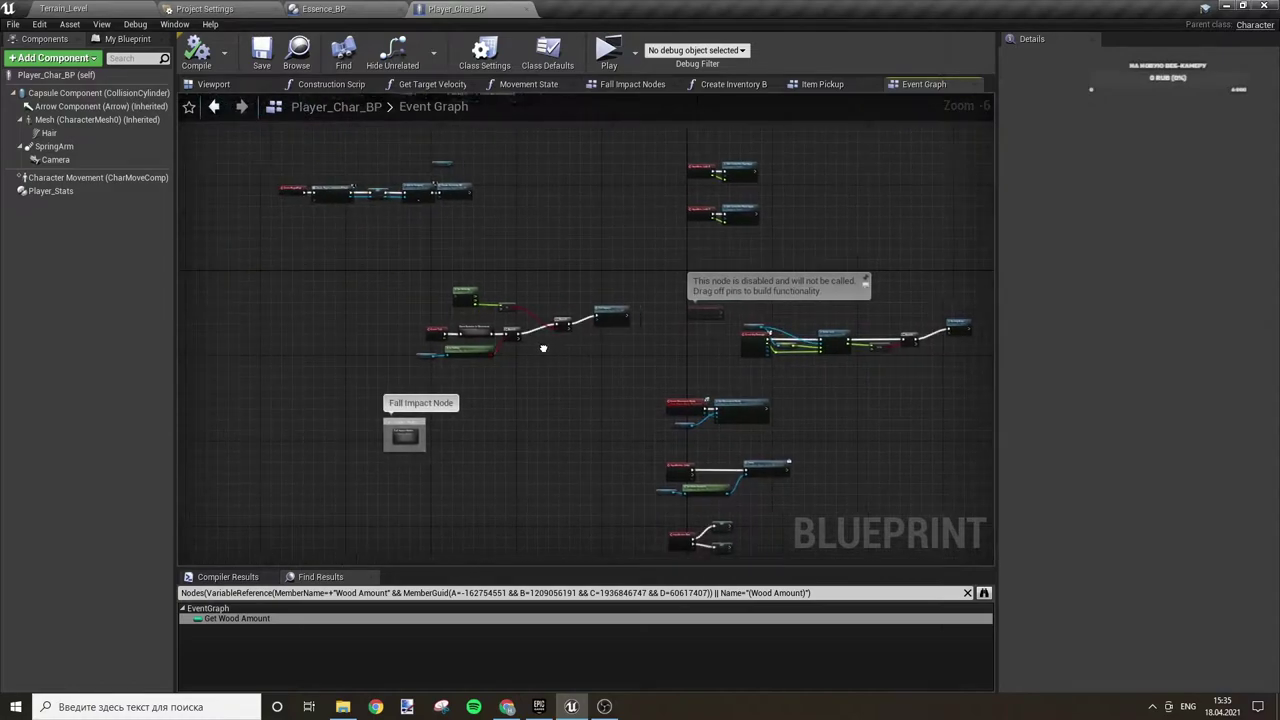
scroll(531, 373, "up", 1)
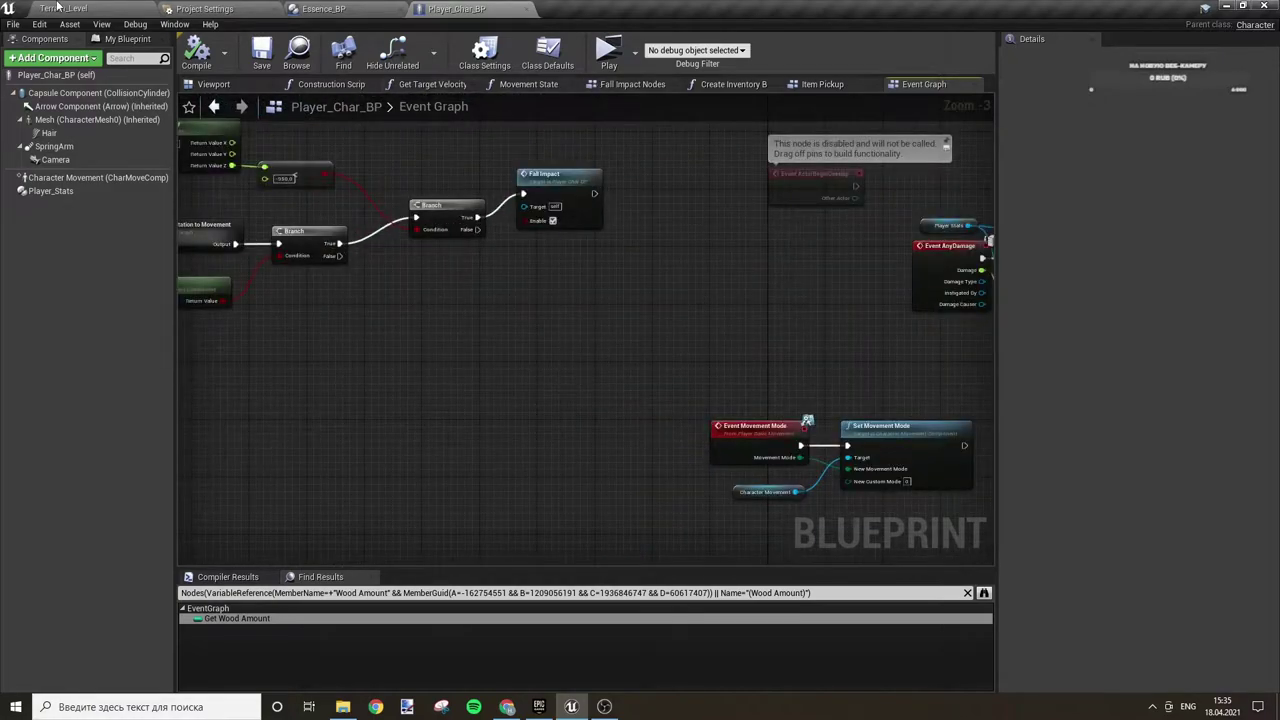
scroll(735, 468, "down", 4)
- Expand EventGraph in My Blueprint and jump to the InputAction Inventory event
left_click(128, 38)
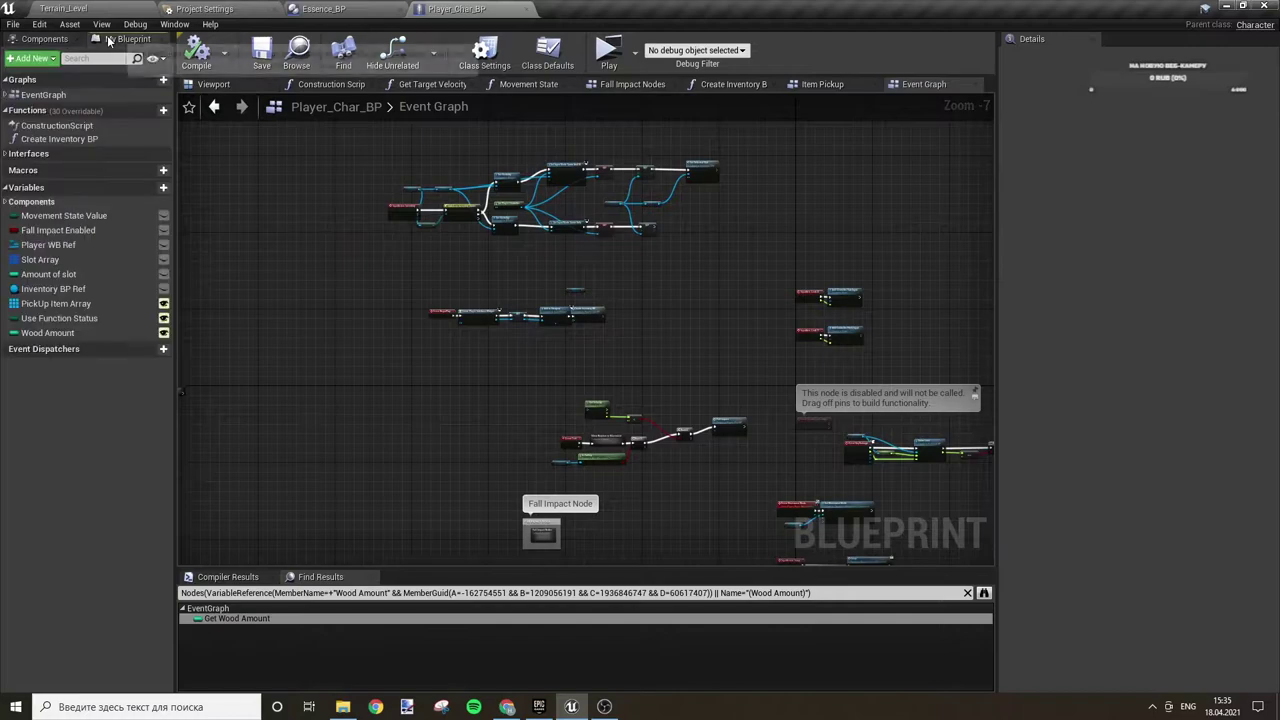
left_click(7, 95)
left_click(7, 95)
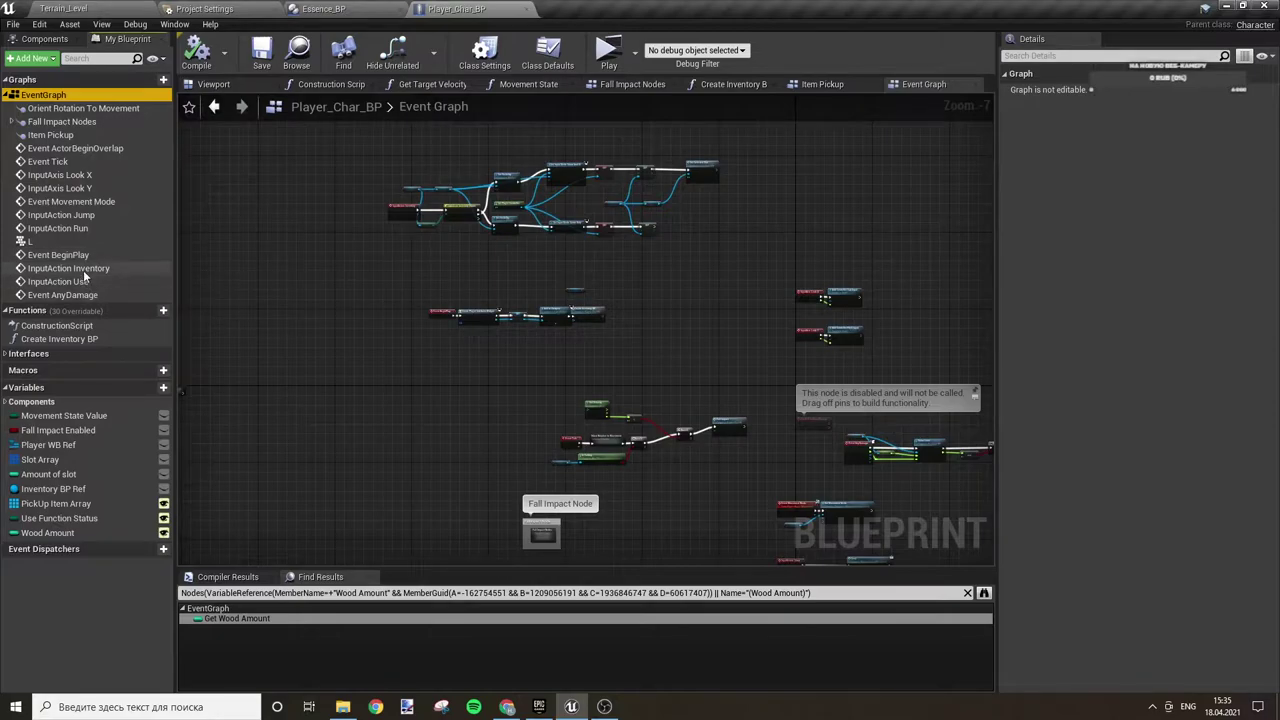
double_click(60, 255)
right_click_drag(460, 305, 471, 457)
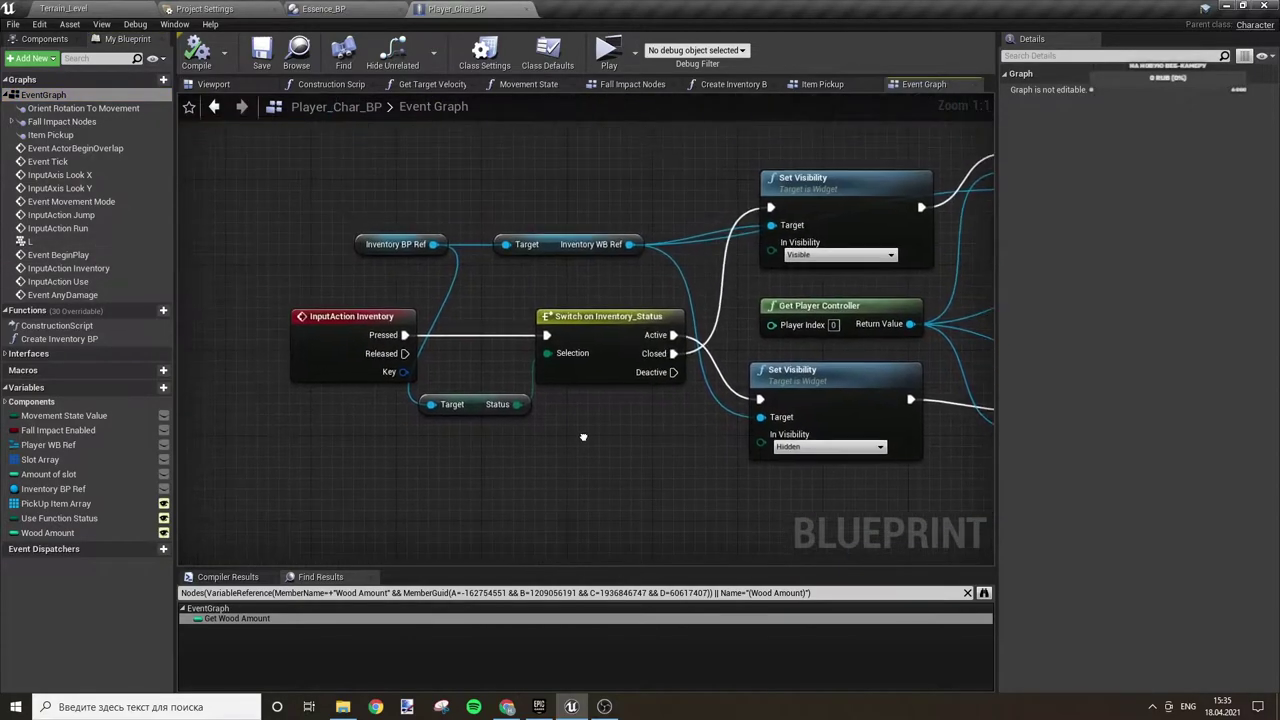
- Review the Jump, Run, Inventory and Use mappings in Project Settings Engine – Input
left_click(123, 8)
left_click(200, 9)
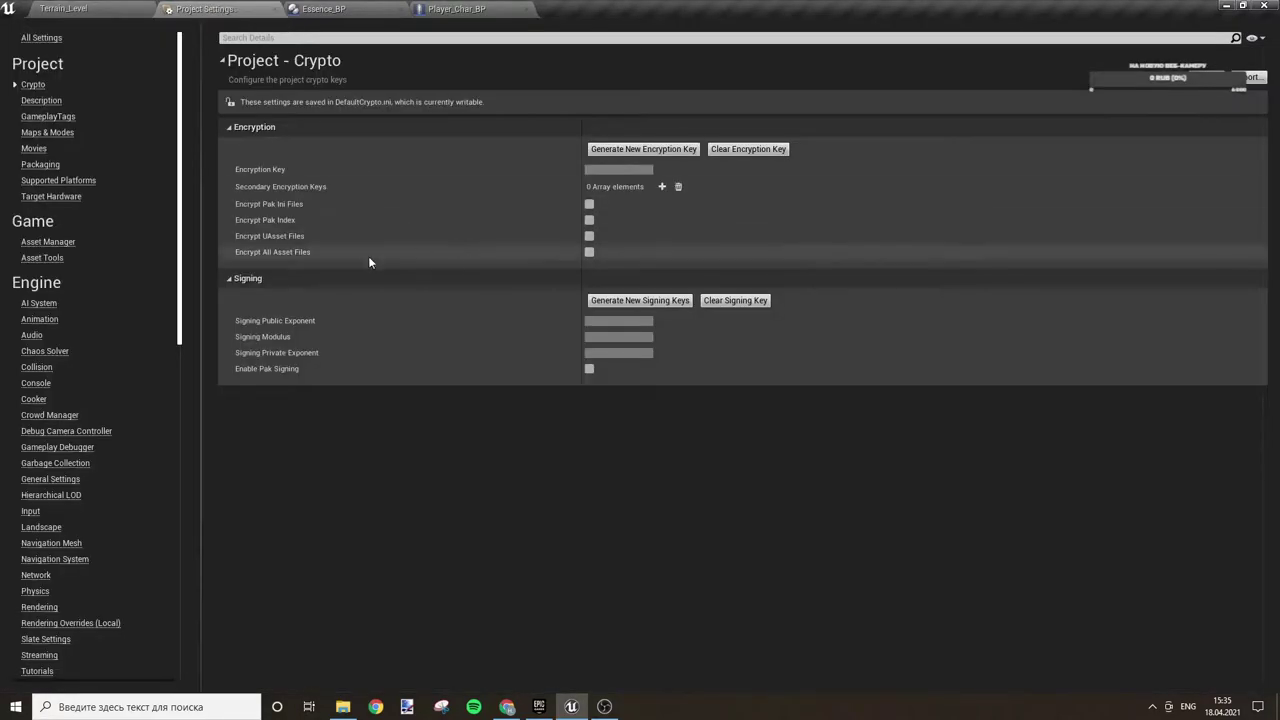
left_click(31, 511)
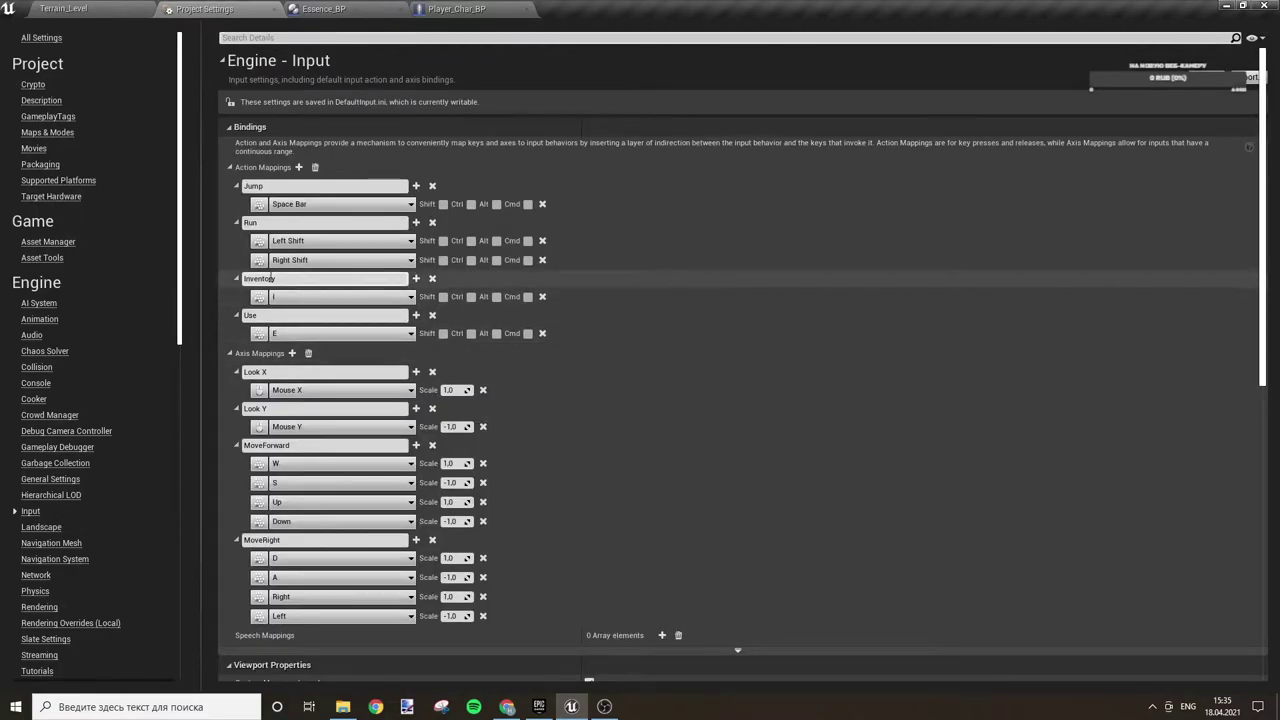
- Back in Player_Char_BP, centre the Event Tick chain calling Fall Impact below -950.0
left_click(318, 8)
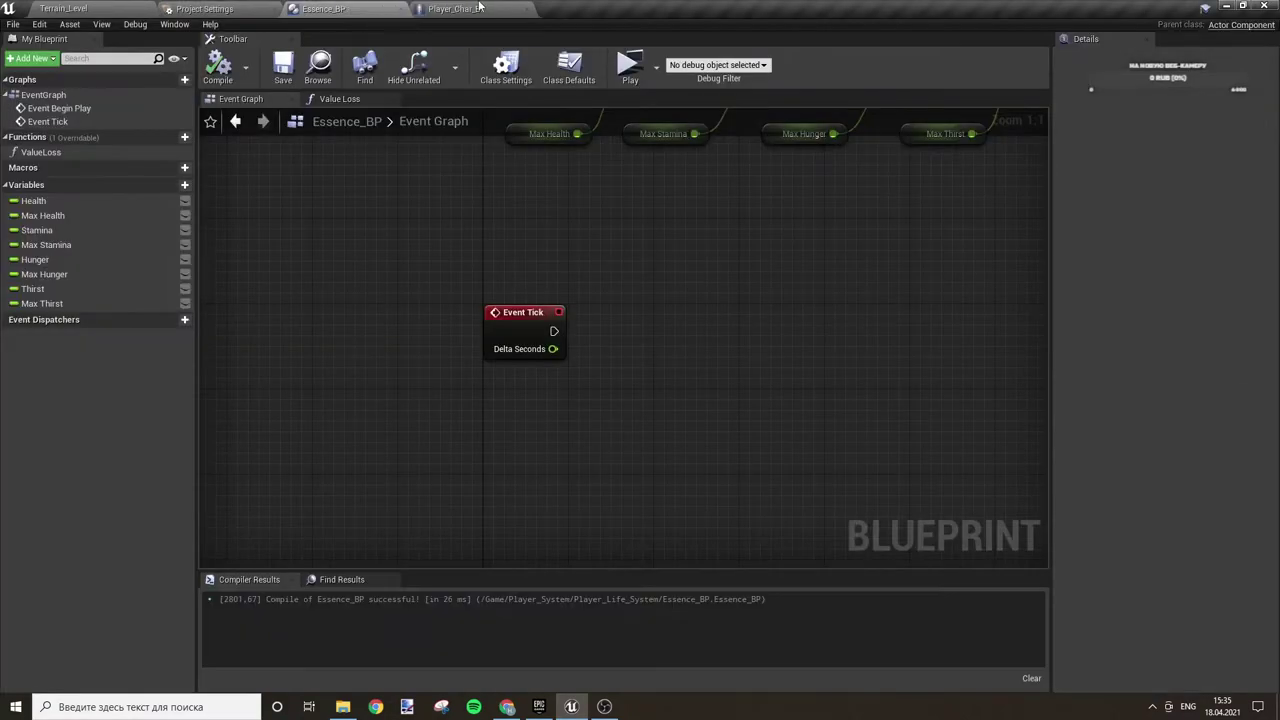
left_click(456, 8)
scroll(555, 350, "down", 5)
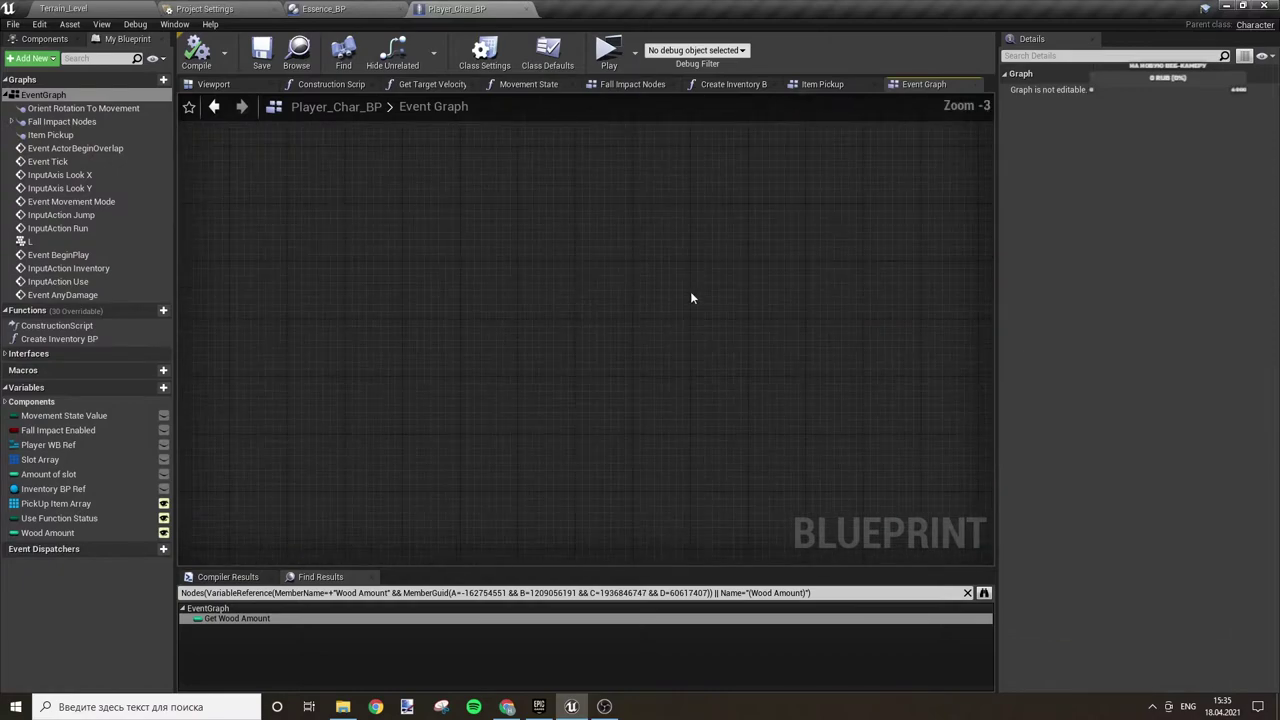
scroll(691, 288, "up", 5)
mouse_move(629, 338)
right_mouse_down()
mouse_move(416, 444)
mouse_move(651, 228)
right_mouse_up()
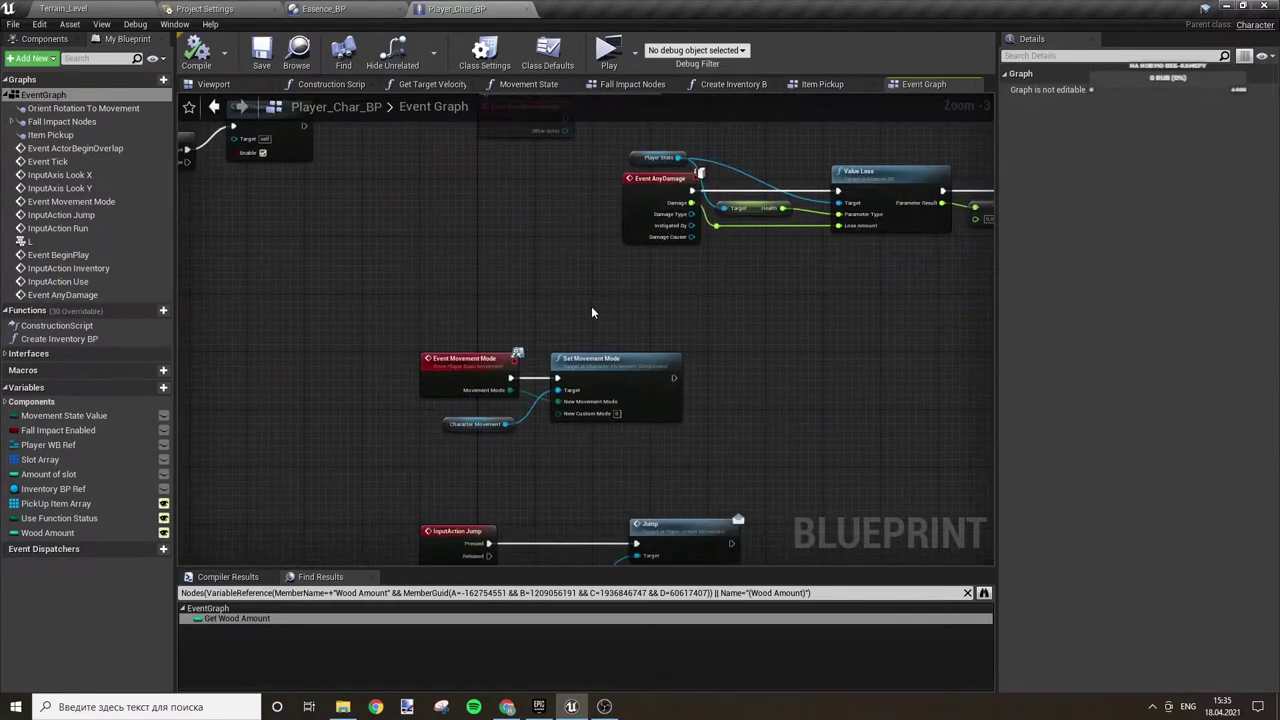
scroll(377, 345, "up", 3)
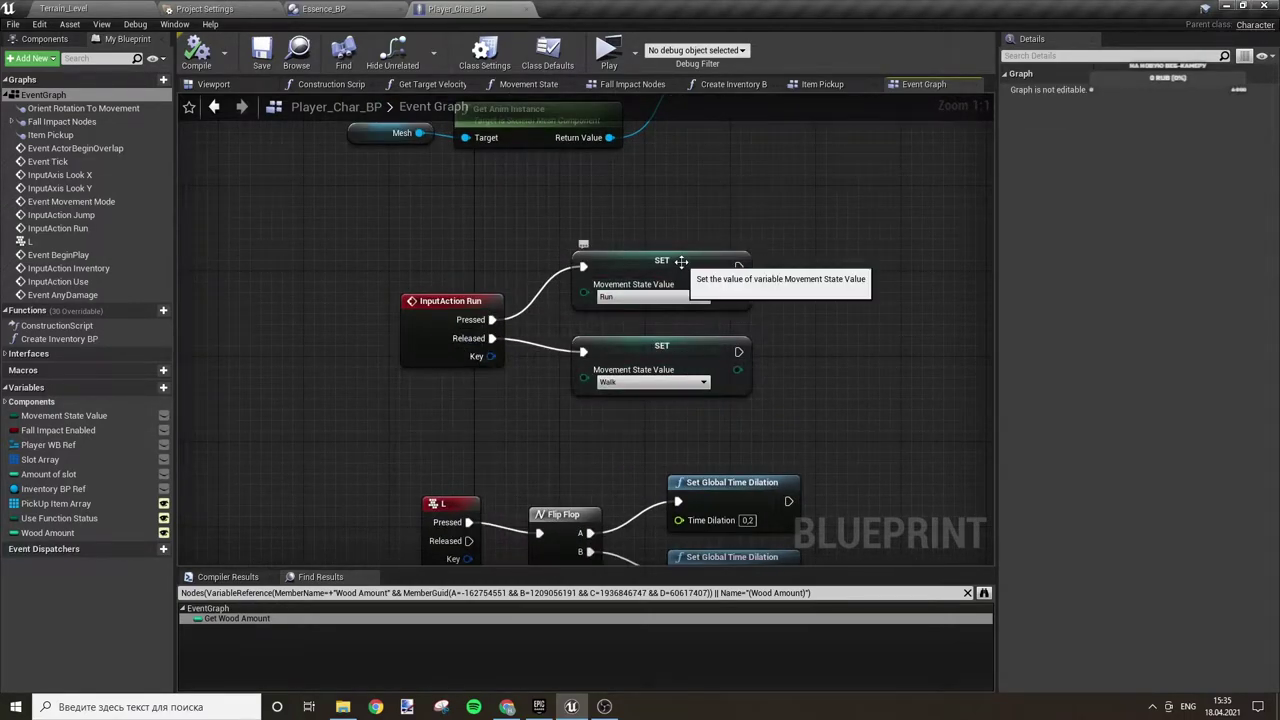
scroll(594, 361, "down", 2)
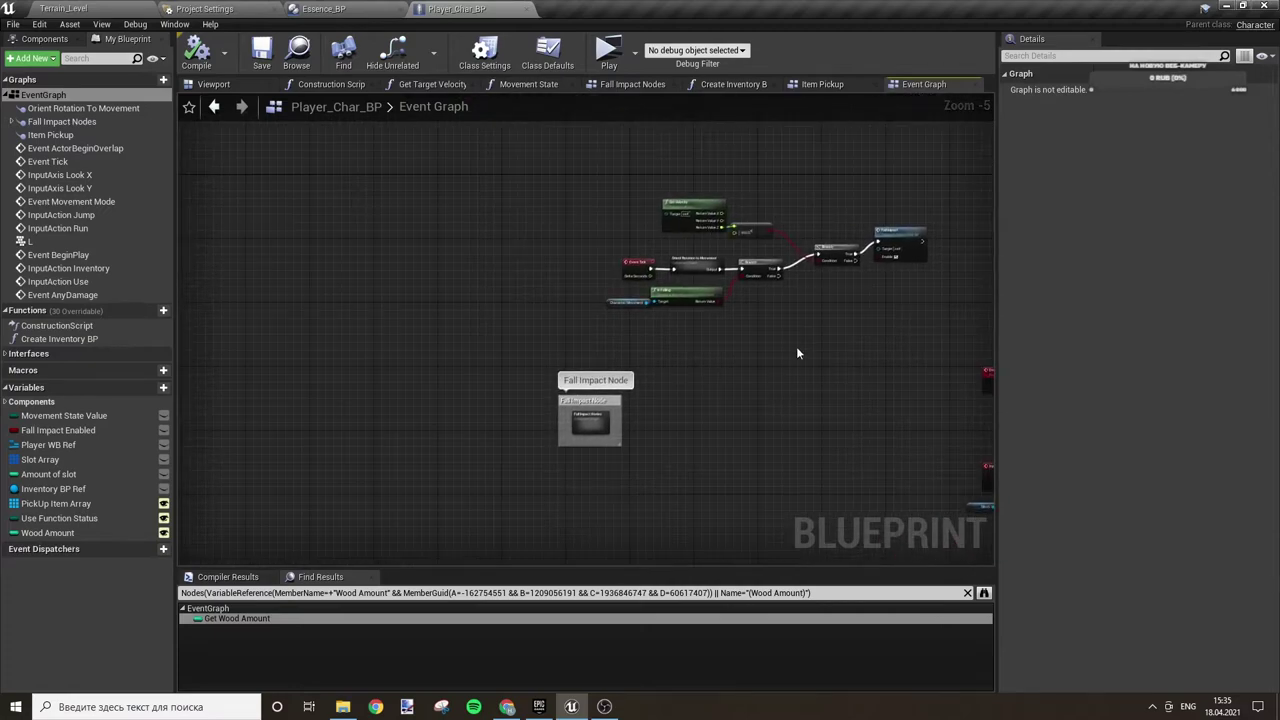
mouse_move(594, 361)
right_mouse_down()
mouse_move(707, 411)
mouse_move(633, 432)
right_mouse_up()
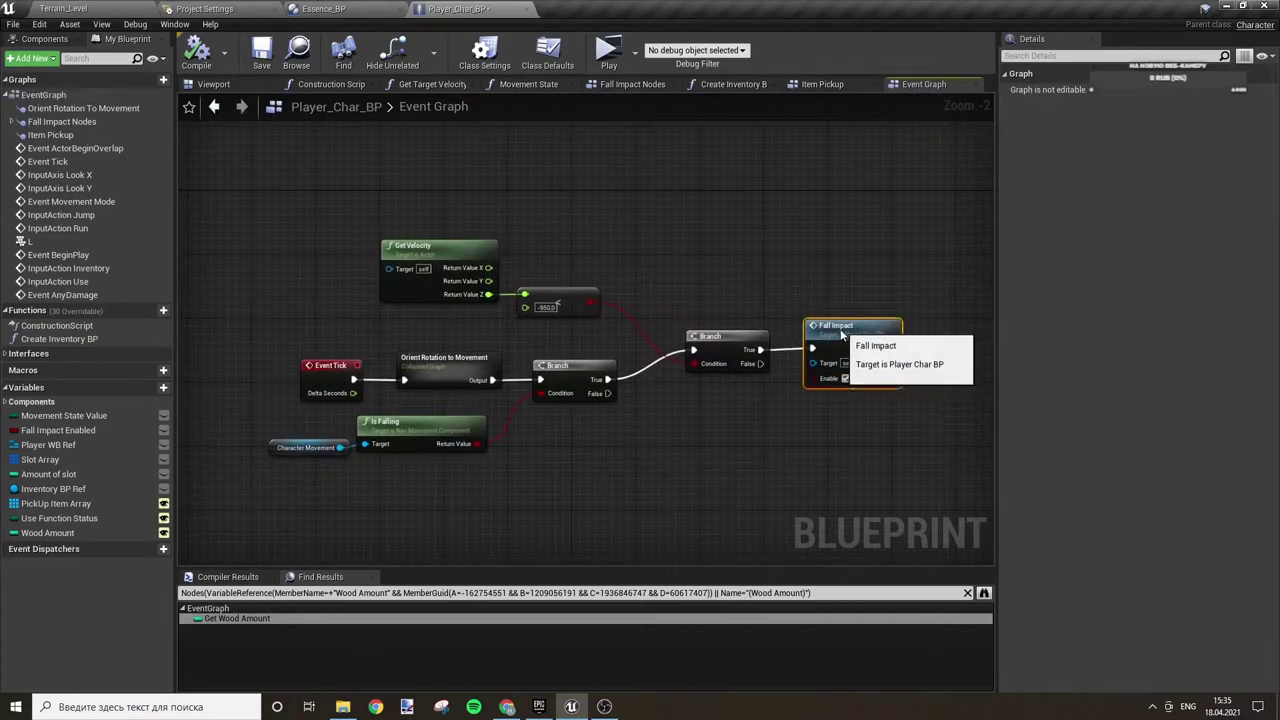
- Select the fall-check chain and shift it slightly left
left_click_drag(846, 345, 830, 369)
left_click_drag(313, 212, 787, 507)
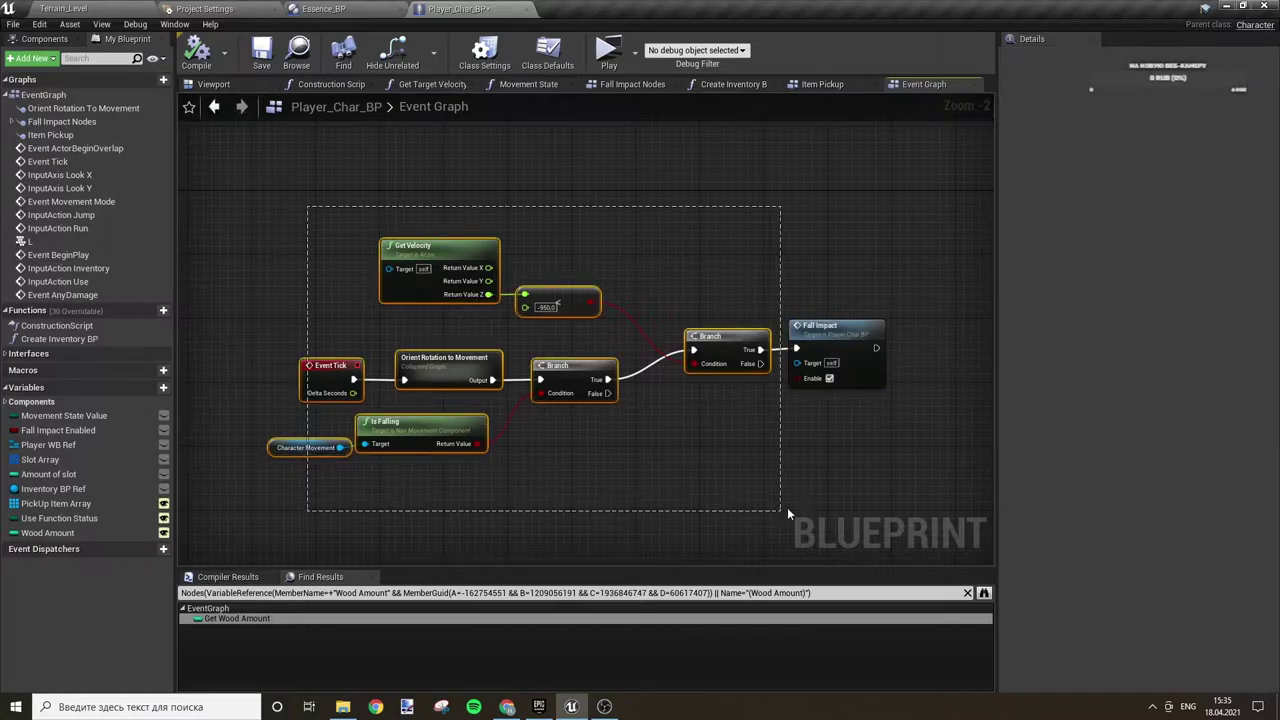
left_click_drag(833, 345, 650, 345)
left_click(448, 419)
mouse_move(448, 419)
right_mouse_down()
mouse_move(744, 410)
mouse_move(616, 413)
right_mouse_up()
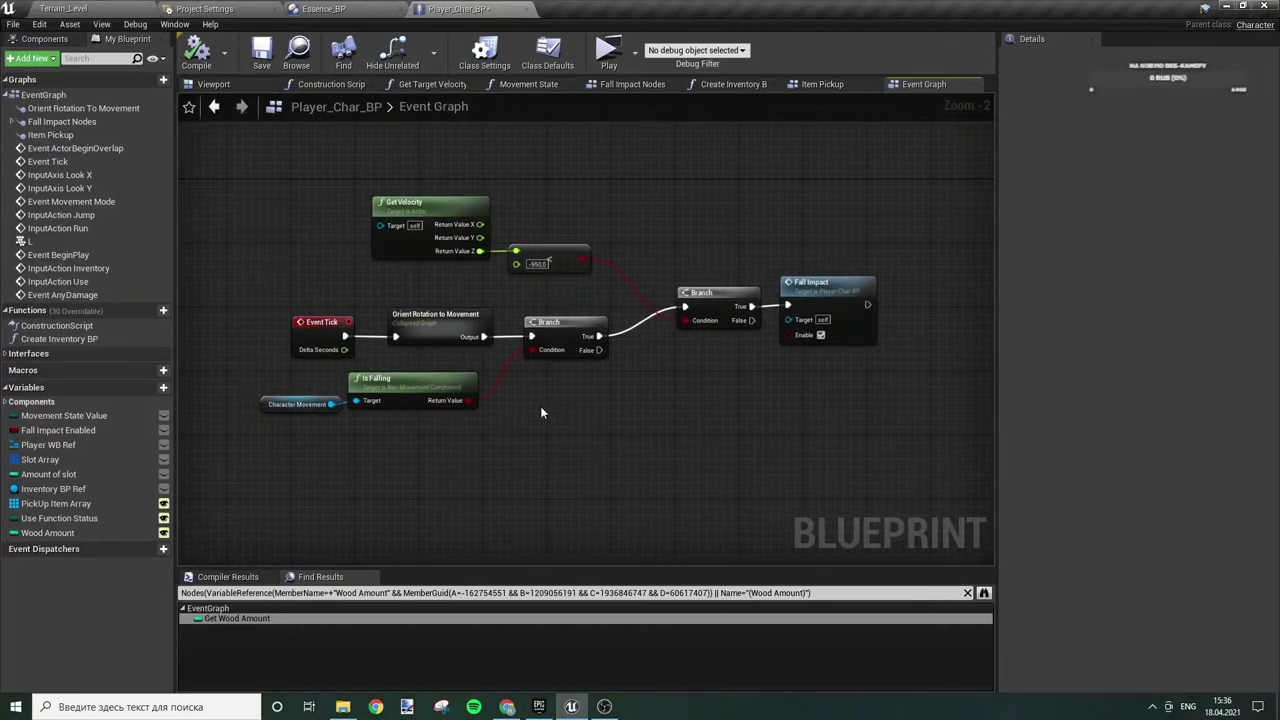
- Move Event Tick far left and place a new Branch node next to it
right_click_drag(239, 301, 487, 357)
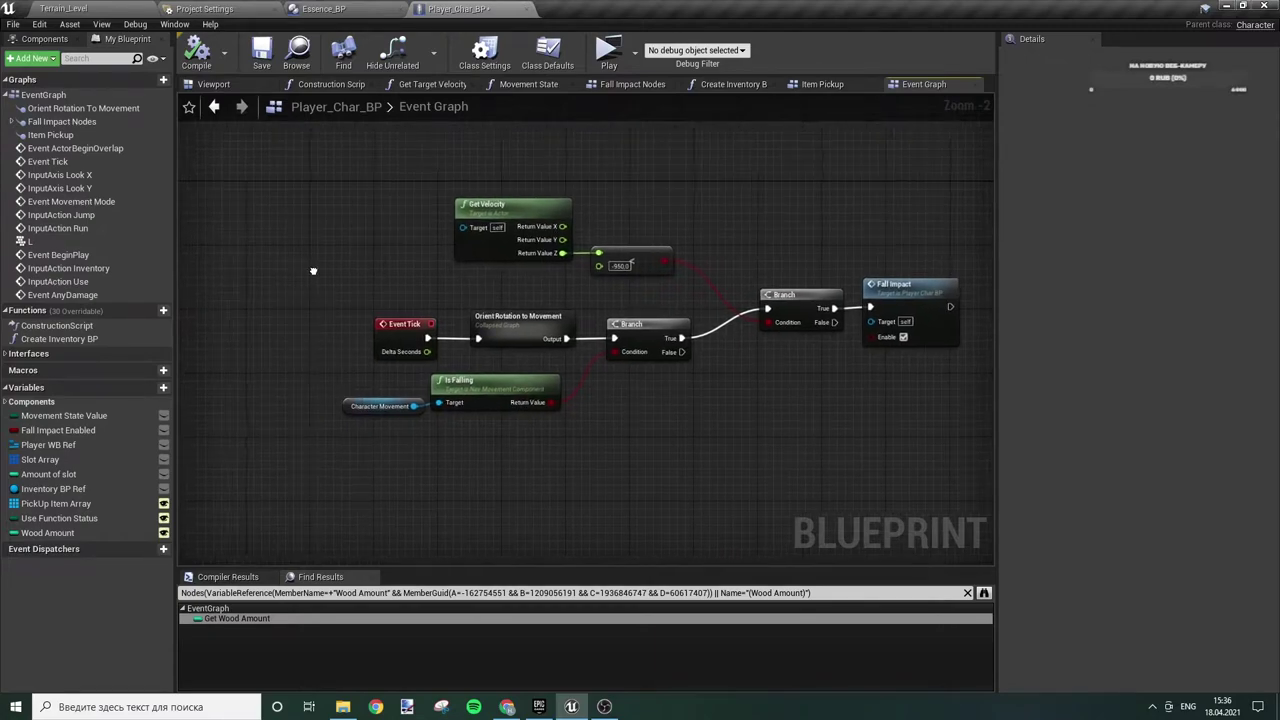
left_click_drag(555, 381, 235, 325)
left_click(349, 308)
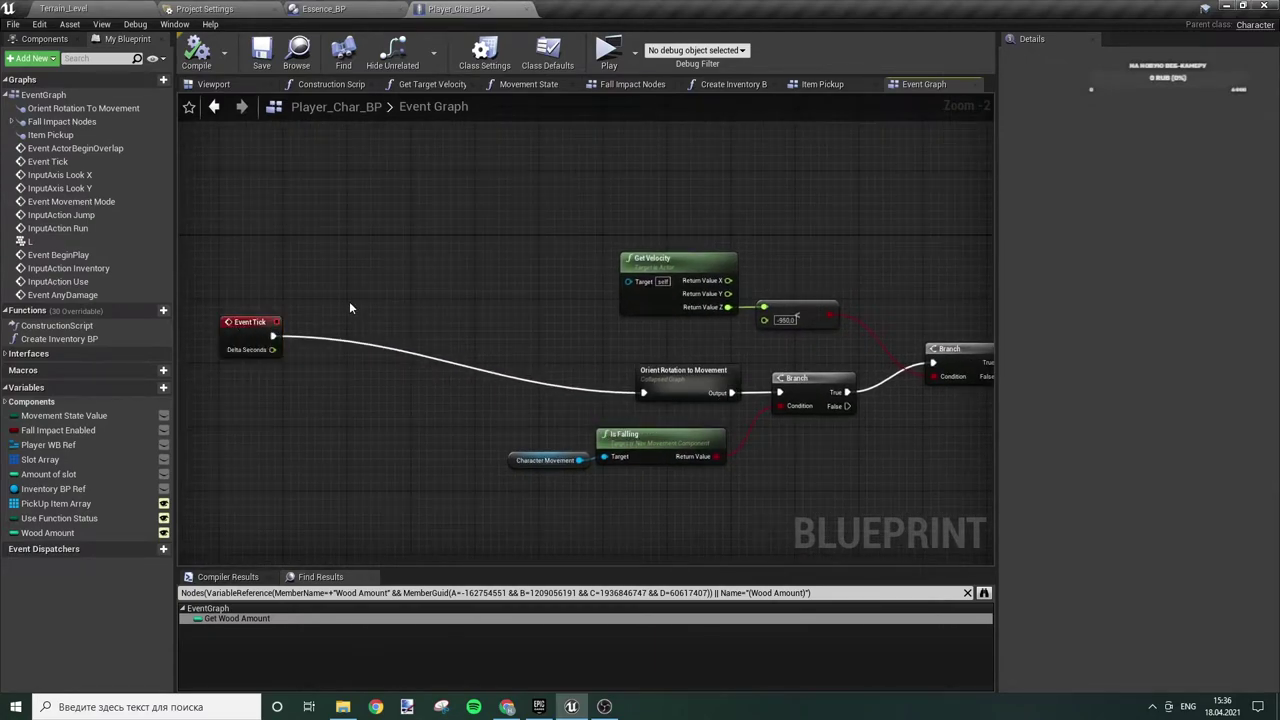
left_click(357, 305)
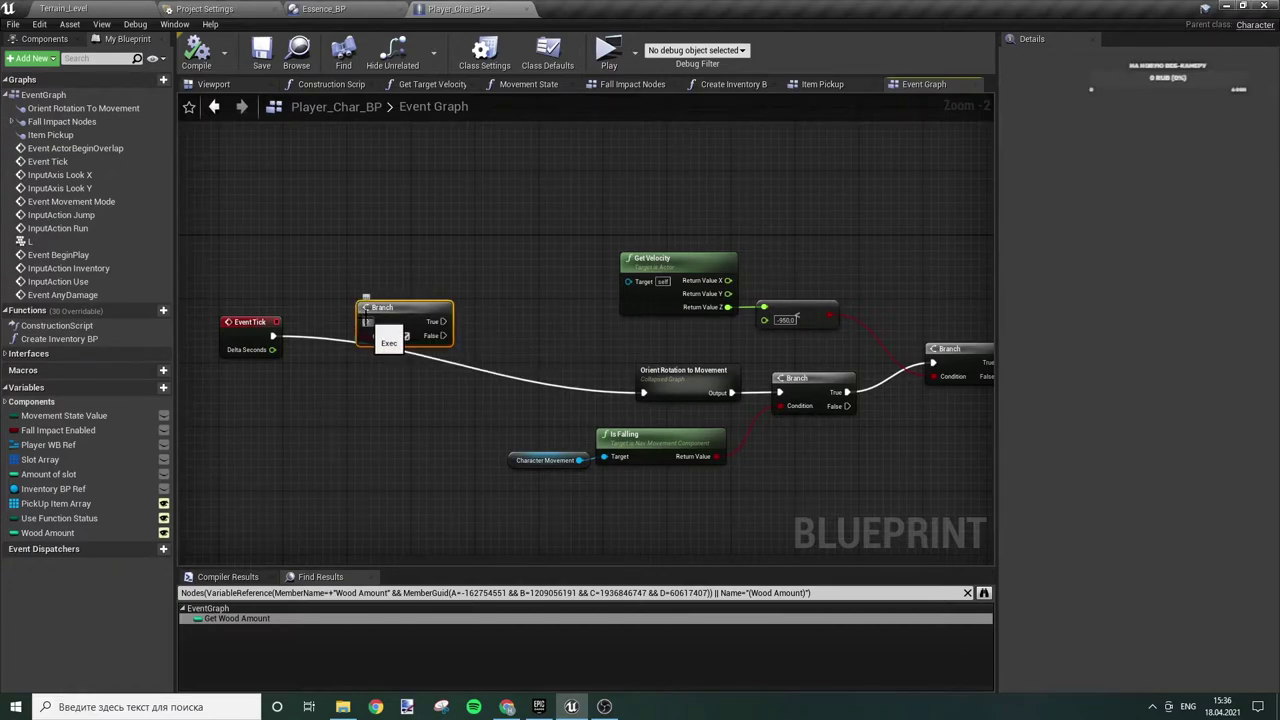
- Wire Event Tick into the new Branch and its False output to Orient Rotation to Movement
left_click_drag(366, 322, 274, 335)
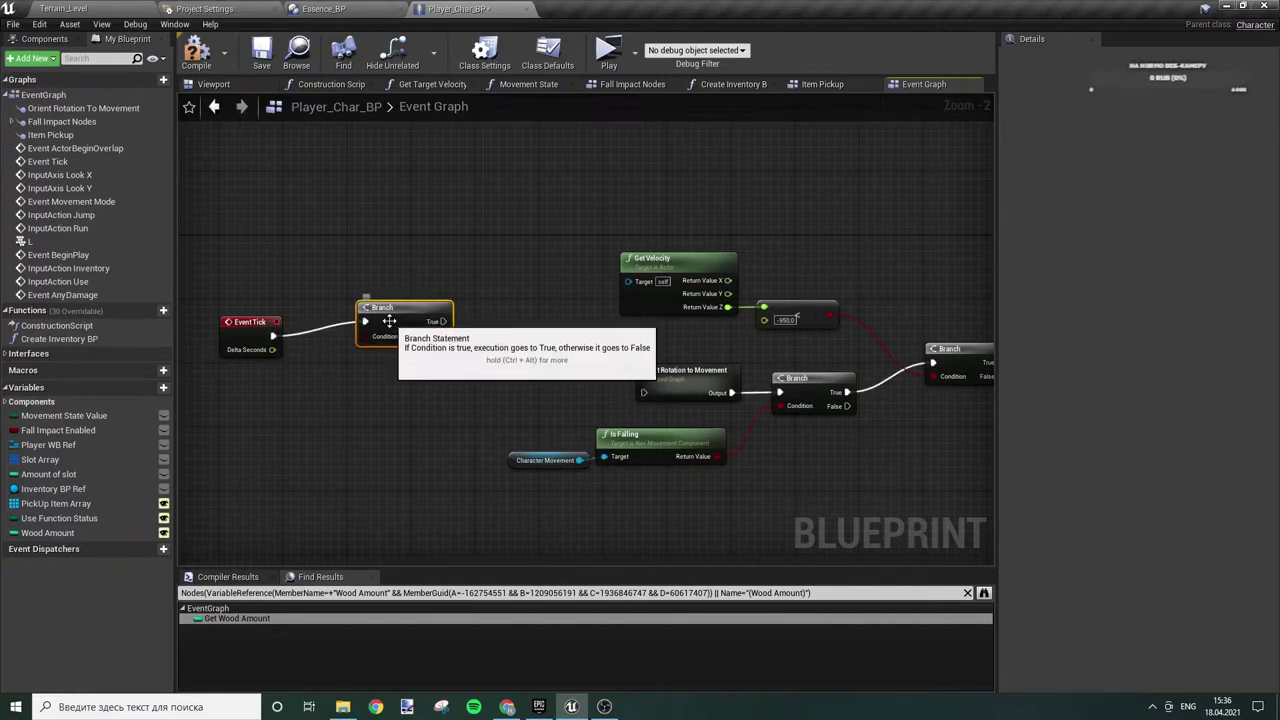
mouse_move(389, 320)
left_mouse_down()
mouse_move(387, 334)
mouse_move(643, 396)
left_mouse_up()
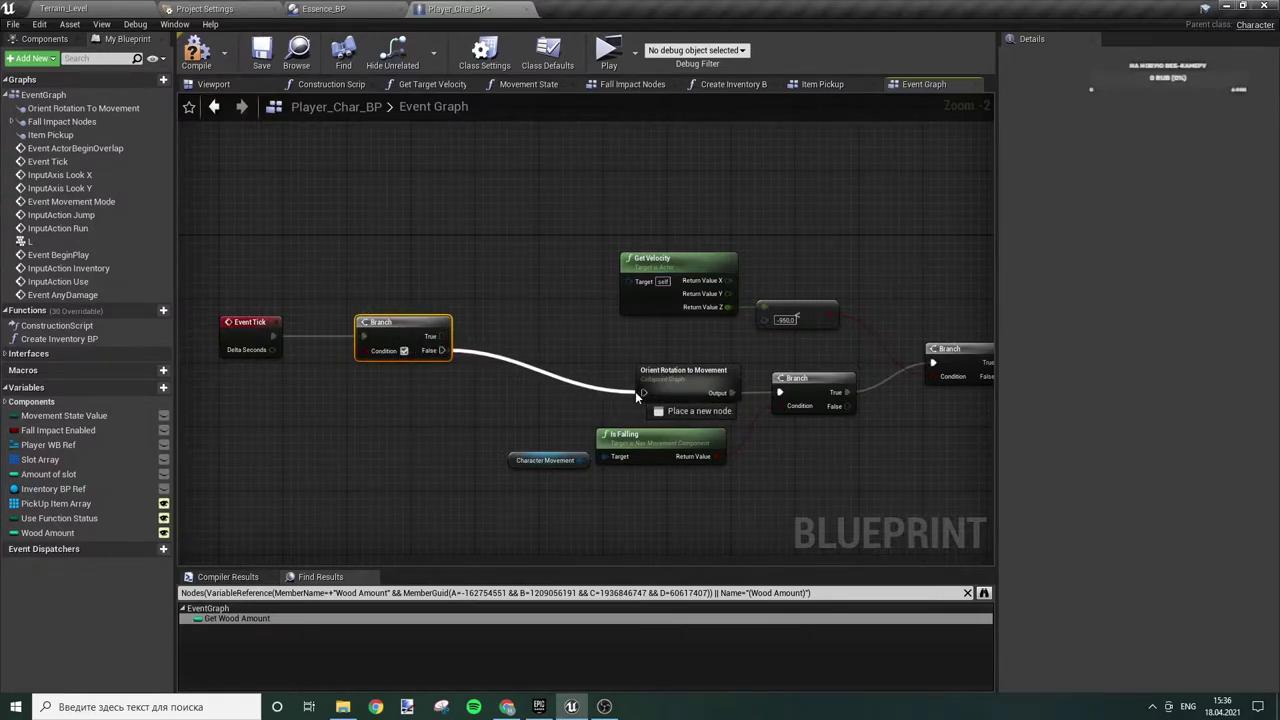
right_click_drag(257, 393, 480, 376)
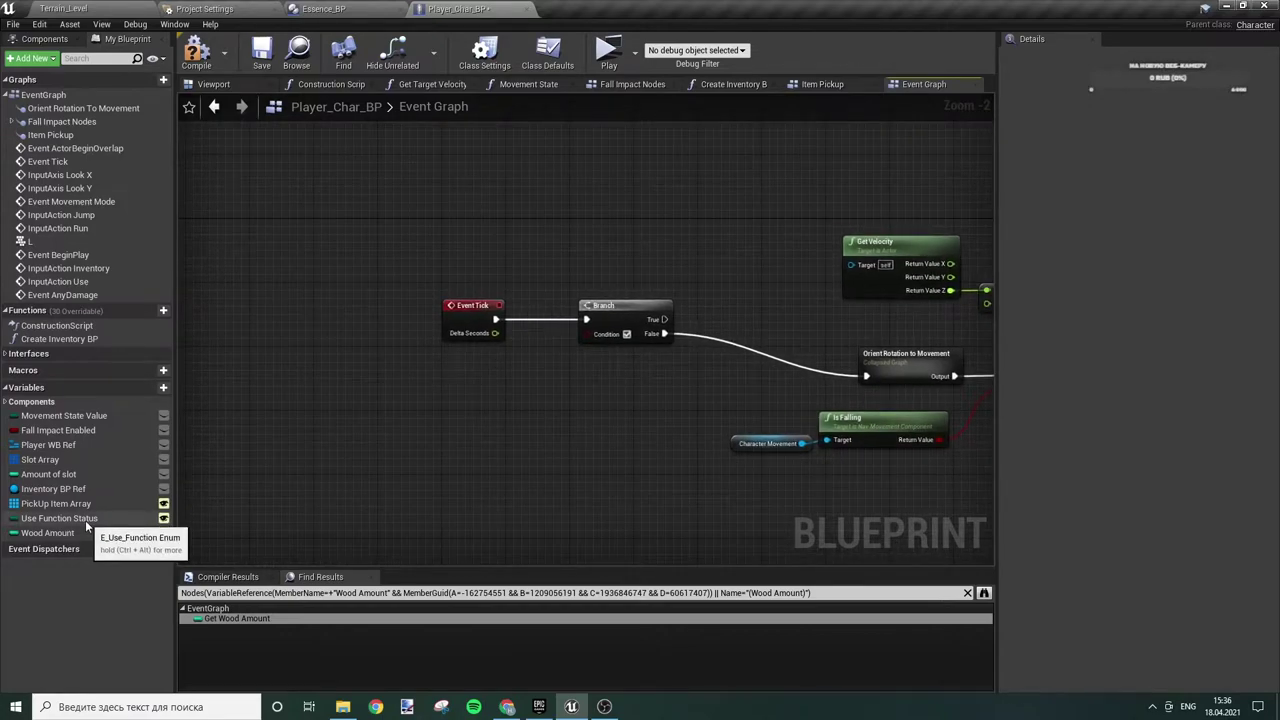
- Drive the Branch Condition with a Movement State Value == Run check
mouse_move(75, 416)
left_mouse_down()
mouse_move(225, 436)
mouse_move(384, 396)
left_mouse_up()
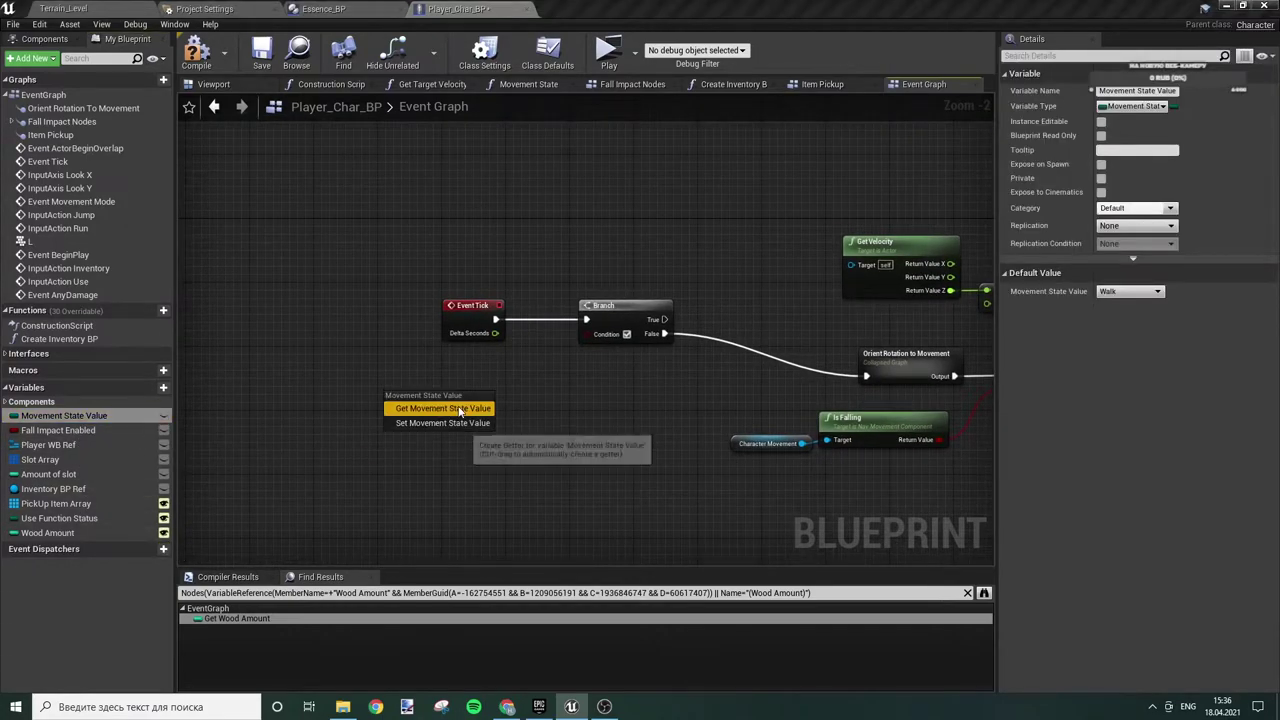
left_click(462, 404)
left_click_drag(467, 397, 553, 398)
type("==")
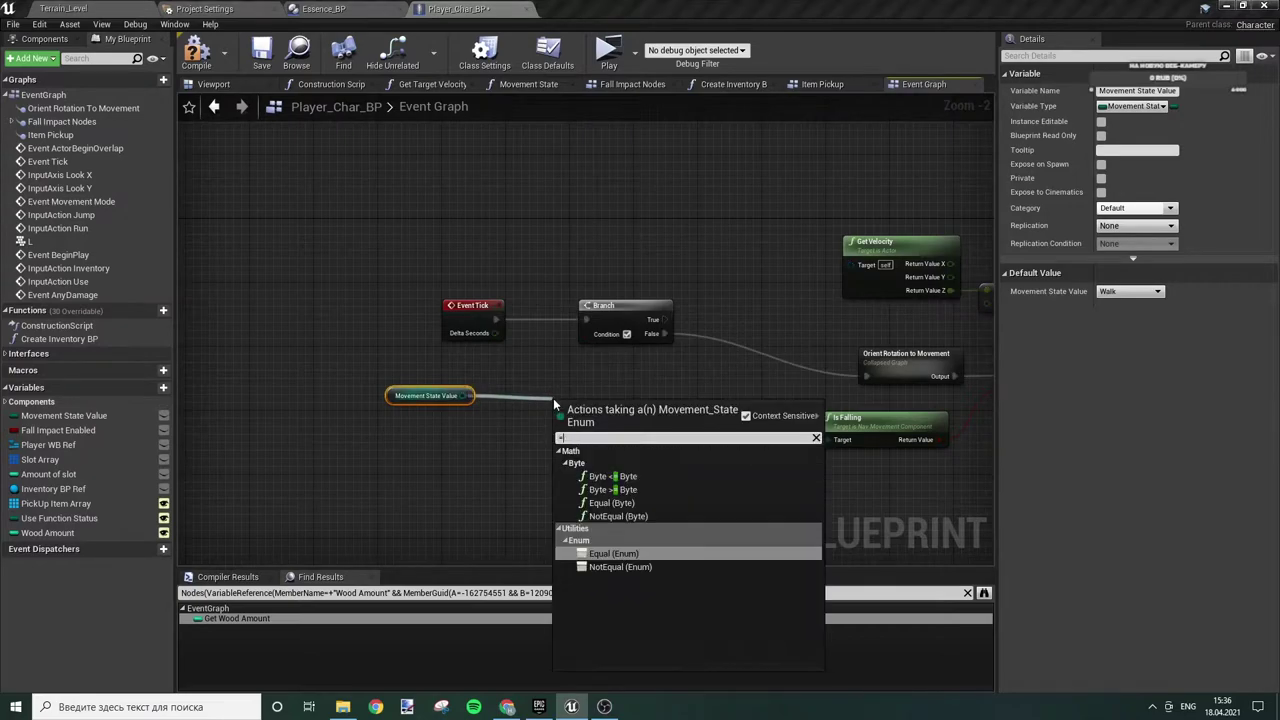
key("Return")
left_click(592, 425)
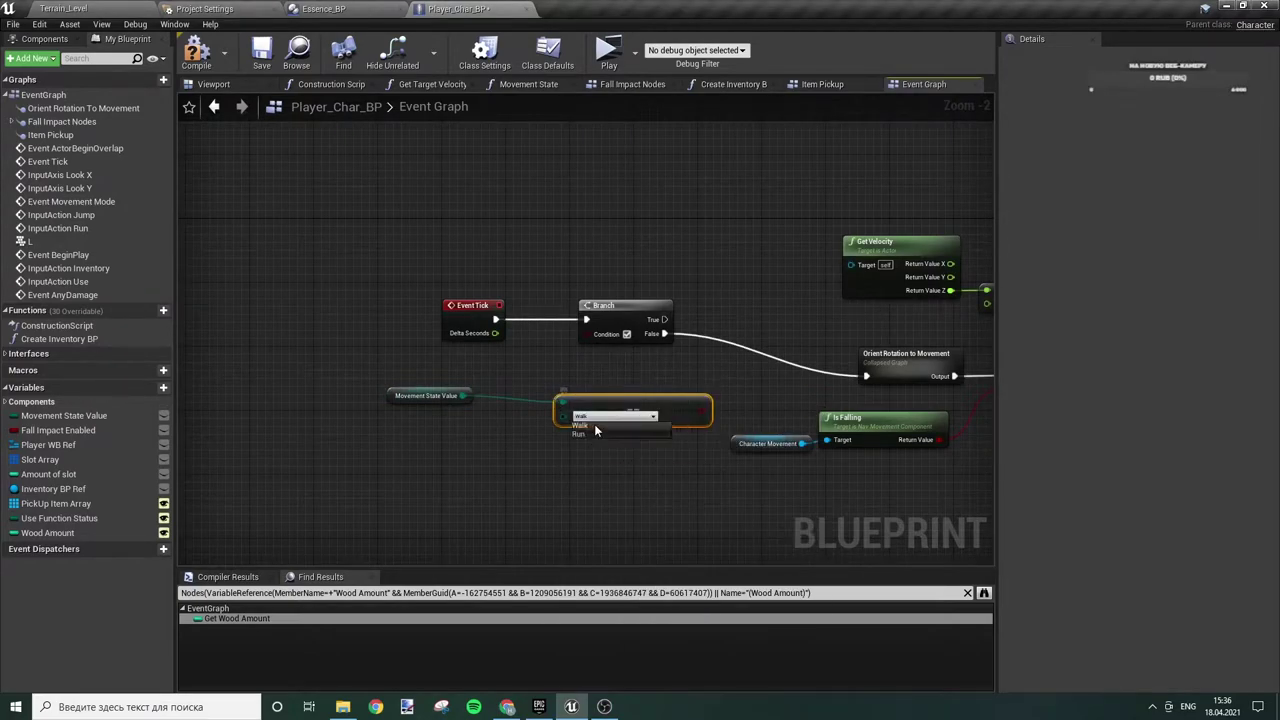
left_click(594, 432)
left_click_drag(710, 409, 586, 333)
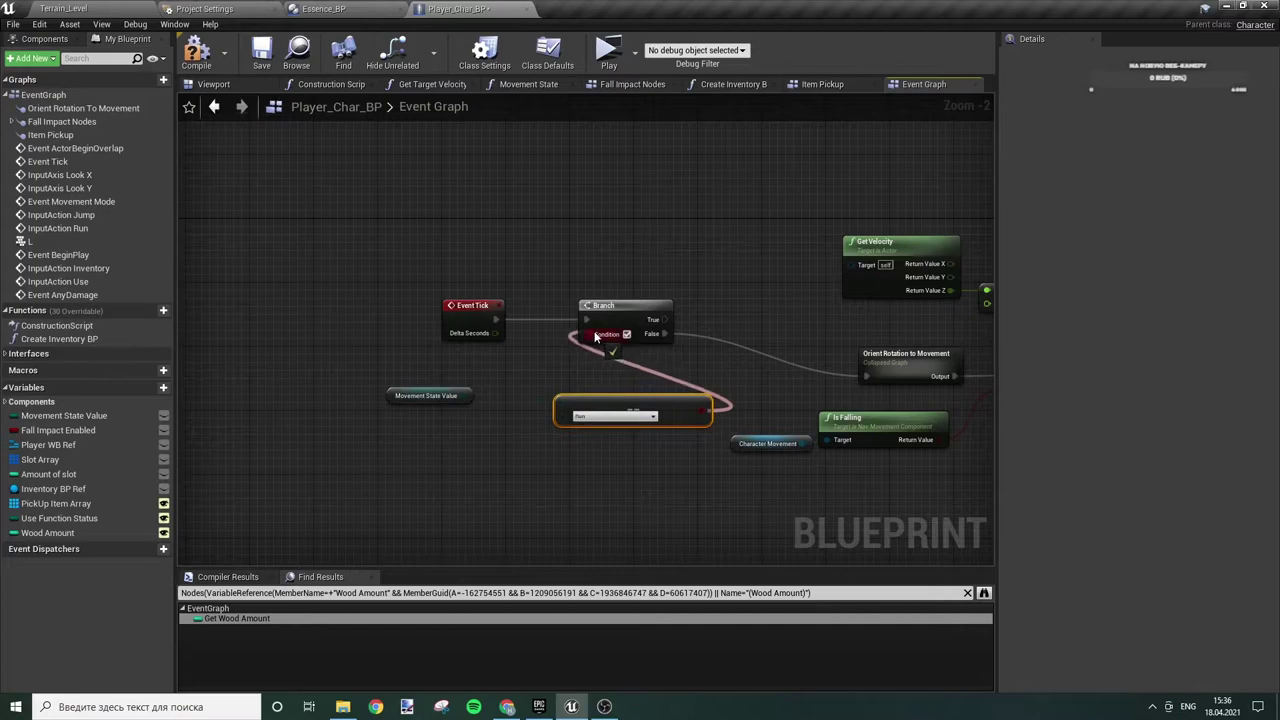
left_click_drag(630, 410, 566, 410)
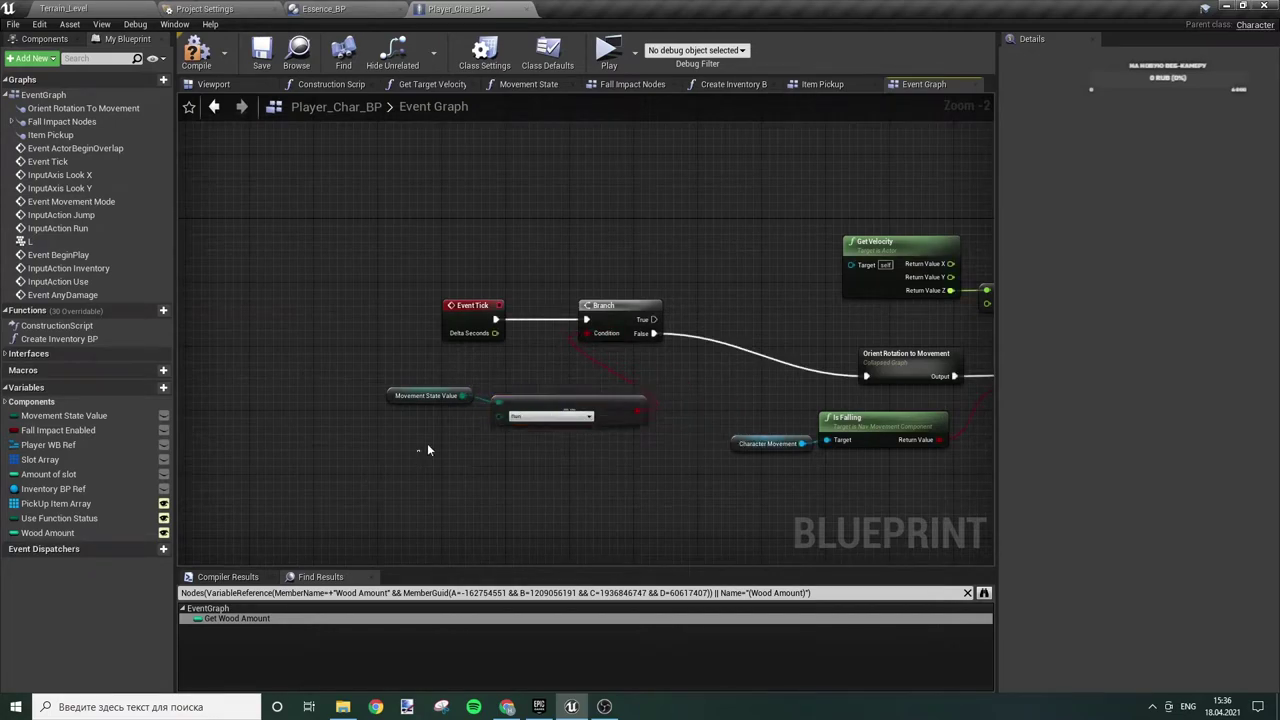
mouse_move(427, 443)
left_mouse_down()
mouse_move(575, 406)
mouse_move(453, 372)
left_mouse_up()
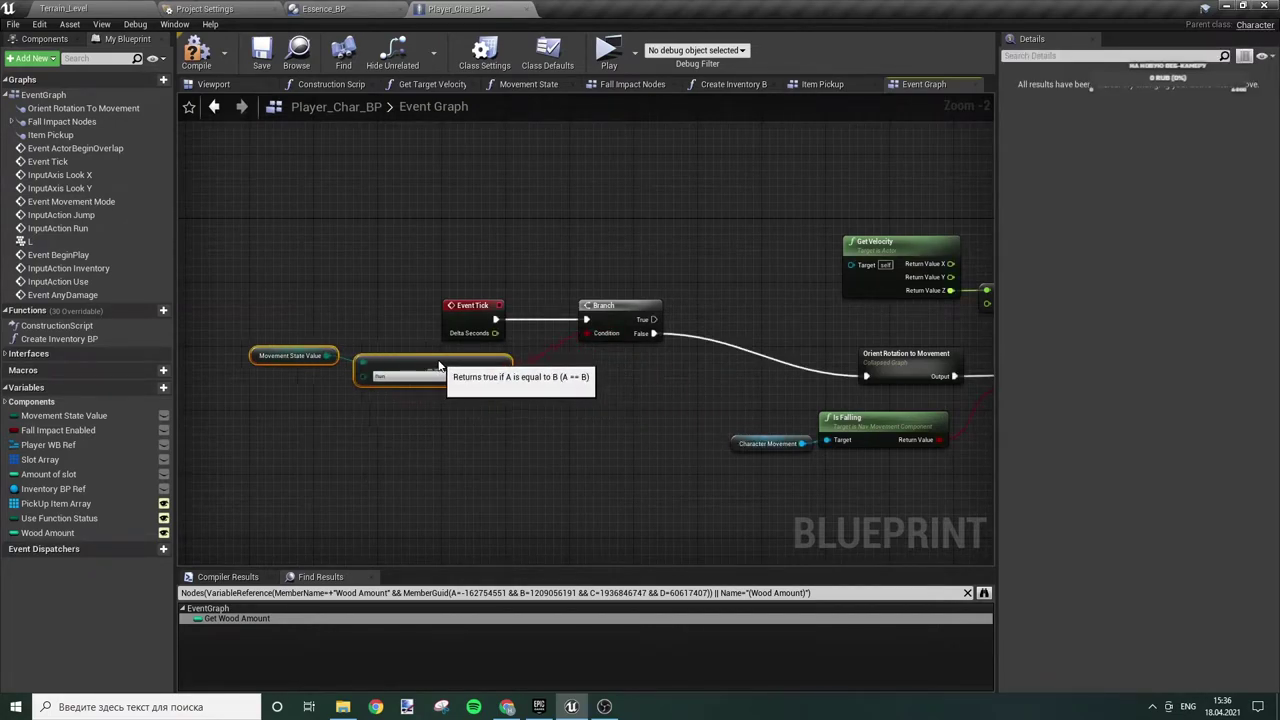
- Pan back to Event Tick and the Branch, drop a stray True-pin wire, and show Components
right_click_drag(829, 322, 621, 405)
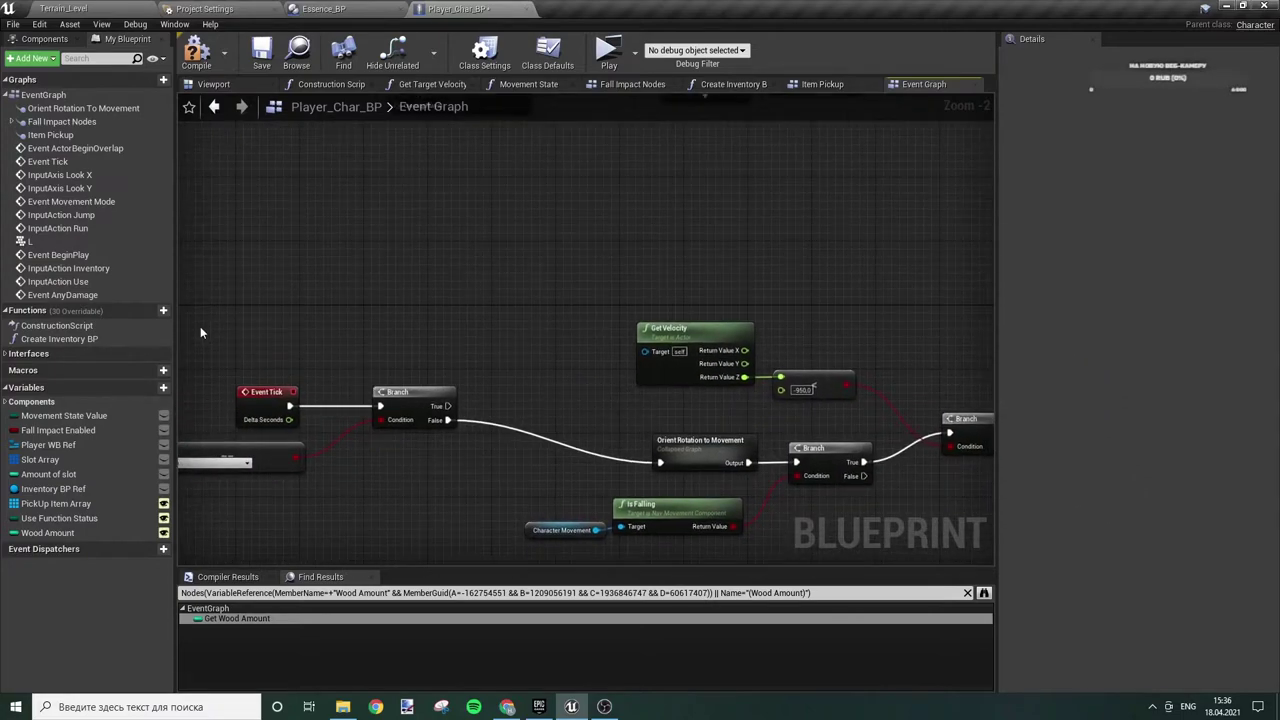
right_click_drag(200, 329, 360, 334)
mouse_move(385, 375)
left_mouse_down()
mouse_move(615, 420)
mouse_move(373, 357)
mouse_move(527, 278)
left_mouse_up()
left_click(527, 278)
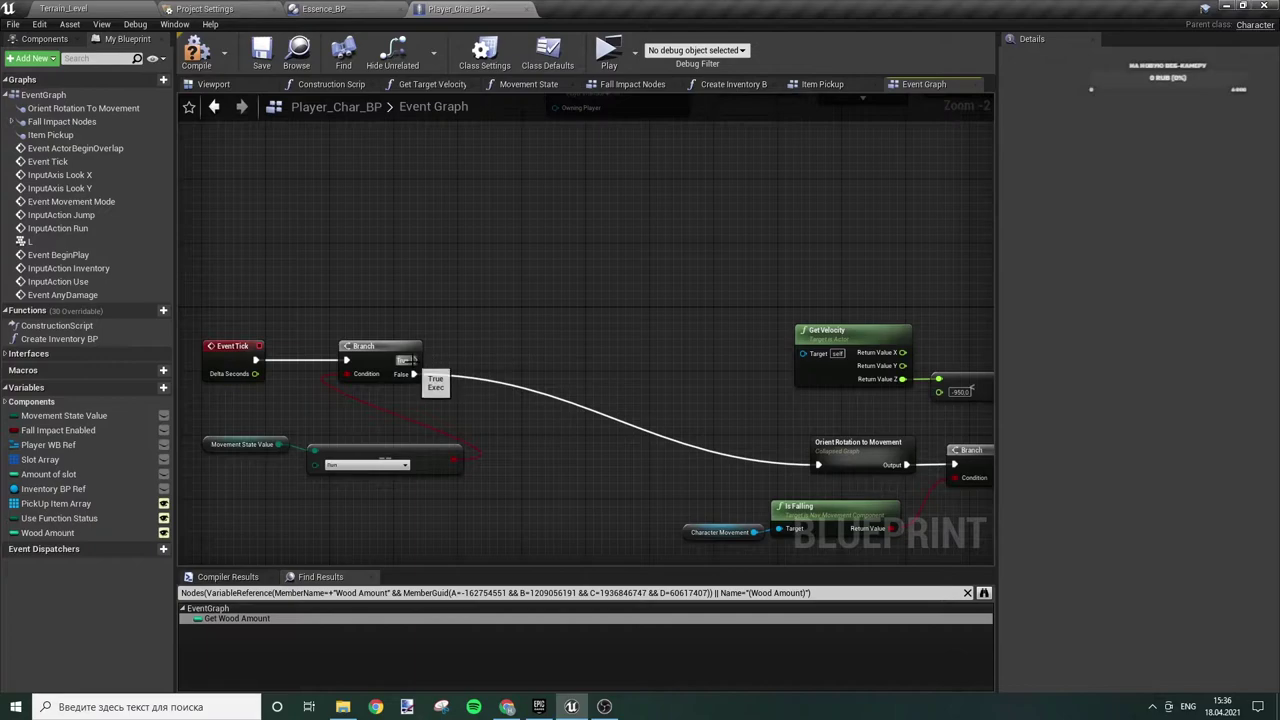
left_click_drag(415, 360, 477, 311)
left_click(495, 279)
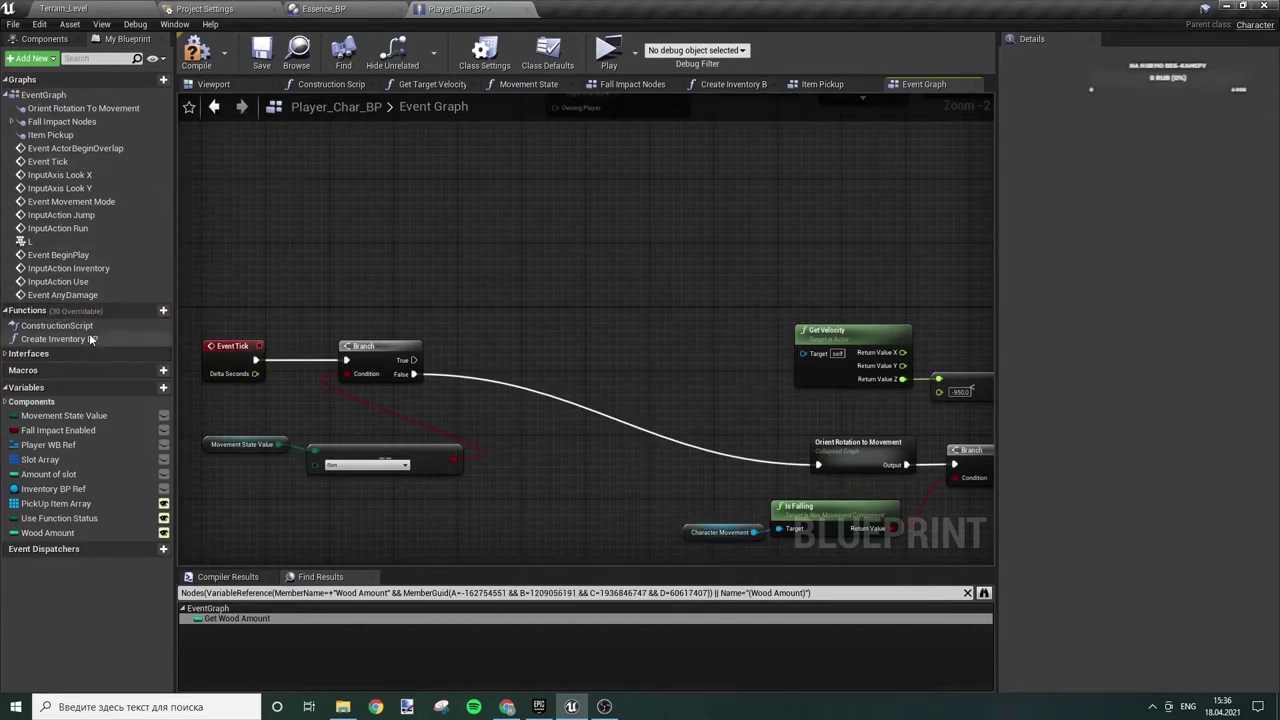
left_click(44, 38)
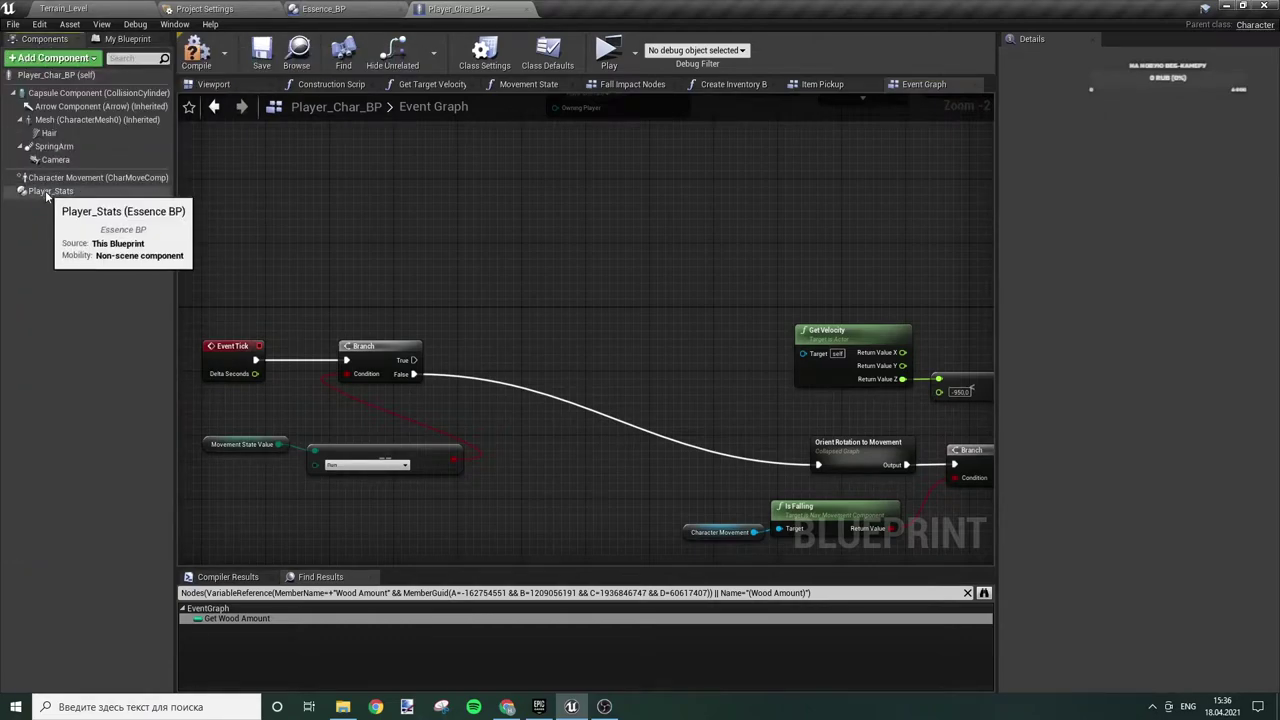
- Place a Player_Stats reference and add its Value Loss call beside the Branch
mouse_move(50, 190)
left_mouse_down()
mouse_move(370, 317)
mouse_move(492, 324)
left_mouse_up()
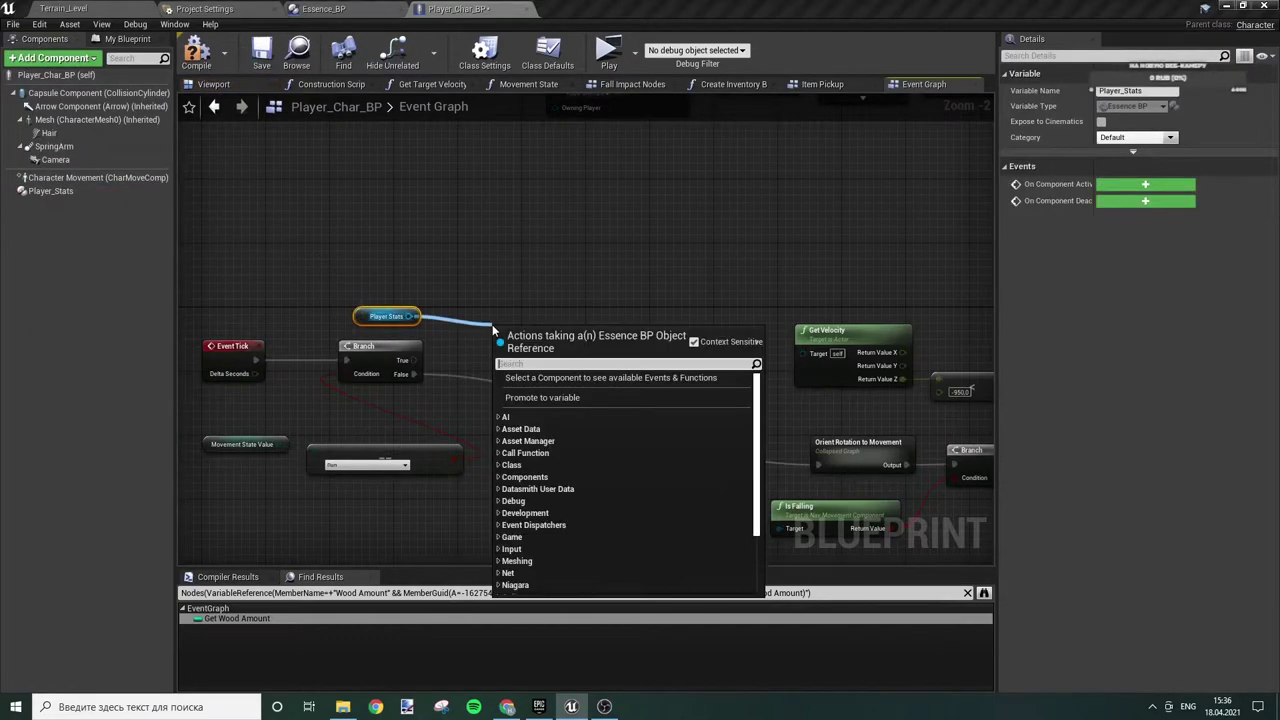
type("loss")
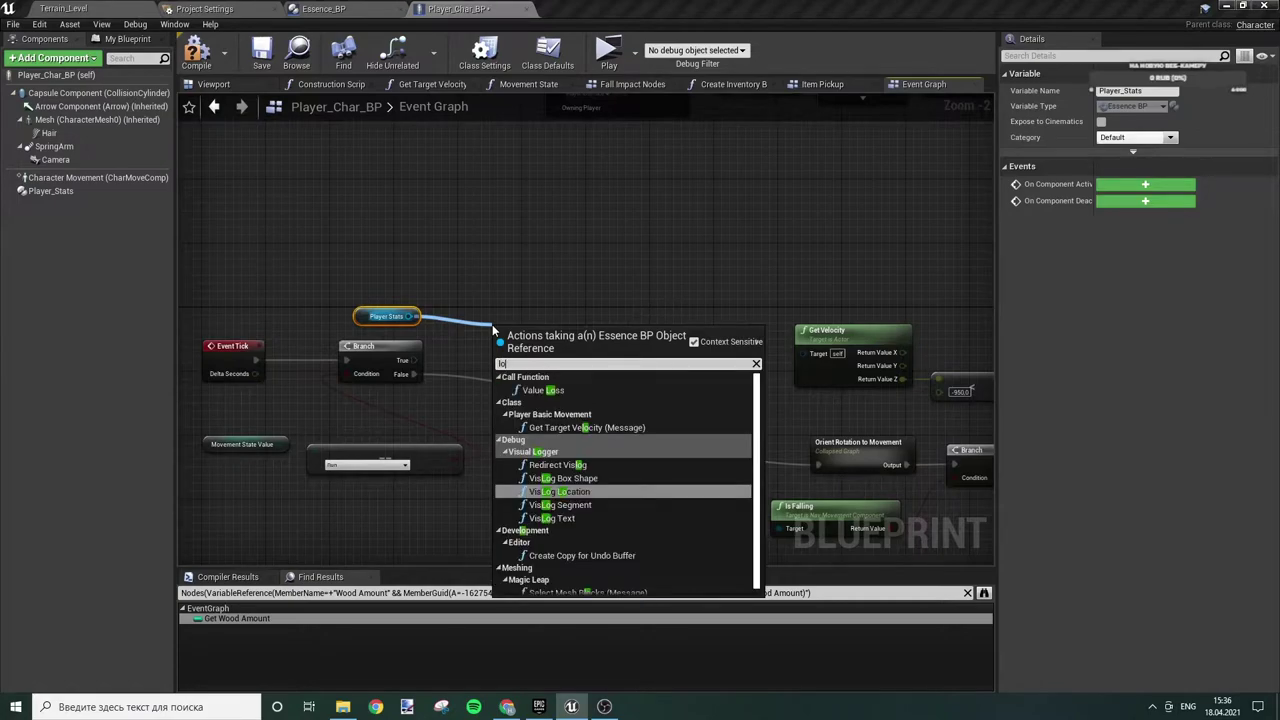
key("Return")
mouse_move(537, 343)
left_mouse_down()
mouse_move(505, 298)
mouse_move(414, 360)
left_mouse_up()
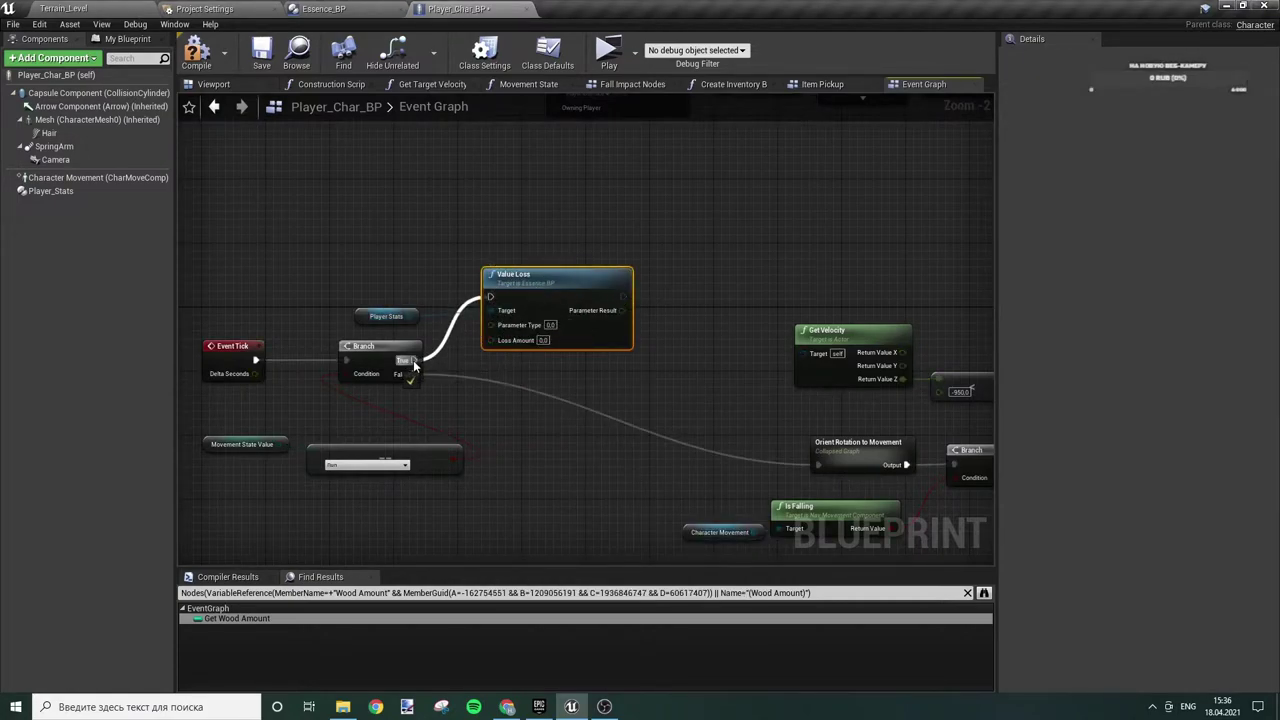
left_click_drag(563, 301, 595, 285)
left_click(385, 234)
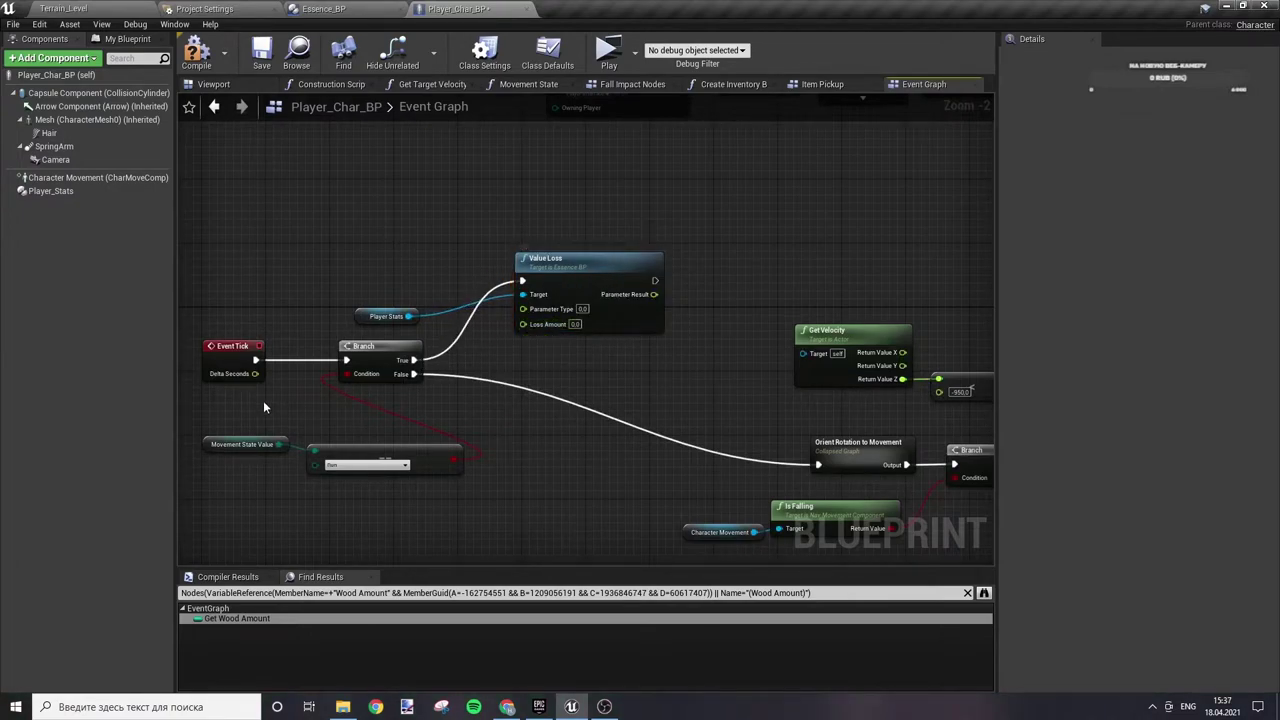
- Divide Event Tick's Delta Seconds by a Get World Delta Seconds node
left_click_drag(255, 373, 289, 401)
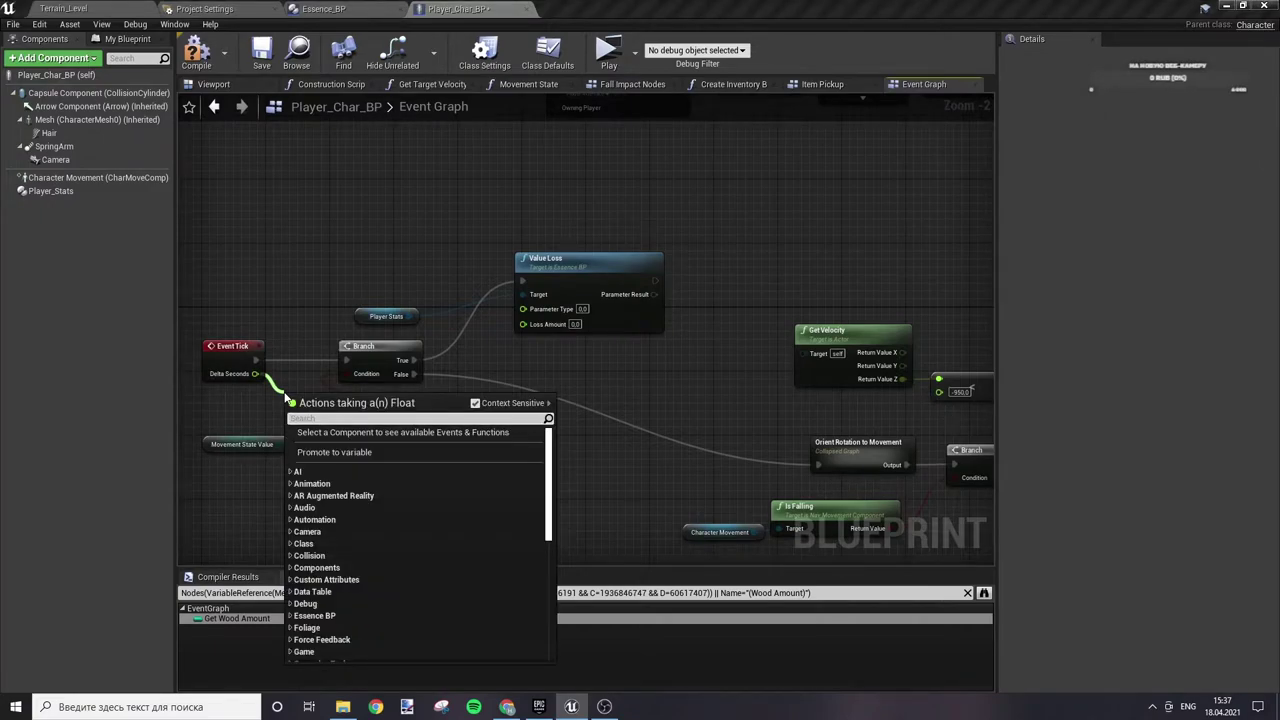
type("/")
key("Return")
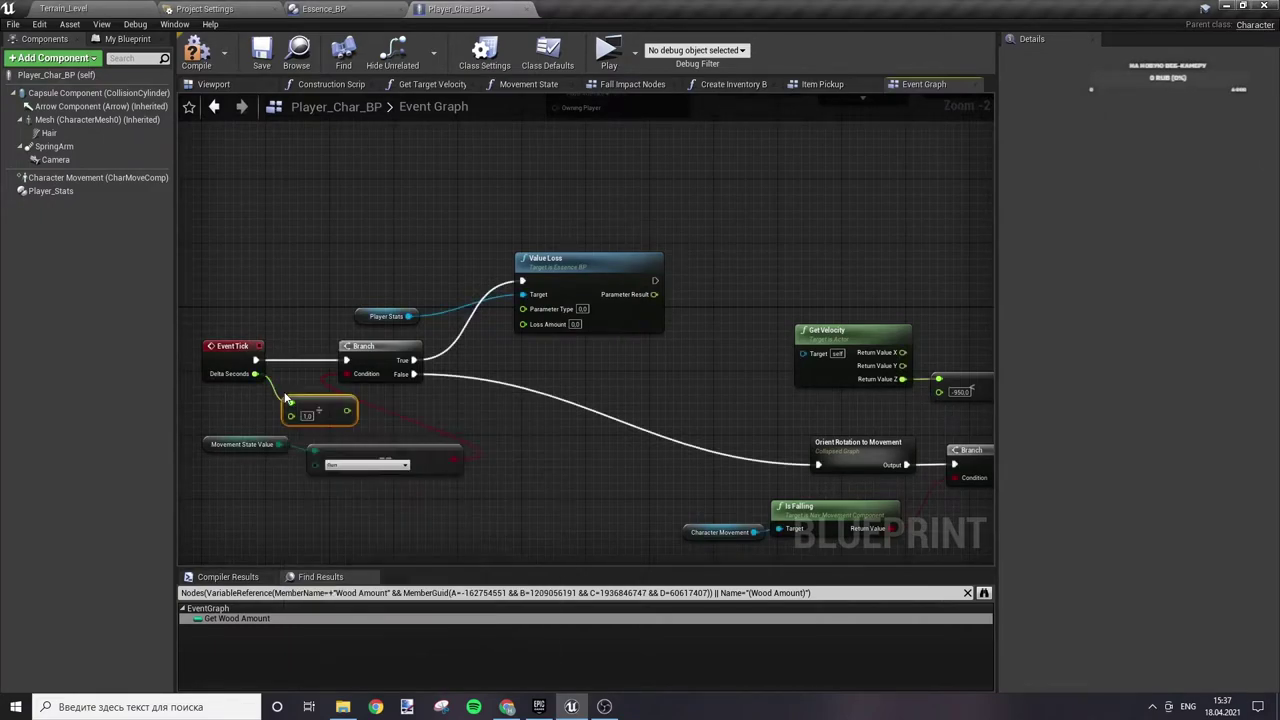
right_click(233, 428)
type("get")
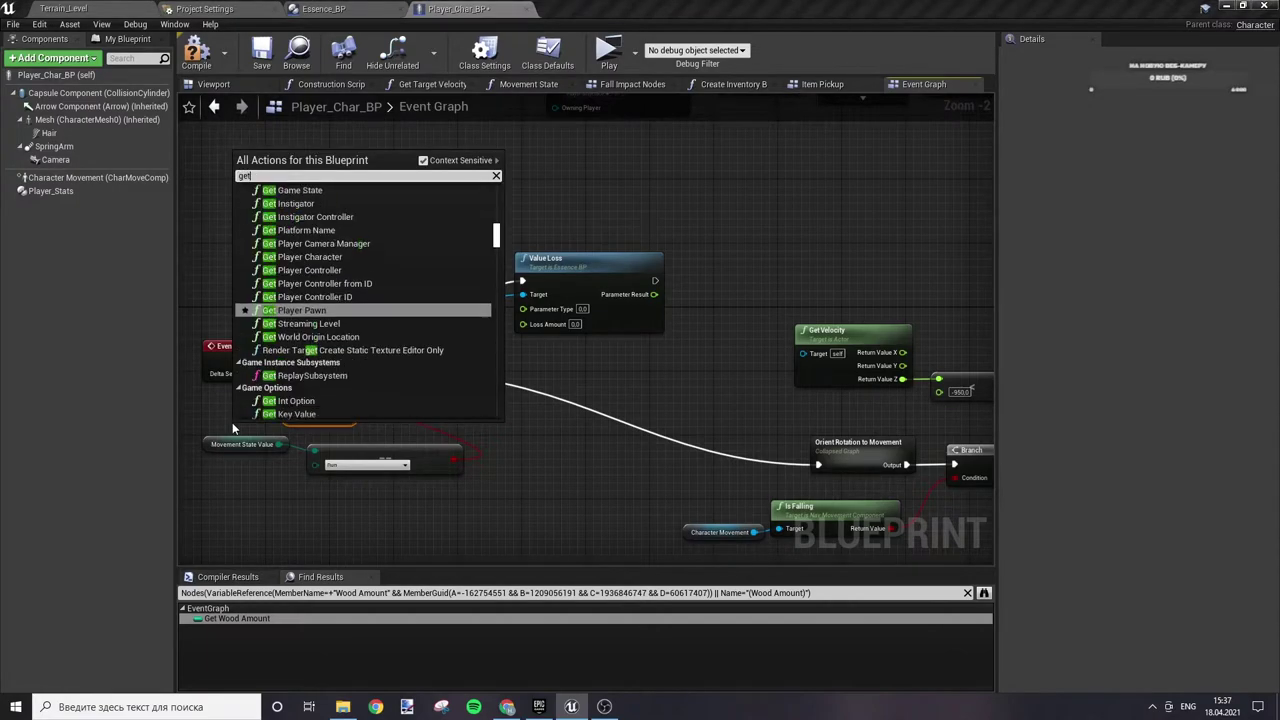
type(" de")
key("BackSpace")
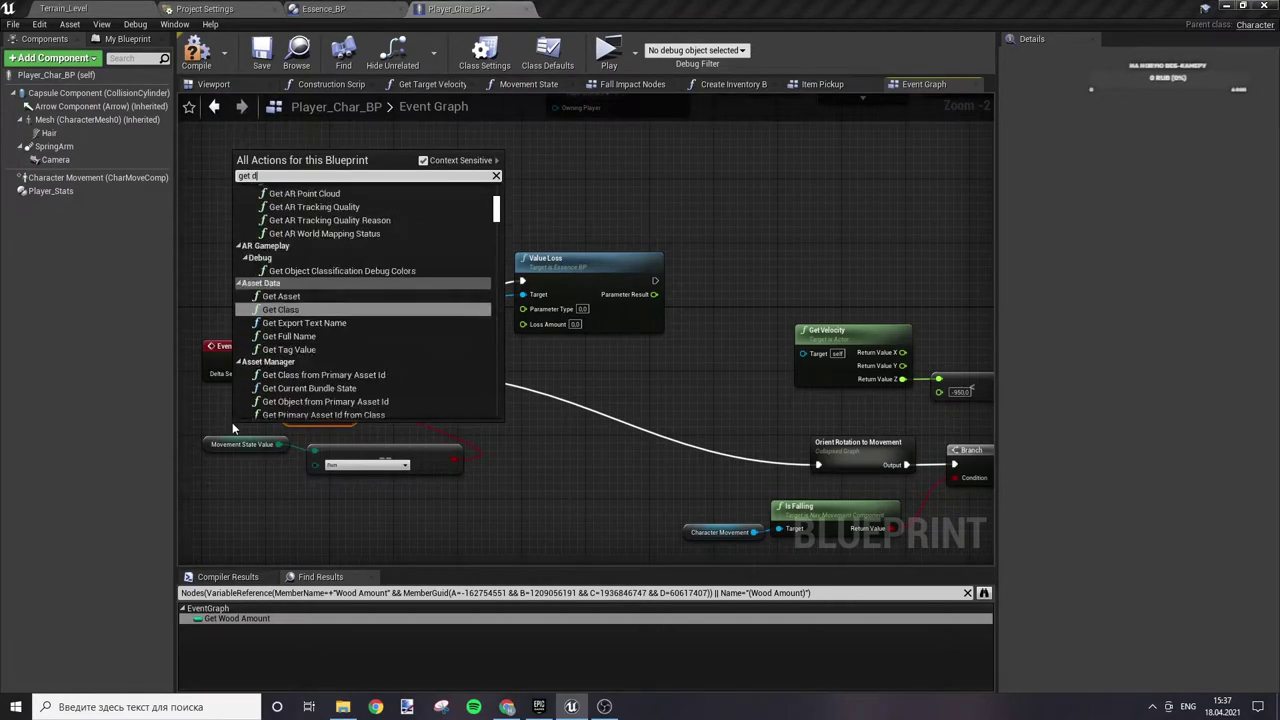
type("l")
key("BackSpace")
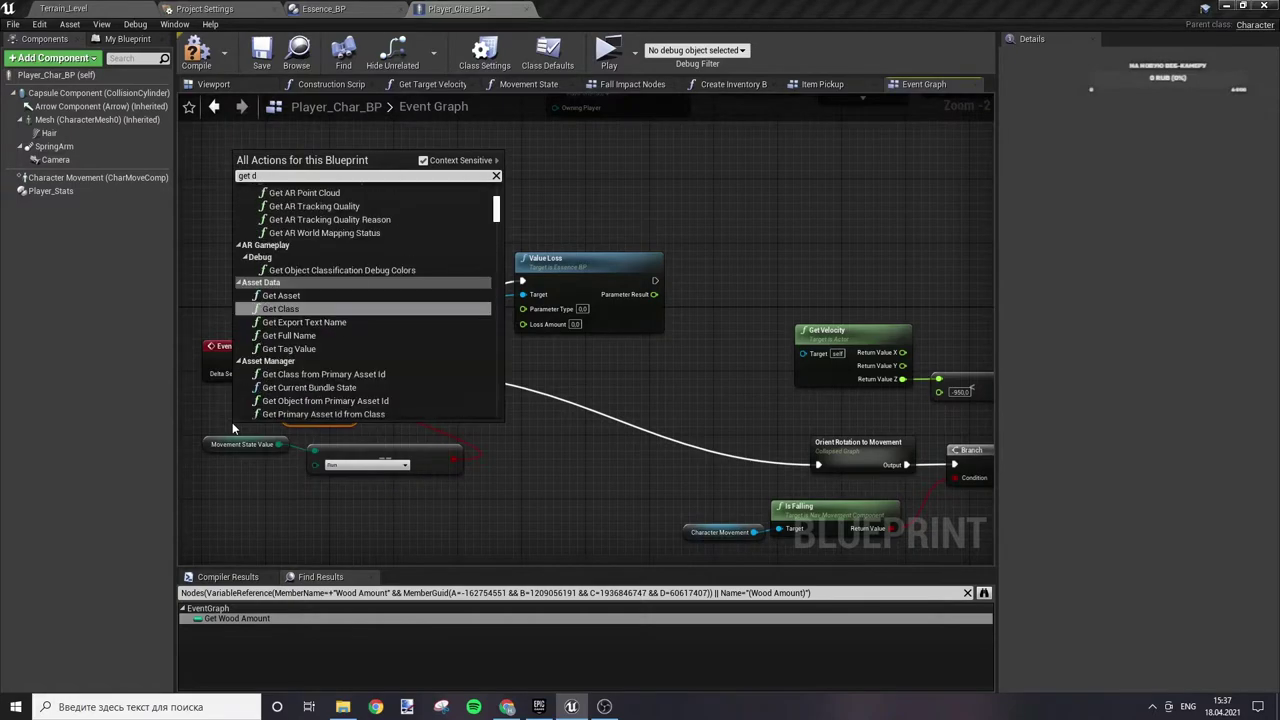
type("elta")
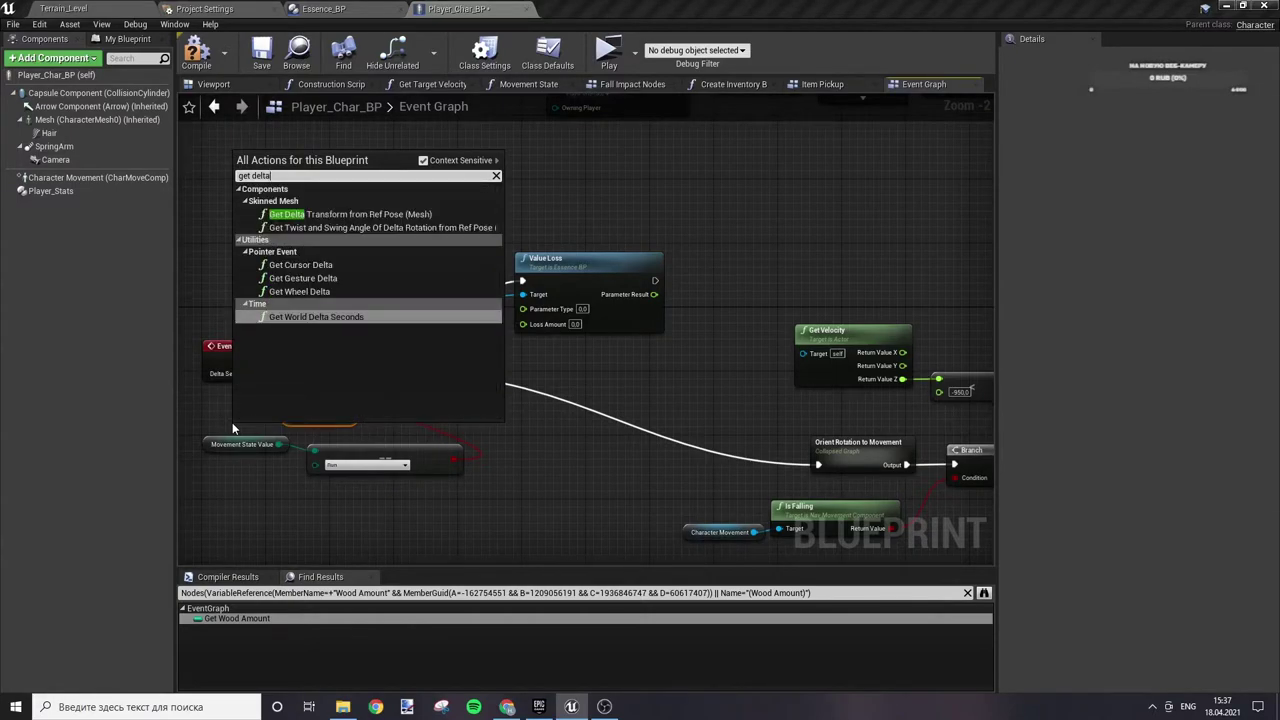
left_click(349, 317)
- Arrange the delta nodes and connect the division result to Value Loss's Loss Amount
mouse_move(280, 425)
left_mouse_down()
mouse_move(310, 412)
mouse_move(288, 405)
mouse_move(406, 414)
left_mouse_up()
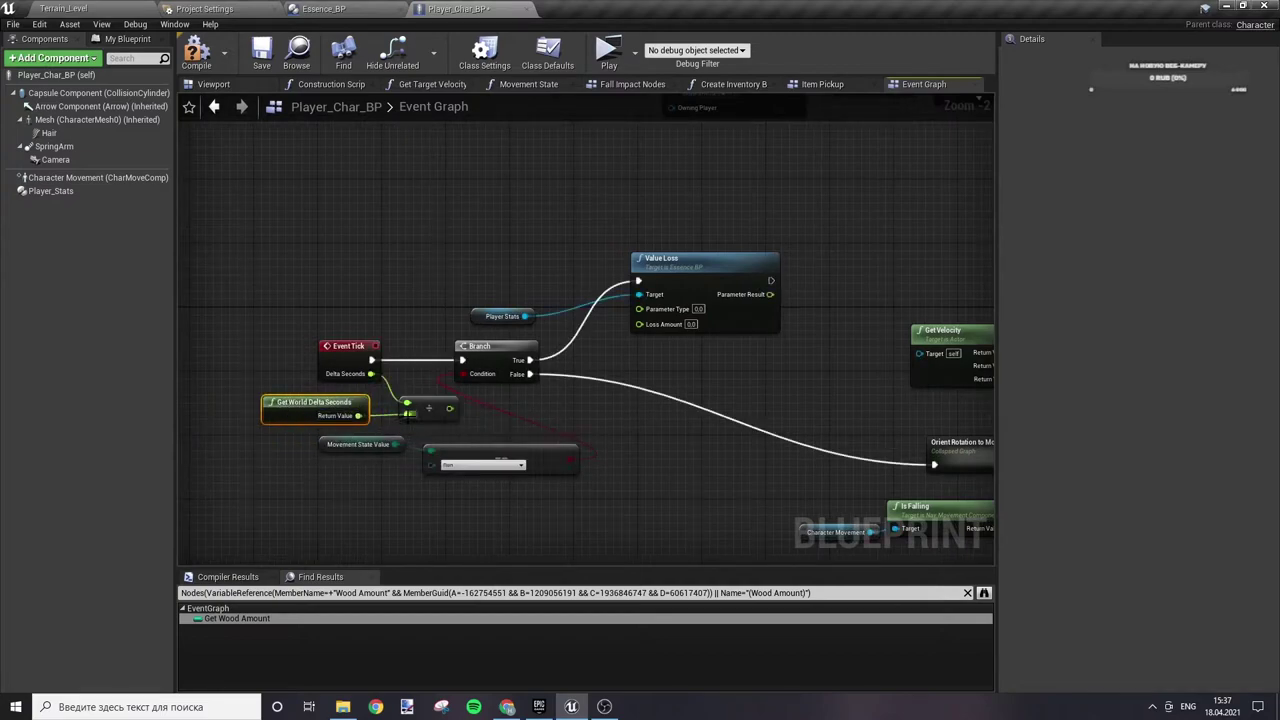
left_click_drag(313, 407, 329, 407)
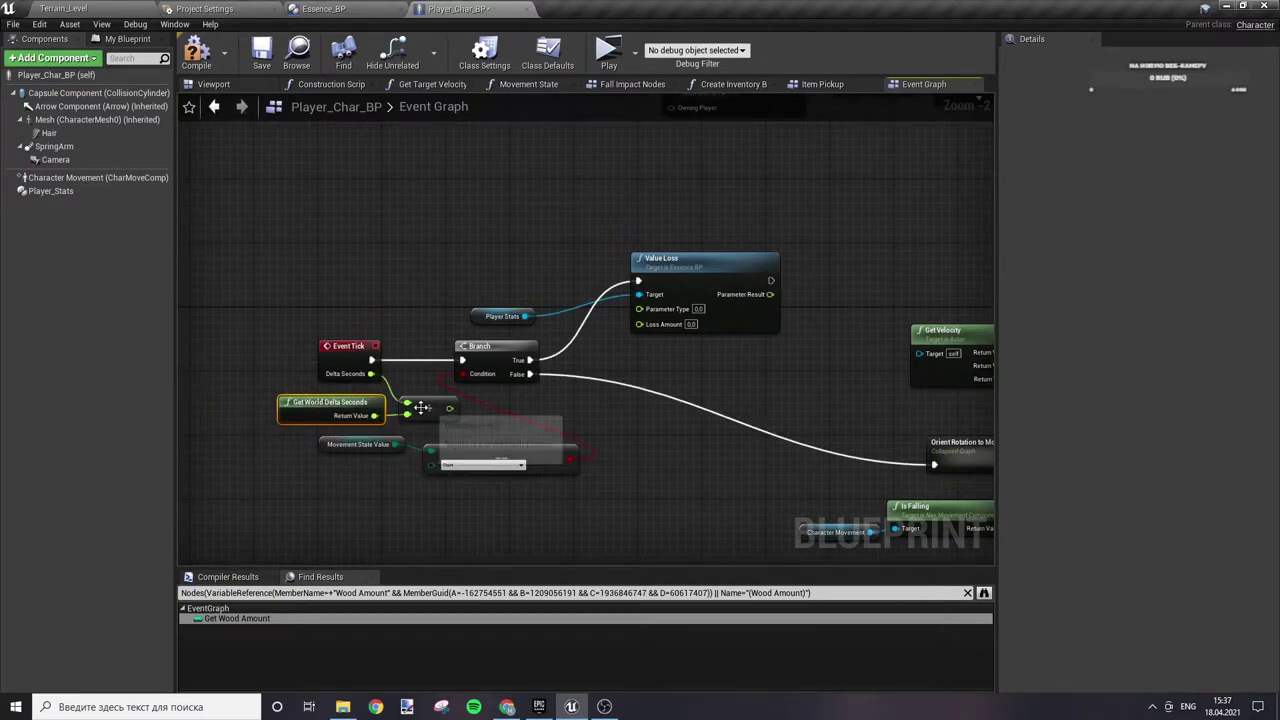
left_click_drag(432, 414, 424, 399)
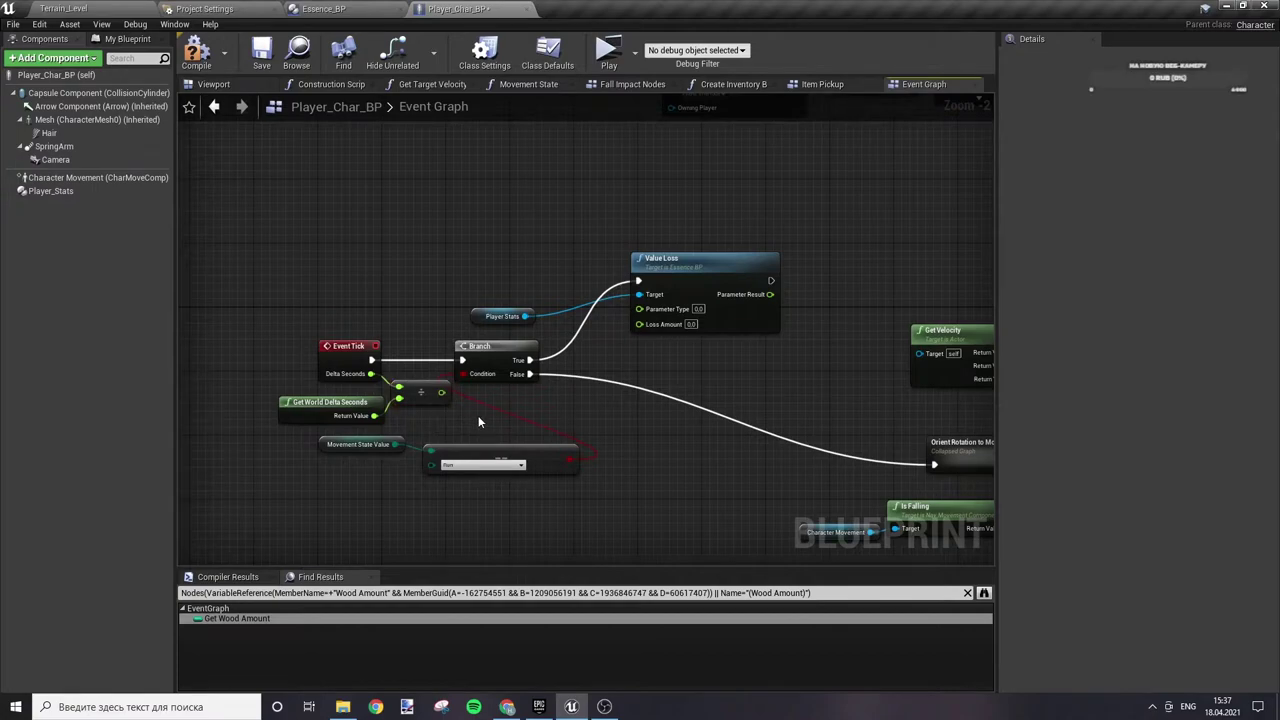
mouse_move(312, 332)
left_mouse_down()
mouse_move(418, 398)
mouse_move(346, 398)
mouse_move(380, 396)
left_mouse_up()
left_click(362, 311)
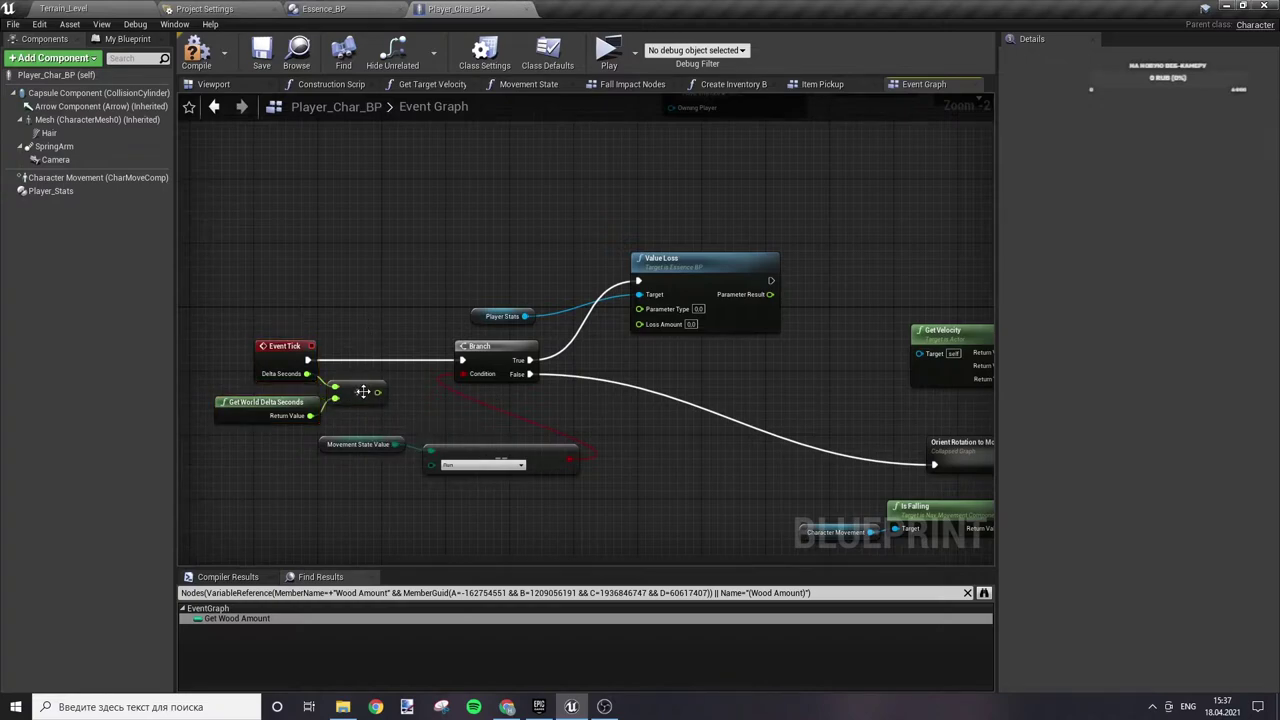
mouse_move(378, 392)
left_mouse_down()
mouse_move(660, 337)
mouse_move(400, 343)
left_mouse_up()
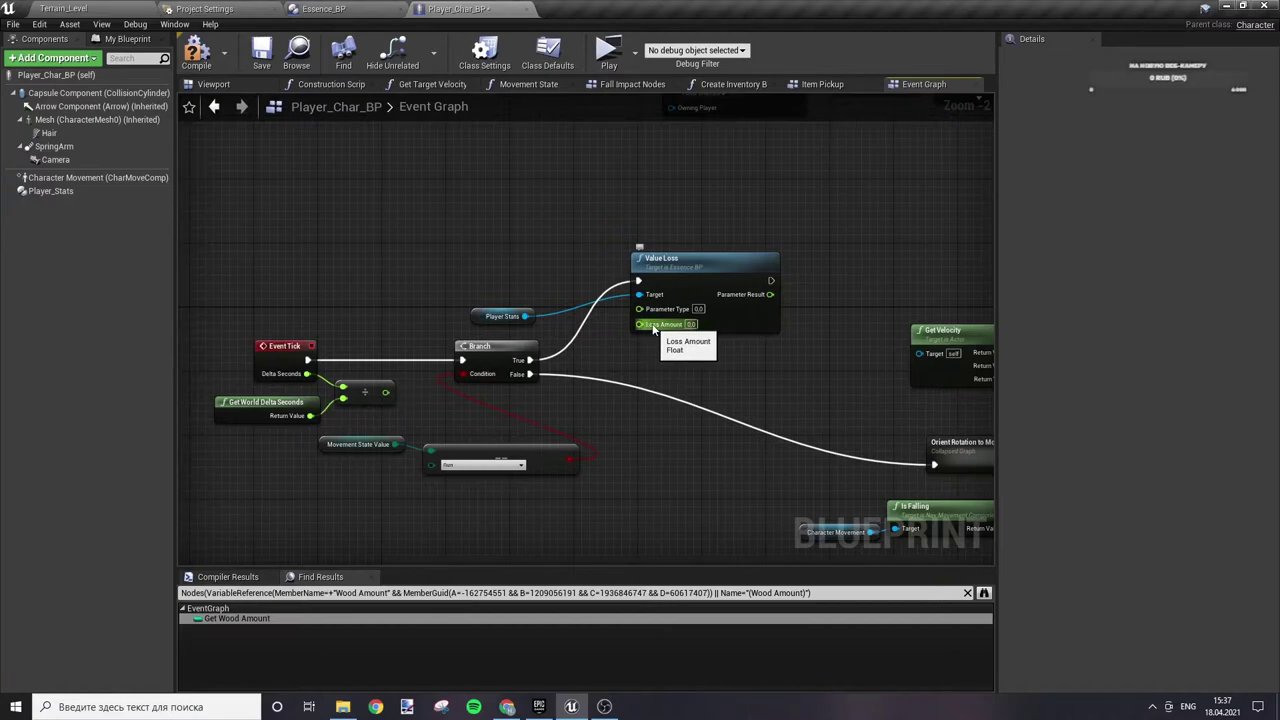
left_click_drag(642, 331, 385, 392)
right_click_drag(583, 273, 491, 267)
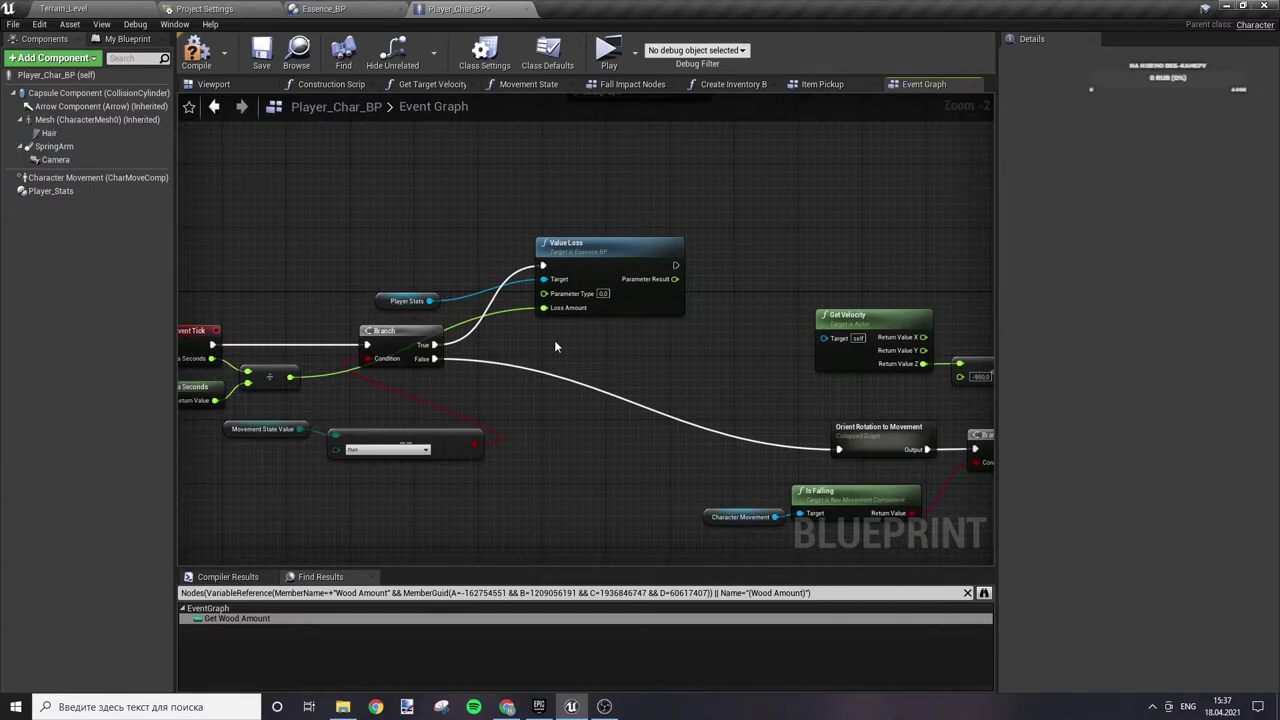
- Wire a Get Stamina node from Player Stats into Parameter Type, tidy the nodes, and compile
mouse_move(405, 300)
left_mouse_down()
mouse_move(341, 261)
mouse_move(413, 311)
left_mouse_up()
type("stamin")
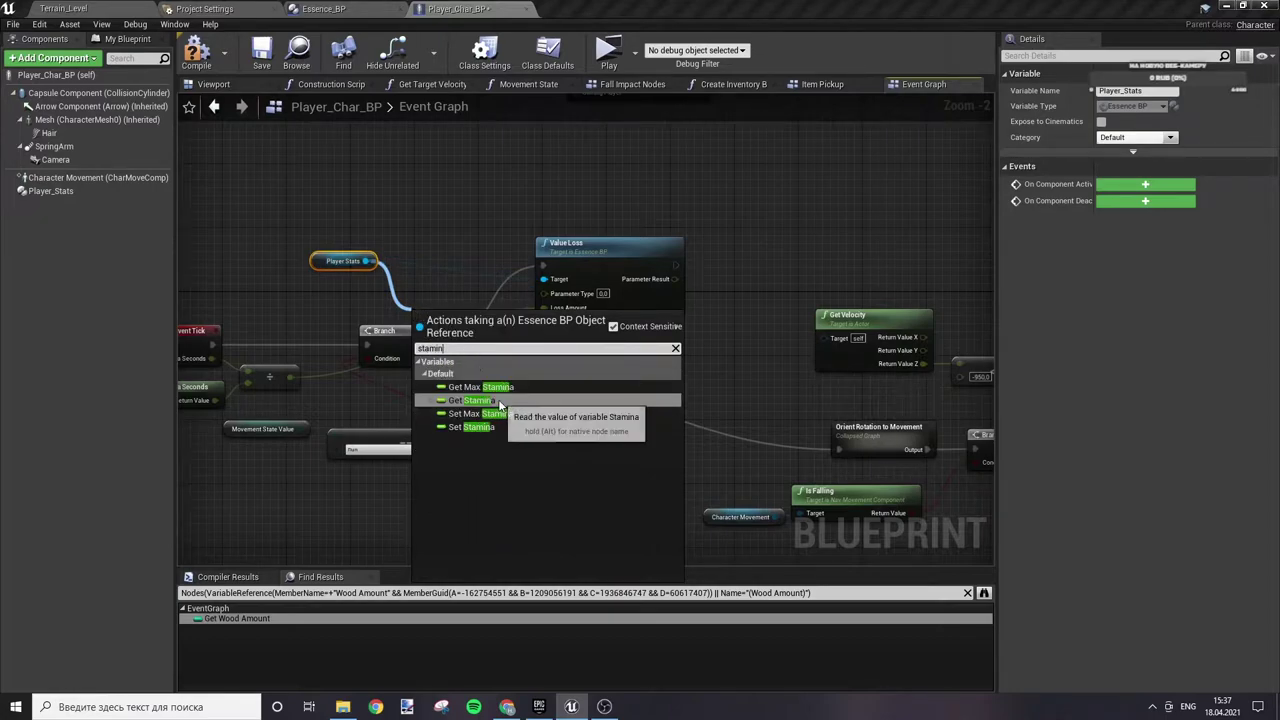
left_click(470, 400)
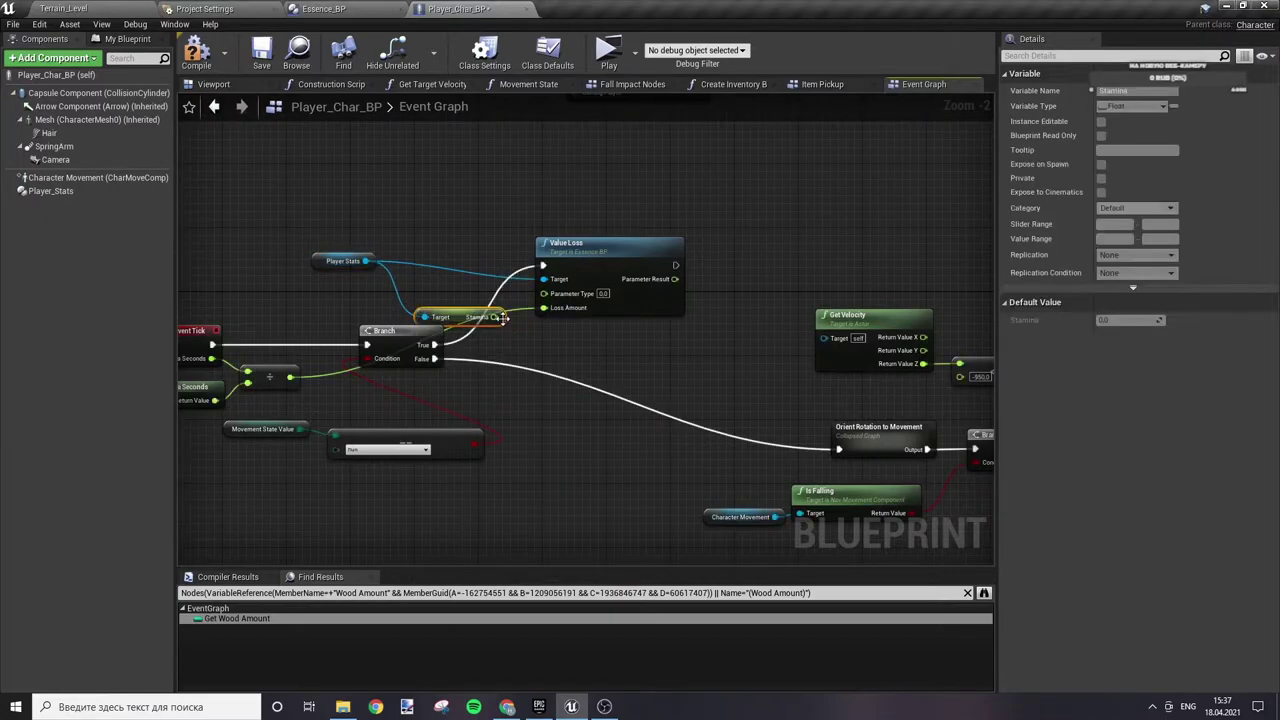
left_click_drag(434, 344, 543, 265)
left_click_drag(463, 318, 438, 294)
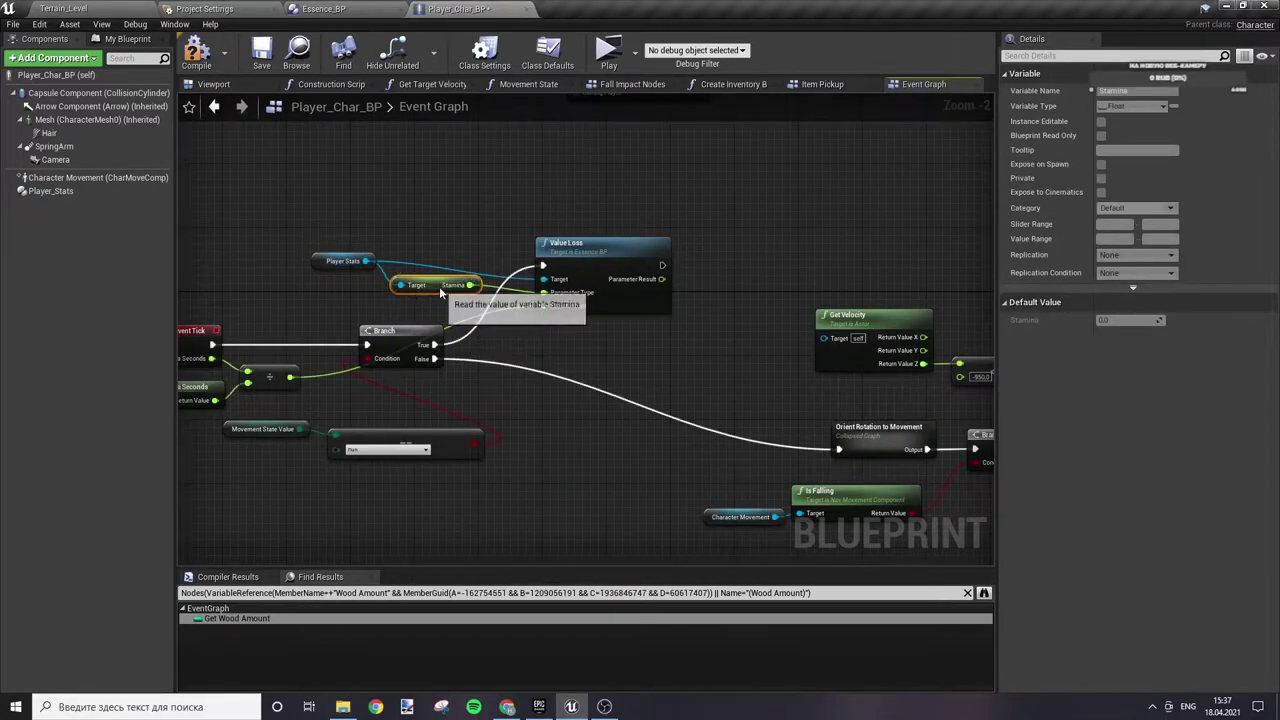
left_click(328, 275)
left_click_drag(316, 261, 324, 277)
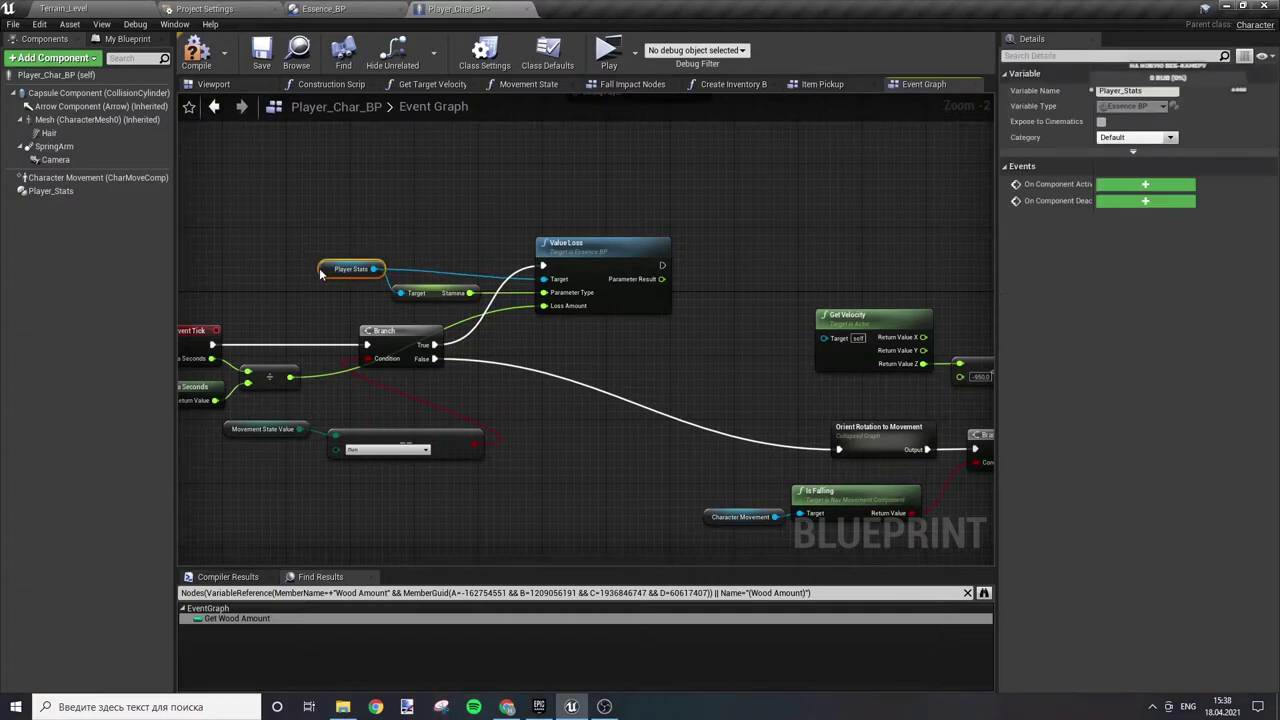
left_click(358, 230)
left_click(194, 54)
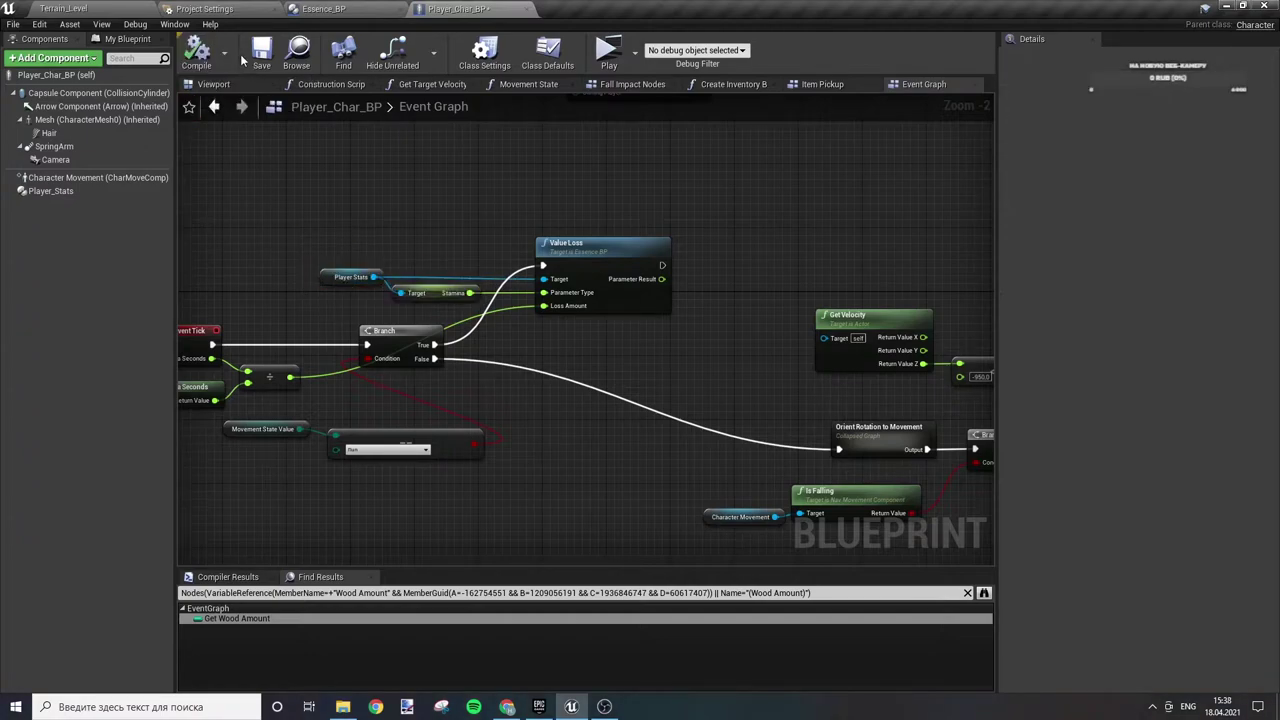
right_click_drag(755, 261, 730, 224)
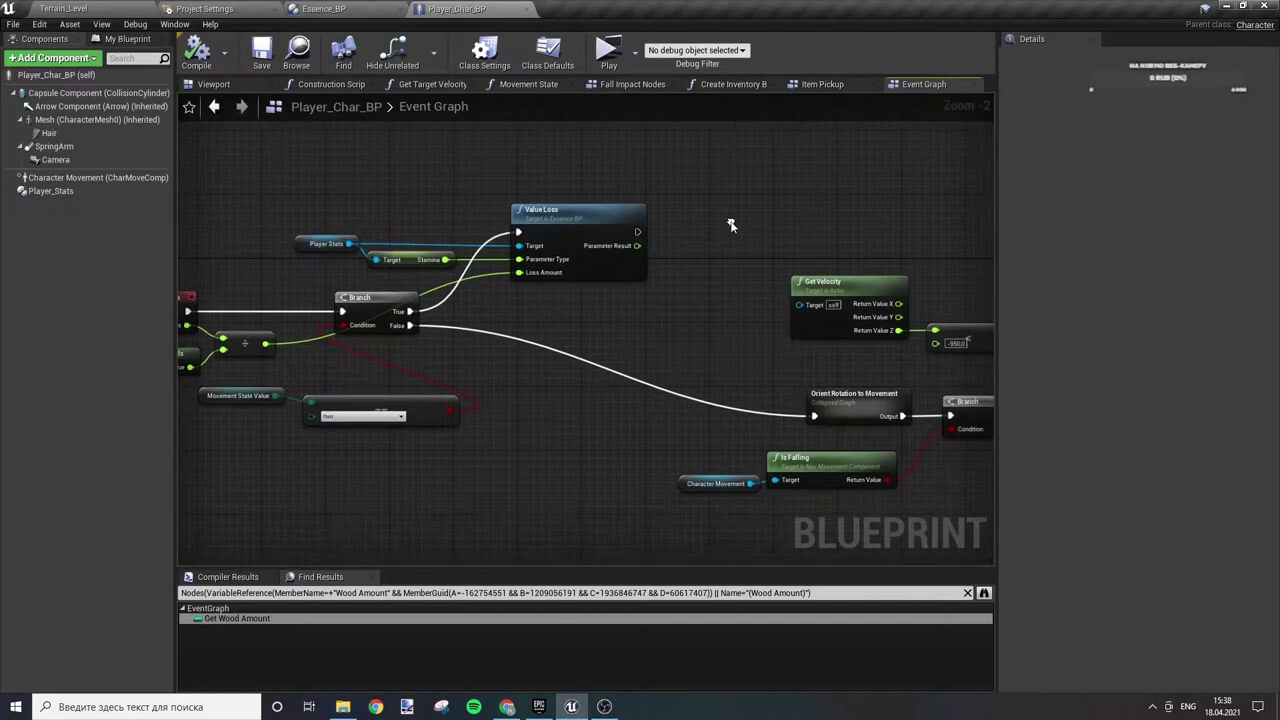
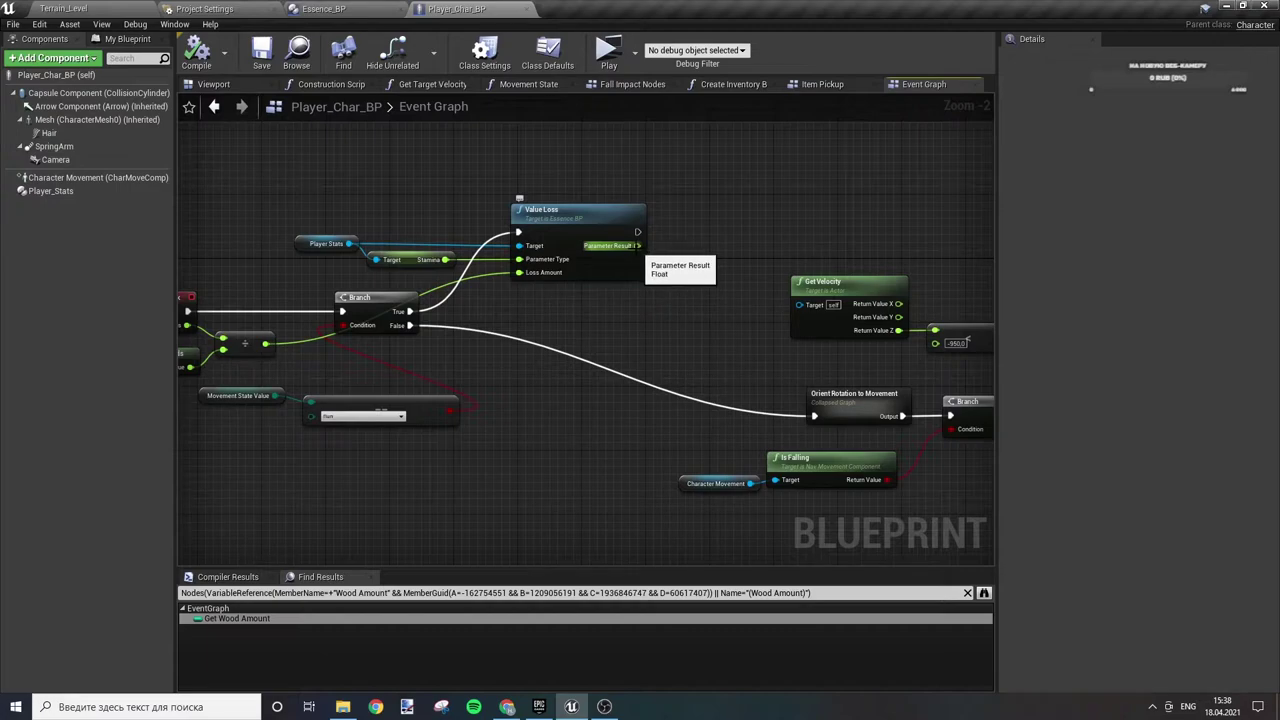
- Add a Set Stamina node on Player Stats, fed by Value Loss's result and running before Orient Rotation to Movement
left_click_drag(349, 243, 494, 183)
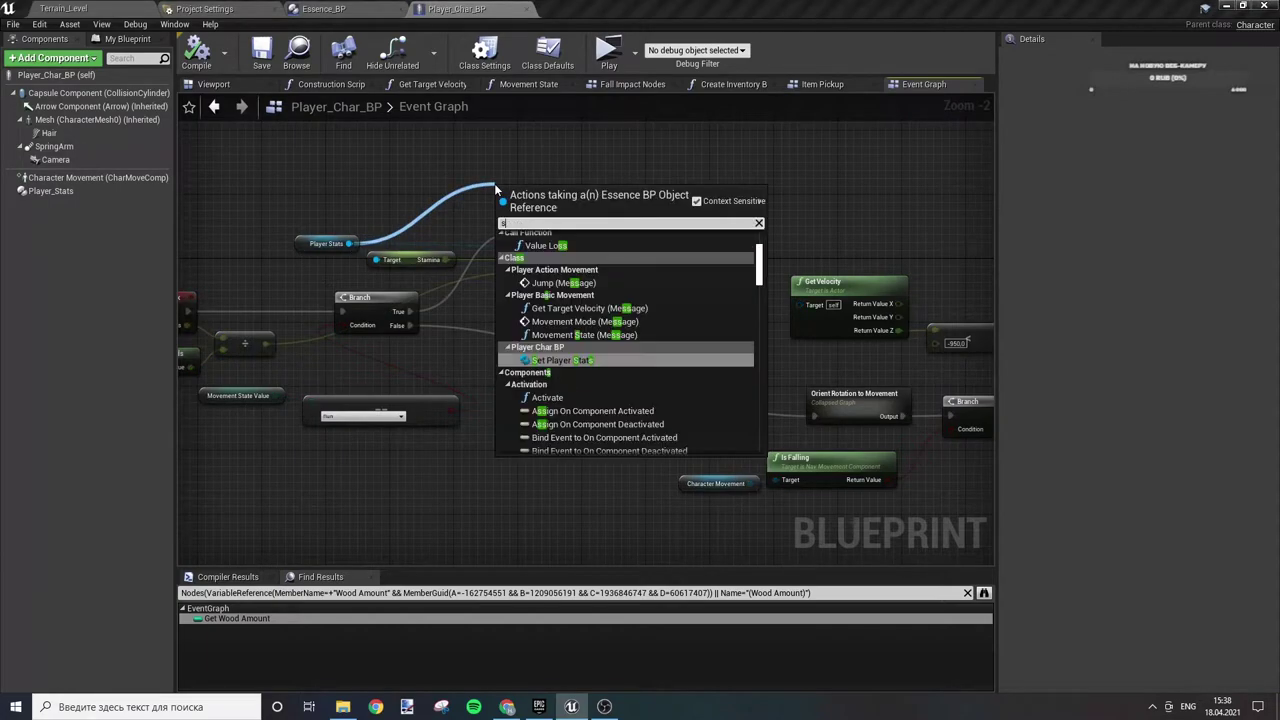
type("set stam")
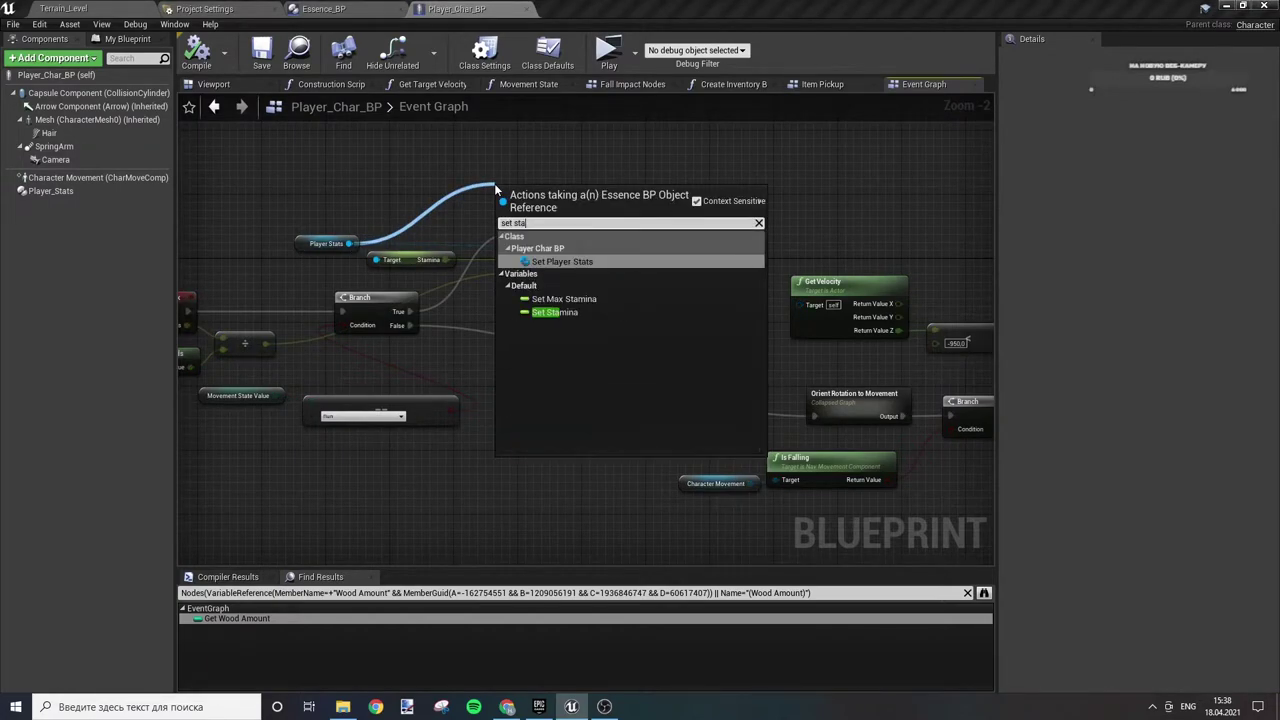
left_click(594, 299)
mouse_move(537, 195)
left_mouse_down()
mouse_move(705, 227)
mouse_move(637, 232)
mouse_move(672, 245)
mouse_move(766, 374)
left_mouse_up()
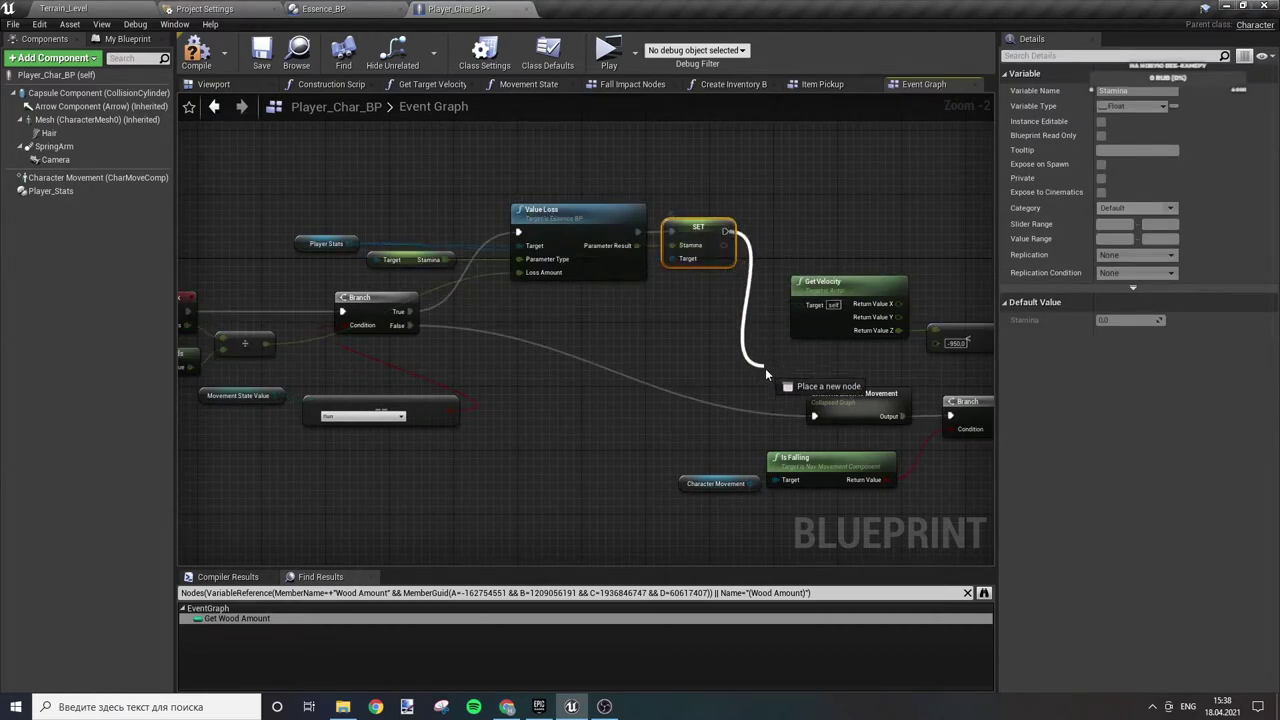
left_click_drag(815, 421, 814, 417)
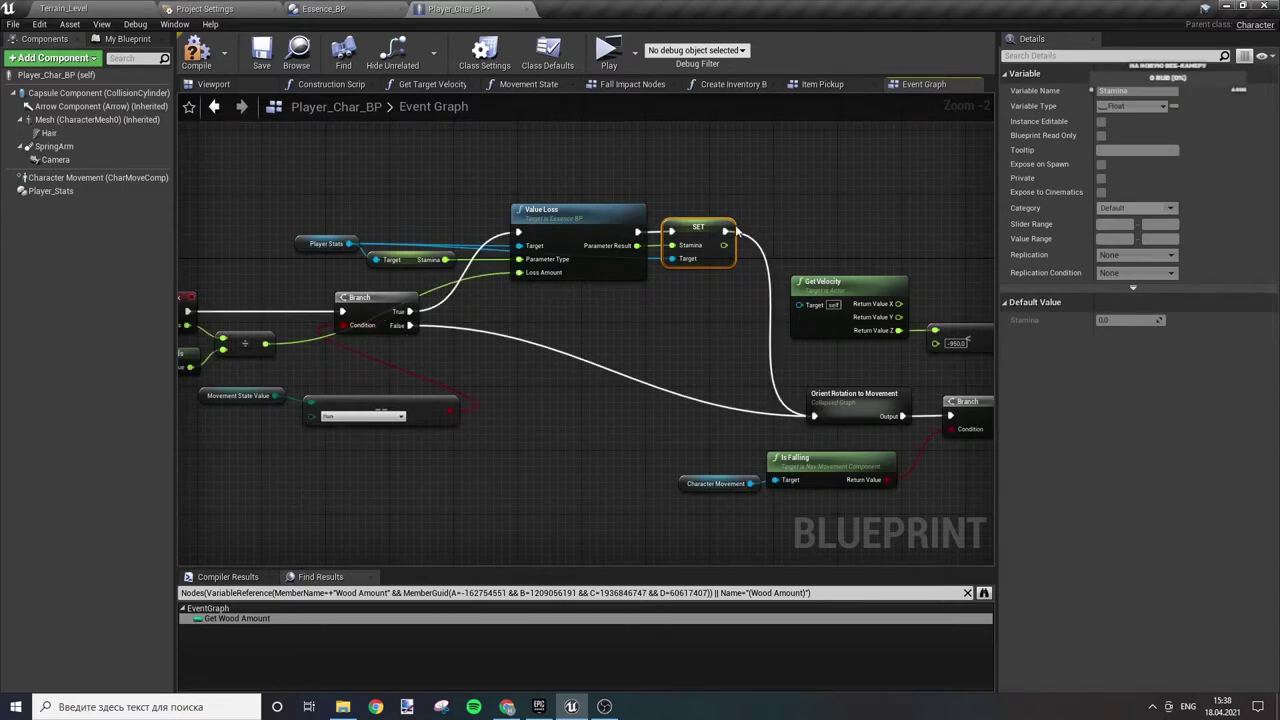
mouse_move(902, 365)
right_mouse_down()
mouse_move(633, 234)
mouse_move(735, 298)
right_mouse_up()
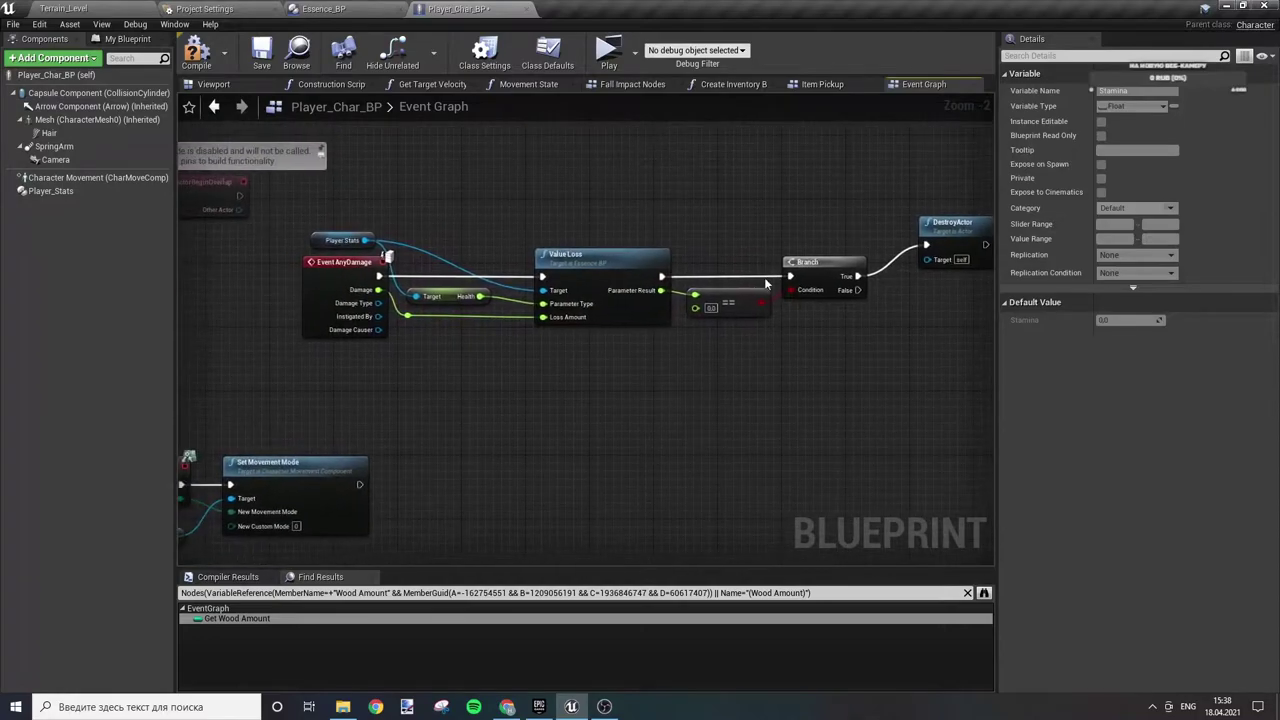
- Insert a Set Health node on Player Stats between the damage Value Loss and the Branch
left_click_drag(735, 298, 733, 354)
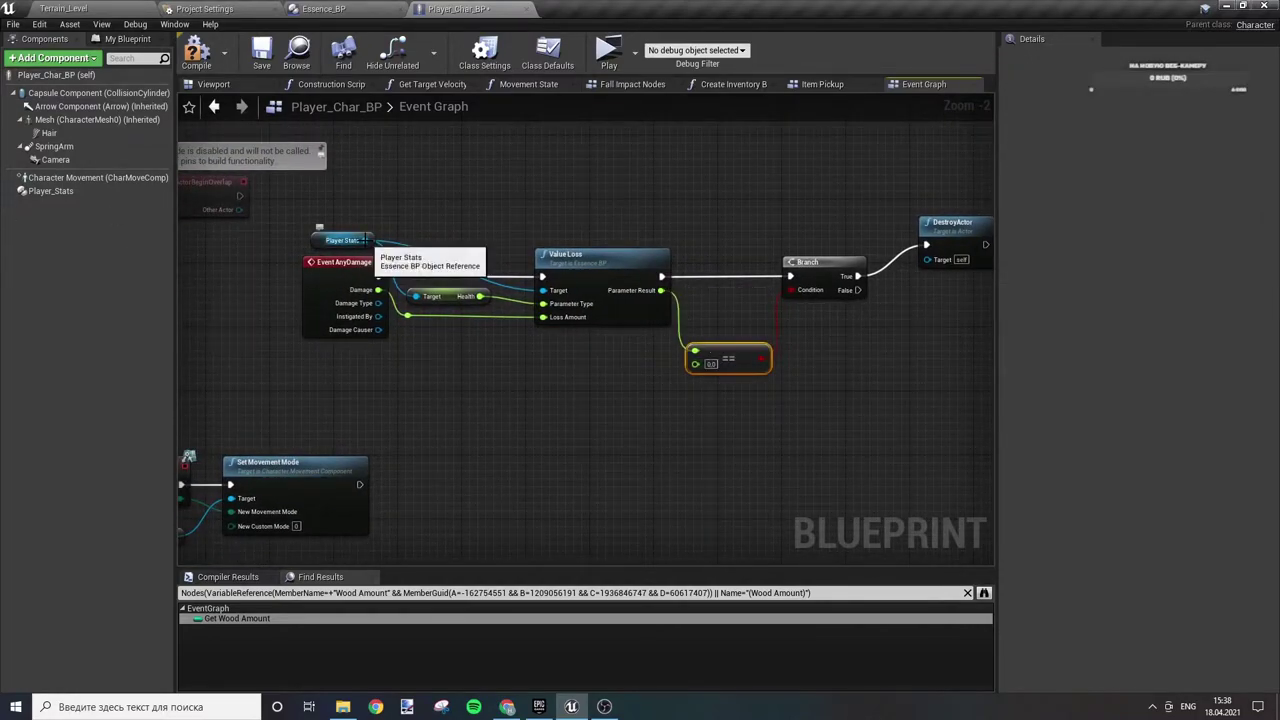
left_click_drag(366, 240, 585, 238)
type("set heal")
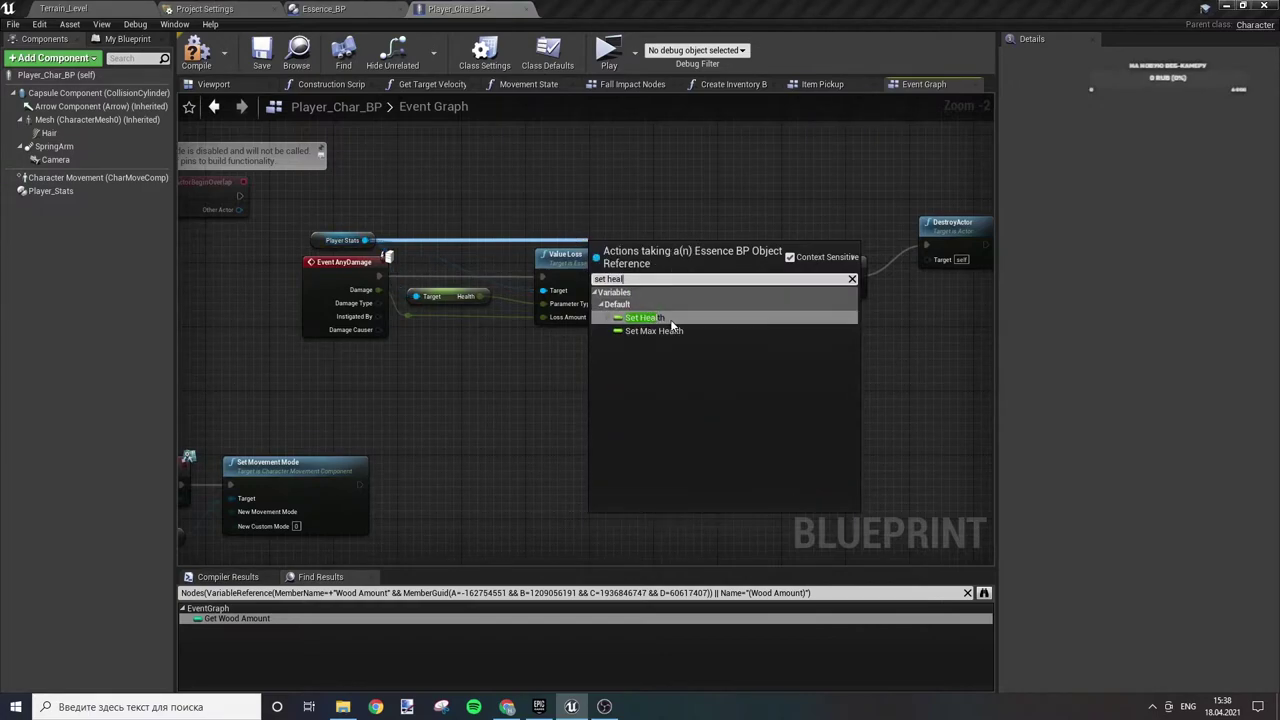
left_click(671, 319)
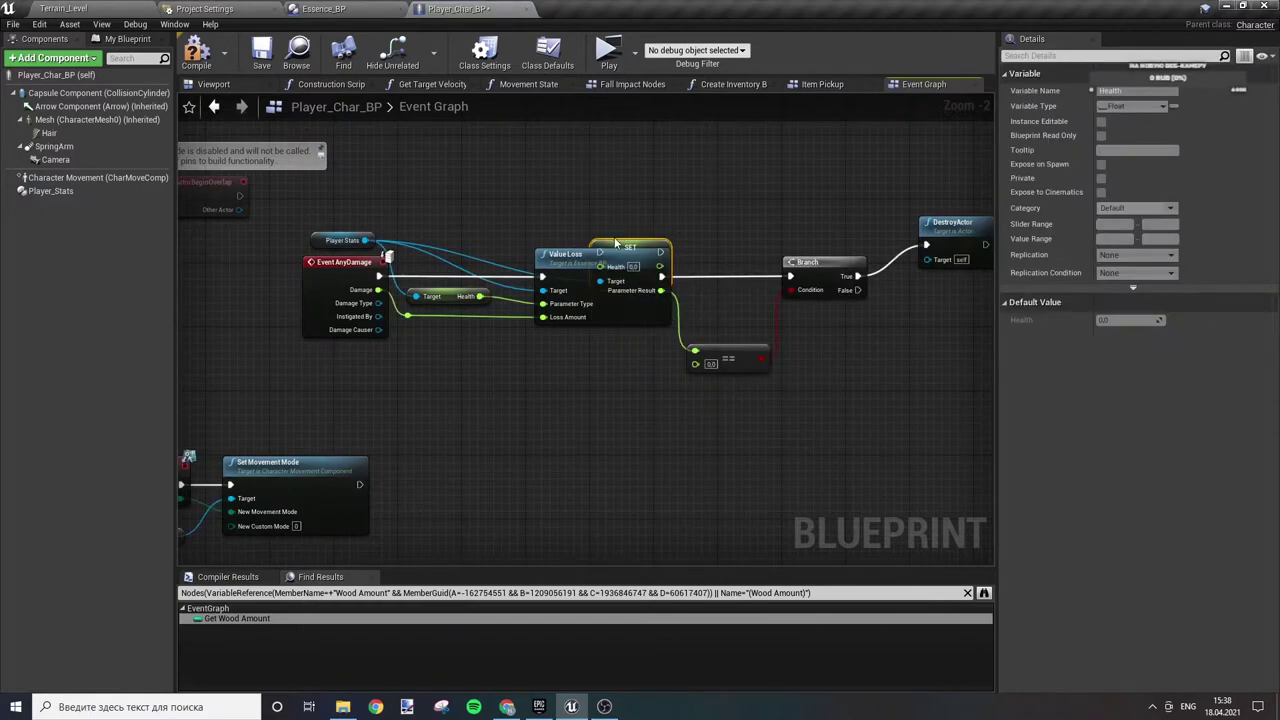
mouse_move(615, 243)
left_mouse_down()
mouse_move(715, 272)
mouse_move(697, 275)
mouse_move(804, 282)
left_mouse_up()
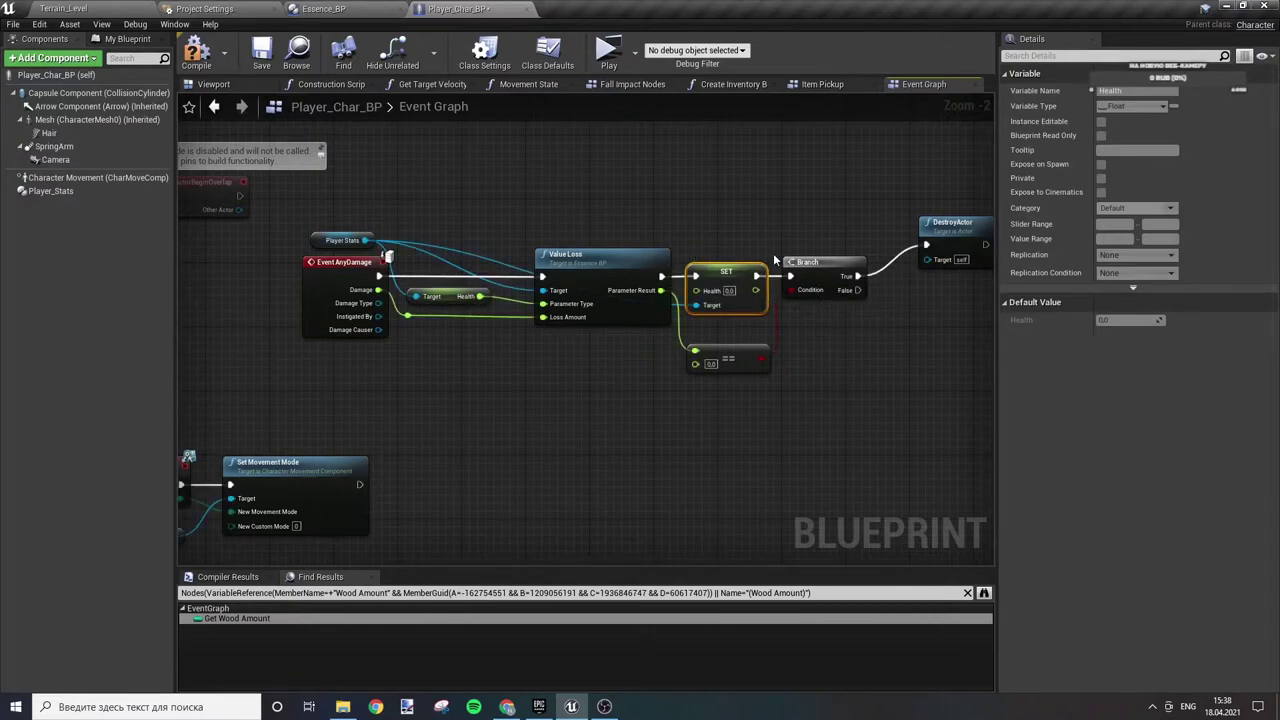
left_click(773, 260)
- Save the character blueprint and check the SET Health node's settings
left_click(261, 55)
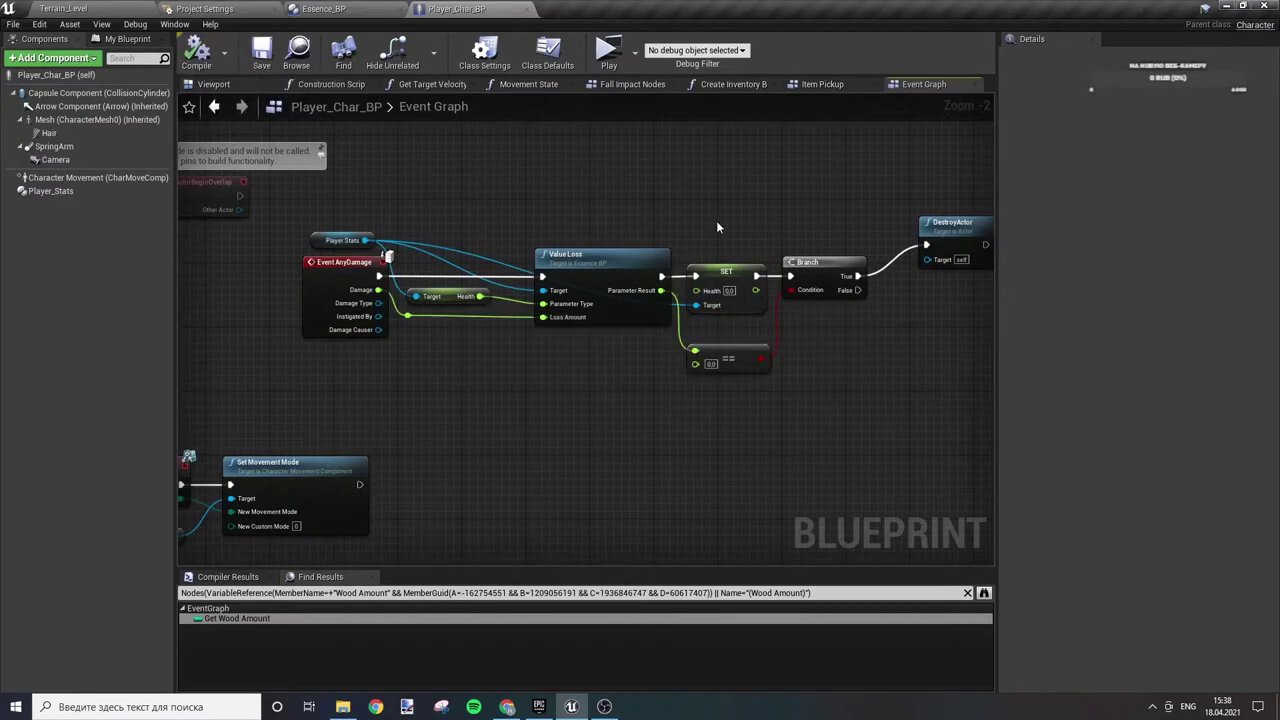
left_click(733, 272)
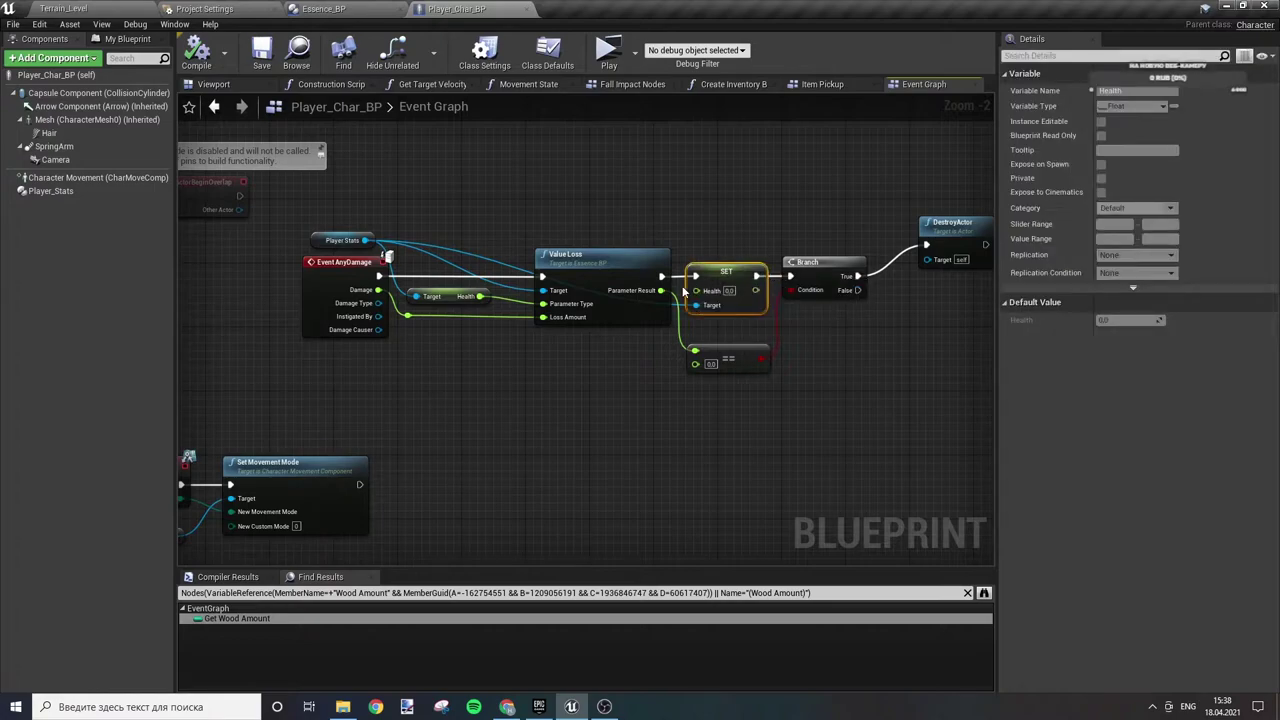
left_click(690, 207)
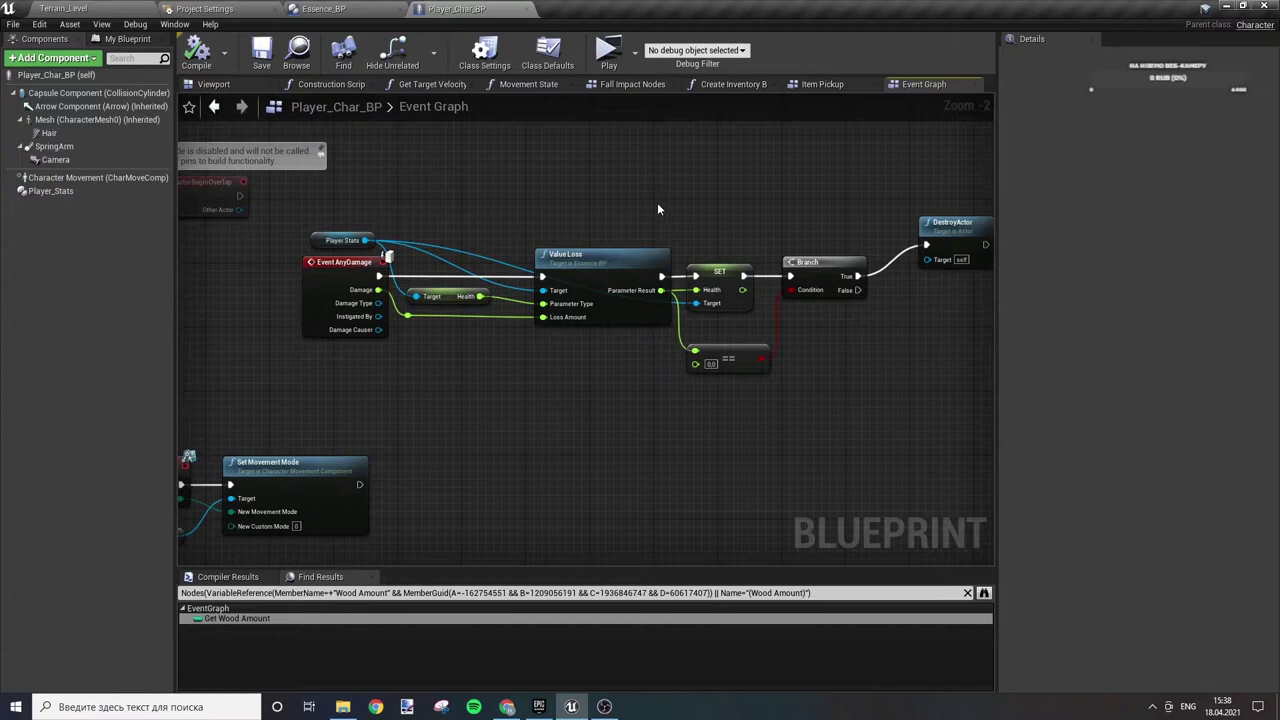
- Add a Print String node off the SET Stamina output
left_click(104, 8)
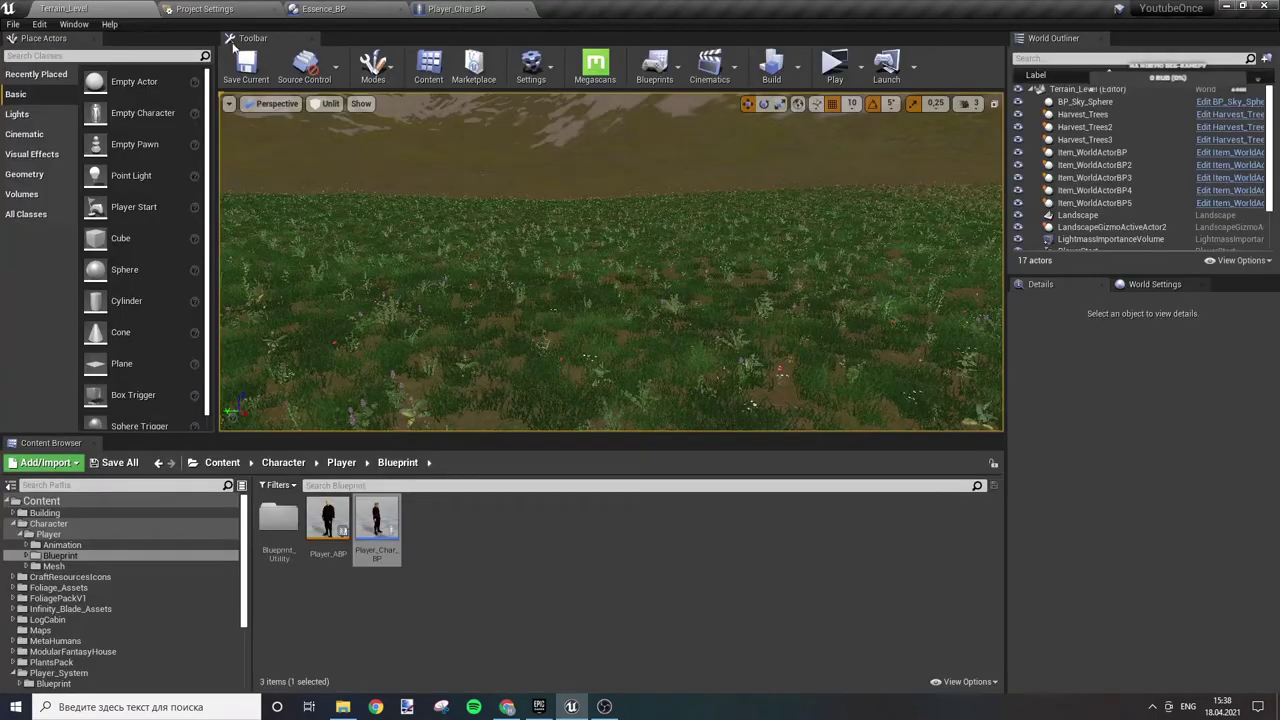
left_click(445, 8)
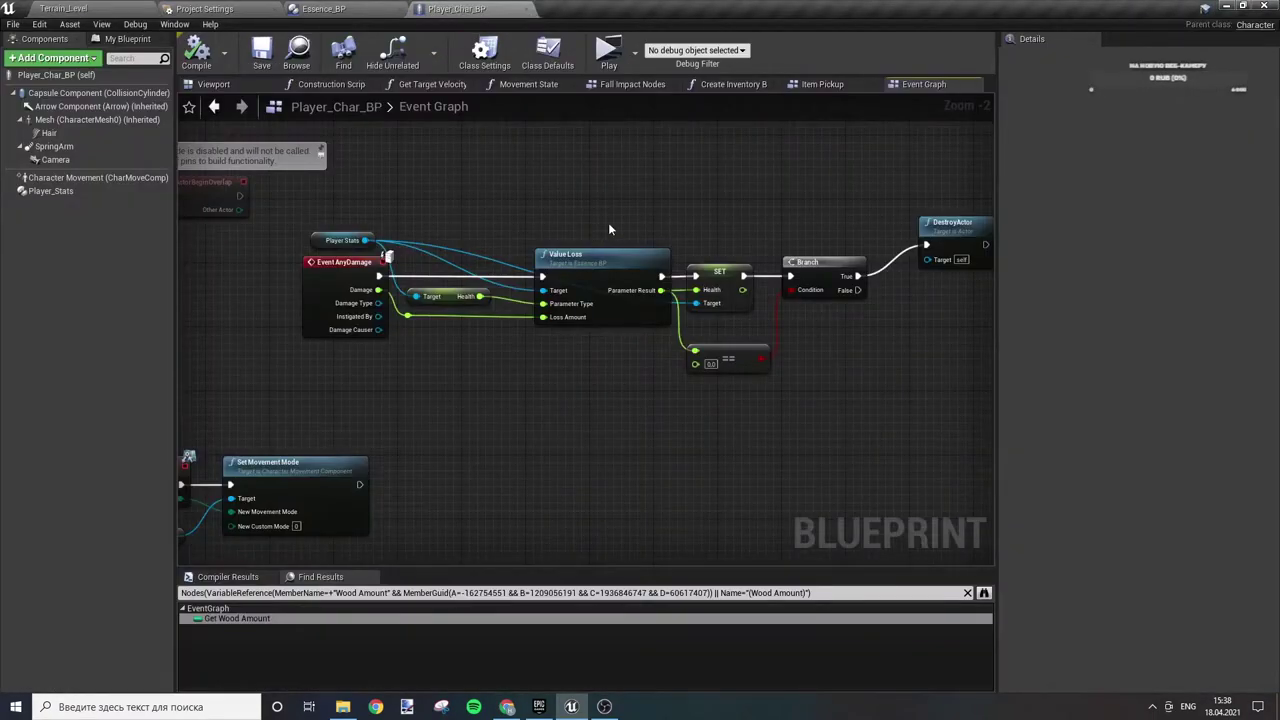
scroll(608, 222, "down", 2)
scroll(460, 310, "down", 2)
scroll(474, 345, "up", 3)
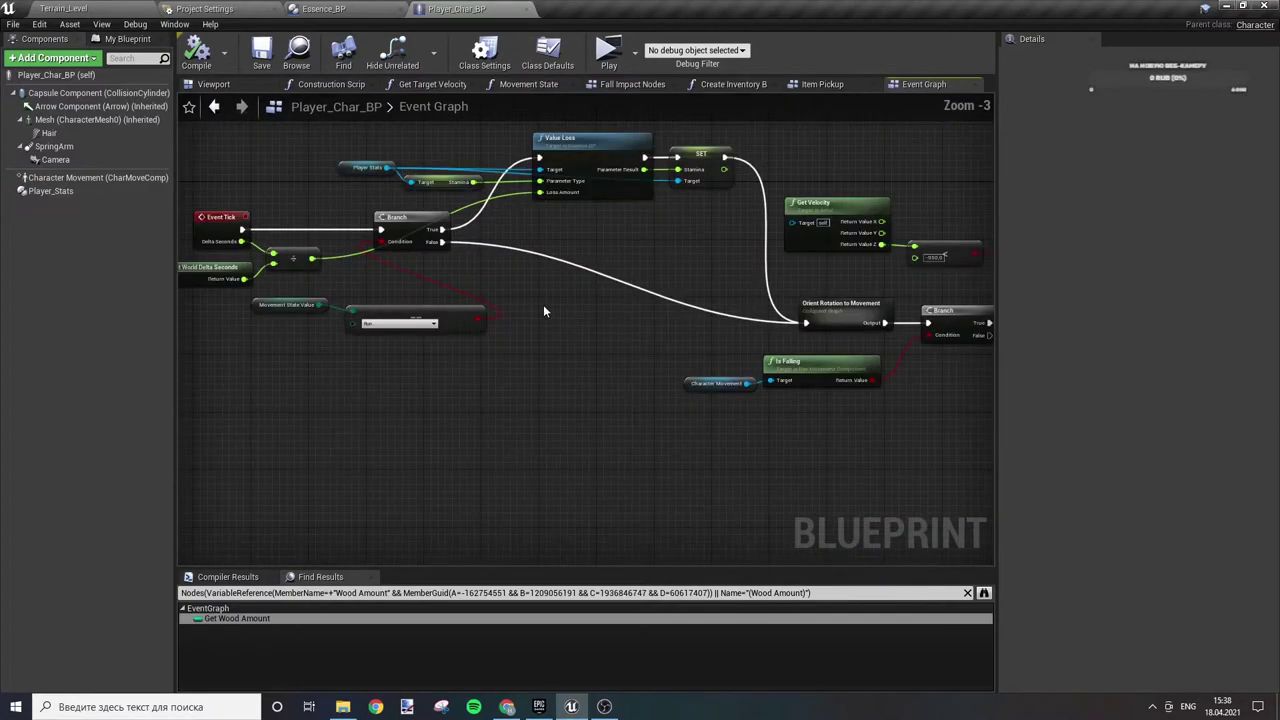
right_click_drag(543, 304, 685, 191)
right_click_drag(578, 216, 560, 222)
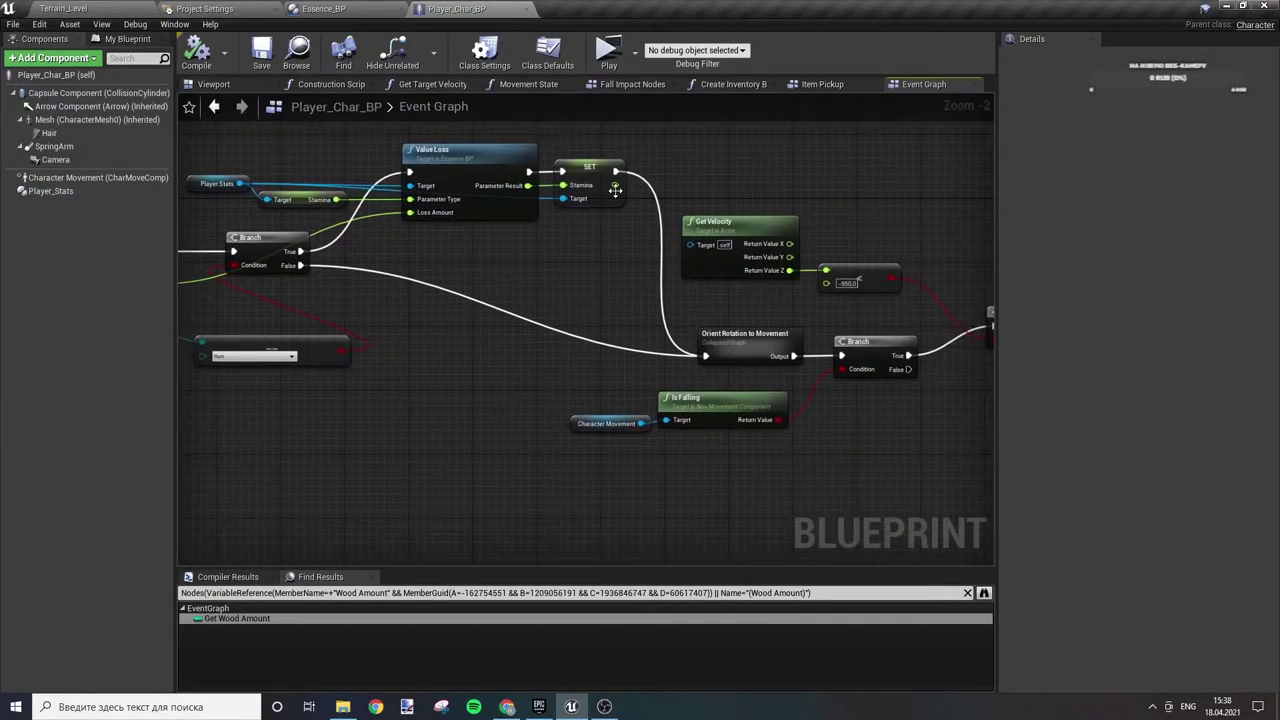
left_click_drag(614, 186, 518, 330)
type("p")
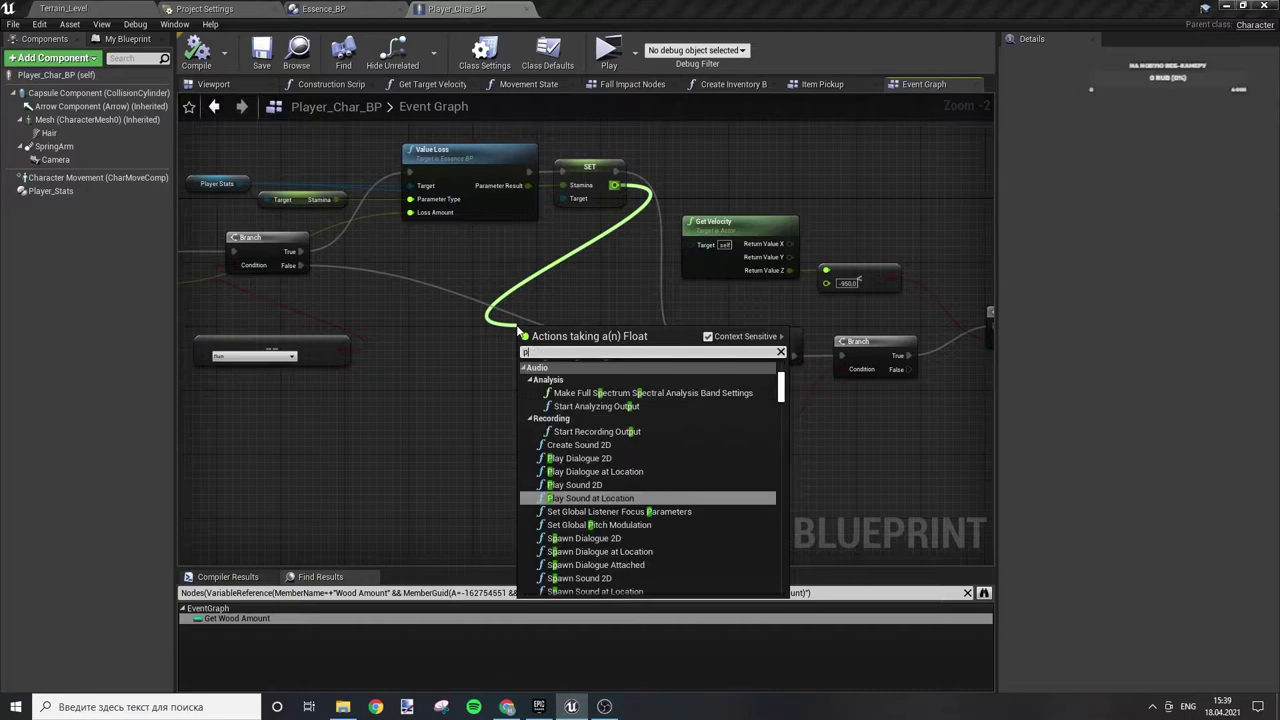
type("rint")
key("Return")
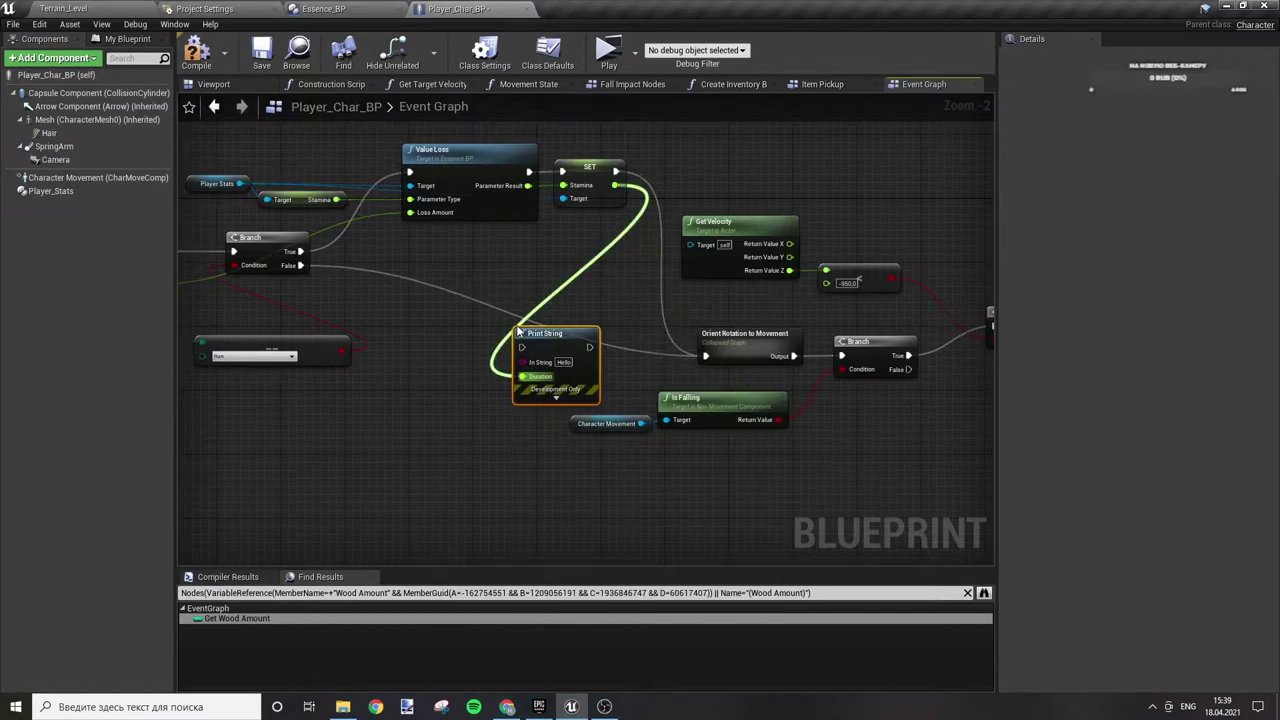
- Run Print String after Orient Rotation to Movement, printing the Stamina value
mouse_move(590, 347)
left_mouse_down()
mouse_move(712, 359)
mouse_move(487, 300)
left_mouse_up()
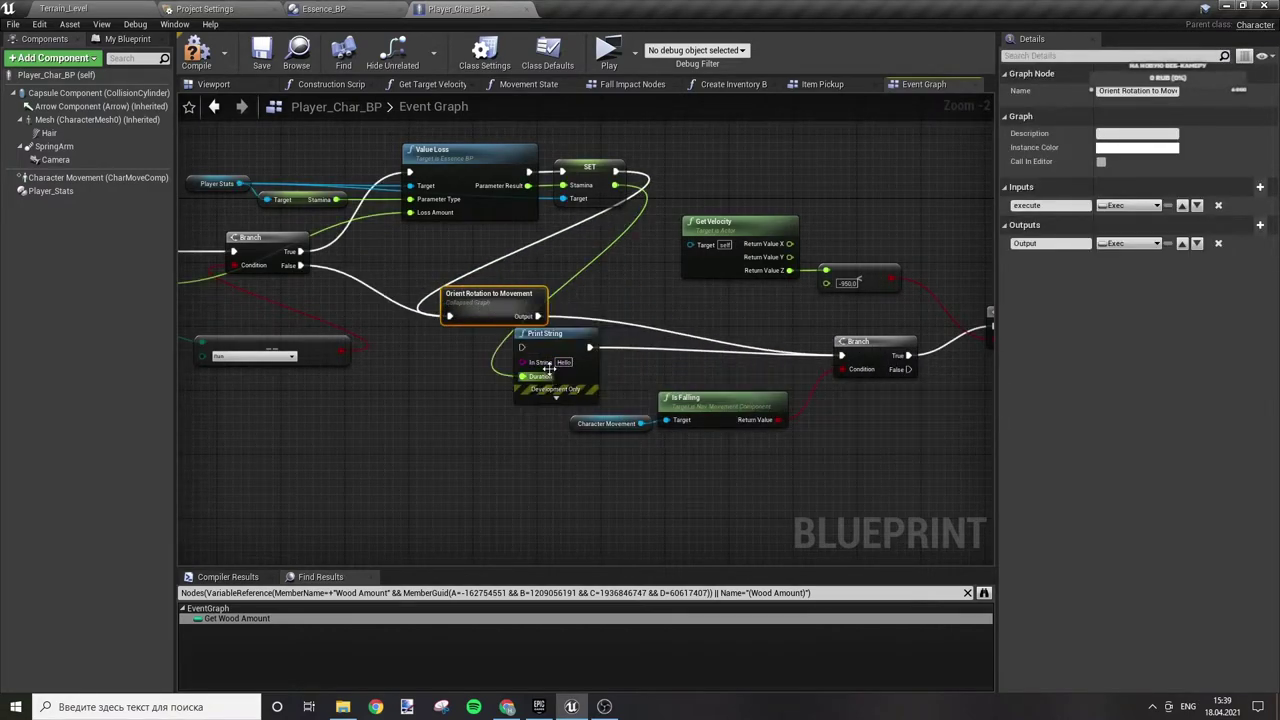
mouse_move(539, 352)
left_mouse_down()
mouse_move(667, 352)
mouse_move(682, 336)
mouse_move(648, 338)
left_mouse_up()
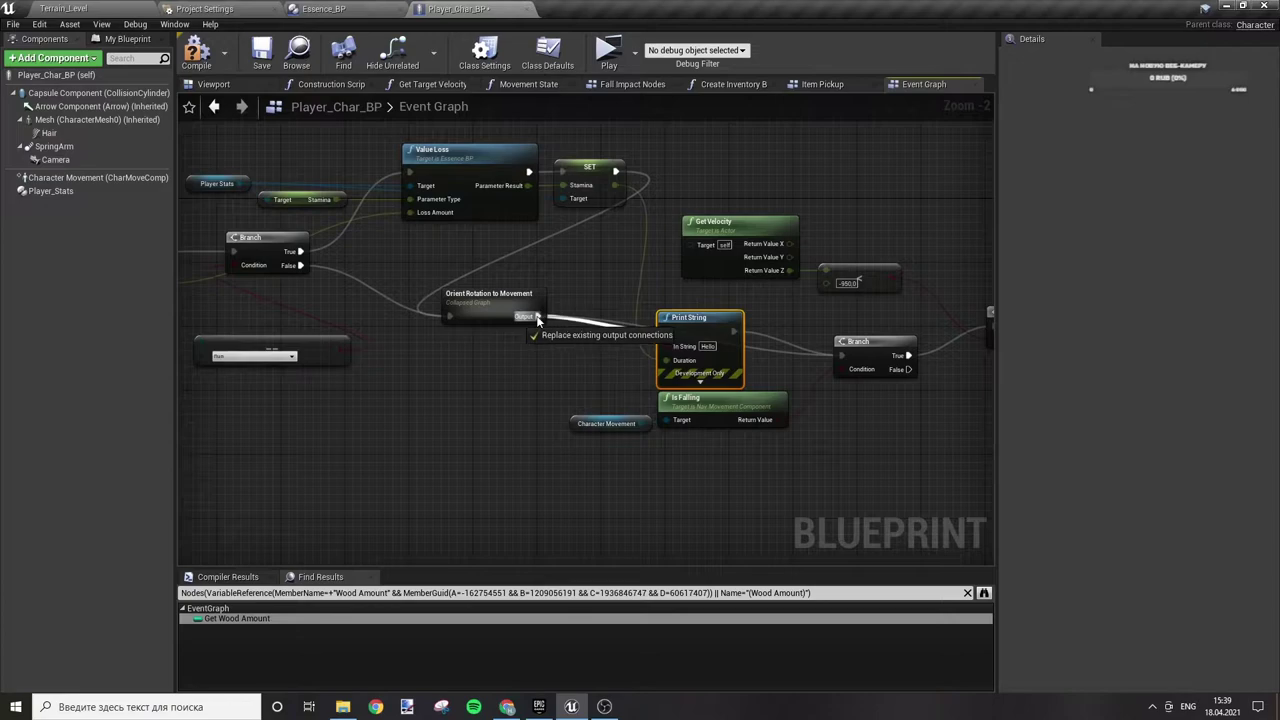
left_click_drag(537, 318, 537, 318)
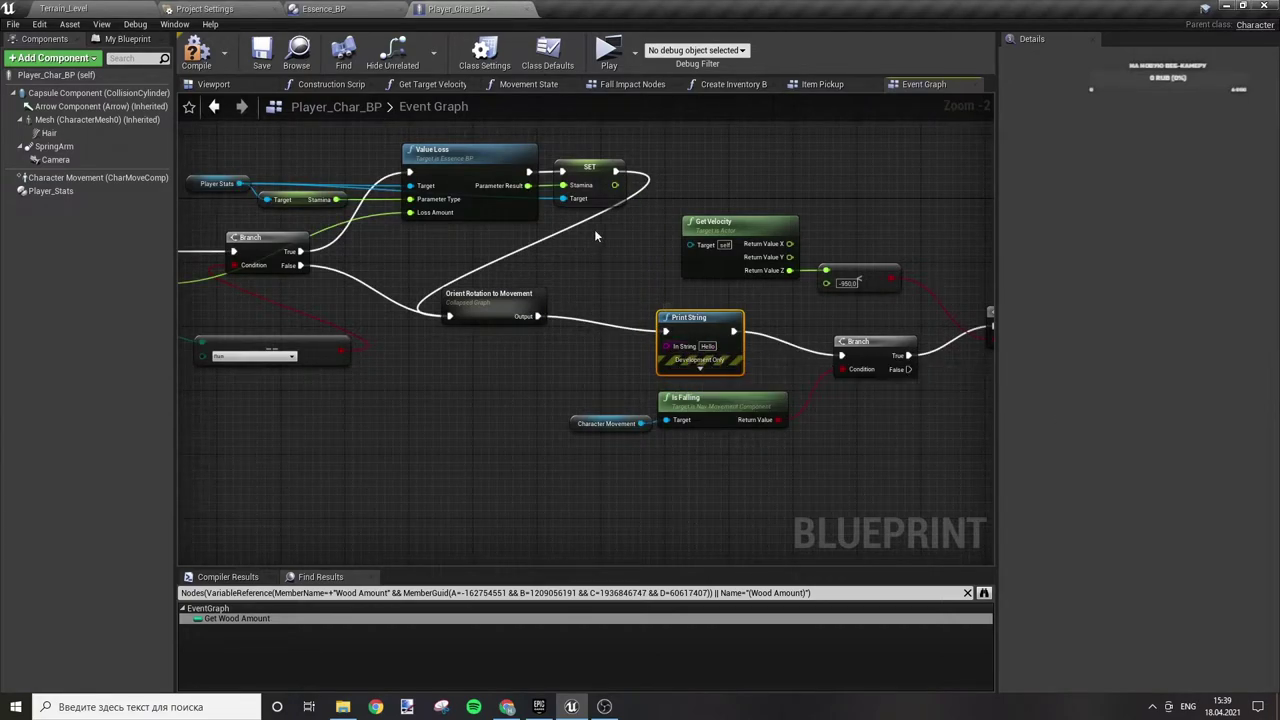
mouse_move(615, 185)
left_mouse_down()
mouse_move(646, 340)
mouse_move(672, 350)
left_mouse_up()
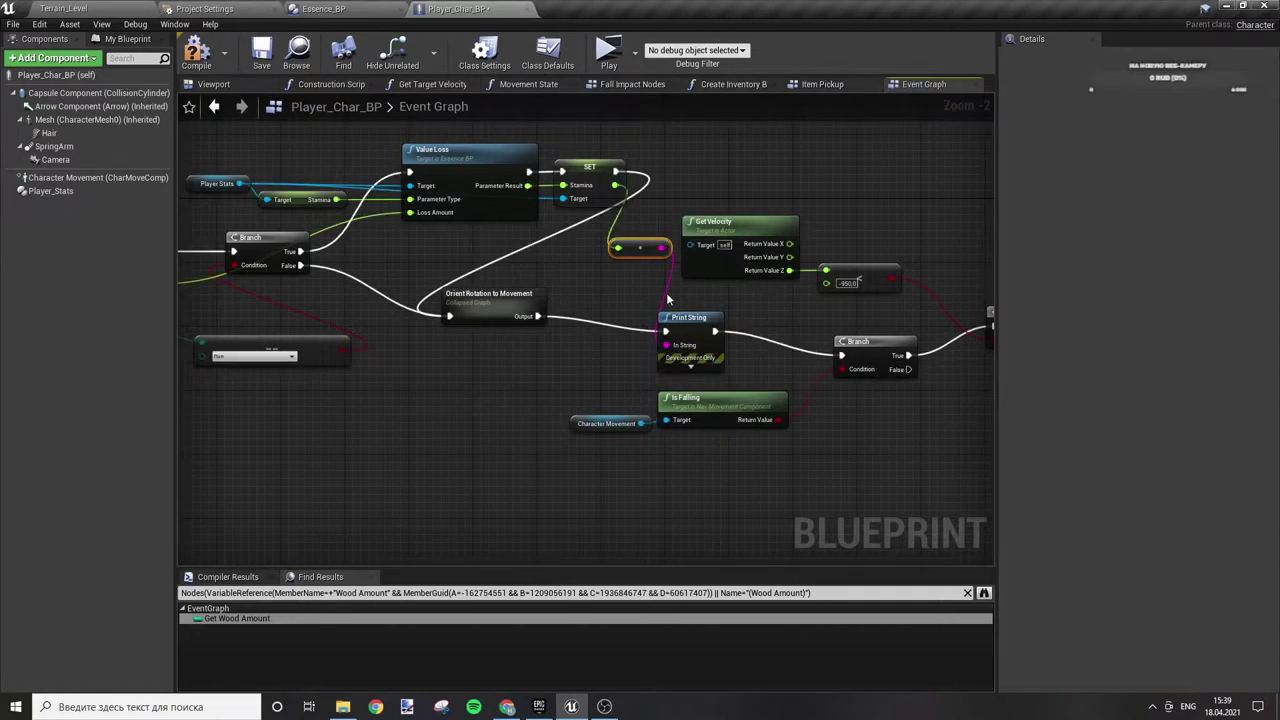
- Expand Print String's advanced pins, save the blueprint, and launch the game preview
left_click(695, 366)
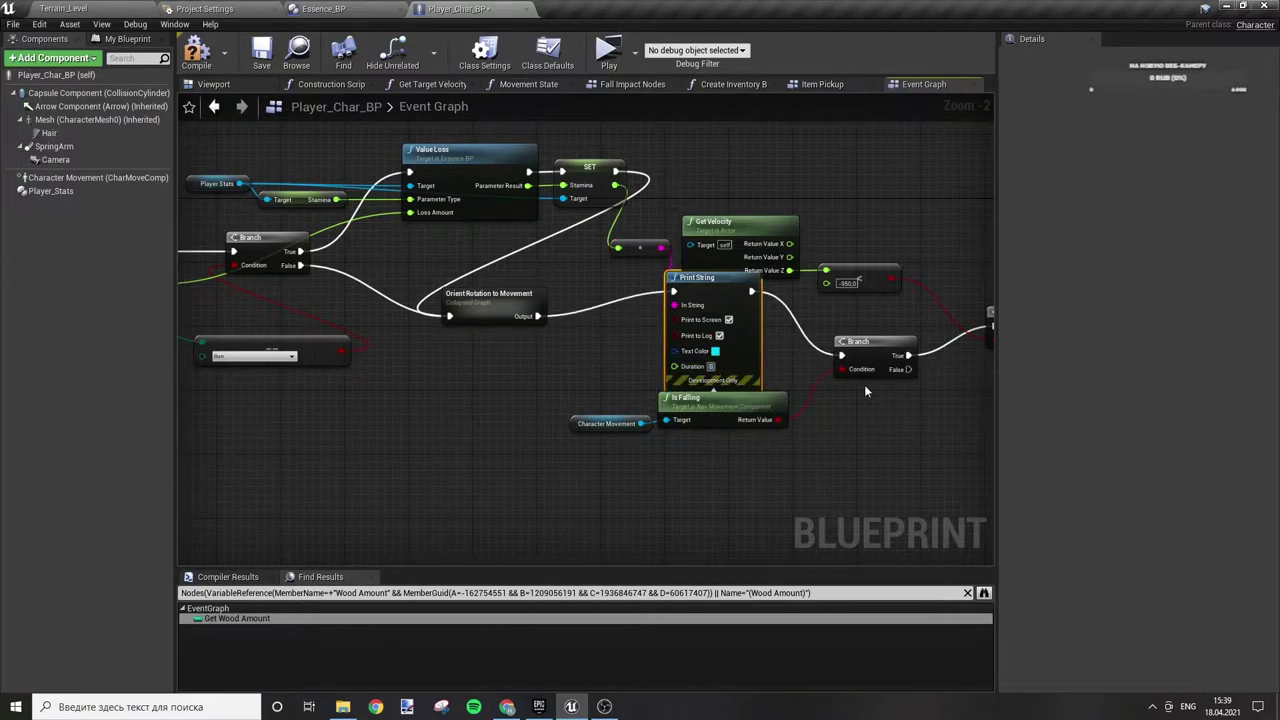
left_click_drag(754, 347, 762, 363)
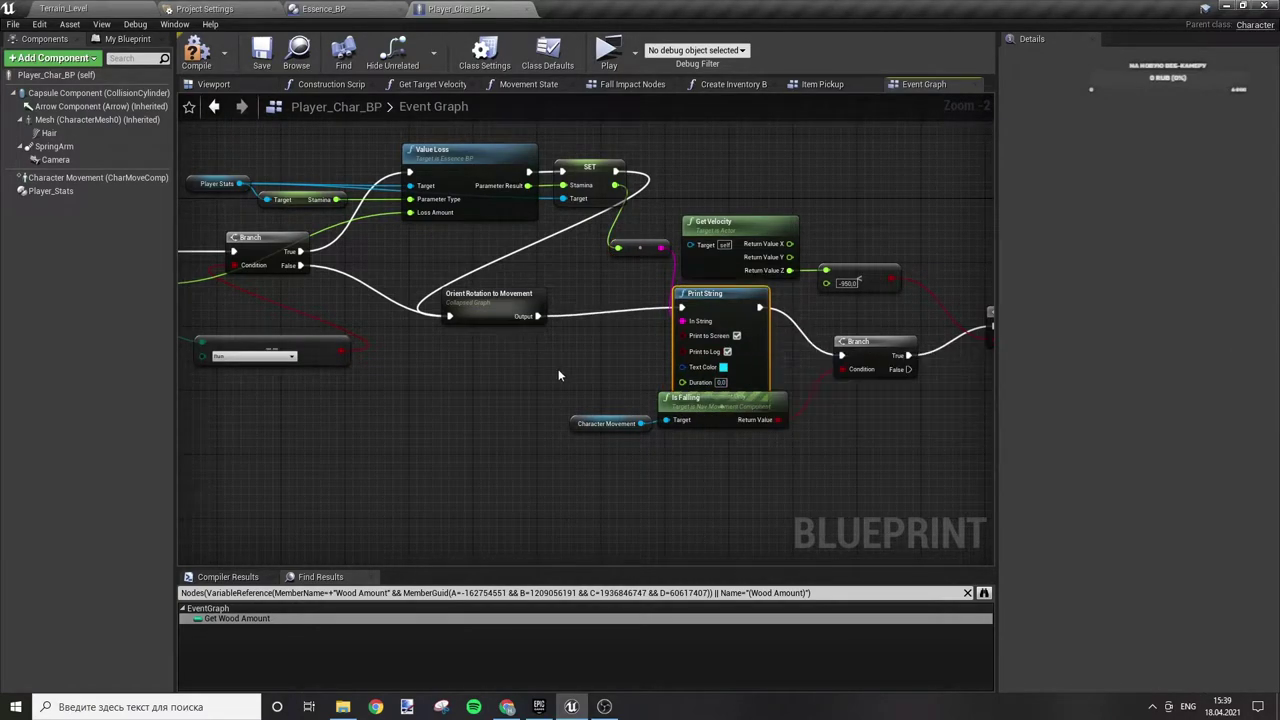
left_click(261, 52)
left_click(63, 8)
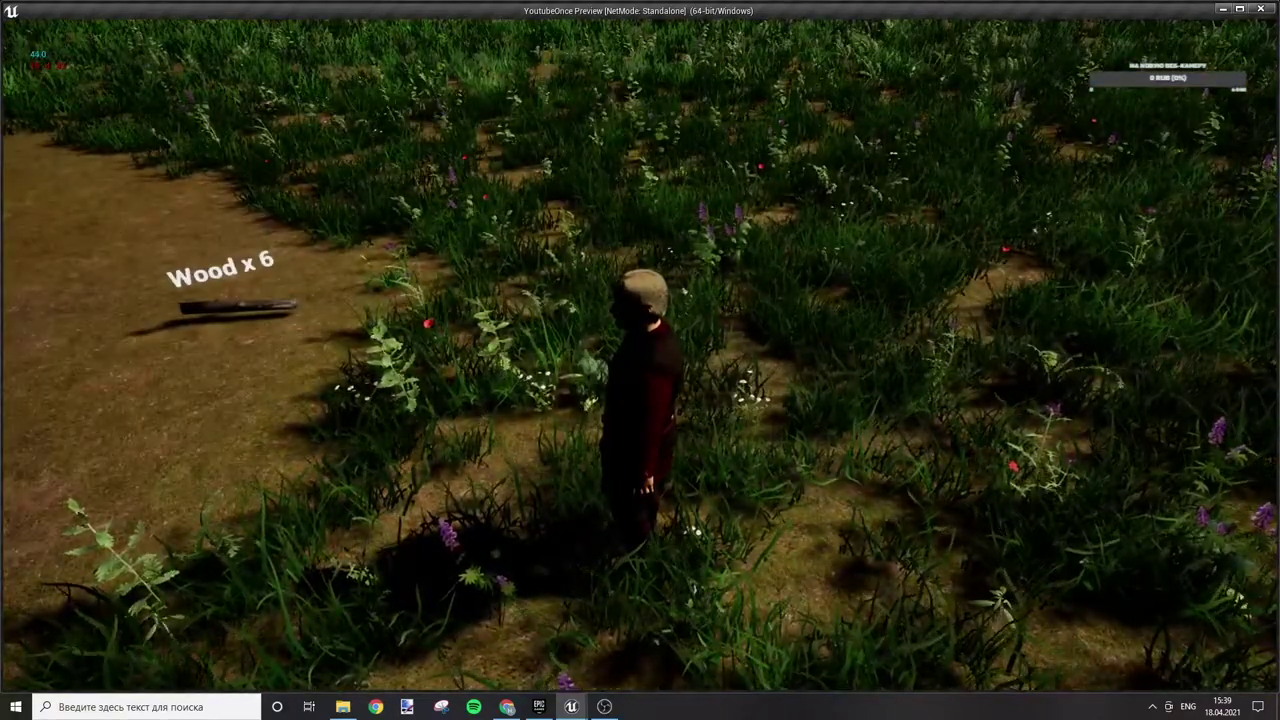
- Walk the character forward through the grass with W to drain stamina
key("w")
key("w")
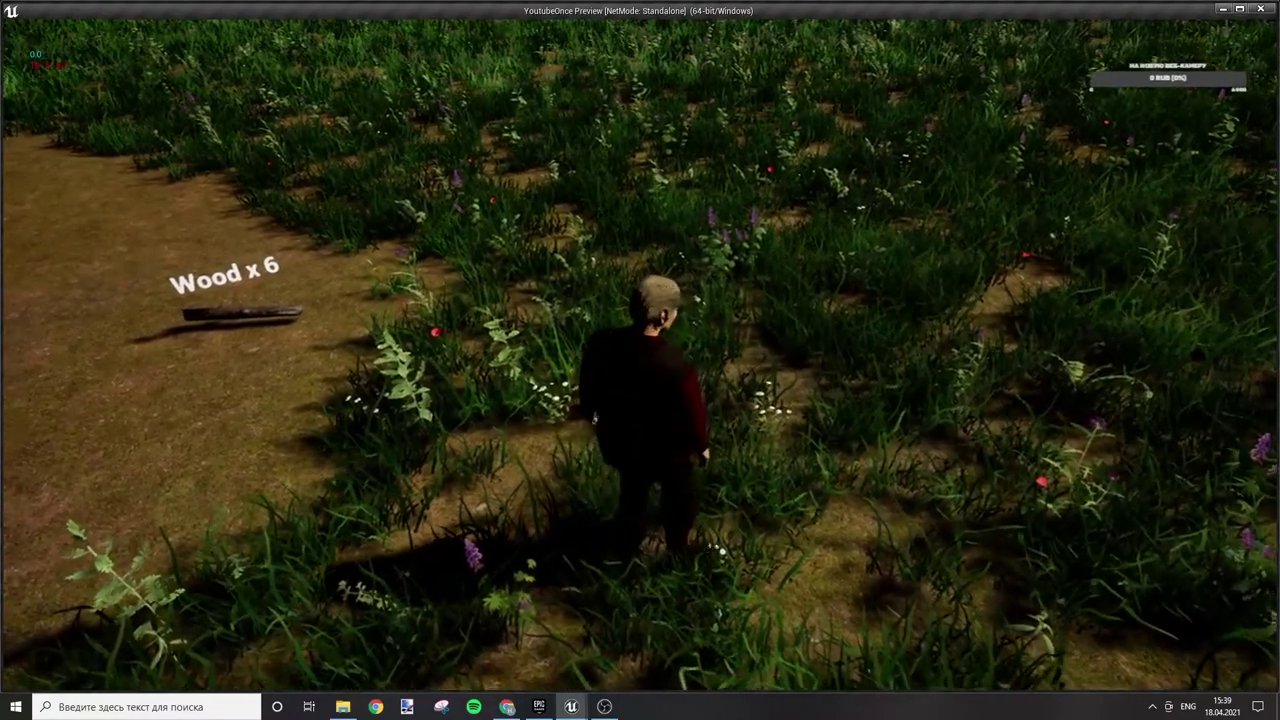
key("w")
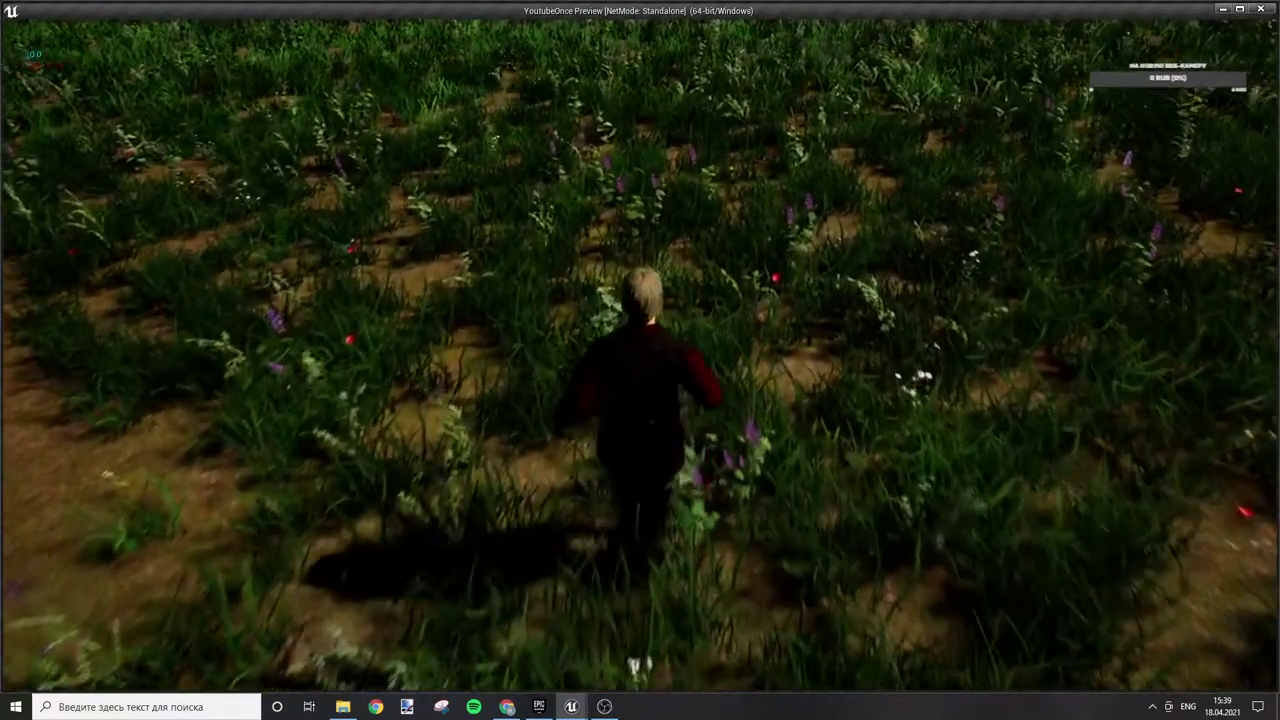
key("w")
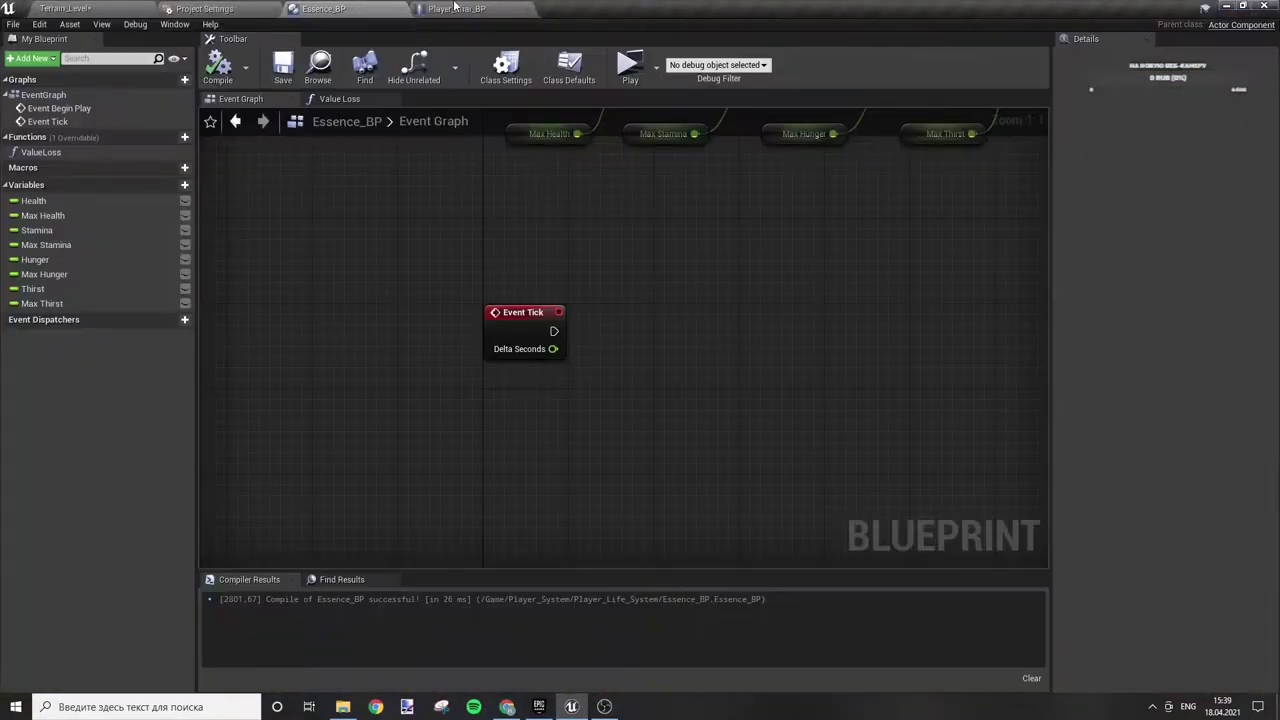
- Wire the divide result into Print String and run the game to test the printout
left_click(455, 8)
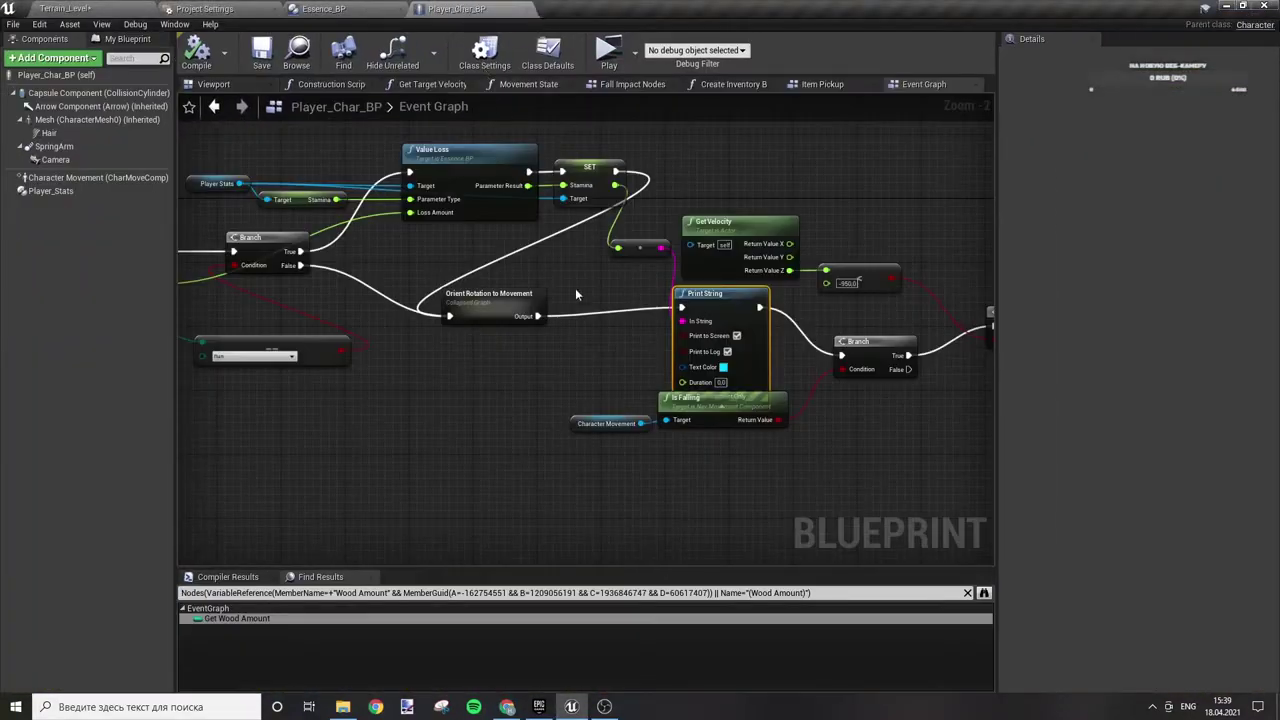
right_click_drag(416, 262, 708, 333)
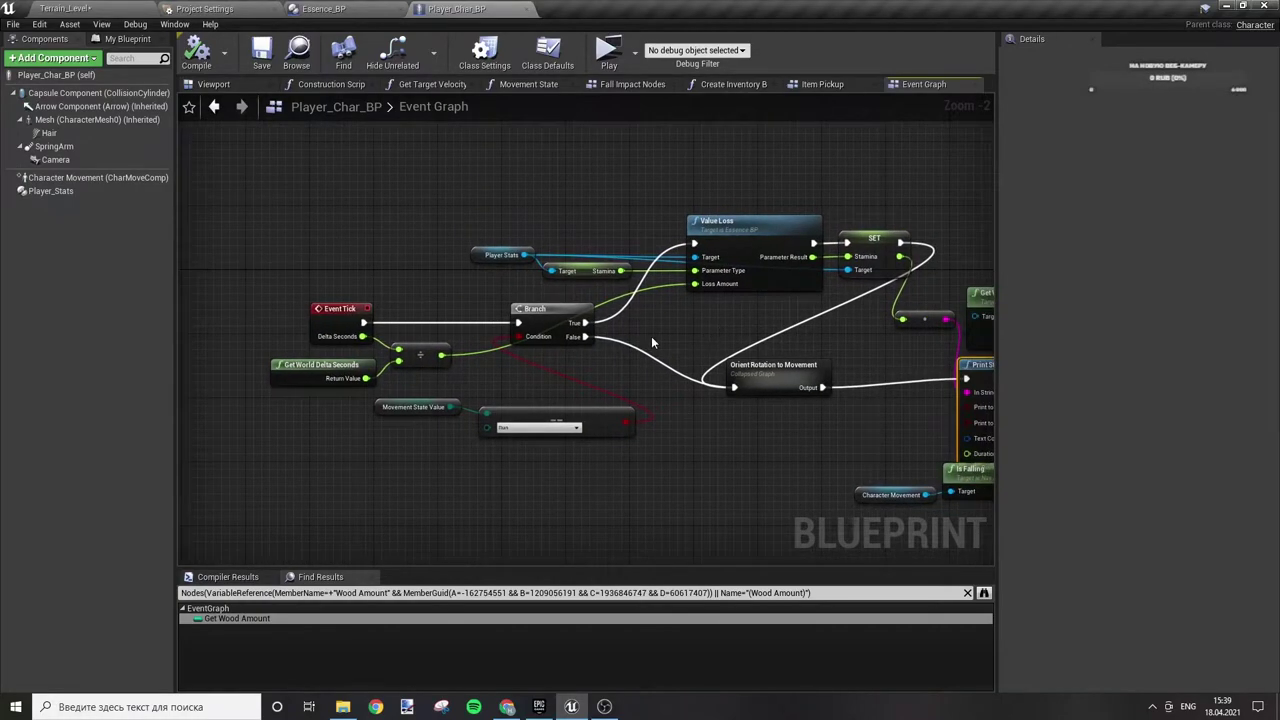
scroll(651, 336, "up", 1)
scroll(680, 341, "up", 1)
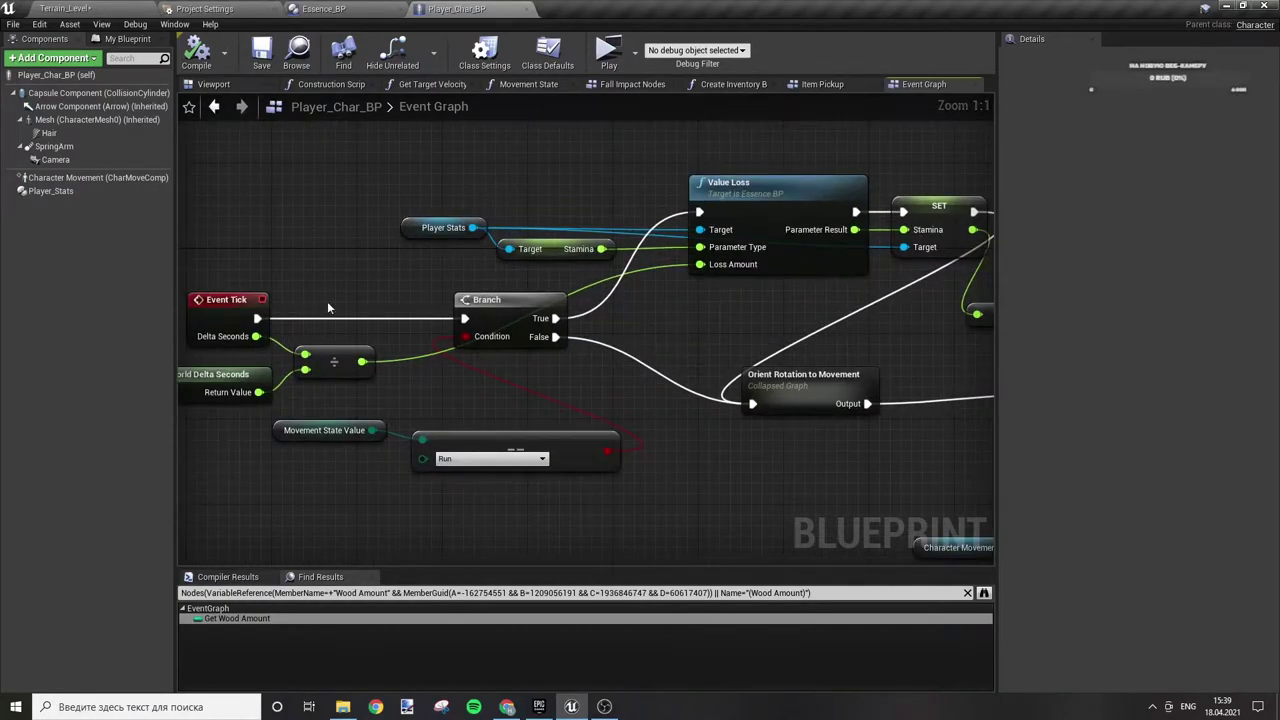
right_click_drag(327, 304, 532, 272)
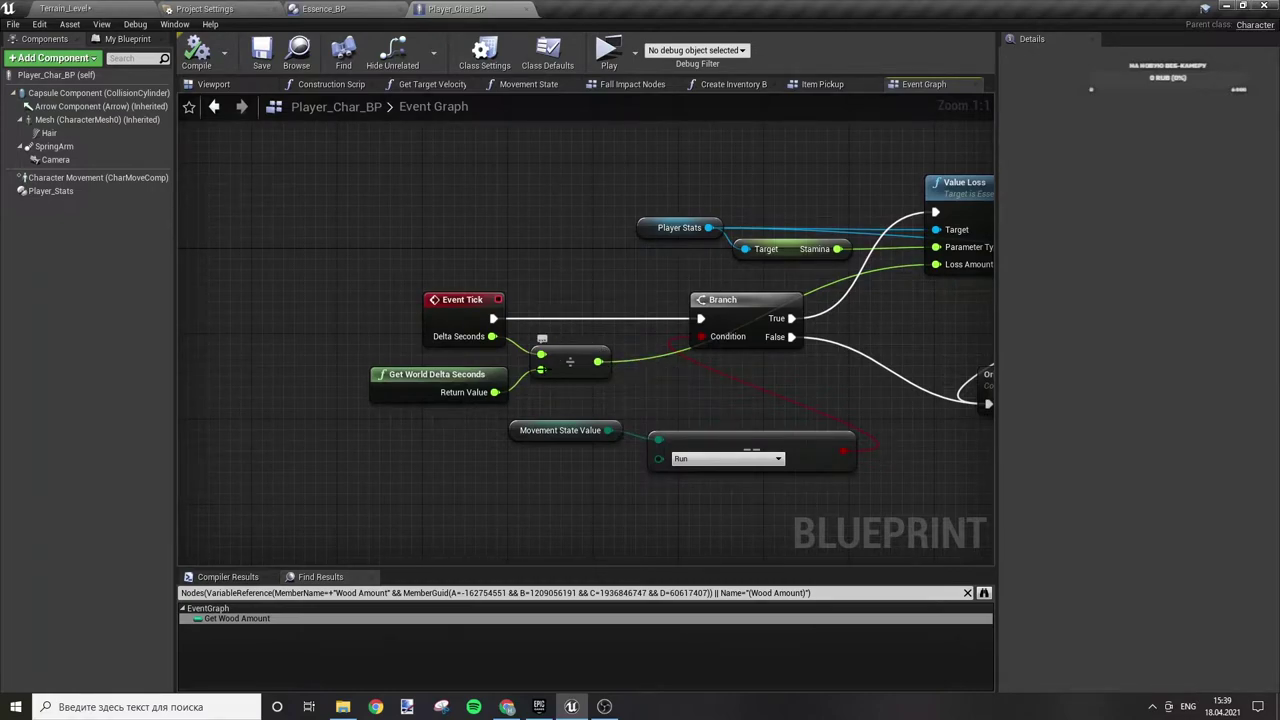
left_click(432, 384)
right_click_drag(602, 314, 382, 226)
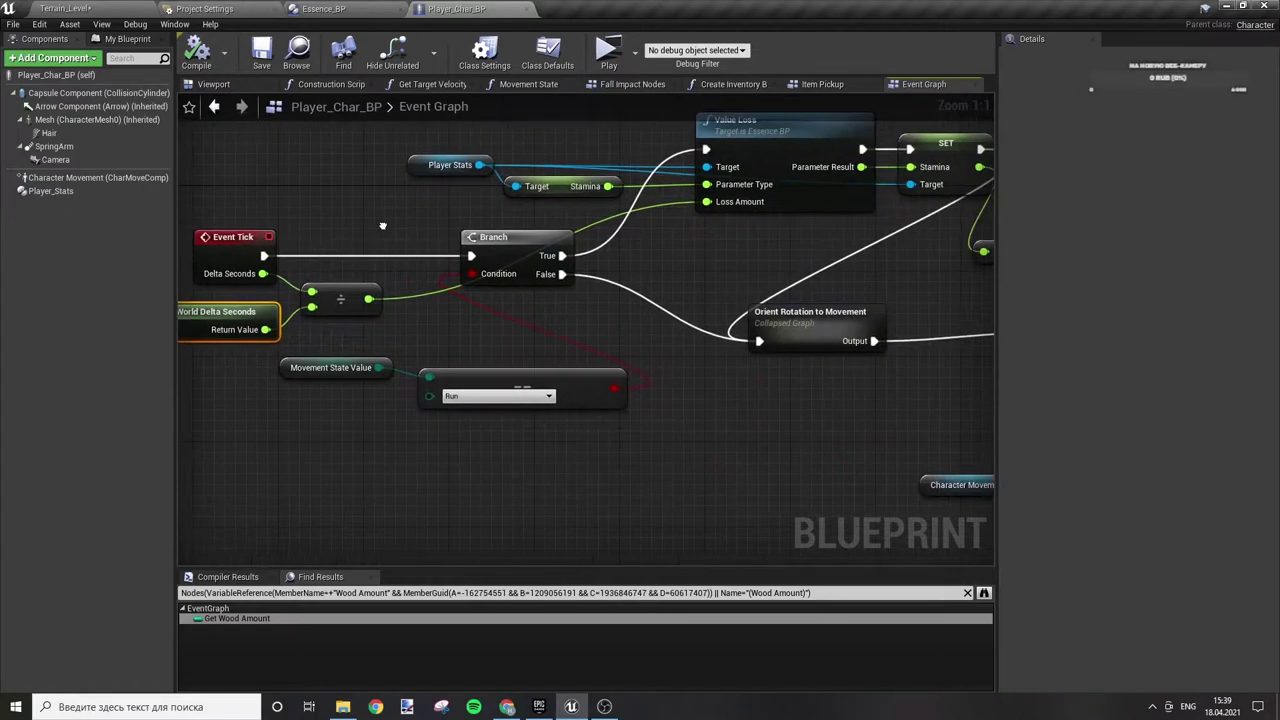
left_click_drag(367, 298, 819, 349)
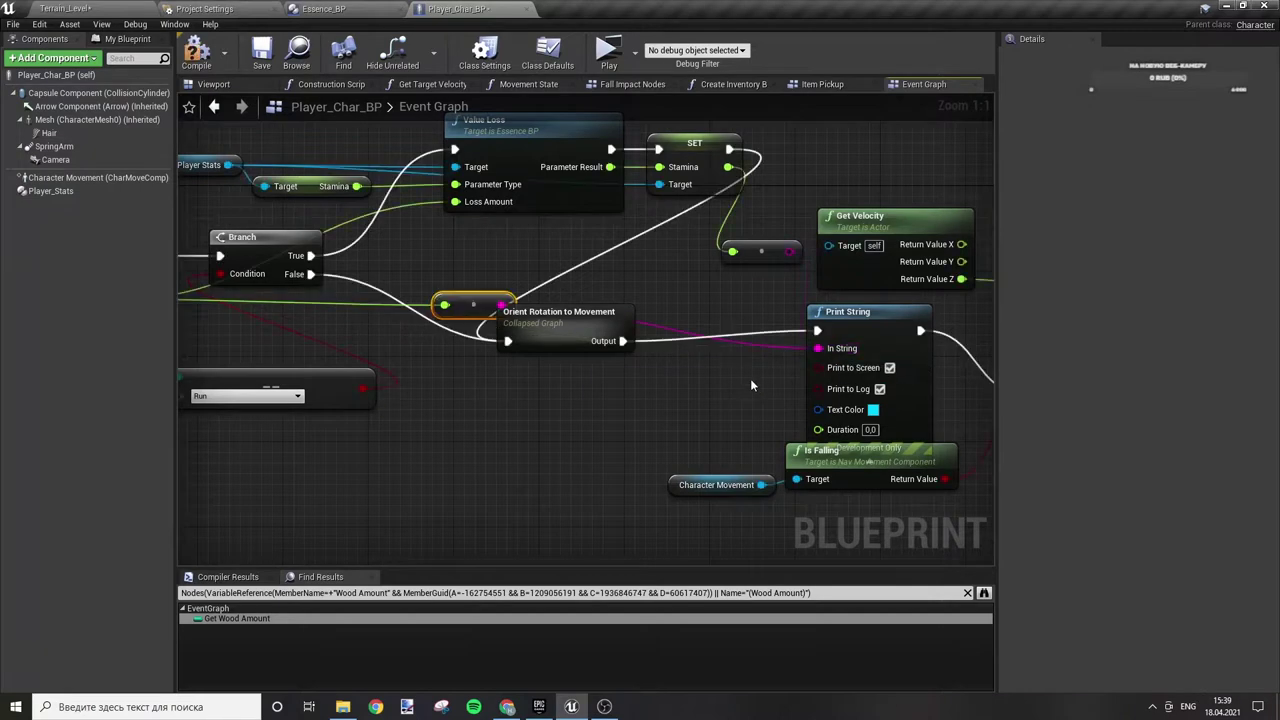
left_click(608, 52)
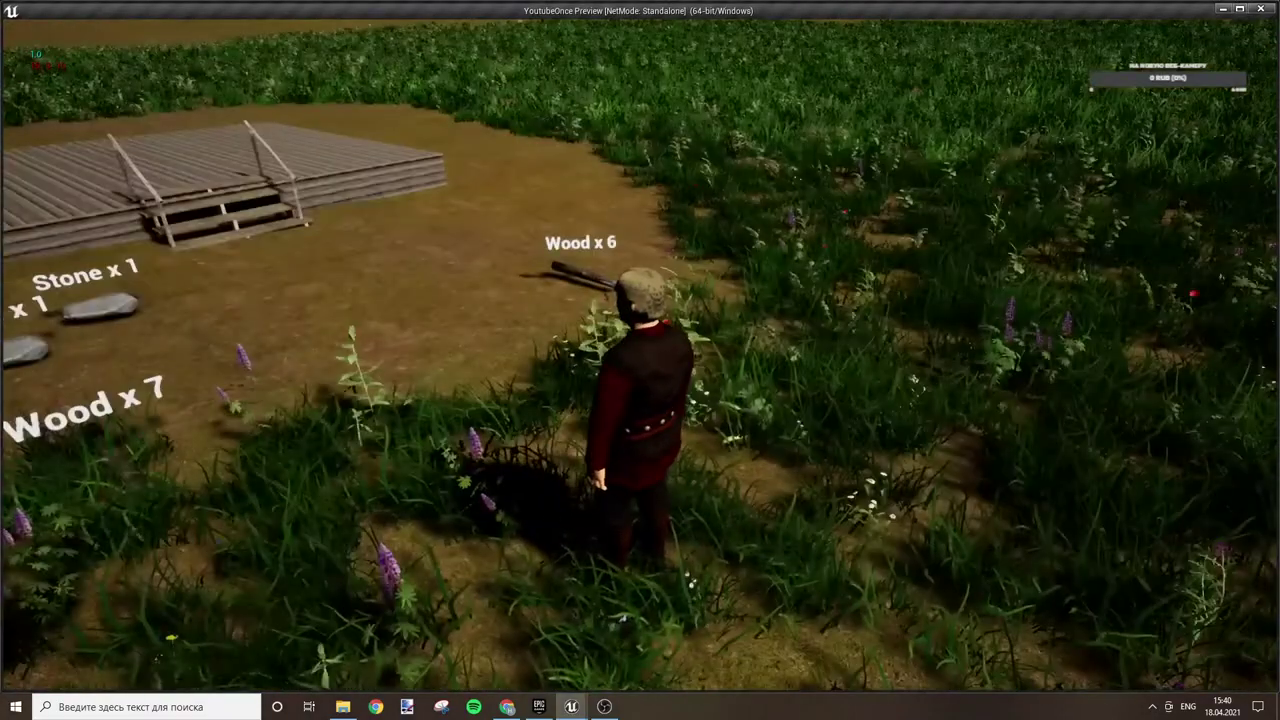
- Stop the preview and delete the float-to-string conversion node
key("Escape")
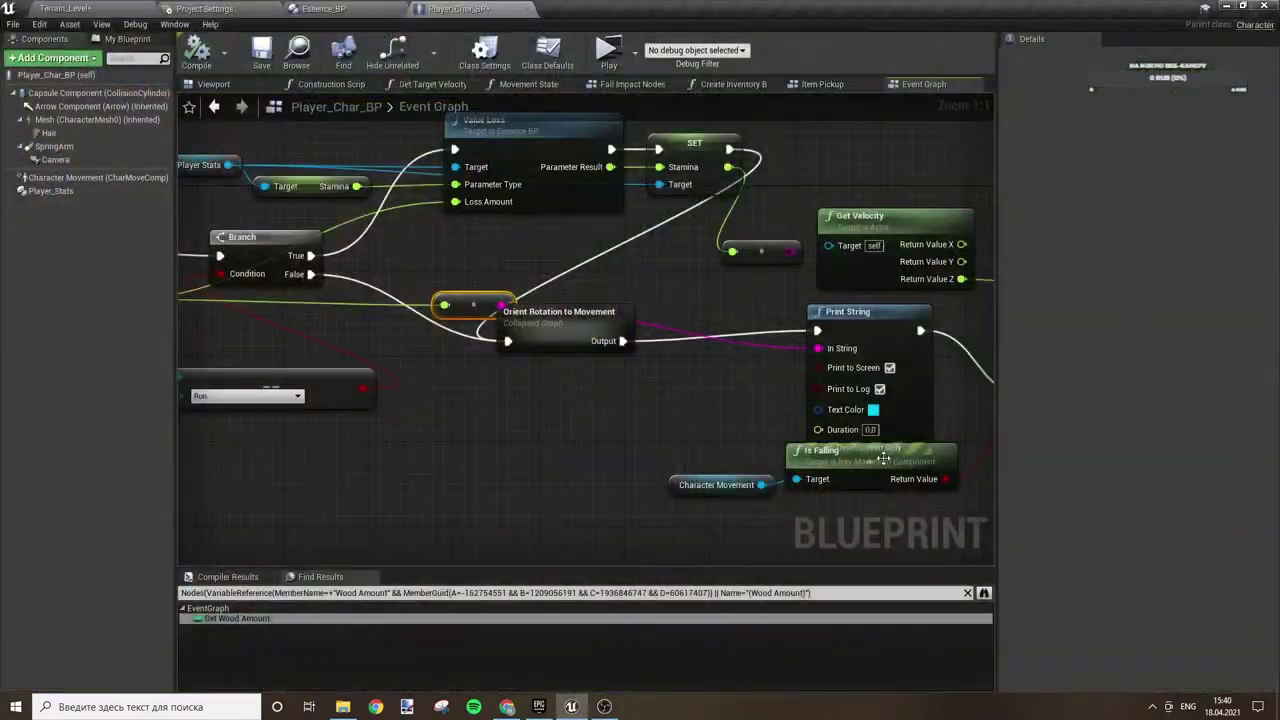
right_click_drag(475, 429, 786, 477)
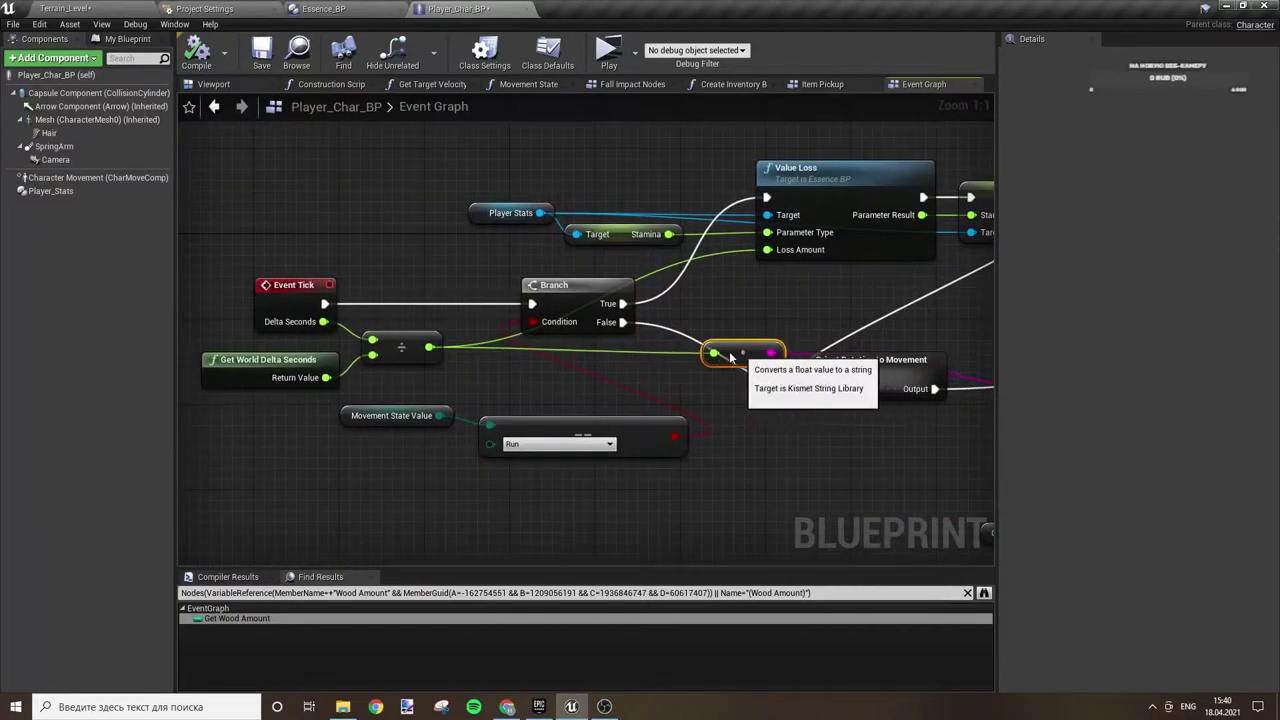
left_click_drag(786, 356, 637, 367)
key("Delete")
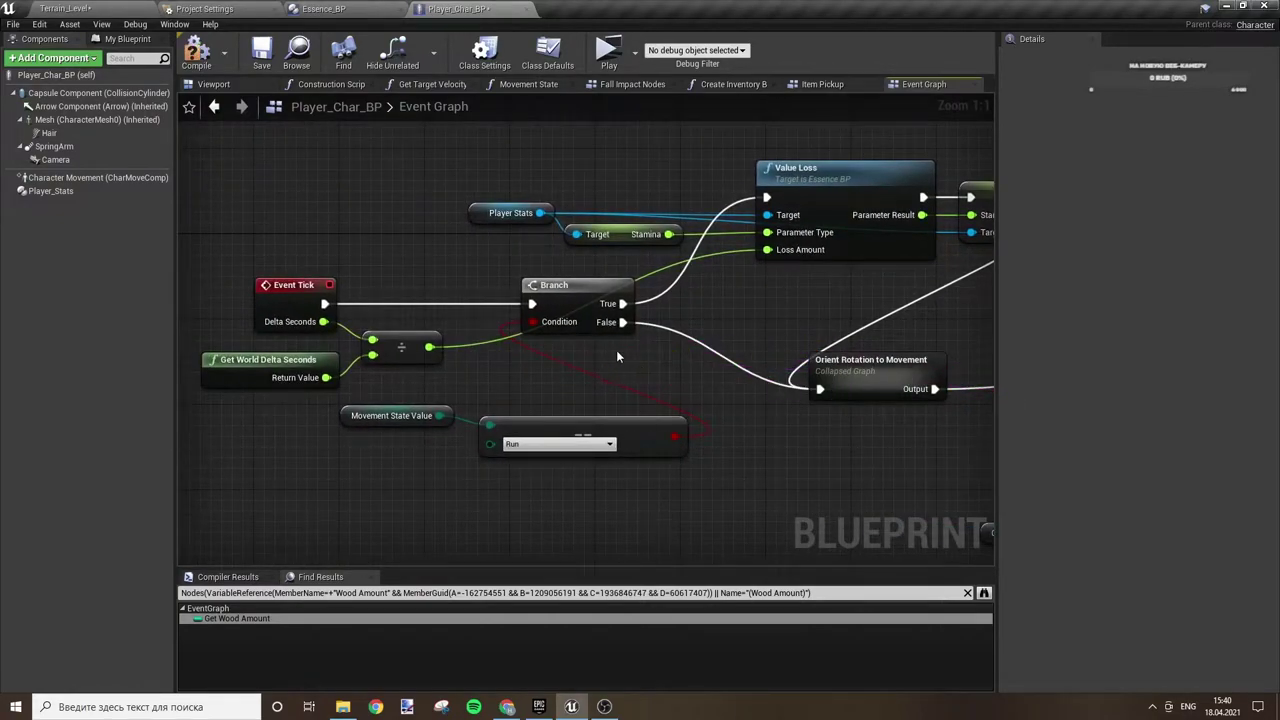
right_click_drag(675, 383, 416, 348)
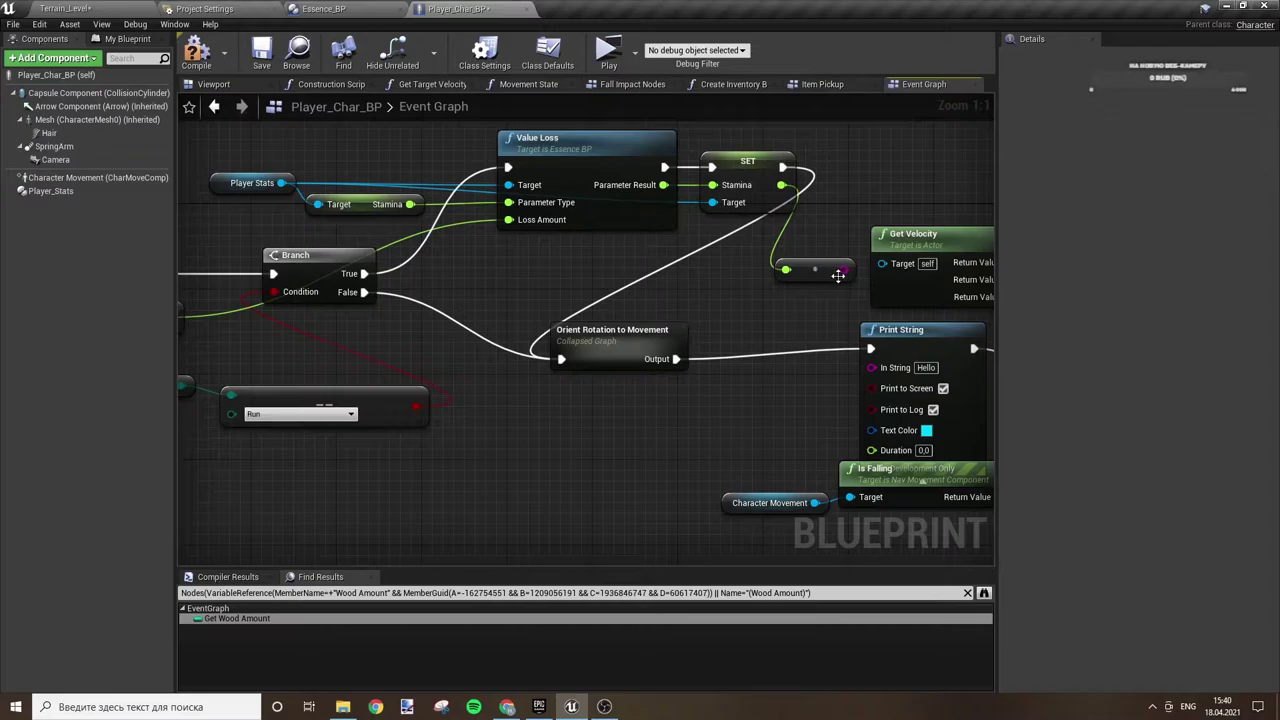
left_click_drag(842, 272, 851, 333)
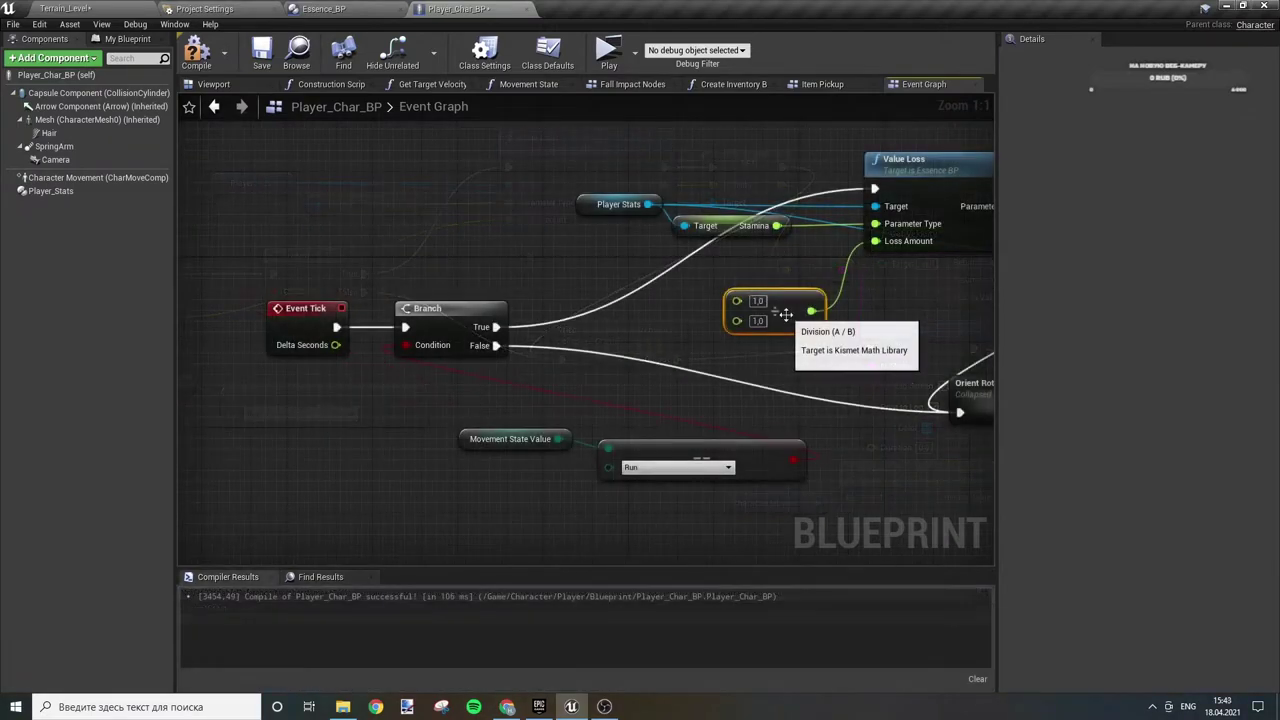
- Replace the divide node with a Delta Seconds multiply feeding Loss Amount, then compile and play
key("Delete")
left_click_drag(337, 345, 382, 376)
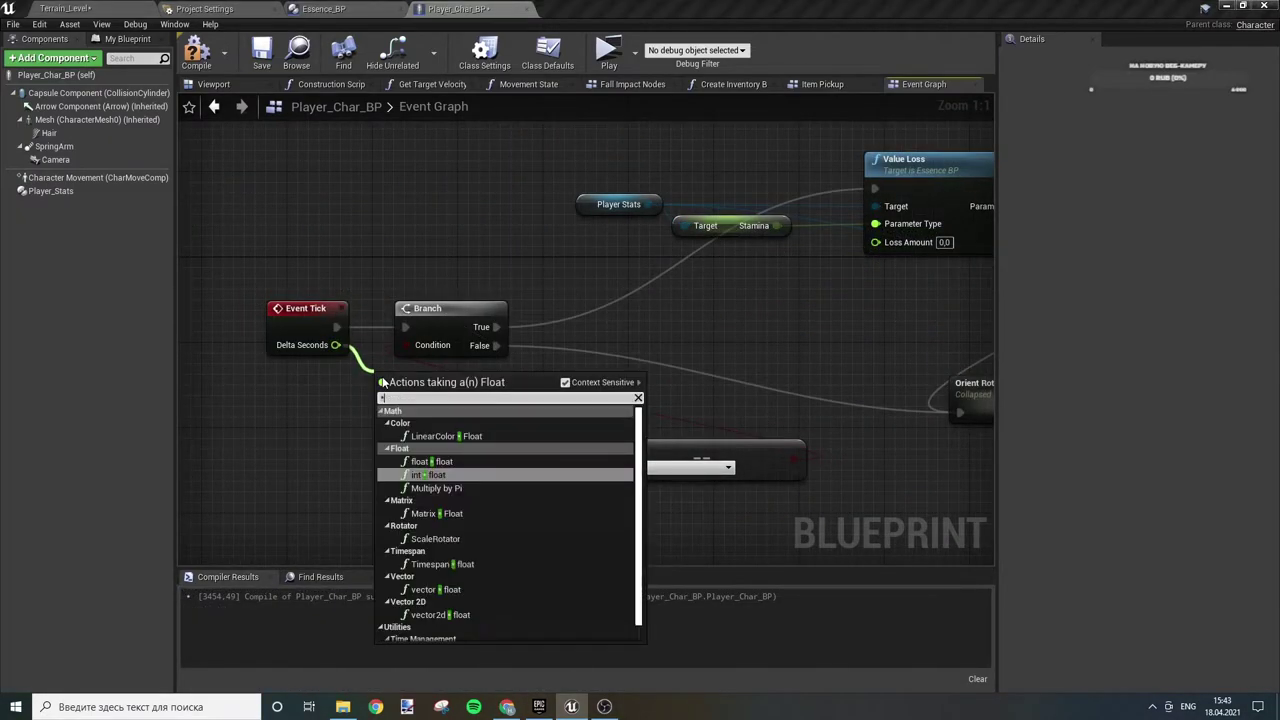
type("*")
key("Return")
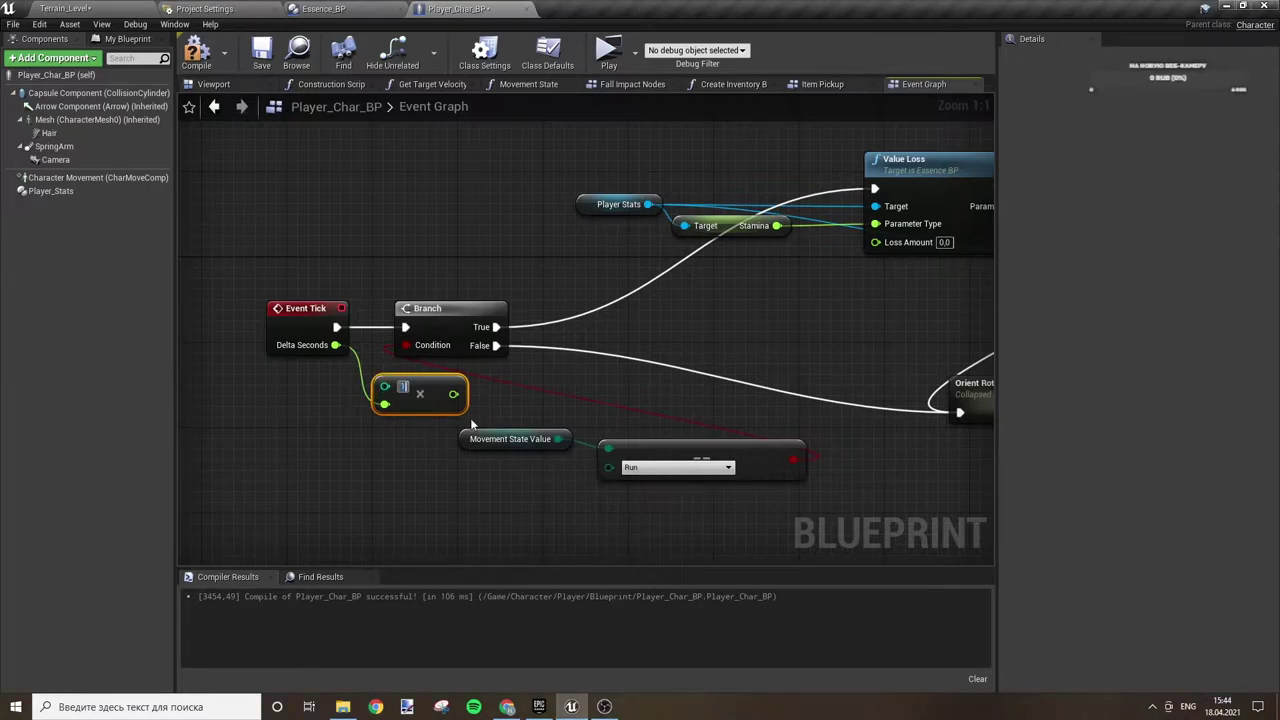
left_click_drag(456, 395, 876, 241)
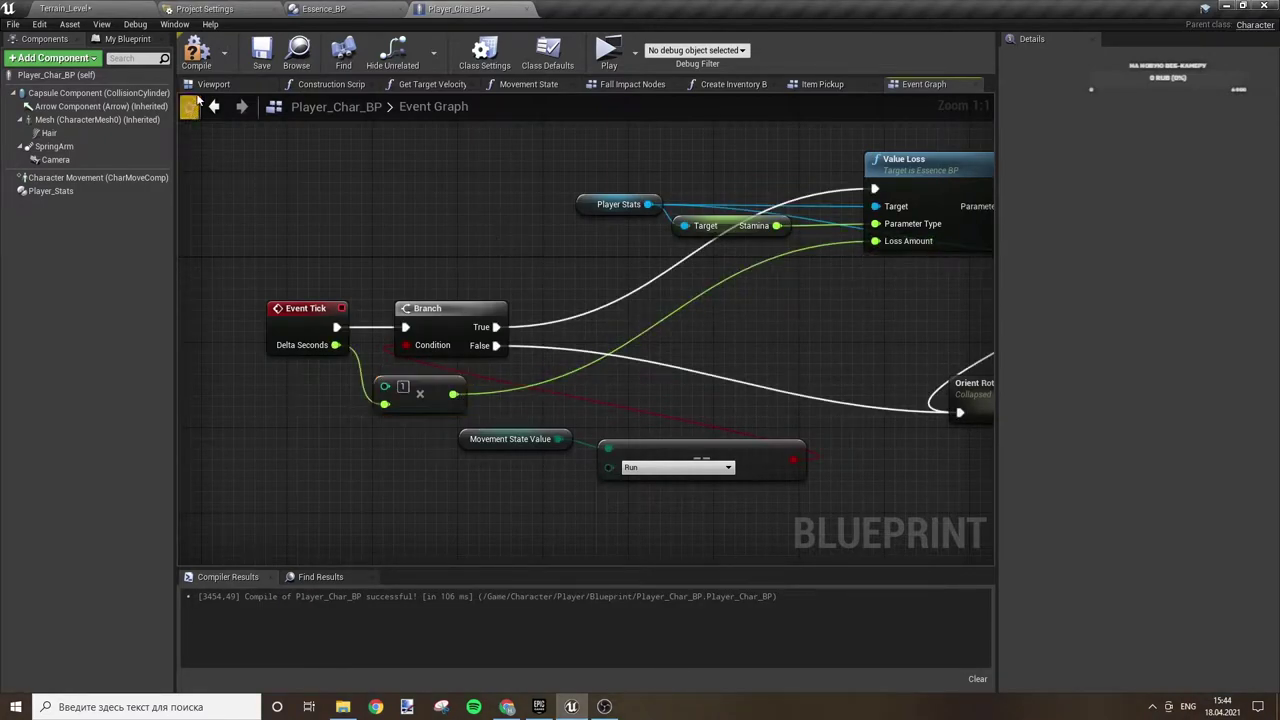
left_click(196, 52)
left_click(603, 55)
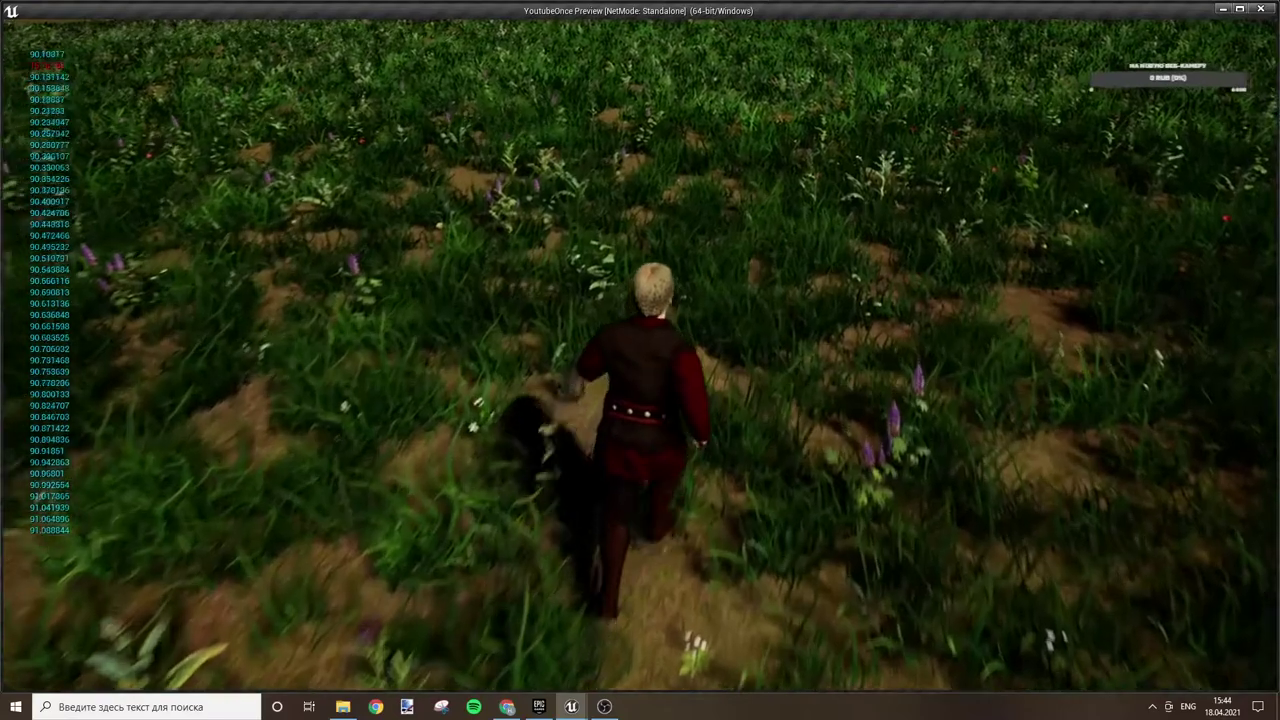
- Stop the preview and reposition the Delta Seconds × 2 multiply node feeding Loss Amount
key("Escape")
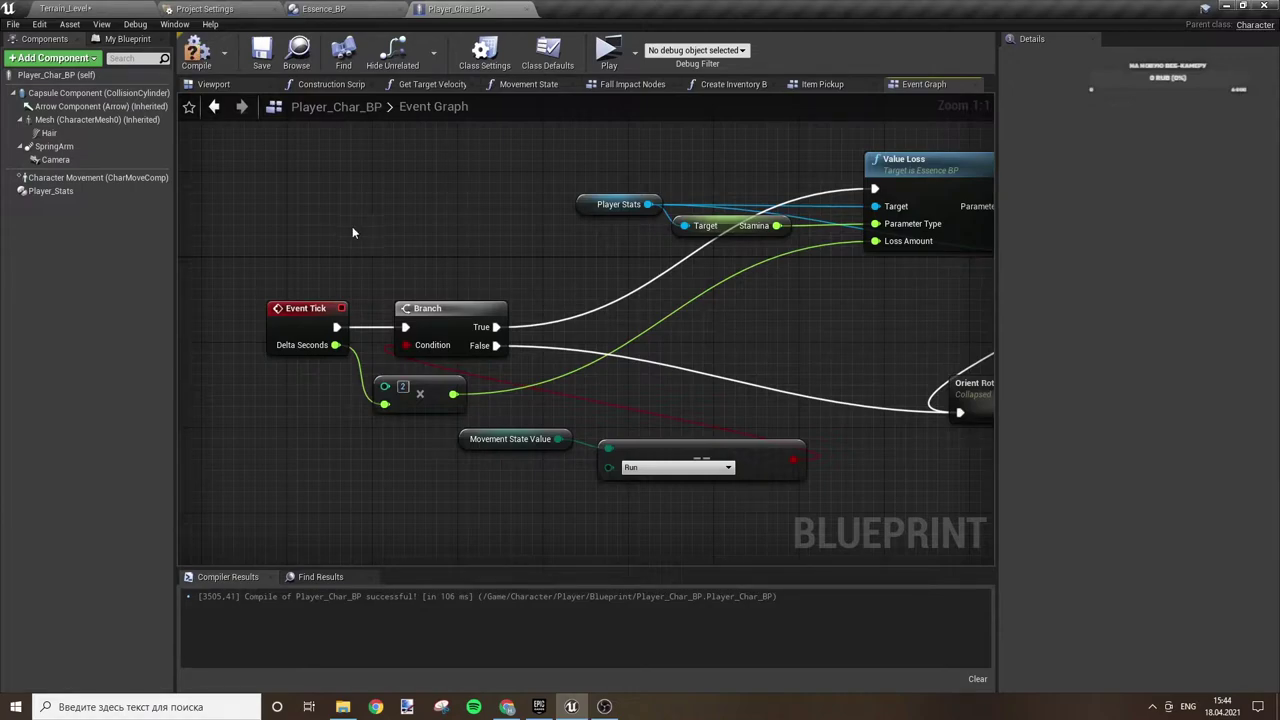
right_click_drag(352, 226, 405, 176)
left_click_drag(383, 349, 413, 350)
left_click(319, 390)
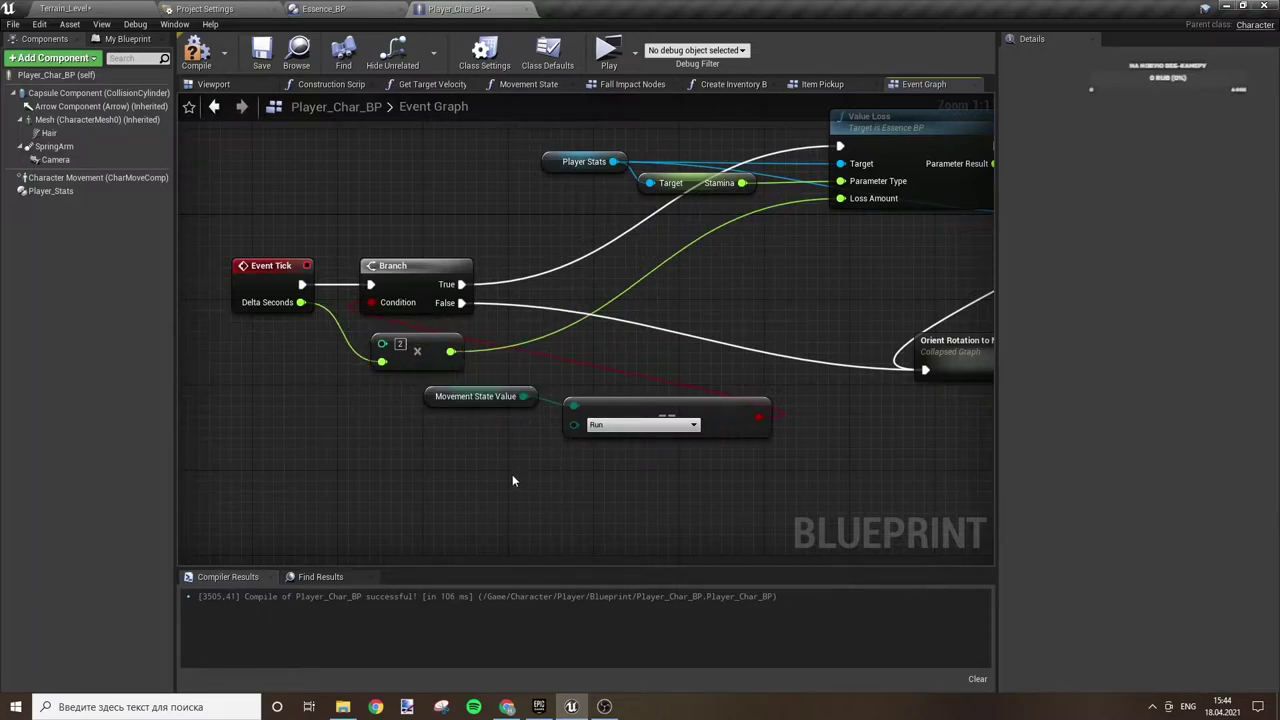
mouse_move(693, 352)
right_mouse_down()
mouse_move(583, 352)
mouse_move(714, 358)
right_mouse_up()
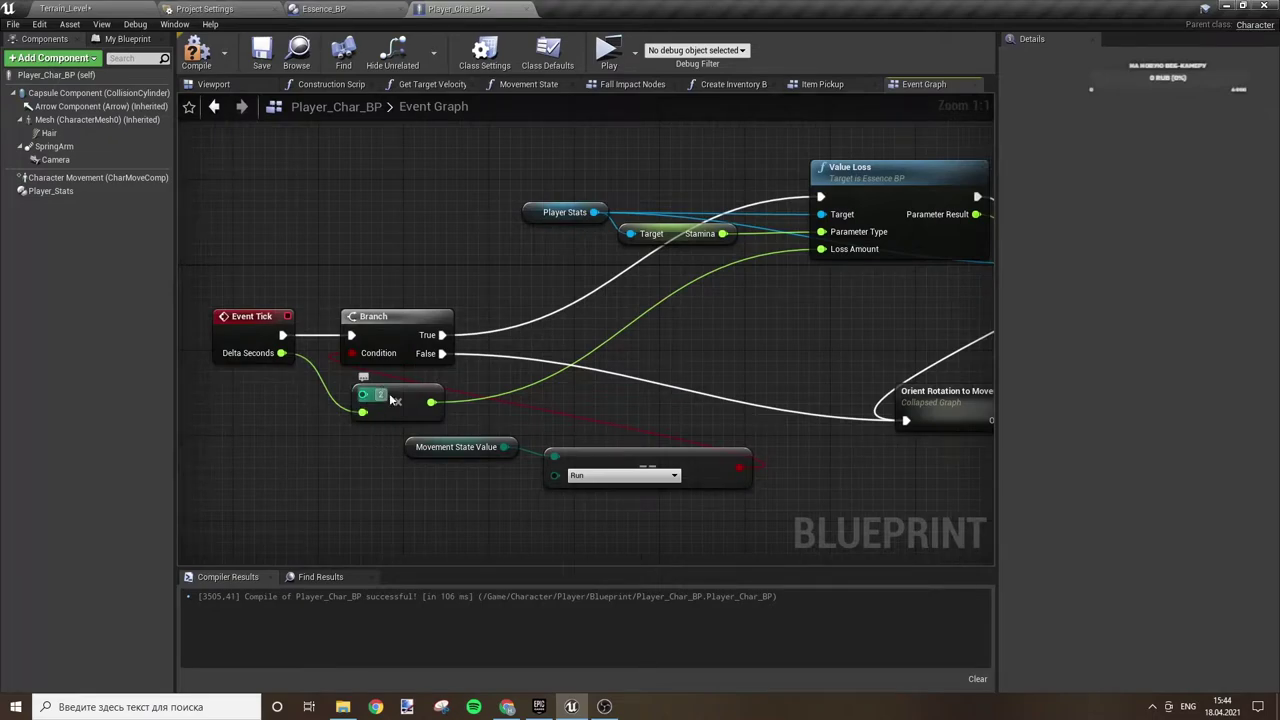
right_click_drag(470, 368, 310, 373)
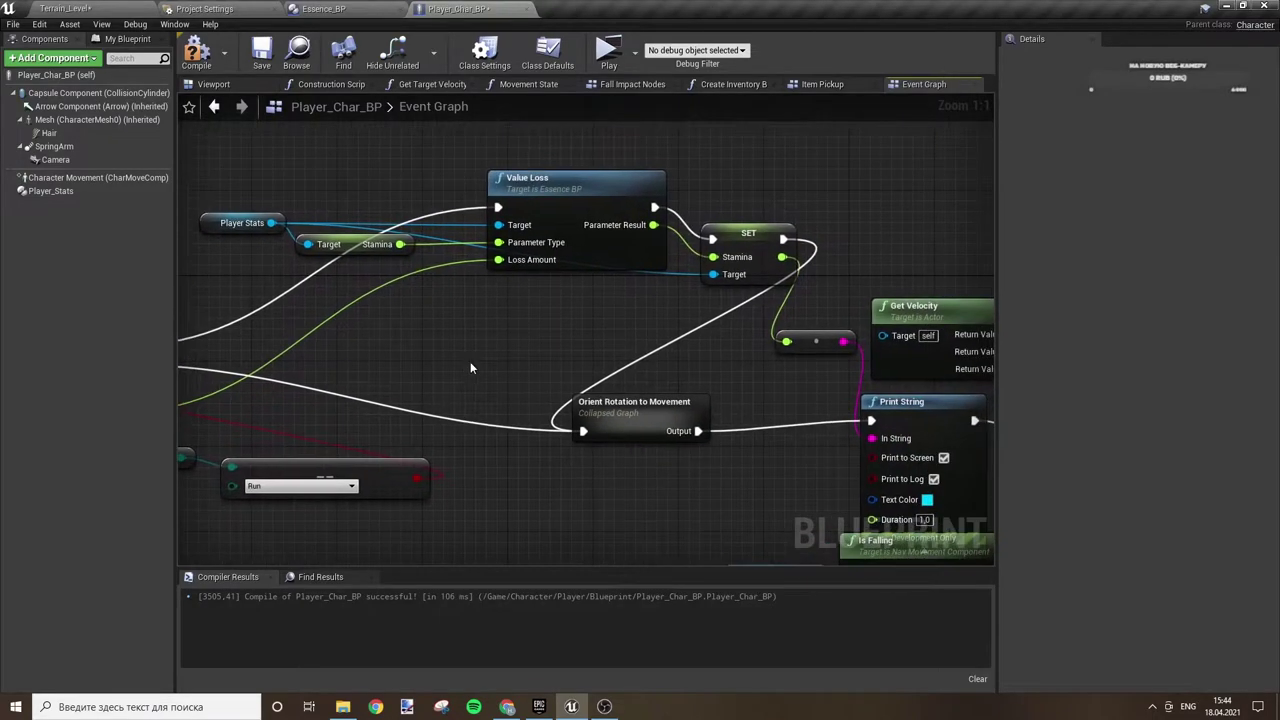
- Select the multiply node near Event Tick and recompile Player_Char_BP
mouse_move(681, 409)
right_mouse_down()
mouse_move(711, 409)
mouse_move(740, 379)
right_mouse_up()
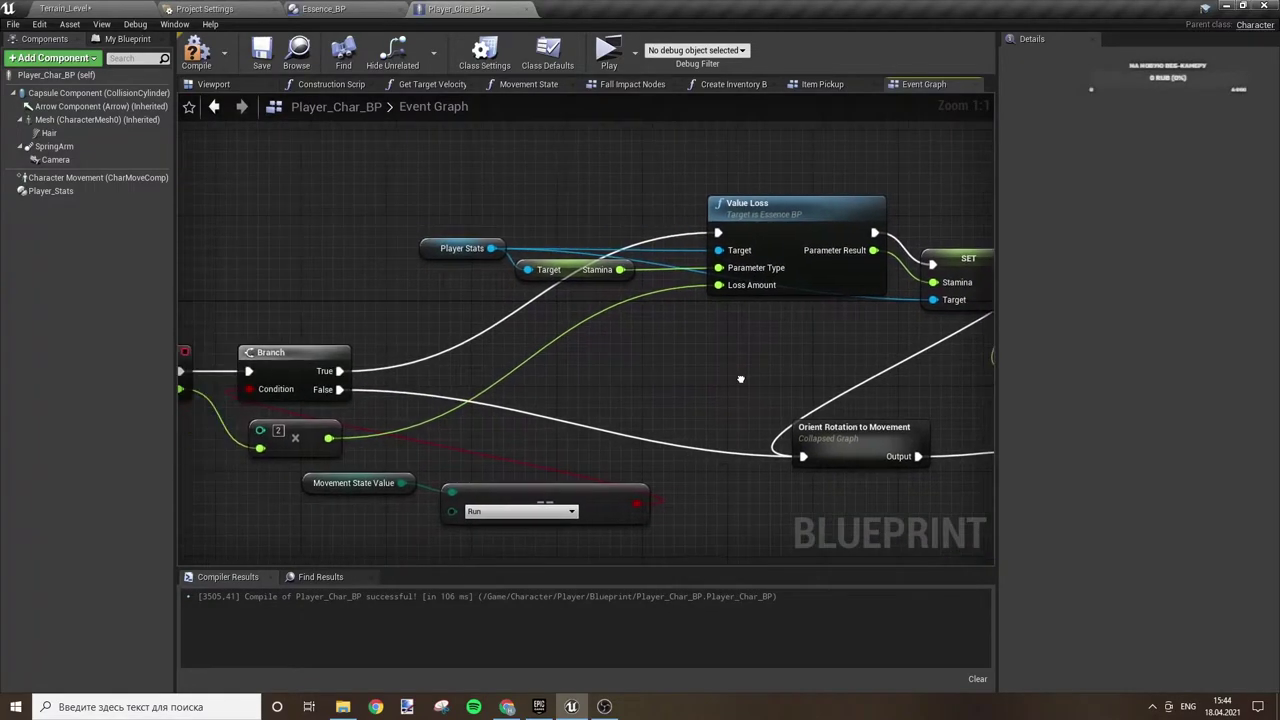
right_click_drag(553, 378, 776, 373)
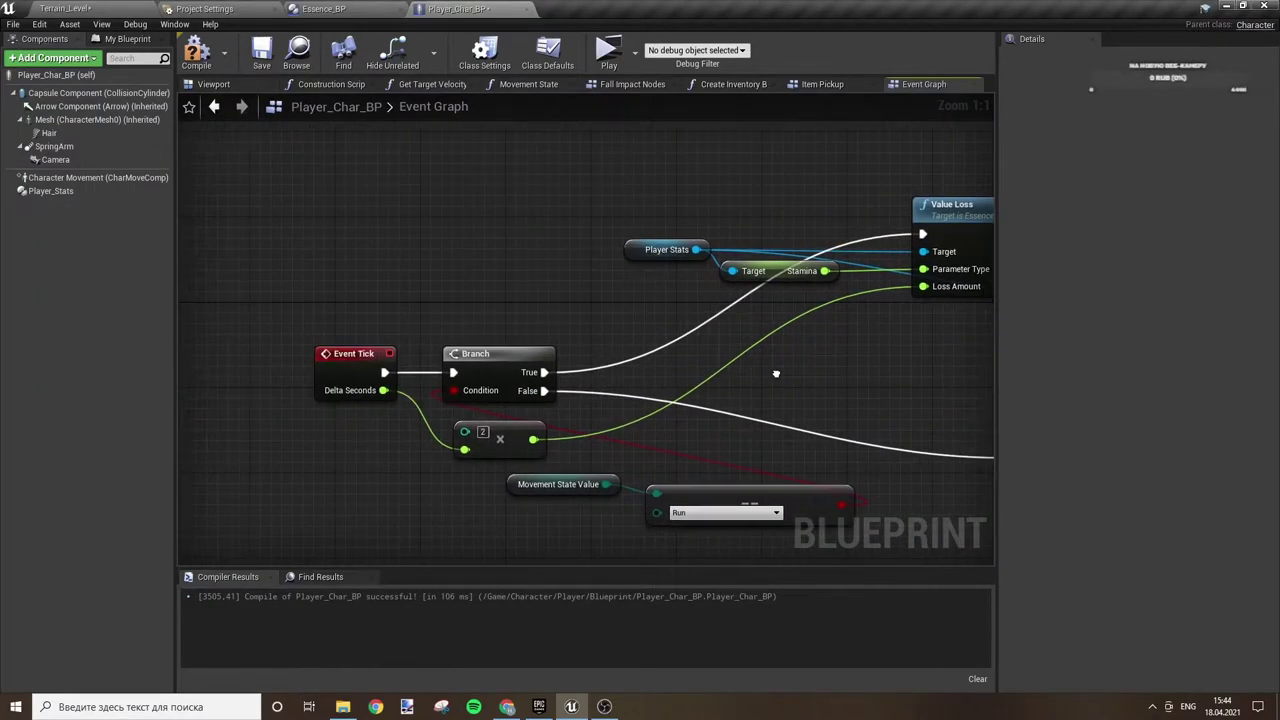
left_click(500, 440)
right_click_drag(826, 409, 473, 414)
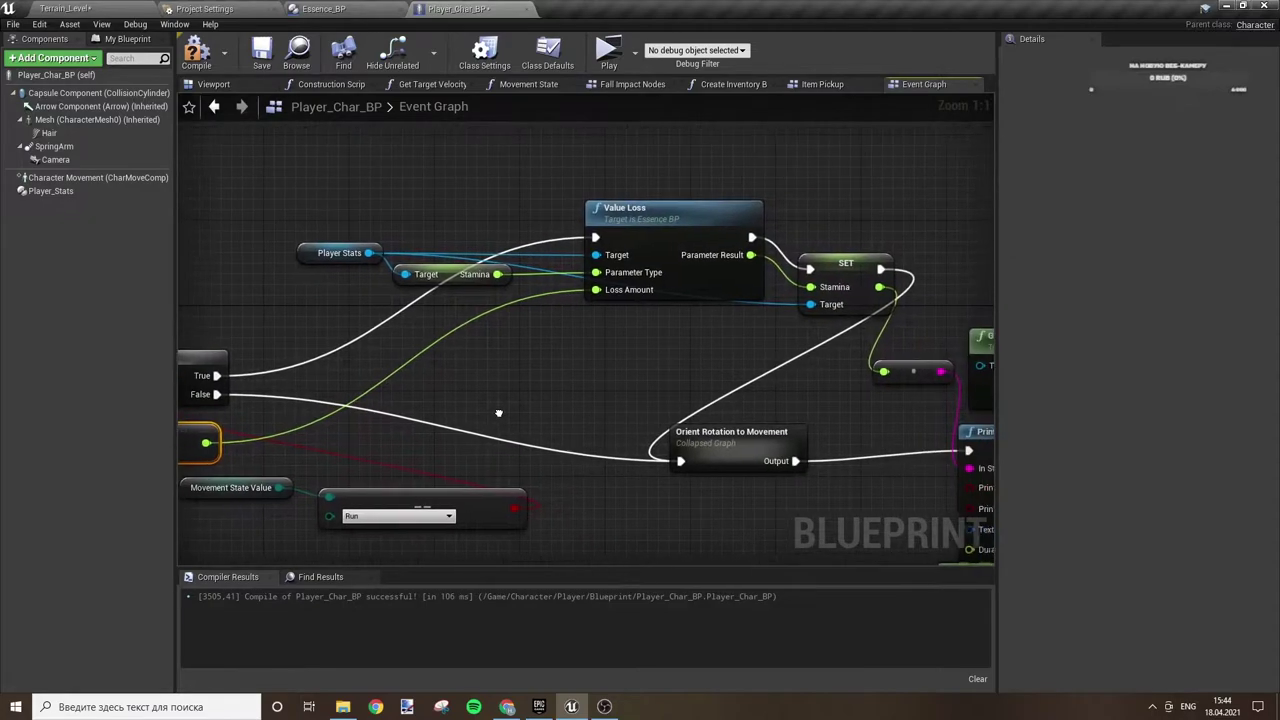
left_click(193, 55)
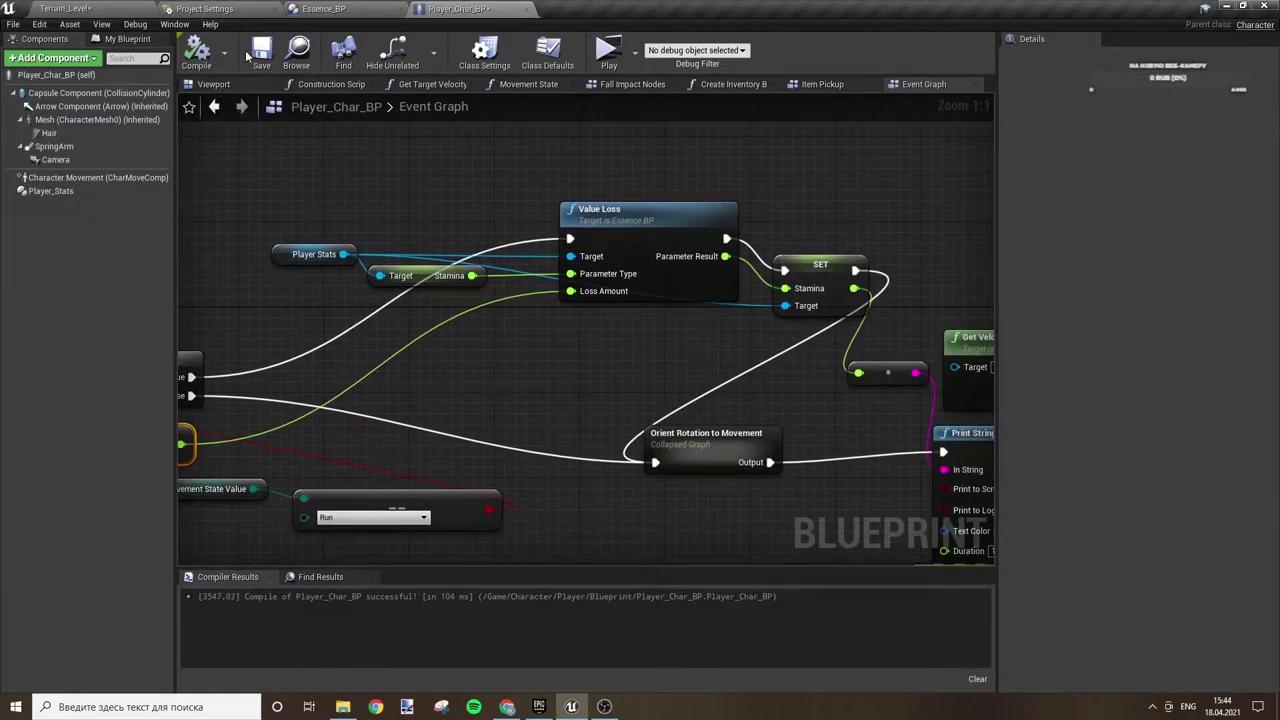
- Move the Branch and Fall Impact nodes down-left, clear of Value Loss and Print String
scroll(536, 366, "down", 2)
scroll(561, 379, "down", 2)
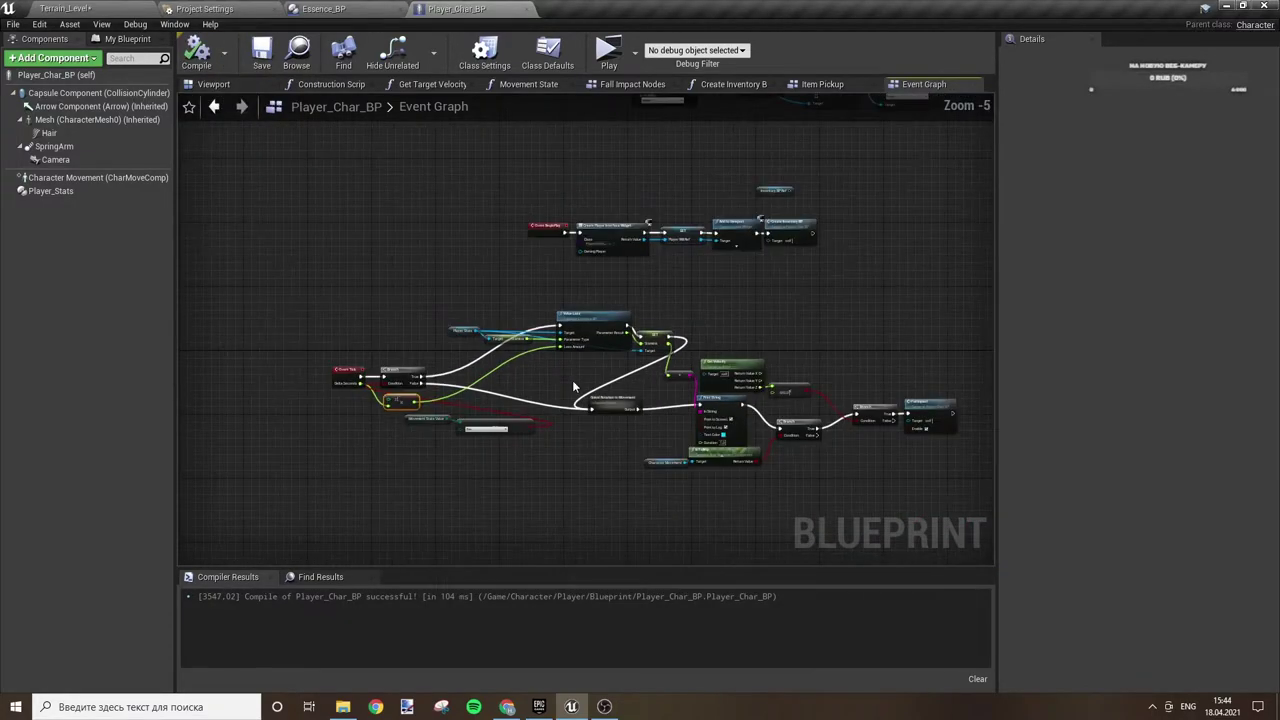
scroll(400, 400, "up", 2)
scroll(344, 275, "up", 3)
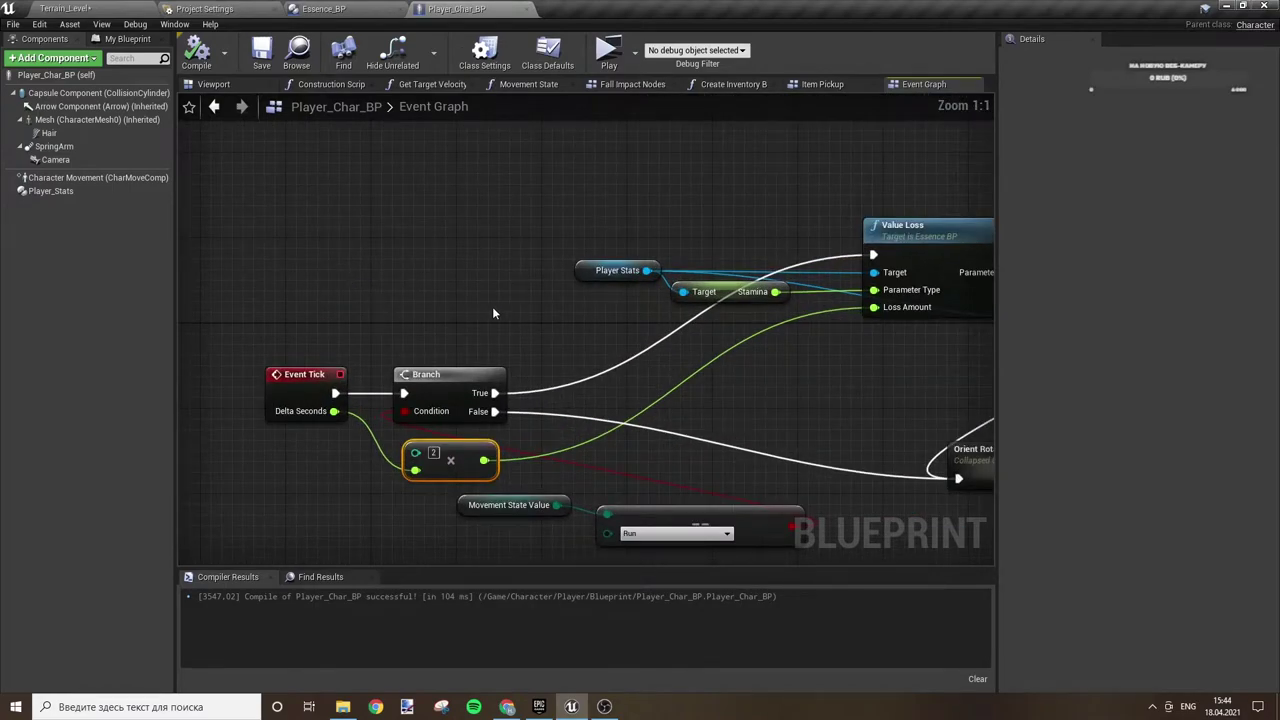
right_click_drag(830, 324, 381, 281)
right_click_drag(790, 310, 381, 270)
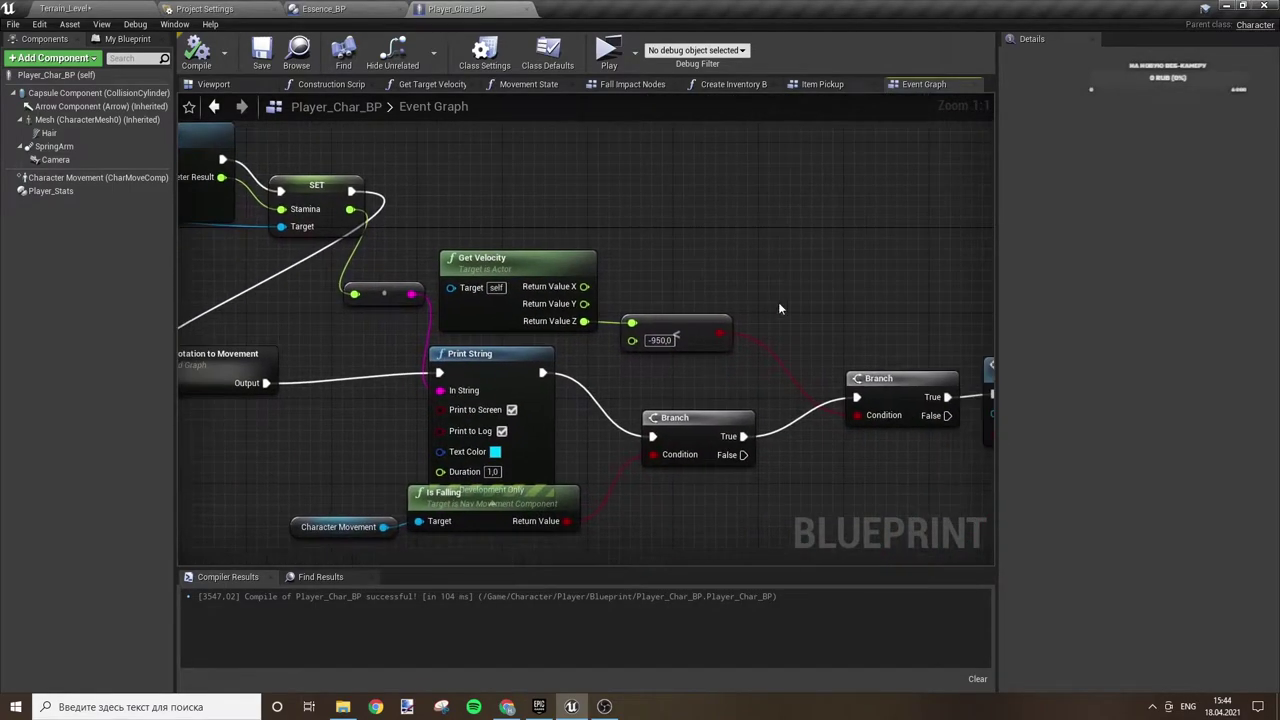
right_click_drag(778, 302, 565, 242)
left_click_drag(684, 260, 950, 405)
left_click_drag(812, 315, 767, 348)
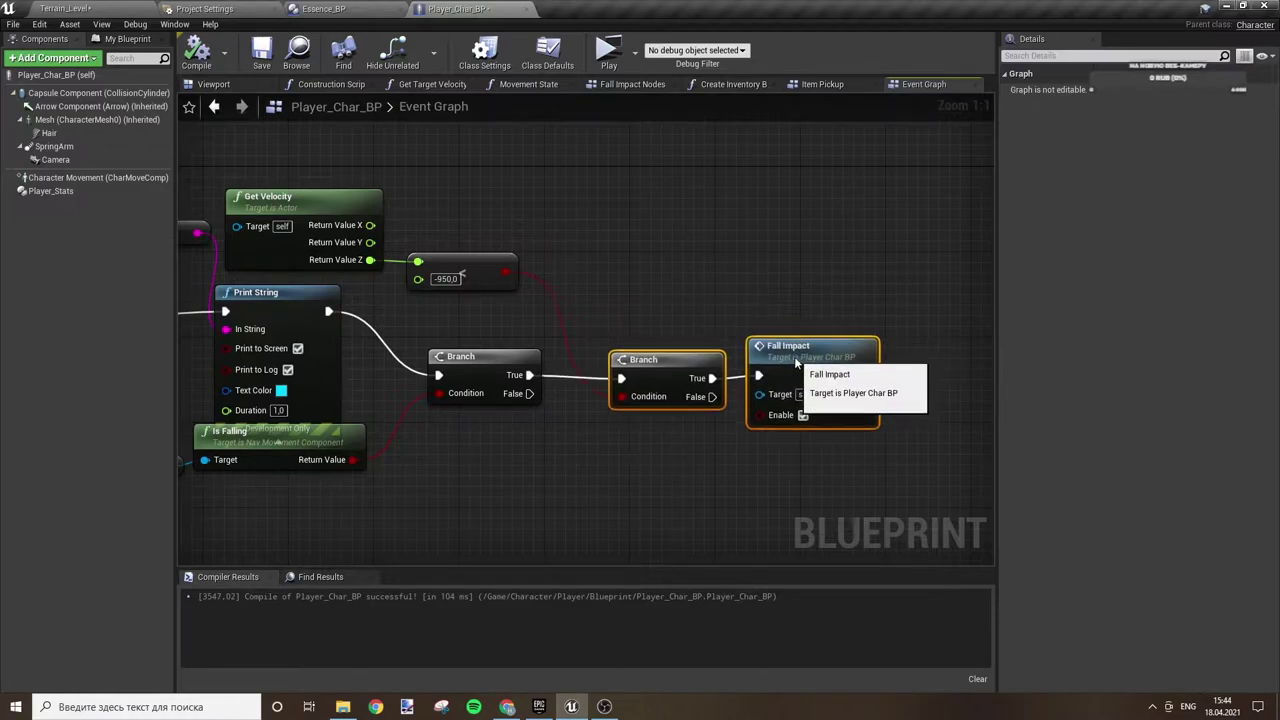
right_click_drag(654, 266, 802, 280)
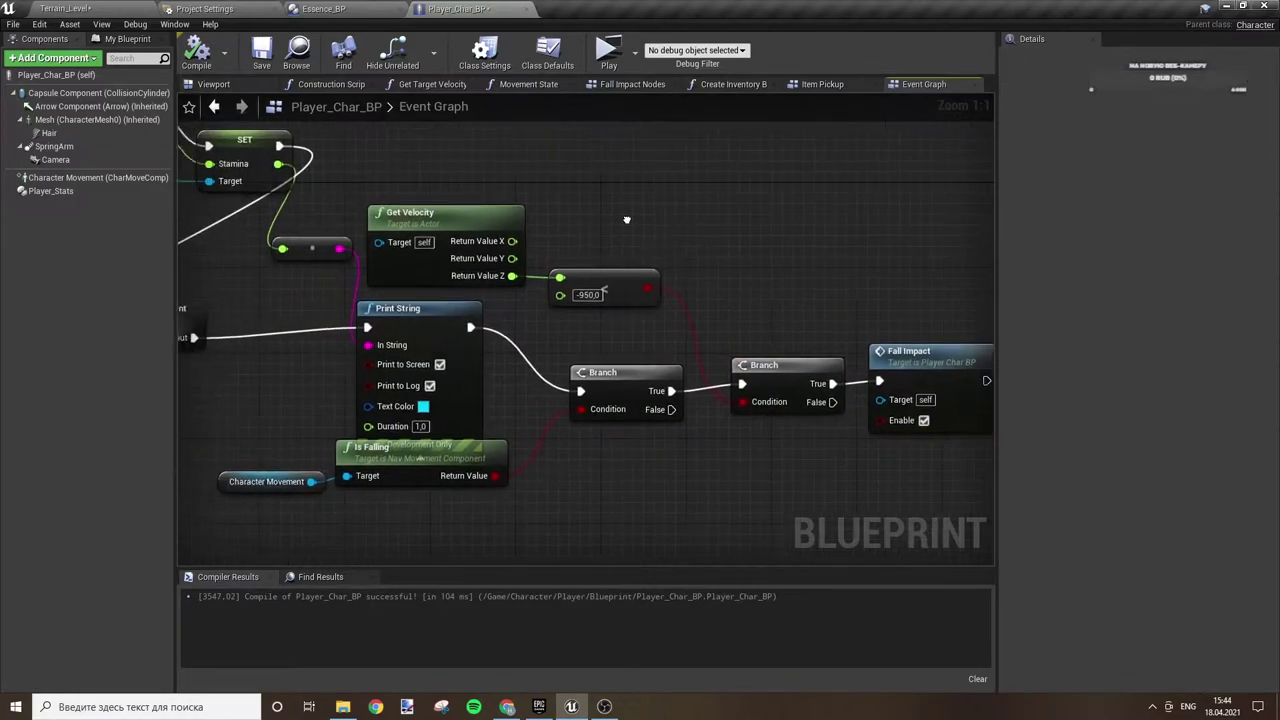
mouse_move(283, 237)
right_mouse_down()
mouse_move(334, 323)
mouse_move(827, 350)
right_mouse_up()
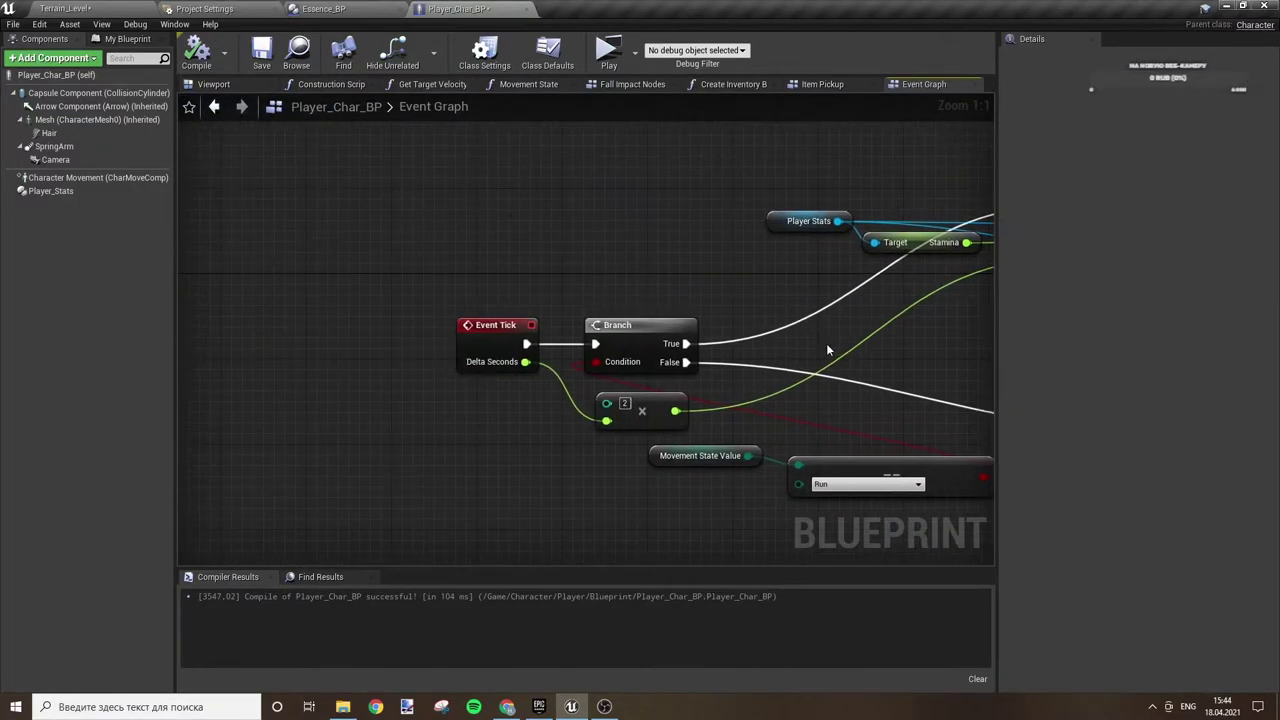
- Move Event Tick further left of Branch and pull the multiply node away from Loss Amount
left_click_drag(485, 318, 325, 318)
scroll(574, 281, "down", 3)
right_click_drag(574, 281, 296, 212)
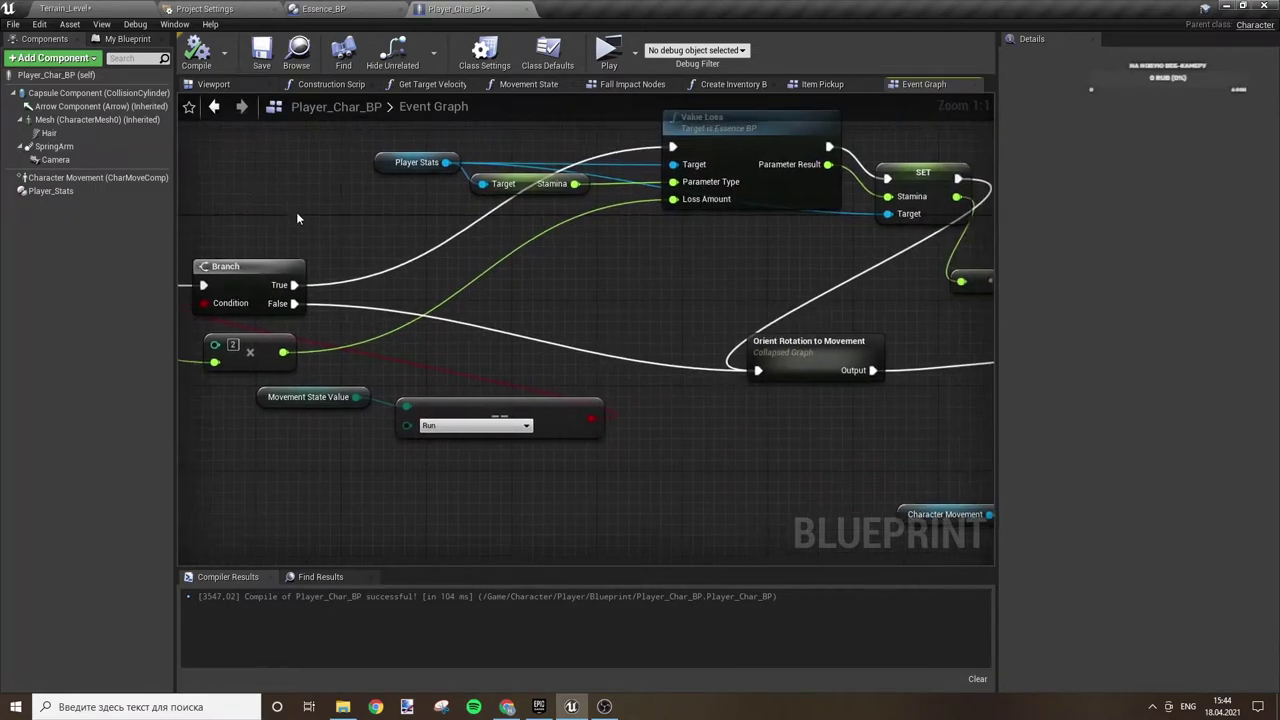
mouse_move(455, 265)
right_mouse_down()
mouse_move(384, 355)
mouse_move(660, 367)
right_mouse_up()
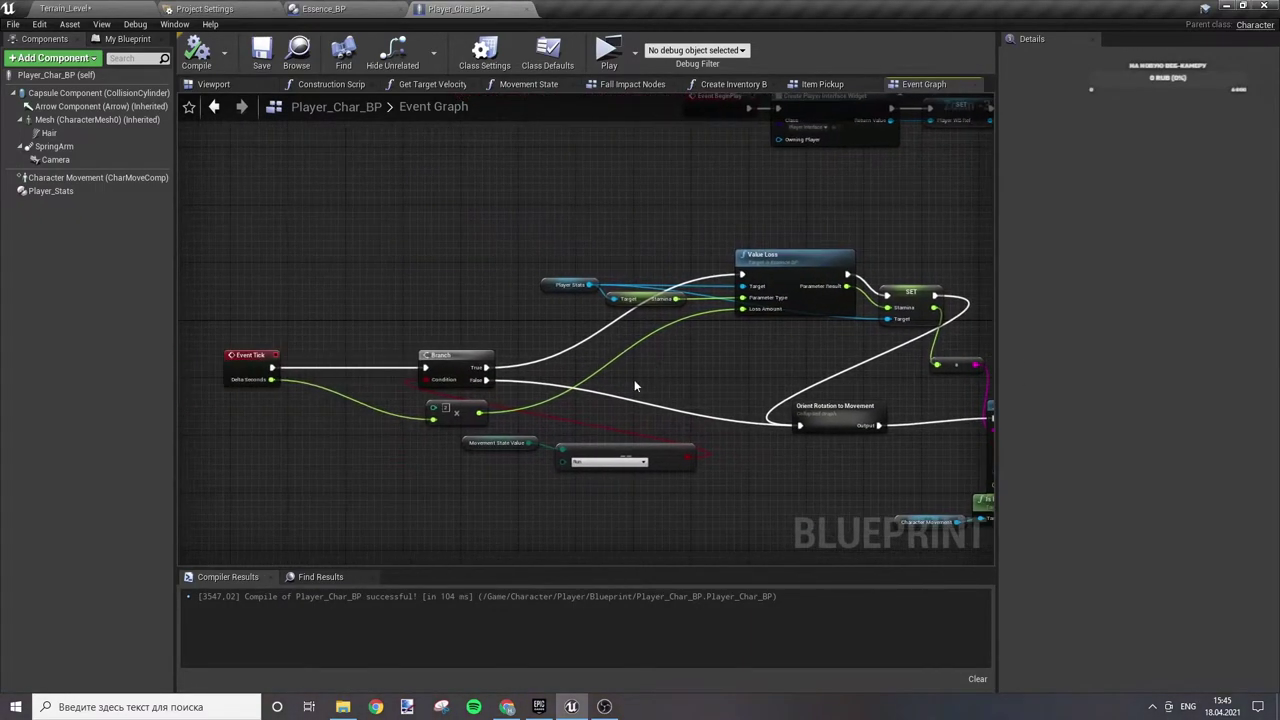
mouse_move(461, 419)
left_mouse_down()
mouse_move(400, 451)
mouse_move(400, 434)
left_mouse_up()
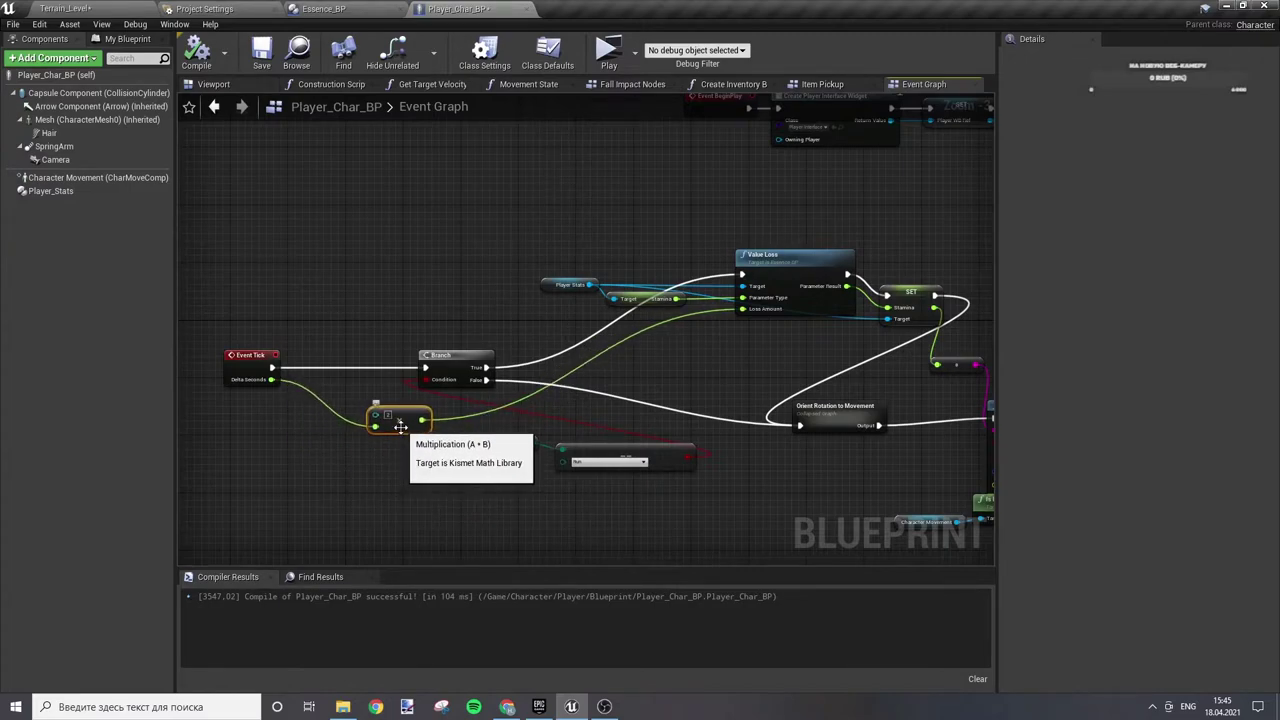
- Delete the multiply node feeding Loss Amount and move the Movement State comparison up-left
key("Delete")
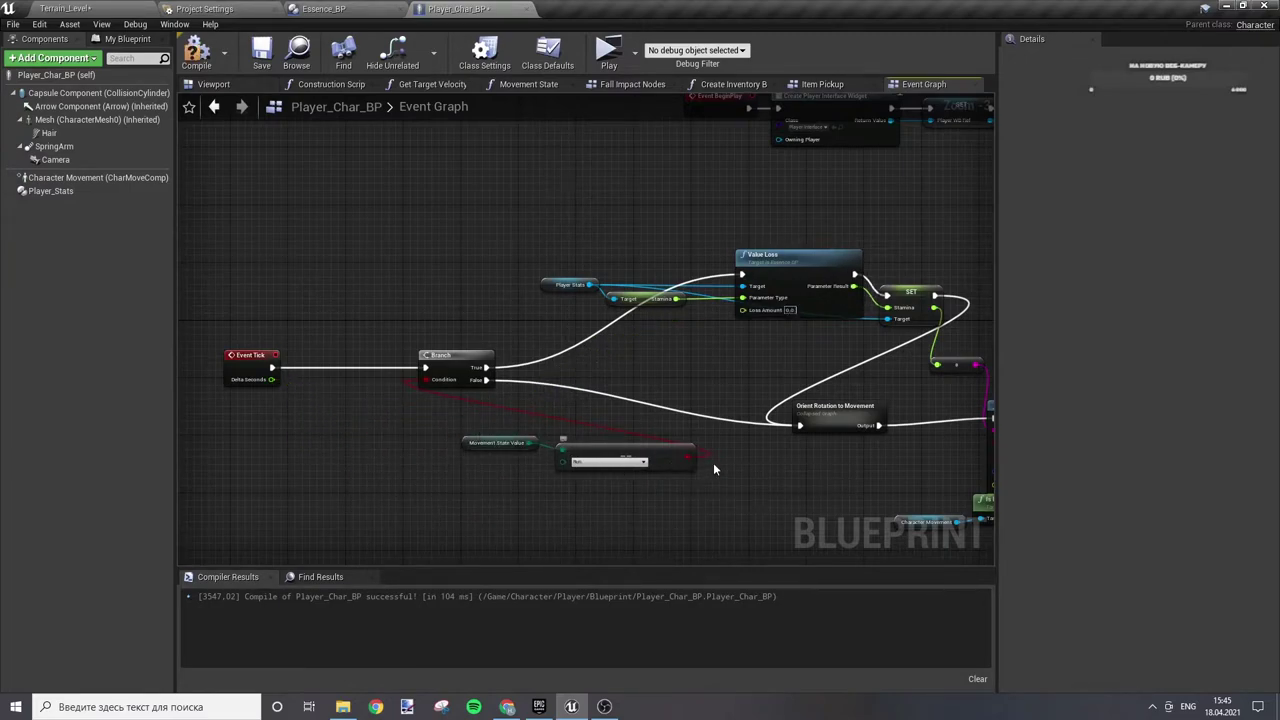
left_click_drag(555, 477, 460, 432)
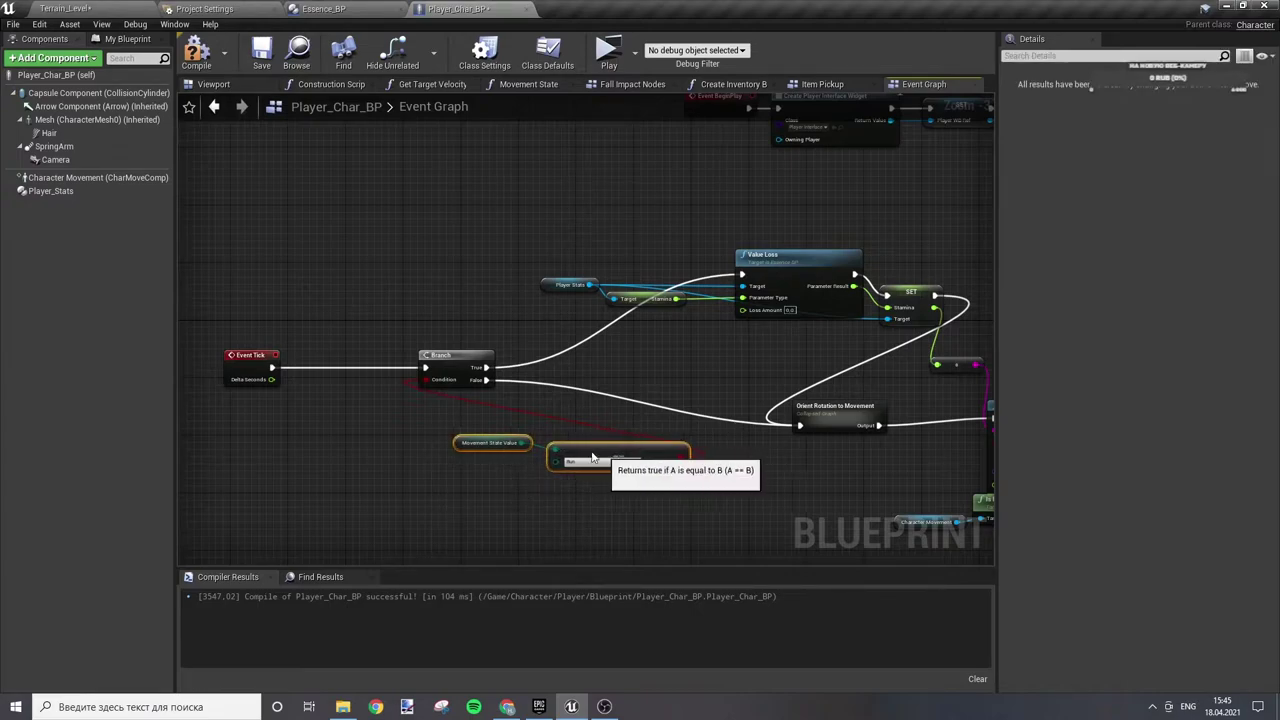
left_click_drag(620, 458, 332, 306)
left_click(524, 260)
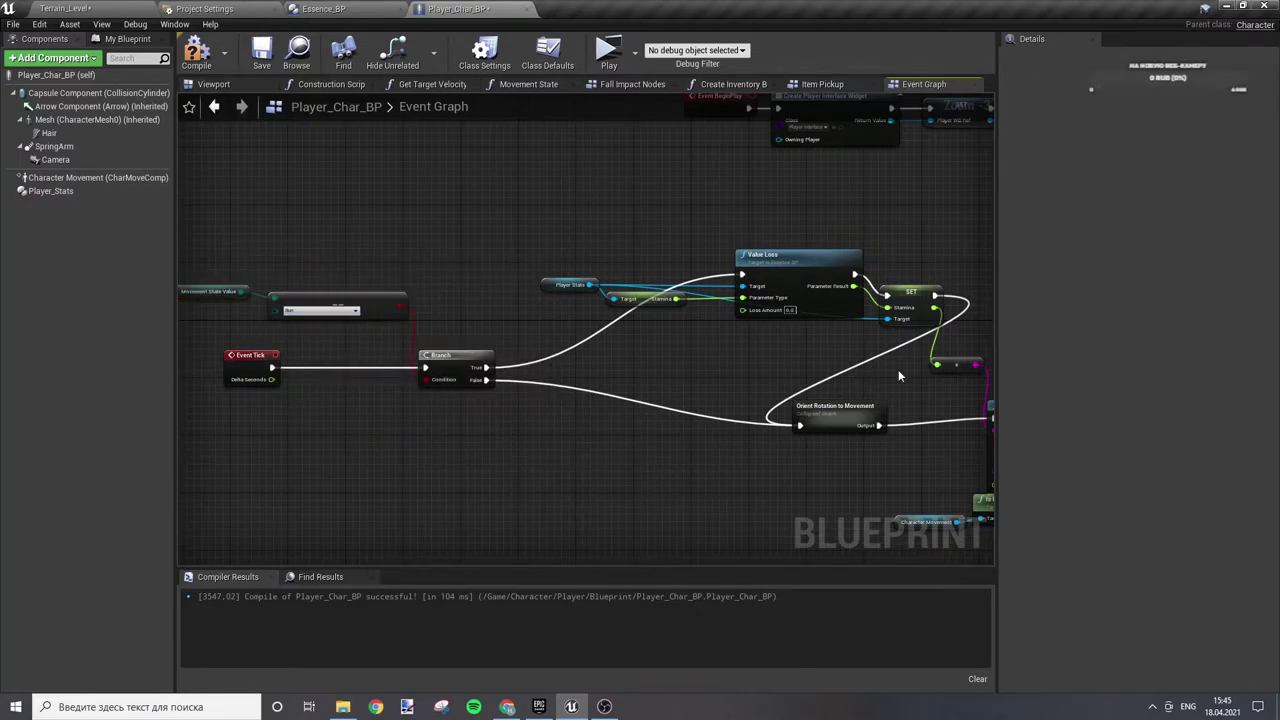
- Shift the Value Loss group left, drop Event Tick below, and select the run check, Branch, Value Loss and SET nodes
right_click_drag(893, 383, 790, 275)
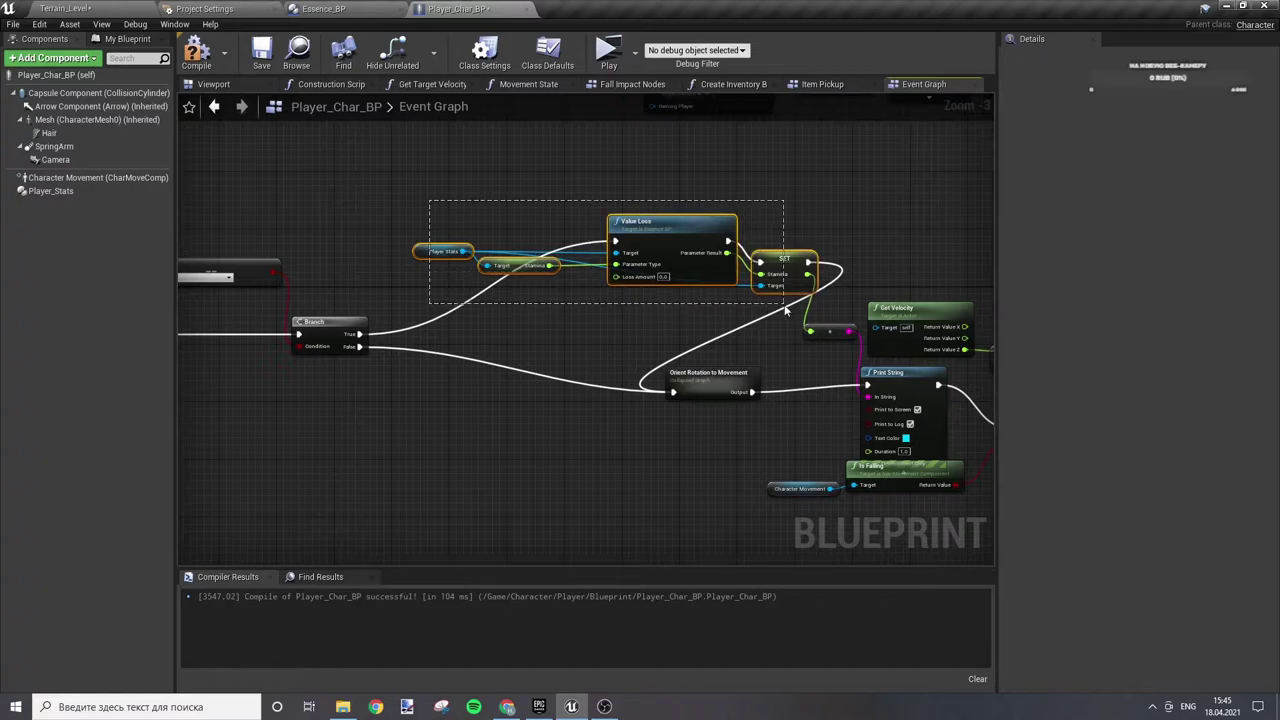
left_click_drag(779, 265, 590, 263)
right_click_drag(292, 188, 462, 178)
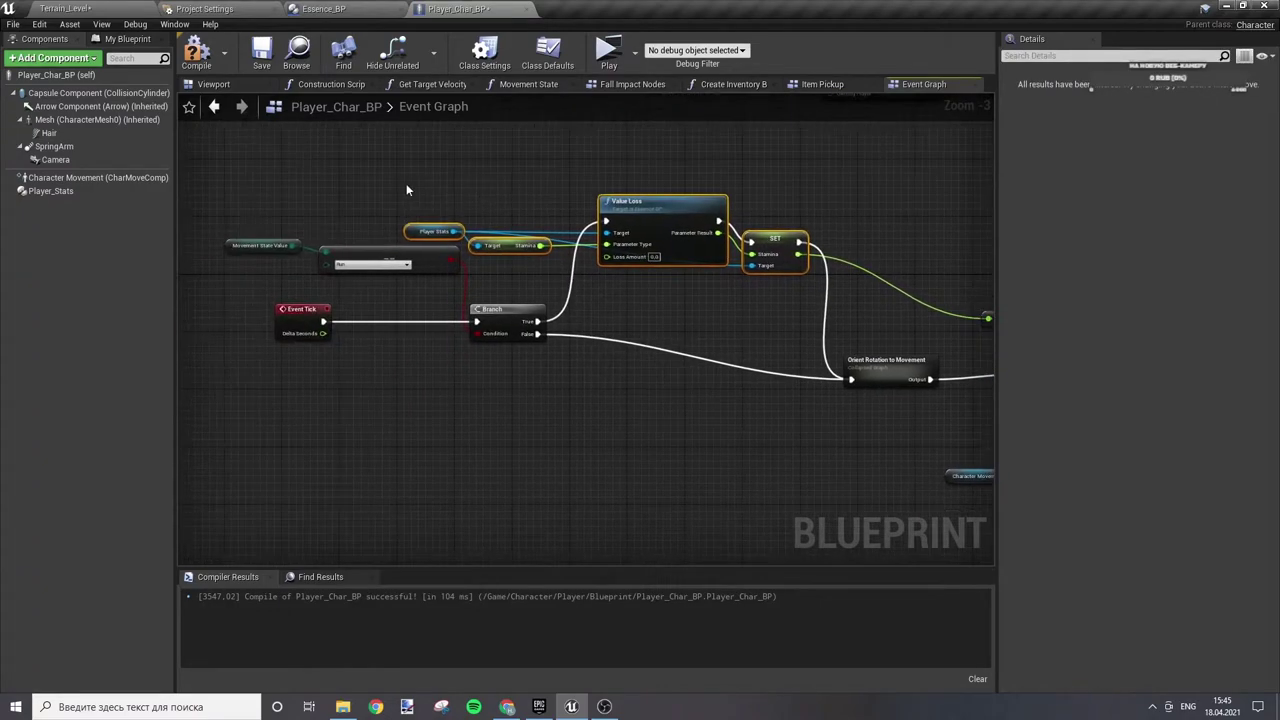
mouse_move(302, 320)
left_mouse_down()
mouse_move(213, 491)
mouse_move(250, 484)
left_mouse_up()
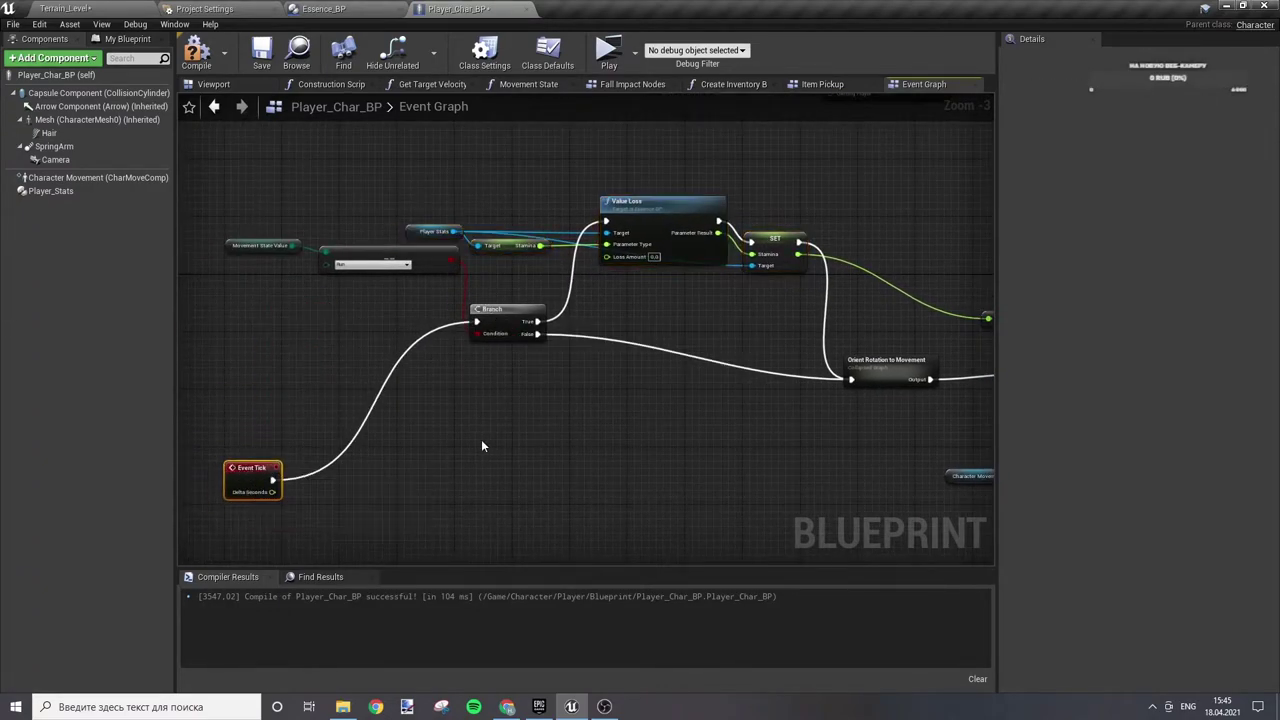
left_click_drag(265, 211, 818, 443)
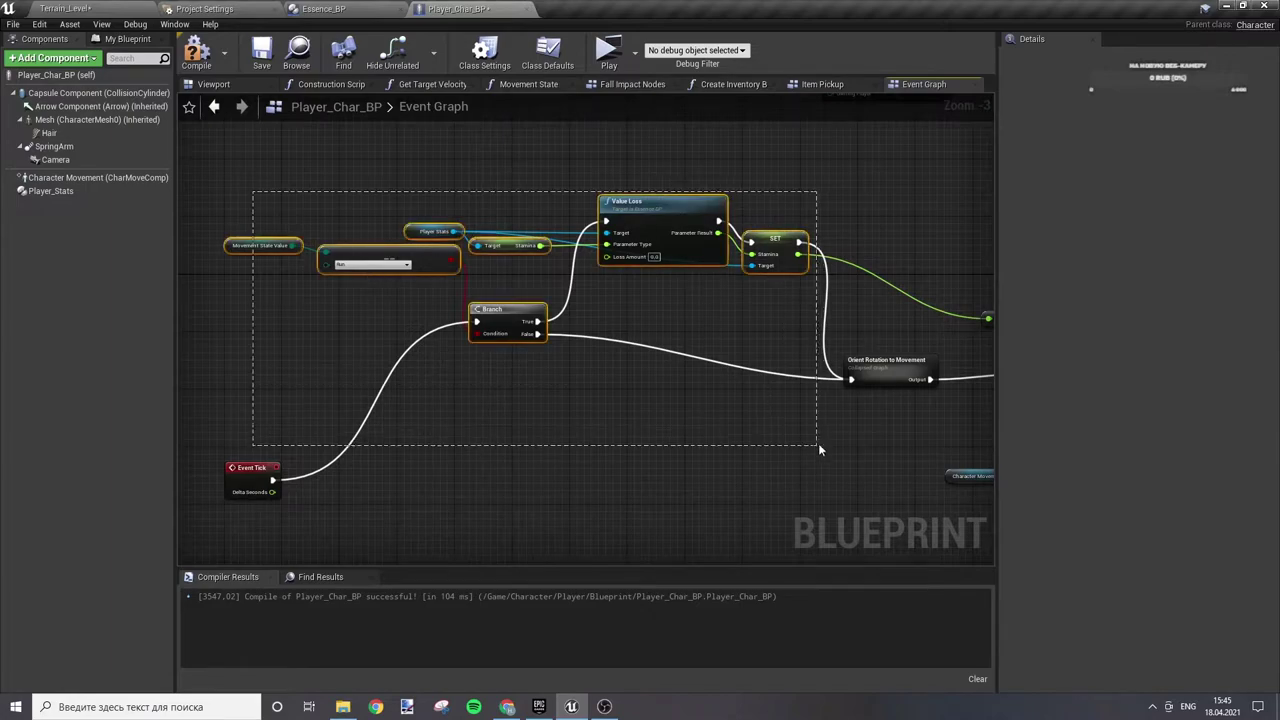
- Collapse the selected nodes into a macro and move Event Tick beside it
right_click(774, 237)
mouse_move(810, 463)
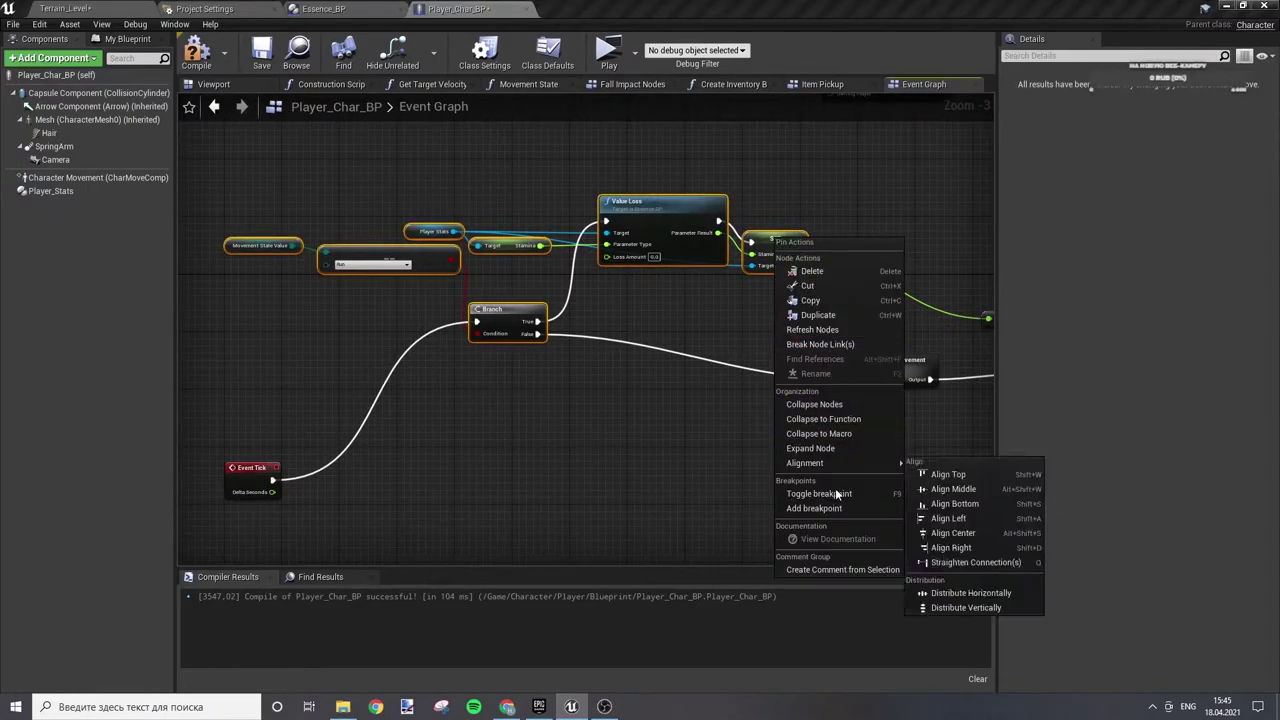
left_click(837, 434)
mouse_move(250, 491)
left_mouse_down()
mouse_move(306, 282)
mouse_move(415, 268)
left_mouse_up()
- Inspect NewMacro_0's inner graph and Outputs node, then return to the Event Graph
double_click(494, 251)
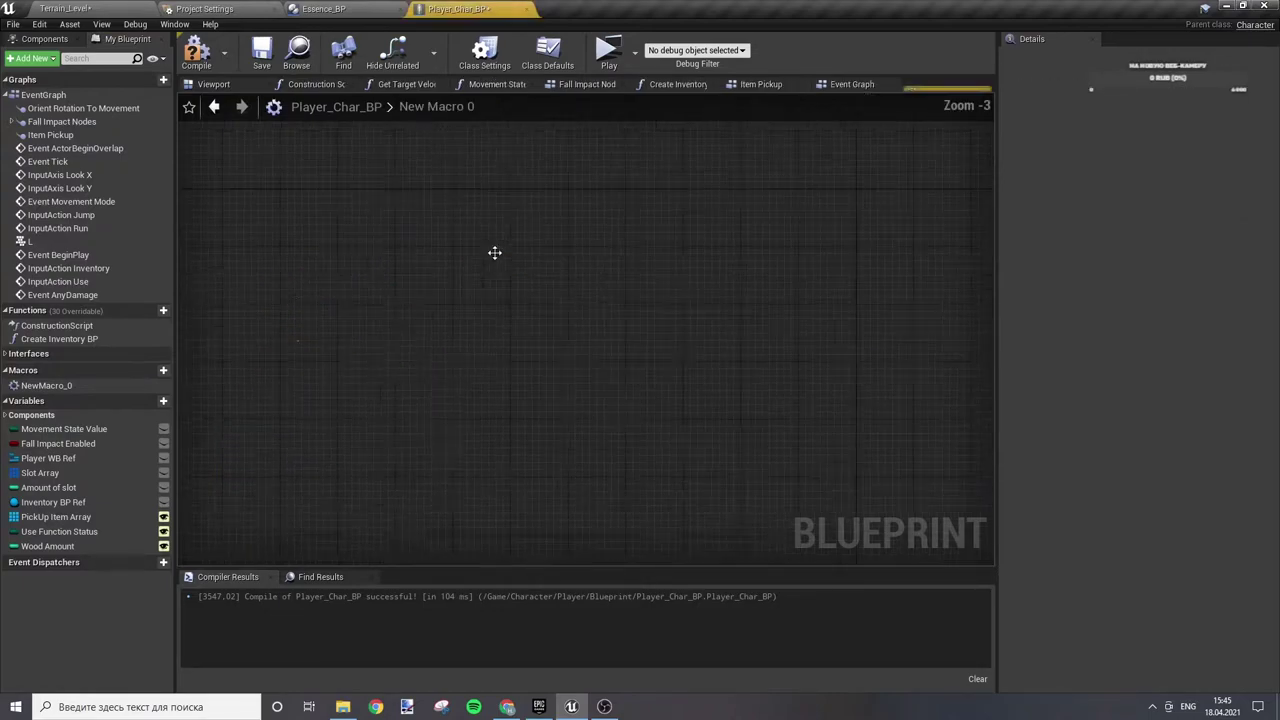
scroll(566, 241, "up", 2)
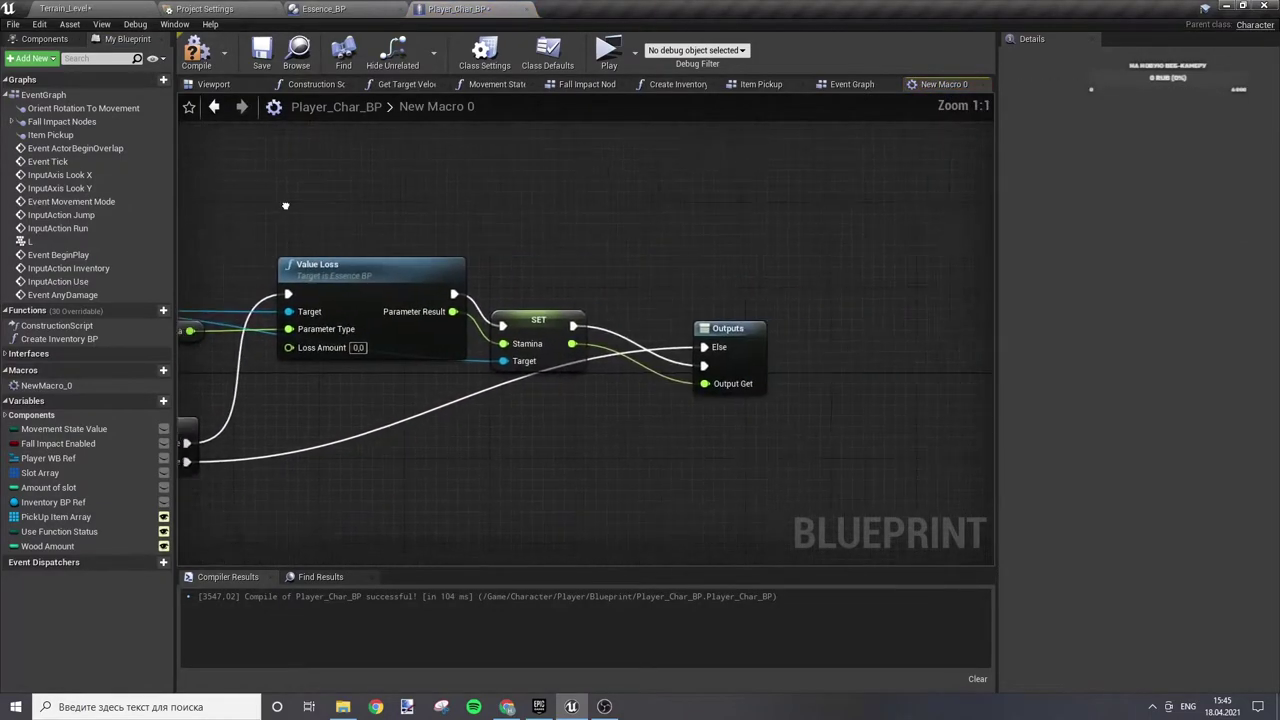
left_click(720, 363)
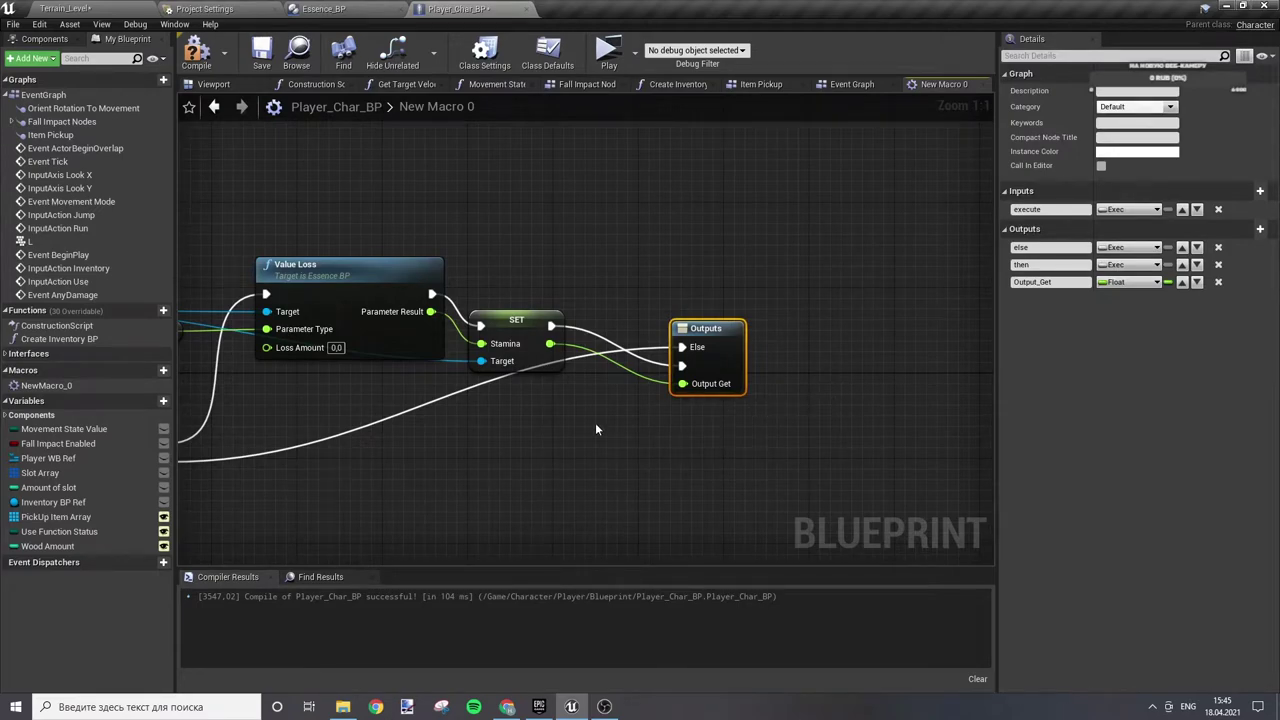
right_click_drag(595, 422, 850, 471)
left_click(845, 84)
- Delete the float-to-string conversion and Print String debug nodes
scroll(475, 258, "down", 2)
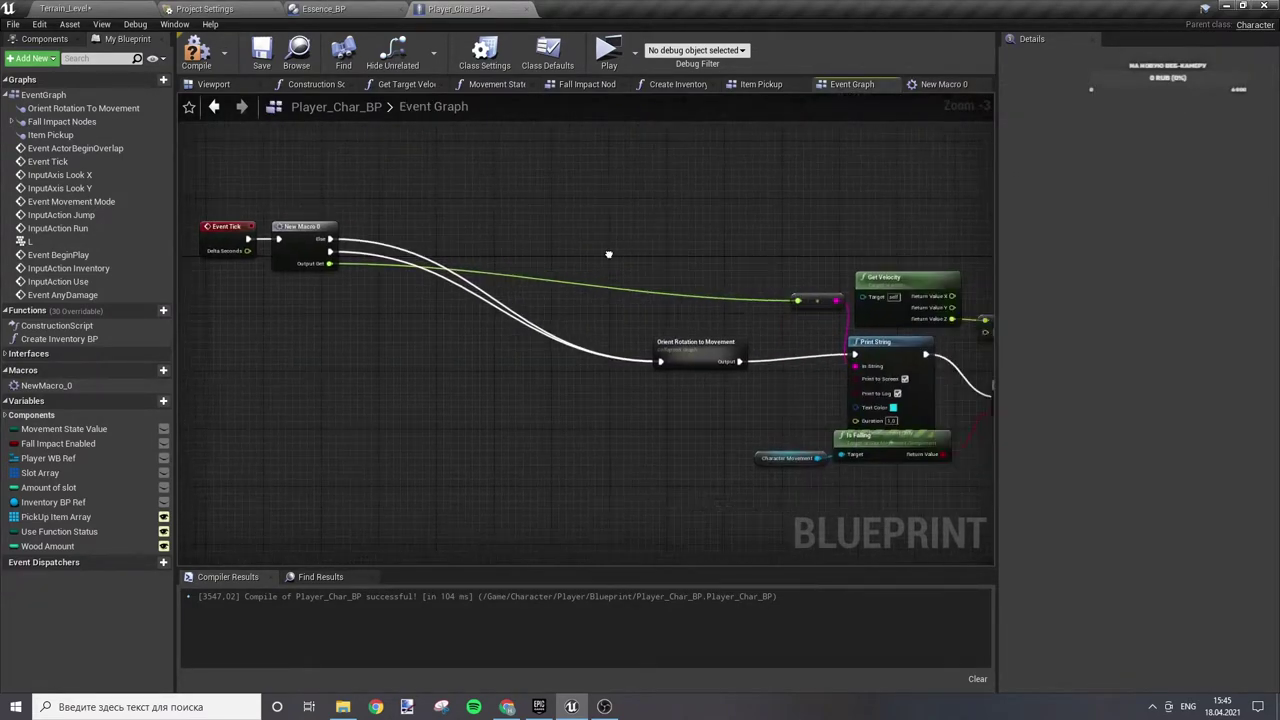
scroll(475, 258, "down", 2)
left_click_drag(692, 302, 482, 280)
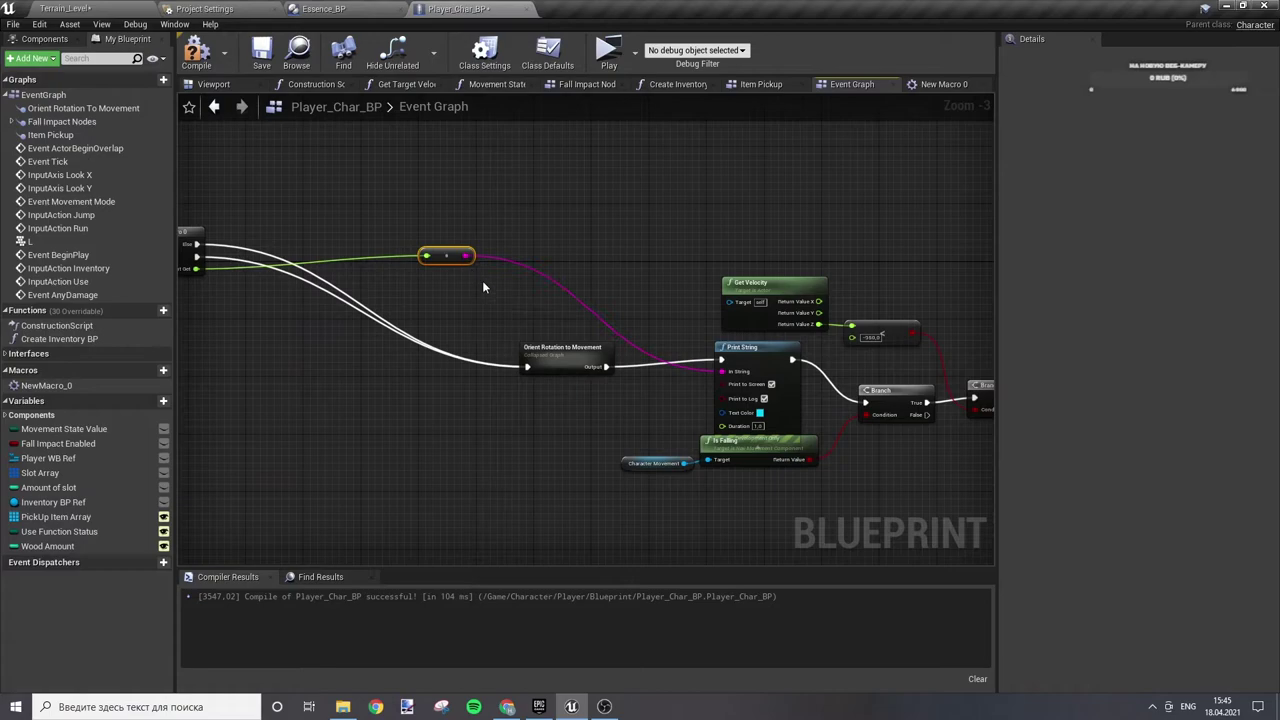
key("Delete")
left_click(745, 358)
key("Delete")
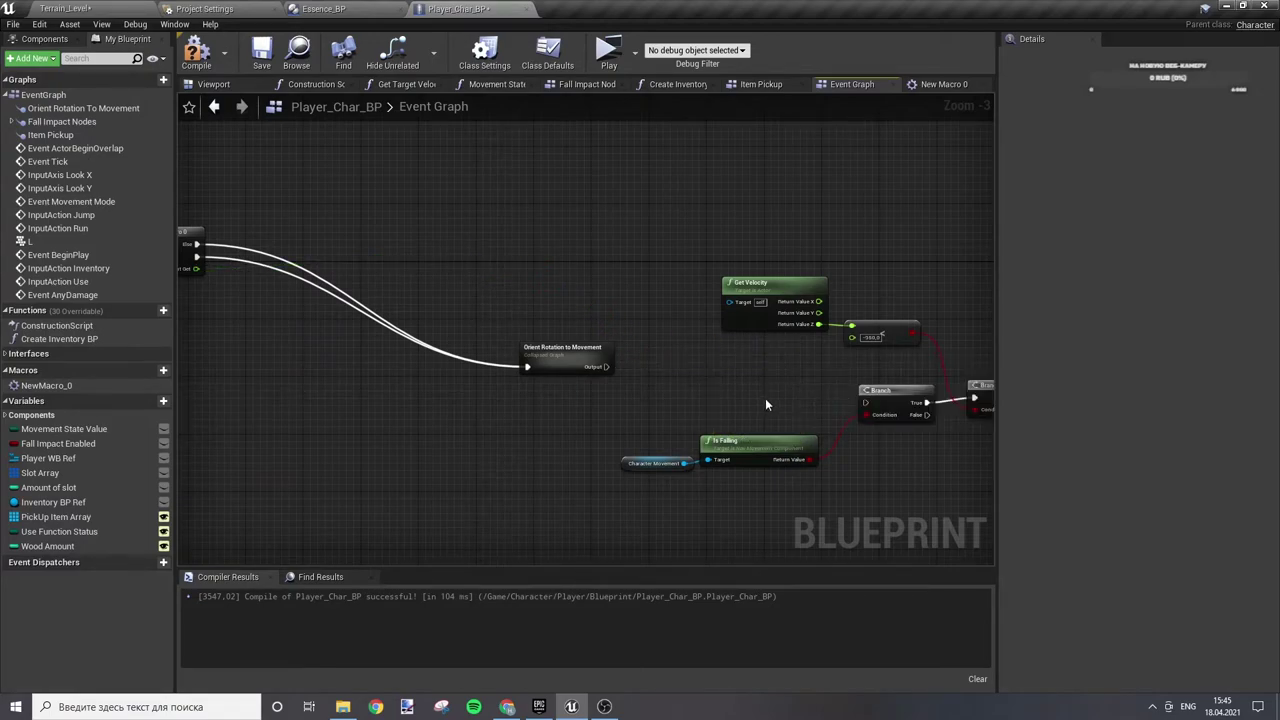
- Rearrange Event Tick and the macro so they sit before Orient Rotation to Movement
left_click_drag(606, 367, 867, 402)
left_click_drag(564, 345, 786, 381)
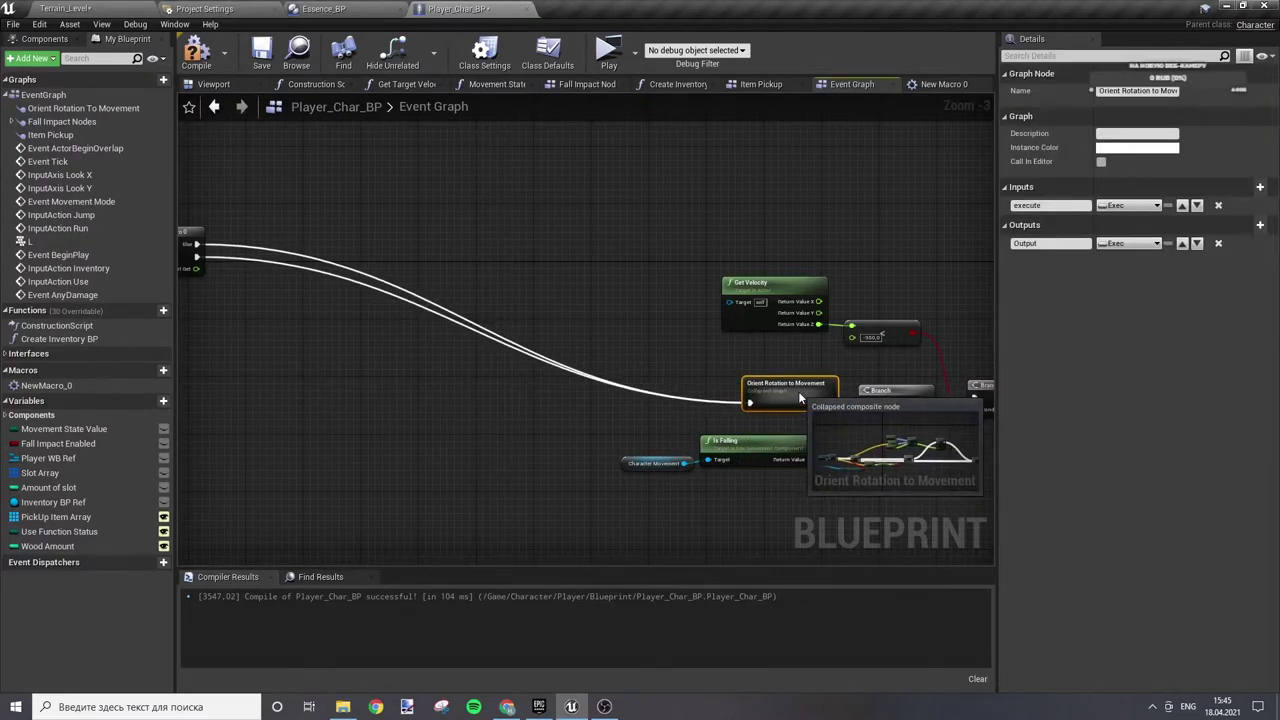
left_click(666, 313)
right_click_drag(666, 313, 754, 323)
mouse_move(575, 355)
left_mouse_down()
mouse_move(570, 340)
mouse_move(839, 430)
left_mouse_up()
right_click_drag(897, 386, 443, 272)
left_click_drag(406, 321, 563, 338)
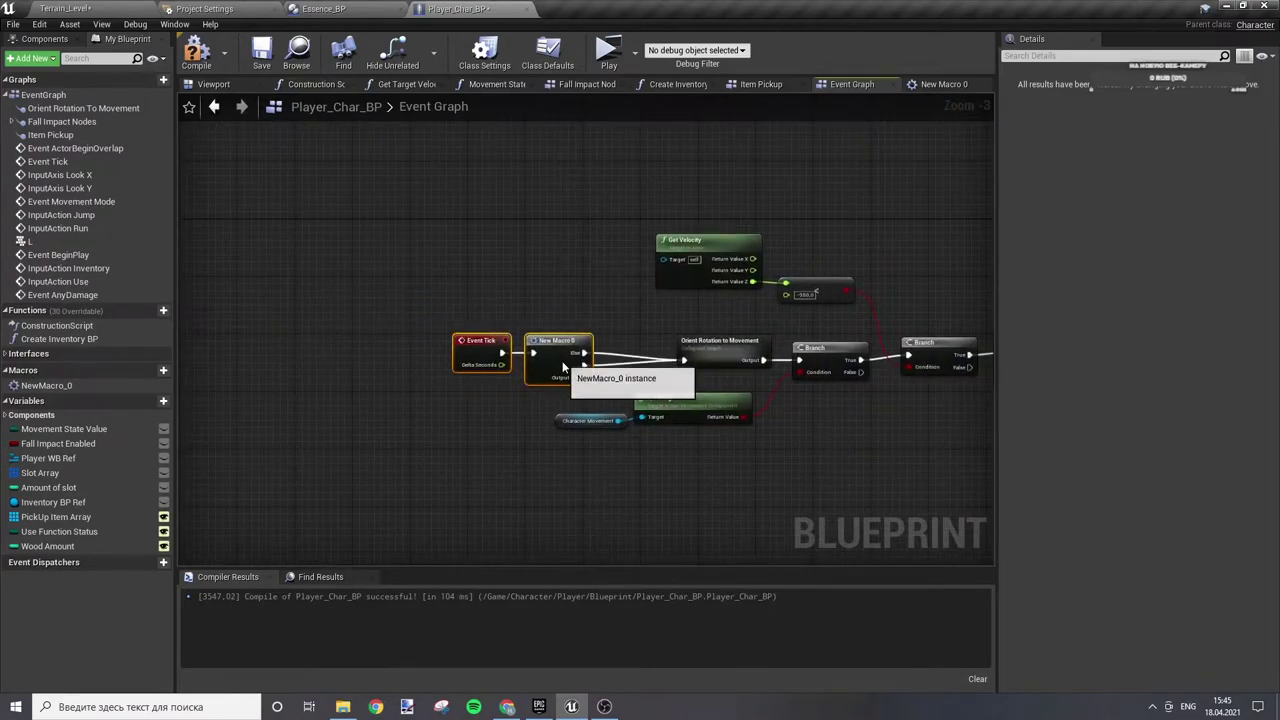
- Remove the Output_Get float output and wire SET Stamina's execution to the Else output
double_click(563, 338)
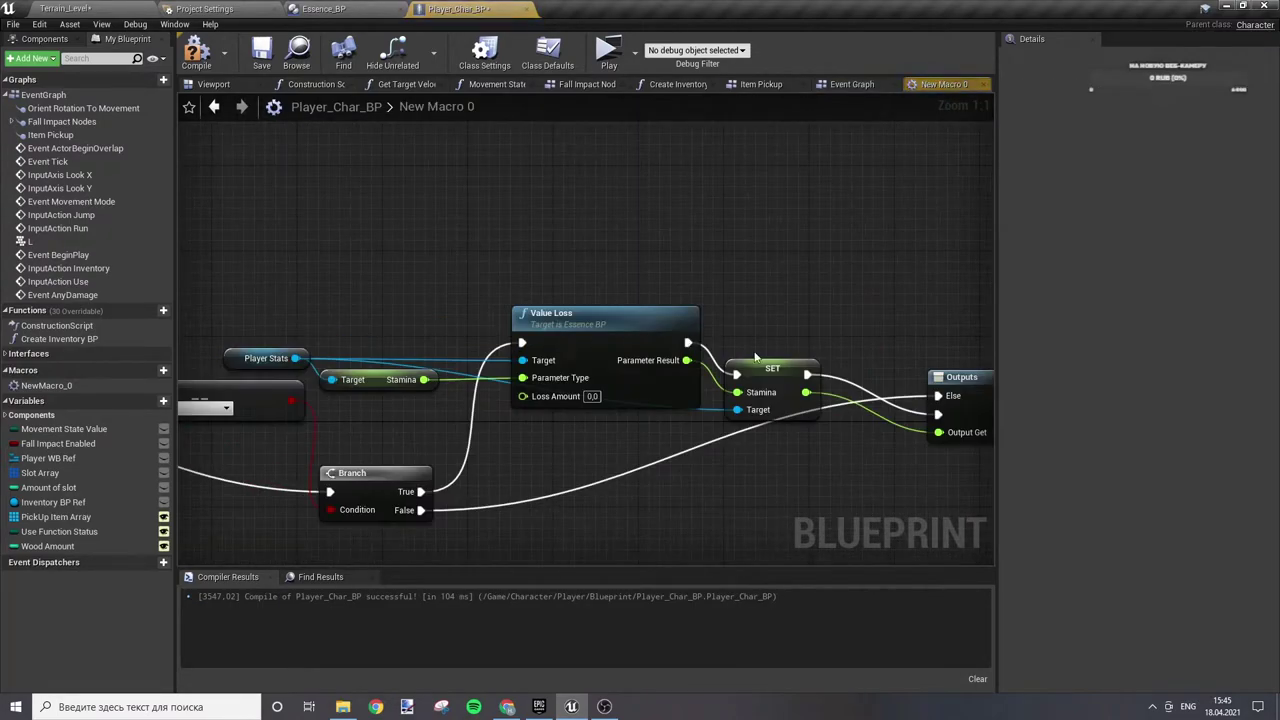
right_click_drag(700, 420, 500, 305)
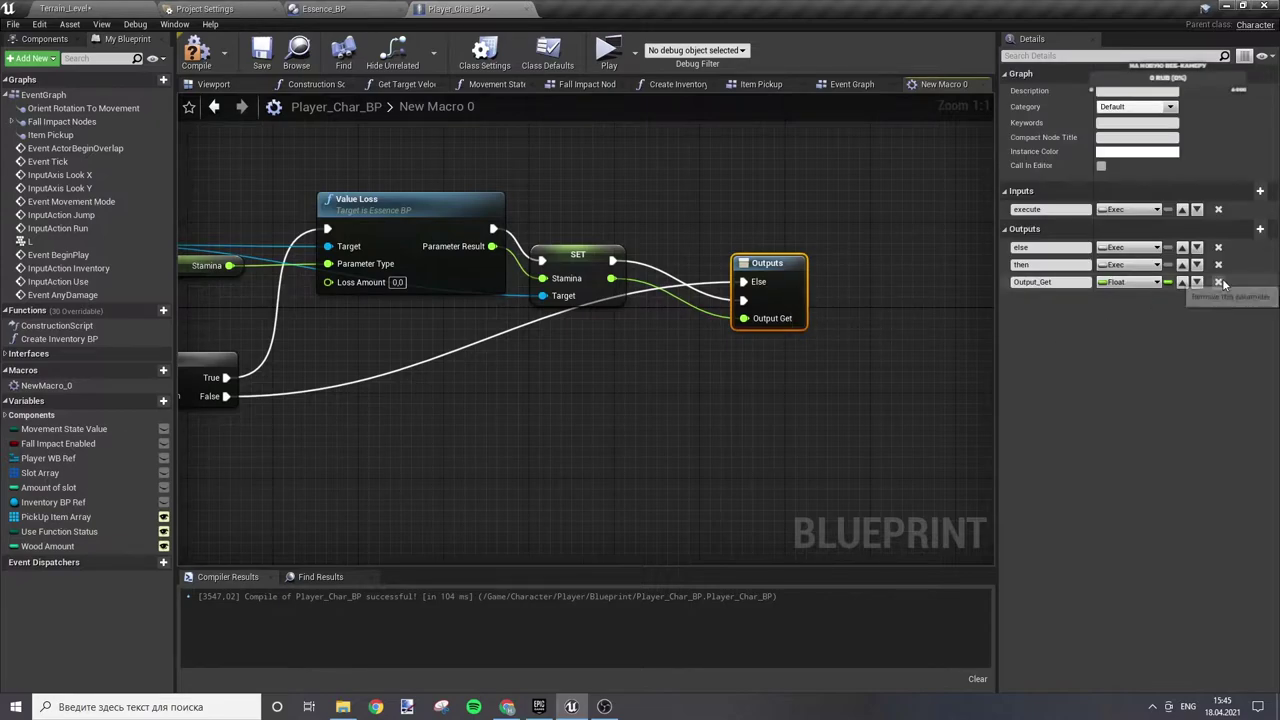
left_click(1218, 281)
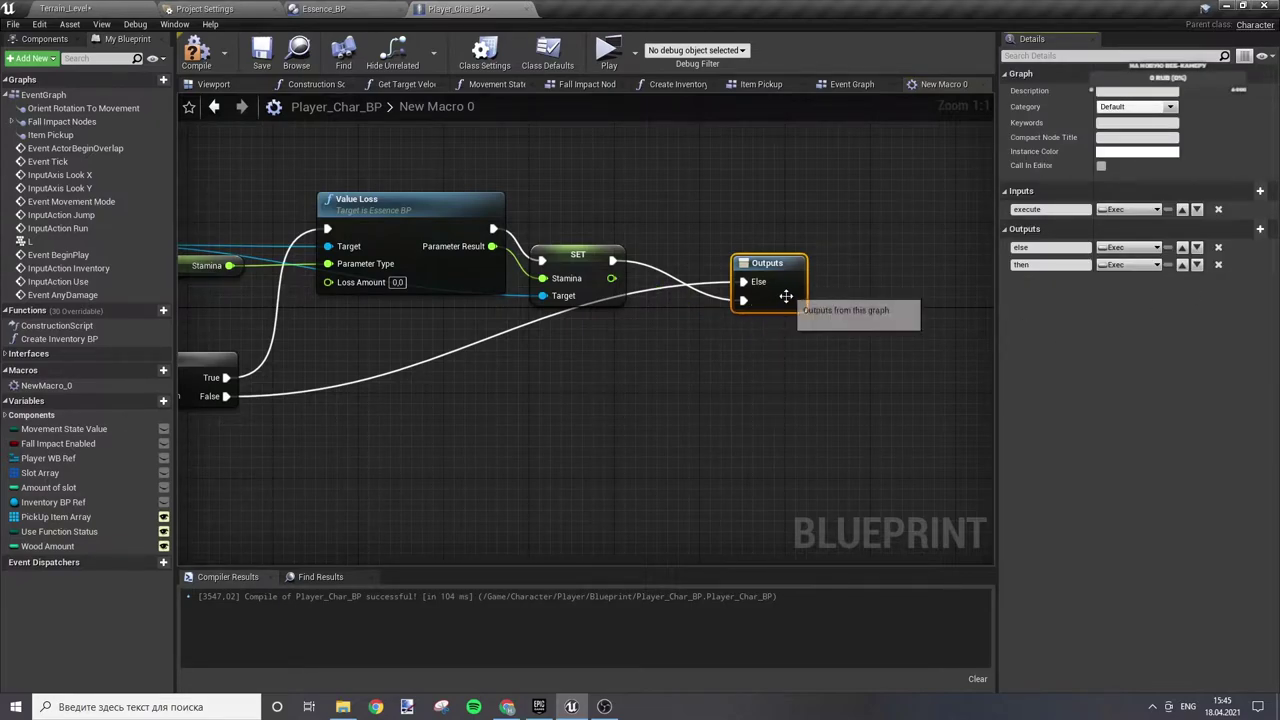
left_click_drag(786, 289, 775, 353)
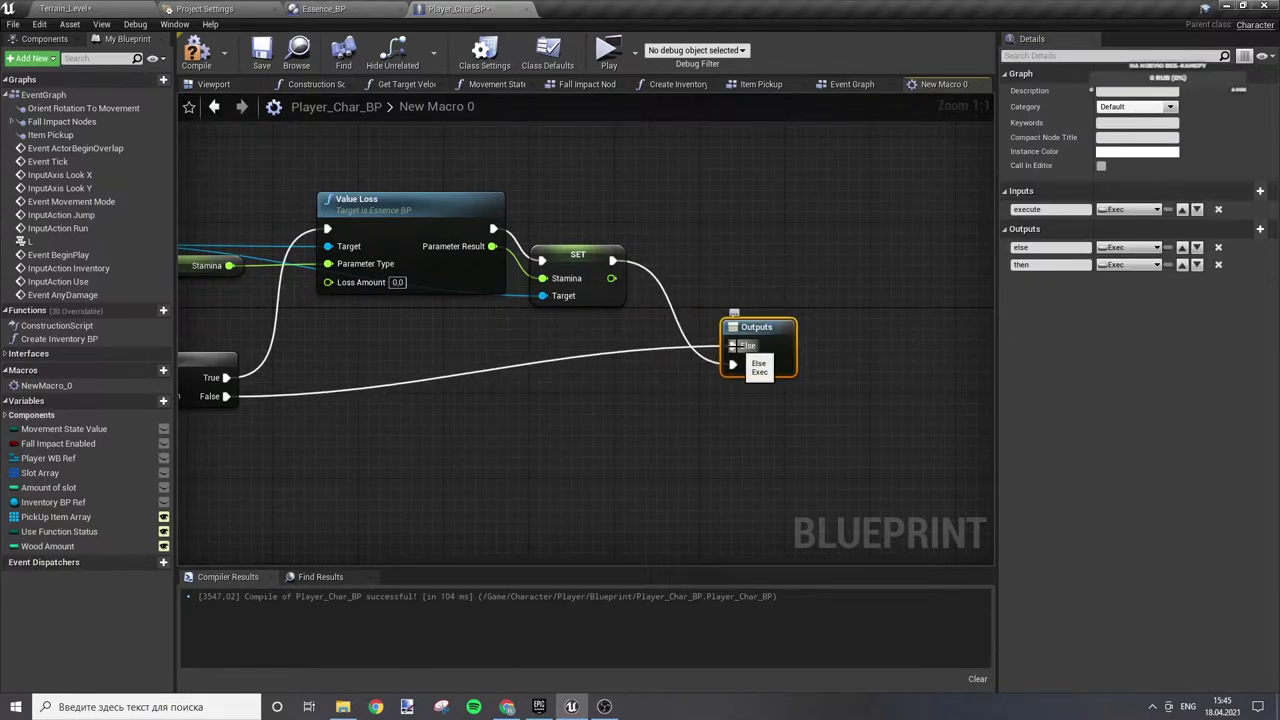
left_click(733, 346, "alt")
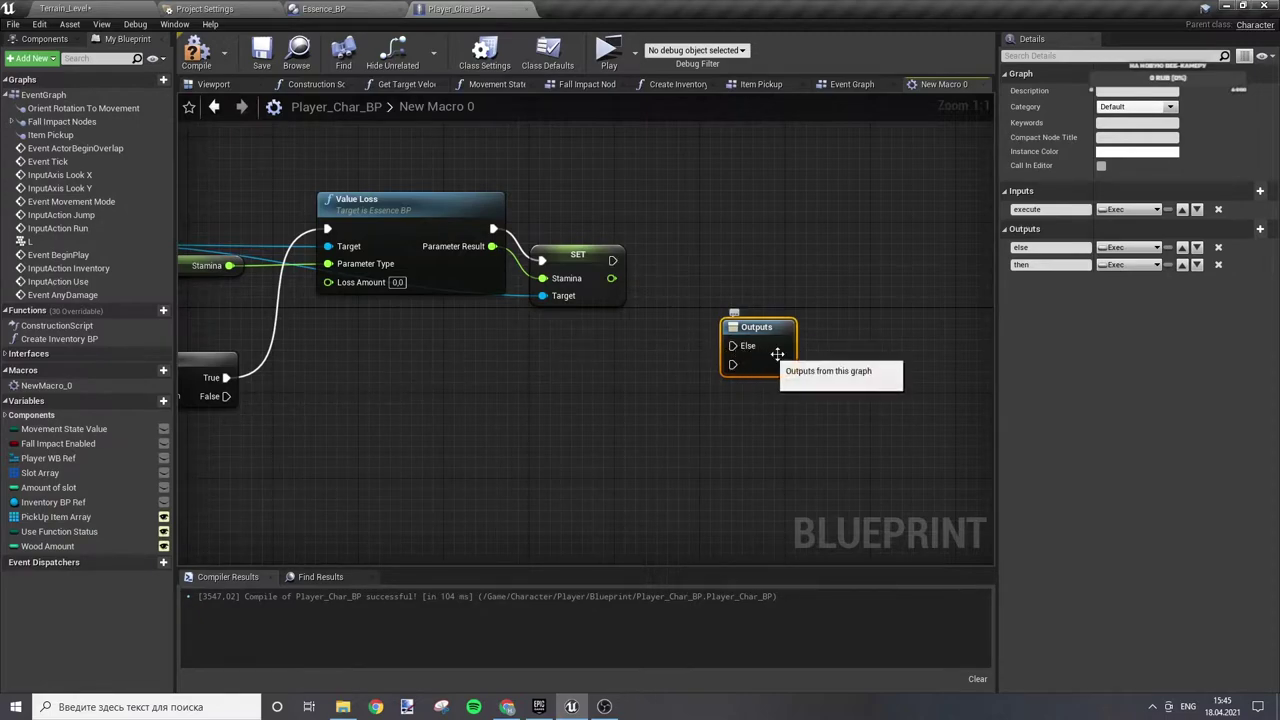
right_click_drag(672, 289, 652, 324)
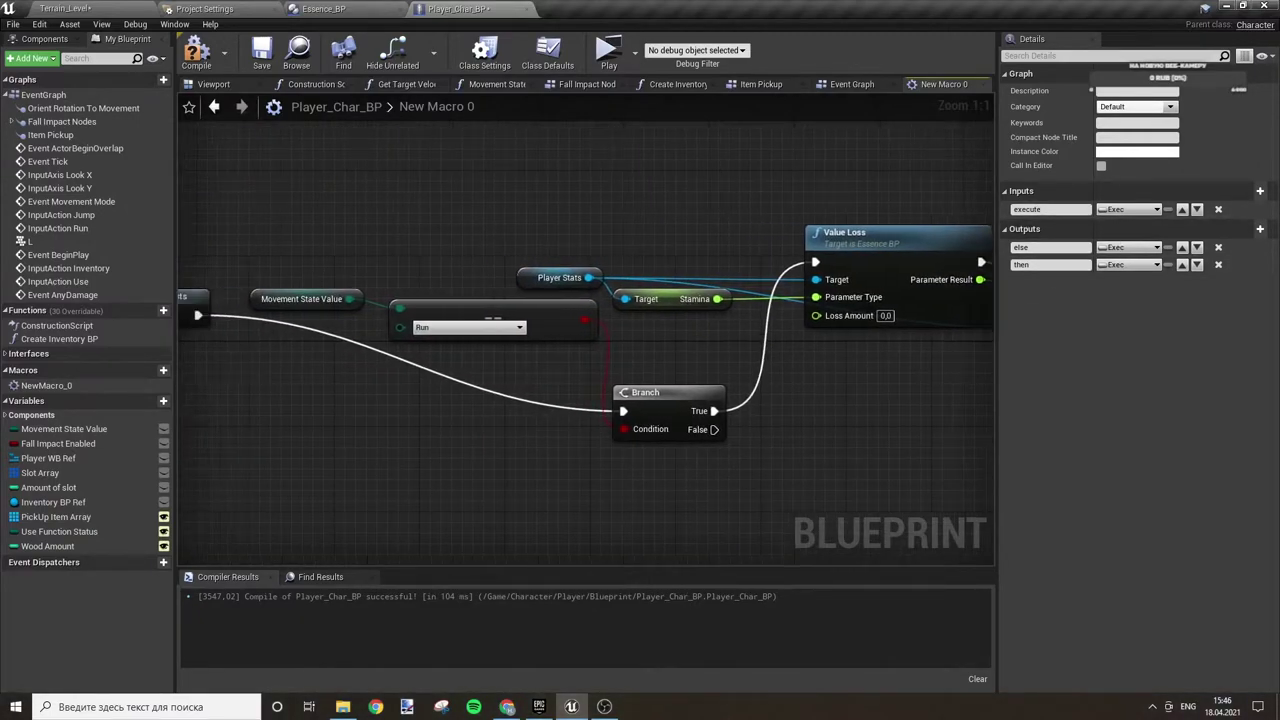
left_click_drag(591, 295, 712, 381)
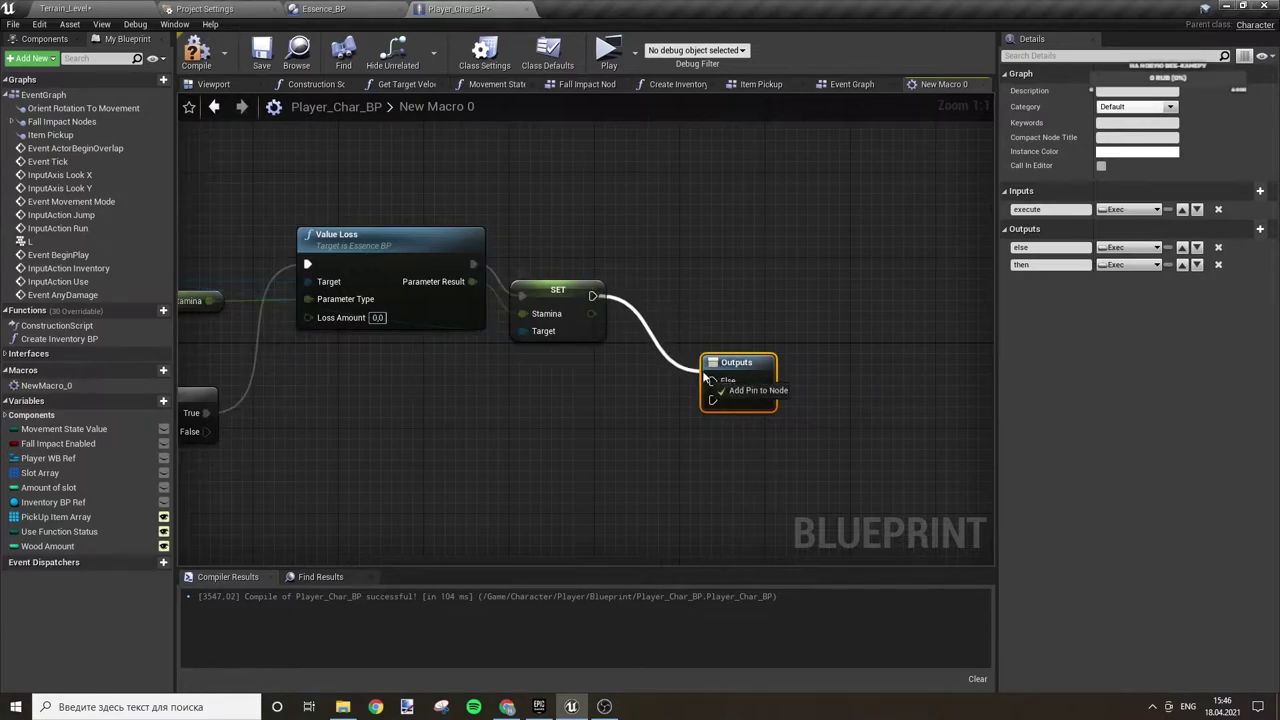
- Rename the macro's two outputs to true and False
double_click(1055, 248)
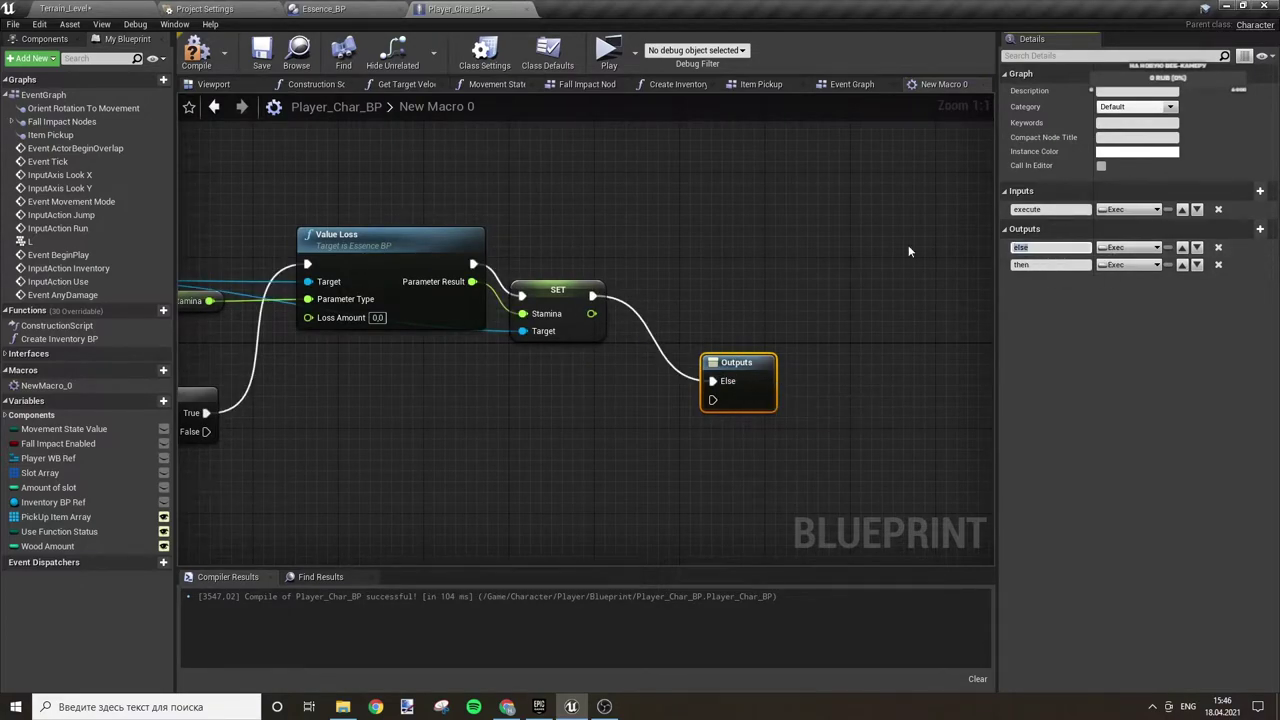
type("true")
key("Return")
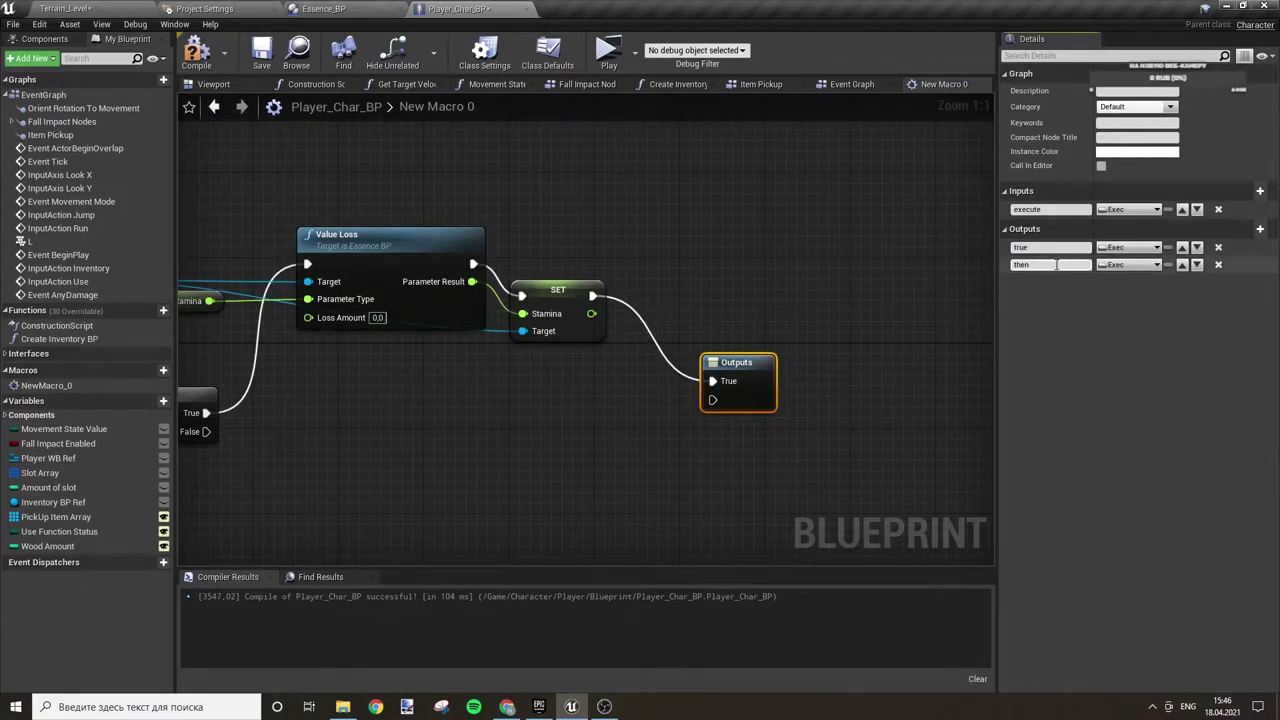
double_click(1050, 264)
type("F")
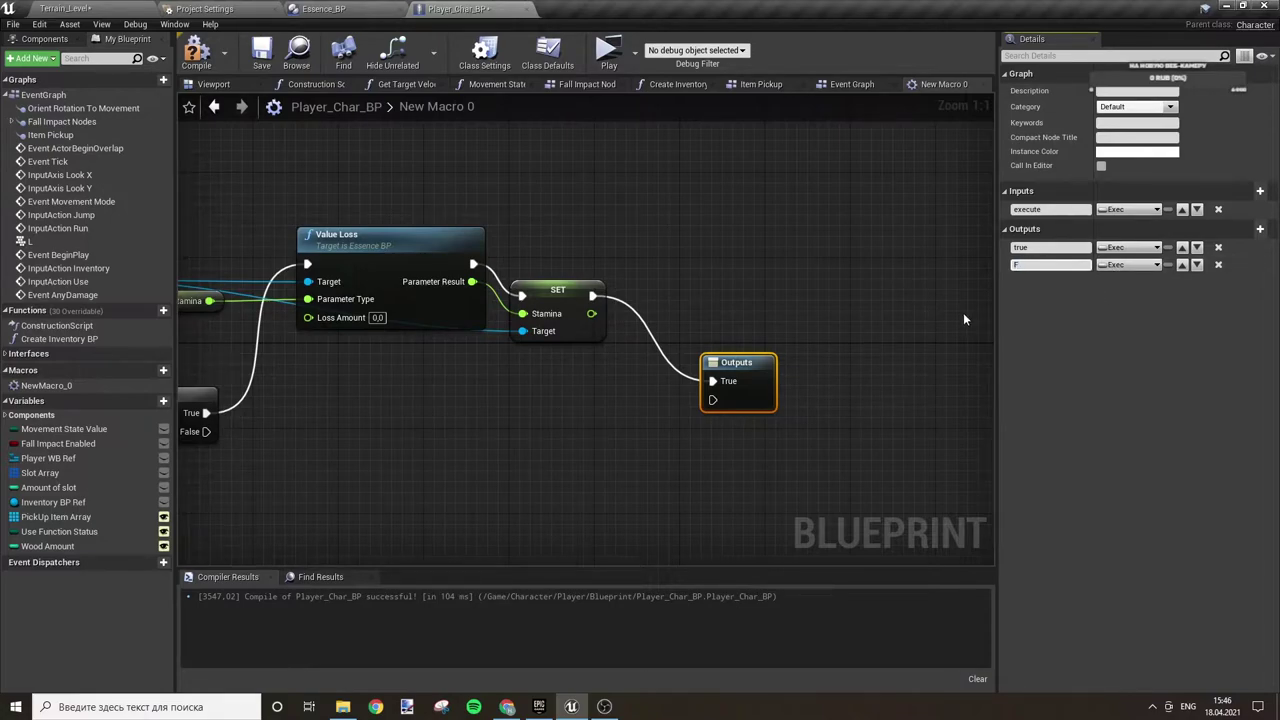
type("alse")
key("Return")
- Wire Branch False to the False output and arrange Branch beside Inputs with the Run check
left_click_drag(205, 431, 754, 398)
left_click(638, 286)
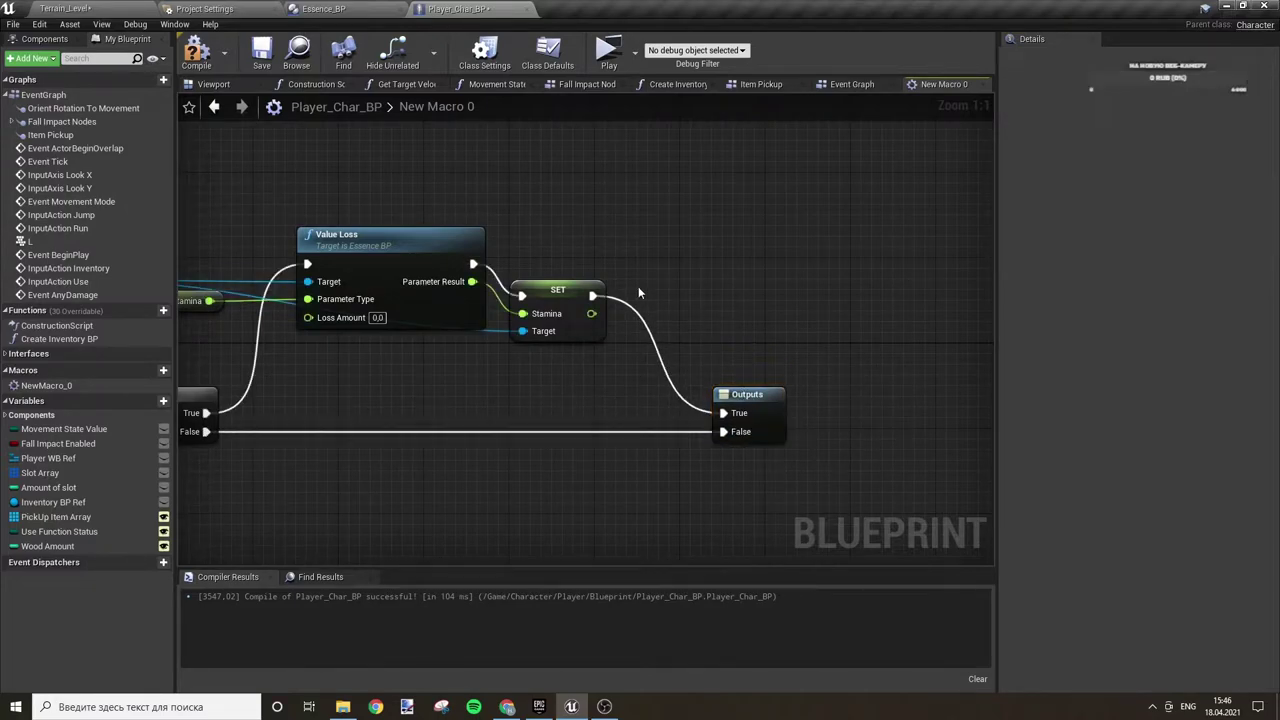
right_click_drag(350, 260, 805, 264)
right_click_drag(384, 195, 641, 177)
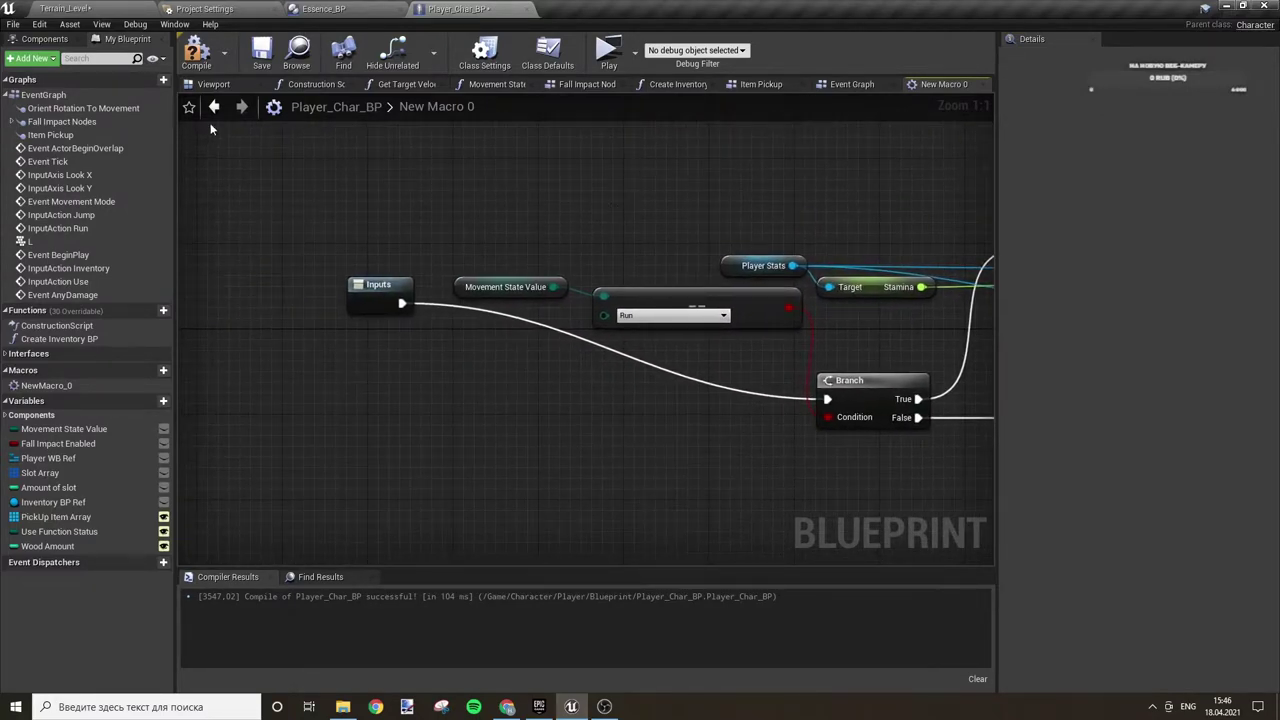
left_click_drag(480, 253, 650, 365)
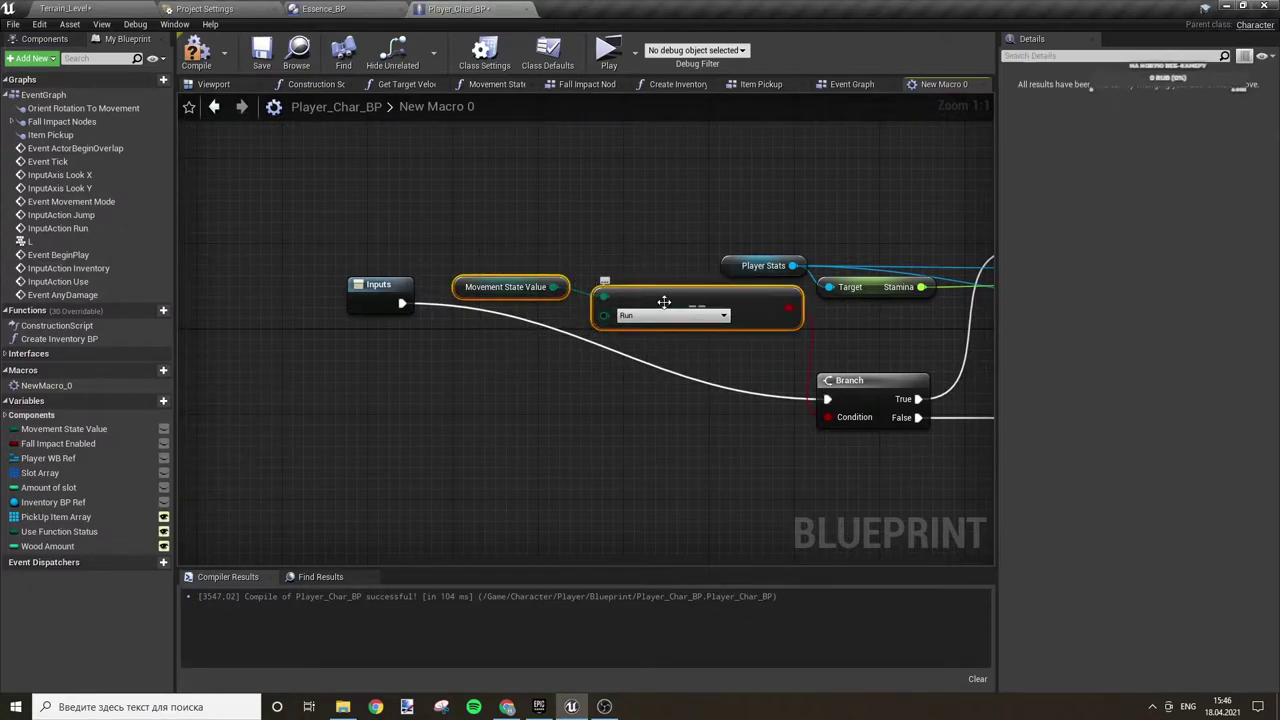
mouse_move(670, 305)
left_mouse_down()
mouse_move(412, 410)
mouse_move(341, 380)
left_mouse_up()
left_click_drag(877, 400, 578, 304)
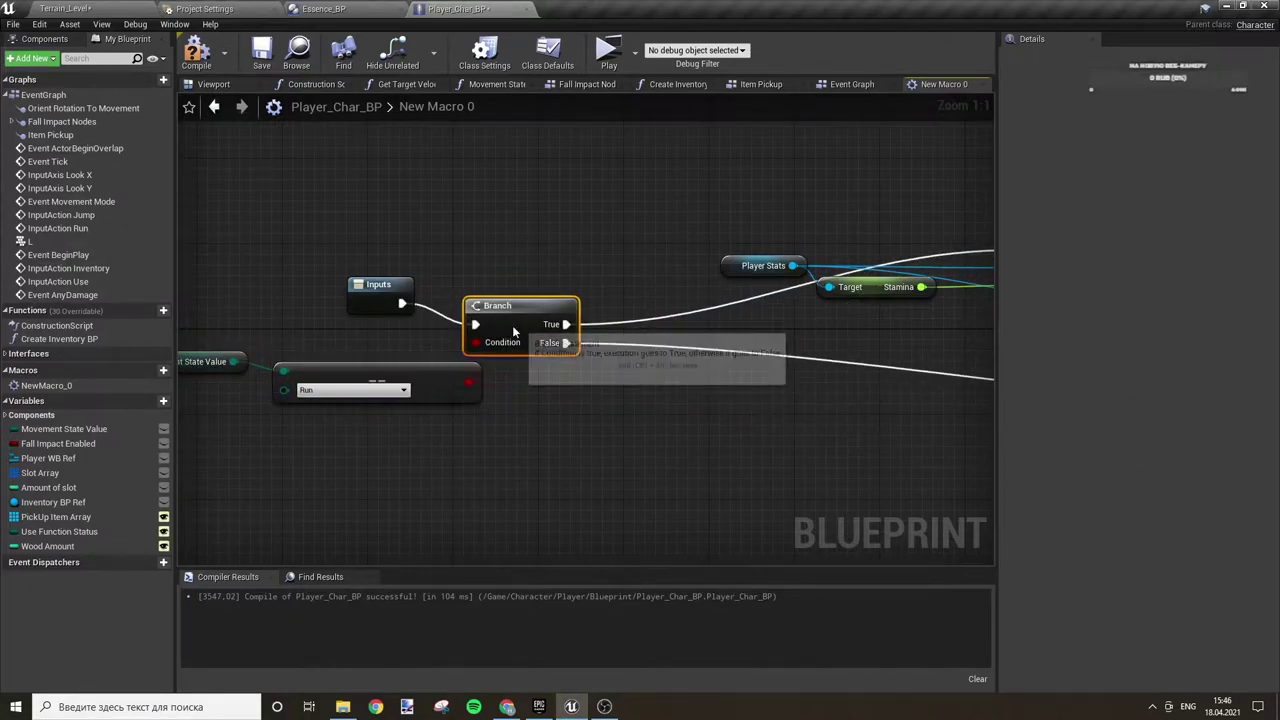
left_click_drag(383, 298, 447, 298)
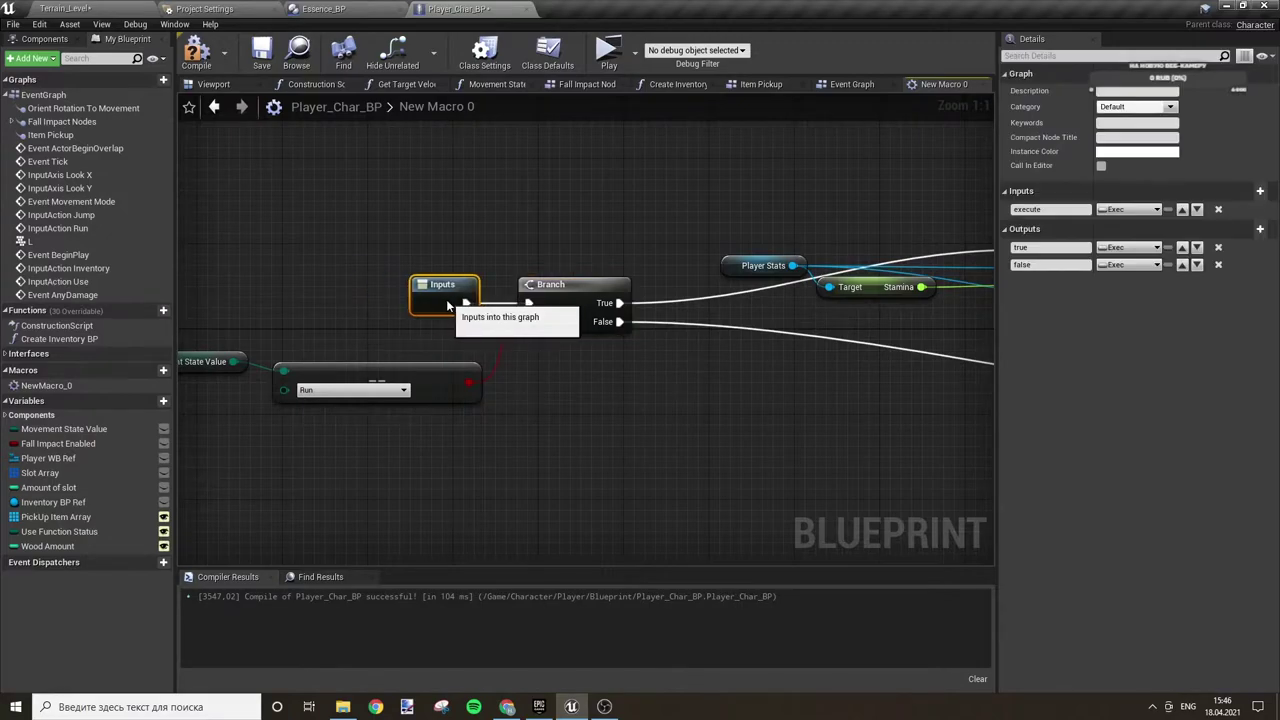
left_click_drag(417, 366, 404, 333)
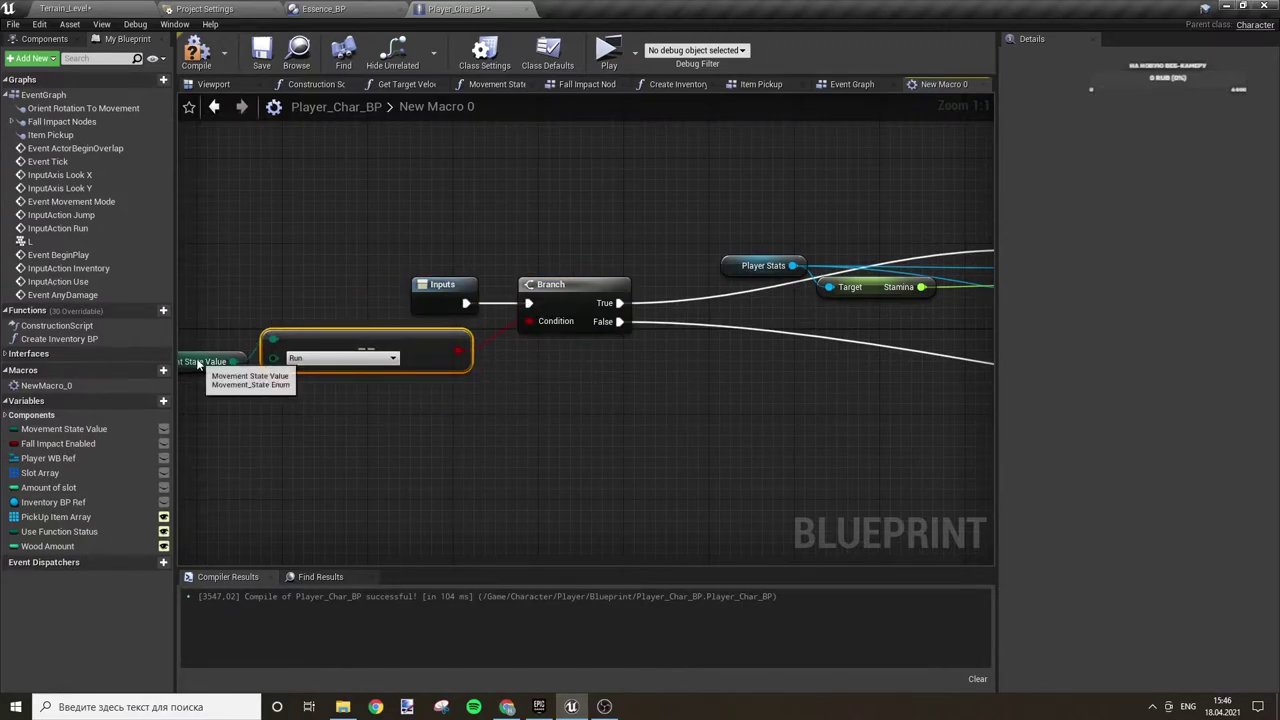
right_click_drag(215, 362, 243, 362)
left_click_drag(243, 362, 232, 341)
left_click(740, 399)
- Duplicate the Player Stats node, feed the copy into SET Stamina's Target, and tidy the getters
right_click_drag(963, 319, 593, 380)
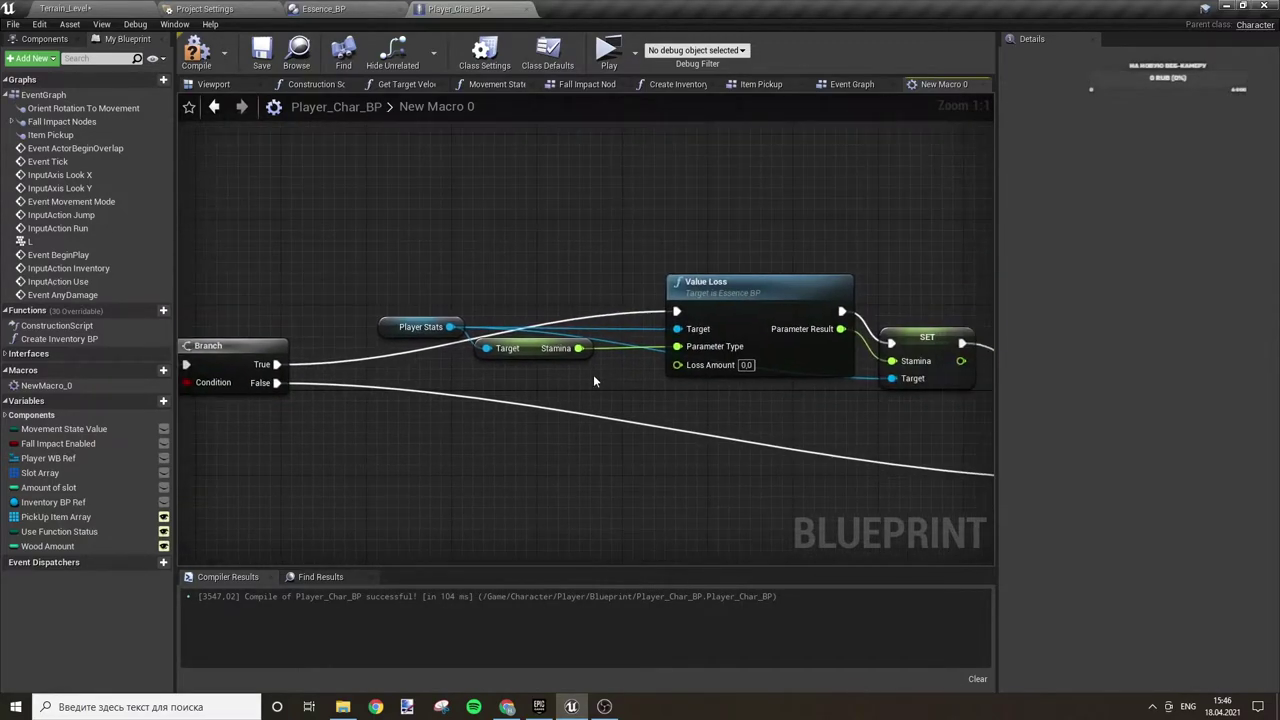
mouse_move(410, 328)
left_mouse_down()
mouse_move(353, 275)
mouse_move(358, 338)
mouse_move(376, 275)
left_mouse_up()
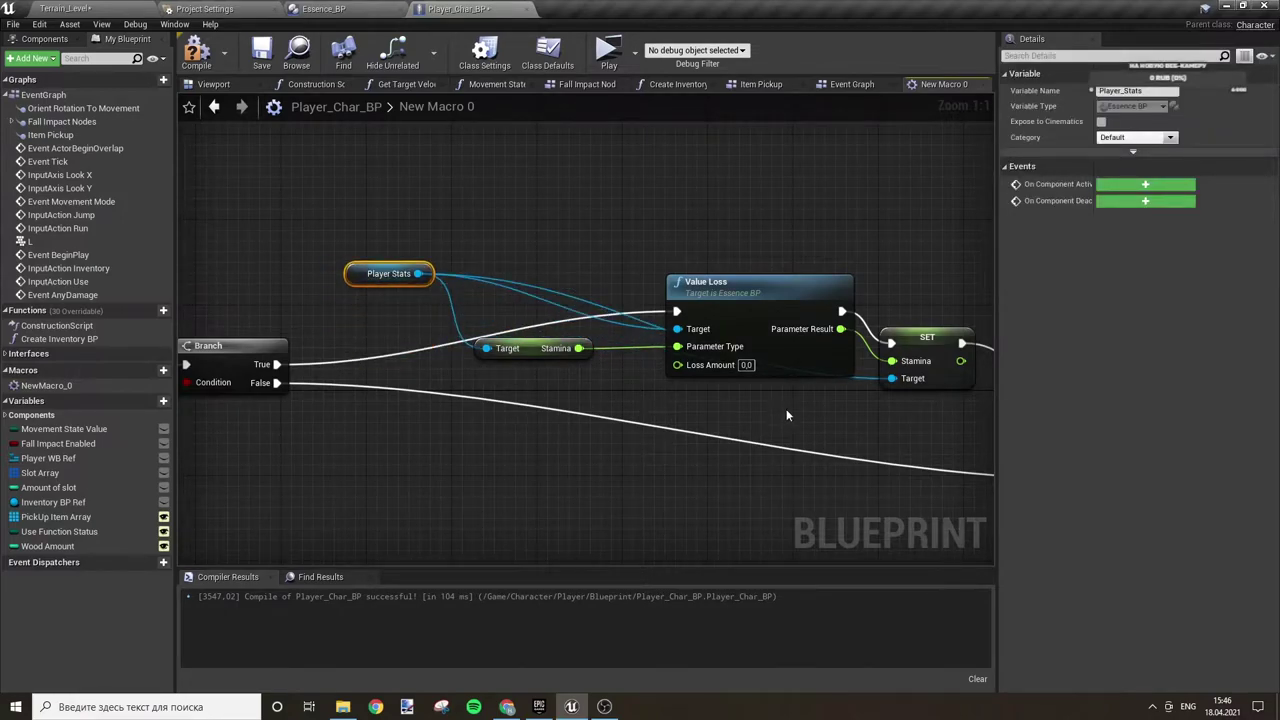
key("ctrl+c")
key("ctrl+v")
left_click_drag(845, 412, 891, 378)
left_click(684, 390)
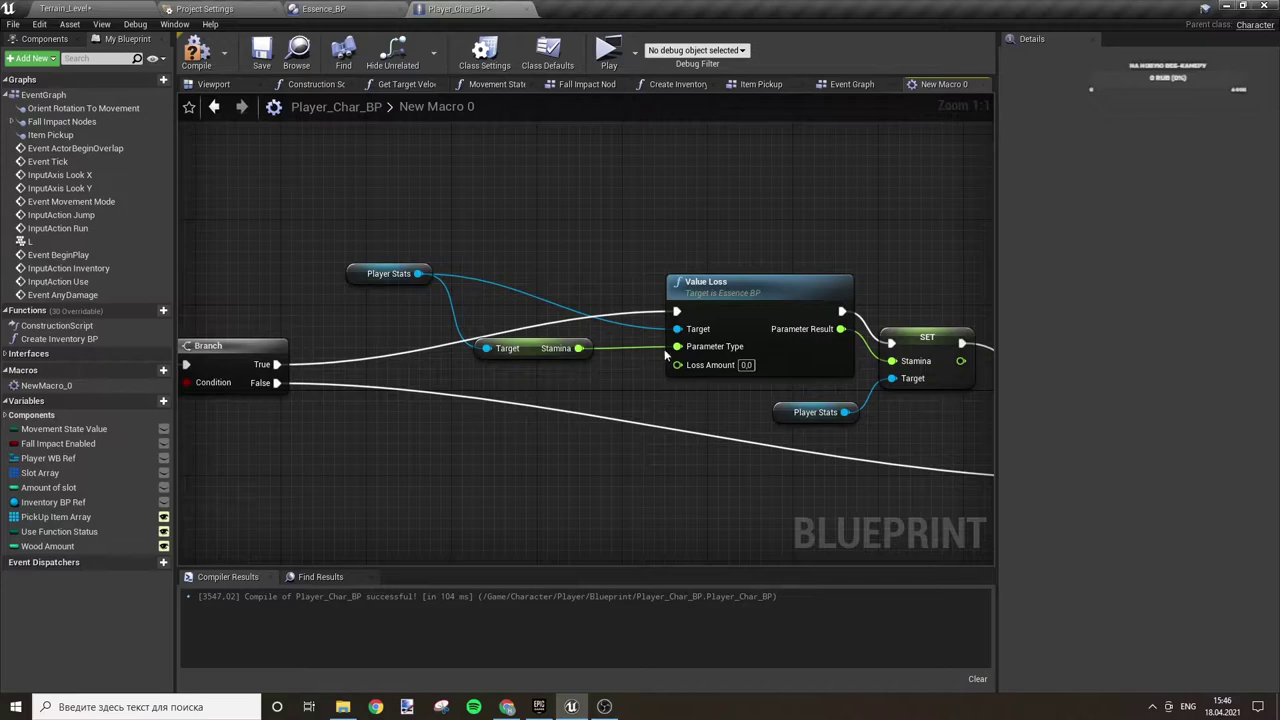
mouse_move(360, 273)
left_mouse_down()
mouse_move(322, 316)
mouse_move(312, 294)
left_mouse_up()
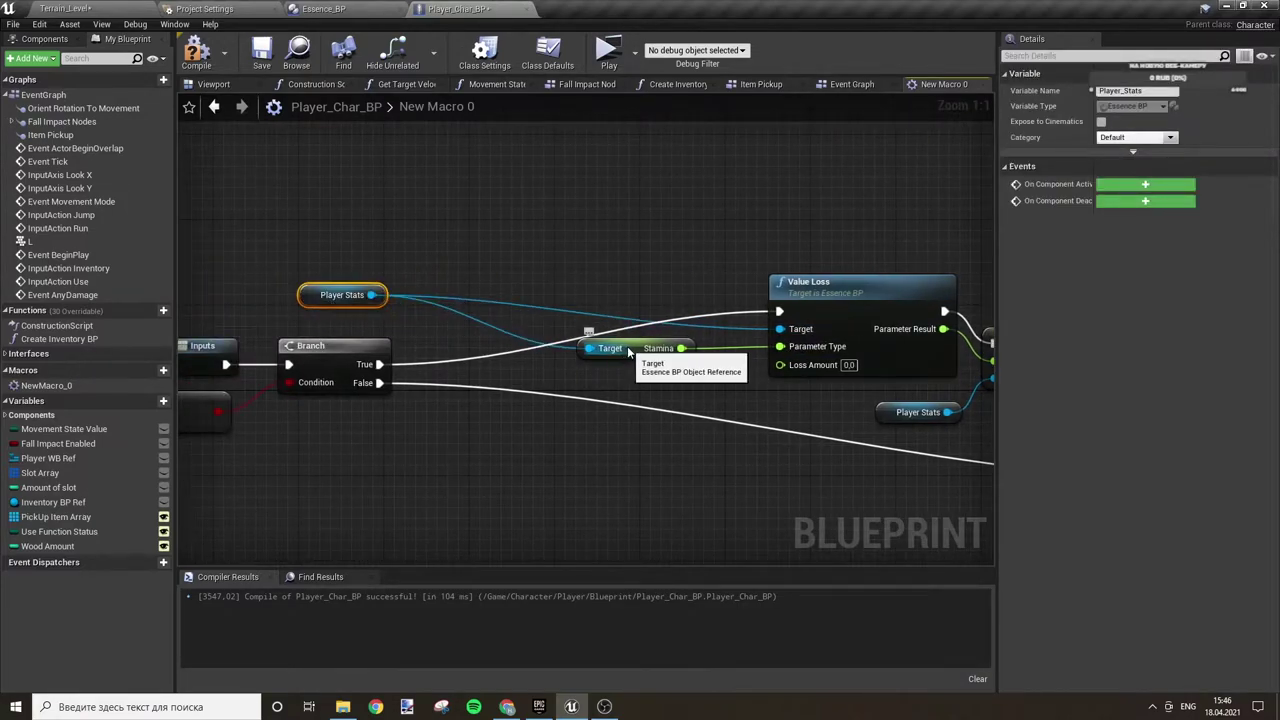
mouse_move(620, 348)
left_mouse_down()
mouse_move(551, 358)
mouse_move(454, 327)
left_mouse_up()
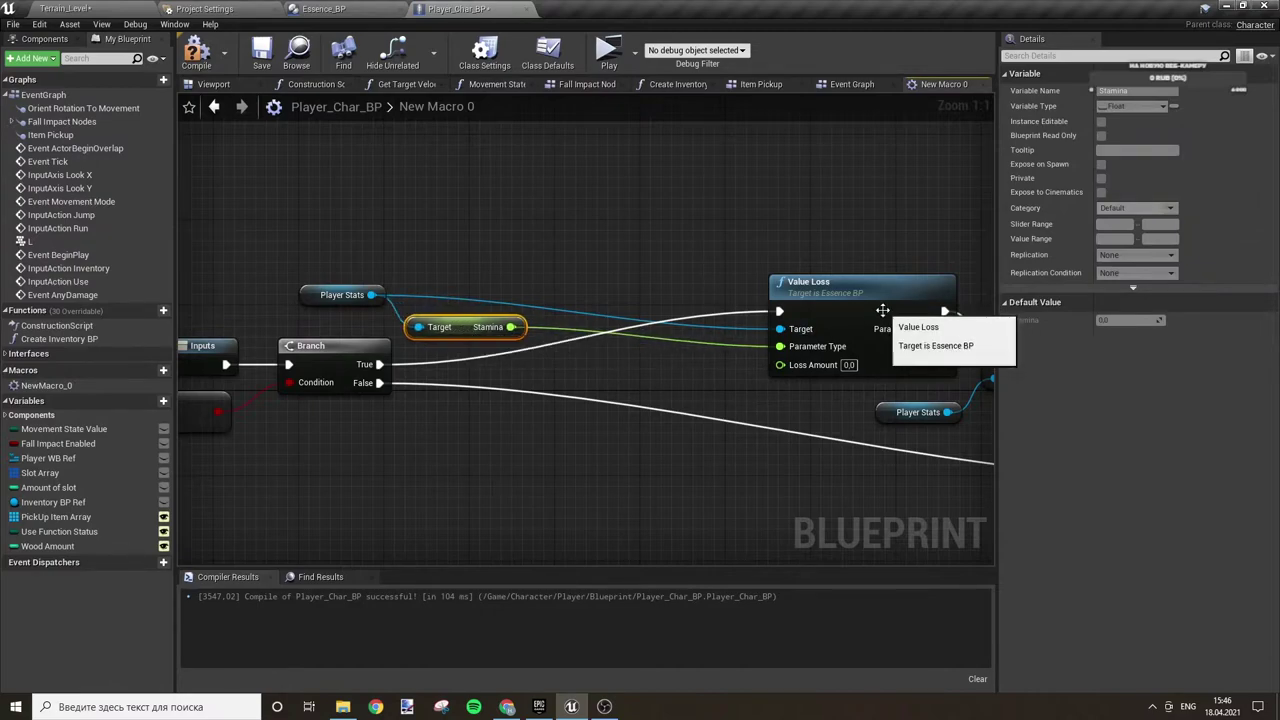
mouse_move(846, 316)
left_mouse_down()
mouse_move(675, 337)
mouse_move(669, 276)
left_mouse_up()
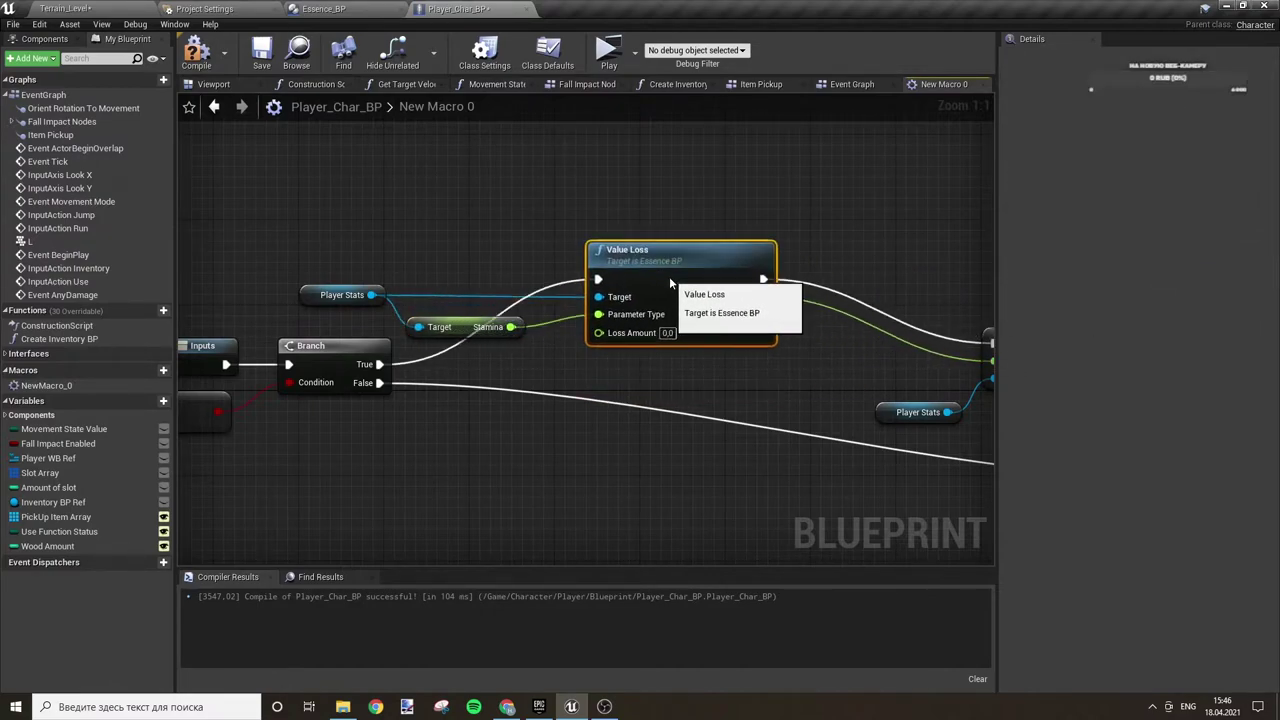
left_click(729, 406)
mouse_move(604, 339)
right_mouse_down()
mouse_move(706, 405)
mouse_move(821, 322)
right_mouse_up()
- Add an int × float multiply node wired to Loss Amount, with 2 as an input
right_click(650, 438)
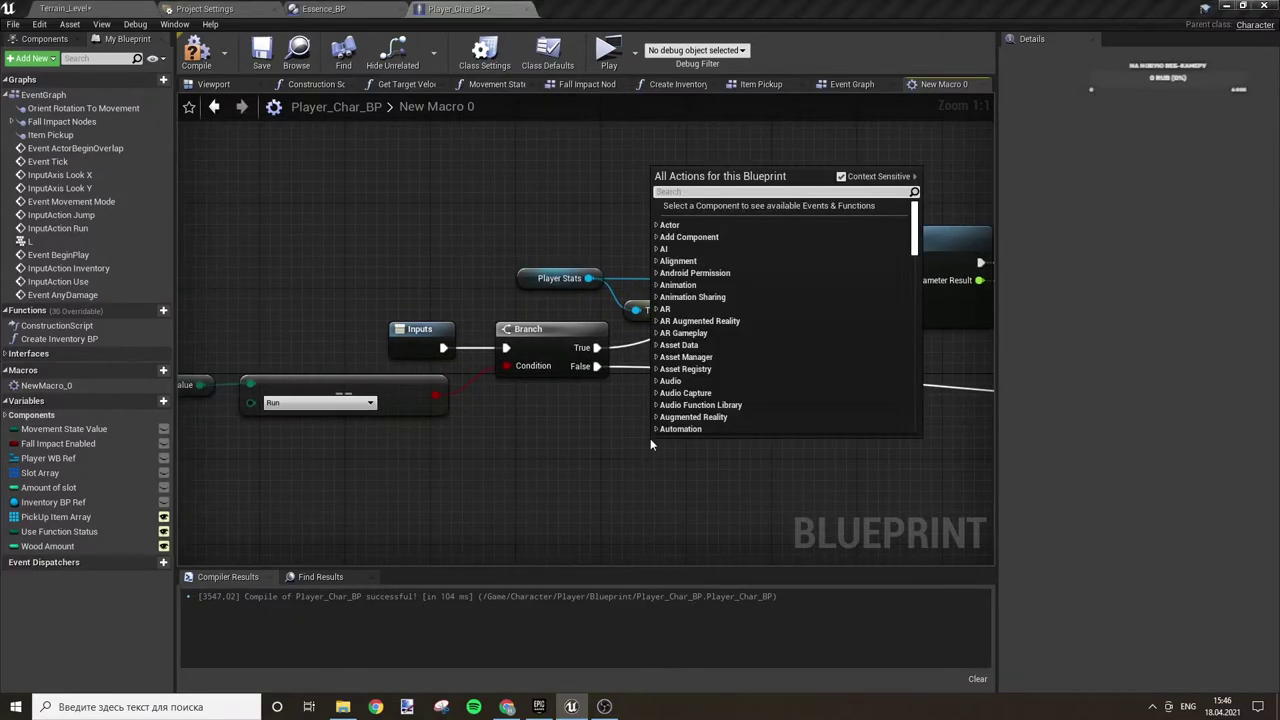
type("*")
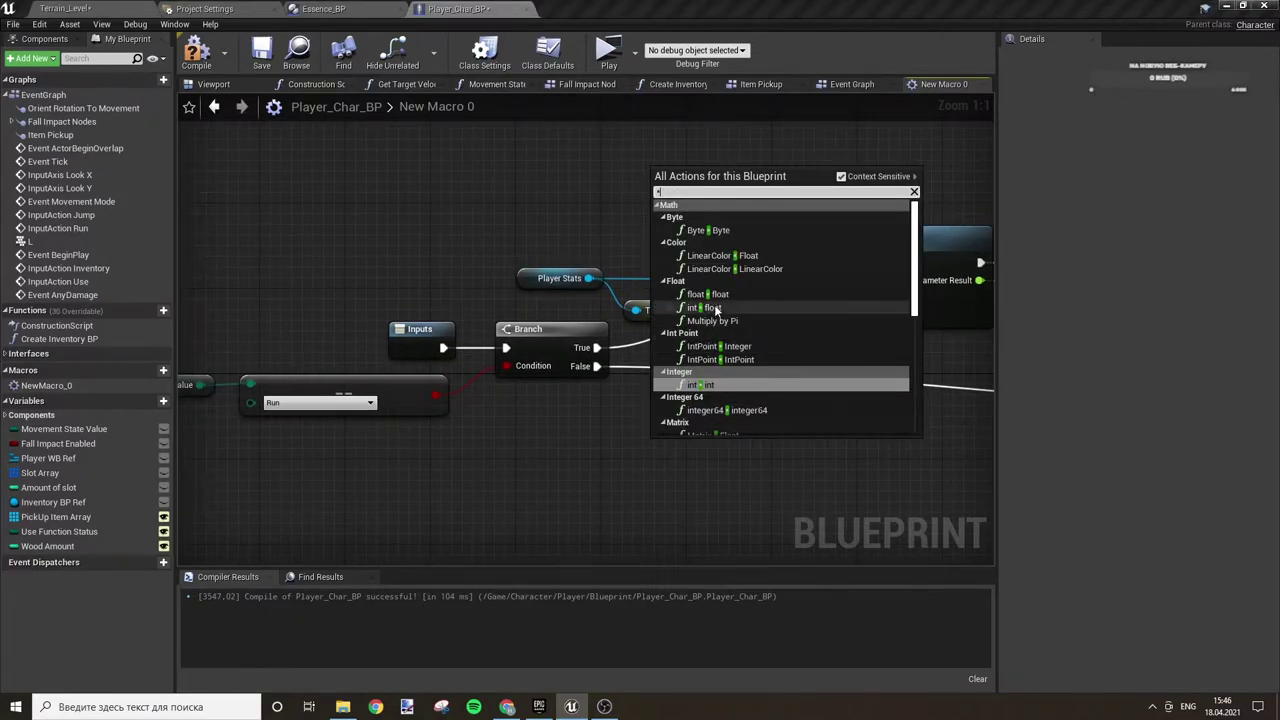
left_click(705, 307)
left_click_drag(741, 460, 830, 316)
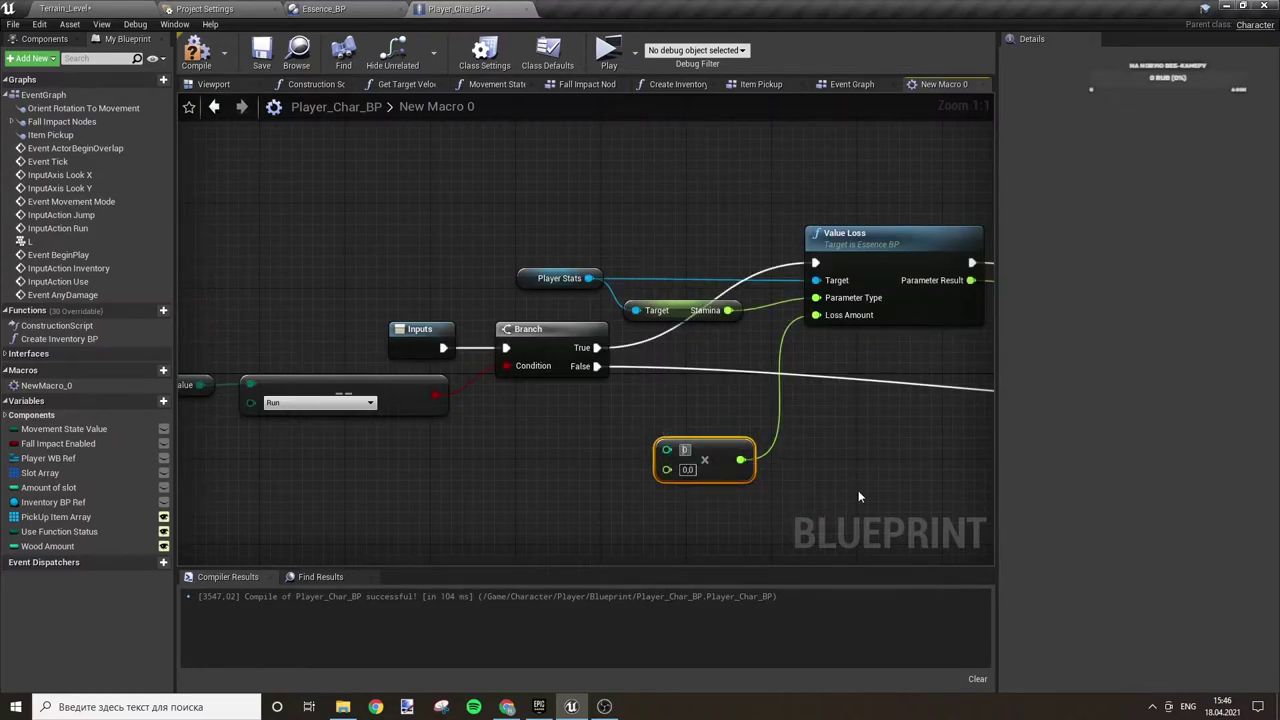
type("2")
left_click(594, 484)
right_click_drag(594, 484, 628, 448)
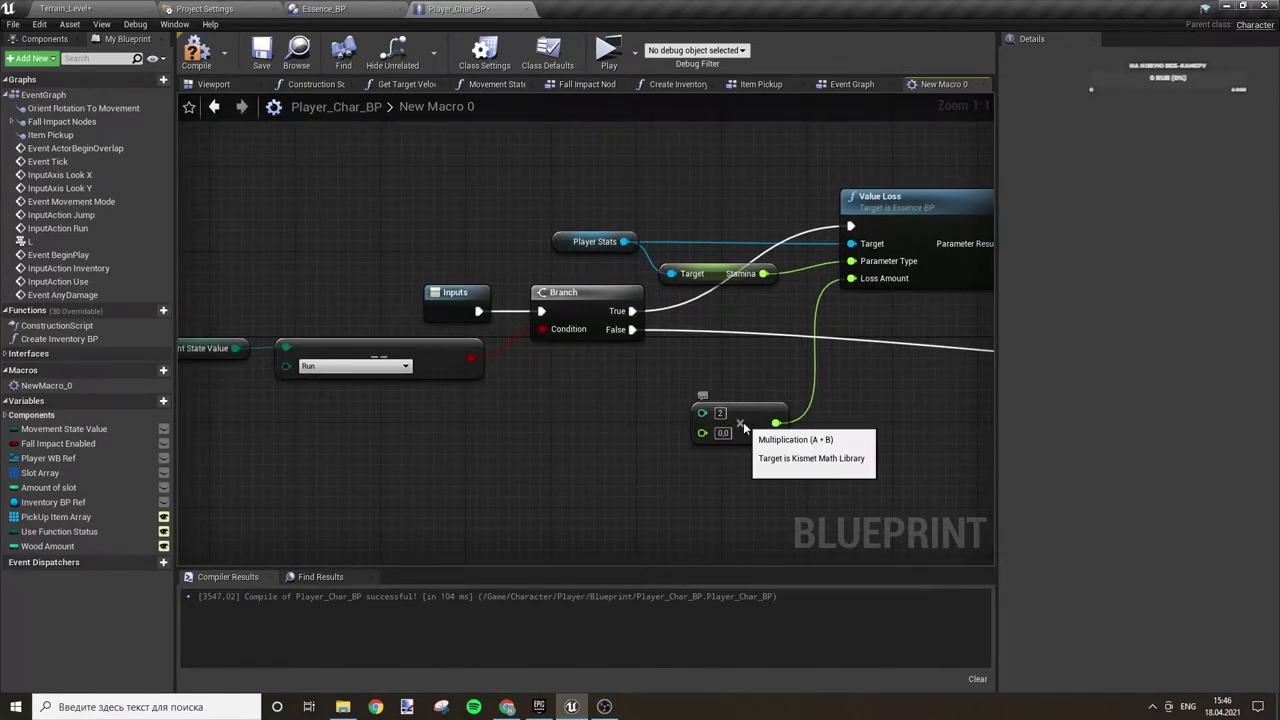
- Replace it with a float × float multiply node feeding Value Loss's Loss Amount
key("Delete")
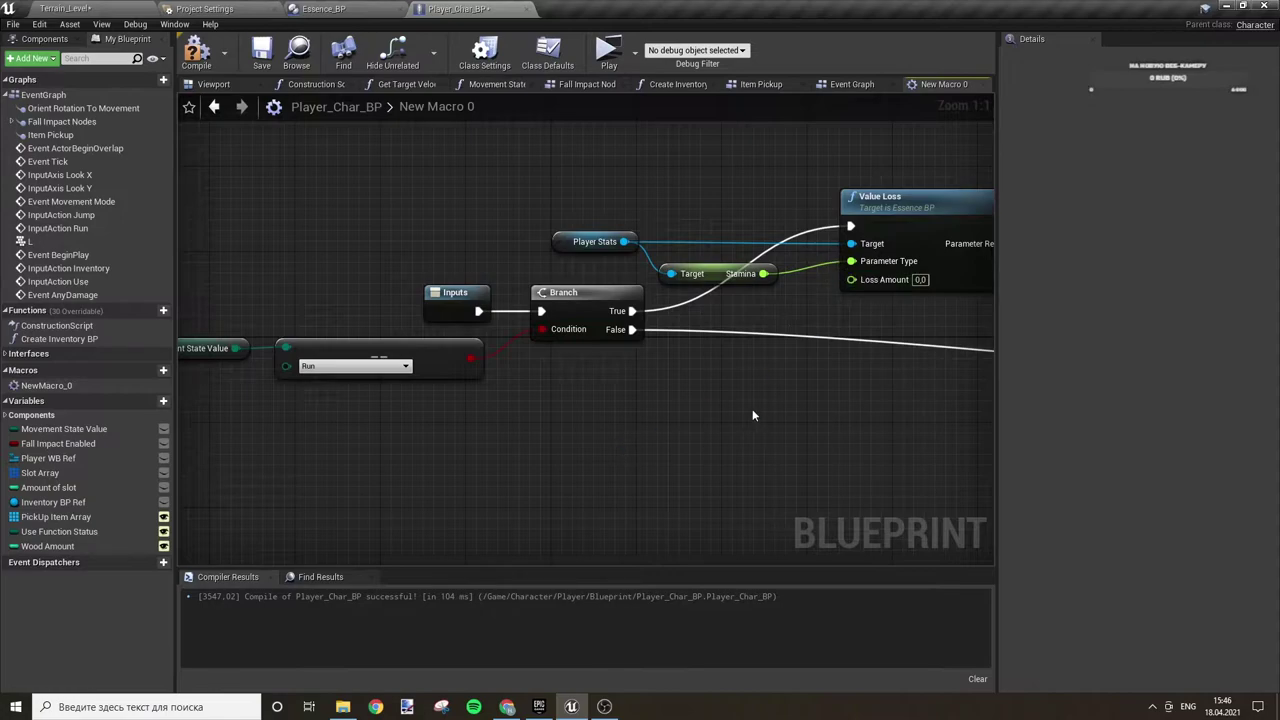
right_click(753, 415)
type("float *")
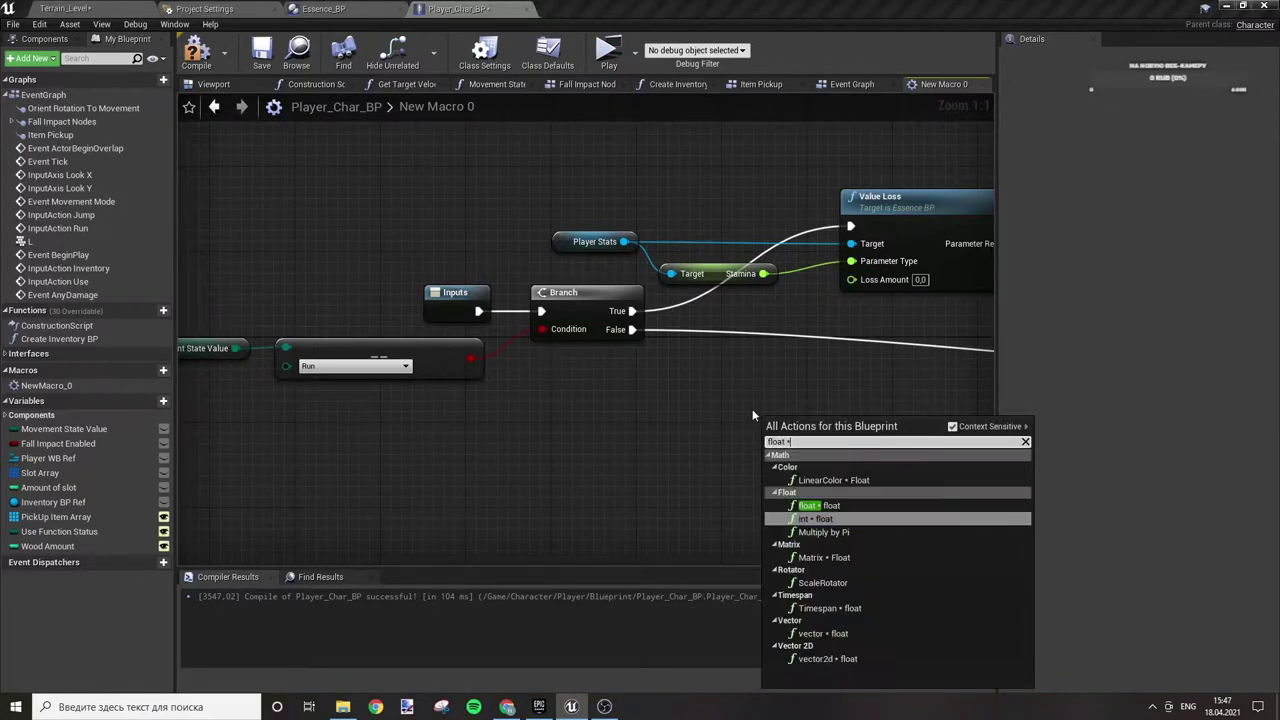
key("Up")
key("Return")
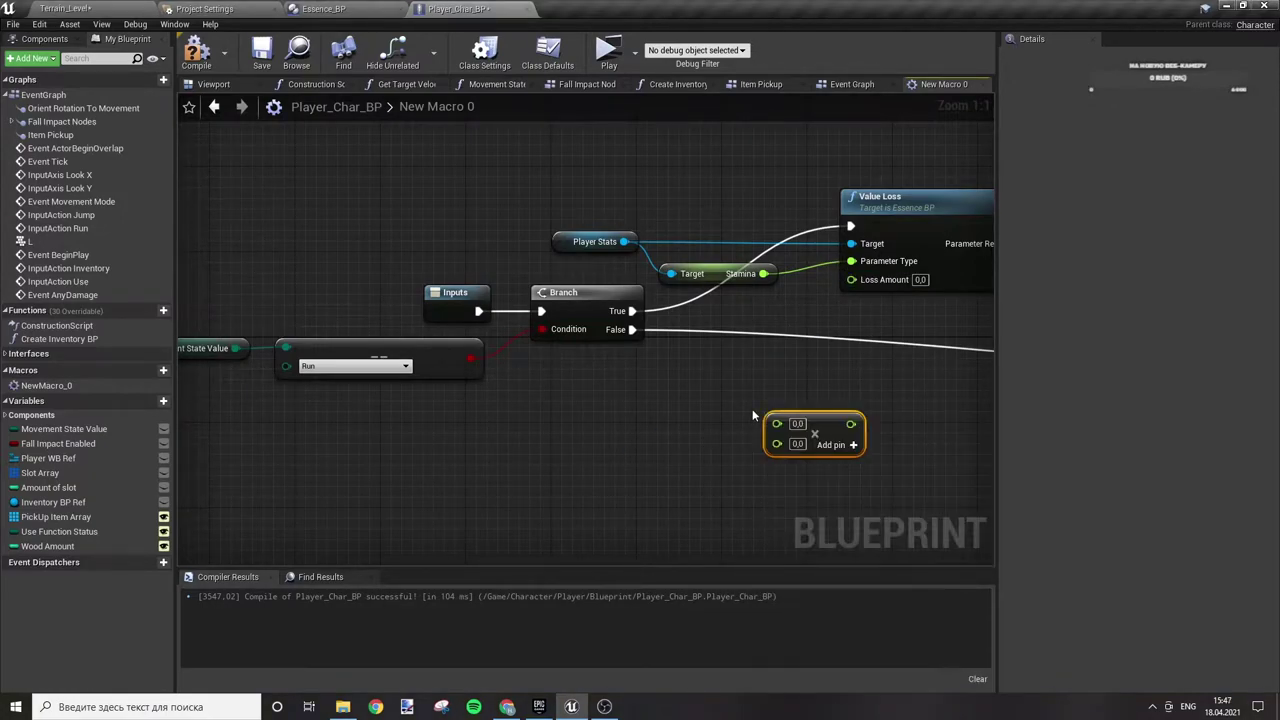
left_click_drag(849, 425, 851, 279)
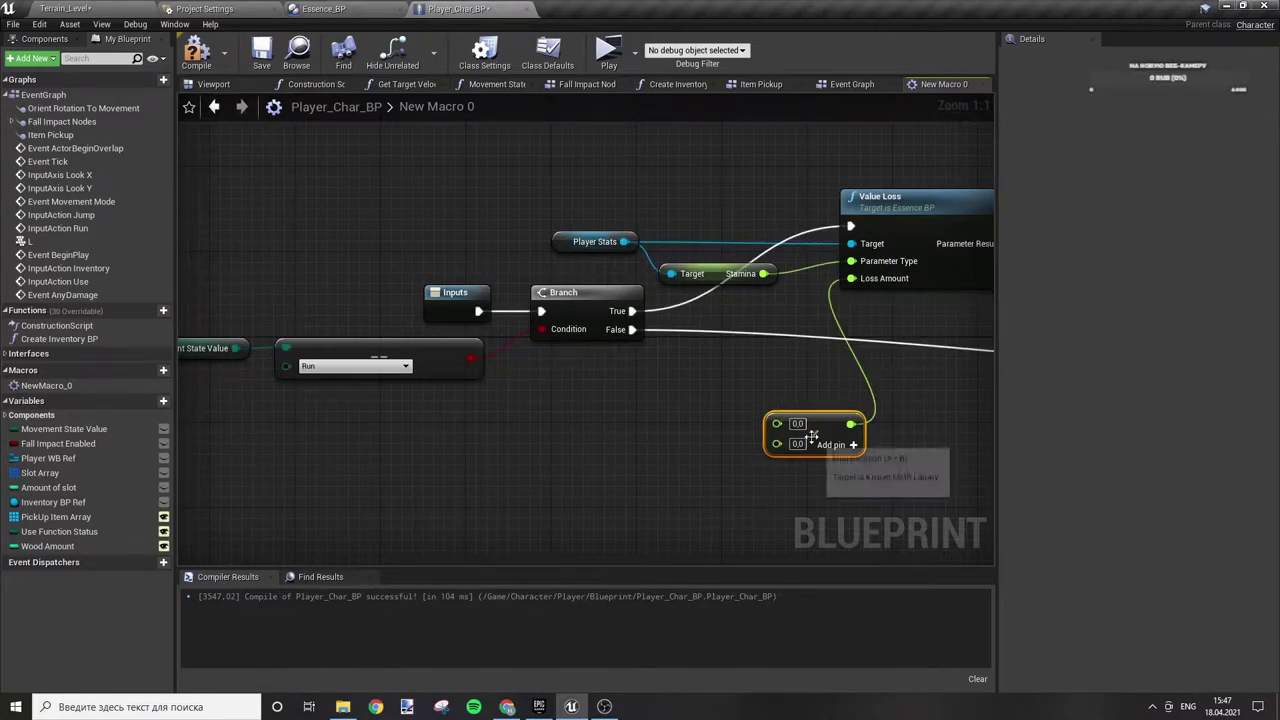
left_click_drag(822, 434, 758, 401)
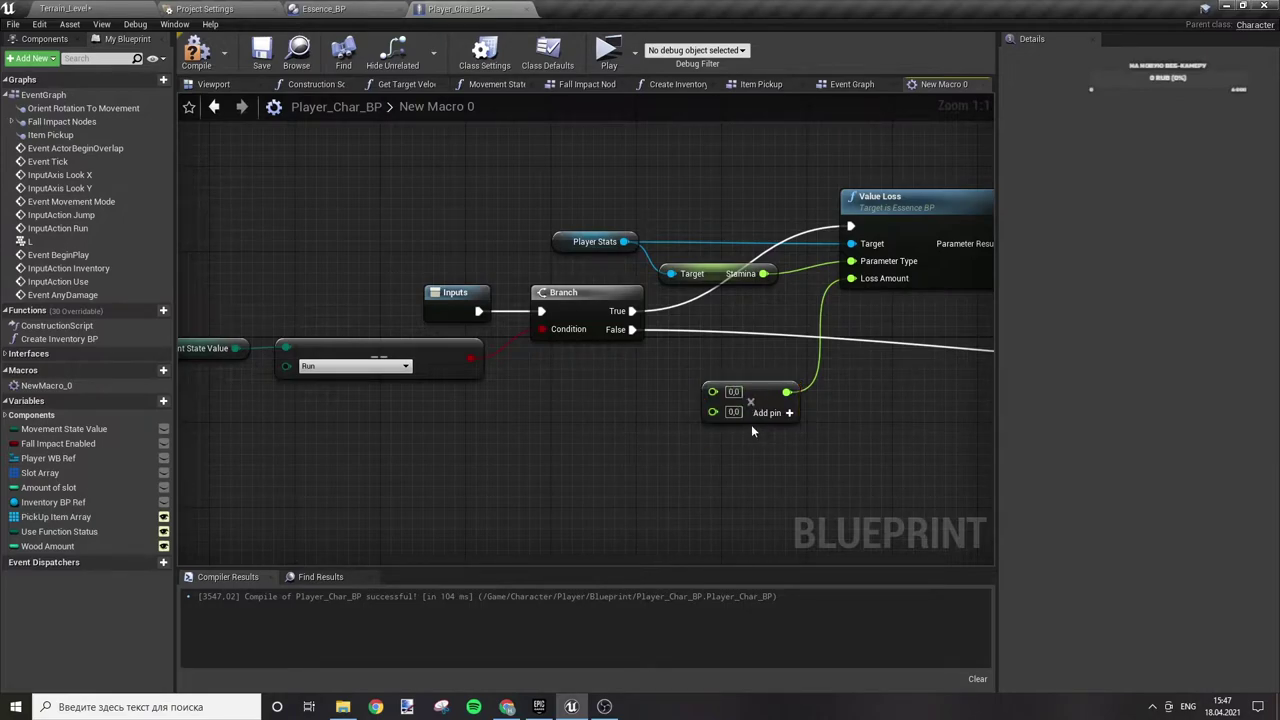
left_click_drag(751, 410, 730, 421)
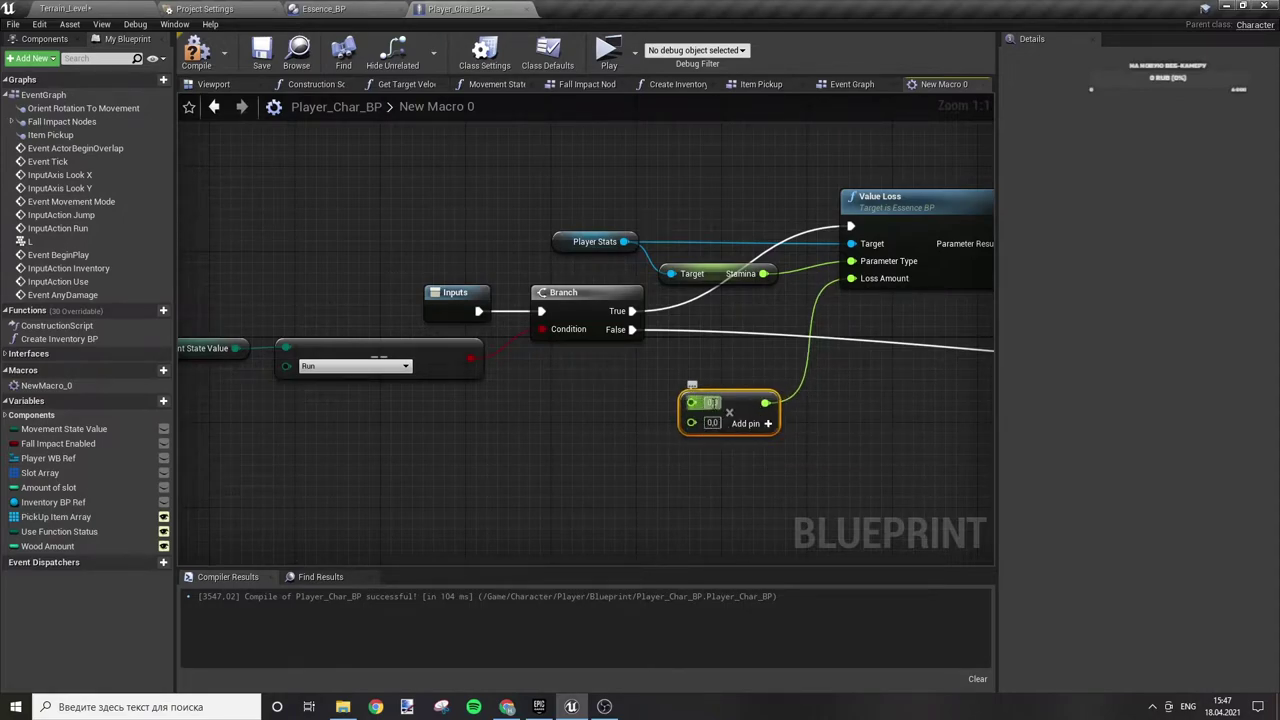
- In Essence_BP, set Max Thirst's category to Base Stats
left_click(53, 42)
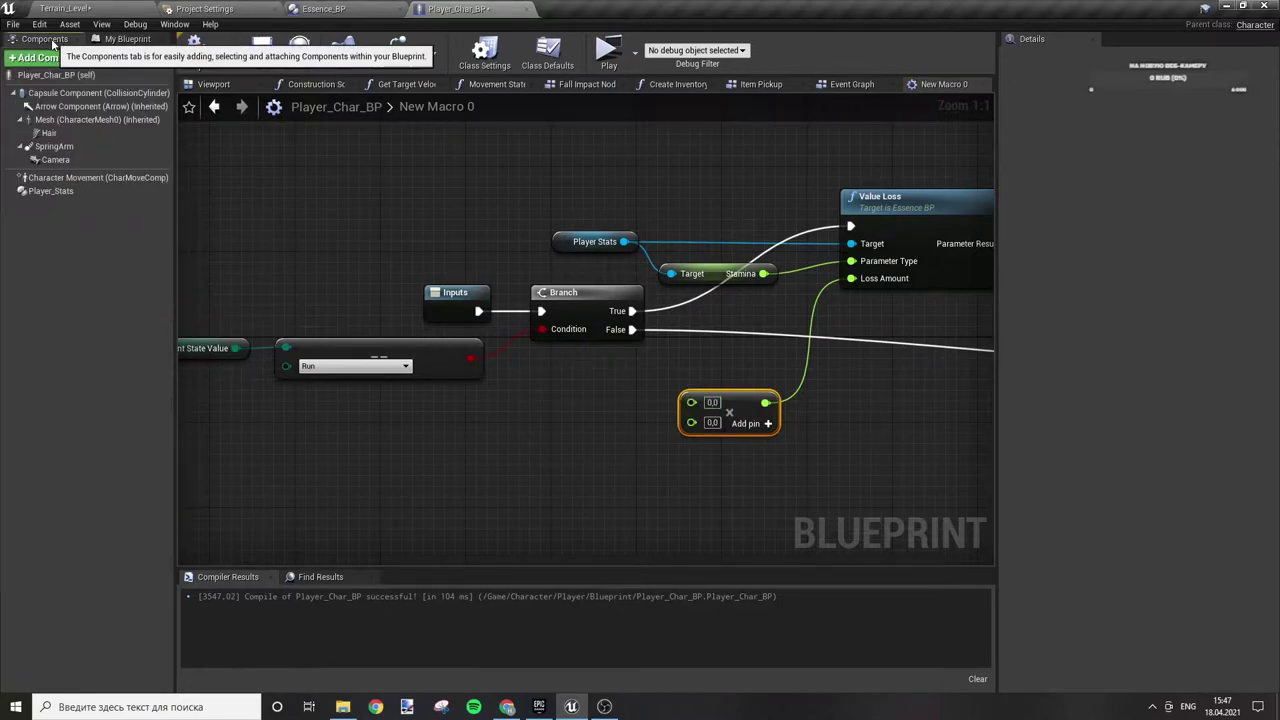
left_click(127, 41)
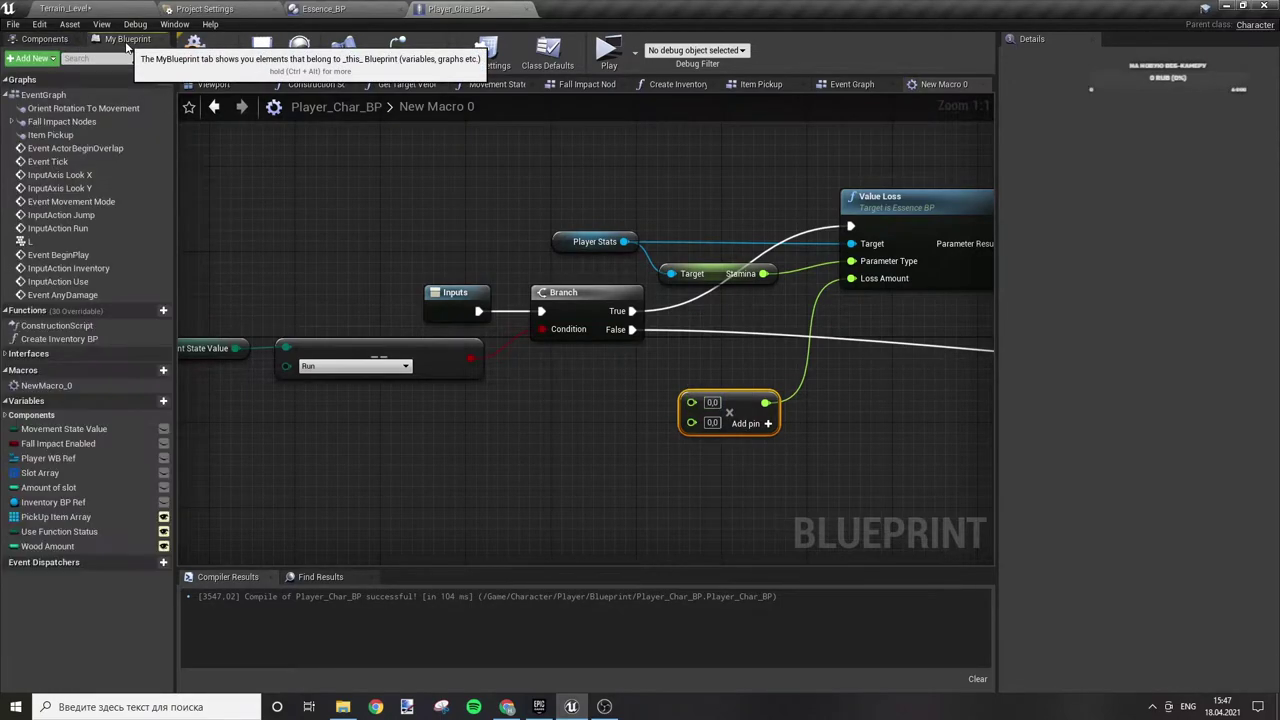
left_click(318, 8)
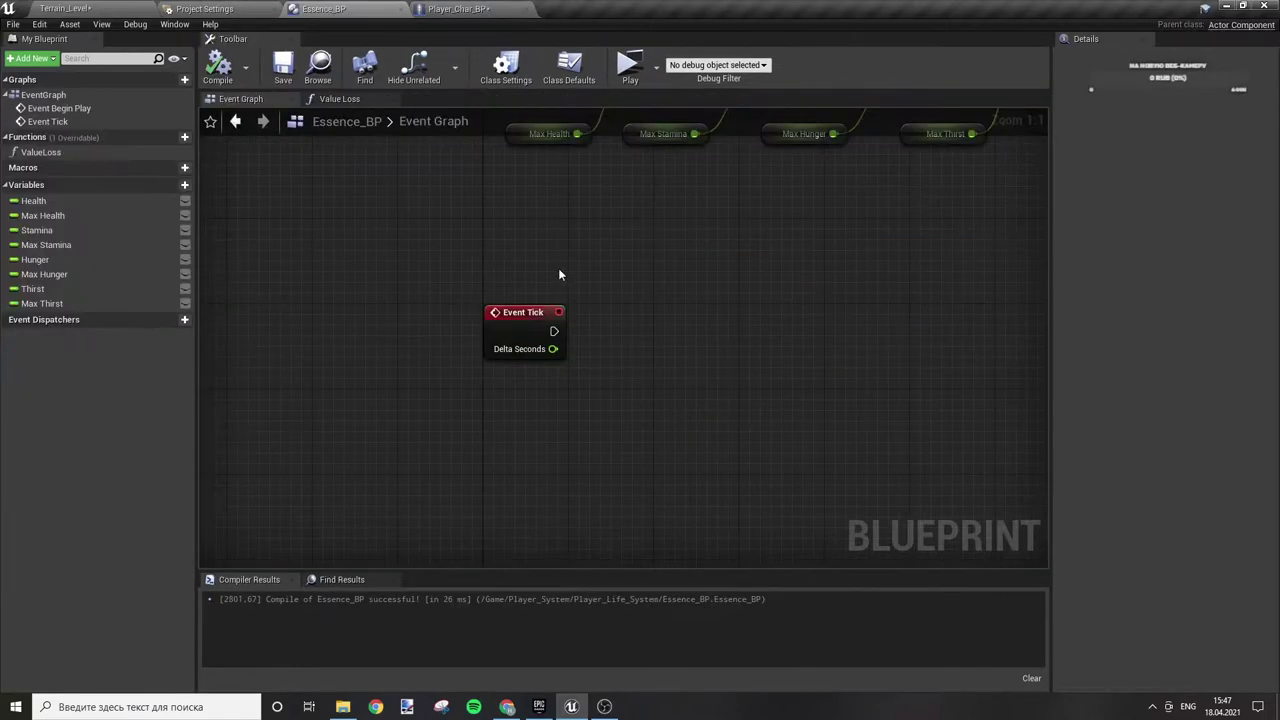
left_click(84, 305)
left_click(1160, 208)
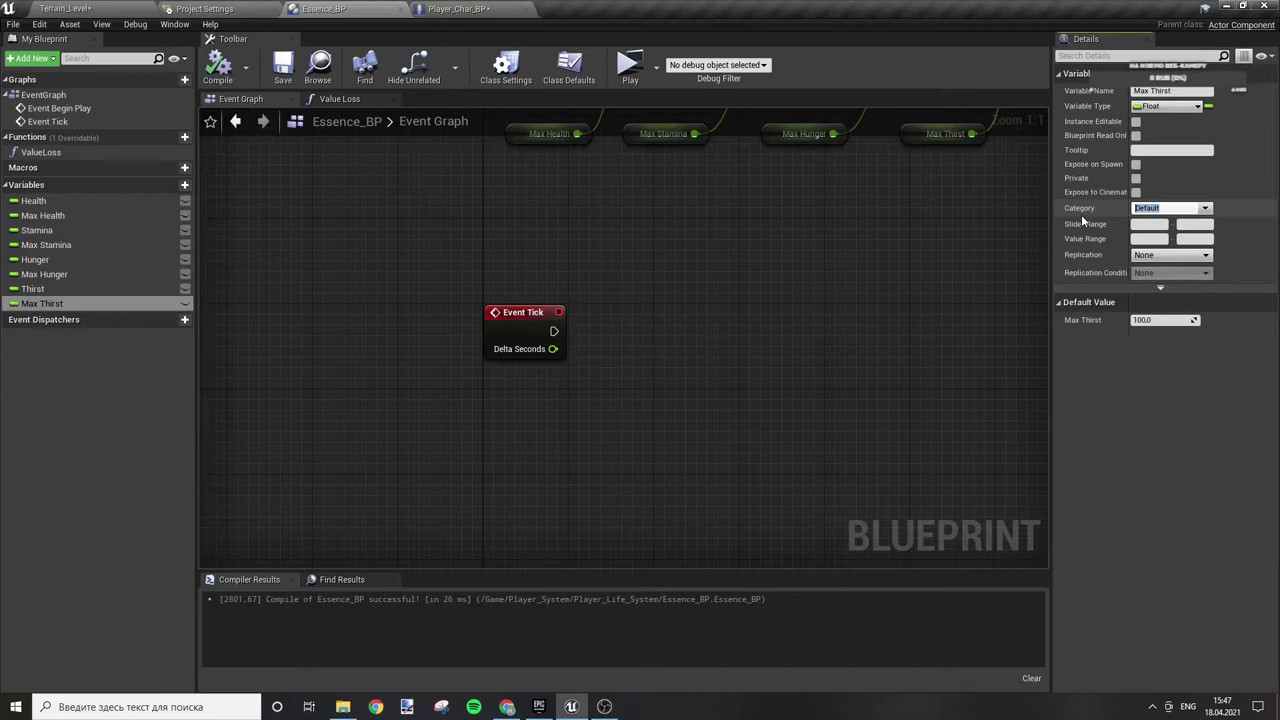
type("Base St")
type("ats")
key("Return")
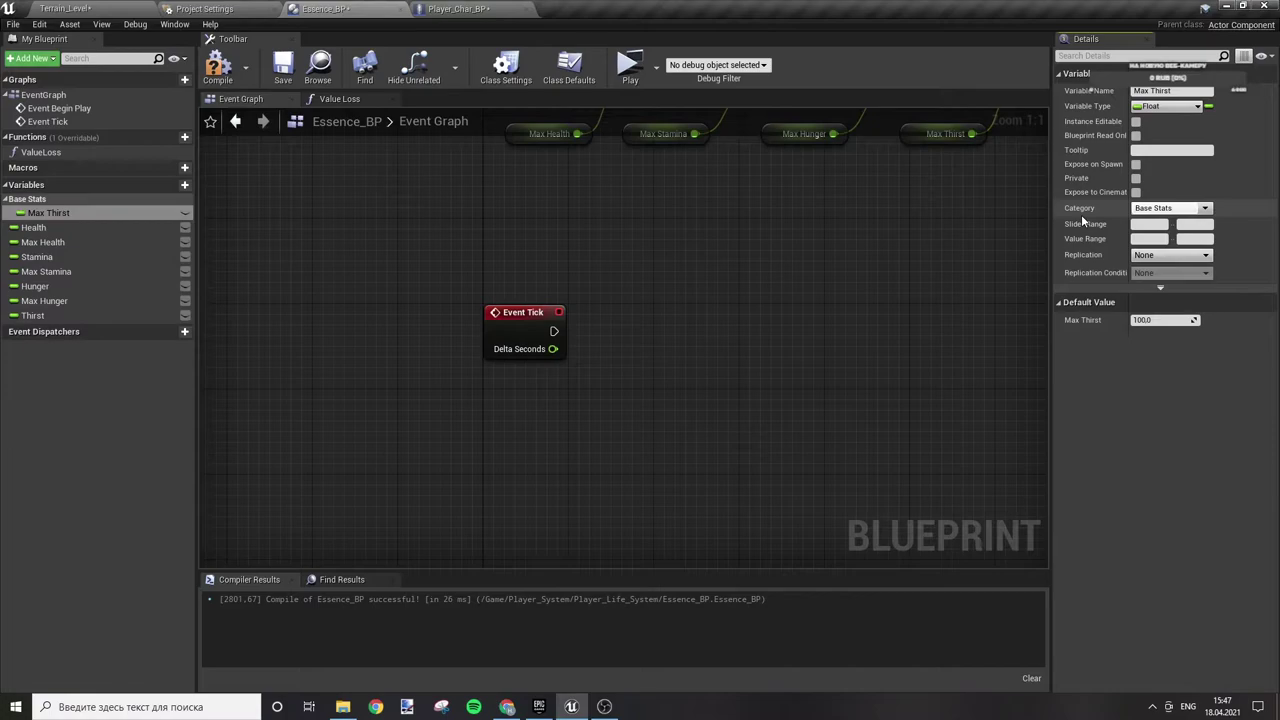
- Move Health, Hunger, Max Hunger and Thirst into Base Stats, then collapse the category
mouse_move(33, 227)
left_mouse_down()
mouse_move(43, 205)
mouse_move(50, 243)
mouse_move(34, 242)
left_mouse_up()
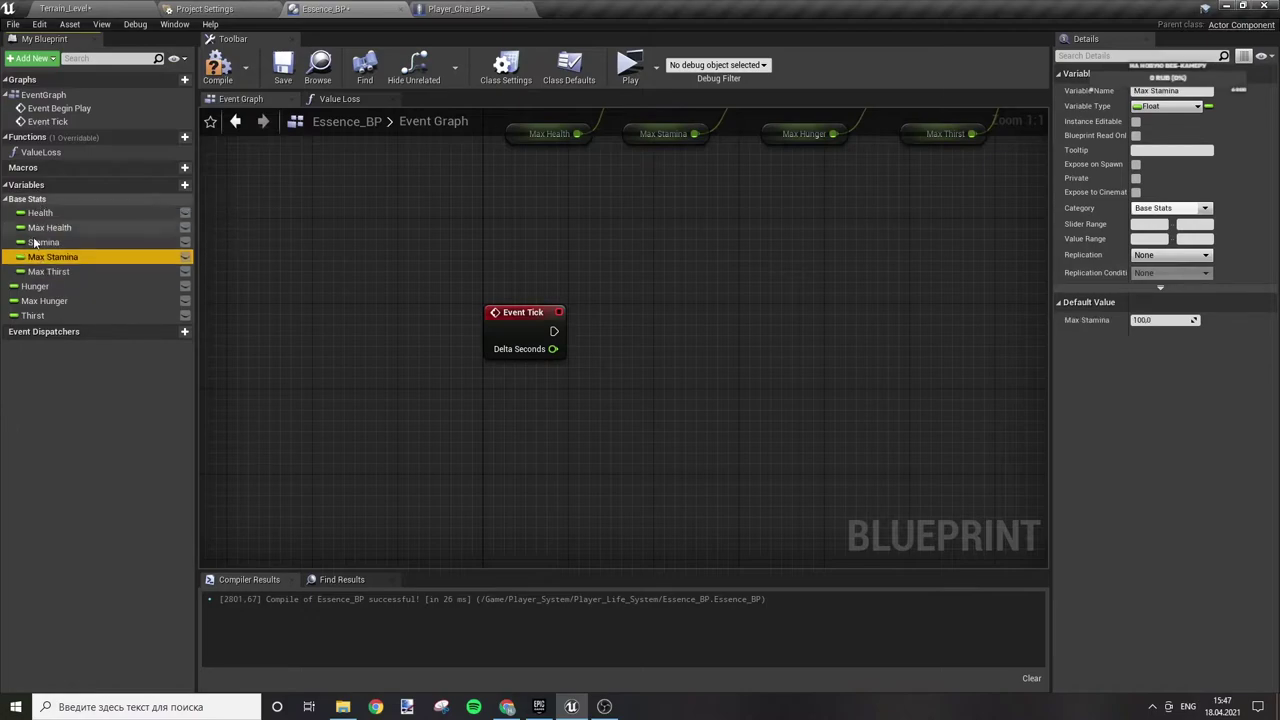
left_click_drag(35, 286, 38, 205)
left_click_drag(32, 315, 30, 201)
left_click(12, 203)
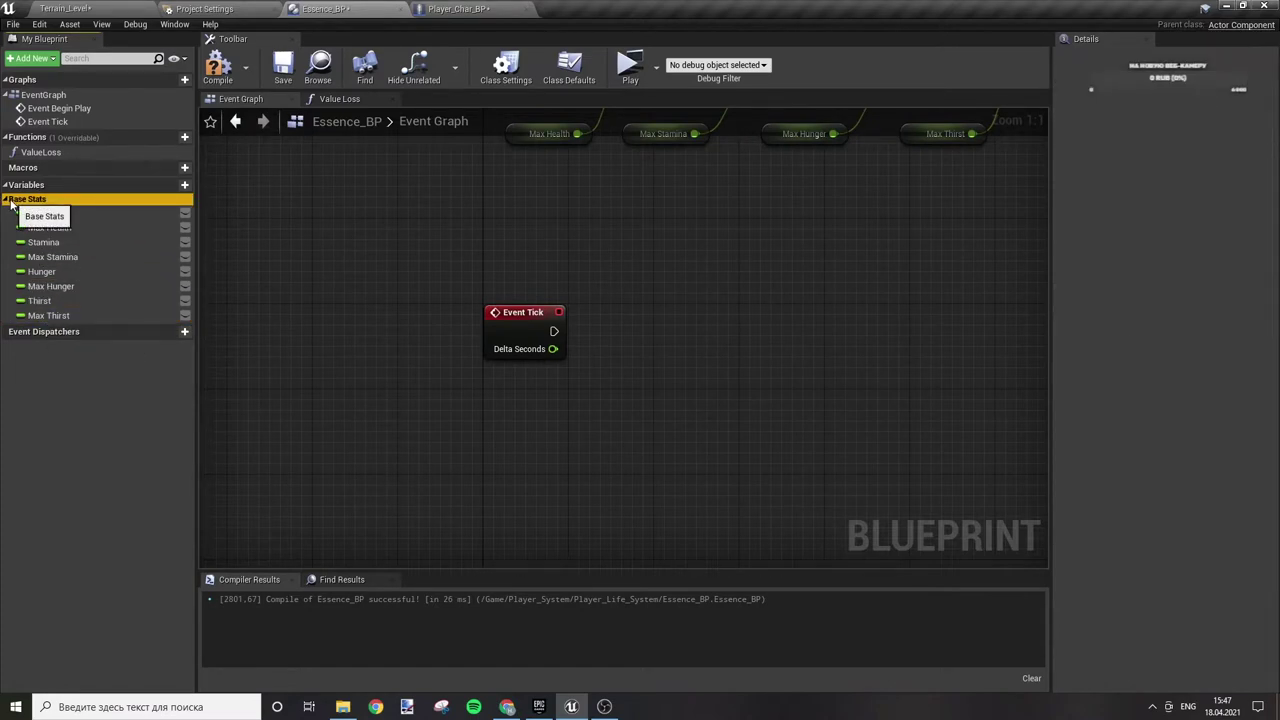
left_click(12, 203)
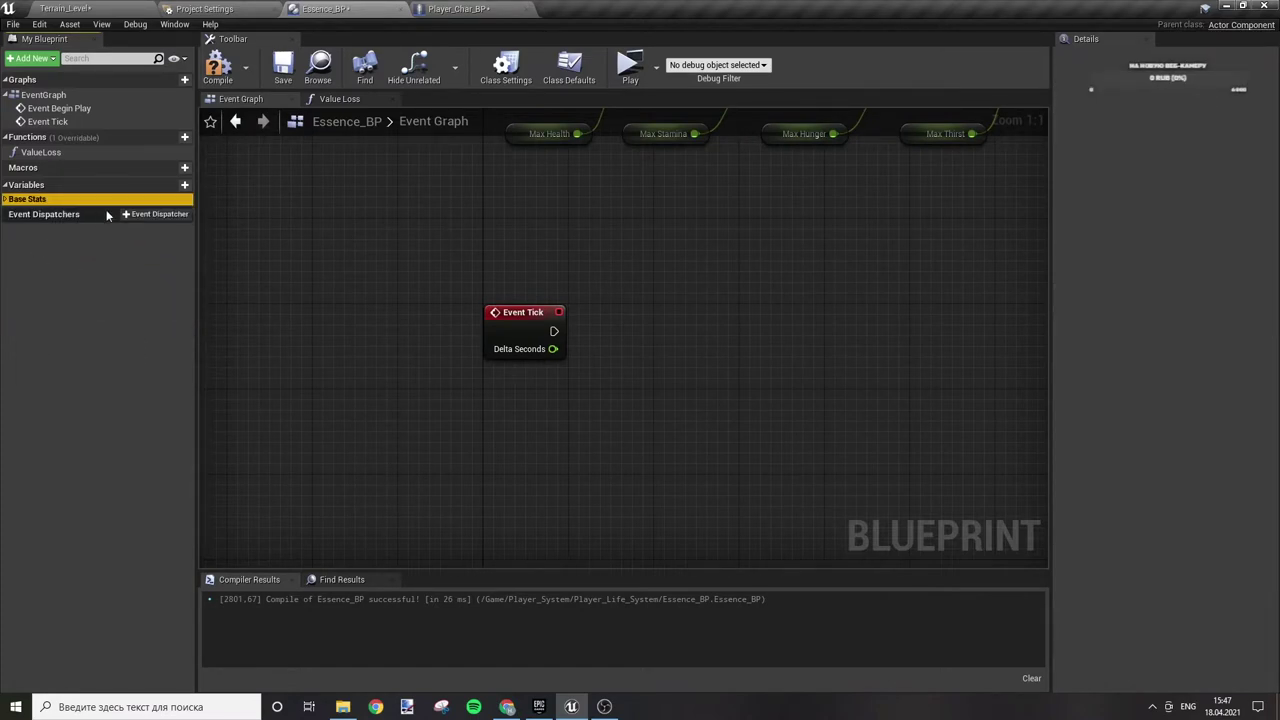
- Add a Stamina Loss Value float defaulting to 2.0, compile and save Essence_BP
left_click(166, 187)
type("Stamina Loss Value")
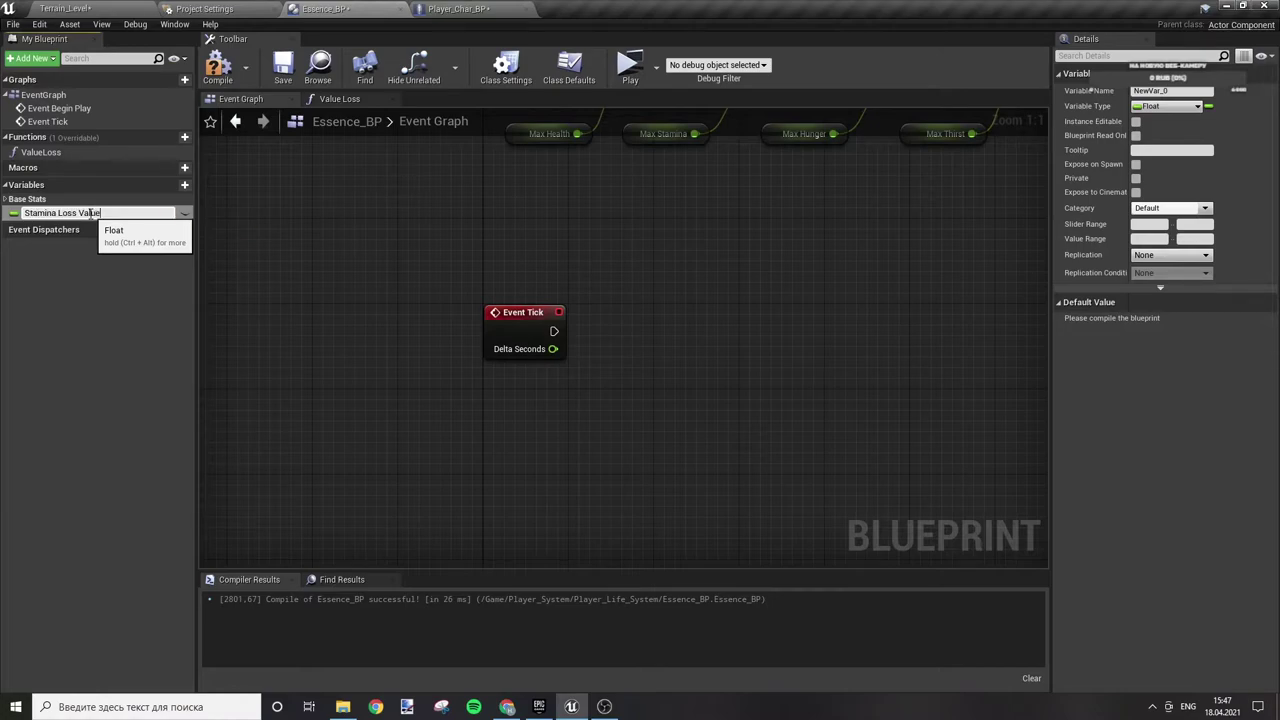
key("Return")
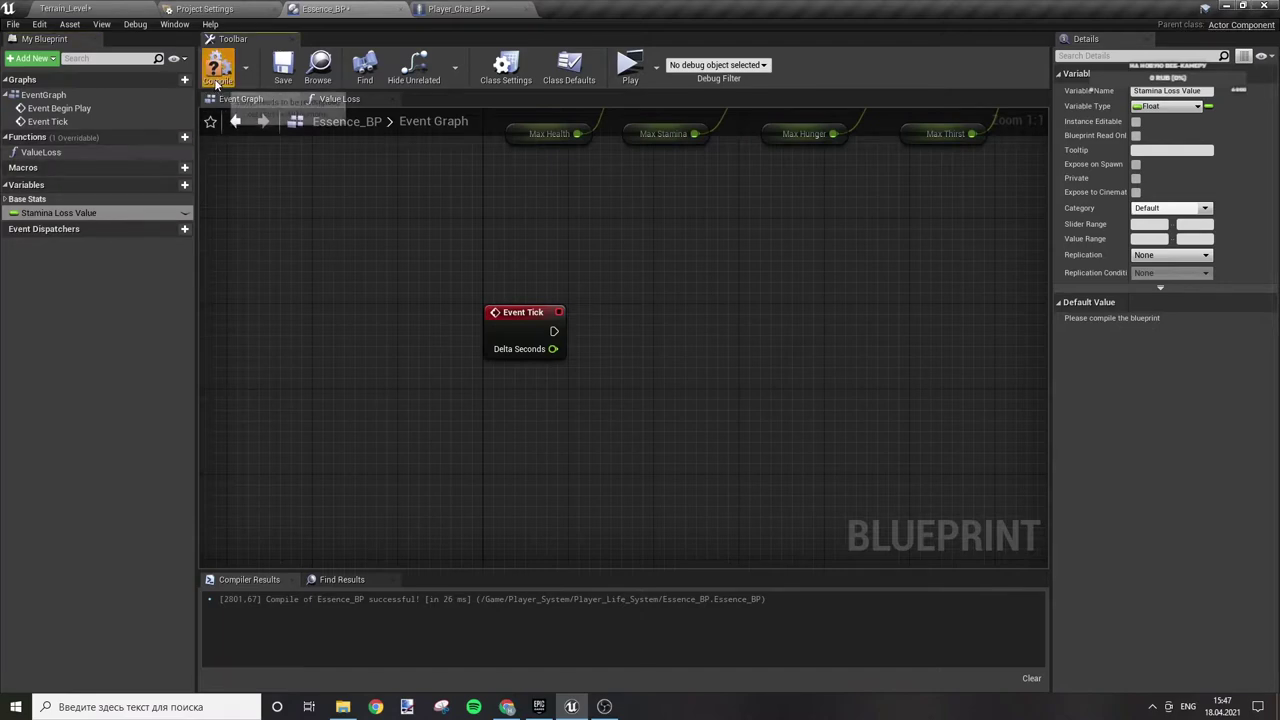
left_click(218, 68)
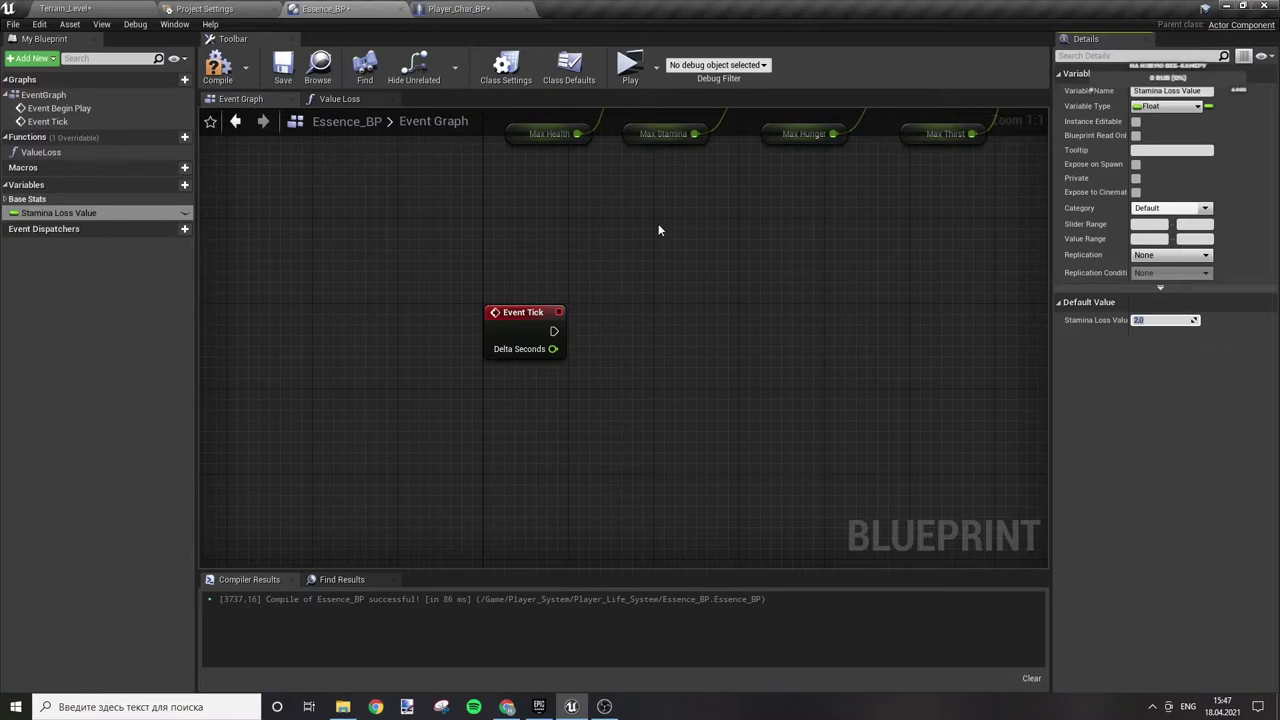
left_click(218, 68)
left_click(282, 70)
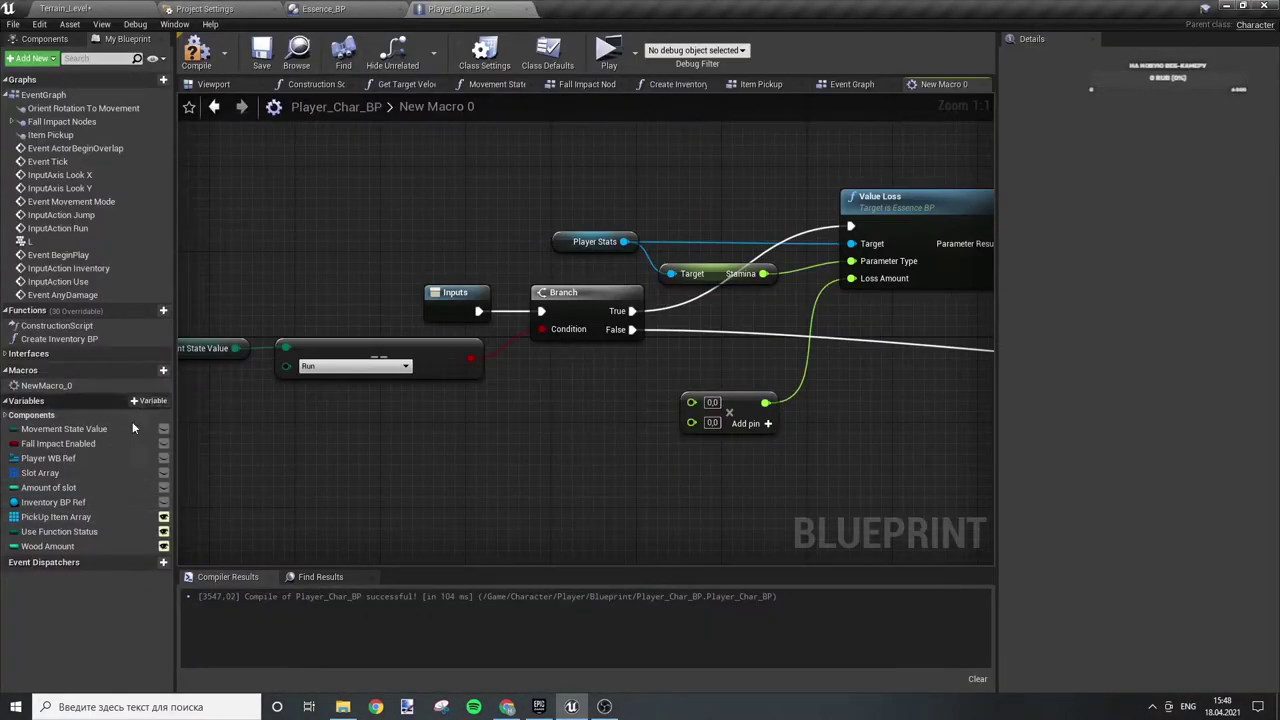
- Duplicate the Player Stats getter and pull a Get Stamina Loss Value node from it
left_click(594, 241)
key("ctrl+c")
key("ctrl+v")
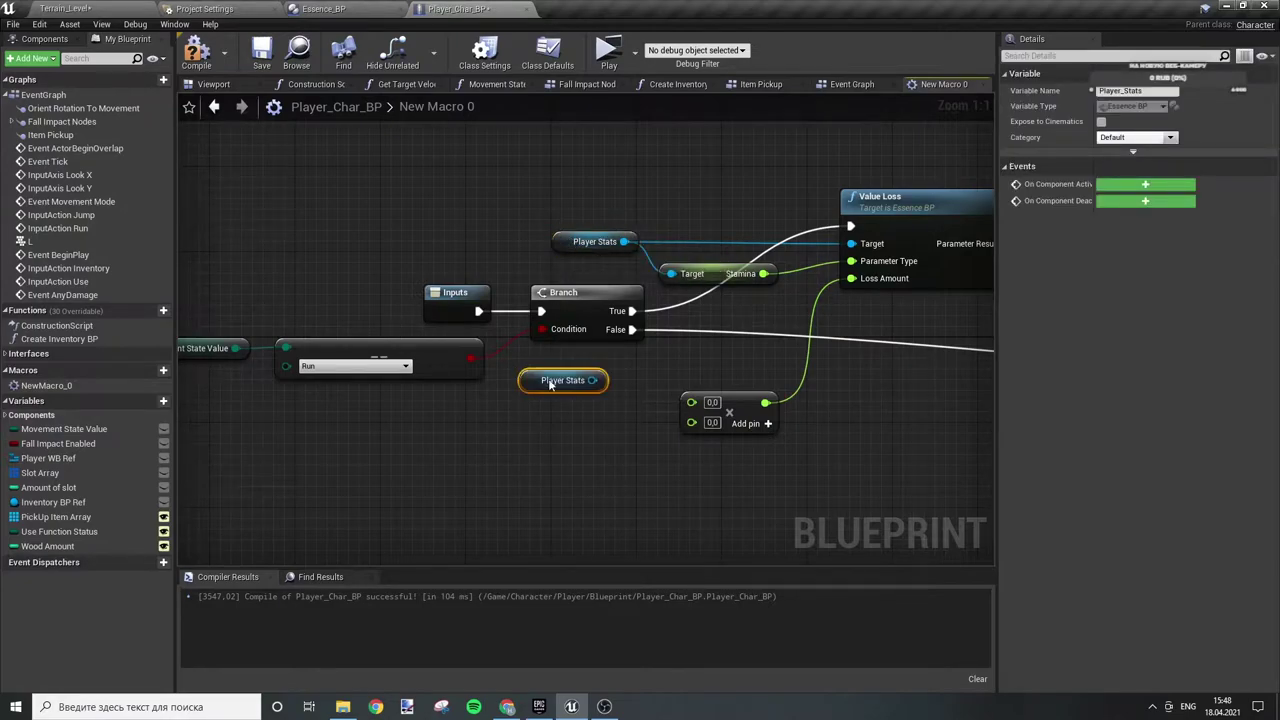
left_click_drag(590, 381, 645, 383)
type("loss")
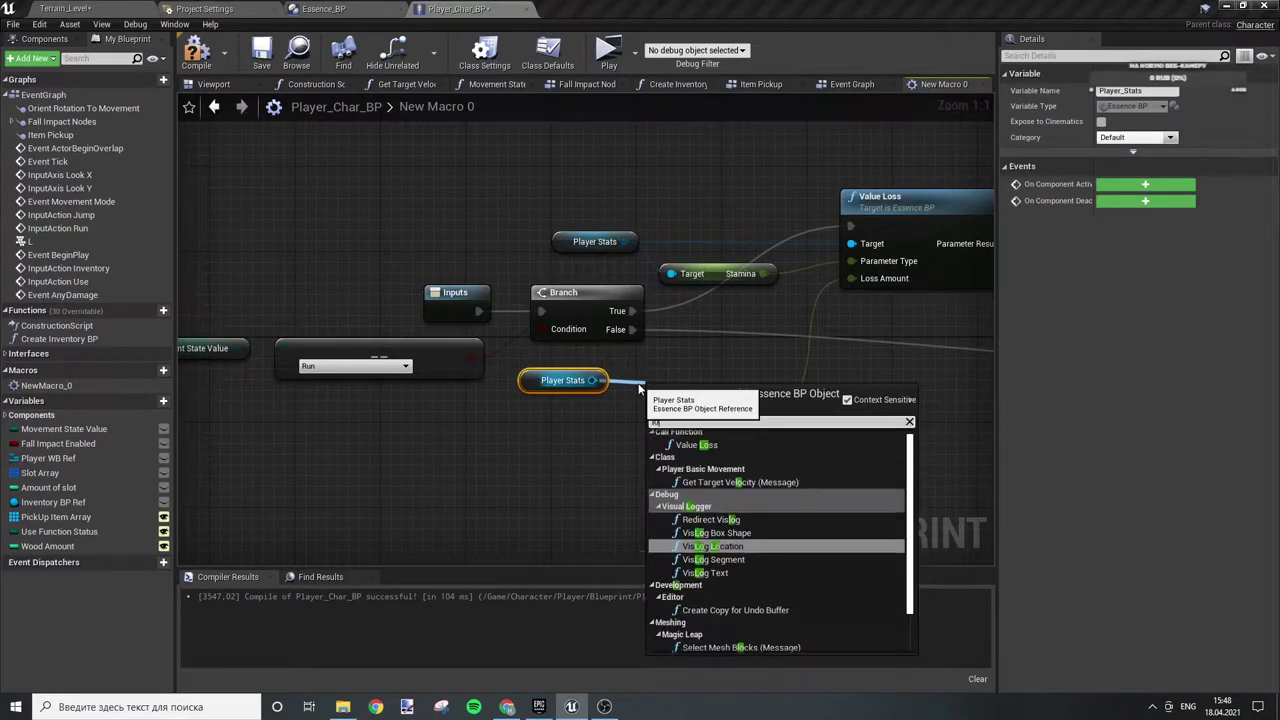
key("Down")
key("Down")
key("Up")
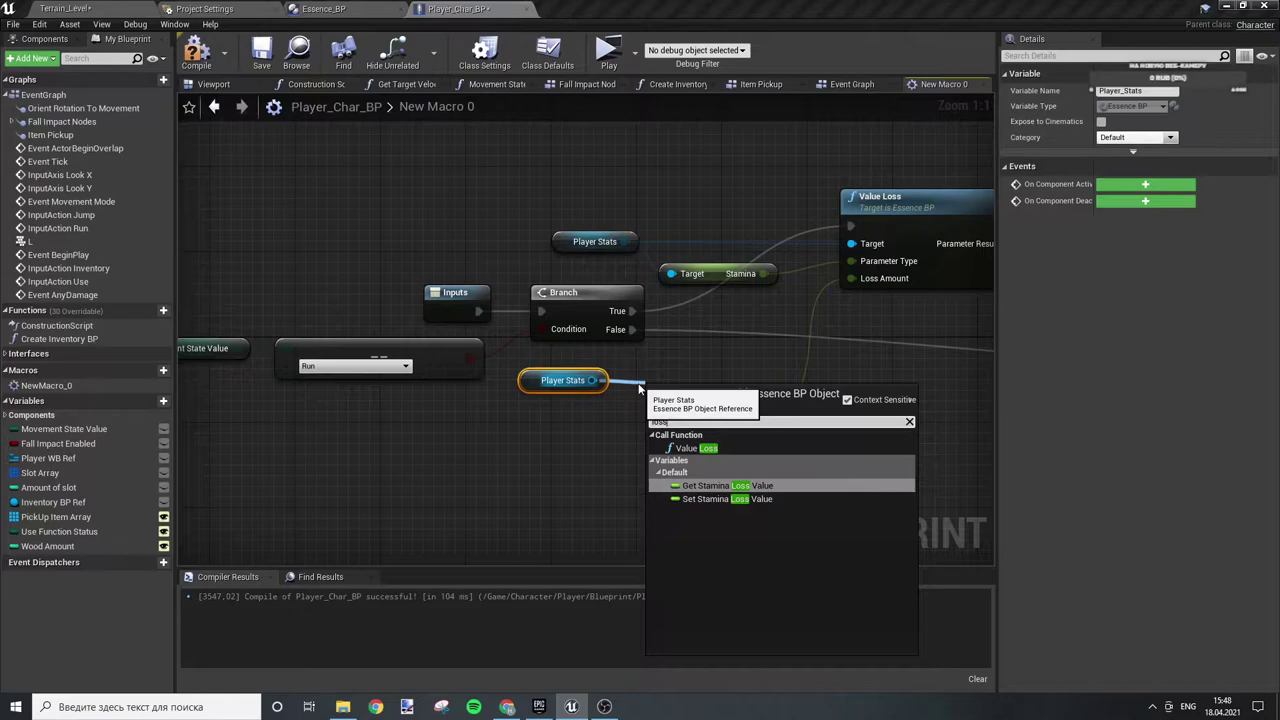
key("Return")
left_click_drag(559, 381, 389, 402)
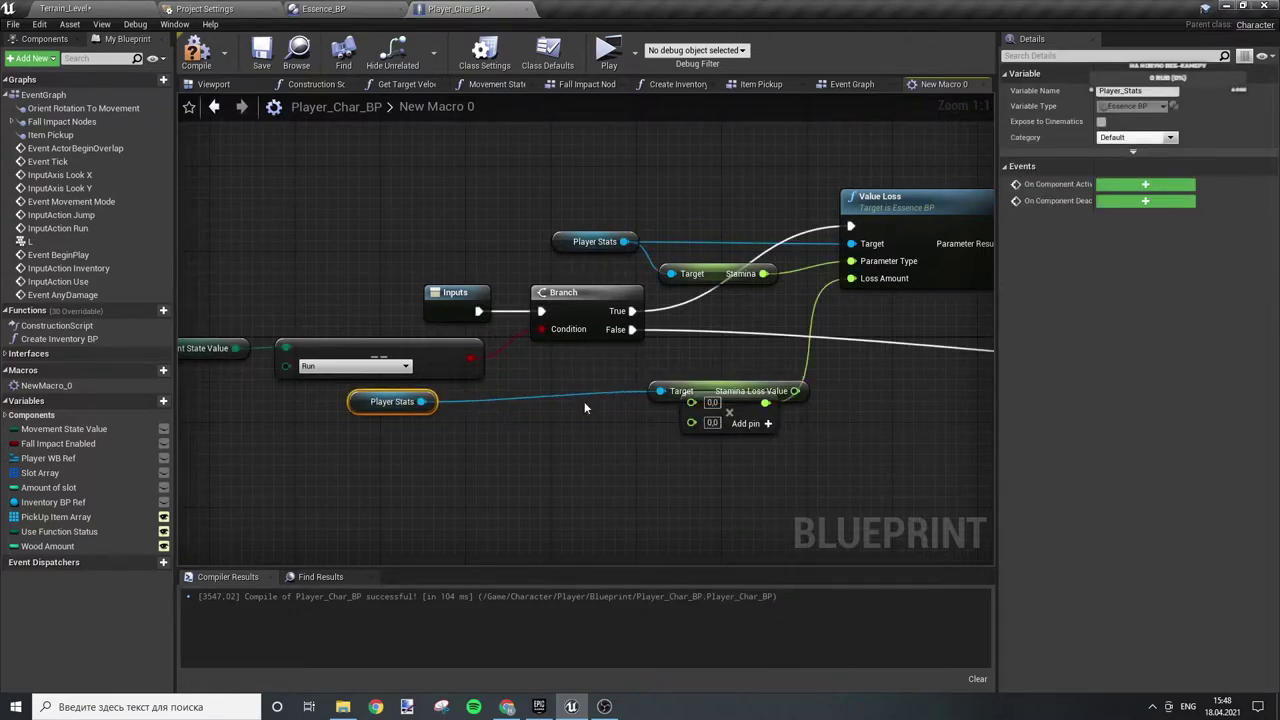
mouse_move(704, 391)
left_mouse_down()
mouse_move(516, 404)
mouse_move(712, 405)
mouse_move(691, 402)
left_mouse_up()
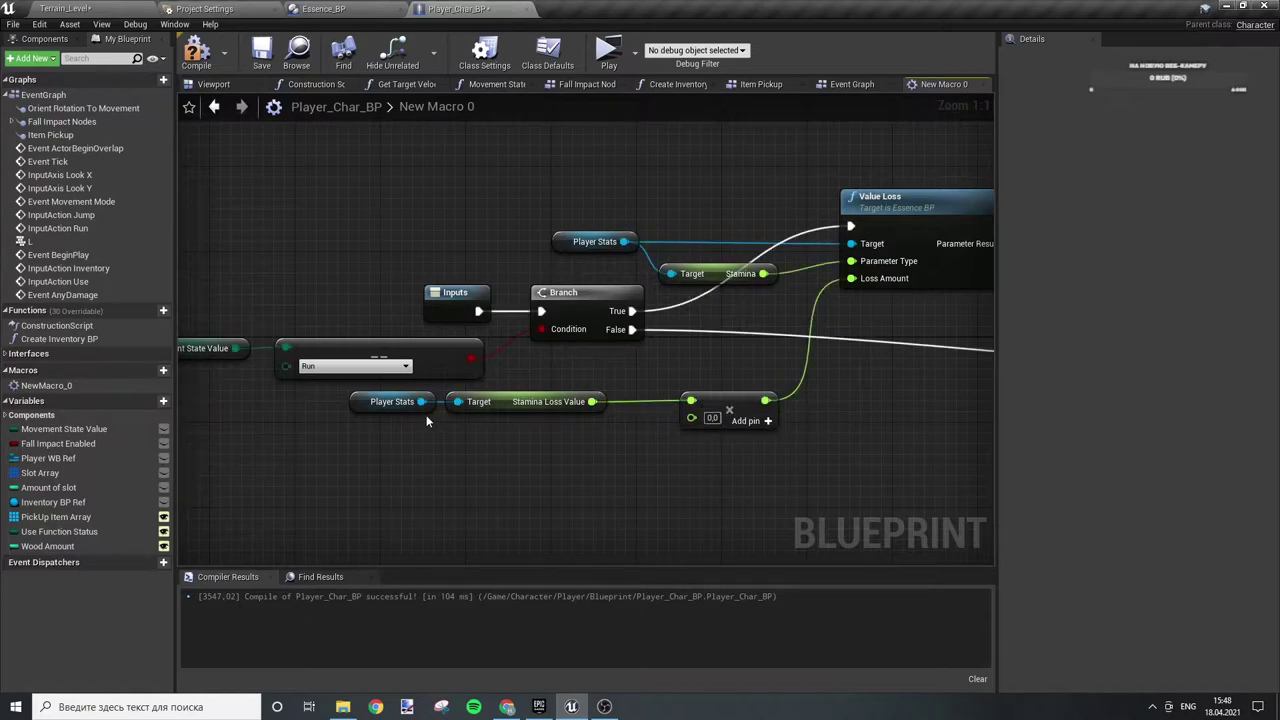
left_click_drag(502, 401, 555, 401)
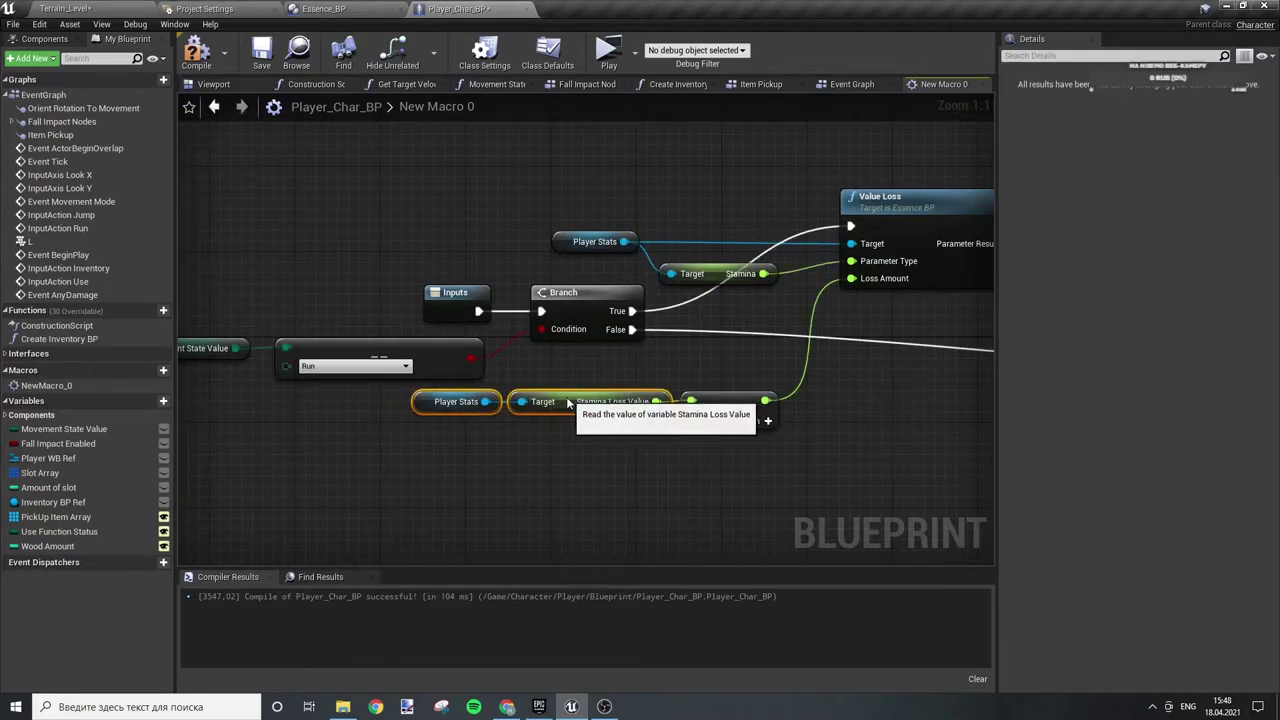
left_click(564, 456)
- Wire Get World Delta Seconds into the multiply's second input and compile Player_Char_BP
left_click_drag(734, 423, 697, 437)
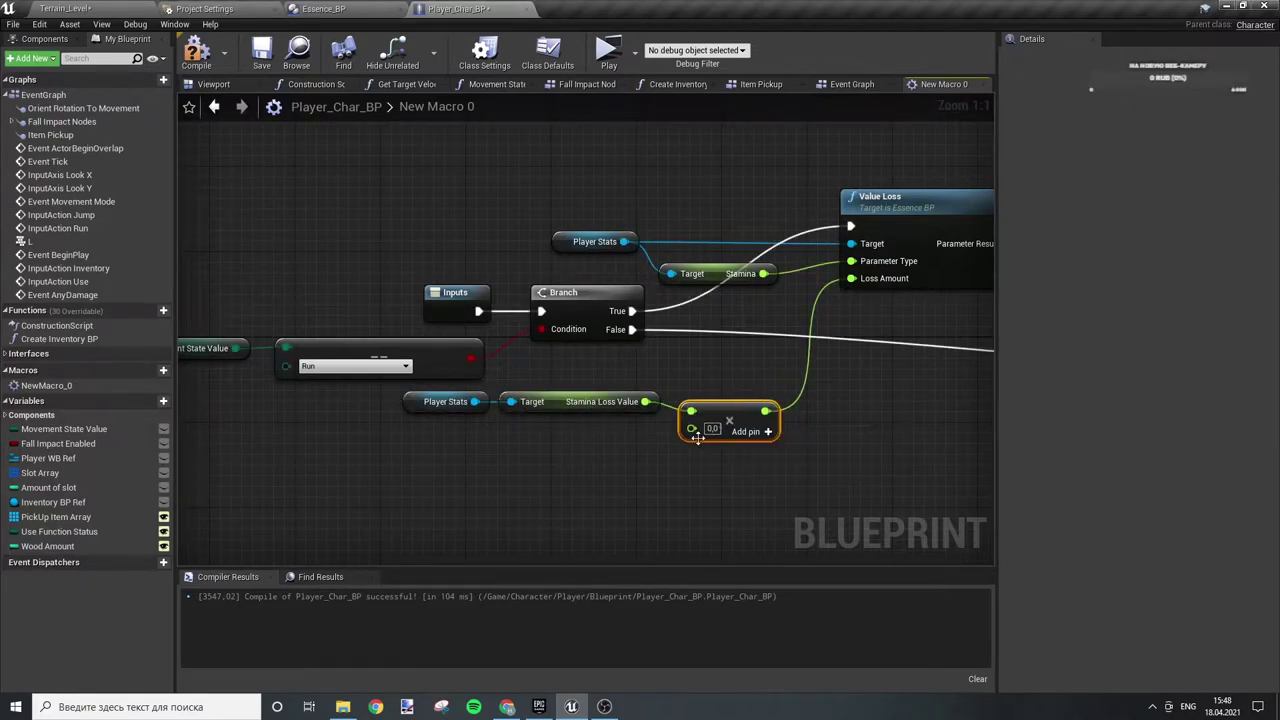
right_click(490, 465)
type("get")
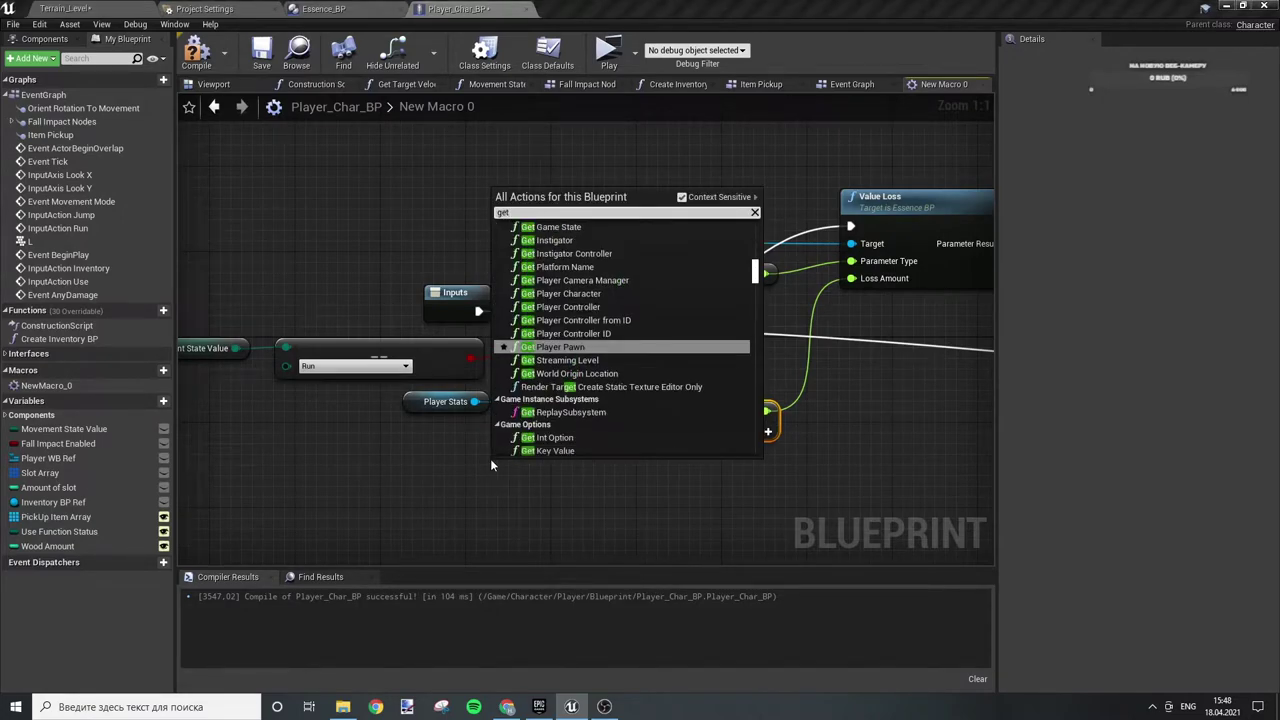
type(" world delta")
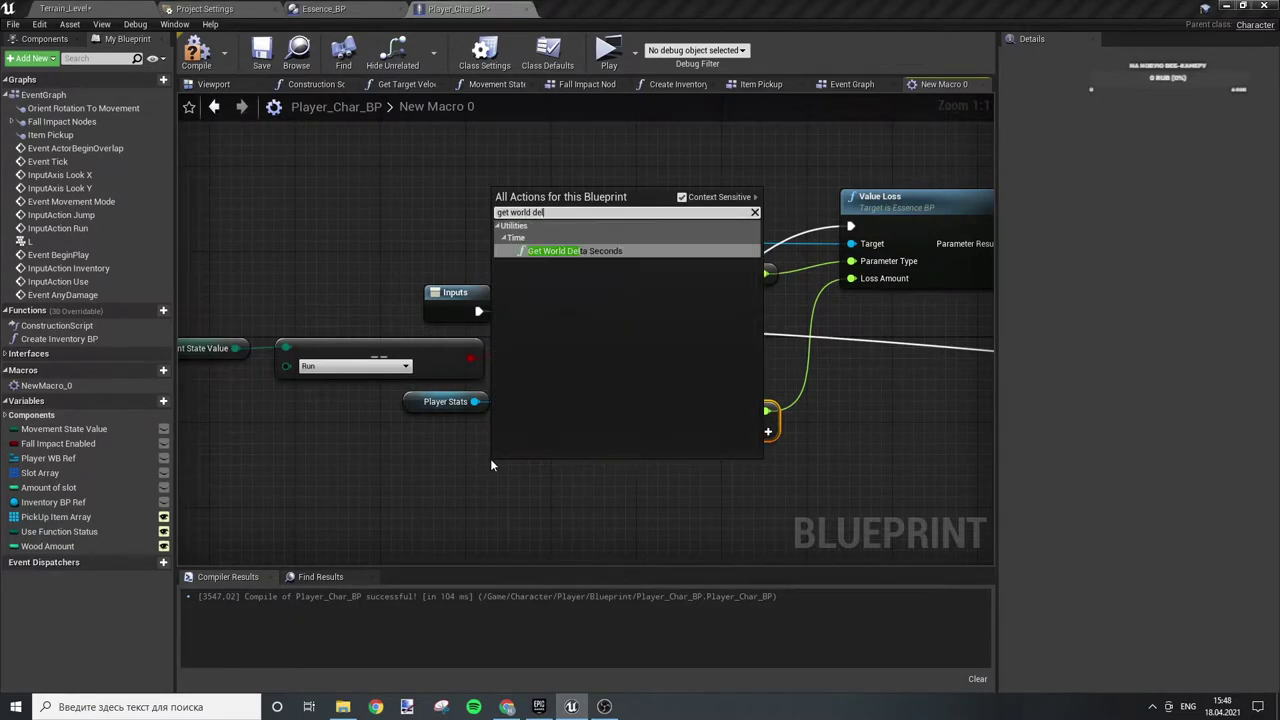
key("Return")
left_click_drag(612, 481, 691, 429)
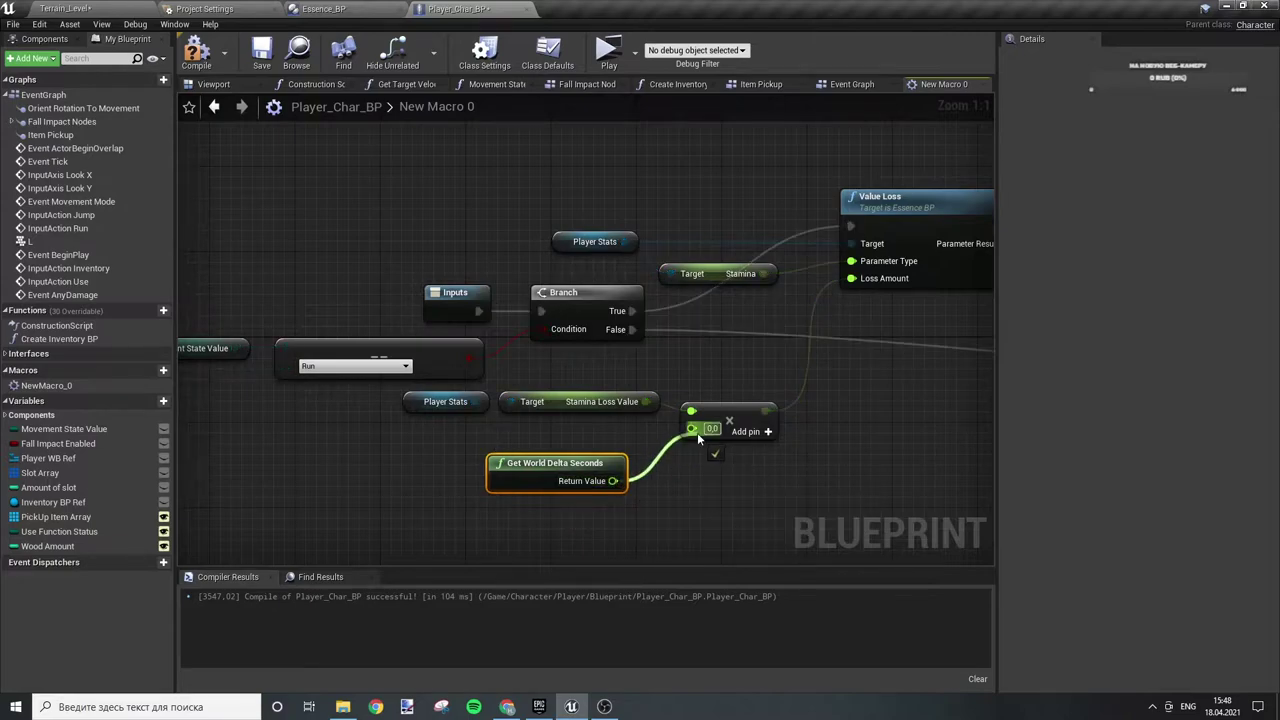
left_click_drag(569, 472, 601, 440)
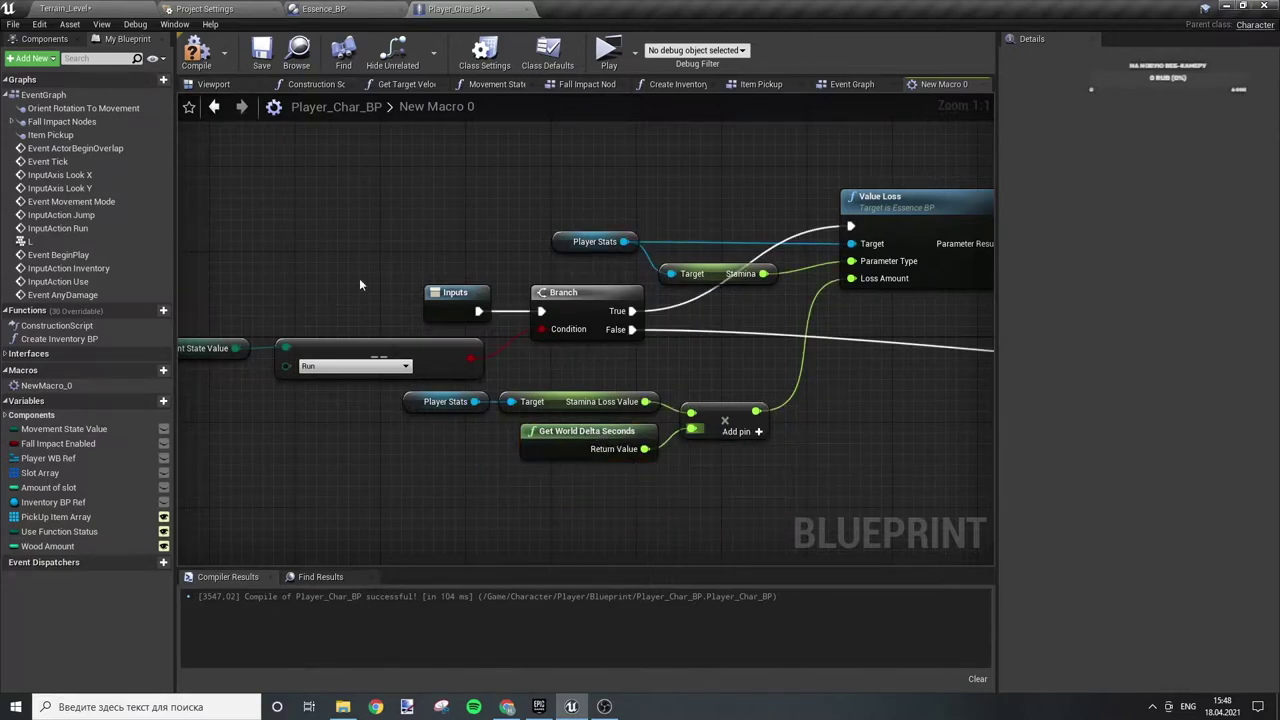
left_click(196, 52)
scroll(773, 458, "down", 4)
- Tidy the SET Stamina, Player Stats getter and Outputs nodes, then compile
right_click_drag(773, 458, 521, 403)
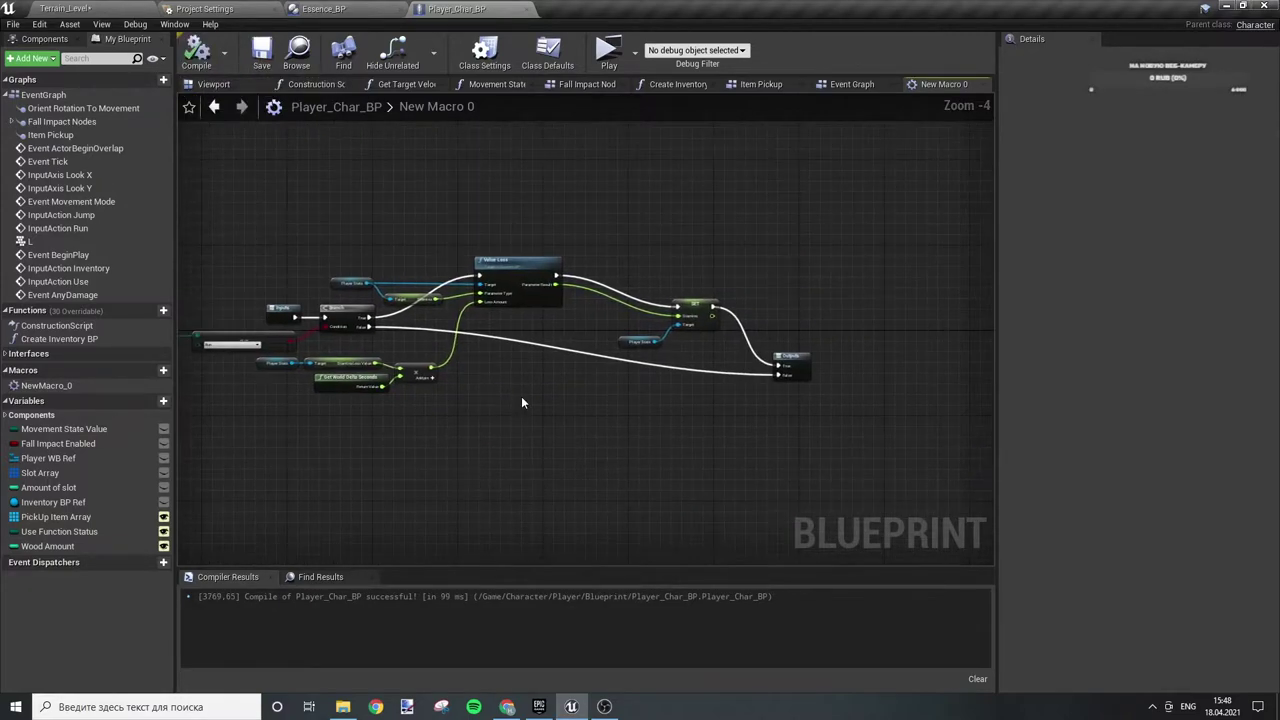
left_click_drag(790, 360, 790, 350)
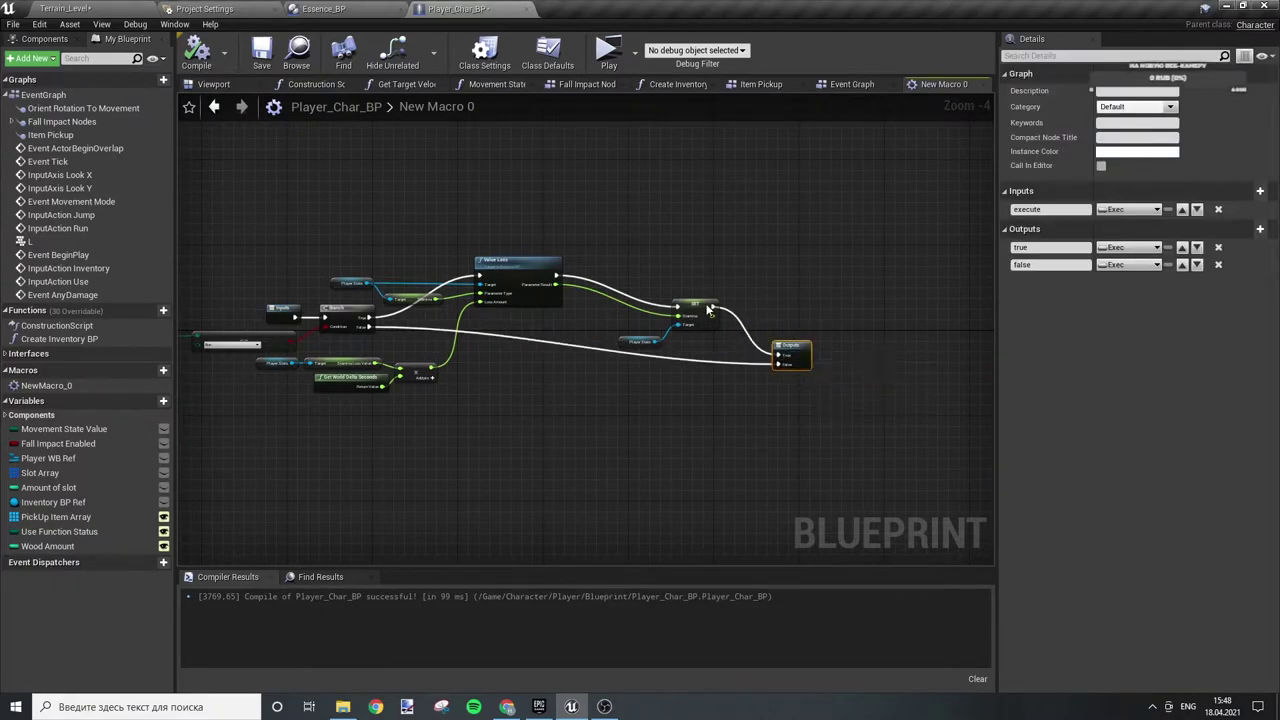
left_click_drag(677, 303, 615, 278)
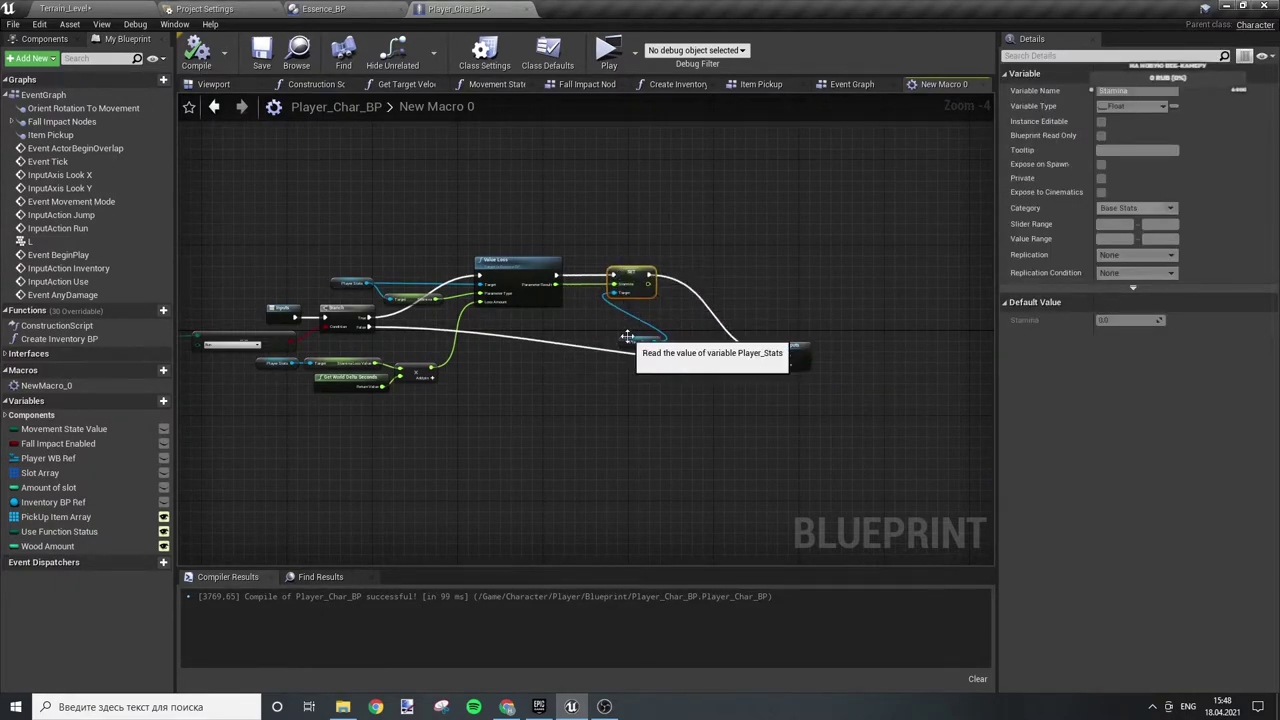
left_click_drag(629, 342, 537, 318)
left_click_drag(630, 276, 598, 273)
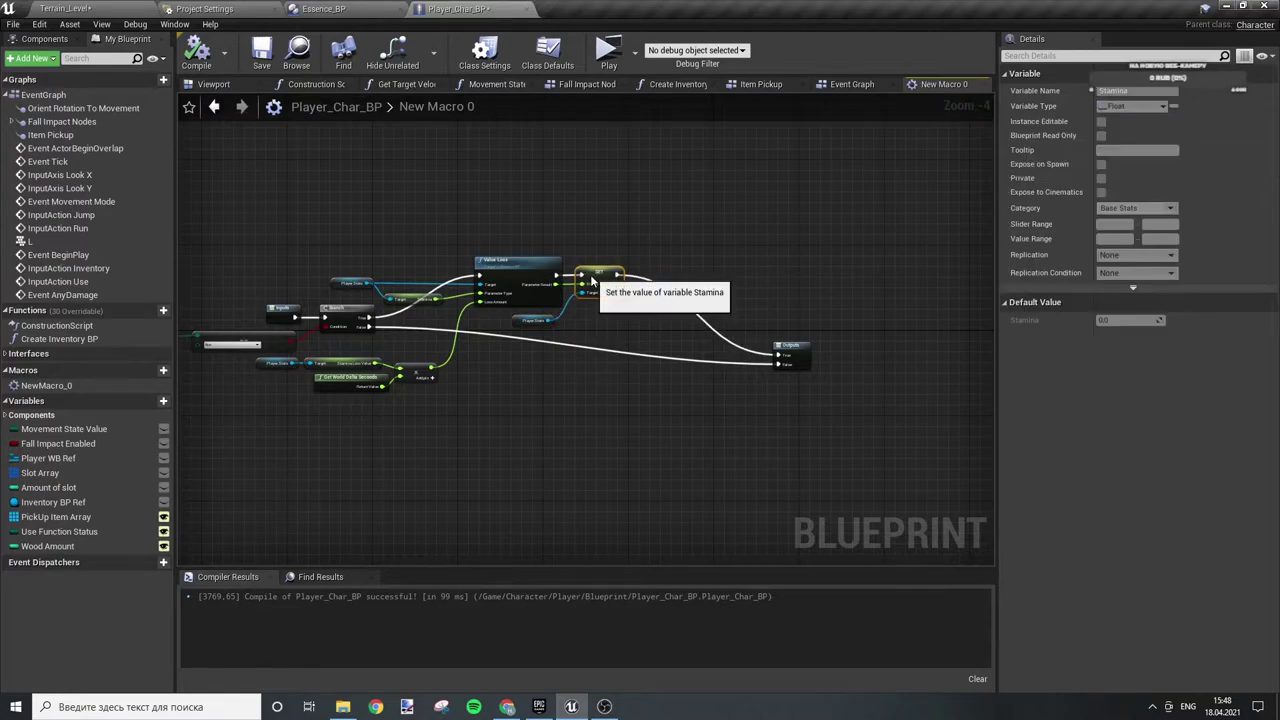
left_click(707, 337)
mouse_move(786, 352)
left_mouse_down()
mouse_move(690, 320)
mouse_move(701, 300)
left_mouse_up()
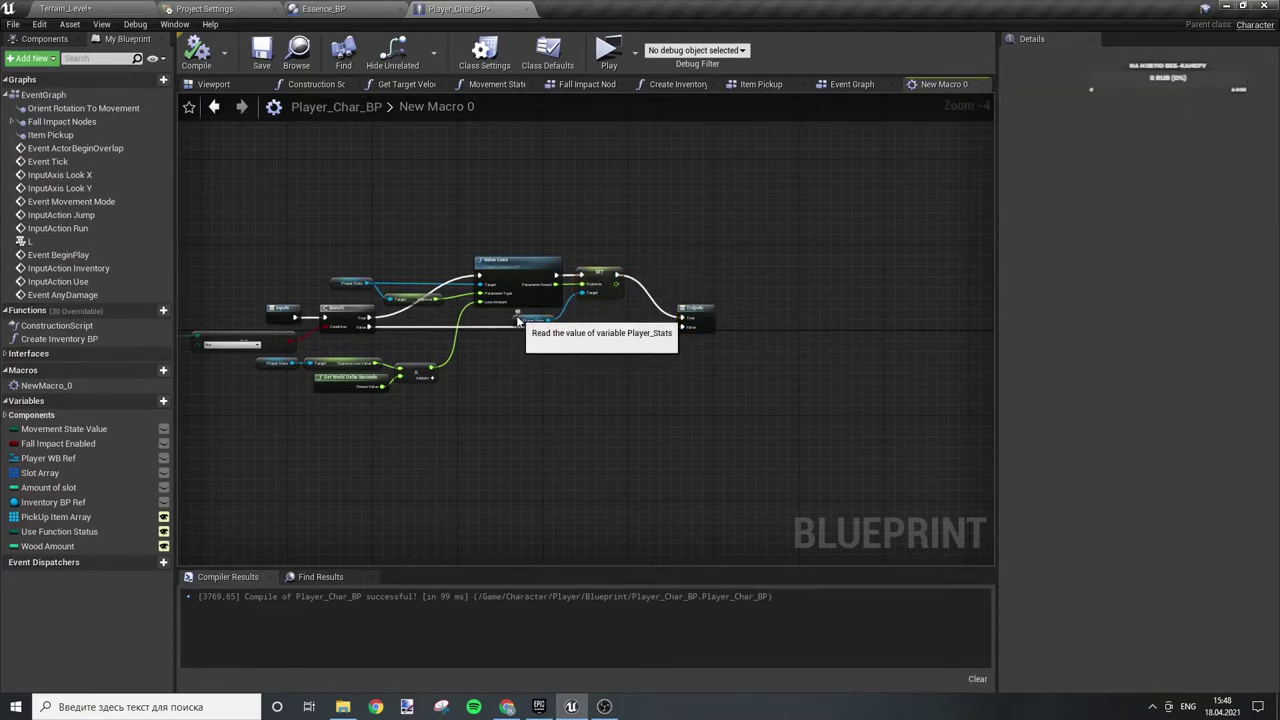
left_click_drag(533, 327, 528, 322)
left_click(198, 60)
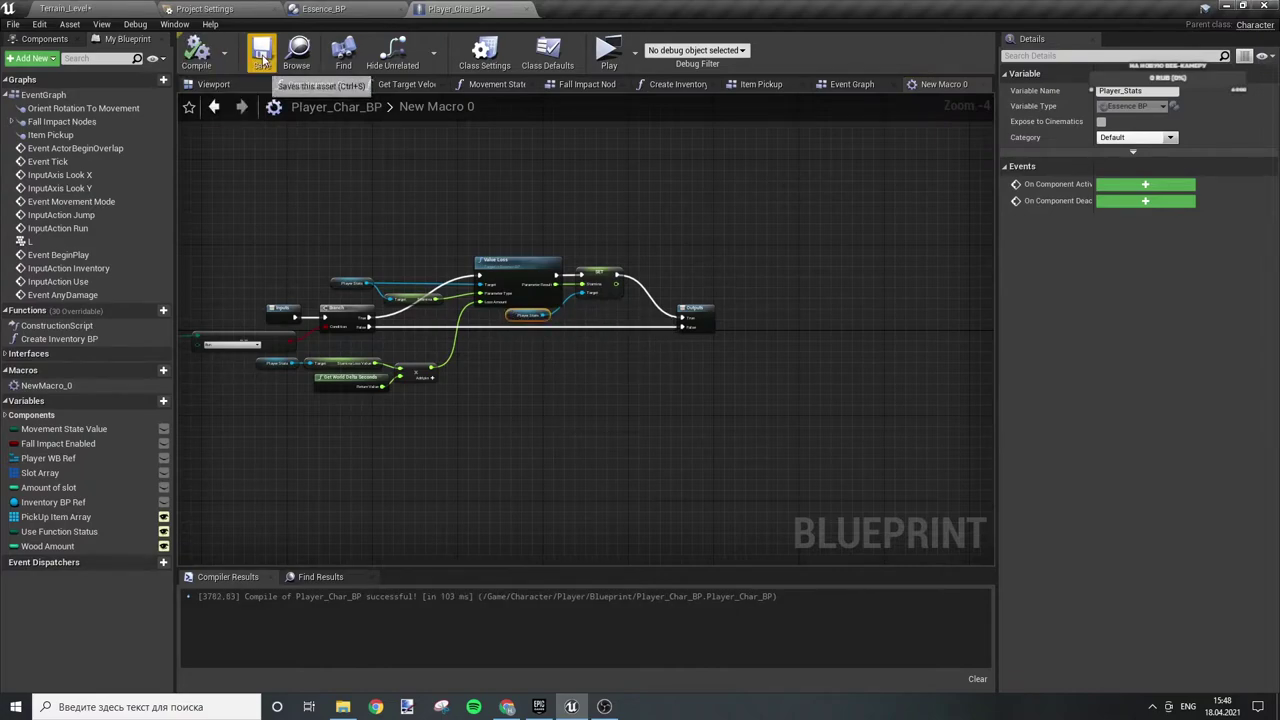
- Rename the NewMacro_0 macro to Stamina Loss and save the blueprint
left_click(866, 85)
left_click(966, 85)
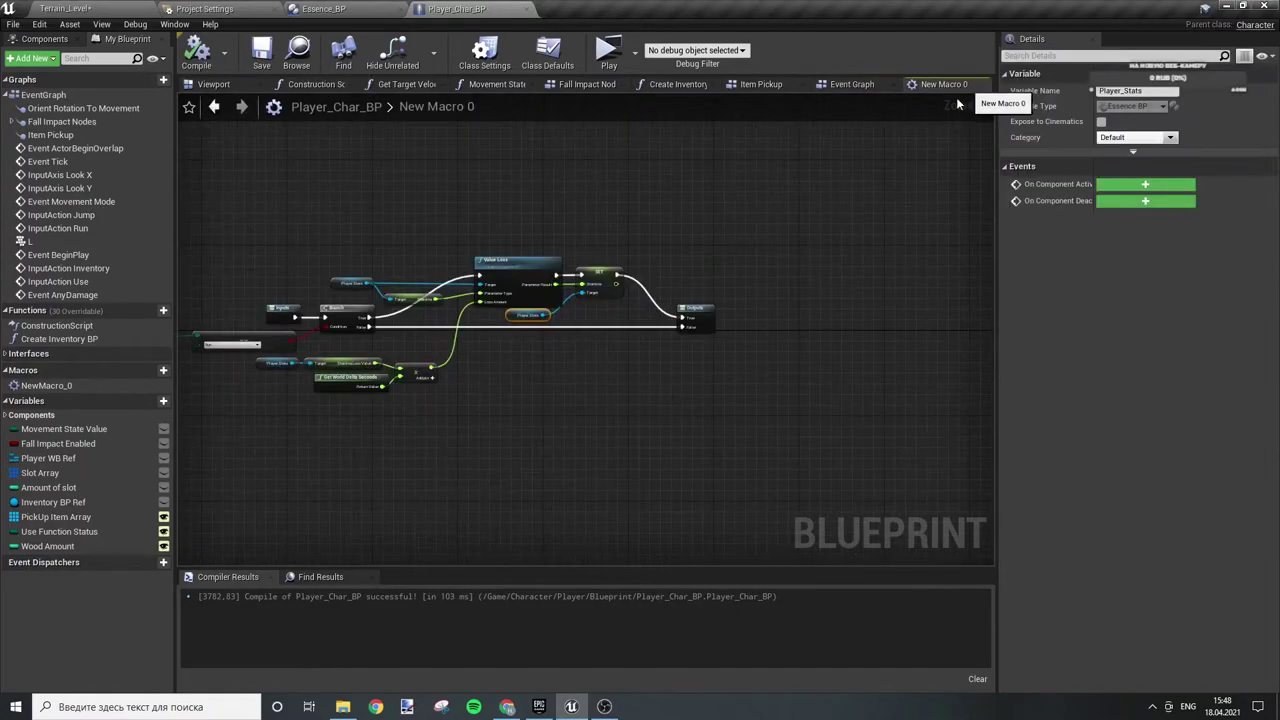
left_click(140, 385)
key("F2")
type("Stamina Loss")
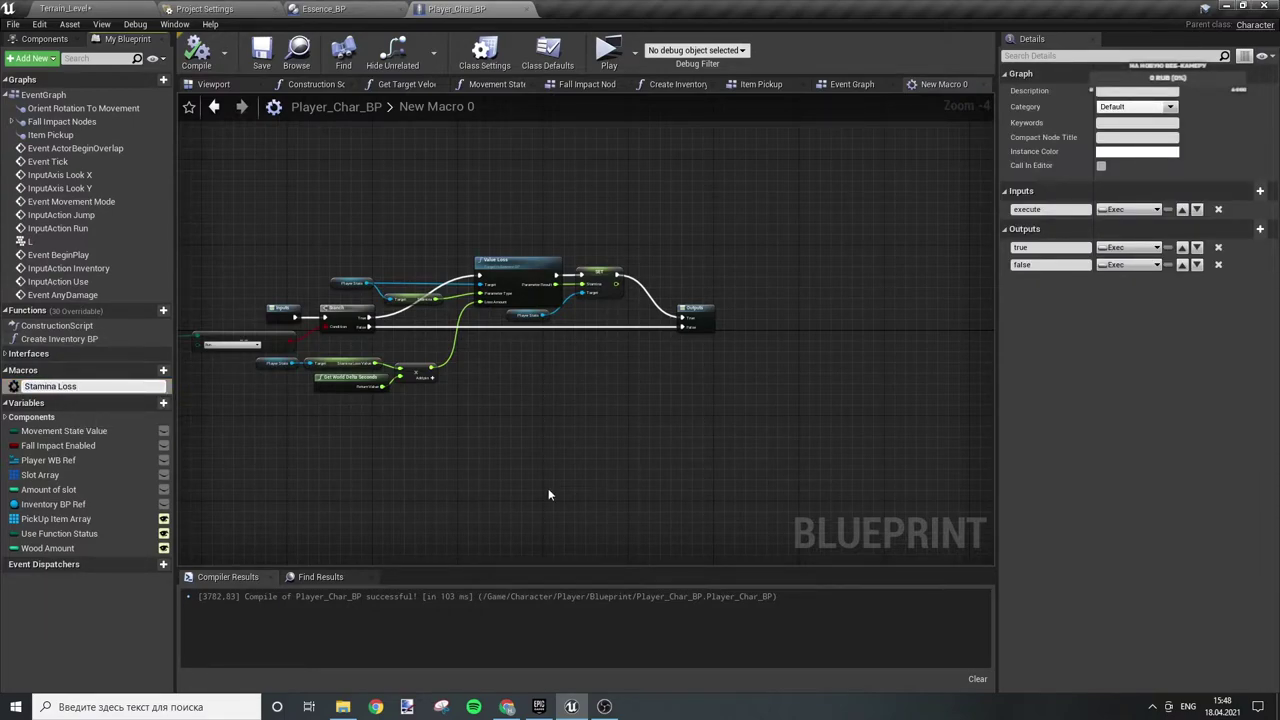
key("Return")
left_click(197, 52)
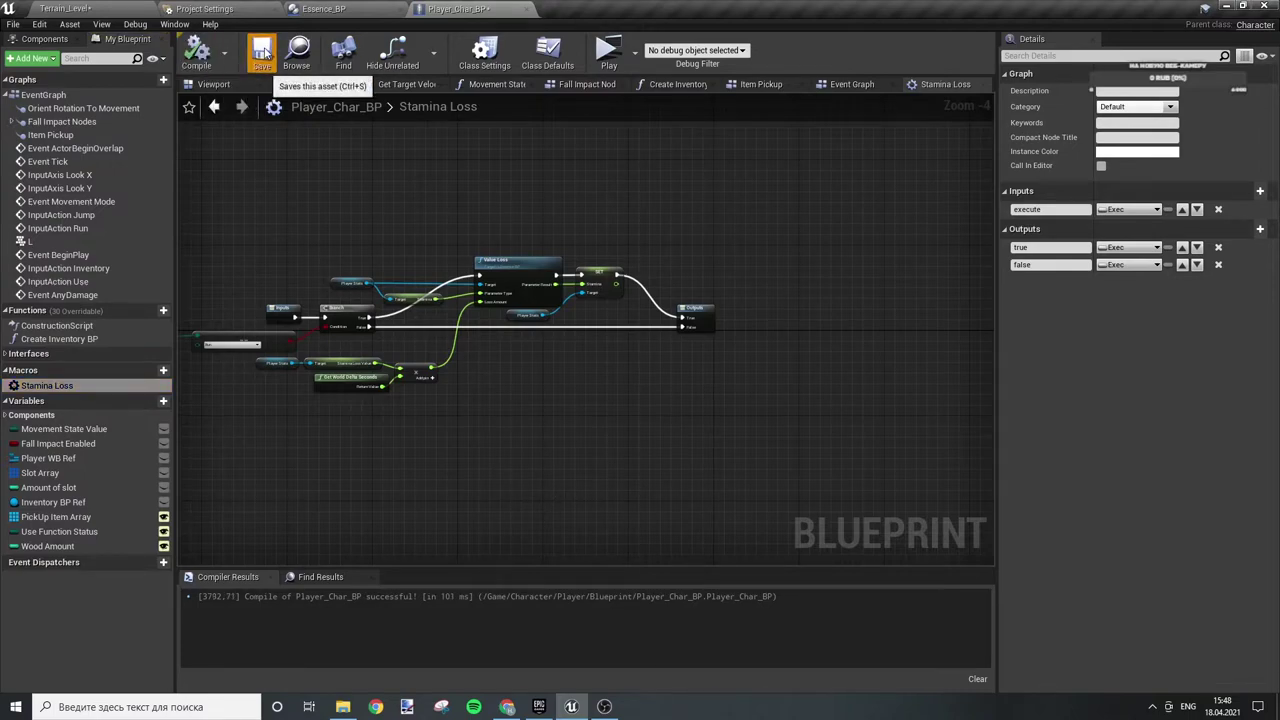
- Recentre the macro graph and move the multiply chain down and right
scroll(643, 418, "up", 4)
mouse_move(643, 250)
right_mouse_down()
mouse_move(637, 382)
mouse_move(883, 386)
mouse_move(870, 427)
right_mouse_up()
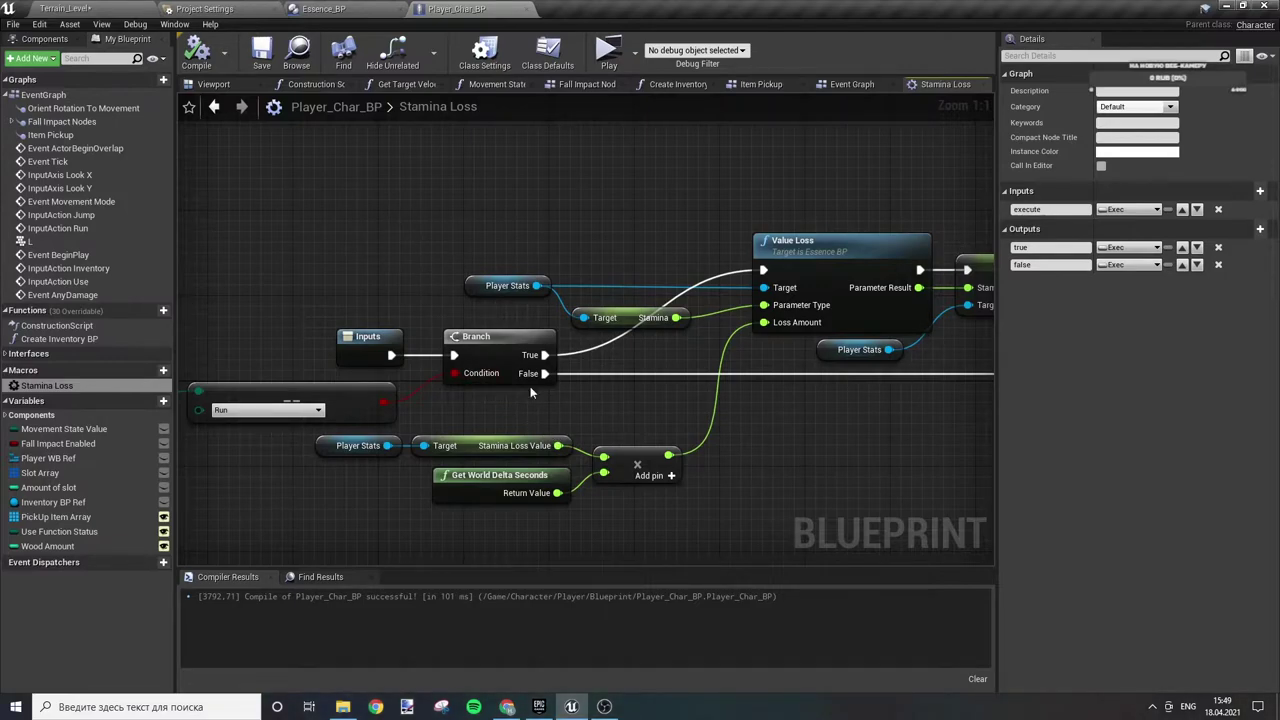
right_click_drag(271, 396, 580, 337)
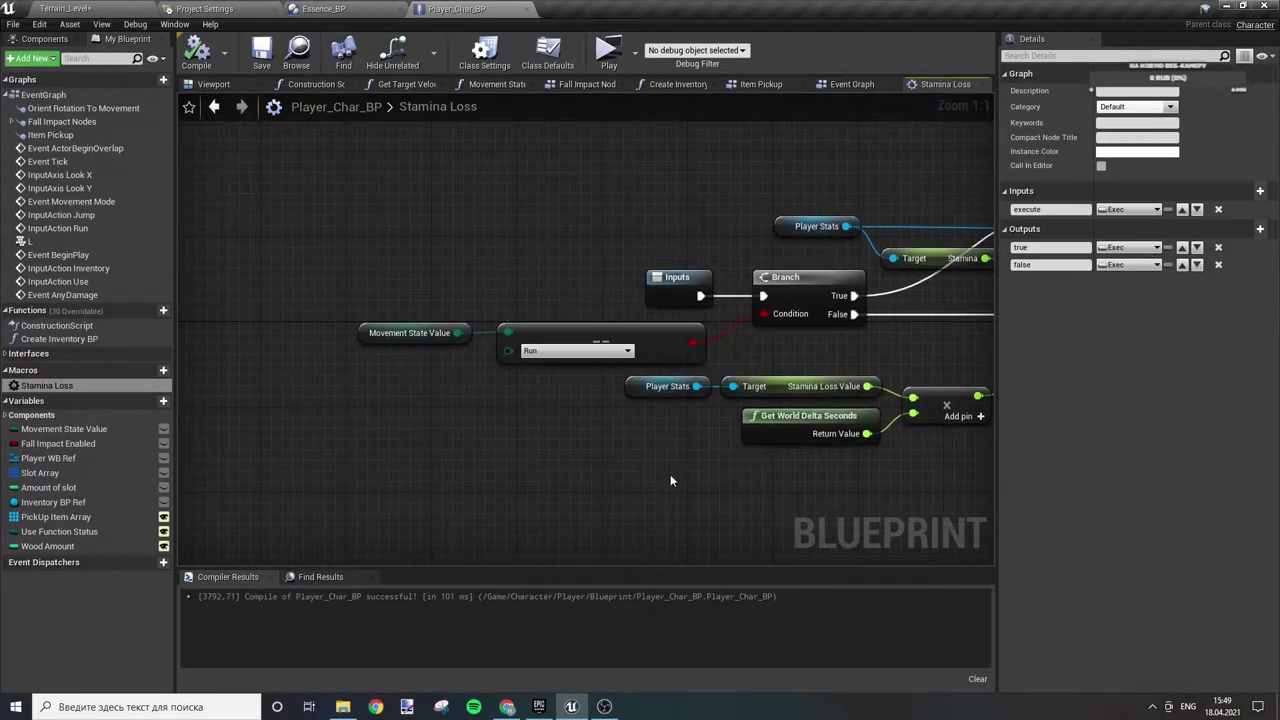
right_click_drag(670, 481, 393, 378)
mouse_move(353, 382)
left_mouse_down()
mouse_move(614, 271)
mouse_move(712, 346)
mouse_move(674, 421)
left_mouse_up()
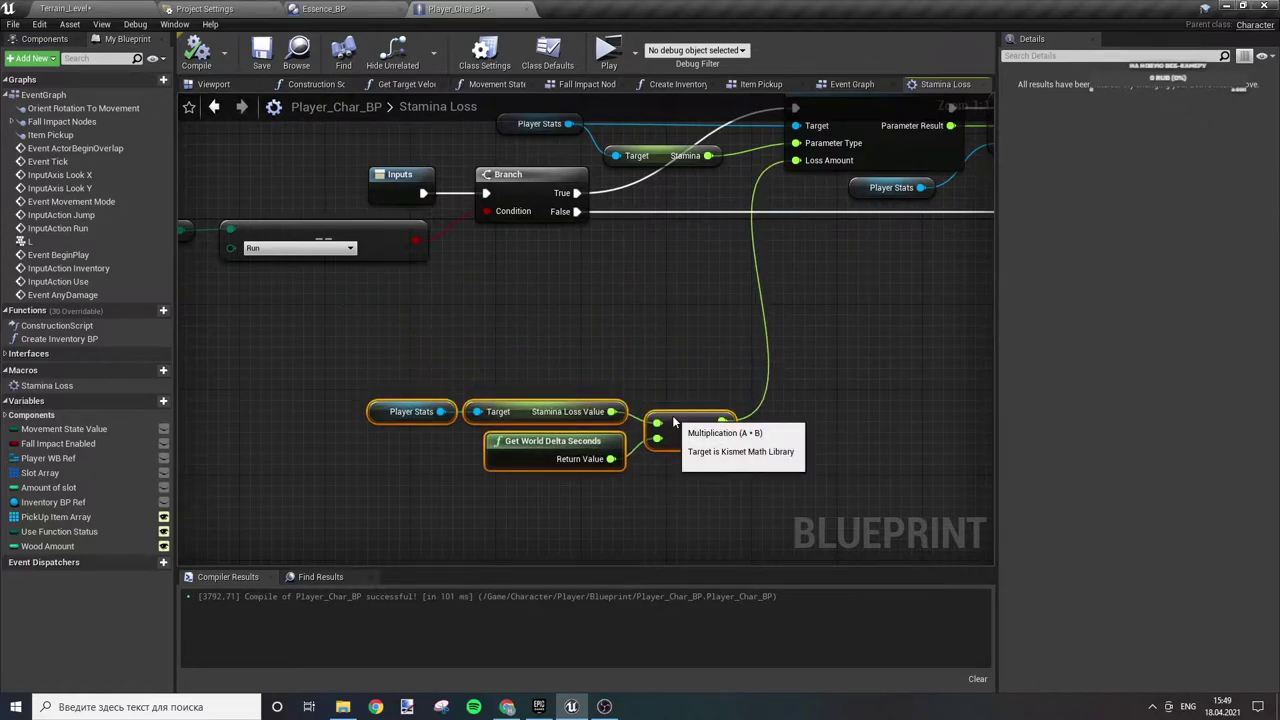
- Add an AND Boolean node off the Movement State Value equals Run result, placed beside the comparison
left_click(440, 306)
right_click_drag(440, 306, 684, 354)
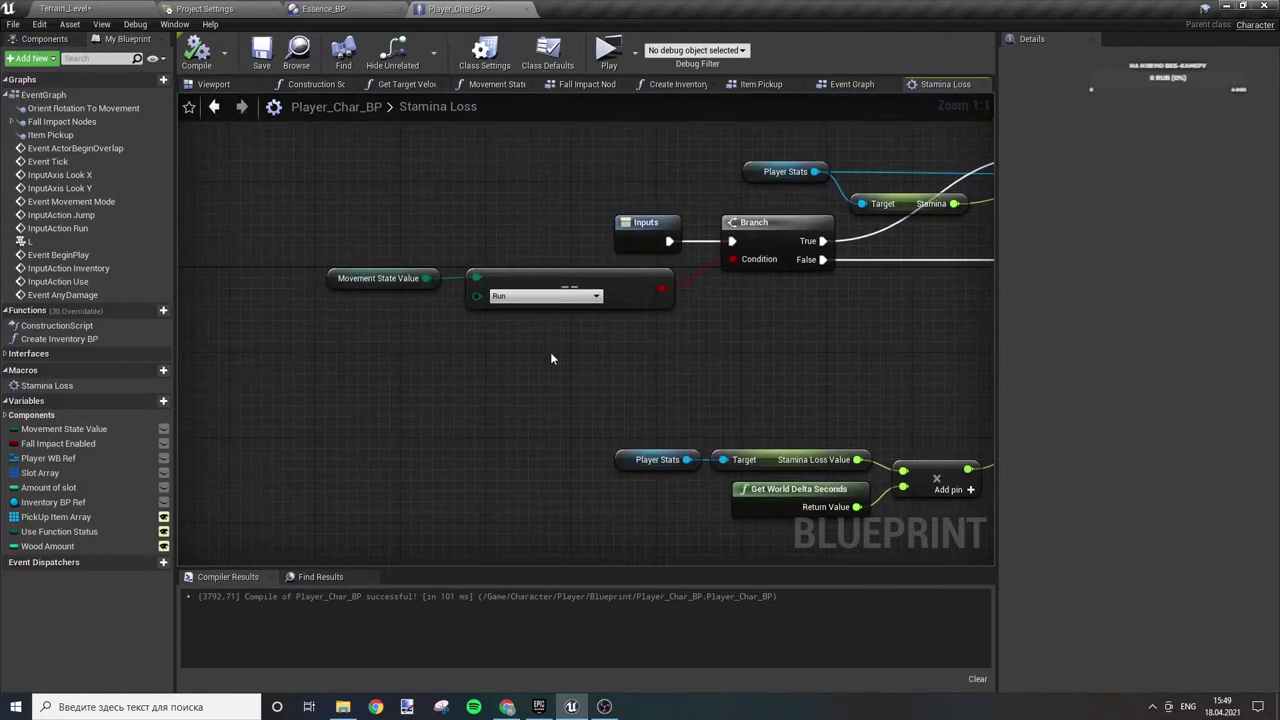
left_click_drag(490, 310, 551, 279)
left_click(600, 364)
left_click_drag(661, 288, 706, 330)
type("an")
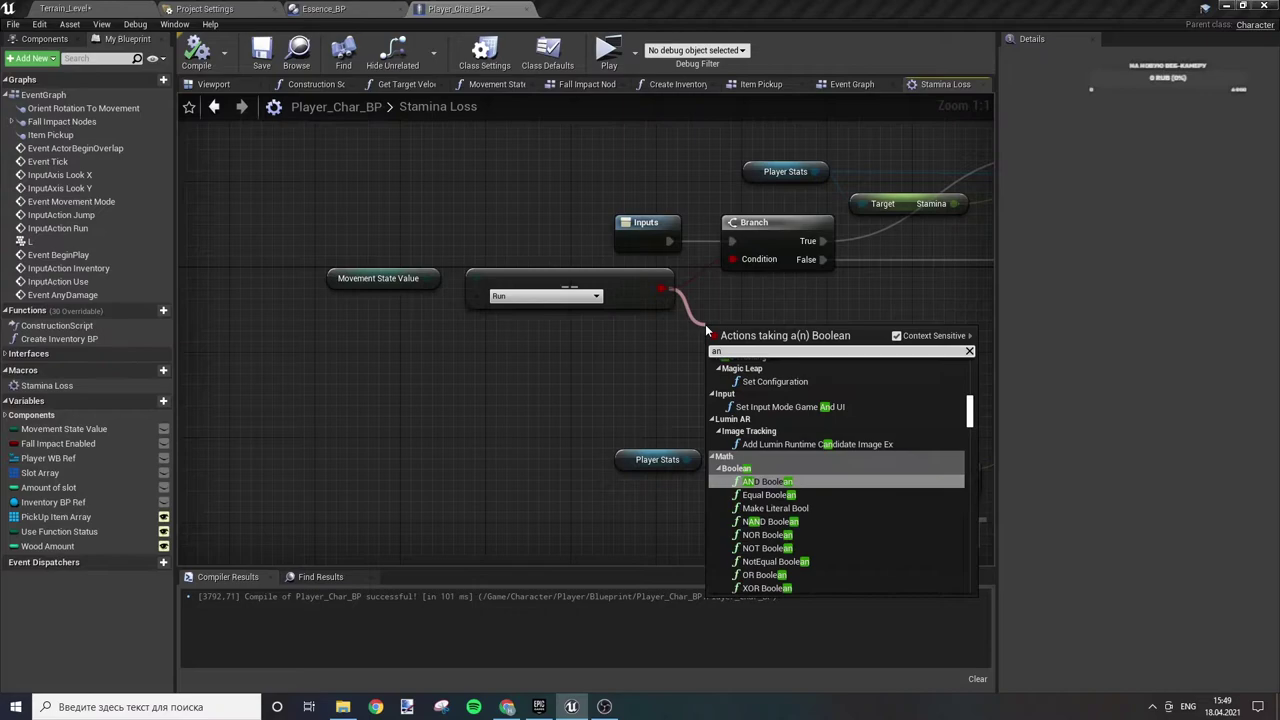
key("Return")
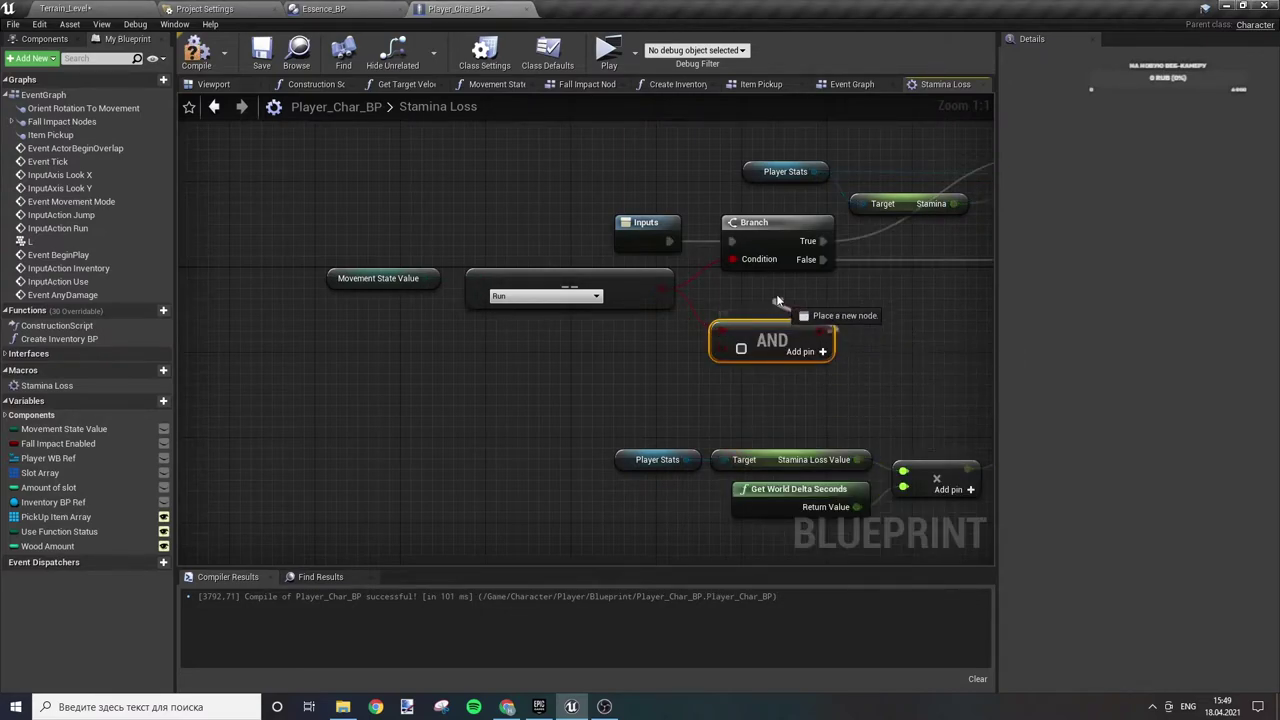
left_click(741, 310)
mouse_move(322, 367)
left_mouse_down()
mouse_move(567, 290)
mouse_move(463, 290)
left_mouse_up()
mouse_move(785, 350)
left_mouse_down()
mouse_move(668, 307)
mouse_move(668, 321)
left_mouse_up()
left_click(635, 322)
left_click(263, 365)
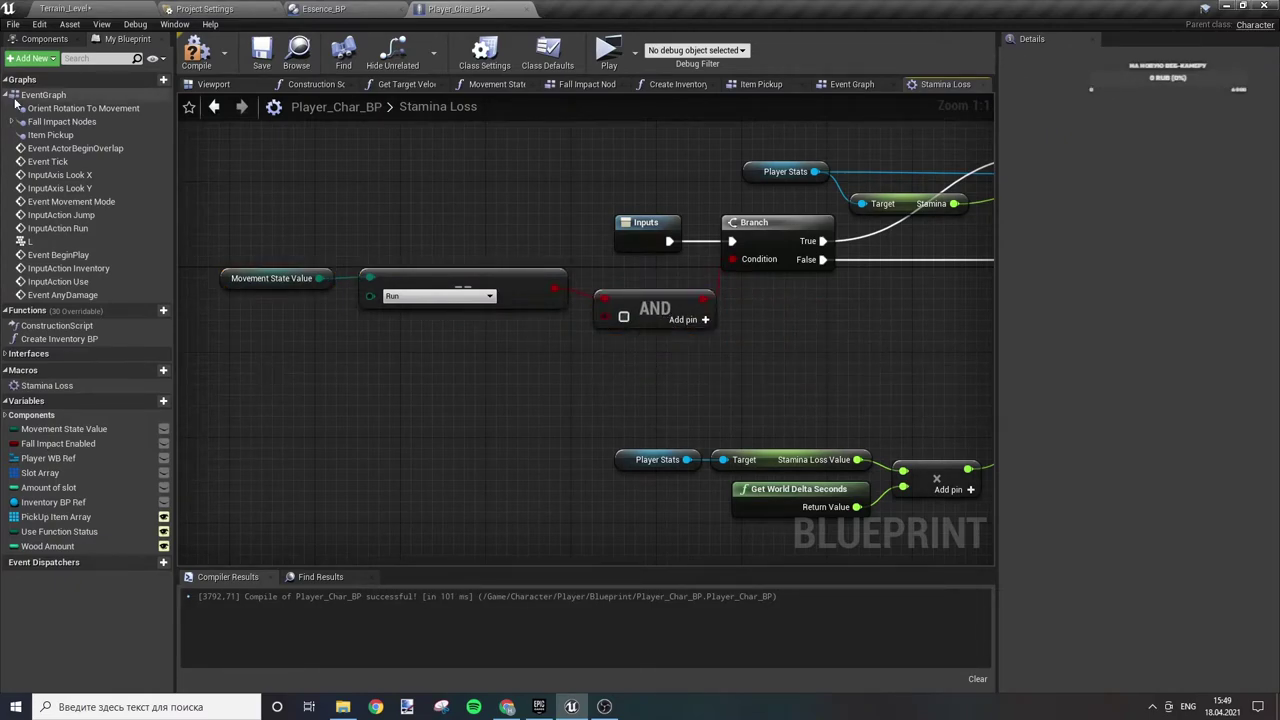
- Add a Get Velocity node, split its Return Value, and compare X greater than 10
left_click(42, 39)
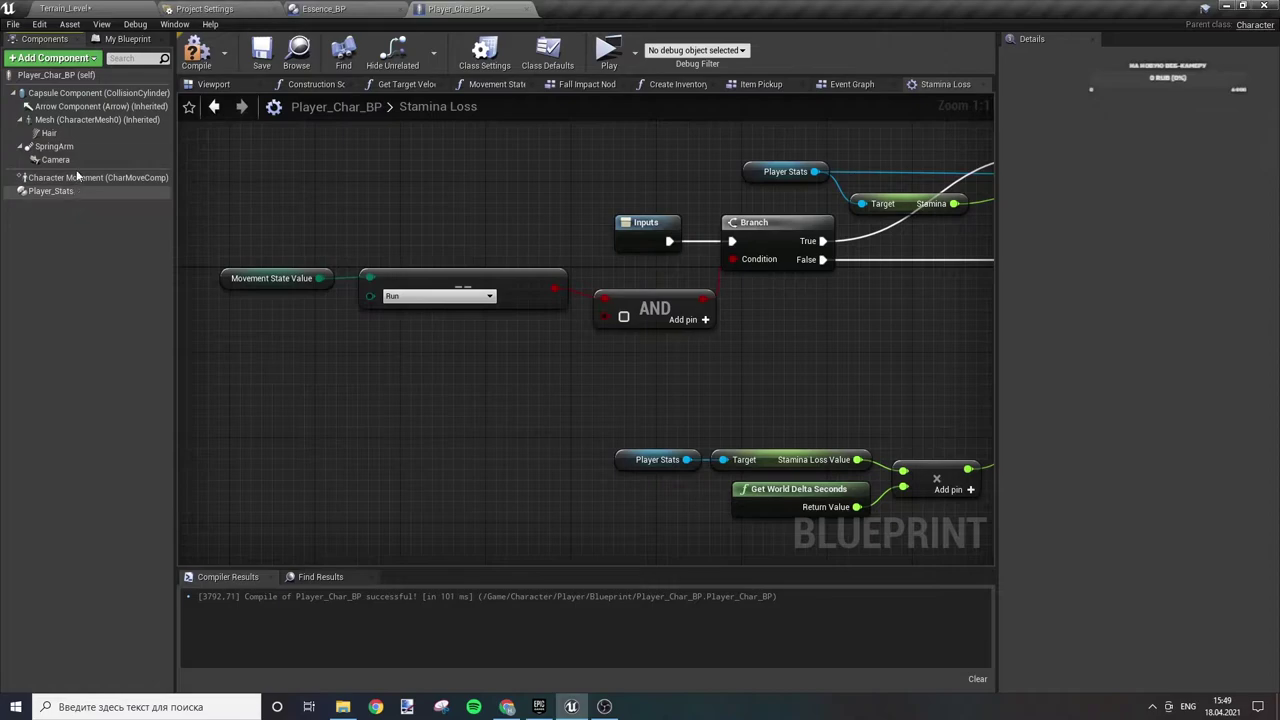
right_click(257, 368)
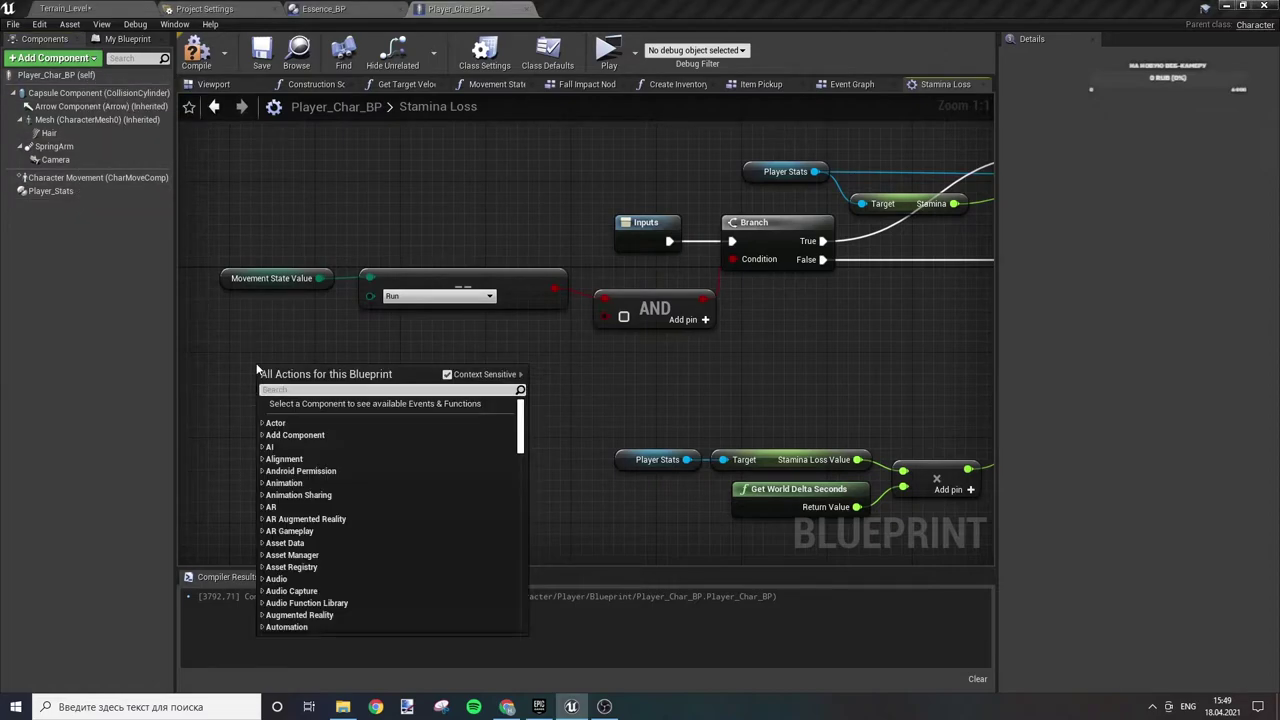
type("get veloc")
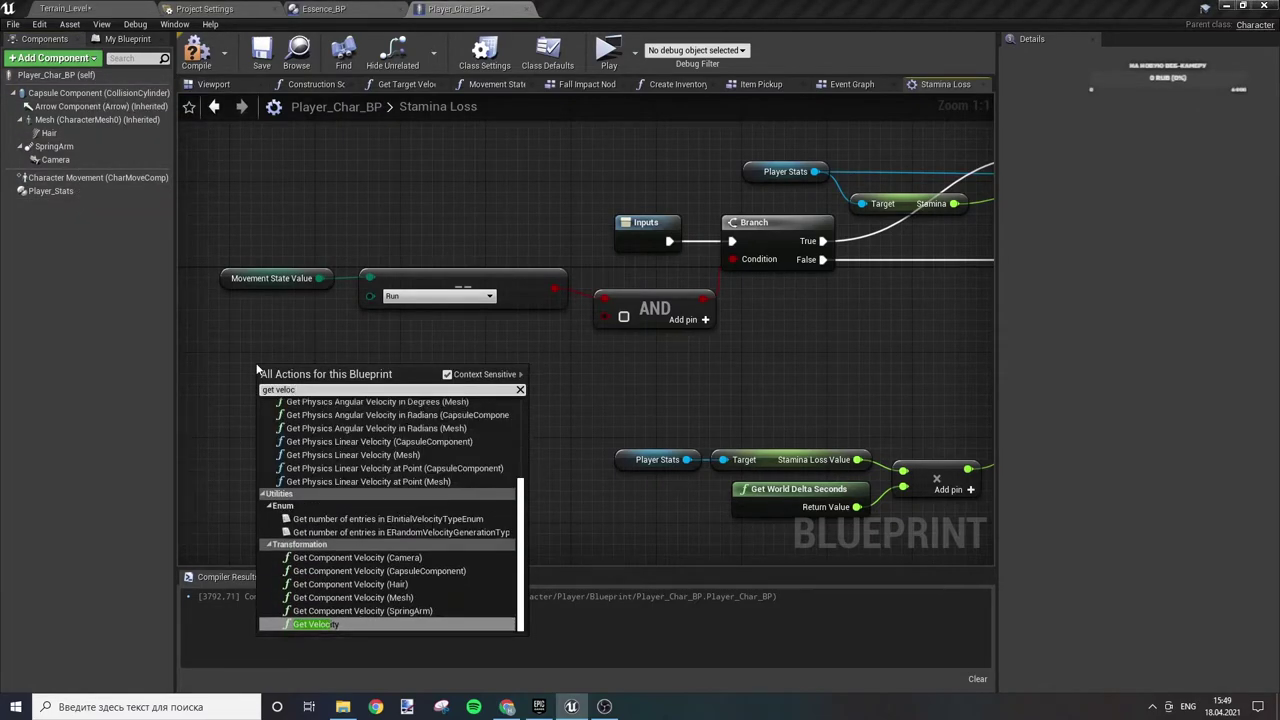
key("Return")
right_click(390, 401)
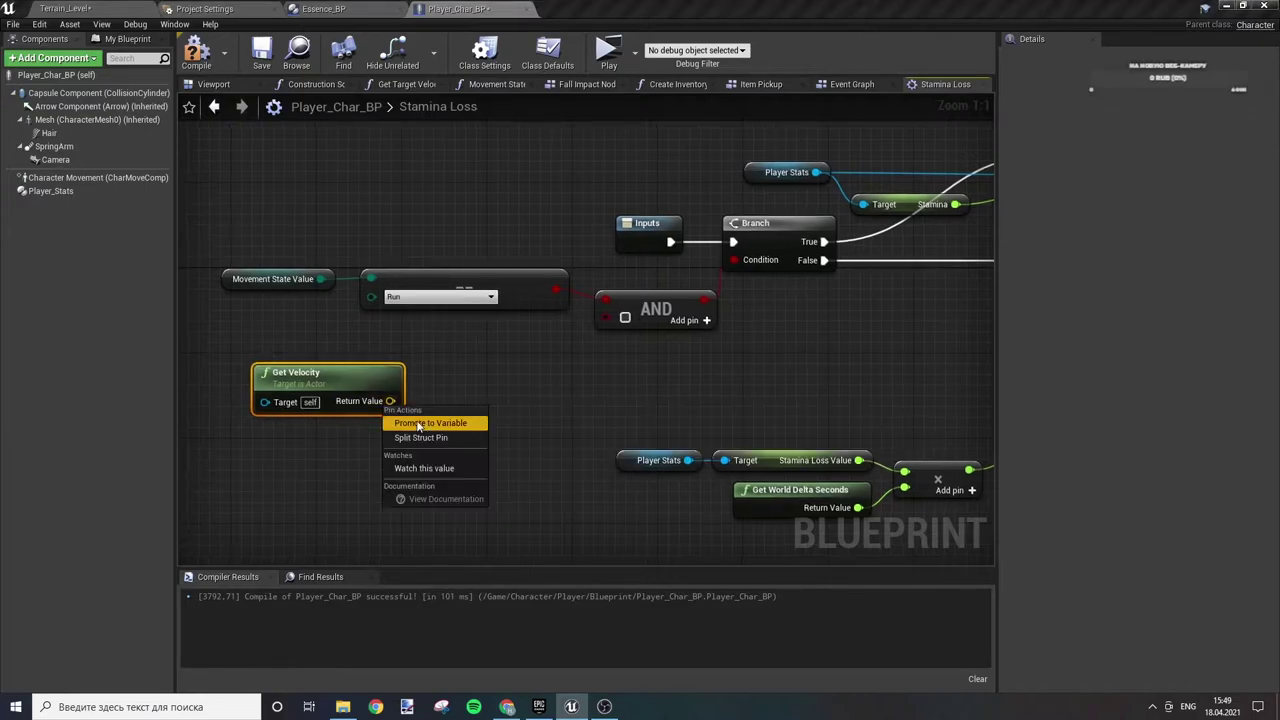
left_click(433, 440)
mouse_move(374, 381)
left_mouse_down()
mouse_move(321, 360)
mouse_move(403, 390)
left_mouse_up()
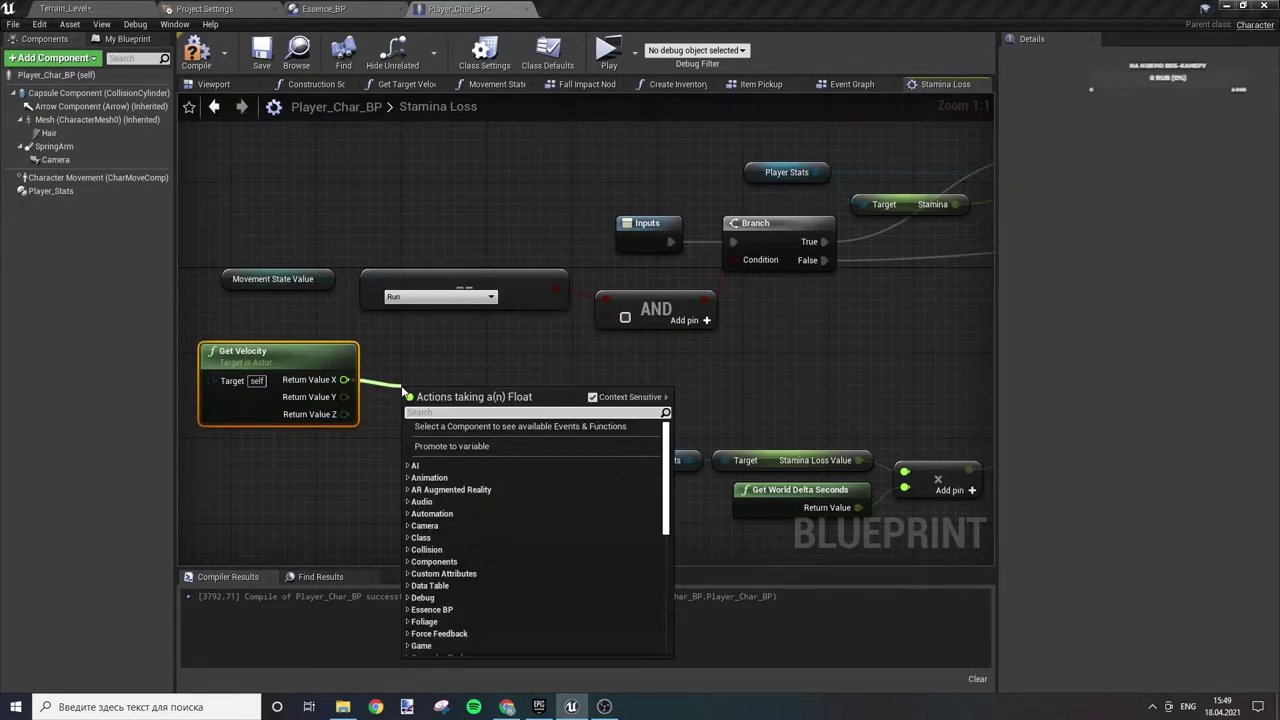
type(">")
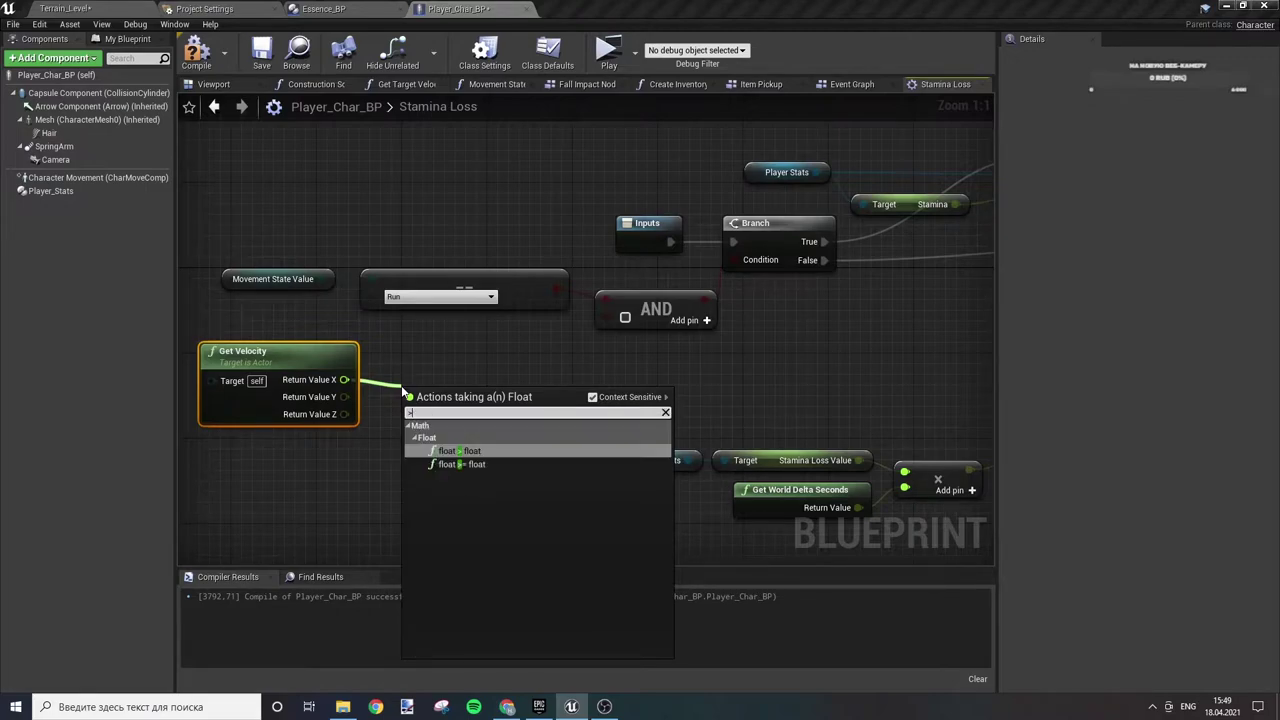
key("Return")
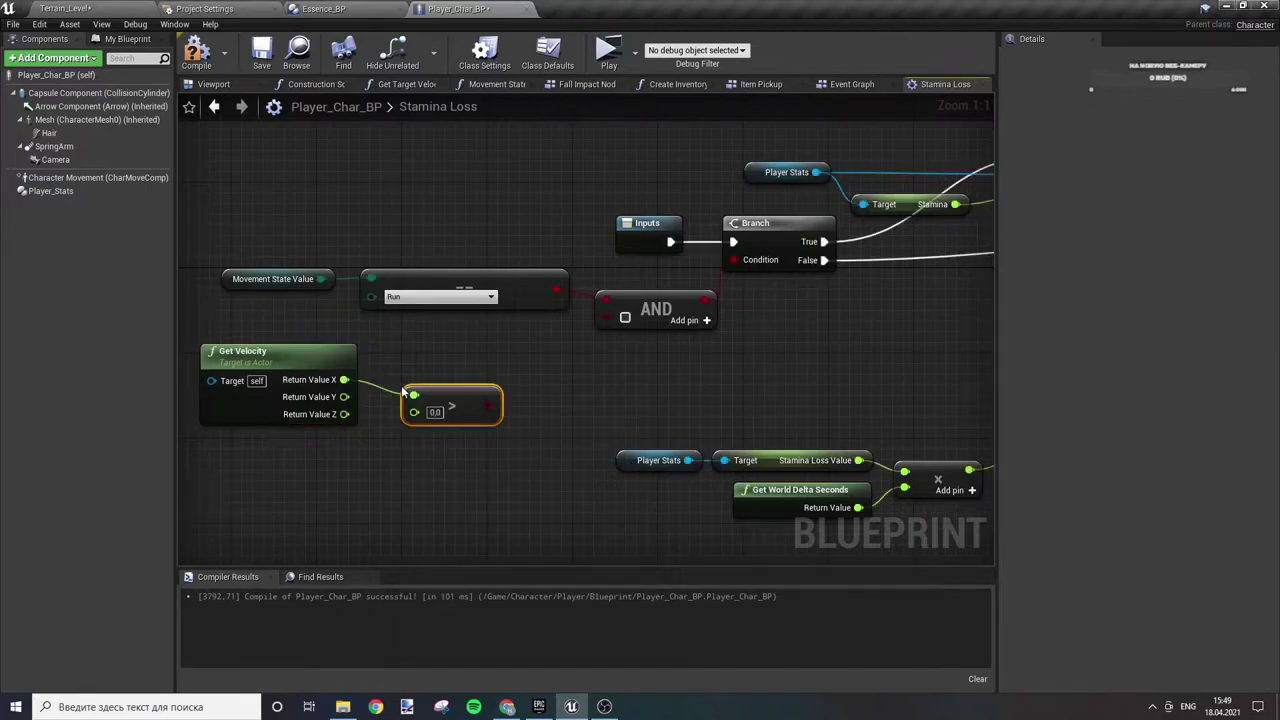
left_click_drag(420, 390, 430, 369)
left_click(447, 390)
type("10")
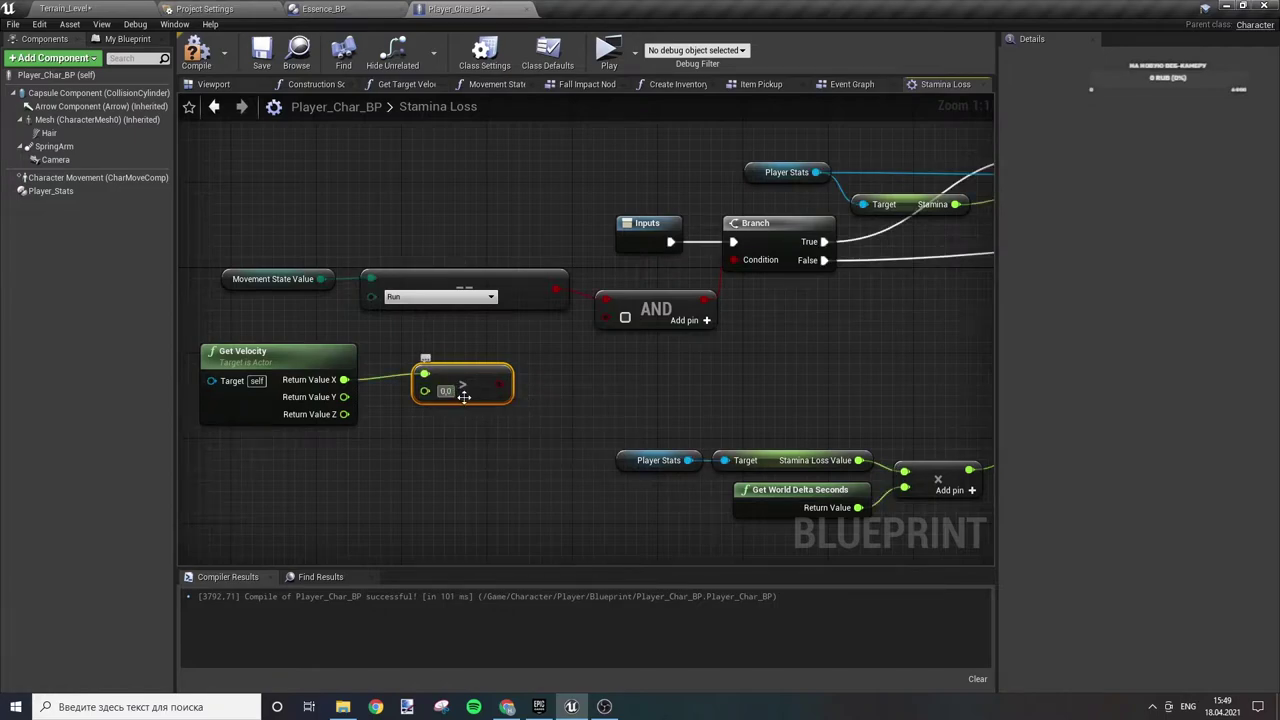
- Feed the X comparison into the AND node and add an OR node from its result
left_click_drag(503, 384, 606, 317)
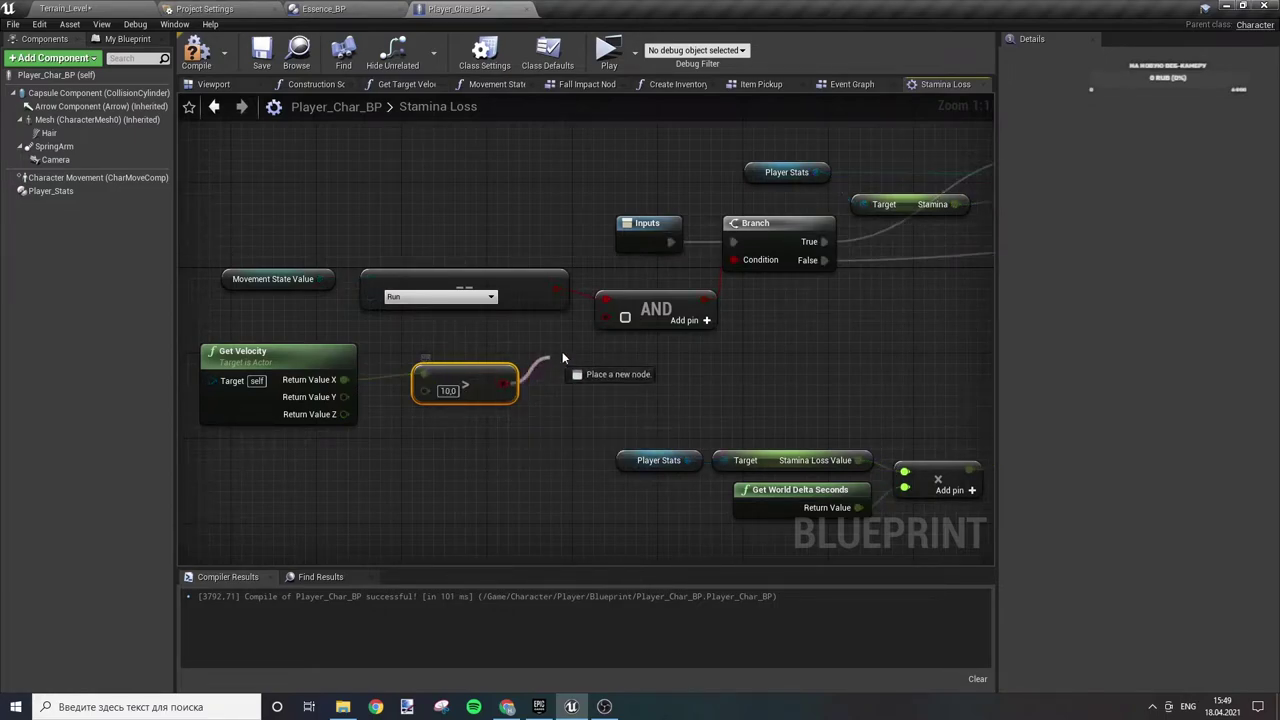
mouse_move(474, 384)
left_mouse_down()
mouse_move(434, 363)
mouse_move(528, 384)
left_mouse_up()
type("or")
key("Return")
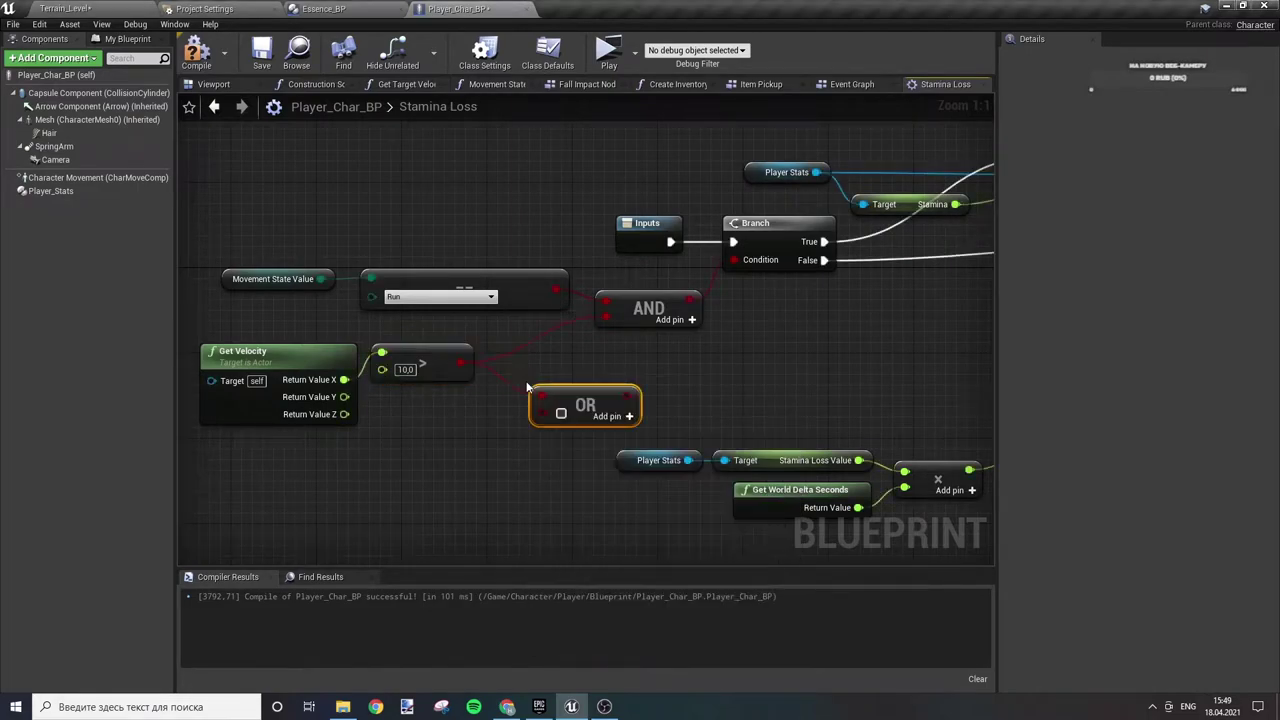
mouse_move(625, 397)
left_mouse_down()
mouse_move(600, 412)
mouse_move(553, 384)
left_mouse_up()
- Duplicate the comparison for velocity Y greater than 10 and connect it to the OR's second input
left_click(440, 358)
key("ctrl+c")
key("ctrl+v")
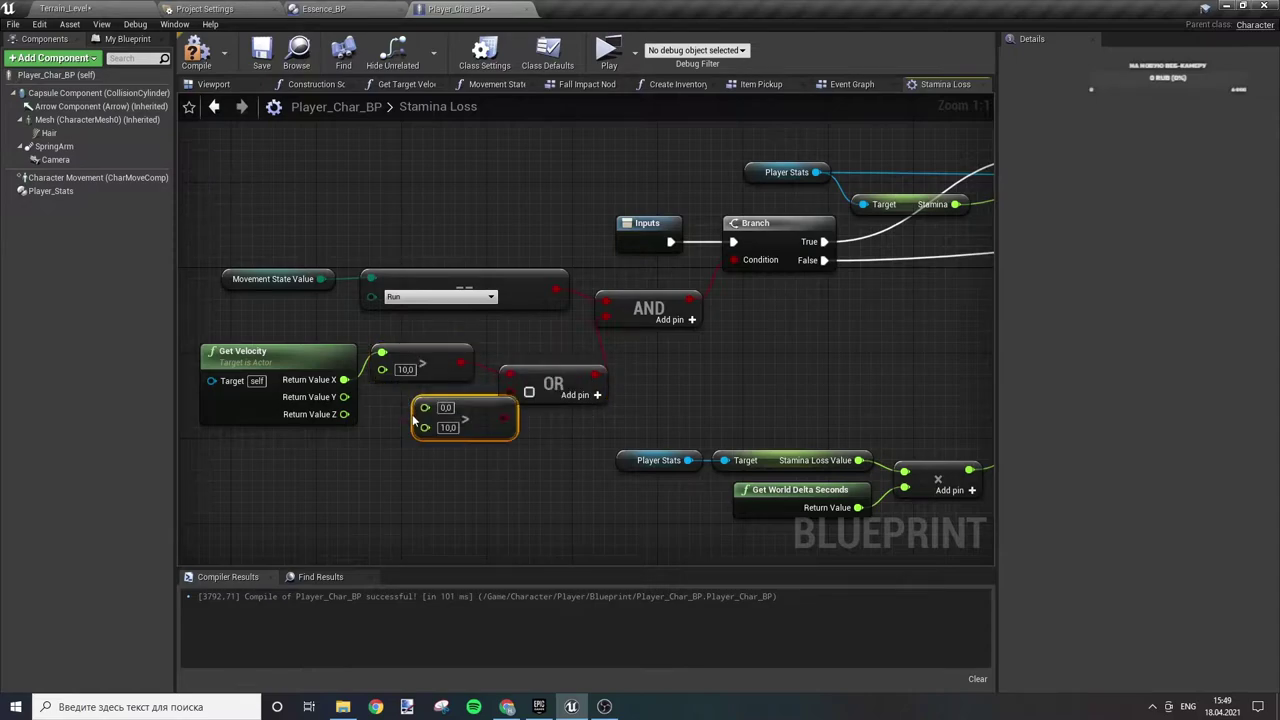
left_click_drag(425, 407, 344, 397)
mouse_move(460, 418)
left_mouse_down()
mouse_move(418, 418)
mouse_move(462, 422)
mouse_move(512, 390)
left_mouse_up()
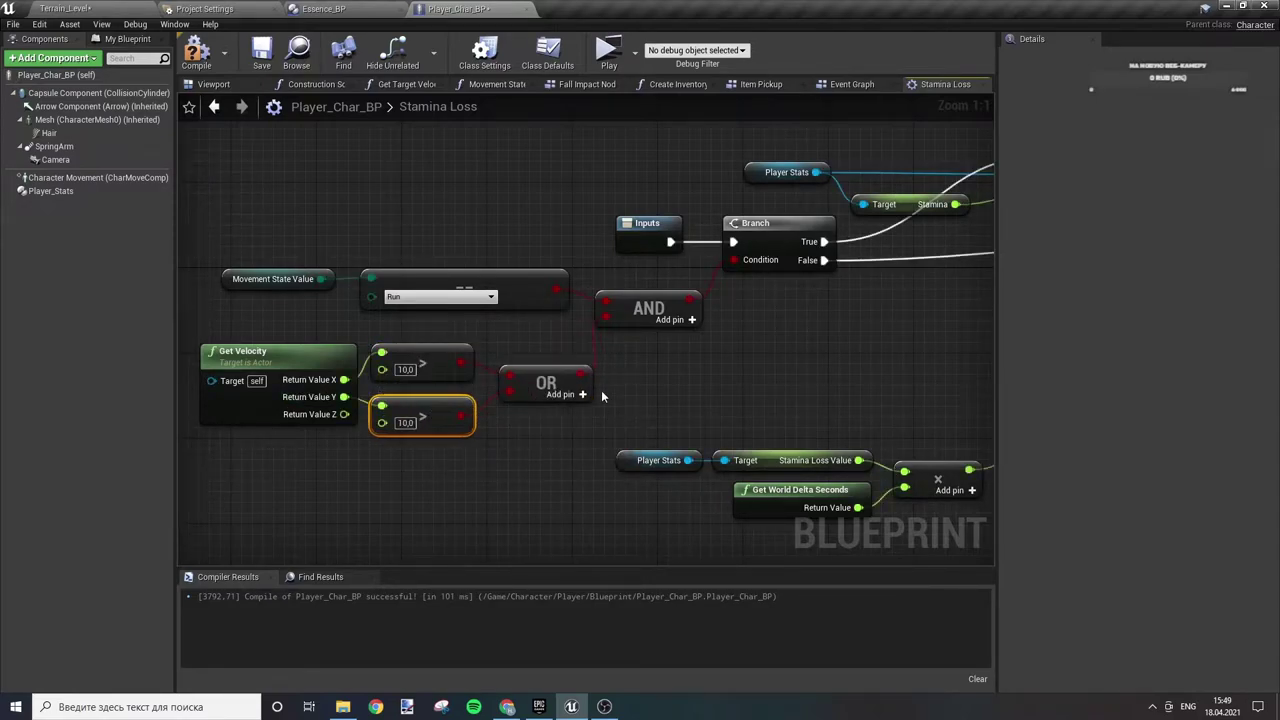
left_click(304, 475)
mouse_move(304, 475)
left_mouse_down()
mouse_move(543, 393)
mouse_move(510, 373)
left_mouse_up()
left_click(520, 437)
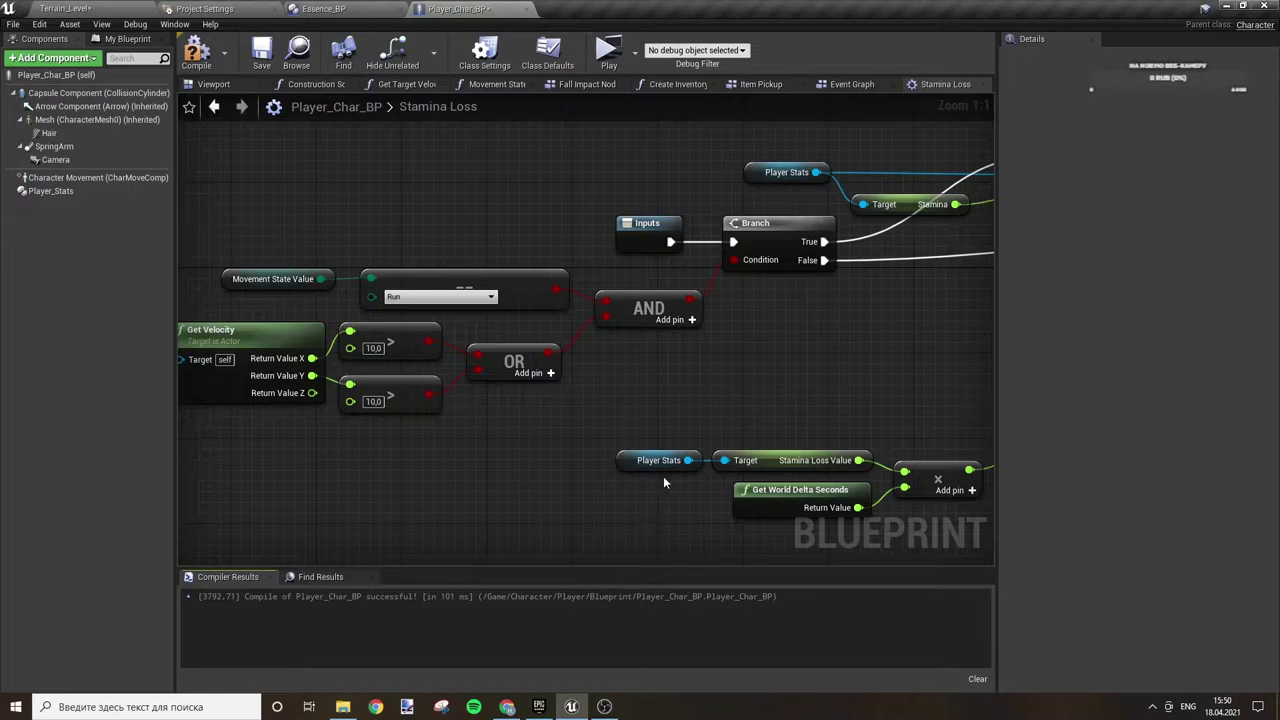
- Compile Player_Char_BP with F7 and review the macro's SET and Outputs nodes
right_click_drag(742, 405, 620, 375)
key("F7")
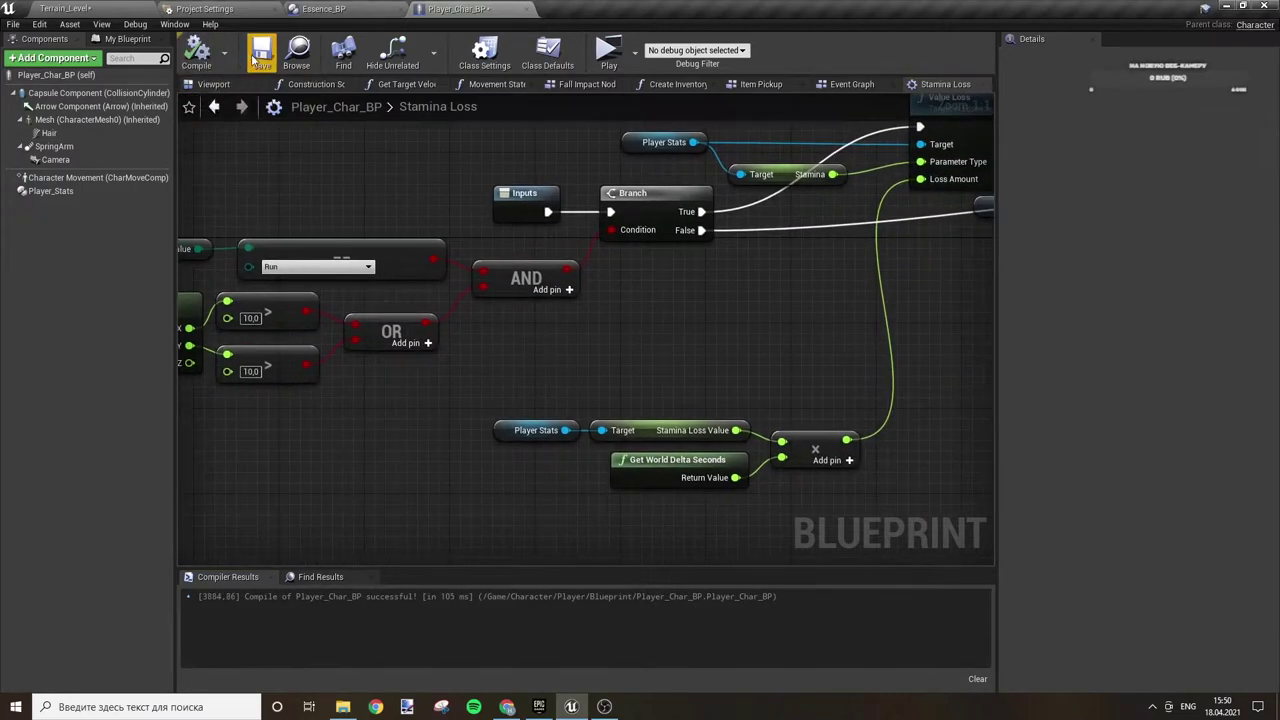
scroll(780, 387, "down", 2)
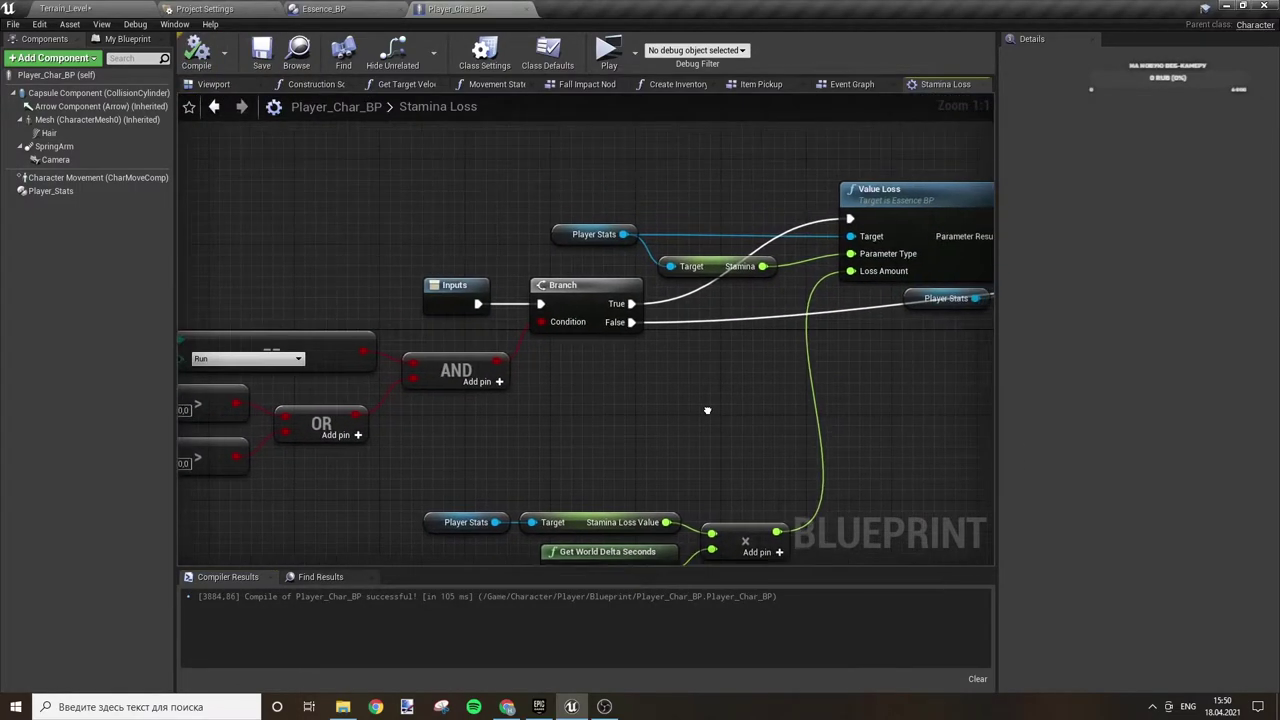
right_click_drag(918, 440, 705, 407)
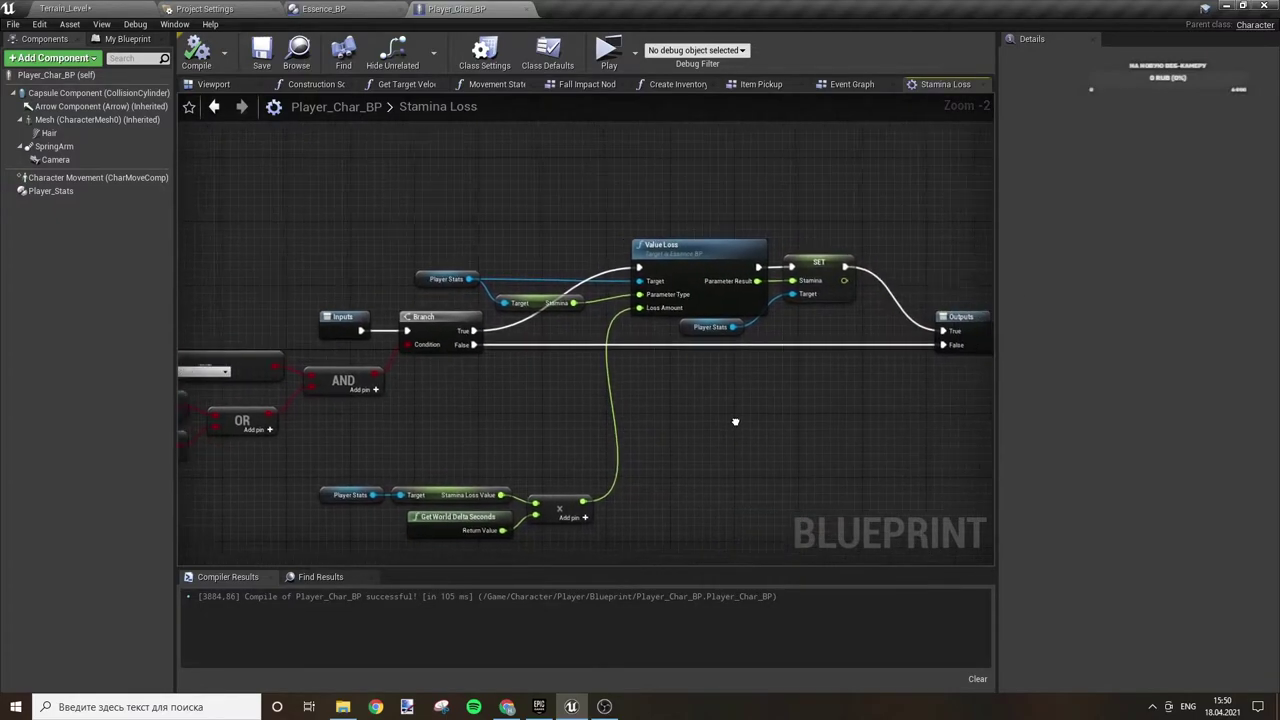
scroll(520, 365, "up", 2)
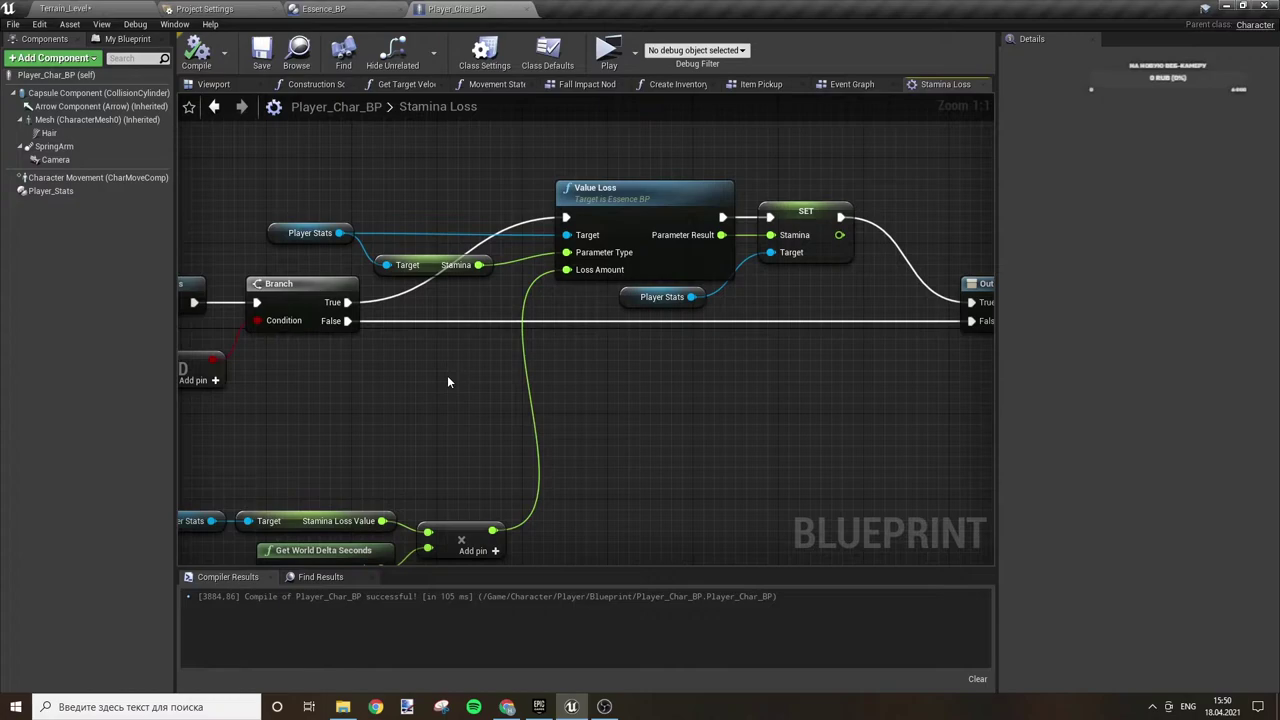
- Rename the Stamina Loss macro to 'Stamina Loss and Recover'
left_click(124, 39)
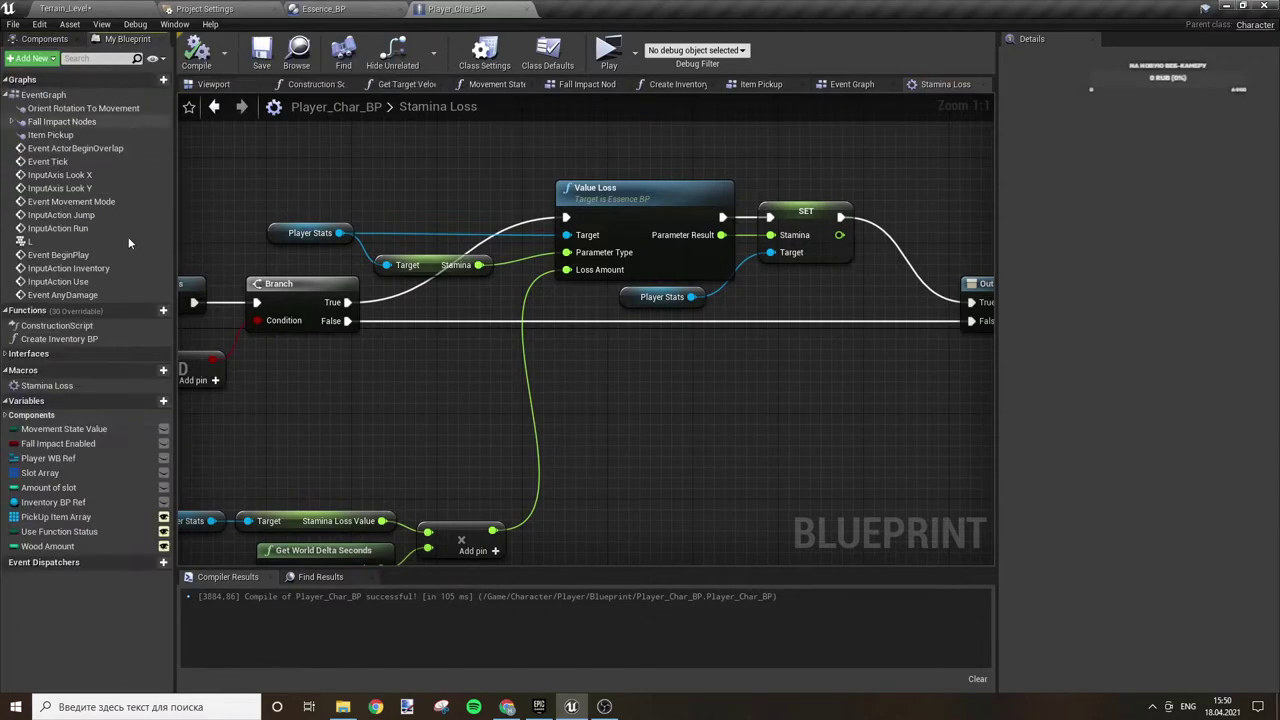
left_click(47, 385)
key("F2")
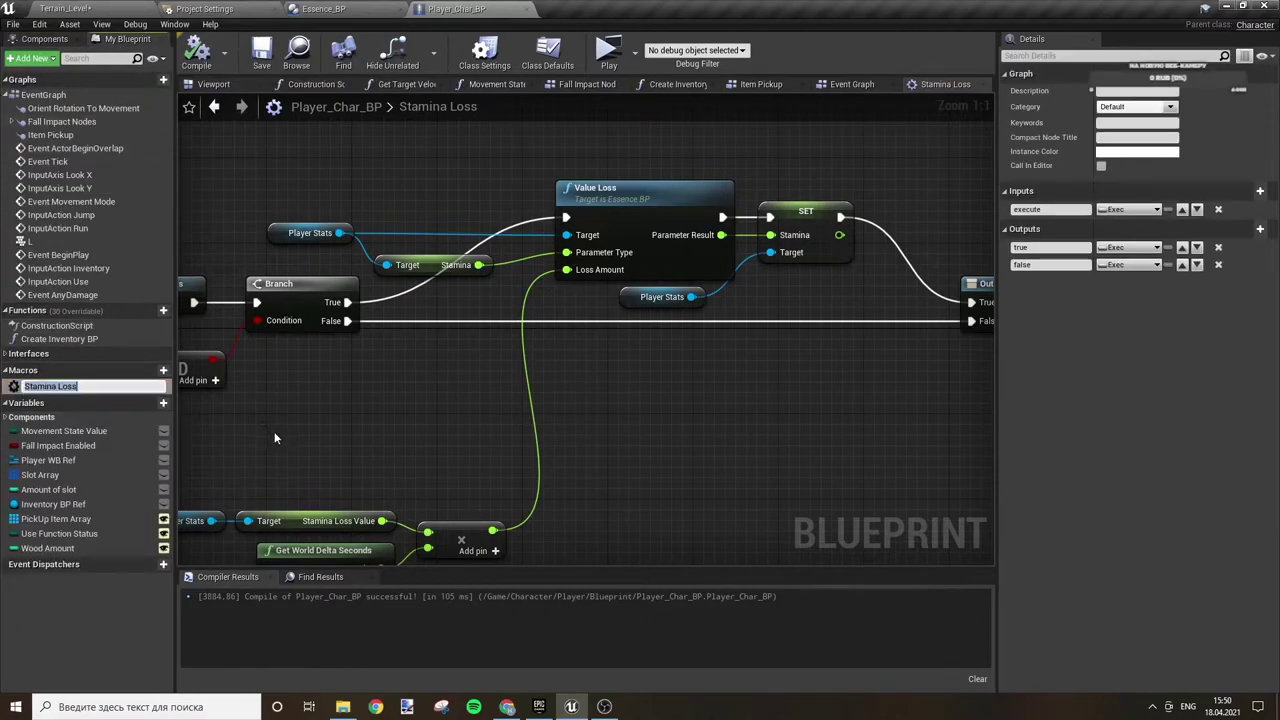
type(" an")
type("d Recover")
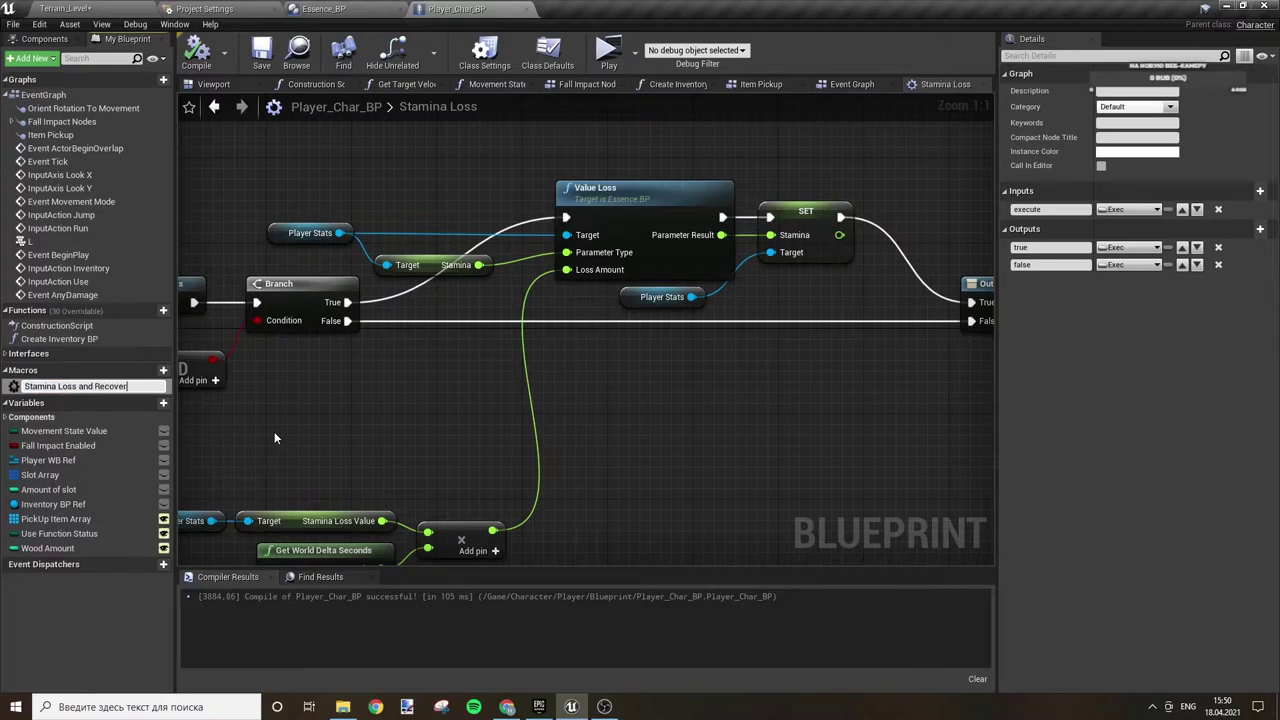
key("Return")
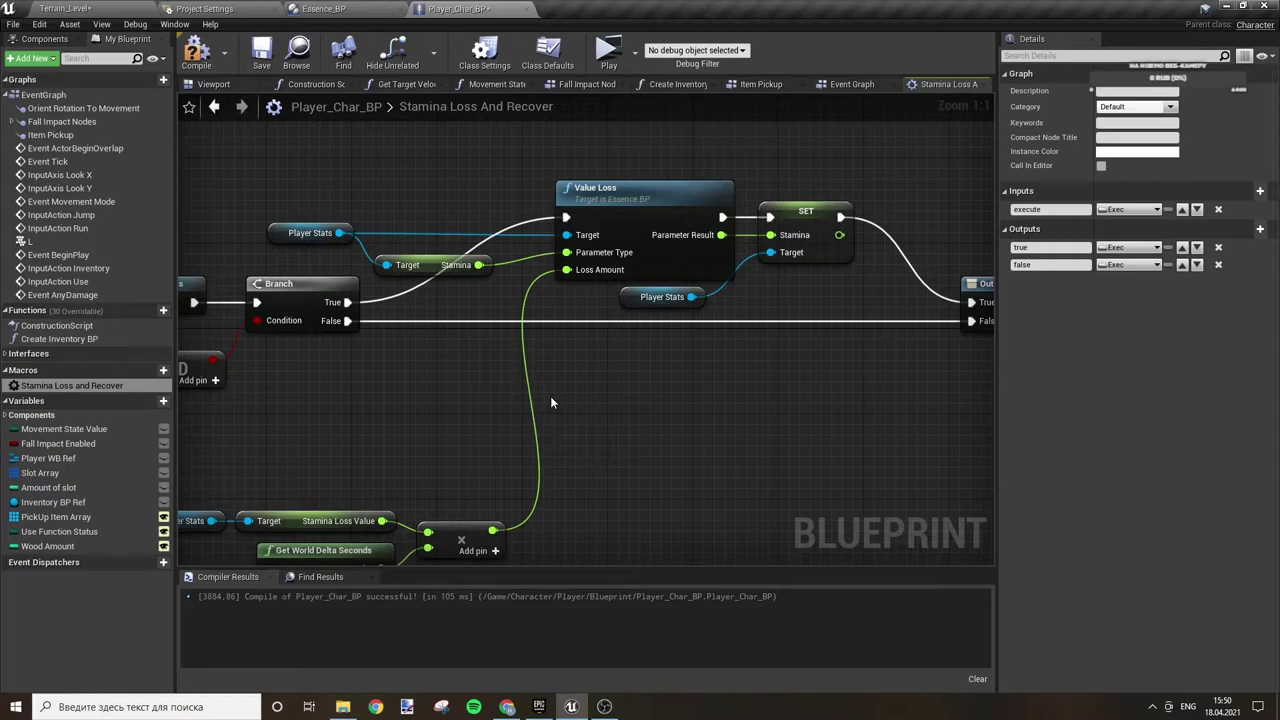
- Duplicate the Value Loss node and run the Branch's False path into the copy
left_click(649, 256)
key("ctrl+c")
key("ctrl+v")
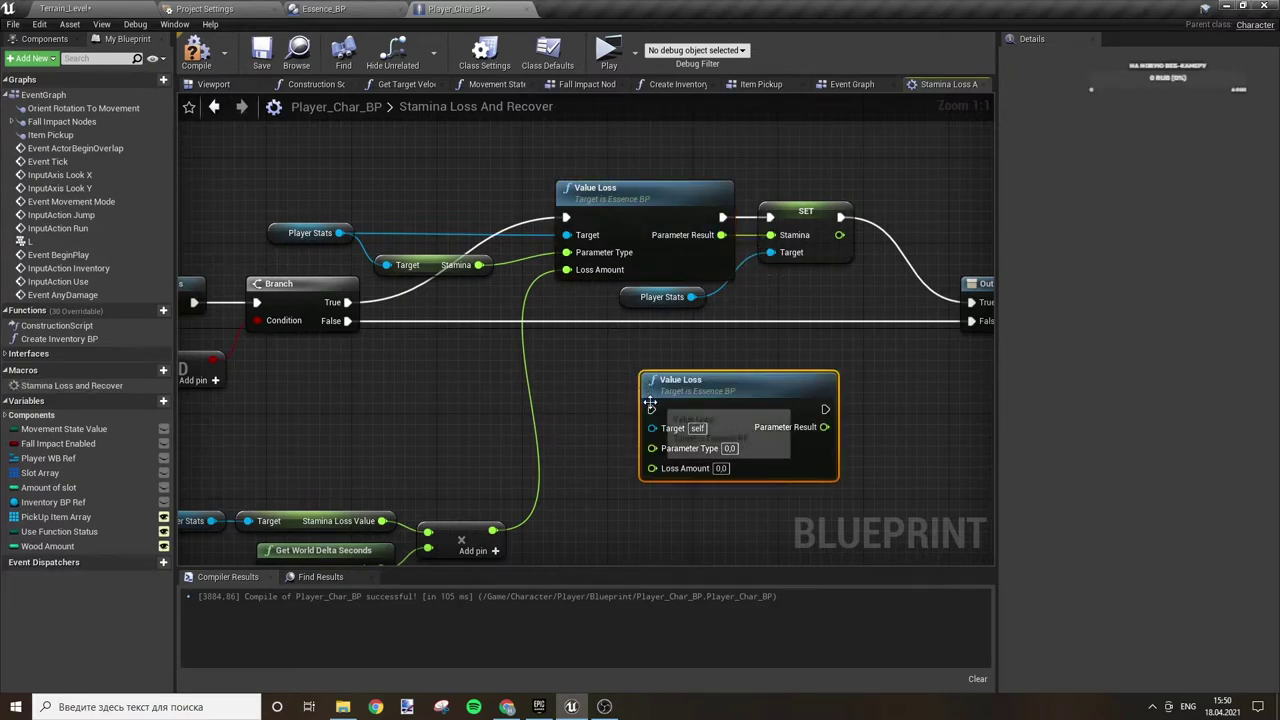
left_click_drag(651, 409, 348, 320)
left_click_drag(722, 392, 626, 338)
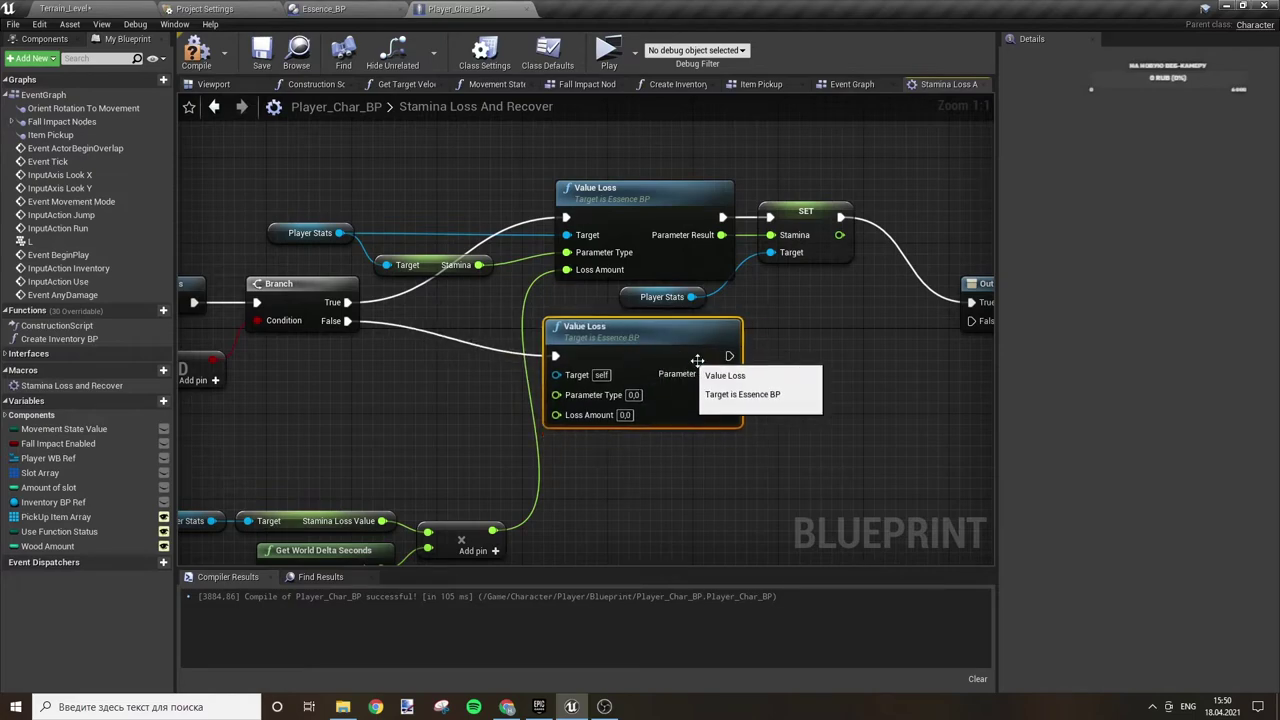
mouse_move(727, 357)
left_mouse_down()
mouse_move(948, 326)
mouse_move(726, 343)
mouse_move(694, 358)
left_mouse_up()
- Chain a copied Stamina SET after it, fed by Parameter Result and targeting Player Stats
left_click(688, 216)
key("ctrl+c")
key("ctrl+v")
left_click_drag(610, 356, 714, 377)
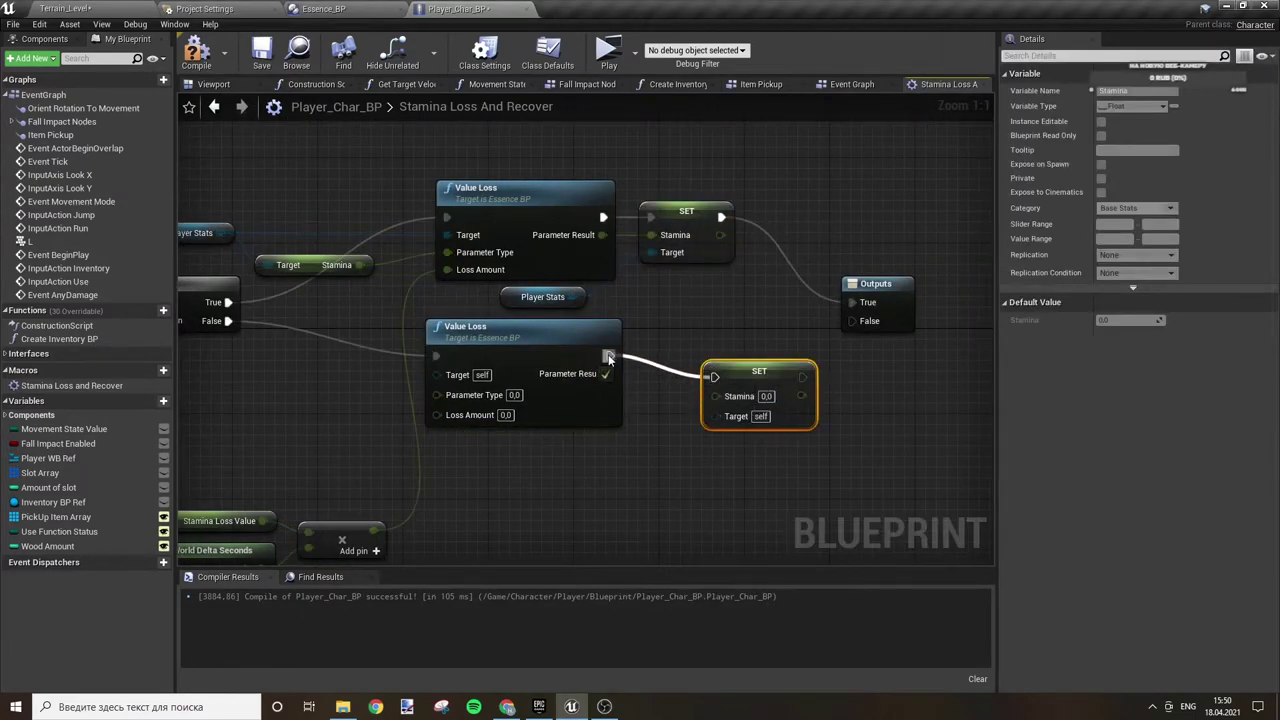
mouse_move(610, 374)
left_mouse_down()
mouse_move(716, 396)
mouse_move(718, 356)
mouse_move(698, 346)
left_mouse_up()
left_click_drag(572, 297, 663, 391)
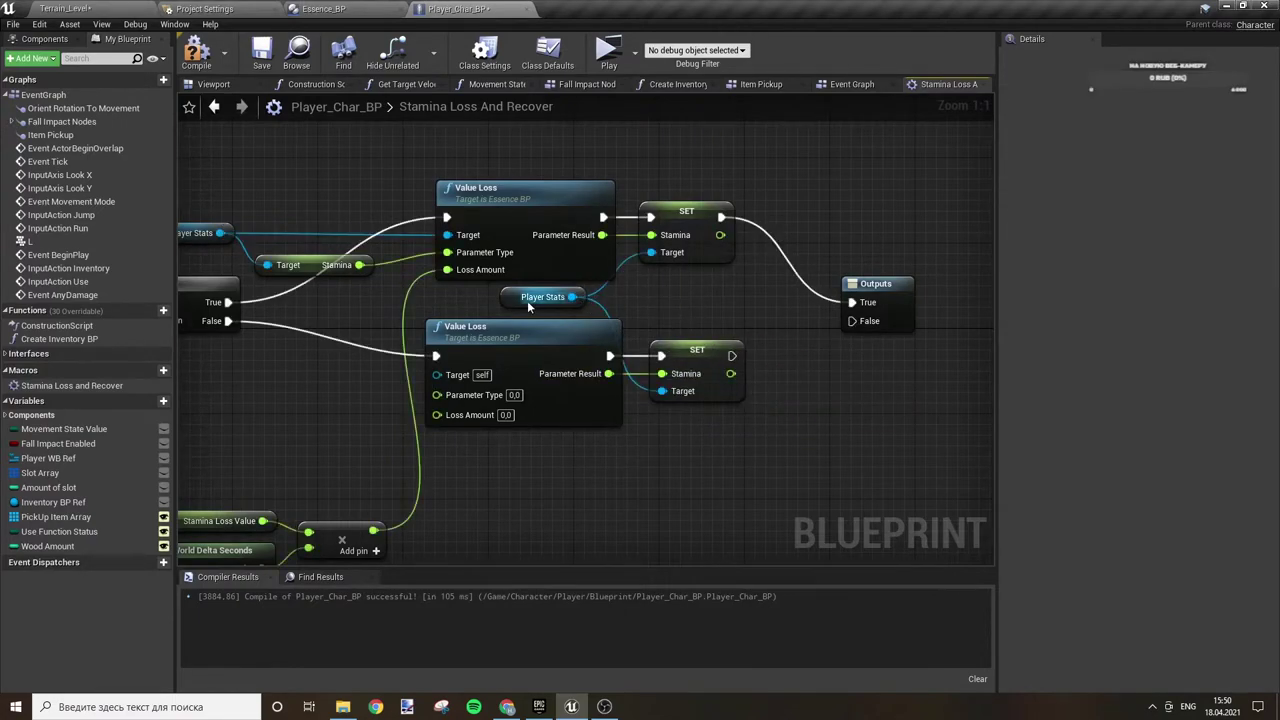
left_click_drag(504, 303, 545, 307)
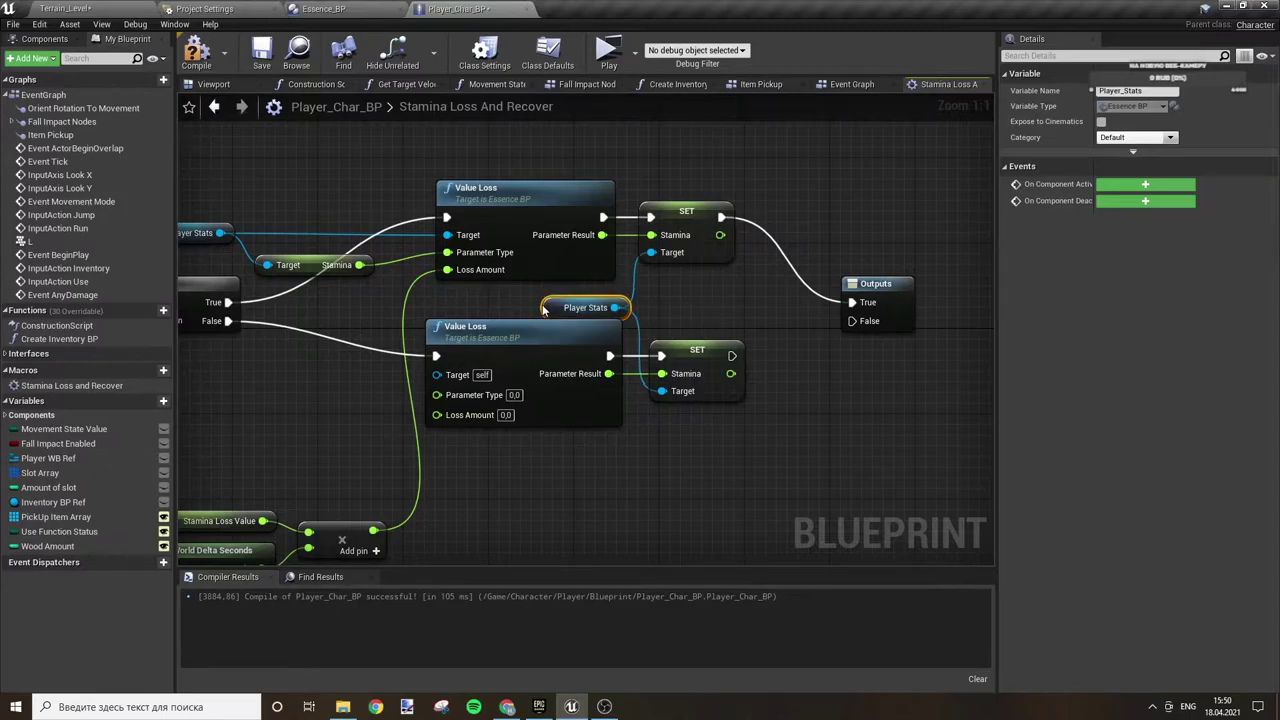
left_click(723, 322)
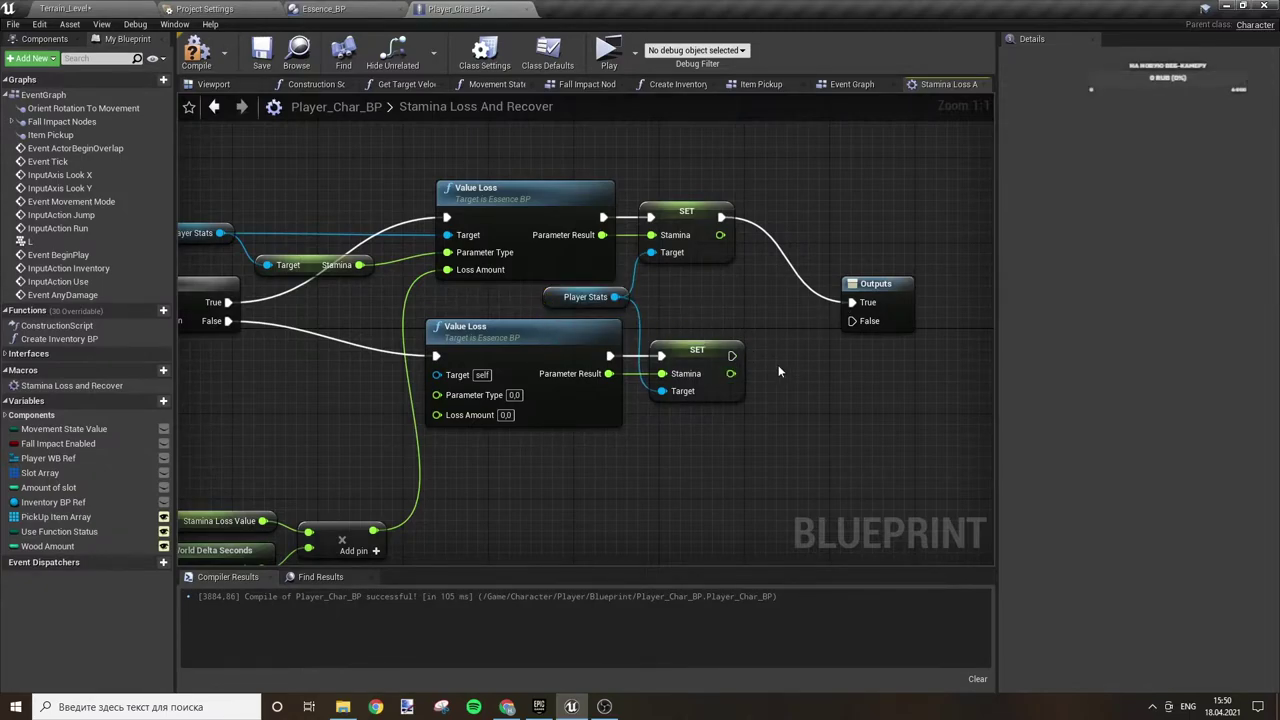
- Route the new SET into Outputs False and wire Stamina into the lower Value Loss Parameter Type
left_click_drag(732, 355, 852, 321)
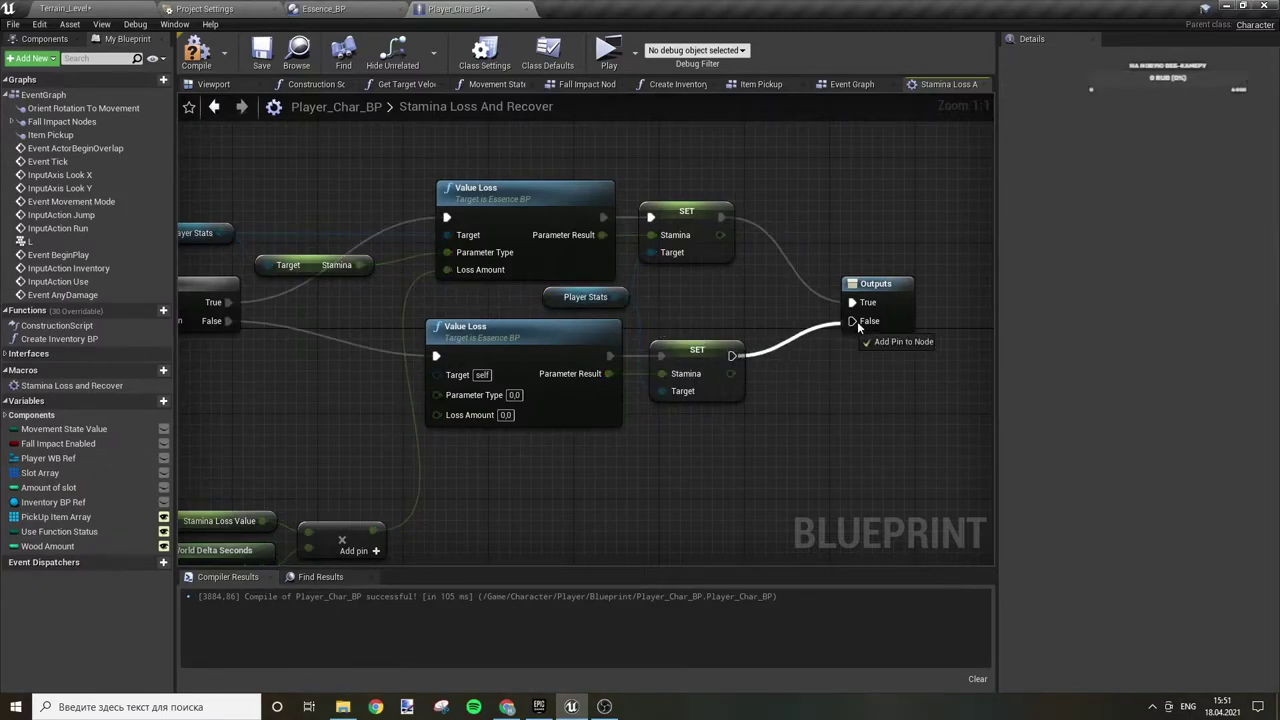
left_click(705, 352)
left_click(251, 393)
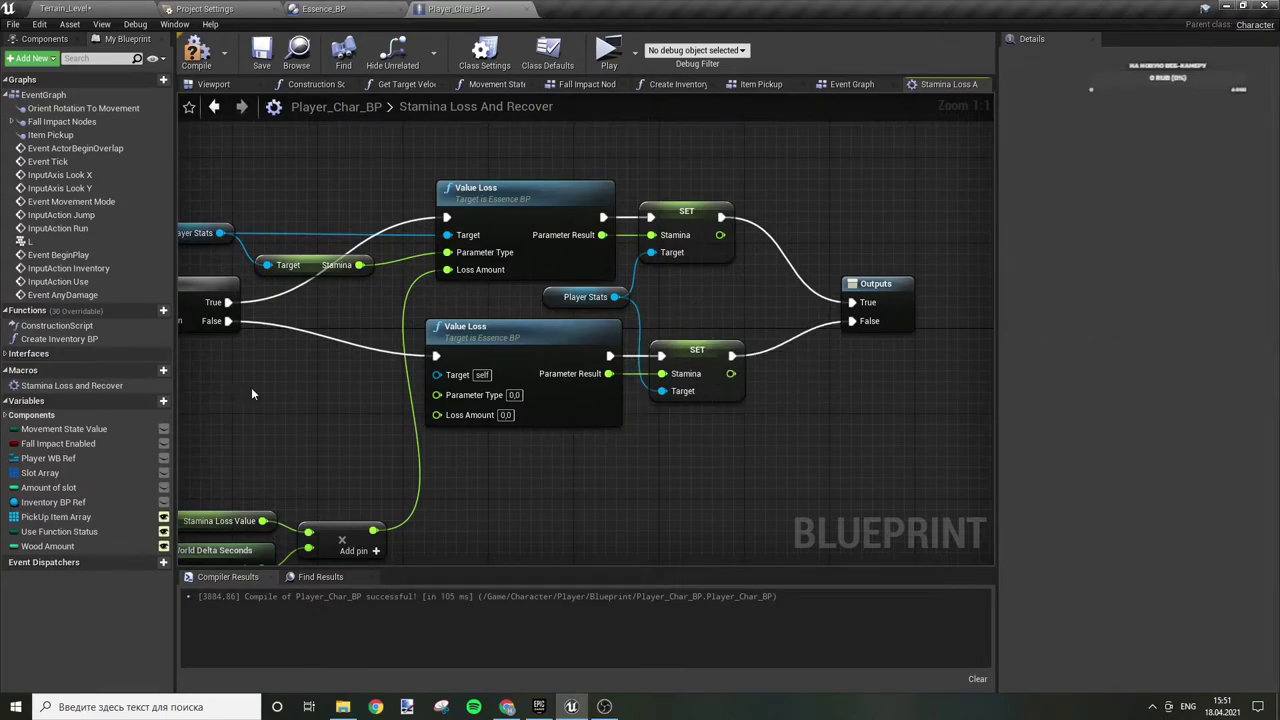
right_click_drag(251, 393, 449, 396)
left_click_drag(558, 267, 630, 397)
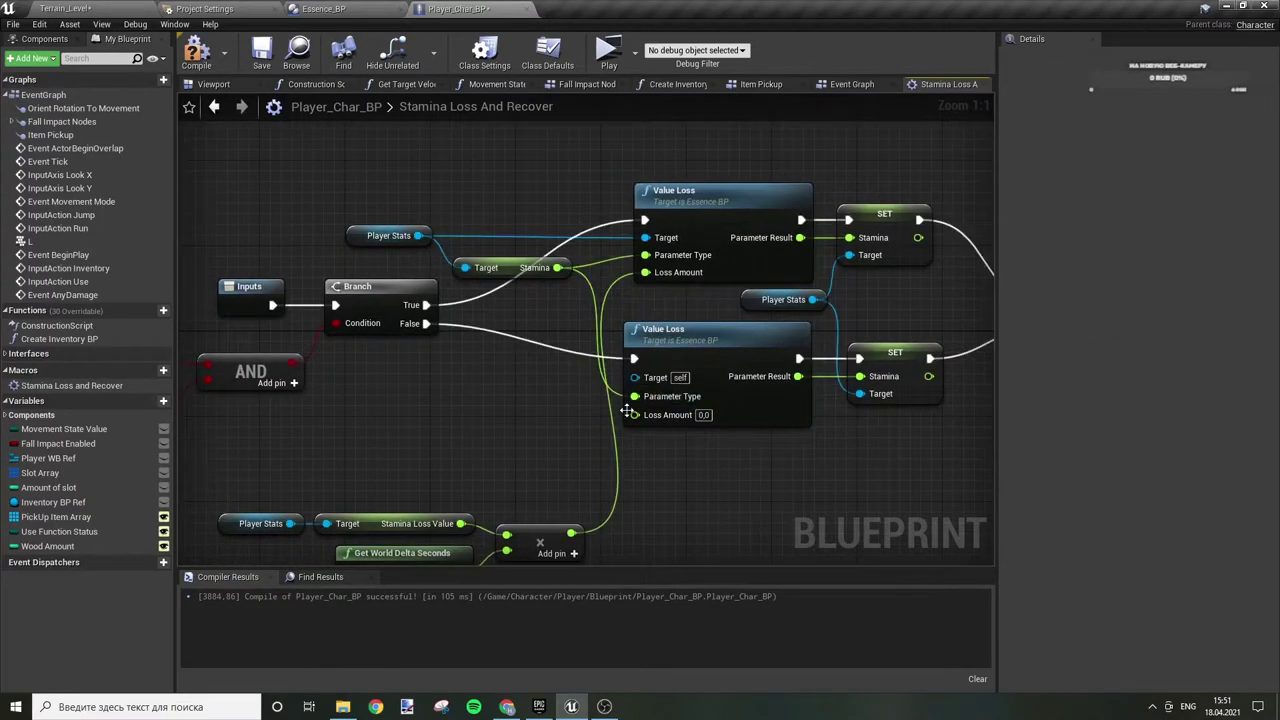
- Add a float times float multiply node off the stamina loss product
right_click_drag(495, 435, 541, 332)
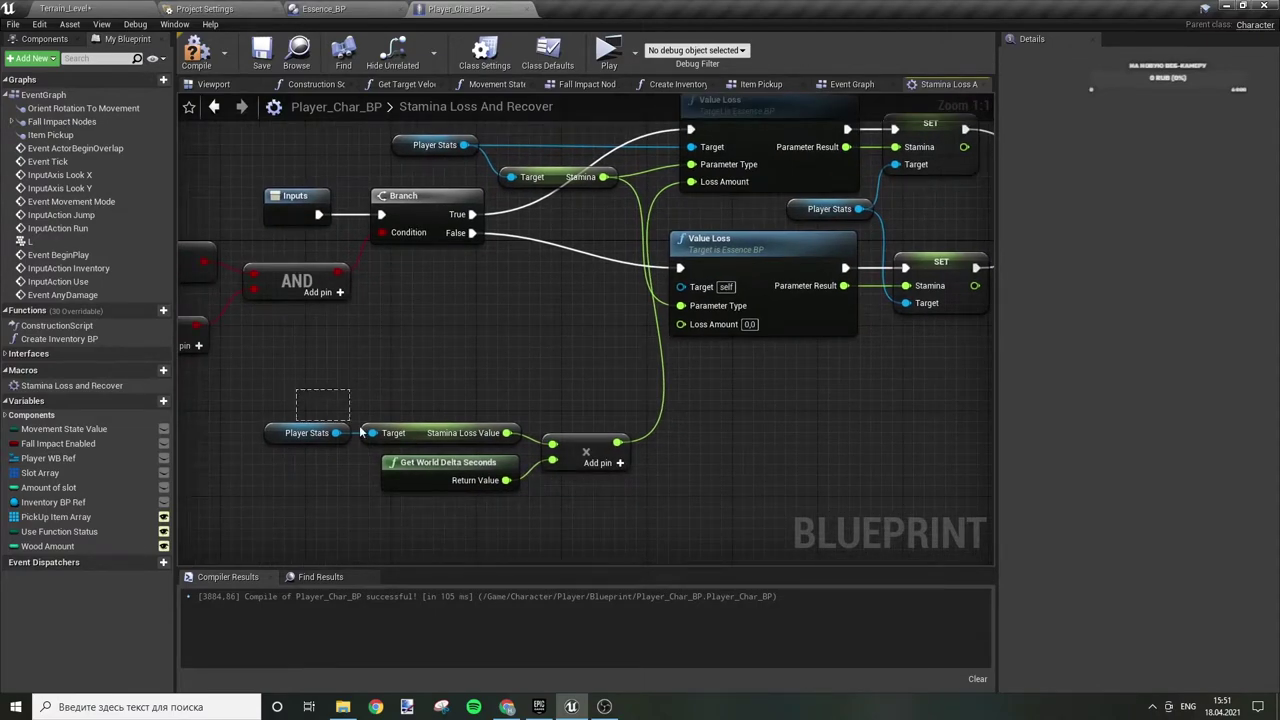
mouse_move(362, 430)
left_mouse_down()
mouse_move(578, 487)
mouse_move(478, 467)
left_mouse_up()
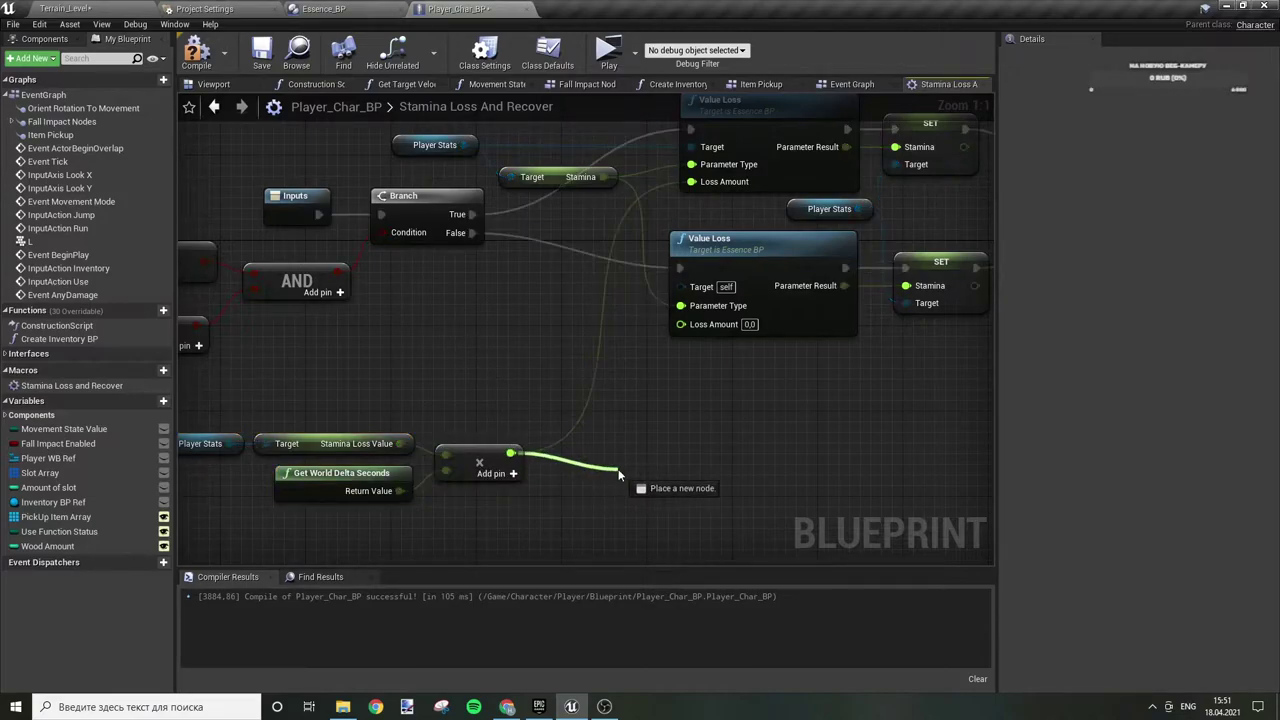
left_click_drag(511, 454, 620, 466)
type("-")
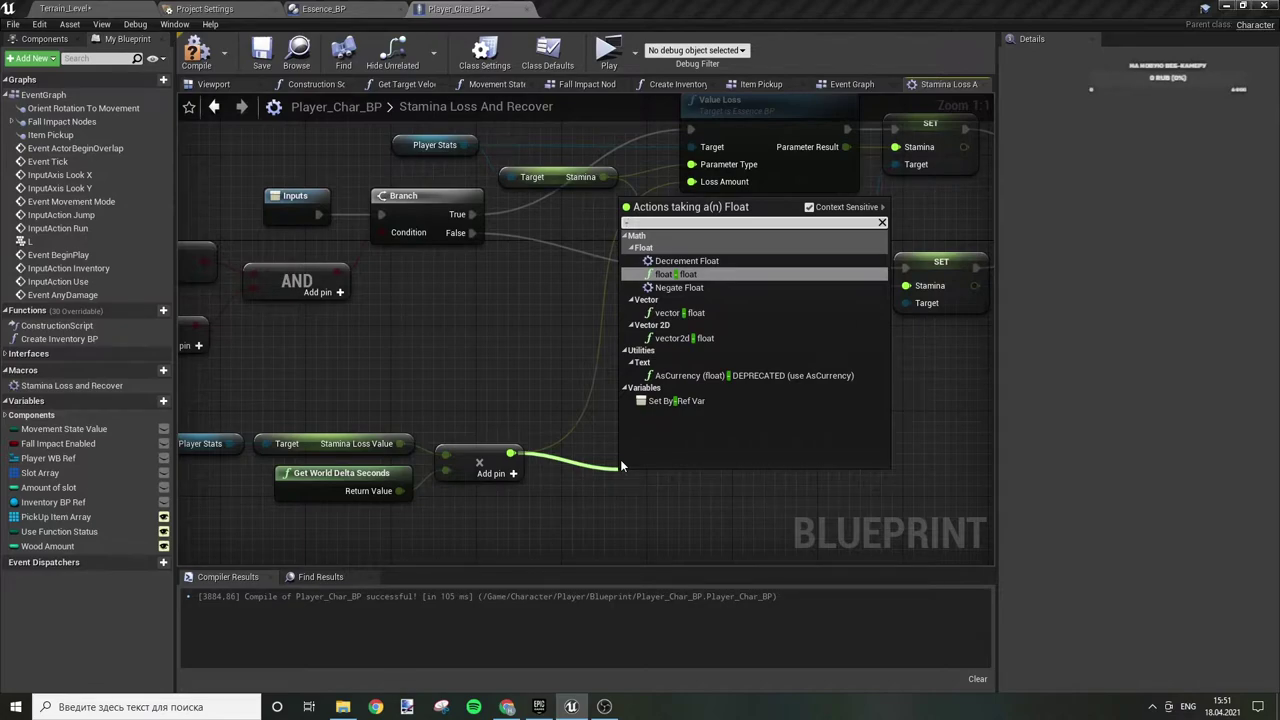
type("5")
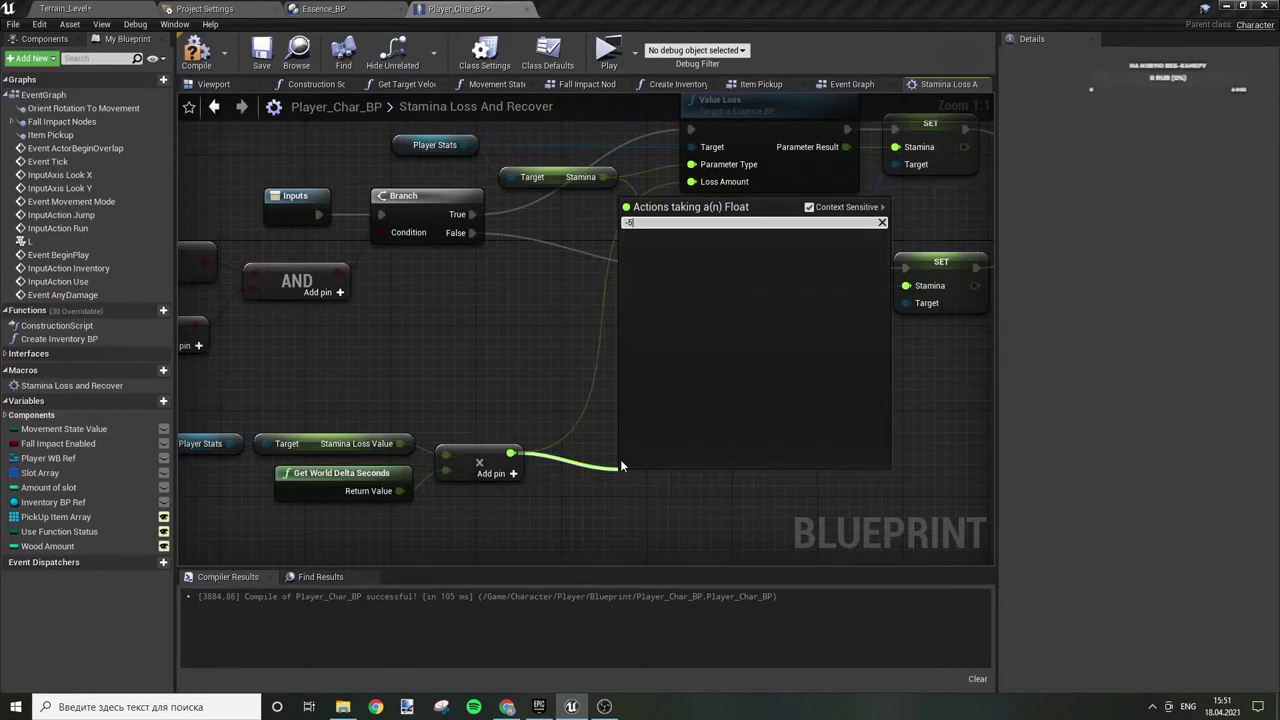
key("BackSpace")
key("BackSpace")
type("*")
key("Up")
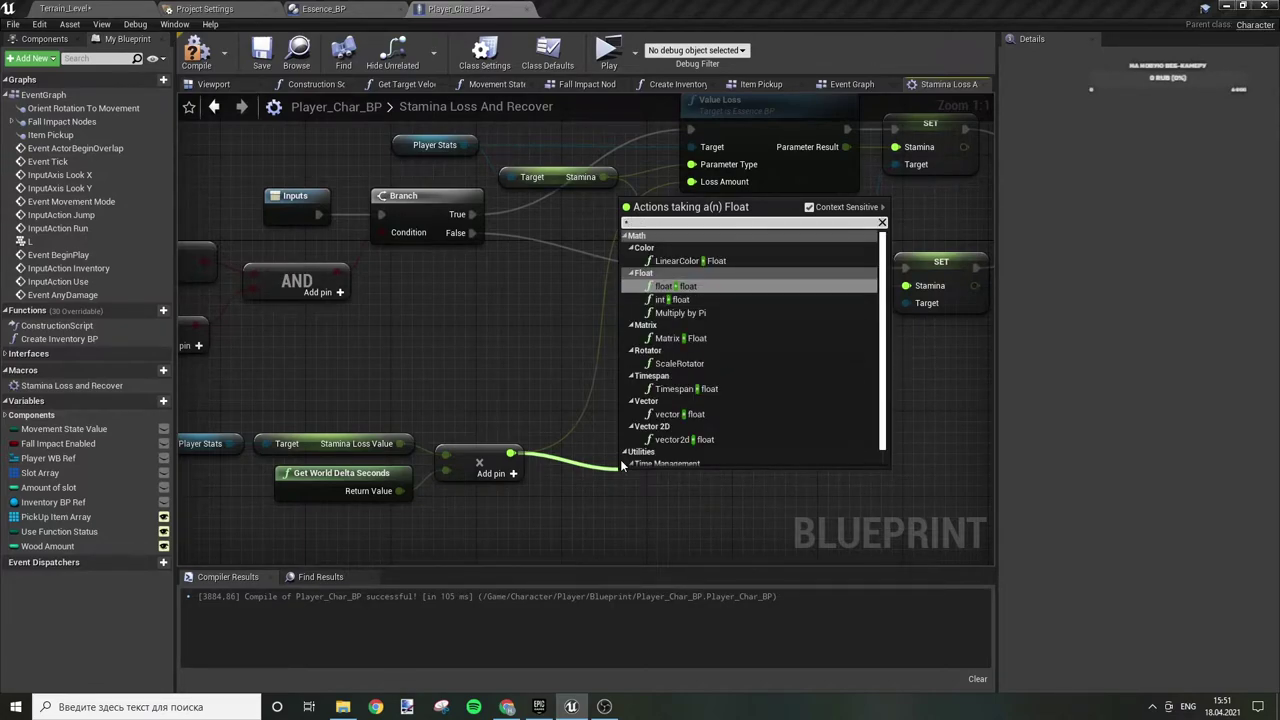
key("Return")
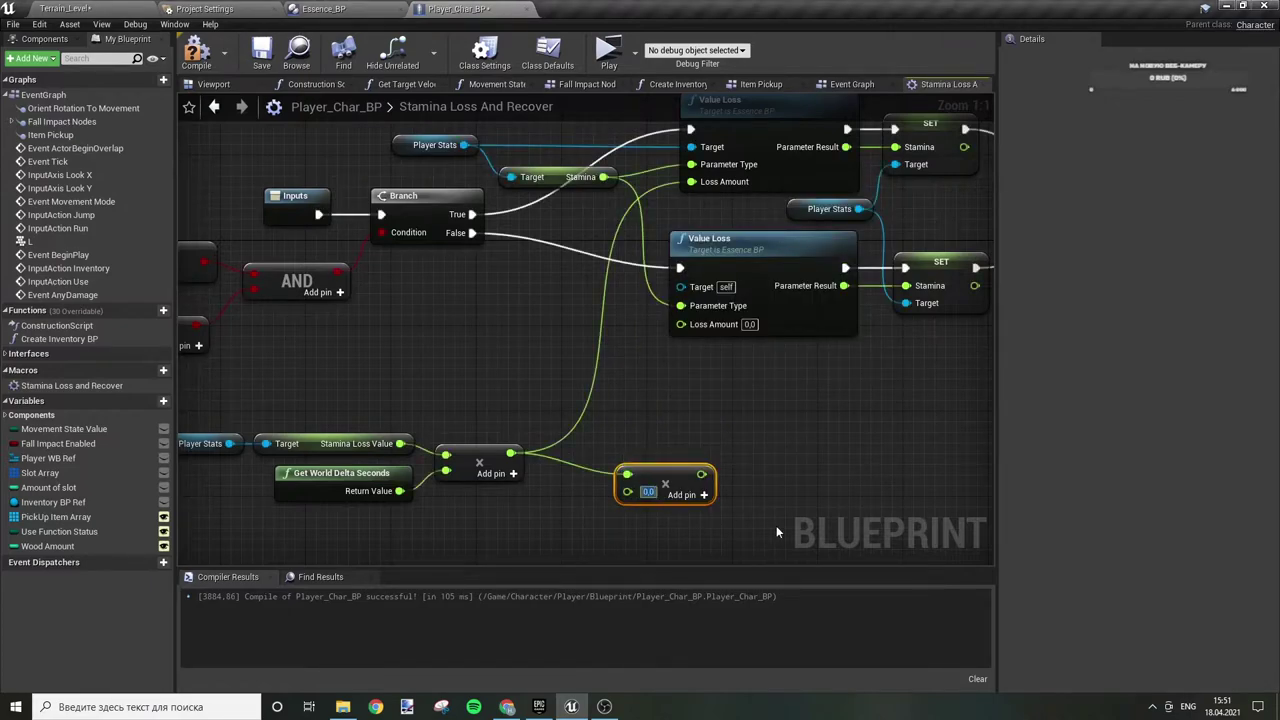
- Set the multiplier to -2 and wire the product into the second Value Loss's Loss Amount
type("-5")
key("Return")
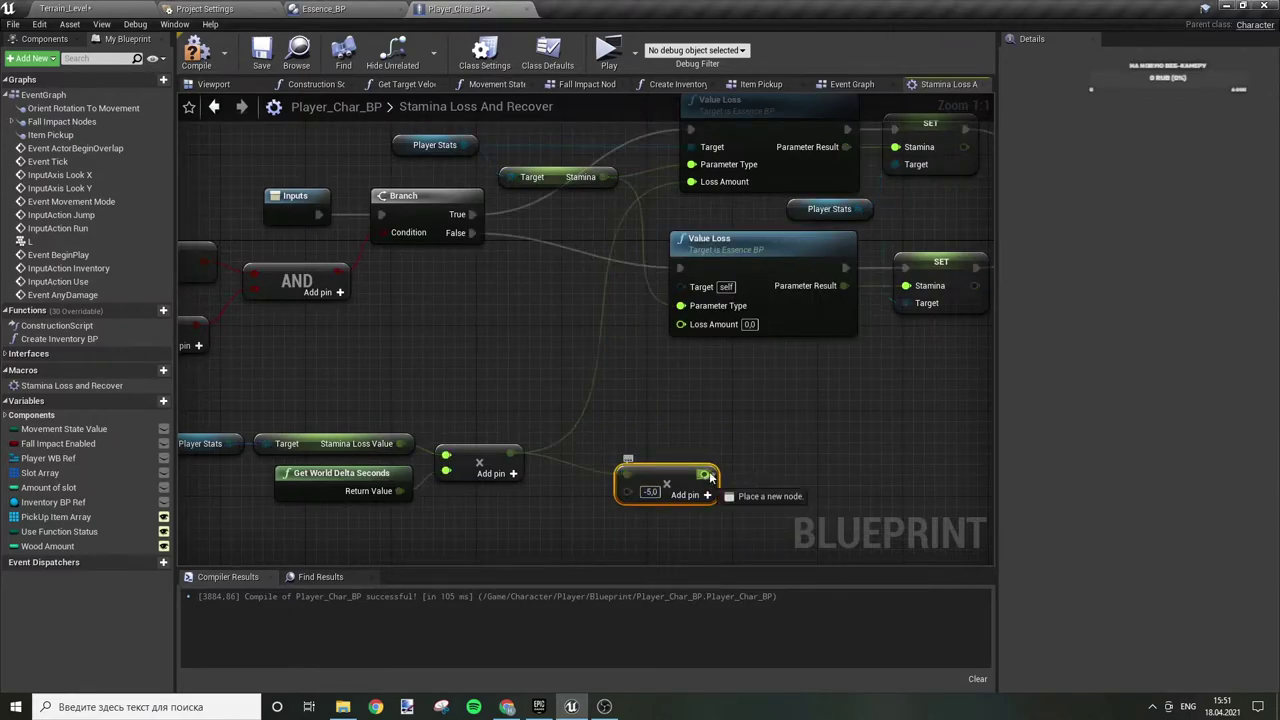
left_click_drag(707, 474, 680, 323)
left_click_drag(672, 488, 650, 467)
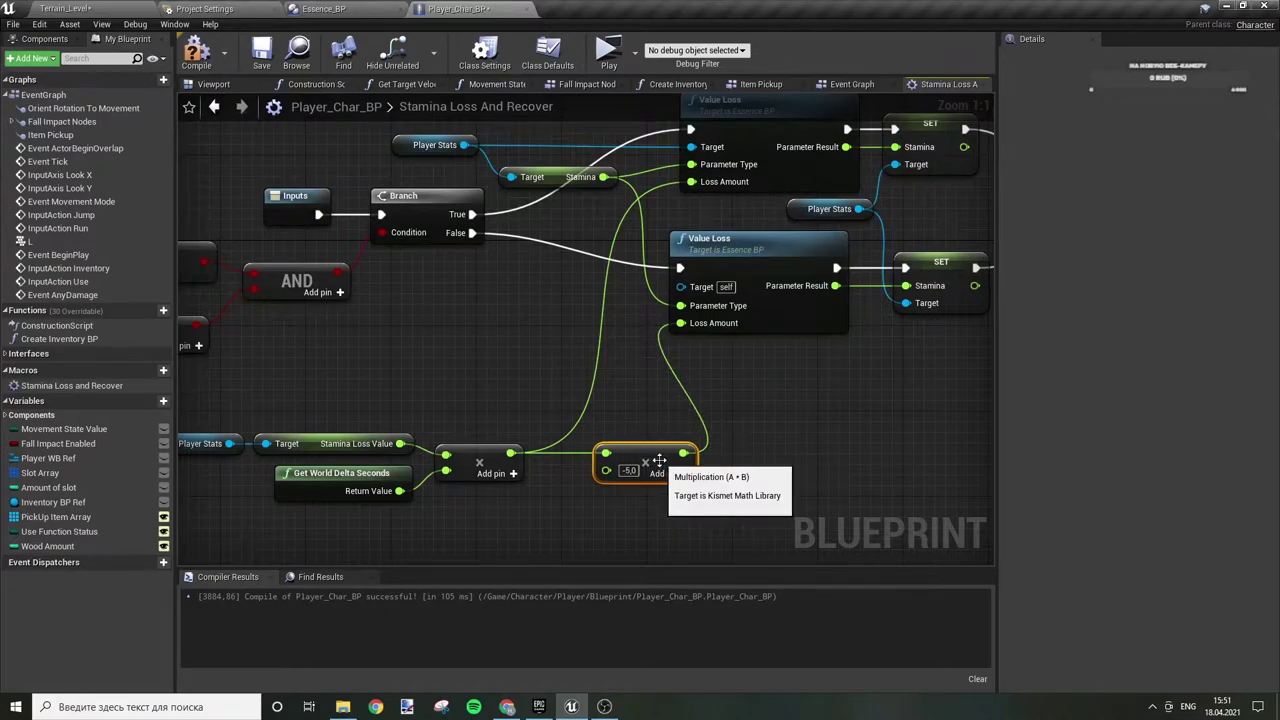
type("-2")
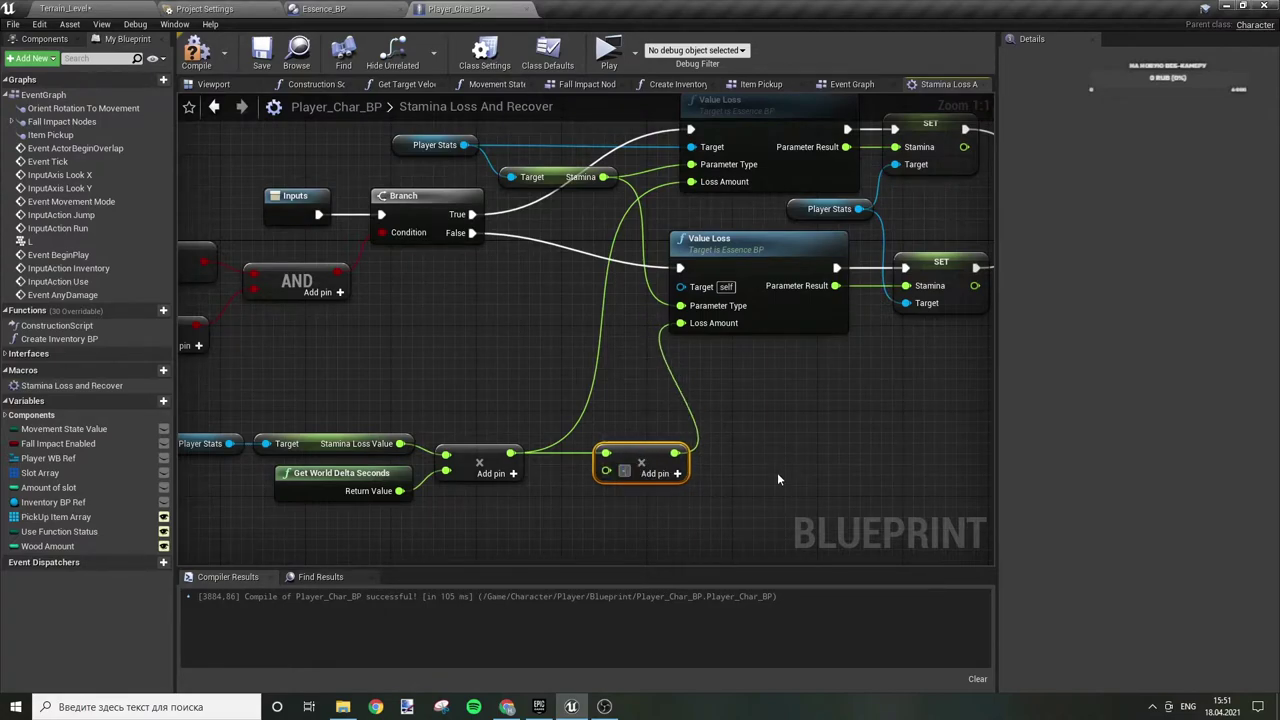
key("Return")
left_click(788, 479)
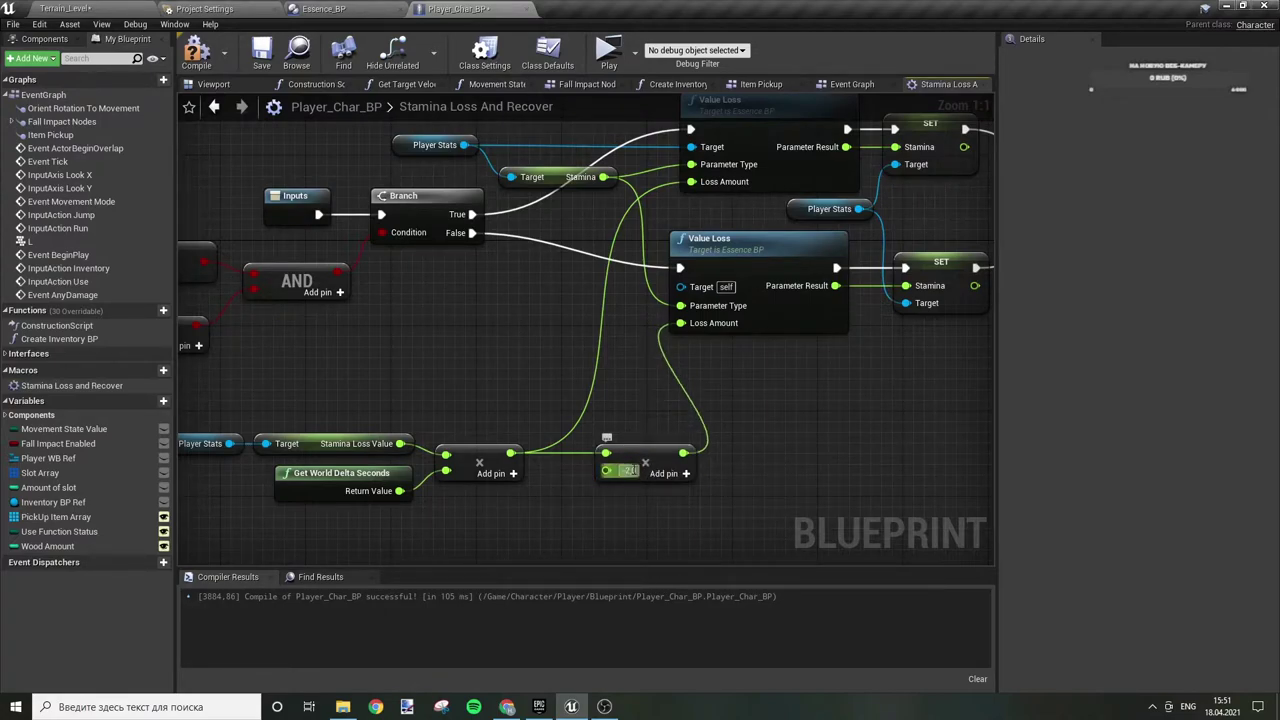
right_click_drag(542, 518, 671, 480)
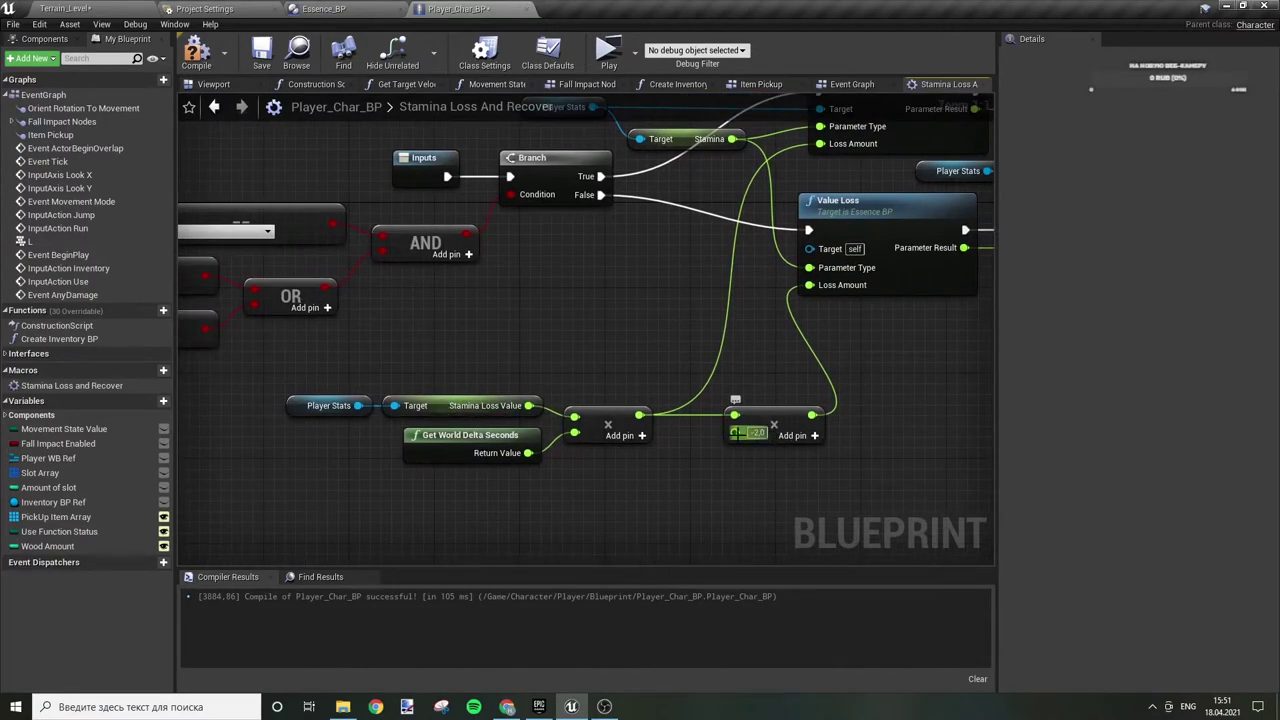
- Connect a copied Player Stats getter to the second Value Loss's Target and recompile Player_Char_BP
left_click(196, 50)
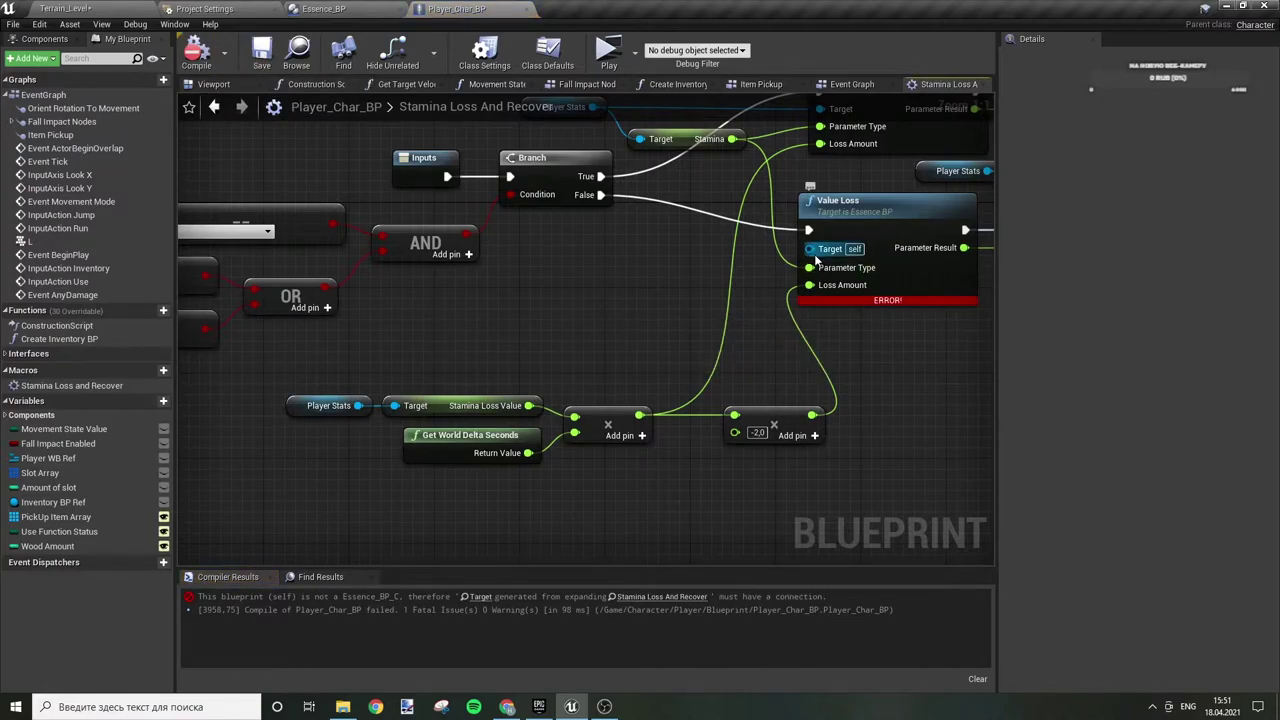
mouse_move(809, 248)
left_mouse_down()
mouse_move(632, 244)
mouse_move(592, 395)
left_mouse_up()
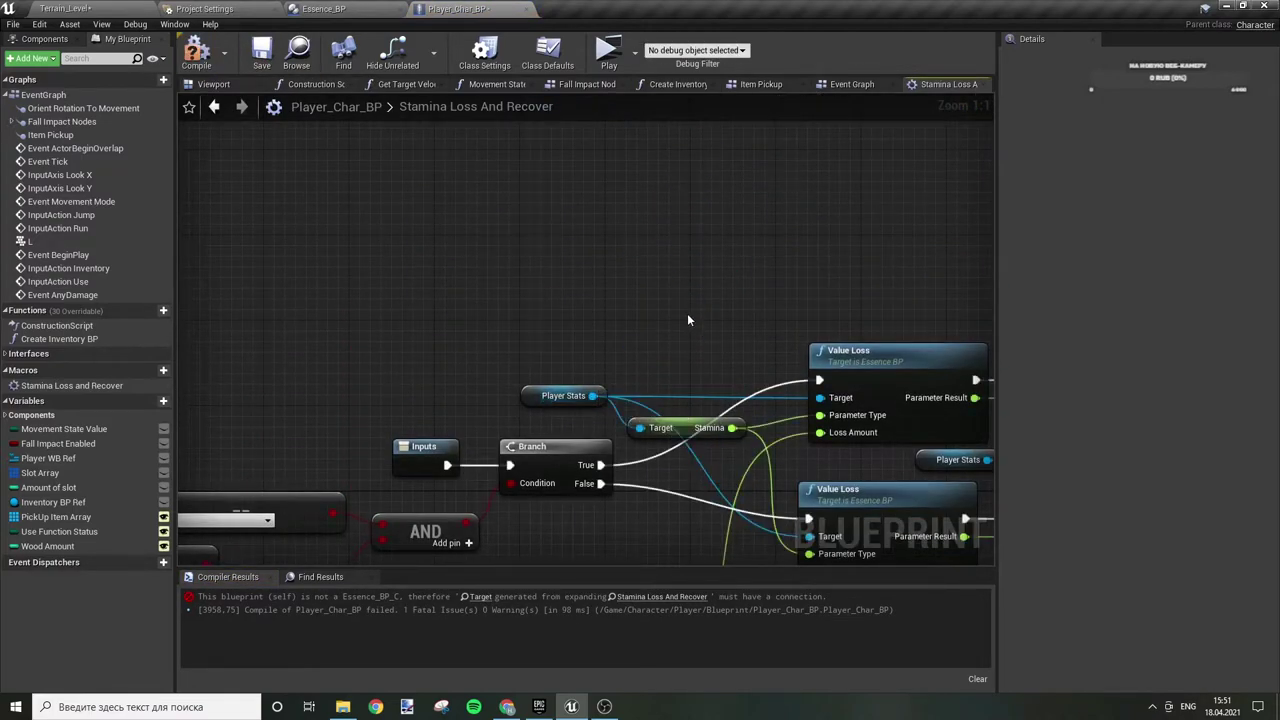
right_click_drag(643, 350, 650, 223)
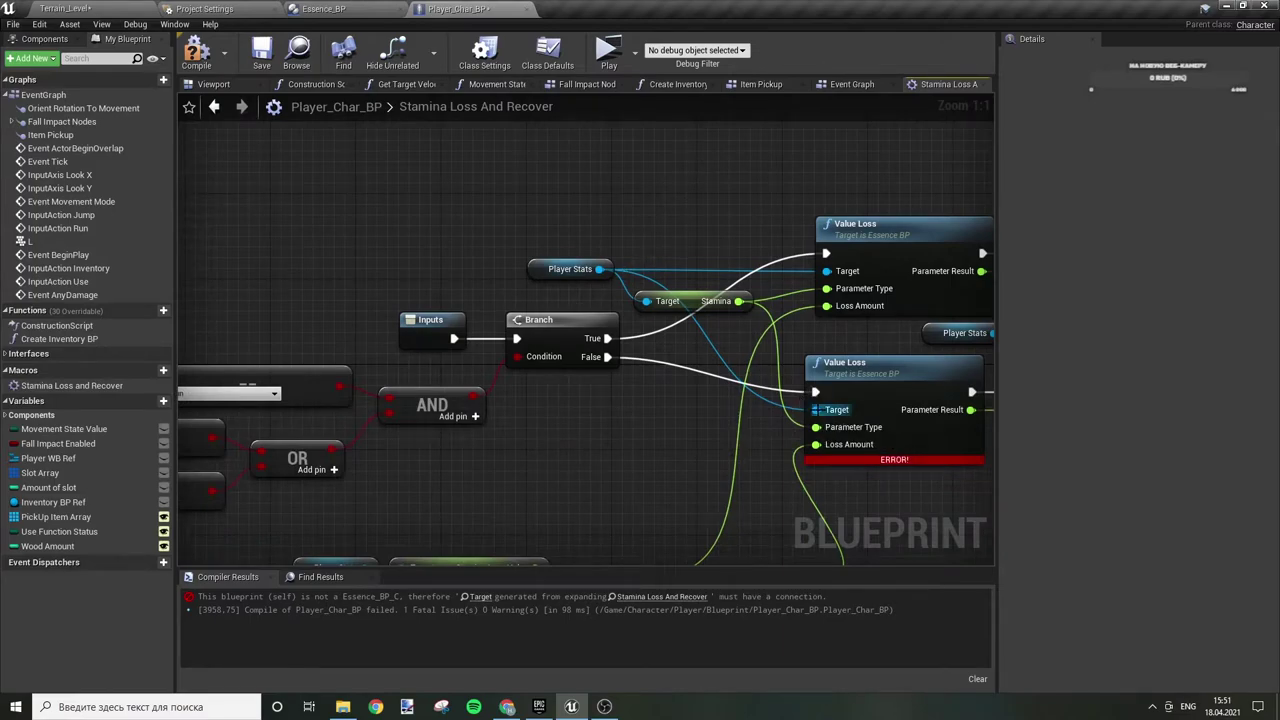
left_click(816, 409, "alt")
left_click(570, 268)
key("ctrl+c")
key("ctrl+v")
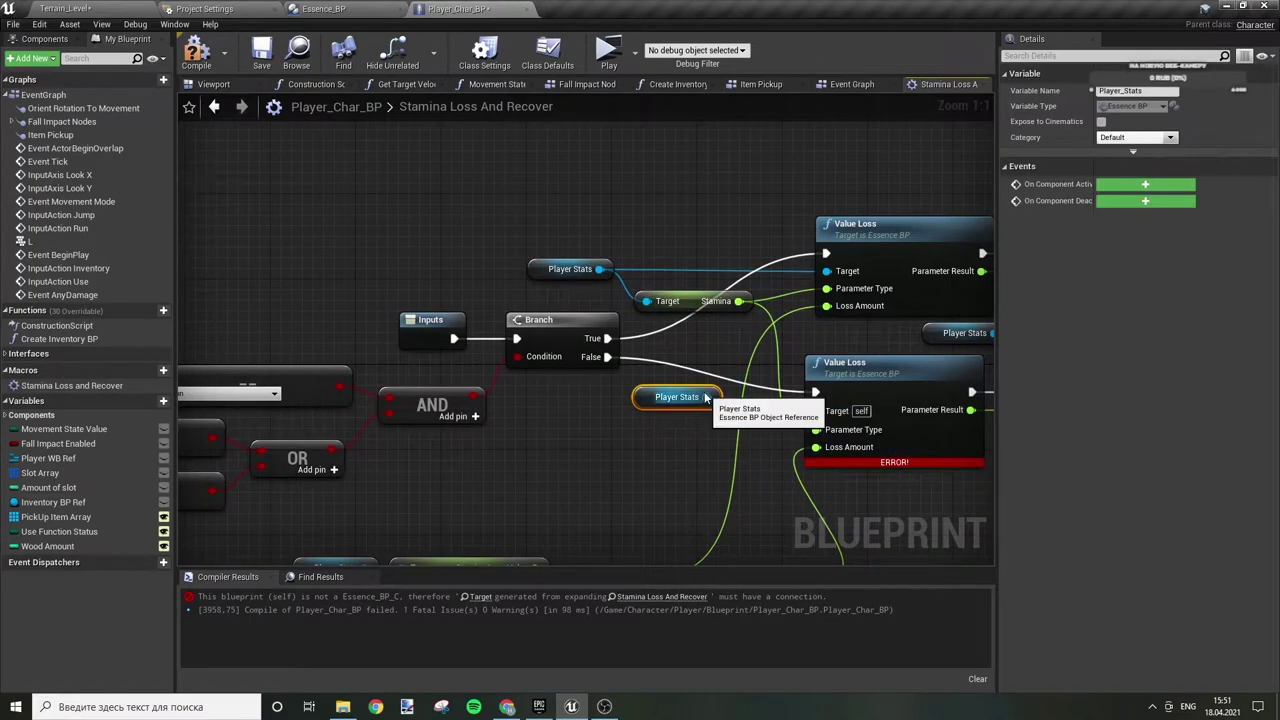
left_click_drag(705, 397, 816, 409)
left_click_drag(645, 407, 645, 417)
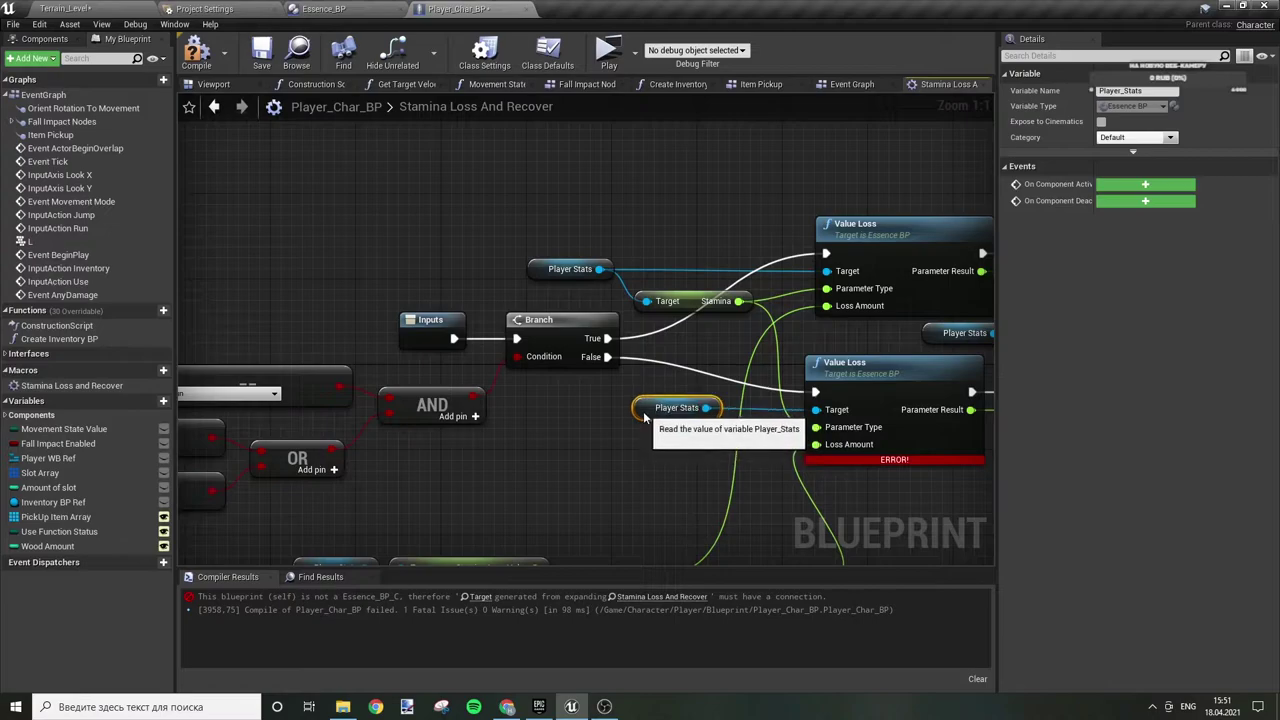
right_click_drag(955, 508, 827, 355)
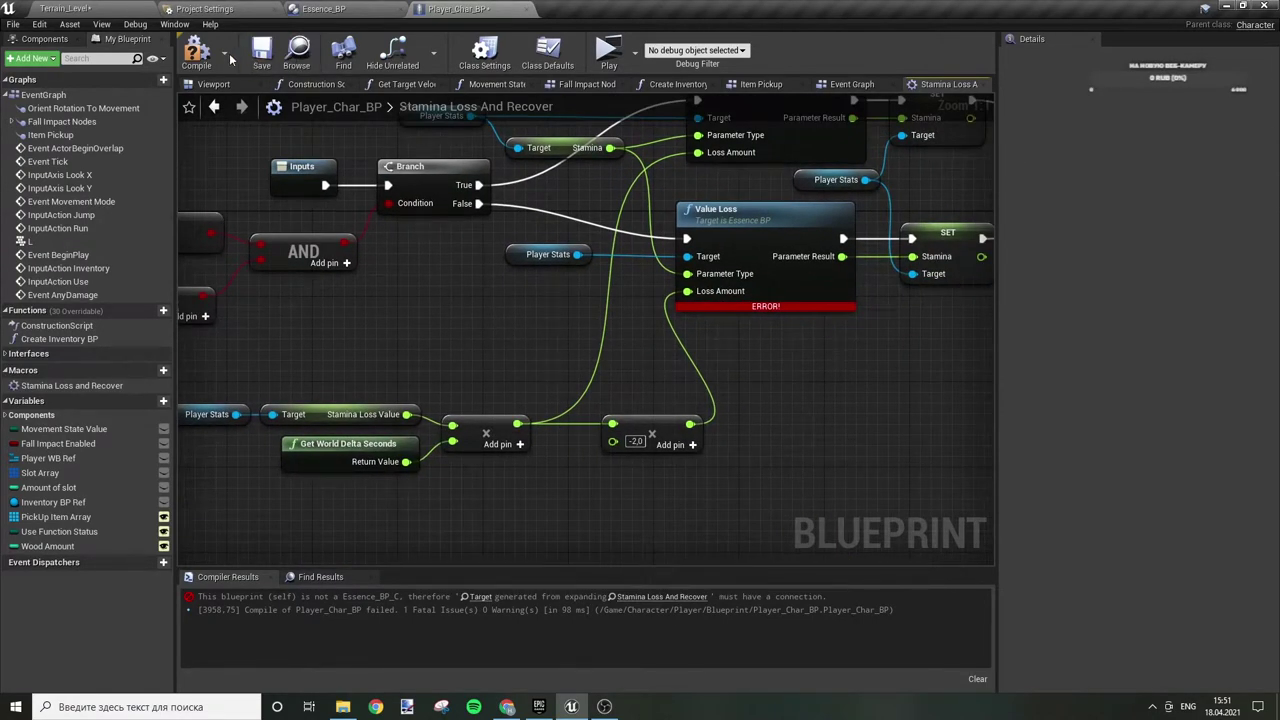
left_click(197, 52)
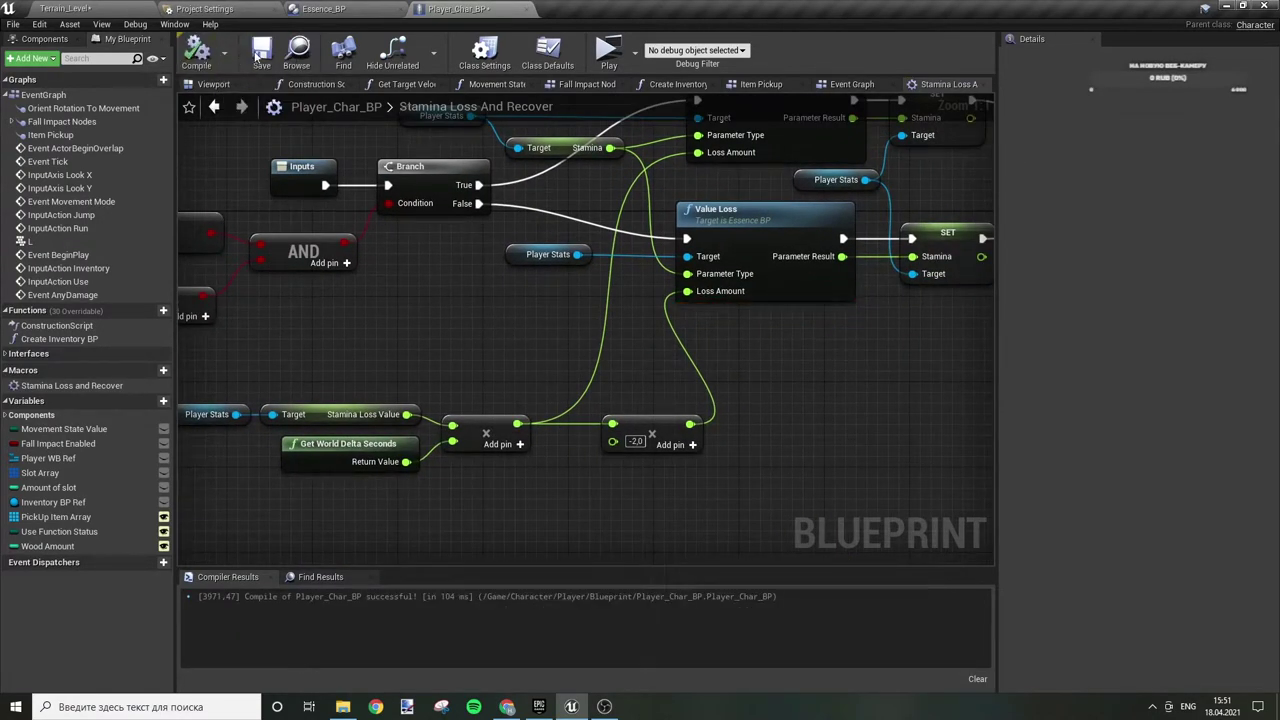
left_click(113, 7)
left_click(330, 9)
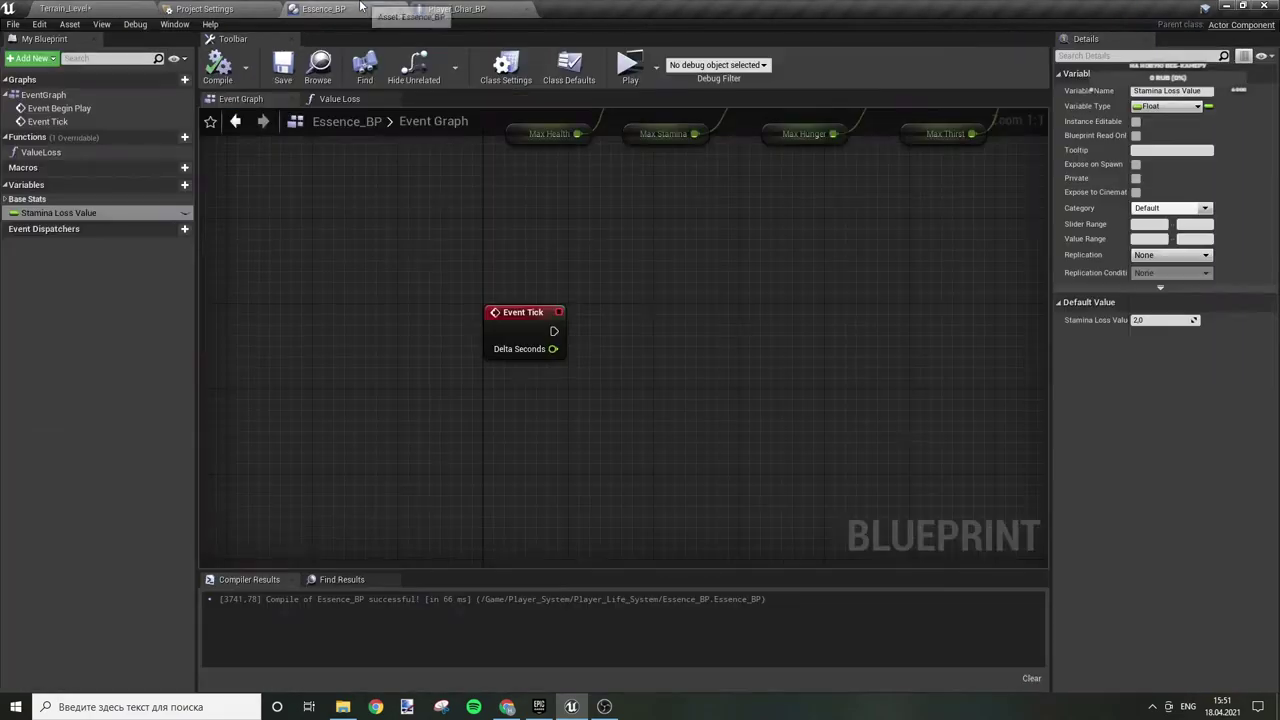
- Bring up Essence_BP's Value Loss function graph with its entry and Return nodes in view
left_click(452, 9)
left_click(325, 9)
right_click_drag(640, 153, 688, 329)
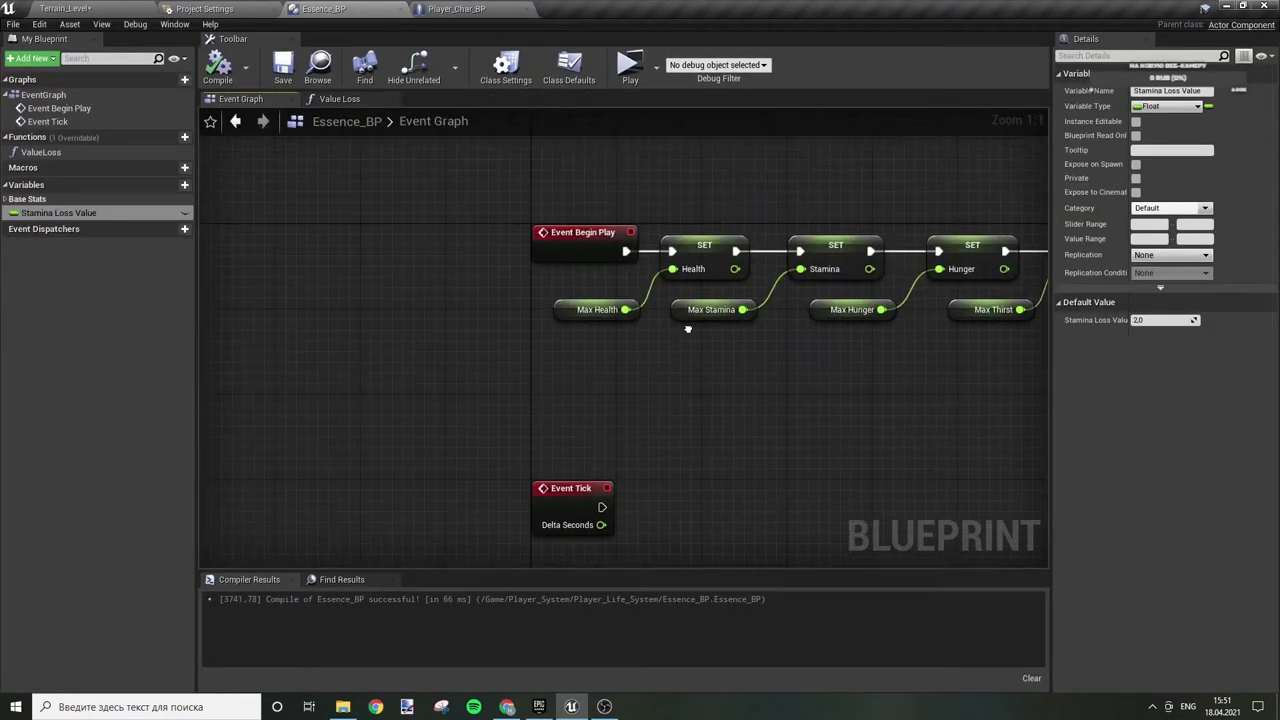
left_click(229, 8)
left_click(323, 9)
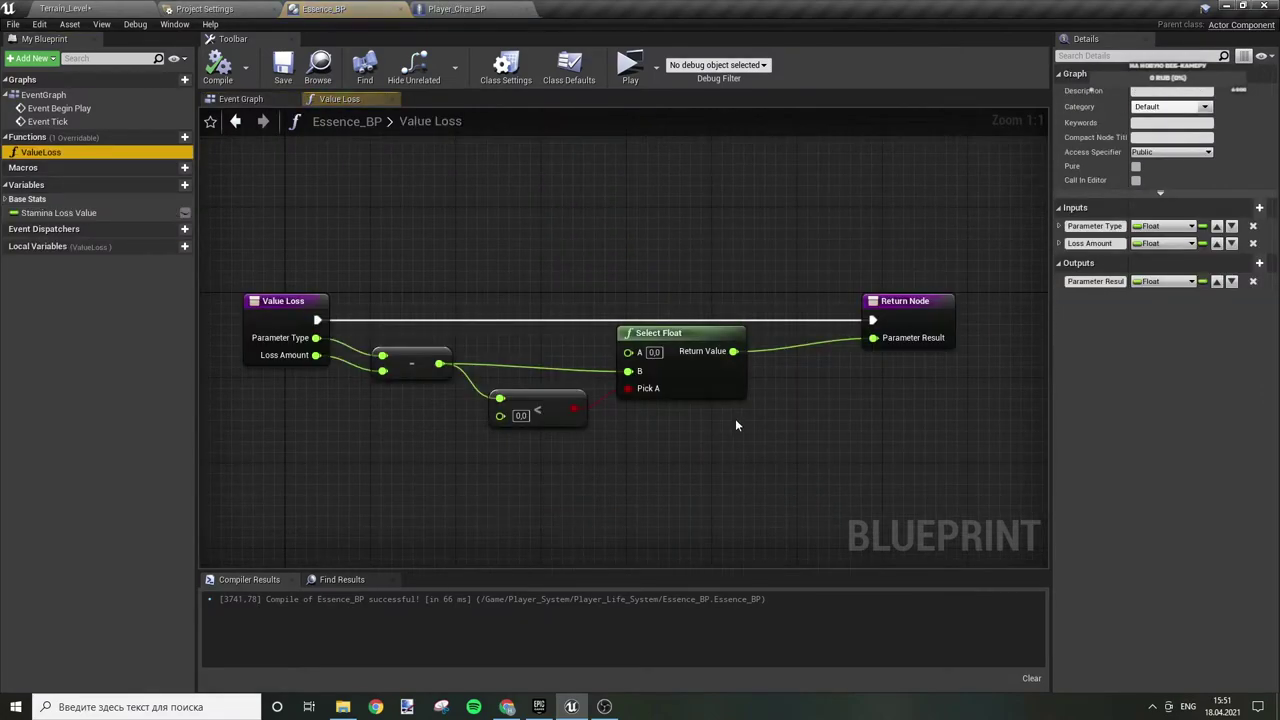
right_click_drag(735, 418, 808, 393)
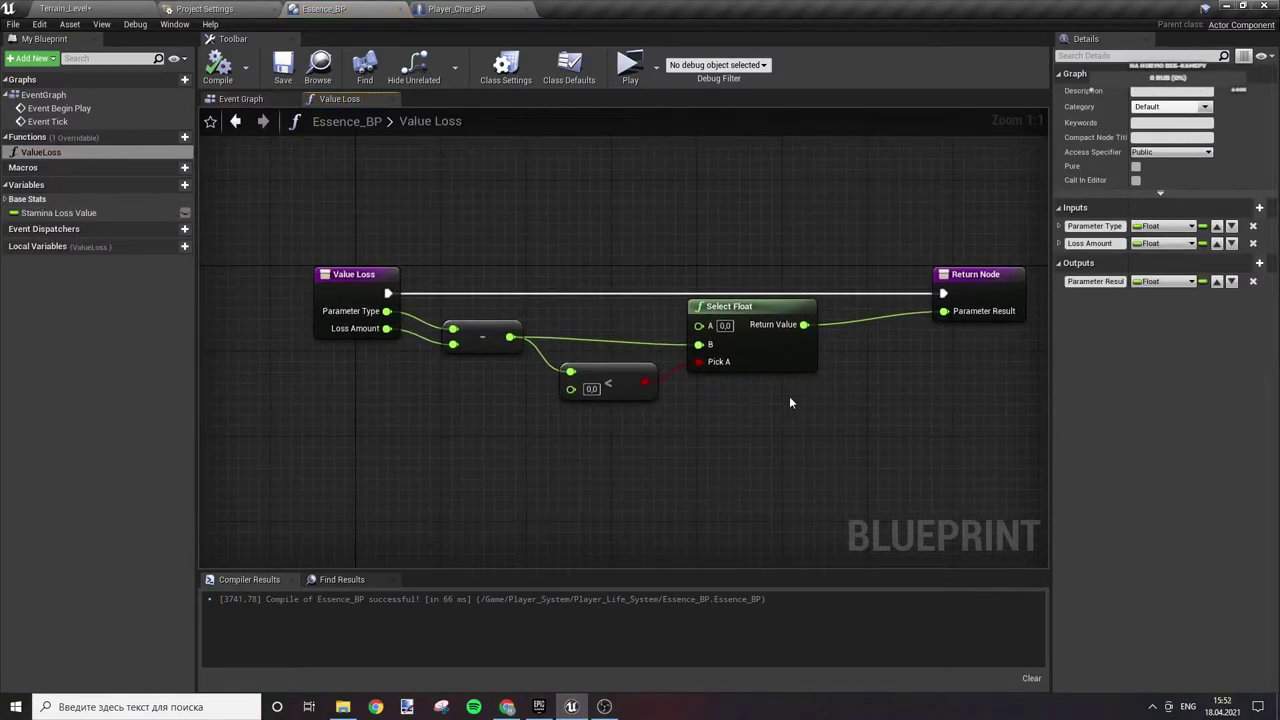
right_click_drag(822, 410, 592, 385)
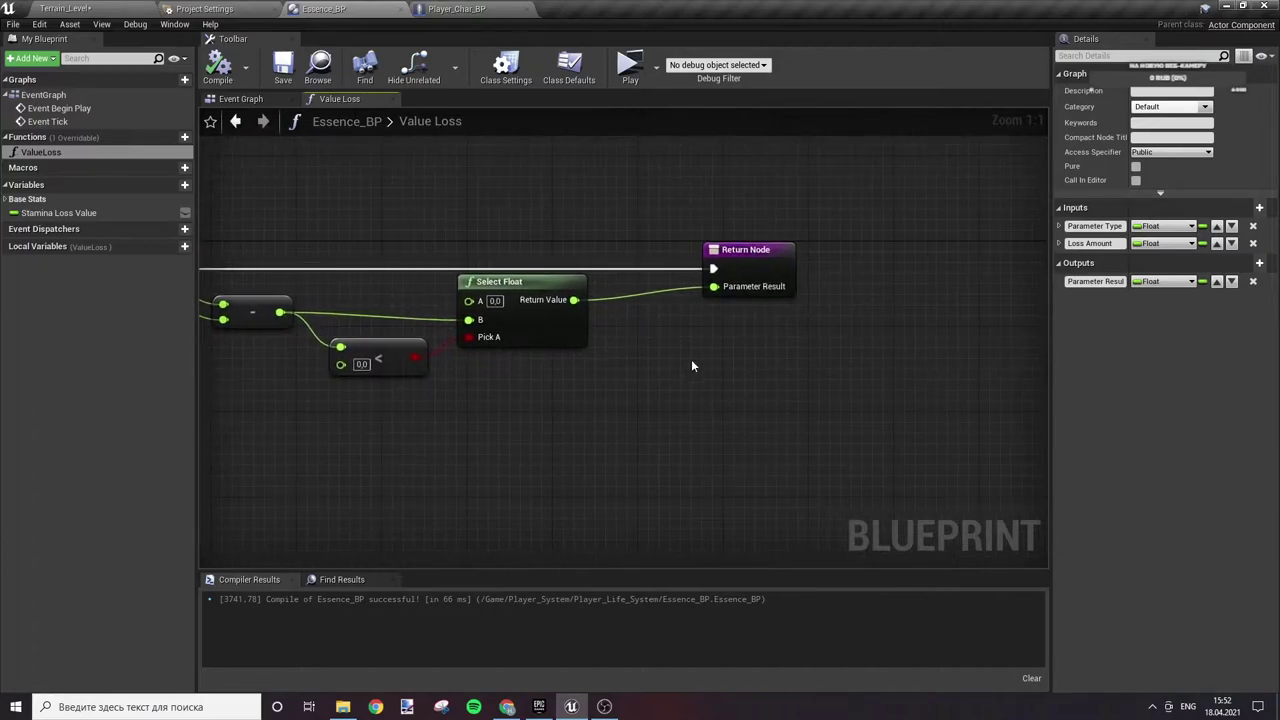
left_click_drag(741, 257, 714, 261)
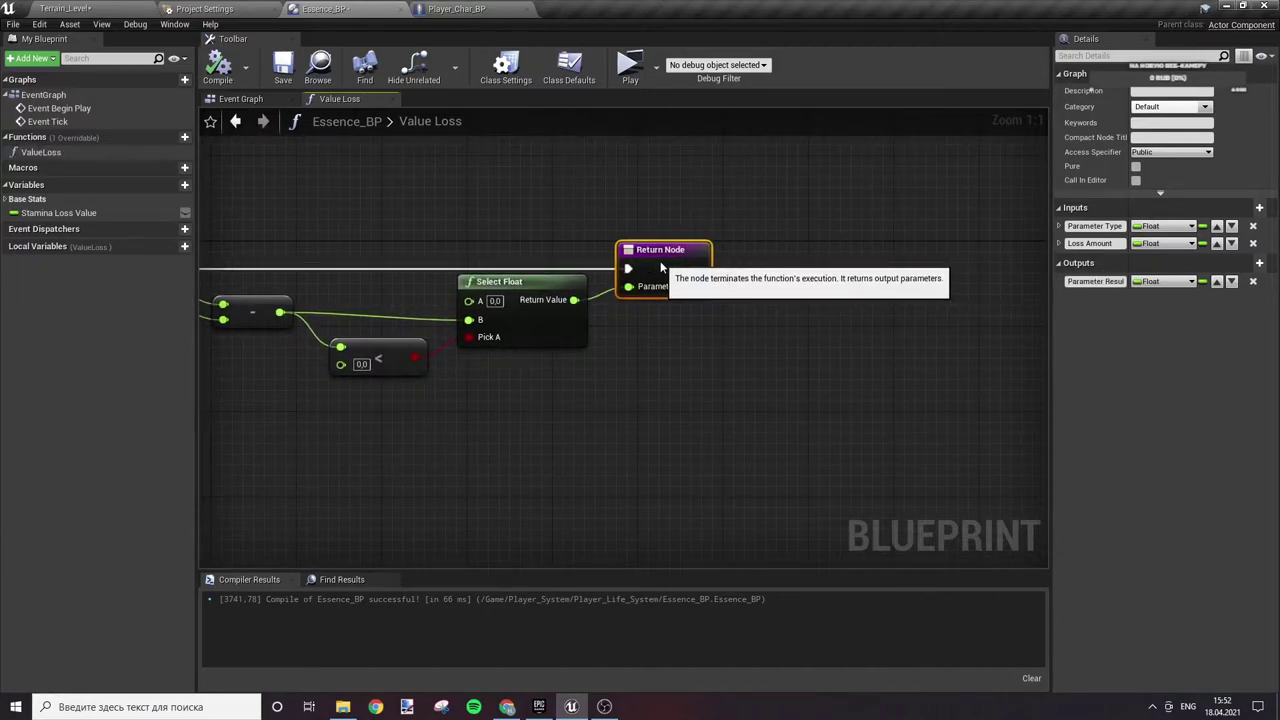
left_click(621, 370)
right_click_drag(621, 370, 851, 417)
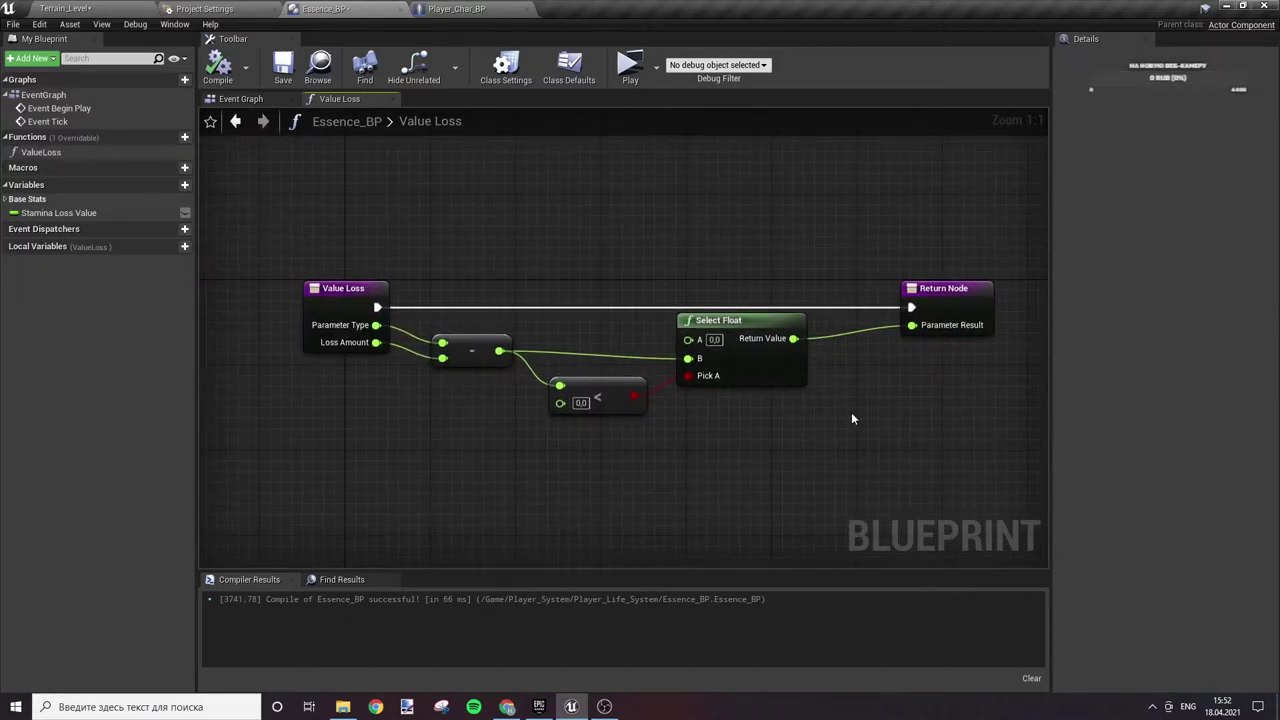
right_click_drag(370, 432, 433, 437)
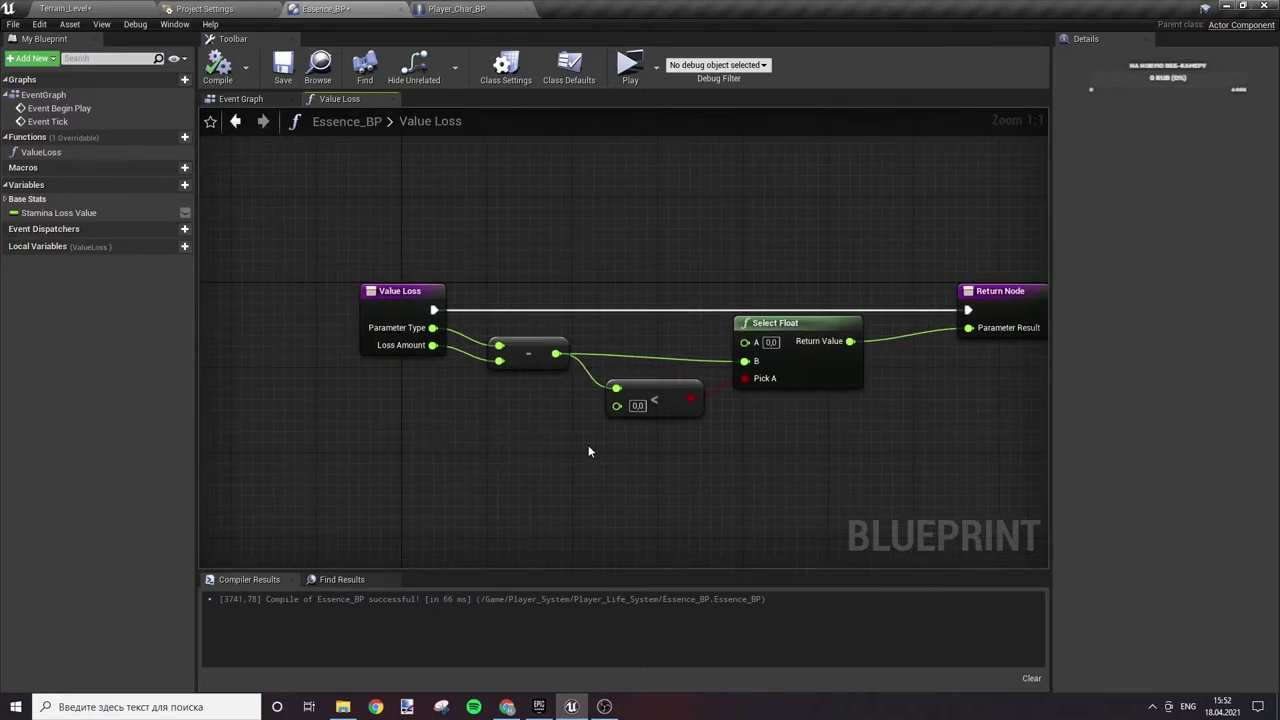
- Add a Select Float node off the subtraction result and place it above the original
mouse_move(554, 353)
left_mouse_down()
mouse_move(767, 464)
mouse_move(726, 459)
left_mouse_up()
type("select")
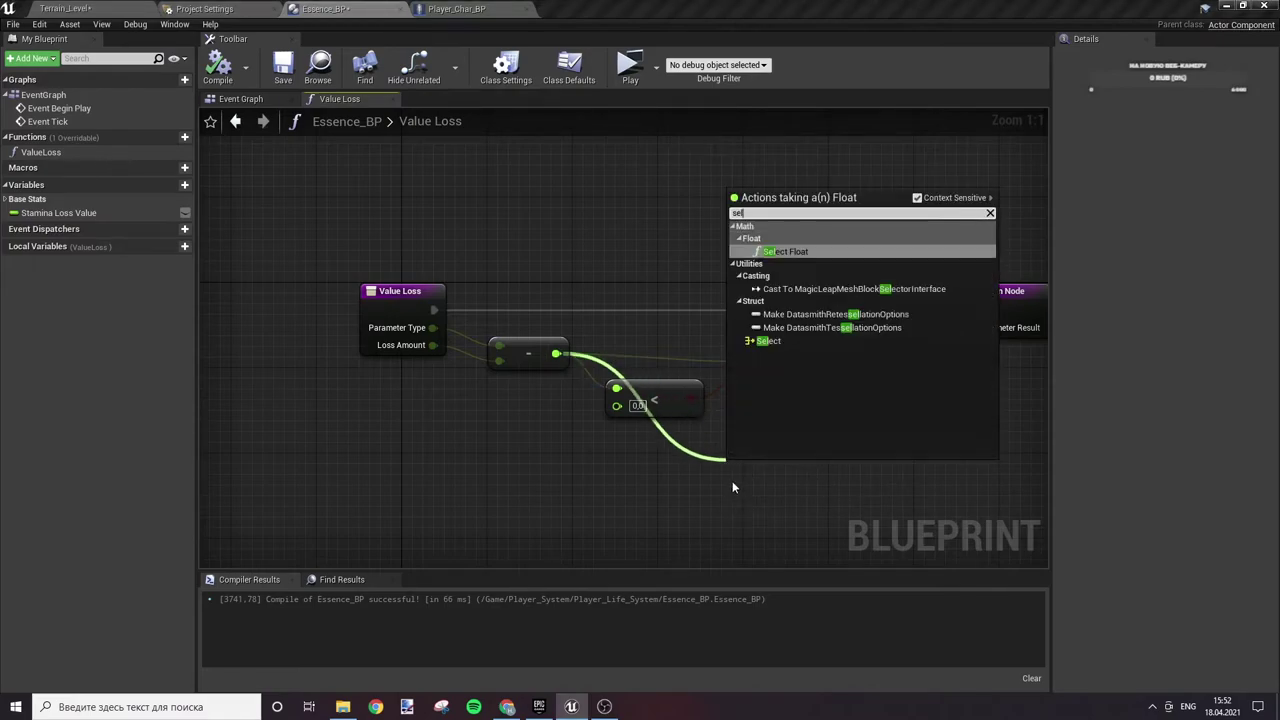
key("Return")
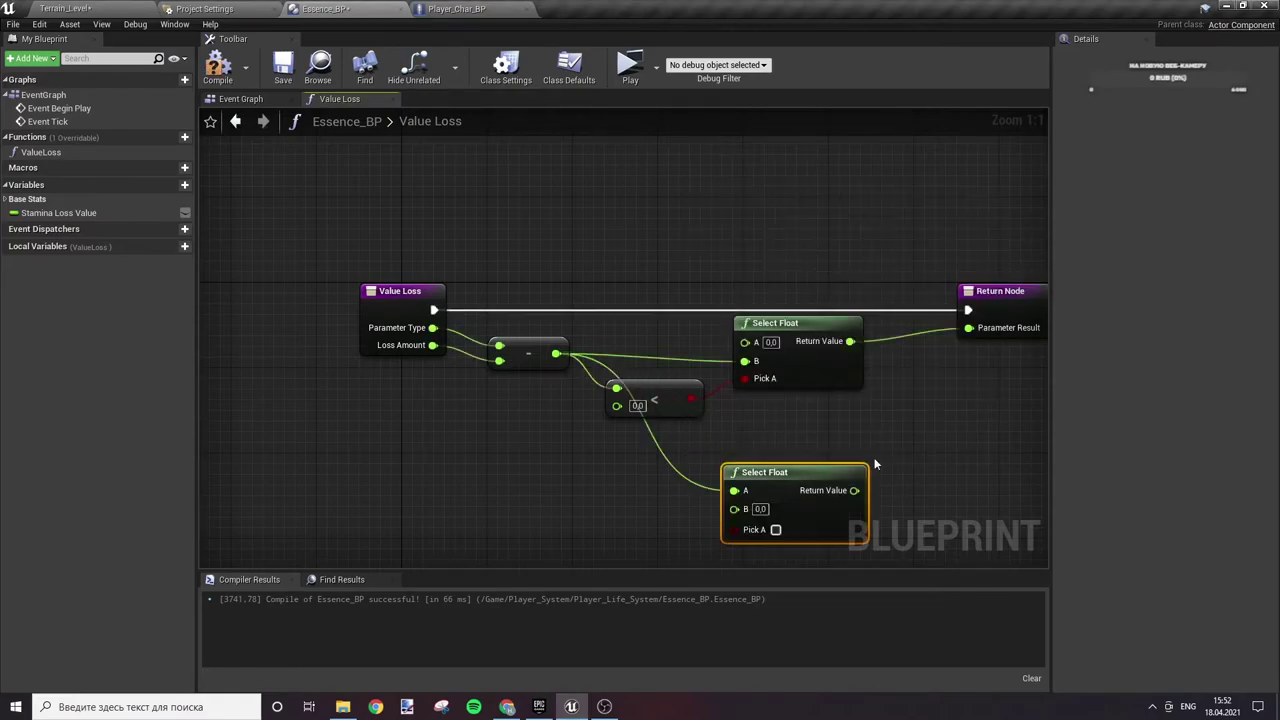
left_click_drag(804, 486, 802, 435)
left_click(919, 394)
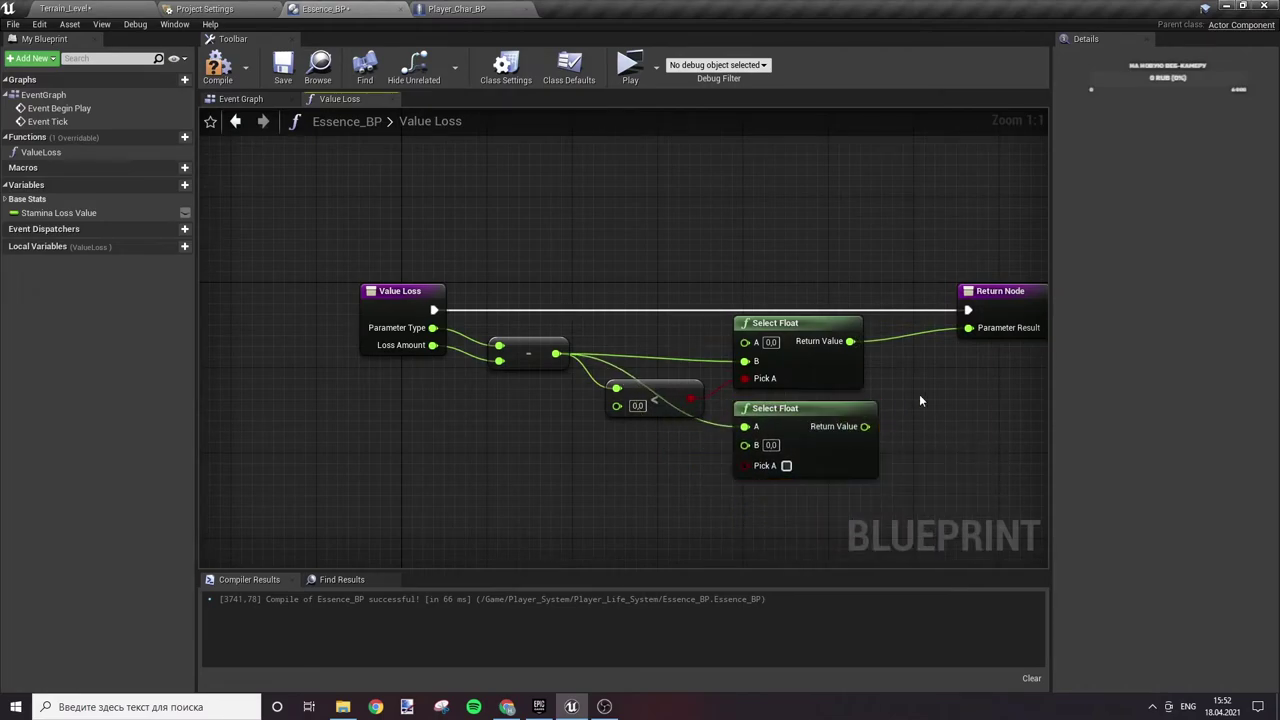
right_click_drag(808, 443, 674, 514)
left_click_drag(674, 514, 671, 332)
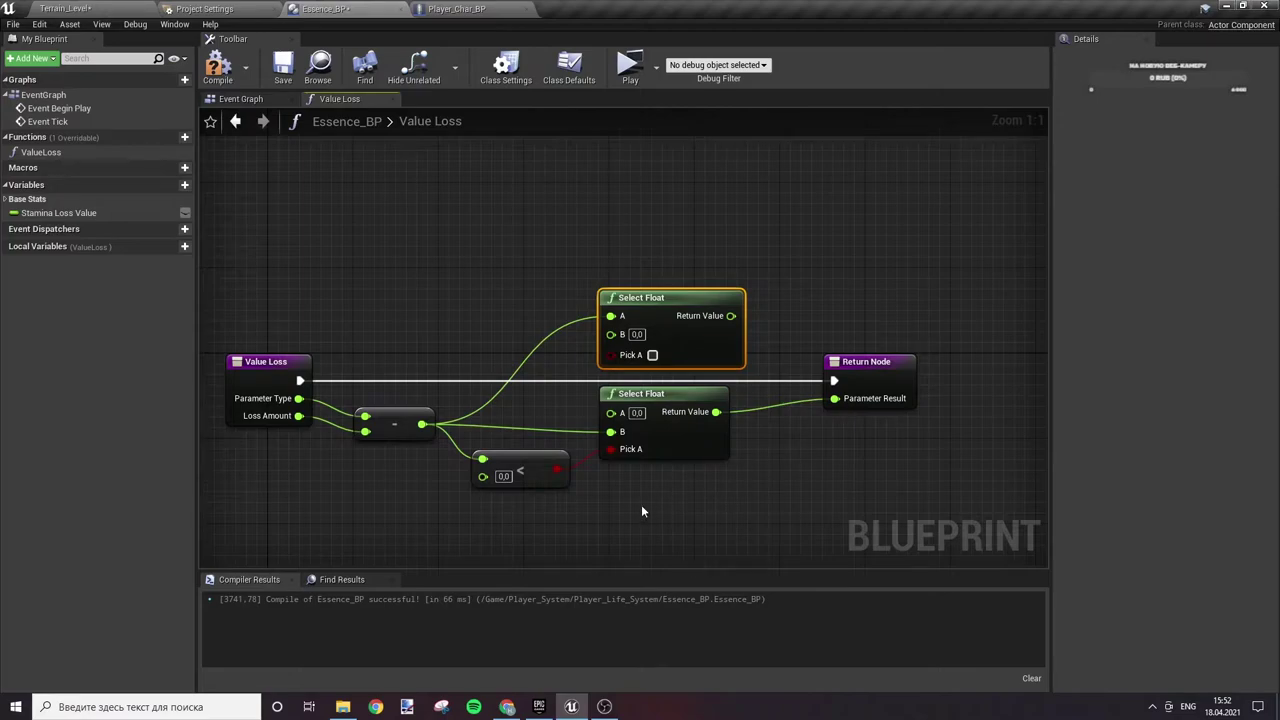
right_click_drag(642, 511, 729, 464)
left_click_drag(509, 377, 556, 472)
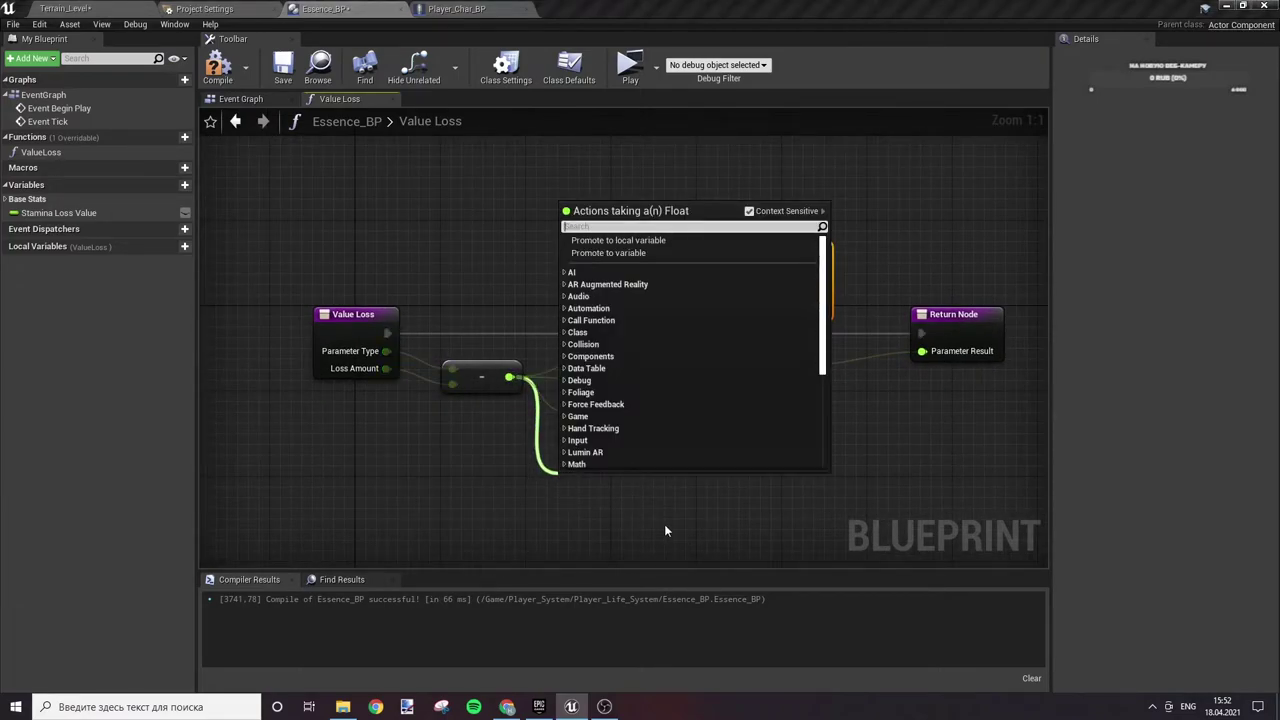
- Add a float greater-than comparison off the subtraction result, discarding a stray less-than node
type("<")
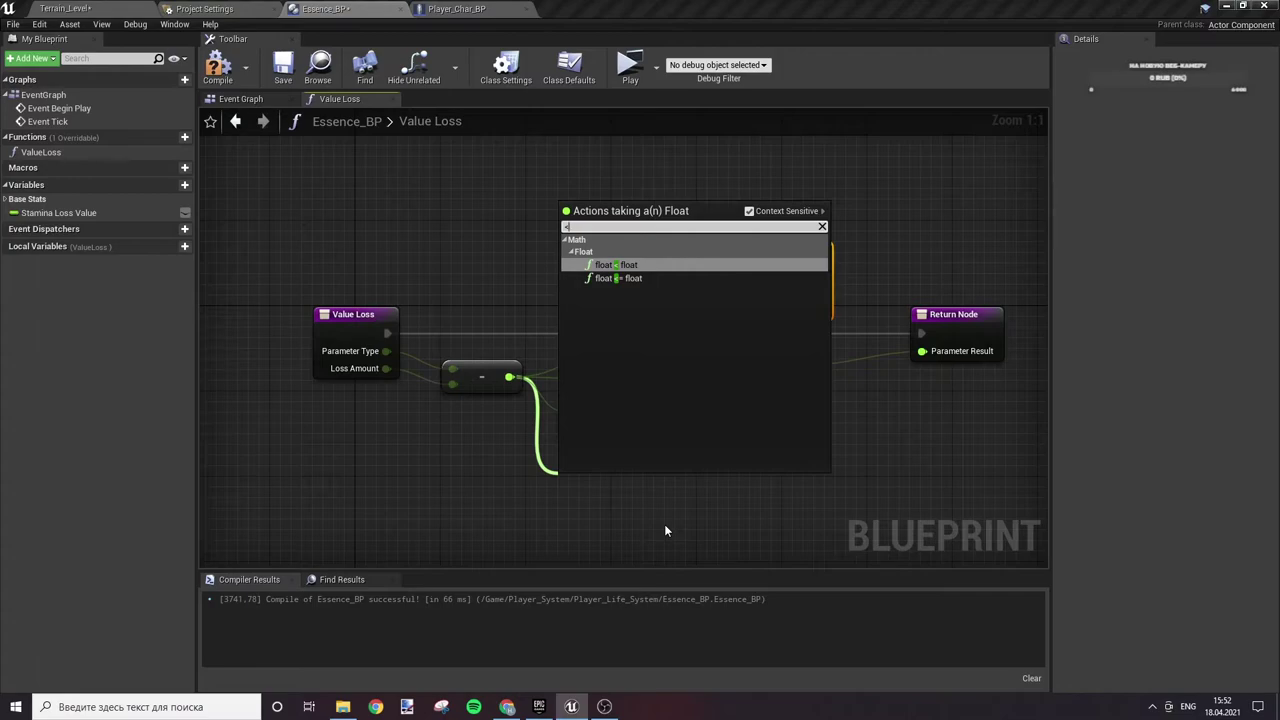
key("Return")
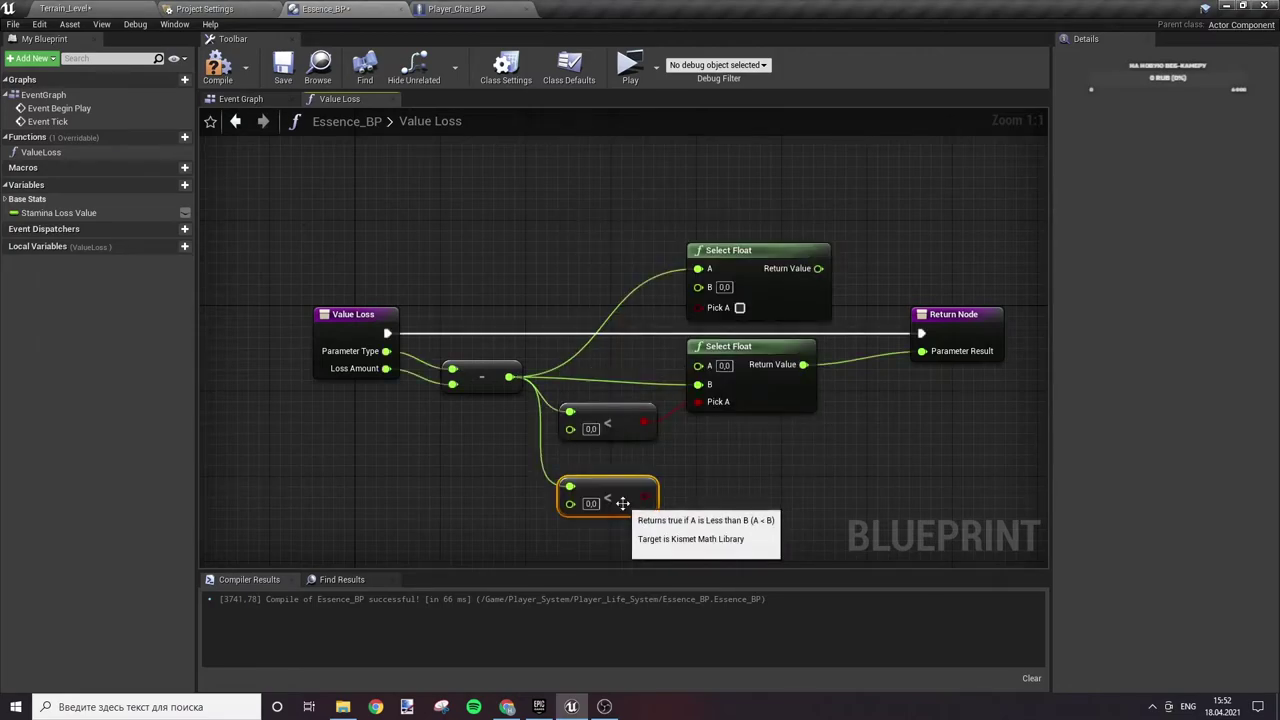
key("Delete")
left_click_drag(508, 378, 560, 464)
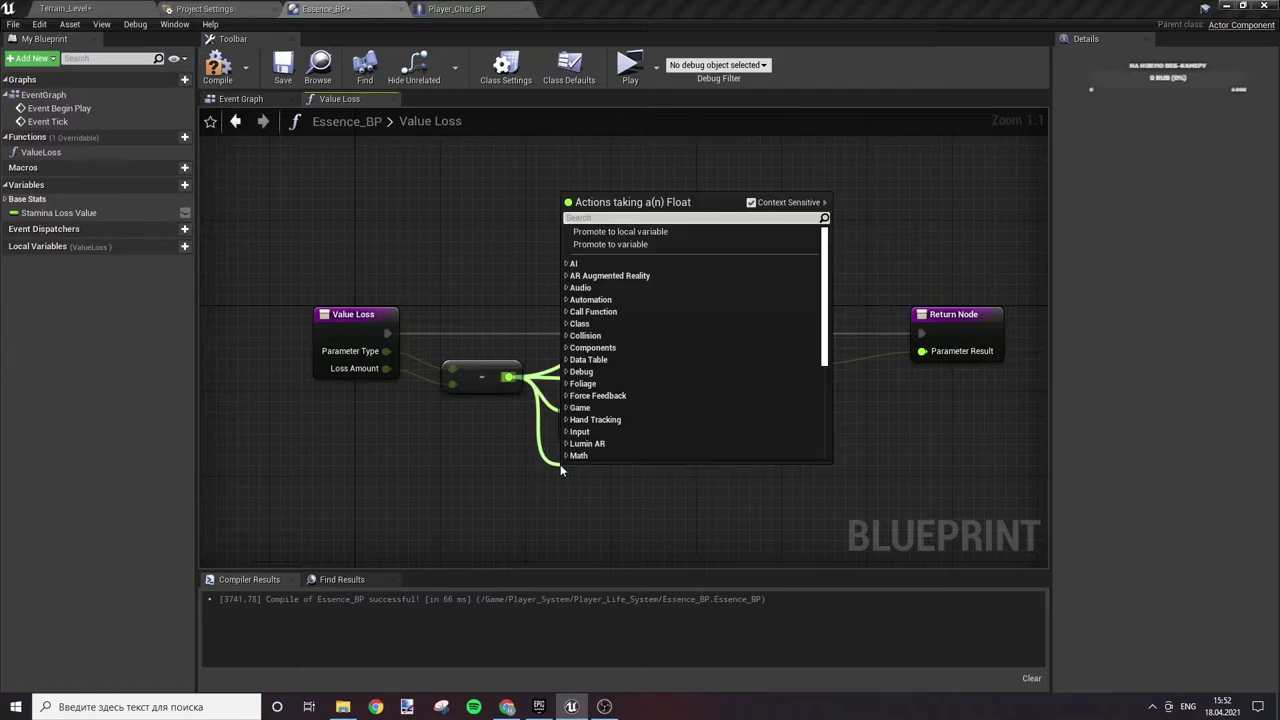
type(">")
key("Return")
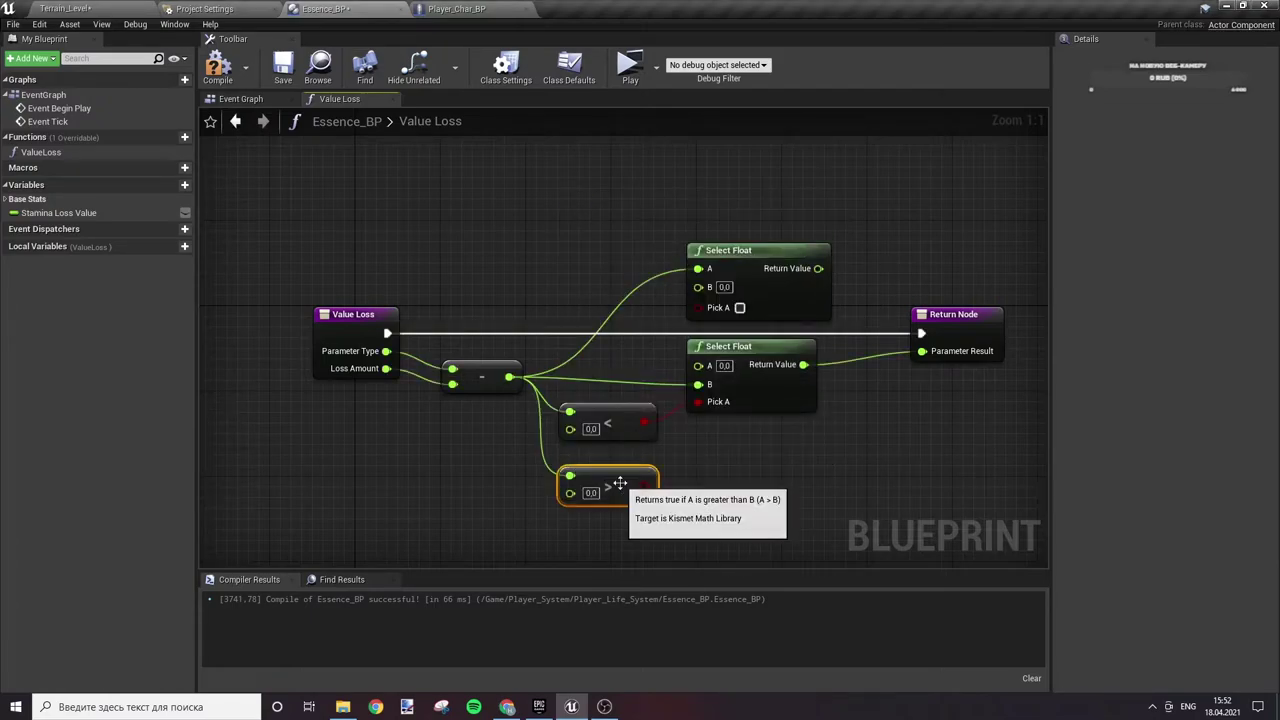
- Add a new float input named Max Param to the Value Loss function
left_click(6, 199)
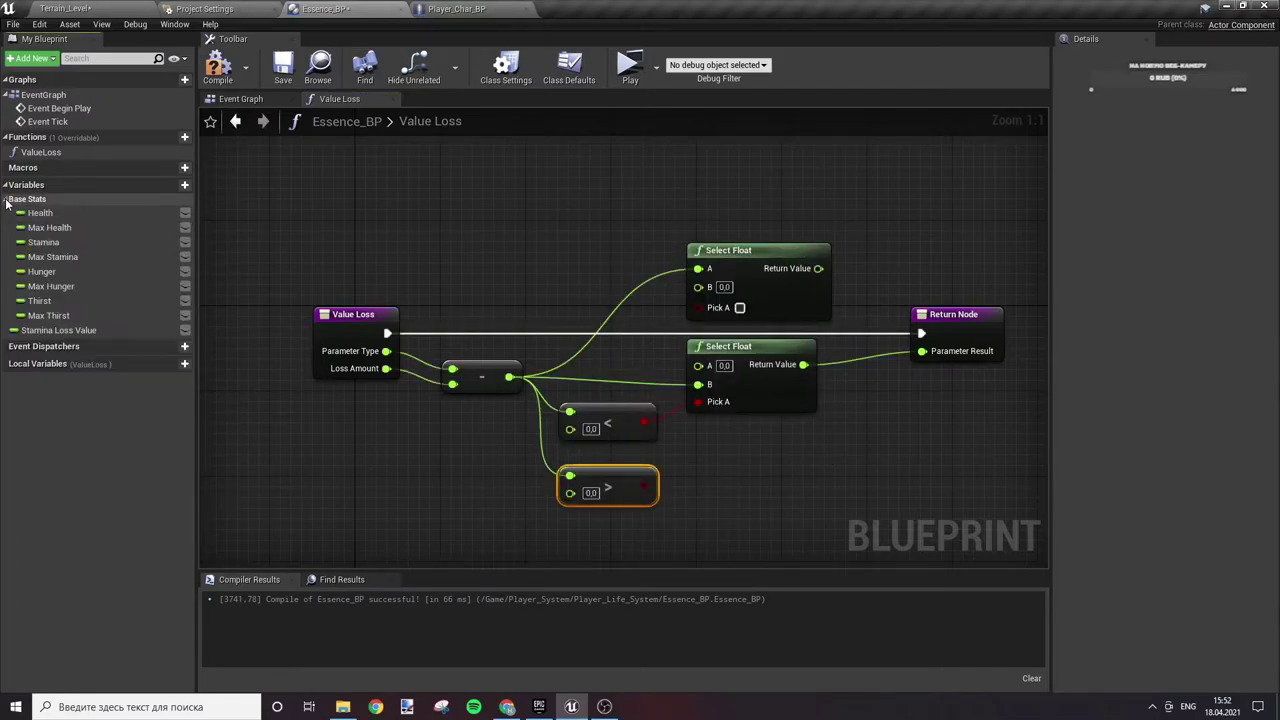
left_click_drag(56, 227, 487, 524)
left_click_drag(413, 488, 413, 488)
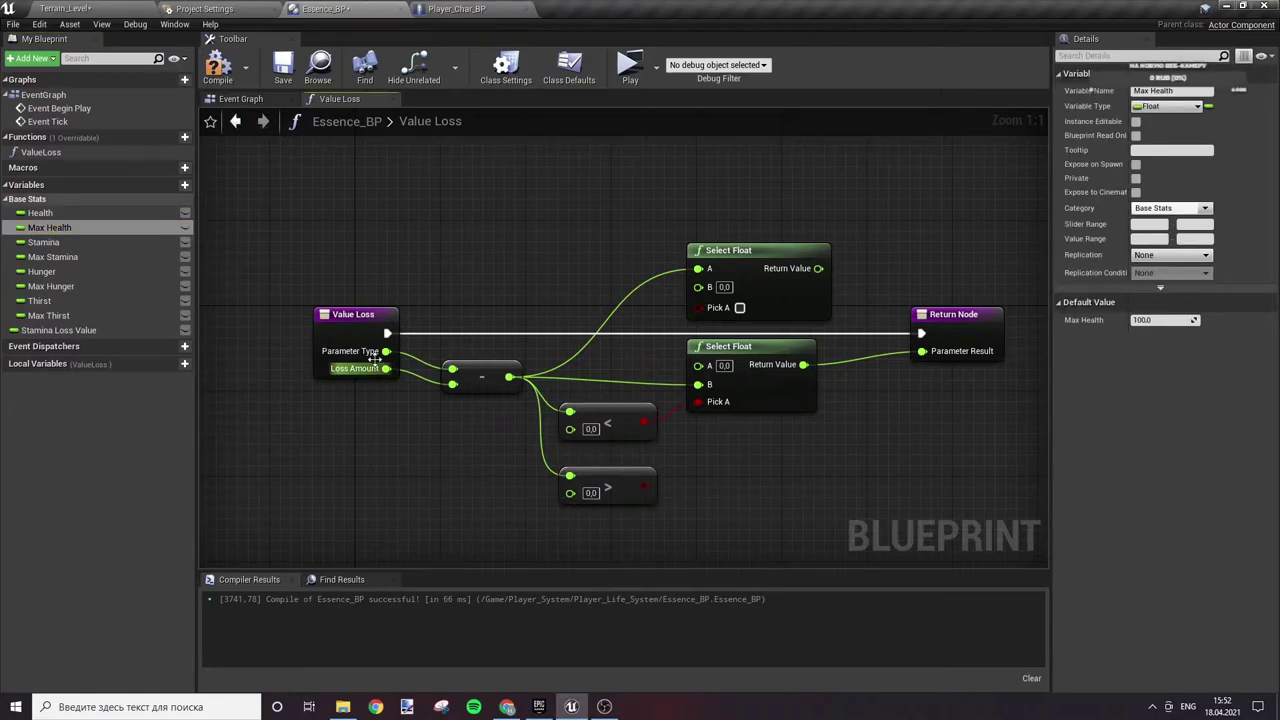
left_click_drag(385, 351, 453, 369)
left_click(355, 314)
left_click(1259, 250)
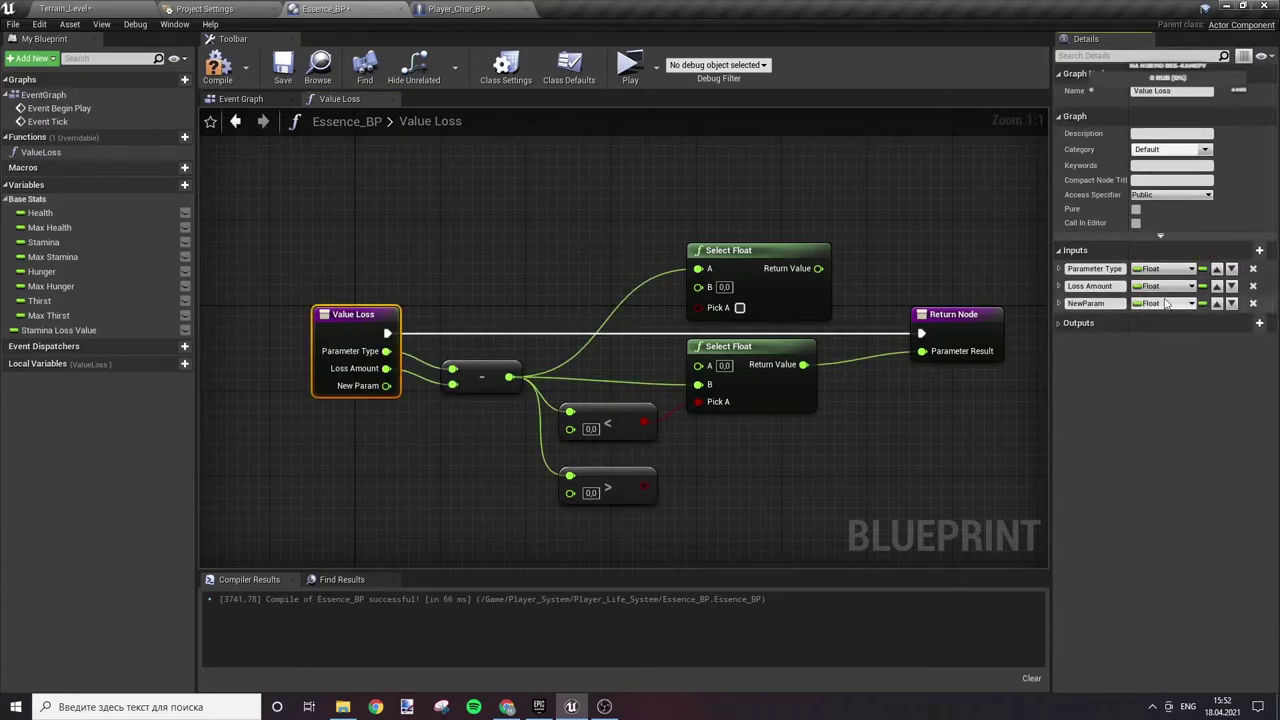
left_click(1090, 303)
type("Max")
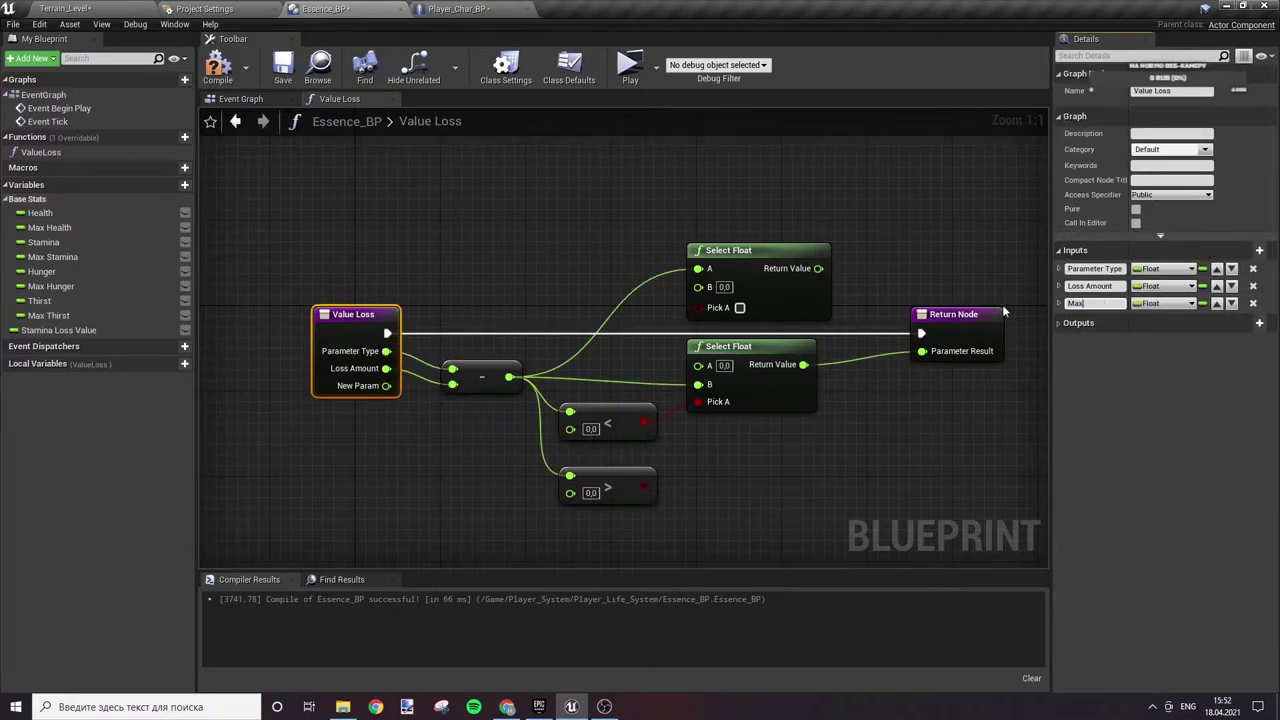
type(" Param")
key("Return")
- Wire Max Param into the comparison and the lower Select Float's A, with the comparison driving Pick A
left_click_drag(386, 385, 570, 491)
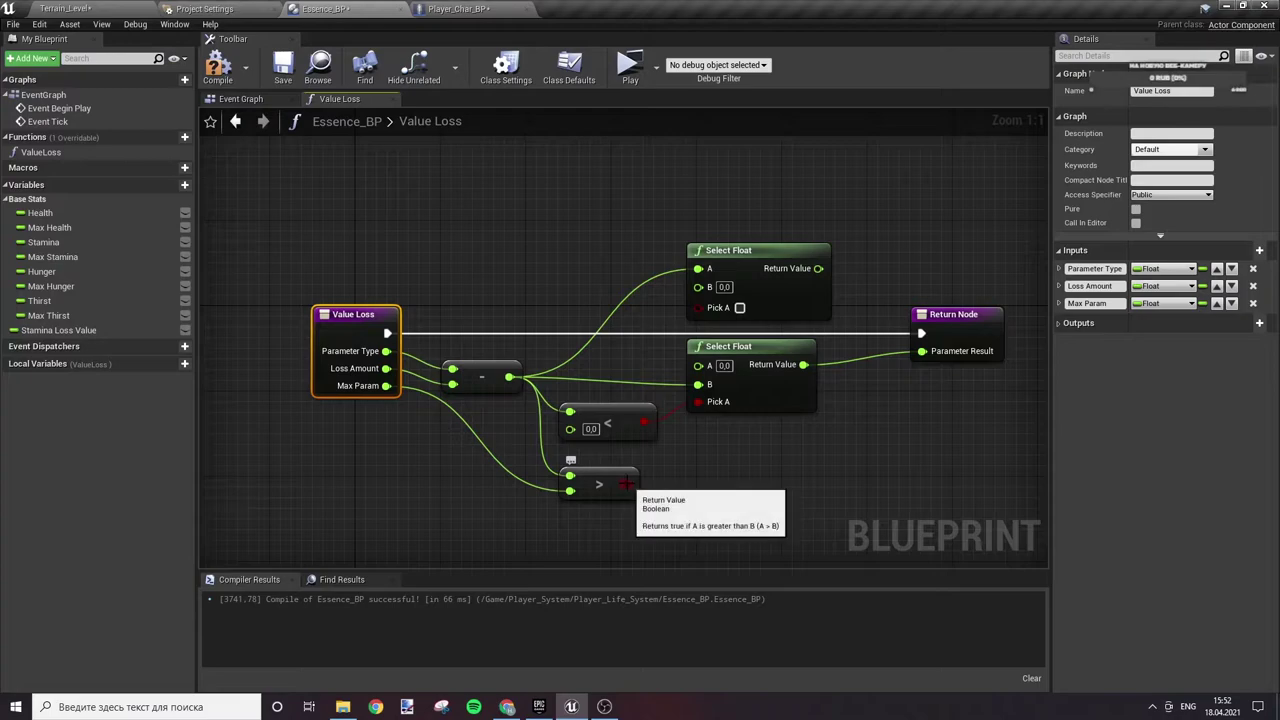
mouse_move(626, 484)
left_mouse_down()
mouse_move(698, 307)
mouse_move(790, 522)
mouse_move(781, 491)
left_mouse_up()
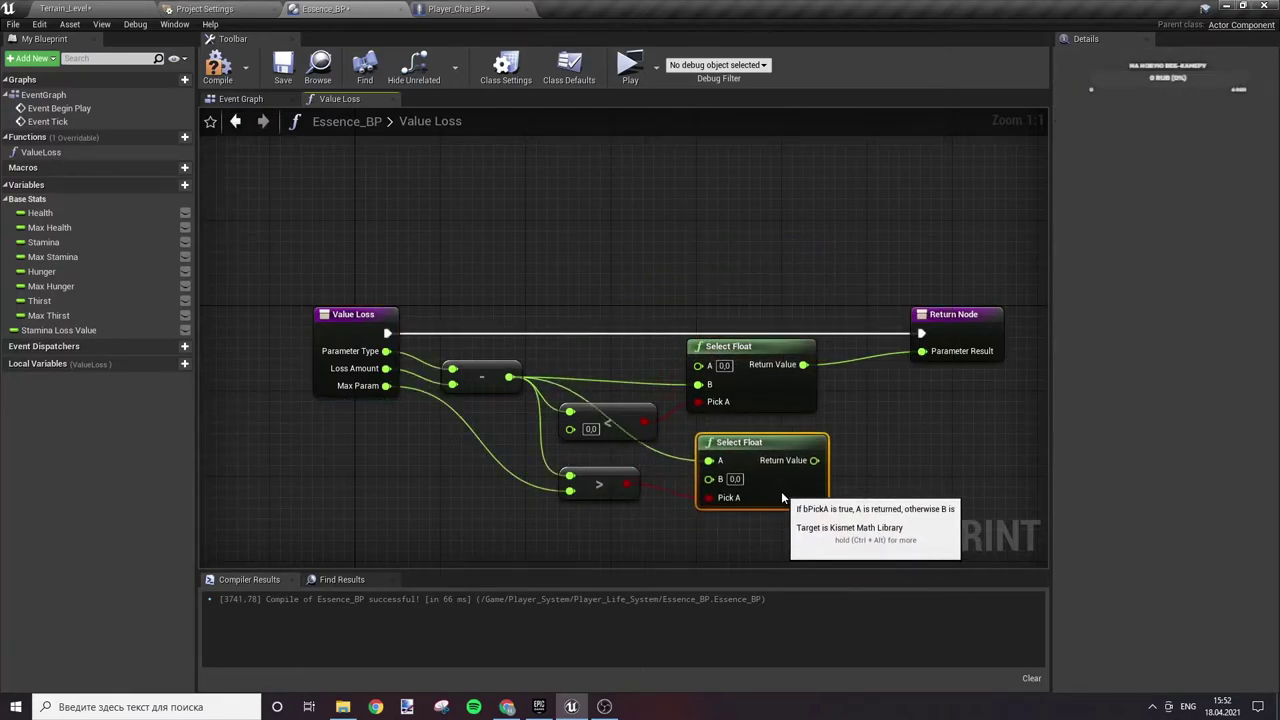
left_click(699, 551)
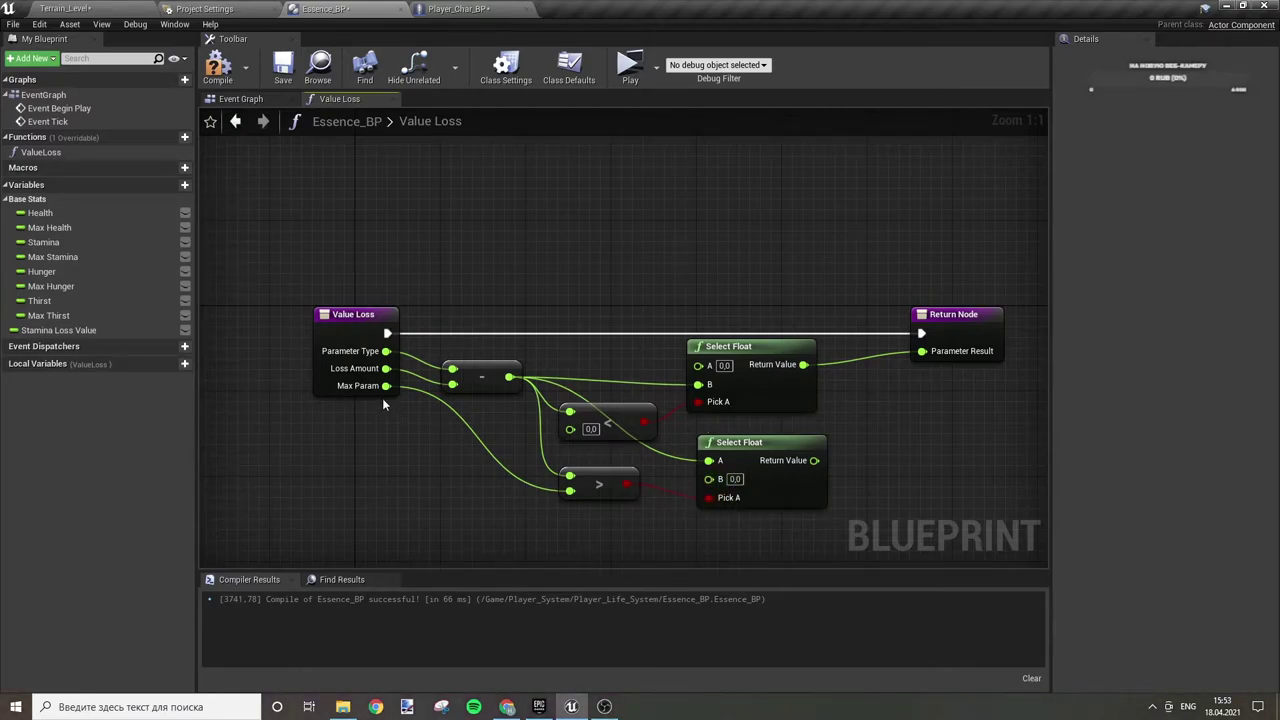
left_click_drag(386, 385, 675, 512)
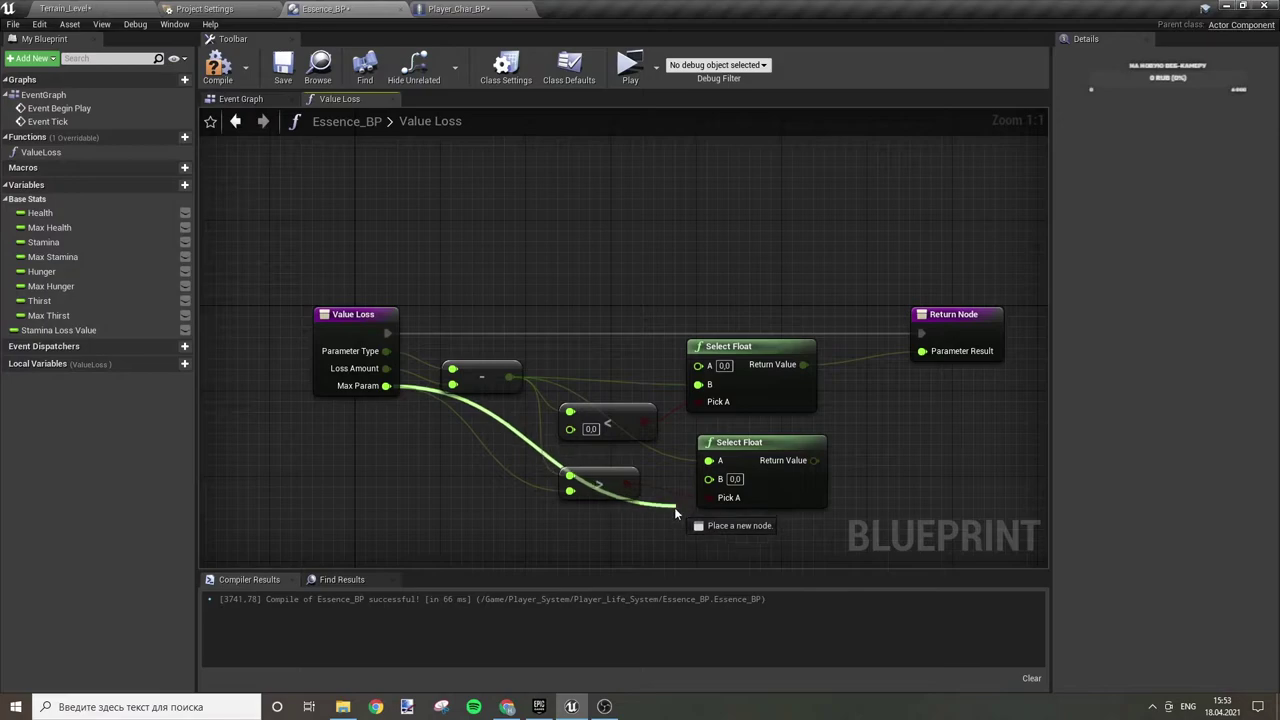
left_click_drag(675, 512, 717, 465)
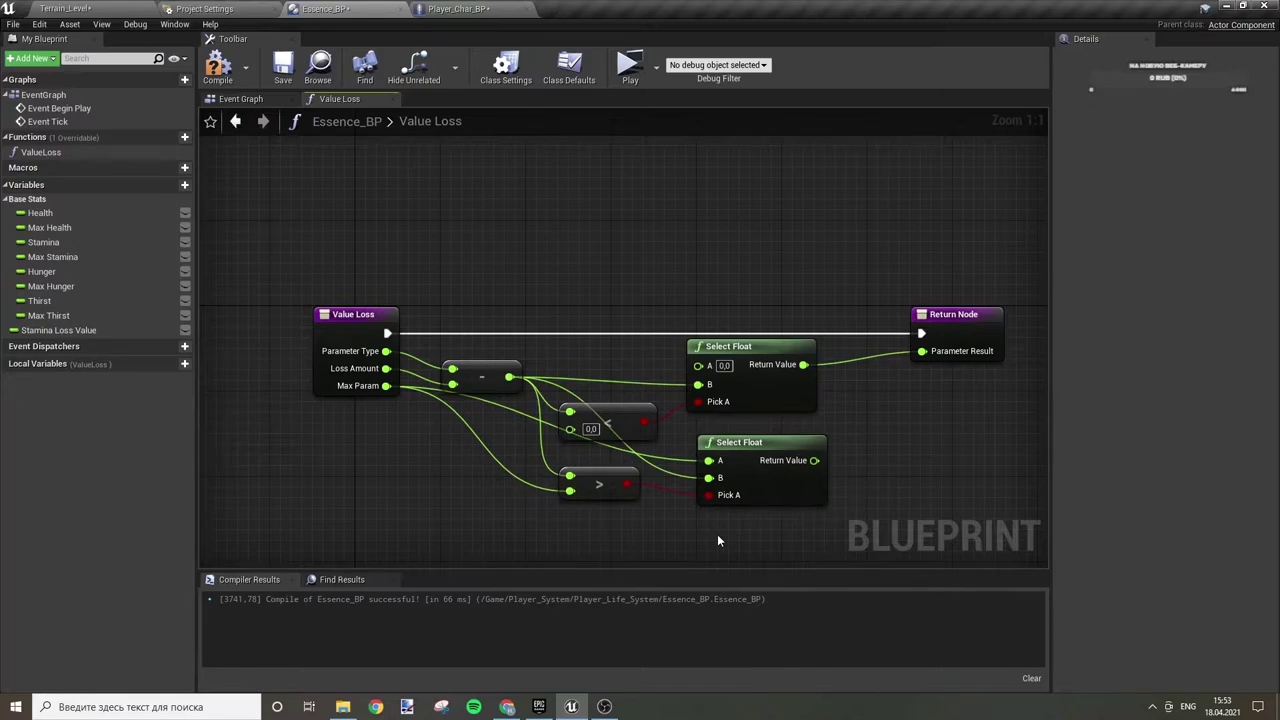
left_click_drag(823, 486, 811, 486)
left_click(931, 449)
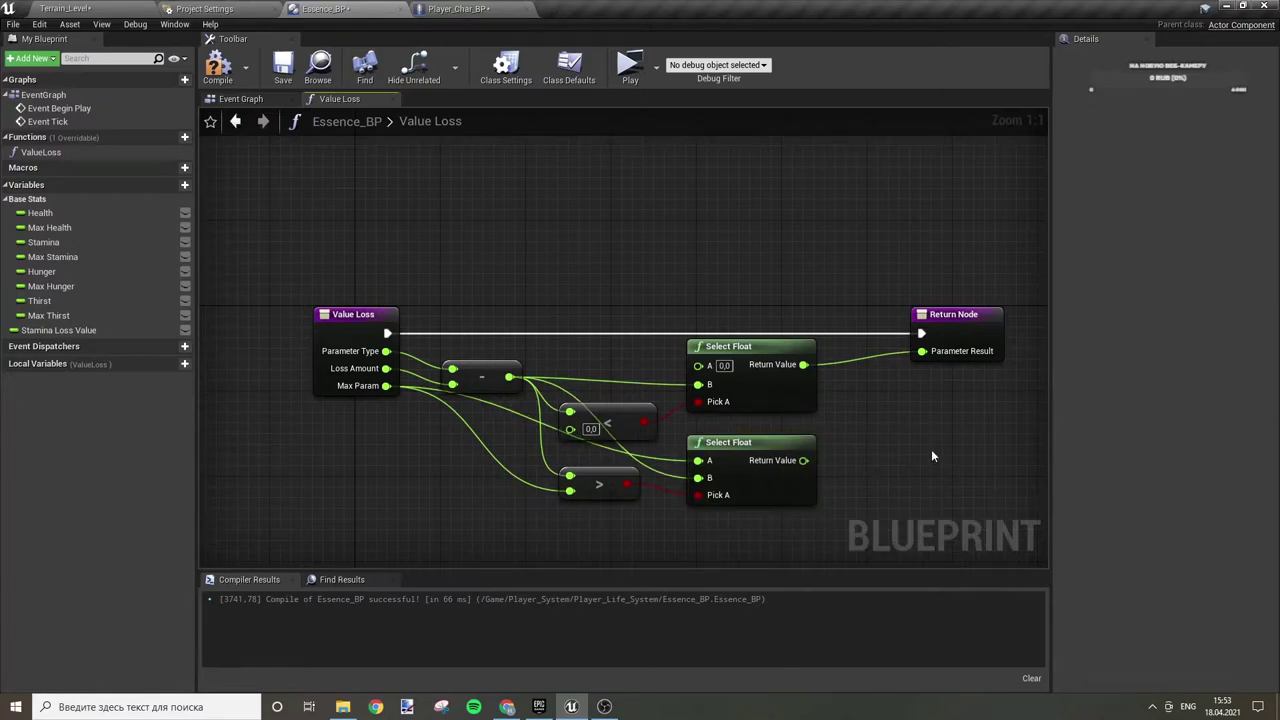
mouse_move(931, 449)
right_mouse_down()
mouse_move(884, 398)
mouse_move(922, 416)
right_mouse_up()
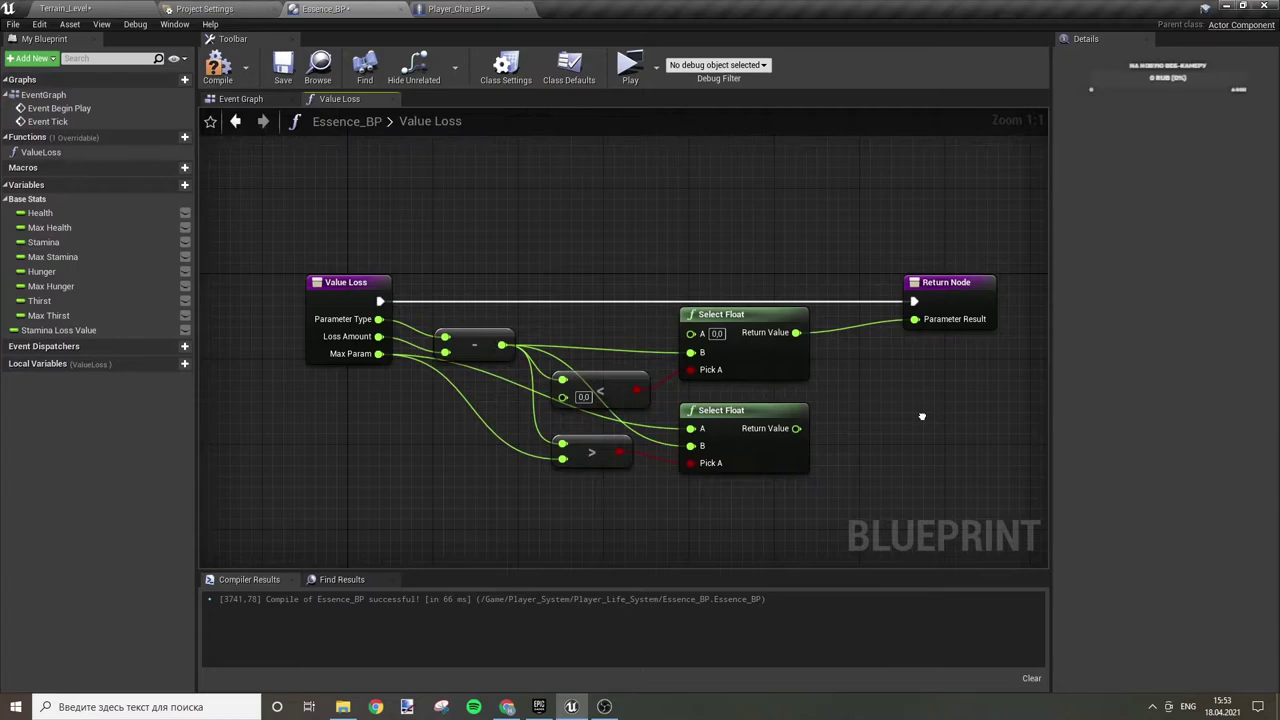
- Wire a Branch into the Value Loss execution flow and duplicate the Return Node
left_click(665, 254)
left_click_drag(676, 280, 380, 302)
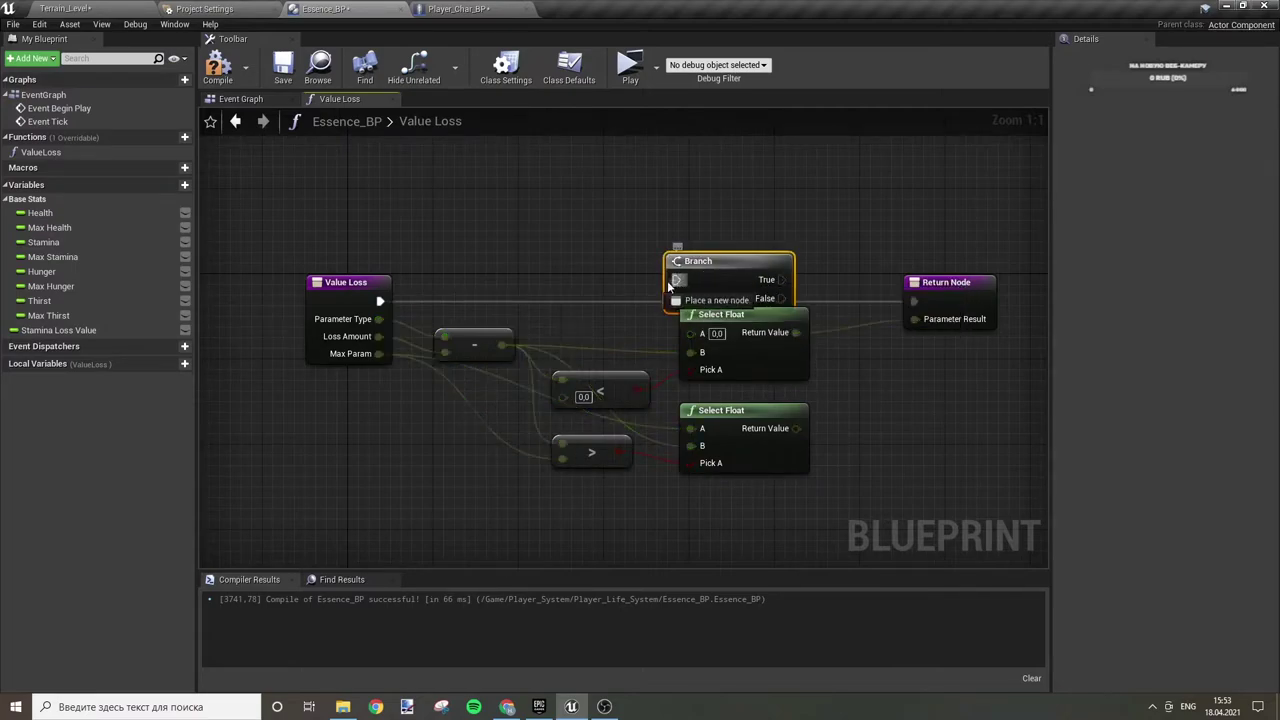
right_click_drag(950, 285, 772, 241)
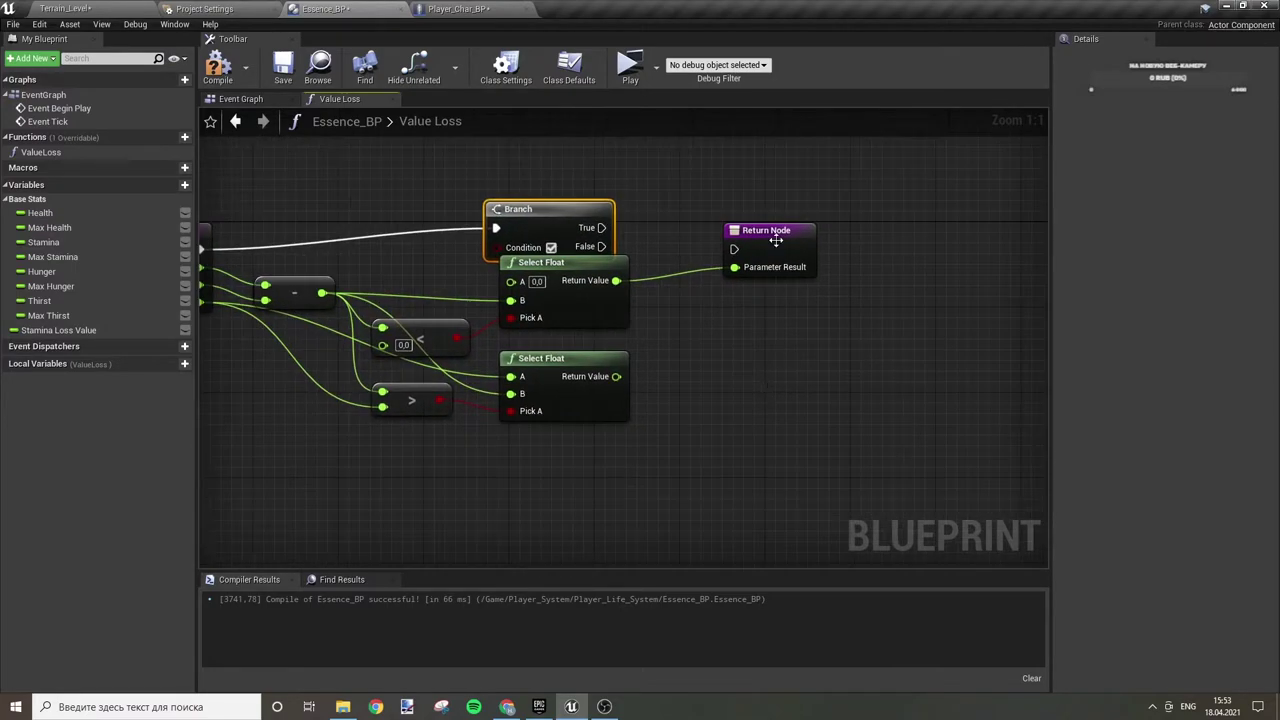
mouse_move(772, 241)
left_mouse_down()
mouse_move(795, 256)
mouse_move(862, 253)
left_mouse_up()
key("ctrl+w")
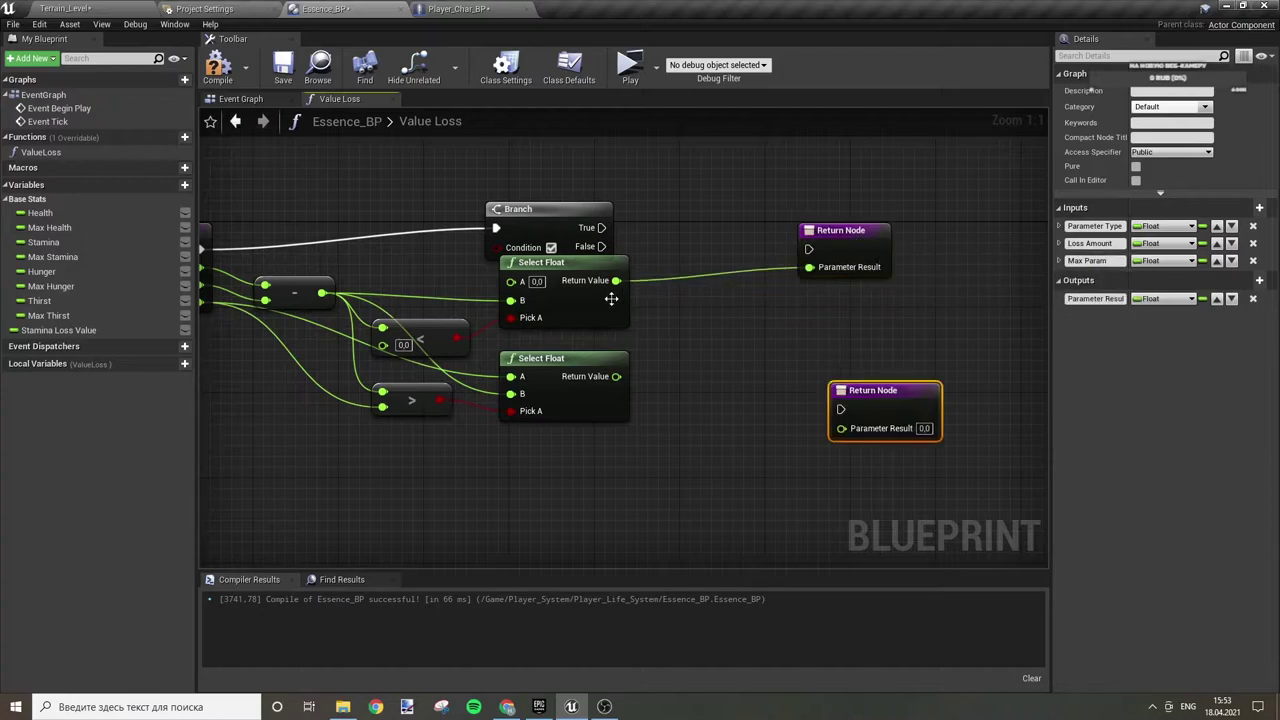
- Rearrange the Branch, lower Select Float and greater-than nodes to make room
left_click_drag(557, 240, 601, 229)
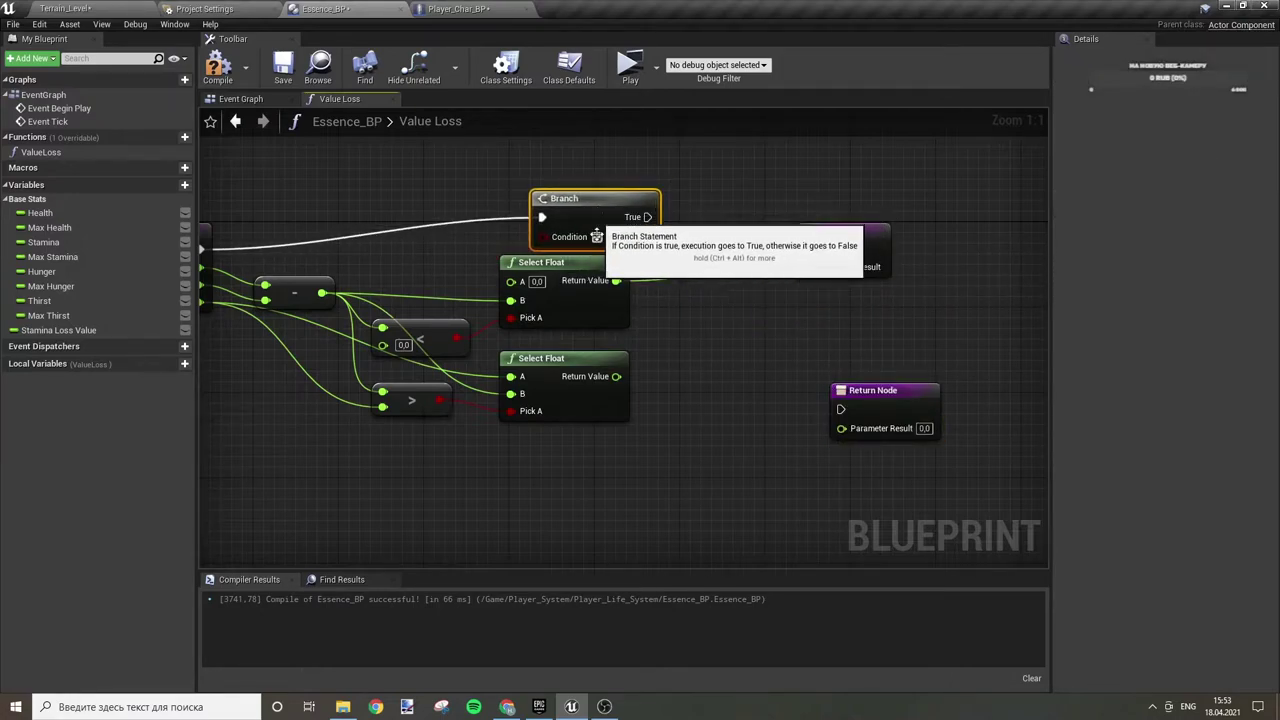
mouse_move(570, 384)
left_mouse_down()
mouse_move(596, 384)
mouse_move(584, 458)
left_mouse_up()
mouse_move(413, 402)
left_mouse_down()
mouse_move(420, 485)
mouse_move(422, 463)
left_mouse_up()
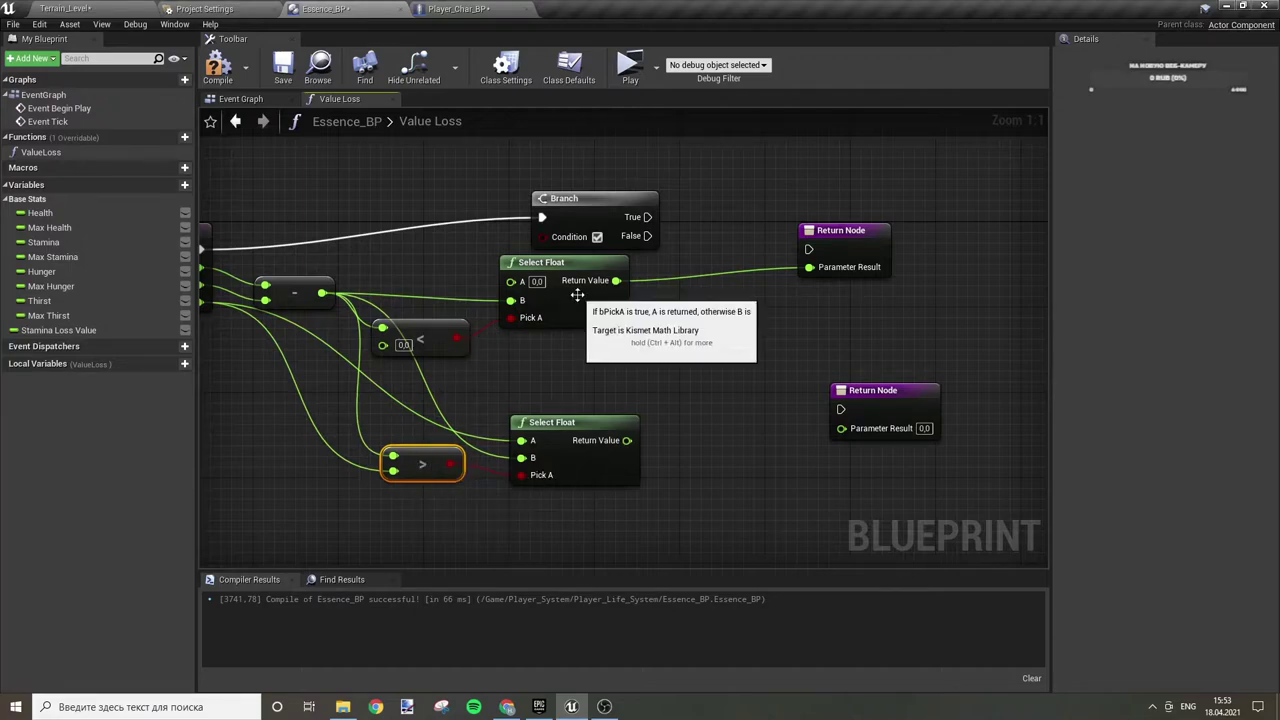
right_click_drag(469, 194, 520, 281)
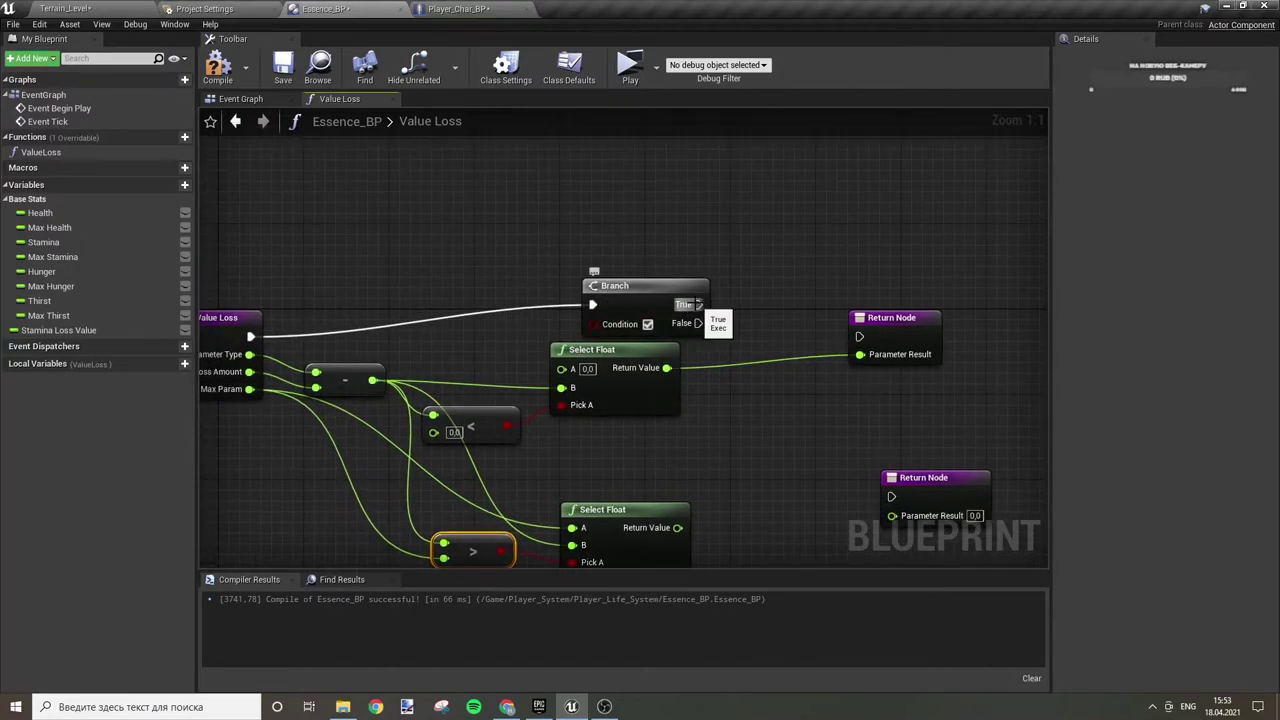
right_click_drag(330, 308, 450, 308)
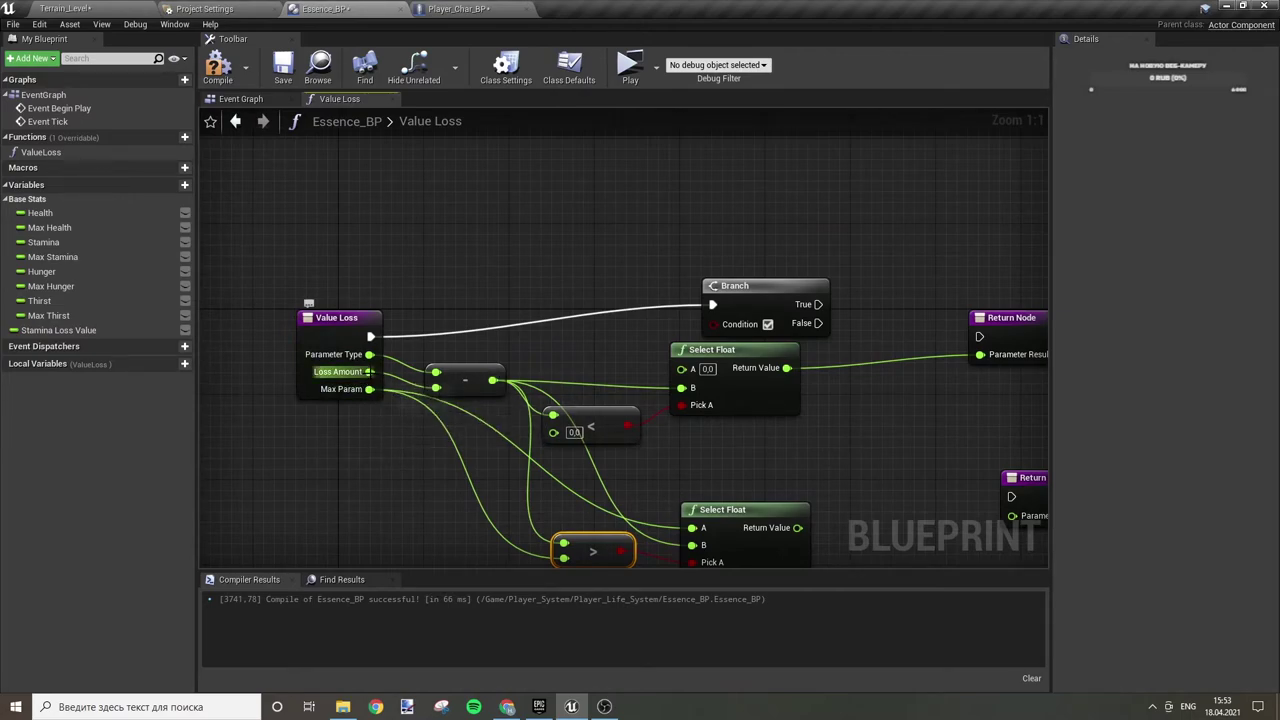
- Add a >= comparison on Loss Amount and use it as the Branch condition
left_click_drag(368, 371, 489, 268)
type(">")
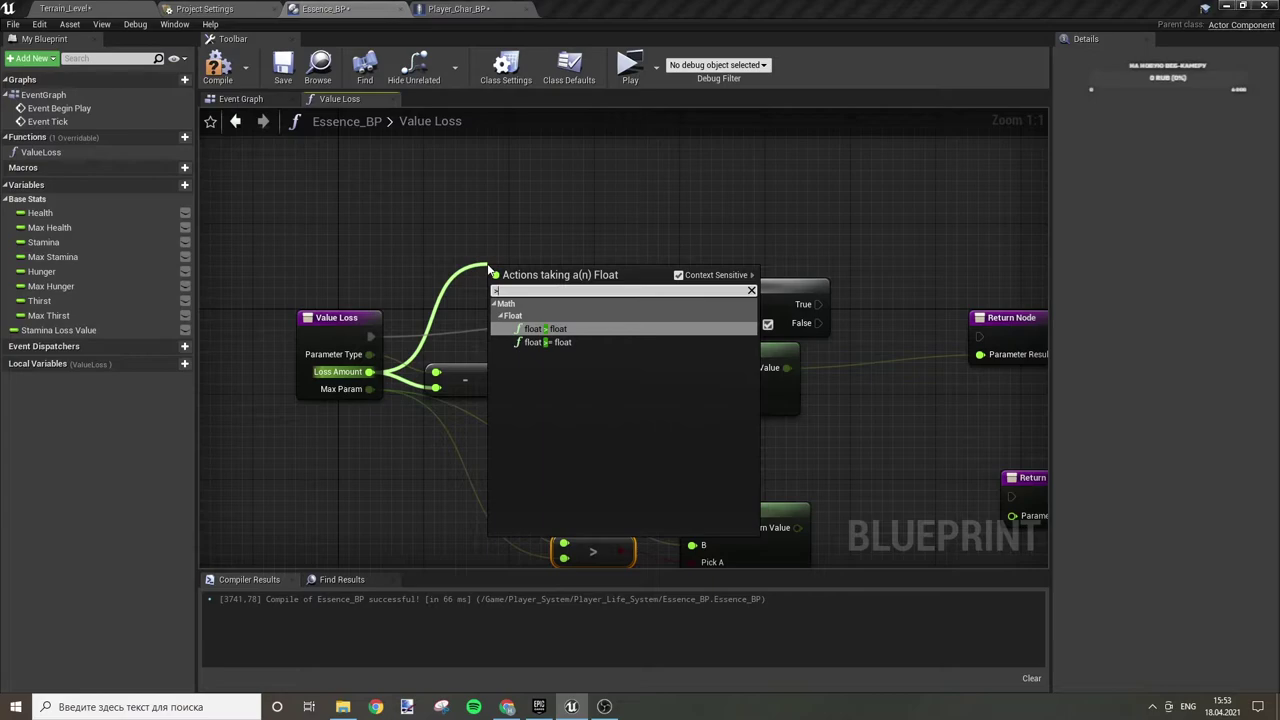
key("Down")
key("Return")
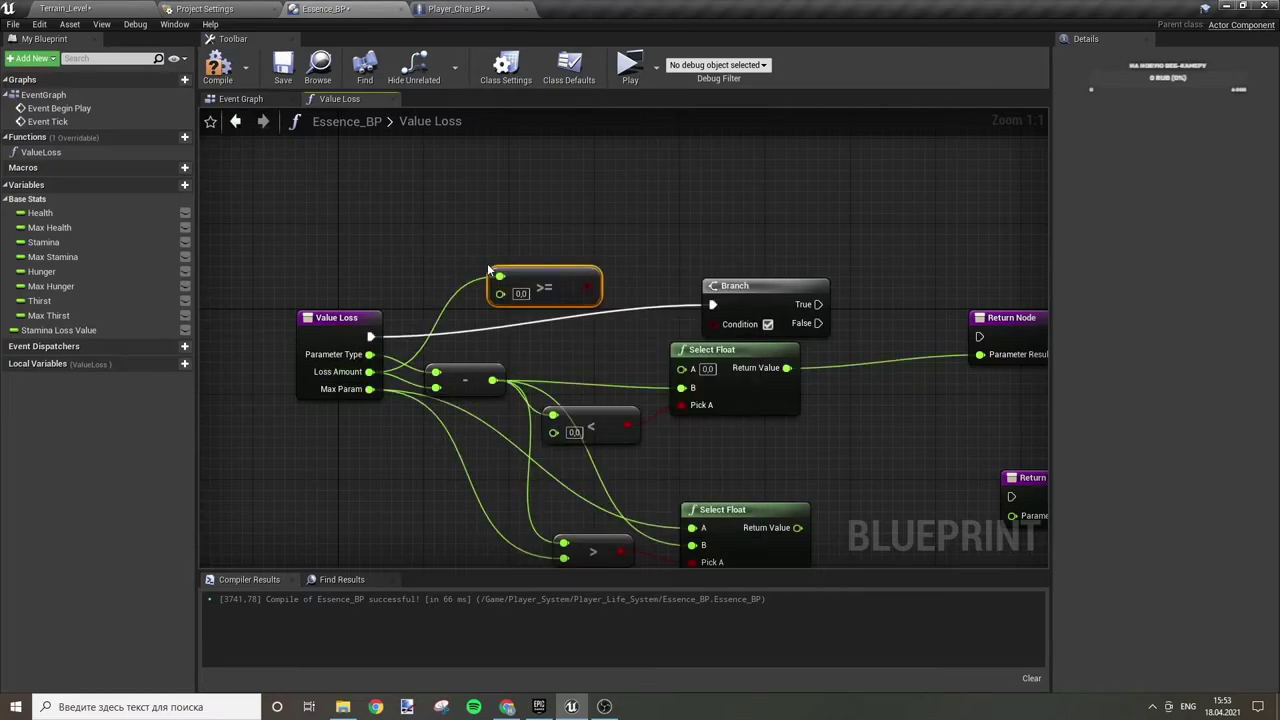
left_click_drag(594, 287, 712, 322)
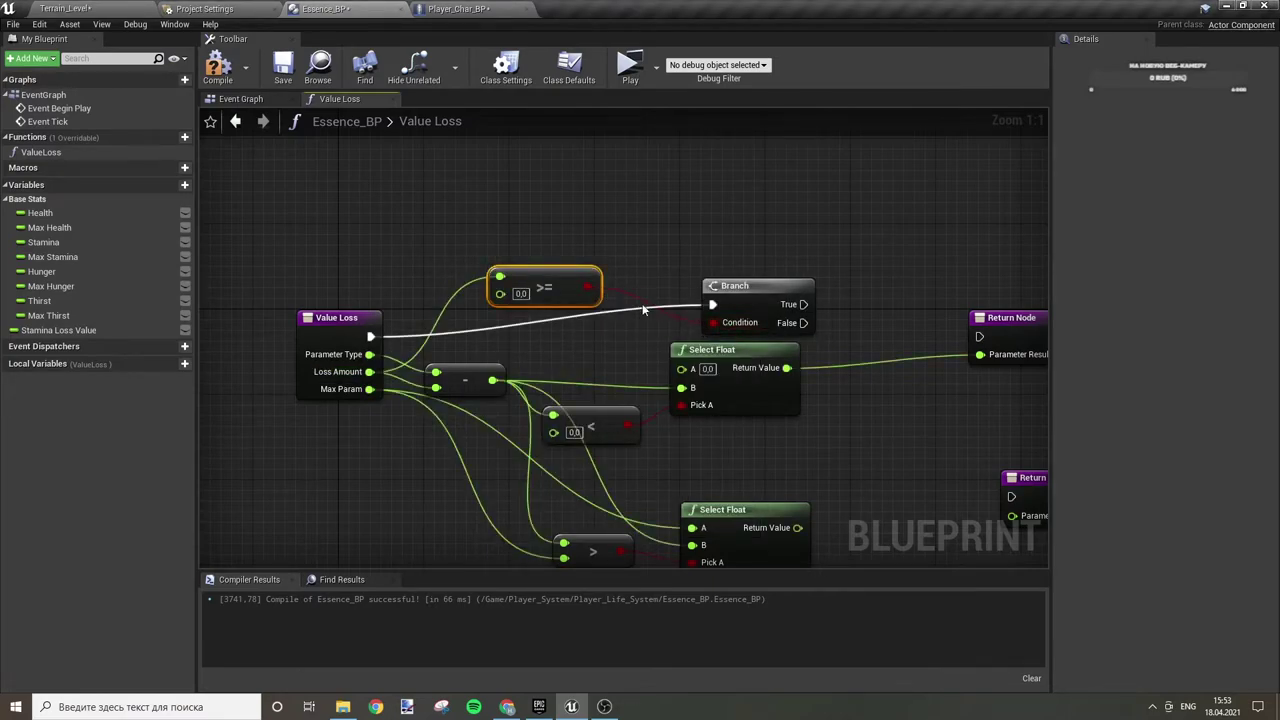
mouse_move(538, 270)
left_mouse_down()
mouse_move(587, 358)
mouse_move(597, 345)
left_mouse_up()
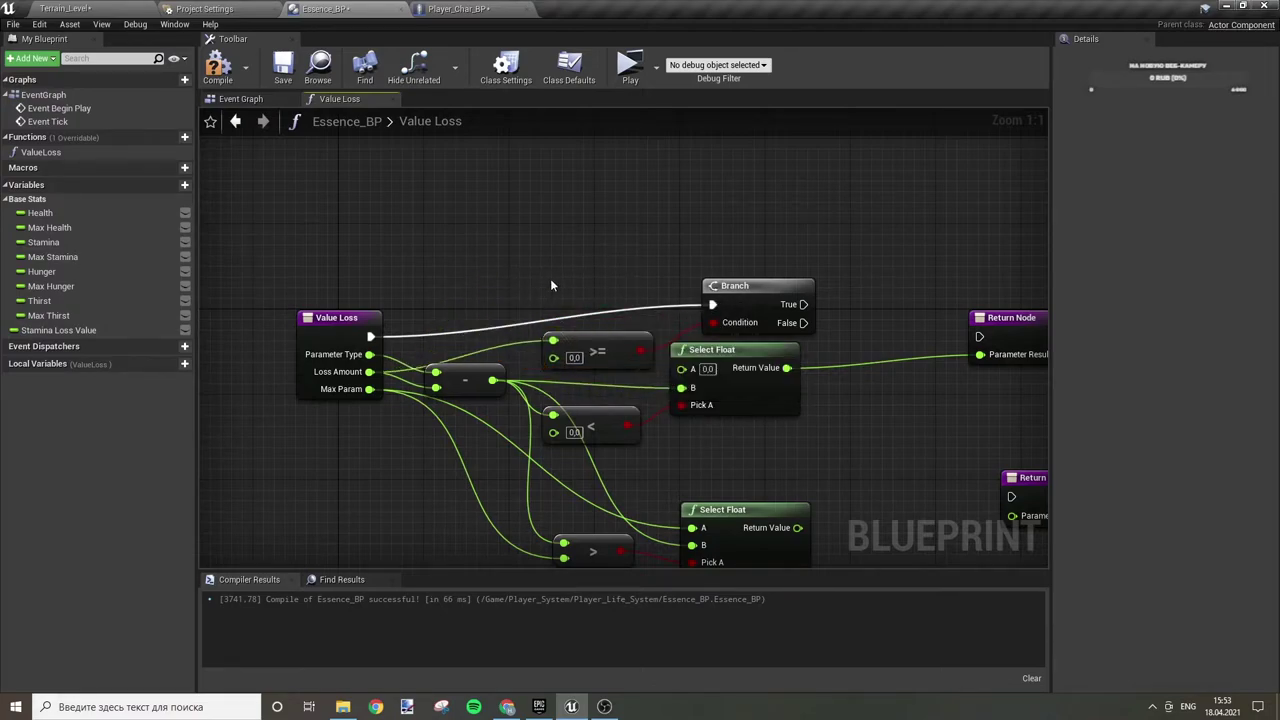
right_click_drag(550, 286, 540, 236)
- Save Essence_BP and bring up Player_Char_BP's macro graph
left_click(283, 68)
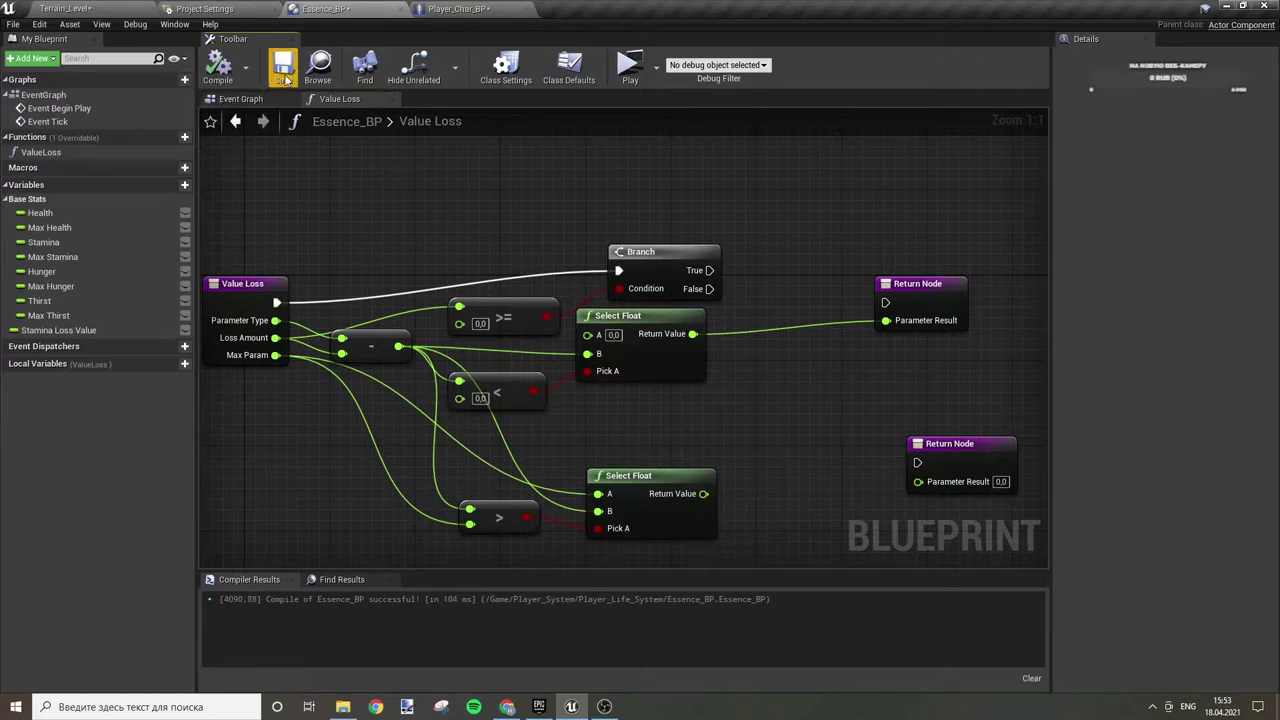
left_click(458, 8)
right_click_drag(432, 314, 535, 314)
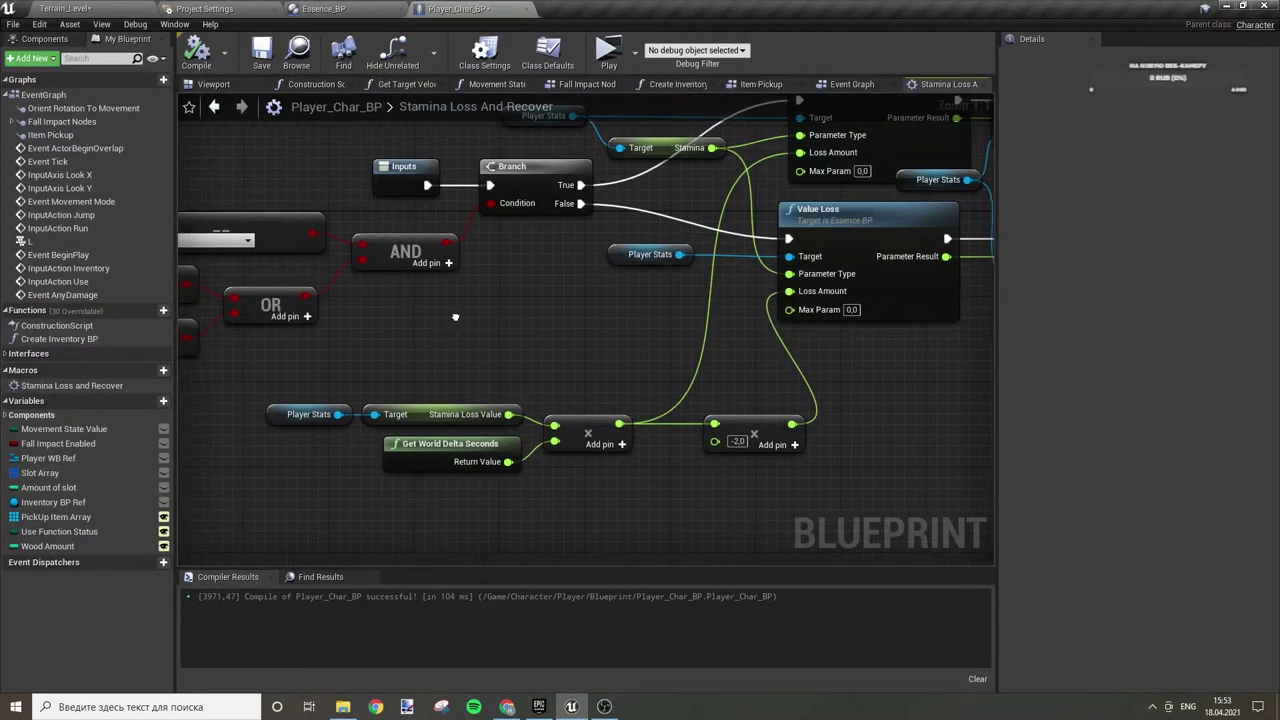
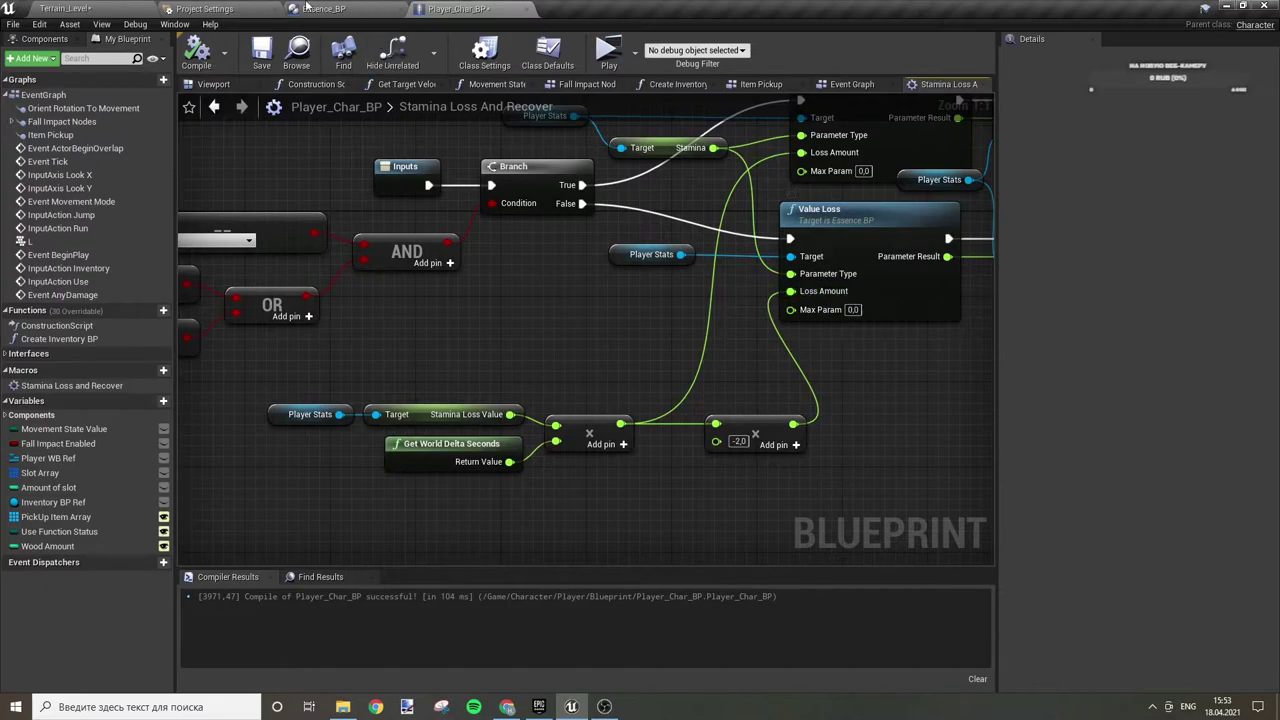
- Open Value Loss in Essence_BP and rearrange the Branch, entry, subtraction, Select Float, > and Return nodes
double_click(805, 208)
left_click_drag(671, 275, 658, 254)
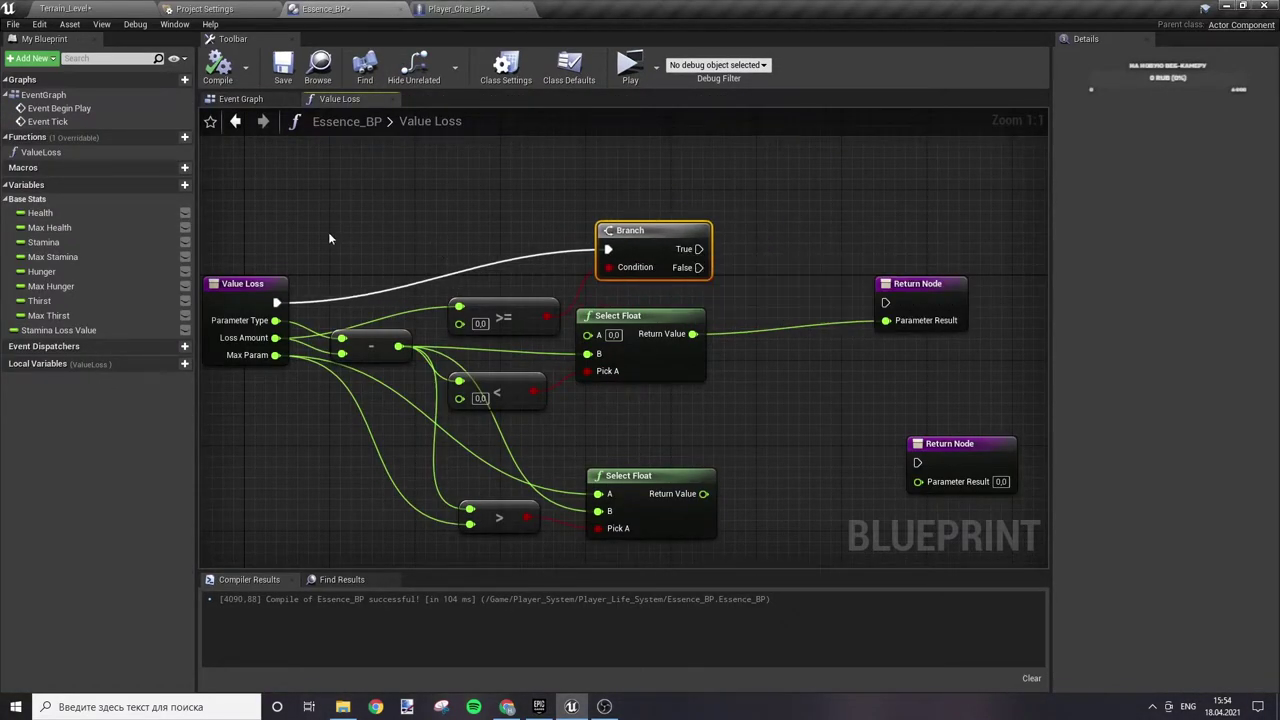
left_click_drag(271, 279, 283, 223)
left_click(290, 200)
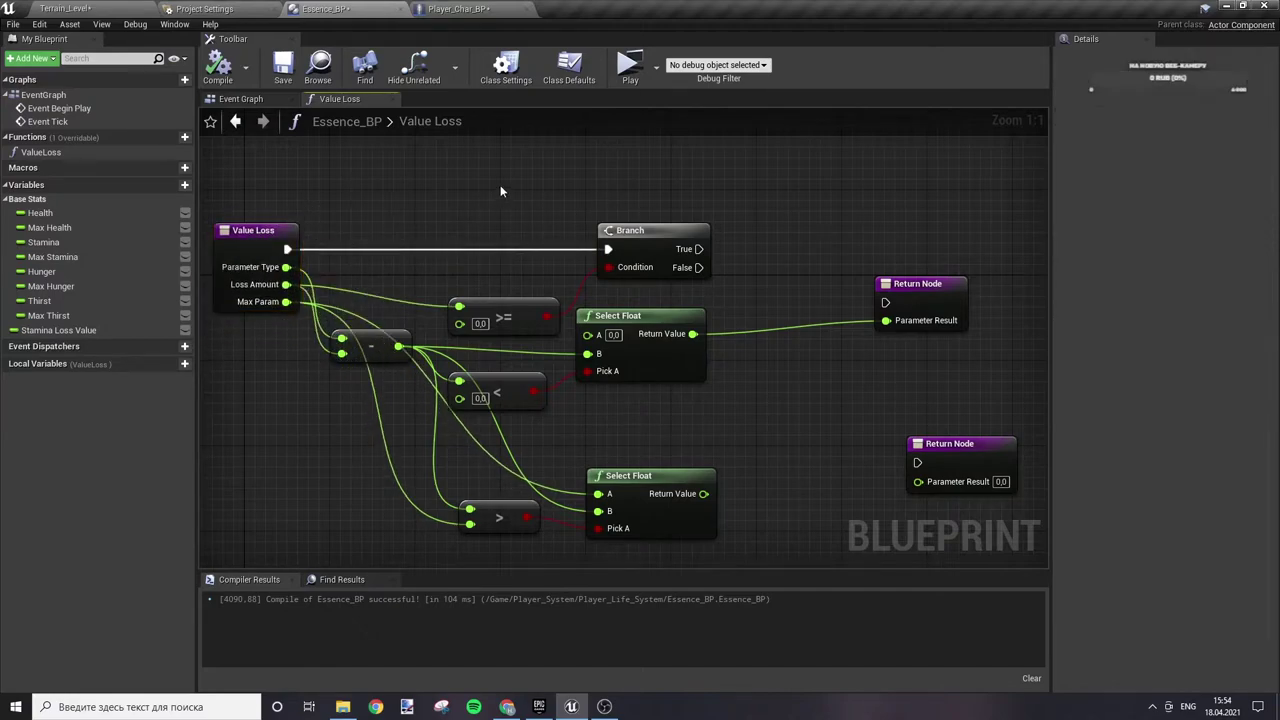
right_click_drag(300, 200, 245, 205)
mouse_move(330, 345)
left_mouse_down()
mouse_move(338, 280)
mouse_move(328, 291)
left_mouse_up()
left_click(605, 285)
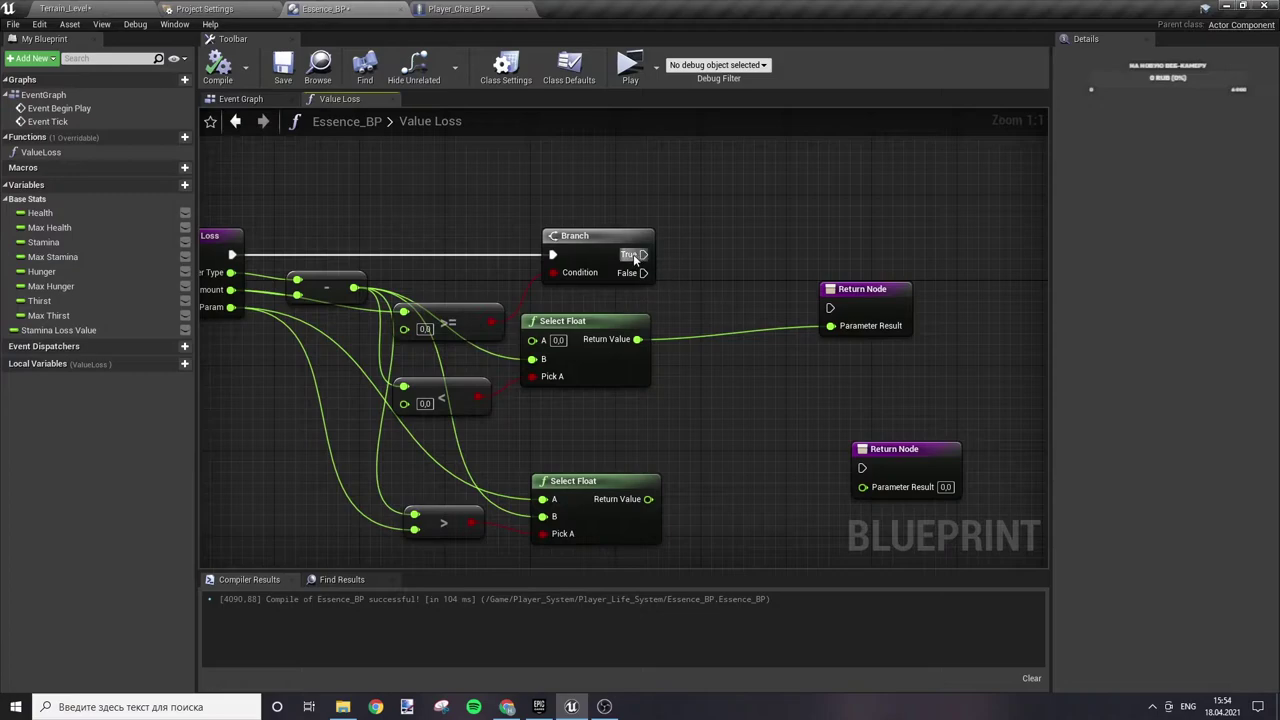
left_click_drag(597, 517, 596, 186)
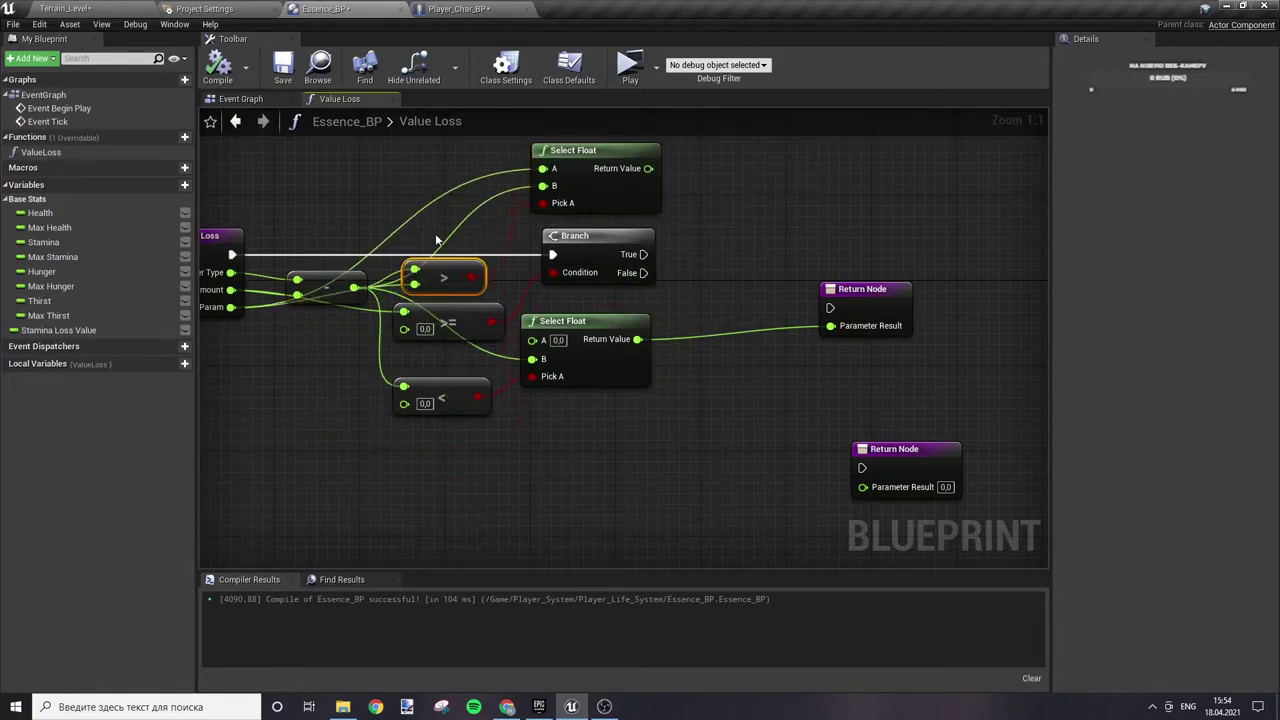
left_click_drag(443, 516, 432, 148)
left_click_drag(893, 449, 808, 172)
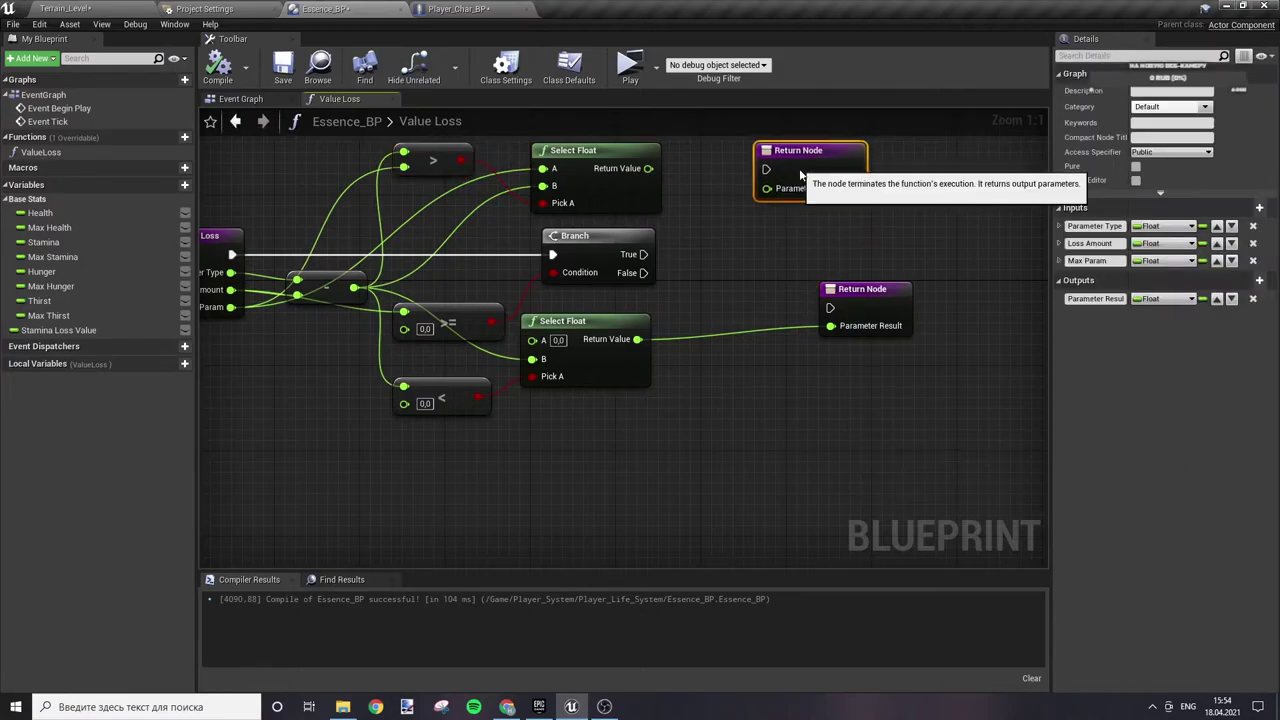
- Wire Branch True to the upper Return Node, fed by the Select Float, and False to the lower Return Node
left_click_drag(643, 254, 777, 190)
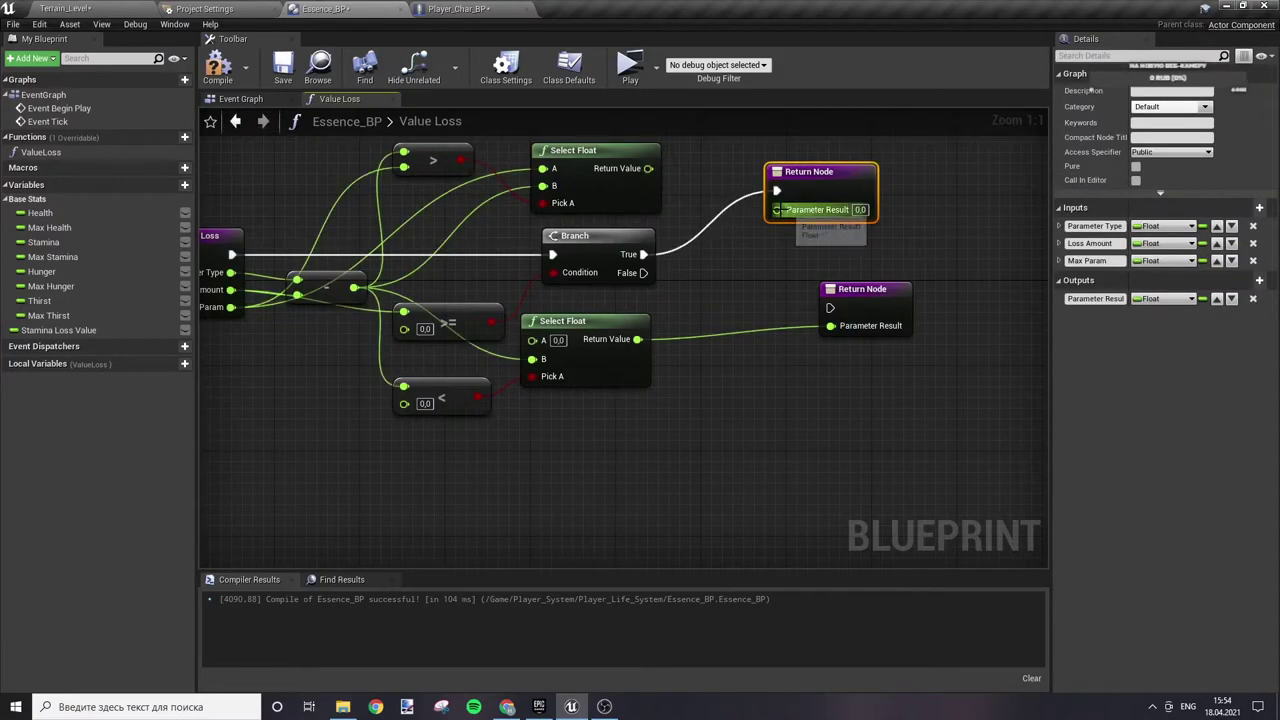
left_click_drag(648, 168, 777, 208)
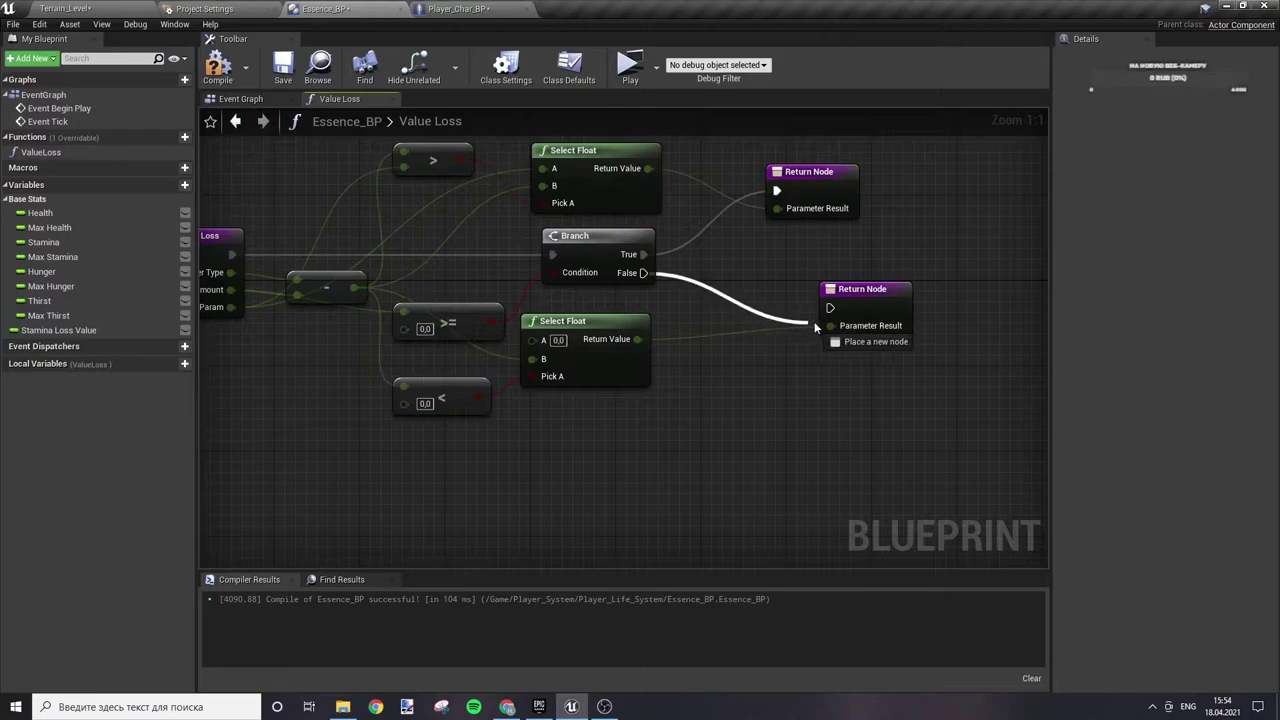
left_click_drag(643, 272, 830, 307)
left_click_drag(871, 315, 838, 315)
left_click(807, 244)
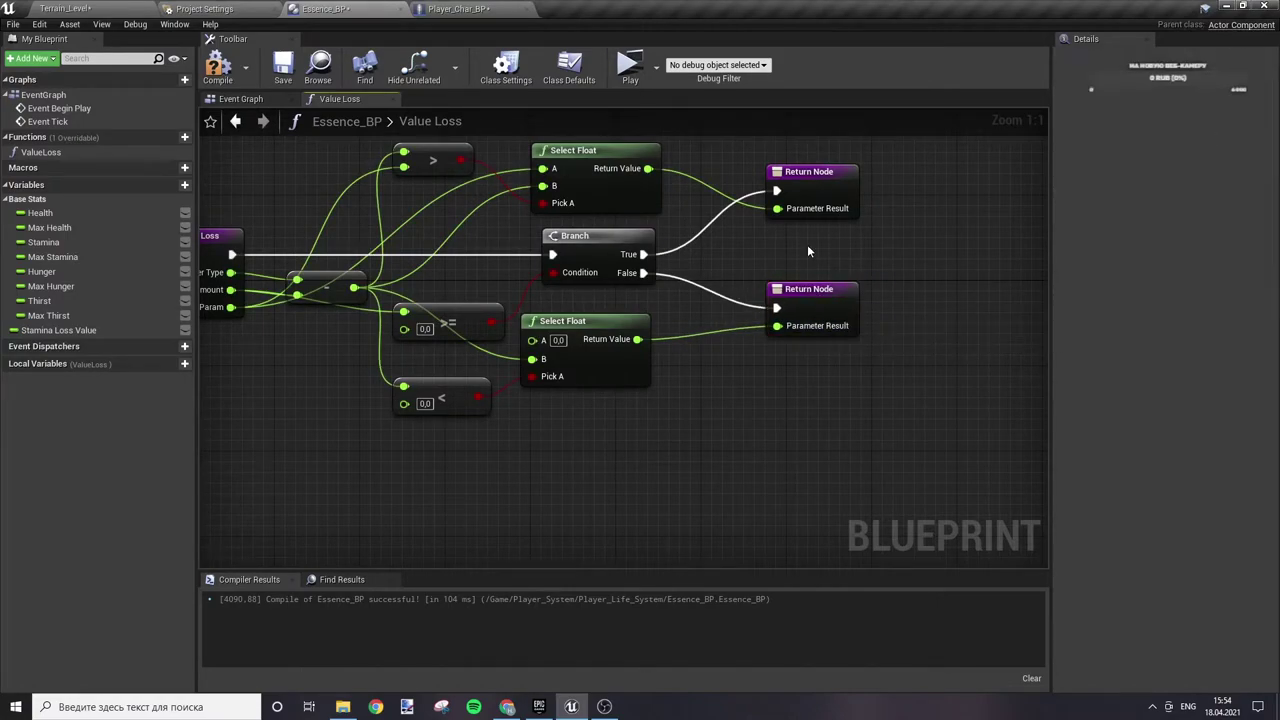
- Compile Essence_BP and tidy the Select Float, subtraction and Value Loss entry node positions
key("Home")
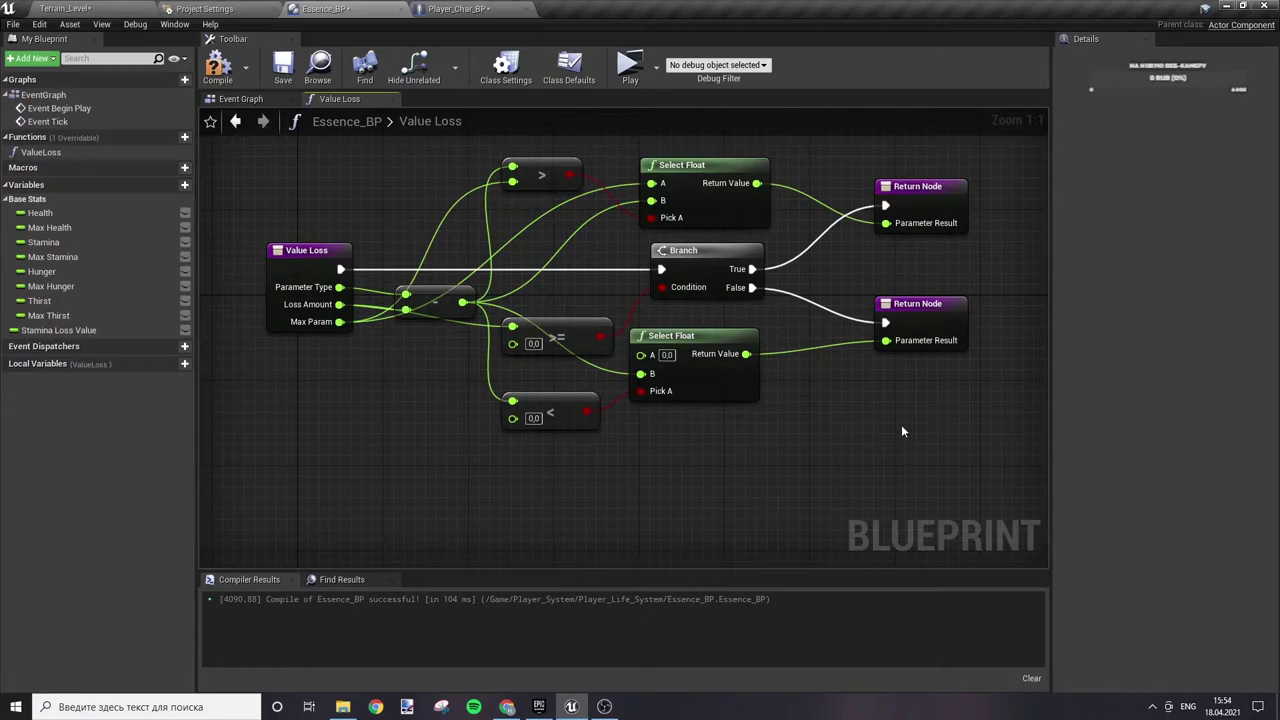
left_click_drag(721, 376, 731, 380)
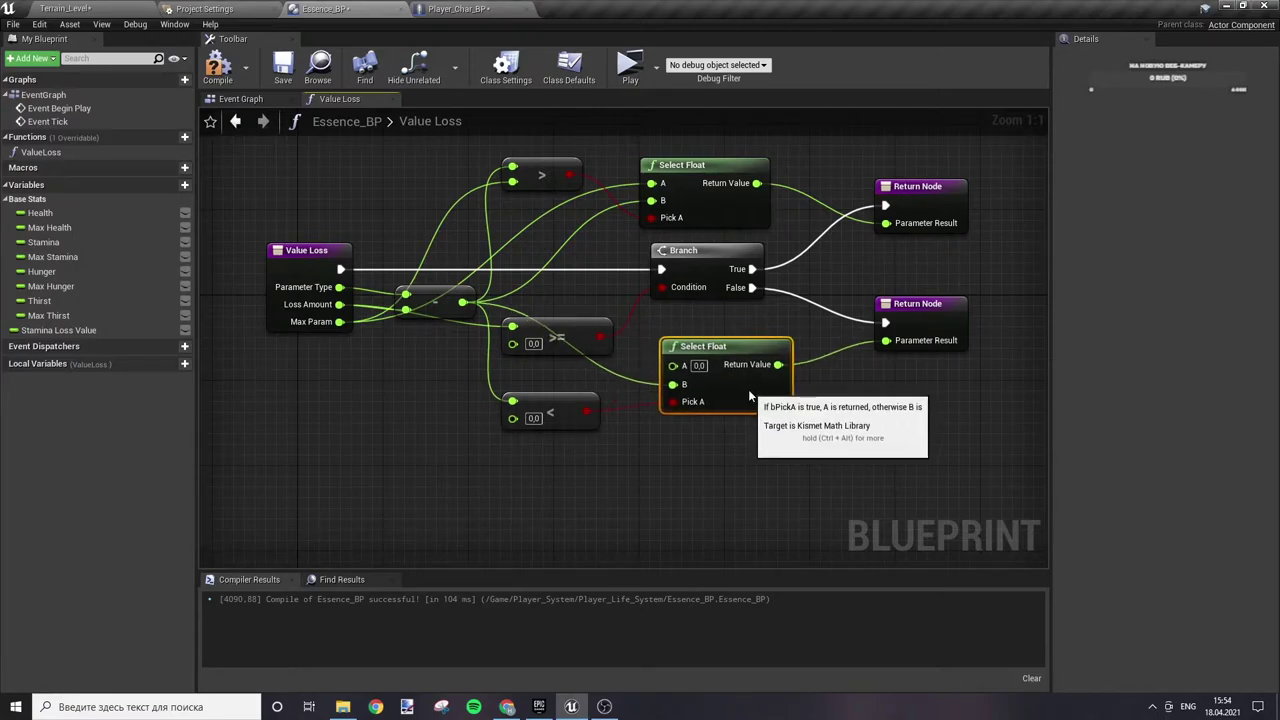
left_click(794, 503)
left_click(215, 72)
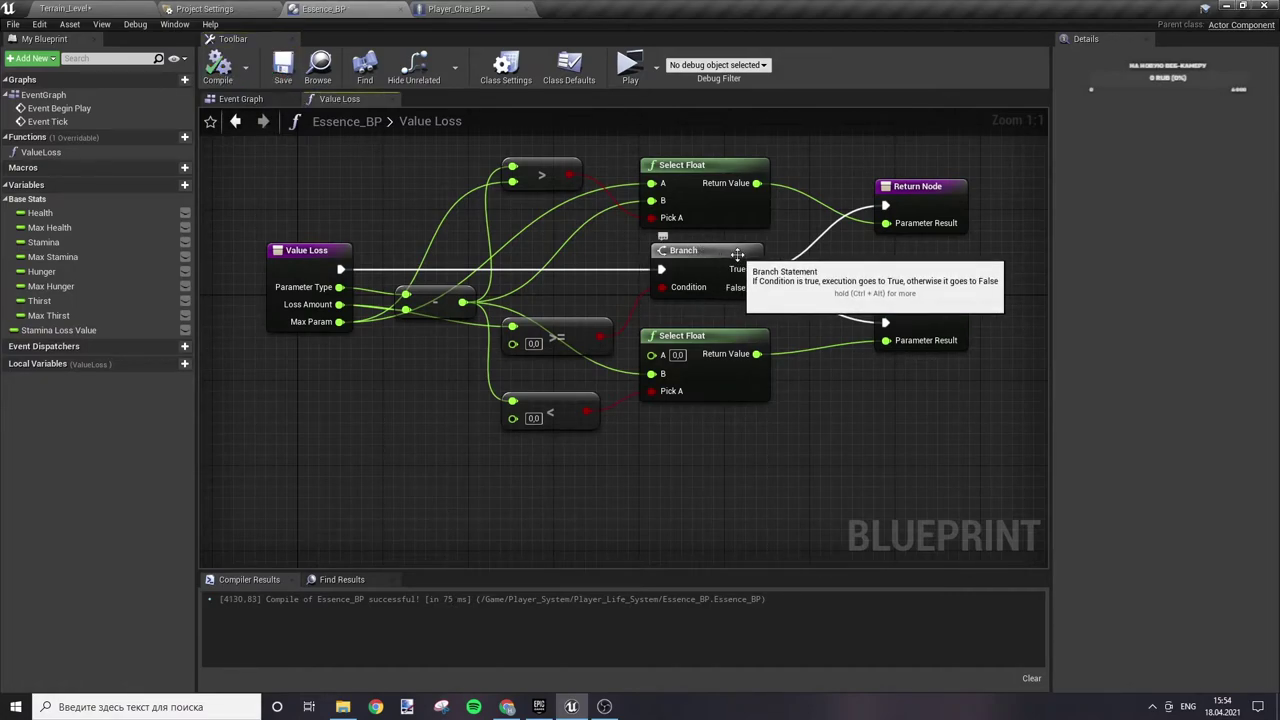
left_click_drag(430, 307, 441, 296)
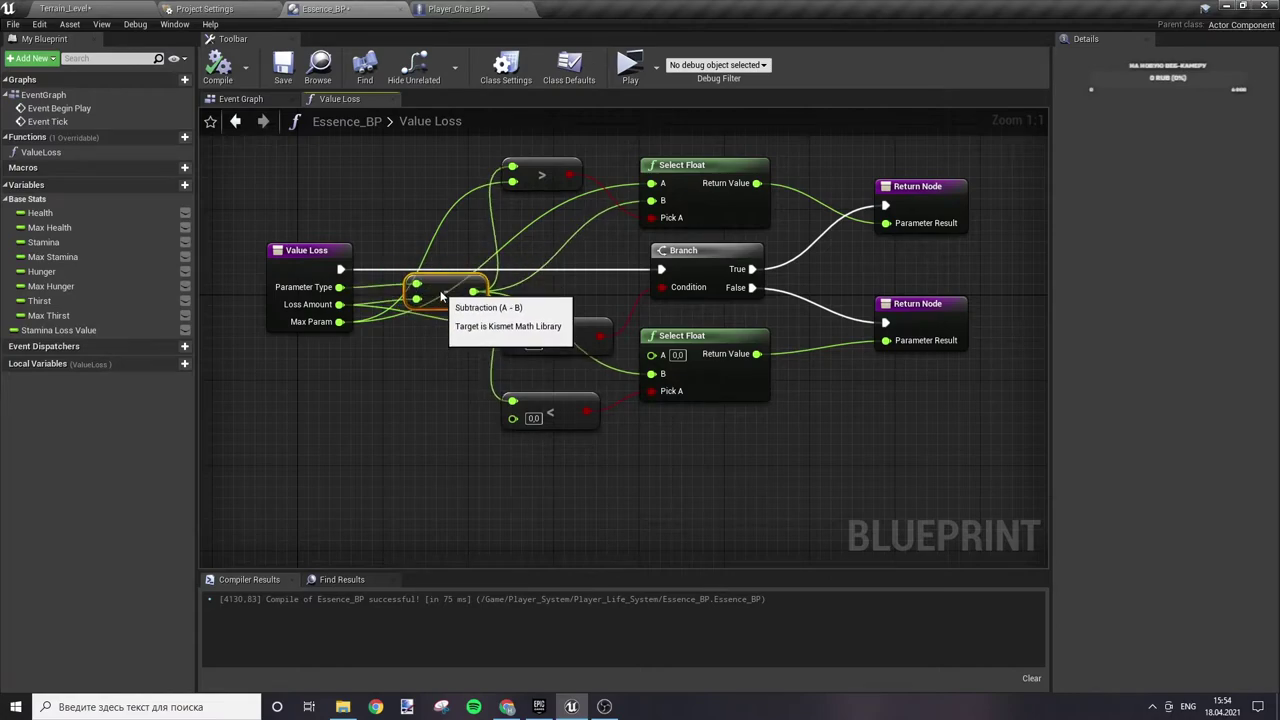
right_click_drag(441, 296, 831, 296)
left_click_drag(713, 260, 432, 262)
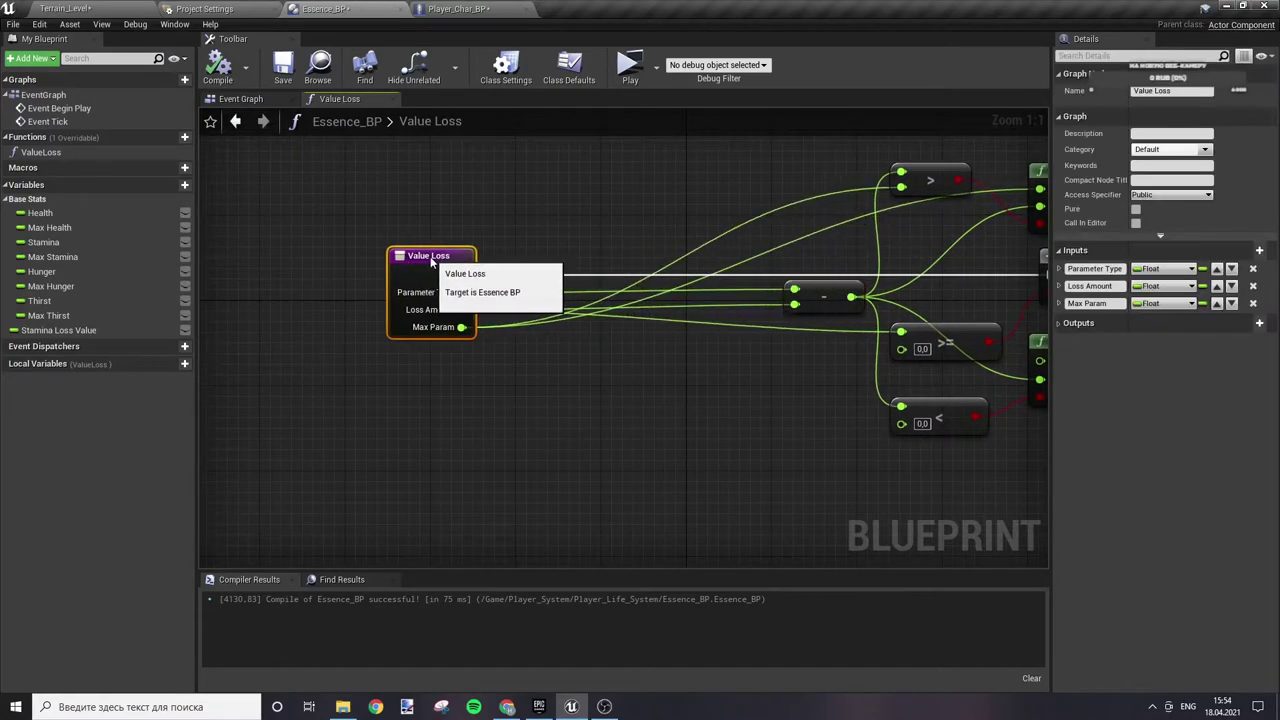
left_click(462, 262)
- Add a Param Type local variable and move the Branch, >= node and Loss Amount Local getter left
left_click(184, 364)
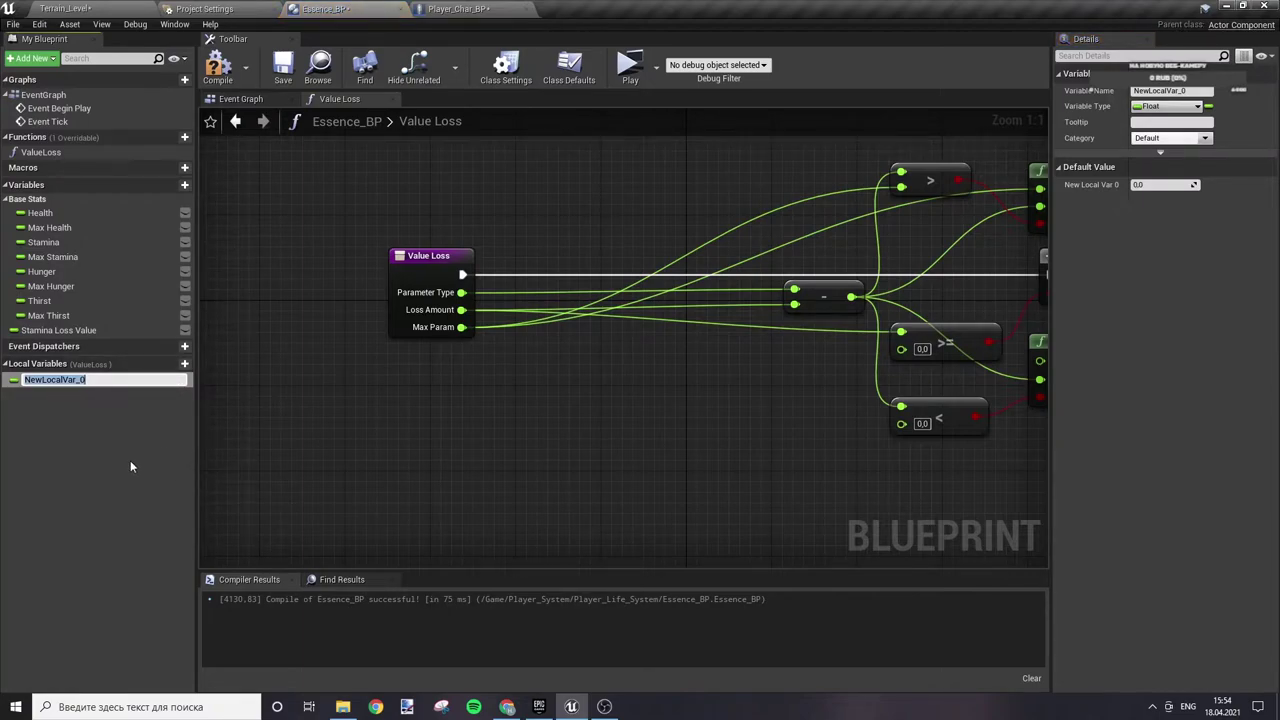
type("Param Type")
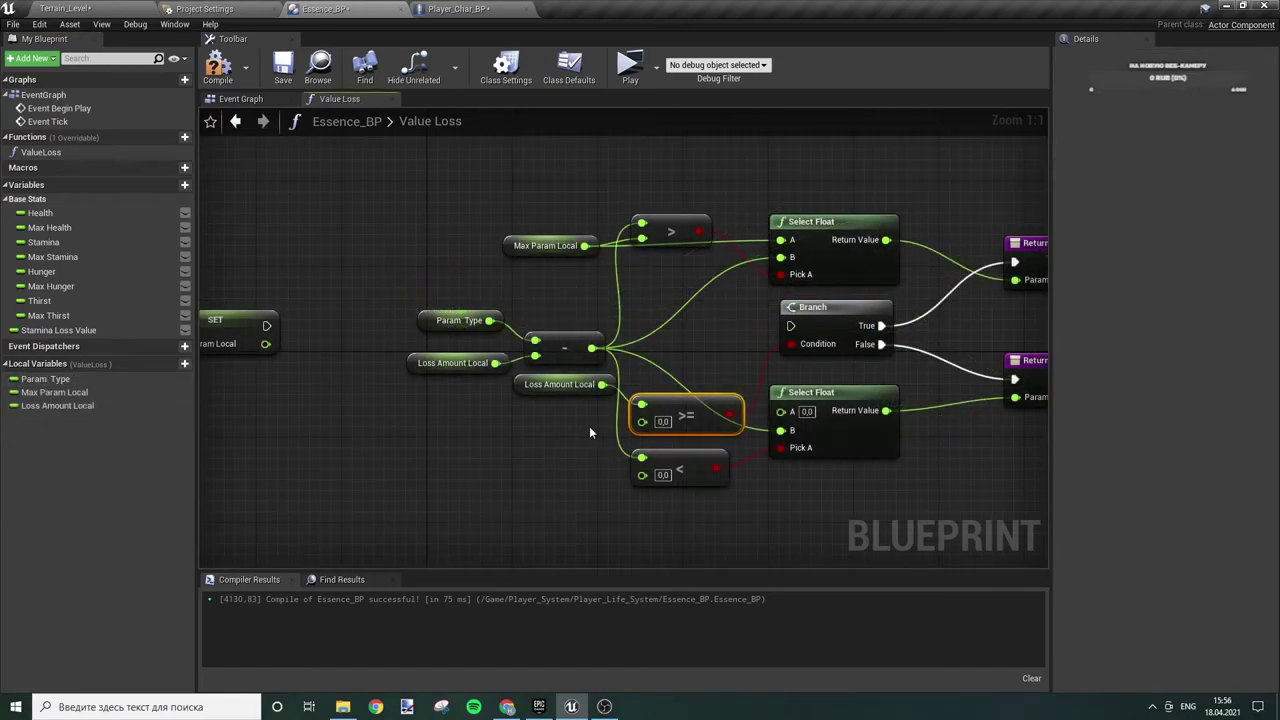
right_click_drag(495, 436, 758, 428)
left_click_drag(1005, 320, 522, 320)
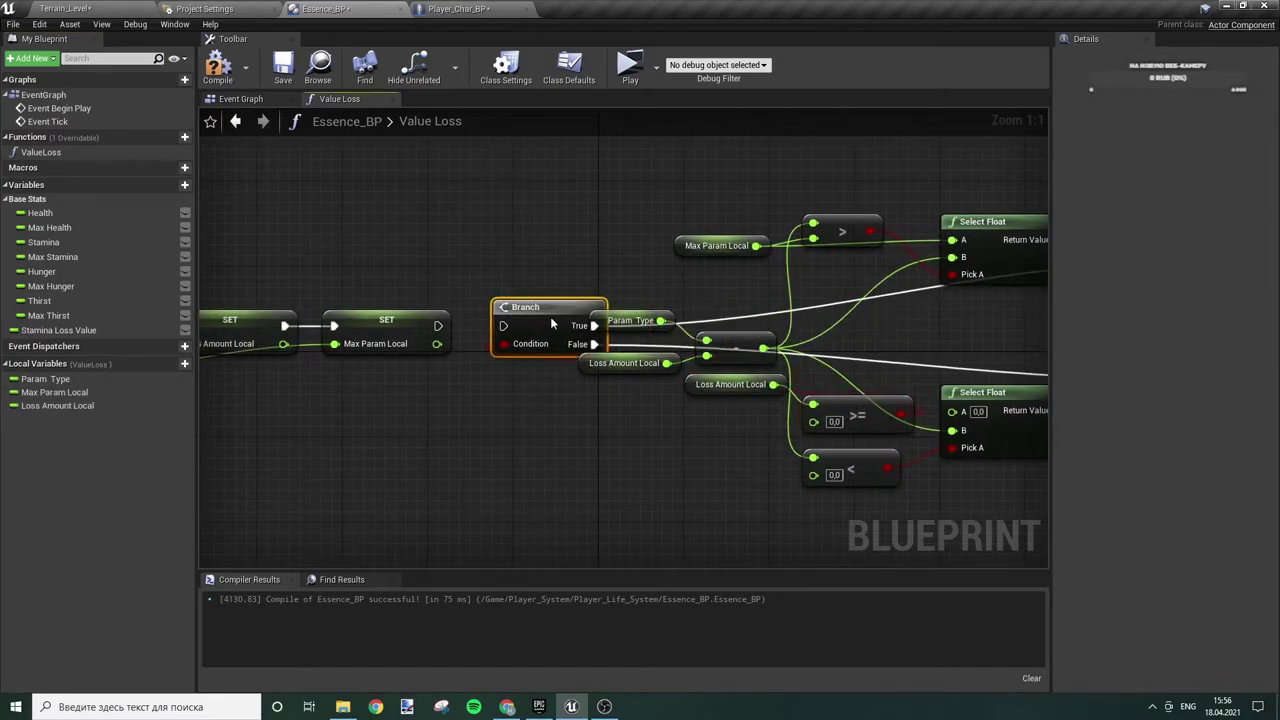
left_click_drag(863, 425, 468, 415)
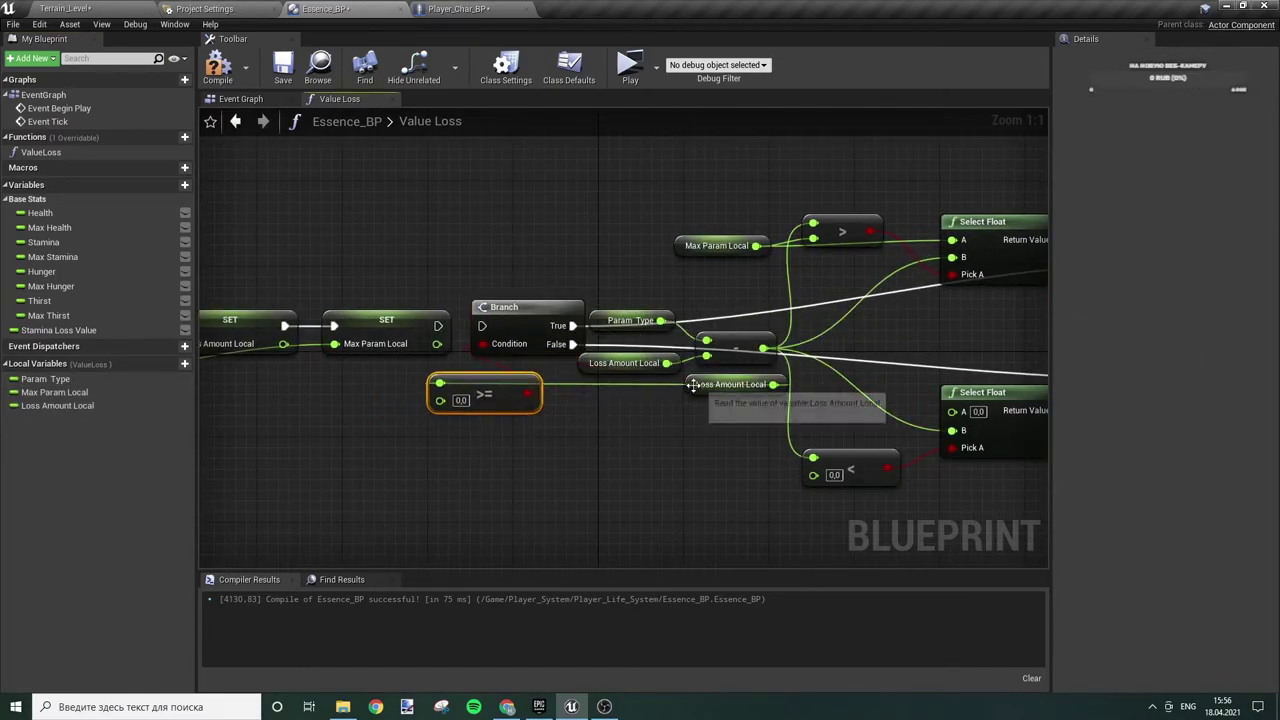
left_click_drag(730, 384, 300, 405)
- Add a reroute knot on the Max Param wire and shift the Max Param Local SET node left
right_click_drag(155, 367, 441, 412)
double_click(442, 415)
left_click_drag(442, 415, 590, 423)
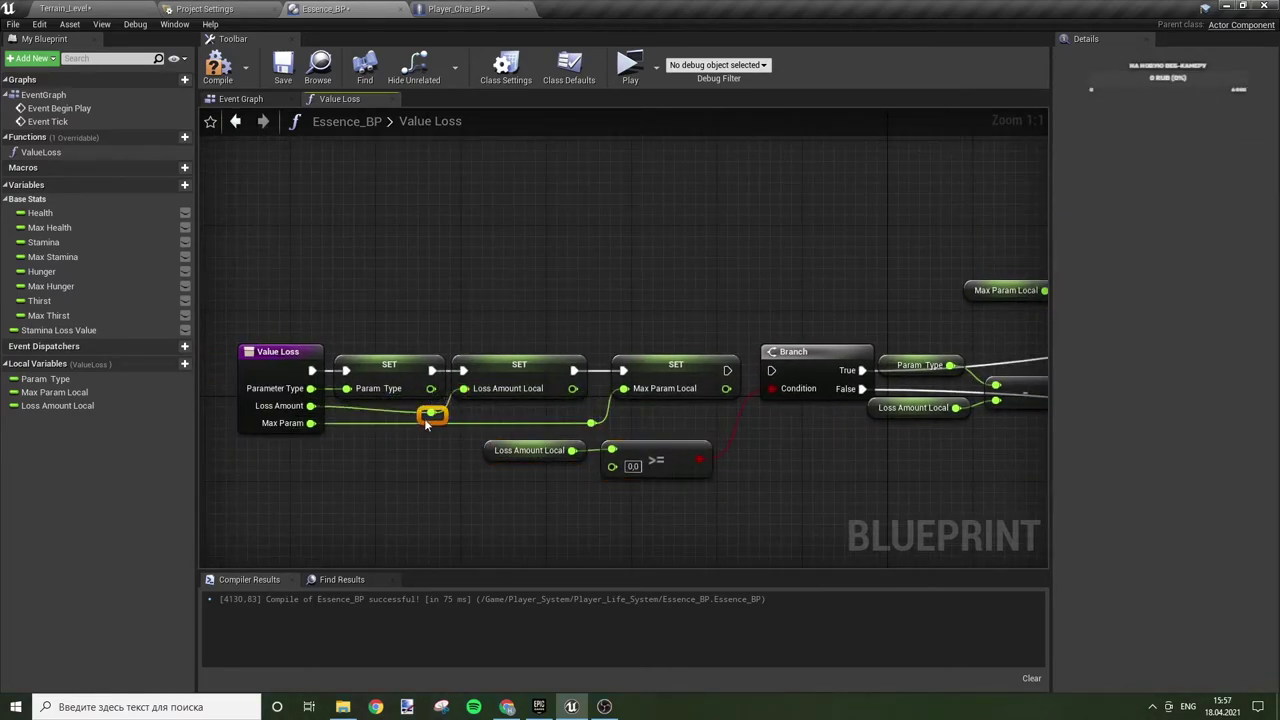
left_click_drag(676, 364, 666, 364)
left_click(576, 427)
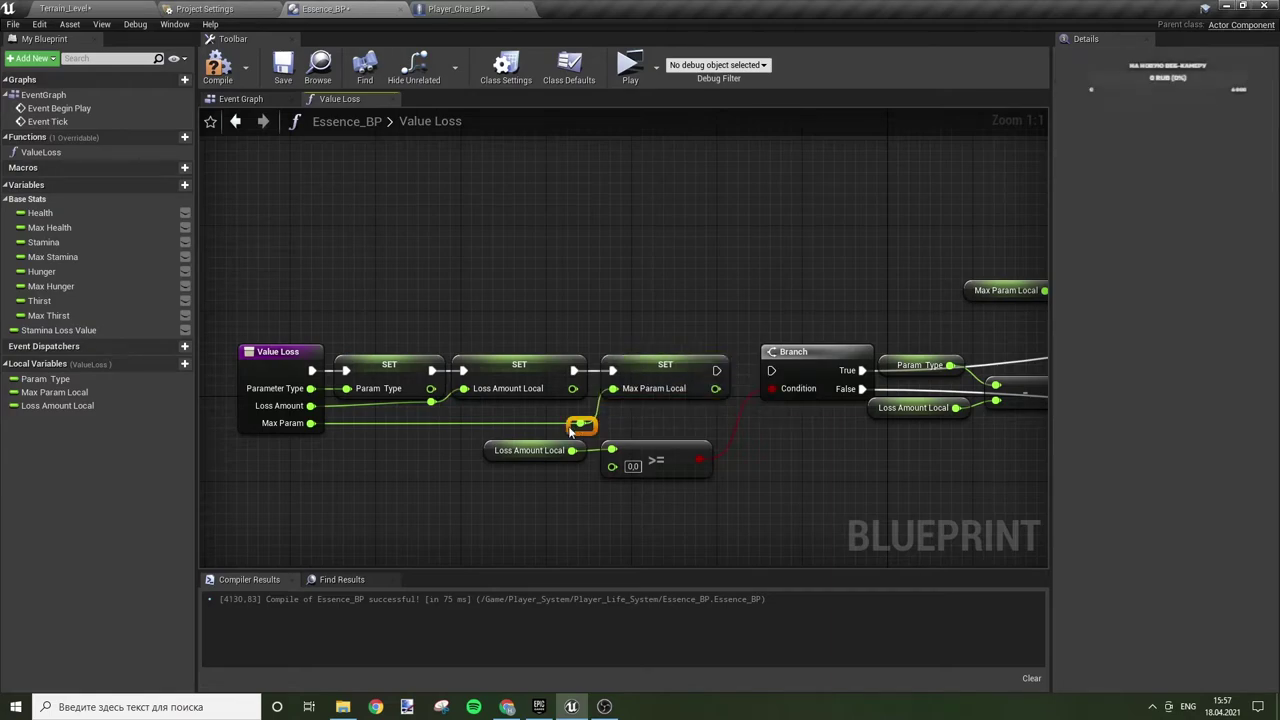
right_click_drag(711, 412, 595, 406)
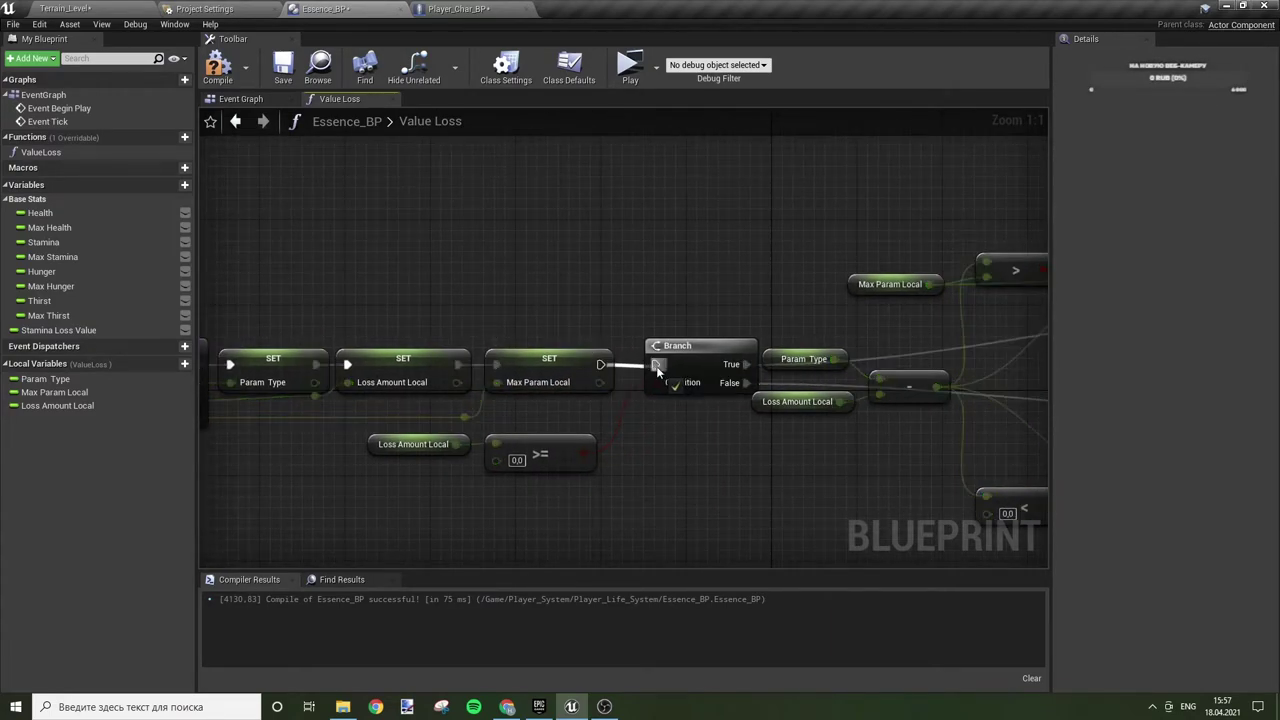
right_click_drag(672, 449, 450, 357)
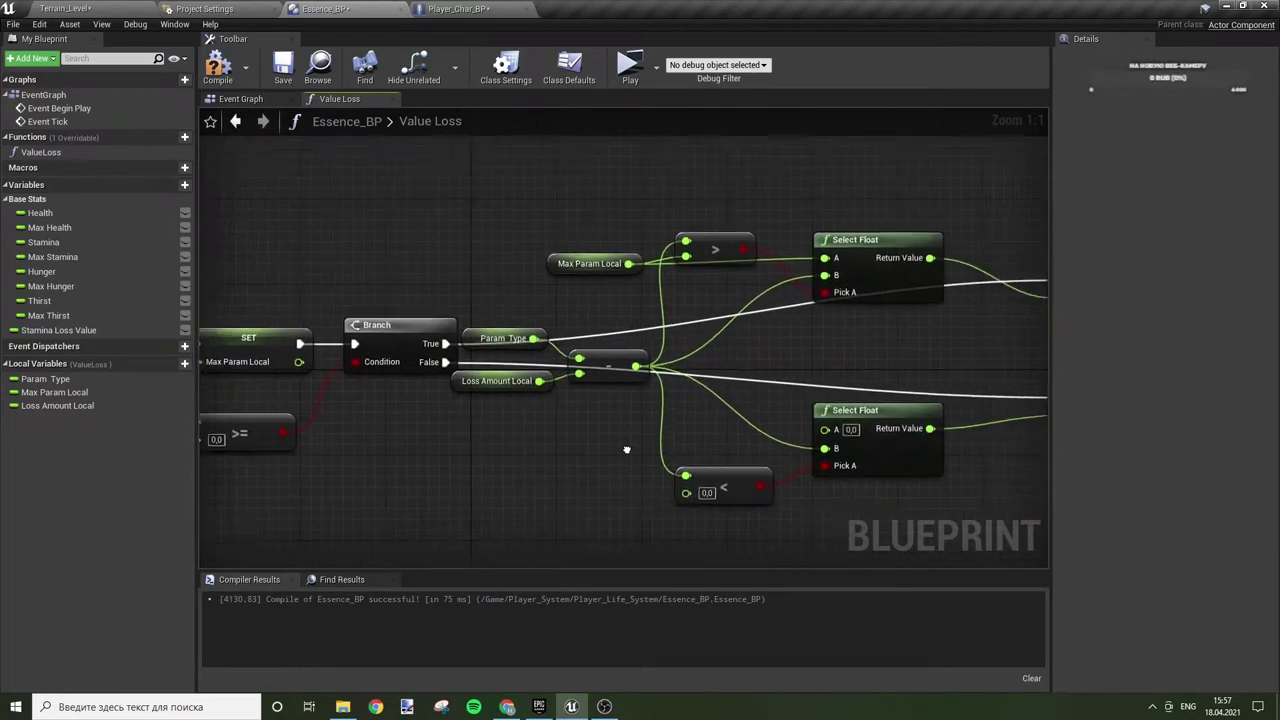
- Arrange the Param Type, Loss Amount Local and Max Param Local getters around the subtraction node
left_click_drag(402, 338, 402, 306)
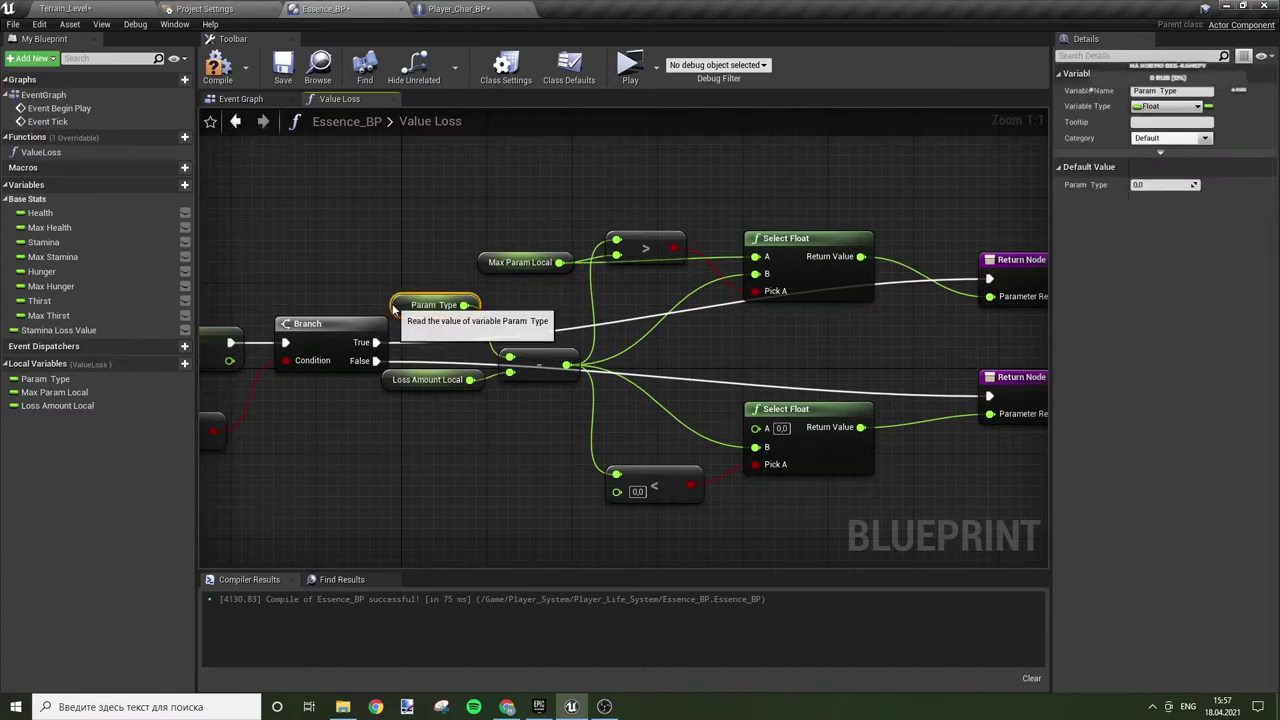
left_click_drag(401, 374, 377, 406)
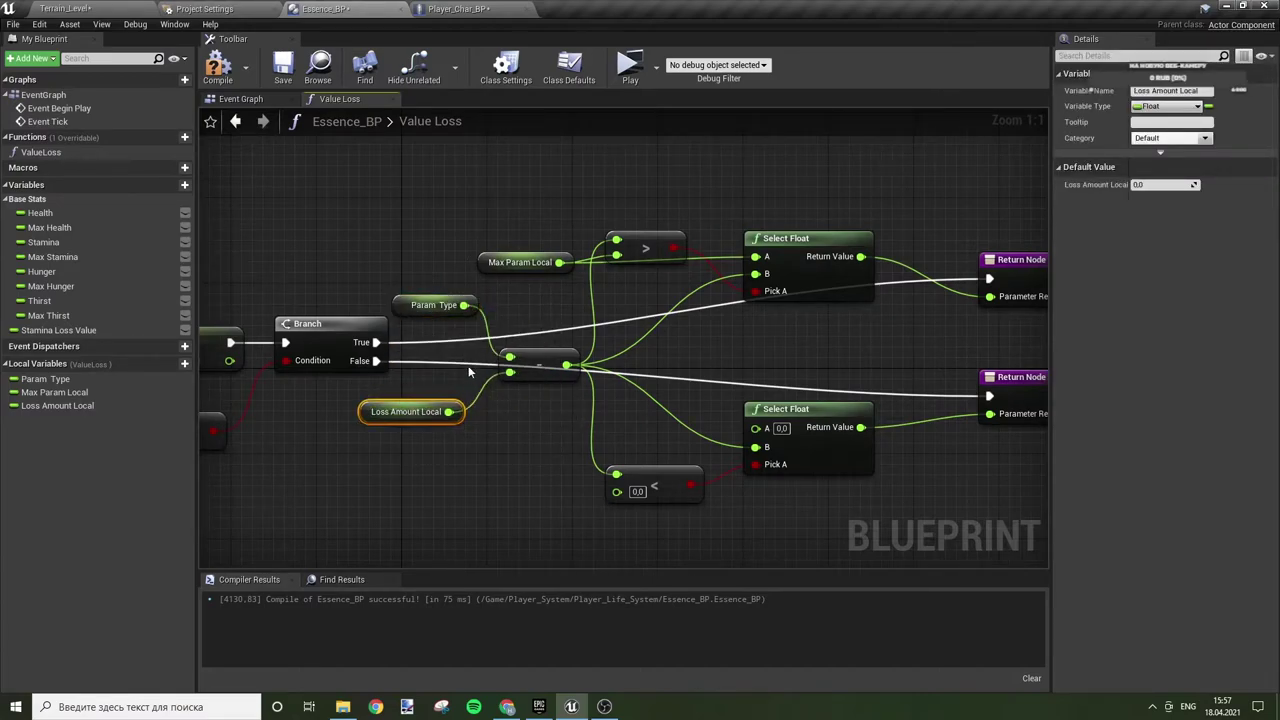
left_click_drag(533, 381, 522, 395)
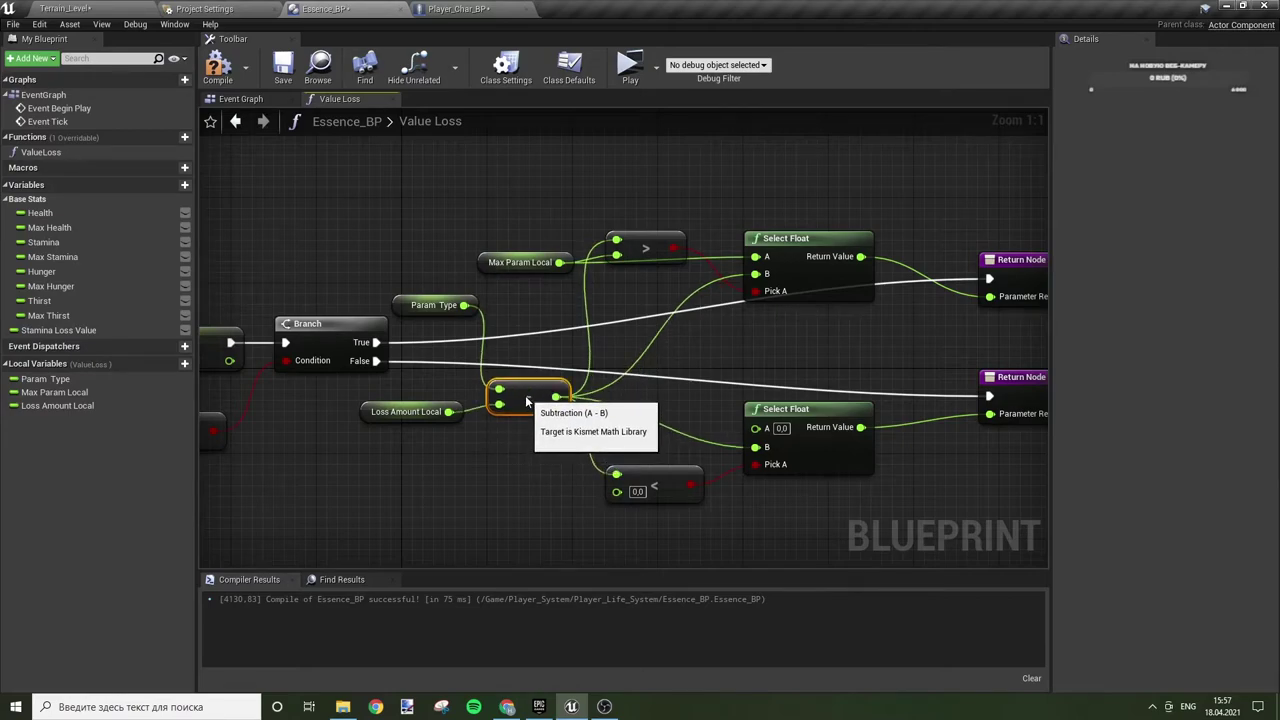
left_click_drag(404, 306, 394, 380)
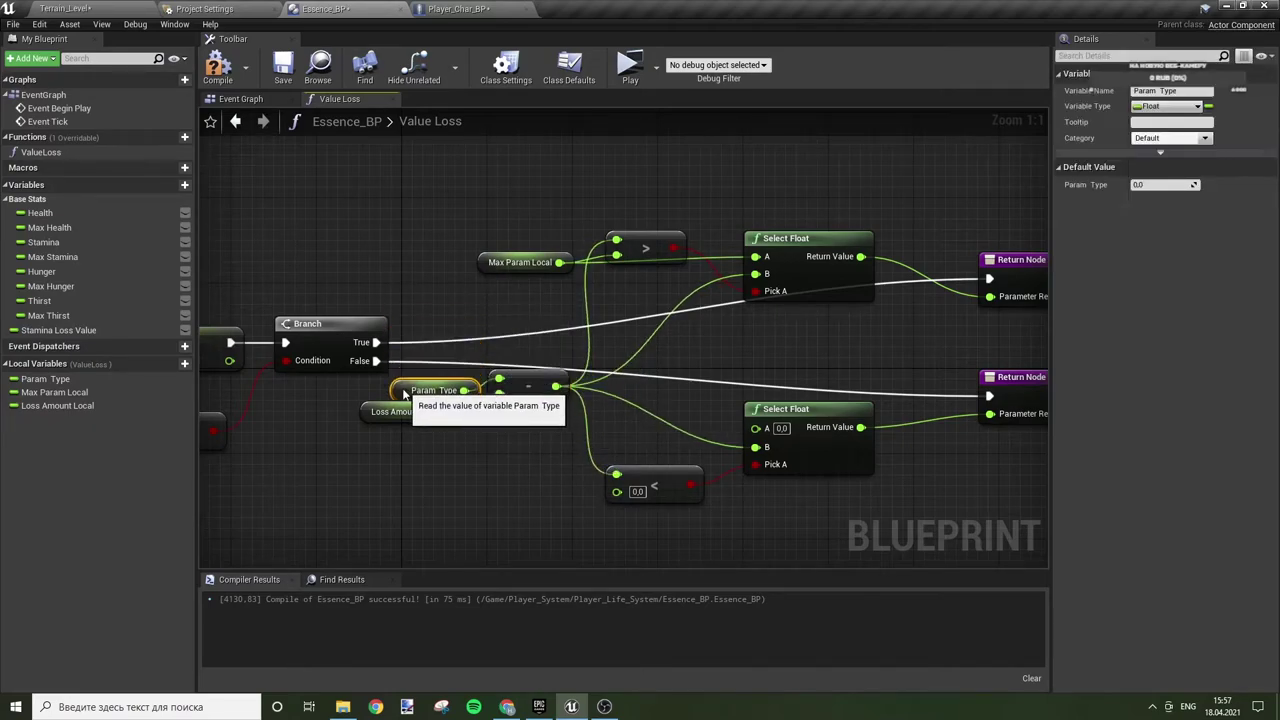
left_click(410, 450)
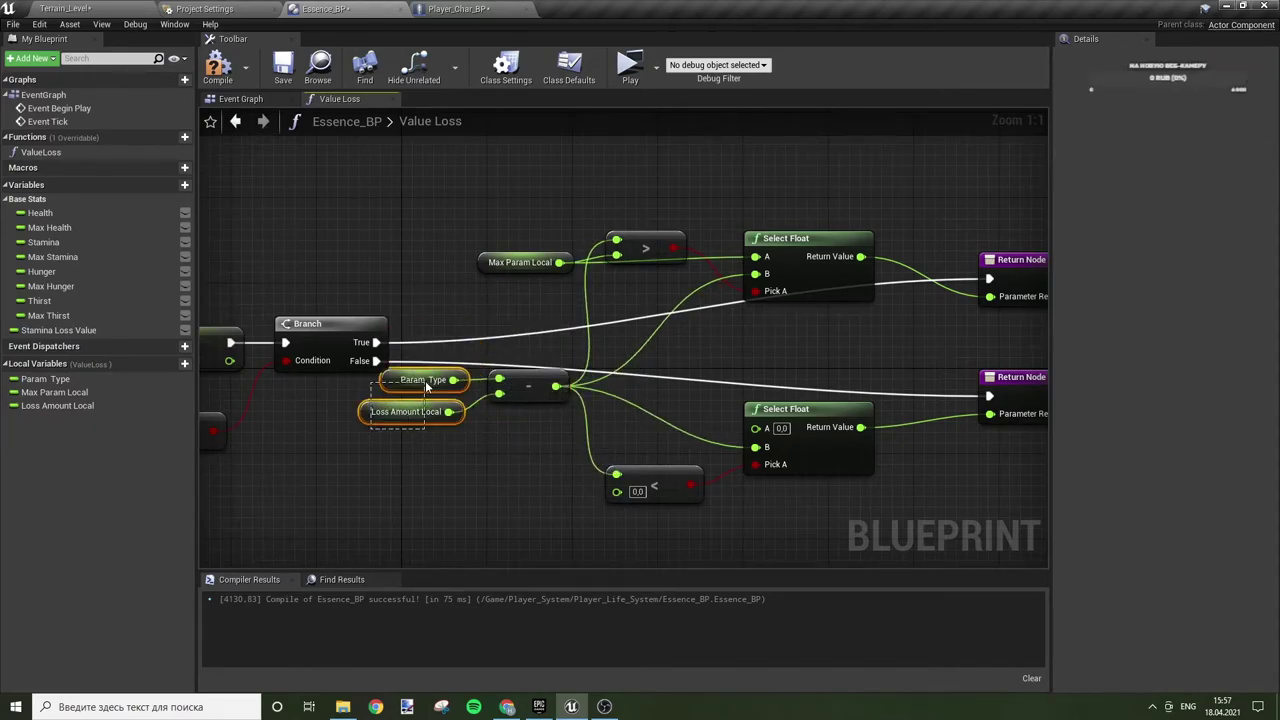
left_click_drag(425, 380, 404, 390)
left_click(470, 450)
left_click_drag(521, 393, 501, 415)
left_click(538, 465)
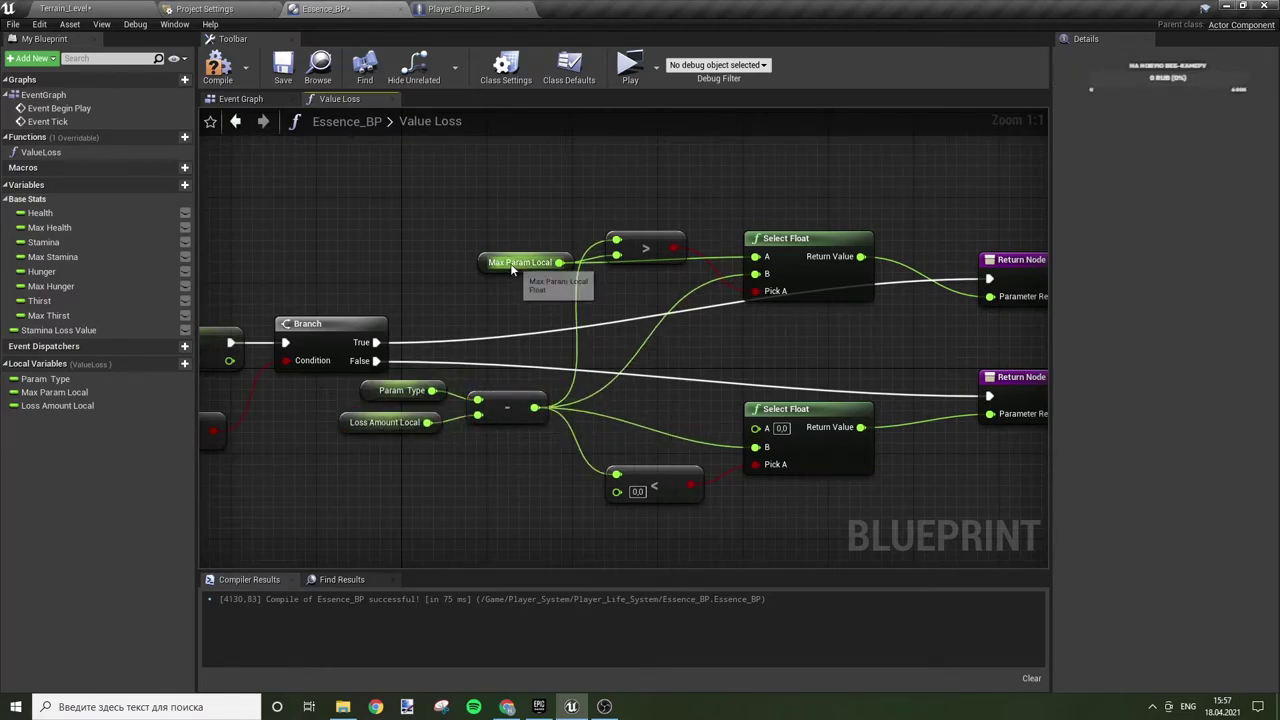
left_click_drag(480, 263, 480, 295)
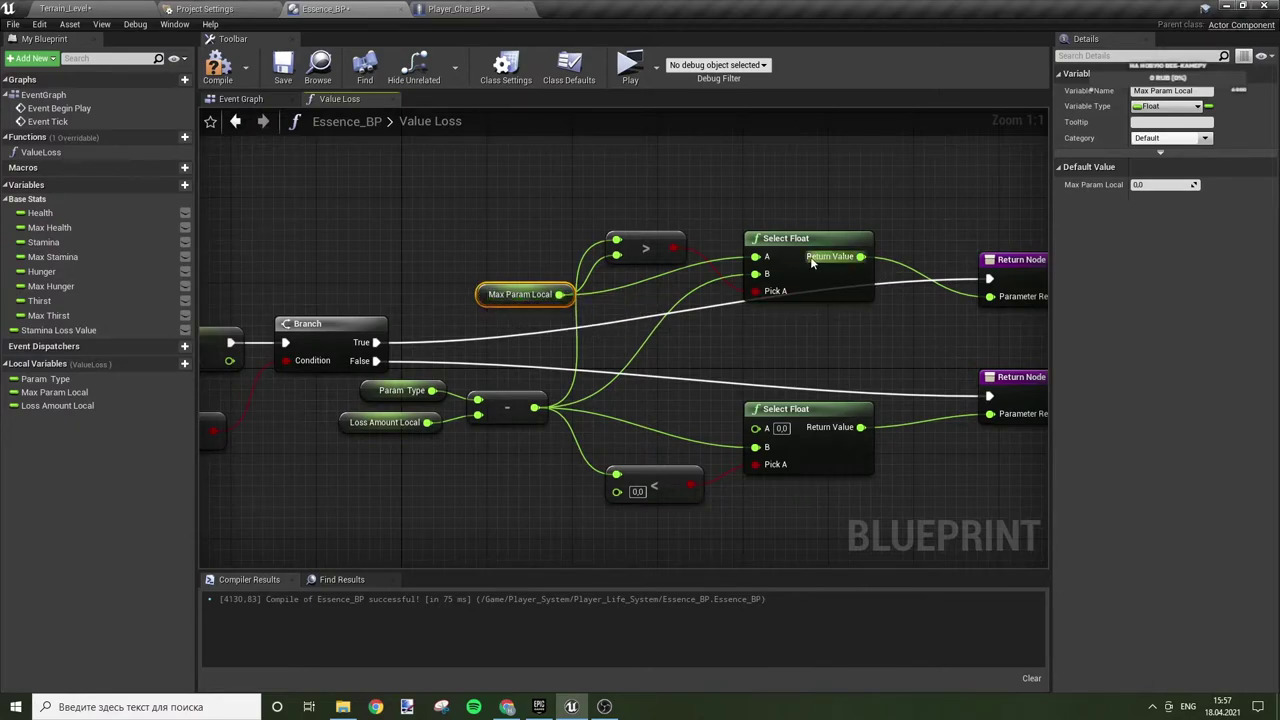
- Align the upper Select Float with the > and < compare nodes
left_click_drag(812, 262, 767, 308)
left_click_drag(767, 301, 769, 310)
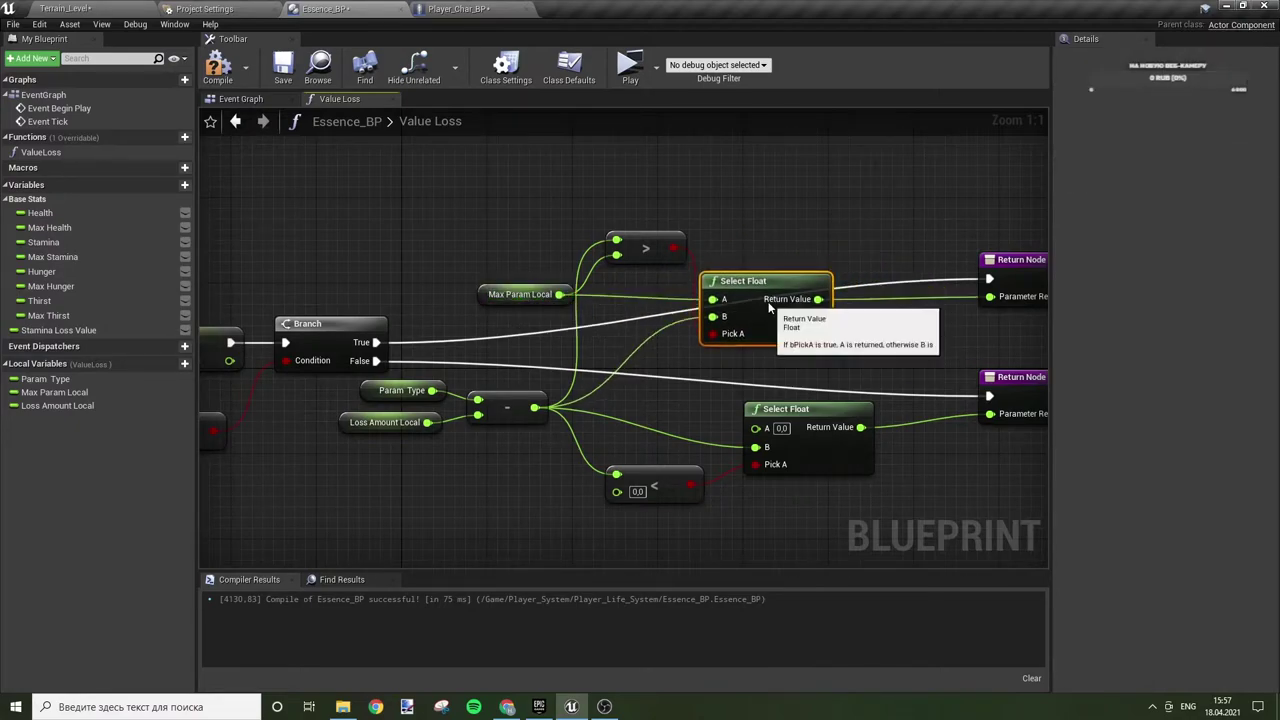
right_click_drag(940, 352, 884, 309)
left_click(590, 226)
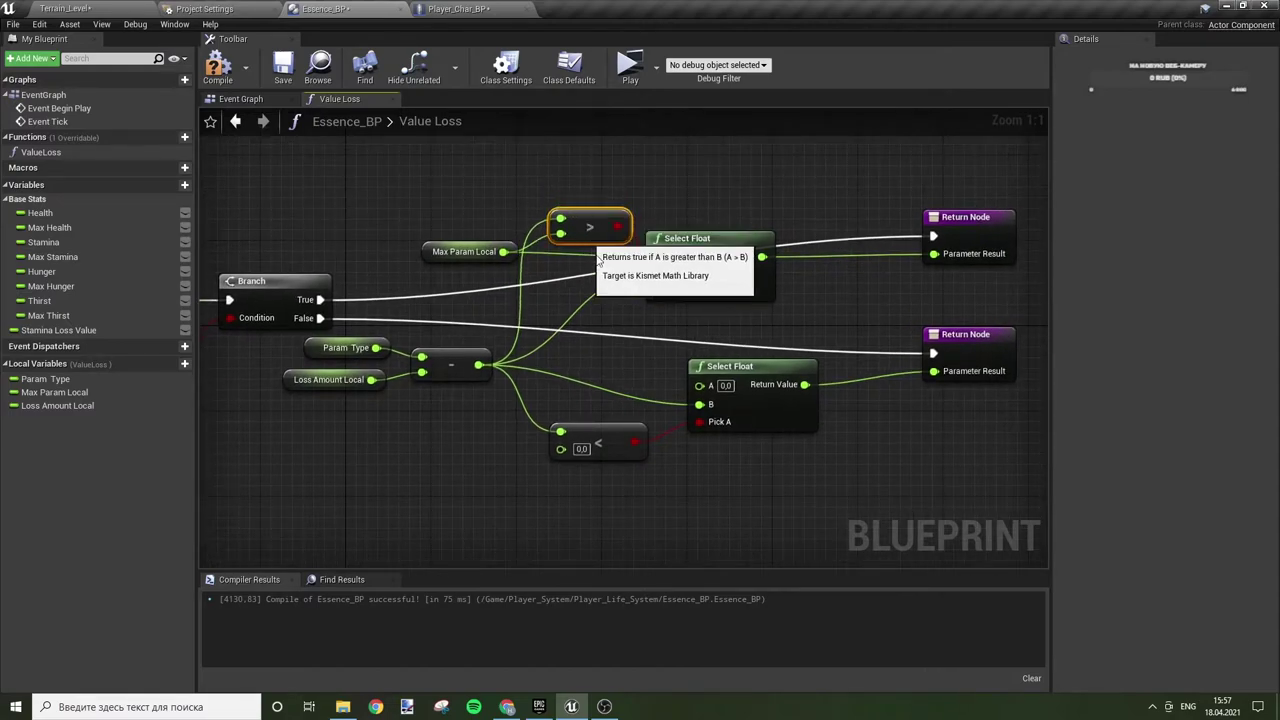
left_click_drag(605, 434, 616, 422)
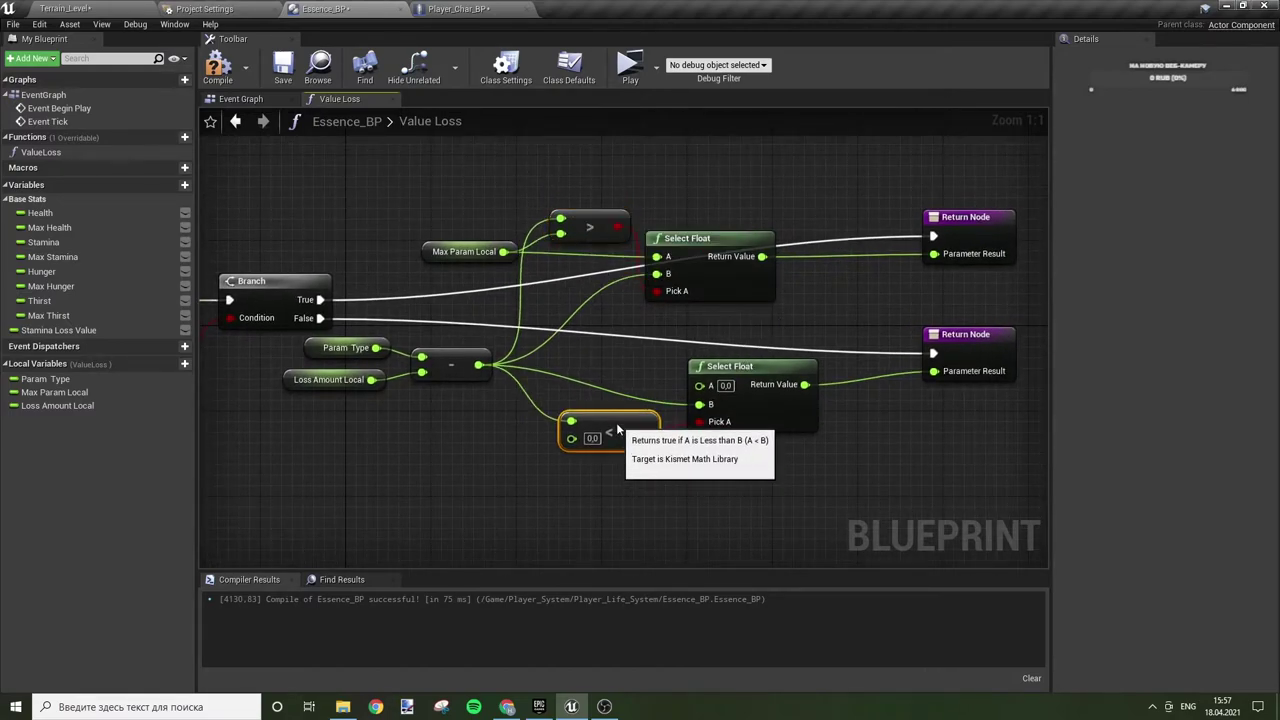
left_click(964, 432)
right_click_drag(964, 432, 797, 412)
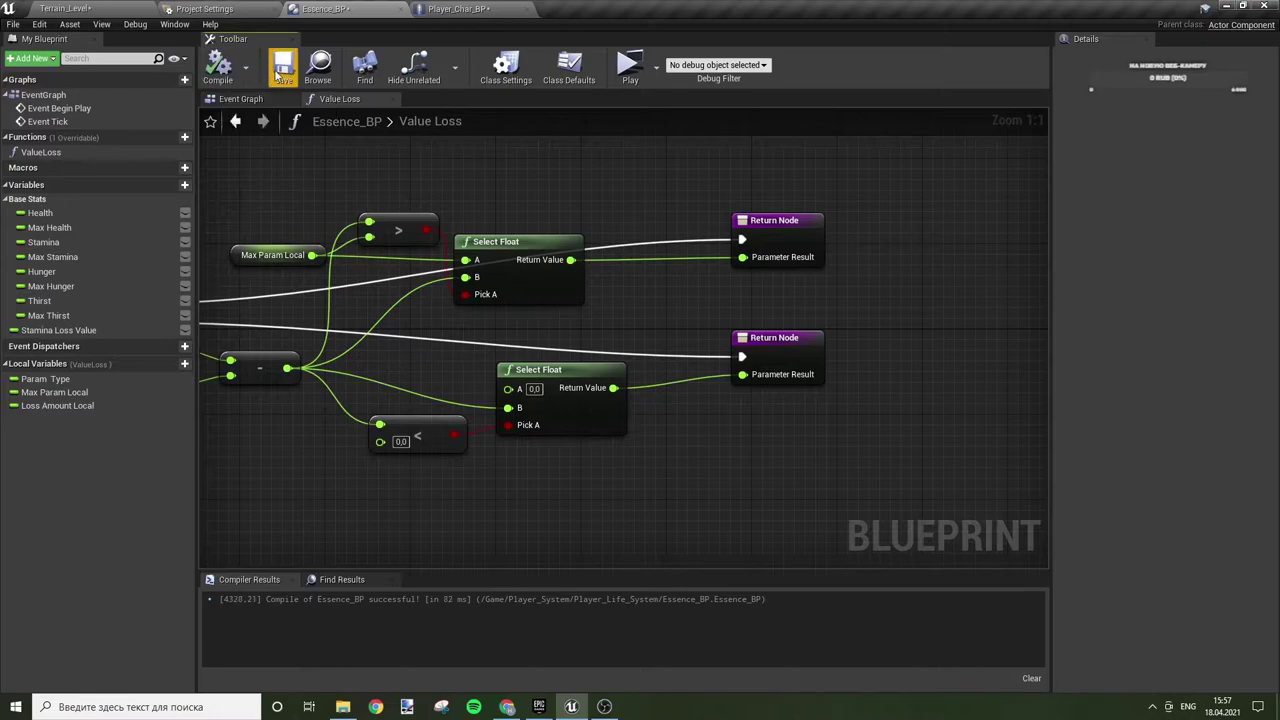
left_click(259, 7)
- Go to Player_Char_BP's Event Graph
left_click(462, 8)
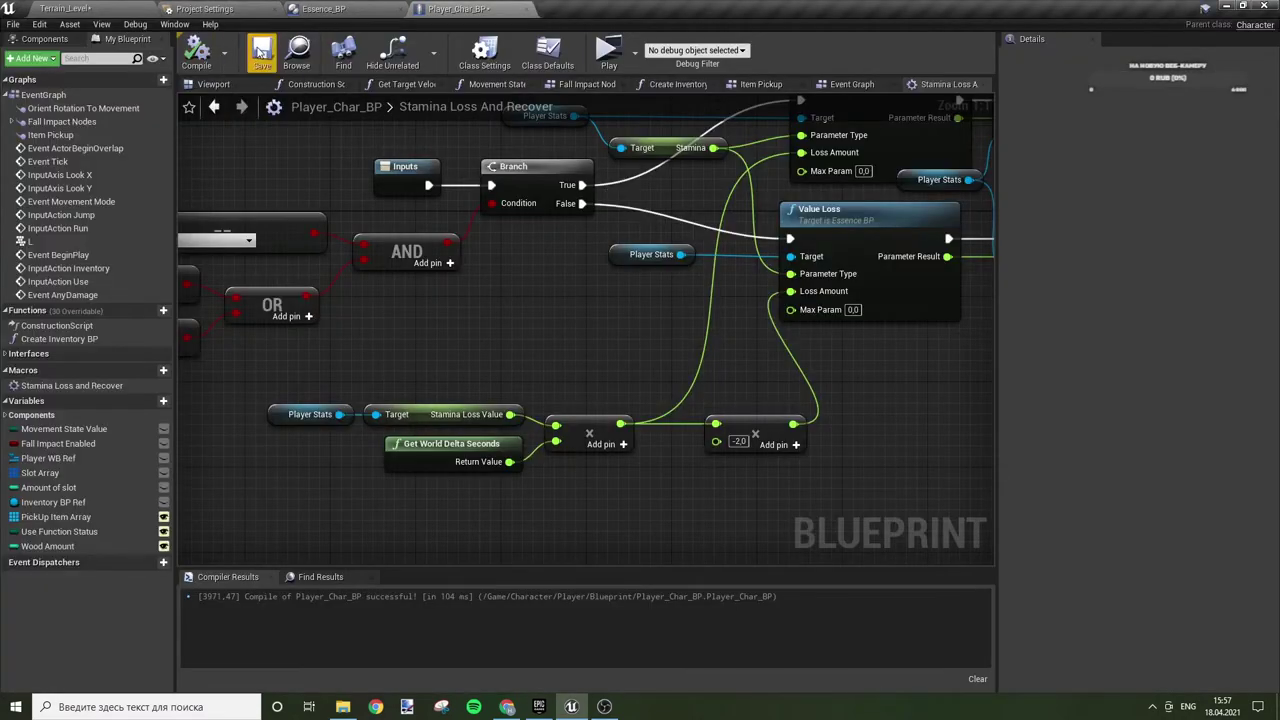
right_click_drag(748, 354, 579, 398)
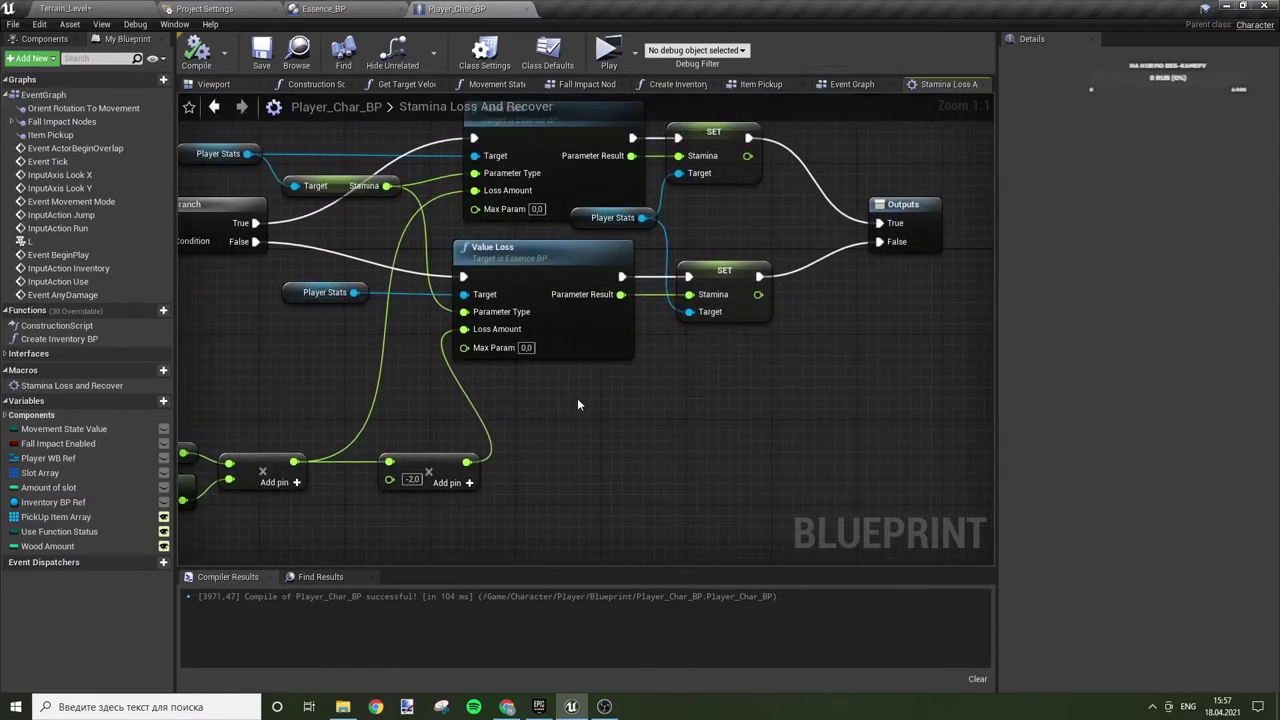
scroll(782, 405, "down", 2)
scroll(792, 406, "down", 1)
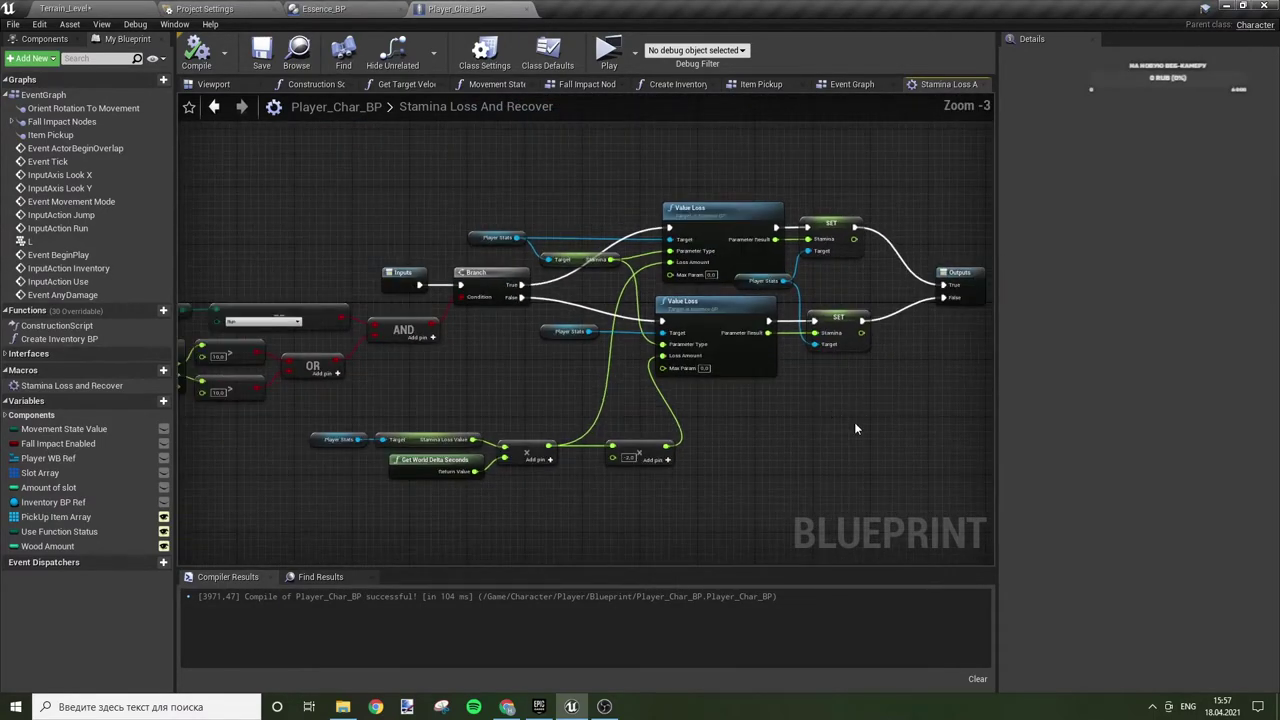
scroll(801, 422, "down", 2)
scroll(798, 425, "up", 2)
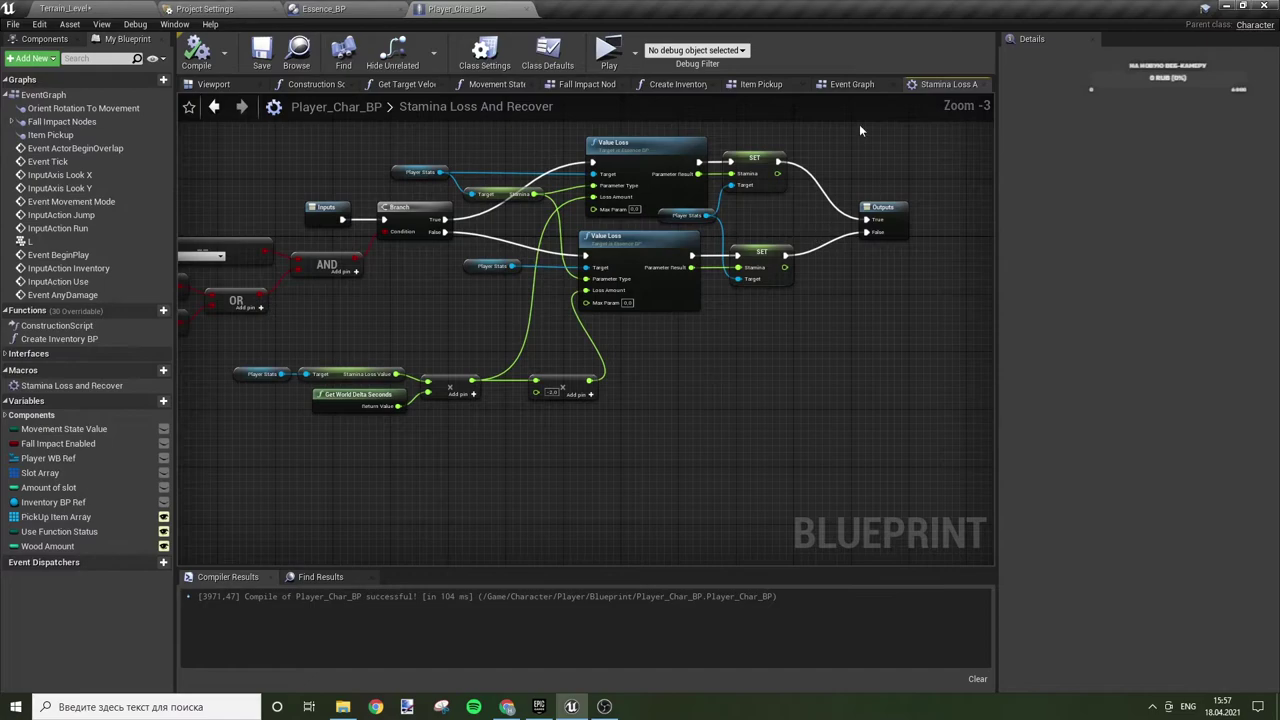
left_click(840, 85)
scroll(548, 351, "up", 2)
scroll(634, 369, "up", 1)
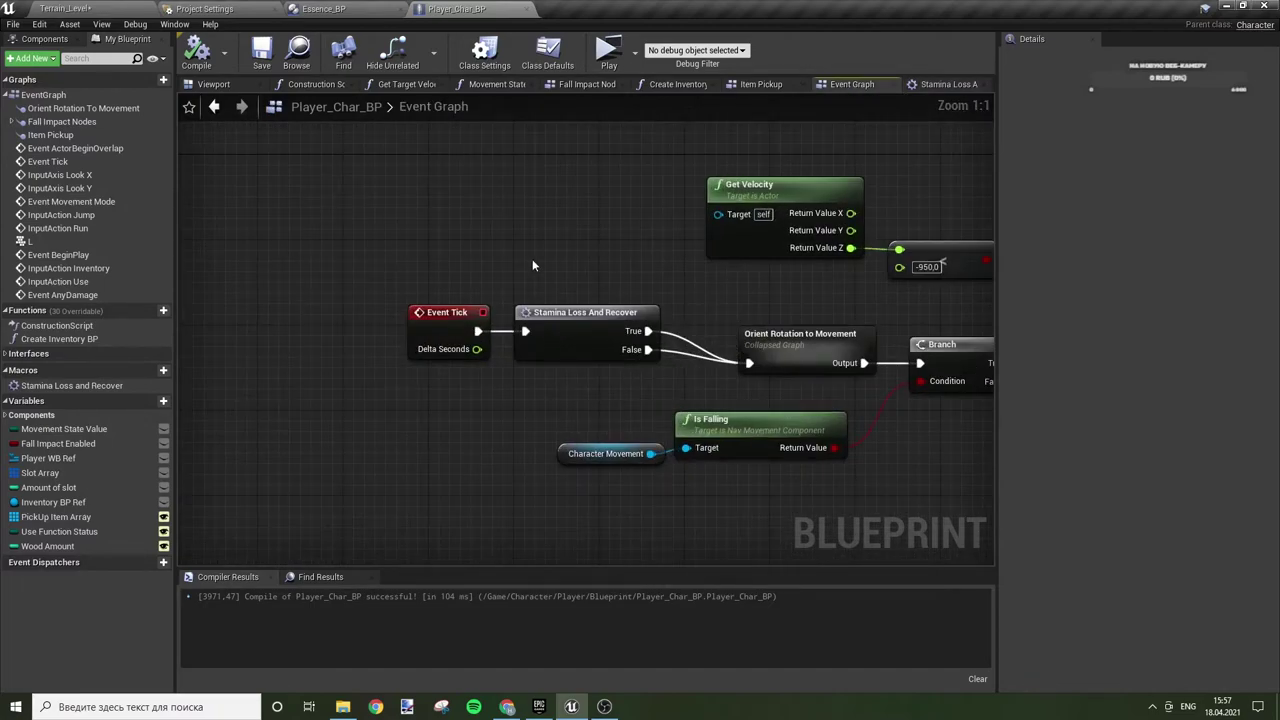
- Shift Event Tick and Stamina Loss And Recover left to make room
left_click_drag(513, 330, 569, 352)
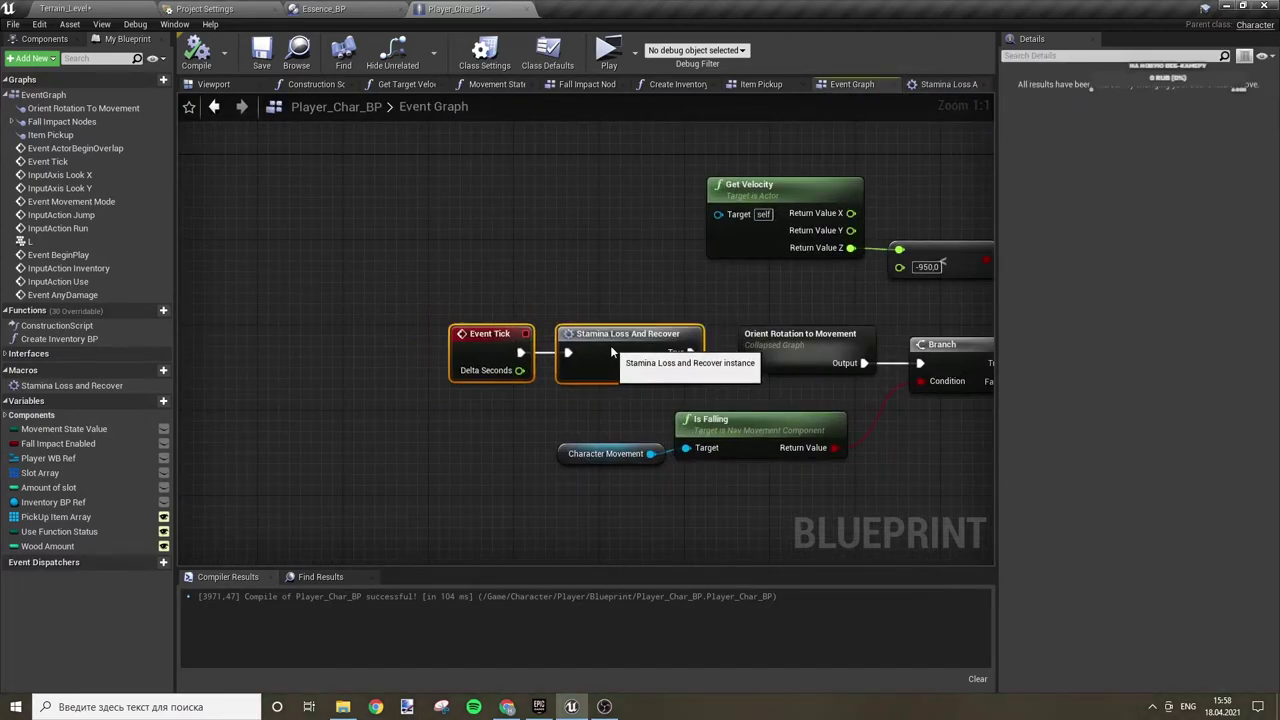
mouse_move(877, 302)
right_mouse_down()
mouse_move(413, 330)
mouse_move(741, 287)
right_mouse_up()
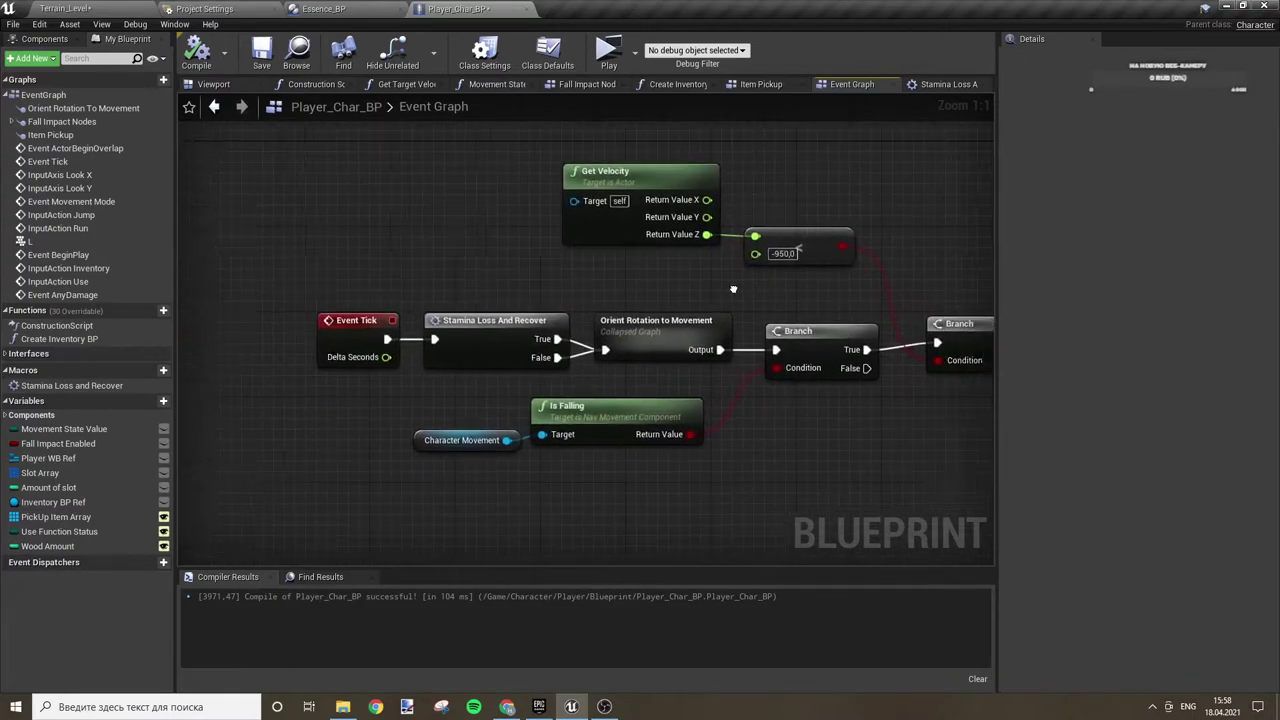
mouse_move(445, 270)
right_mouse_down()
mouse_move(351, 250)
mouse_move(576, 253)
right_mouse_up()
left_click(355, 320)
left_click(635, 328, "ctrl")
left_click_drag(635, 328, 347, 325)
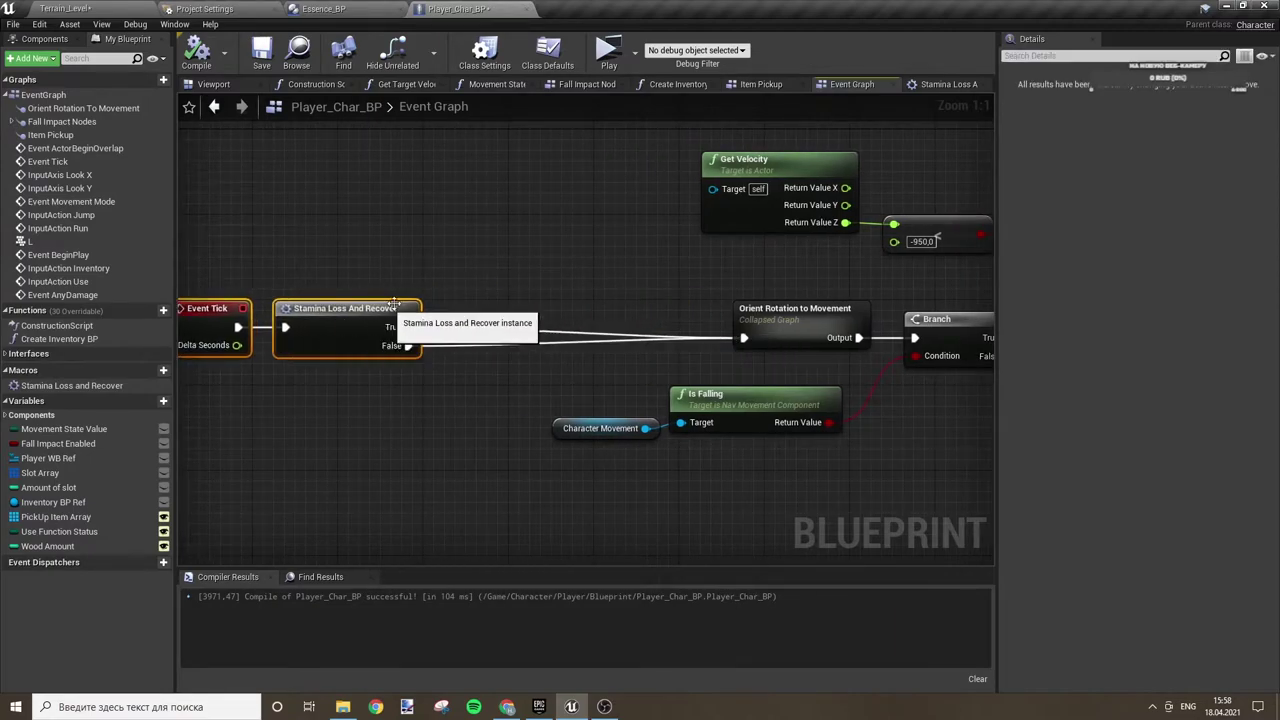
left_click(417, 268)
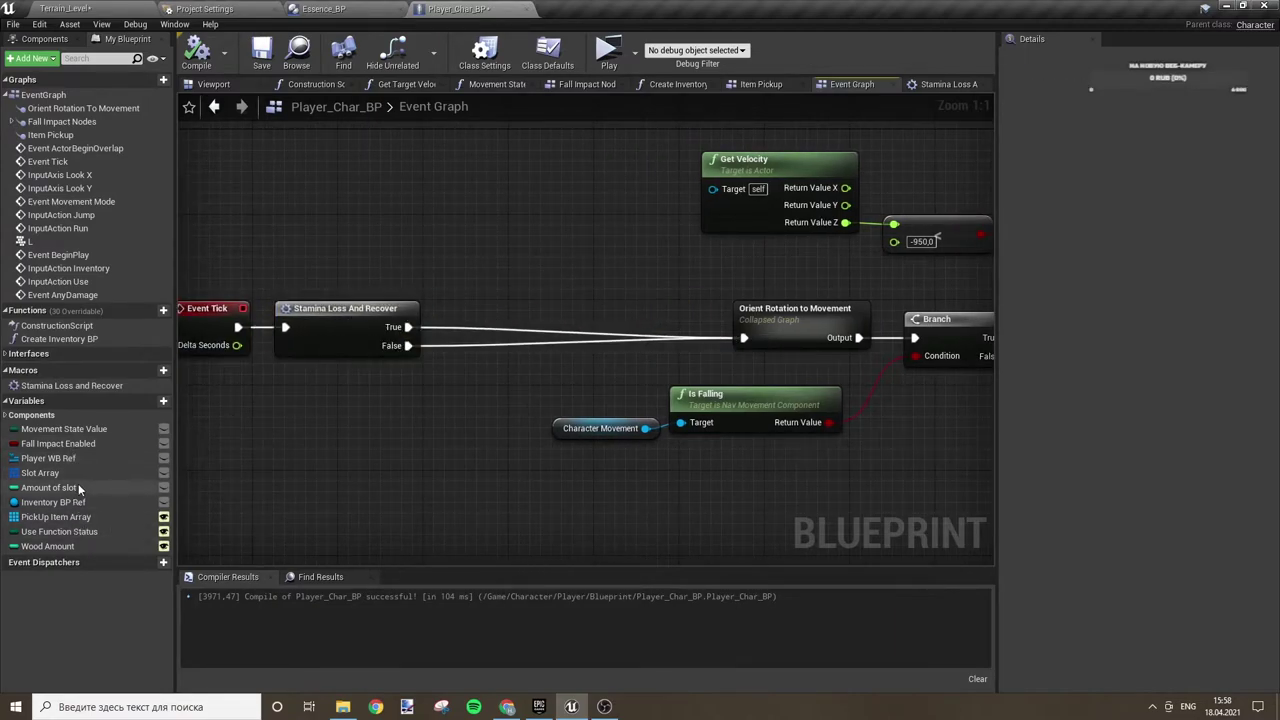
- Add a Player Stats reference with Get Stamina feeding a new Print String node
left_click(44, 38)
mouse_move(50, 190)
left_mouse_down()
mouse_move(338, 279)
mouse_move(449, 292)
left_mouse_up()
type("sta")
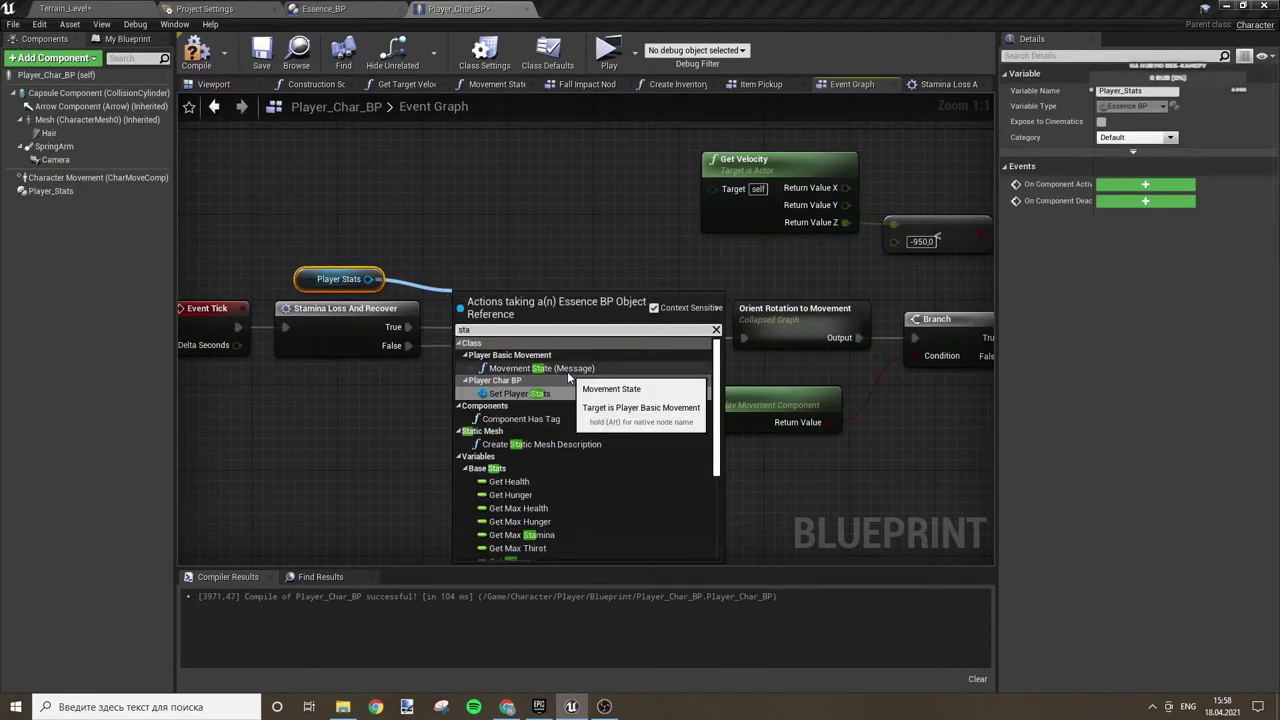
type("mi")
left_click(563, 382)
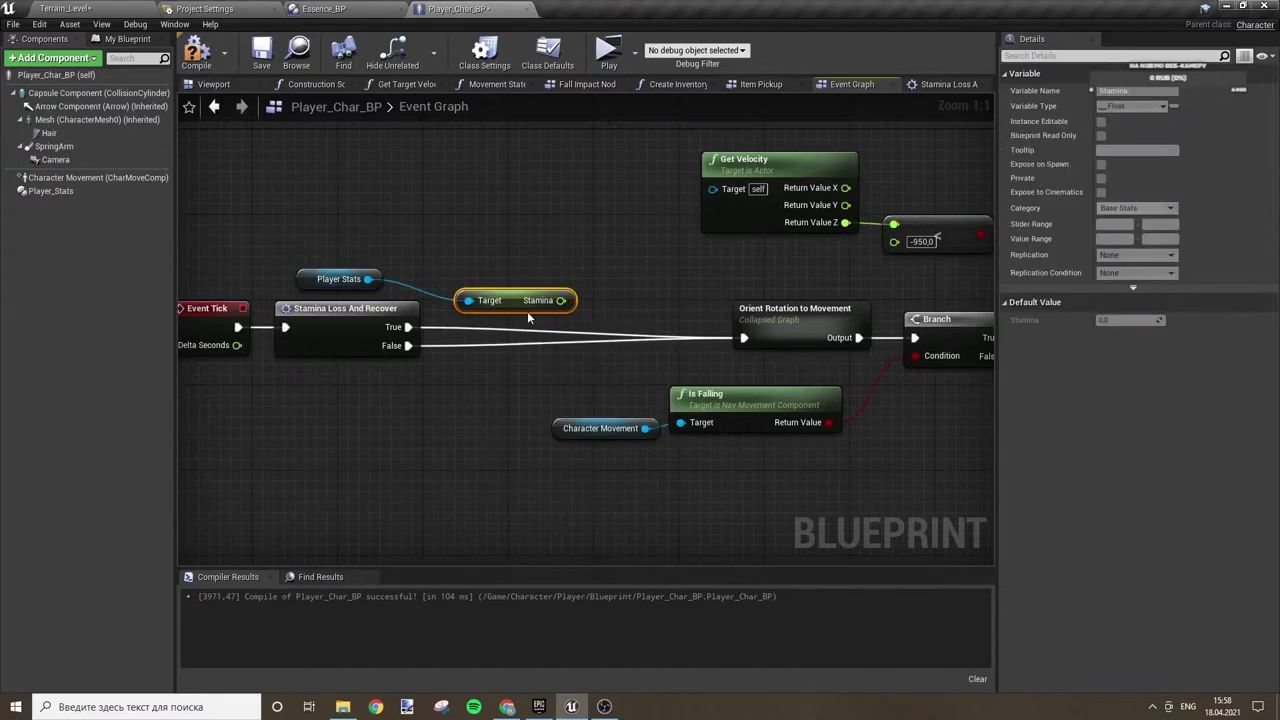
left_click_drag(497, 279, 543, 308)
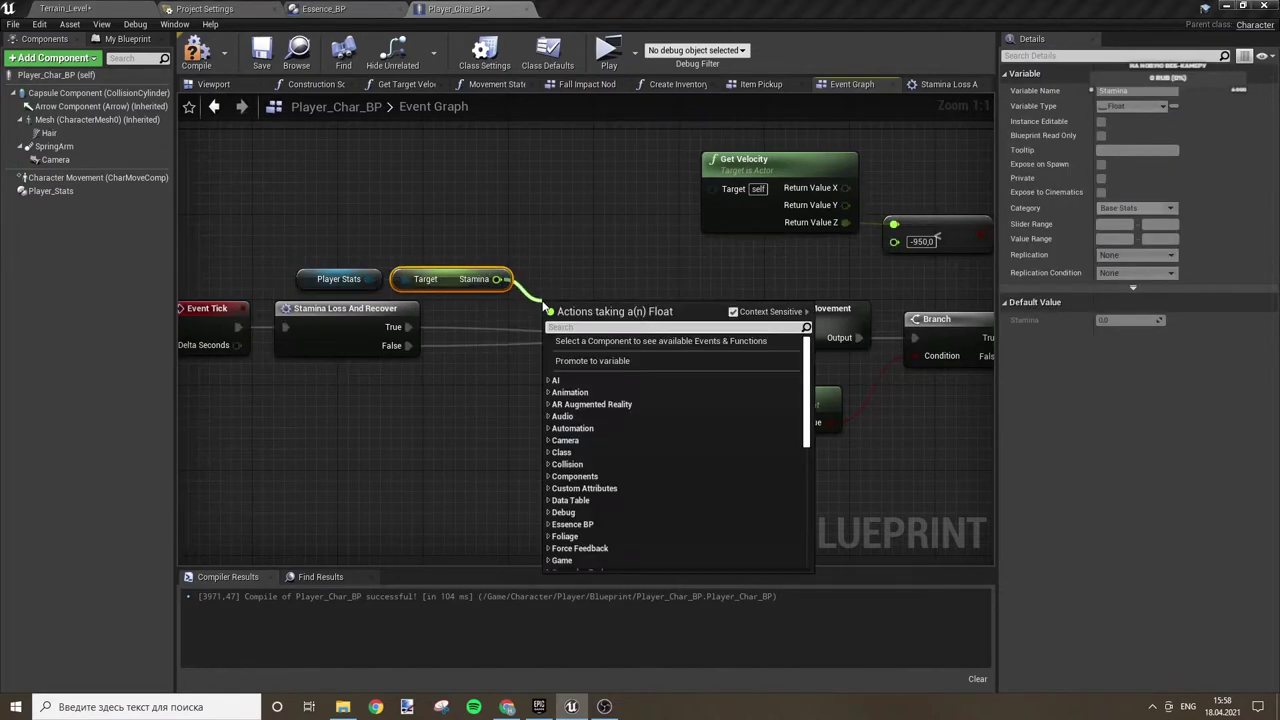
type("pri")
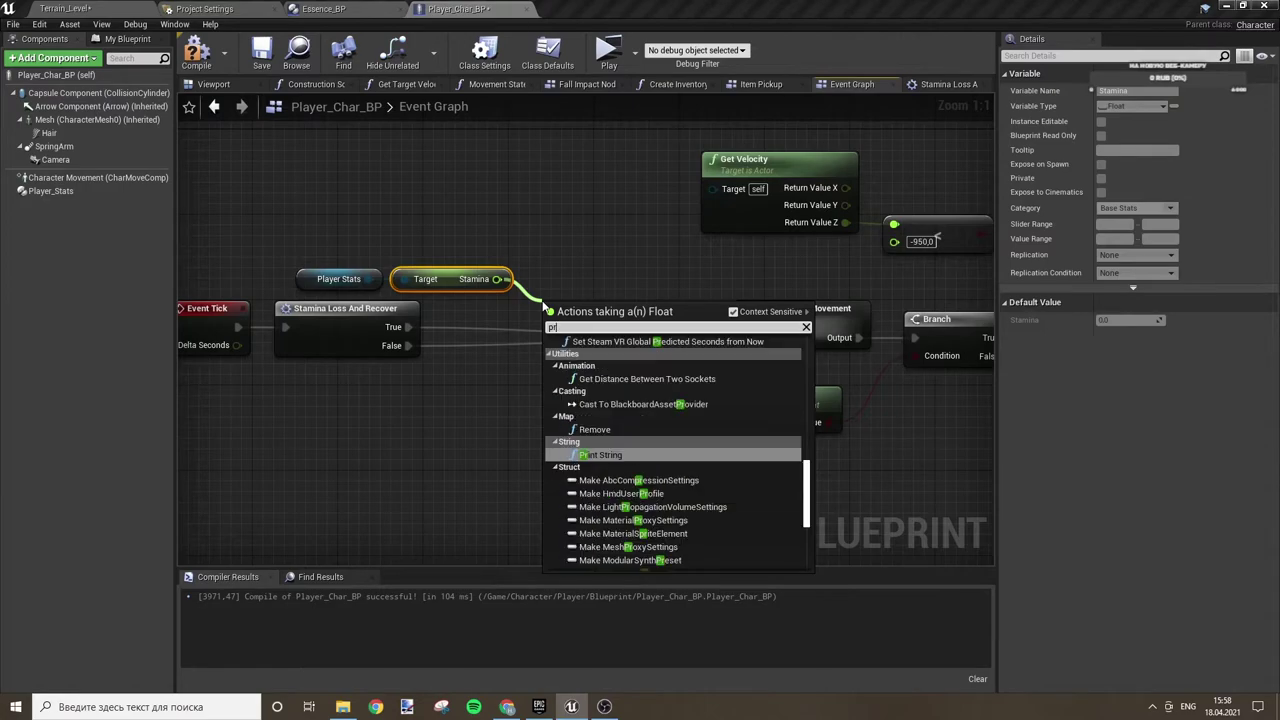
type("nt")
key("Return")
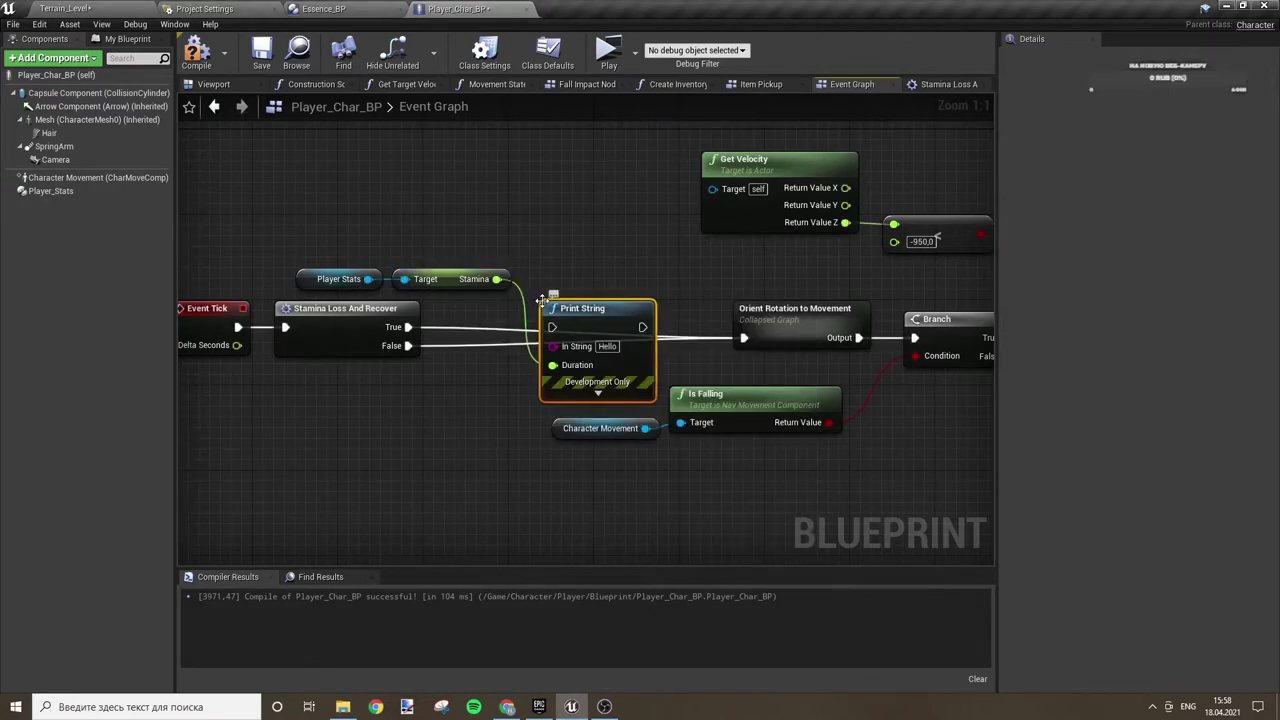
left_click_drag(553, 346, 497, 279)
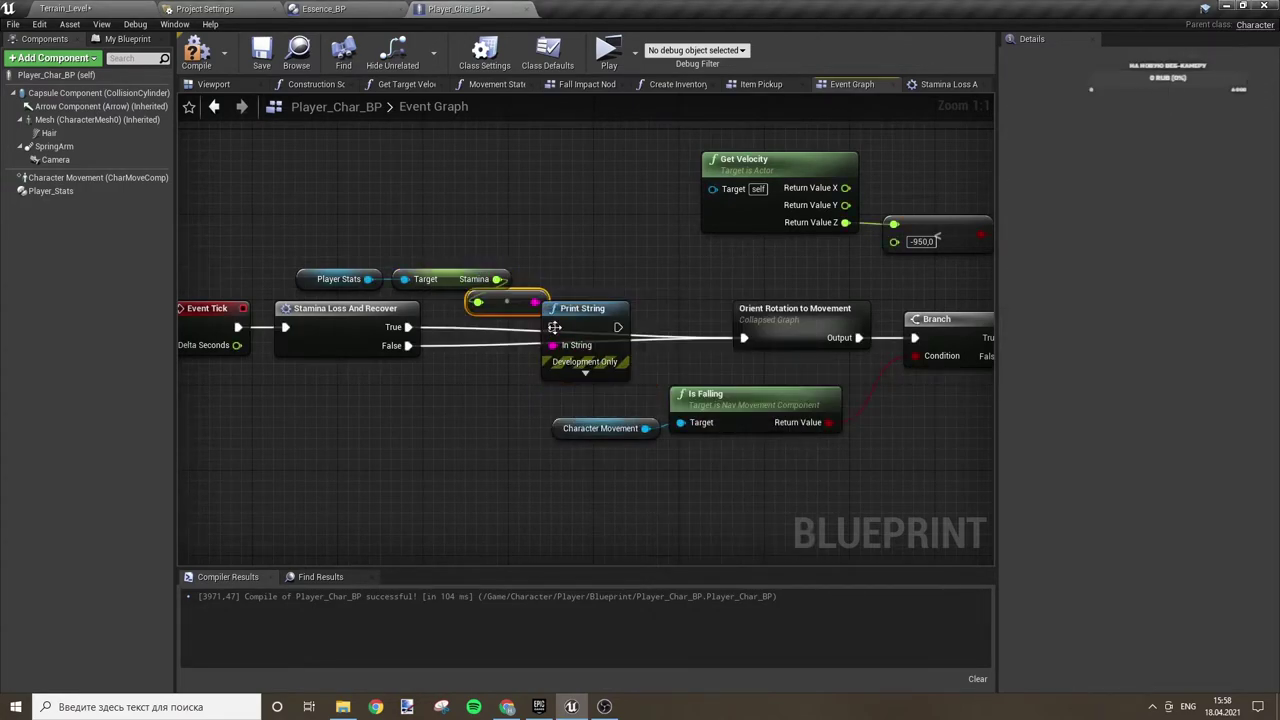
- Insert Print String between Orient Rotation to Movement and Branch with duration 0, then compile and save
left_click_drag(553, 327, 451, 331)
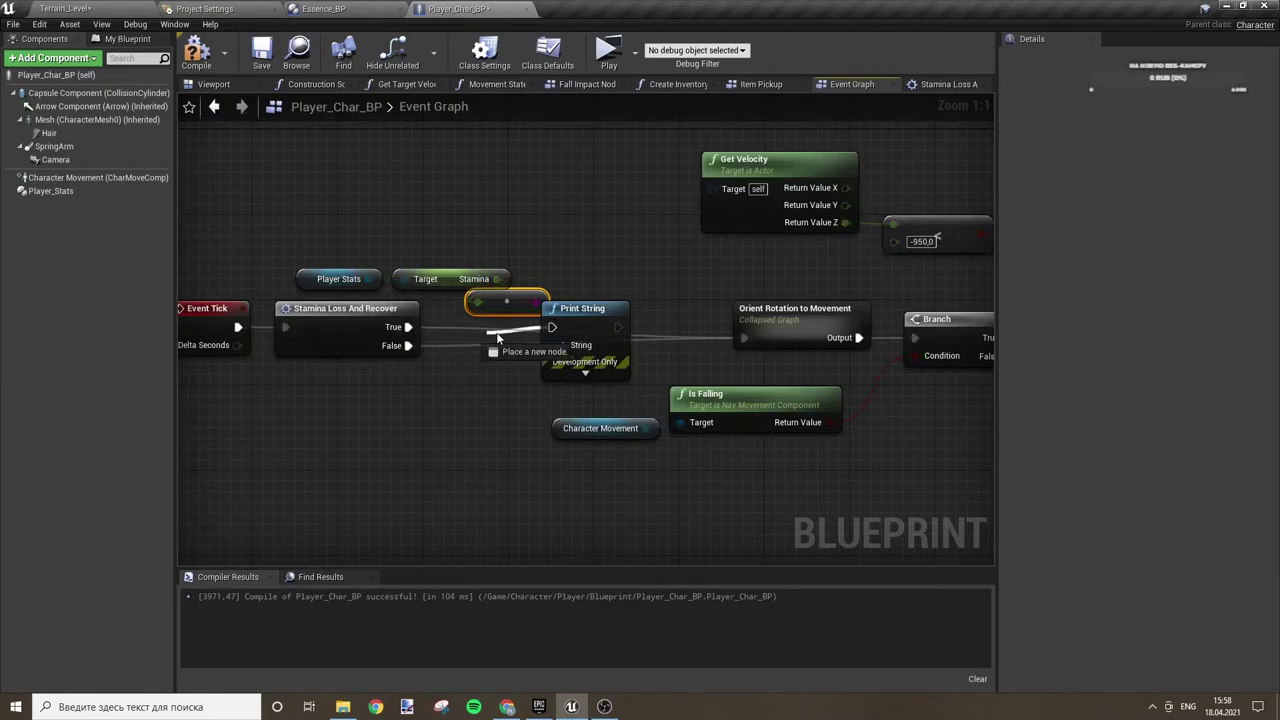
left_click_drag(590, 310, 688, 247)
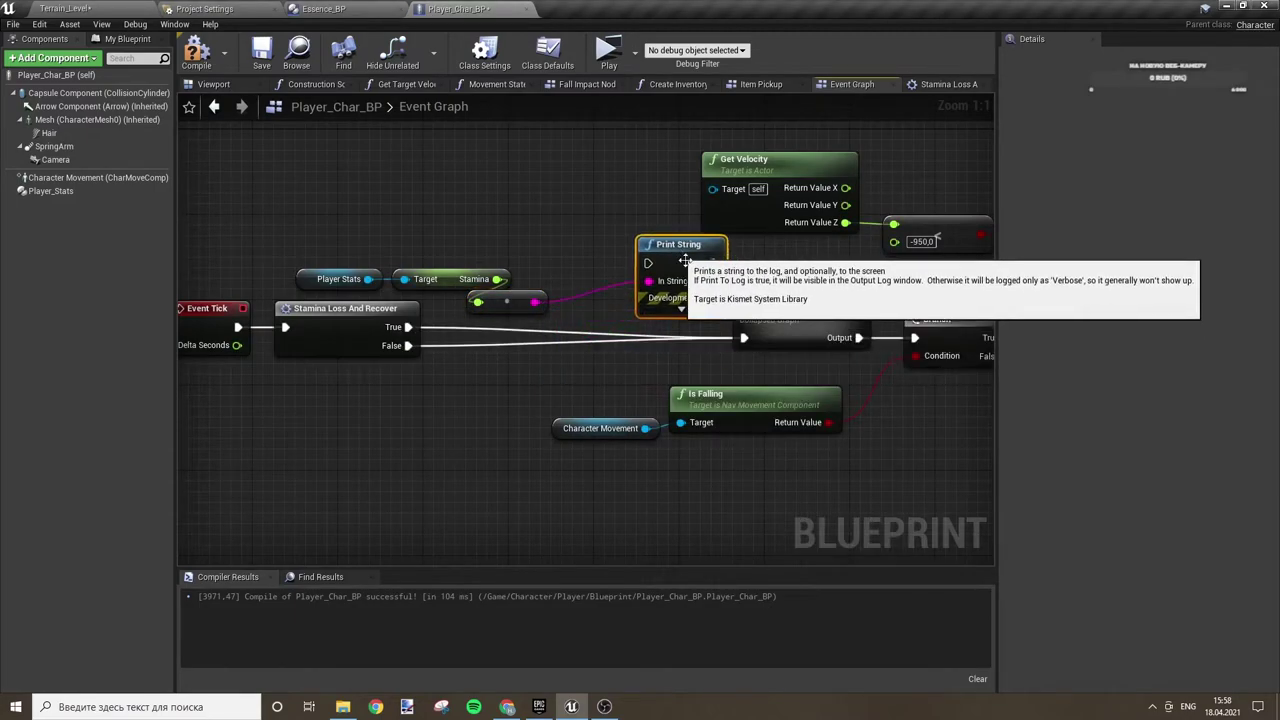
mouse_move(785, 326)
left_mouse_down()
mouse_move(537, 348)
mouse_move(527, 338)
left_mouse_up()
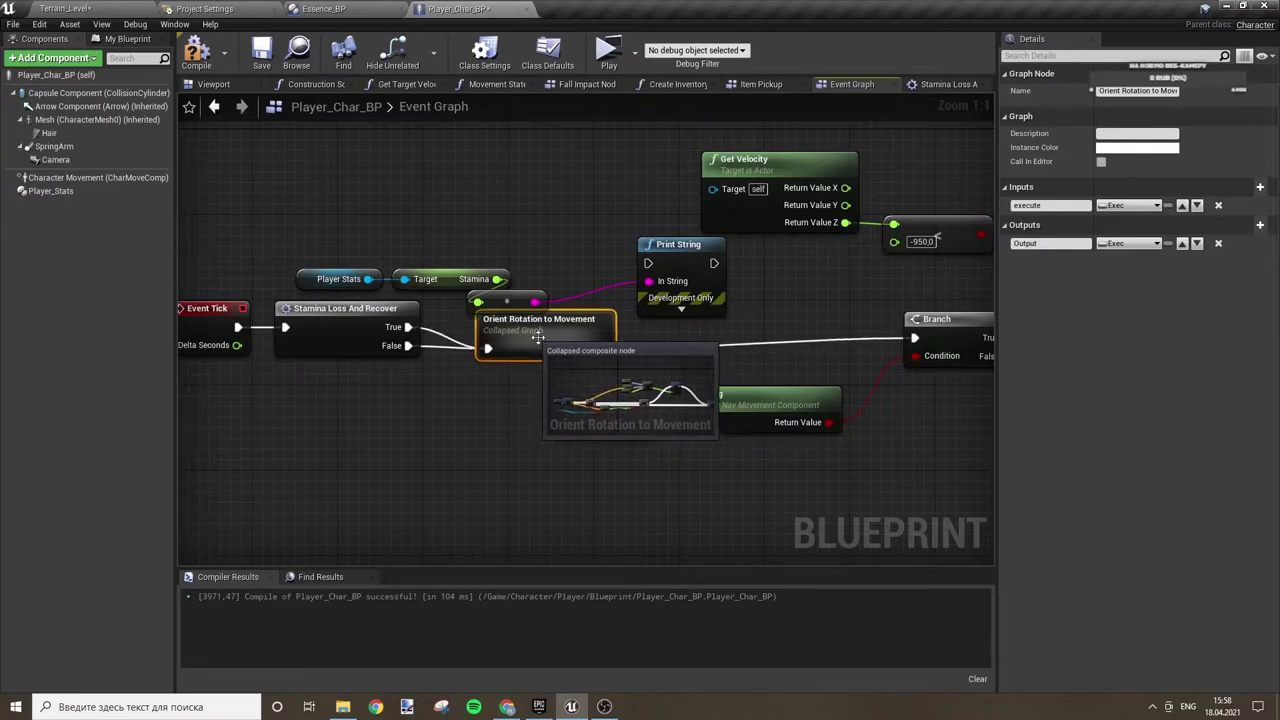
mouse_move(603, 348)
left_mouse_down()
mouse_move(643, 272)
mouse_move(897, 342)
left_mouse_up()
left_click(735, 362)
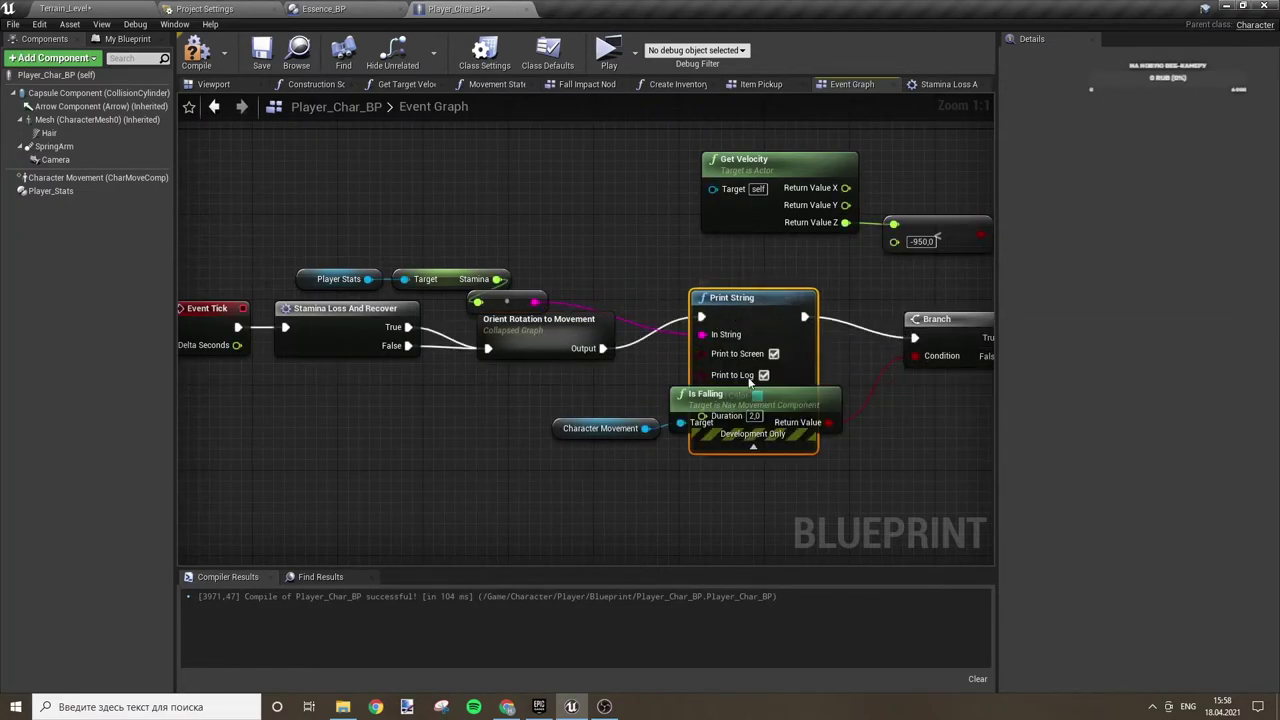
type("0")
left_click(562, 220)
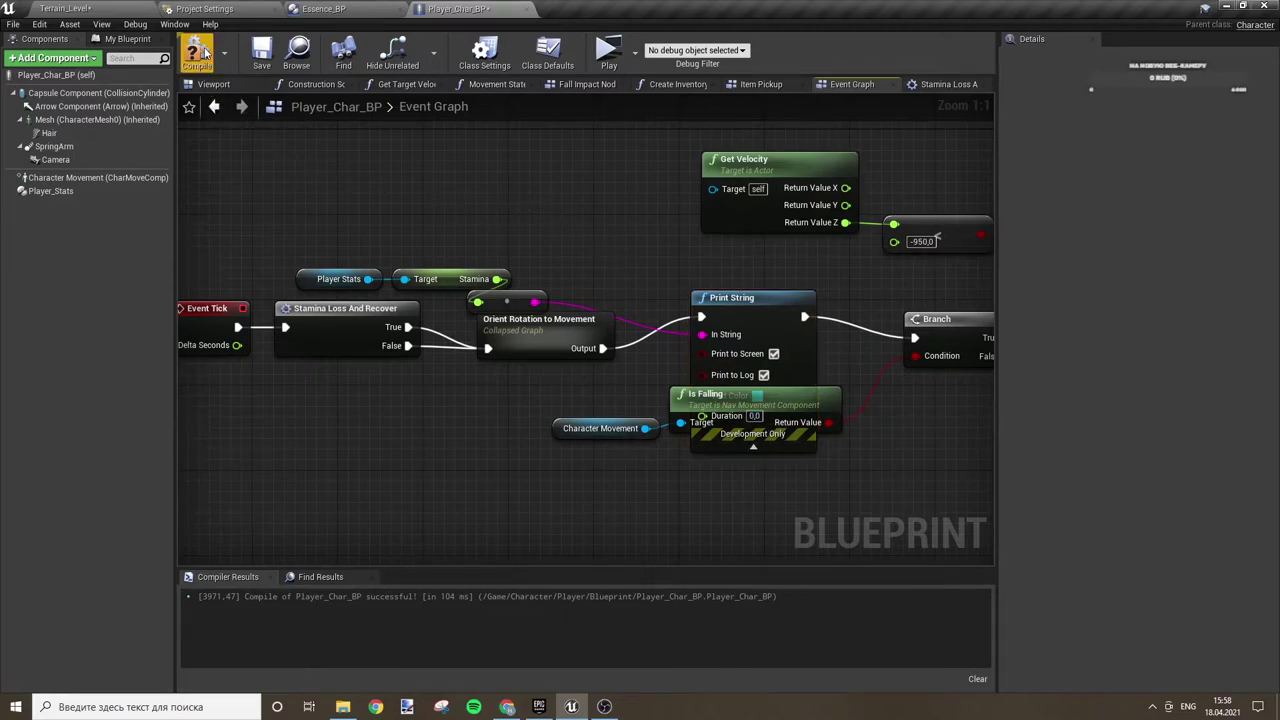
left_click_drag(765, 332, 765, 300)
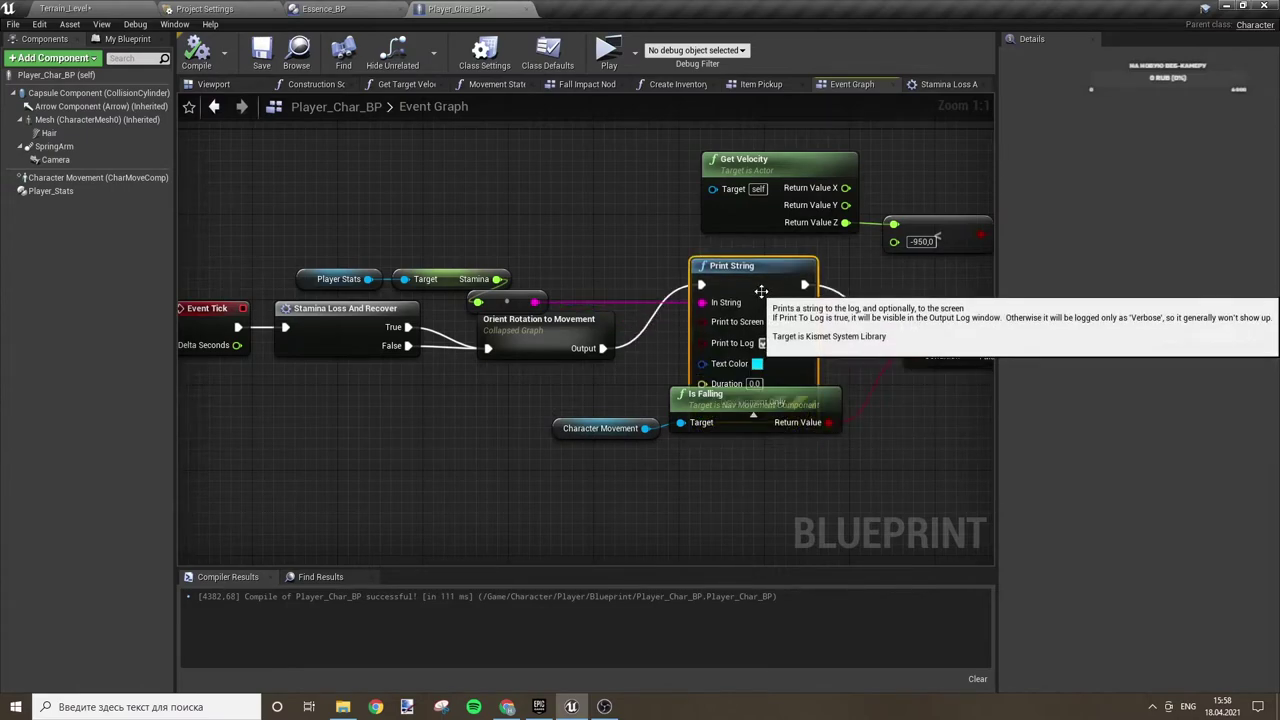
key("ctrl+z")
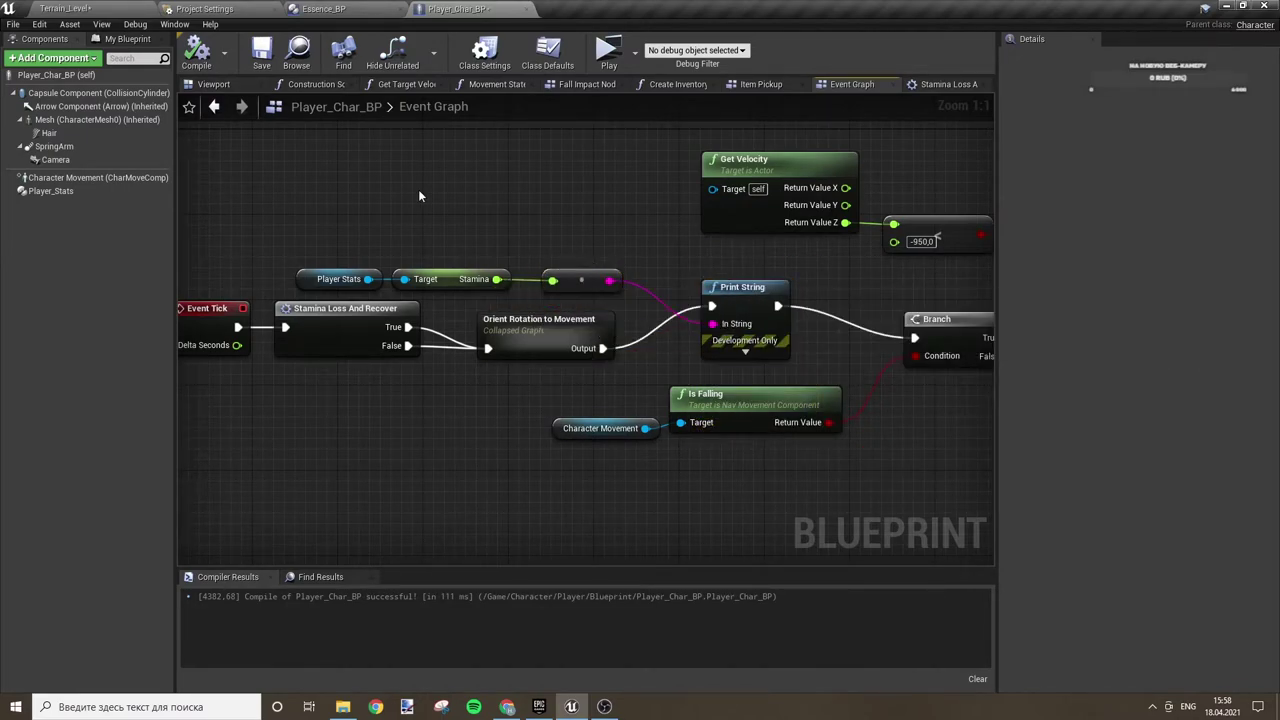
left_click(199, 50)
- Play-test Terrain_Level, running forward with W to watch the printed Stamina value, then stop
left_click(60, 8)
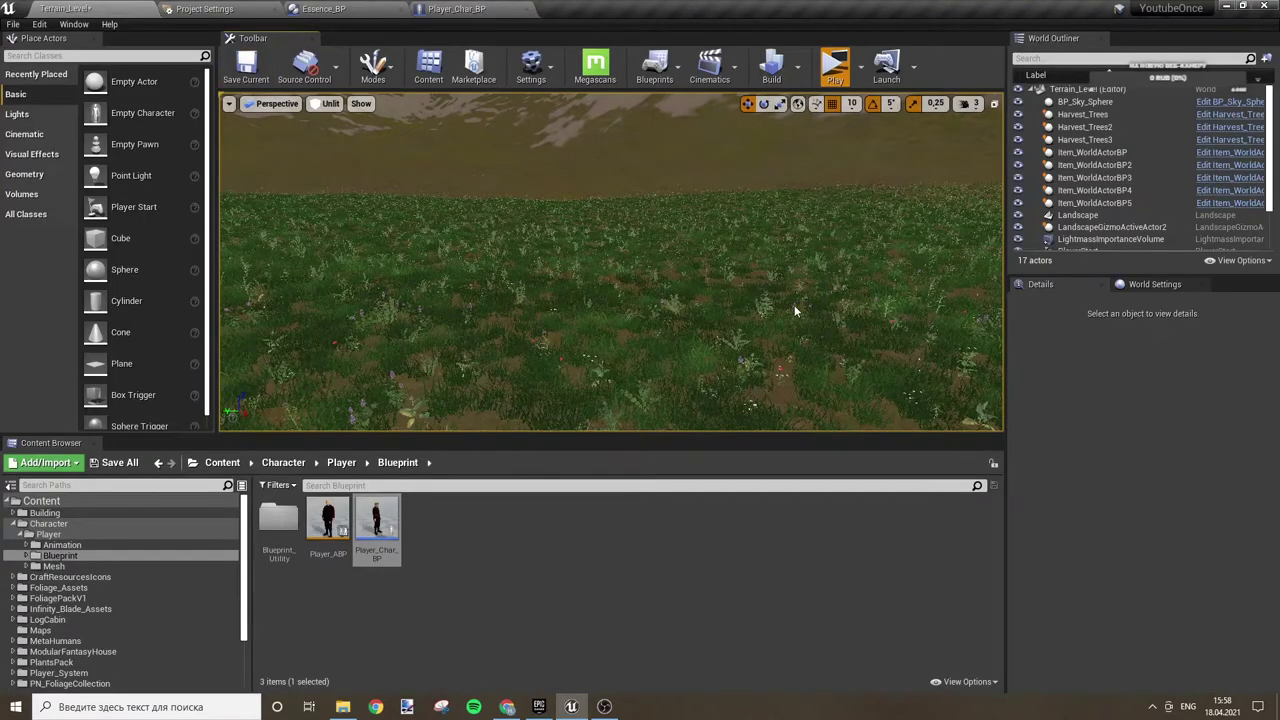
key("alt+p")
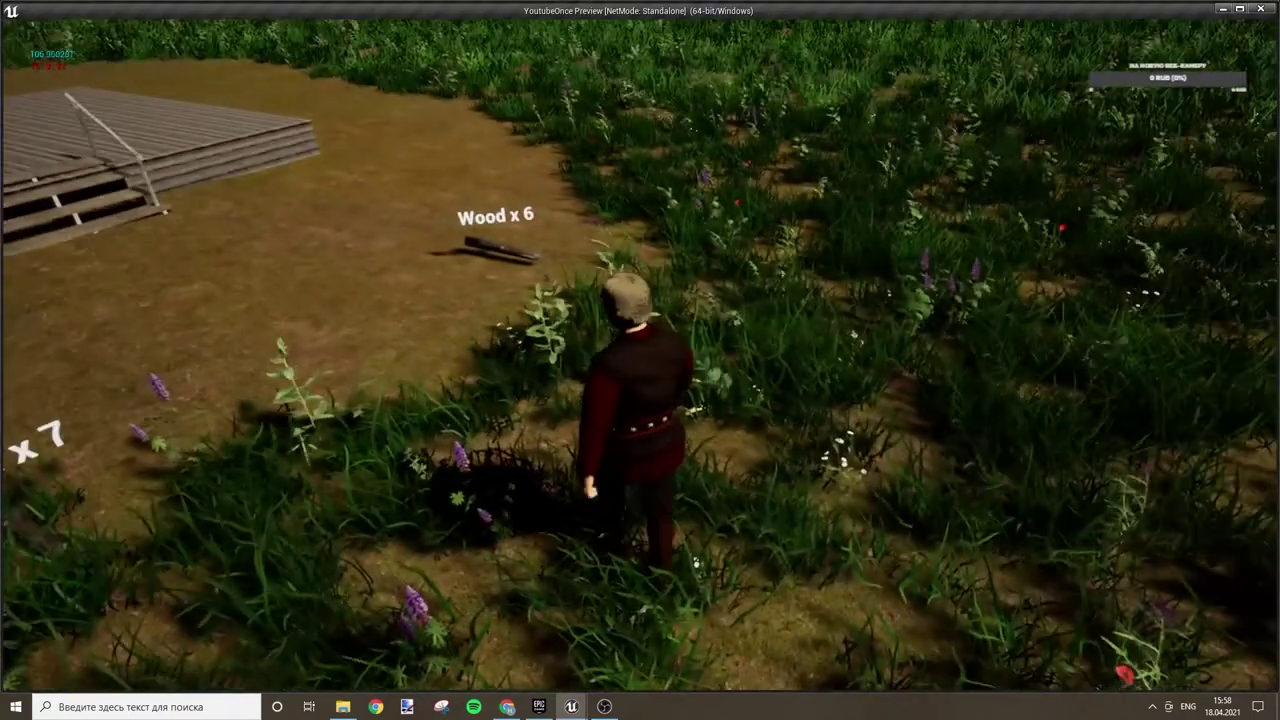
key("w")
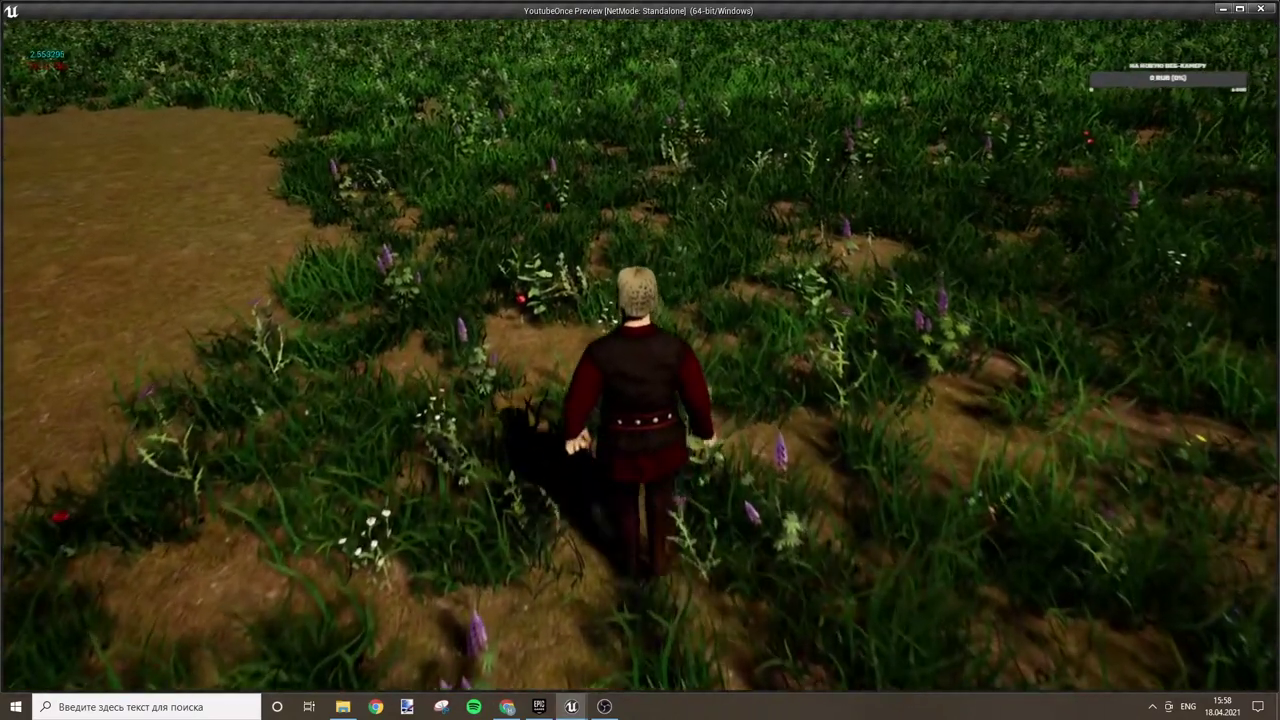
key("w")
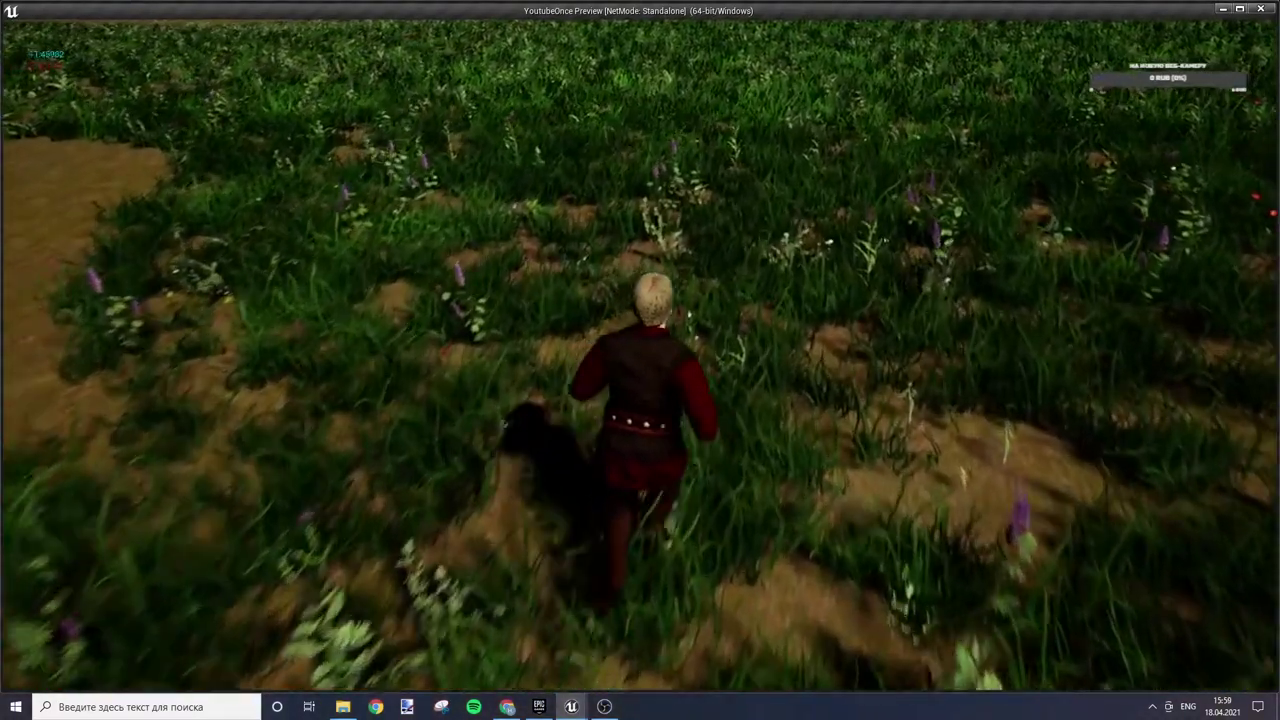
key("Escape")
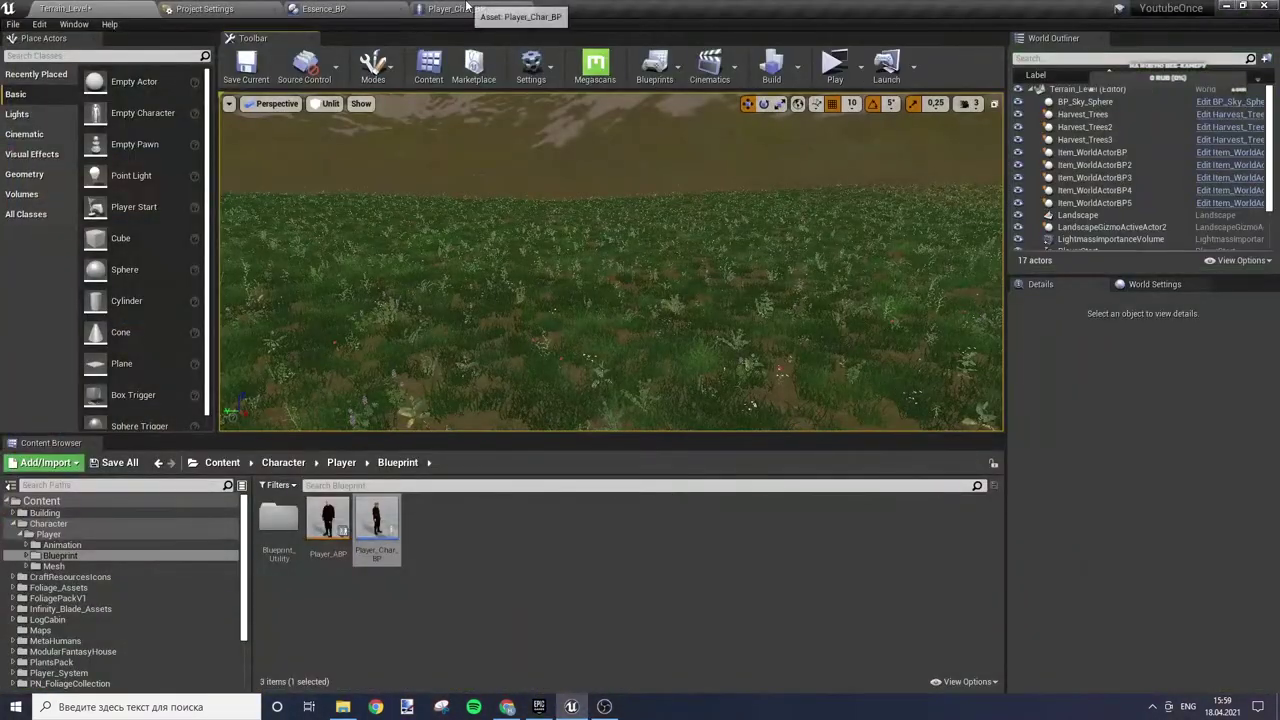
- Add a Get Max Stamina node from Player Stats and wire it into both Value Loss Max Param pins
left_click(466, 7)
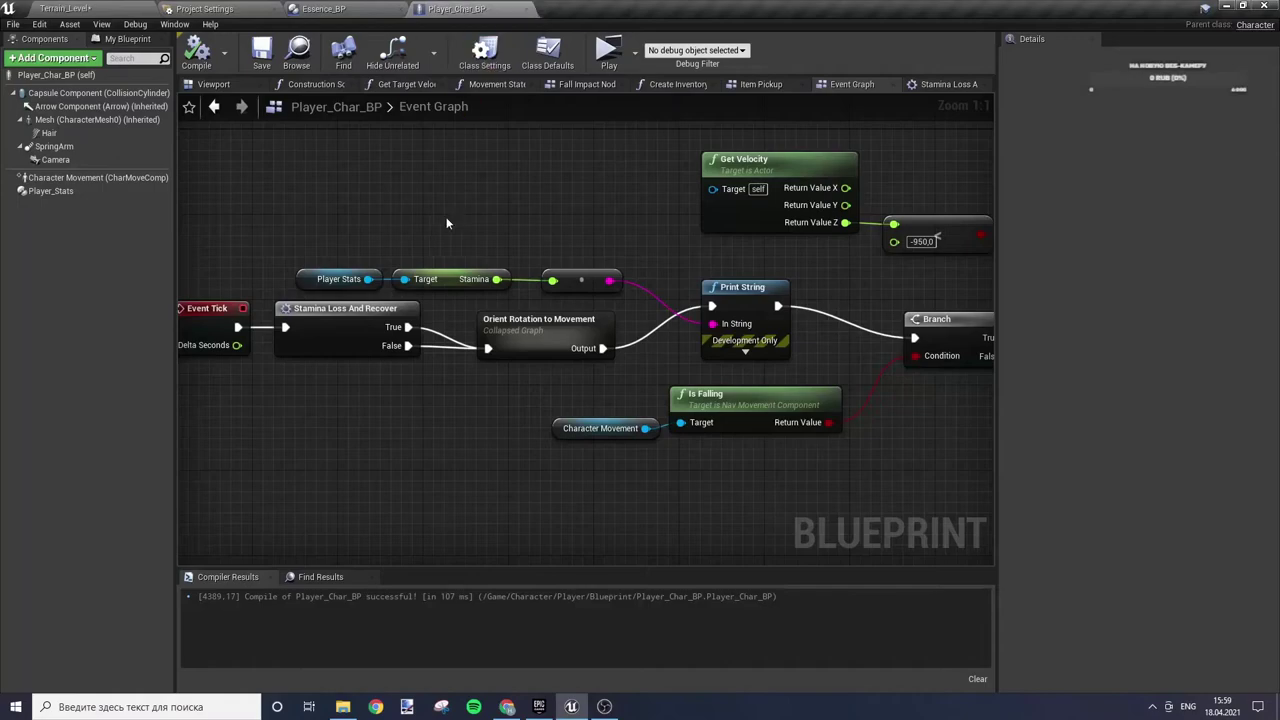
scroll(648, 372, "up", 1)
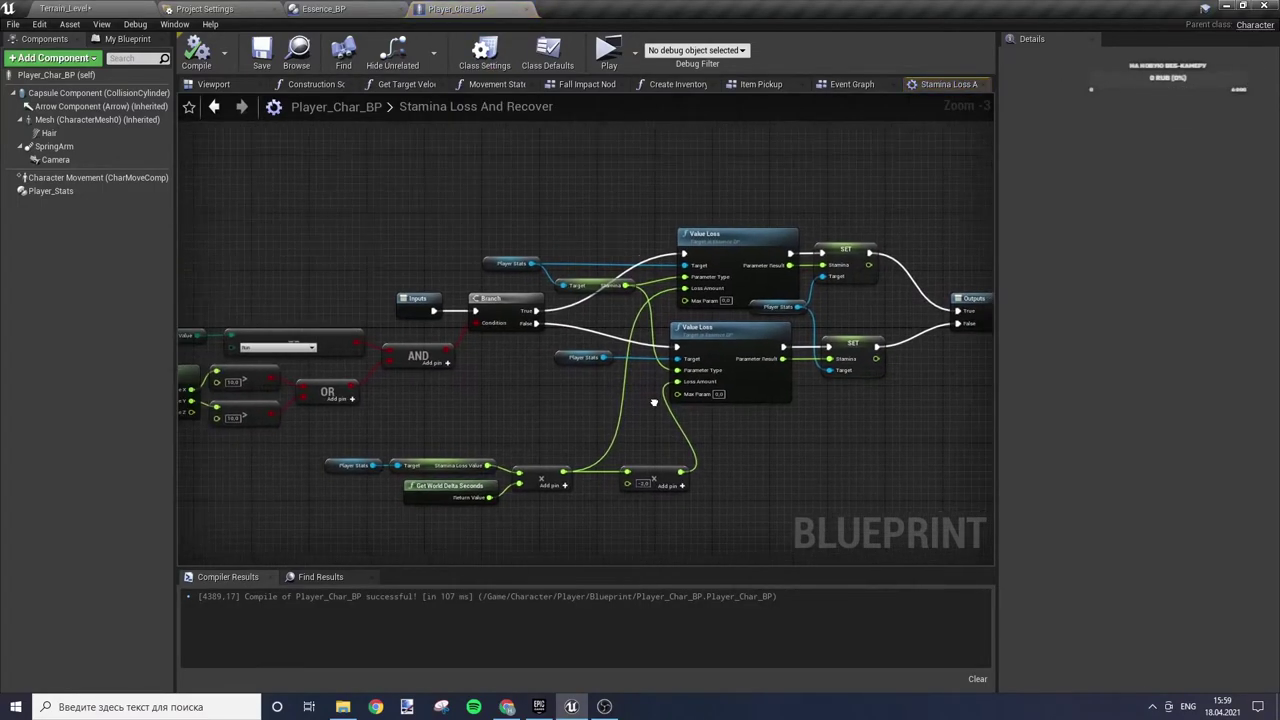
scroll(646, 340, "up", 1)
scroll(645, 307, "up", 1)
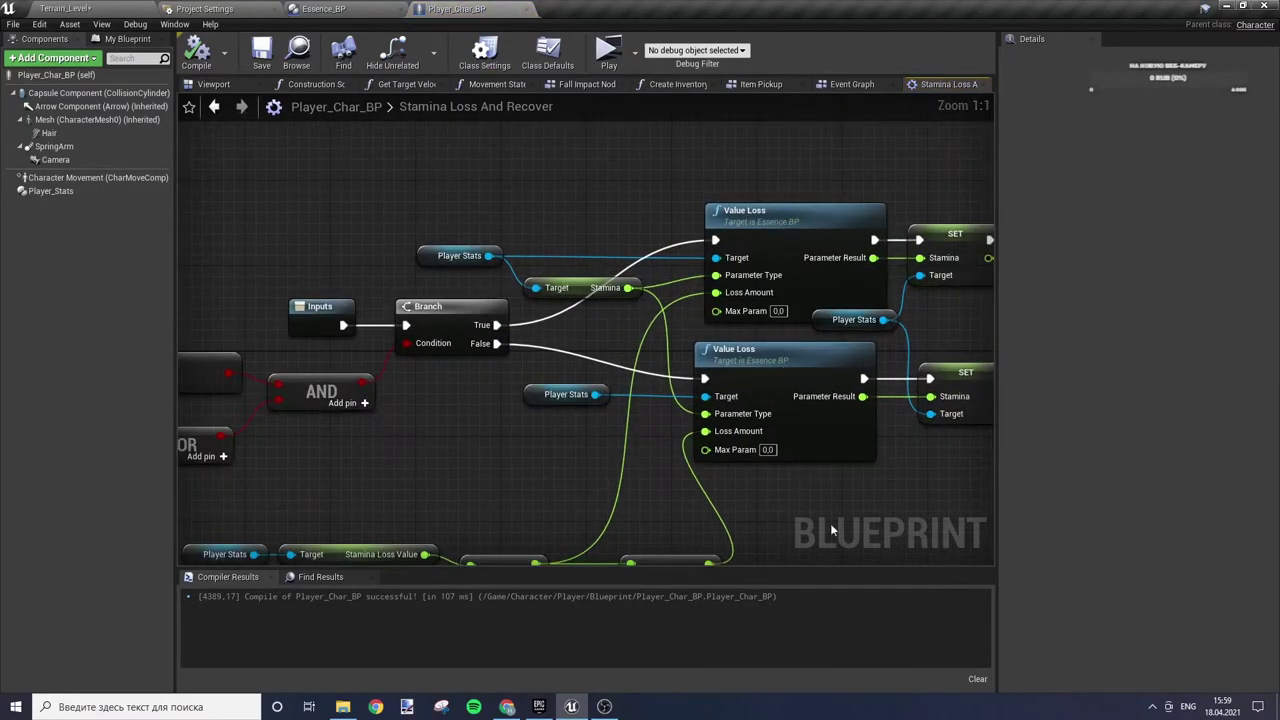
right_click_drag(824, 509, 873, 404)
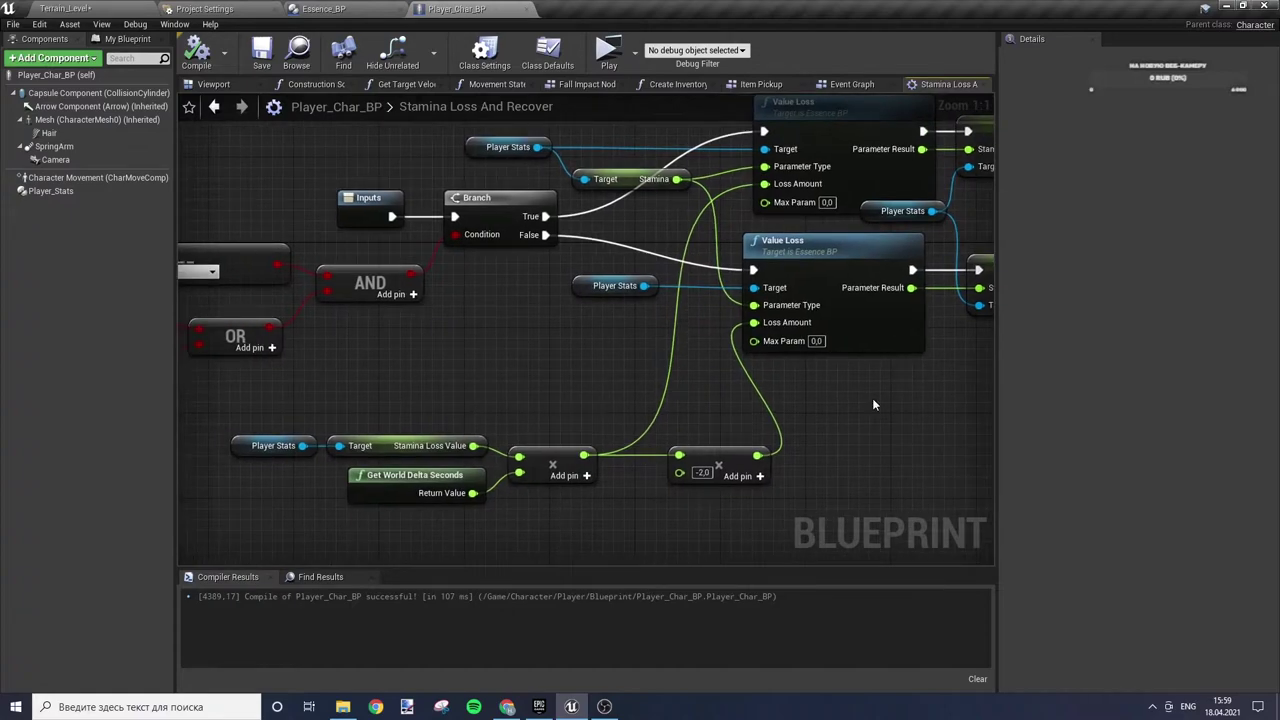
mouse_move(591, 287)
left_mouse_down()
mouse_move(513, 302)
mouse_move(598, 335)
left_mouse_up()
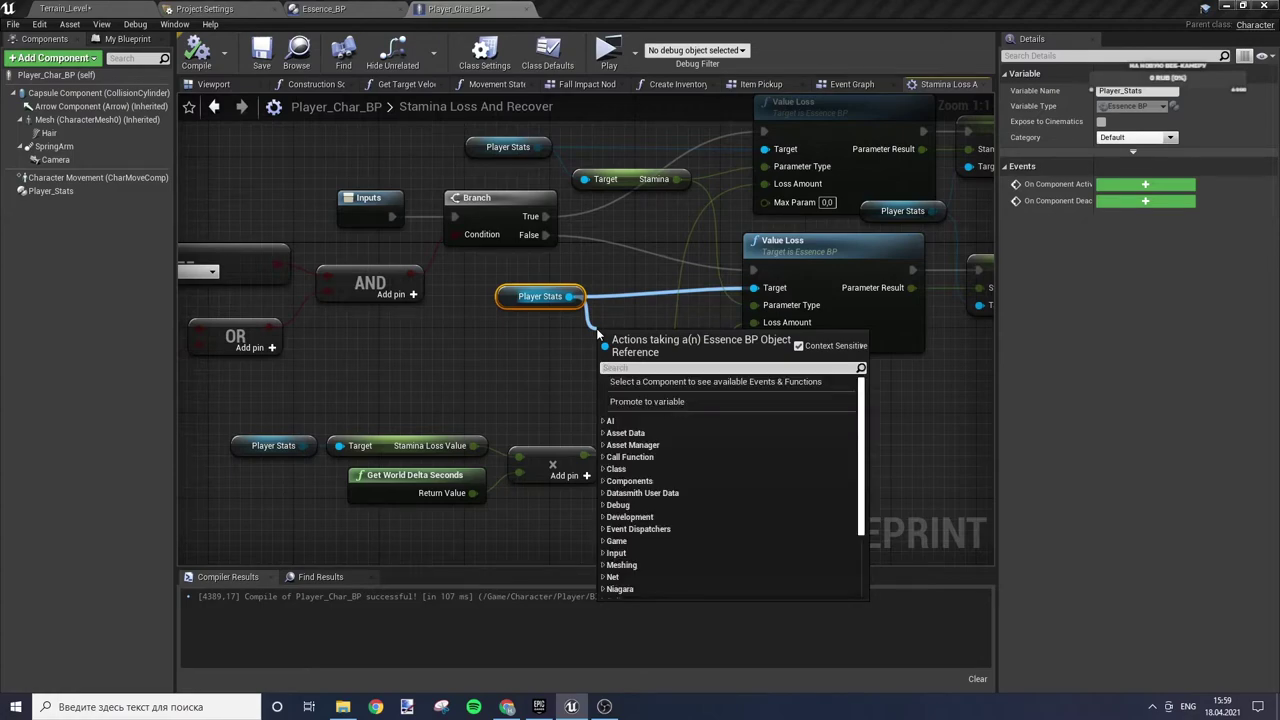
type("max")
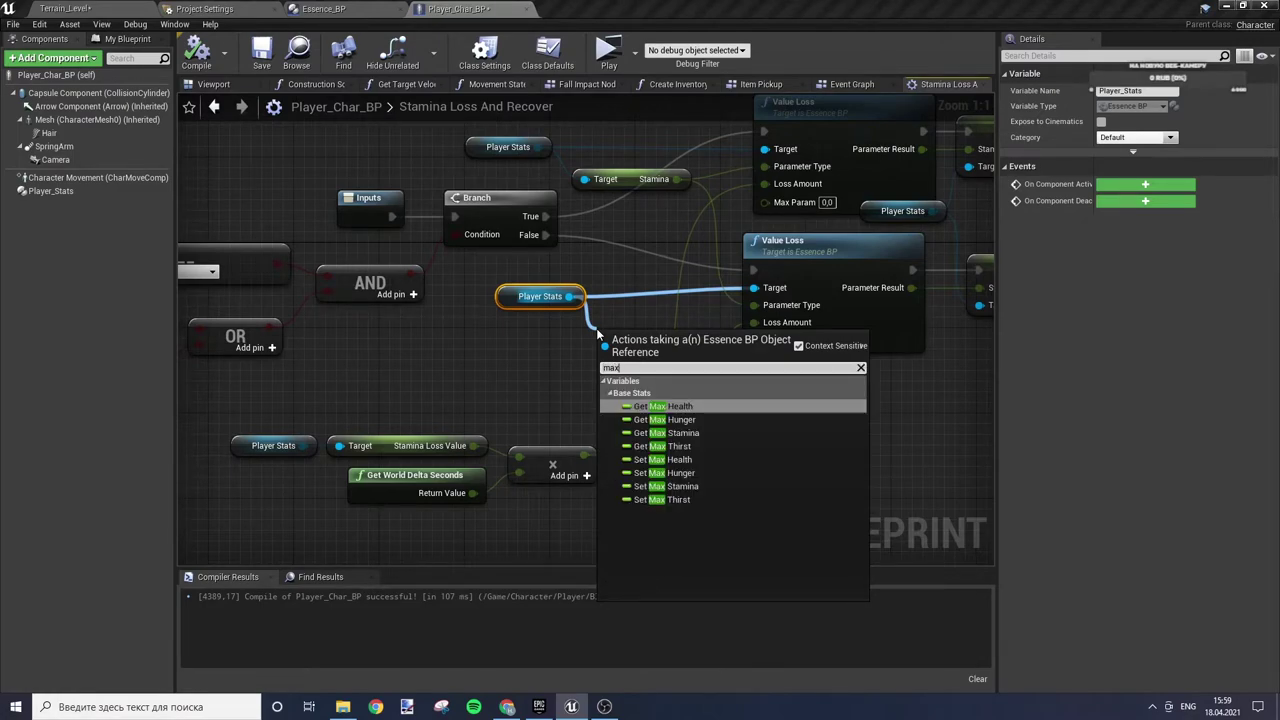
left_click(711, 434)
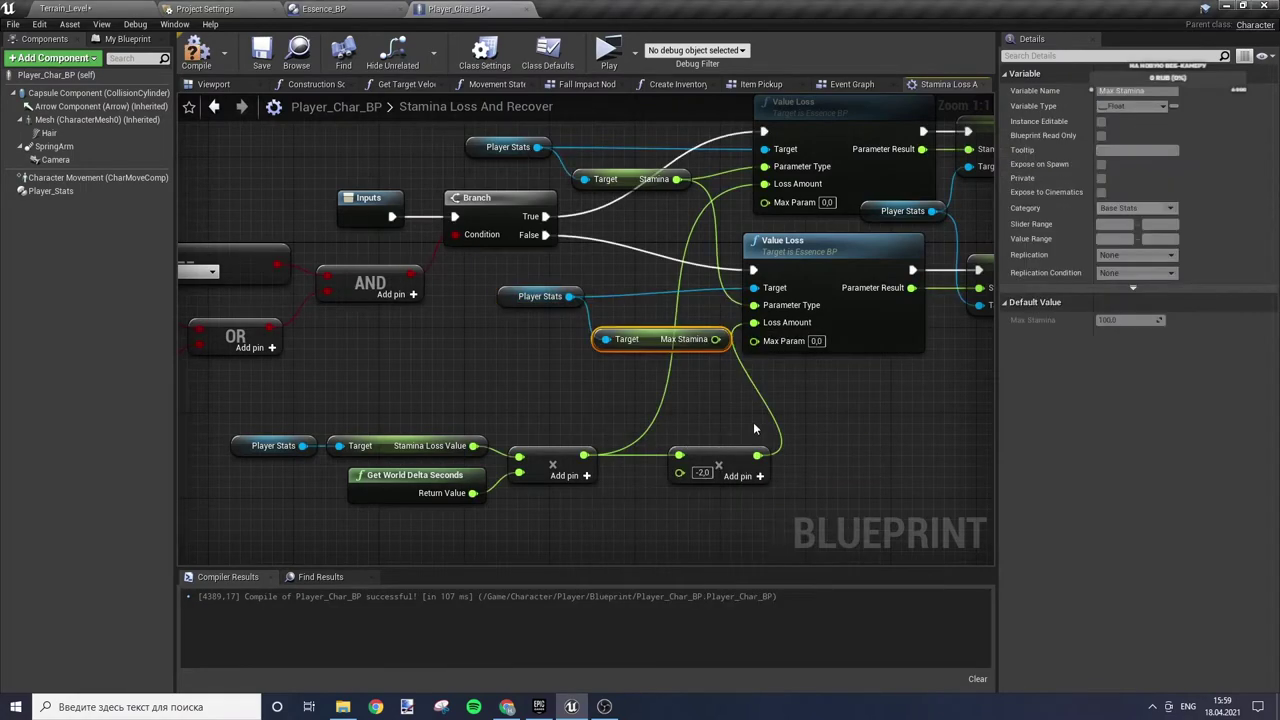
mouse_move(716, 339)
left_mouse_down()
mouse_move(773, 347)
mouse_move(765, 202)
left_mouse_up()
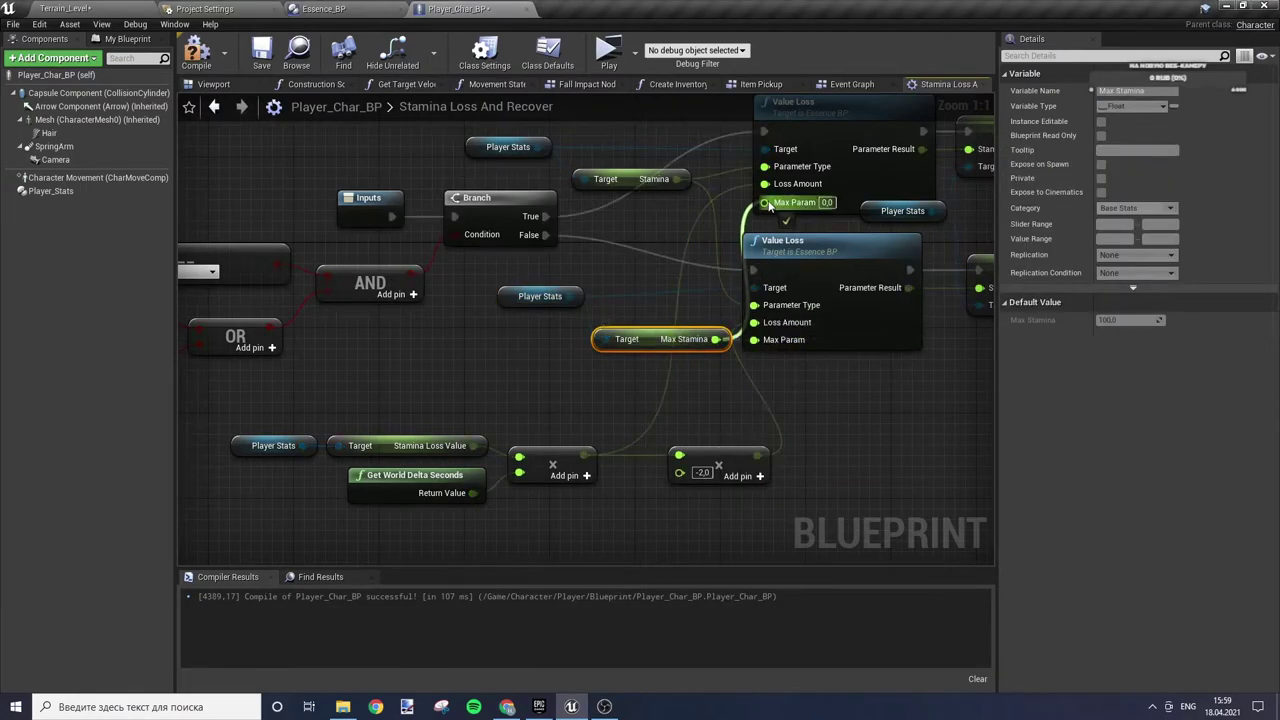
left_click_drag(645, 339, 645, 328)
left_click(629, 389)
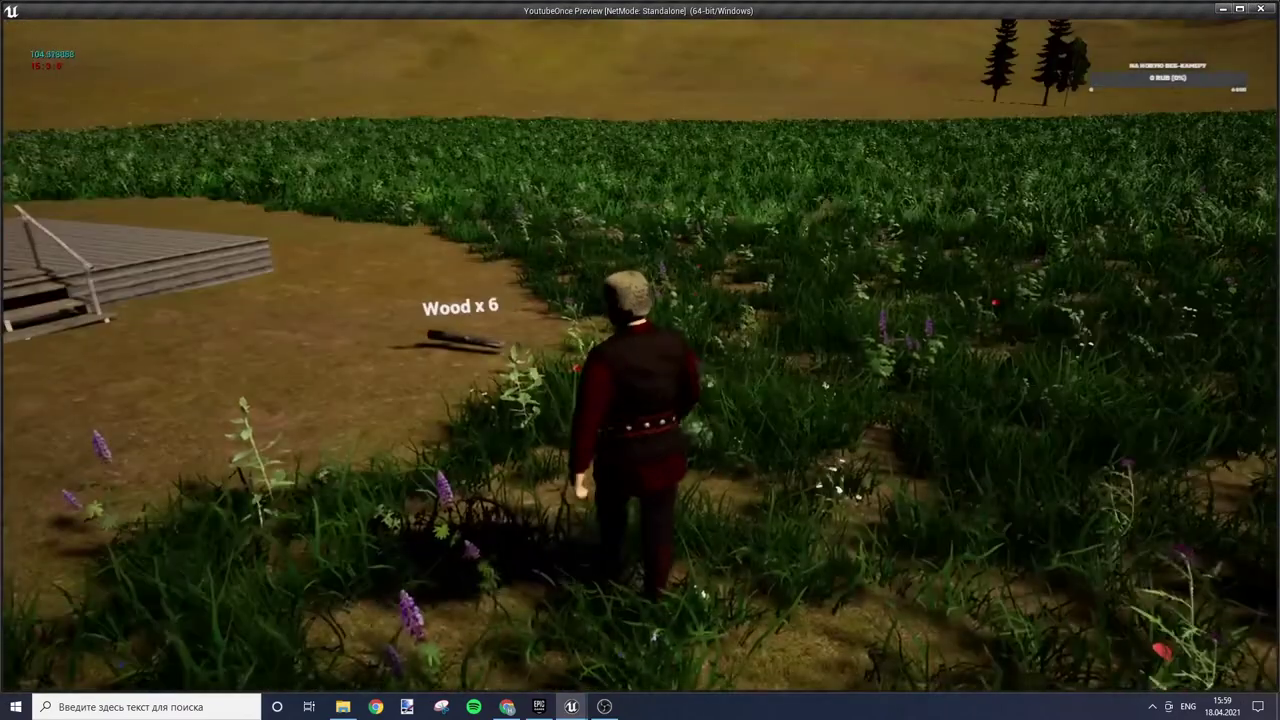
- Run the character forward with W to watch stamina drain, then stop the preview
key("w")
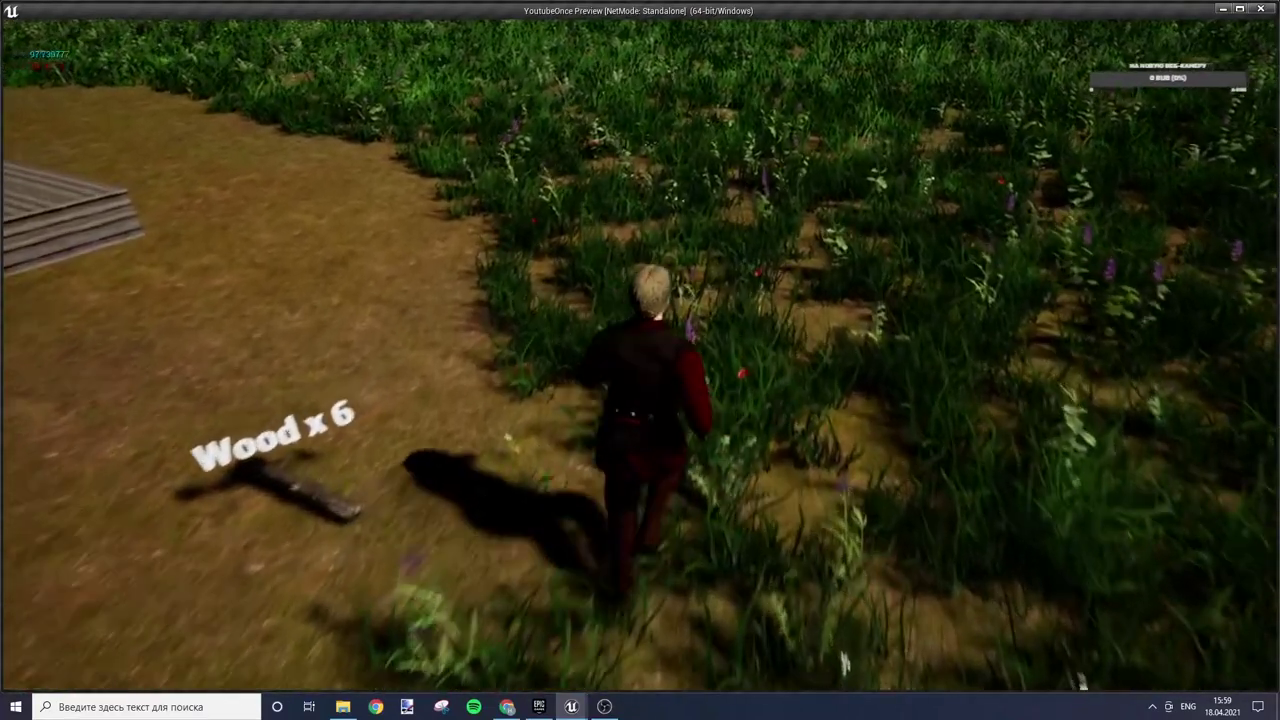
key("w")
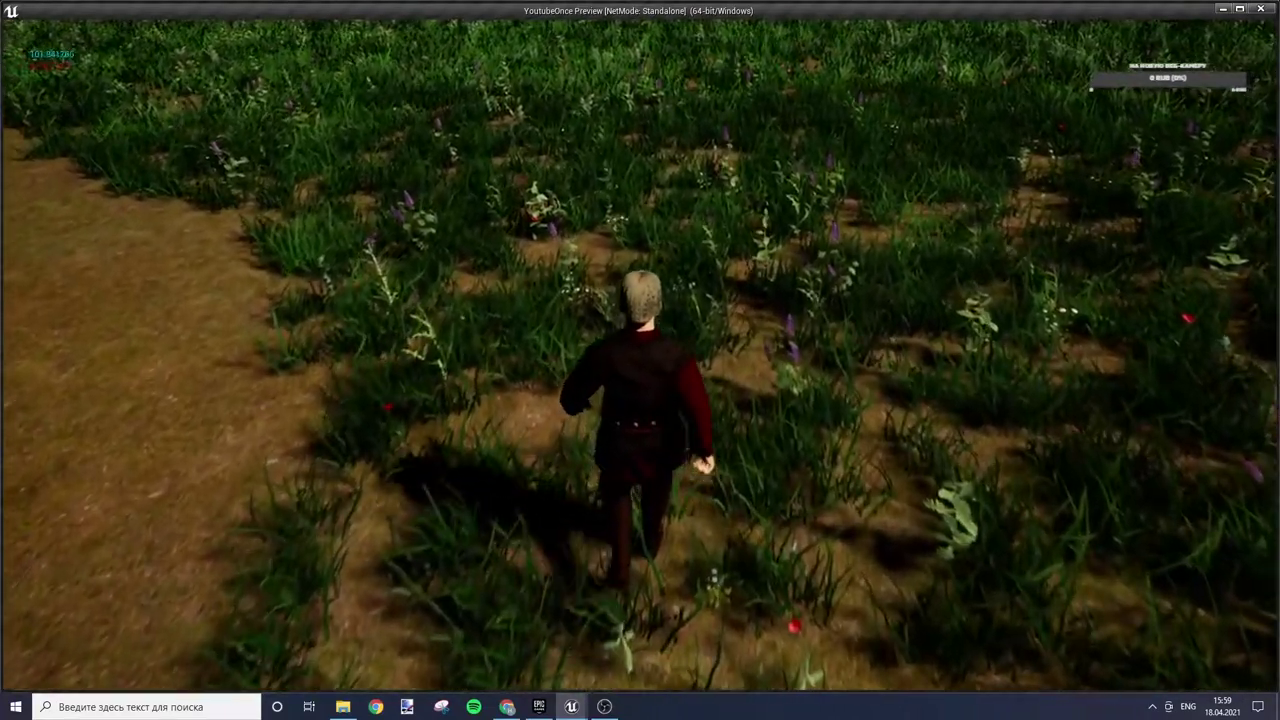
key("w")
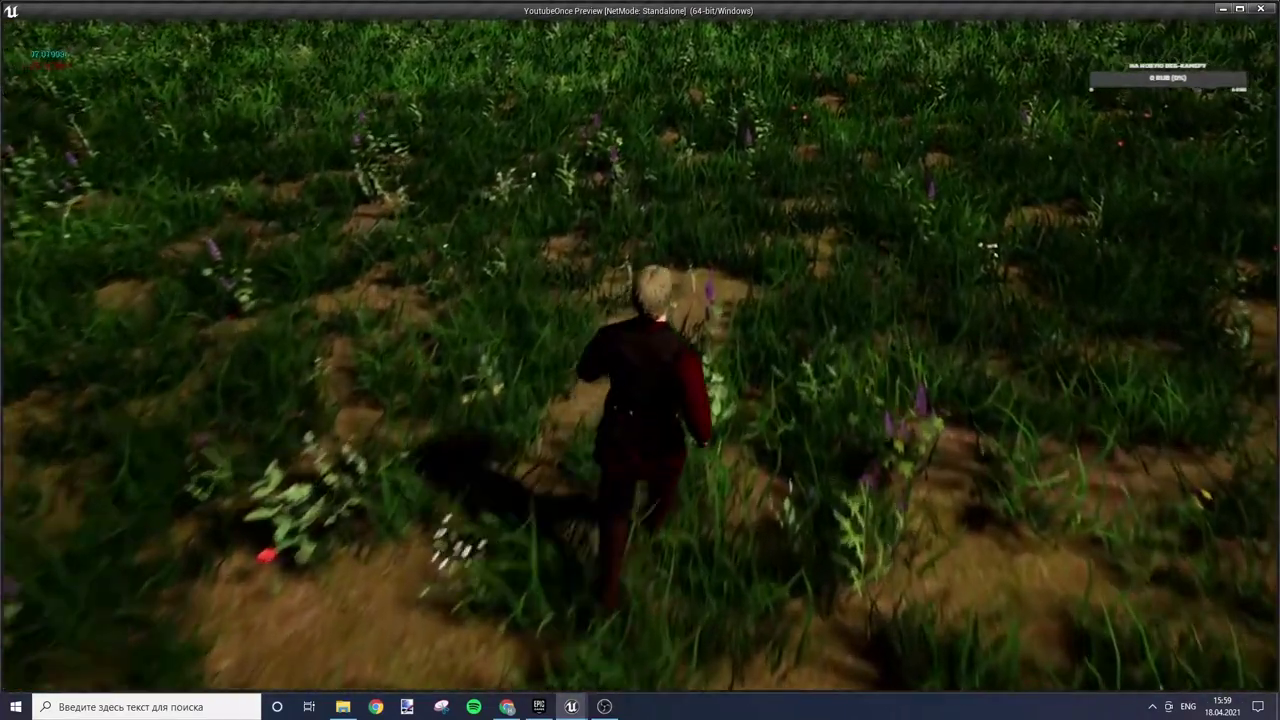
key("w")
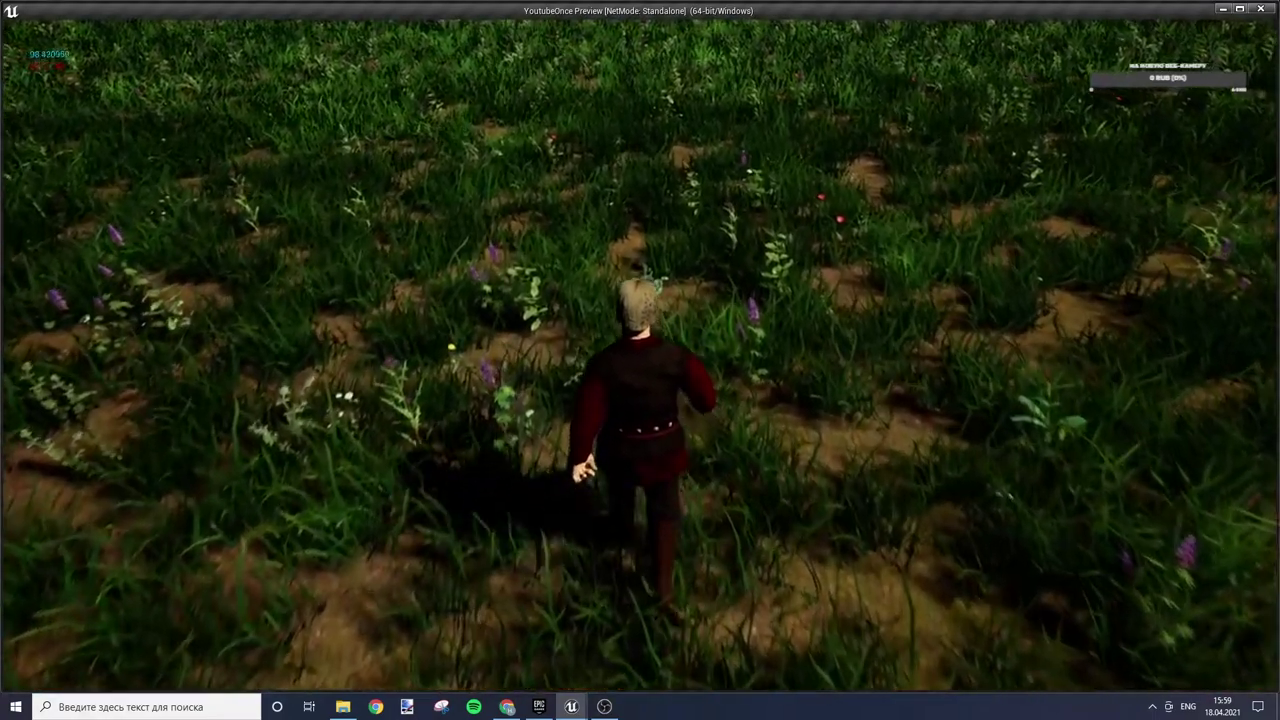
key("Escape")
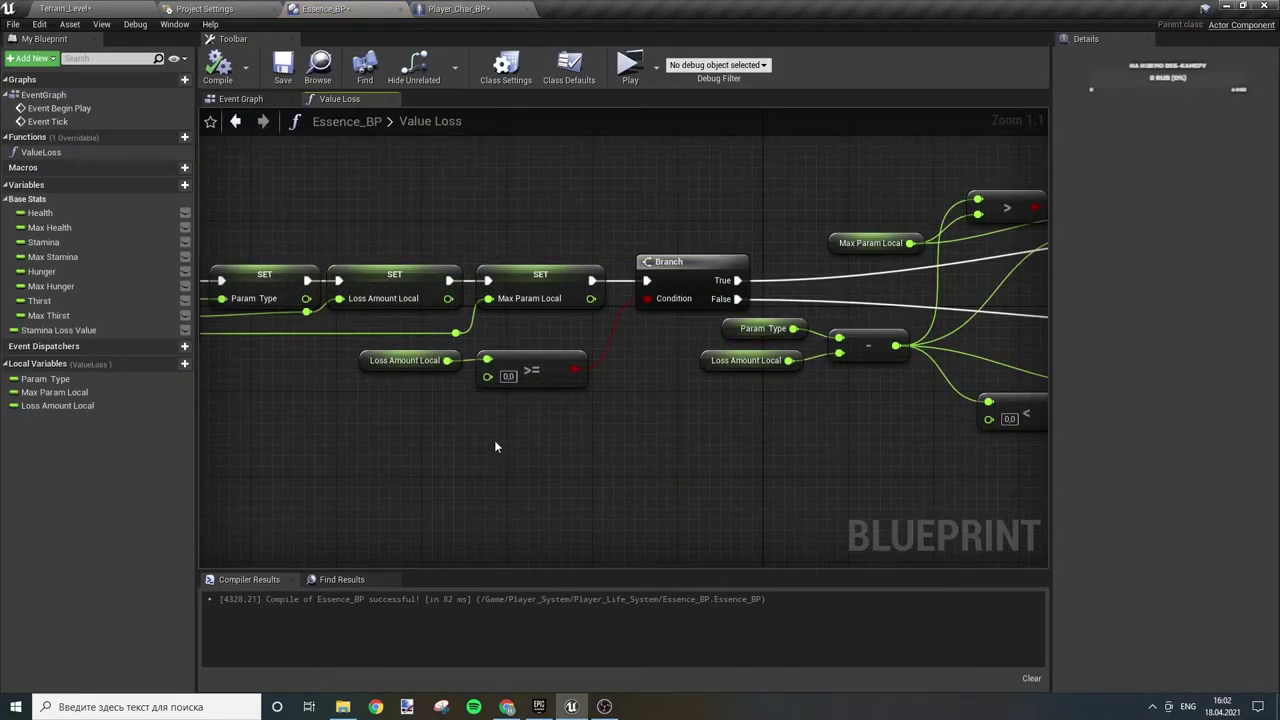
- Move between Player_Char_BP and Essence_BP's Value Loss graph to locate the >= comparison
left_click(447, 7)
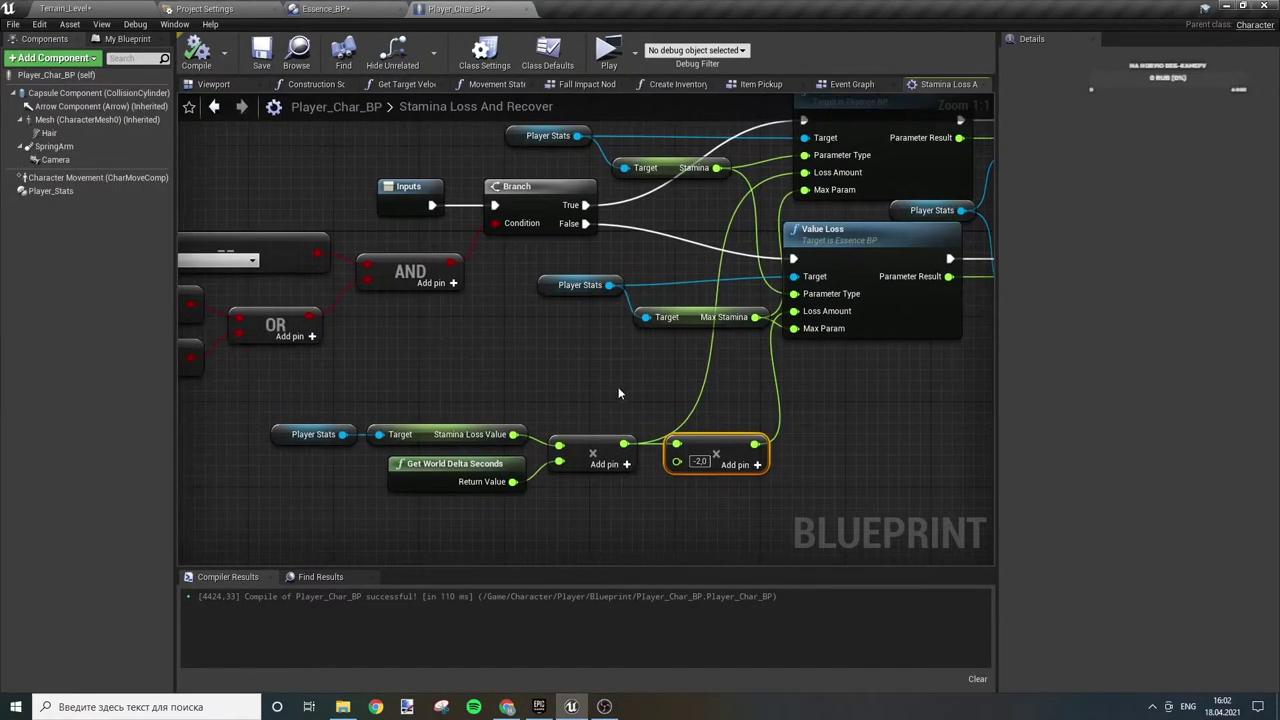
left_click(378, 7)
right_click_drag(800, 418, 530, 481)
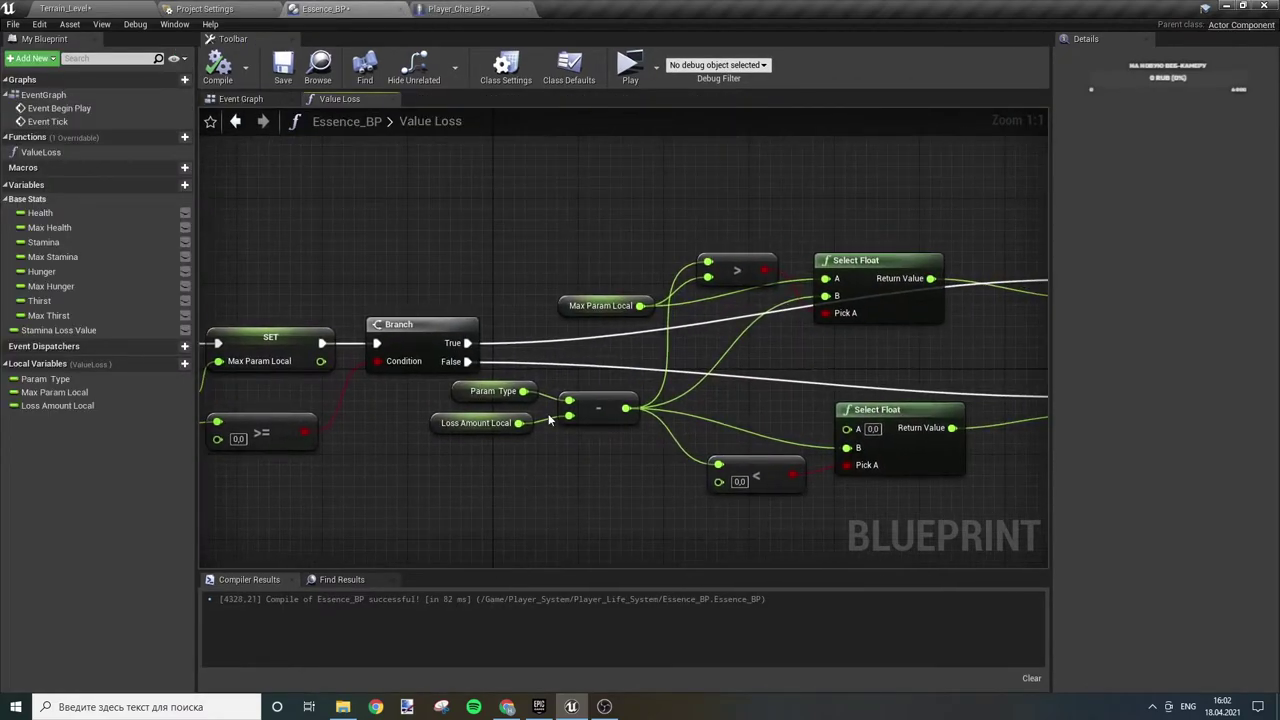
left_click(598, 408)
left_click(528, 7)
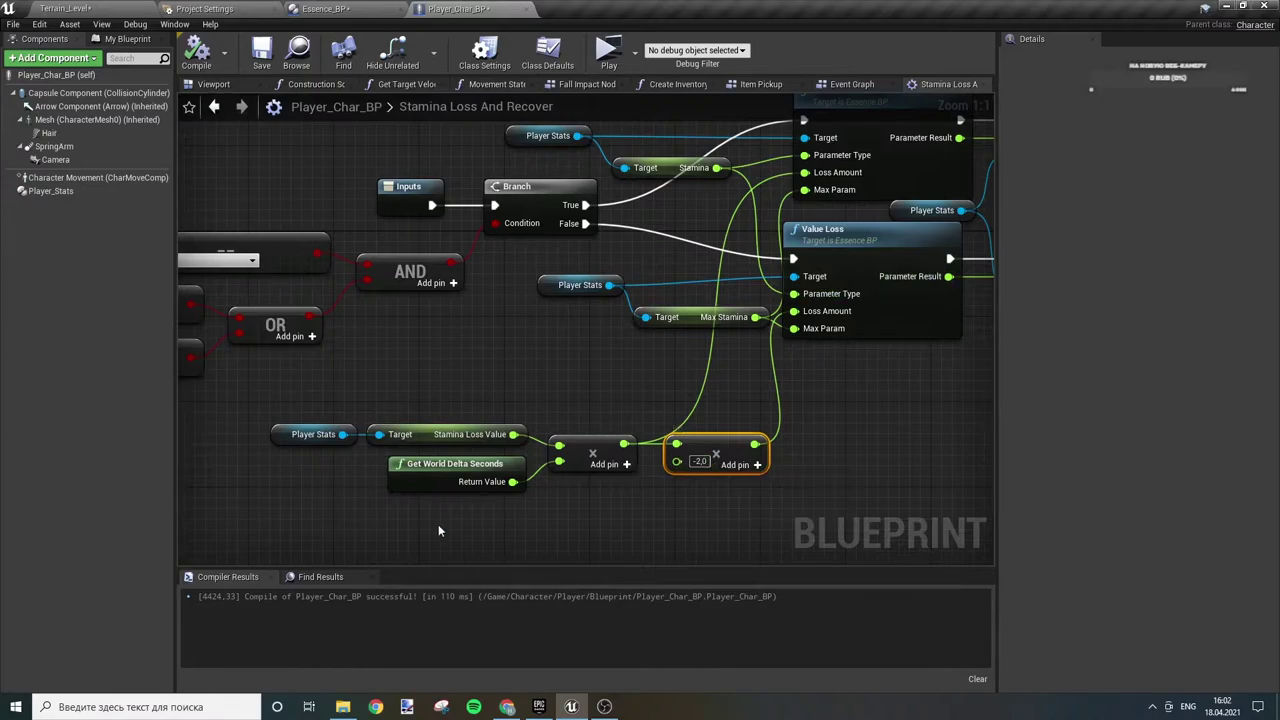
left_click(378, 7)
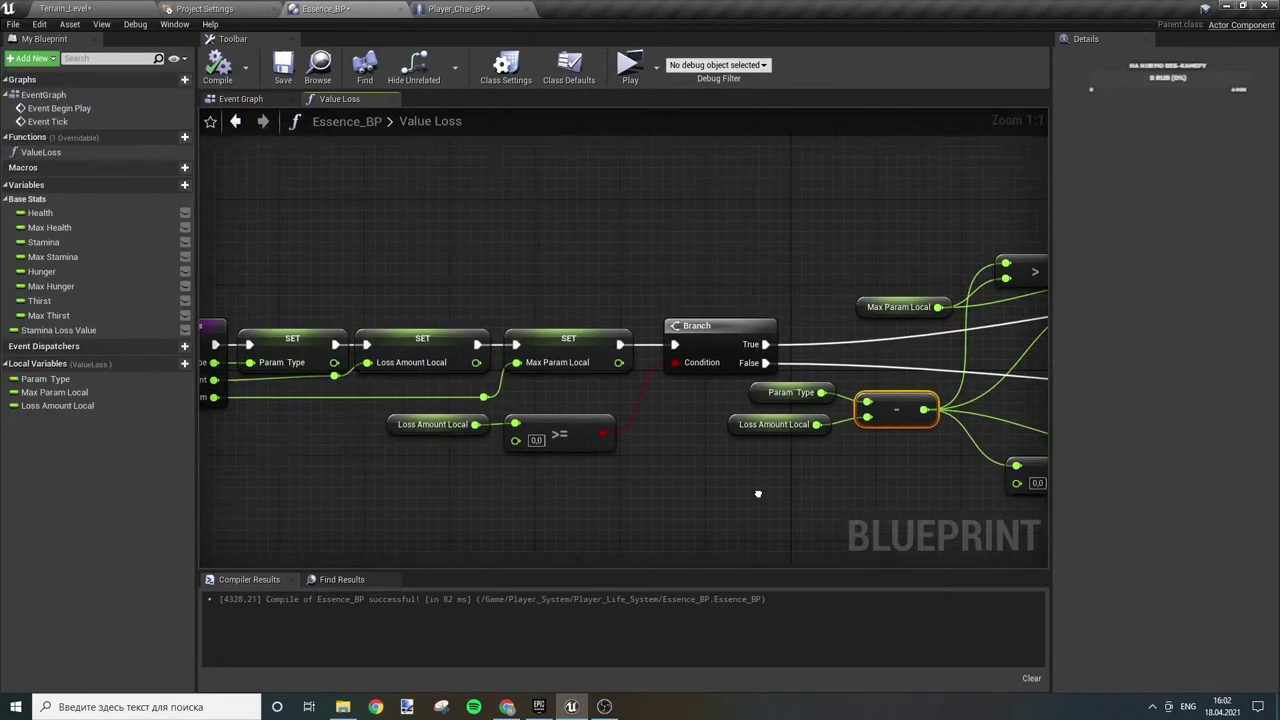
right_click_drag(456, 432, 833, 418)
- Replace the >= node with a Loss Amount Local < node wired to the Branch Condition
key("Delete")
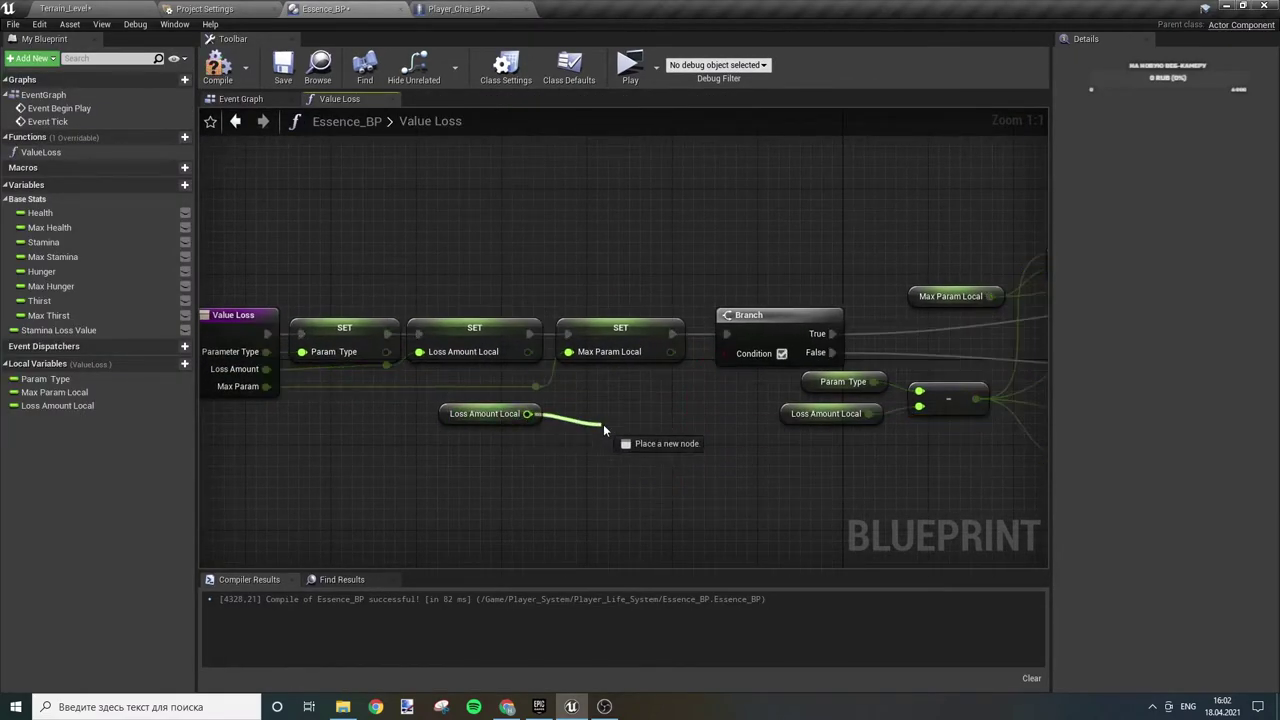
left_click_drag(527, 413, 604, 430)
type("<")
key("Return")
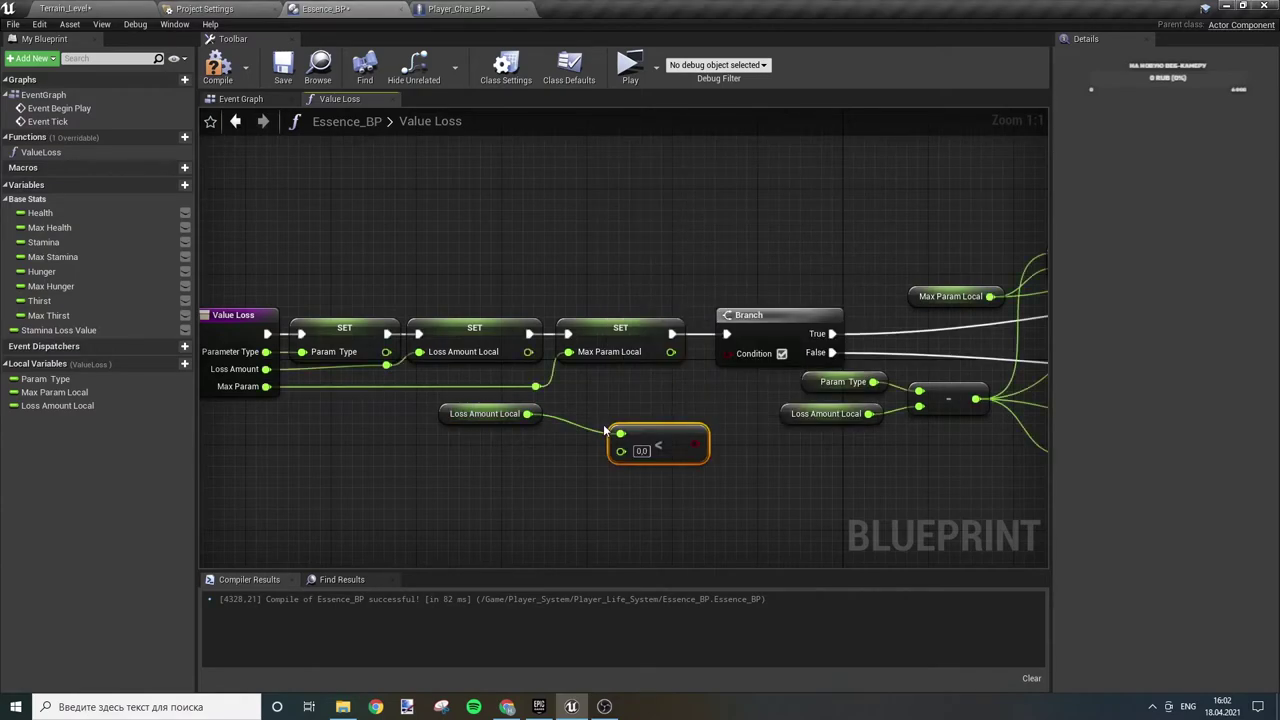
left_click_drag(742, 352, 743, 353)
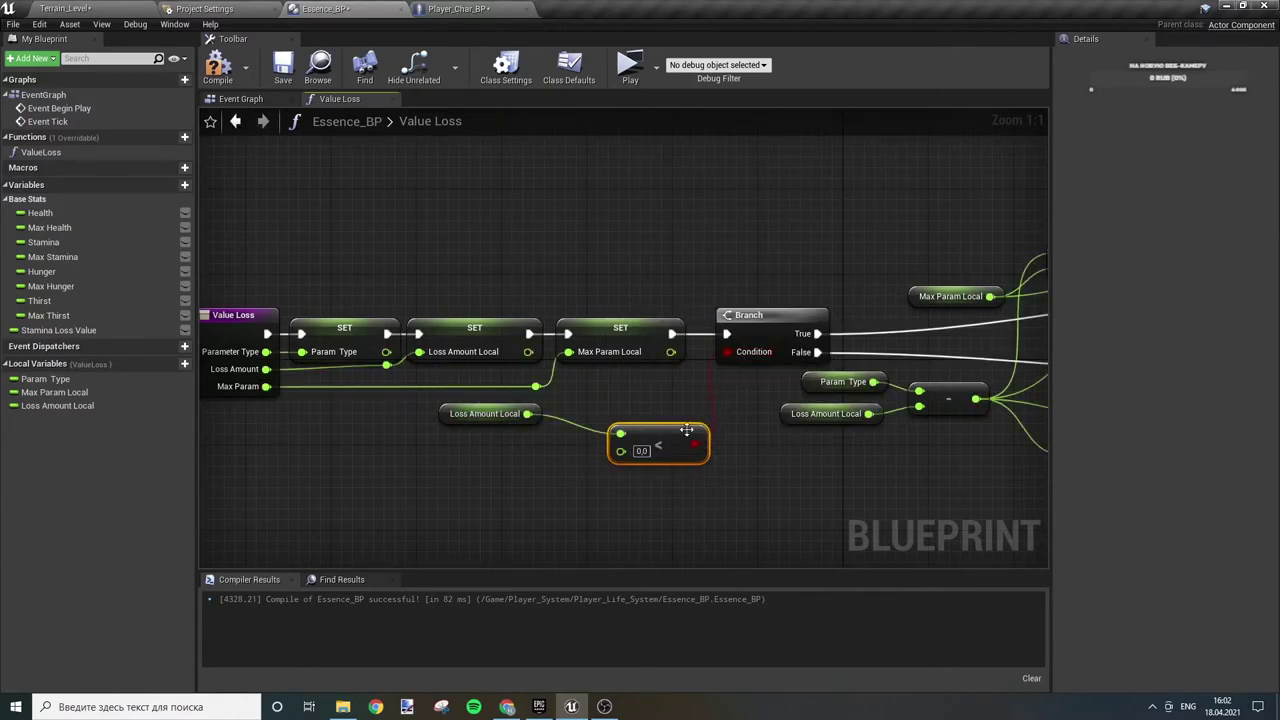
left_click_drag(687, 432, 655, 409)
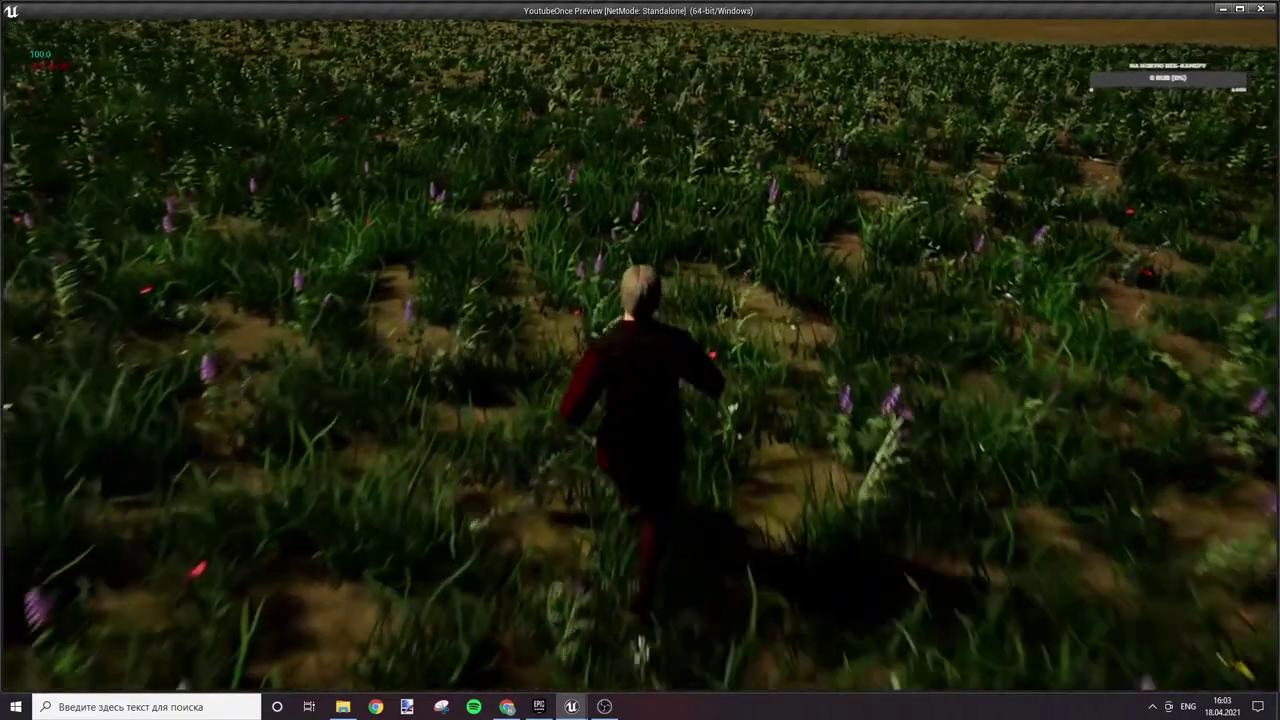
- Close the stamina play-test preview
key("Escape")
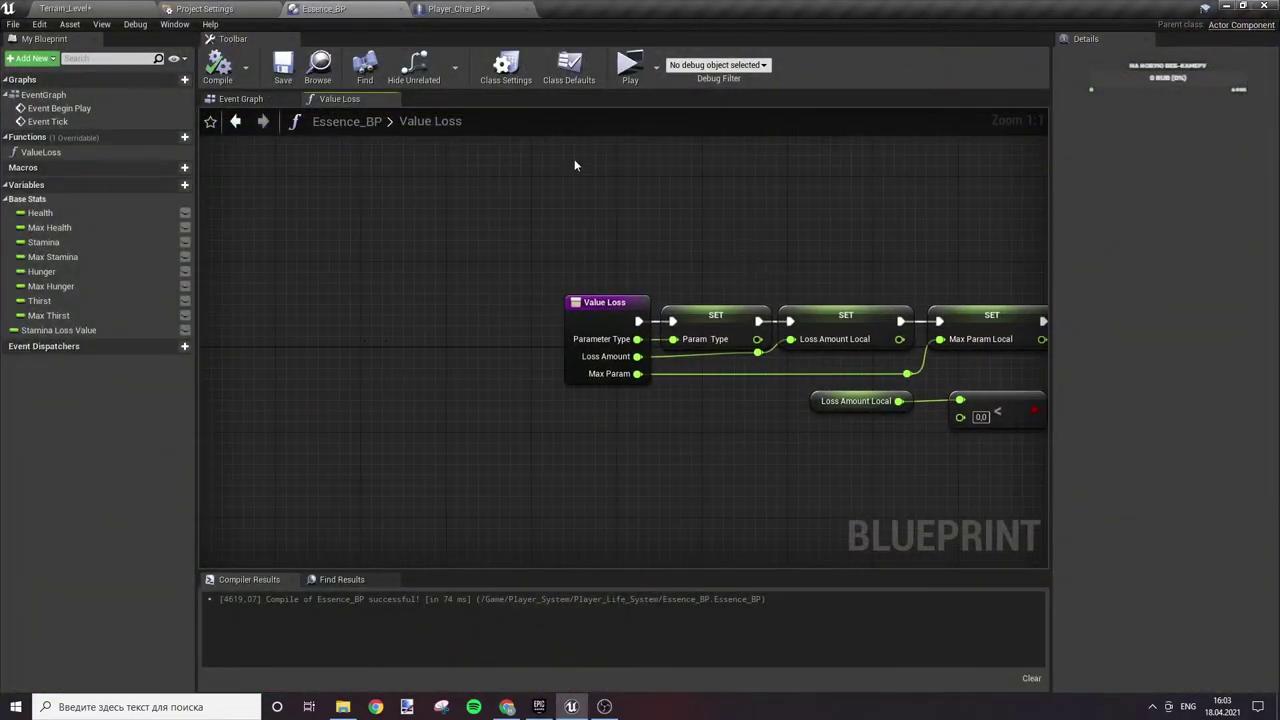
- In the Stamina Loss And Recover graph, delete the existing Get Velocity node
left_click(458, 8)
right_click_drag(420, 450, 546, 405)
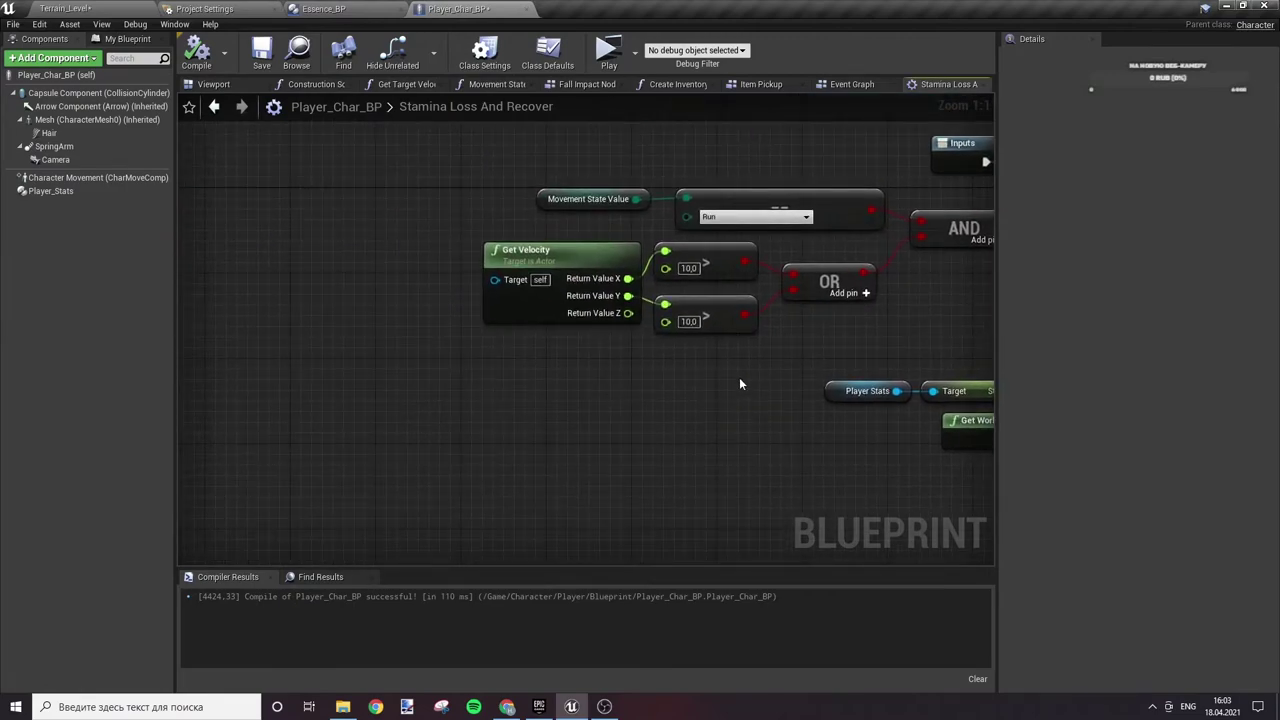
right_click_drag(740, 384, 759, 441)
left_click(549, 363)
key("Delete")
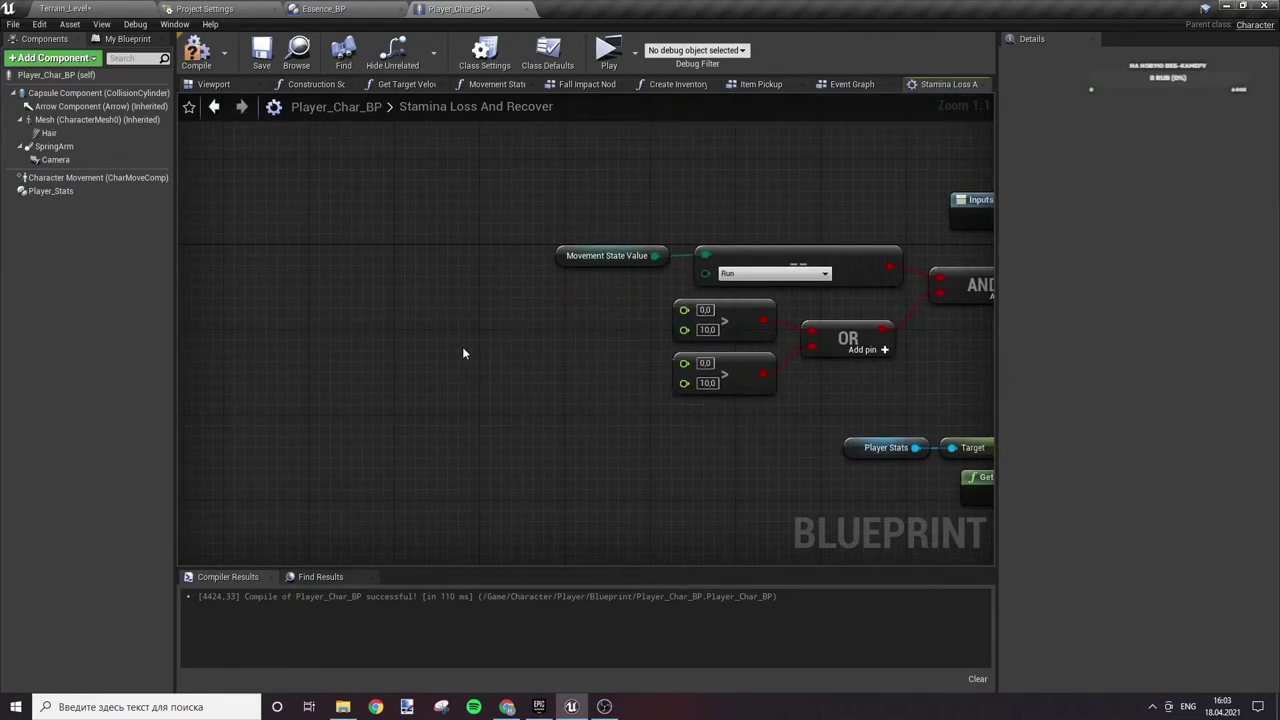
- Try placing a Get Forward Vector node, then delete it again
right_click(463, 352)
type("get")
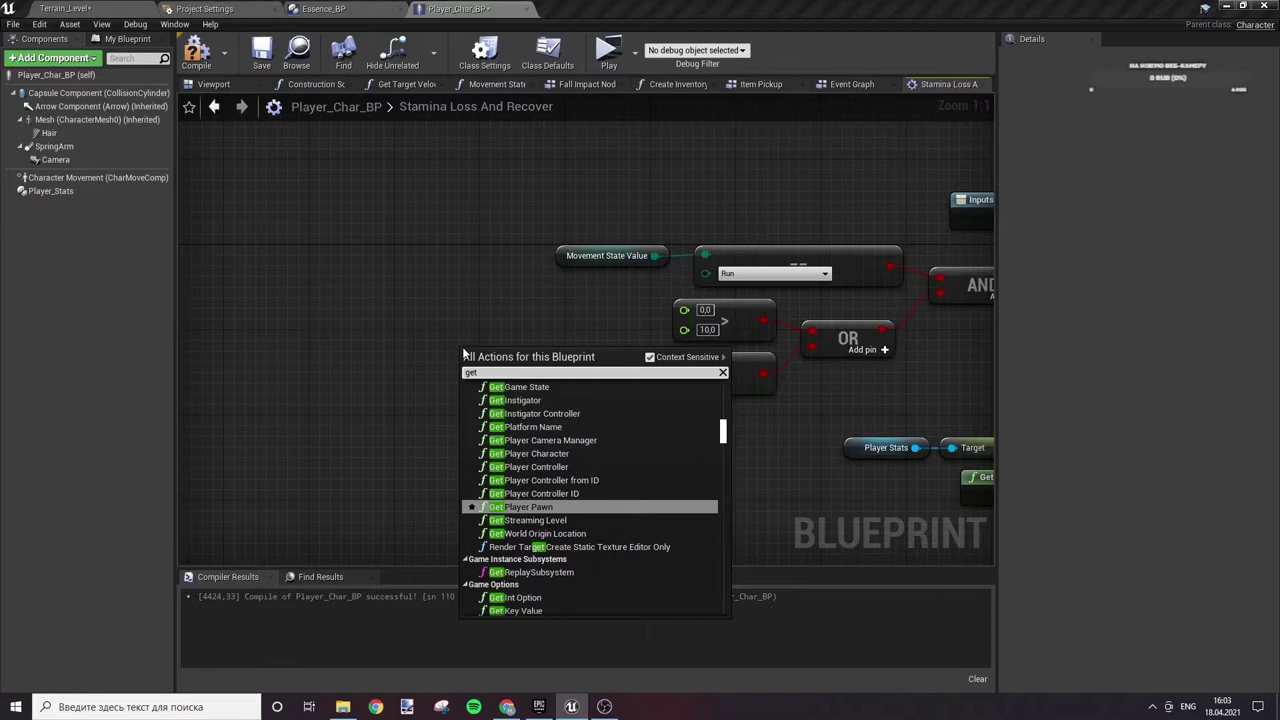
type(" forwa")
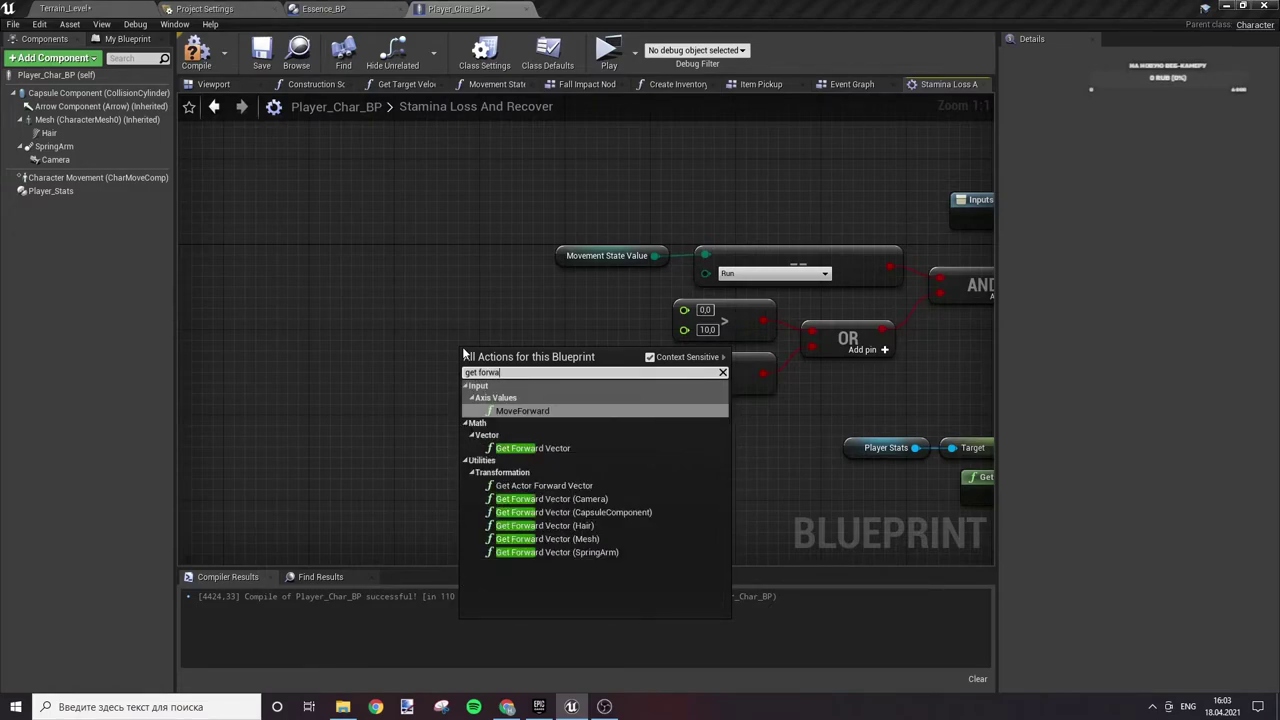
key("Down")
key("Return")
left_click_drag(541, 352, 473, 301)
key("Delete")
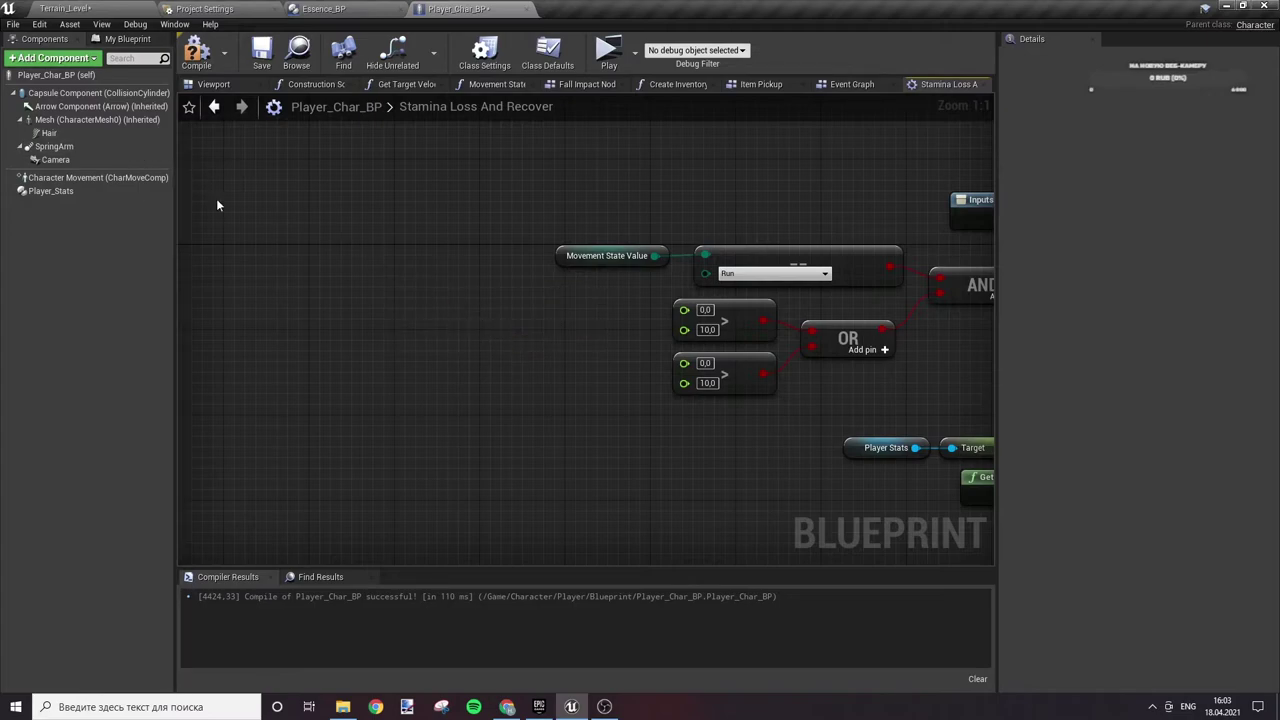
left_click(56, 76)
- Add a Self node and wire a Get Actor Forward Vector node from it
right_click(371, 318)
type("se")
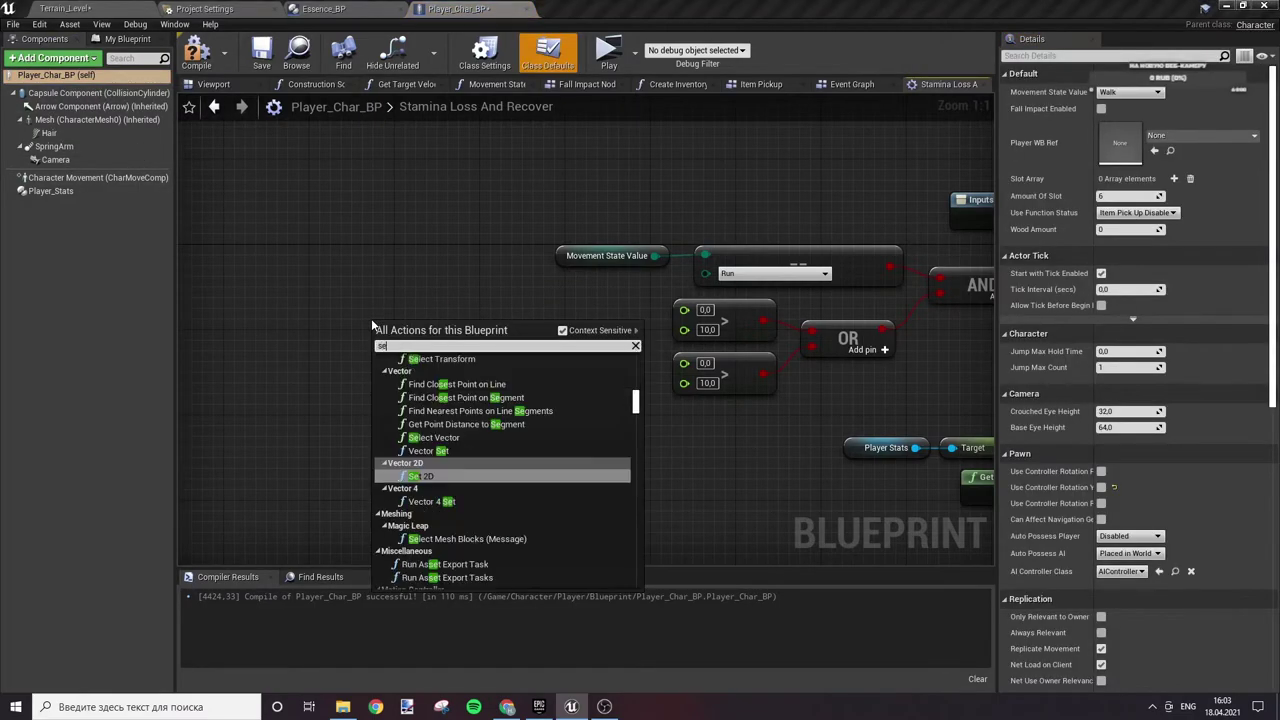
type("lf")
key("Return")
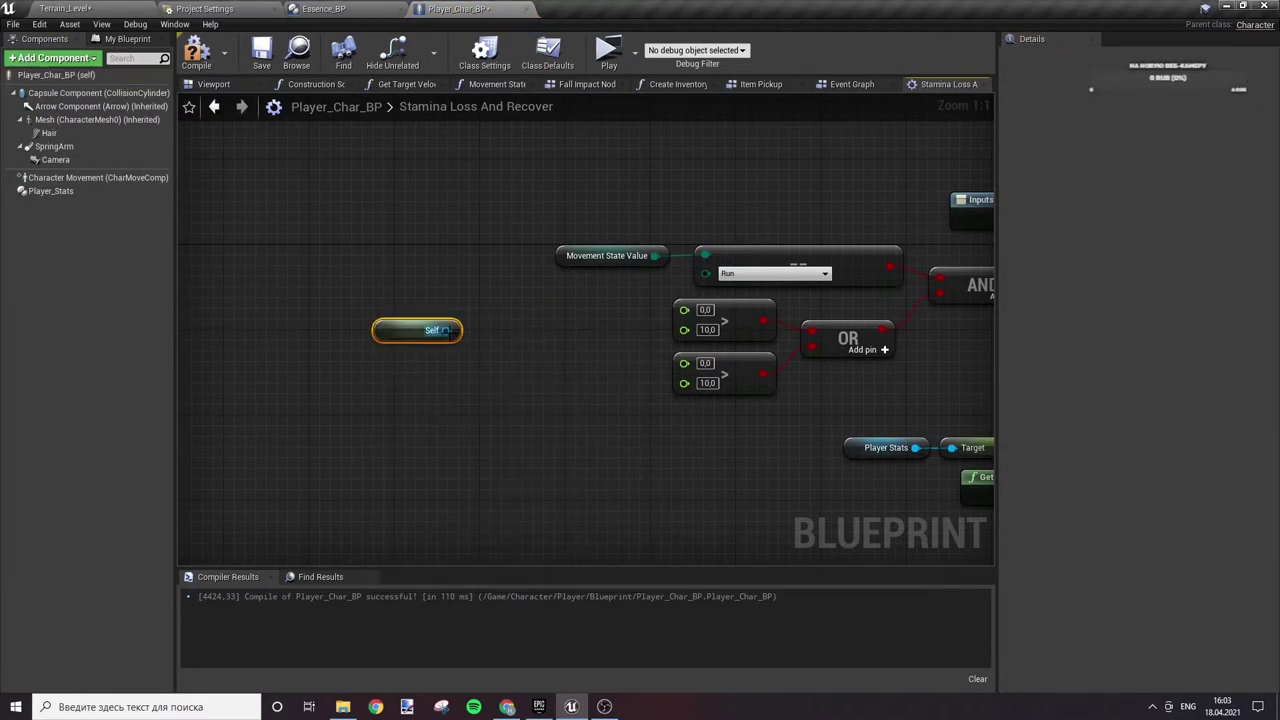
left_click_drag(538, 326, 538, 326)
type("get for")
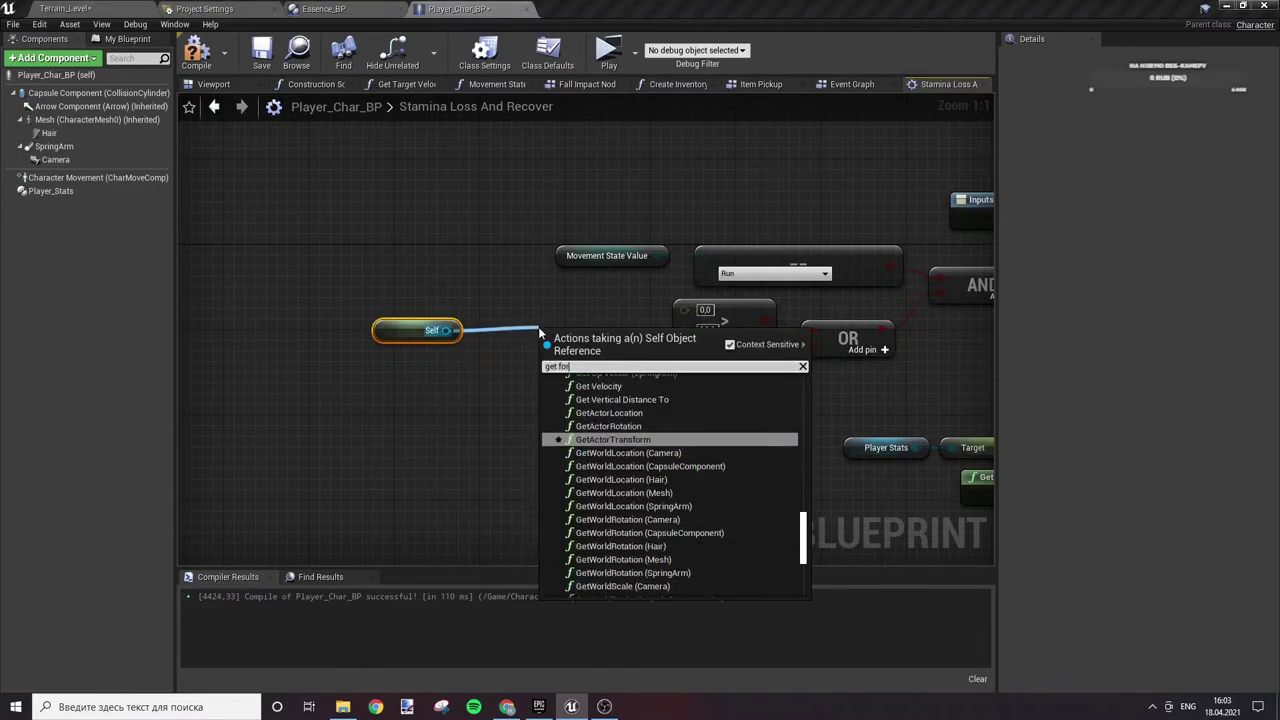
type("war")
key("Up")
key("Up")
key("Up")
key("Return")
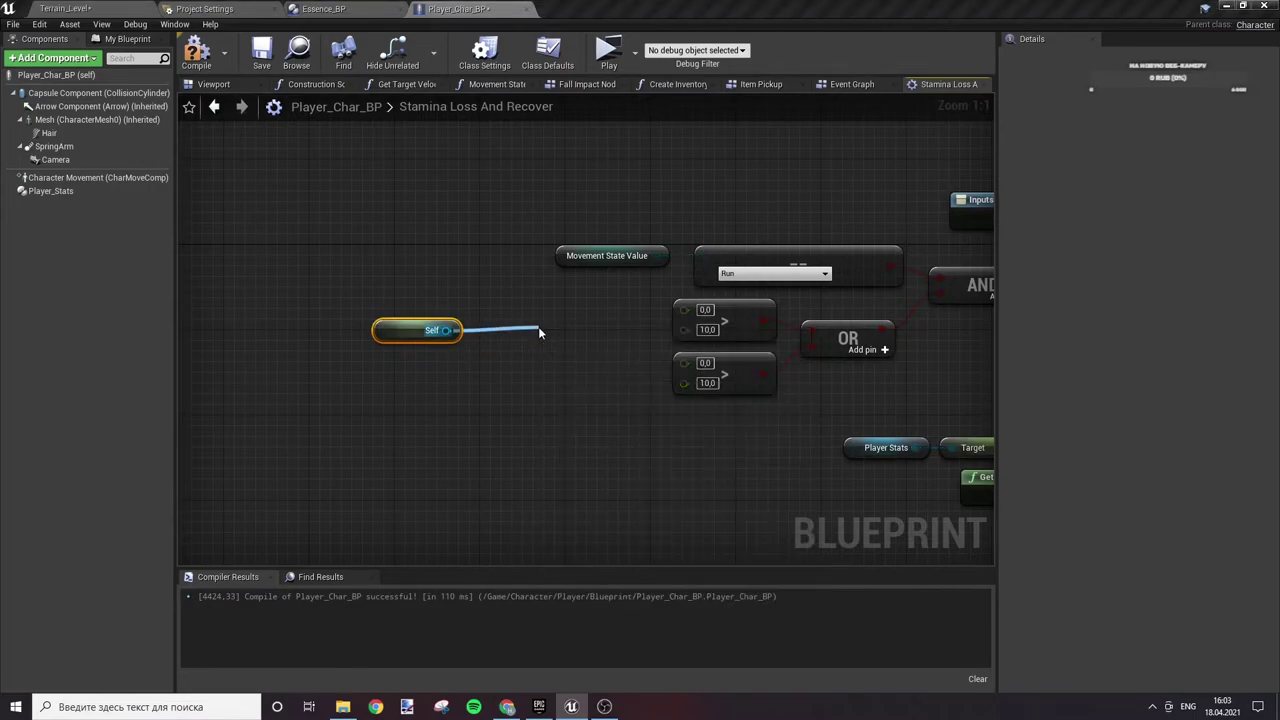
left_click_drag(570, 345, 506, 302)
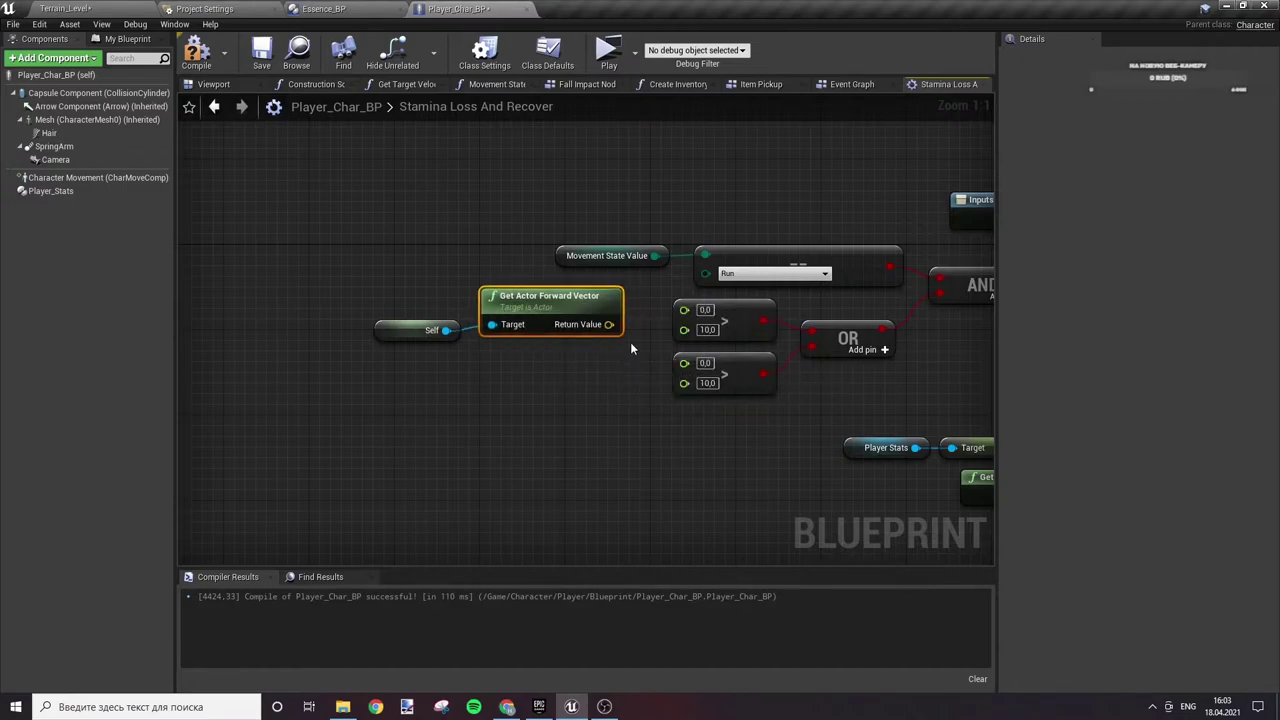
- Restore the accidentally deleted comparison node and split the forward vector output into X, Y, Z
right_click(609, 324)
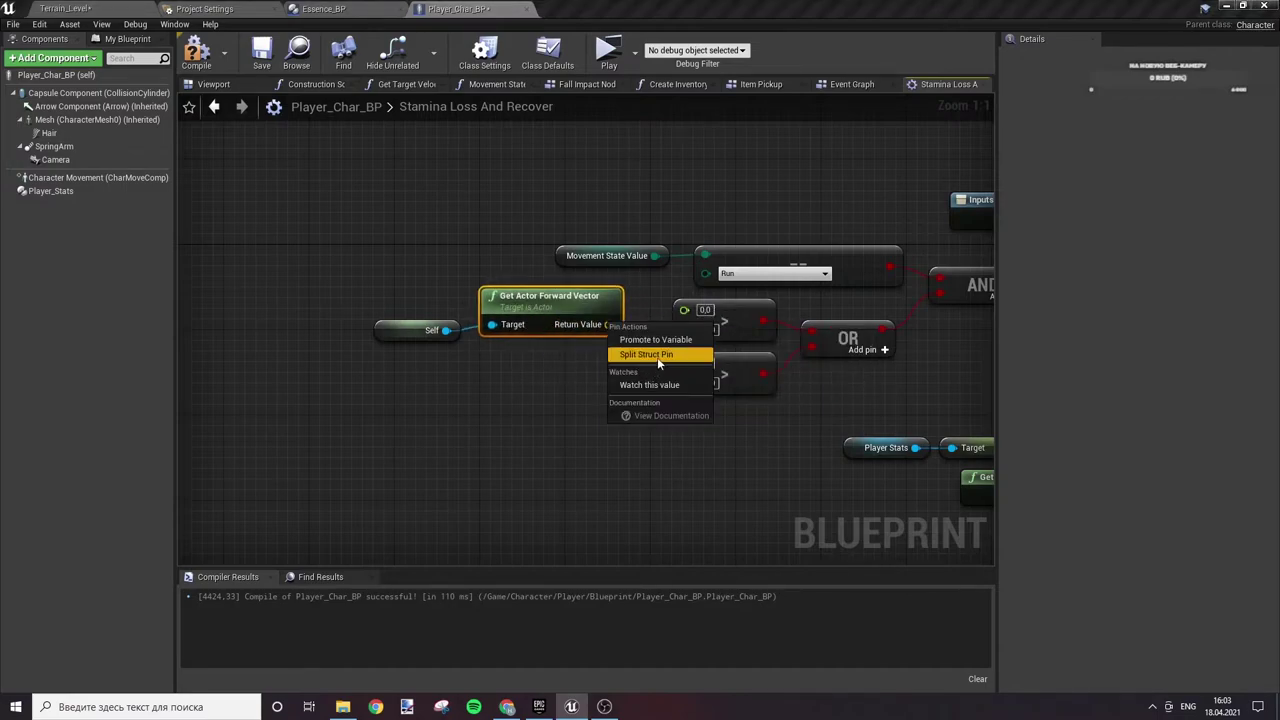
left_click(564, 371)
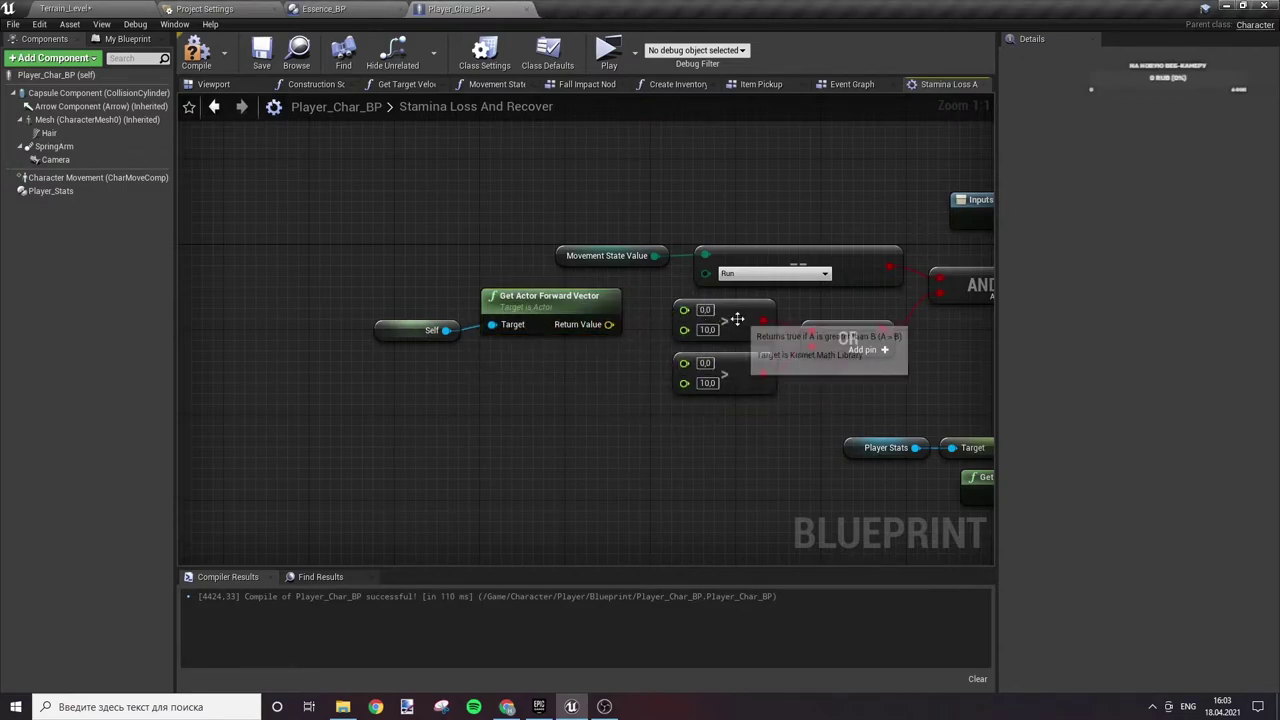
left_click(707, 330)
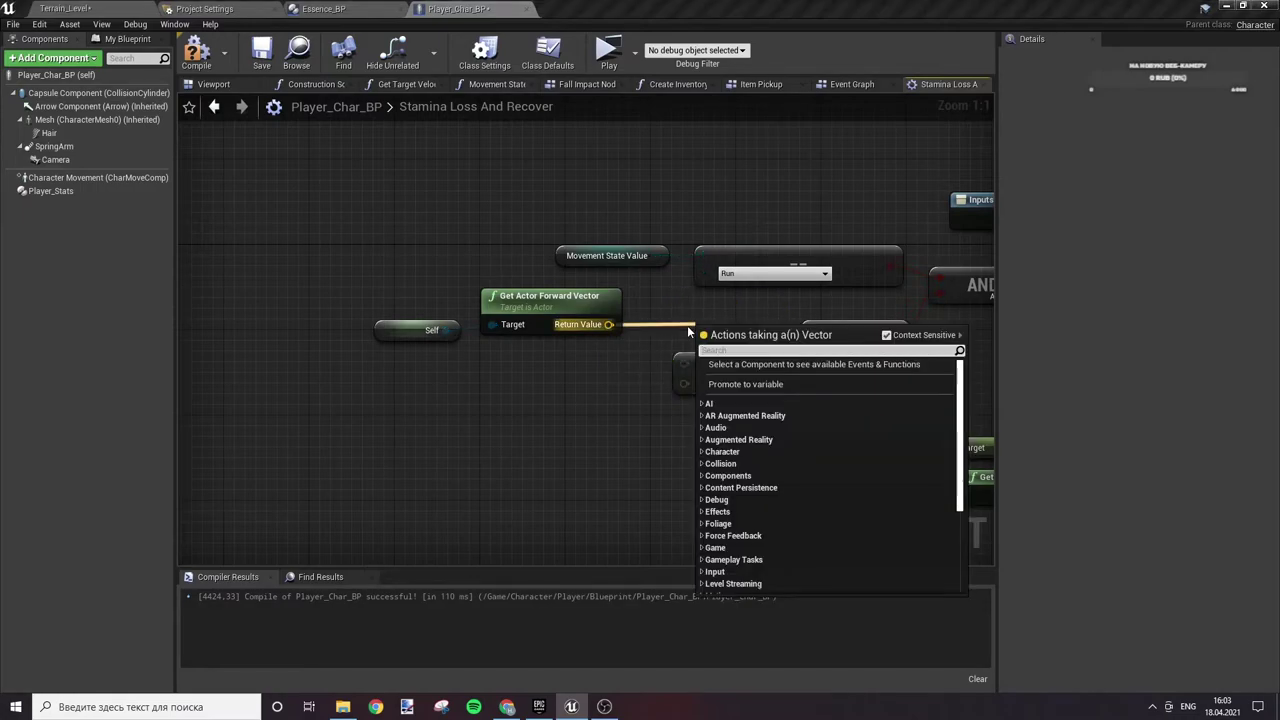
key("Escape")
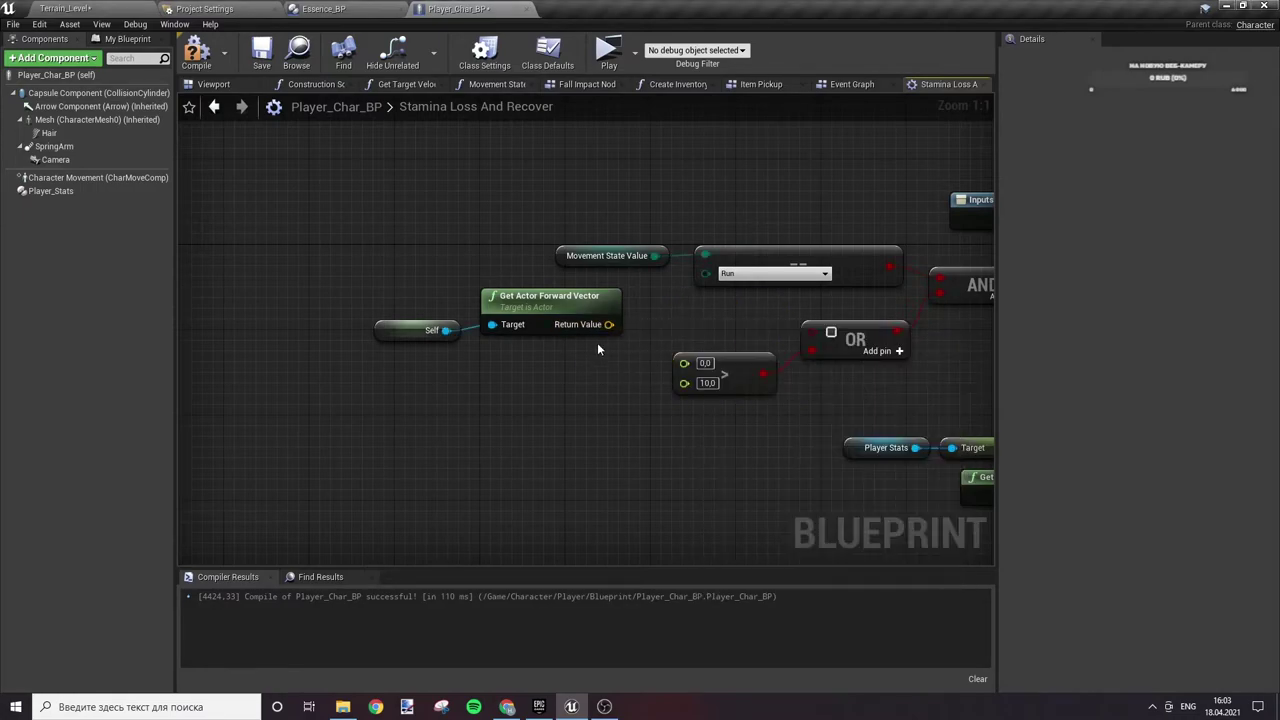
key("ctrl+z")
right_click(610, 329)
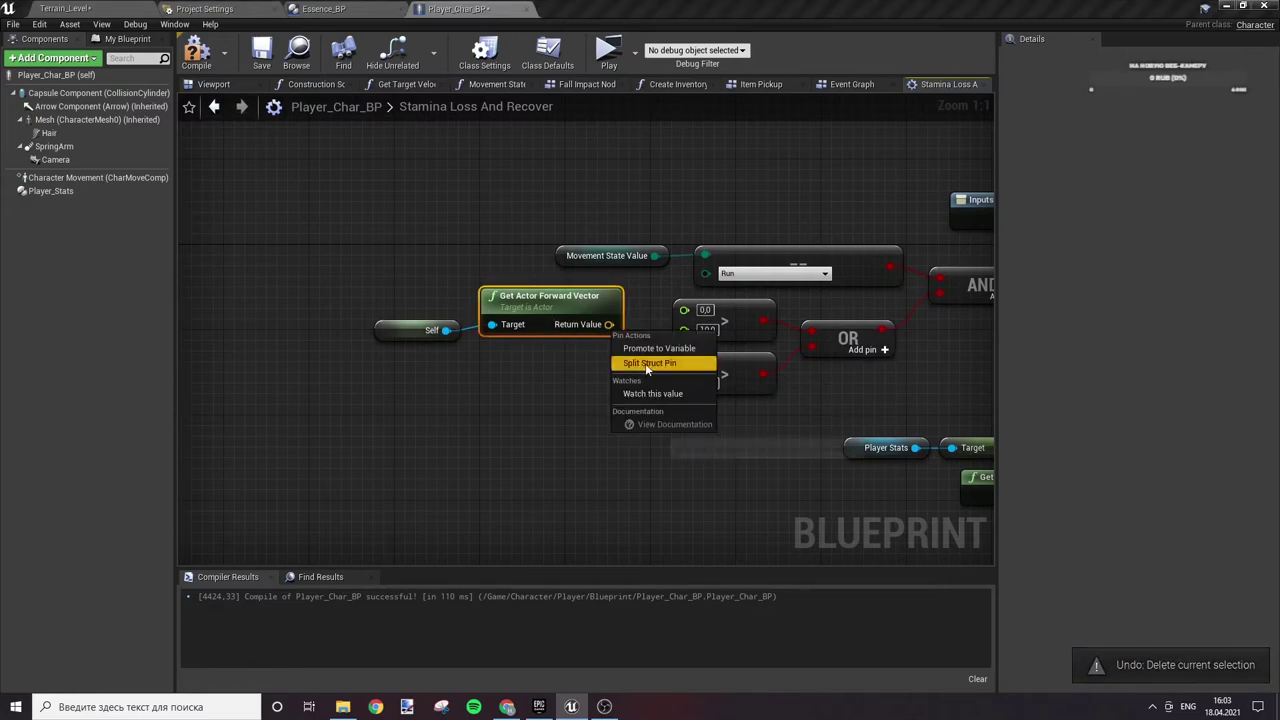
left_click(648, 363)
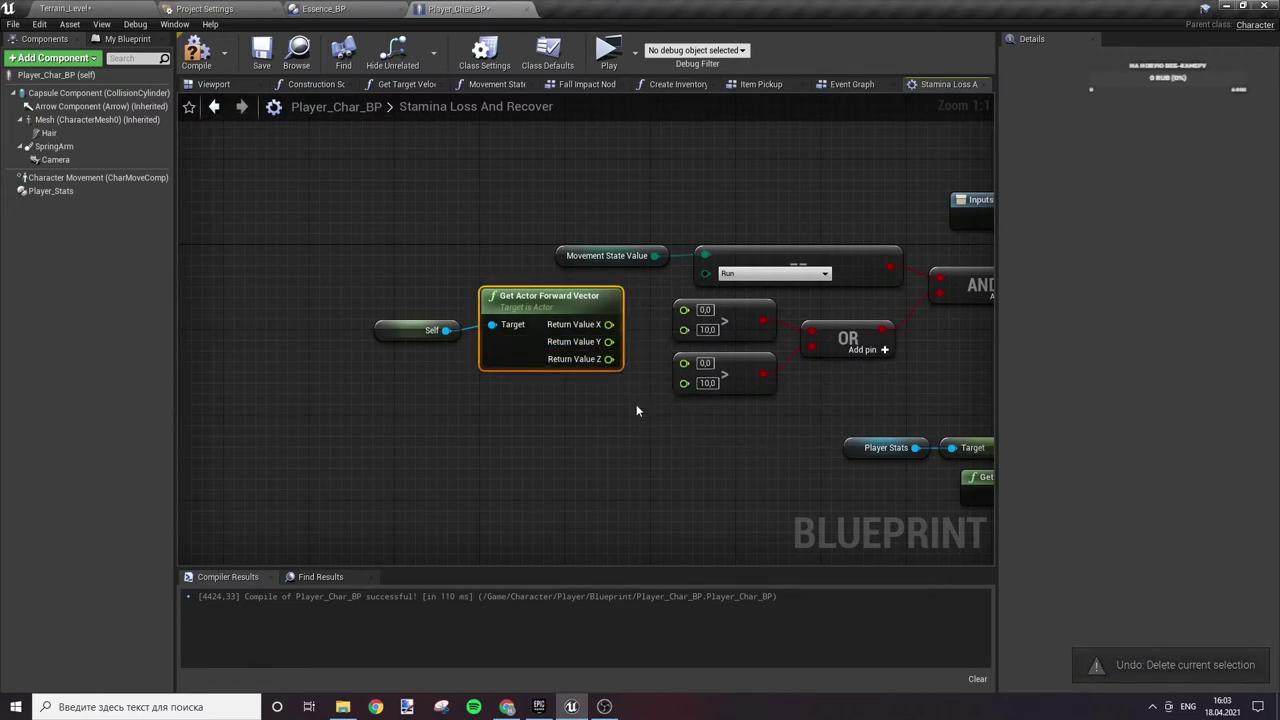
- Move the Self and forward vector nodes left, then recombine X, Y, Z into Return Value
left_click(375, 329)
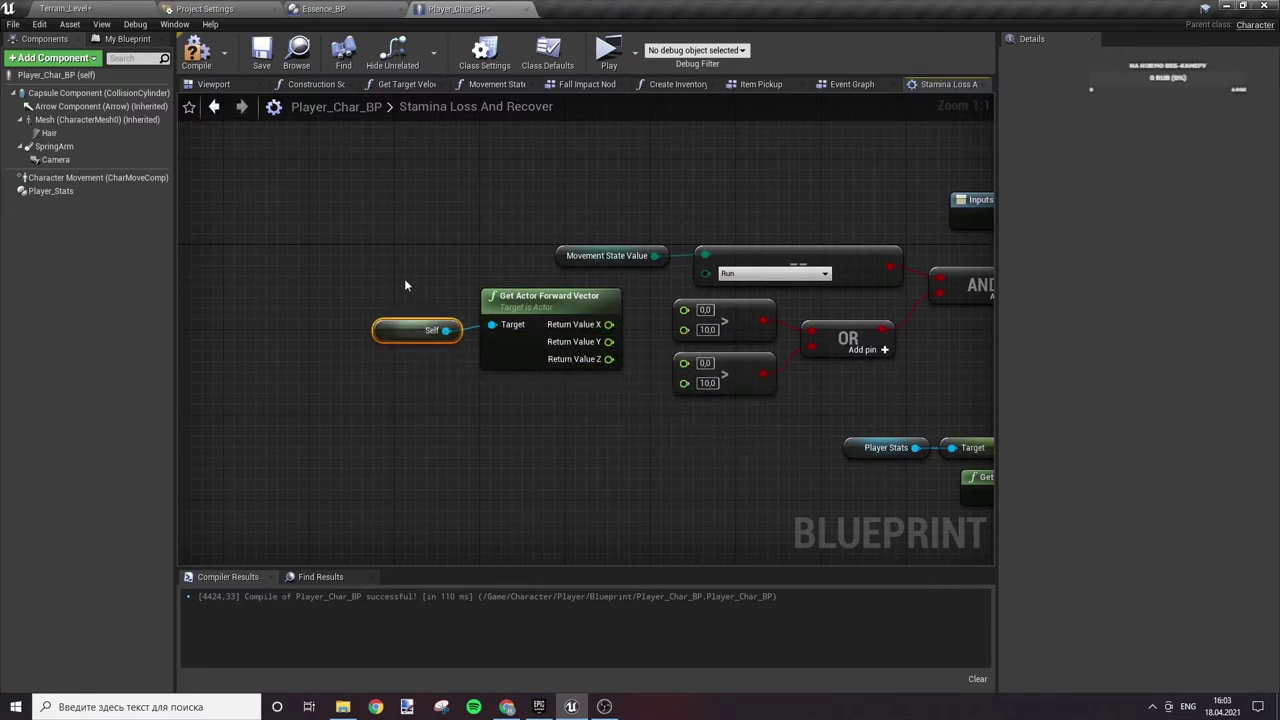
left_click(521, 353, "ctrl")
left_click_drag(521, 353, 404, 332)
left_click(570, 337)
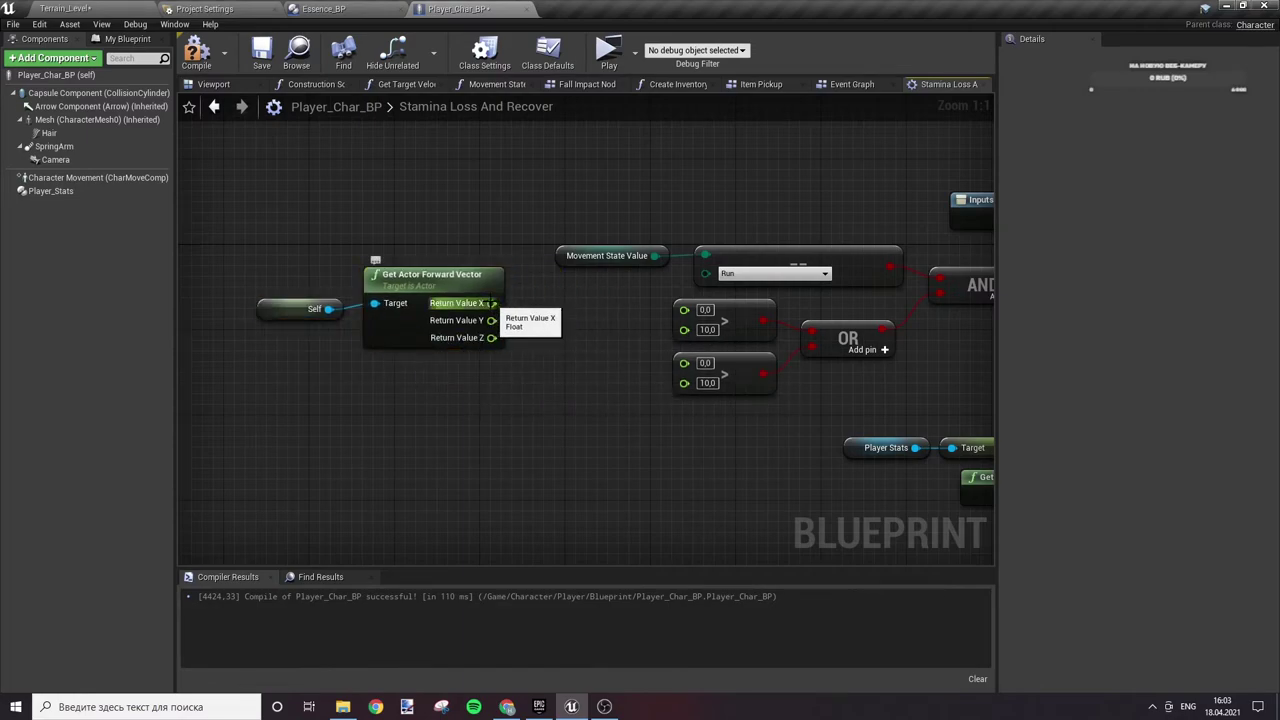
left_click(409, 320)
right_click(409, 320)
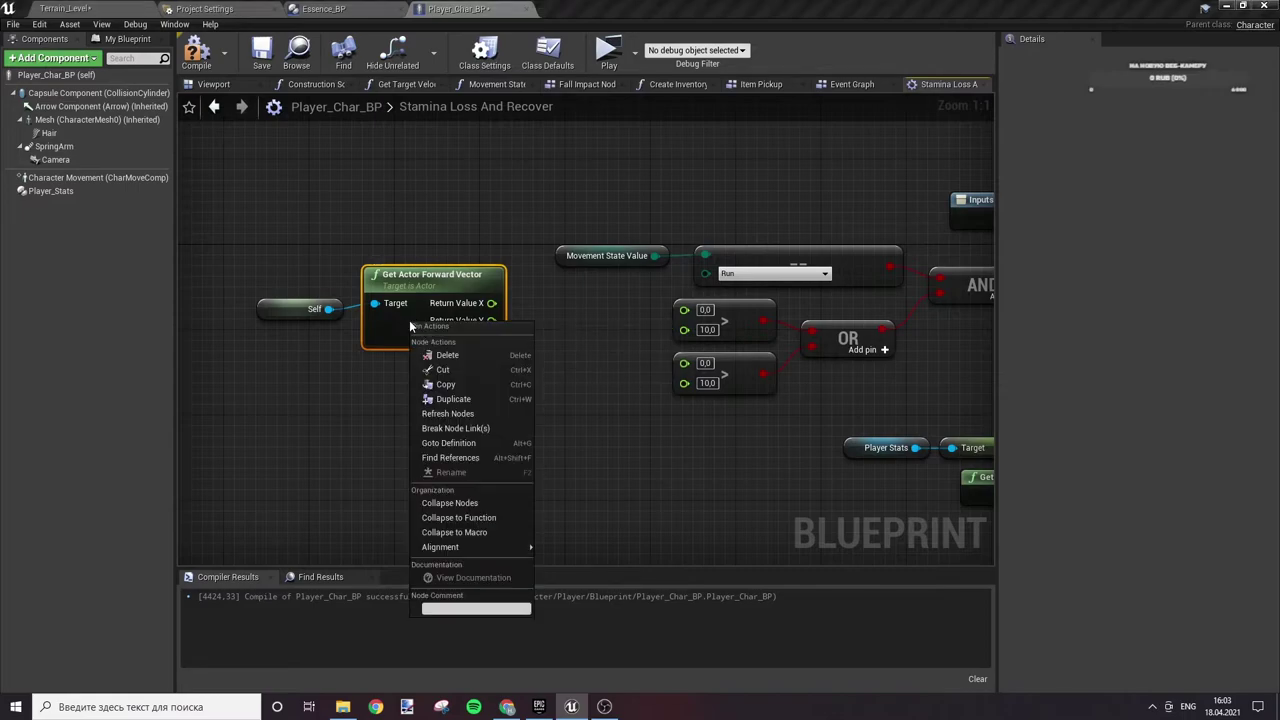
left_click(452, 357)
right_click(472, 330)
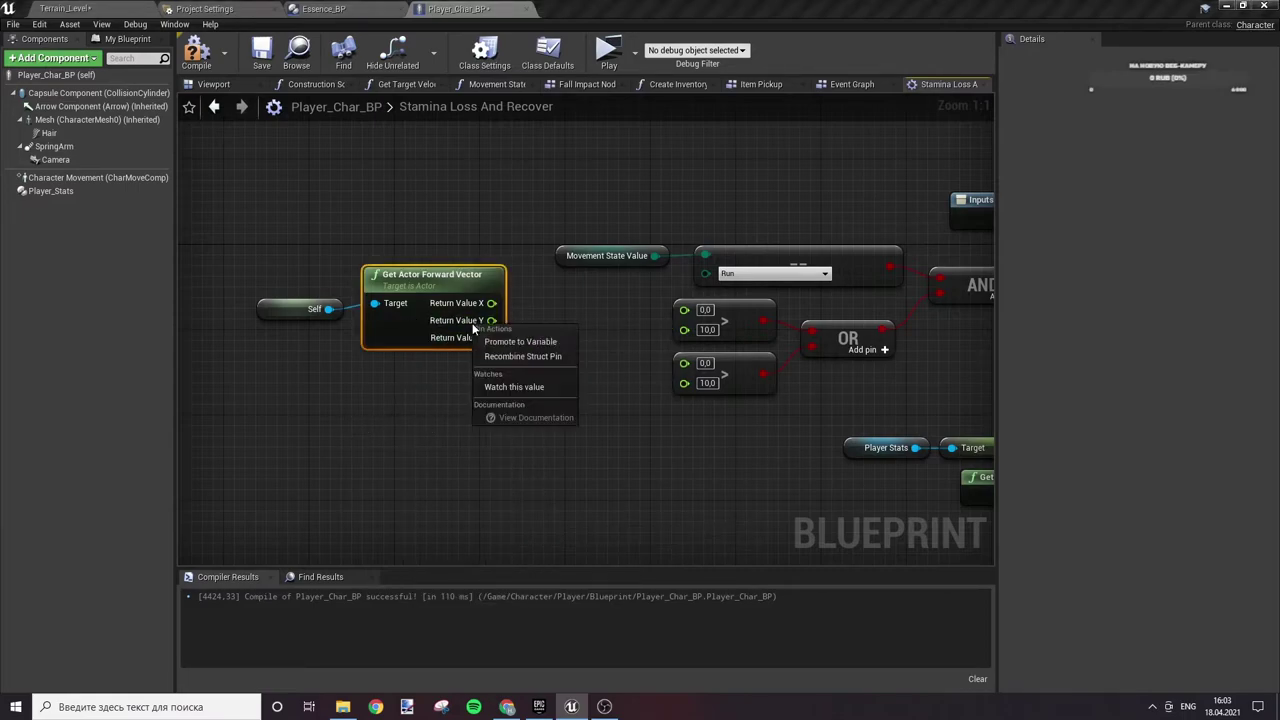
left_click(518, 358)
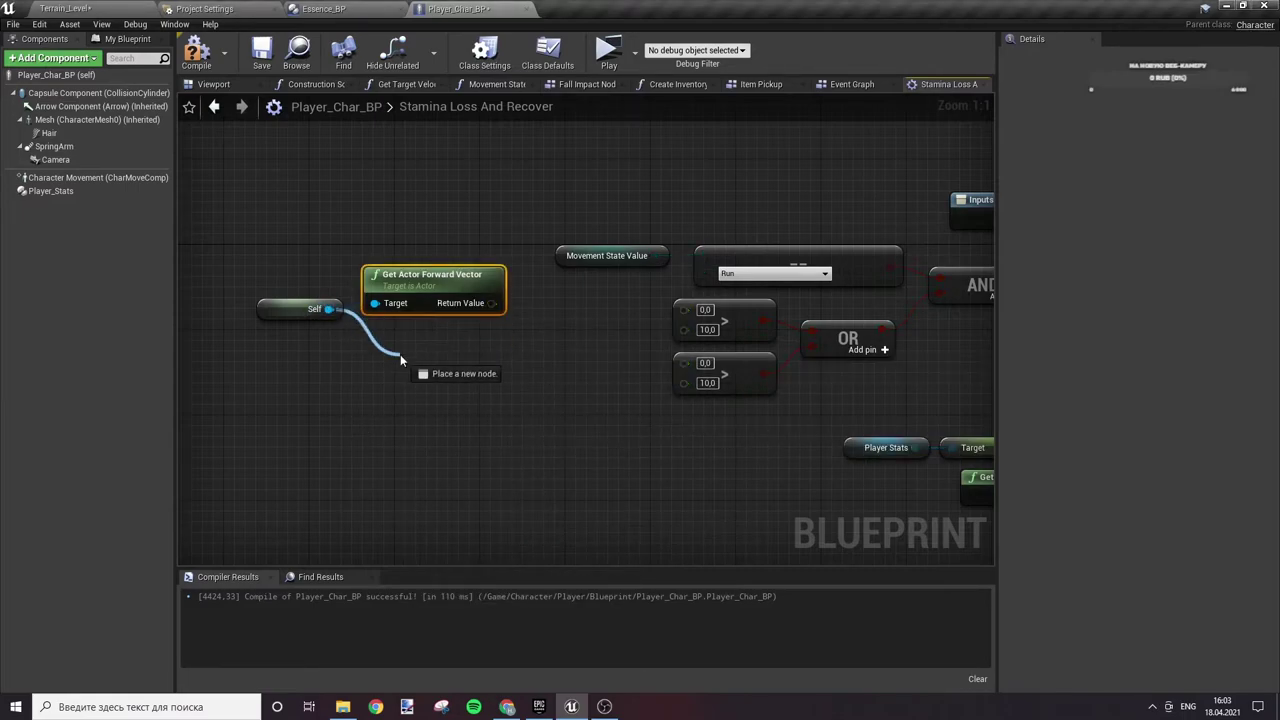
- Add Get Velocity and Get Actor Right Vector nodes, both wired from Self
left_click_drag(328, 309, 400, 356)
type("get veloc")
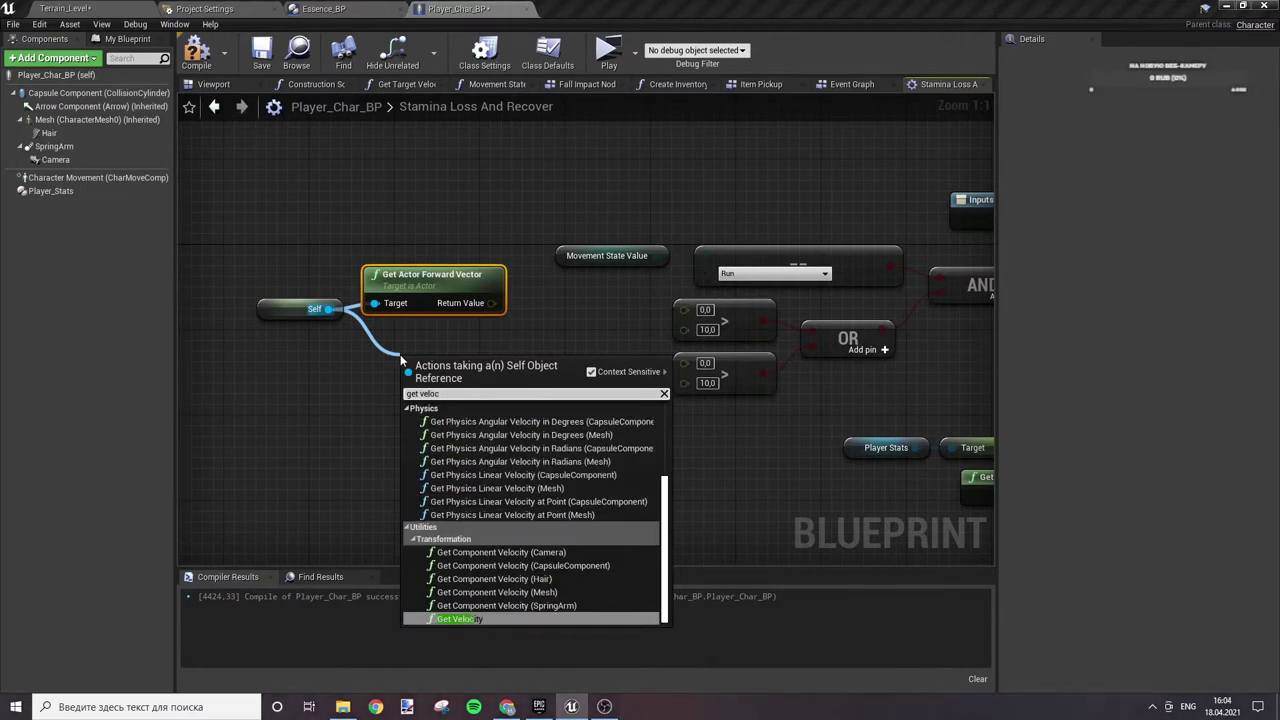
key("Return")
left_click_drag(460, 366, 430, 334)
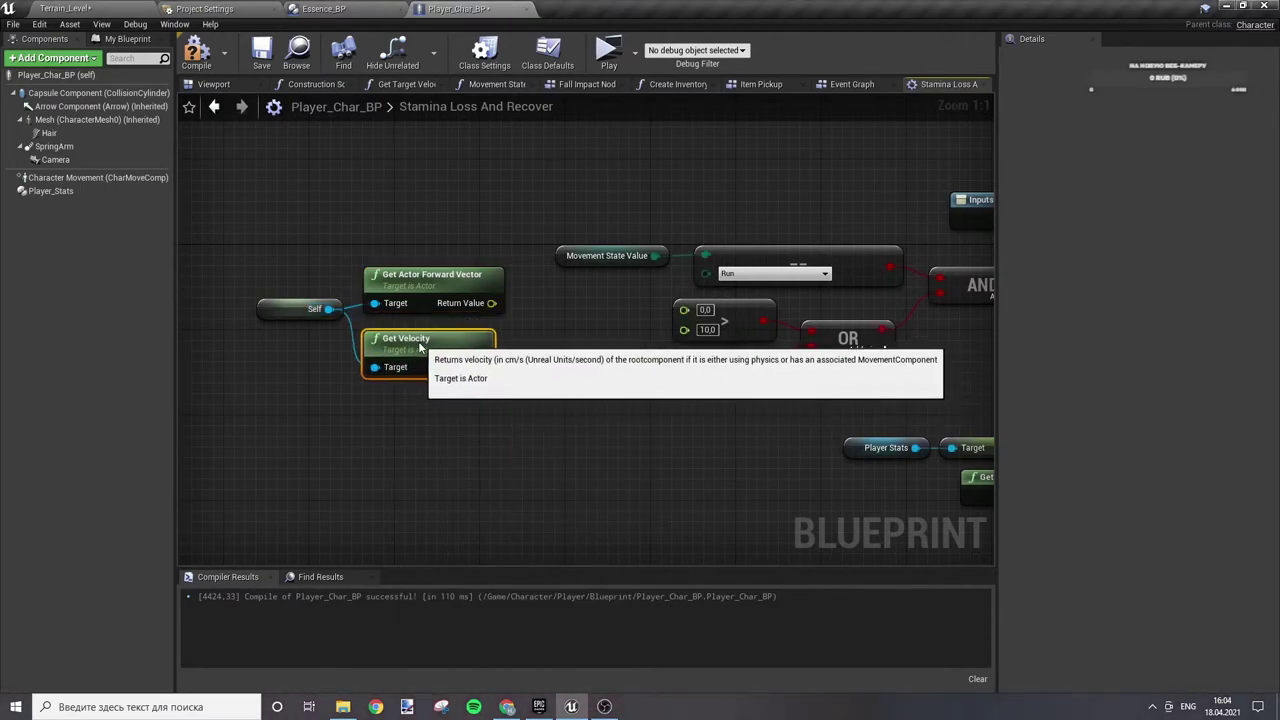
left_click(408, 436)
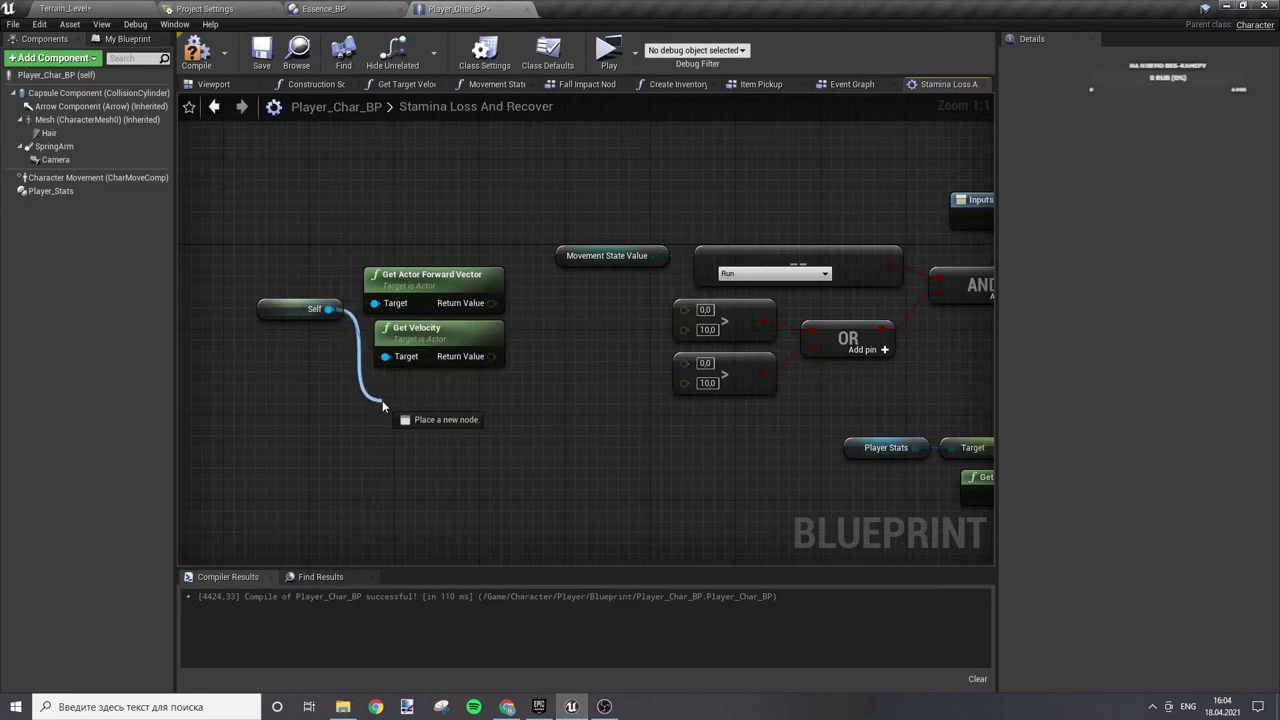
left_click_drag(326, 310, 383, 400)
type("get right")
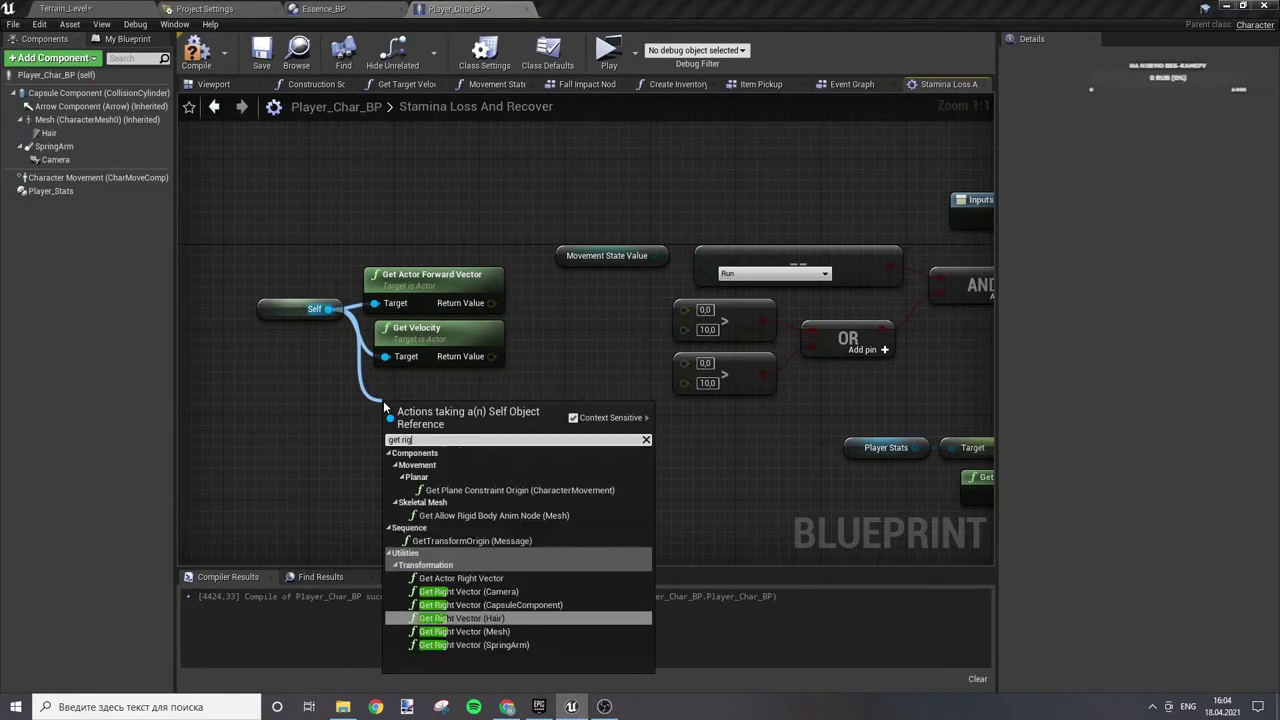
key("Return")
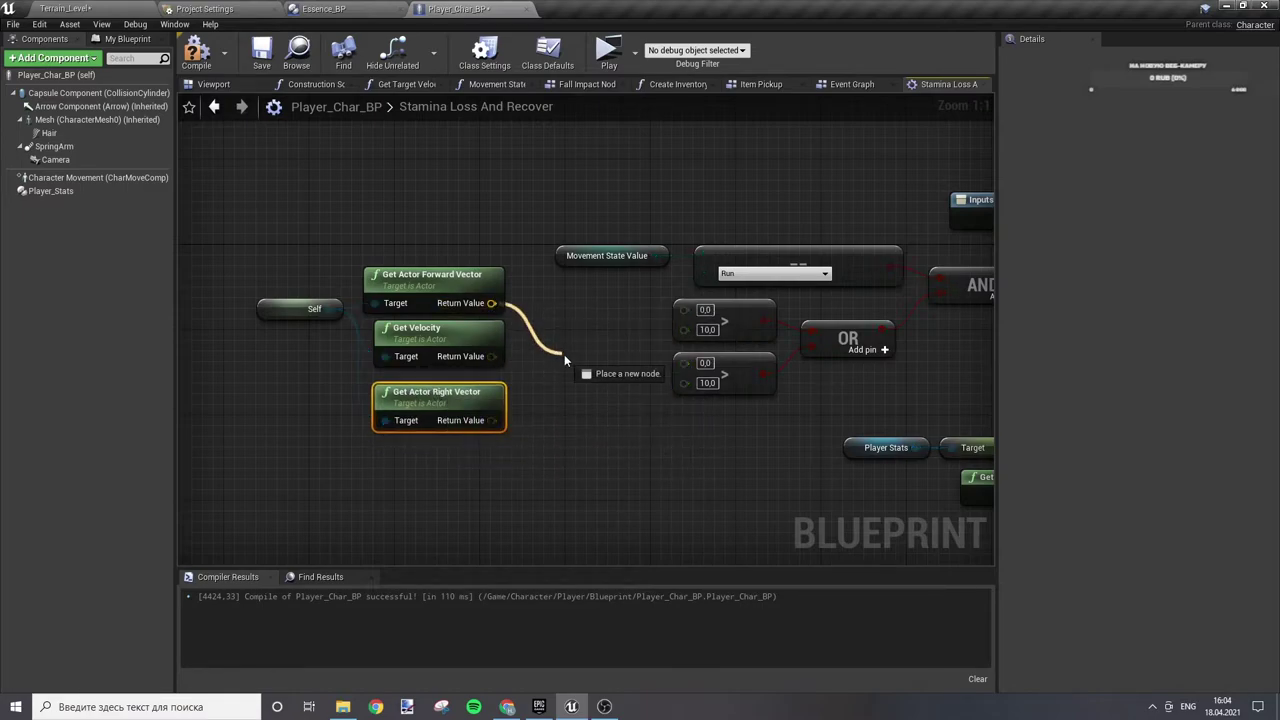
- Add a Dot Product from the forward vector and wire it into the upper > comparison
mouse_move(491, 302)
left_mouse_down()
mouse_move(564, 354)
mouse_move(491, 356)
left_mouse_up()
type("dot")
key("Return")
mouse_move(648, 369)
left_mouse_down()
mouse_move(606, 326)
mouse_move(686, 310)
left_mouse_up()
left_click(602, 428)
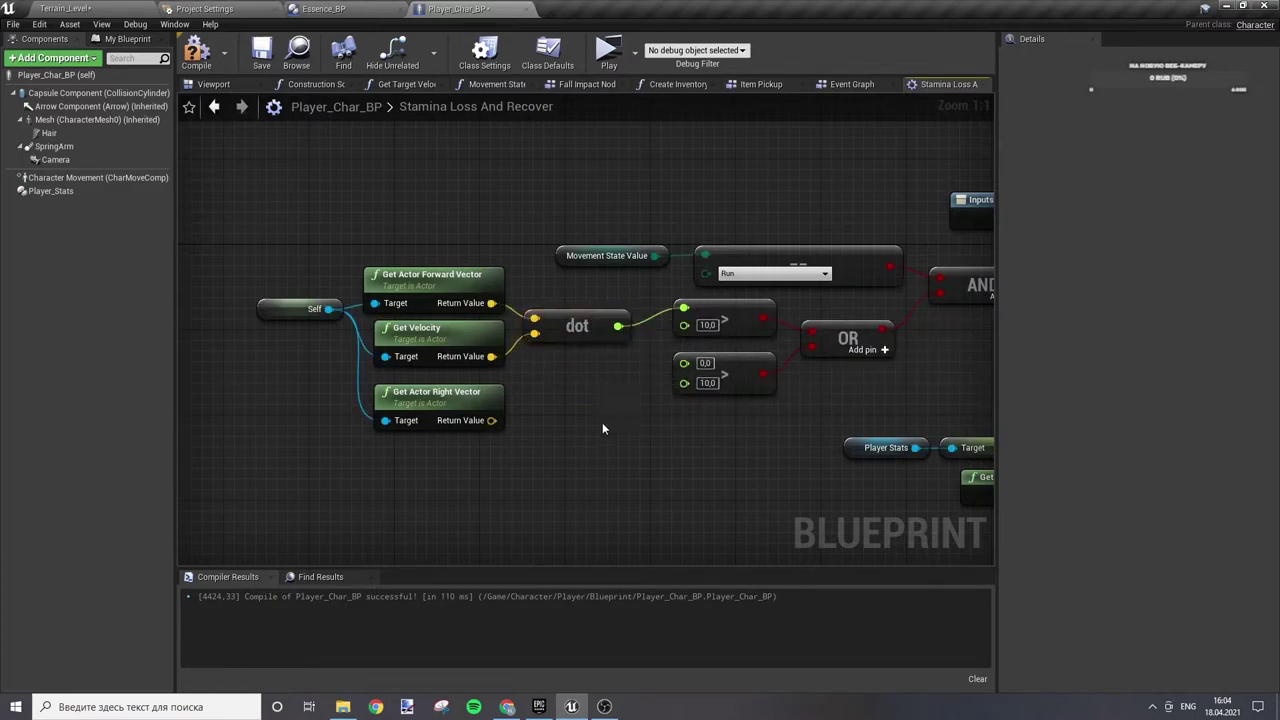
- Duplicate the Dot Product node, feed it the right vector, and place it by the comparisons
left_click(577, 325)
key("ctrl+c")
key("ctrl+v")
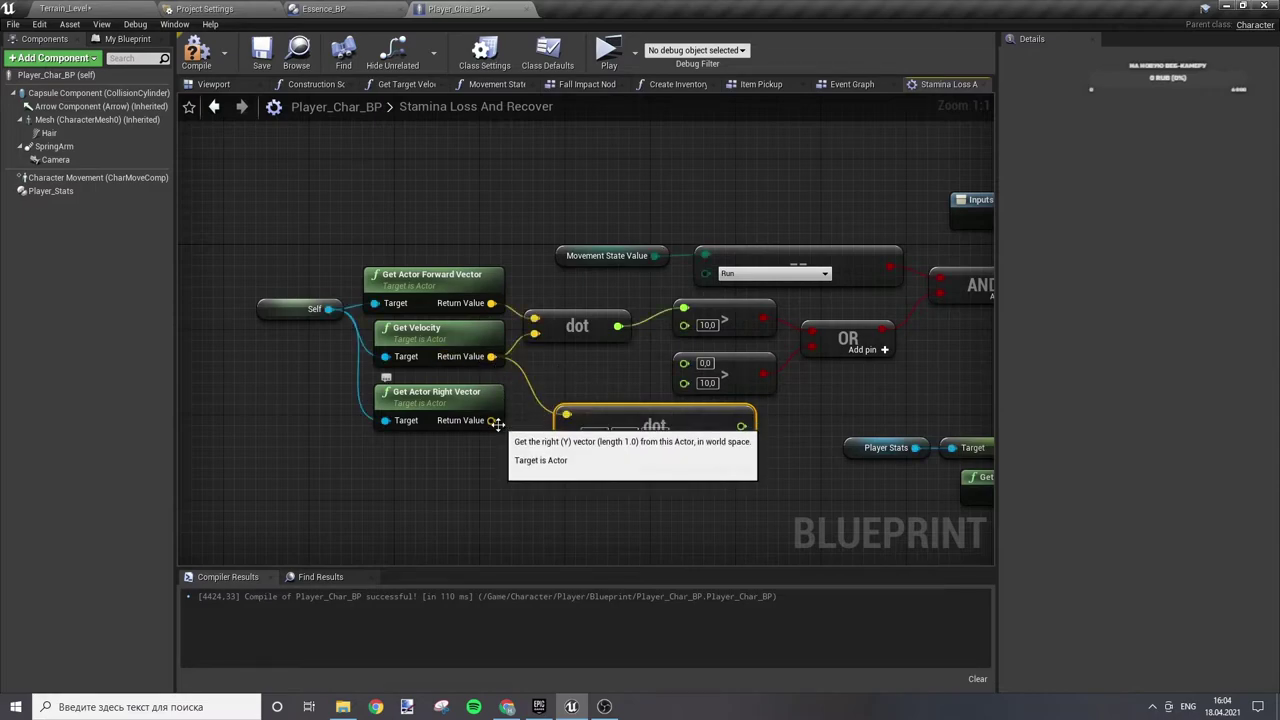
left_click_drag(491, 420, 566, 433)
mouse_move(655, 427)
left_mouse_down()
mouse_move(588, 390)
mouse_move(650, 383)
mouse_move(681, 362)
mouse_move(628, 390)
left_mouse_up()
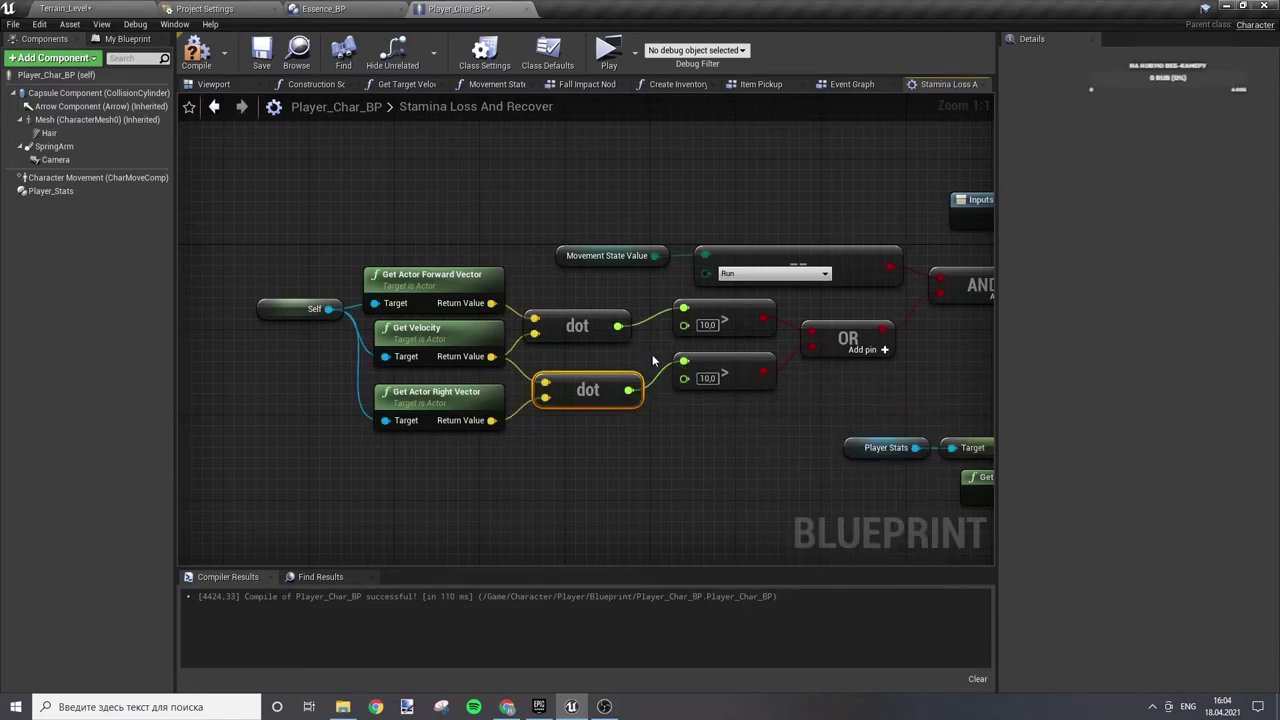
- Compile and save Player_Char_BP, then launch a test play of the level
left_click(197, 50)
left_click(255, 55)
left_click(106, 8)
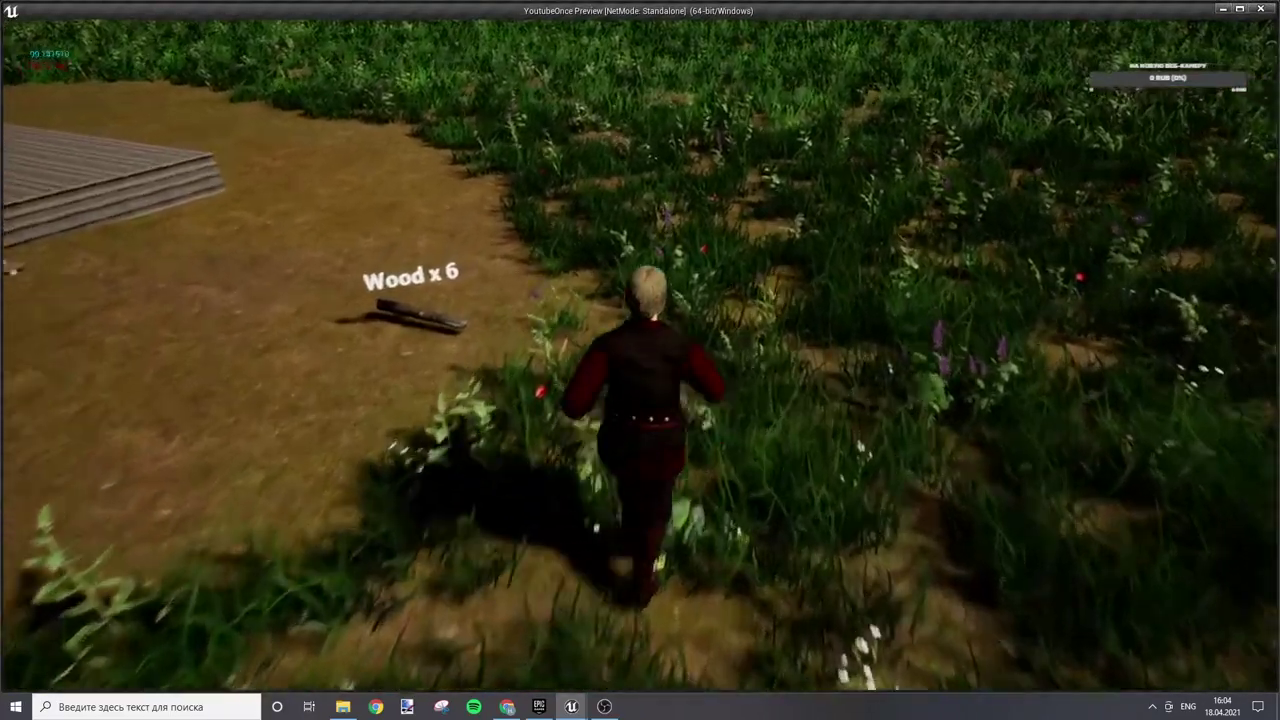
- Run the character around the level to watch the stamina readout drain
key("w")
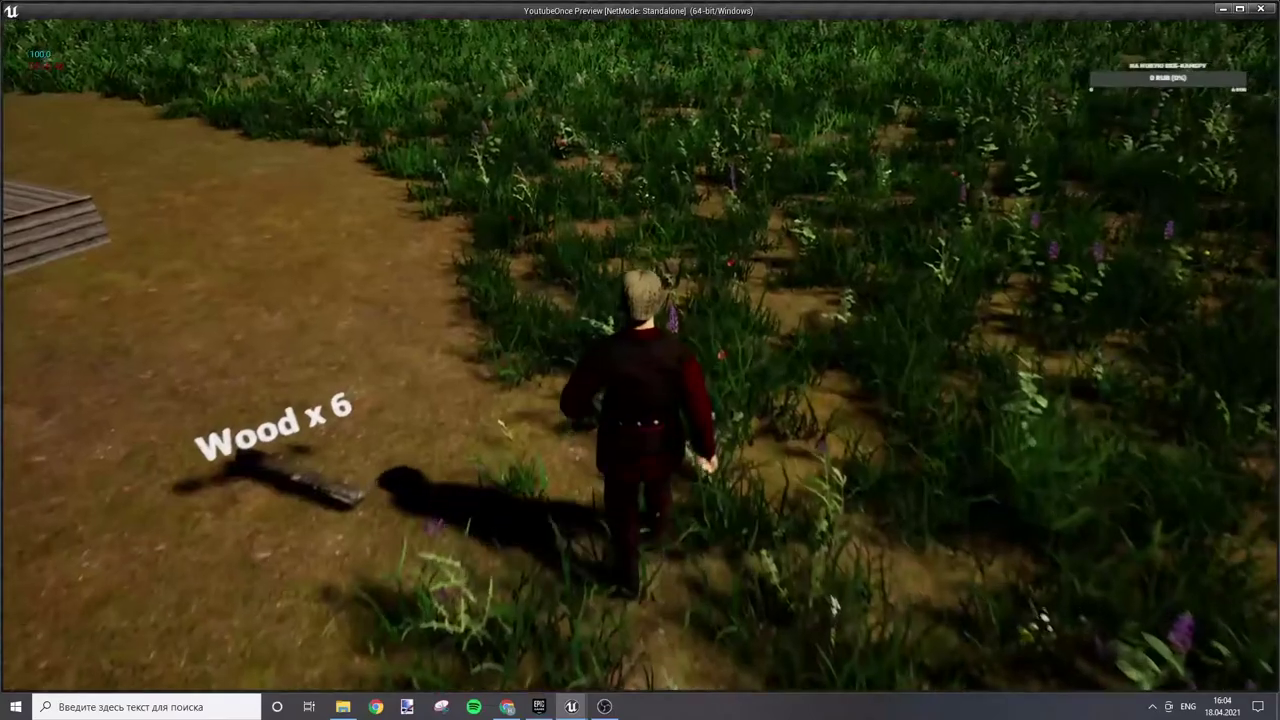
key("w")
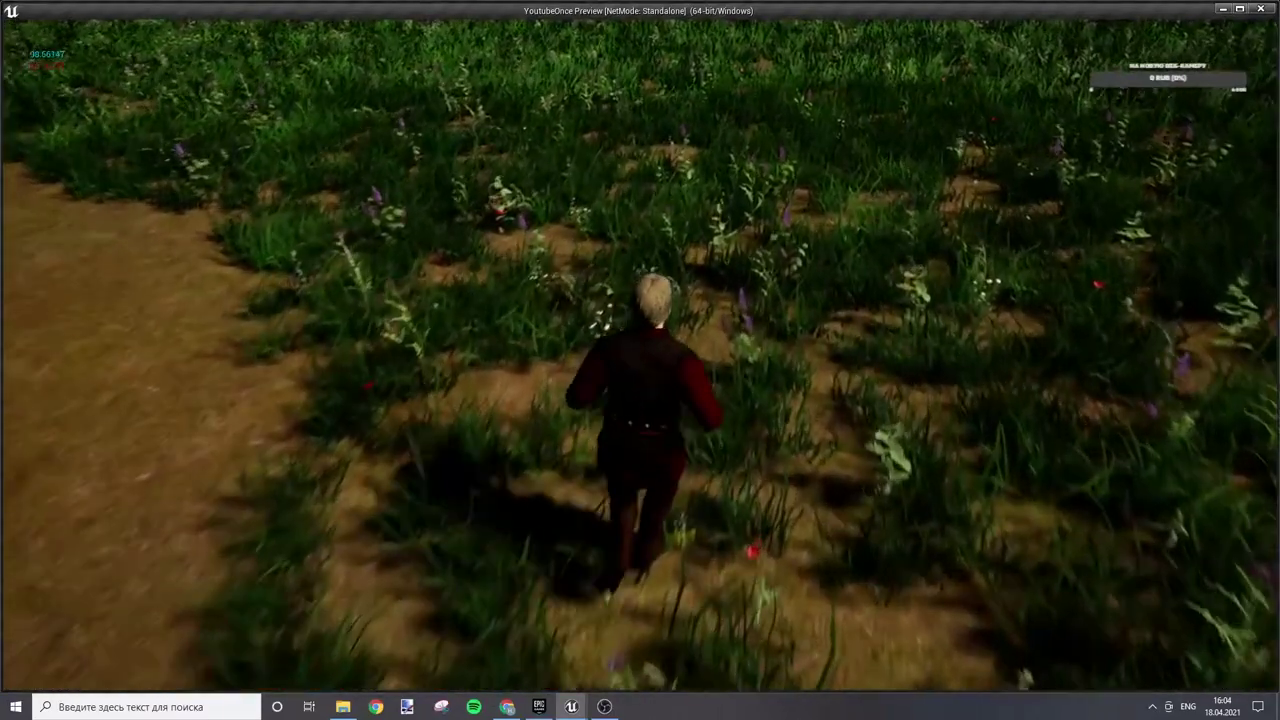
key("w")
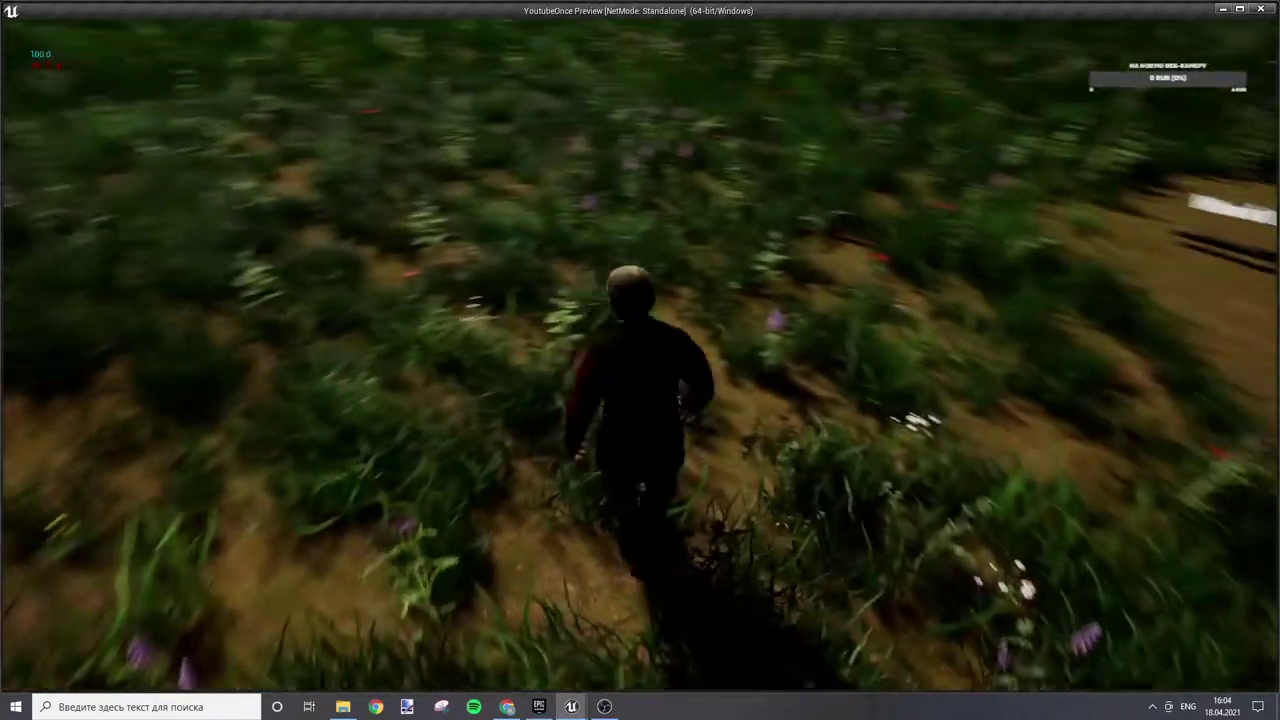
key("w")
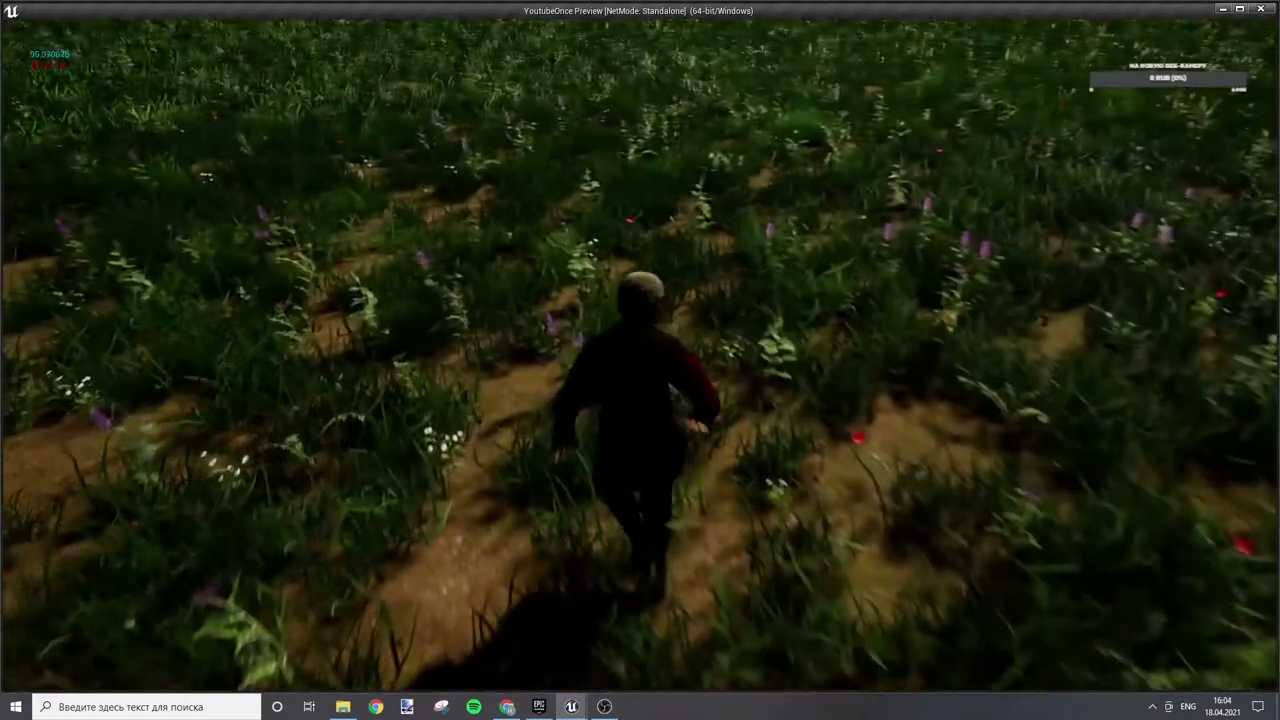
key("w")
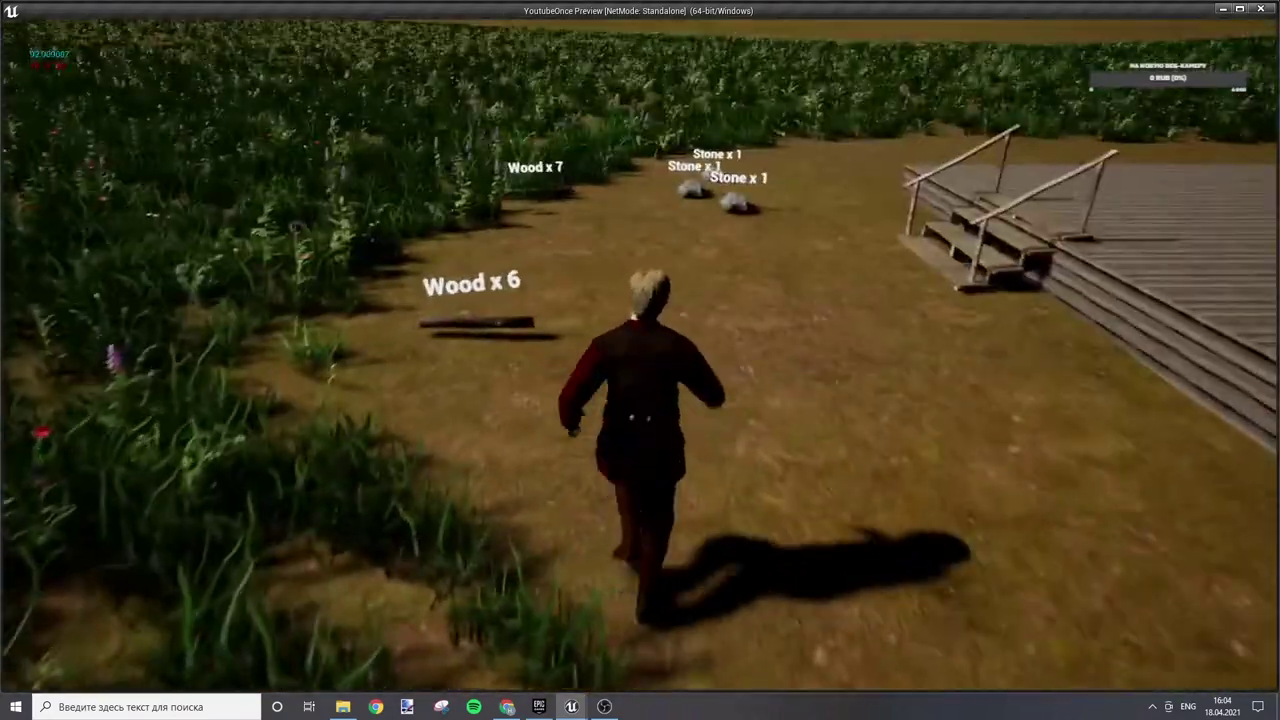
key("w")
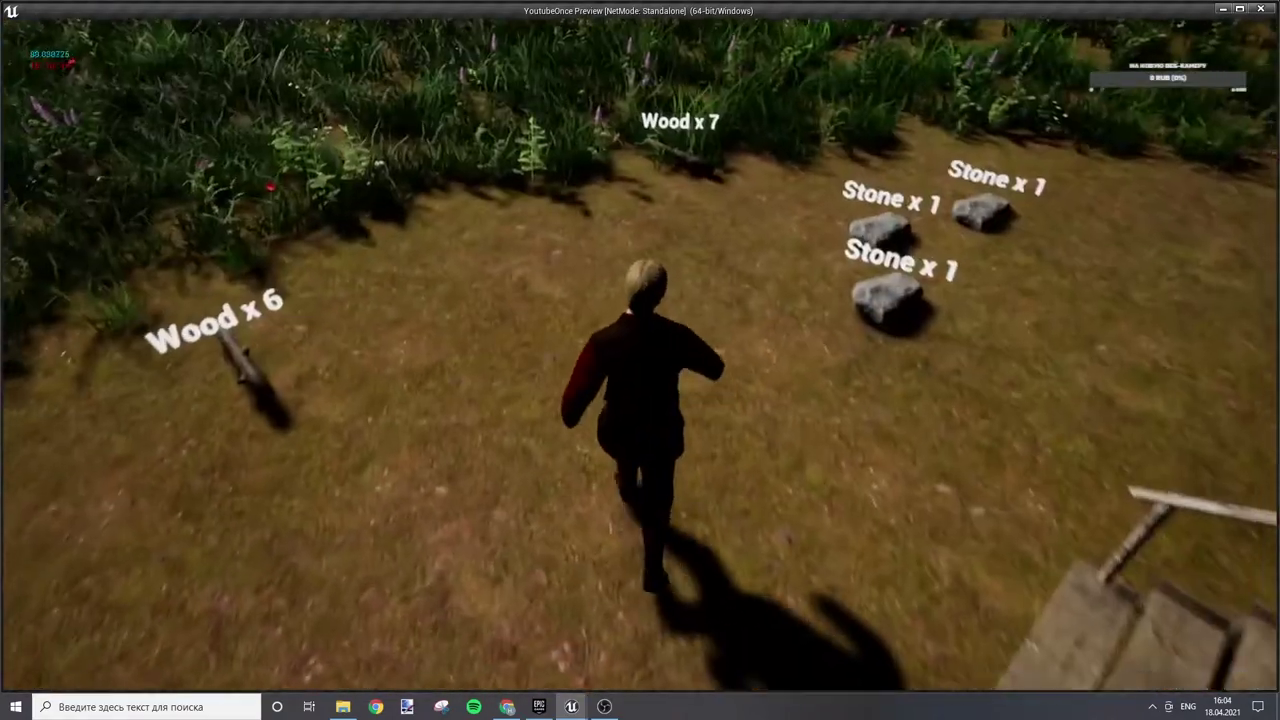
left_click(460, 8)
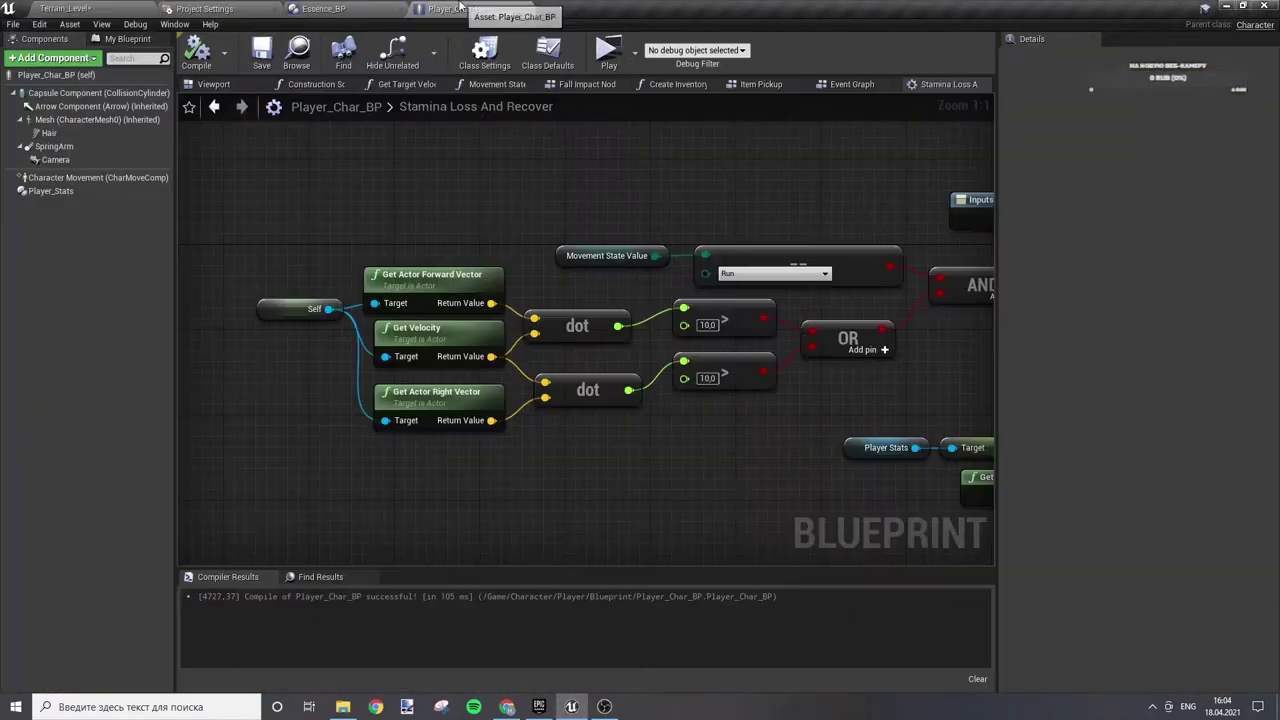
mouse_move(802, 450)
right_mouse_down()
mouse_move(639, 388)
mouse_move(710, 453)
right_mouse_up()
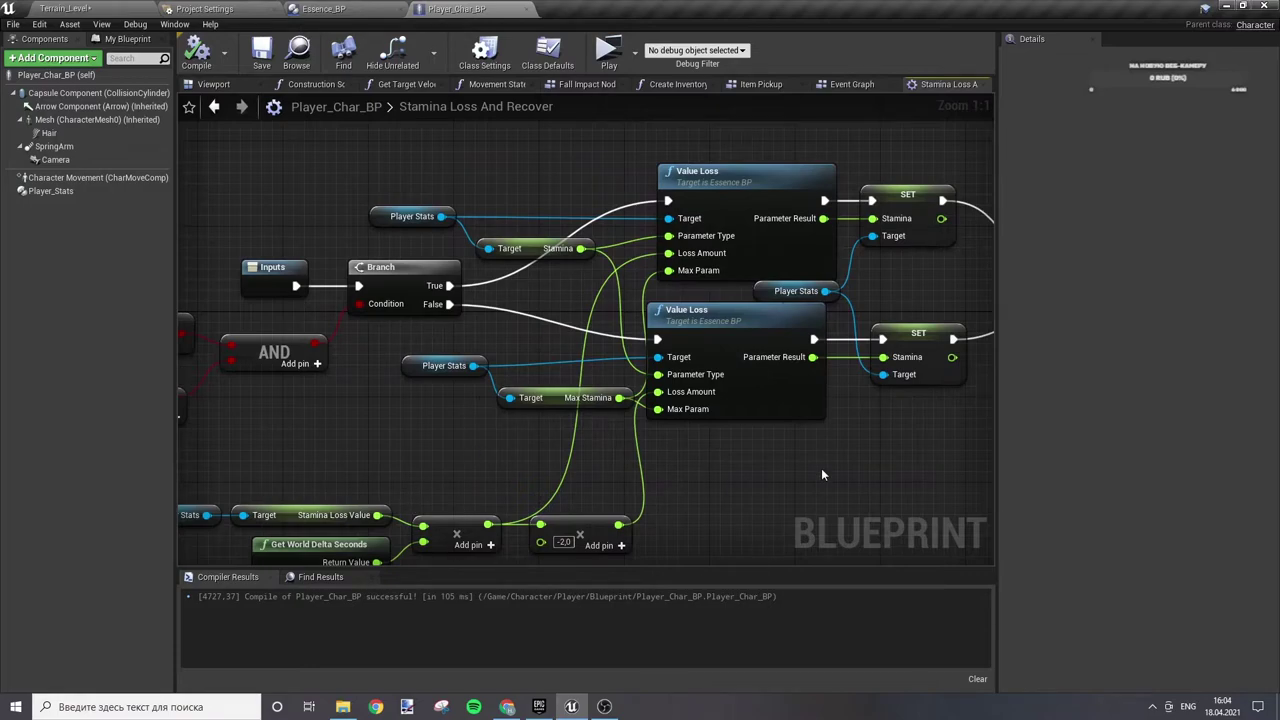
right_click_drag(821, 474, 710, 481)
left_click(310, 7)
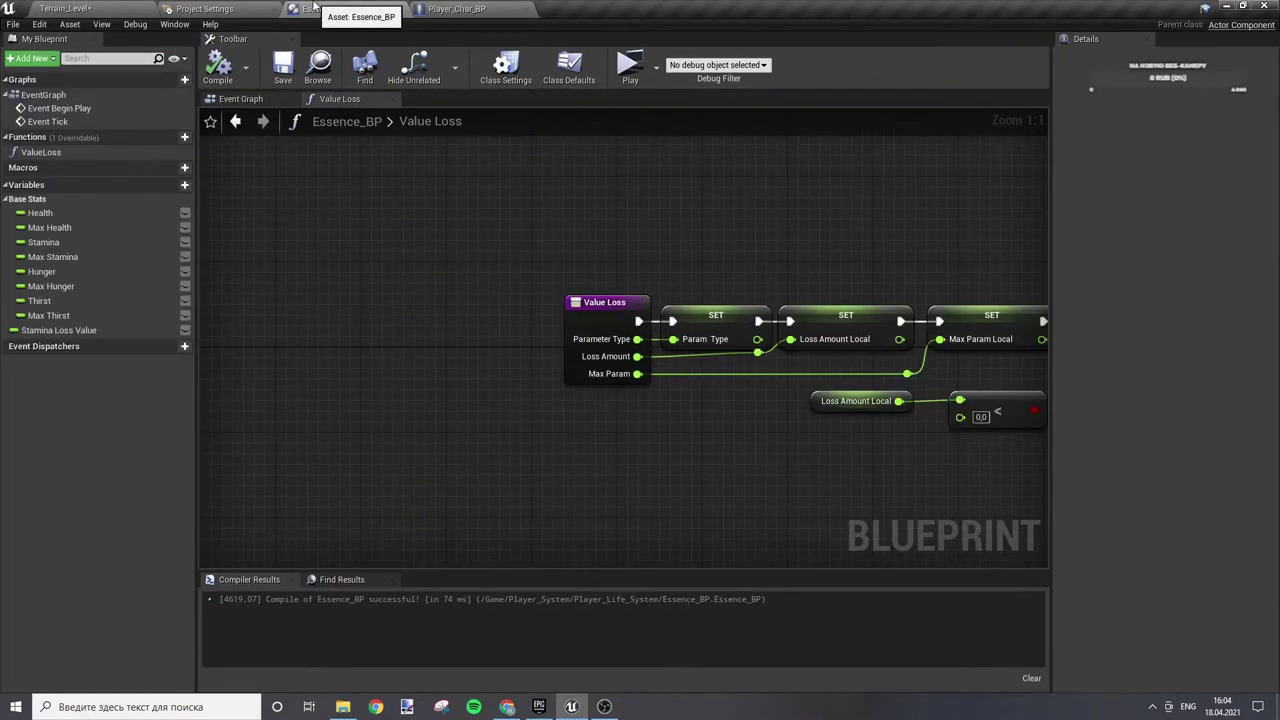
left_click(458, 8)
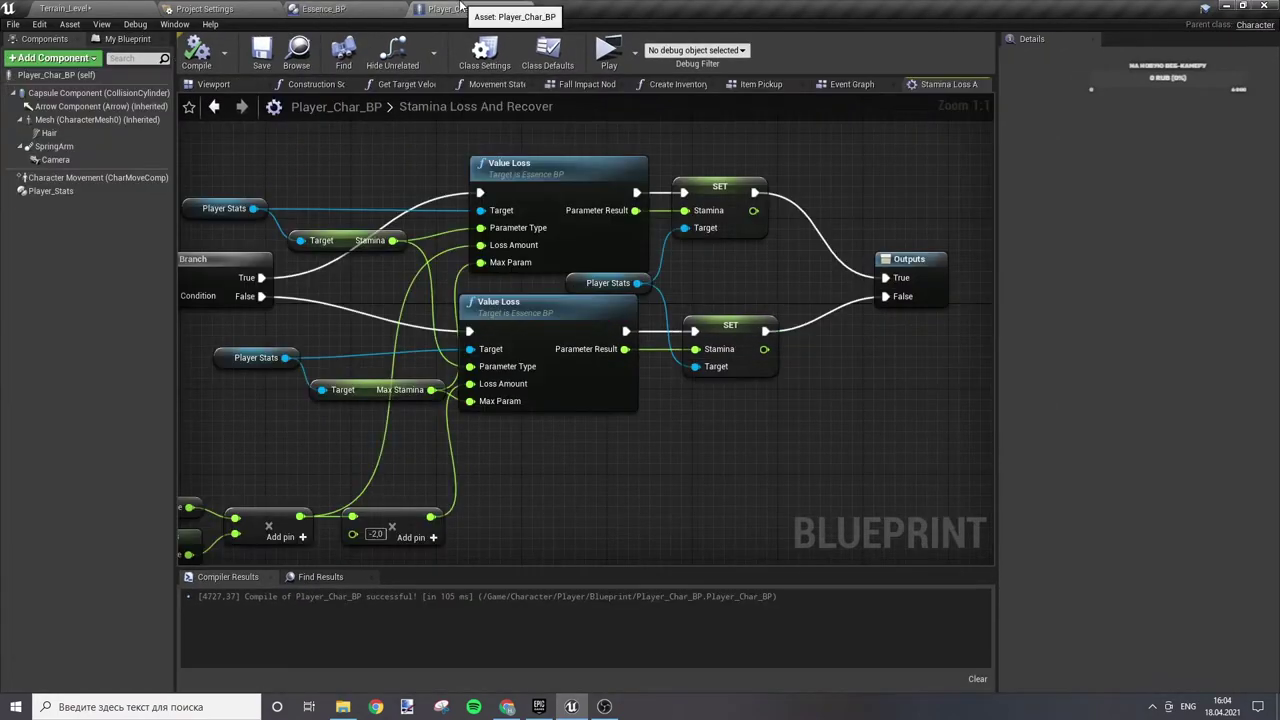
scroll(498, 369, "down", 2)
scroll(498, 369, "down", 2)
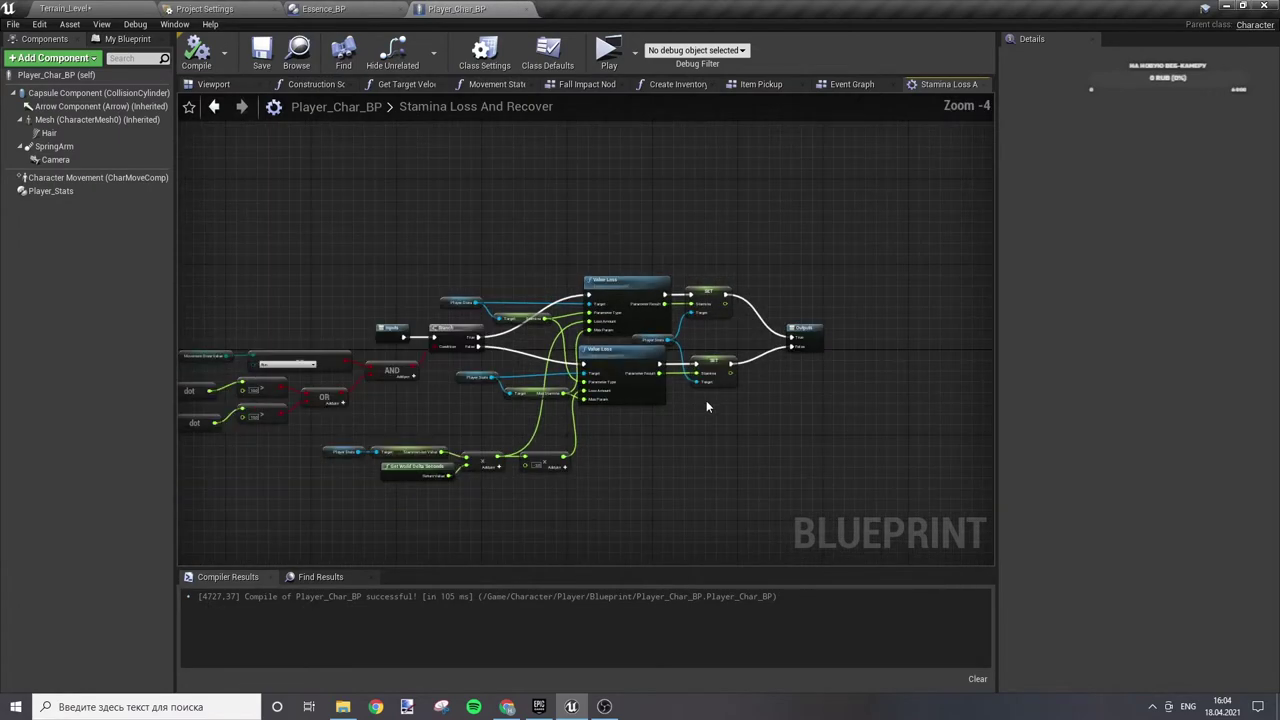
right_click_drag(327, 240, 491, 226)
scroll(491, 226, "down", 1)
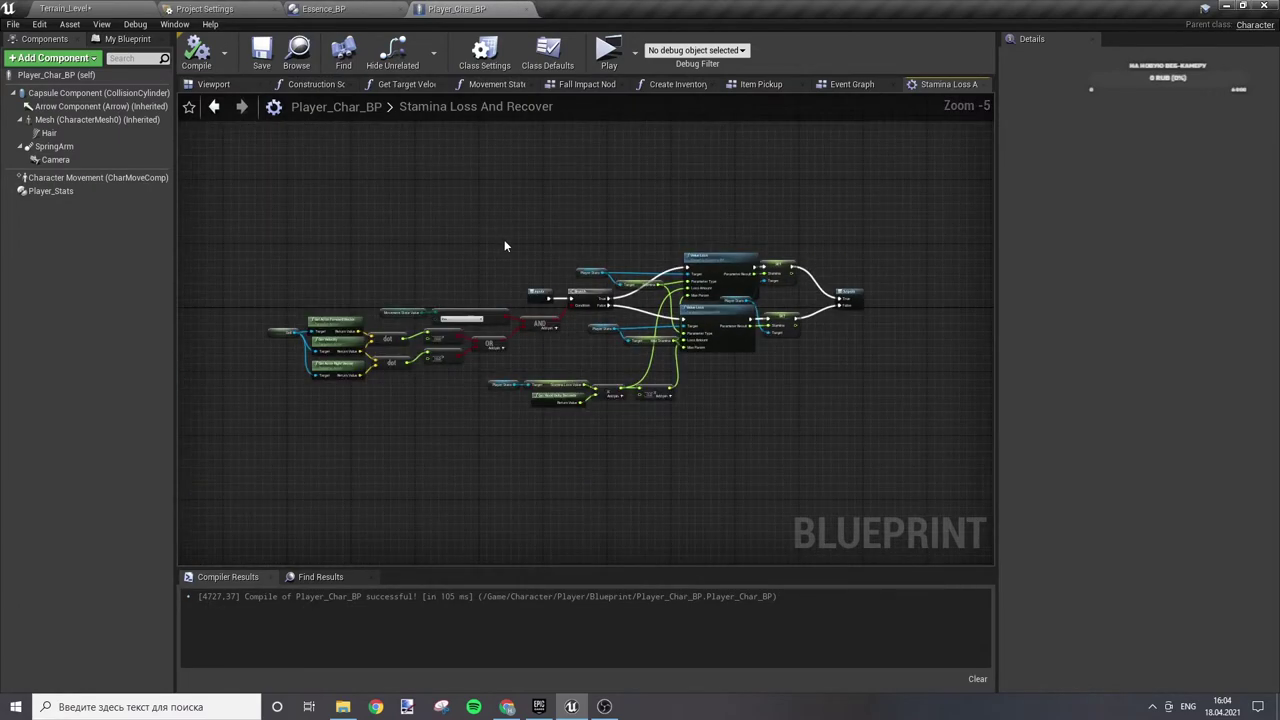
left_click(848, 85)
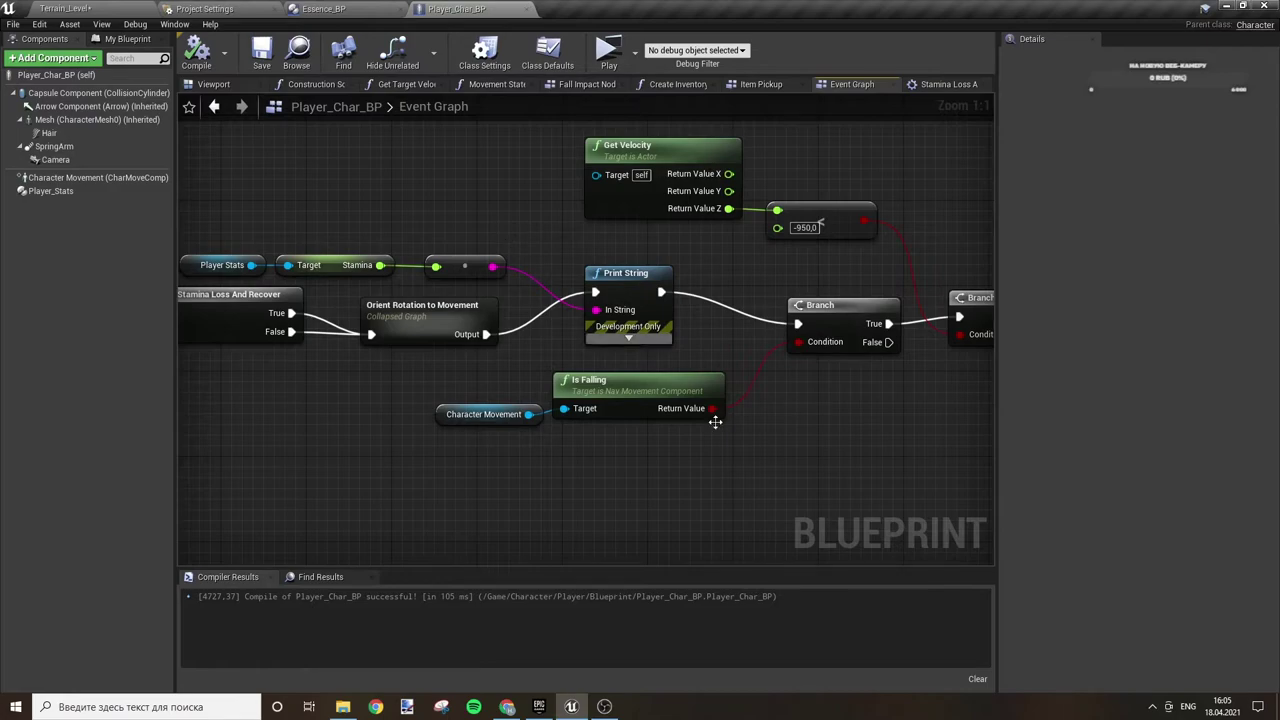
- Line up the Character Movement and Is Falling nodes in the Event Graph
mouse_move(504, 450)
left_mouse_down()
mouse_move(590, 382)
mouse_move(564, 377)
left_mouse_up()
left_click(638, 441)
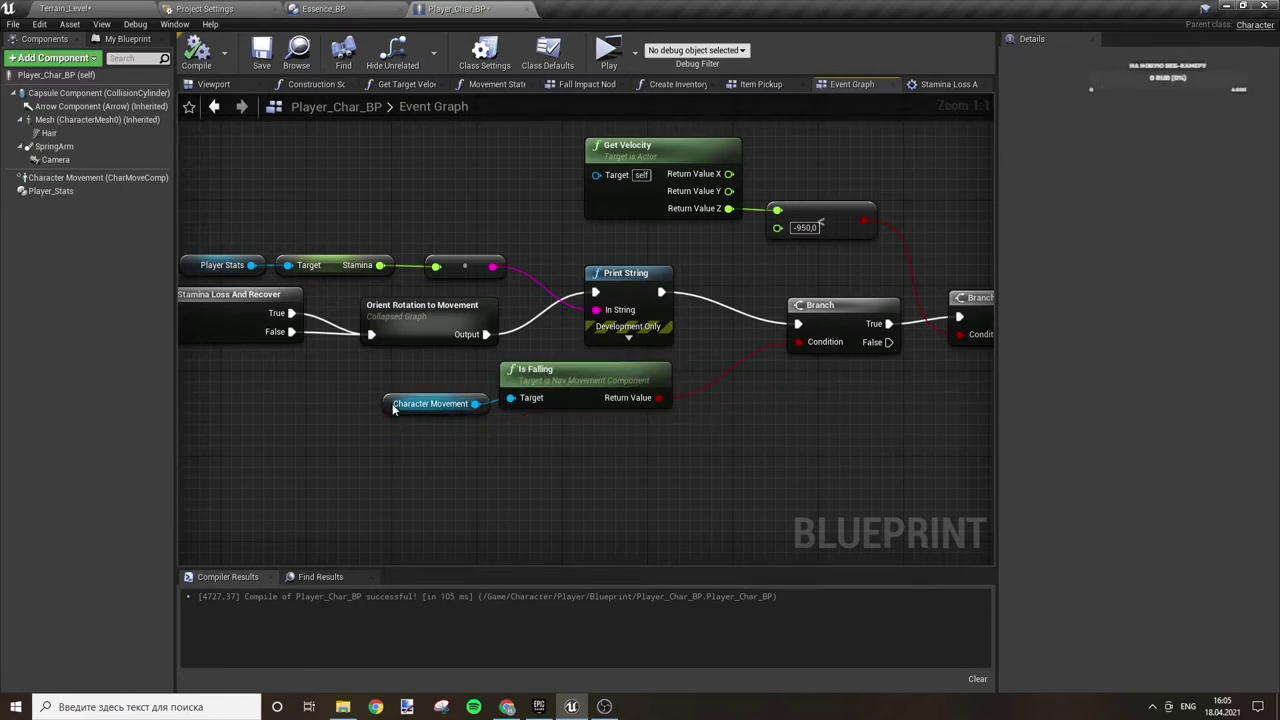
left_click_drag(385, 407, 385, 396)
left_click(460, 450)
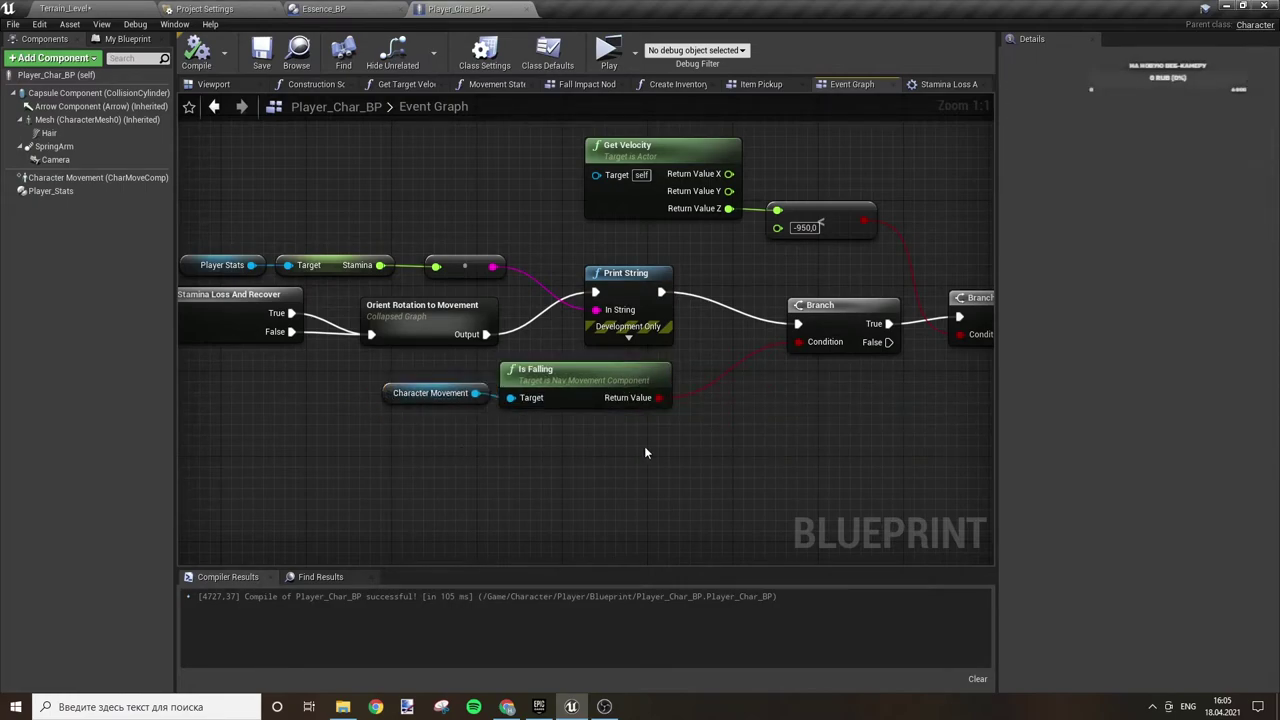
- Save Player_Char_BP and go back to the Terrain_Level editor
scroll(644, 446, "down", 1)
right_click_drag(913, 449, 478, 474)
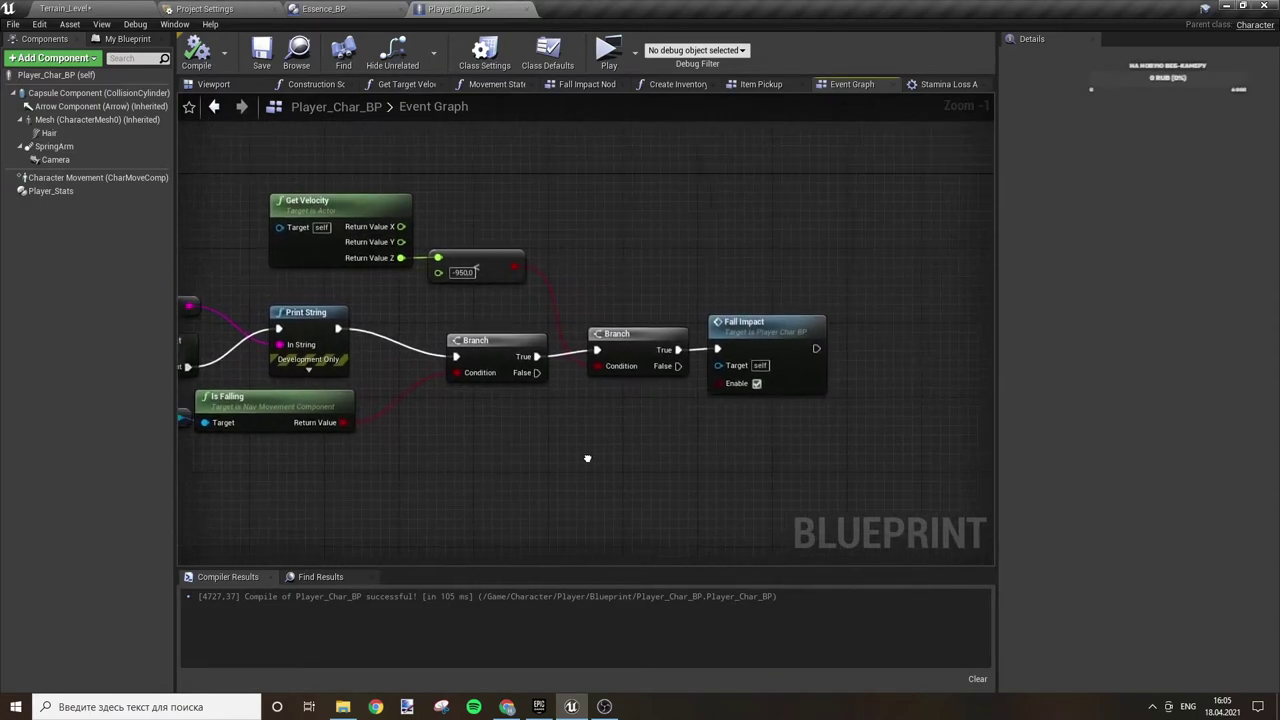
left_click(260, 55)
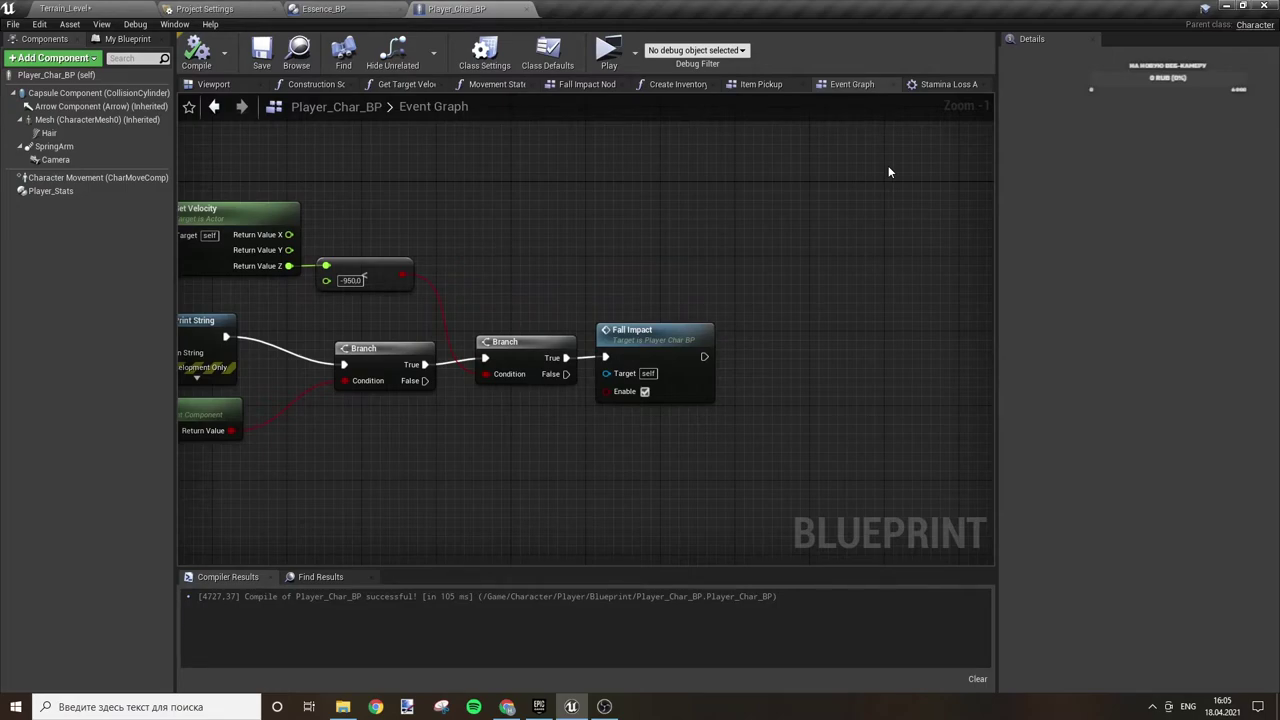
left_click(102, 8)
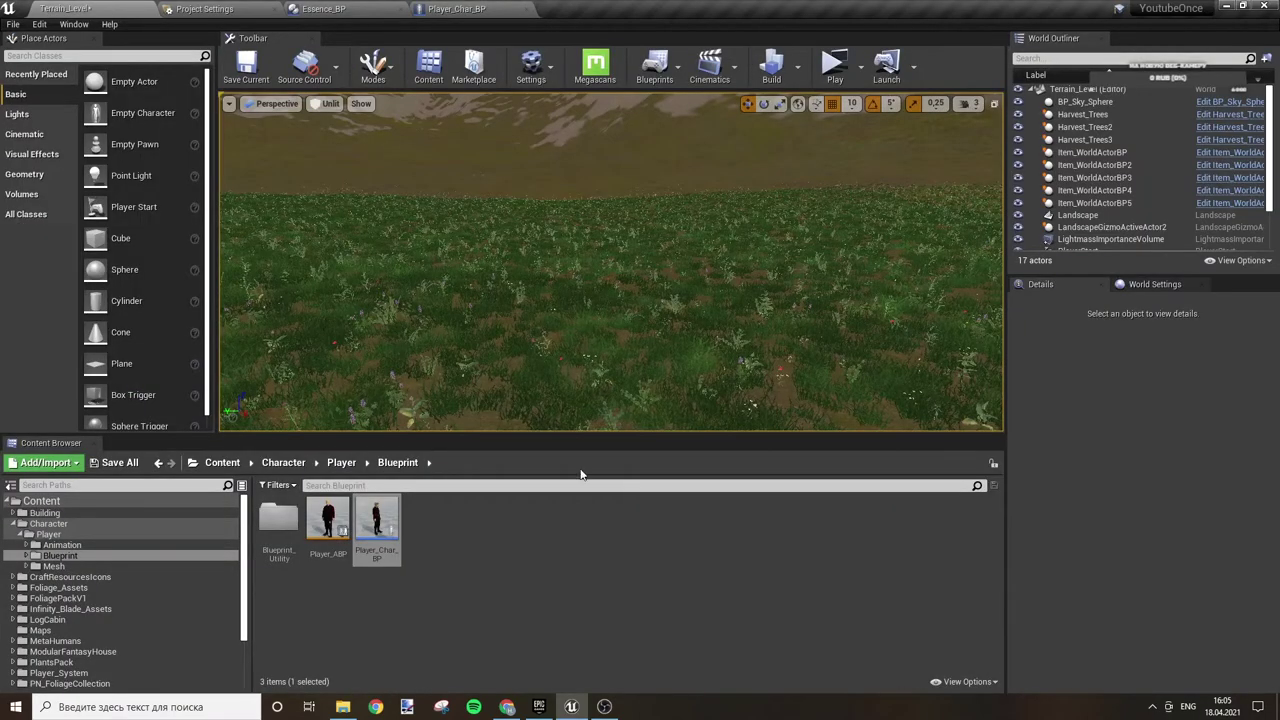
- Navigate the Content Browser to Player_System/Player_Life_System
left_click(222, 462)
left_click(478, 598)
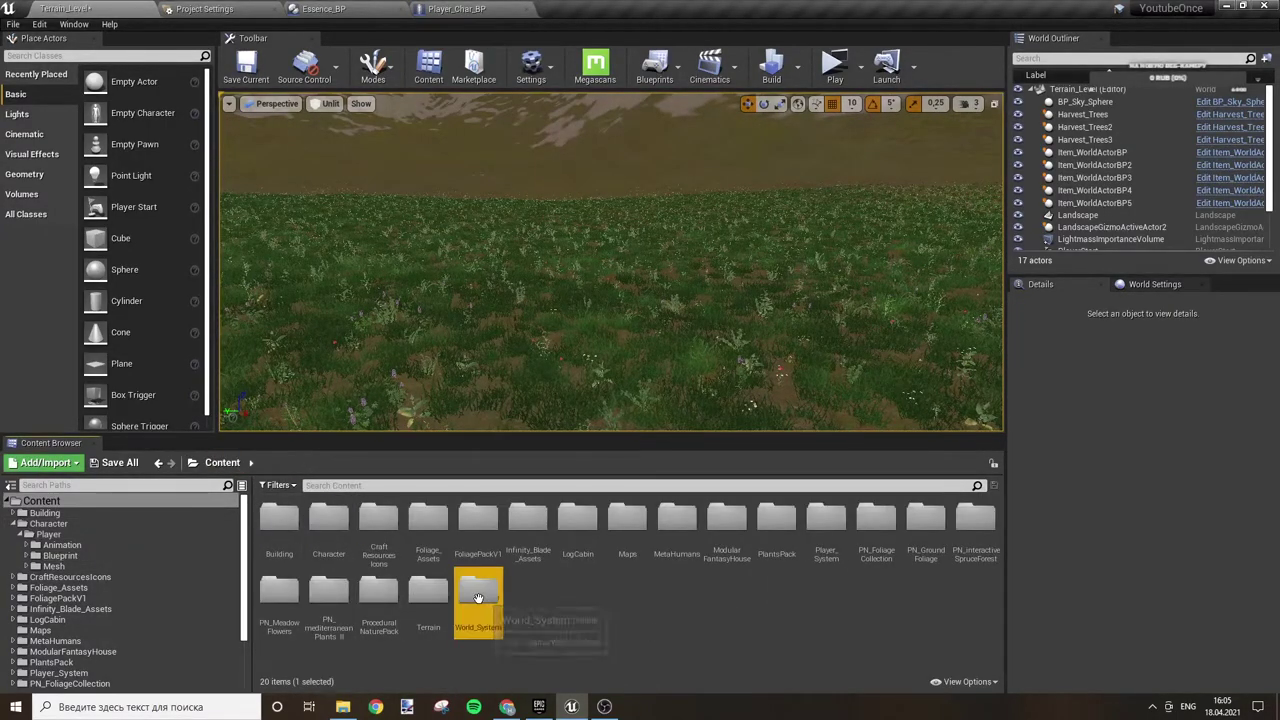
double_click(835, 530)
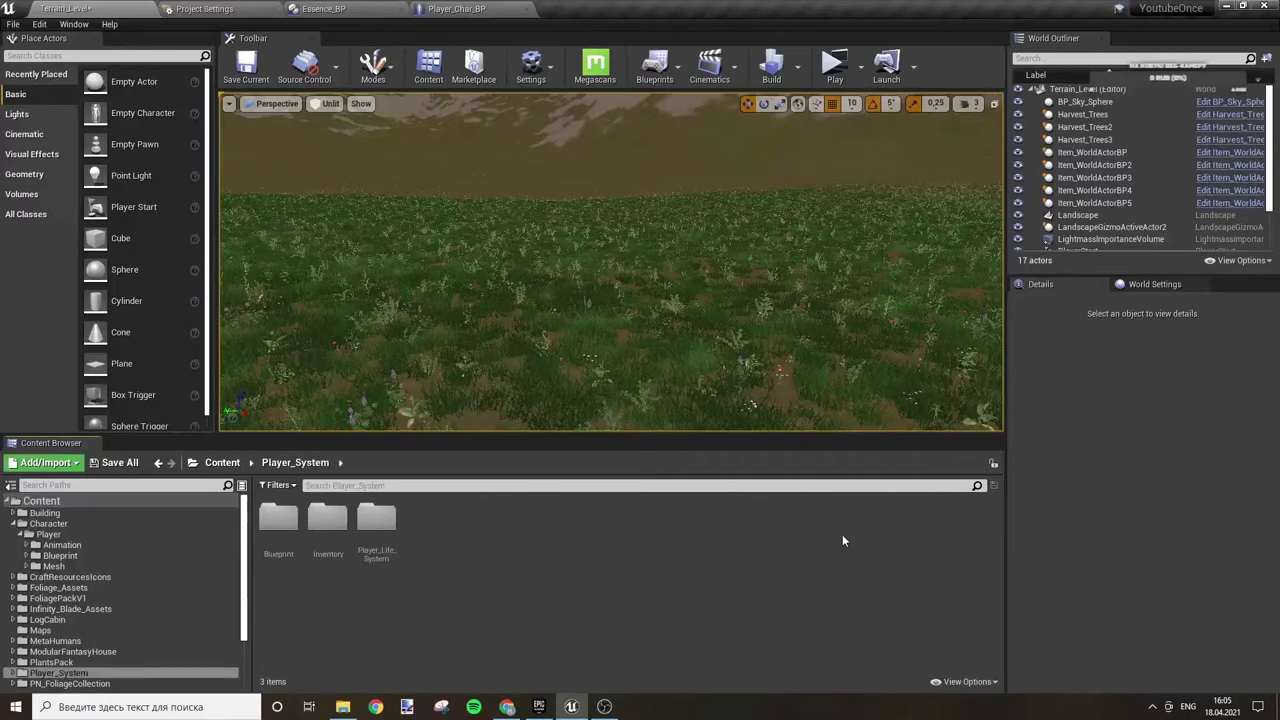
double_click(385, 525)
- Create a Widget Blueprint named Player_Stat_WB and open it in the Designer
right_click(450, 550)
mouse_move(520, 541)
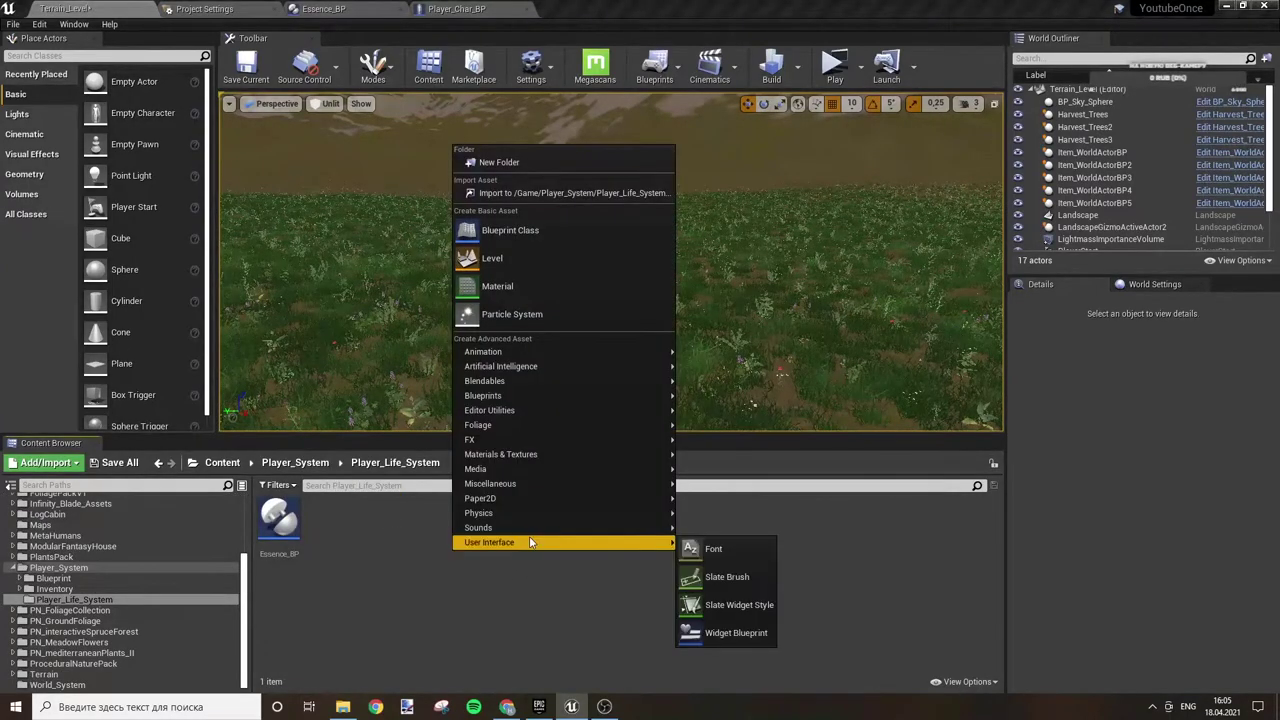
left_click(727, 635)
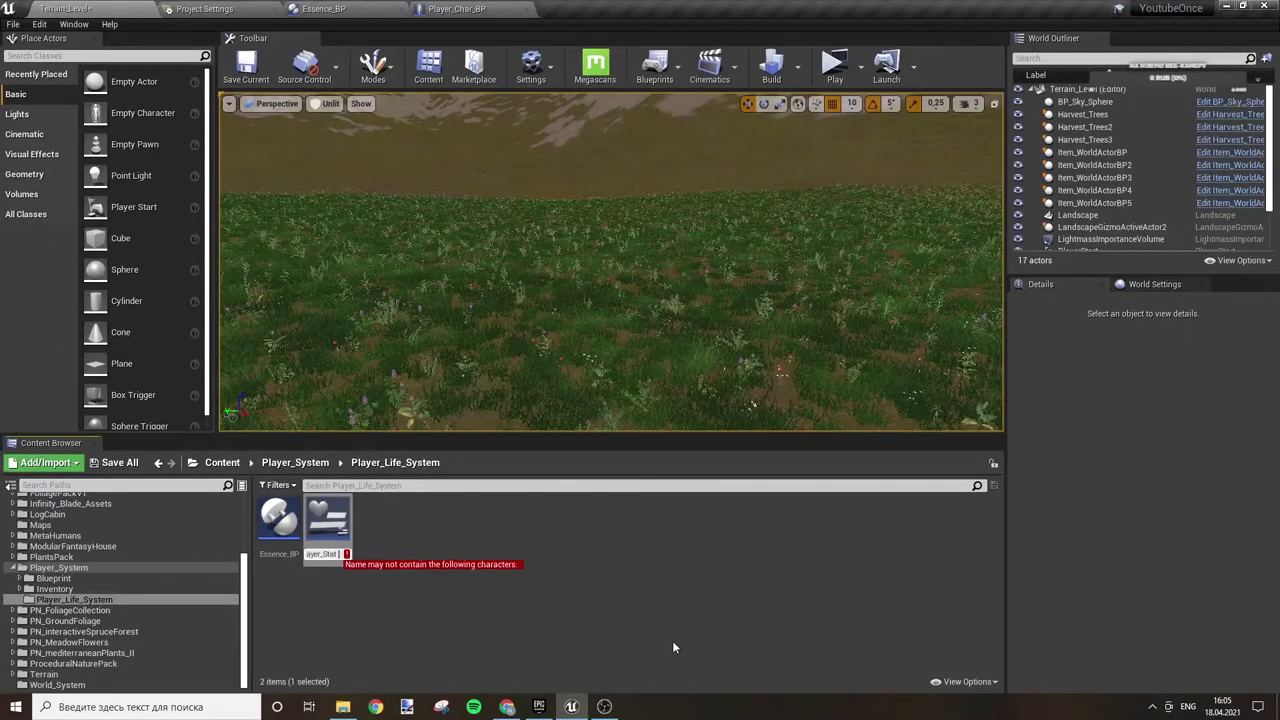
key("BackSpace")
key("BackSpace")
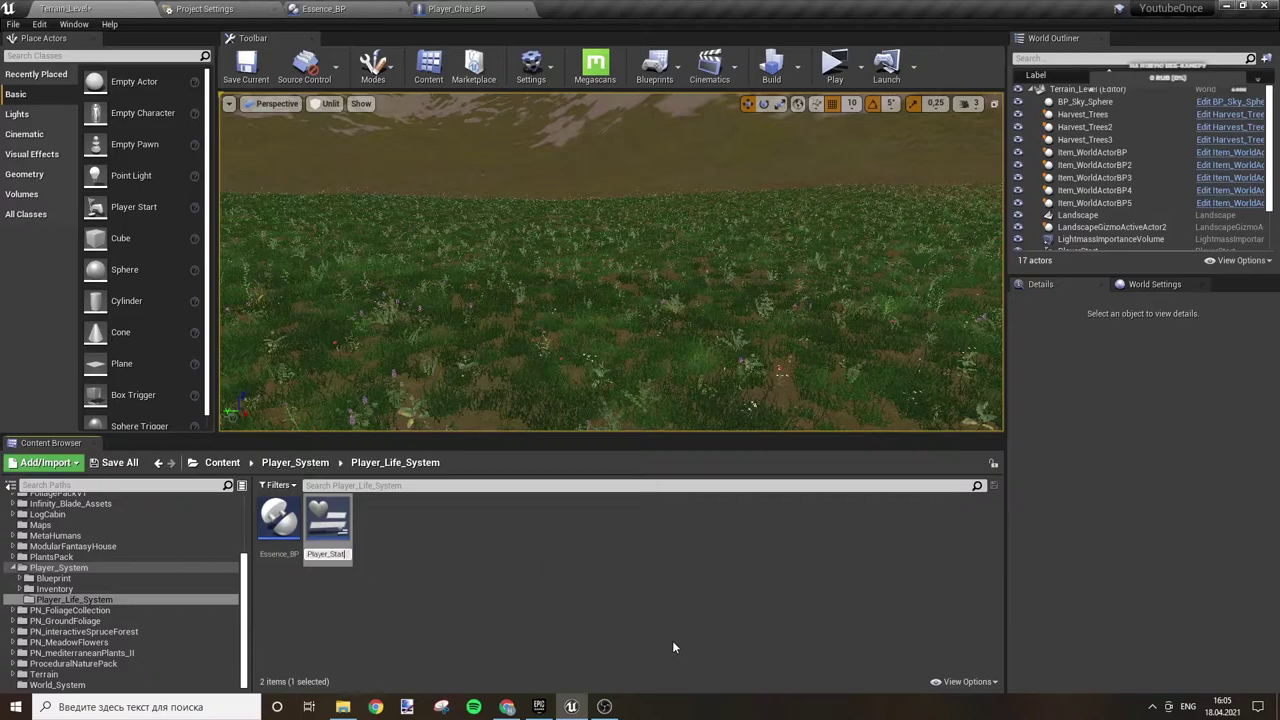
key("Return")
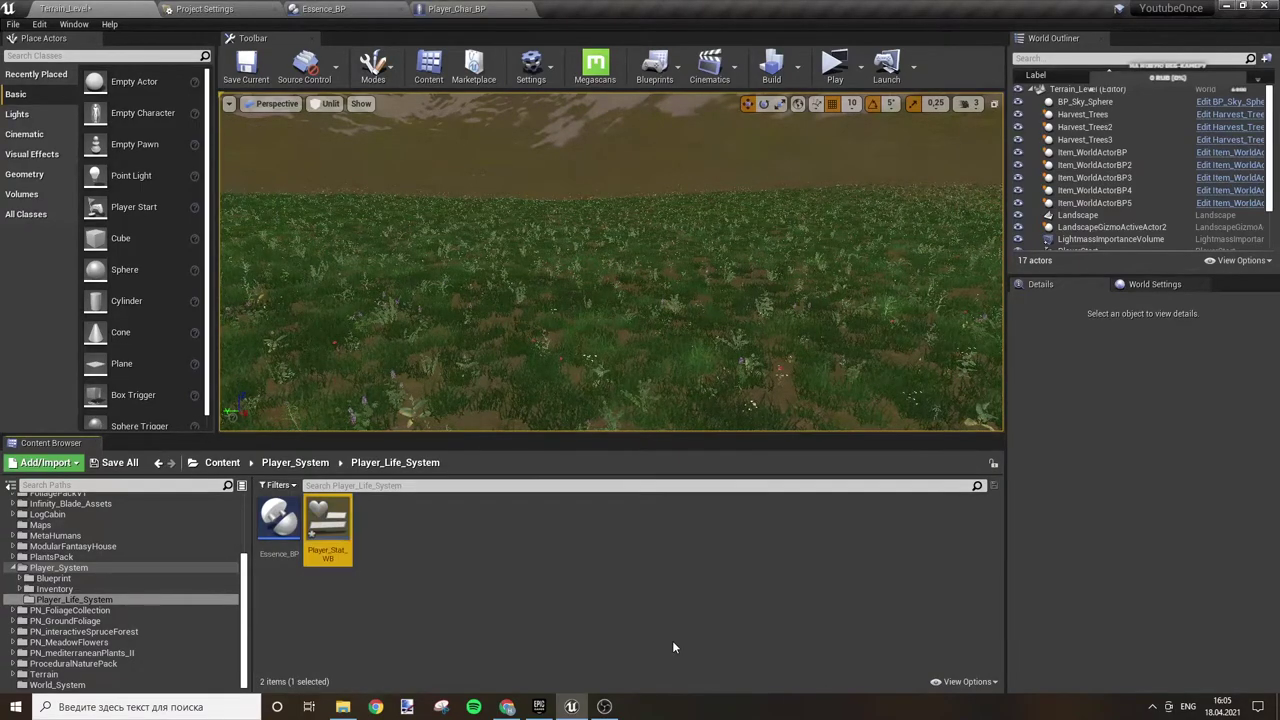
double_click(330, 525)
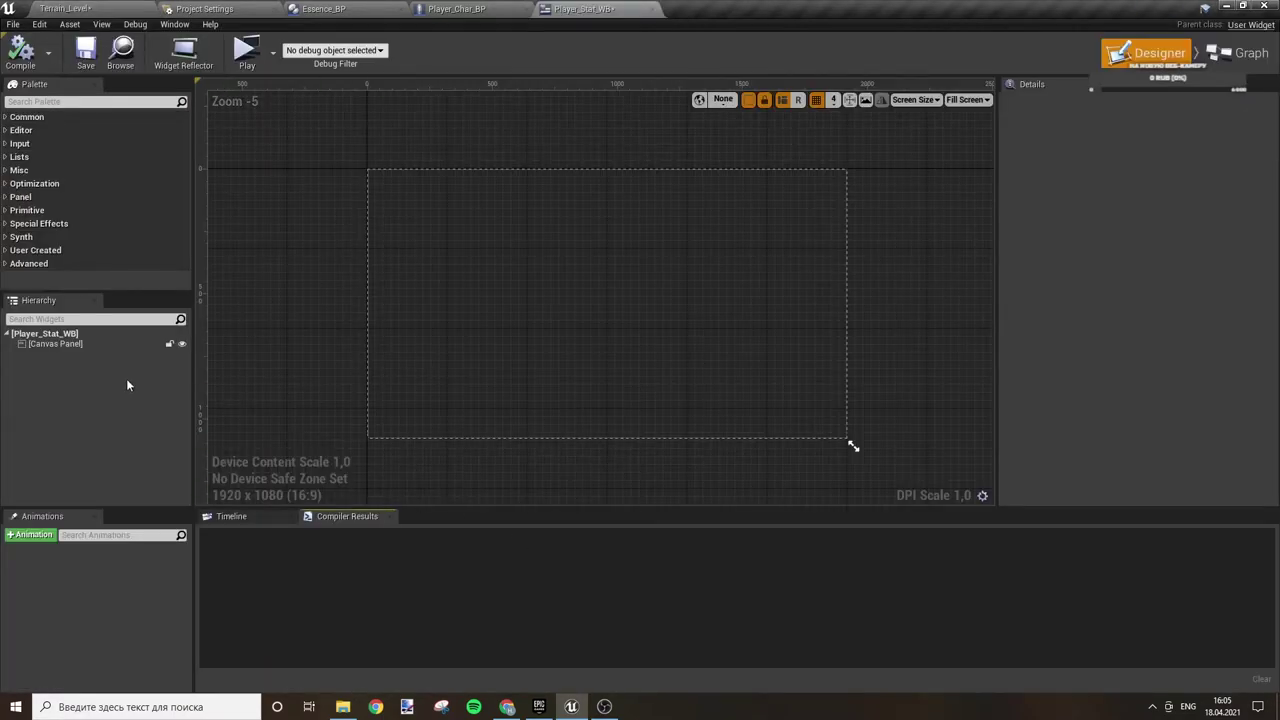
- Replace the default Canvas Panel with a Size Box as the widget's root
left_click(52, 101)
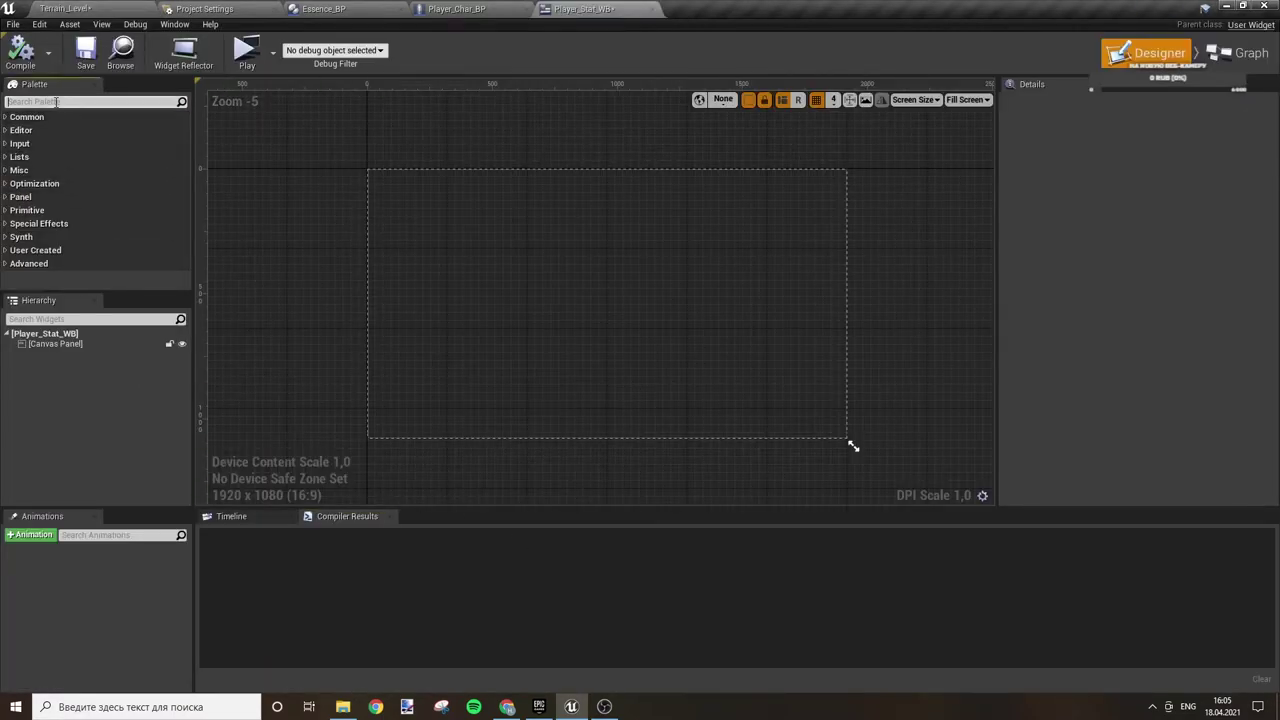
left_click(55, 343)
key("Delete")
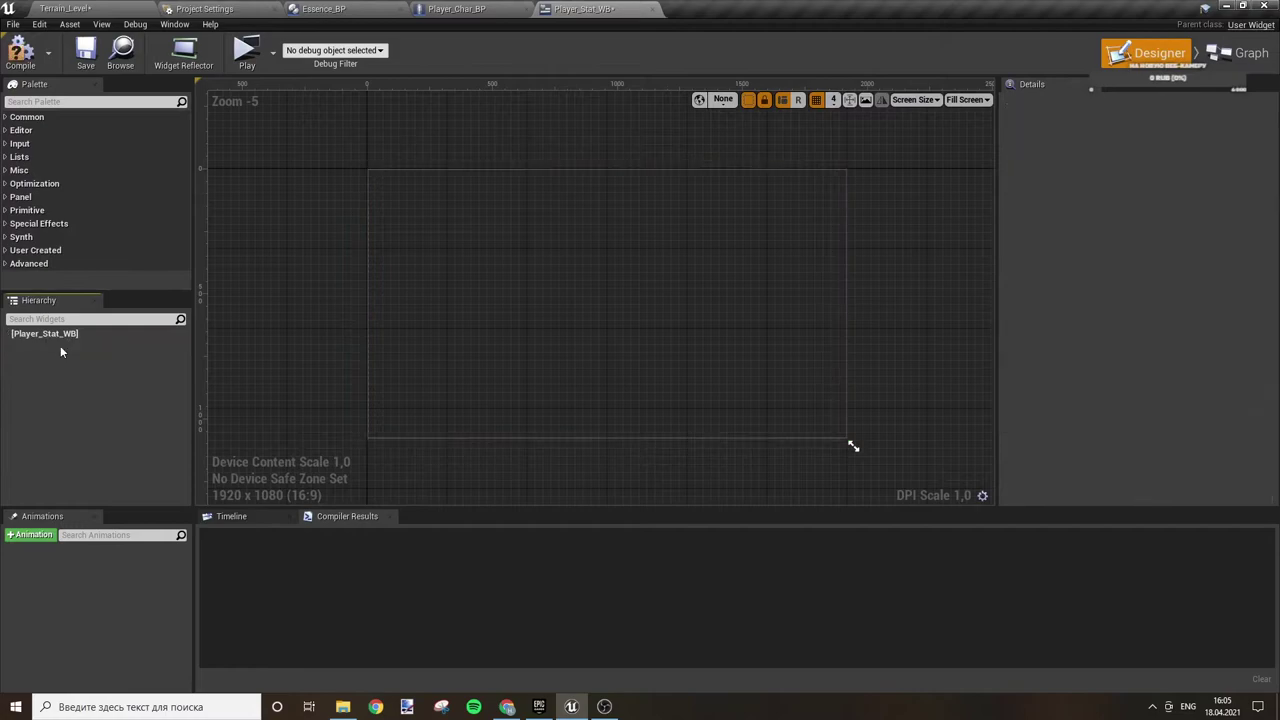
left_click(55, 102)
type("size")
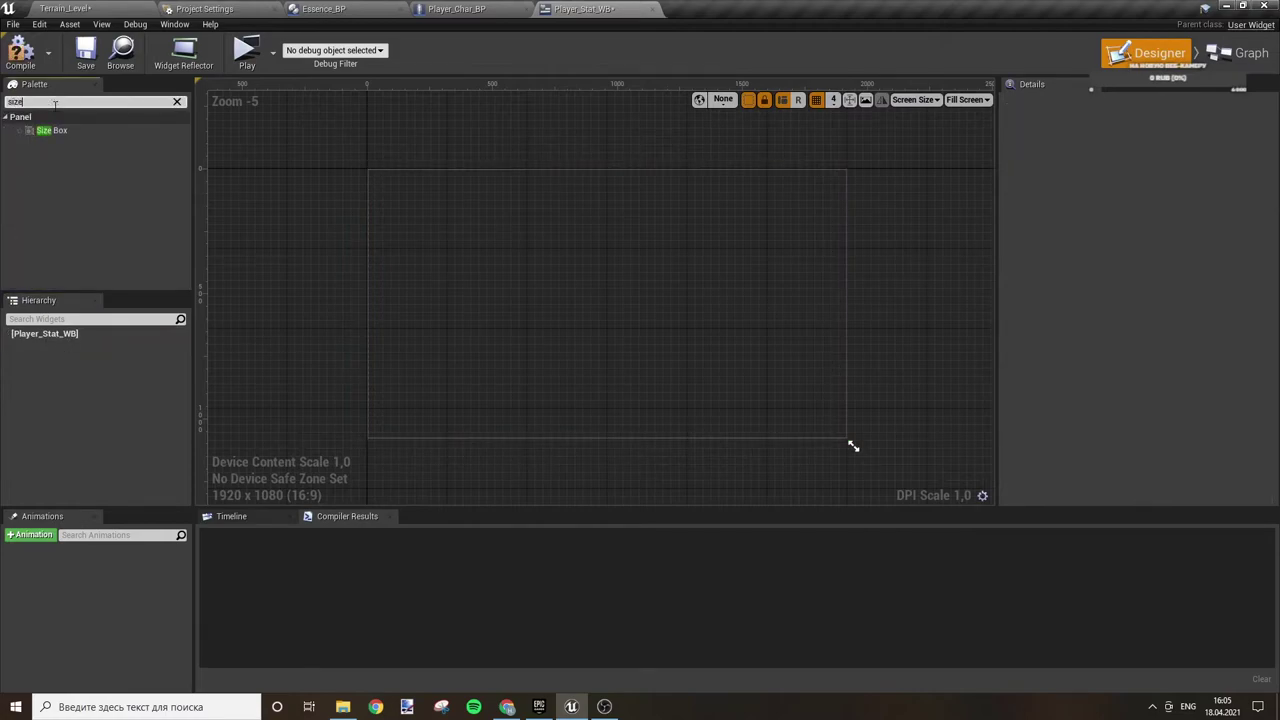
left_click_drag(52, 130, 90, 338)
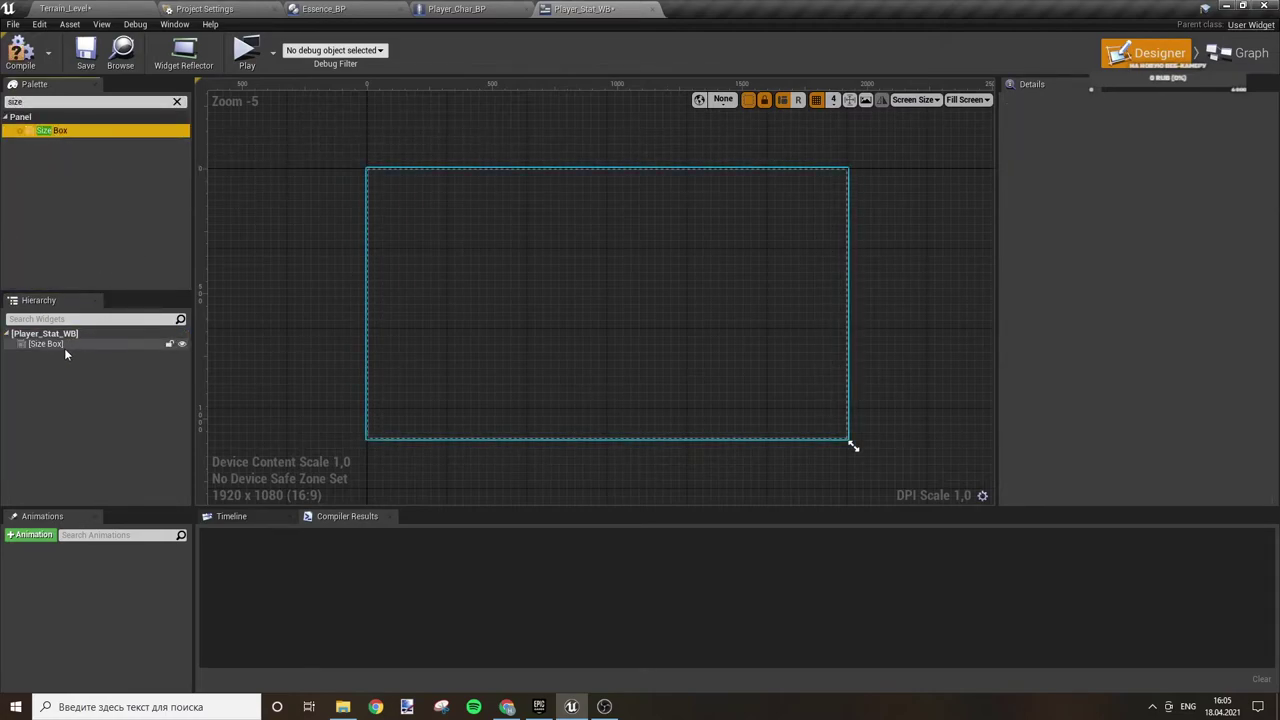
- Preview at a custom 300×160 size and give the Size Box width/height overrides of 300 and 160
left_click(966, 99)
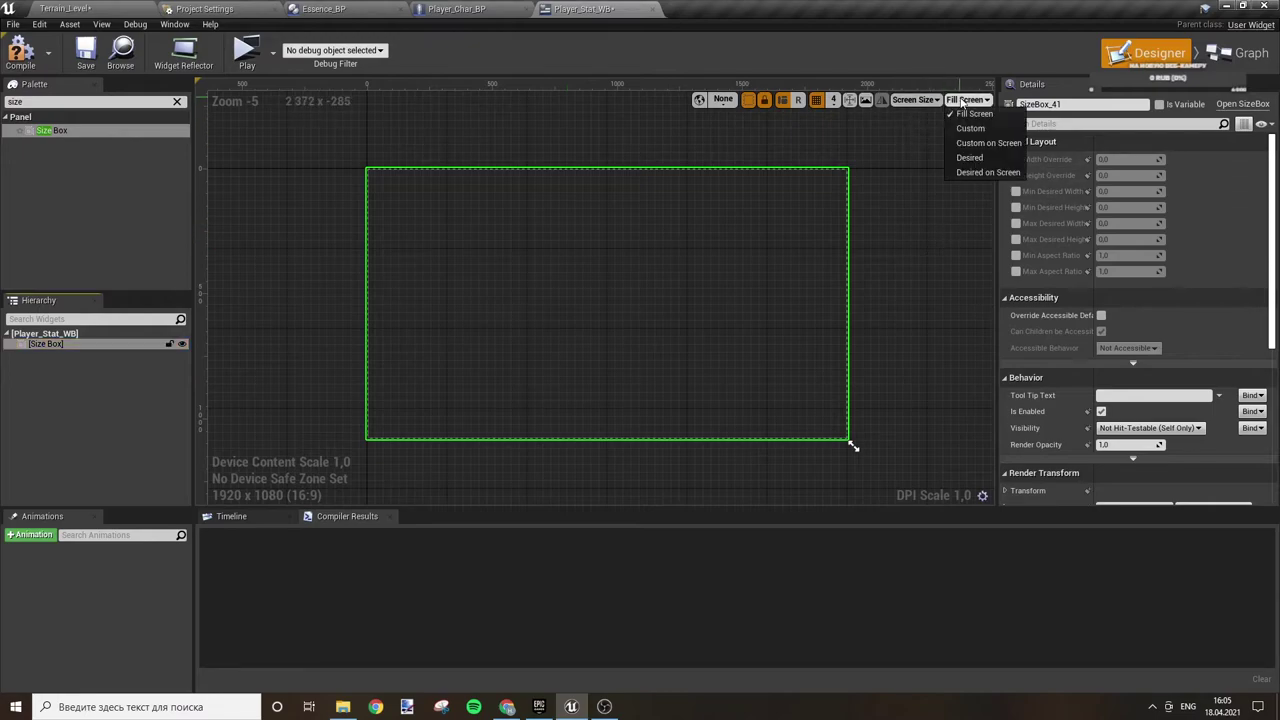
left_click(990, 143)
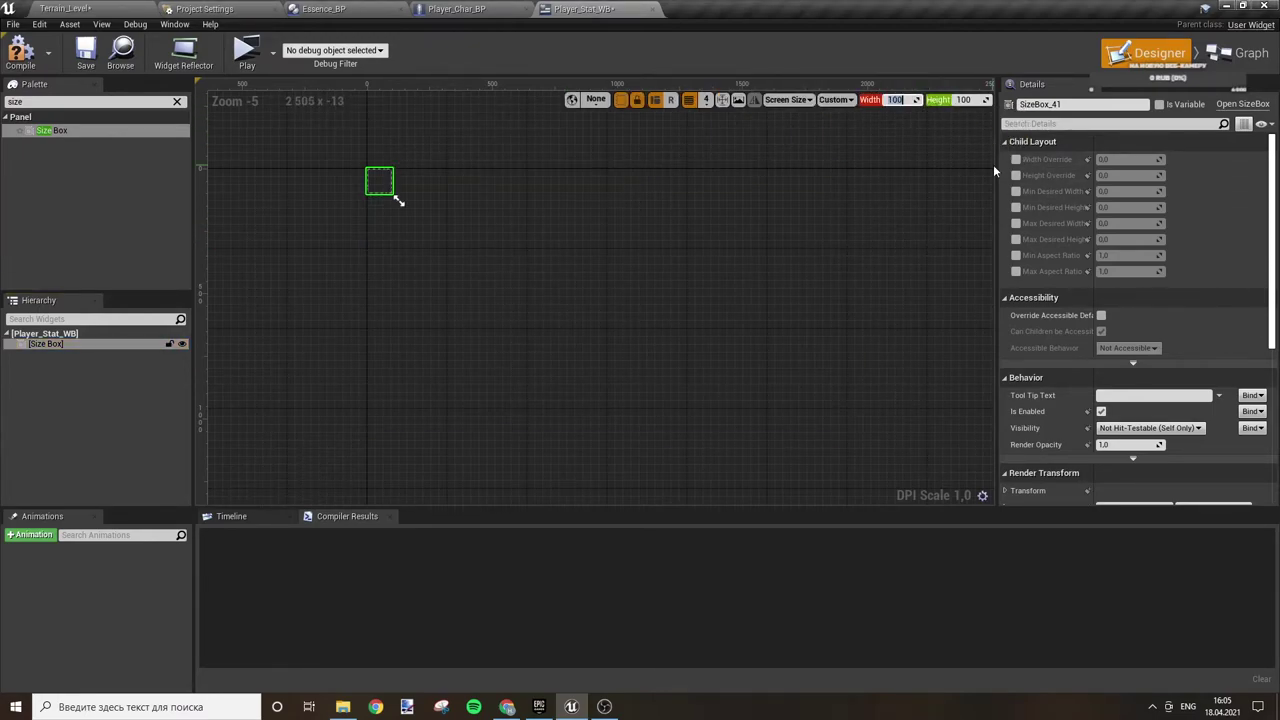
type("300")
key("Tab")
type("1")
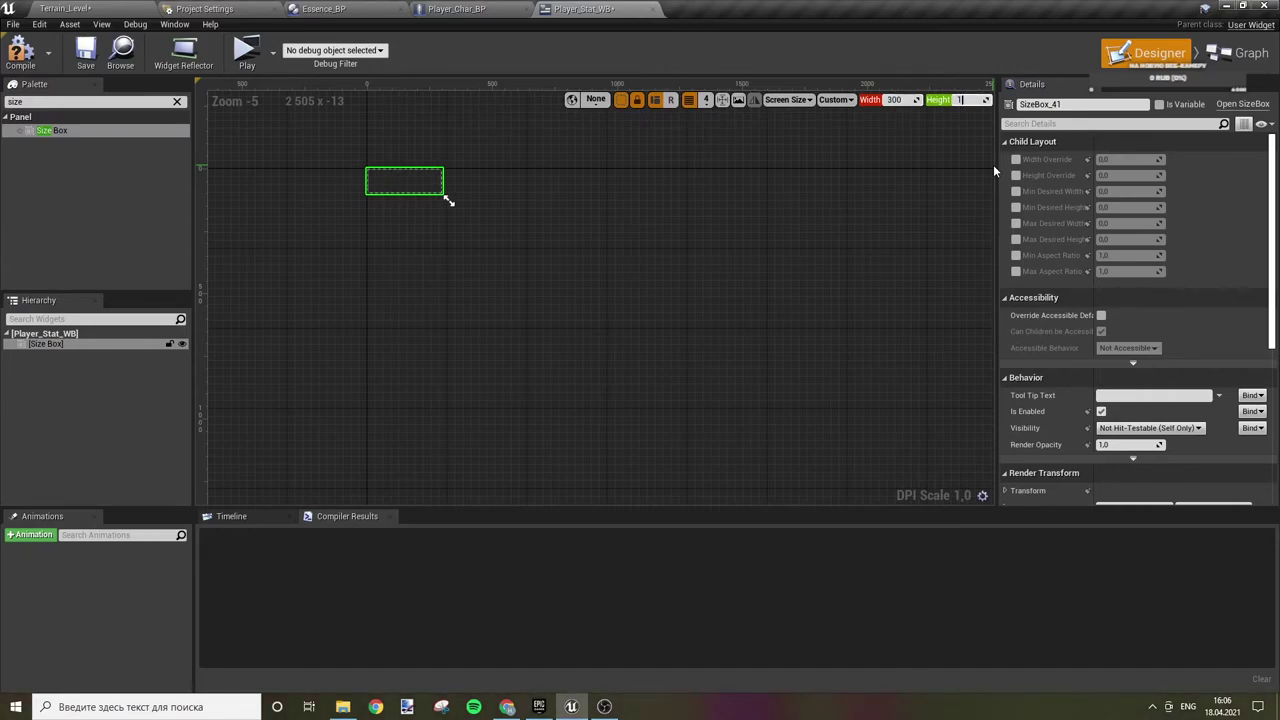
type("60")
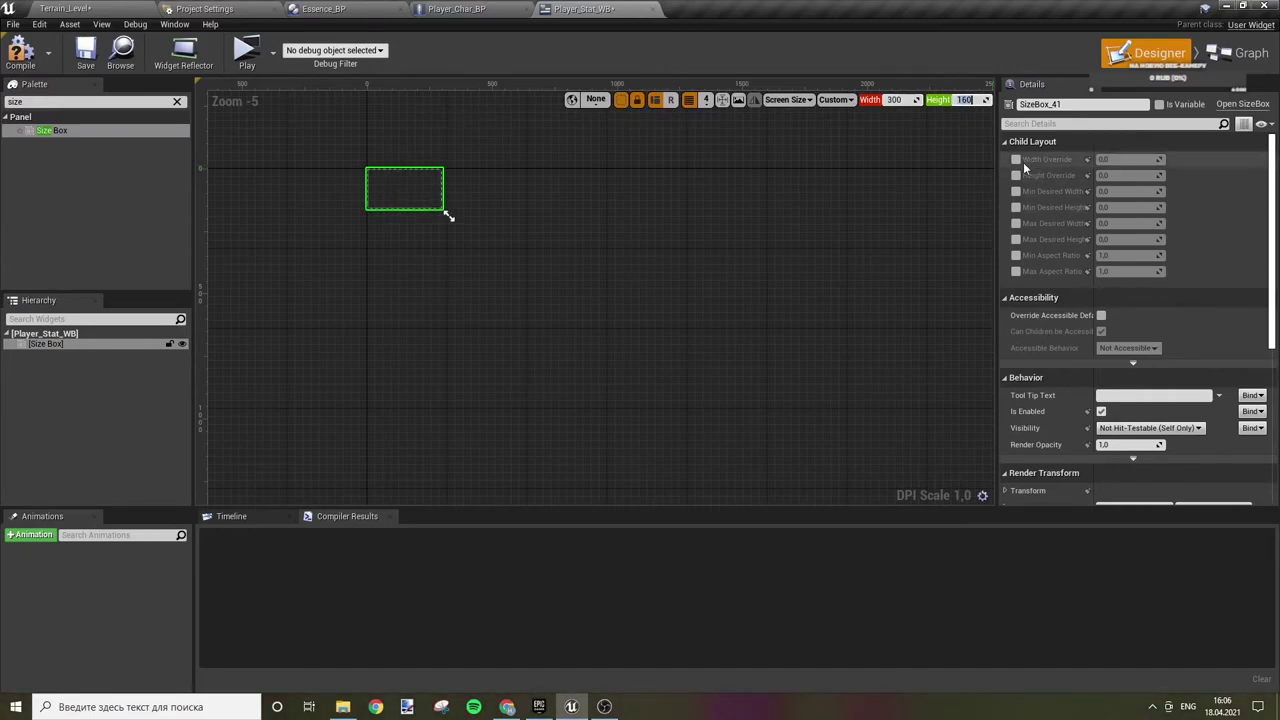
left_click(1016, 159)
left_click(1016, 175)
left_click(1133, 159)
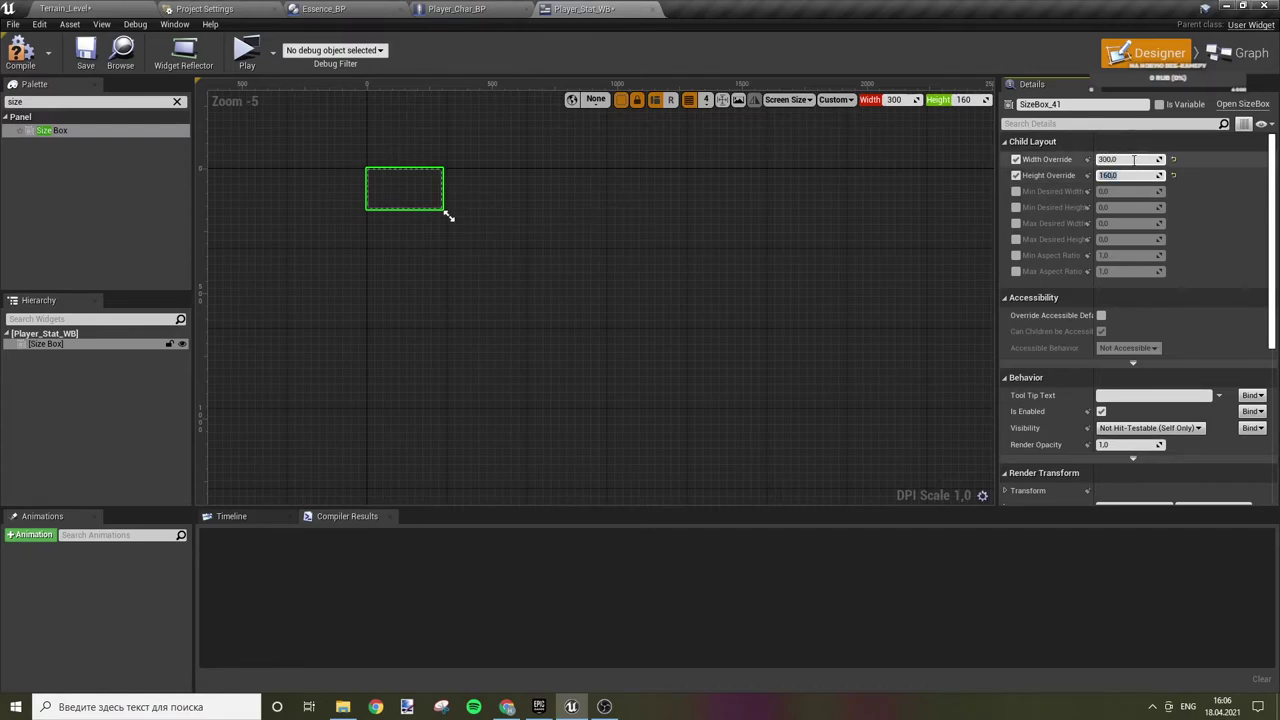
left_click(47, 105)
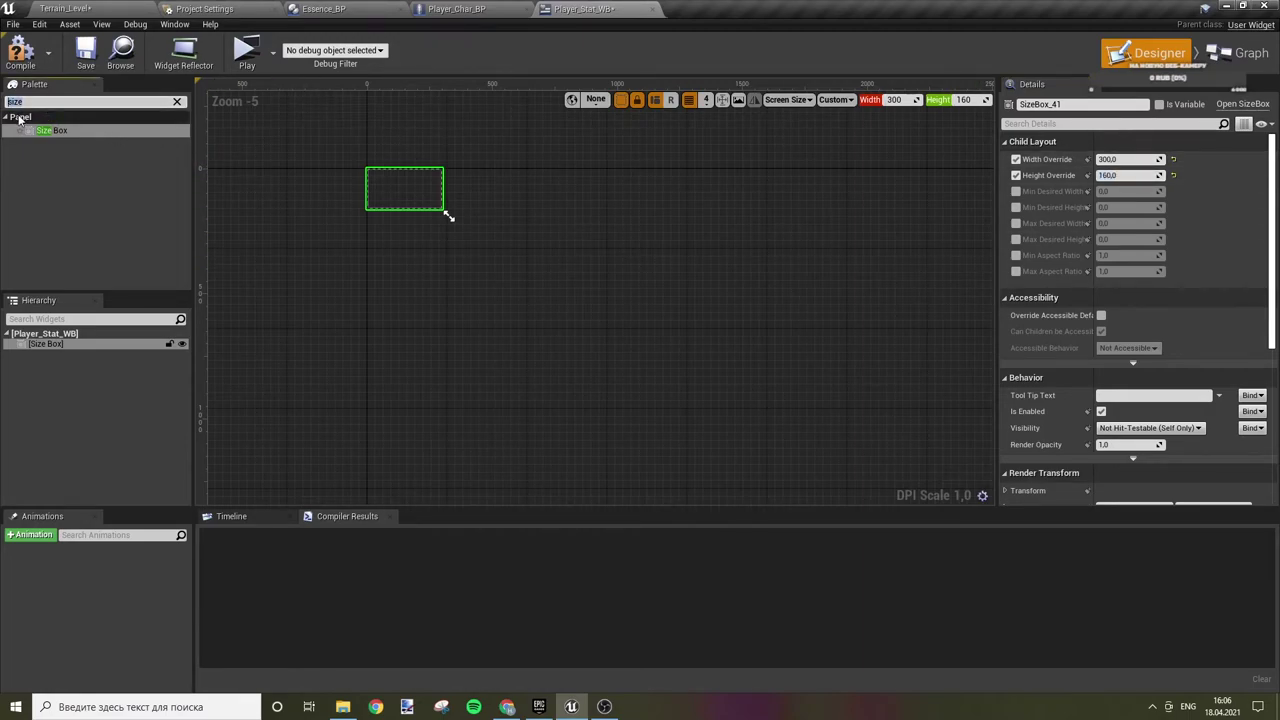
- Place a Vertical Box inside the Size Box and a Horizontal Box inside it
type("vertic")
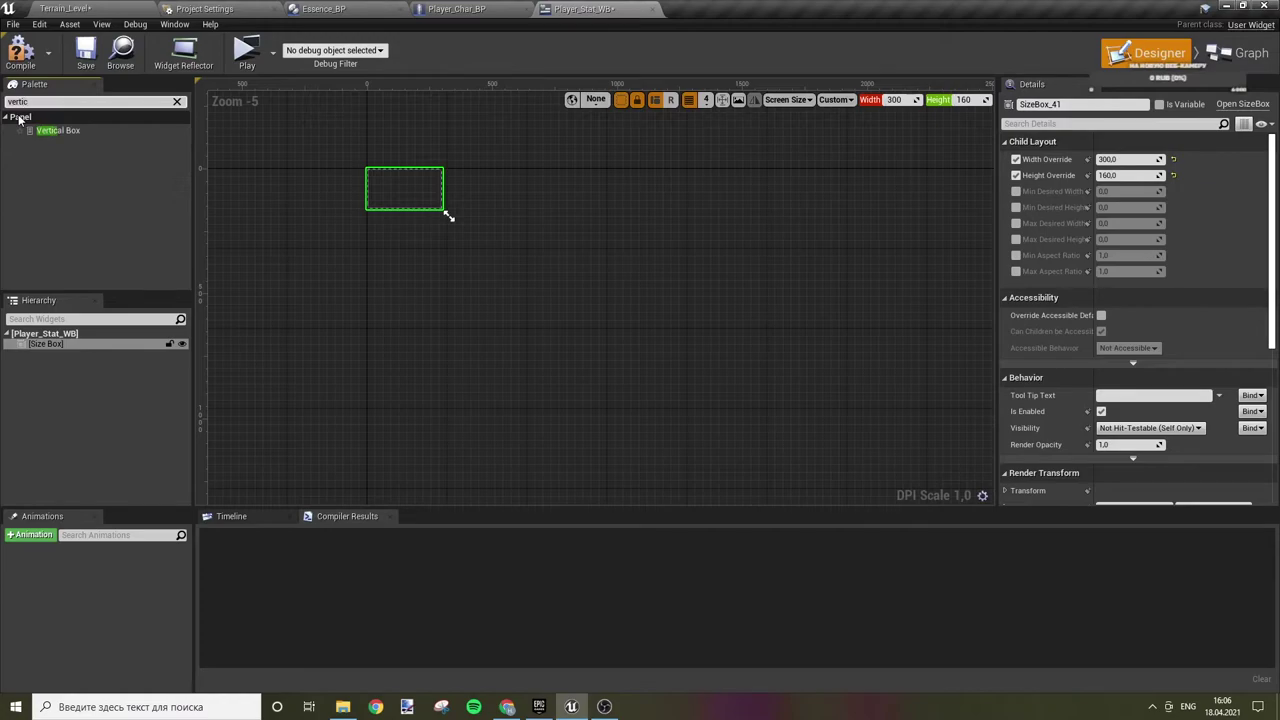
left_click_drag(45, 131, 60, 354)
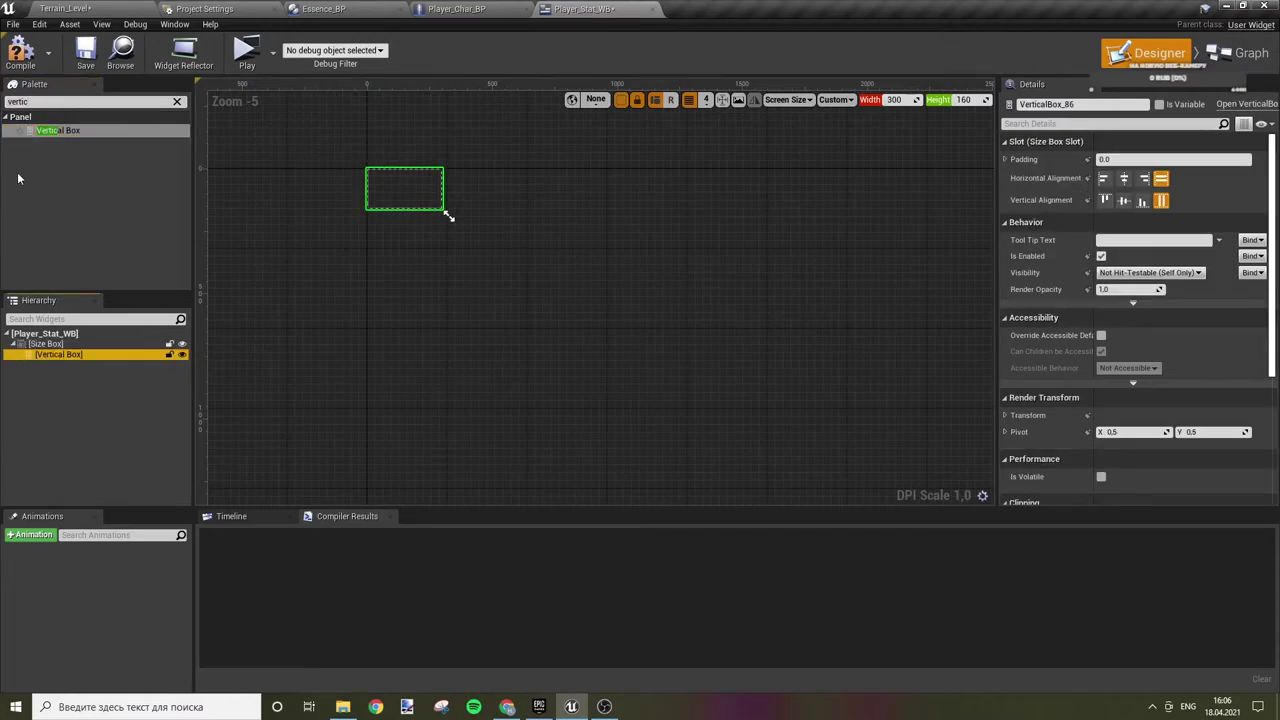
left_click(8, 101)
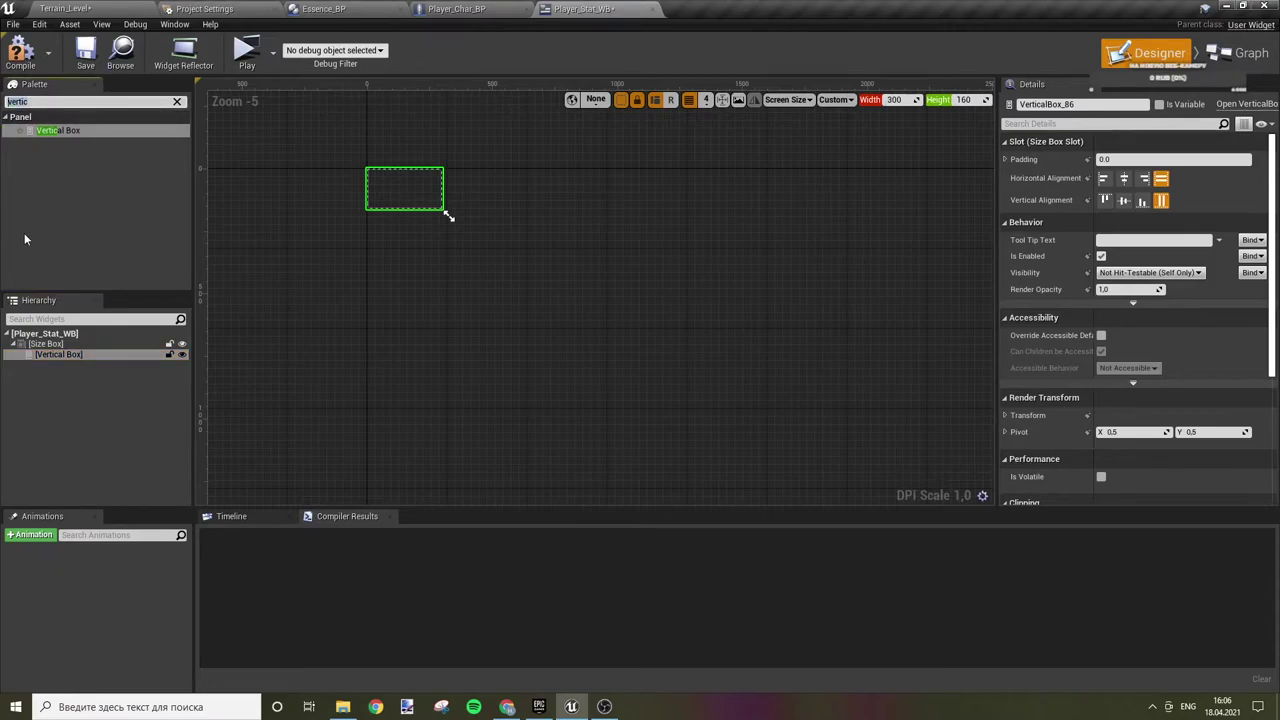
type("hori")
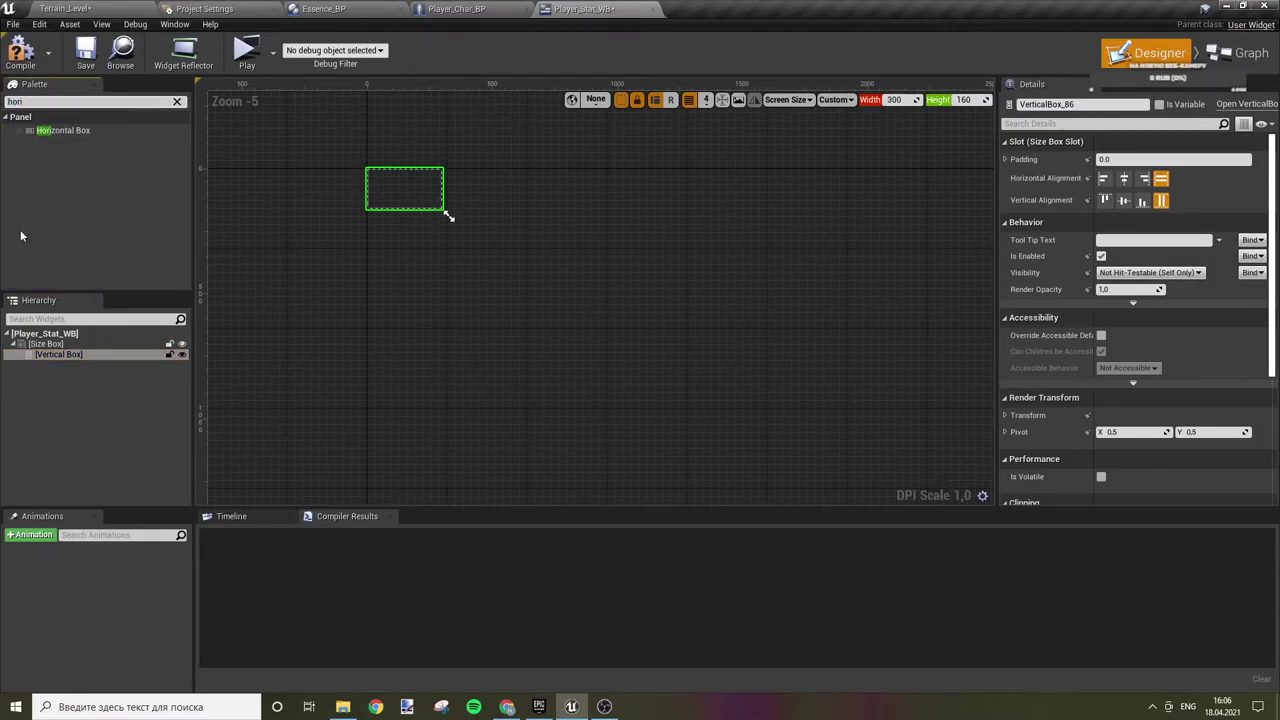
left_click_drag(93, 131, 79, 354)
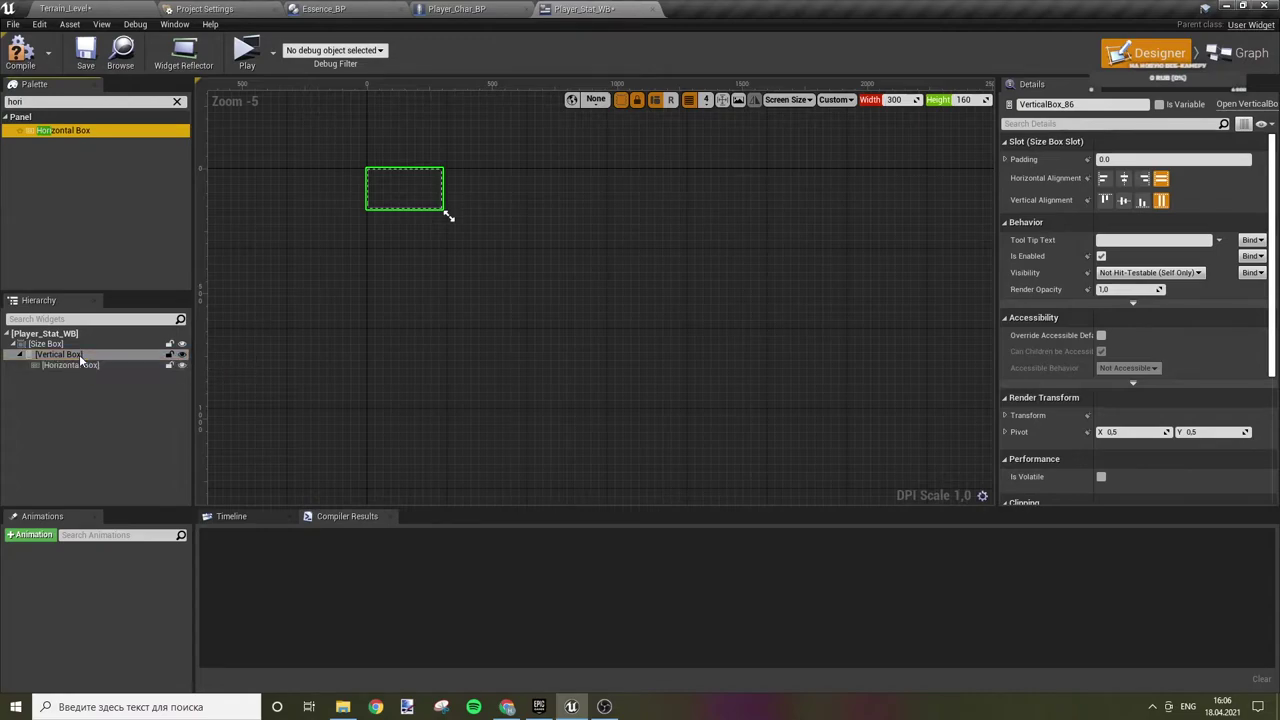
left_click(74, 371)
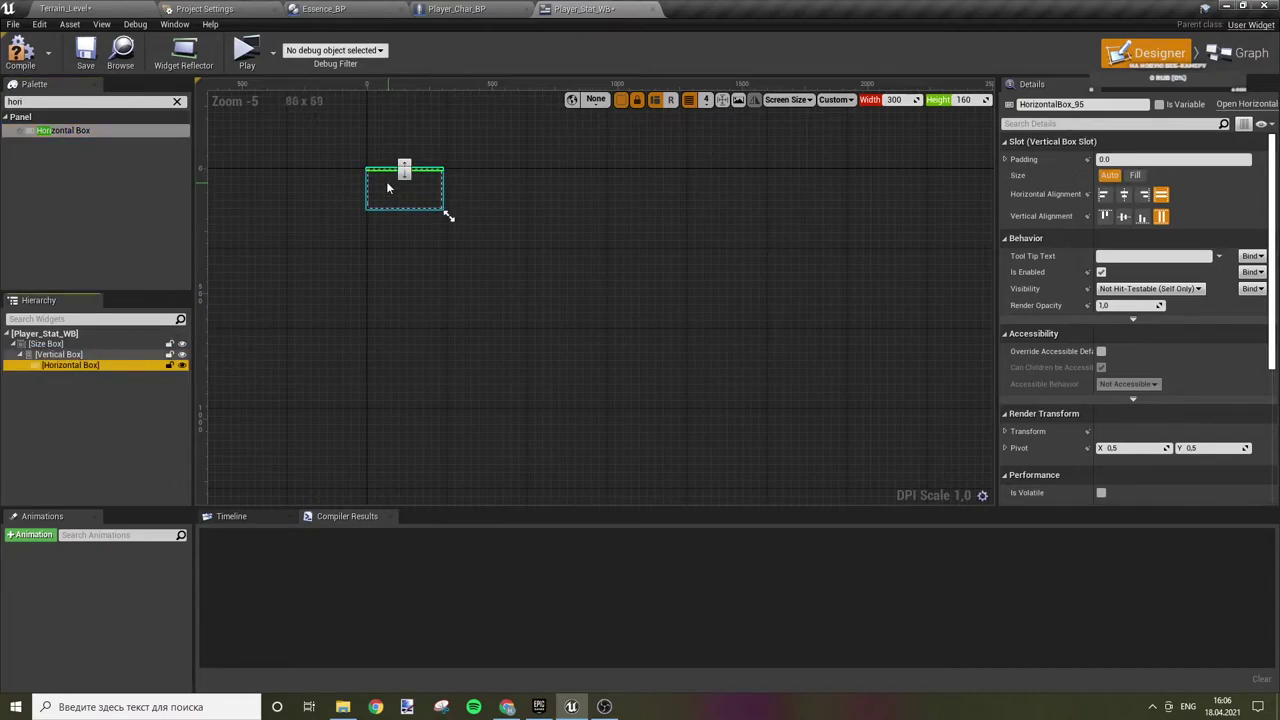
scroll(383, 177, "up", 6)
scroll(380, 178, "up", 1)
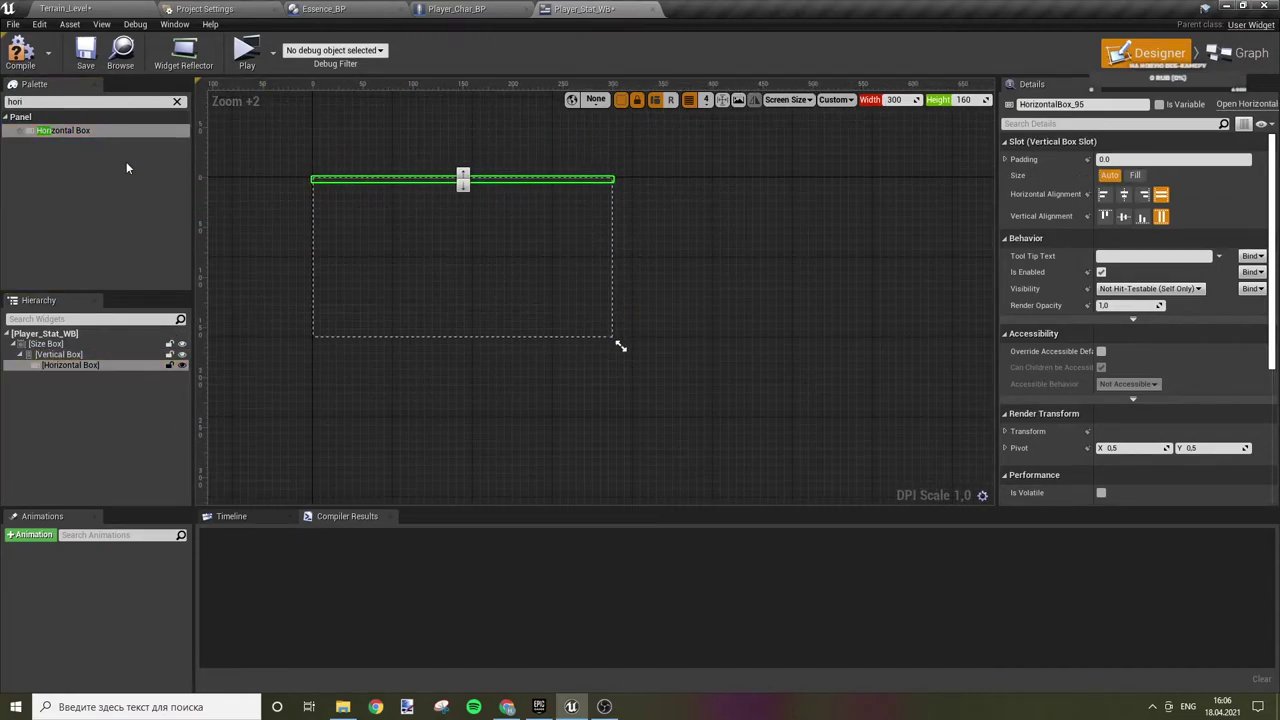
left_click(89, 352)
left_click(93, 363)
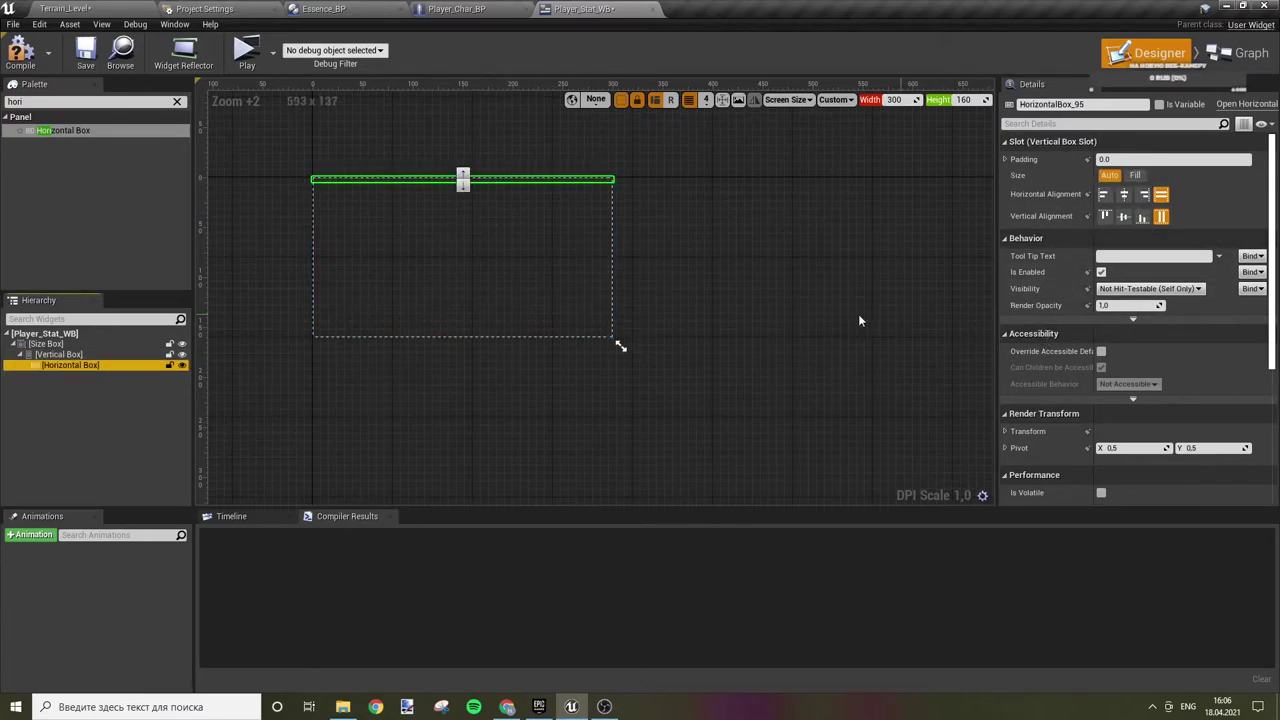
- Add a Text widget and a Progress Bar into the Horizontal Box
left_click(90, 101)
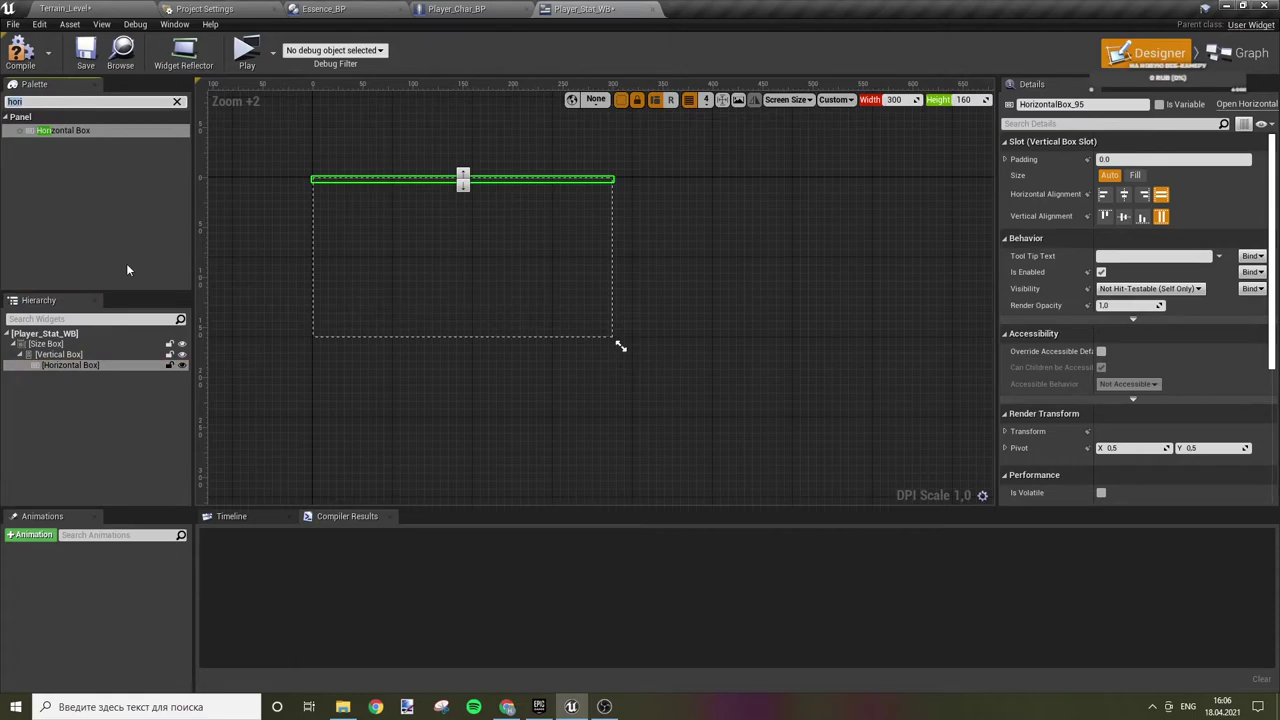
type("Text")
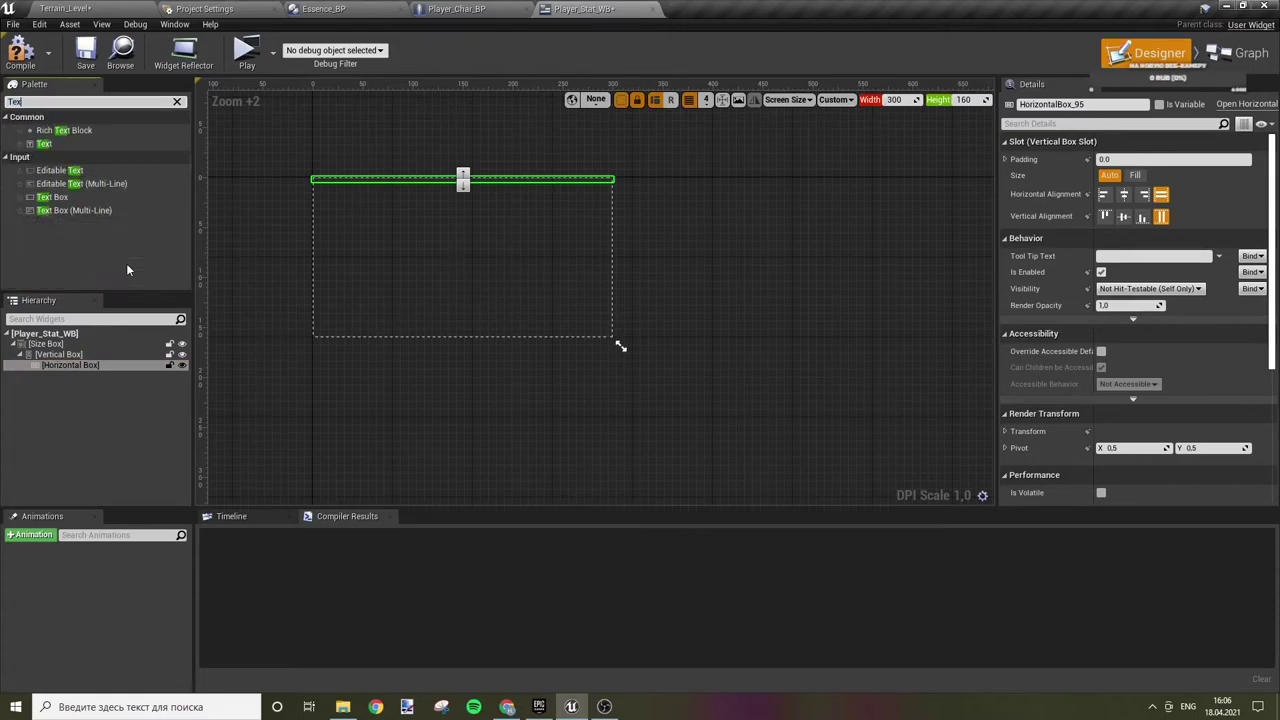
left_click_drag(44, 143, 78, 366)
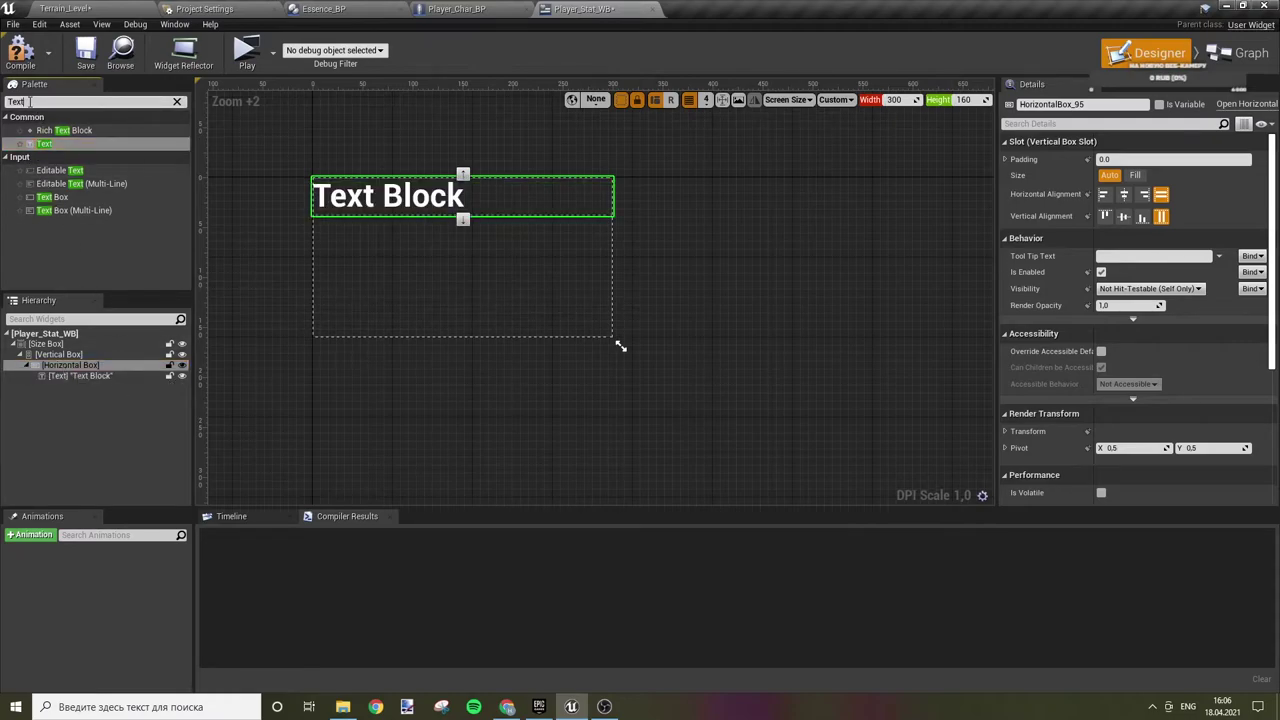
type("progre")
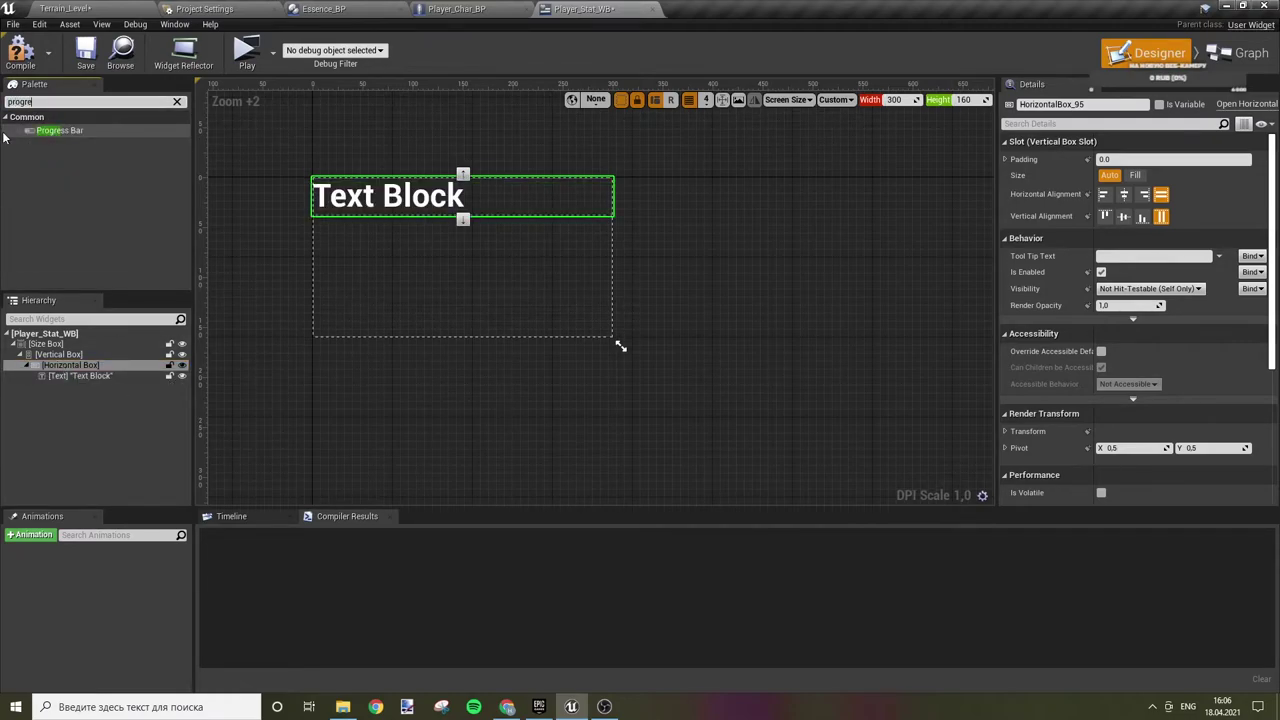
left_click_drag(40, 131, 141, 376)
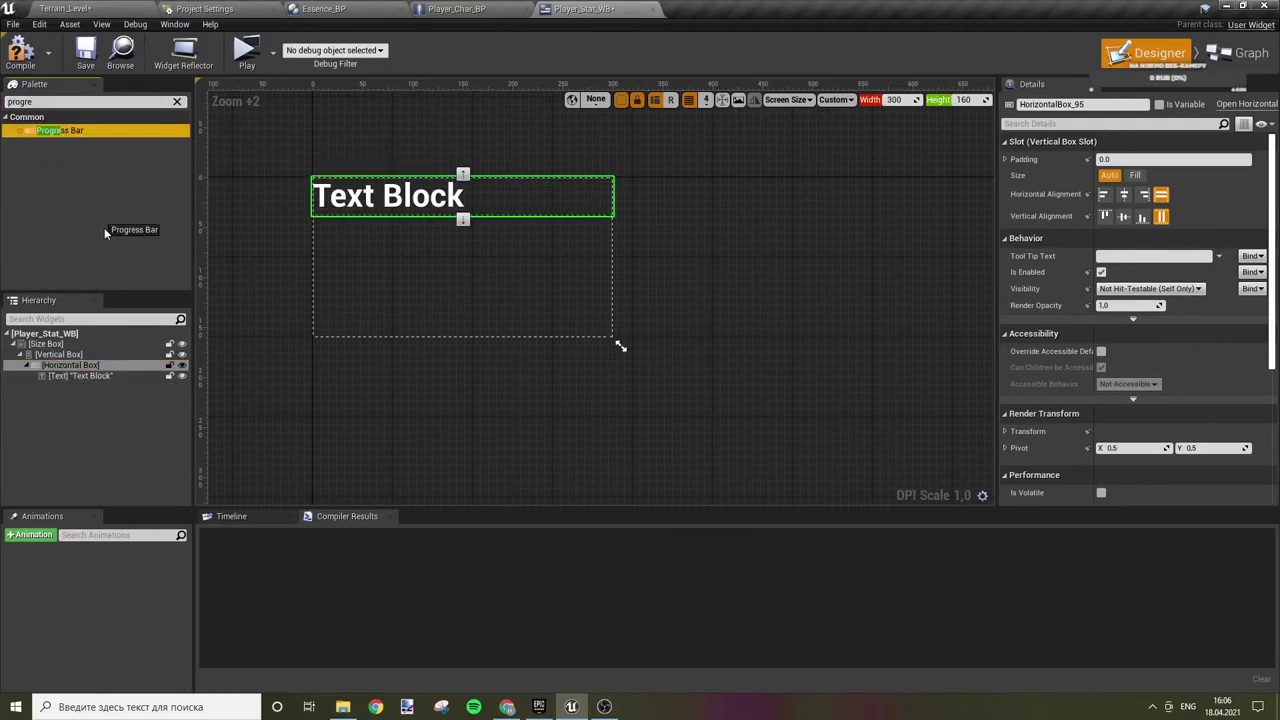
- Set the Horizontal Box padding to 5
left_click(80, 376)
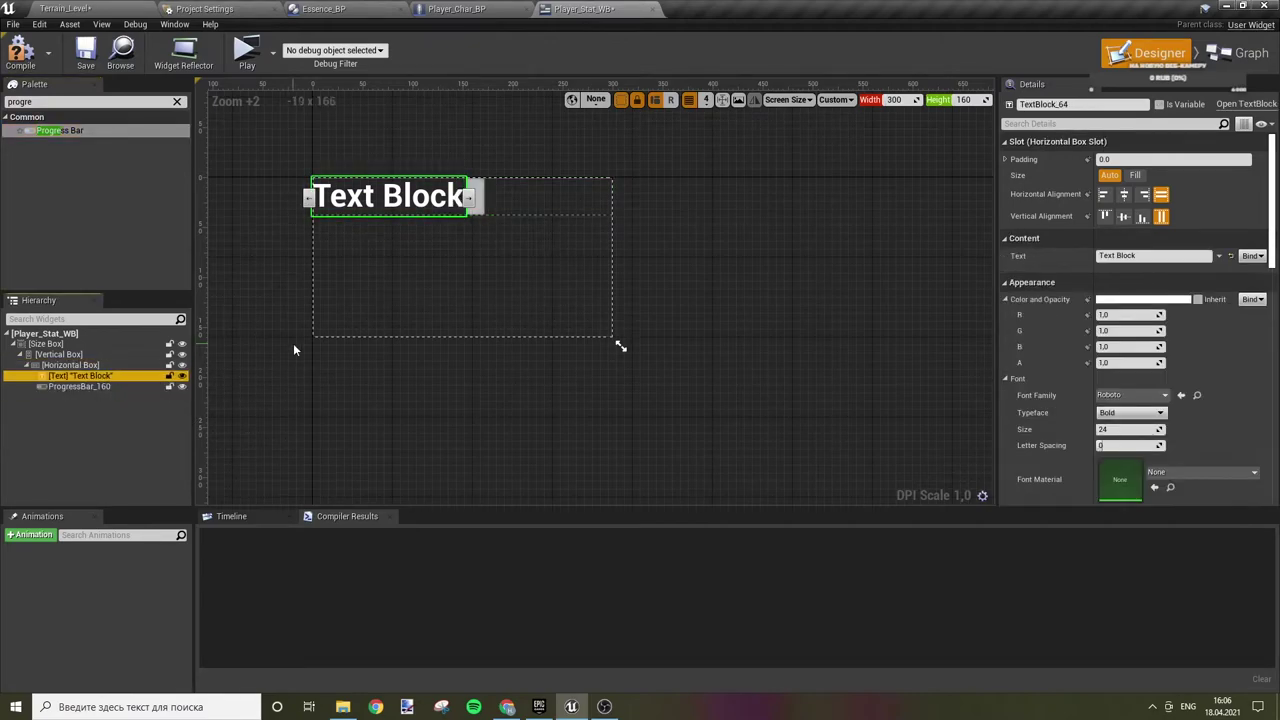
left_click(70, 365)
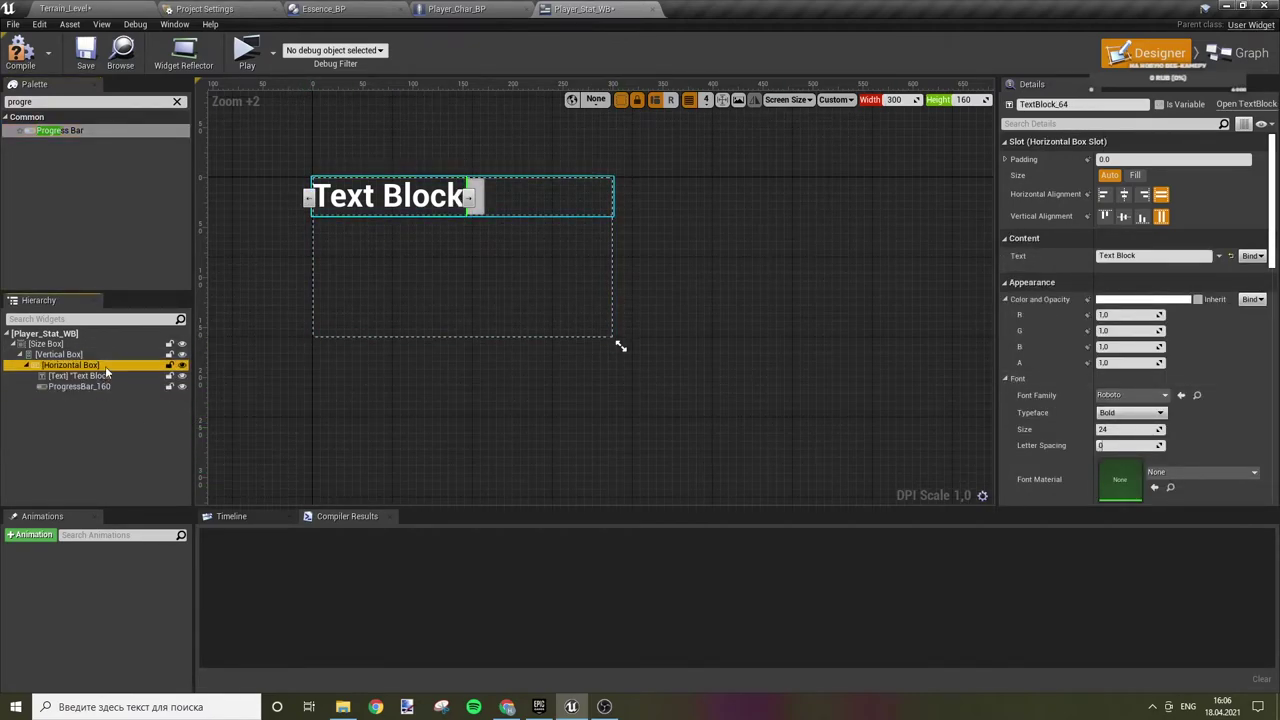
left_click(1150, 160)
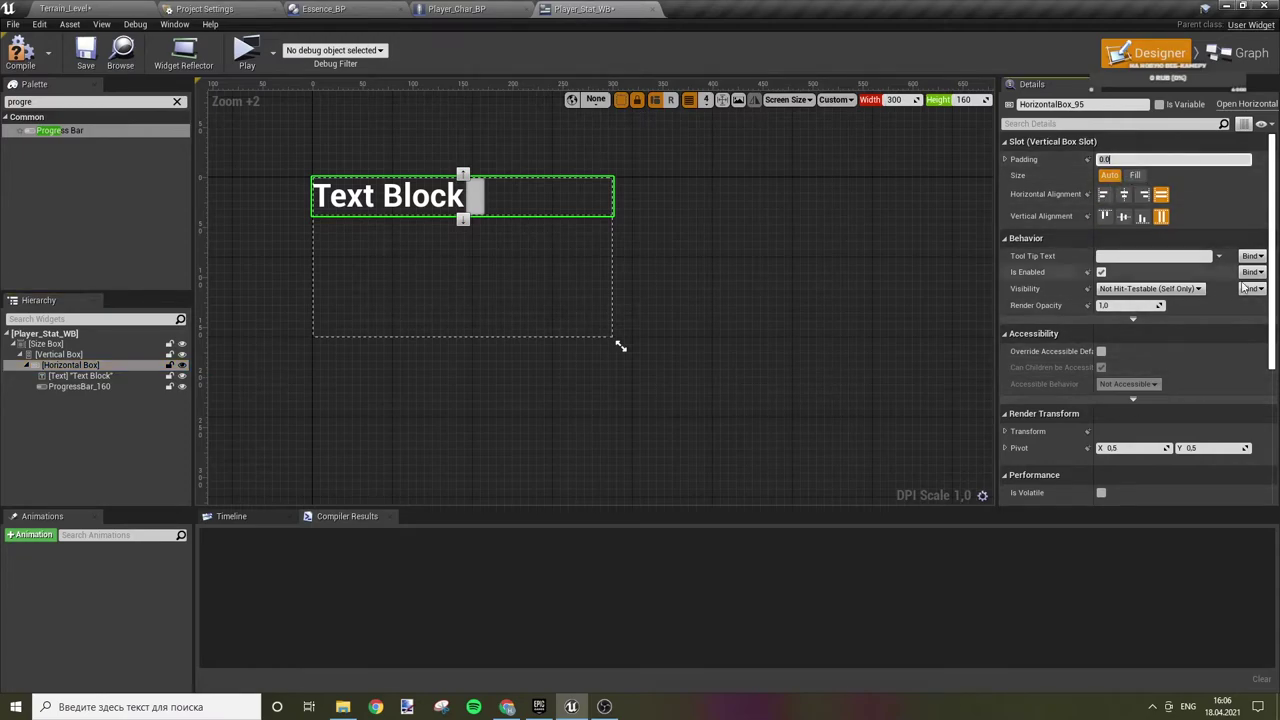
type("5")
key("Return")
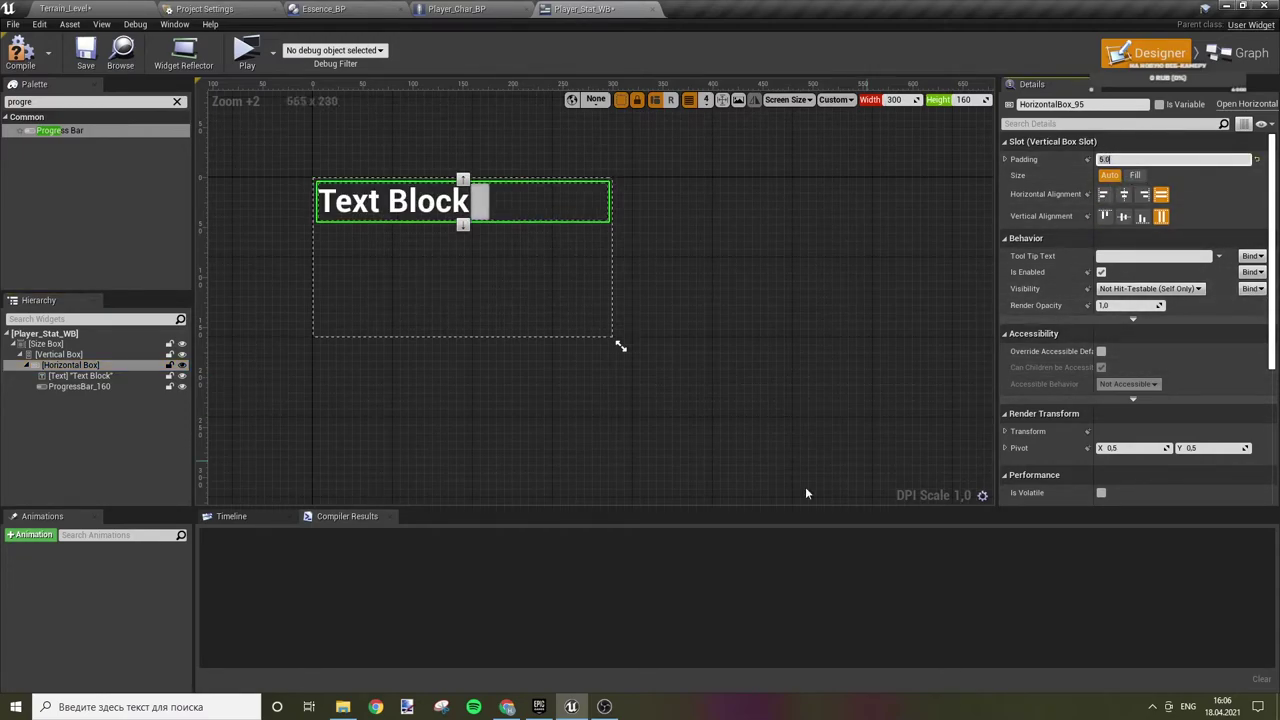
- Give the Text Block font size 20 and the text 'Health'
left_click(60, 375)
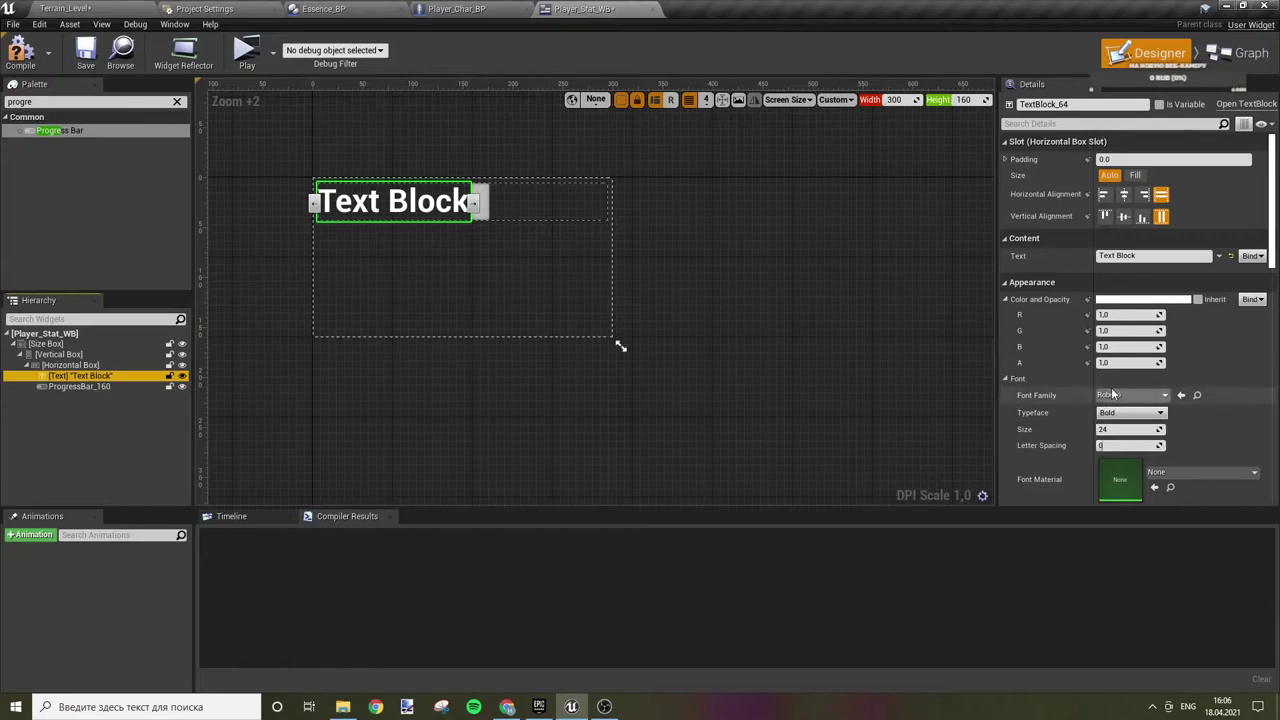
left_click(1128, 396)
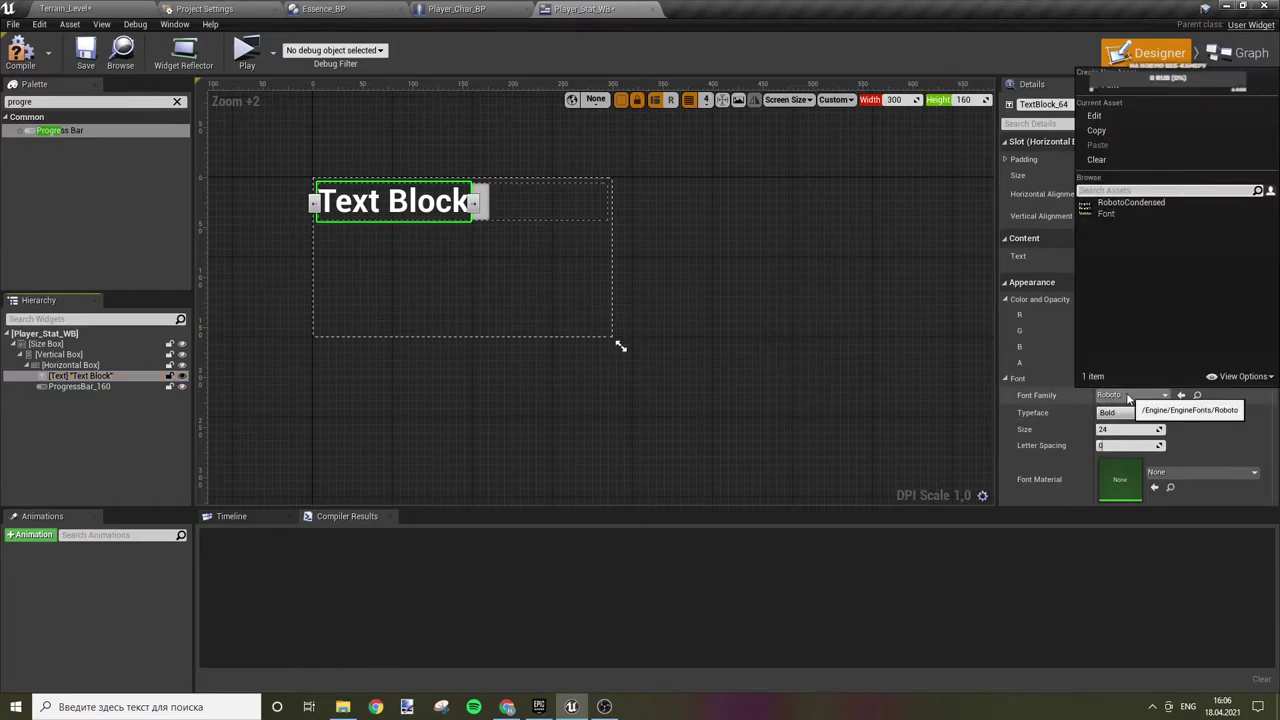
key("Escape")
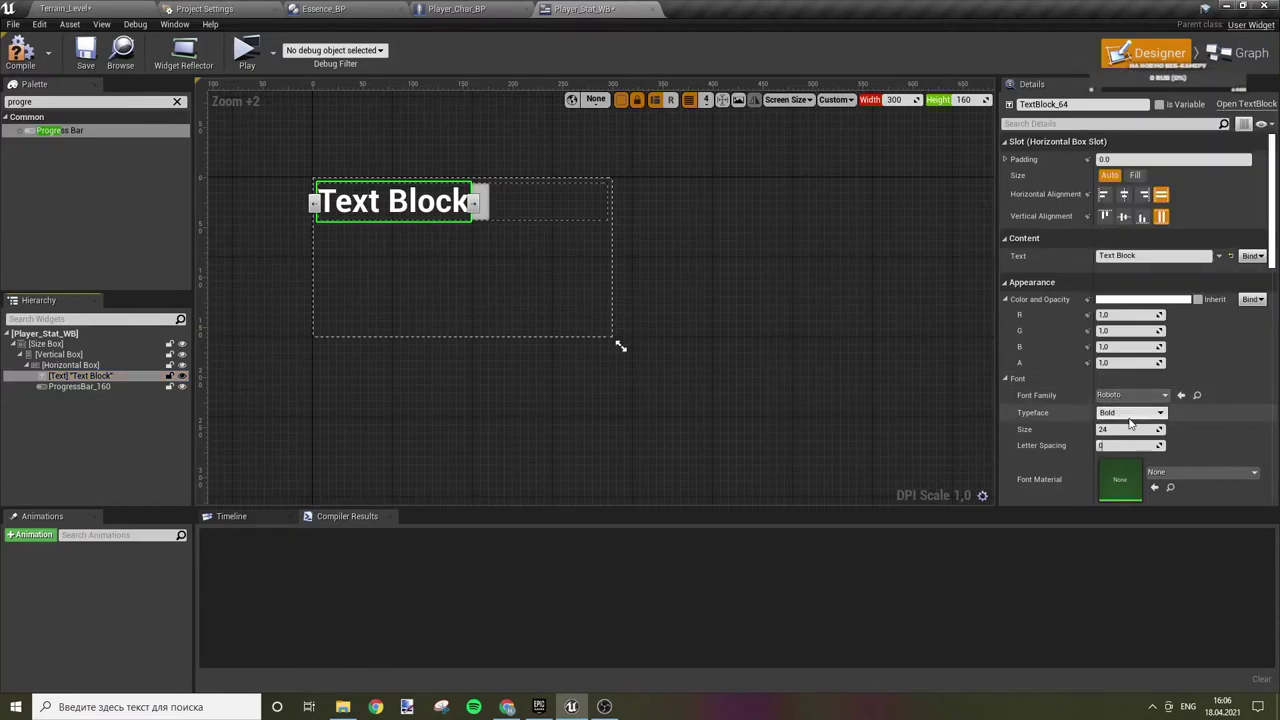
left_click(1130, 429)
type("16")
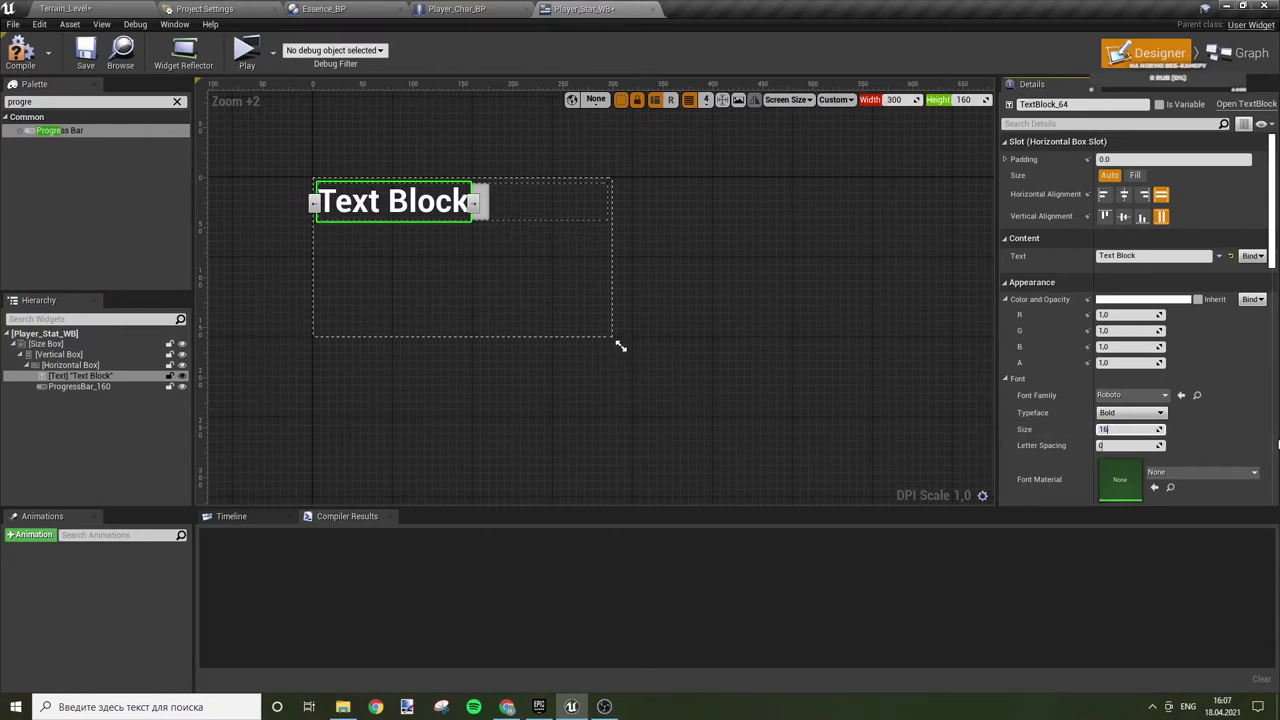
key("Return")
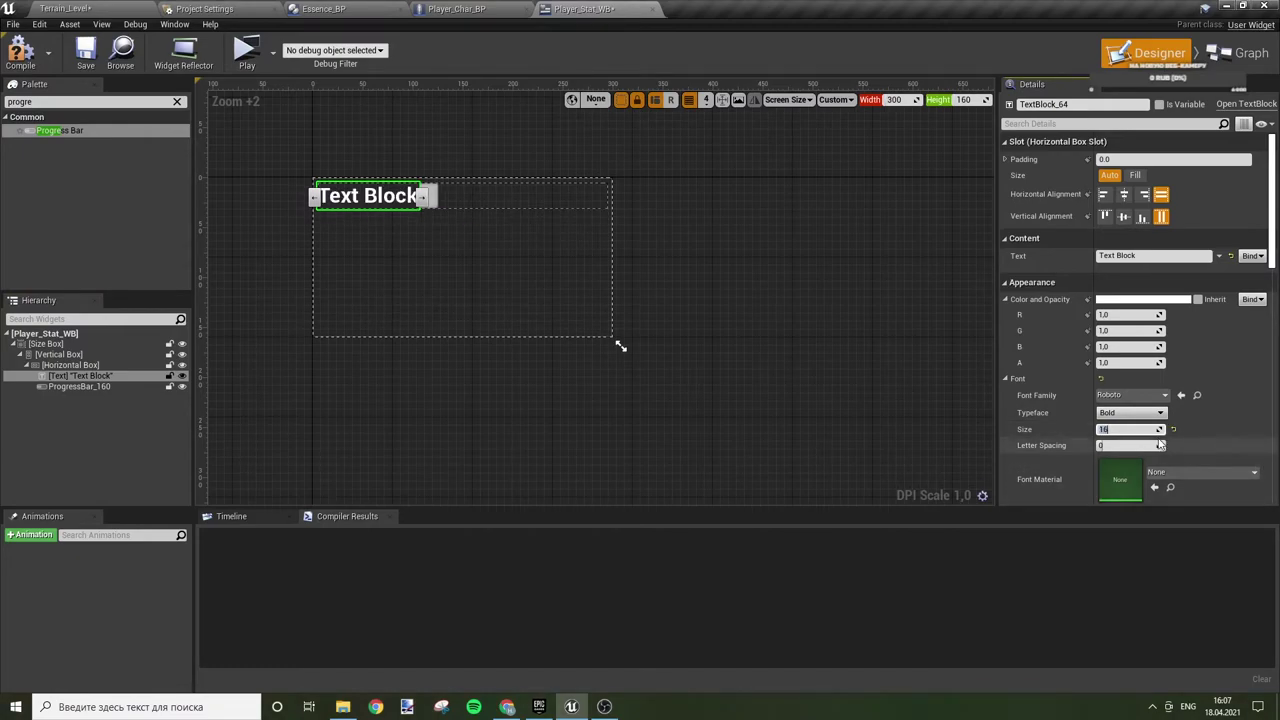
type("20")
key("Return")
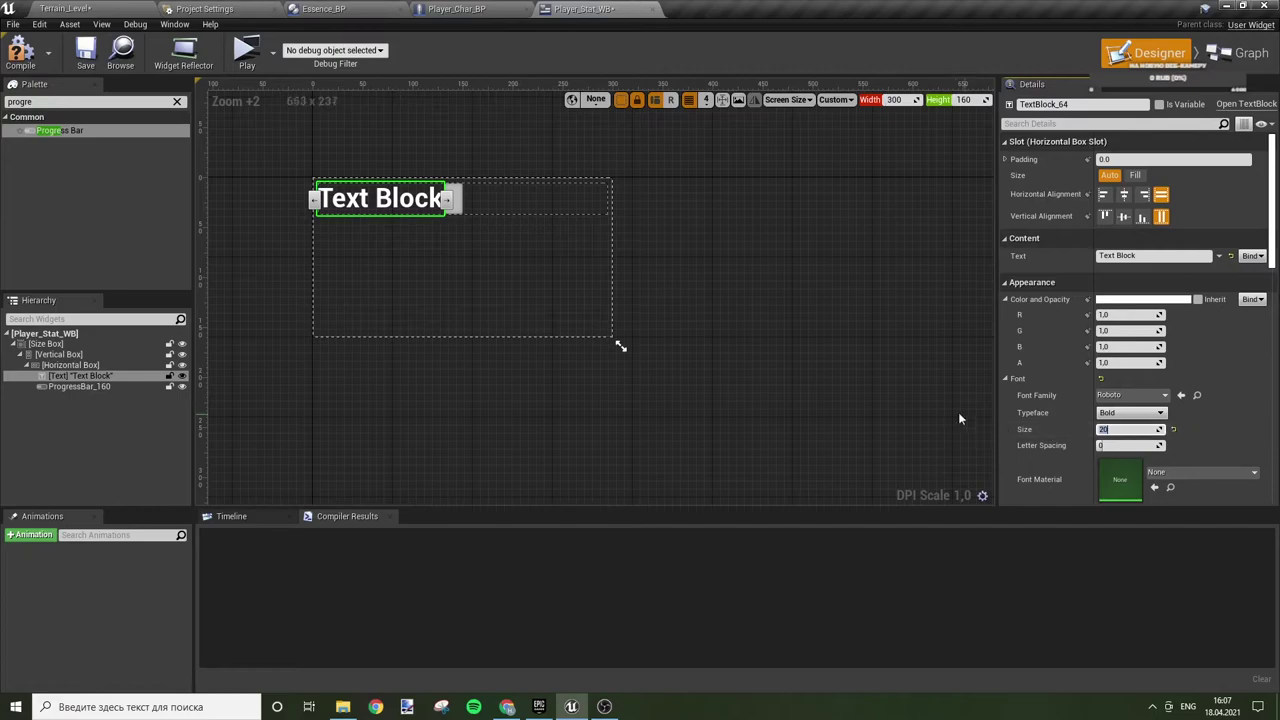
left_click(1144, 256)
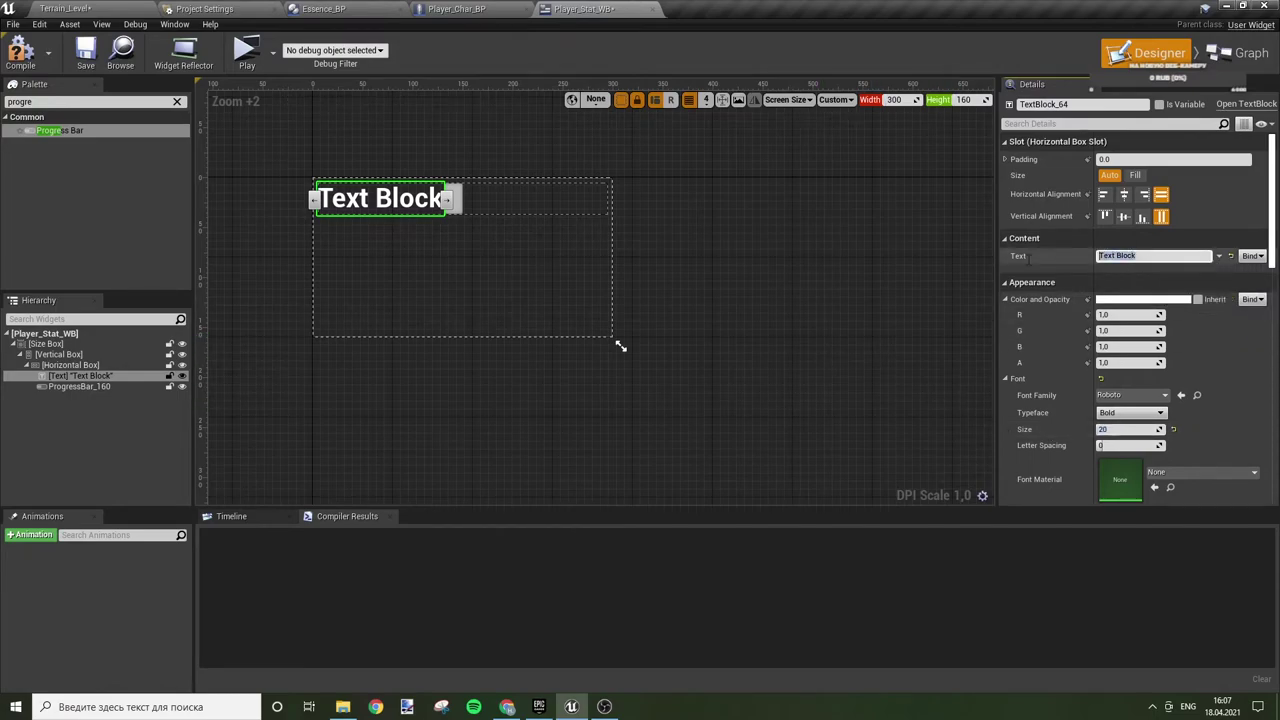
type("Health")
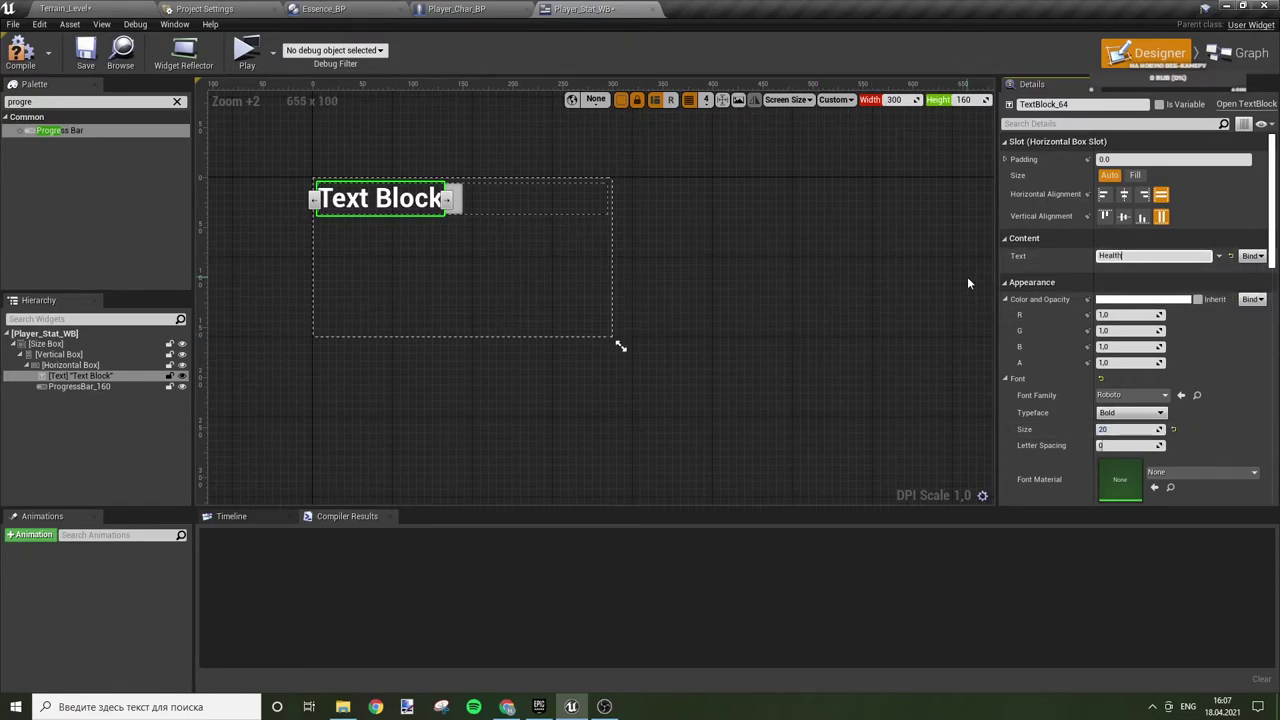
key("Return")
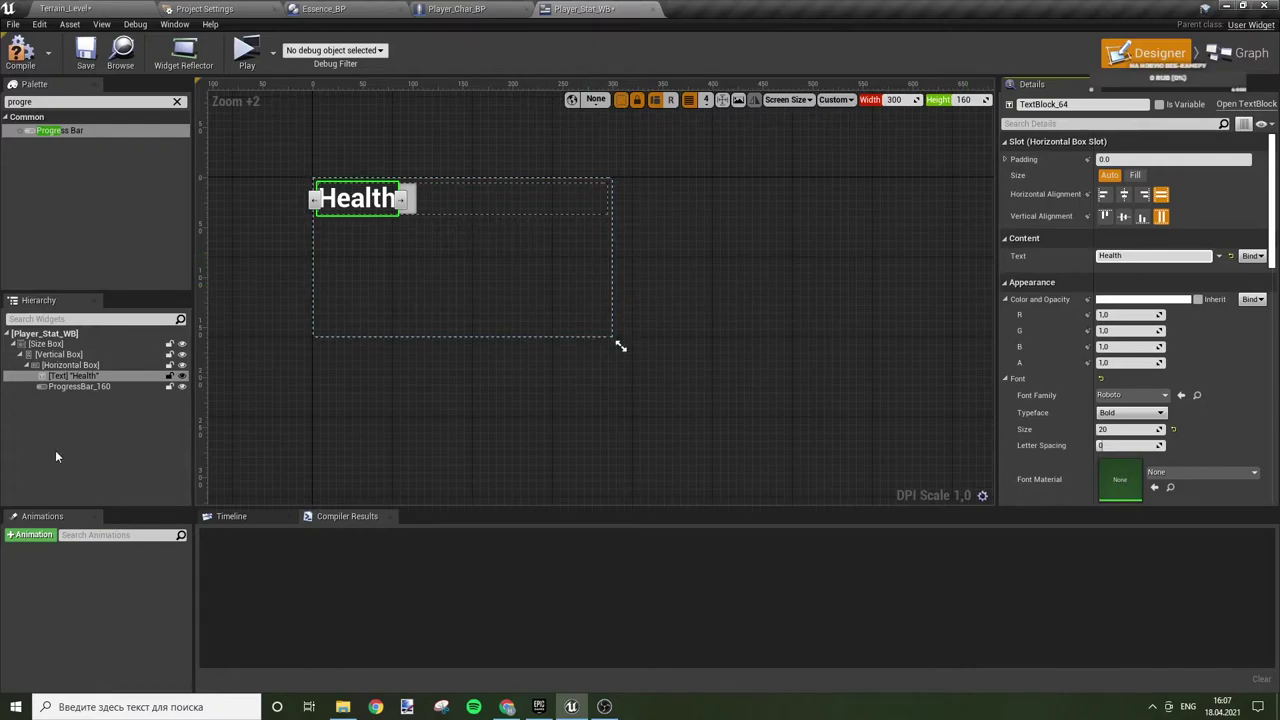
- Make the progress bar fill the row with padding 10 left/right and 5 top/bottom
left_click(80, 386)
left_click(1136, 175)
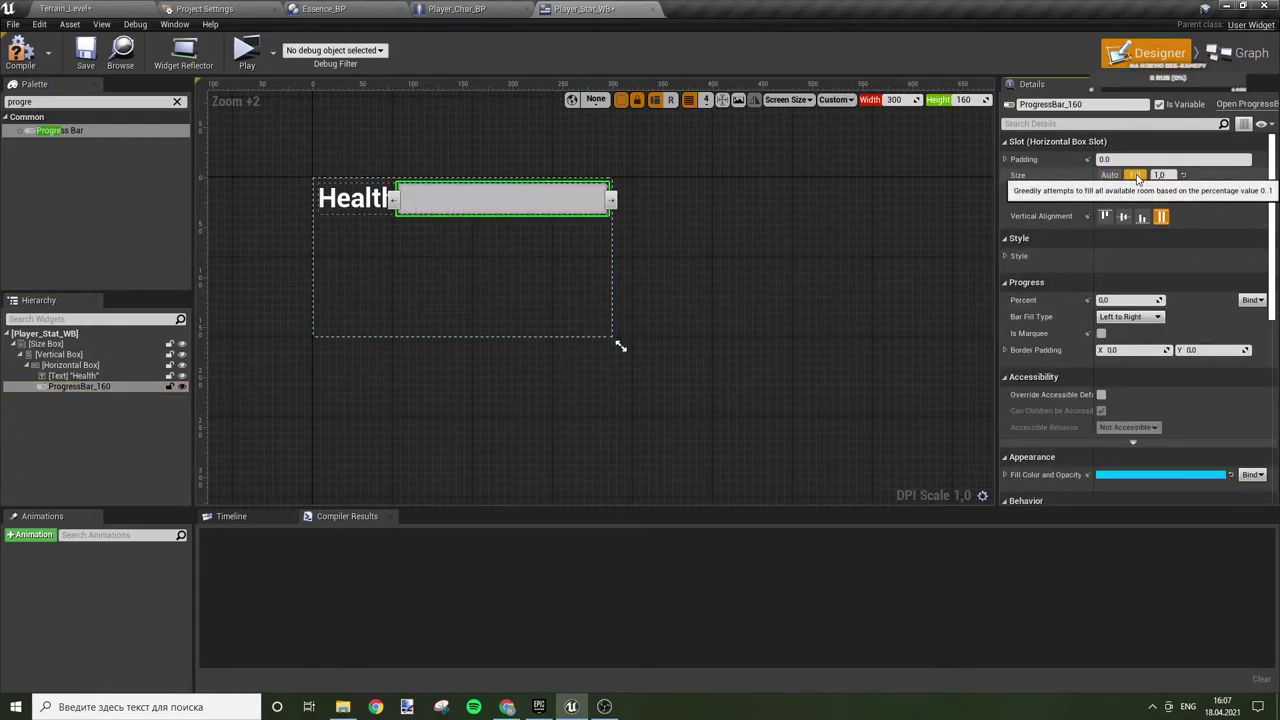
left_click(1140, 159)
type("10")
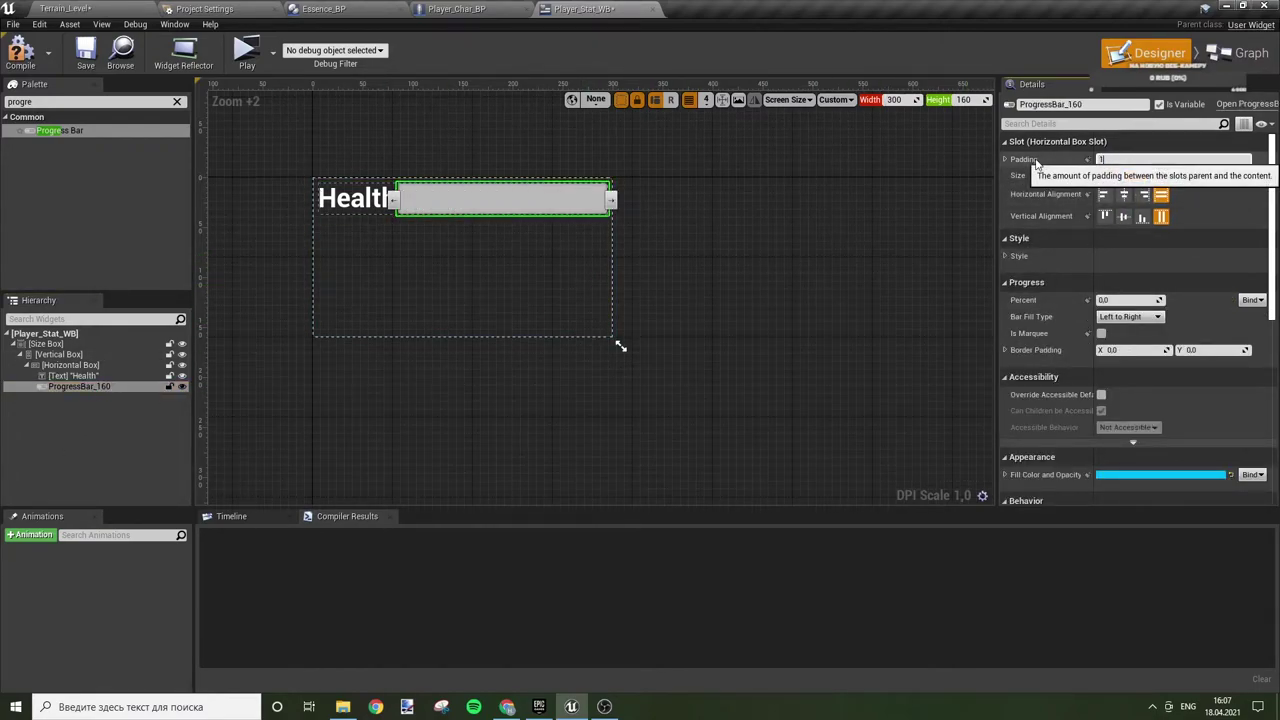
key("Return")
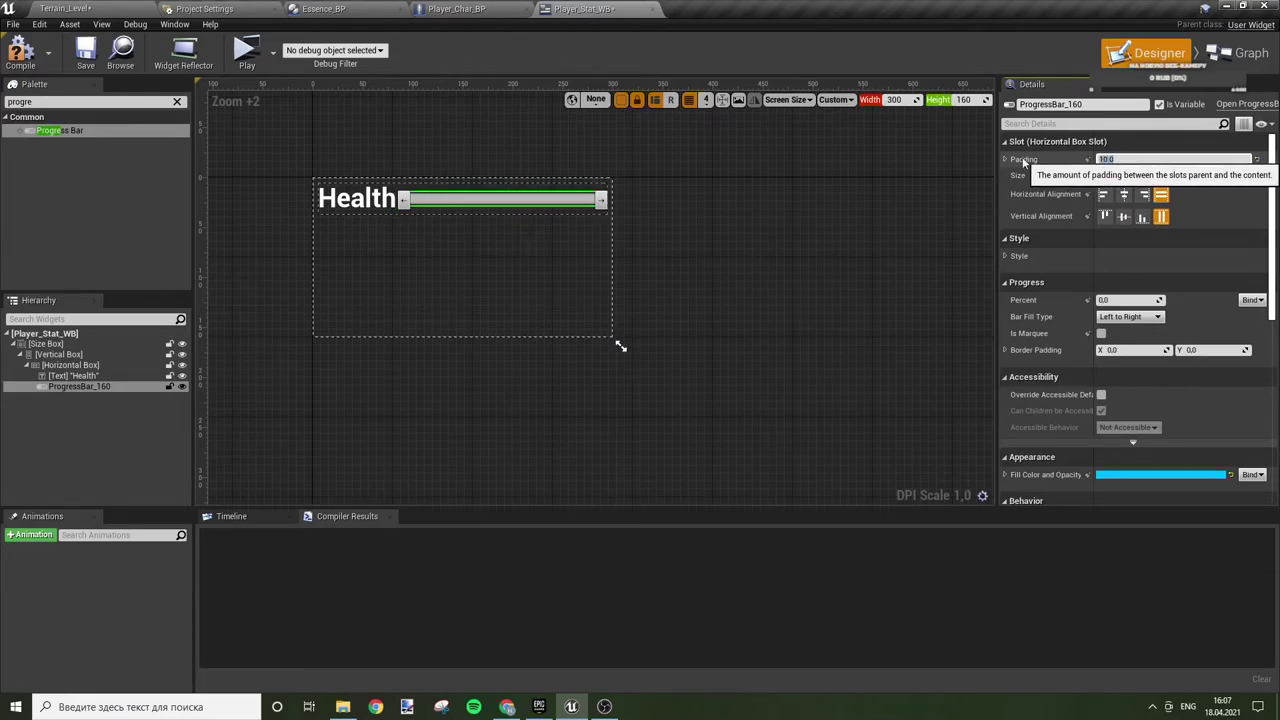
left_click(1005, 159)
type("5")
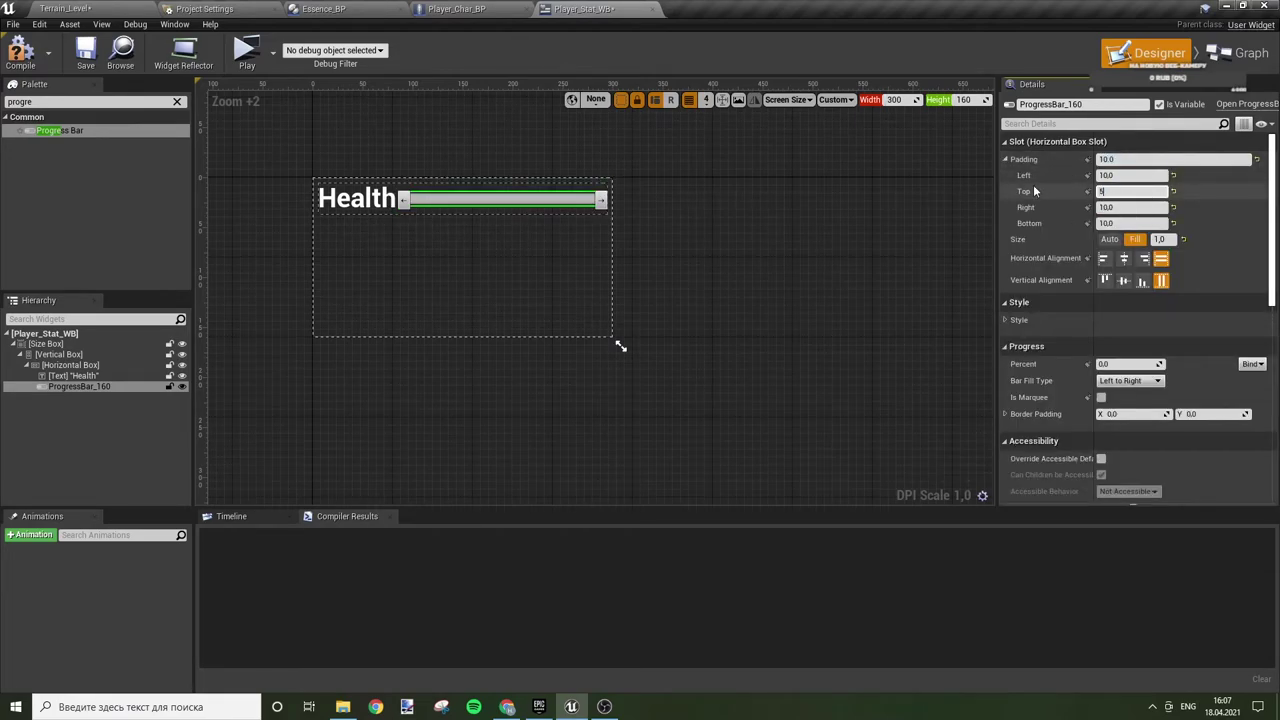
key("Return")
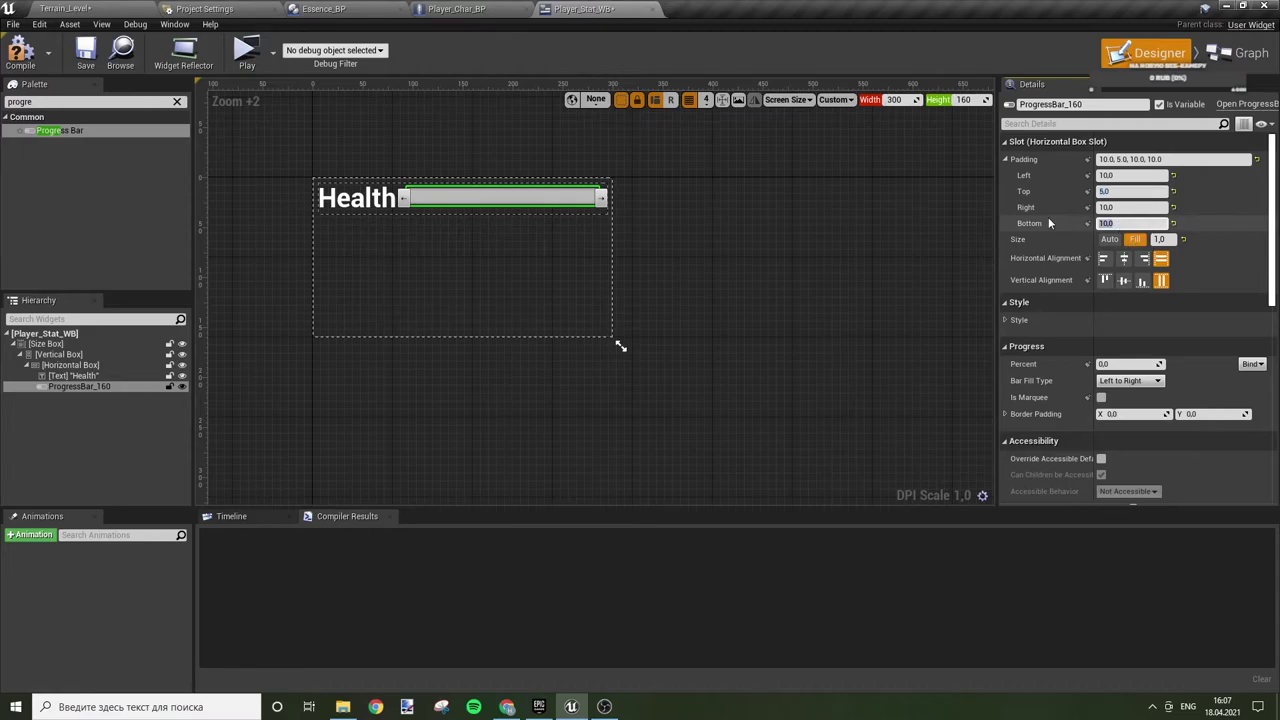
left_click(1120, 224)
type("5")
key("Return")
left_click(755, 256)
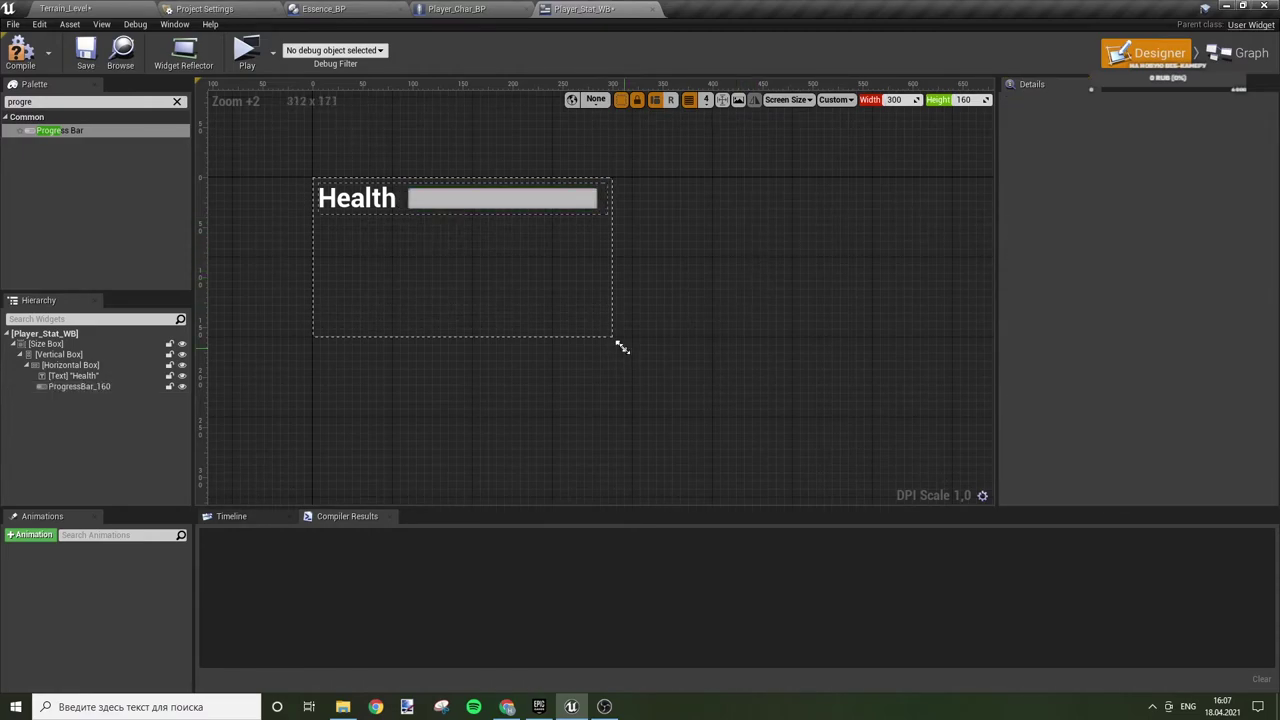
- Rename the progress bar to Health_Bar
left_click(105, 366)
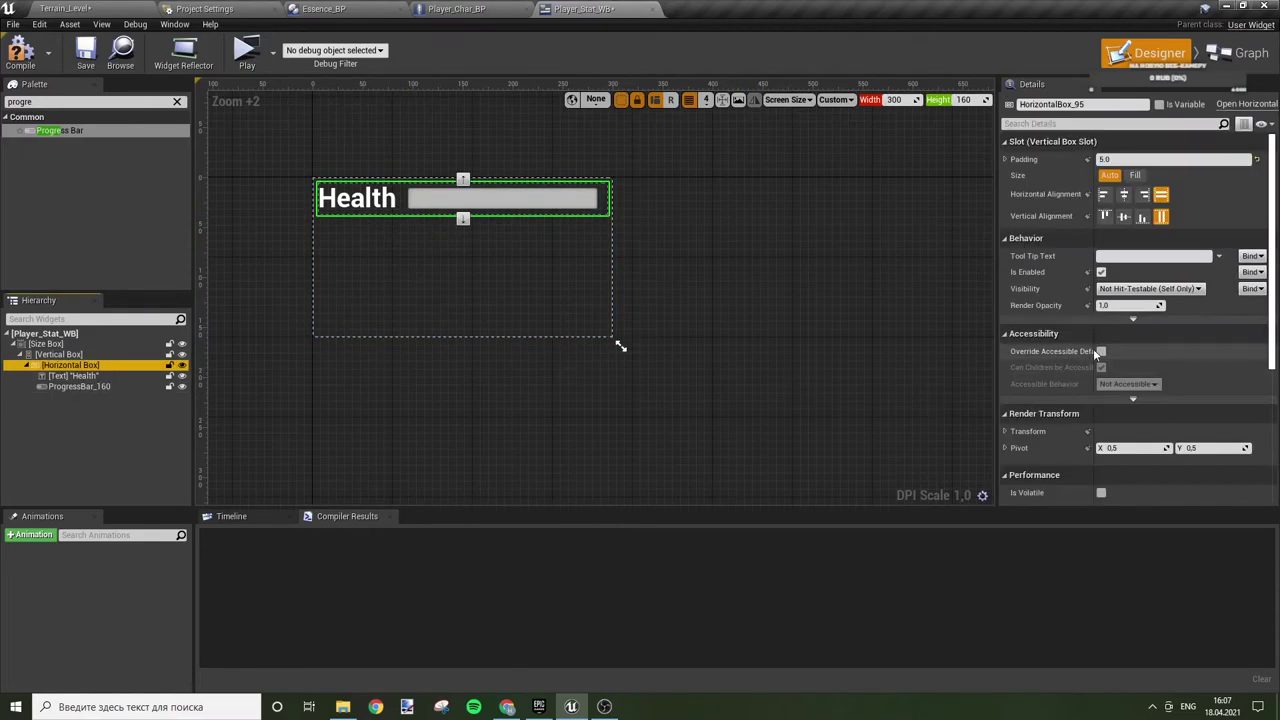
scroll(1093, 348, "down", 5)
scroll(1122, 431, "down", 3)
left_click(123, 387)
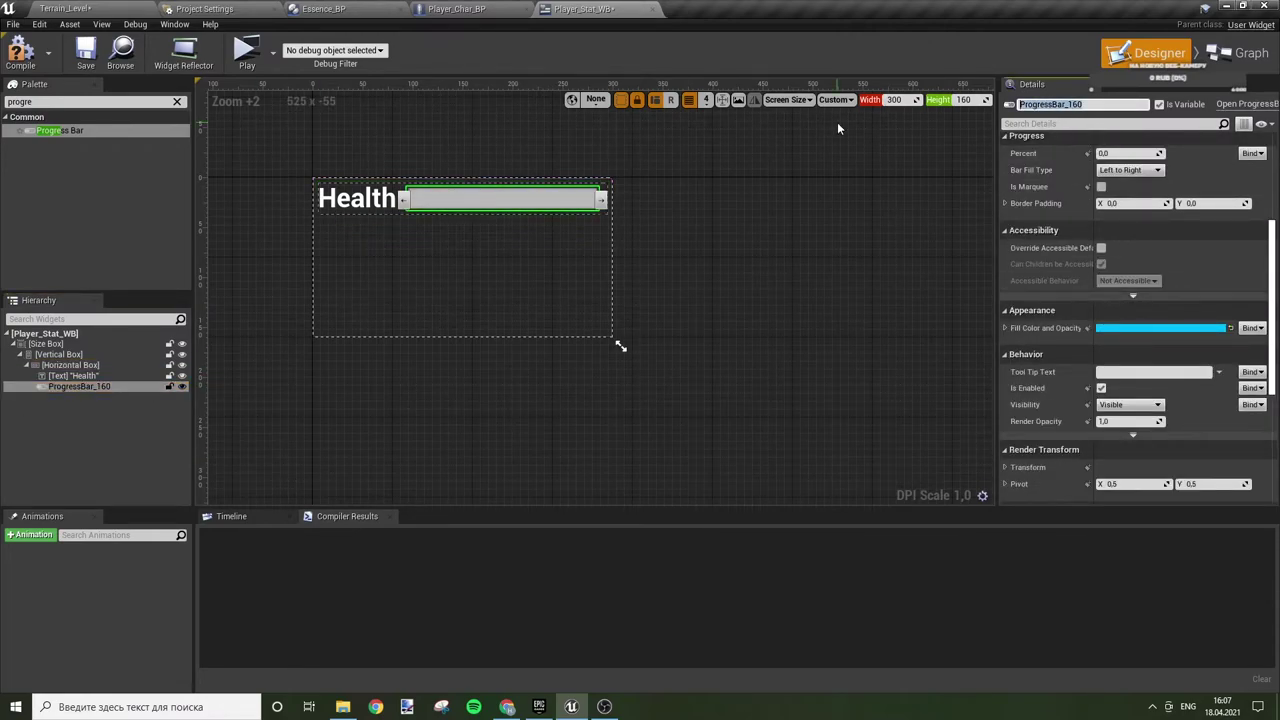
type("Health_B")
type("ar")
key("Return")
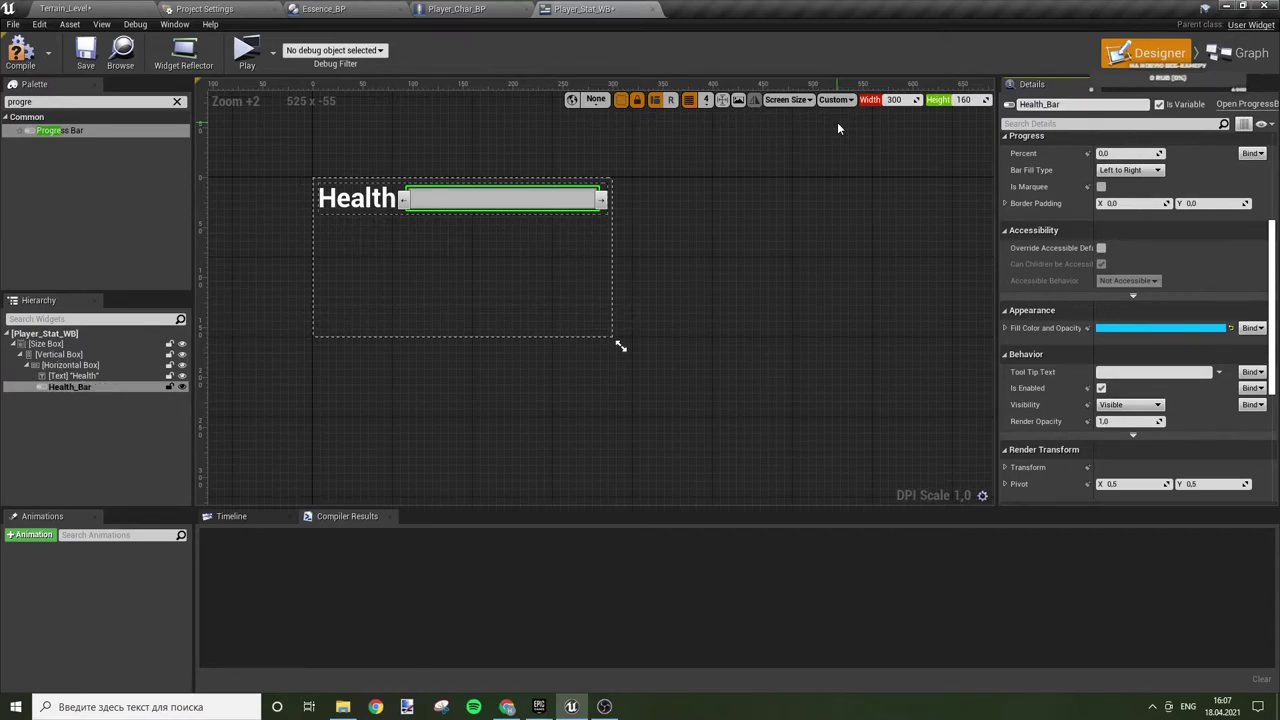
- Set Health_Bar's fill colour to red and its Percent to 1
left_click(1111, 329)
left_click_drag(961, 431, 990, 447)
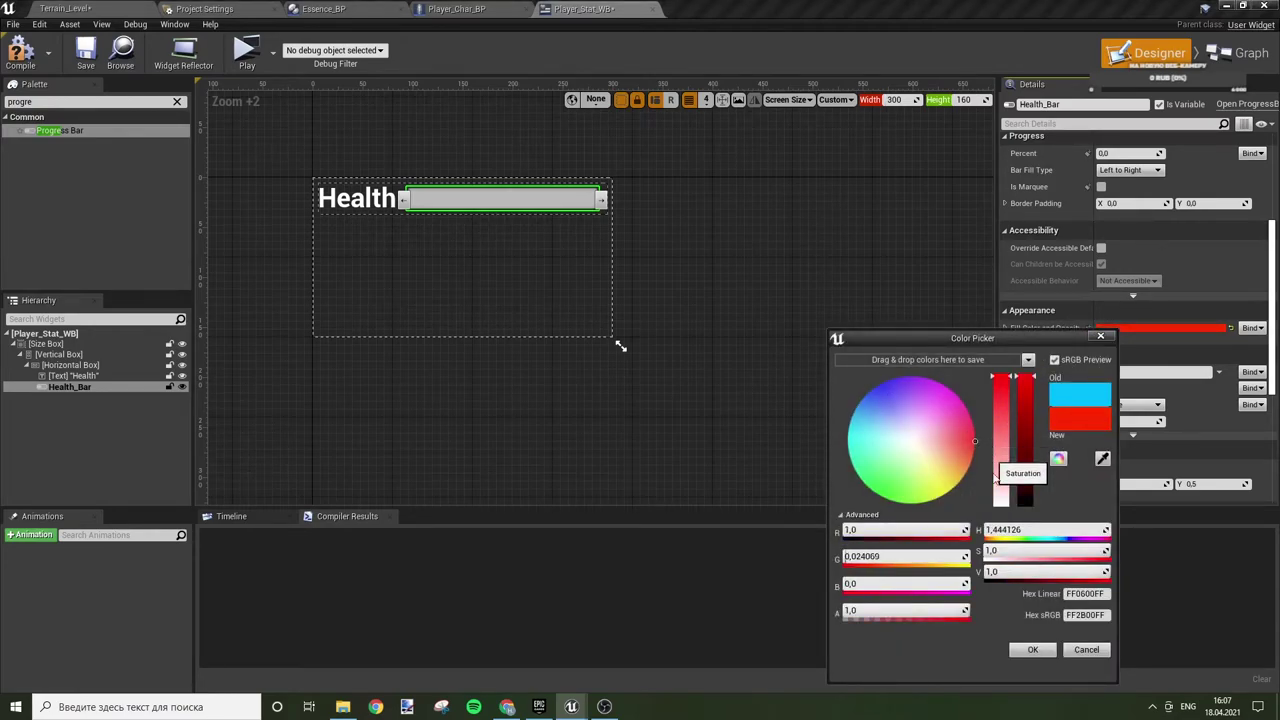
left_click(1034, 649)
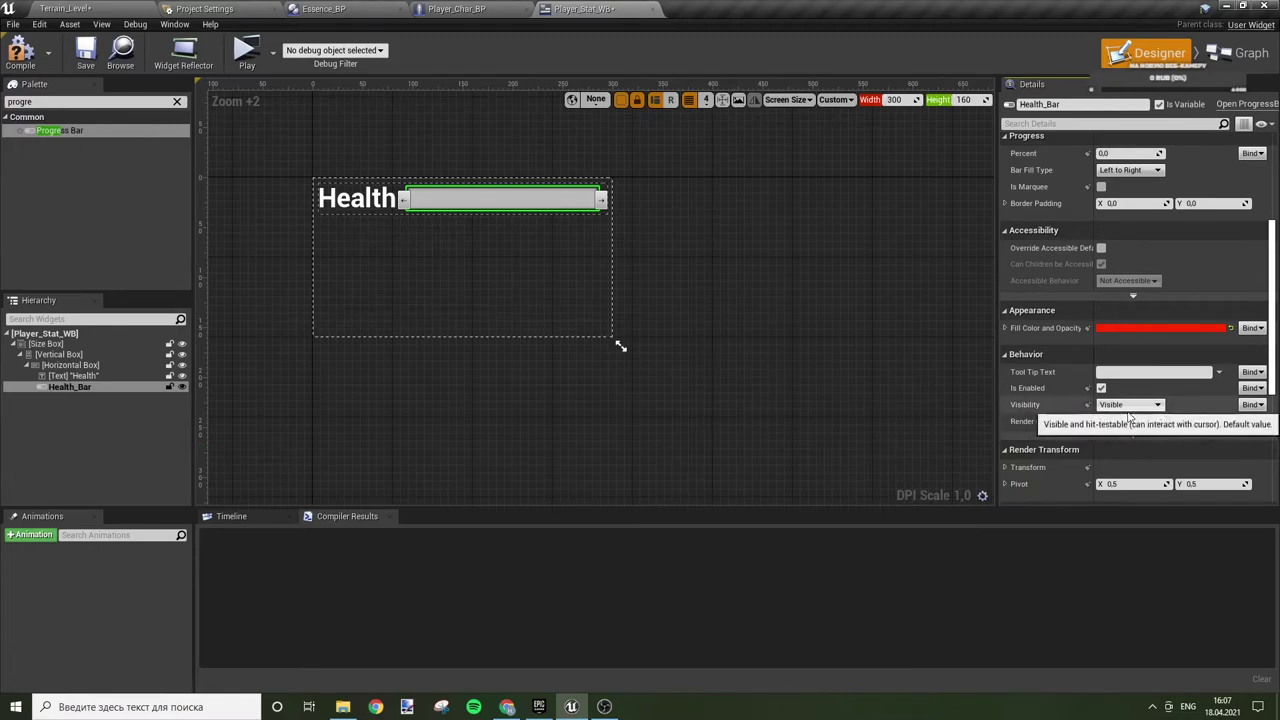
scroll(1133, 452, "up", 2)
scroll(1133, 450, "up", 2)
left_click_drag(1110, 302, 1160, 302)
left_click(743, 316)
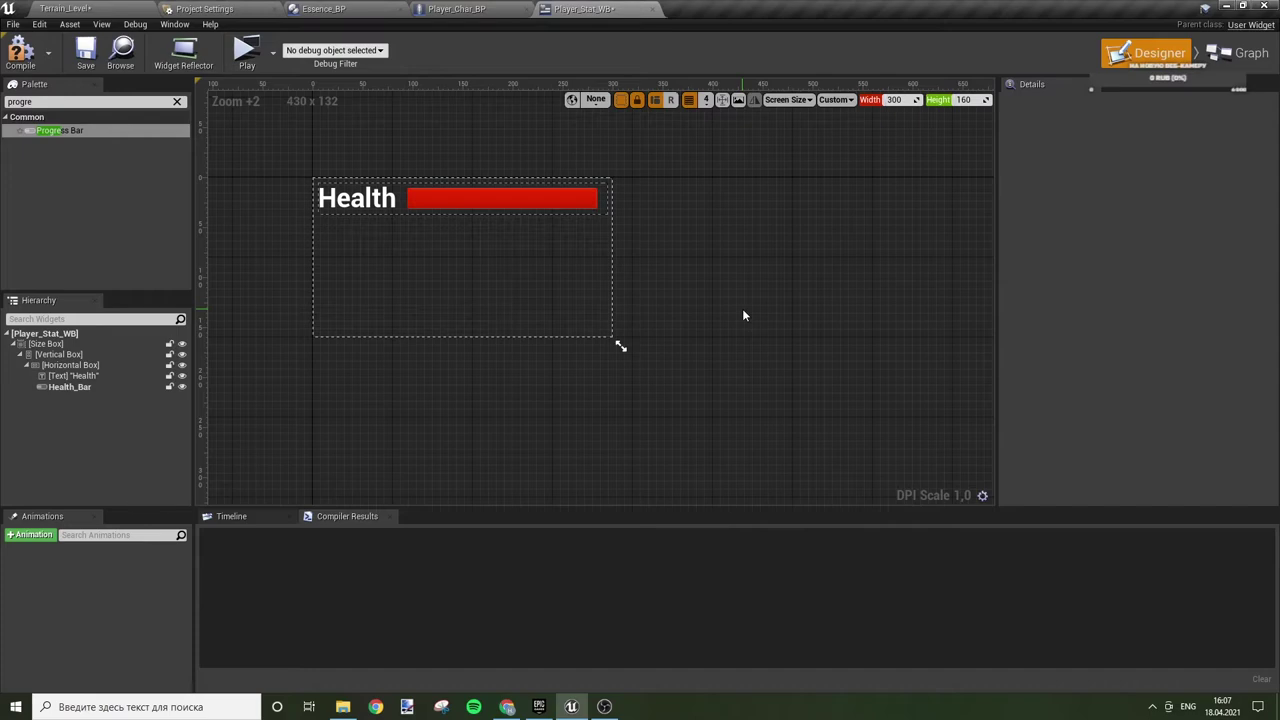
- Duplicate the Health row with Ctrl+D and change the copy's label to Stamina
left_click(103, 392)
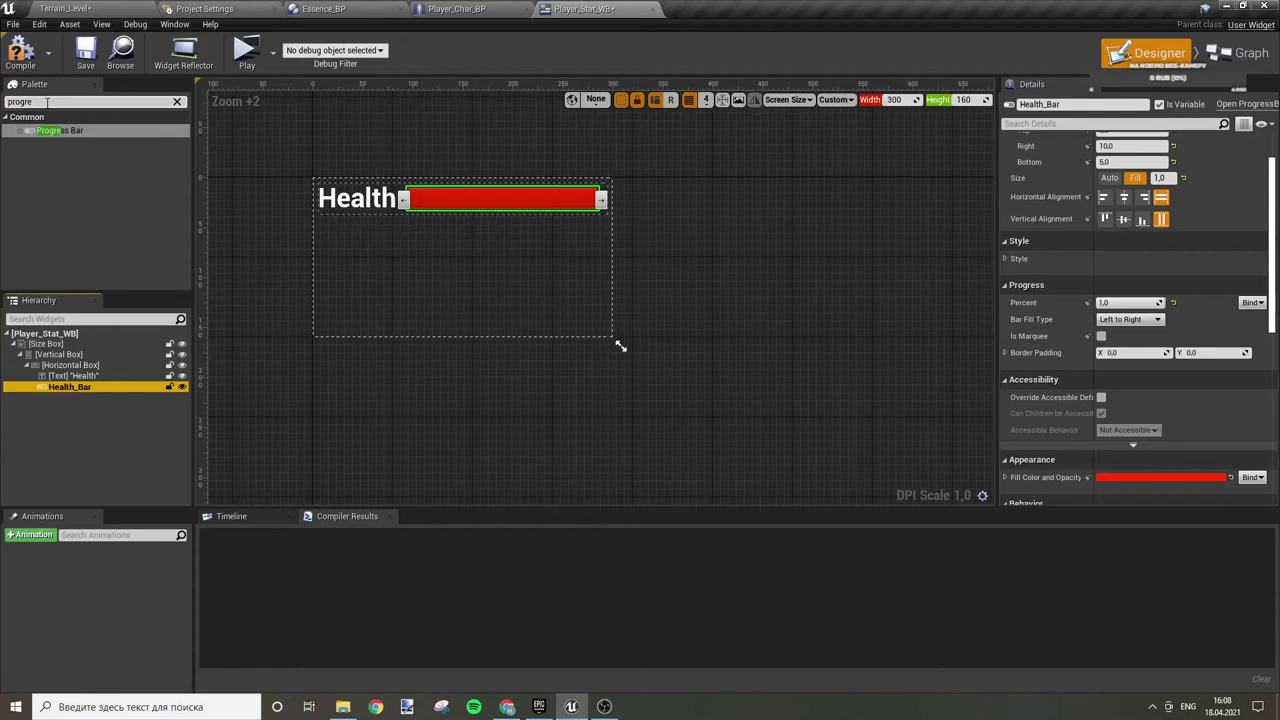
left_click(96, 365)
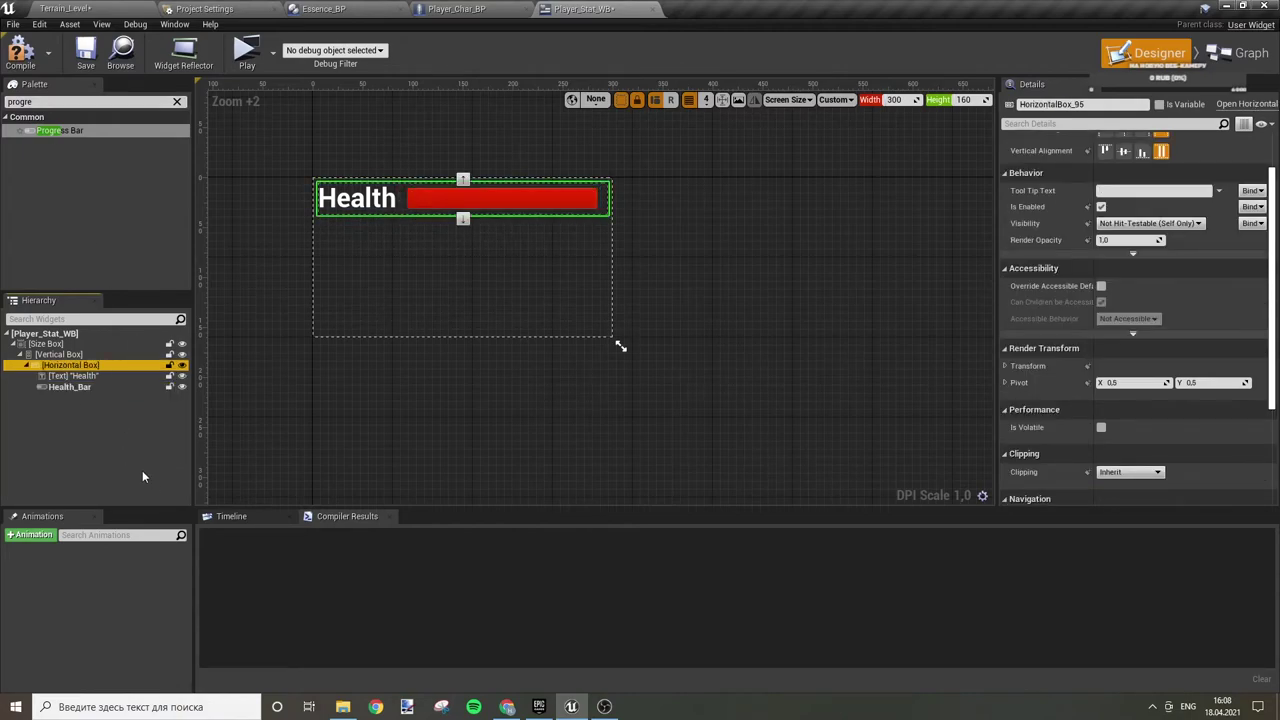
key("ctrl+d")
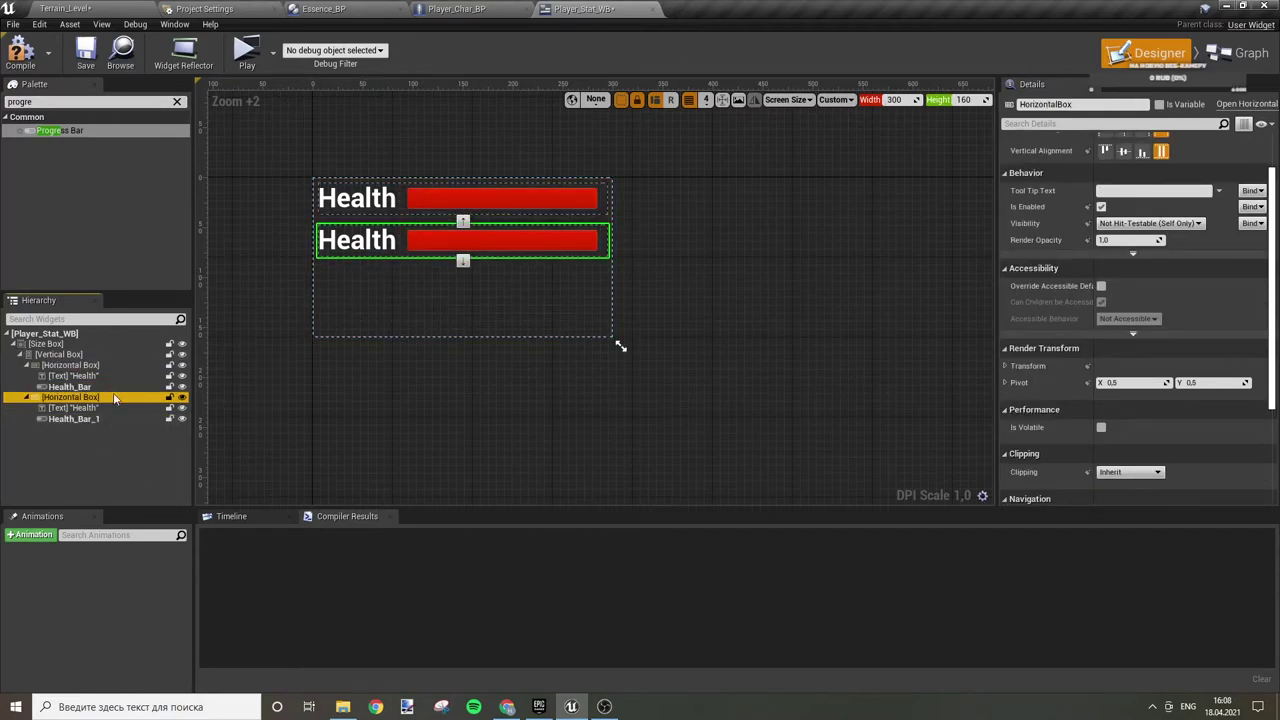
left_click(80, 408)
left_click(1140, 190)
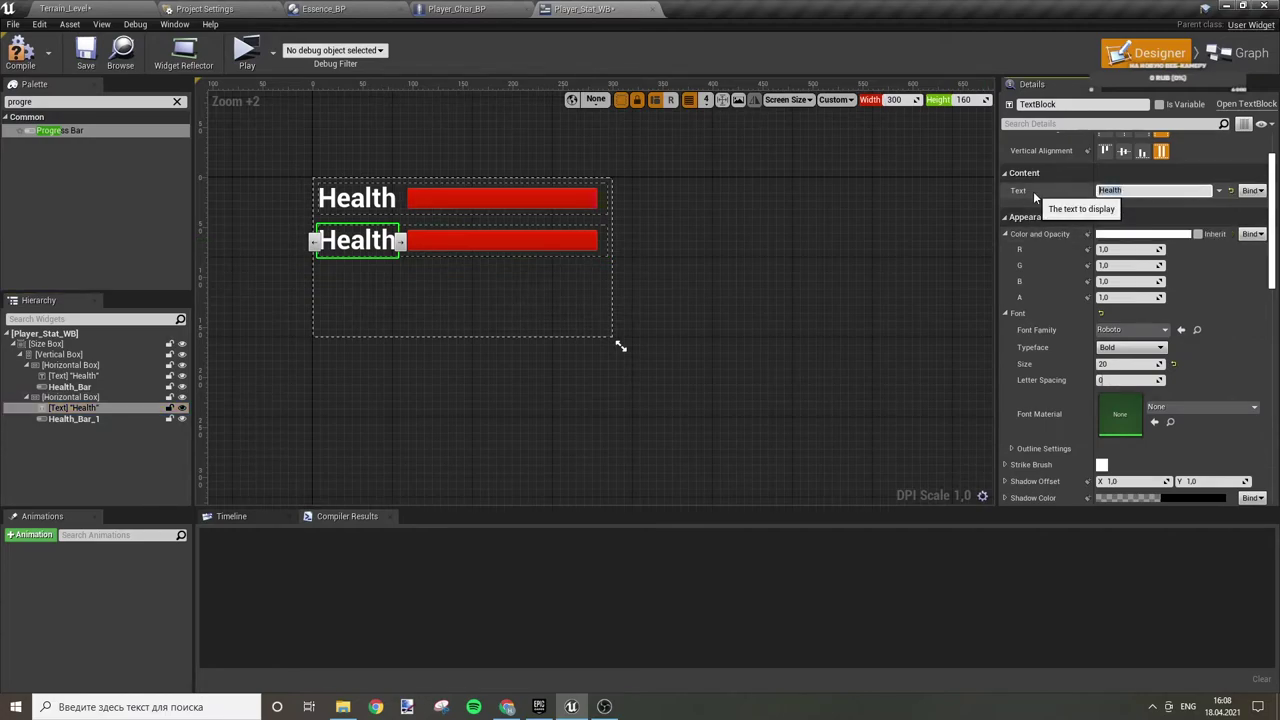
type("S")
type("tamina")
key("Return")
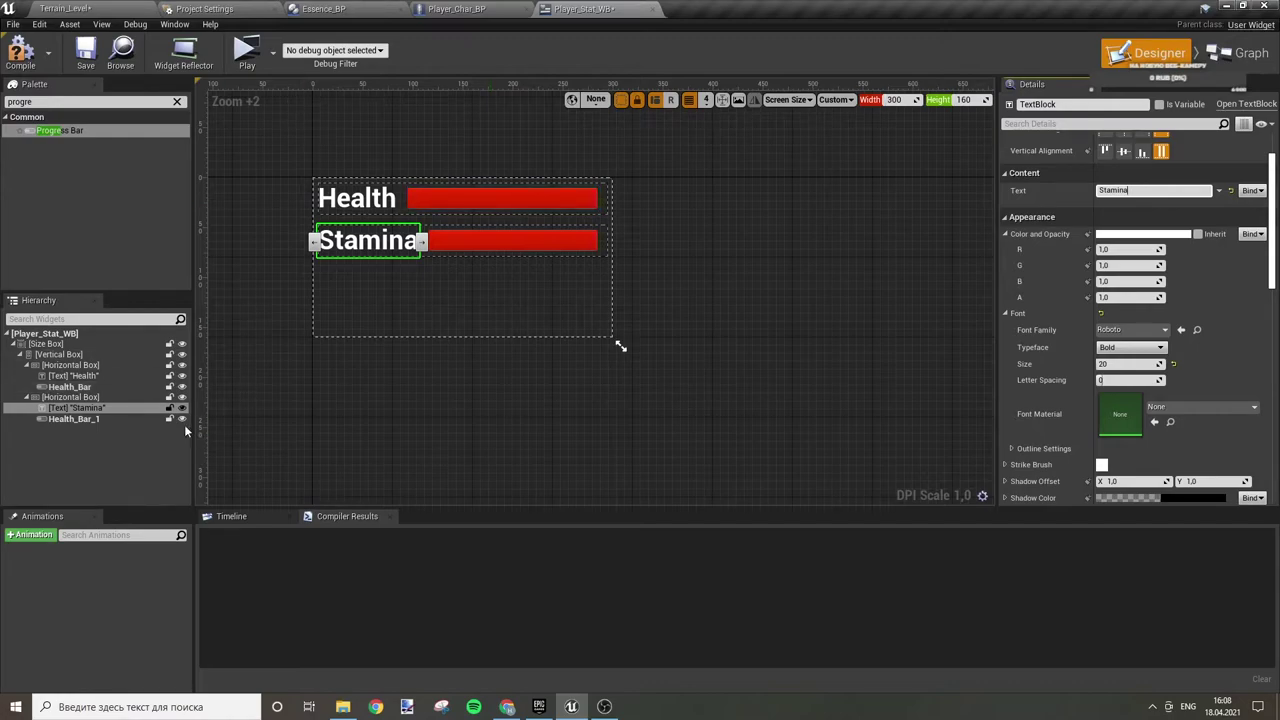
- Delete the progress bars from both the Health and Stamina rows
left_click(96, 387)
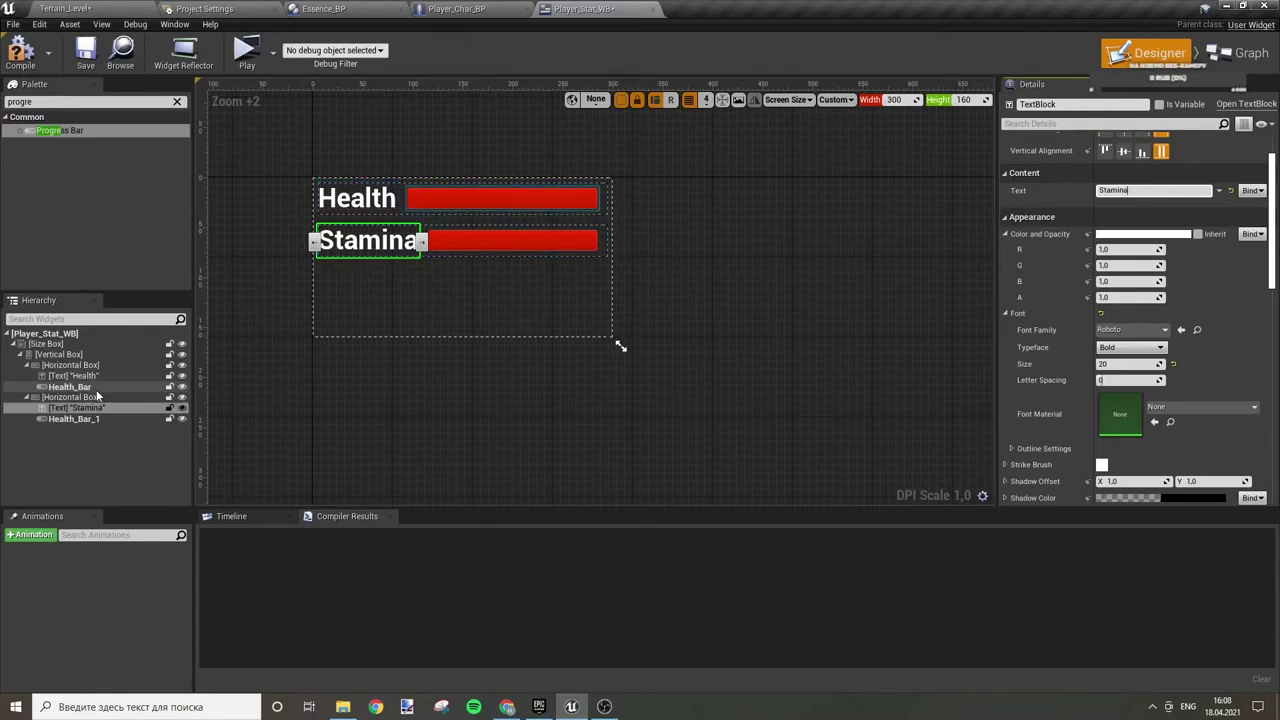
key("Delete")
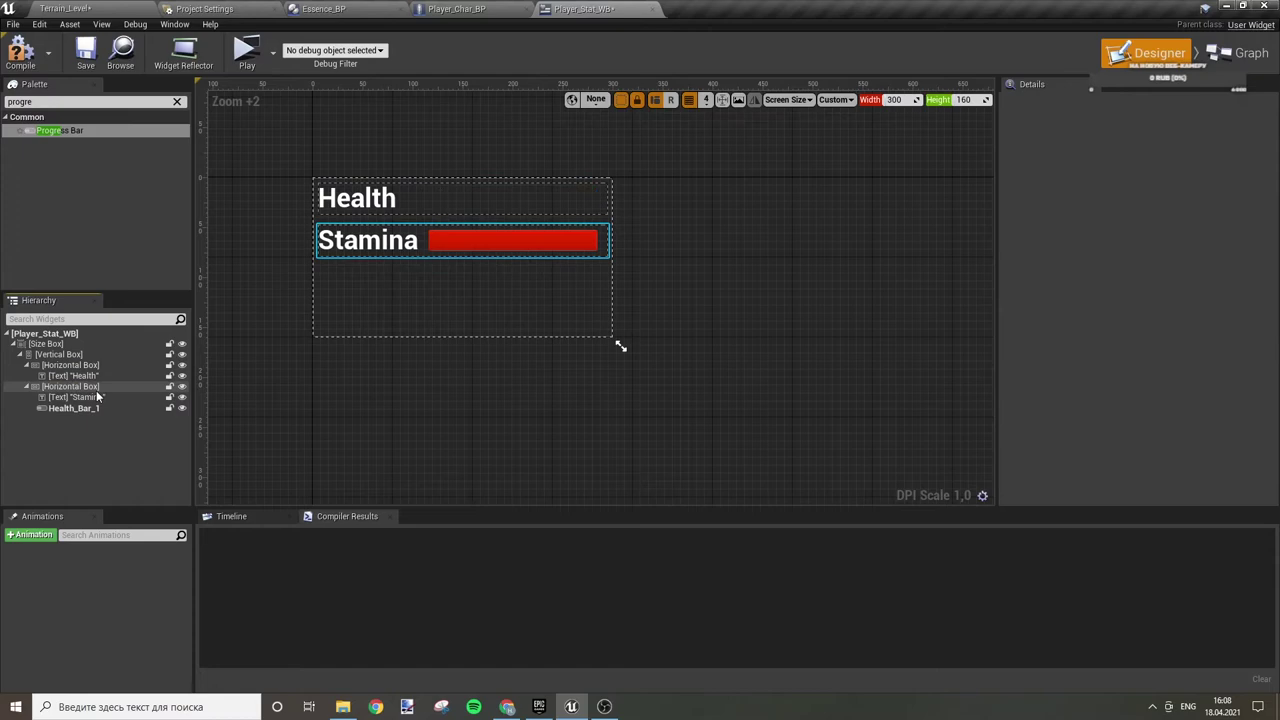
left_click(105, 408)
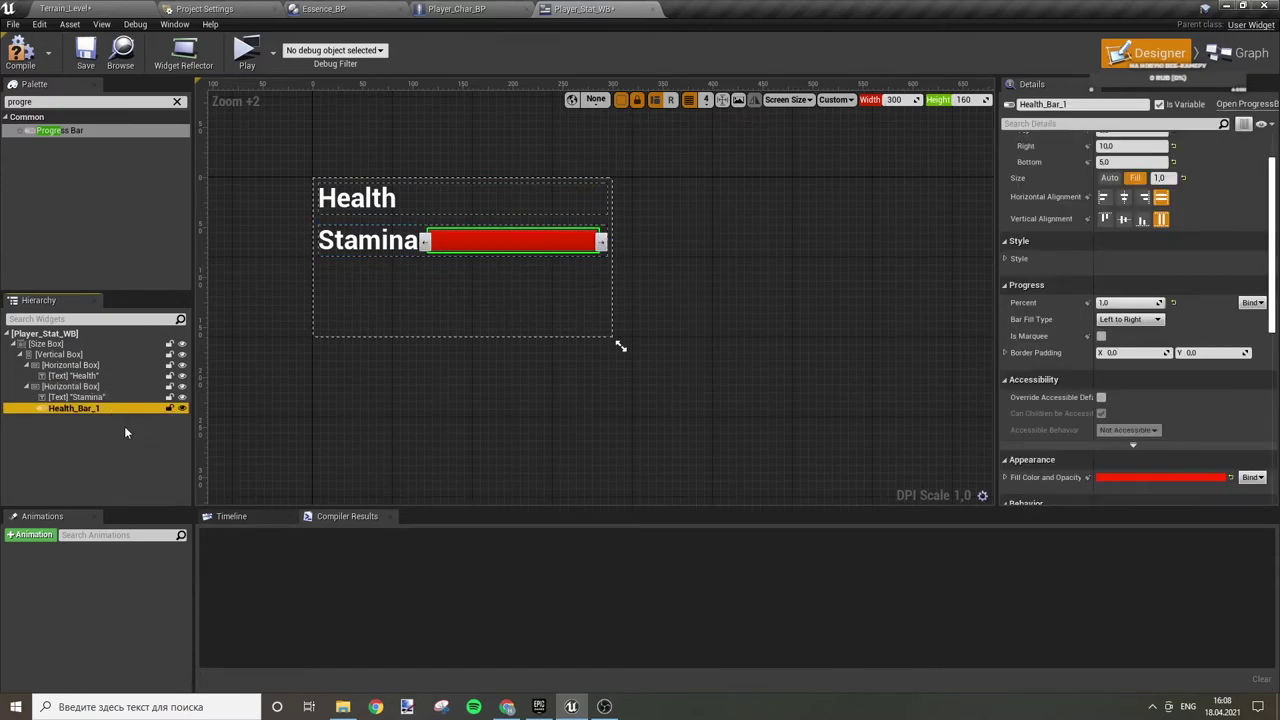
key("Delete")
left_click(110, 376)
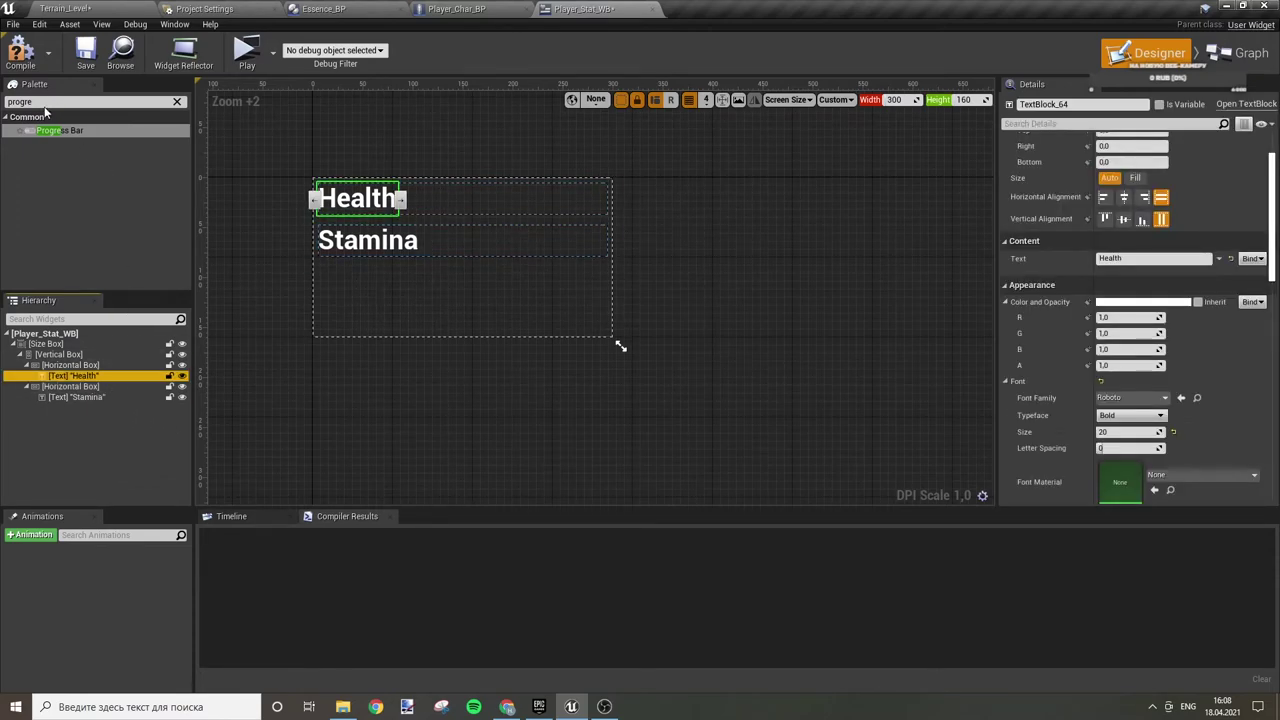
- Drag a Text widget from the Palette into the Health row beside the label
left_click(4, 116)
key("BackSpace")
key("BackSpace")
key("BackSpace")
type("text")
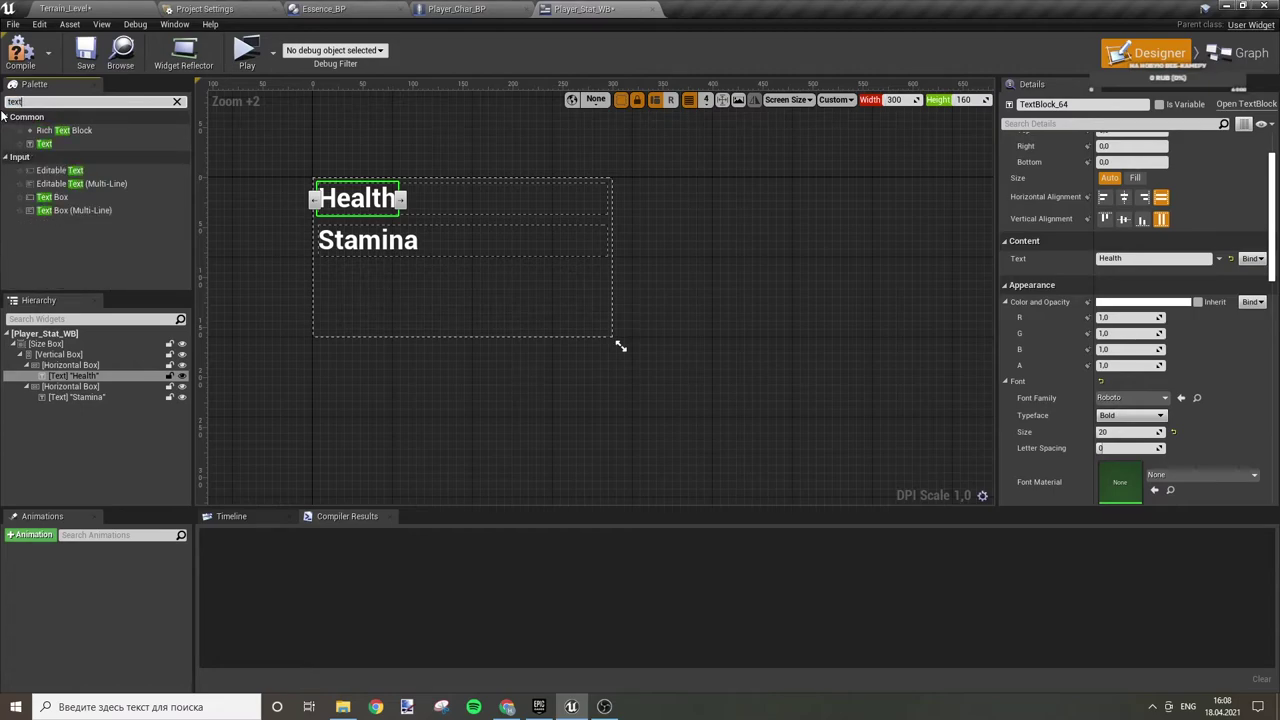
left_click_drag(80, 143, 100, 372)
left_click(110, 387)
type("Text")
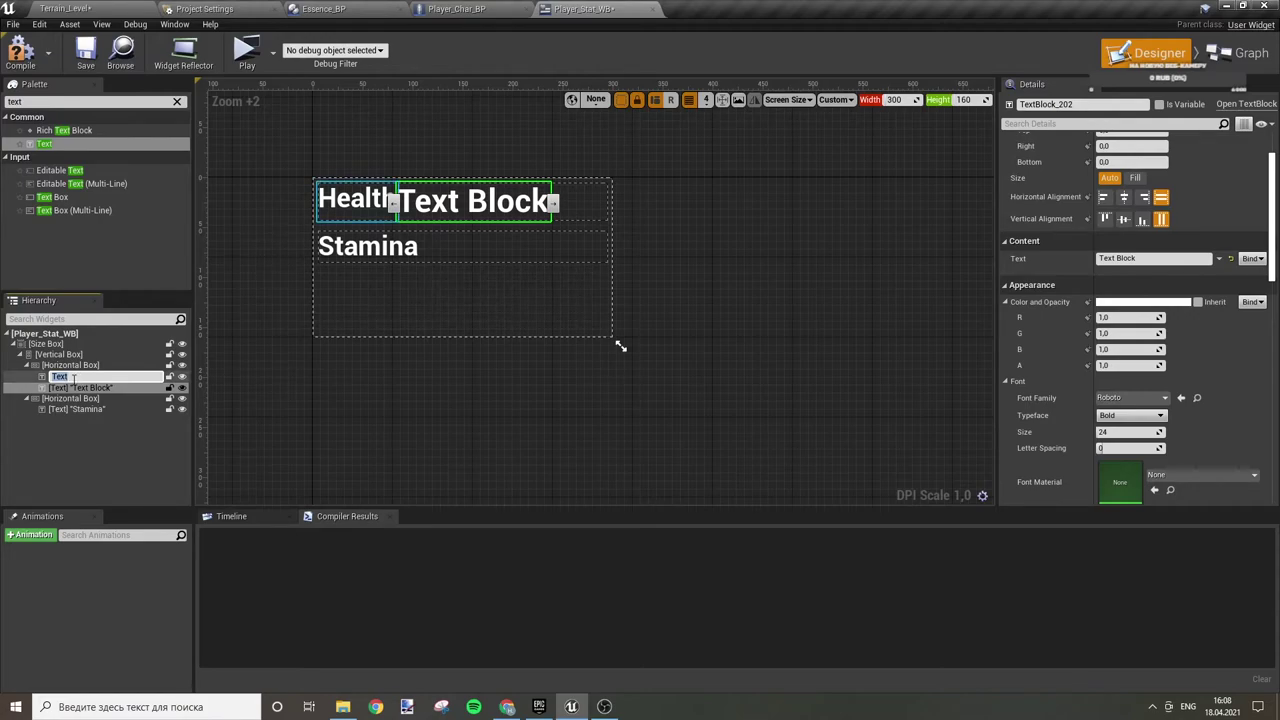
- Make the new text block a variable named Life_Amount
left_click(94, 432)
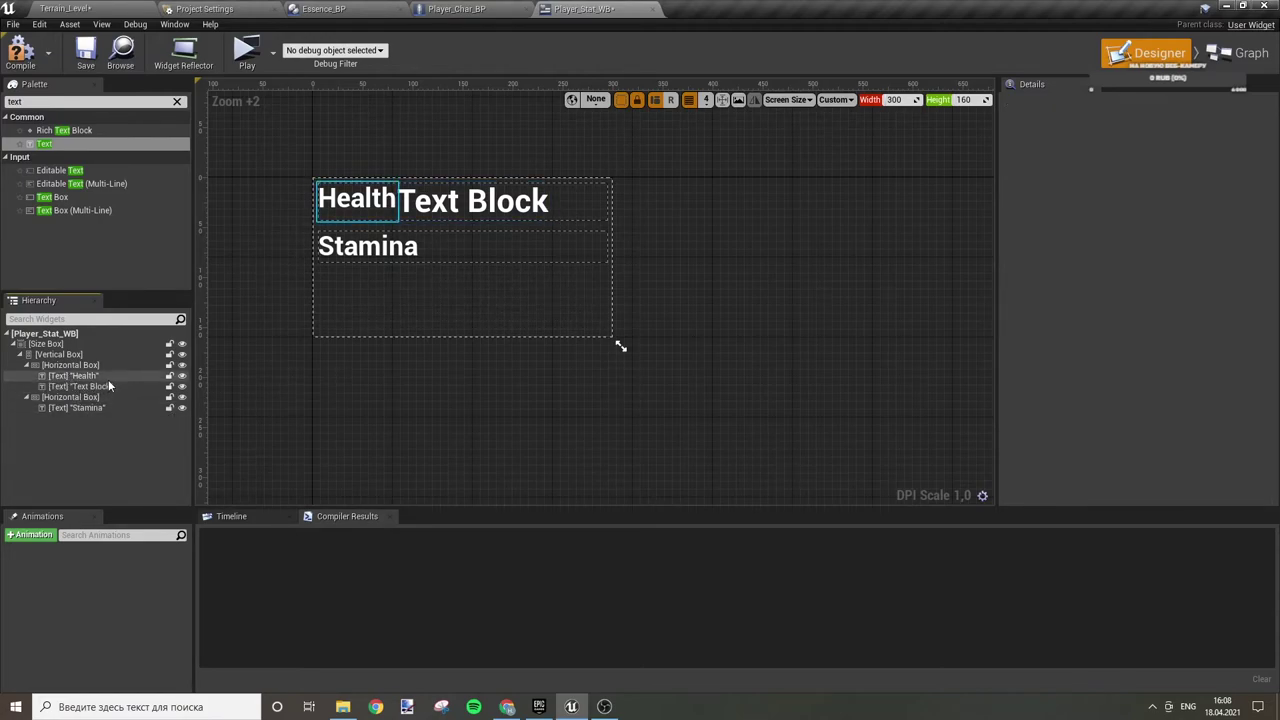
left_click(108, 383)
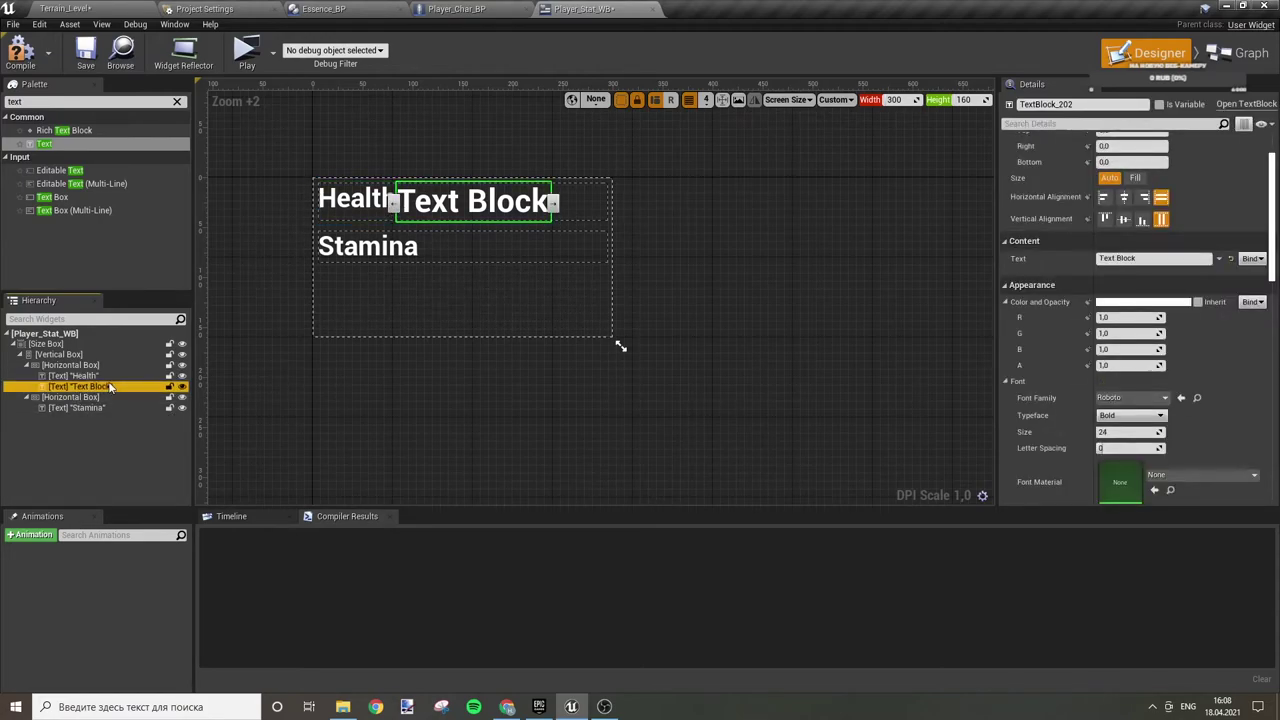
left_click(1160, 104)
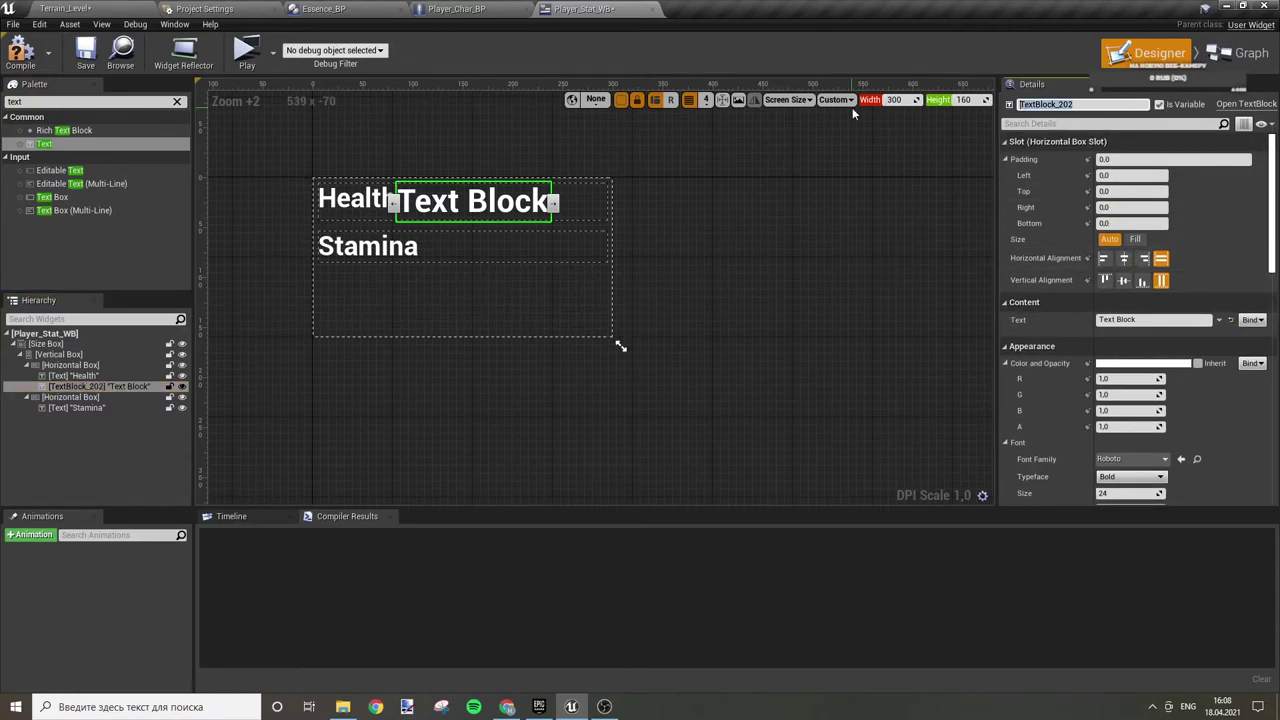
type("Life")
type("_Amount")
- Confirm the name Life_Amount and give it padding 10, 5, 10, 5
key("Return")
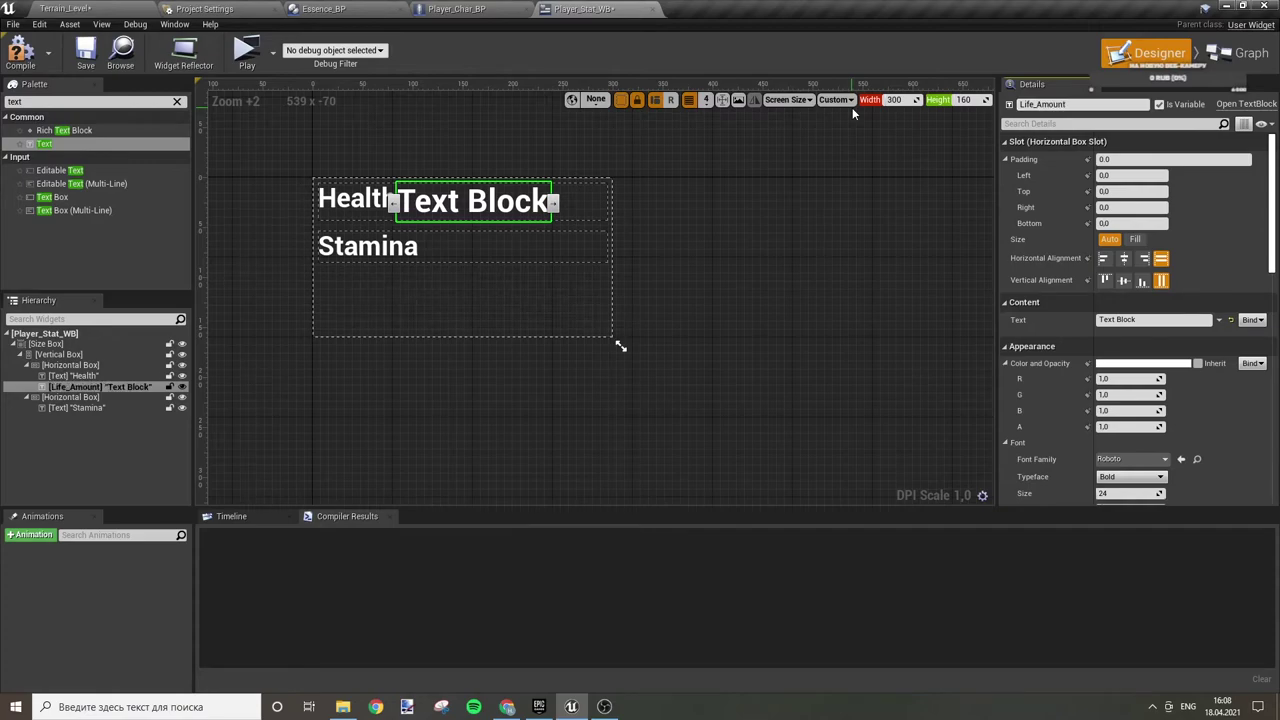
left_click(1118, 176)
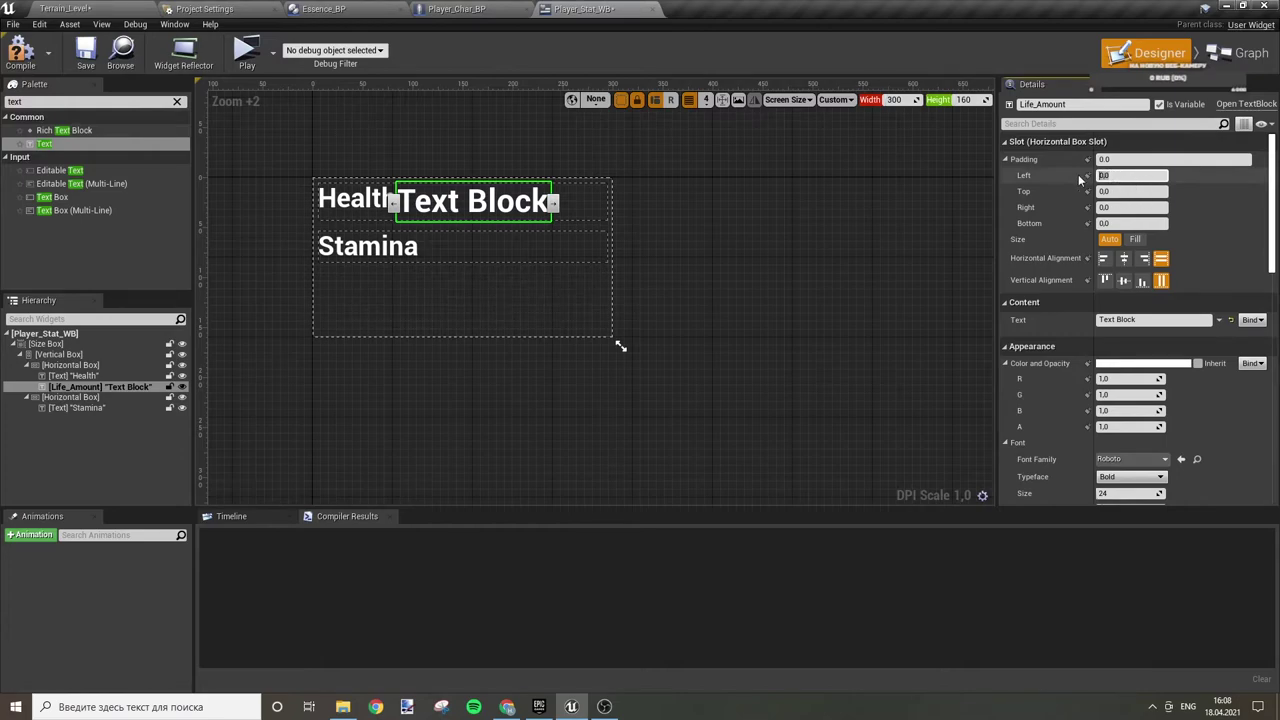
type("10")
key("Return")
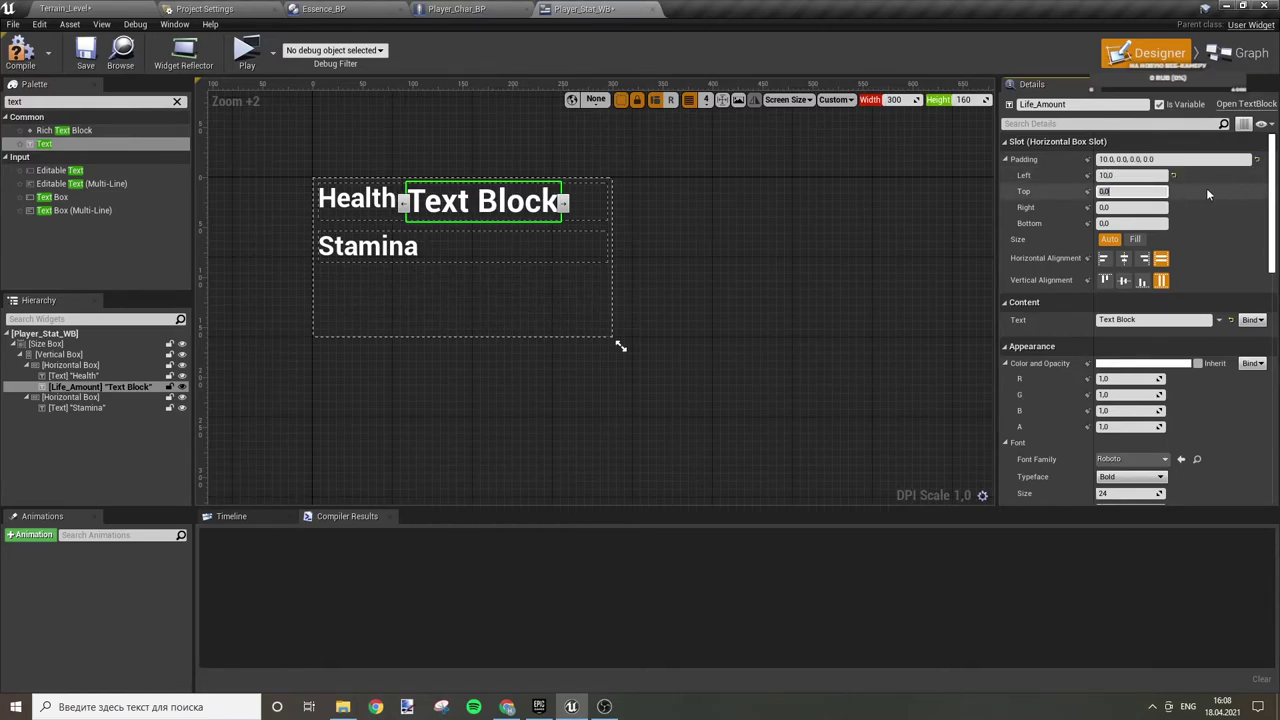
type("5")
key("Tab")
type("10")
key("Tab")
type("5")
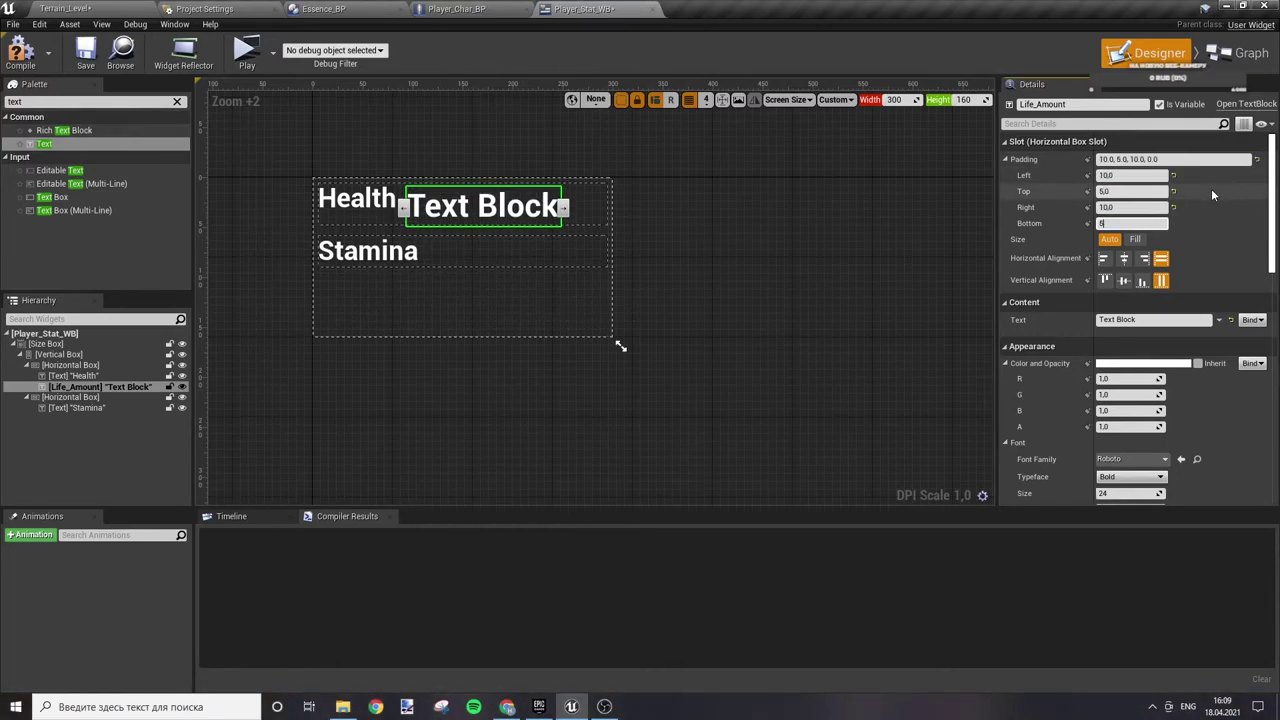
key("Return")
- Keep Life_Amount's font size at 20 and center it horizontally and vertically
left_click(1130, 494)
type("20")
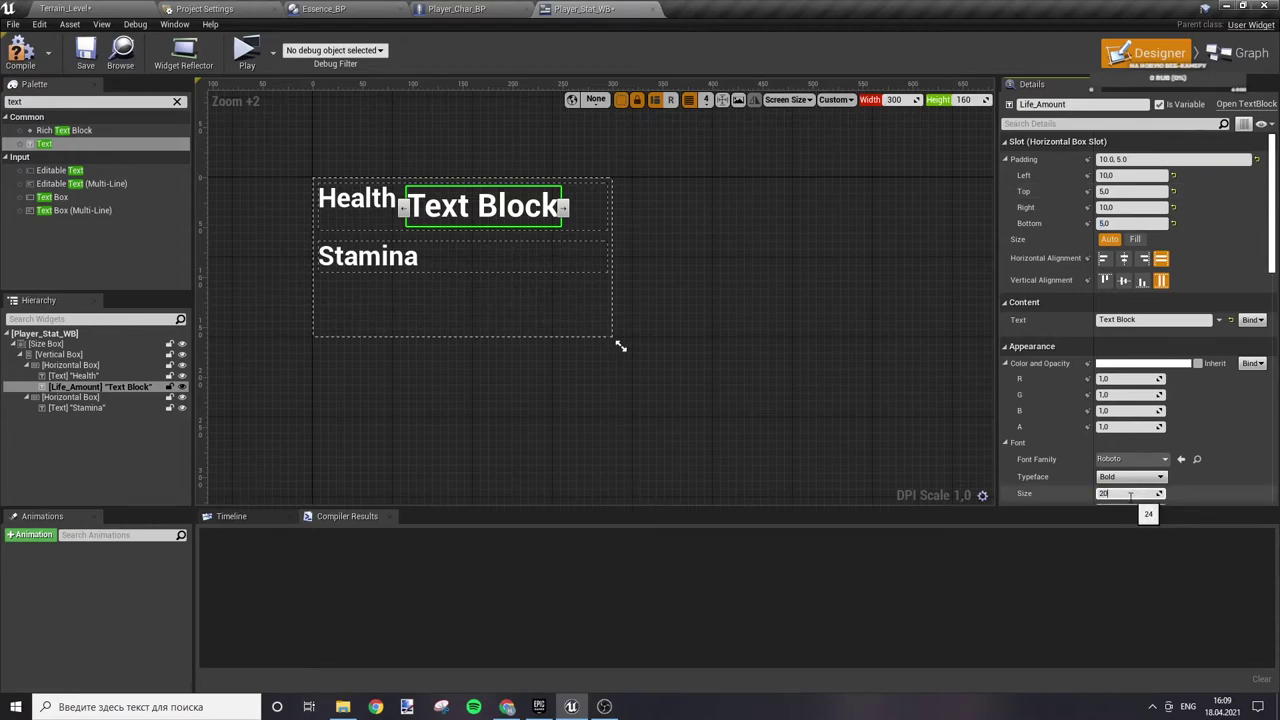
key("Return")
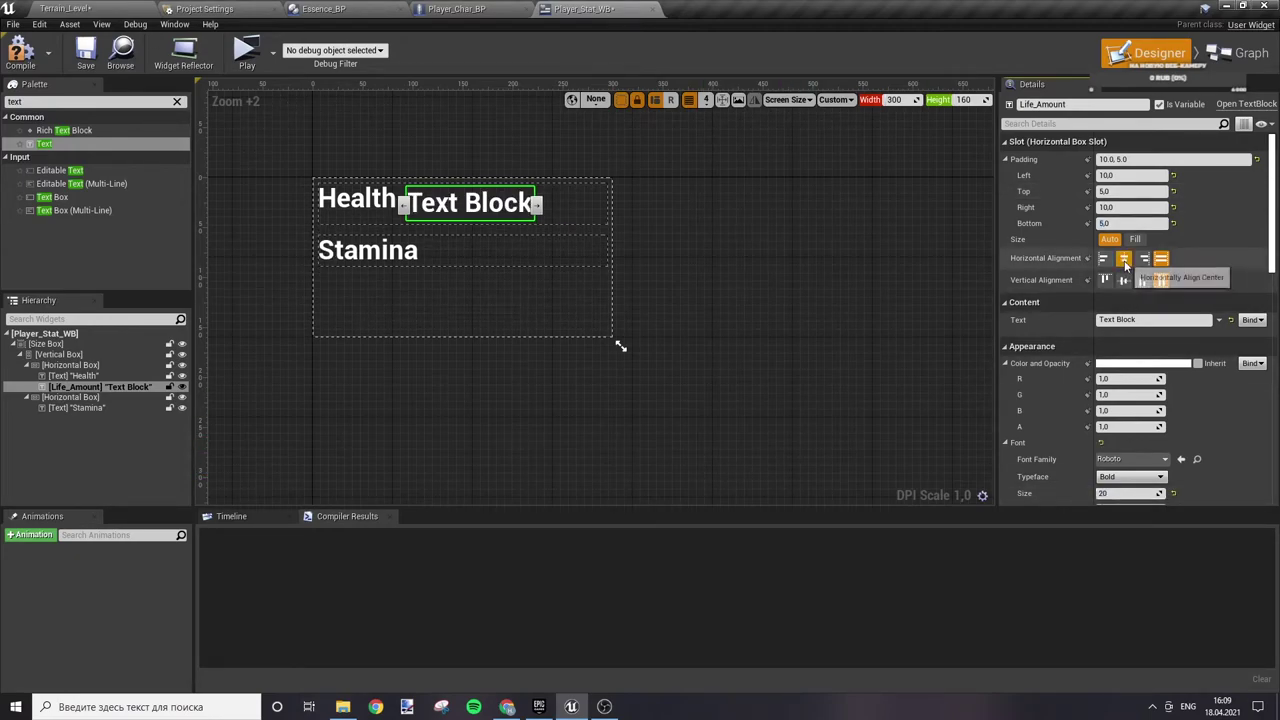
left_click(1124, 259)
left_click(1124, 280)
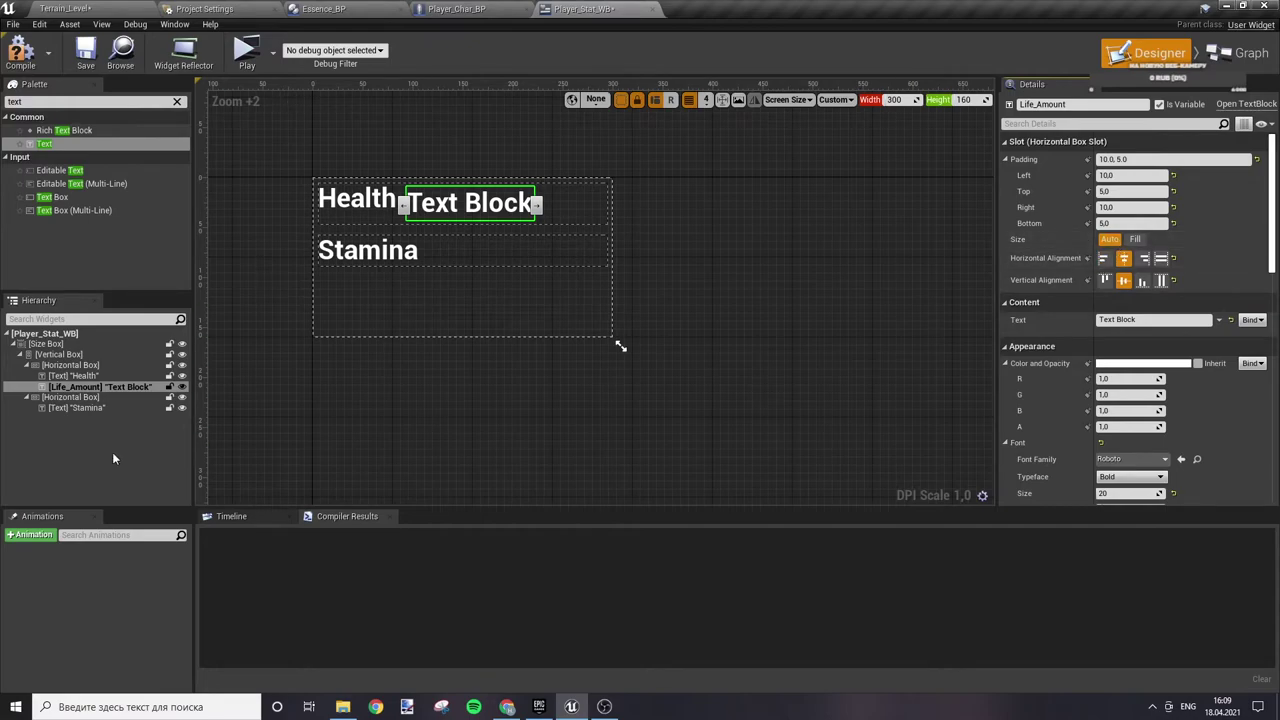
- Give the Health label top and bottom padding of 5
left_click(75, 376)
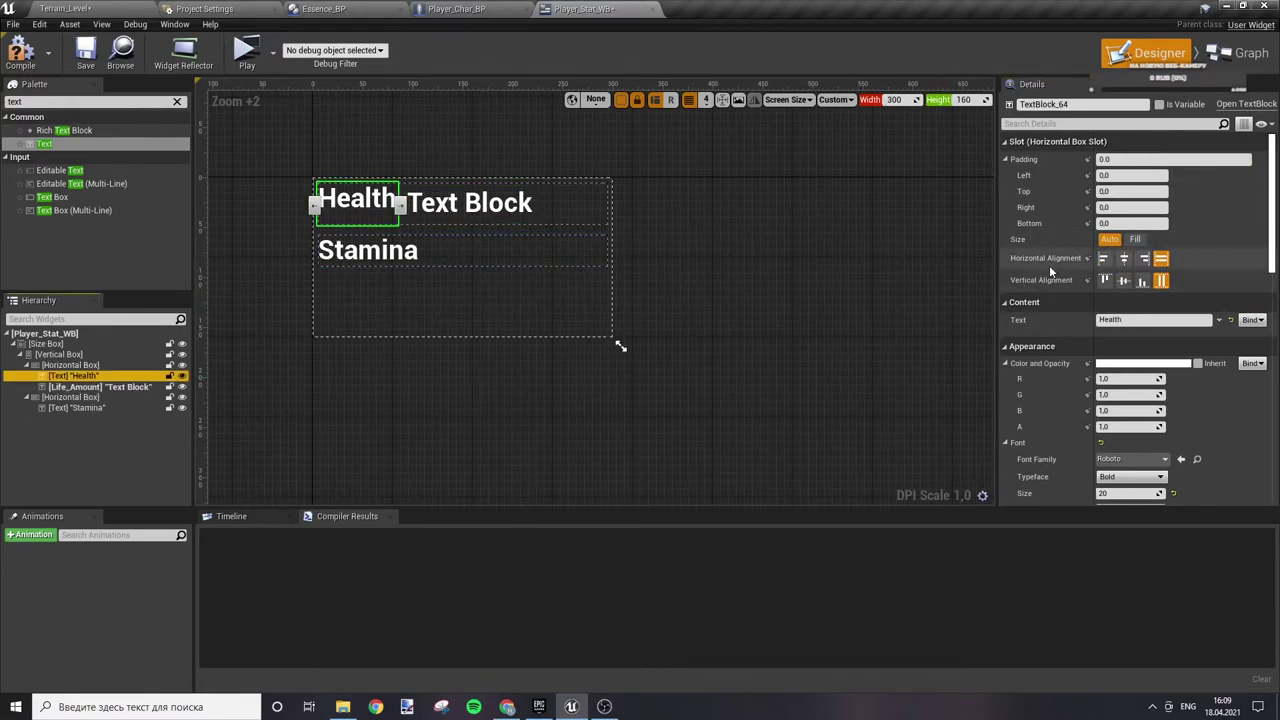
left_click(1119, 191)
type("5")
key("Tab")
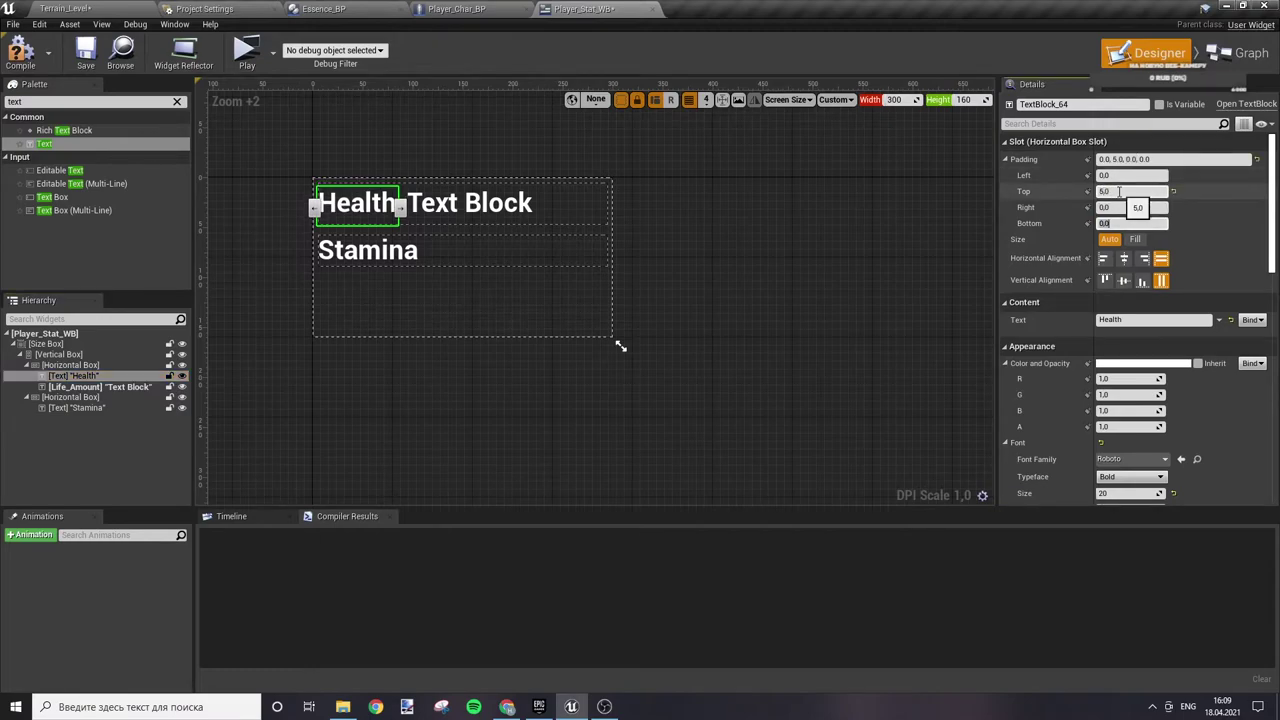
type("5")
key("Return")
left_click(781, 220)
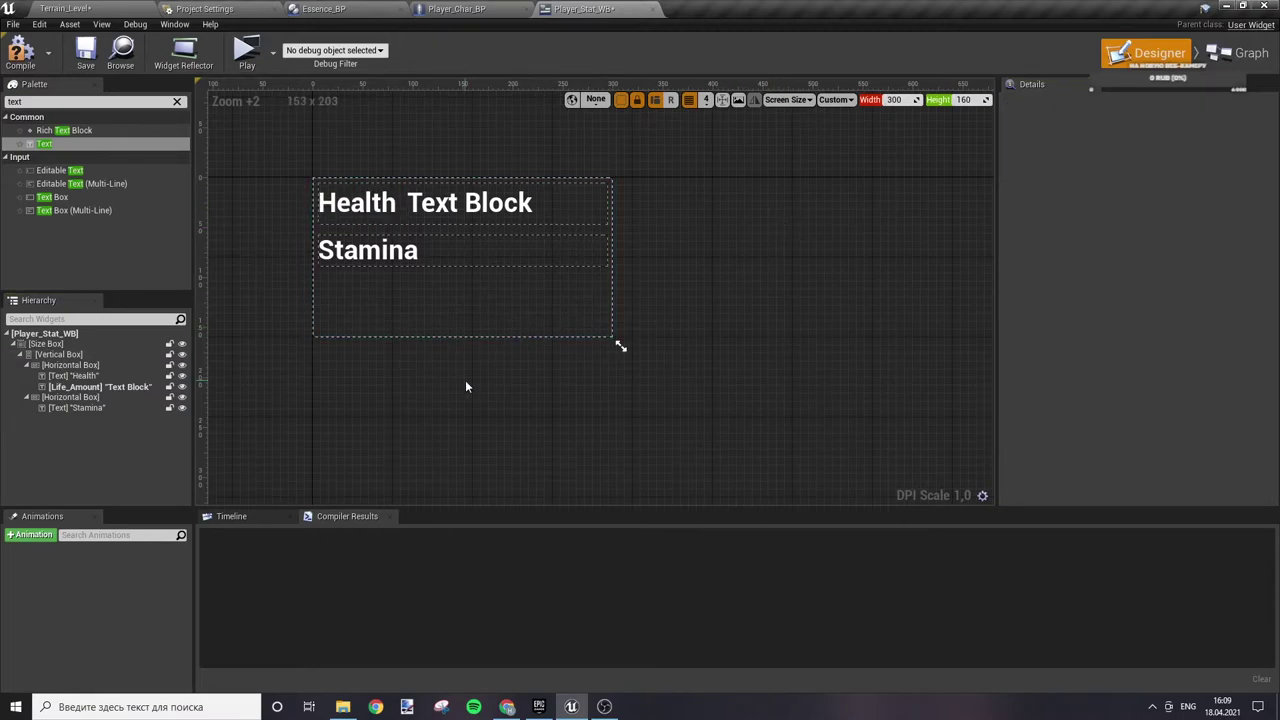
- Change Life_Amount's text to 1000%
left_click(95, 388)
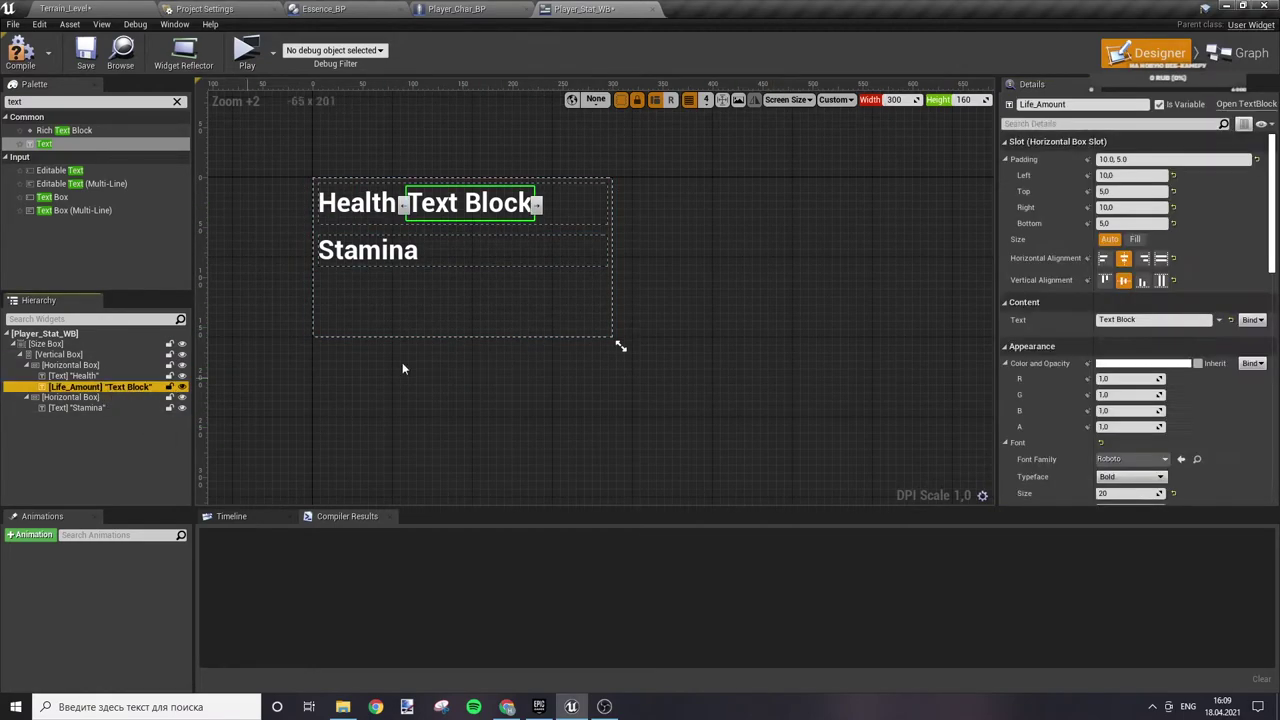
left_click(1155, 320)
type("100")
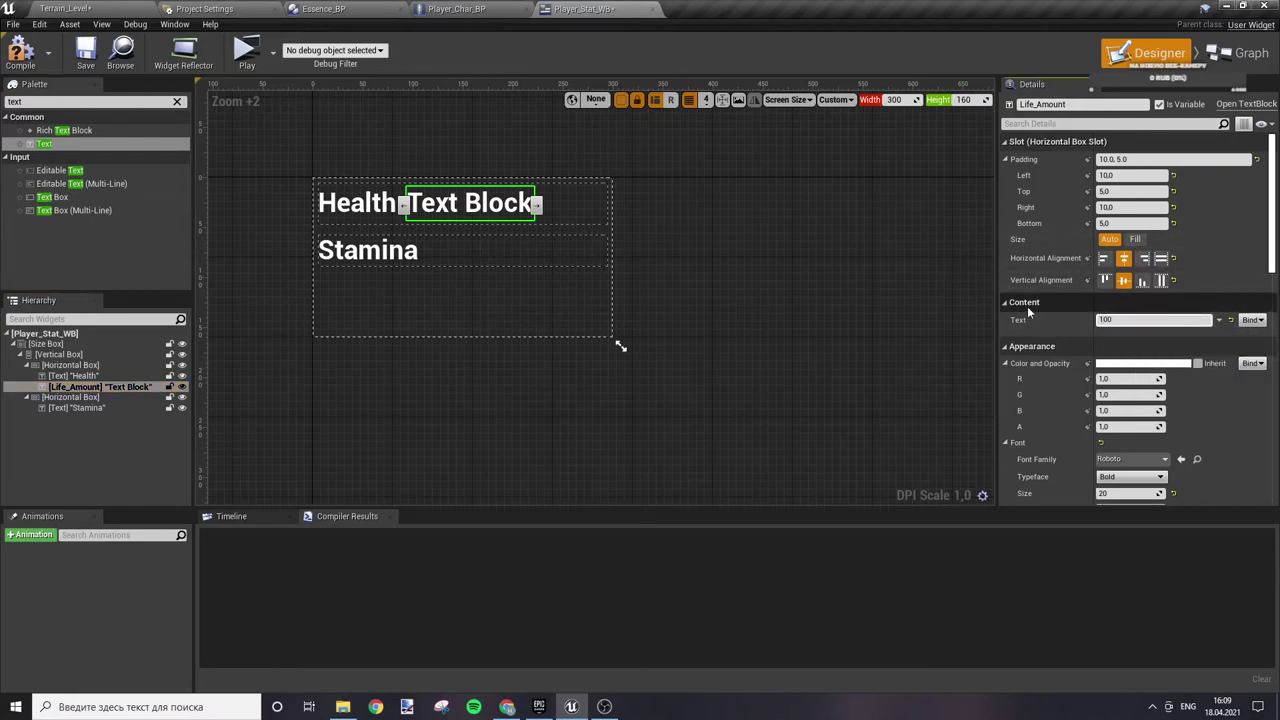
type("0^")
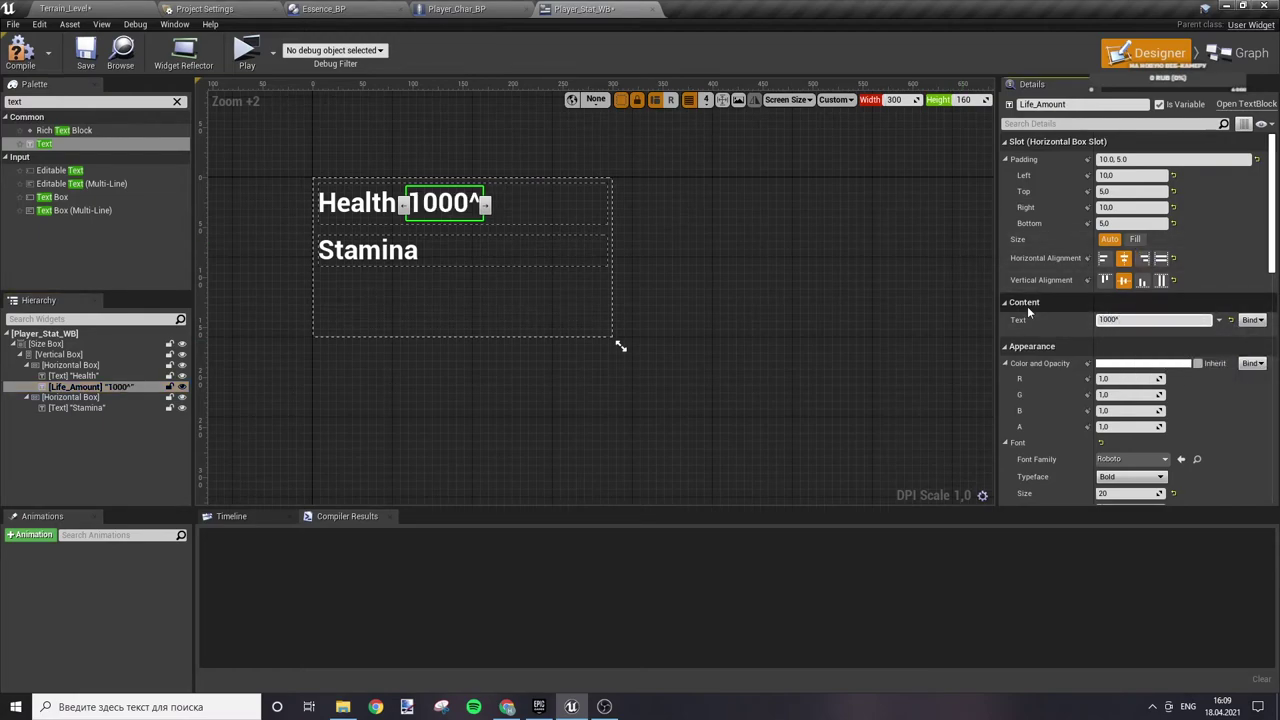
key("BackSpace")
type("%")
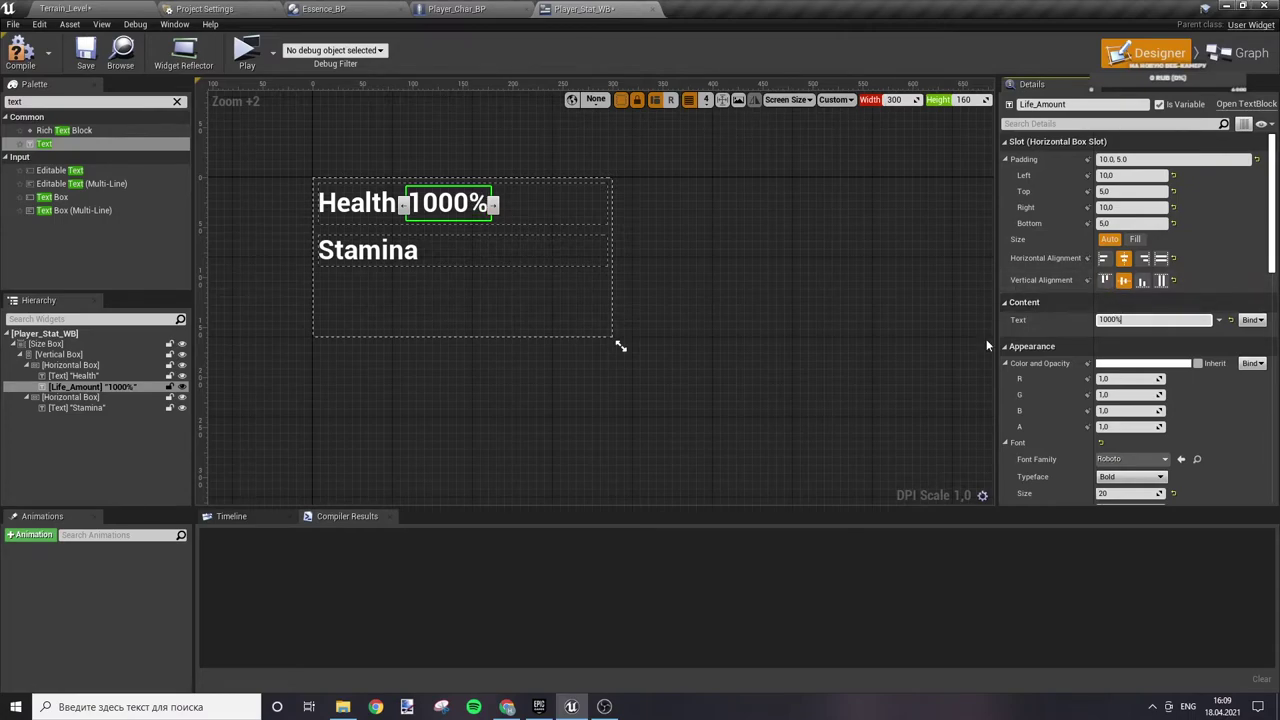
left_click(786, 286)
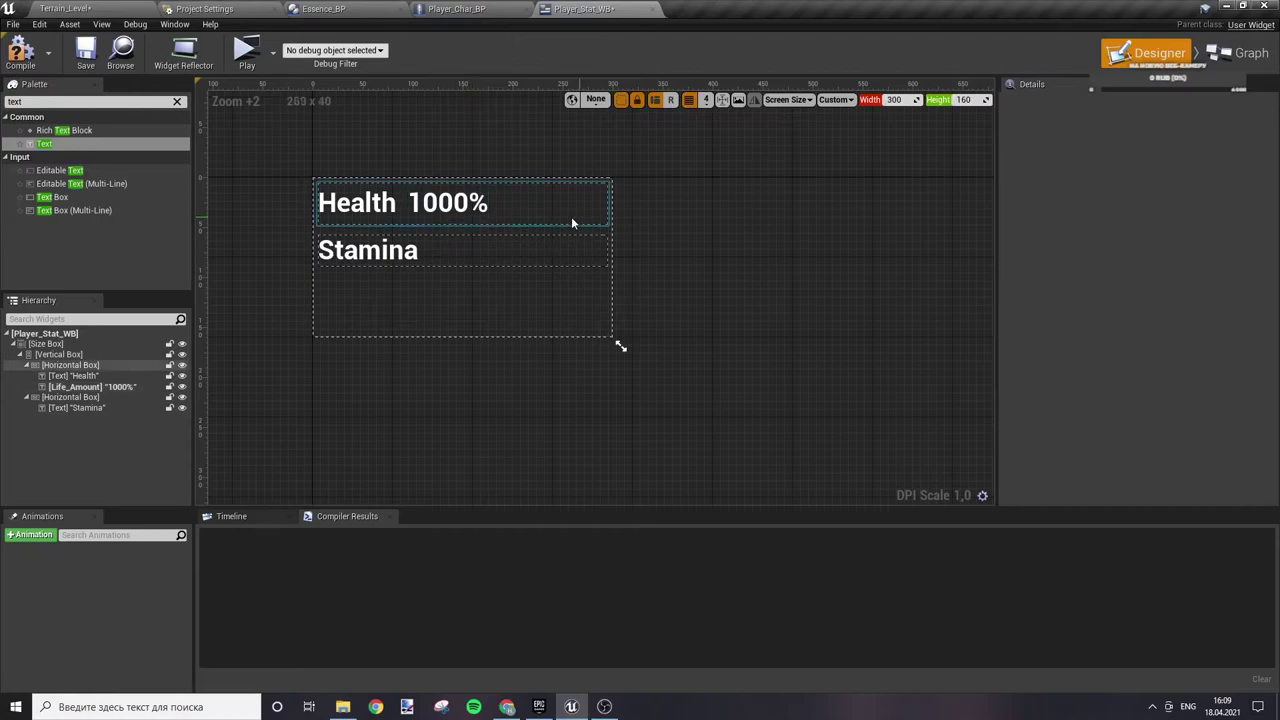
left_click(454, 207)
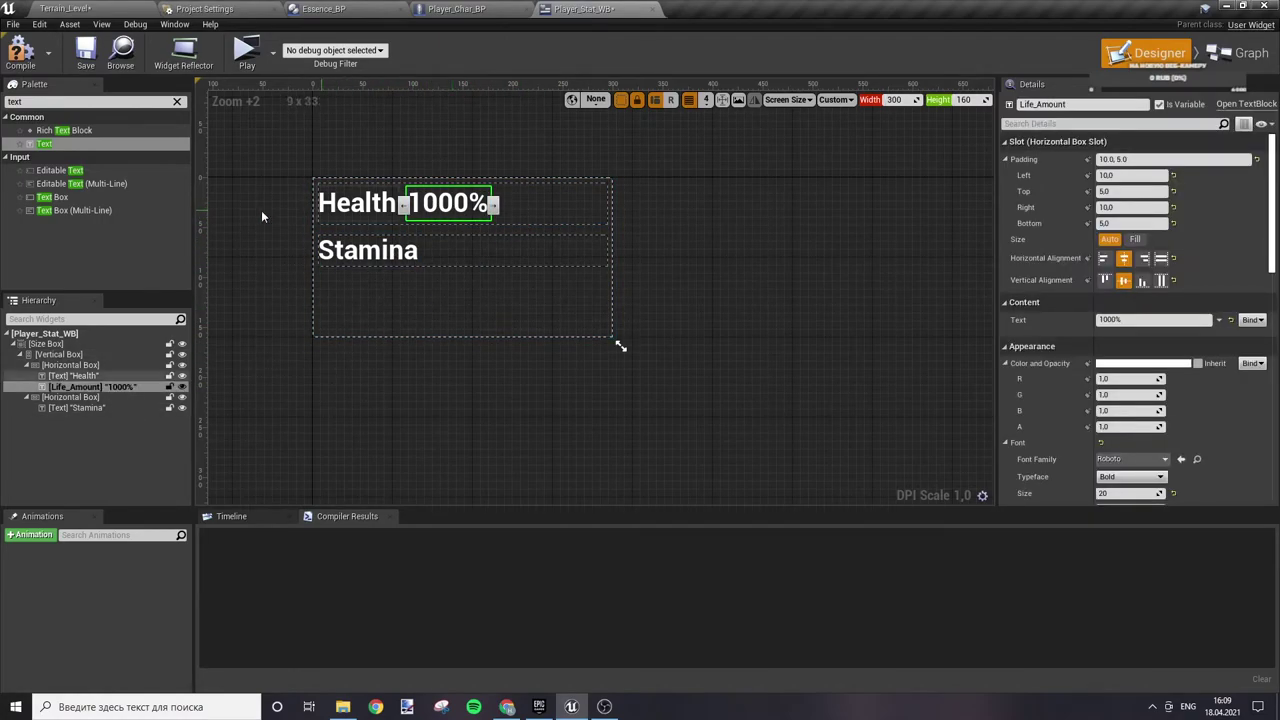
left_click(45, 103)
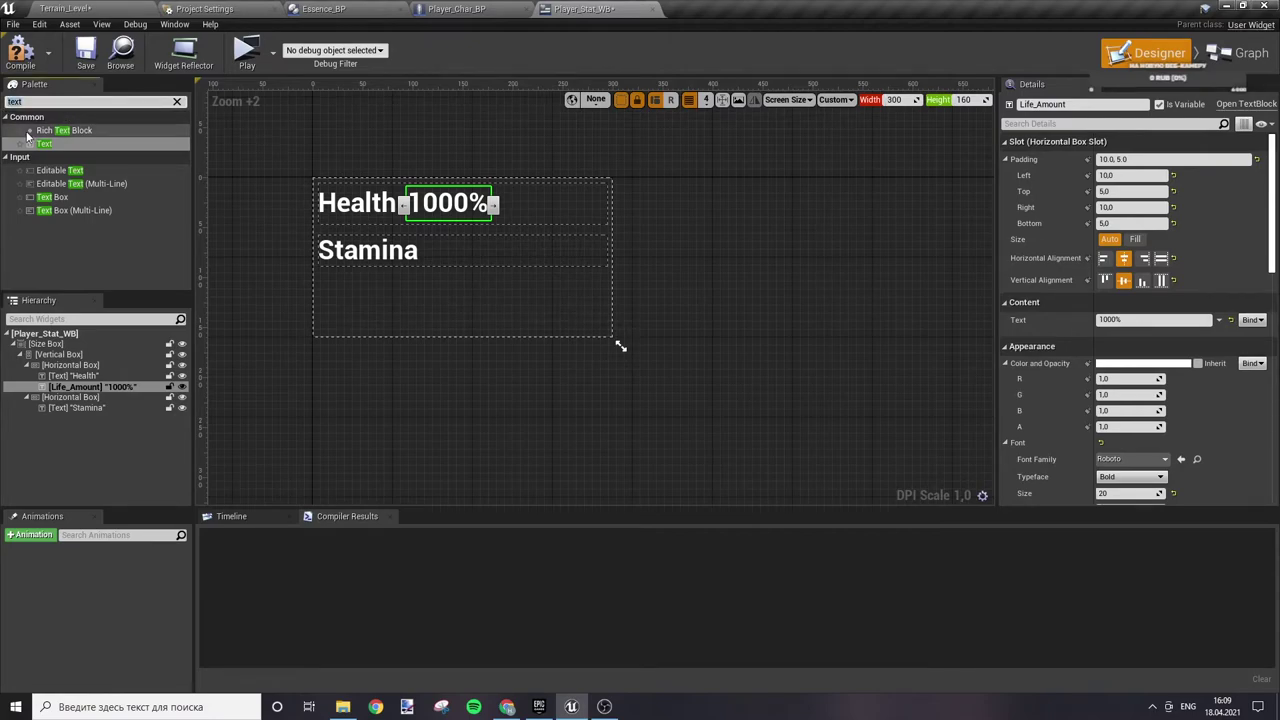
- Wrap Life_Amount in a Border and set its brush colour to black with 0.6 alpha
type("bord")
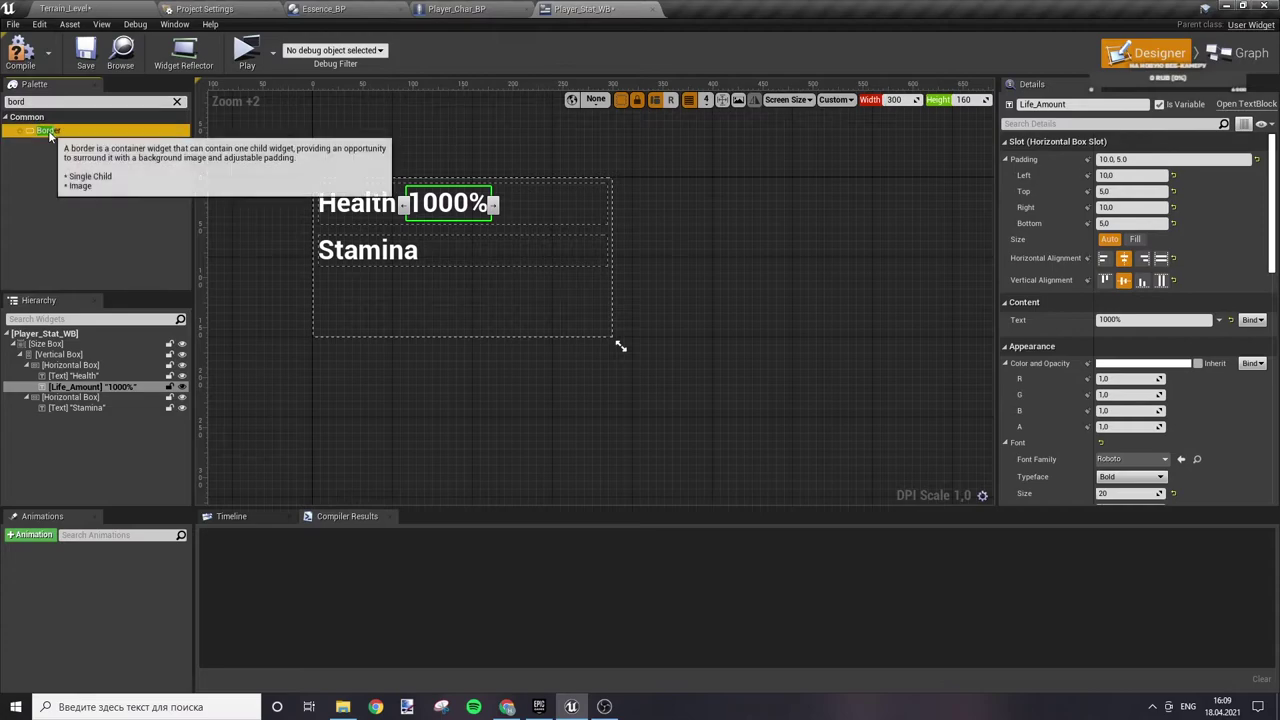
mouse_move(27, 135)
left_mouse_down()
mouse_move(90, 386)
mouse_move(69, 398)
left_mouse_up()
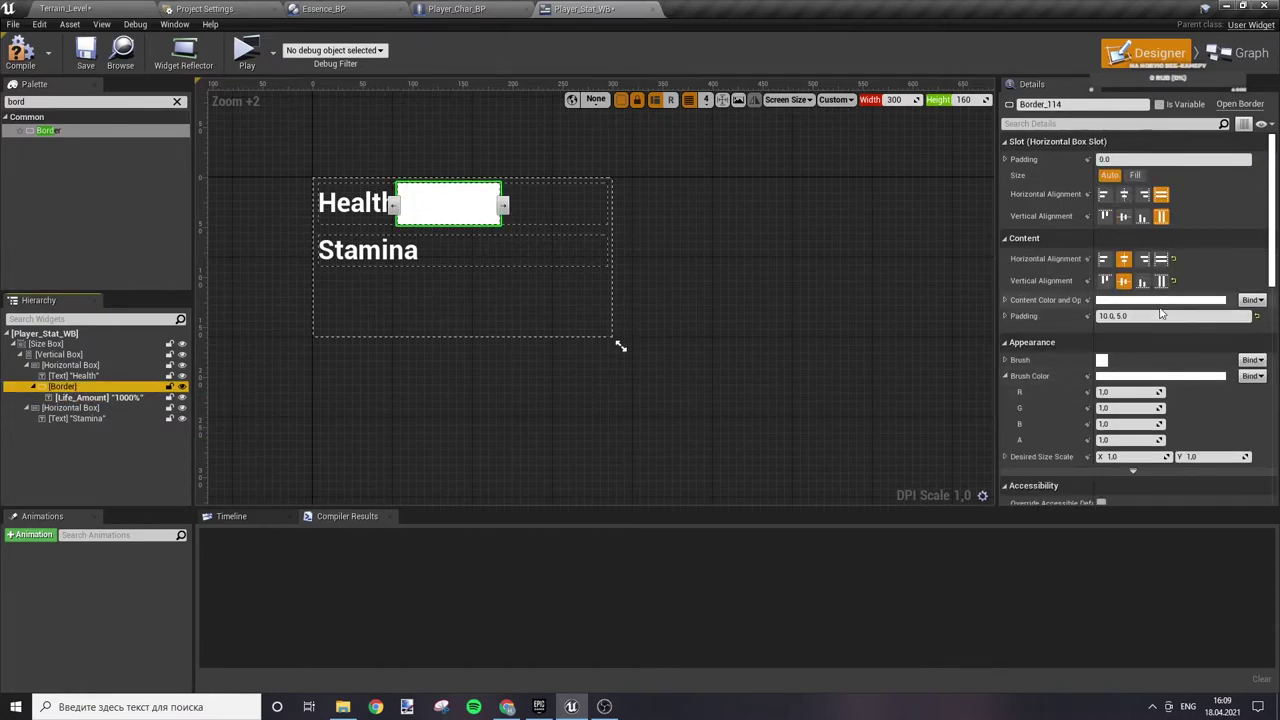
left_click(1160, 375)
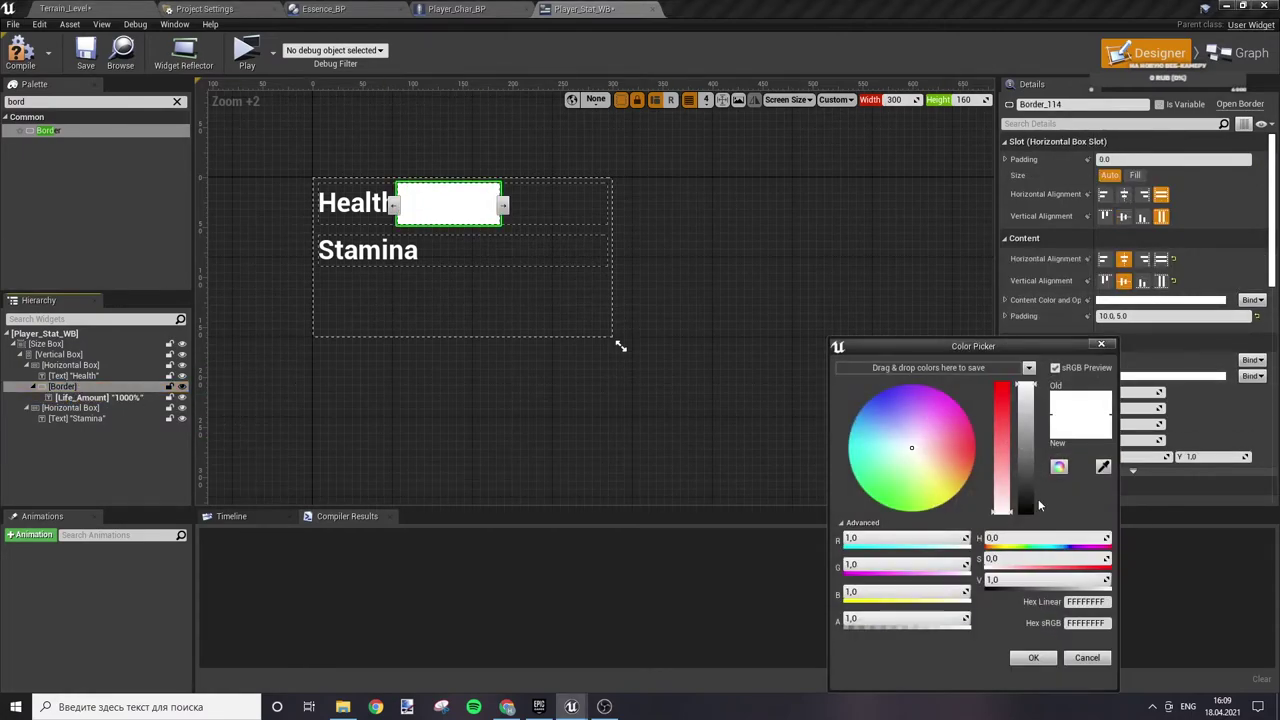
left_click_drag(1024, 493, 1025, 515)
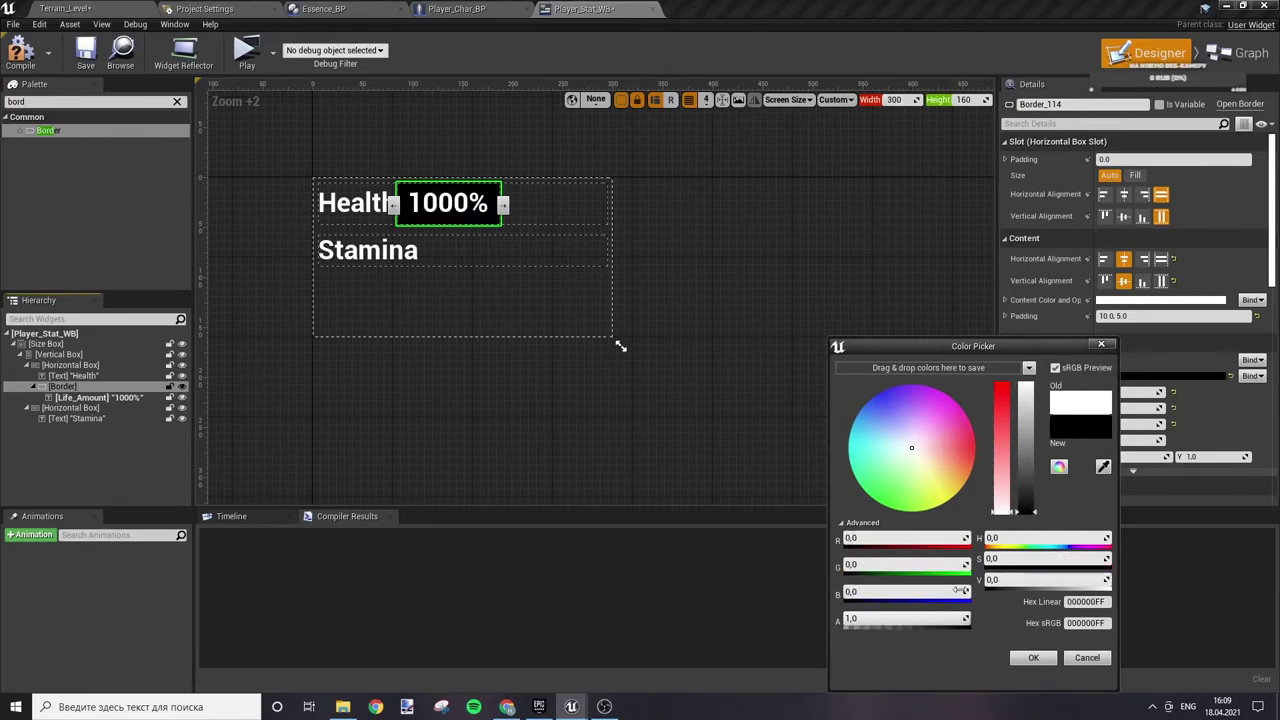
left_click(930, 619)
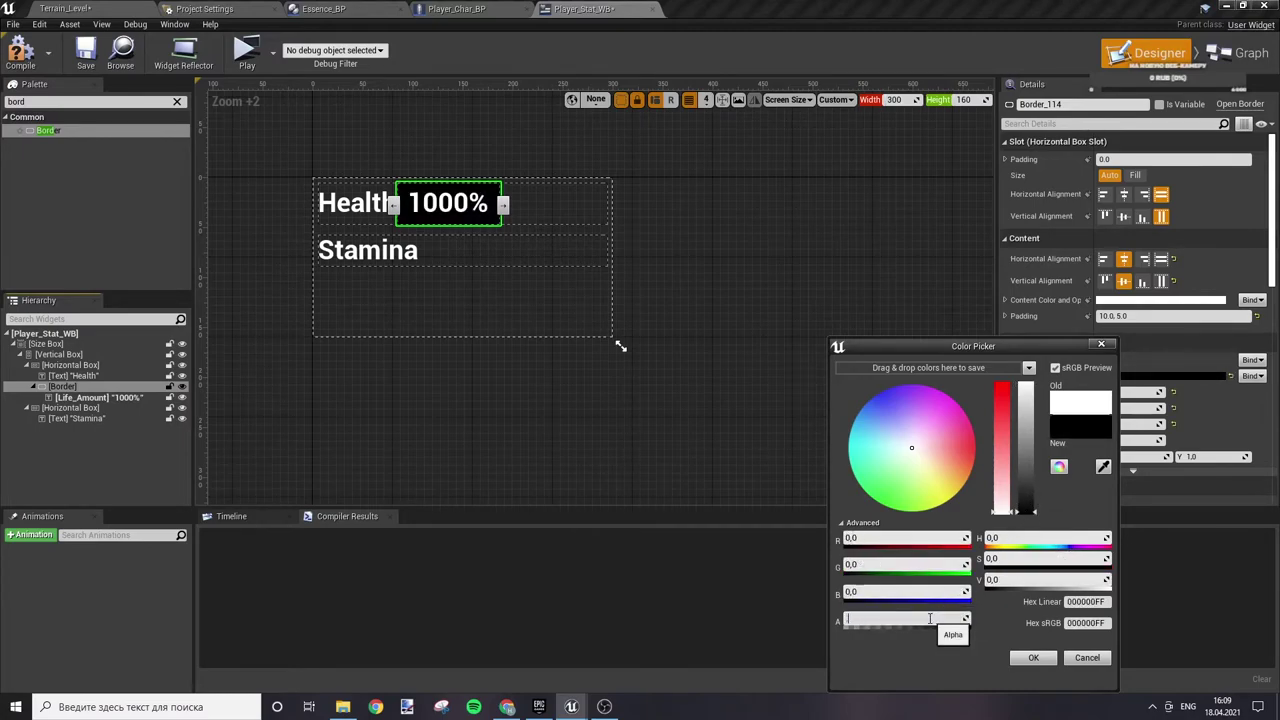
type("0,6")
key("Return")
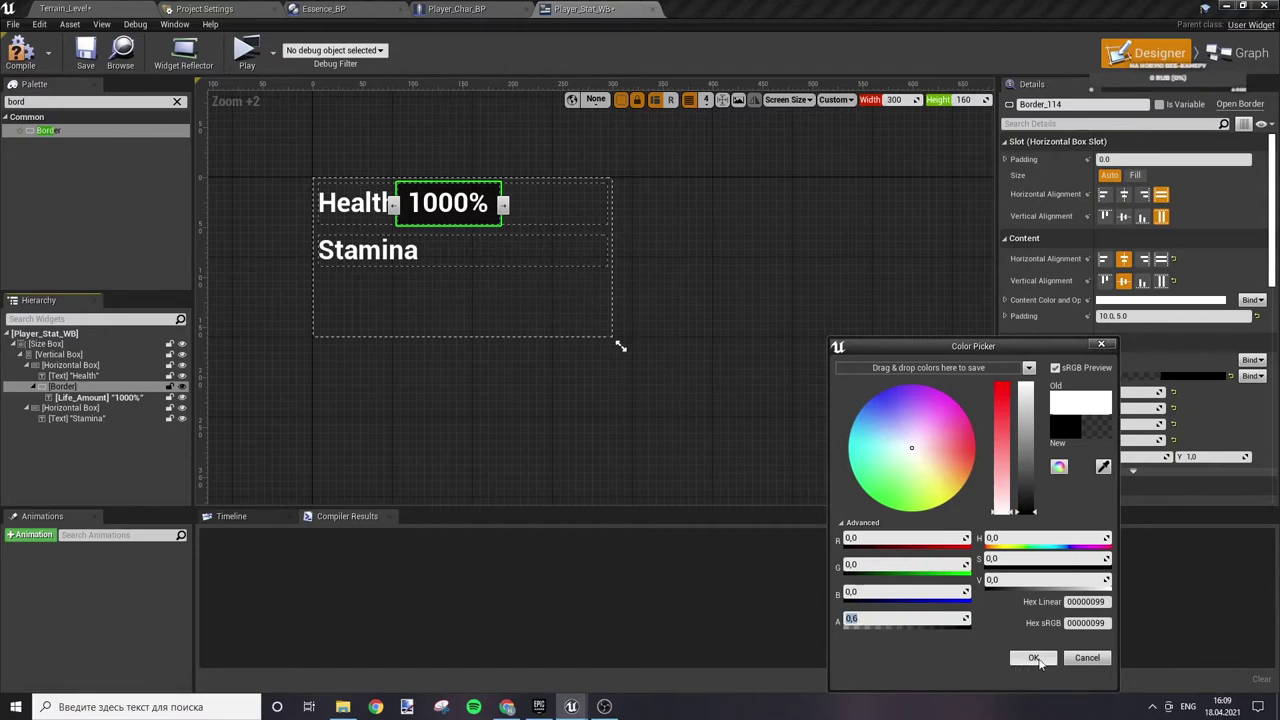
left_click(1033, 657)
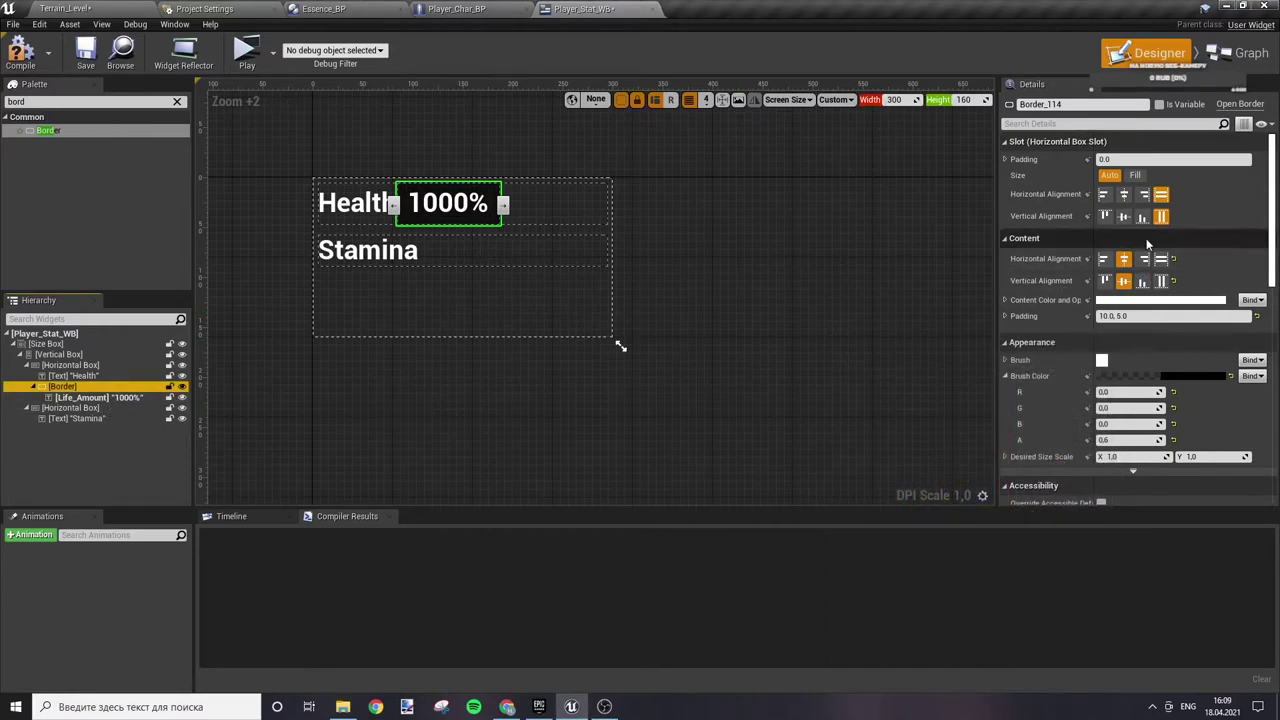
- Center the border in its row with left padding 25 and top/bottom padding 5
left_click(1123, 194)
left_click(1124, 217)
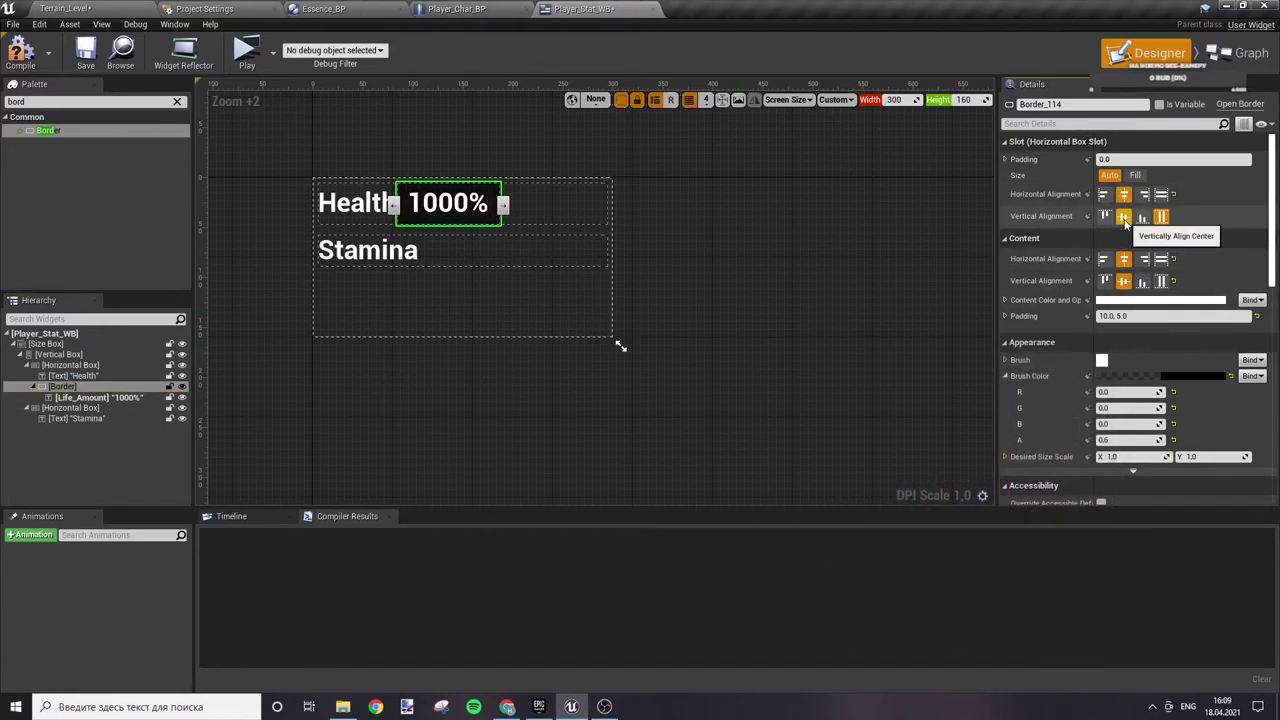
left_click(1005, 159)
left_click(1142, 175)
type("2")
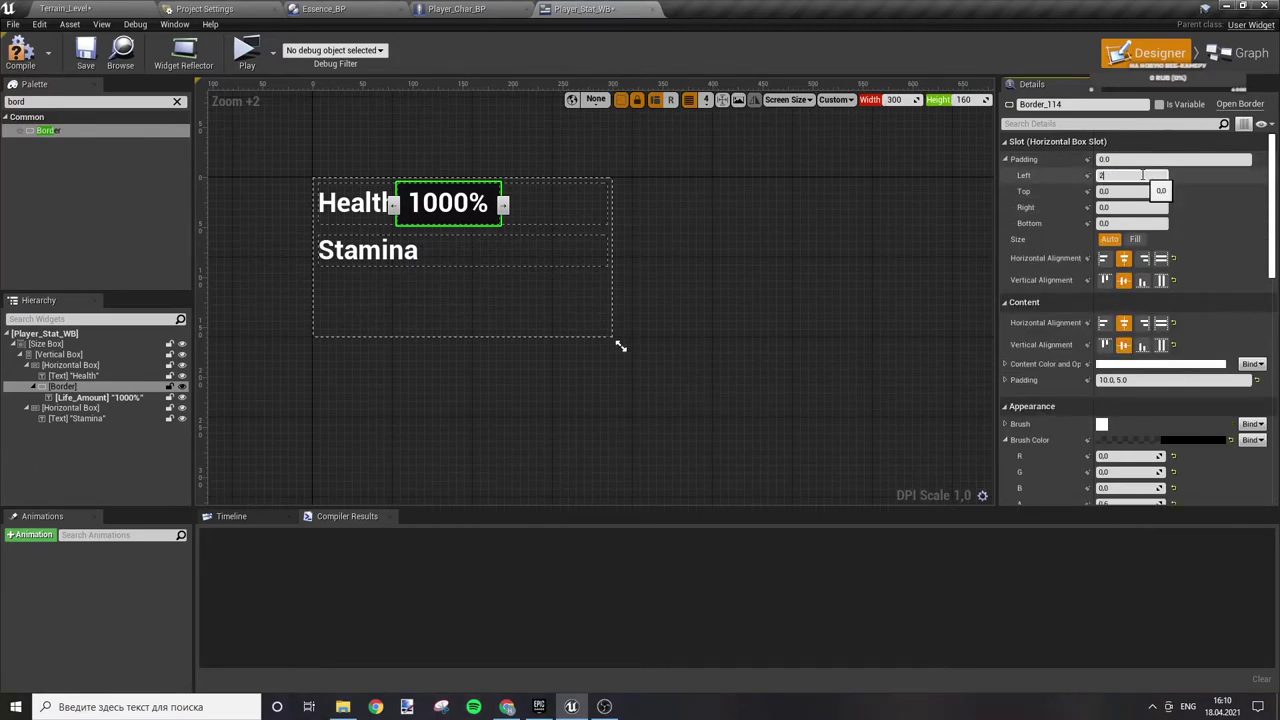
type("0.0")
key("Return")
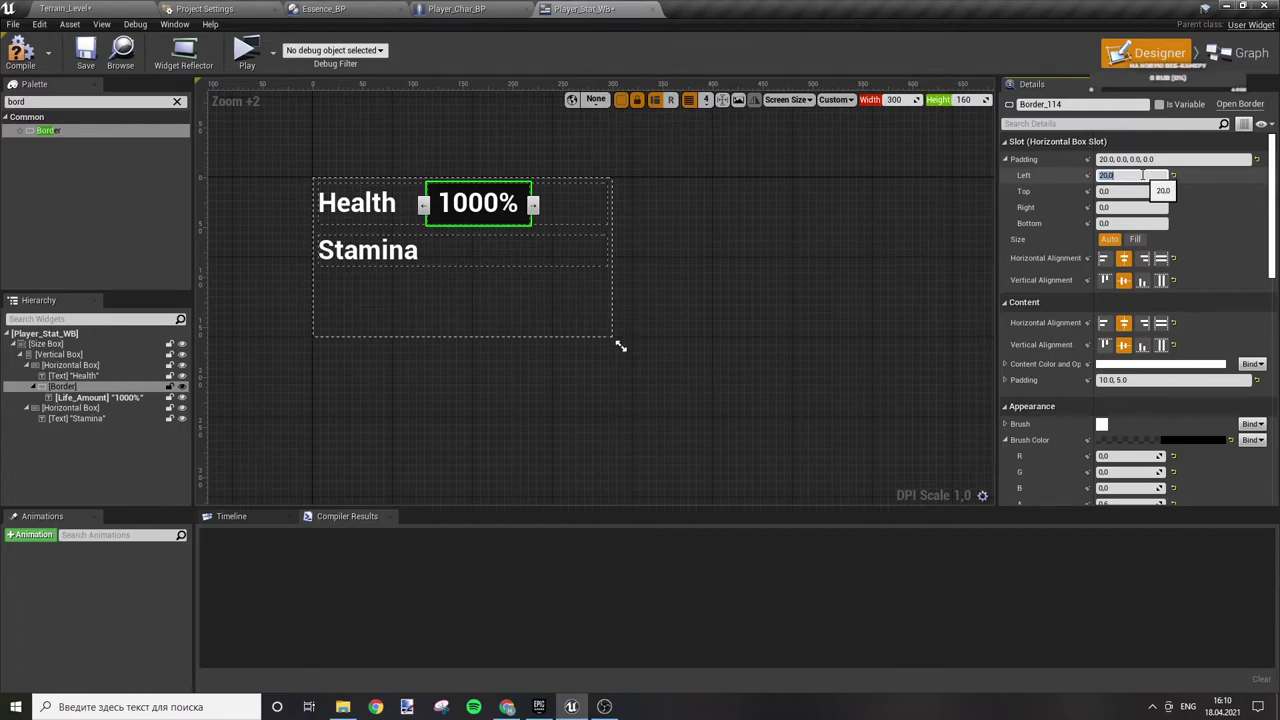
type("25")
key("Return")
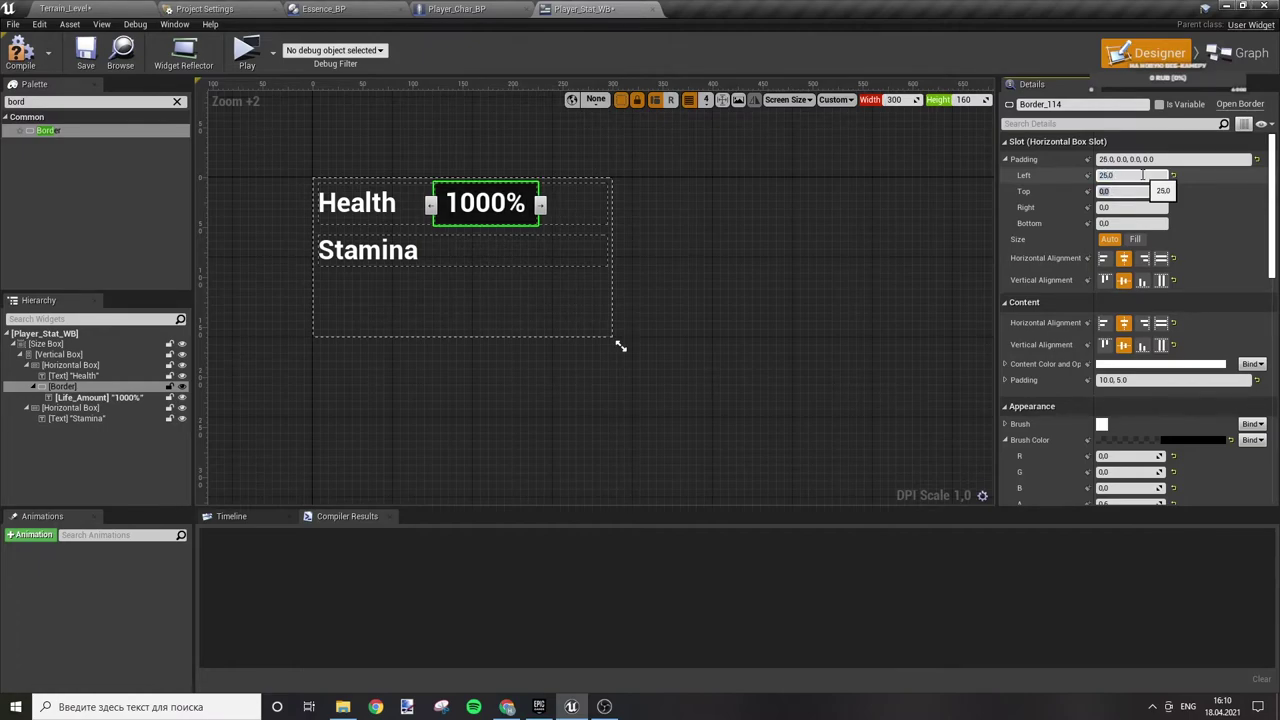
left_click(1104, 207)
left_click(1114, 191)
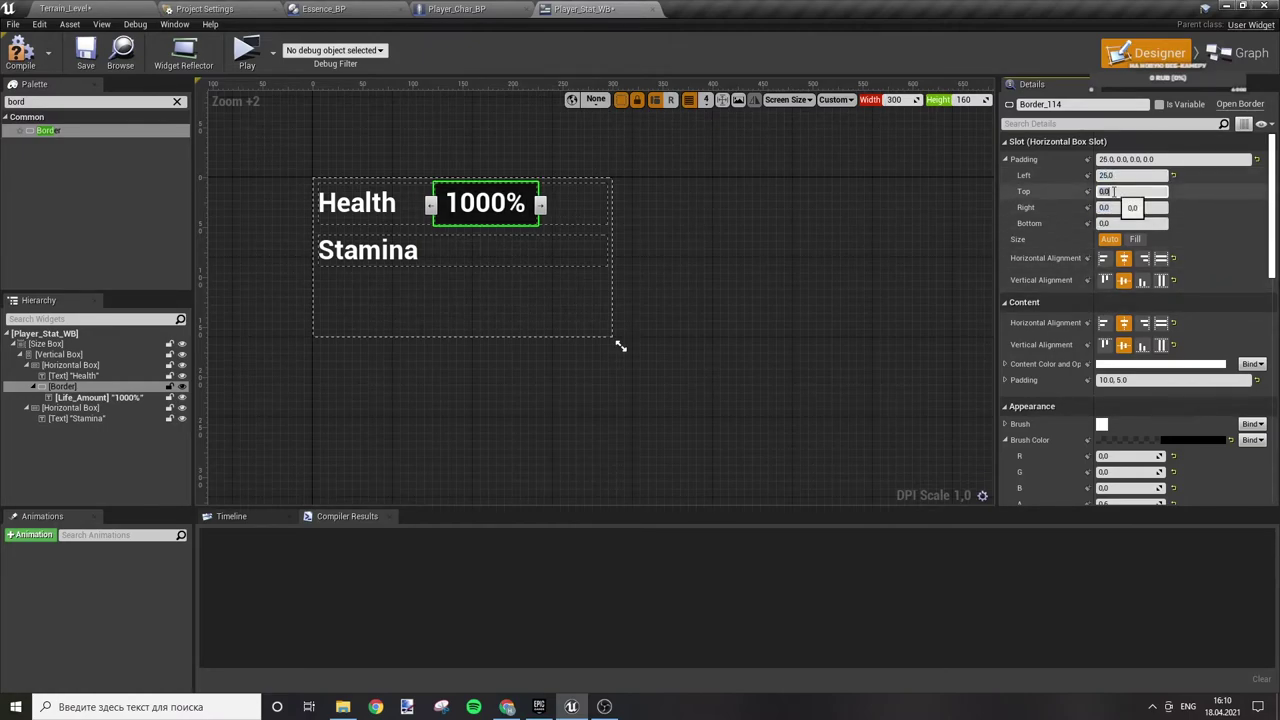
type("5")
key("Return")
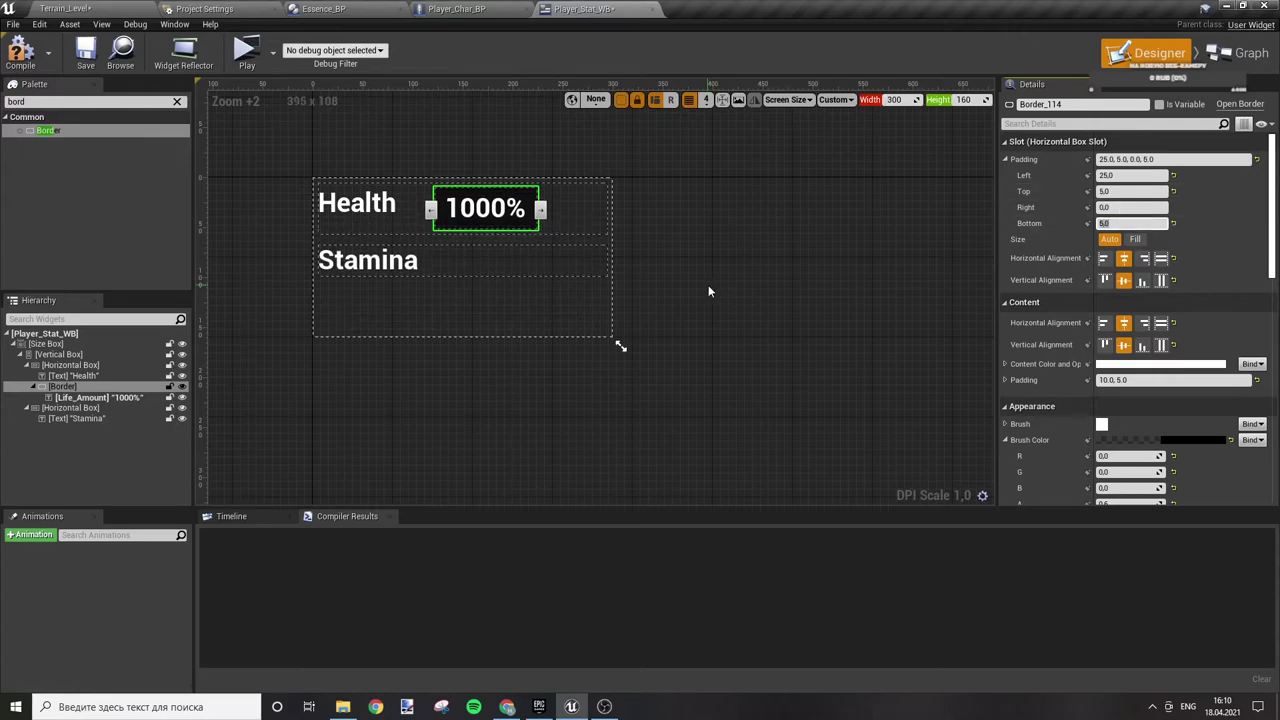
left_click(765, 264)
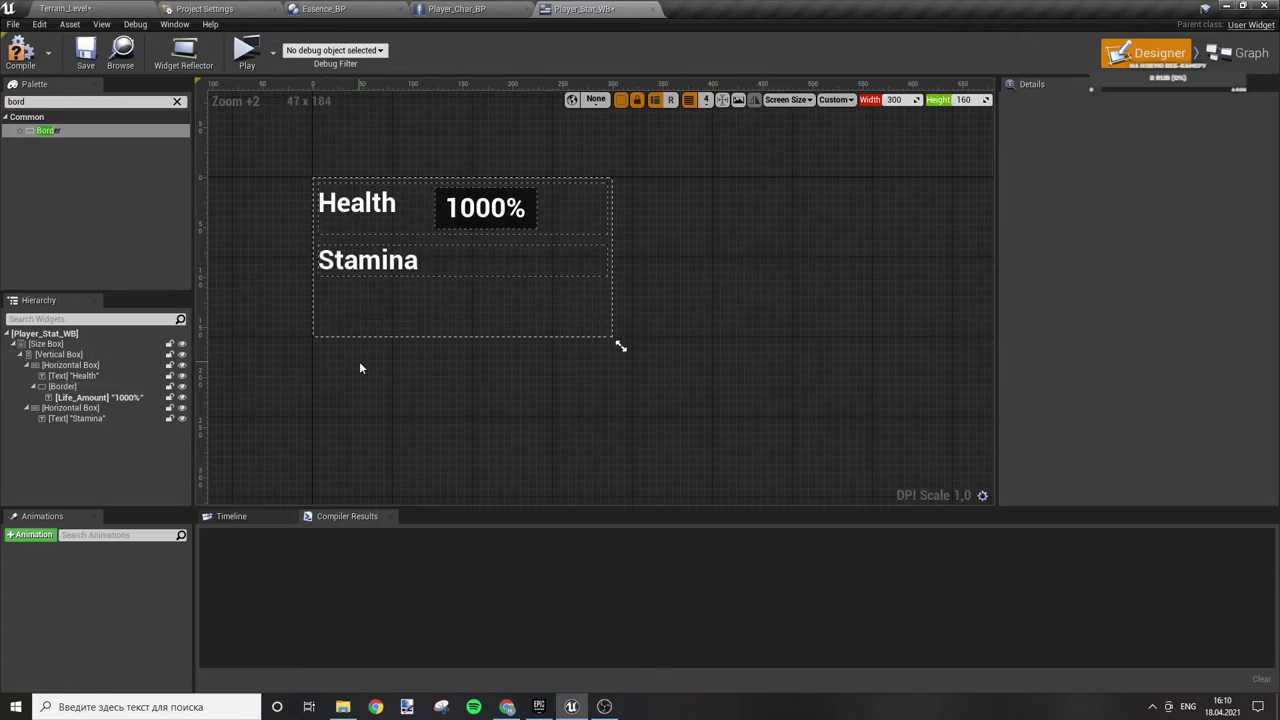
- Center the Health label in its row and give it padding 5
left_click(85, 376)
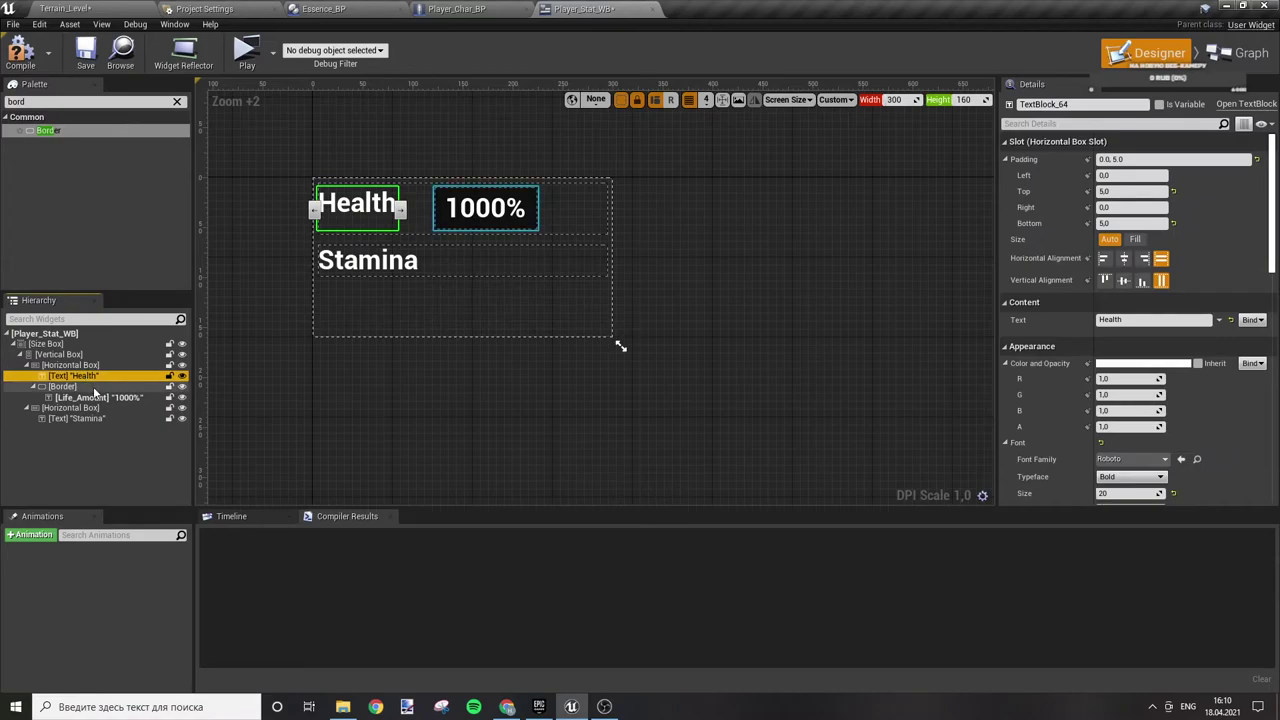
left_click(87, 386)
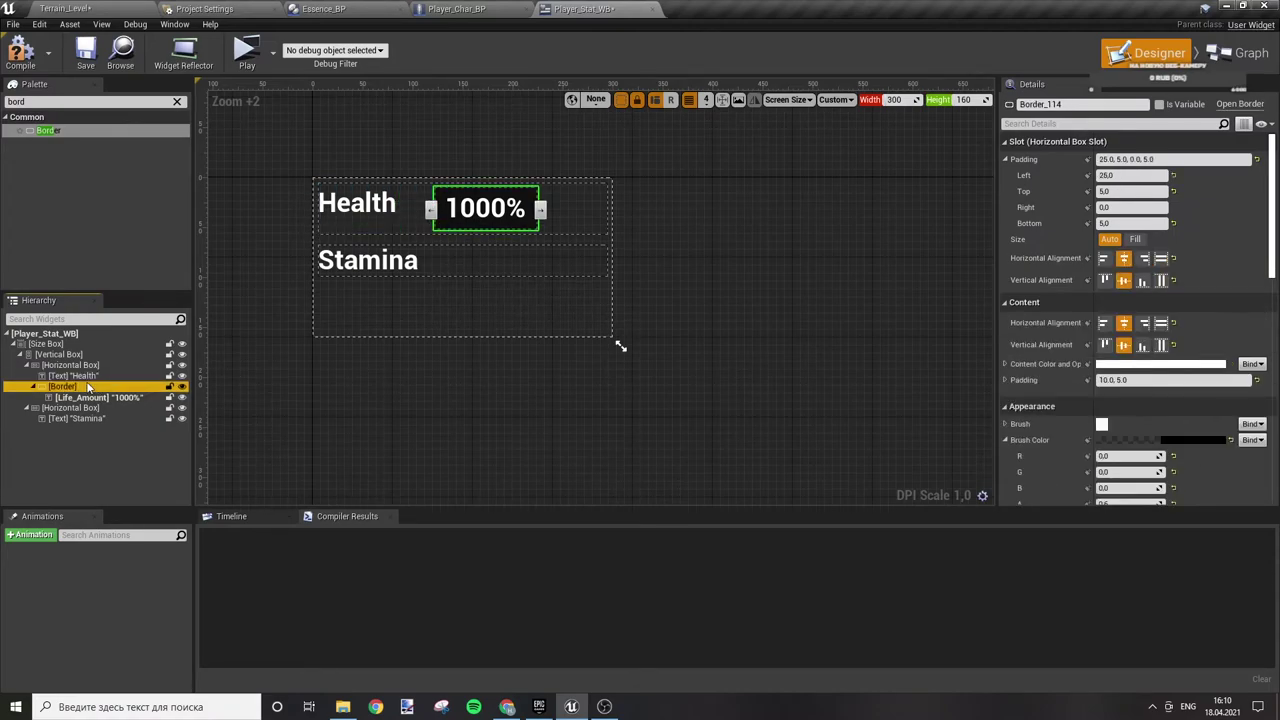
left_click(75, 376)
left_click(1123, 258)
left_click(1123, 280)
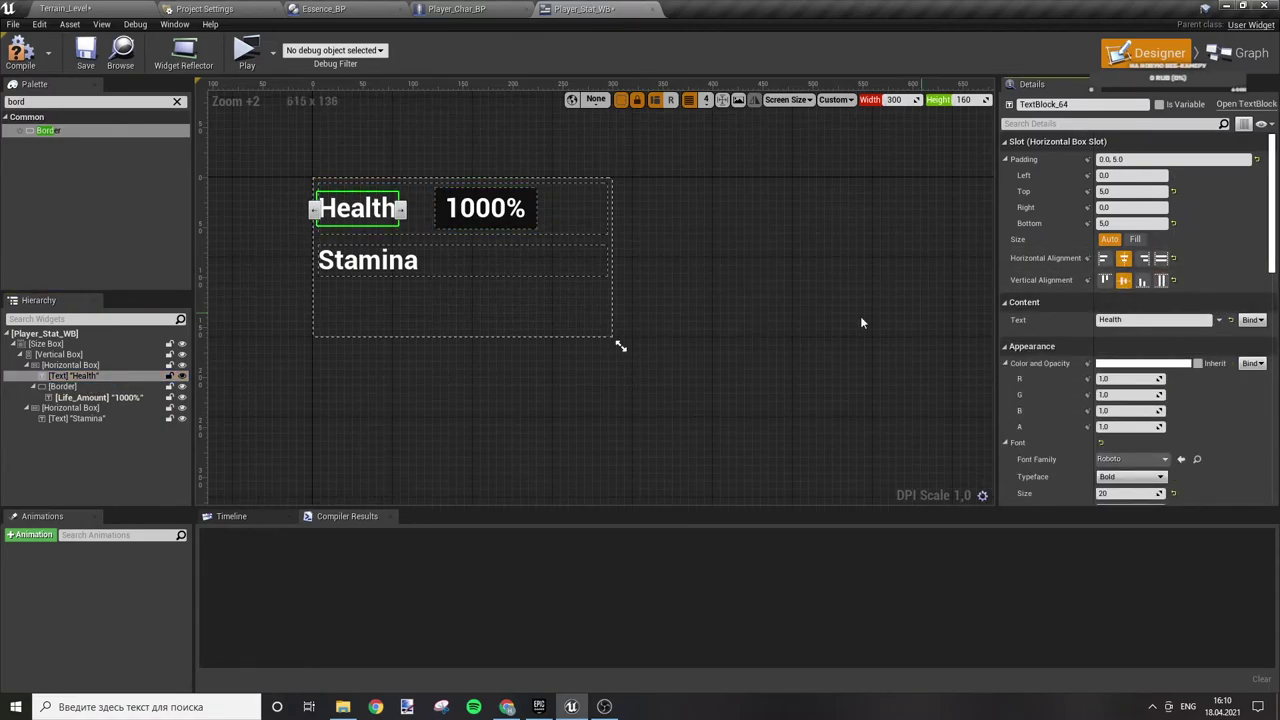
left_click(757, 292)
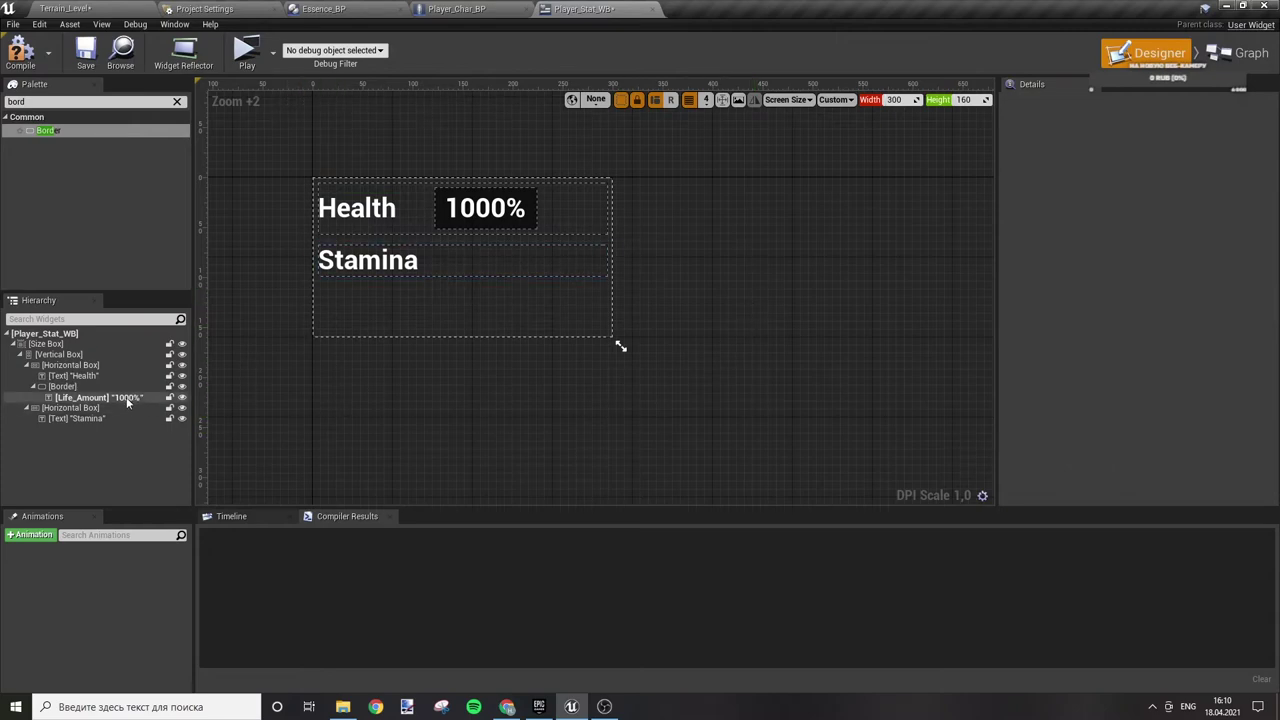
left_click(82, 375)
left_click(1119, 182)
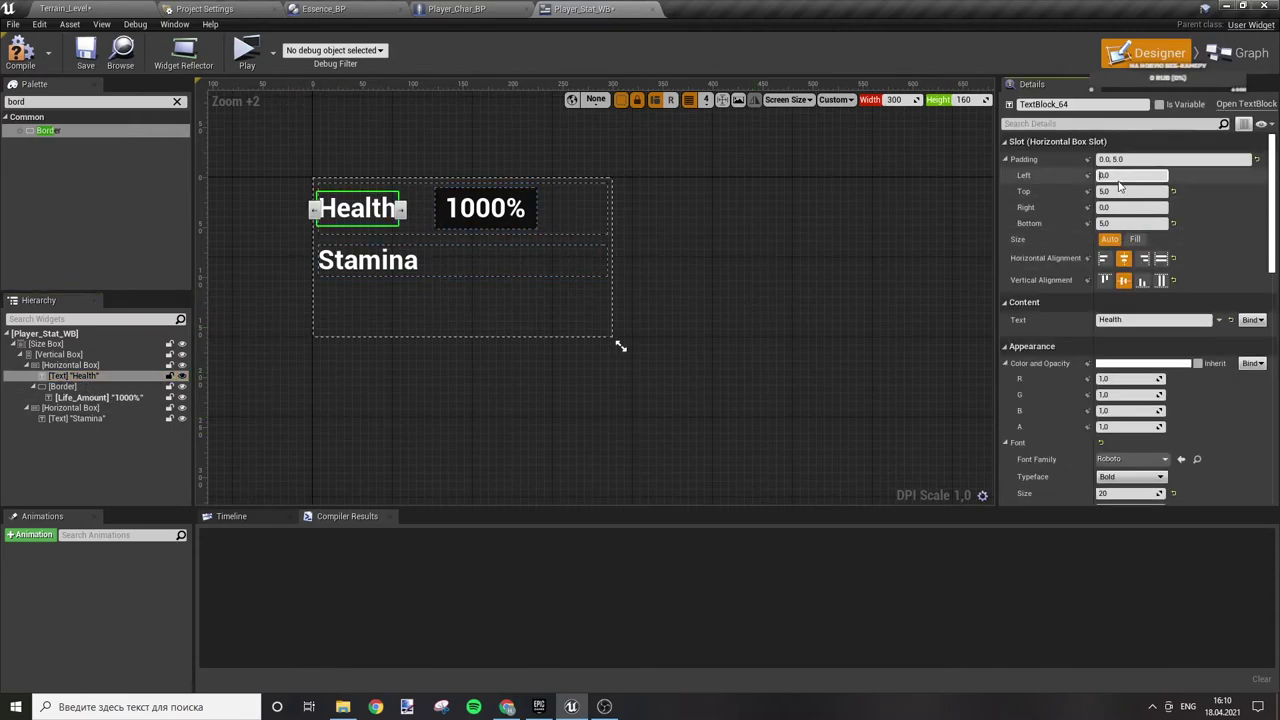
type("5")
key("Return")
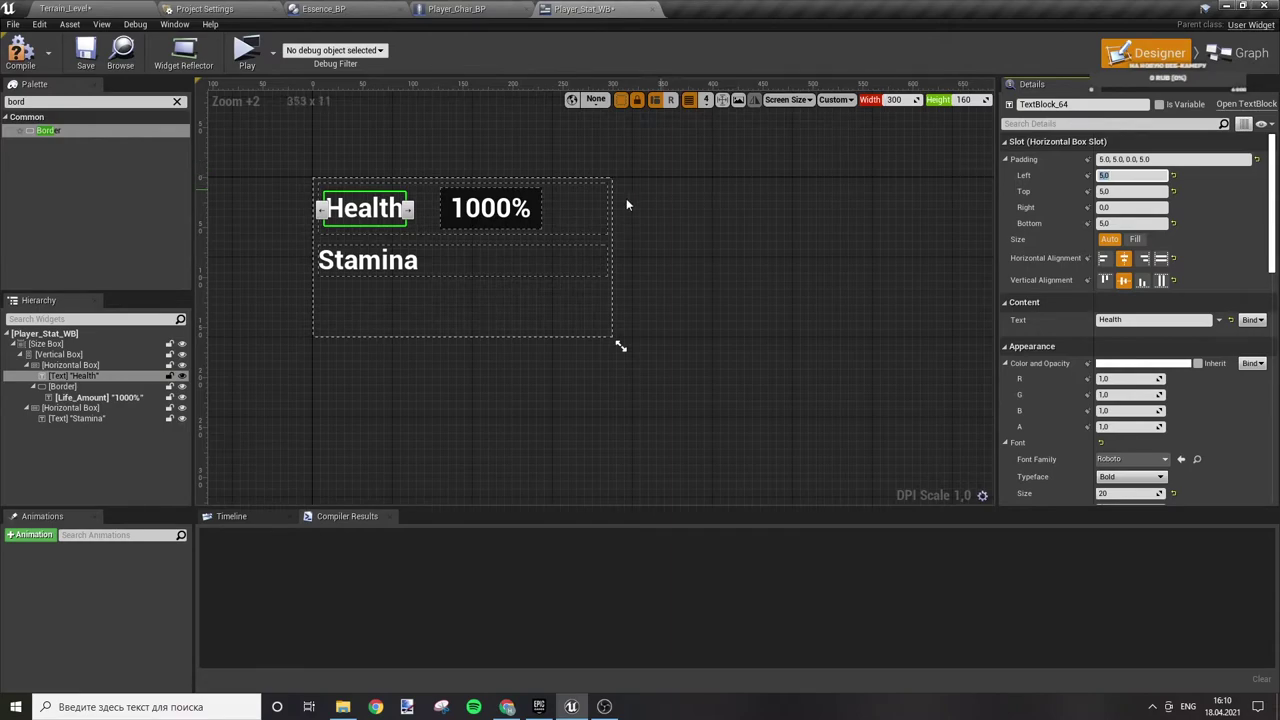
left_click(736, 273)
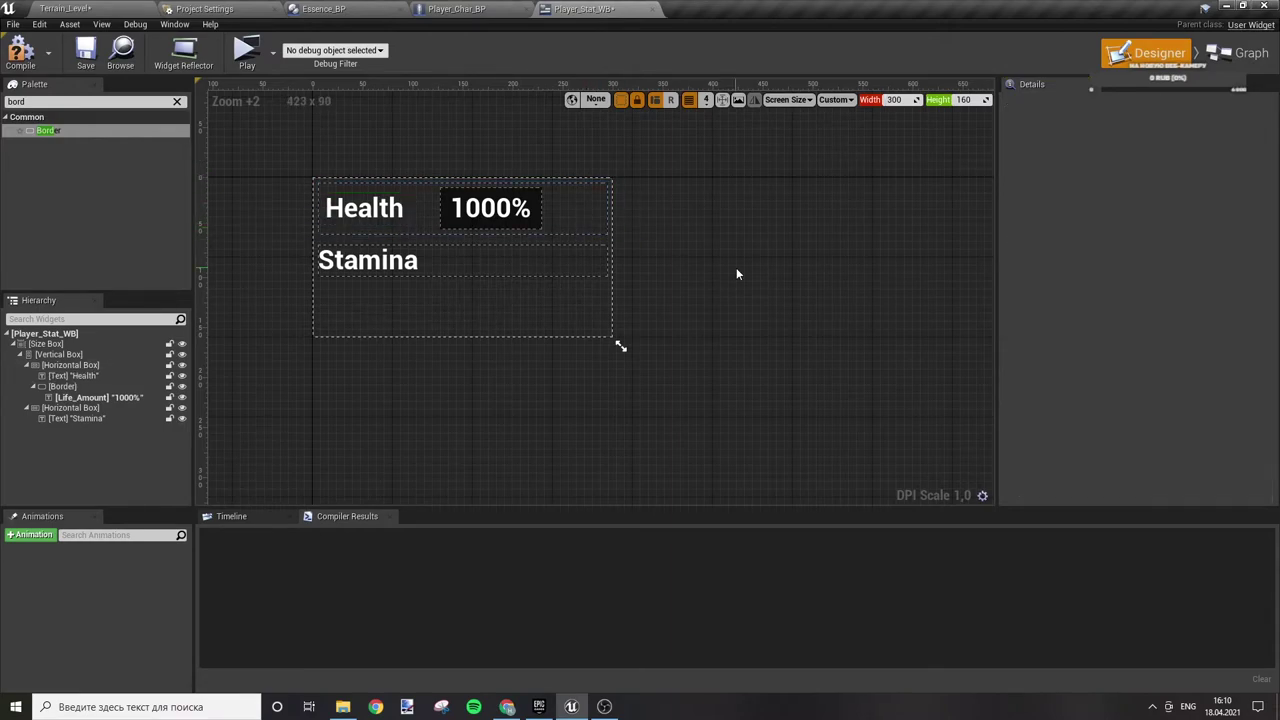
- Set the Stamina label's padding to 5 on all four sides
left_click(82, 418)
left_click(1128, 176)
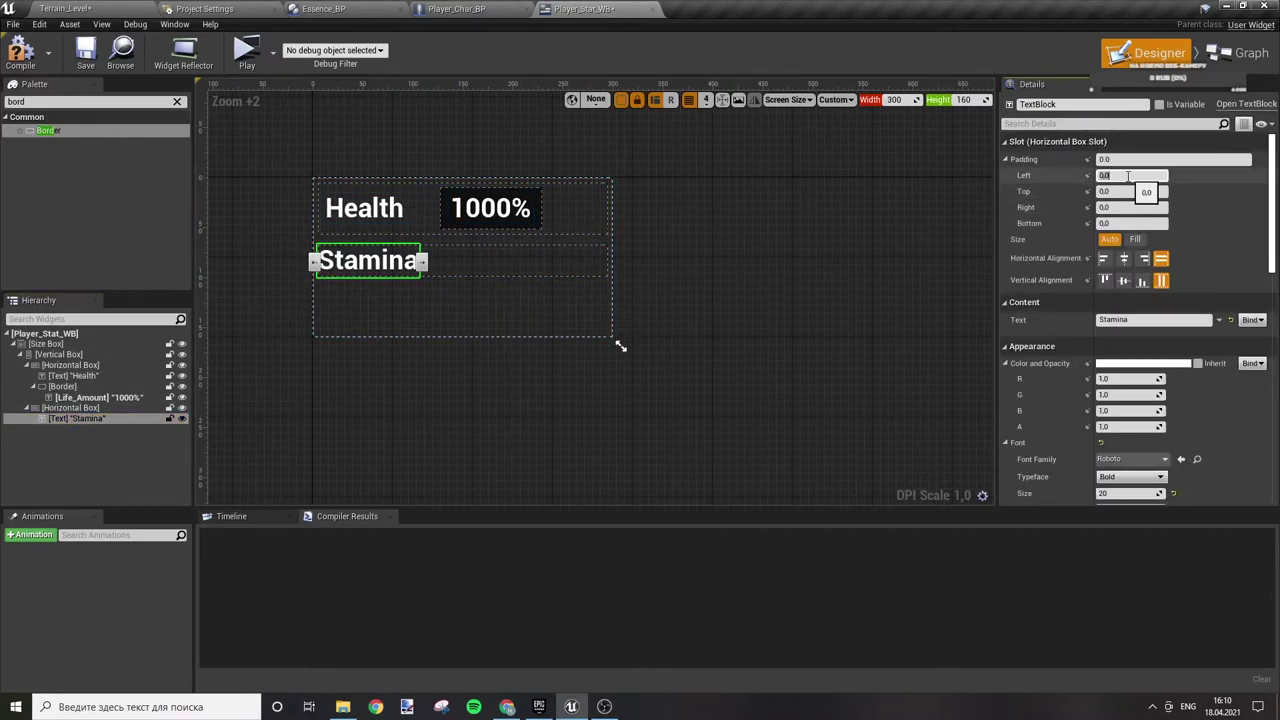
type("5")
key("Tab")
type("5")
key("Tab")
type("5")
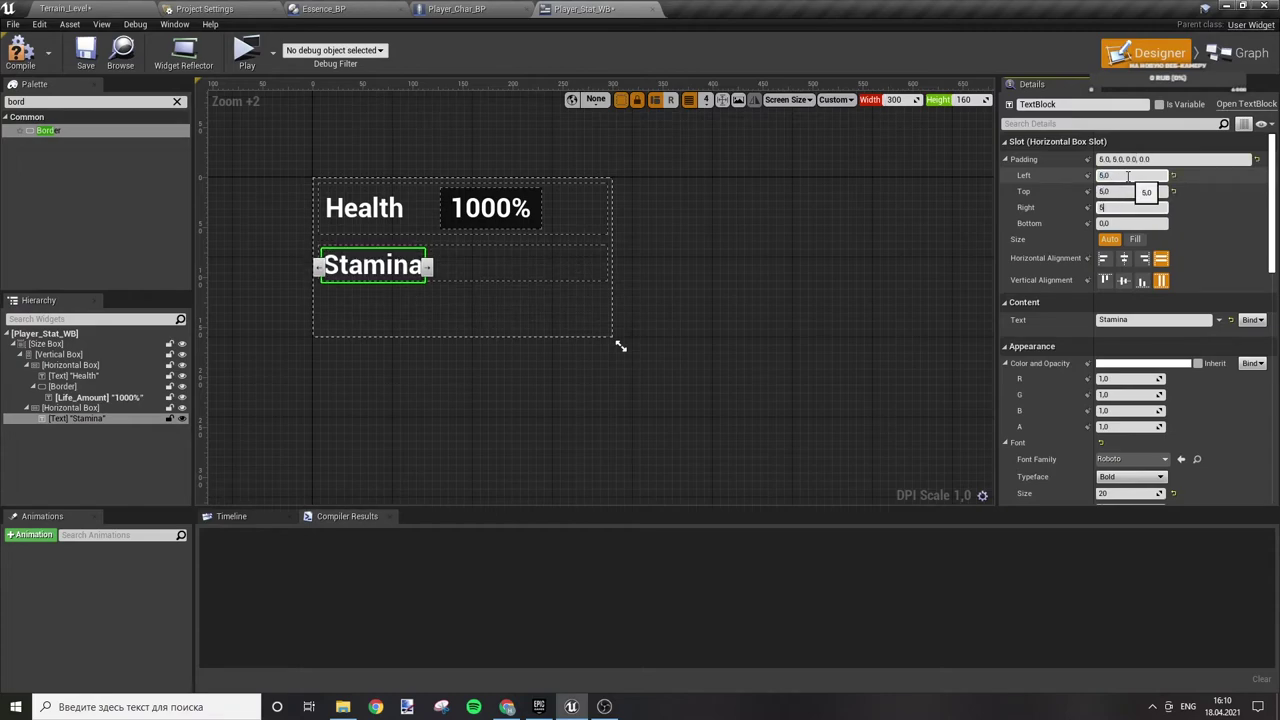
key("Tab")
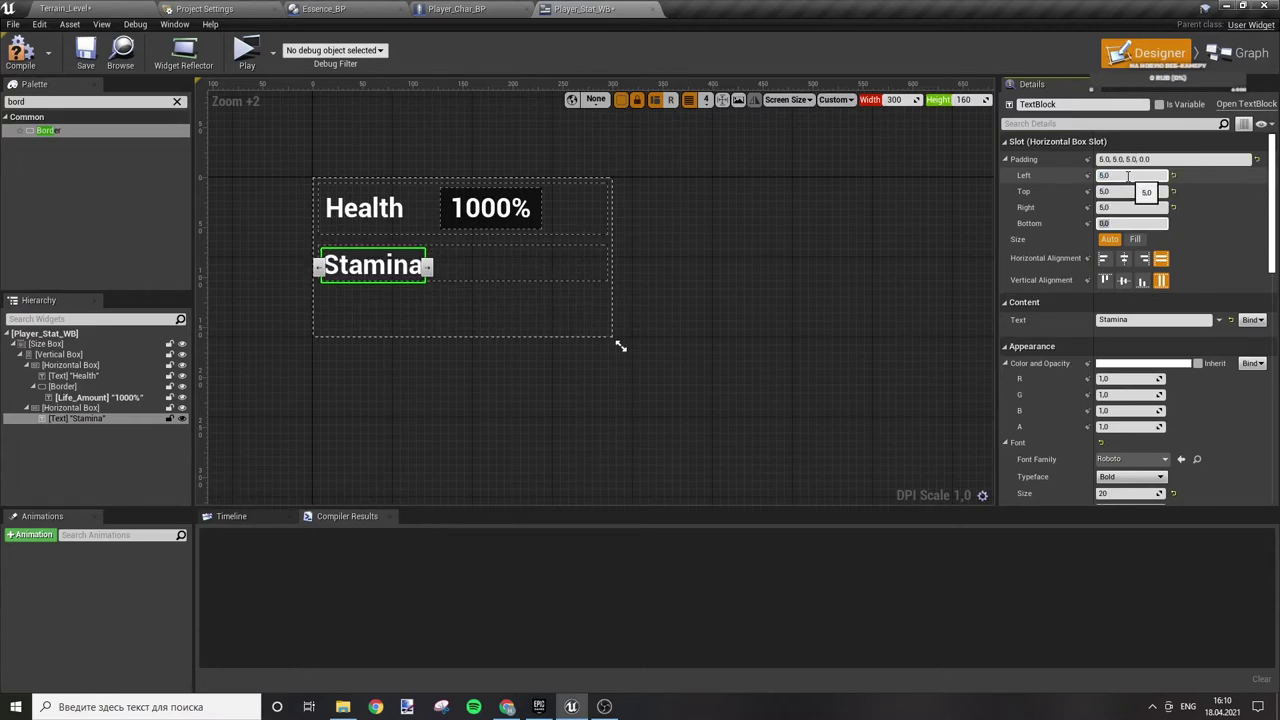
type("5")
key("Return")
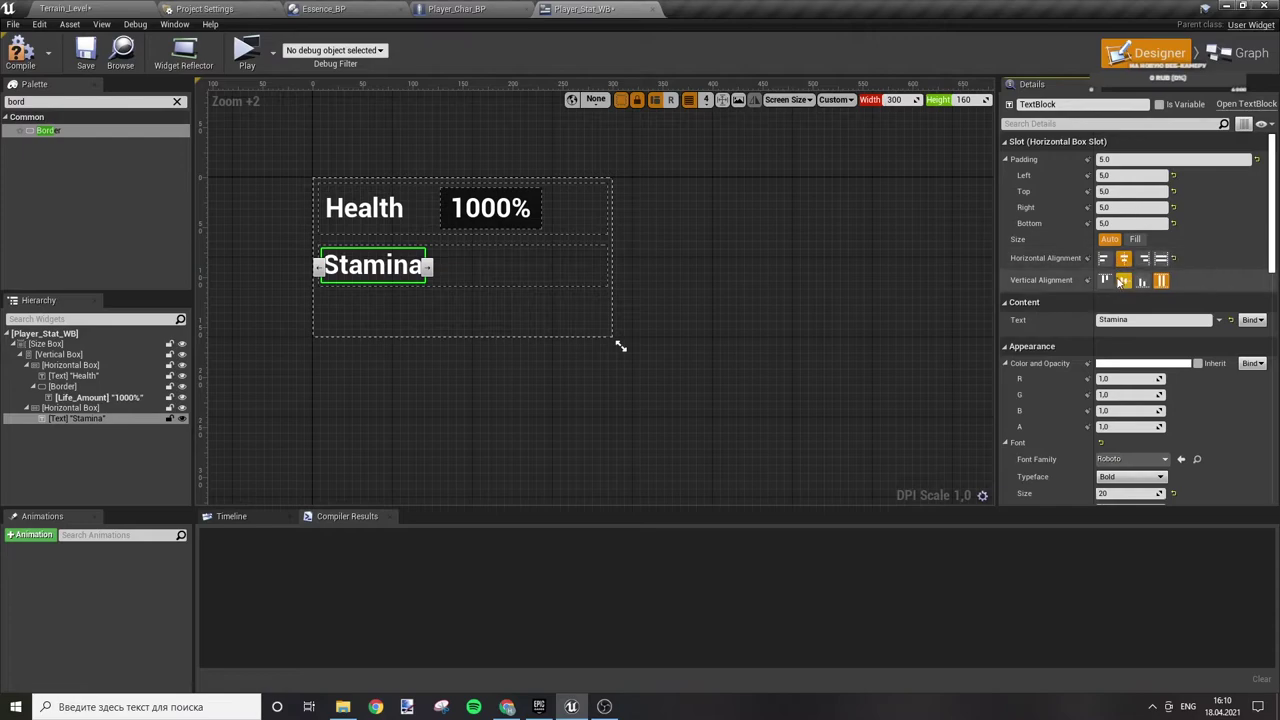
left_click(720, 310)
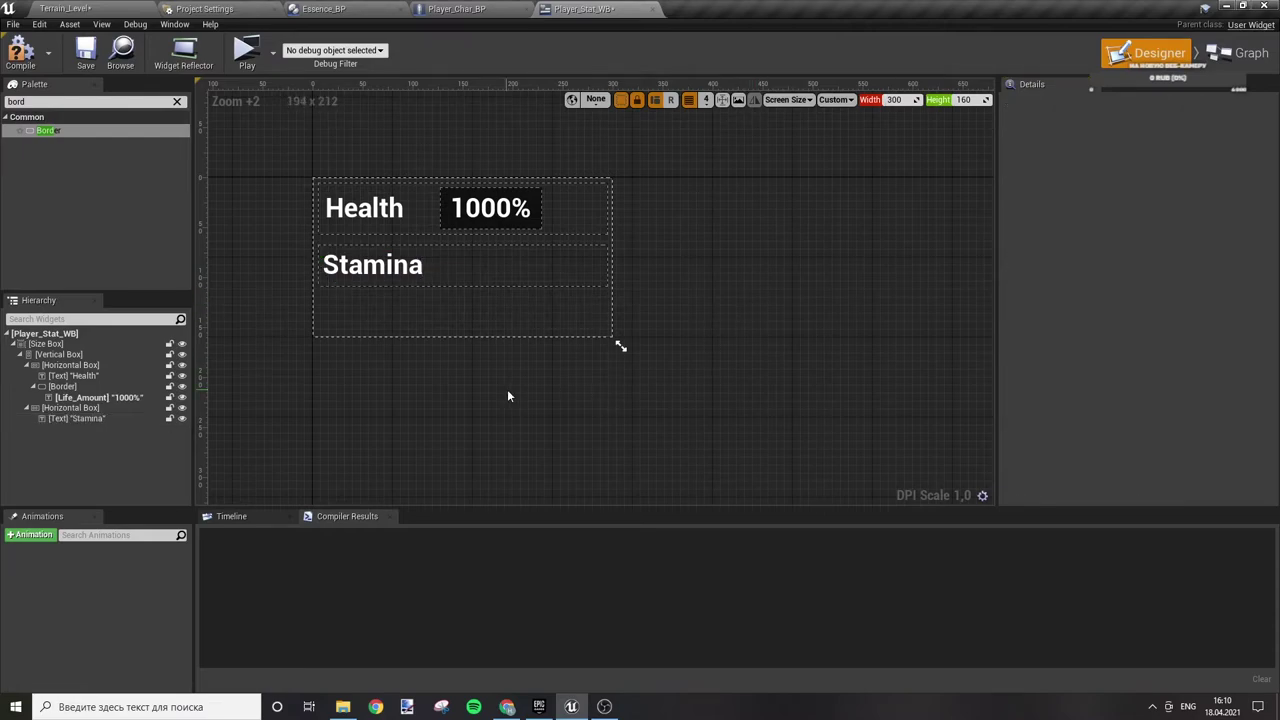
- Select the Health value's border and the Stamina row to copy the 1000% value across
left_click(100, 398)
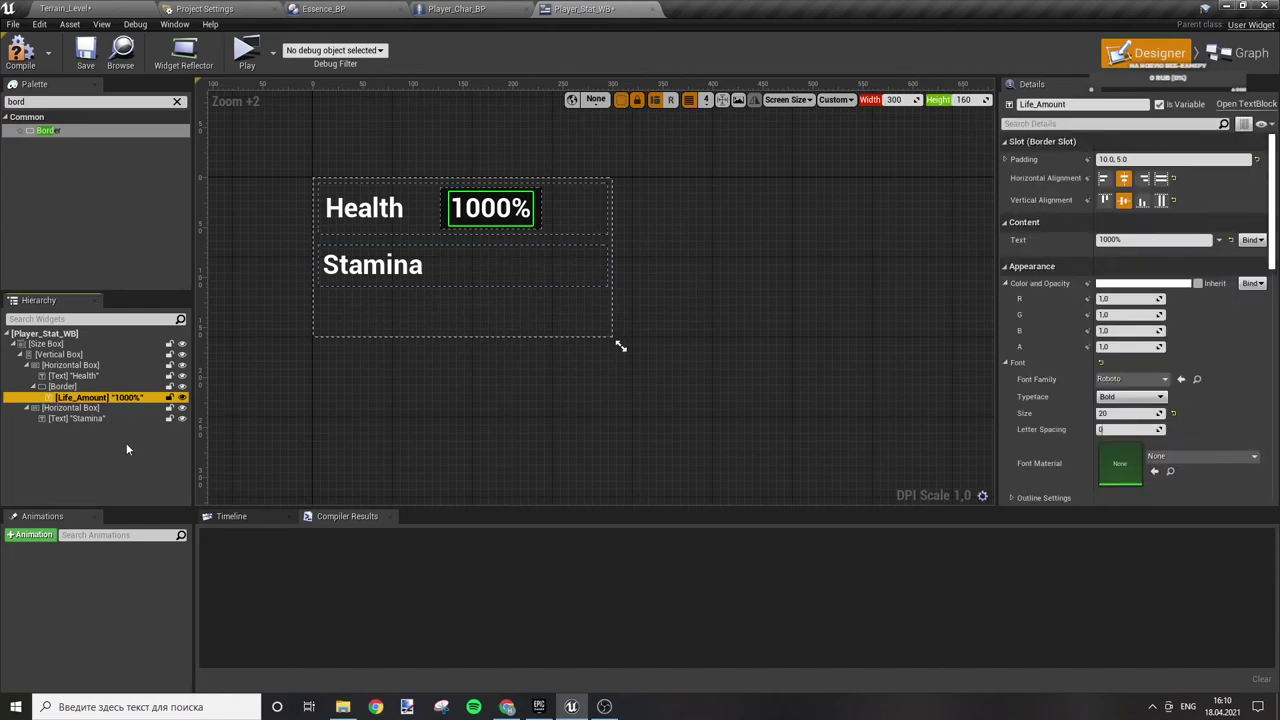
double_click(101, 397)
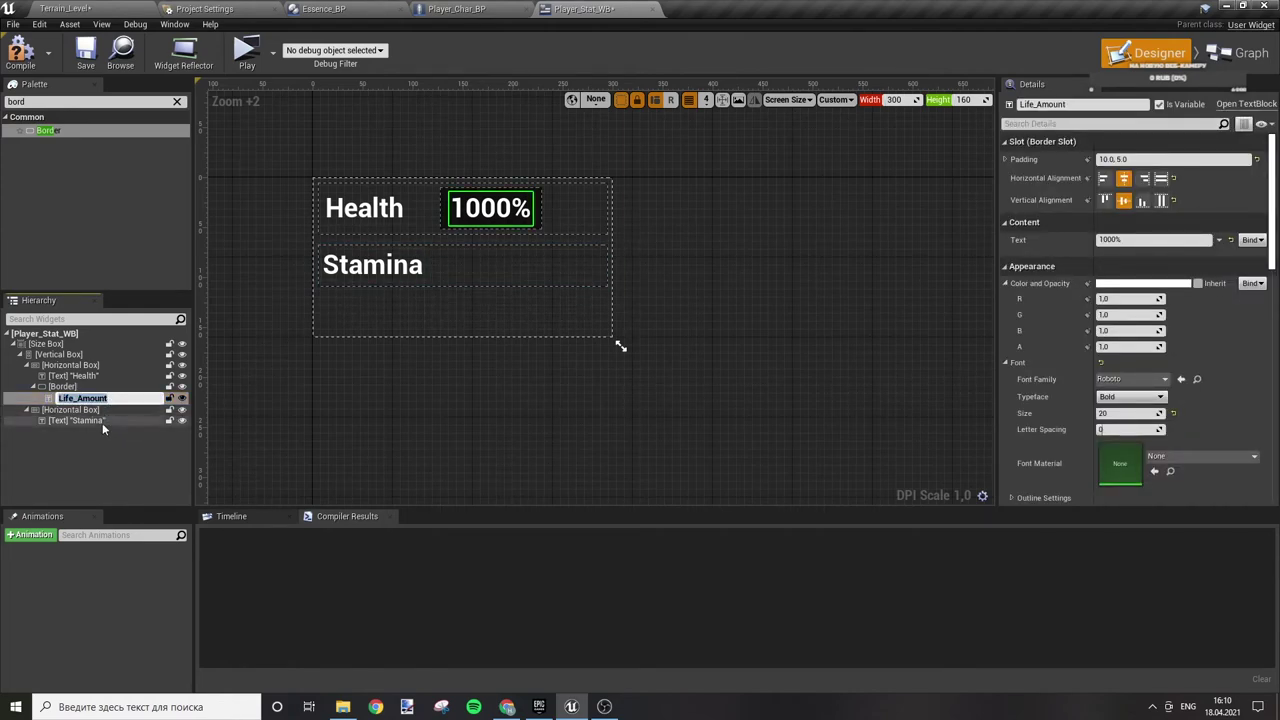
left_click(95, 420)
left_click(96, 409)
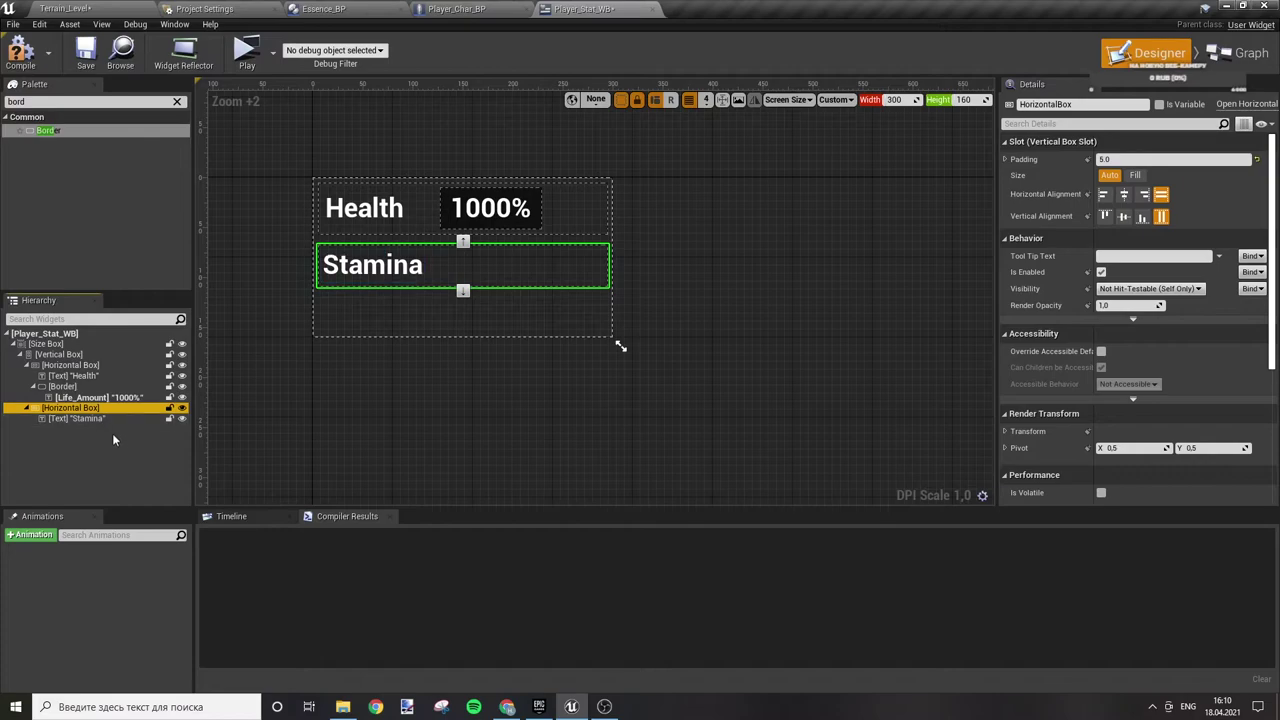
left_click(80, 388)
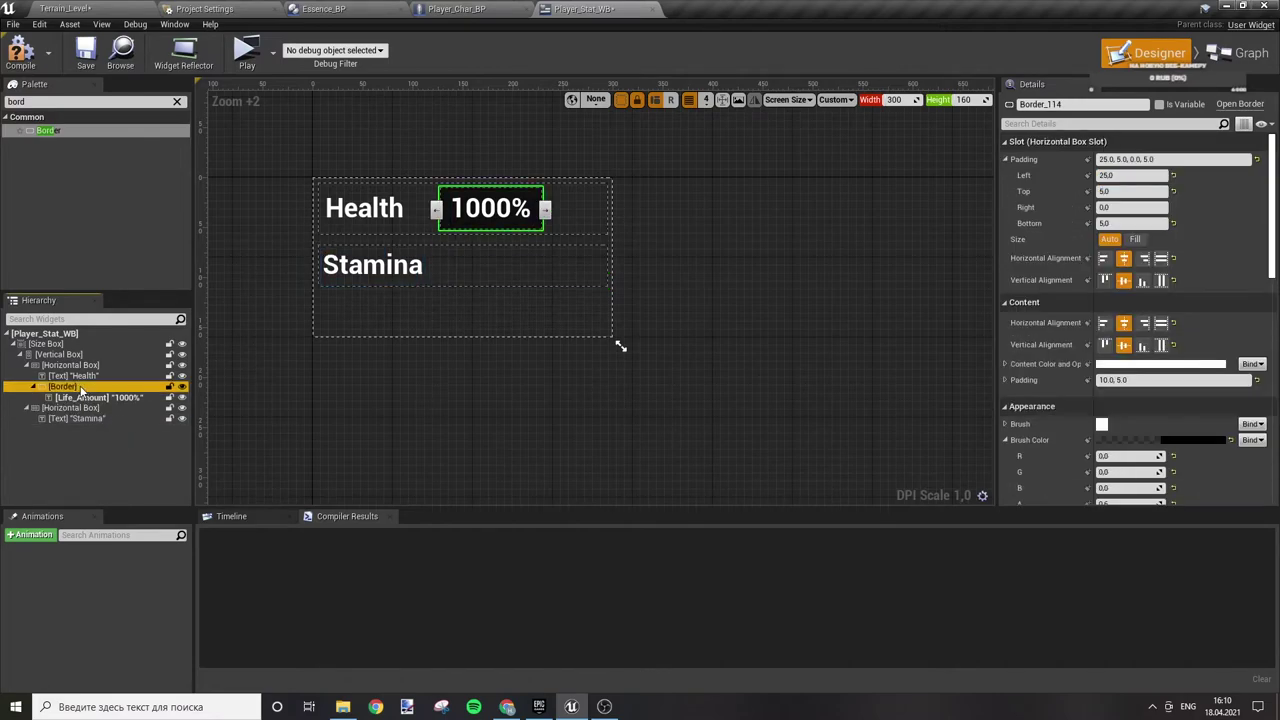
left_click(78, 409)
- Paste the copied 1000% border into the Stamina row and set Life_Amount_1's left padding to 5
key("ctrl+v")
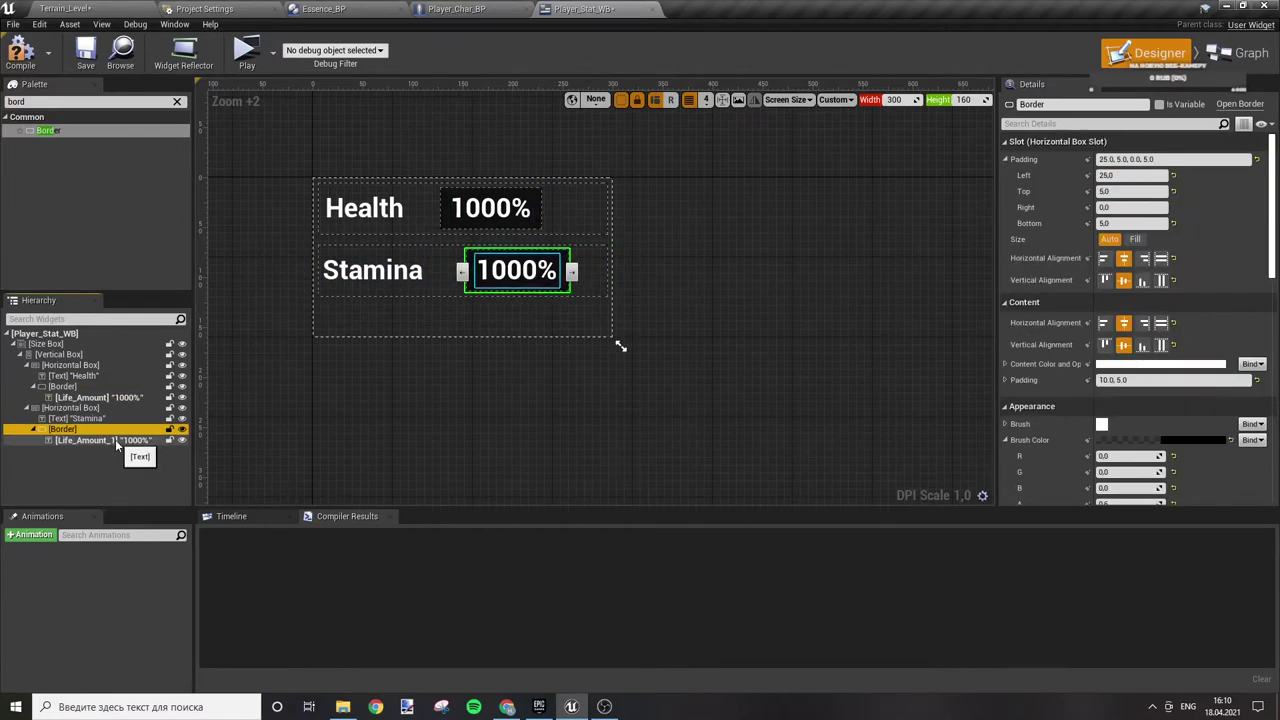
left_click(117, 446)
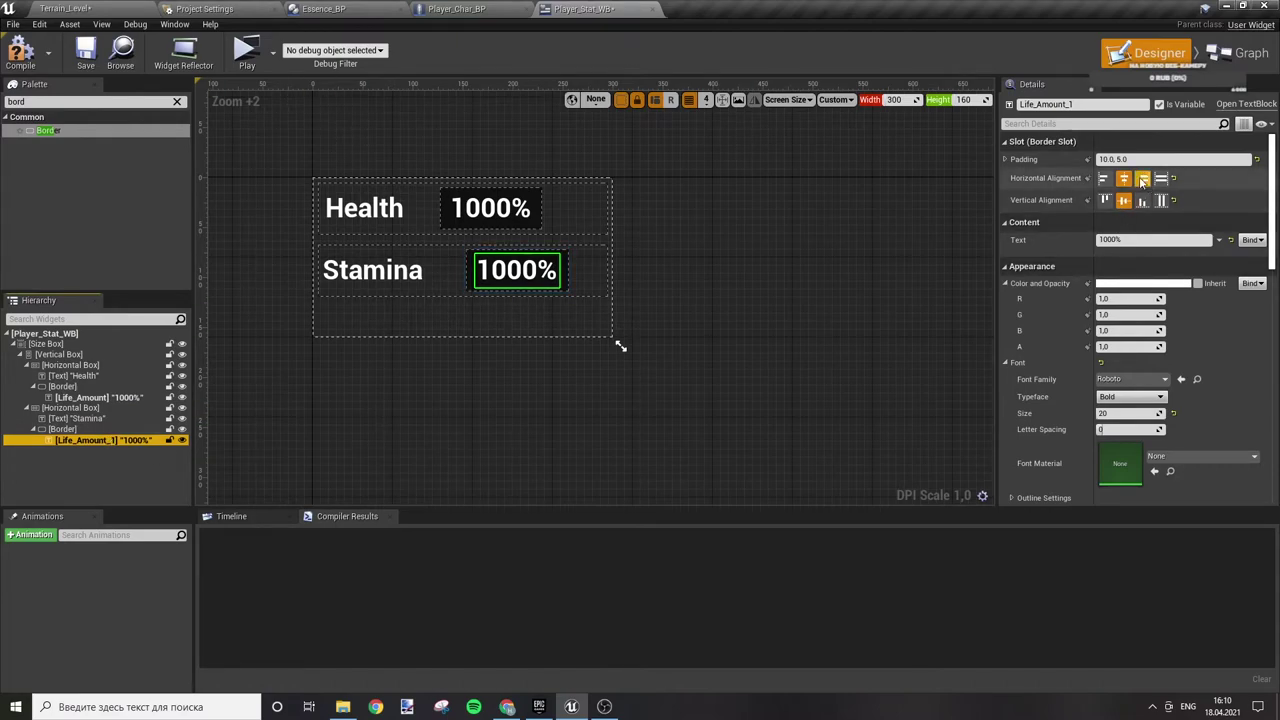
left_click(1005, 159)
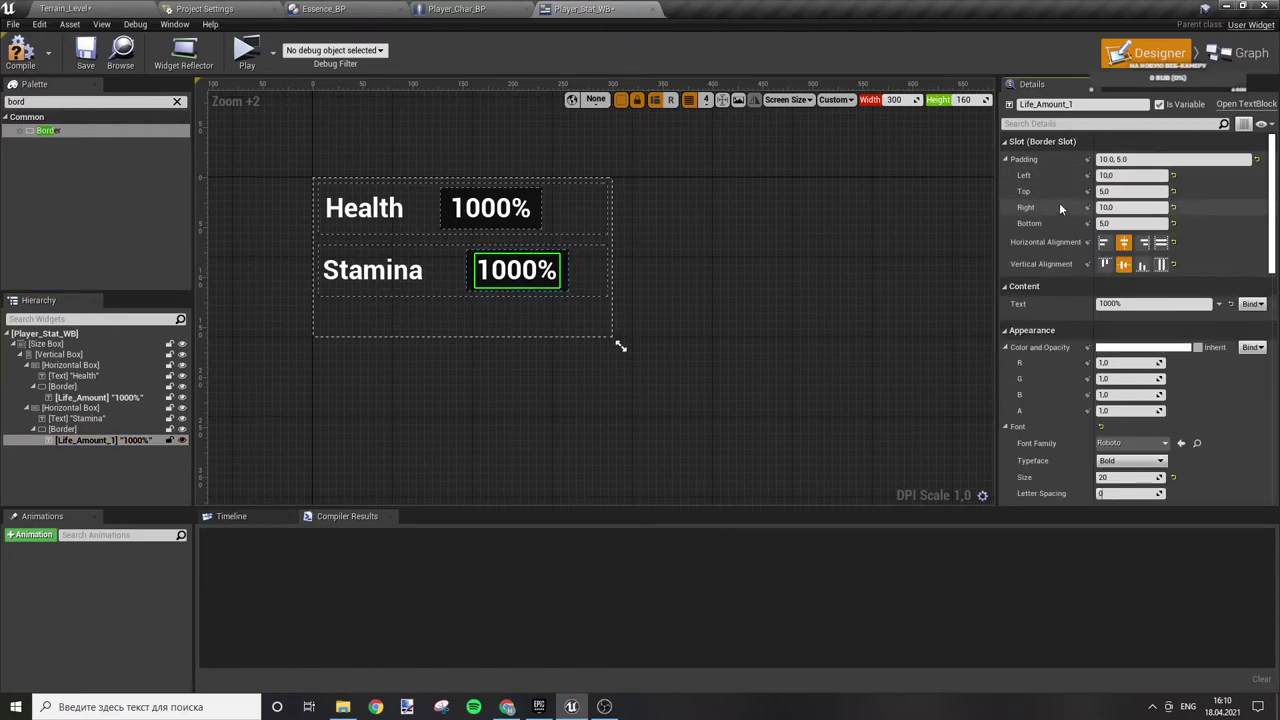
left_click(1114, 177)
type("5")
key("Return")
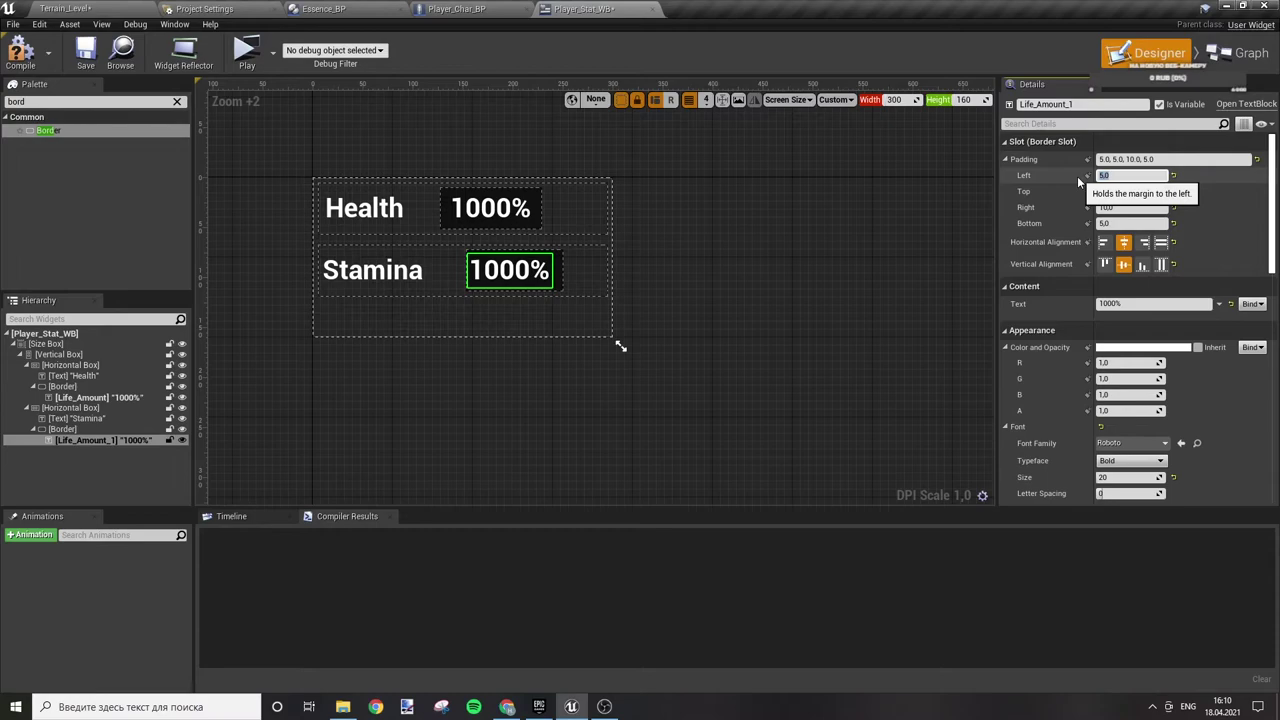
- Try left slot paddings of 5, then 10, on the Stamina row's border and preview the layout
left_click(97, 428)
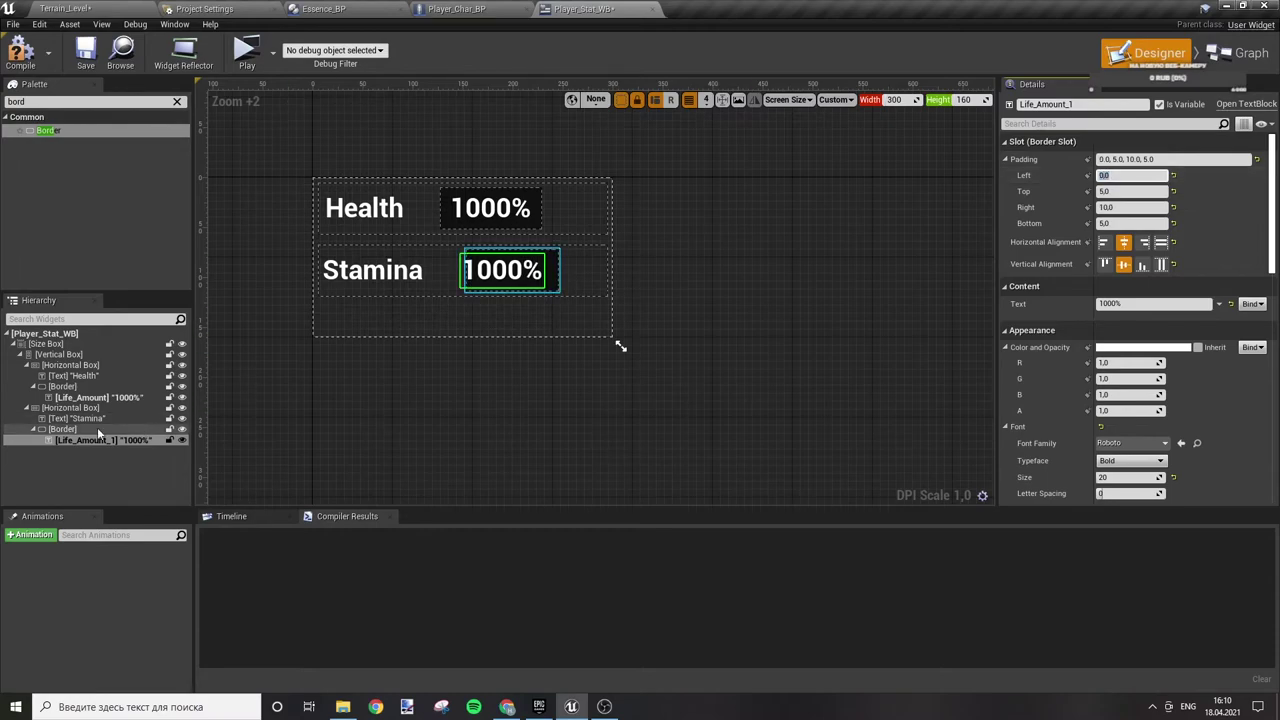
left_click(1130, 175)
type("5")
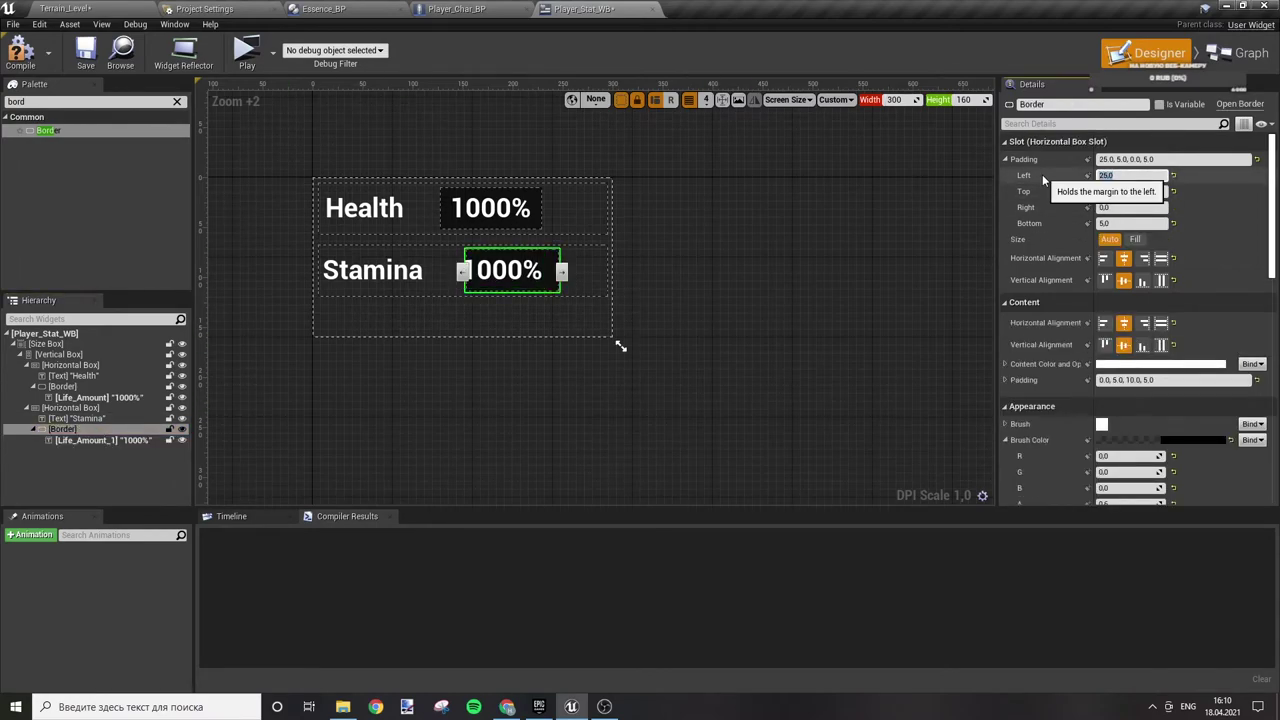
key("Return")
type("10")
key("Return")
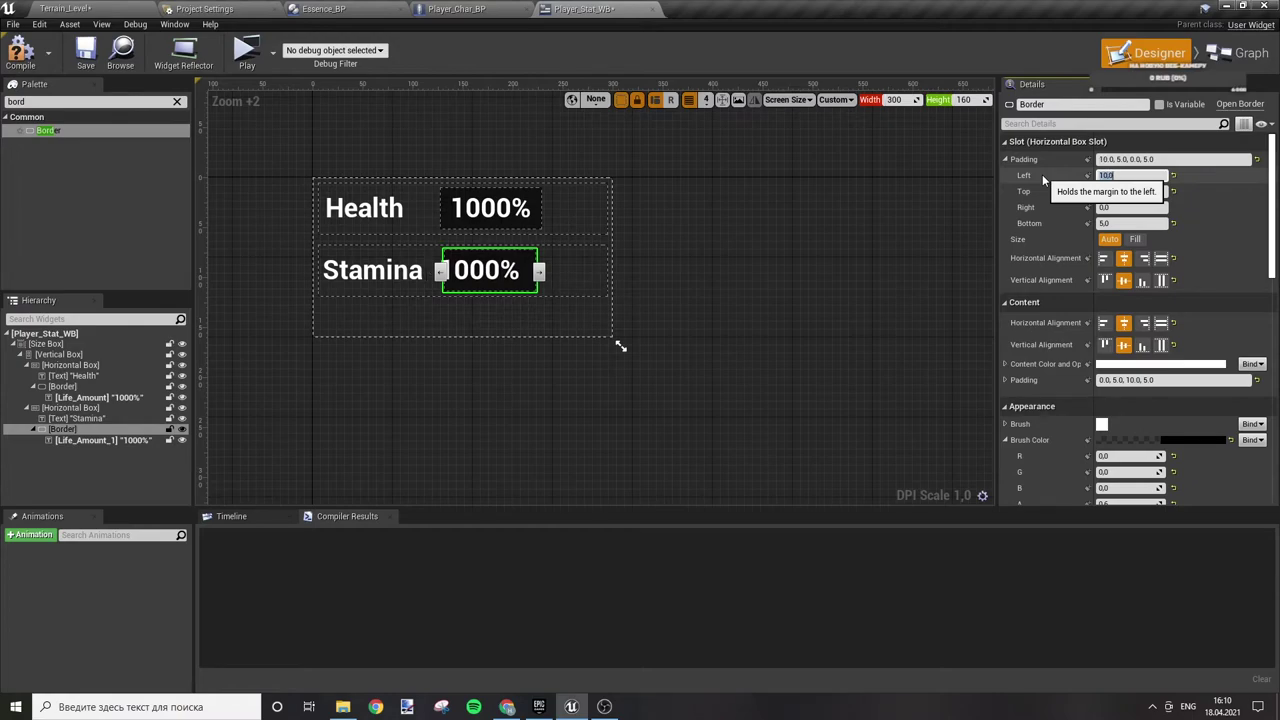
left_click(747, 280)
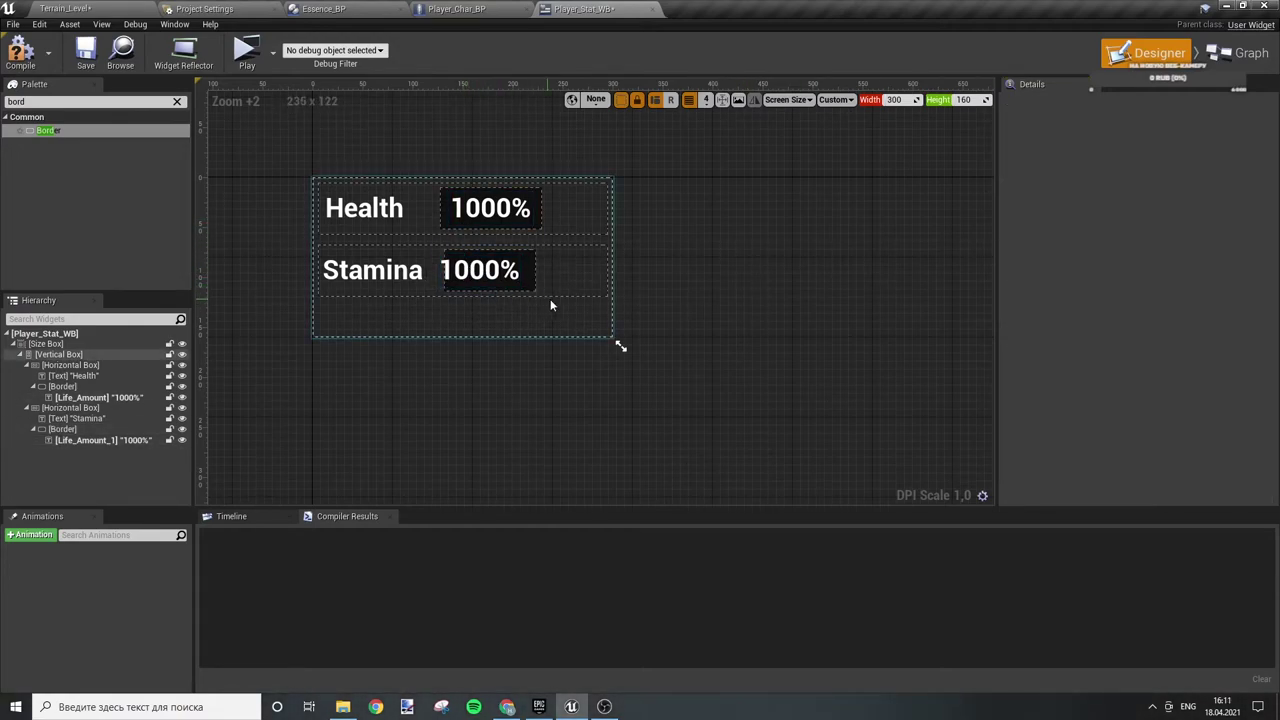
- Settle the Stamina border's left slot padding at 8 after trying 5 and 7
left_click(112, 431)
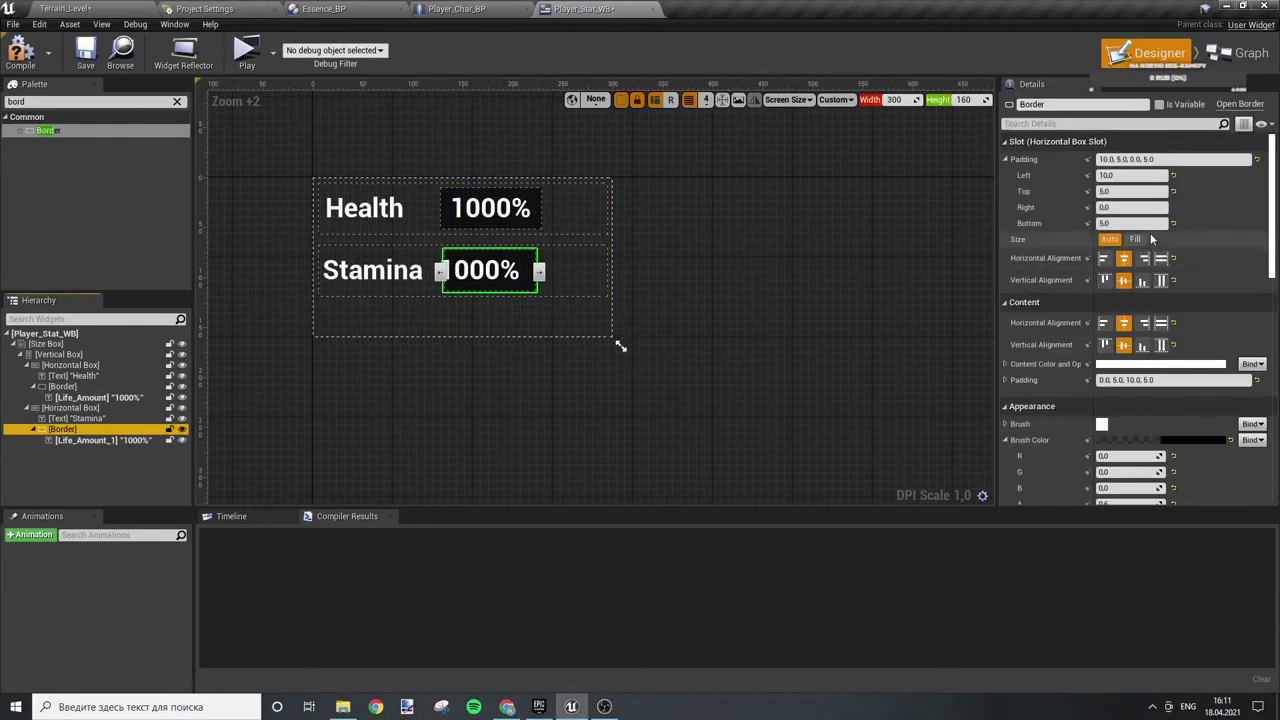
left_click(1130, 176)
type("5")
key("Return")
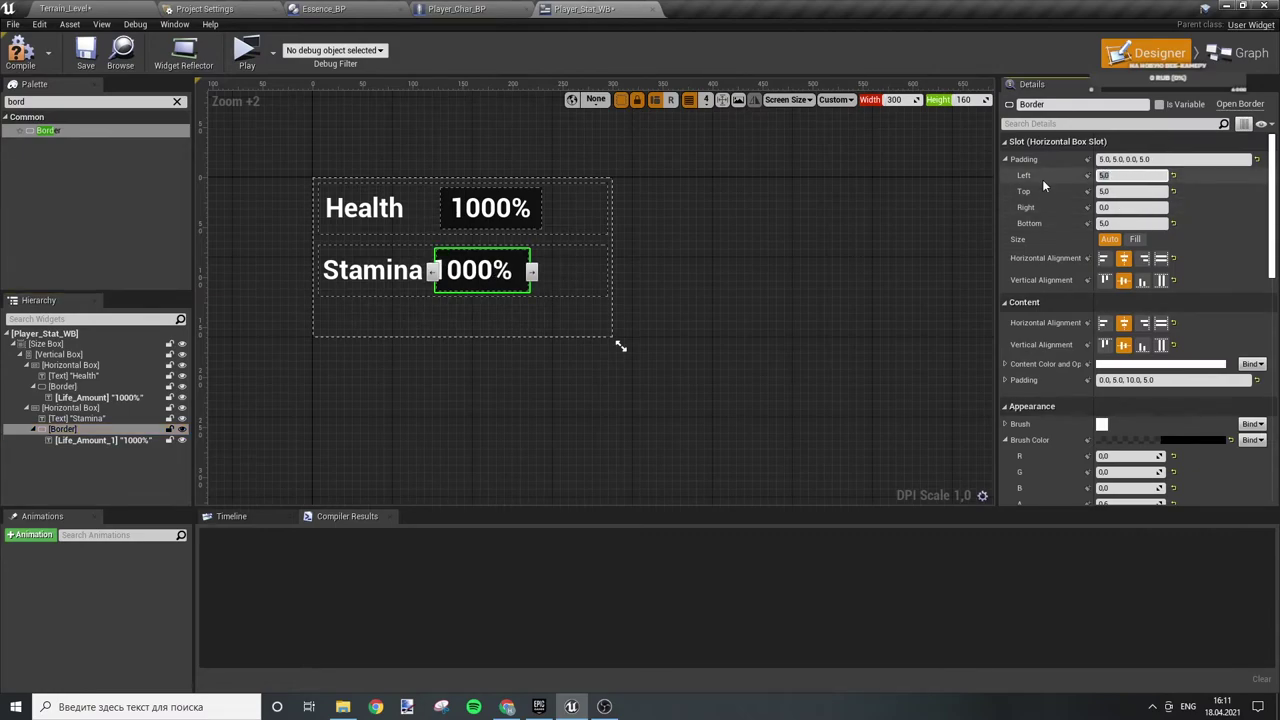
type("7")
key("Return")
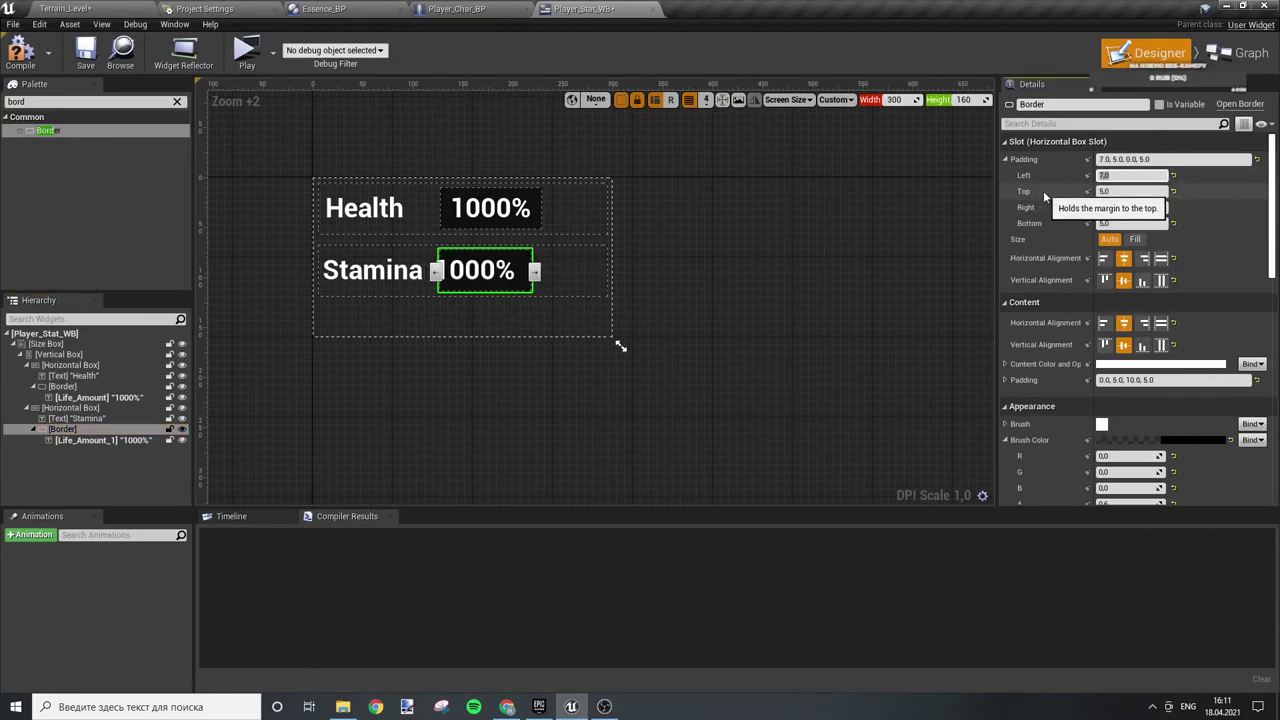
type("8")
key("Return")
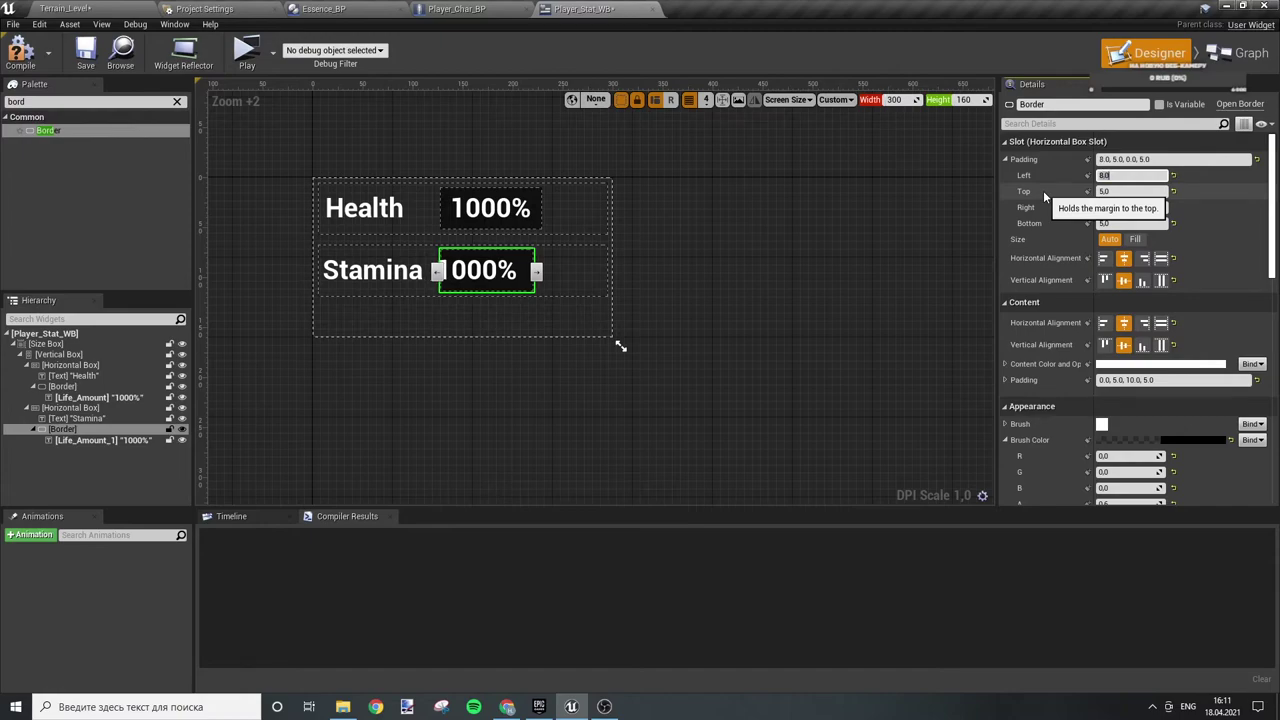
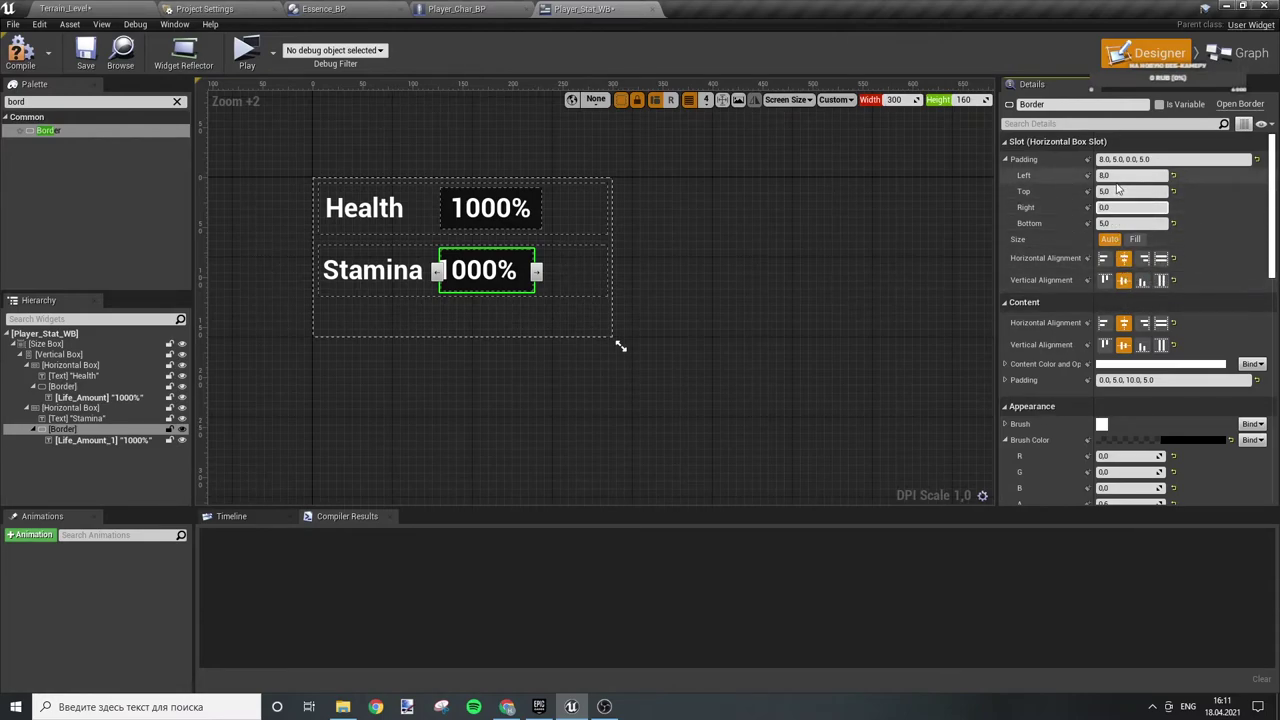
- Give the Stamina 1000% value a left padding of 5.0 so it lines up under Health
left_click(100, 440)
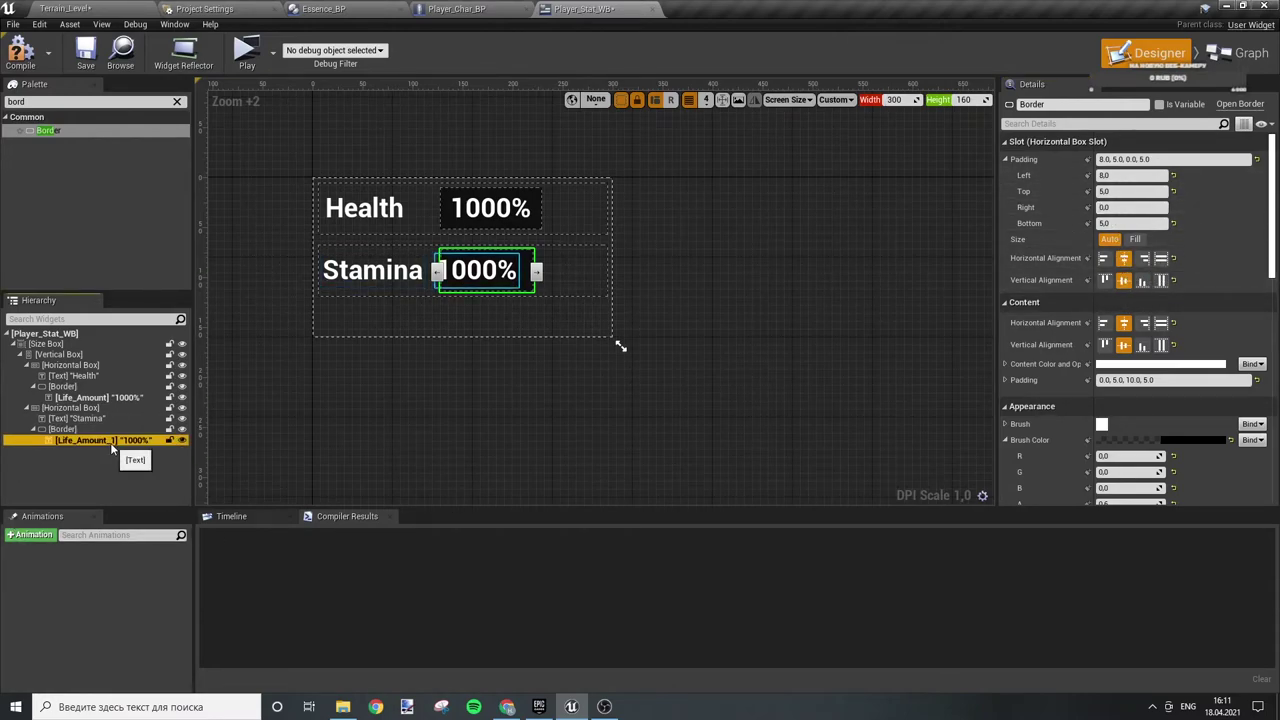
left_click(1122, 176)
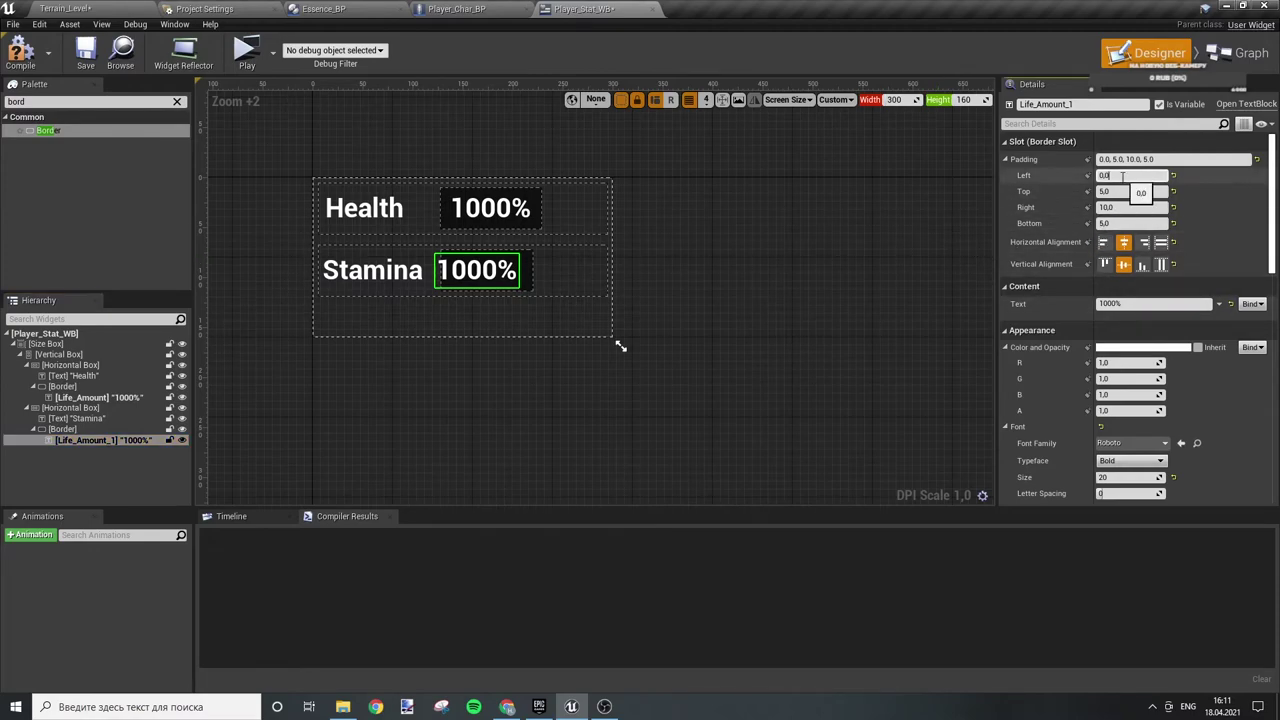
key("Return")
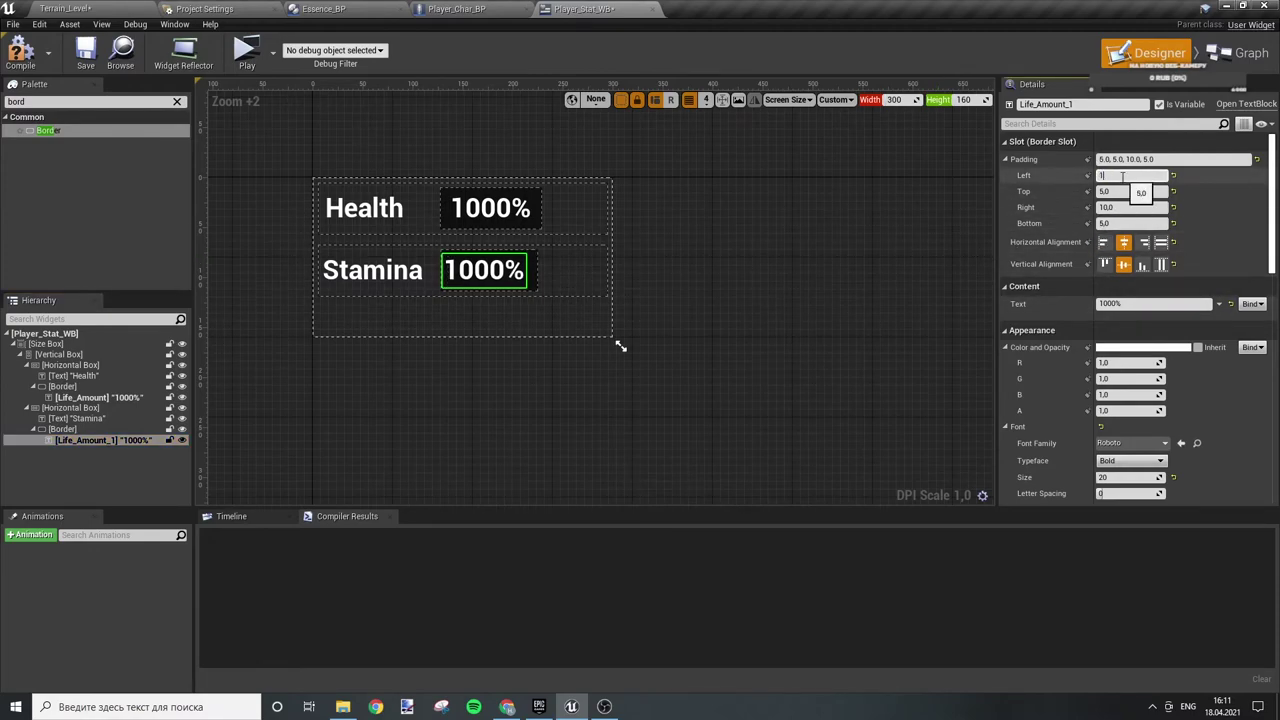
type("0")
key("Return")
left_click(757, 237)
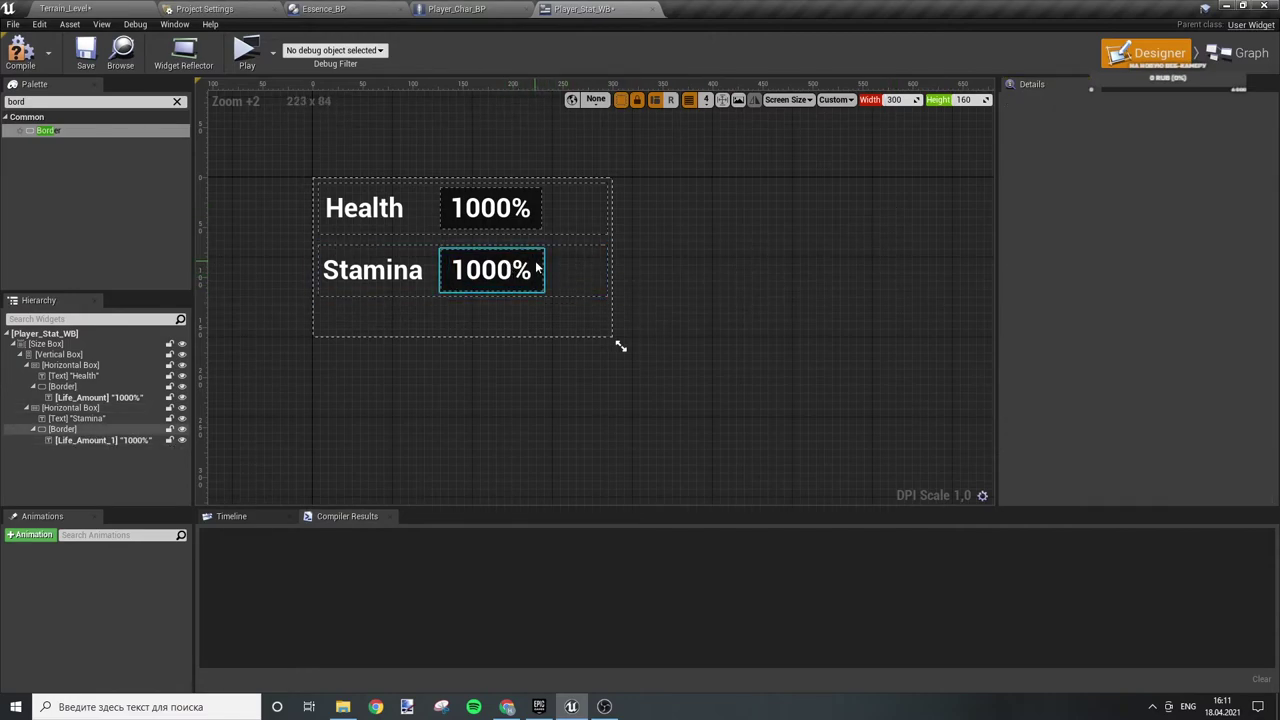
left_click(430, 274)
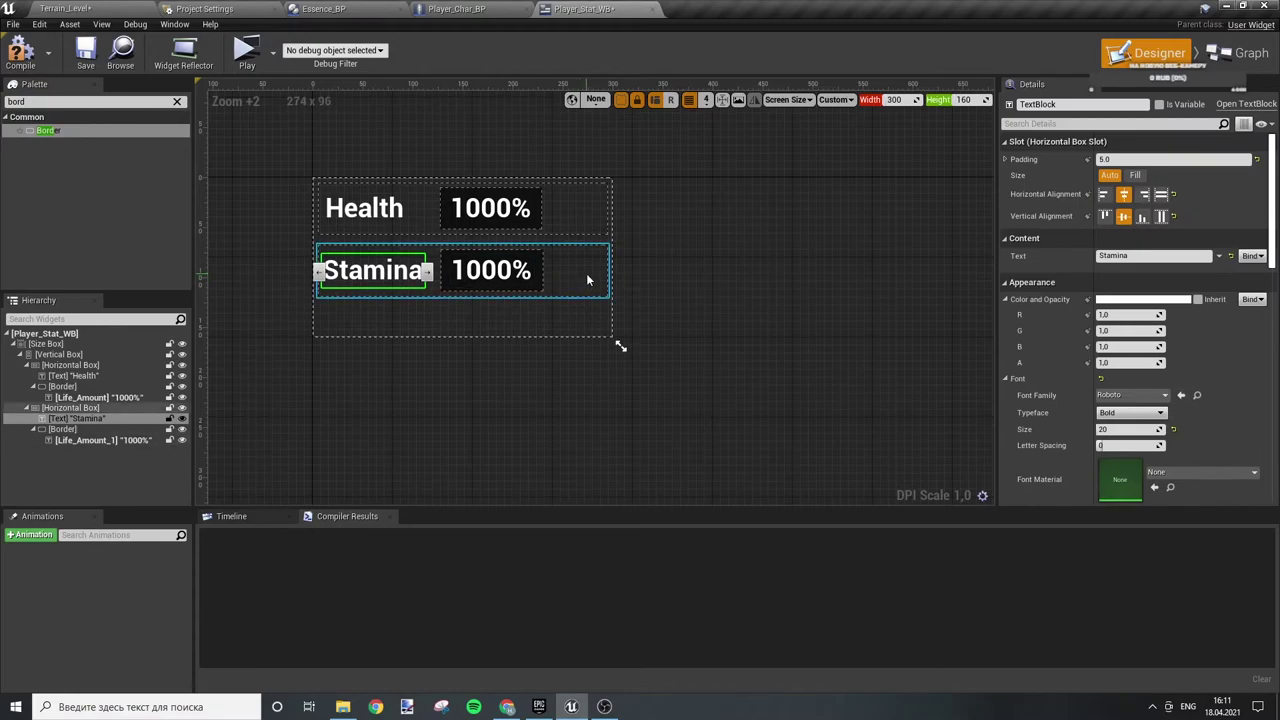
left_click(103, 345)
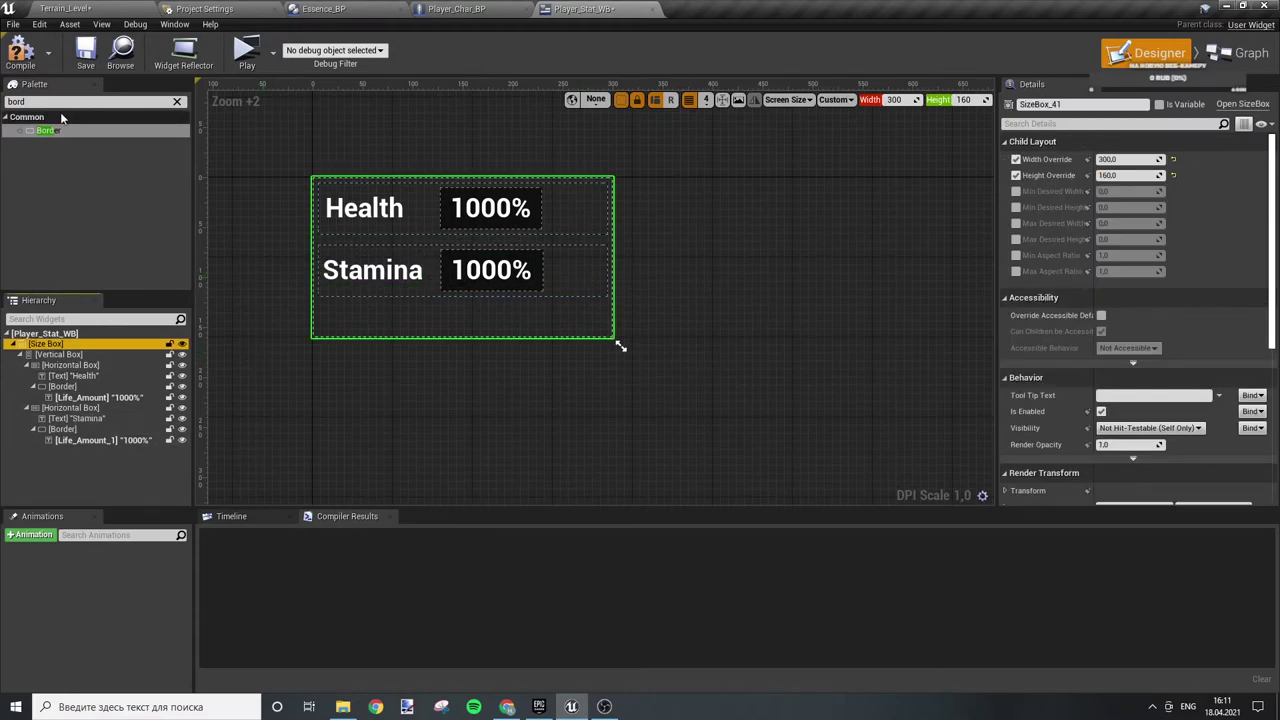
mouse_move(47, 131)
left_mouse_down()
mouse_move(73, 360)
mouse_move(90, 368)
left_mouse_up()
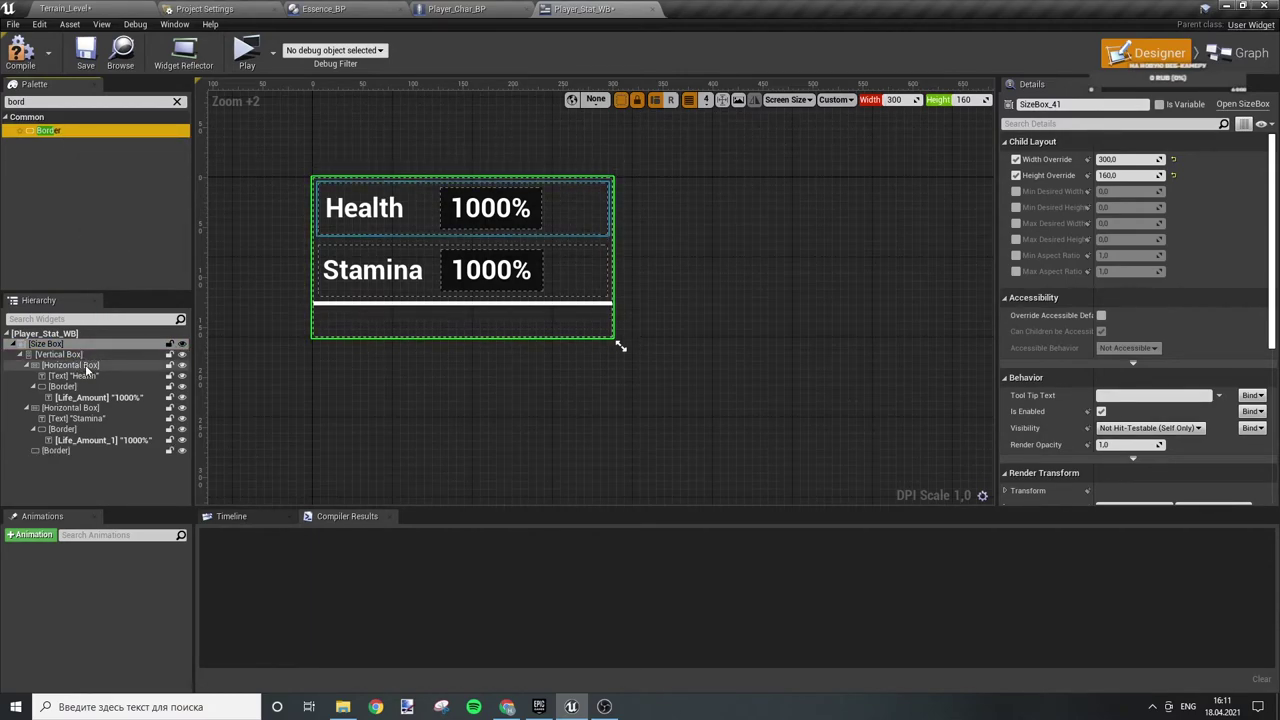
mouse_move(90, 368)
left_mouse_down()
mouse_move(77, 476)
mouse_move(57, 357)
left_mouse_up()
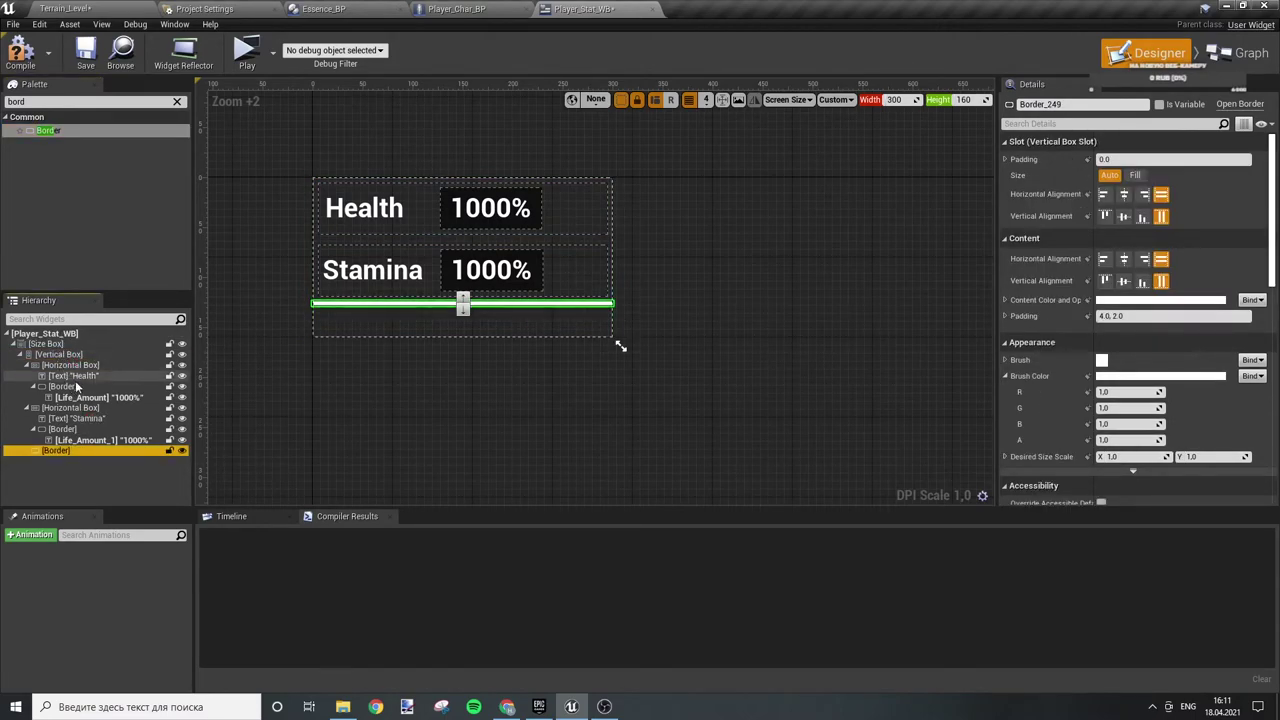
left_click(67, 450)
left_click(1135, 175)
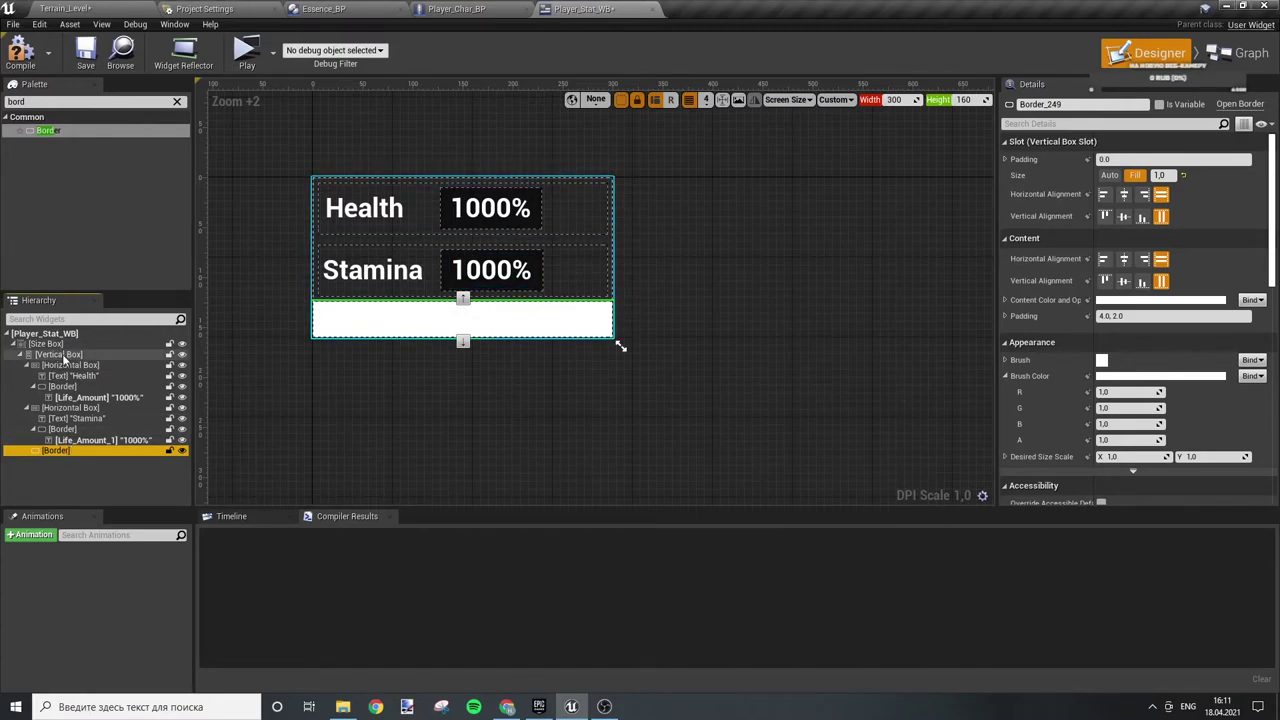
mouse_move(58, 354)
left_mouse_down()
mouse_move(54, 451)
mouse_move(59, 389)
mouse_move(67, 450)
left_mouse_up()
double_click(67, 451)
key("BackSpace")
key("Delete")
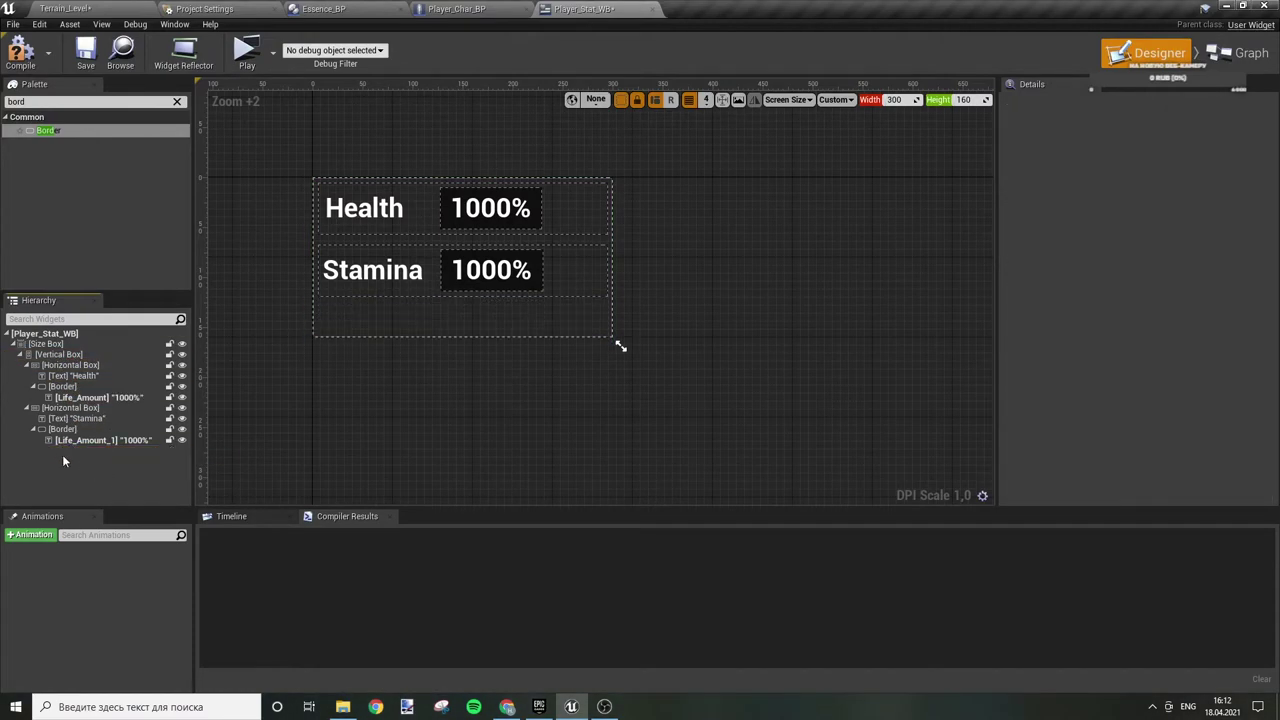
- Move the stat Vertical Box into a new Border placed inside the Size Box
left_click(50, 344)
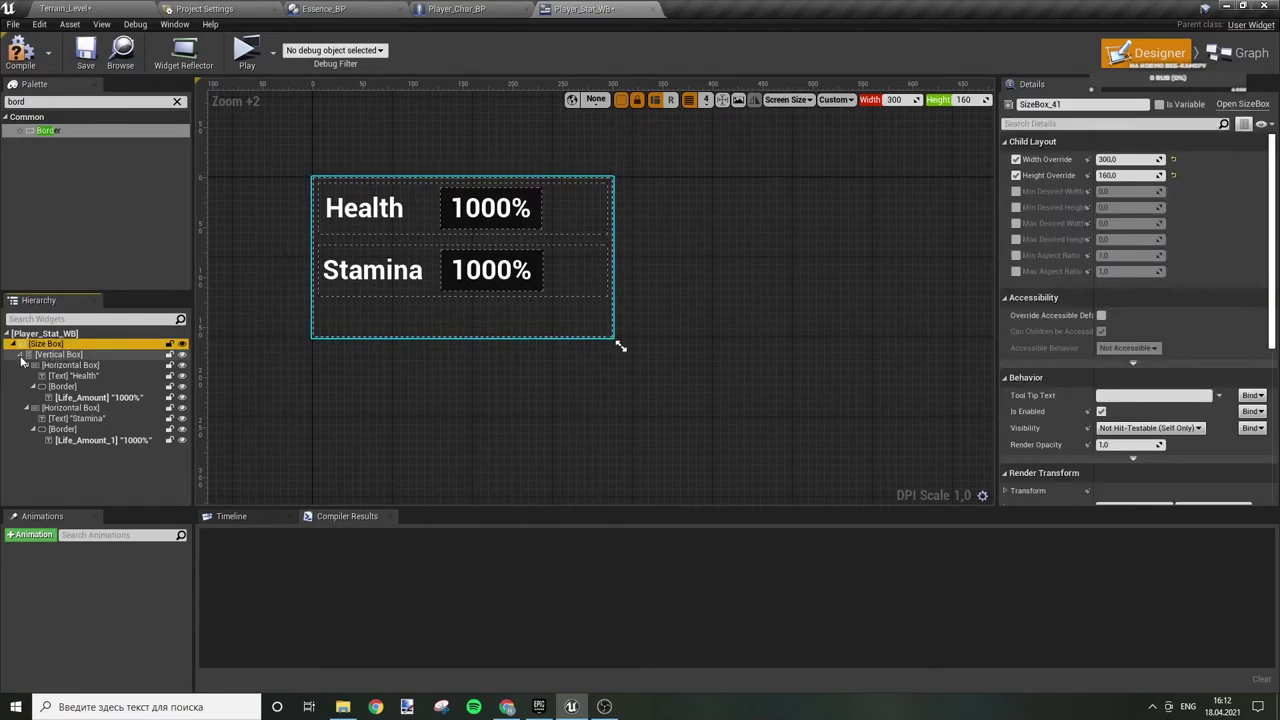
left_click(20, 355)
left_click(66, 357)
key("Delete")
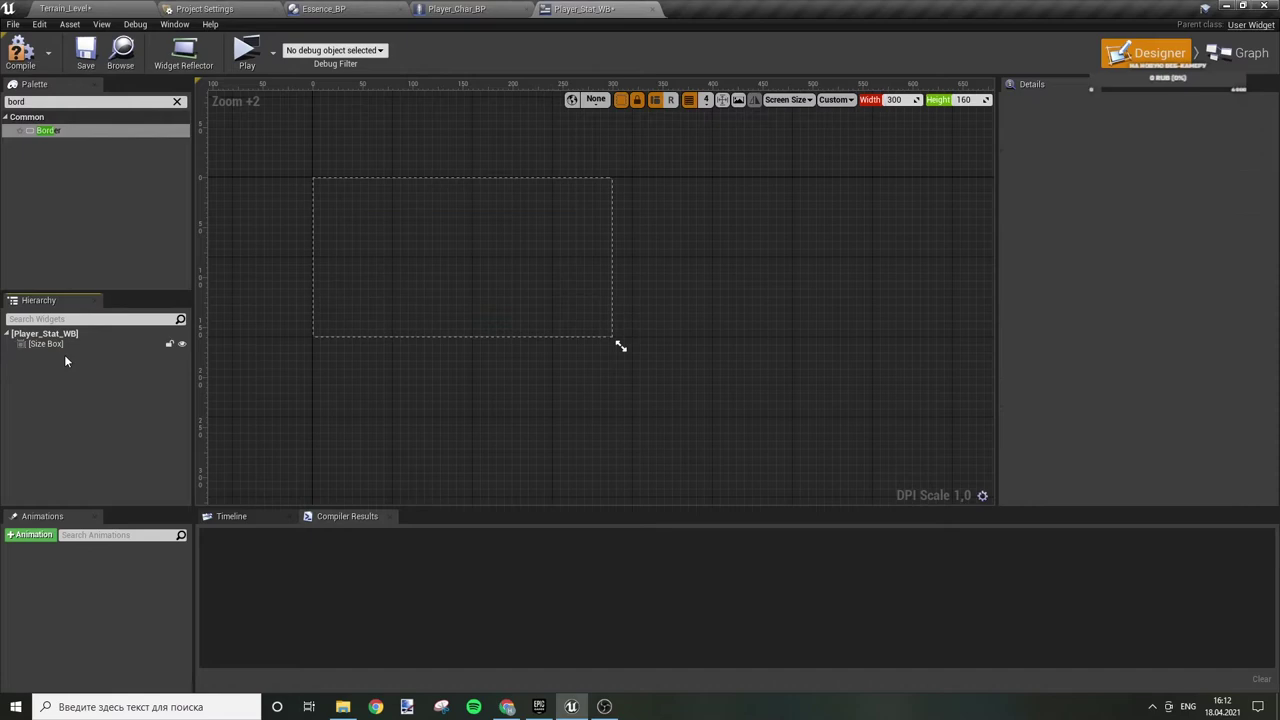
left_click_drag(40, 132, 52, 345)
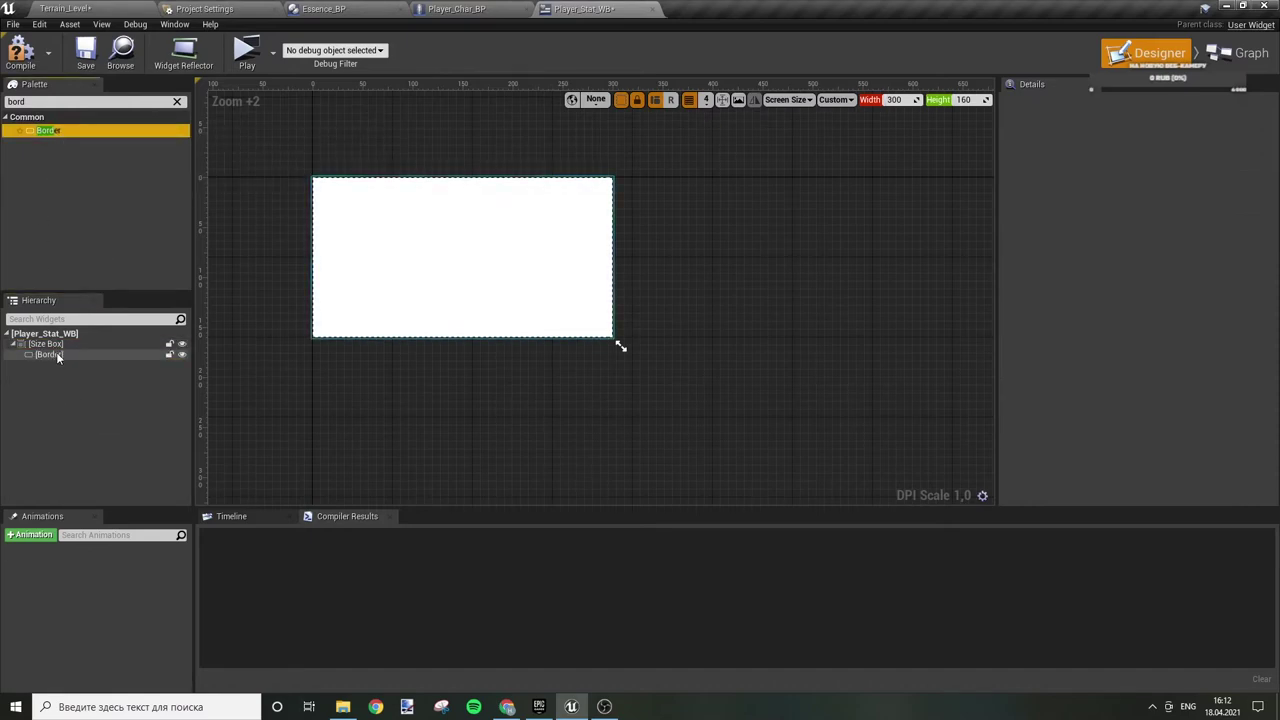
key("ctrl+v")
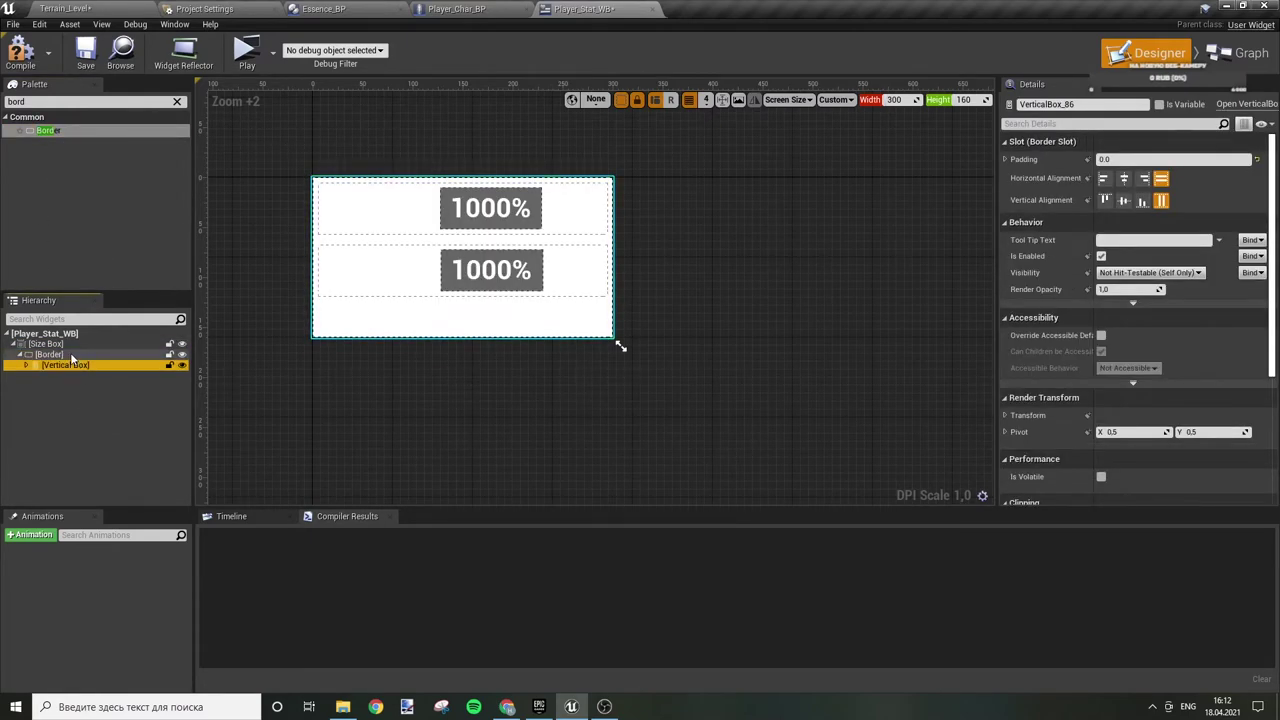
- Set the Border's brush colour to black with 0.6 alpha
left_click(70, 355)
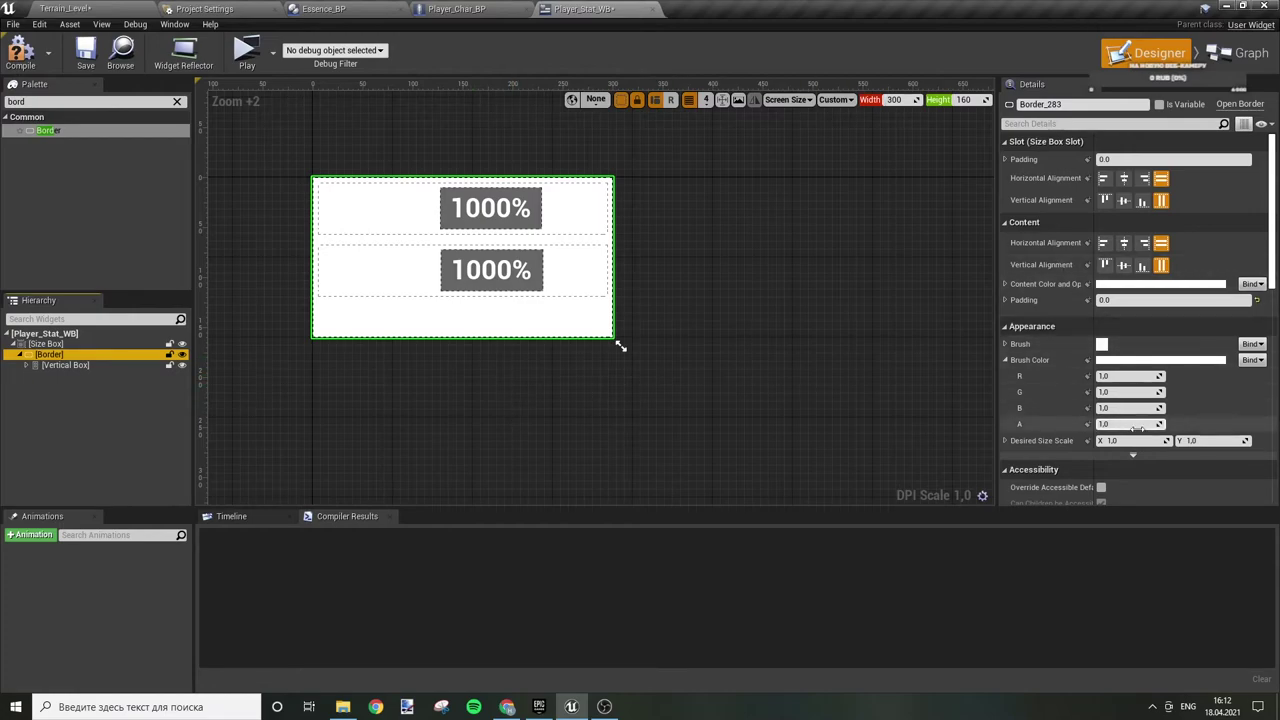
left_click(1120, 361)
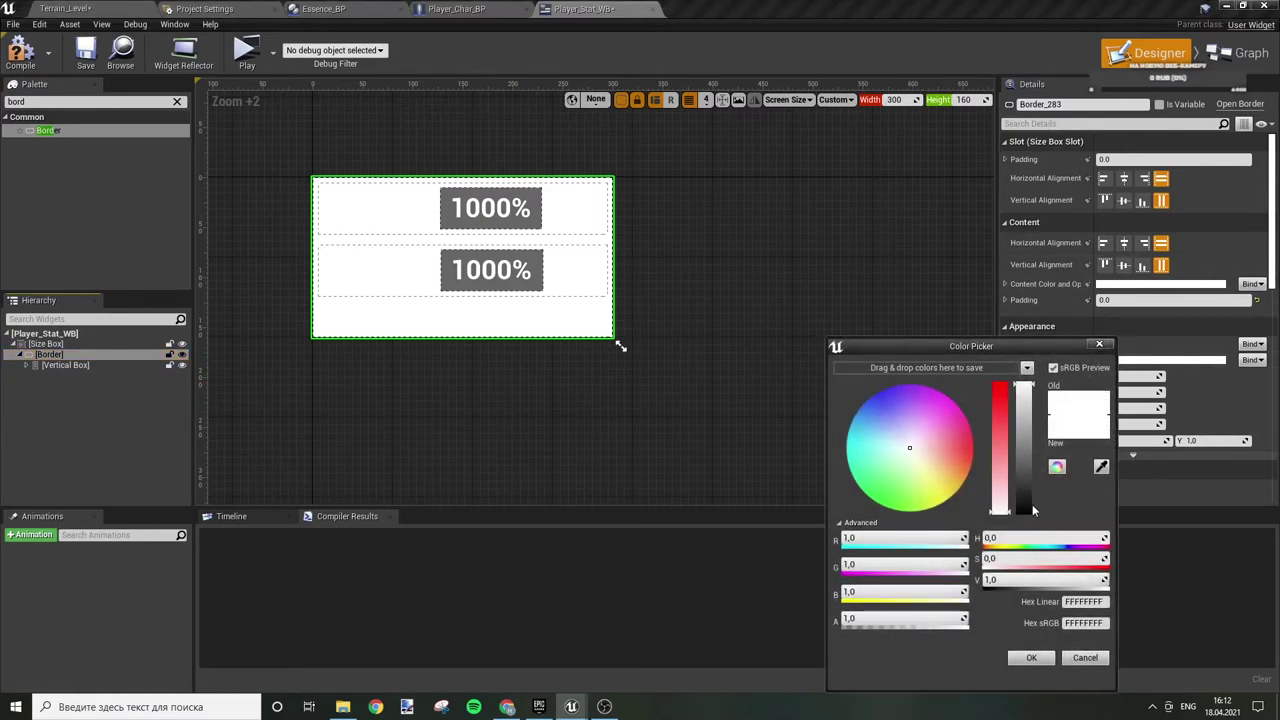
left_click_drag(1024, 506, 1022, 517)
left_click(922, 618)
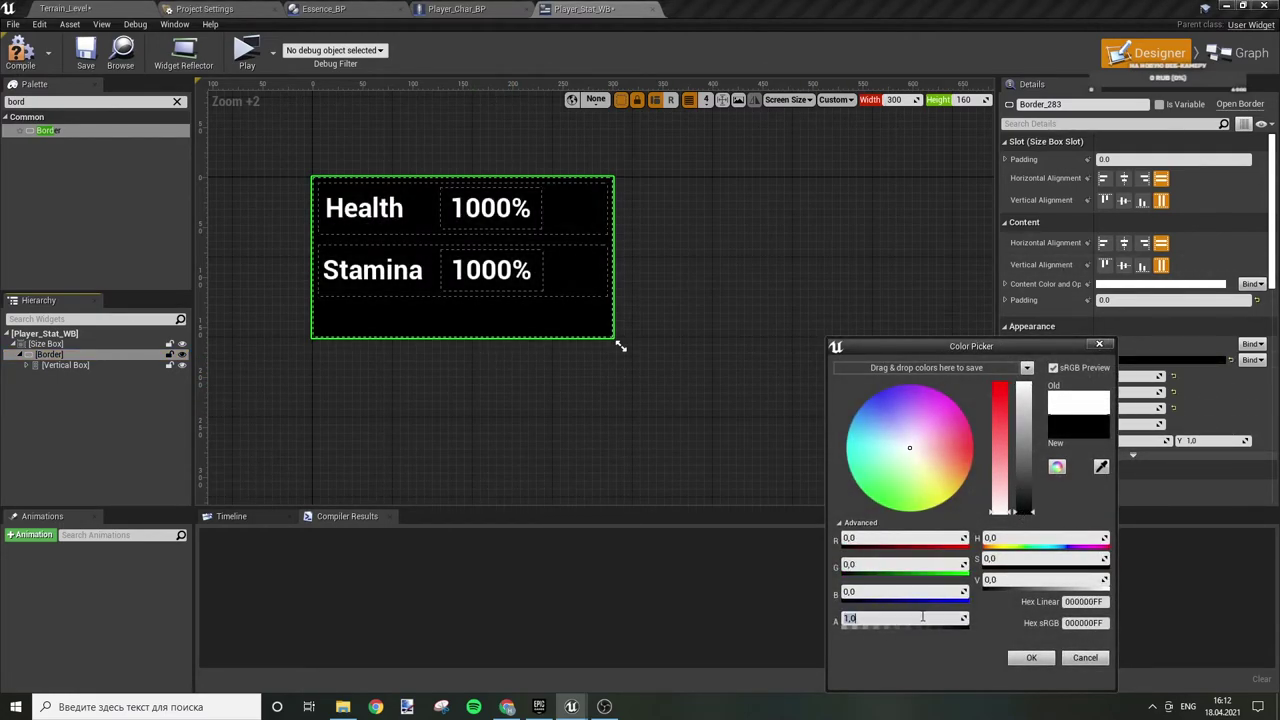
type("0,6")
key("Return")
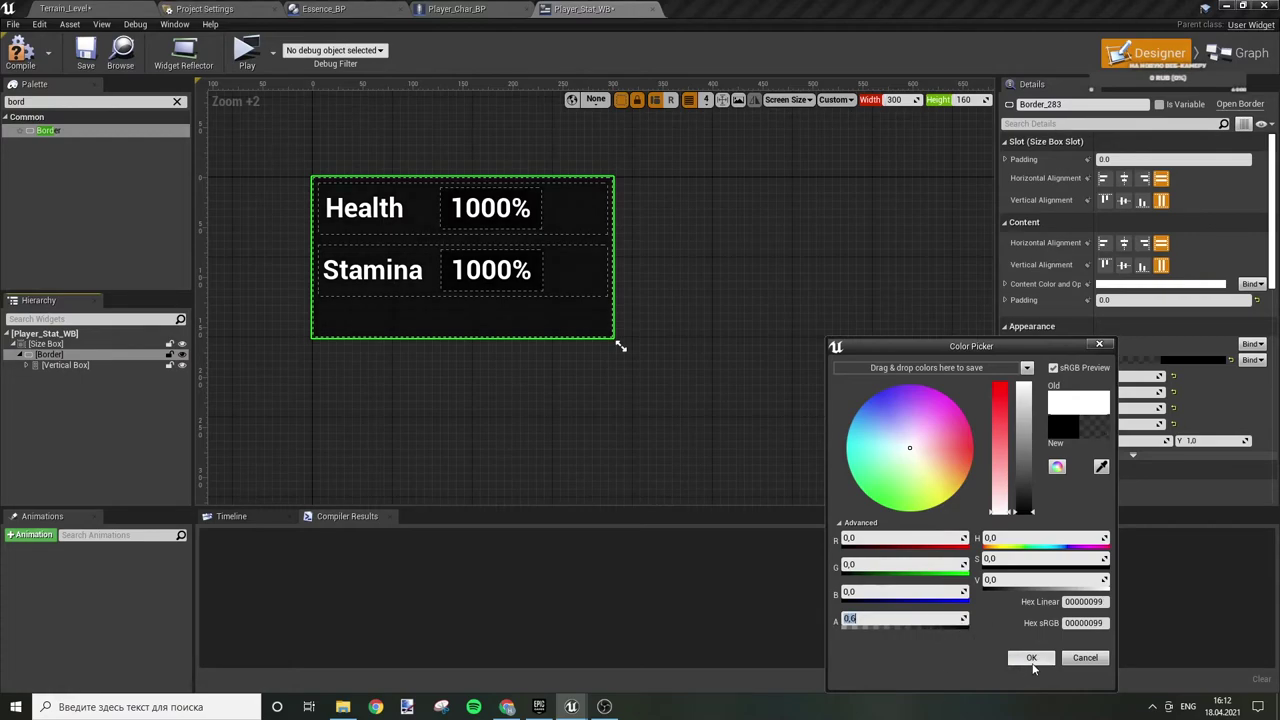
left_click(1032, 660)
left_click(45, 356)
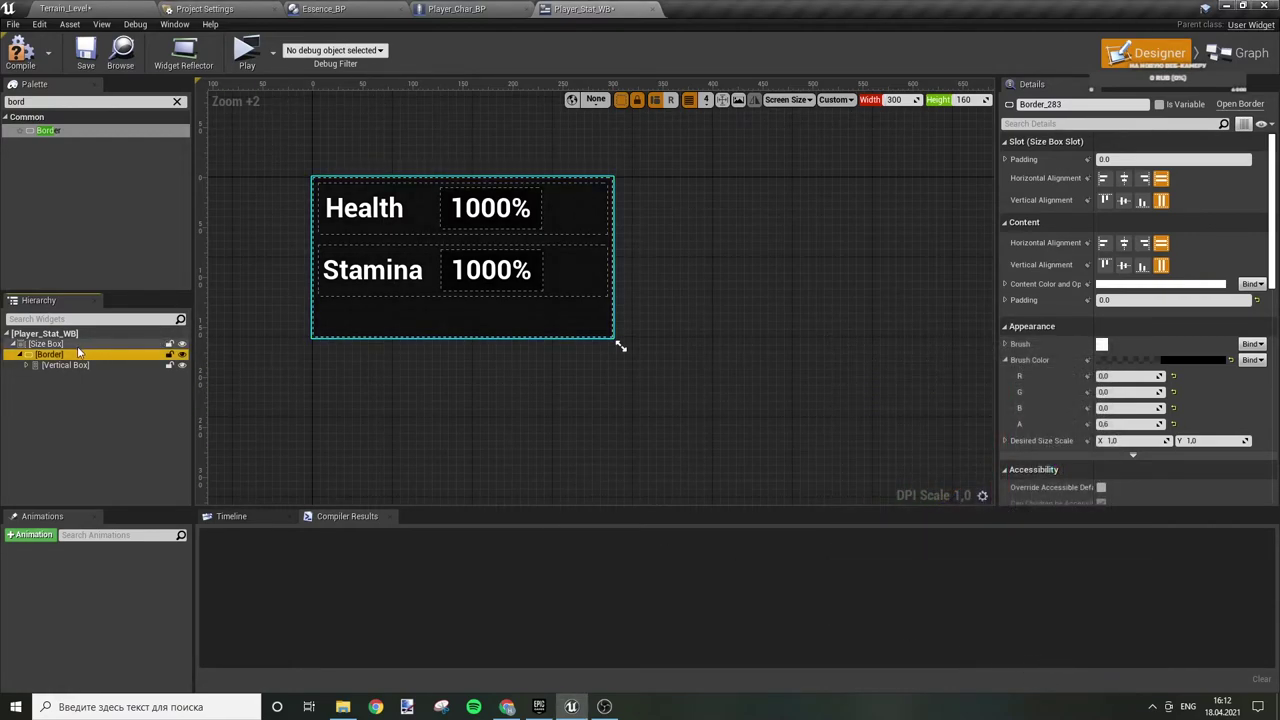
left_click(29, 365)
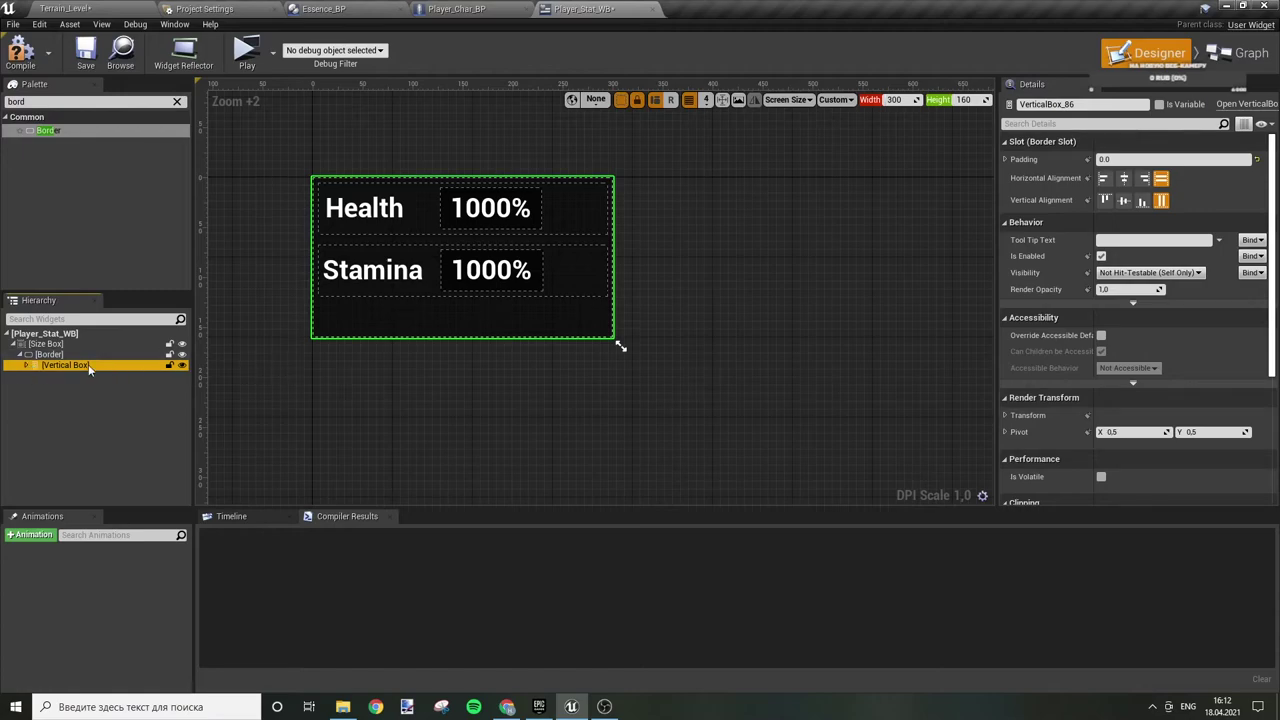
- Pull both Life_Amount value texts out of their Borders and delete the two empty Borders
left_click(27, 366)
left_click(33, 386)
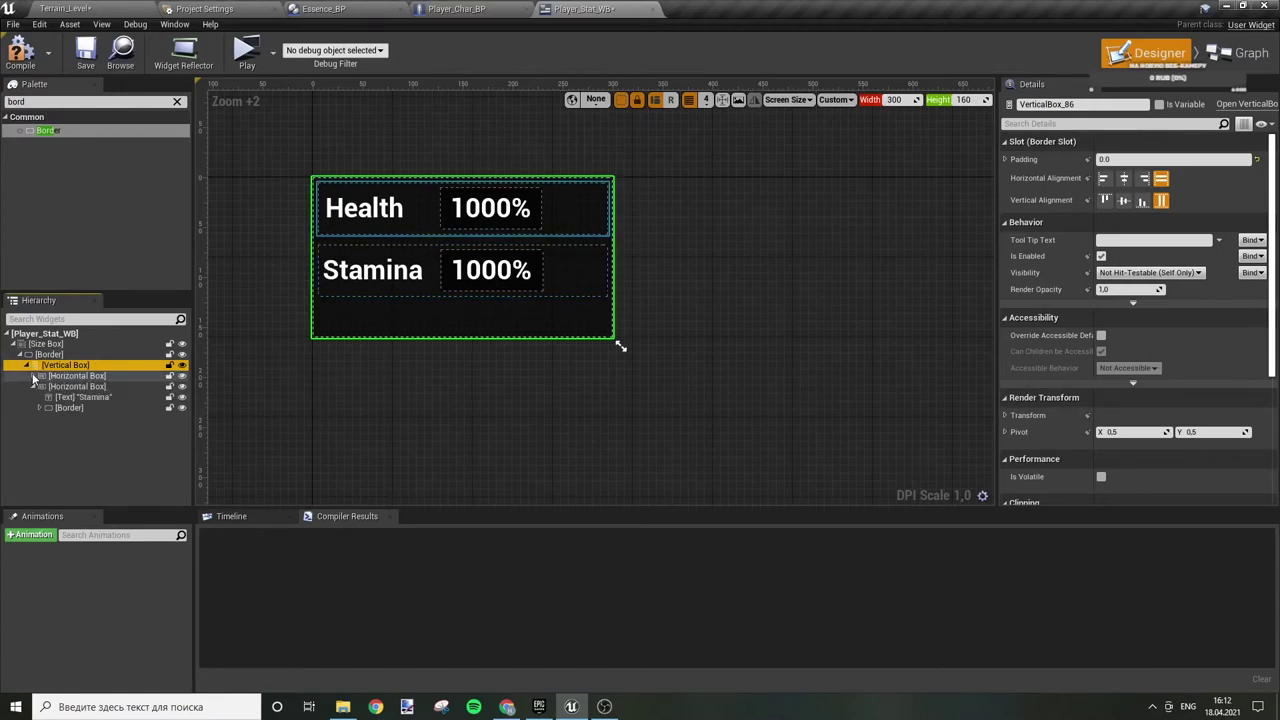
left_click(33, 375)
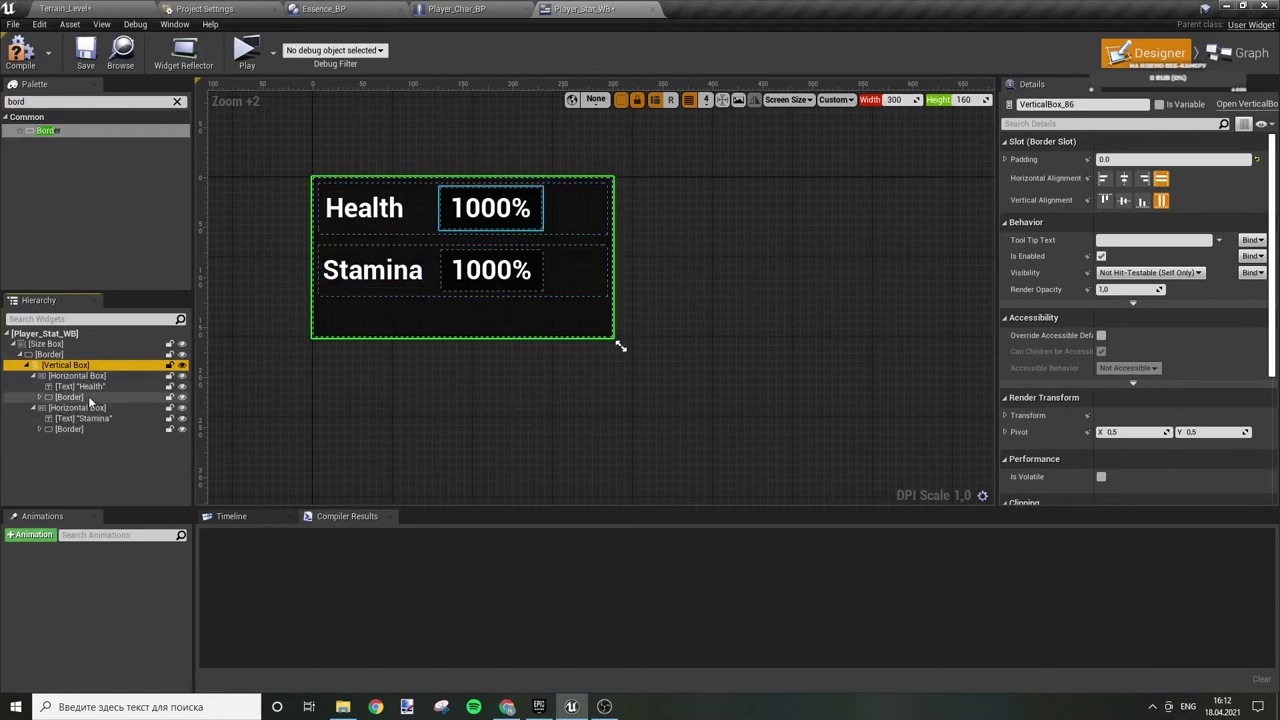
left_click(88, 397)
left_click(39, 397)
left_click_drag(85, 408, 82, 398)
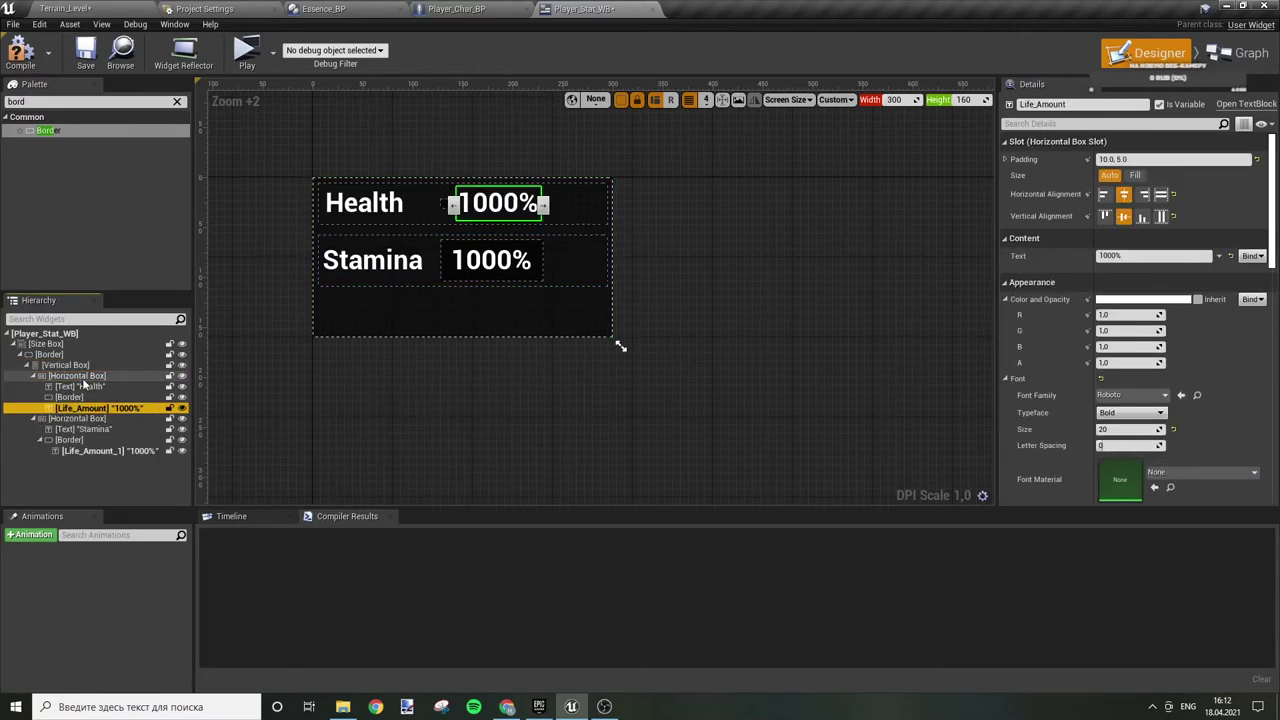
left_click(97, 398)
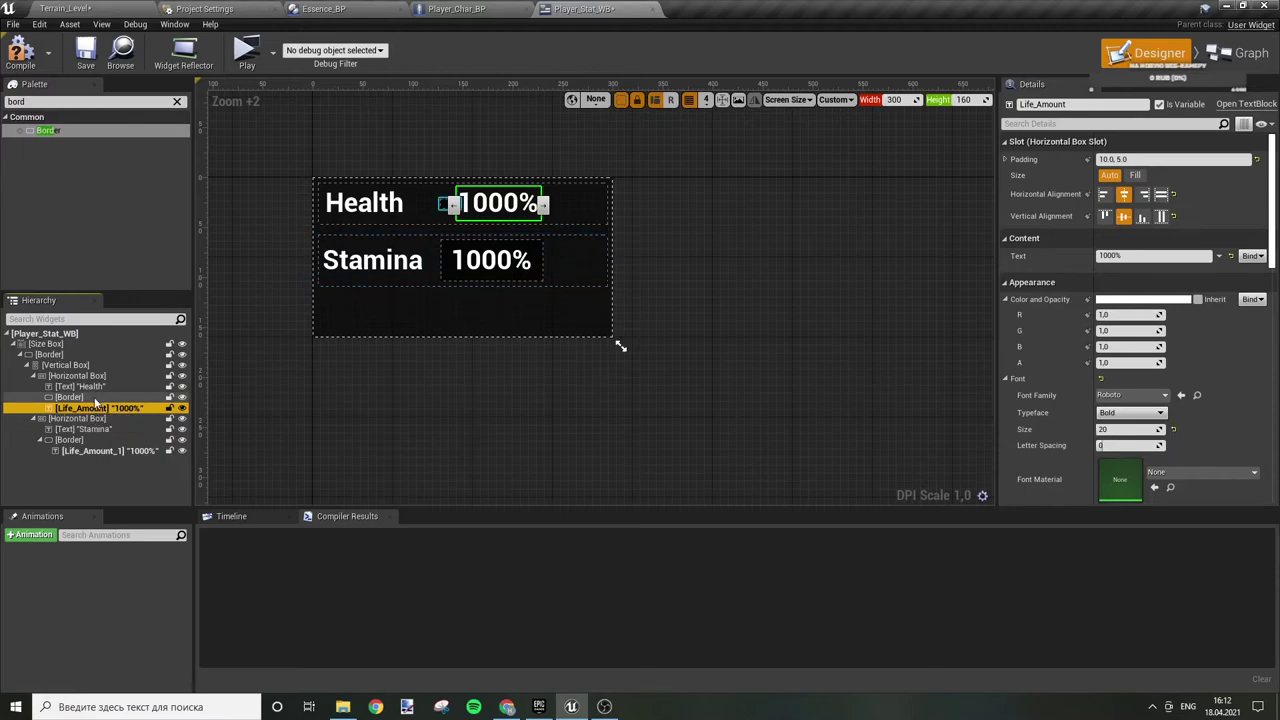
key("Delete")
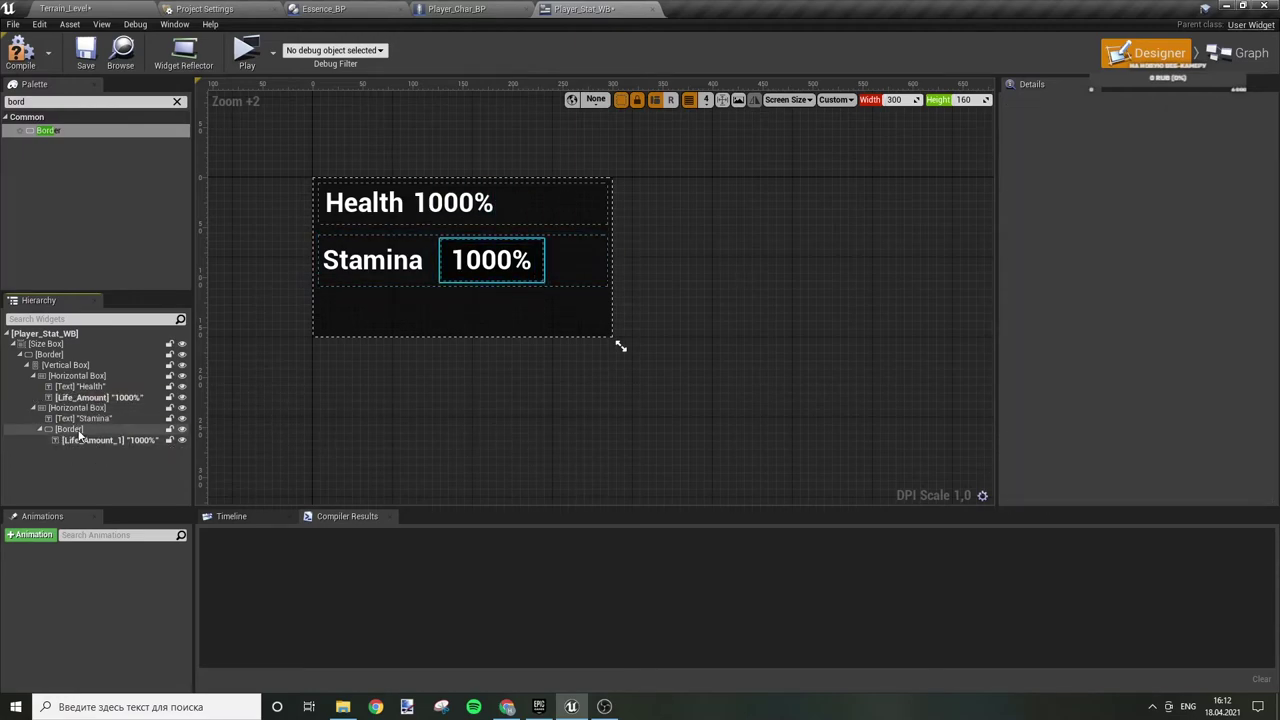
left_click(79, 432)
mouse_move(79, 440)
left_mouse_down()
mouse_move(73, 428)
mouse_move(101, 399)
left_mouse_up()
left_click(72, 438)
key("Delete")
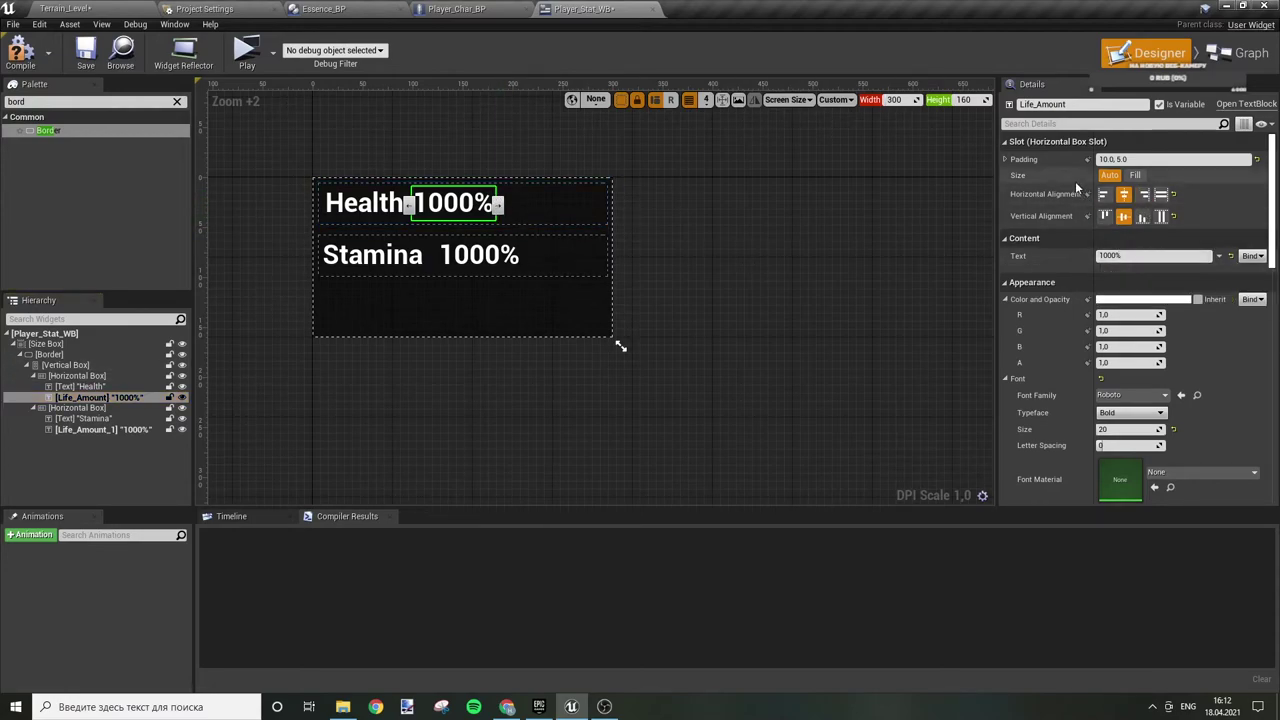
- Set the Health value's left padding to 25
left_click(1004, 159)
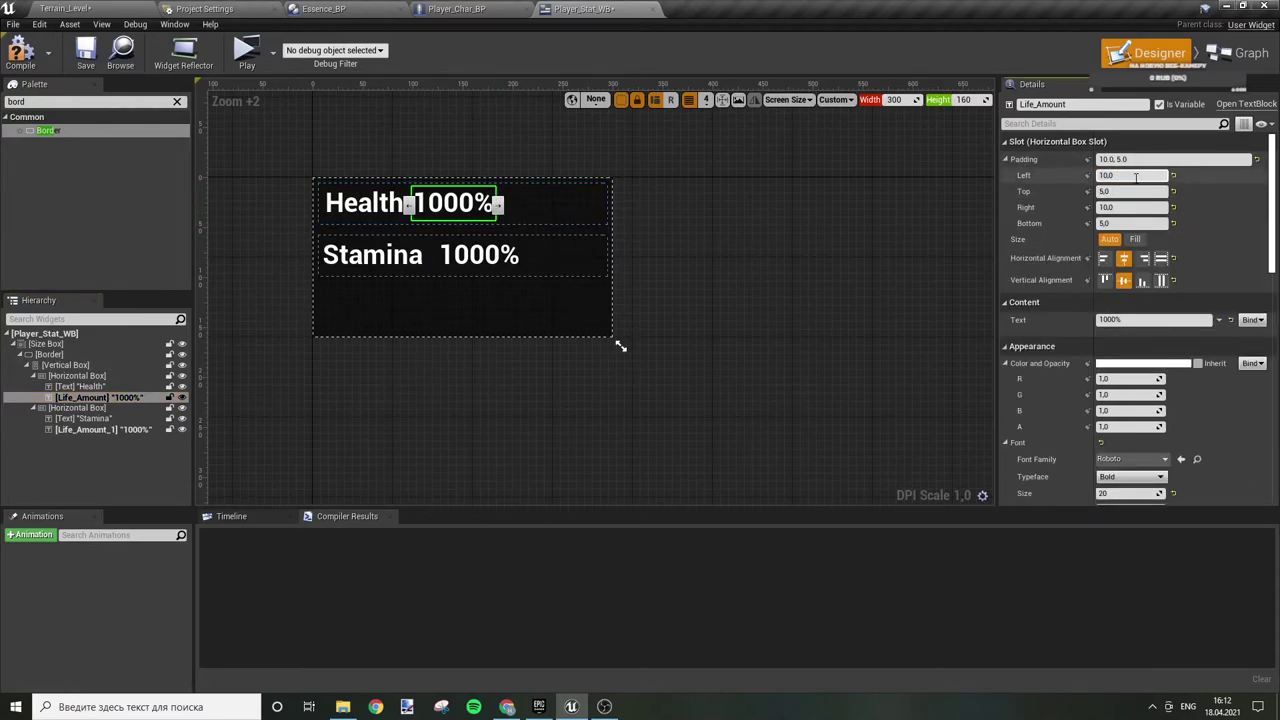
type("25")
key("Return")
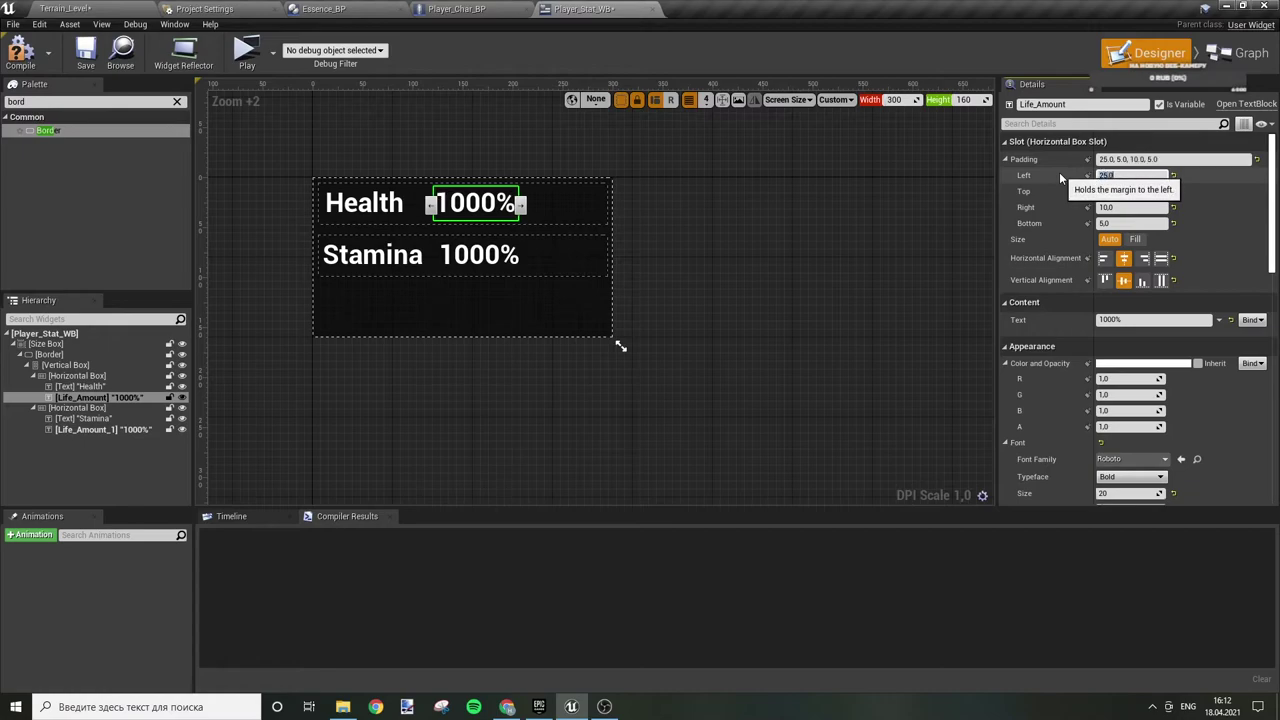
left_click(768, 270)
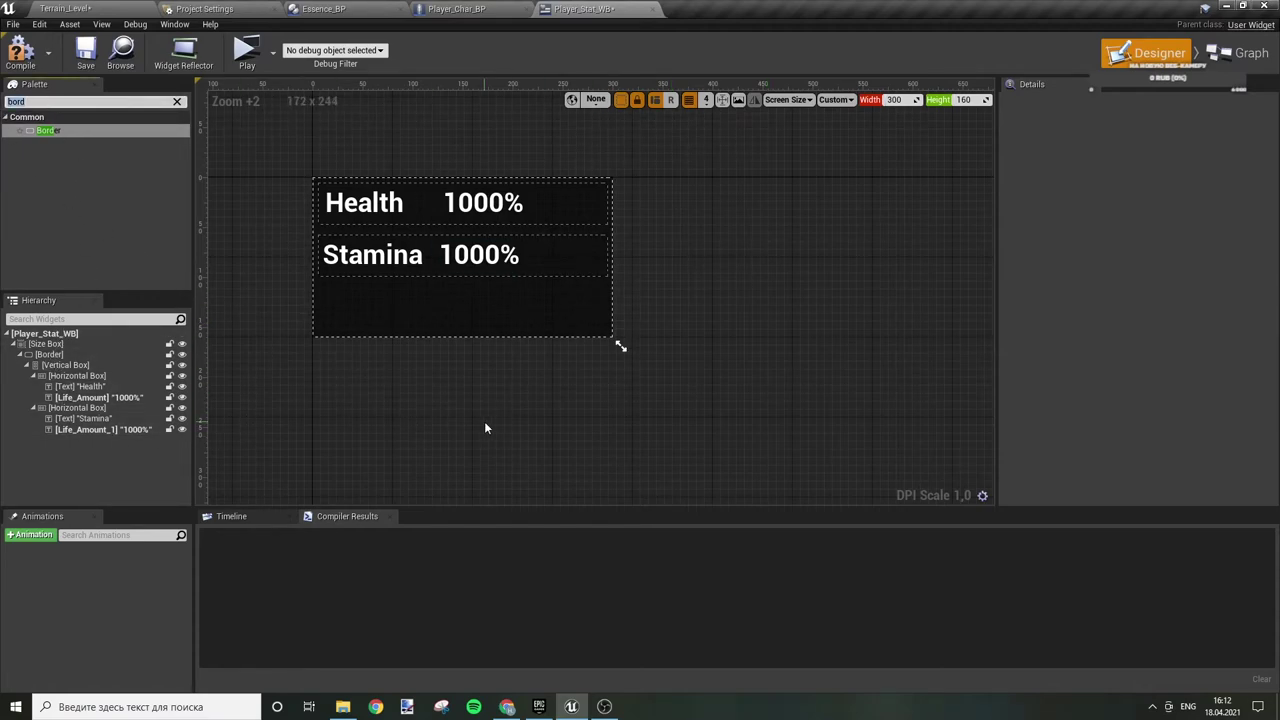
key("ctrl+a")
type("Hori")
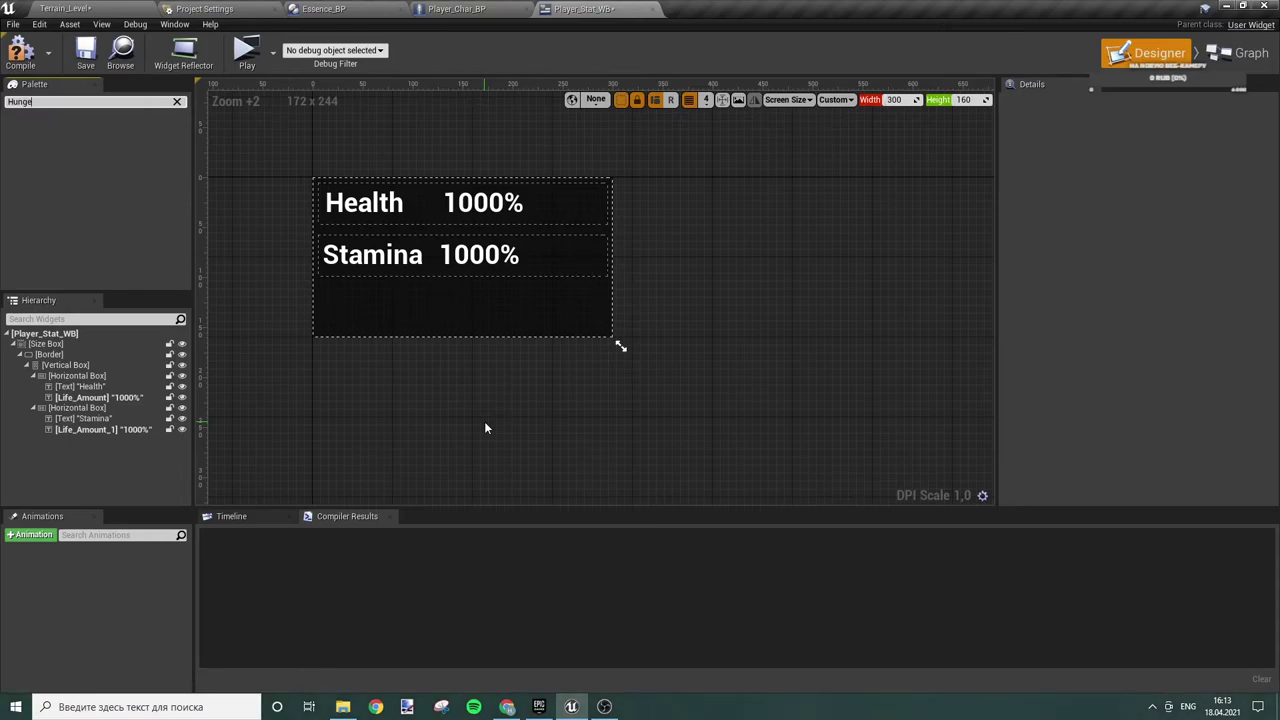
- Duplicate the Stamina row, relabel the copy Hunger, and duplicate the Hunger row
key("Escape")
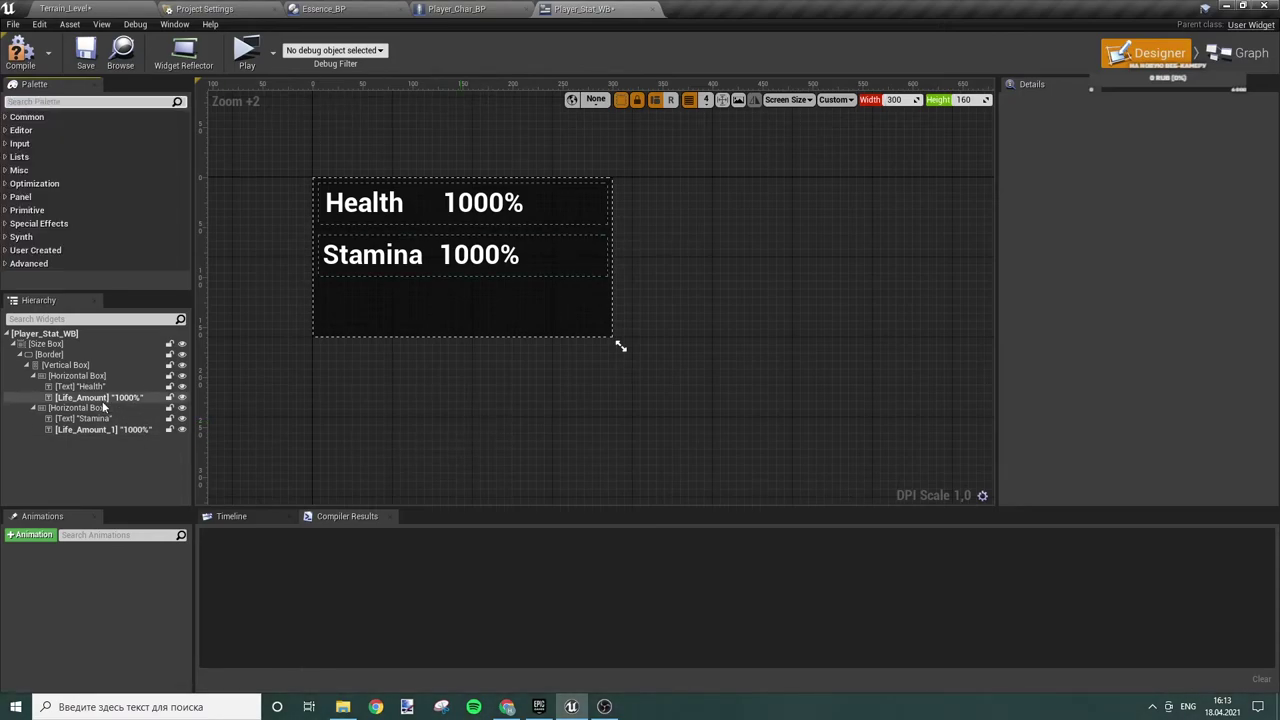
left_click(103, 408)
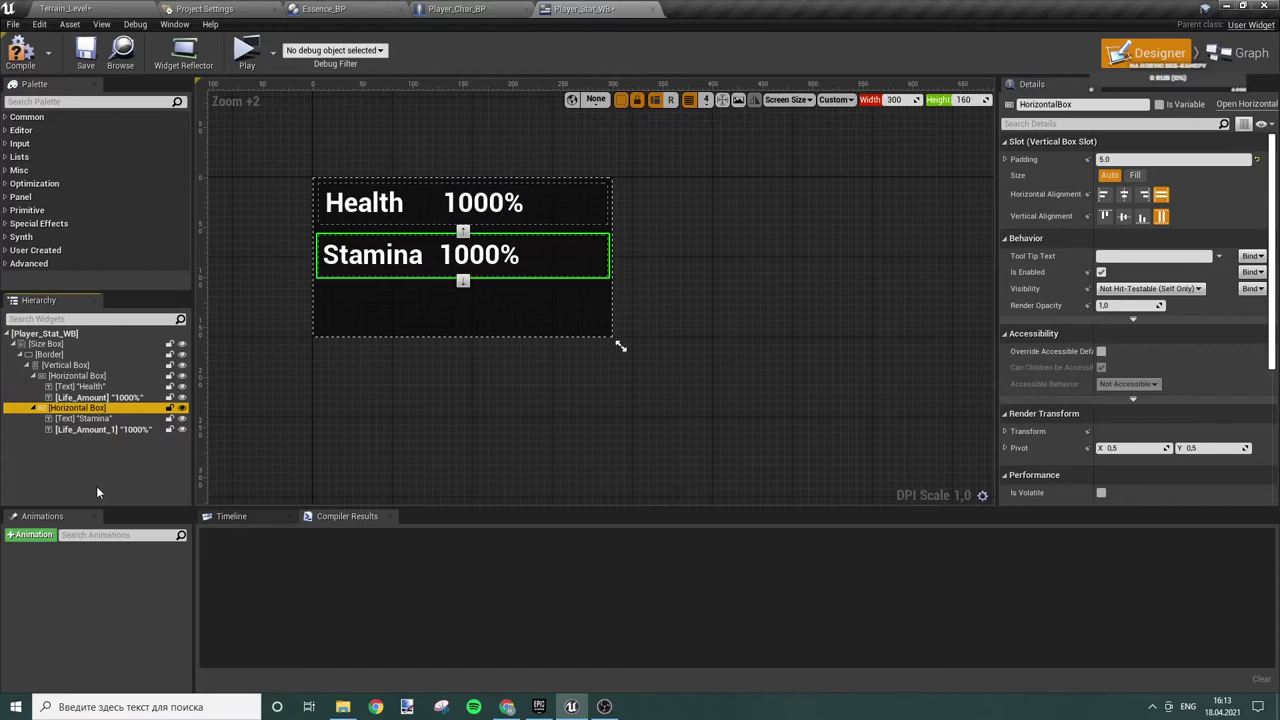
key("ctrl+d")
left_click(104, 451)
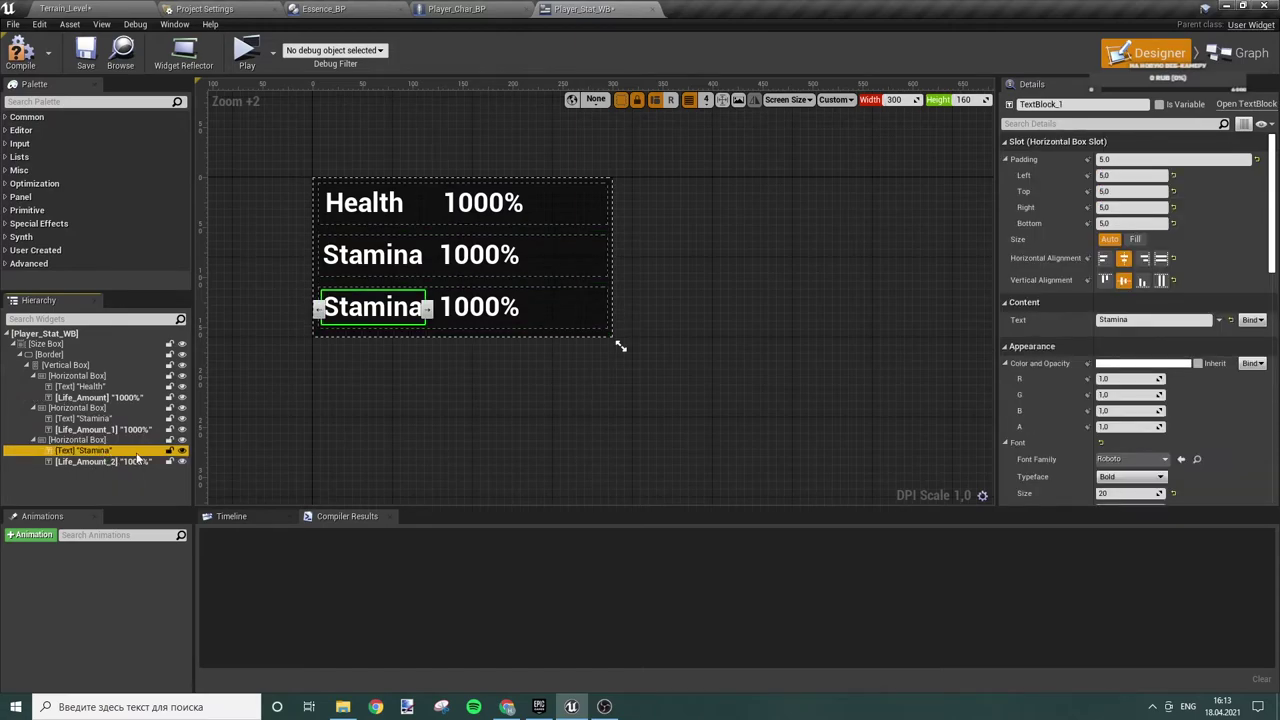
left_click(1140, 320)
type("Hunger")
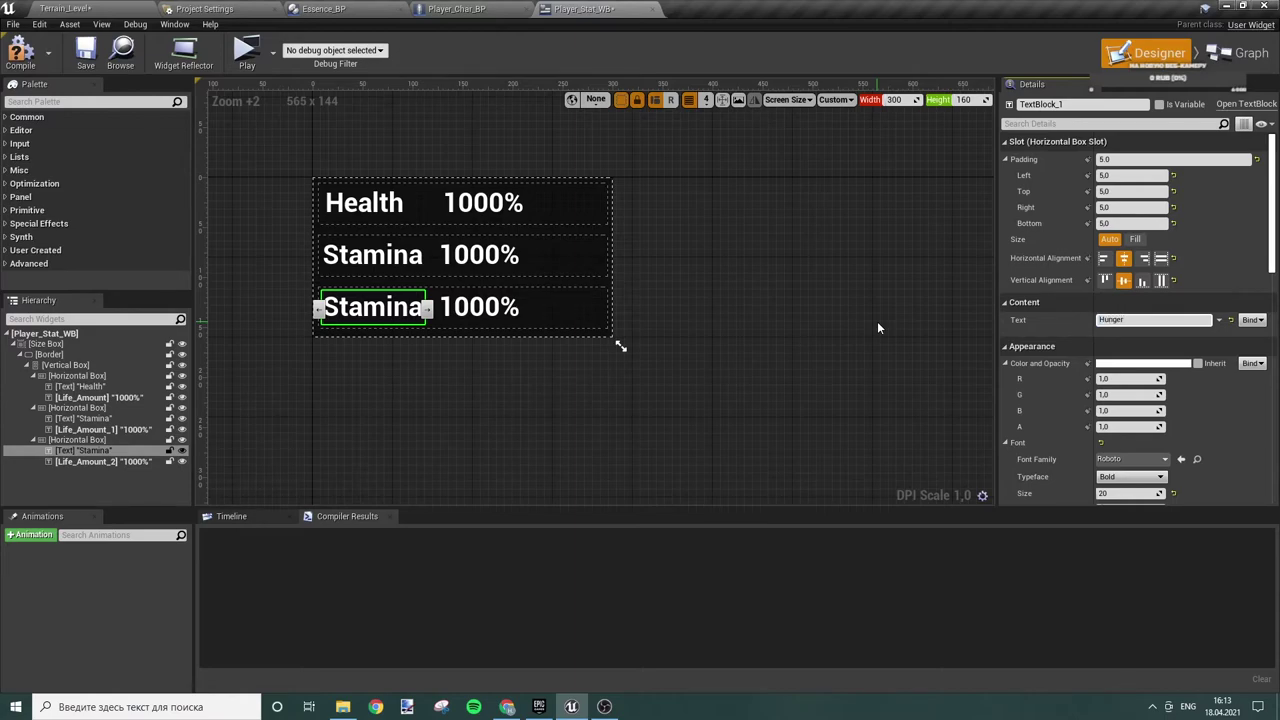
key("Return")
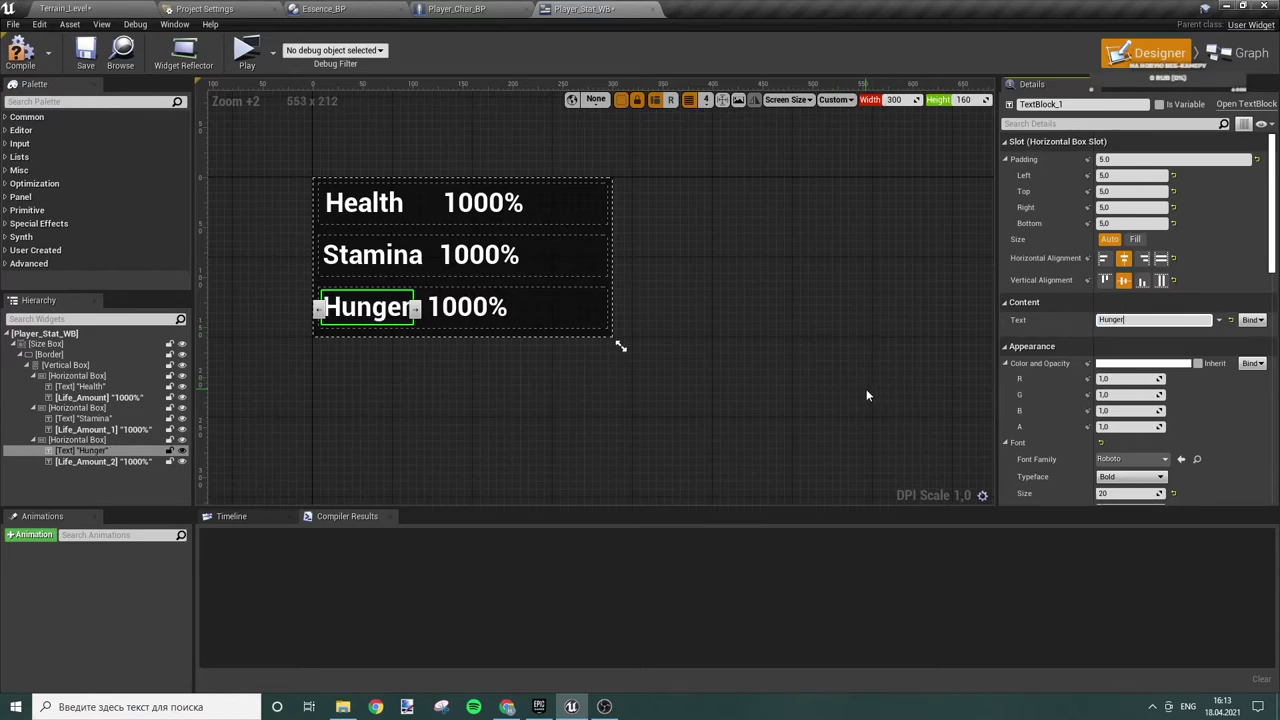
left_click(80, 440)
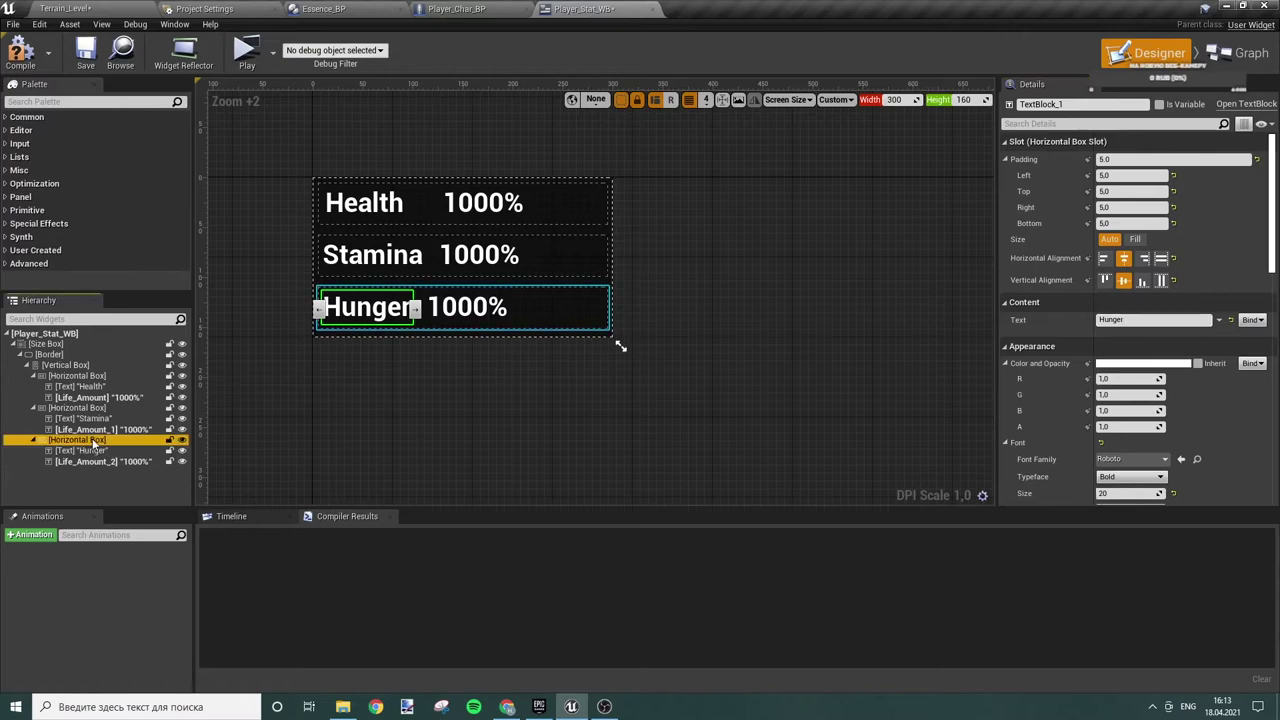
key("ctrl+w")
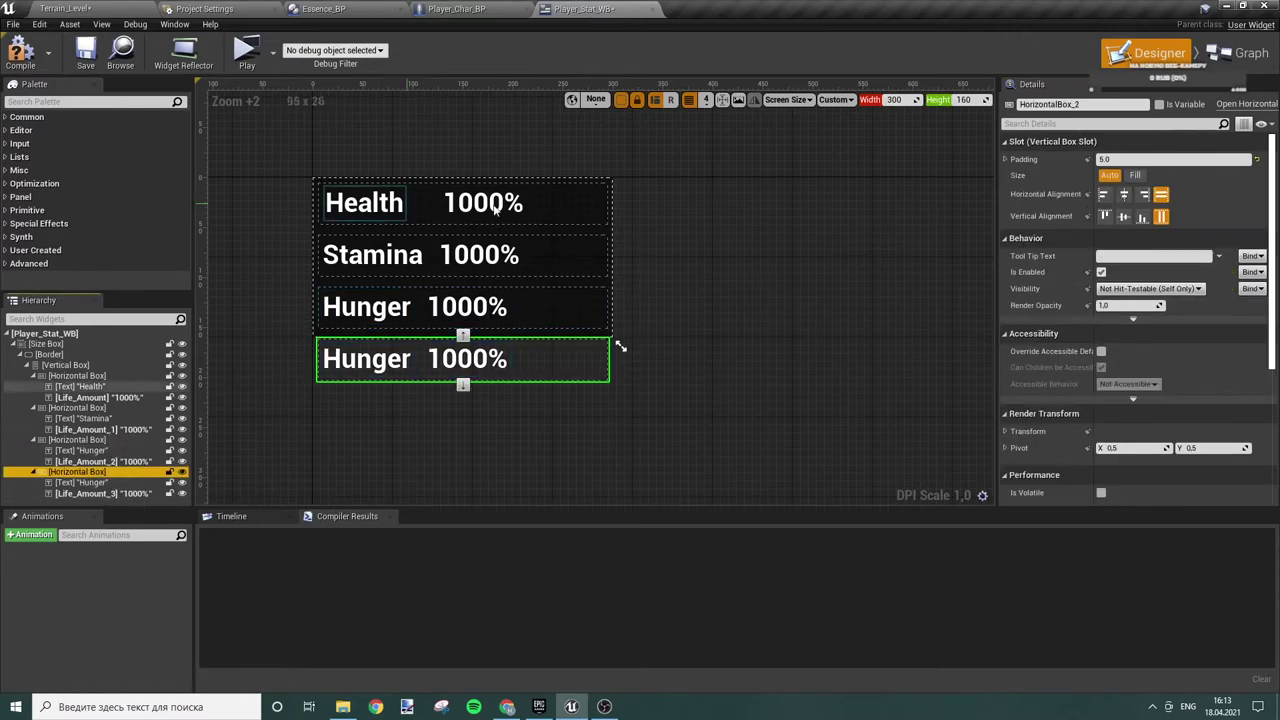
- Set the widget design area height to 212
left_click(965, 100)
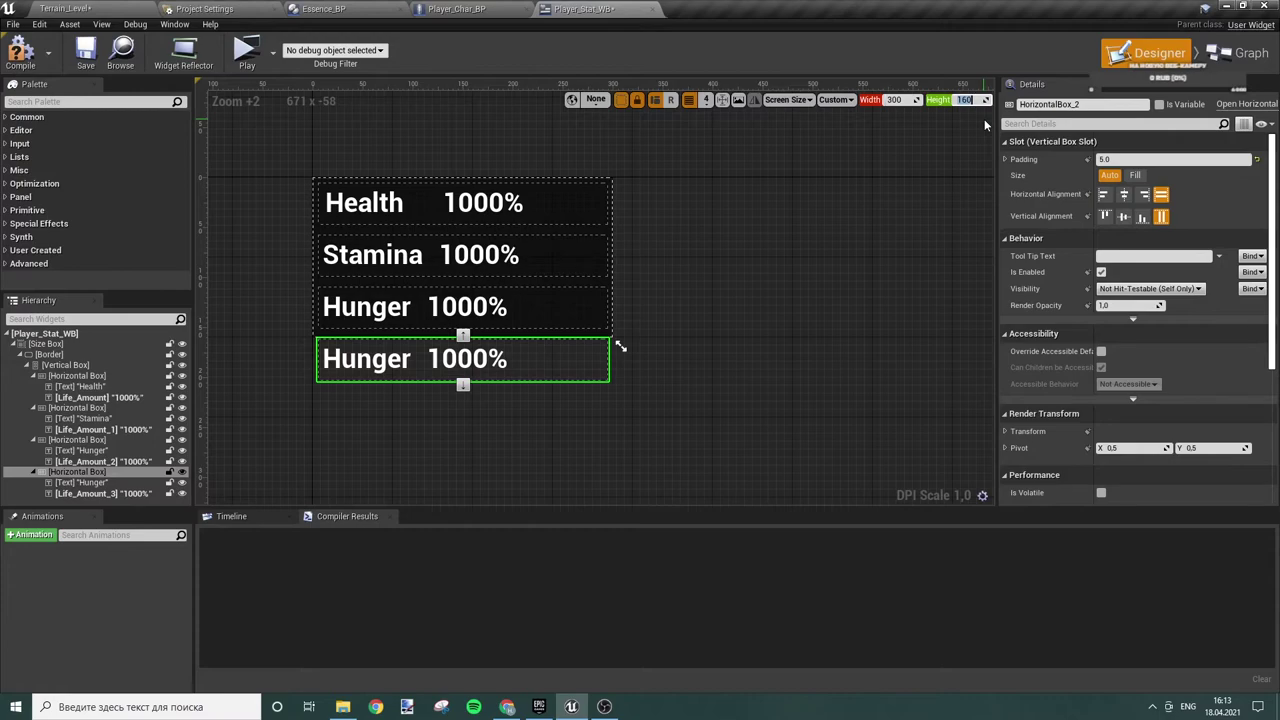
type("200")
key("Return")
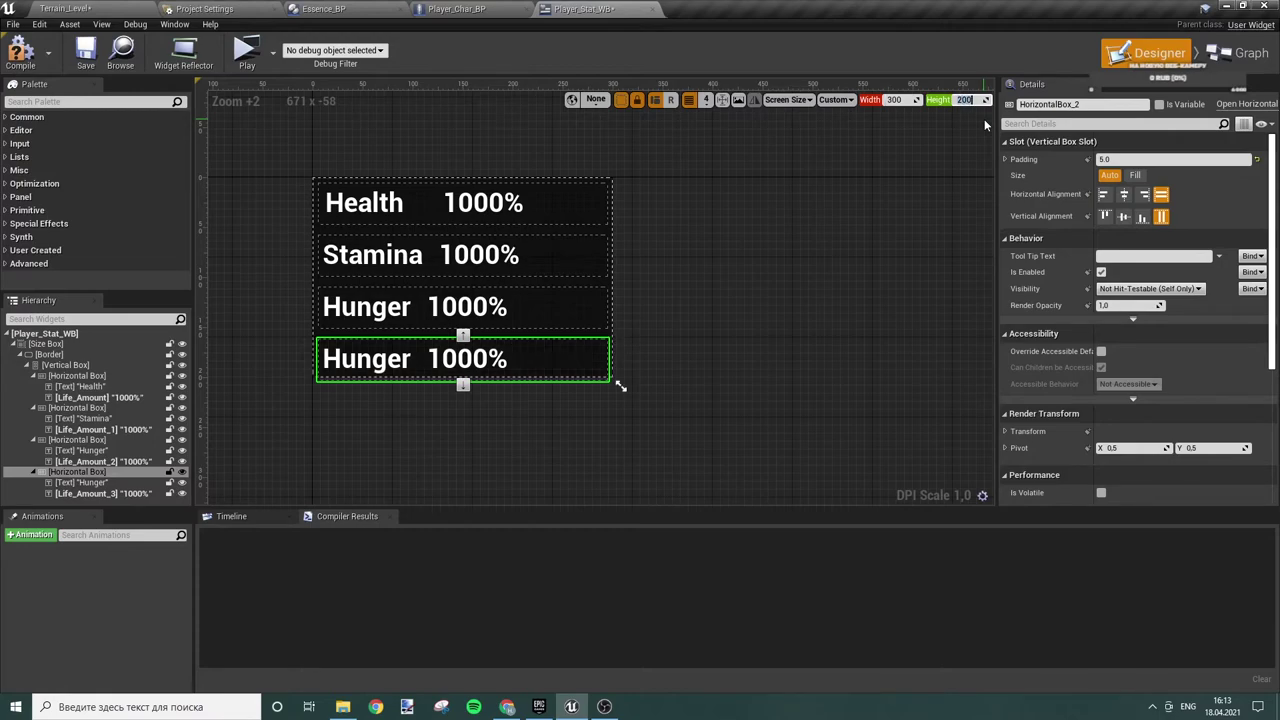
type("210")
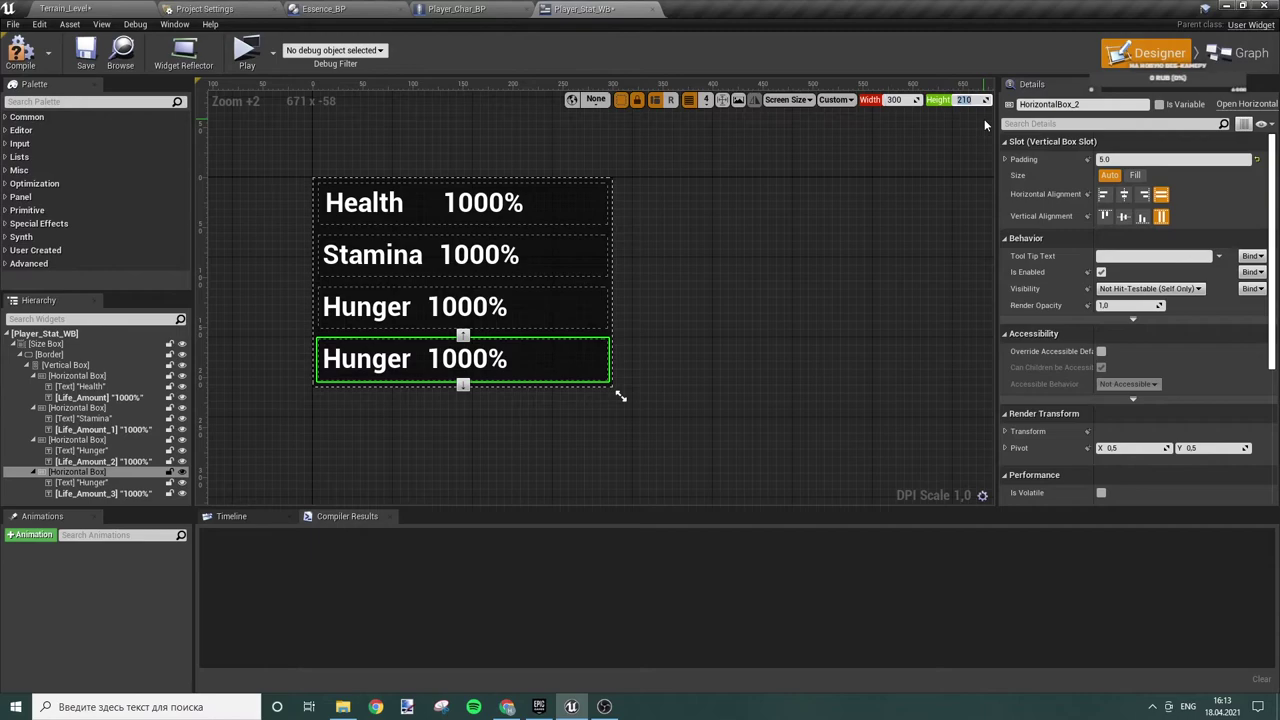
type("20")
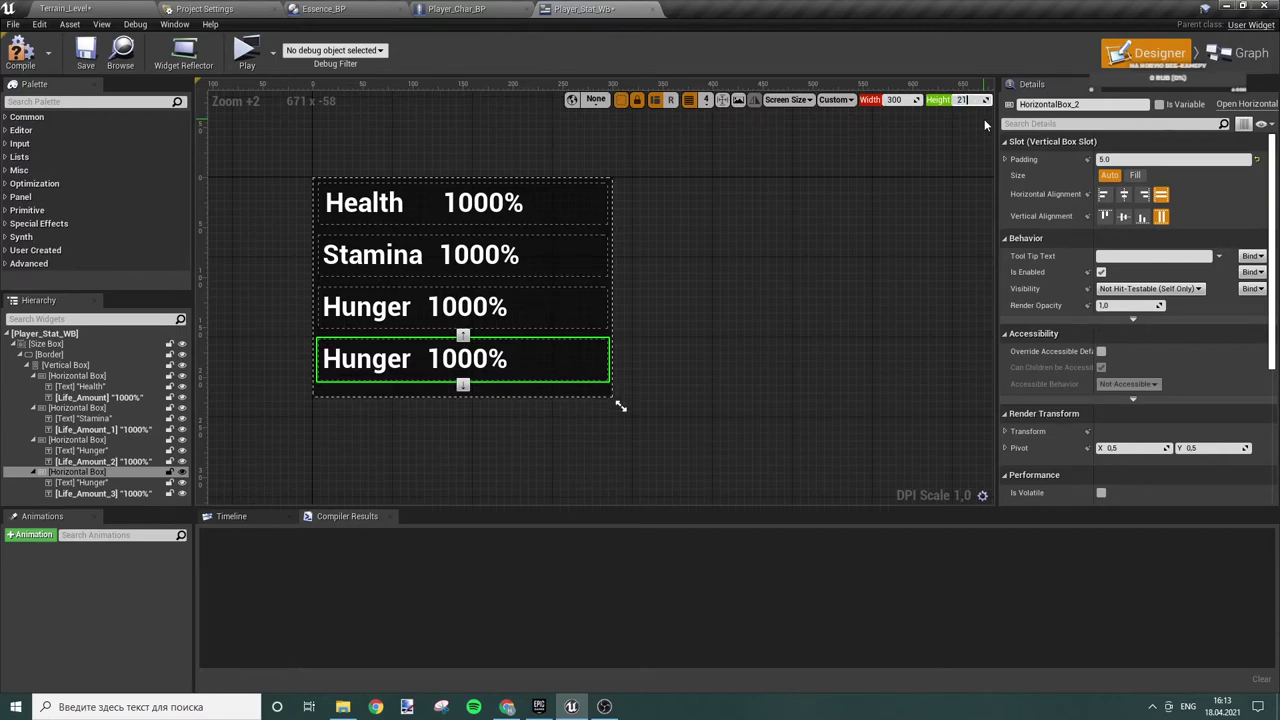
type("2")
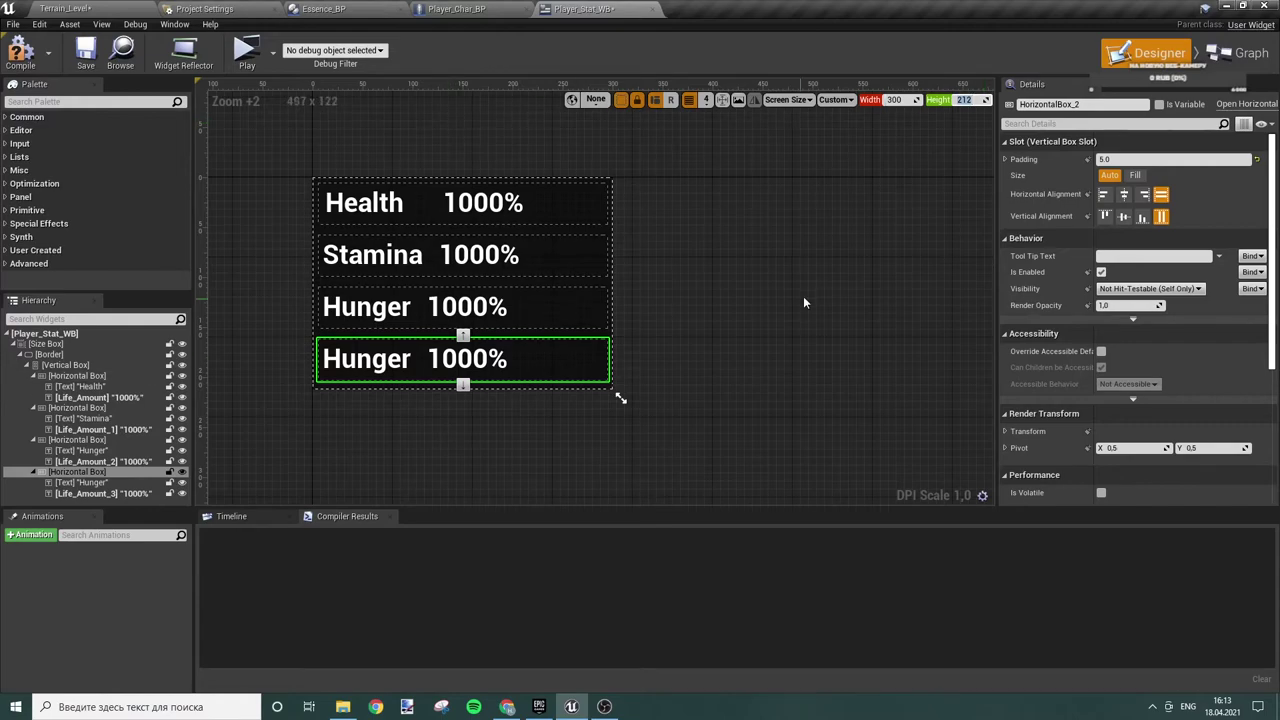
left_click(700, 378)
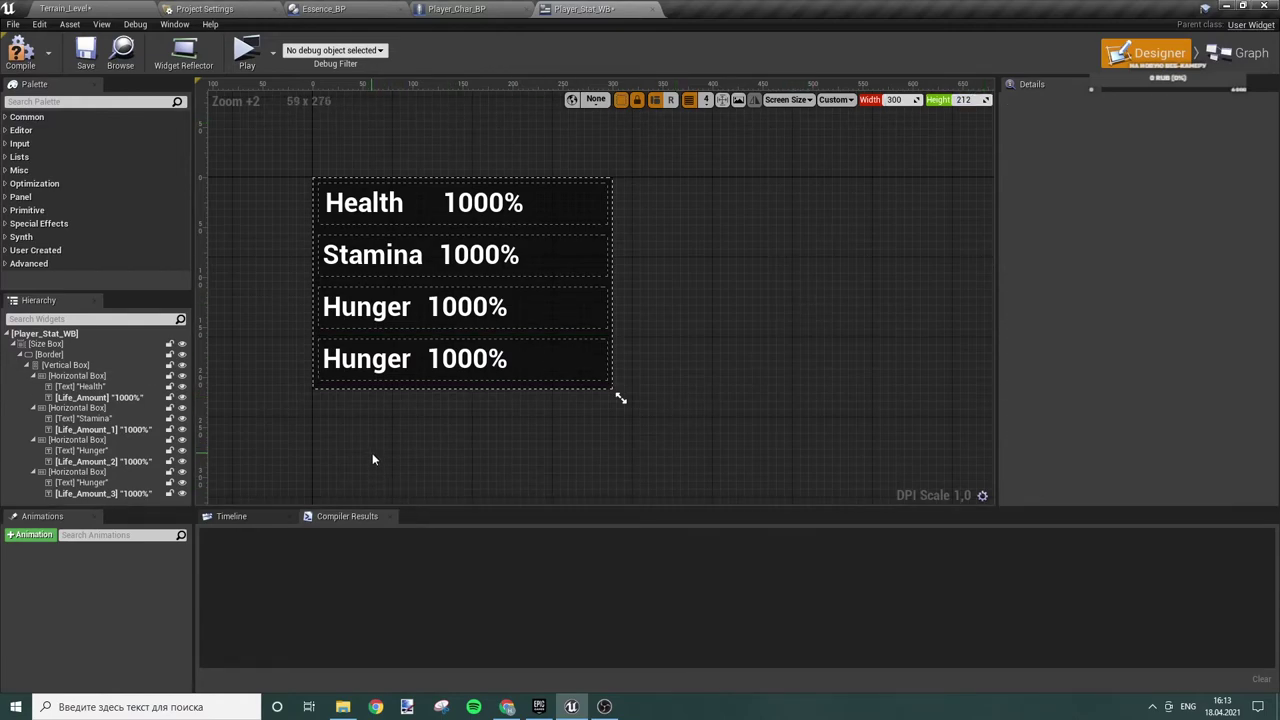
- Relabel the fourth row's text to Thirst
left_click(80, 482)
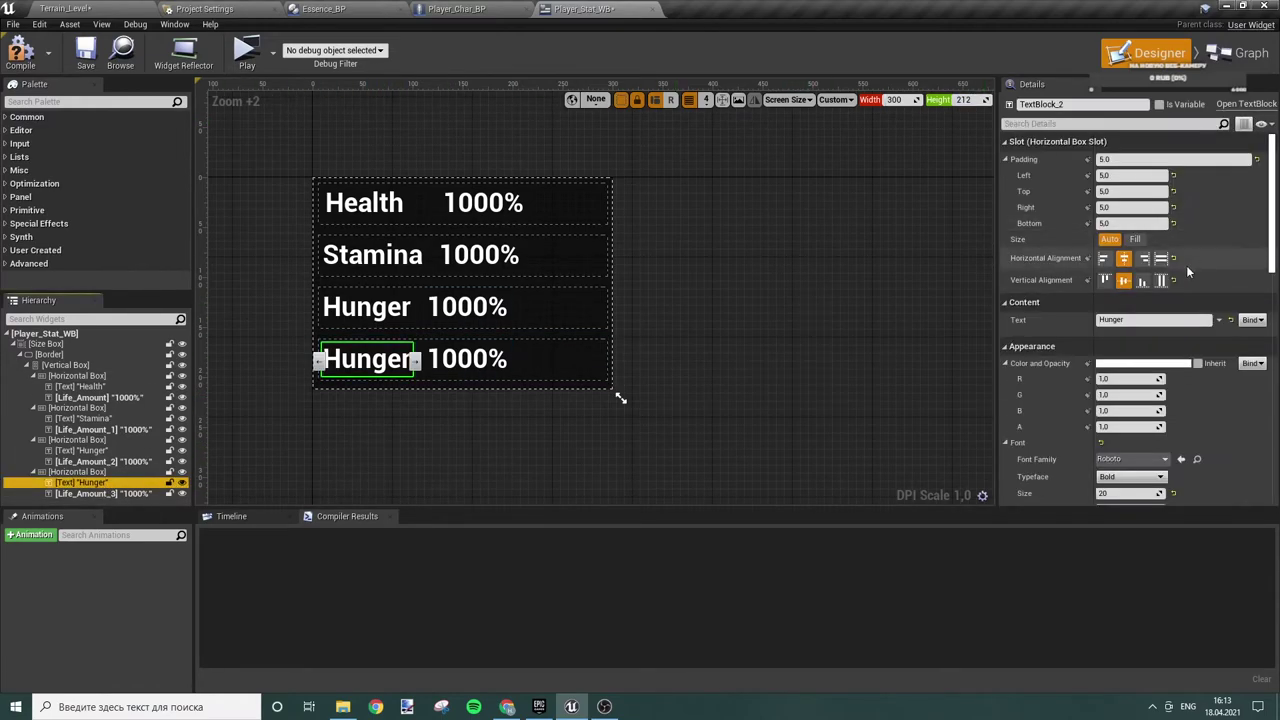
left_click(1150, 320)
type("Thirst")
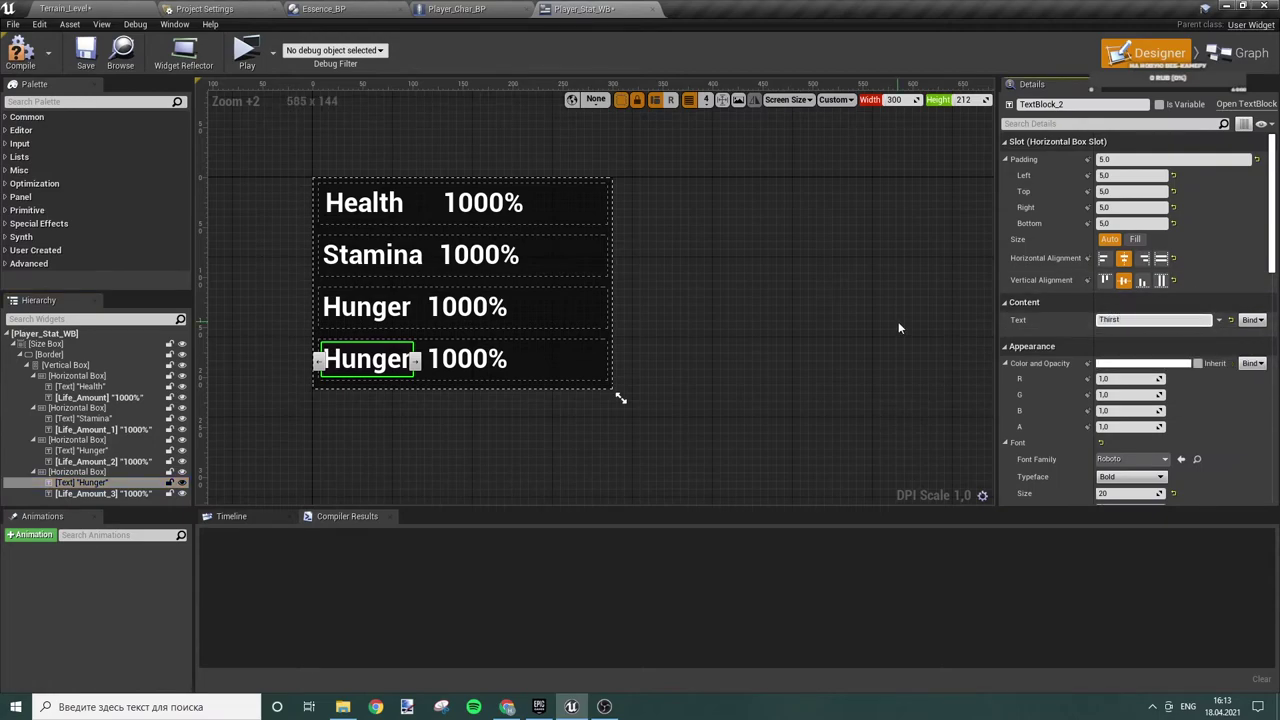
key("Return")
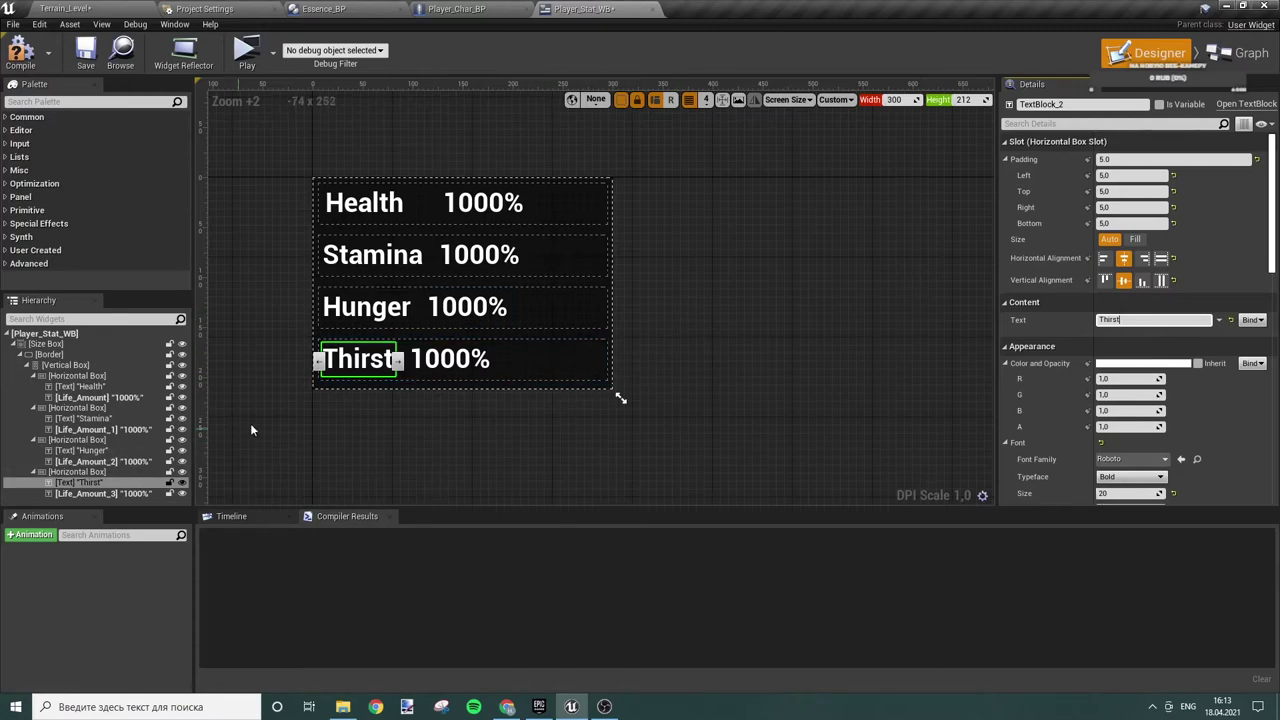
- Increase the left padding of the Hunger and Thirst values (20 and 30) to align them
left_click(461, 308)
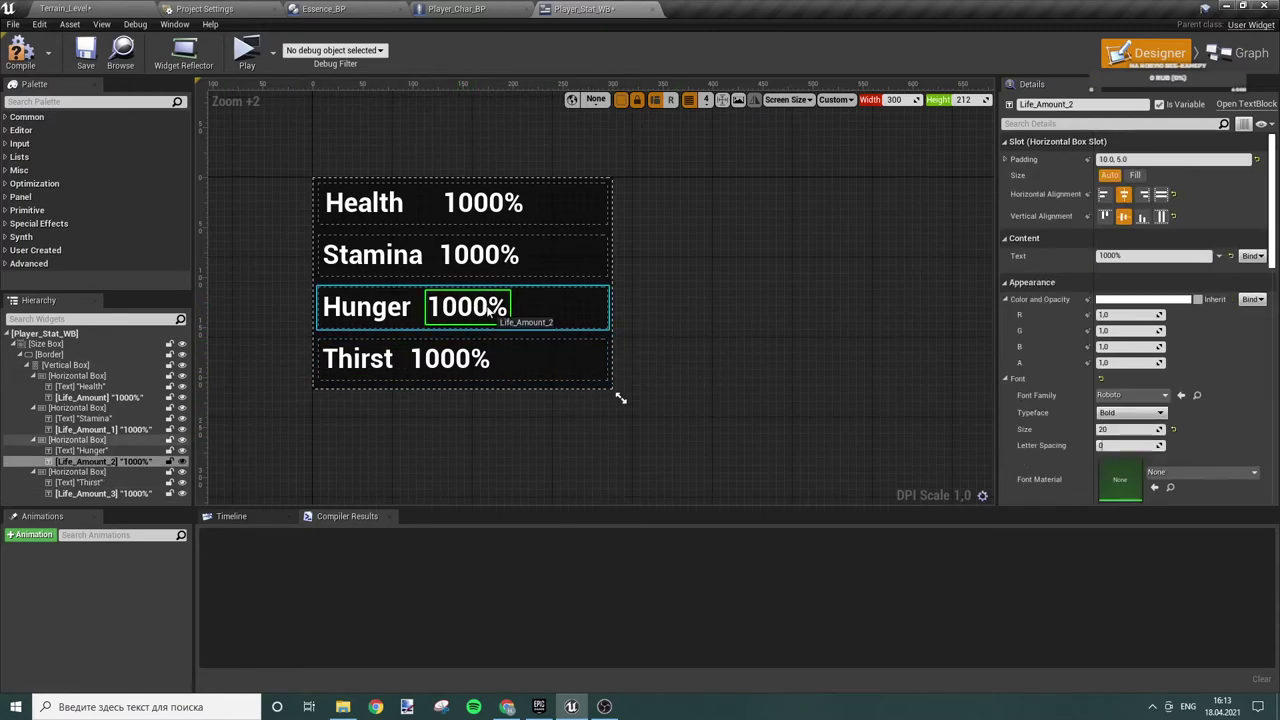
left_click(1006, 160)
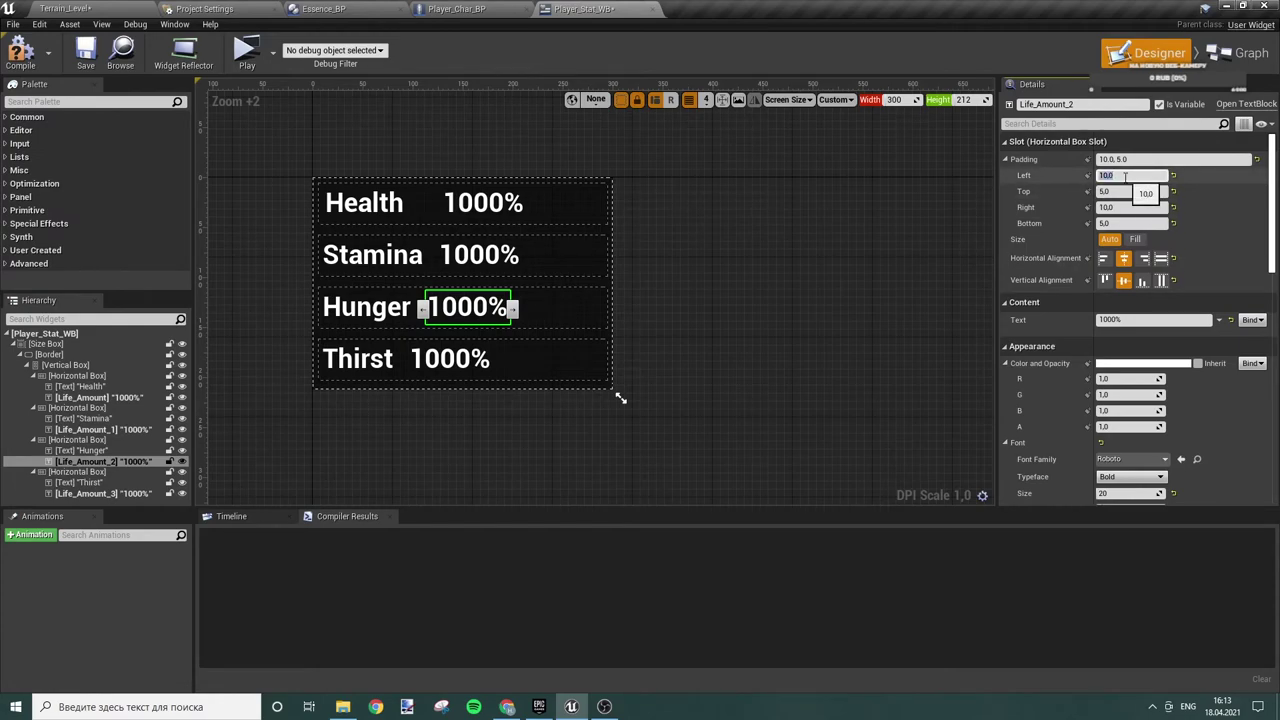
type("15")
key("Return")
key("Return")
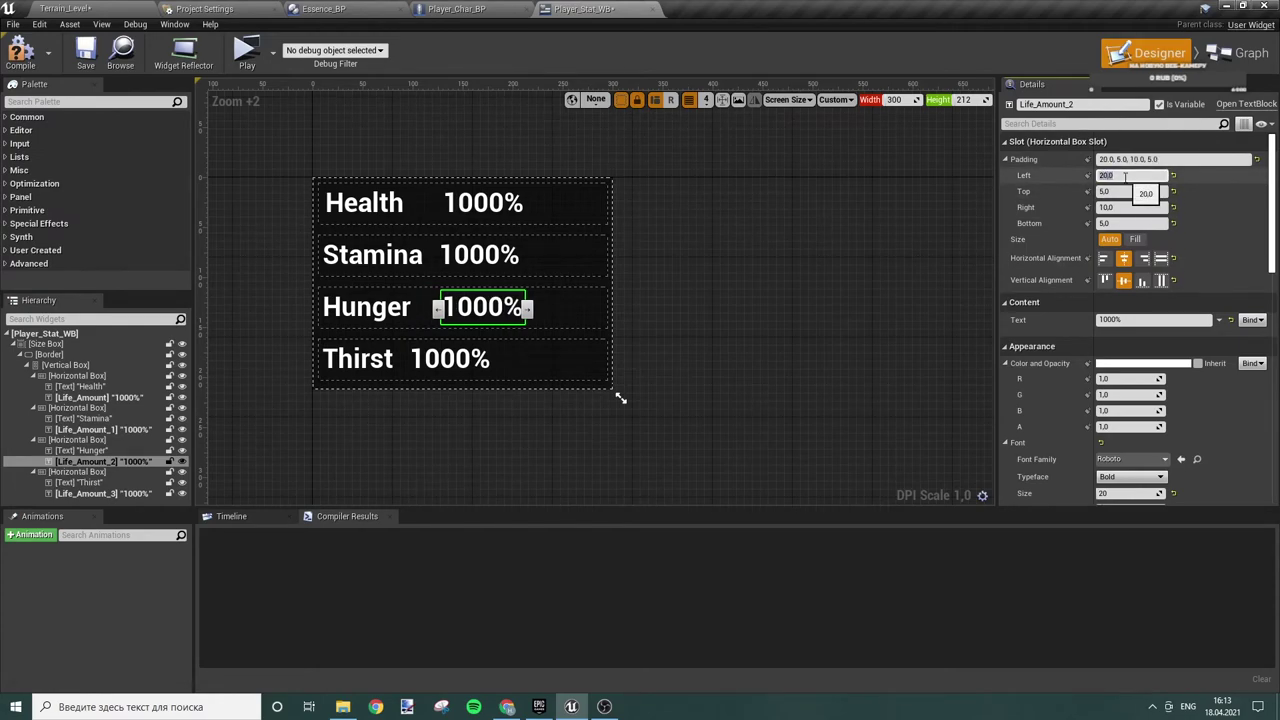
left_click(450, 359)
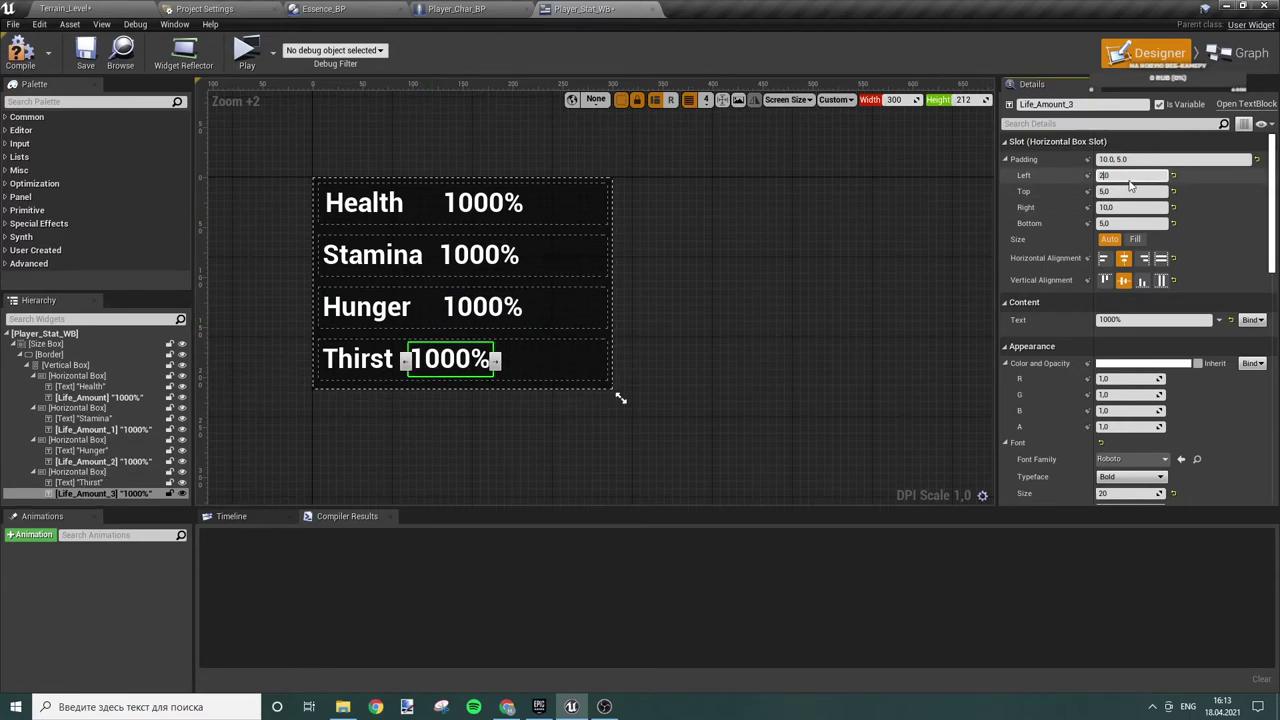
key("Return")
key("Return")
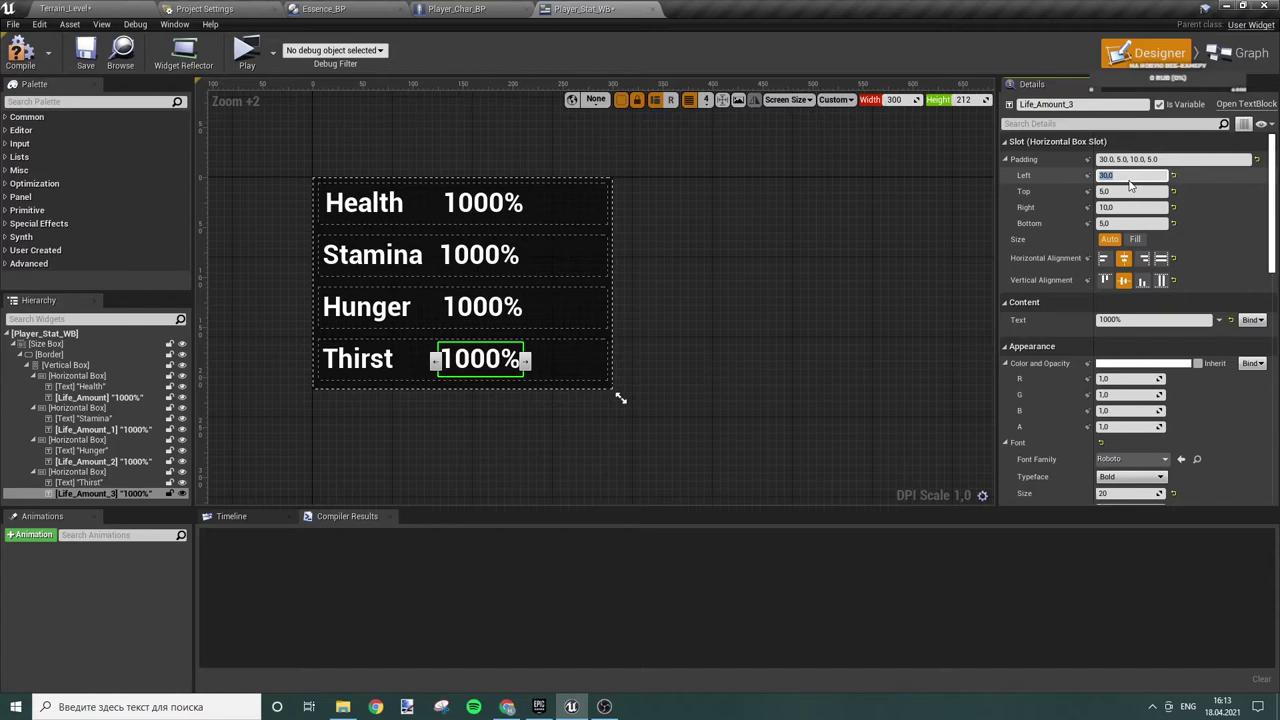
left_click(843, 336)
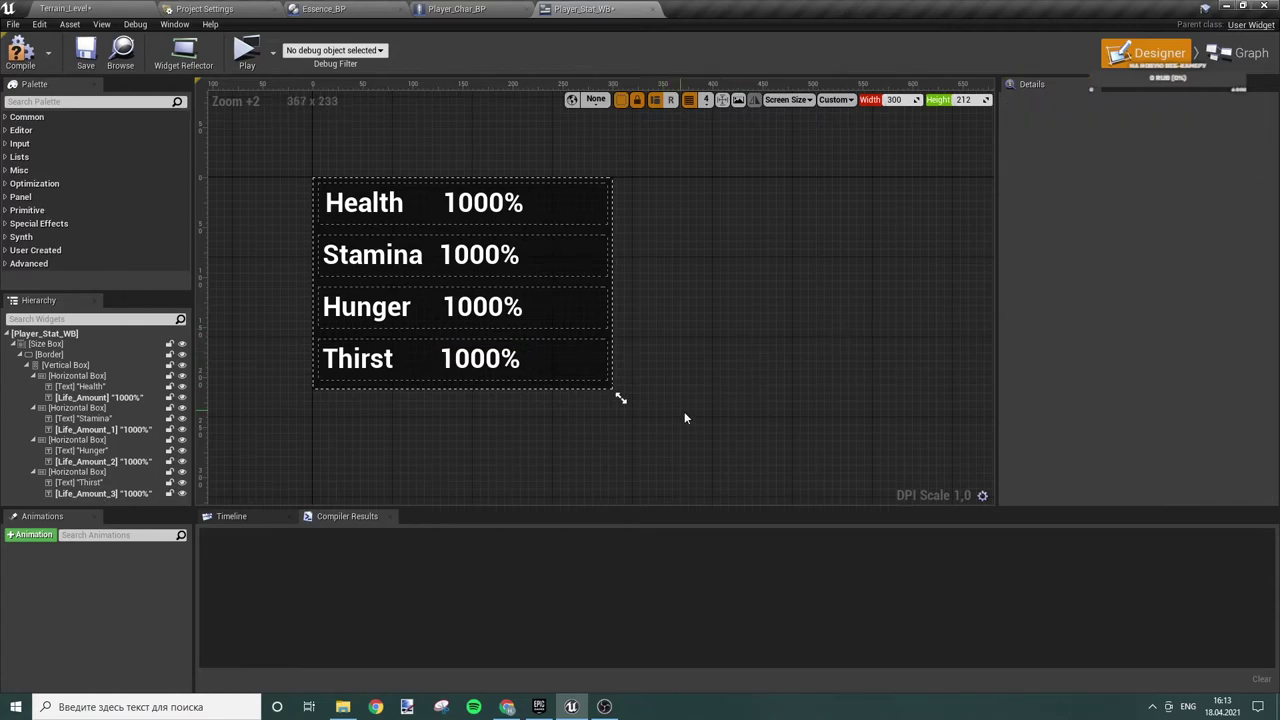
- Set the Stamina value's left padding to 12
left_click(446, 254)
left_click(446, 254)
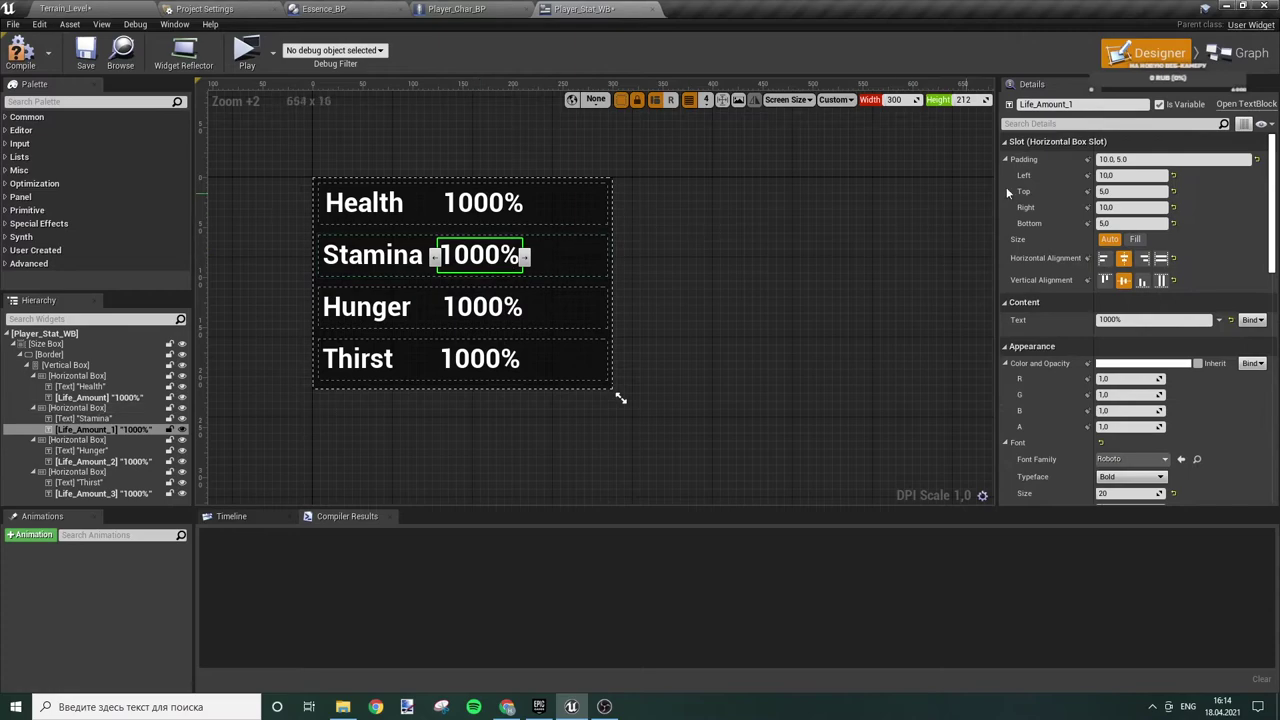
left_click(1126, 176)
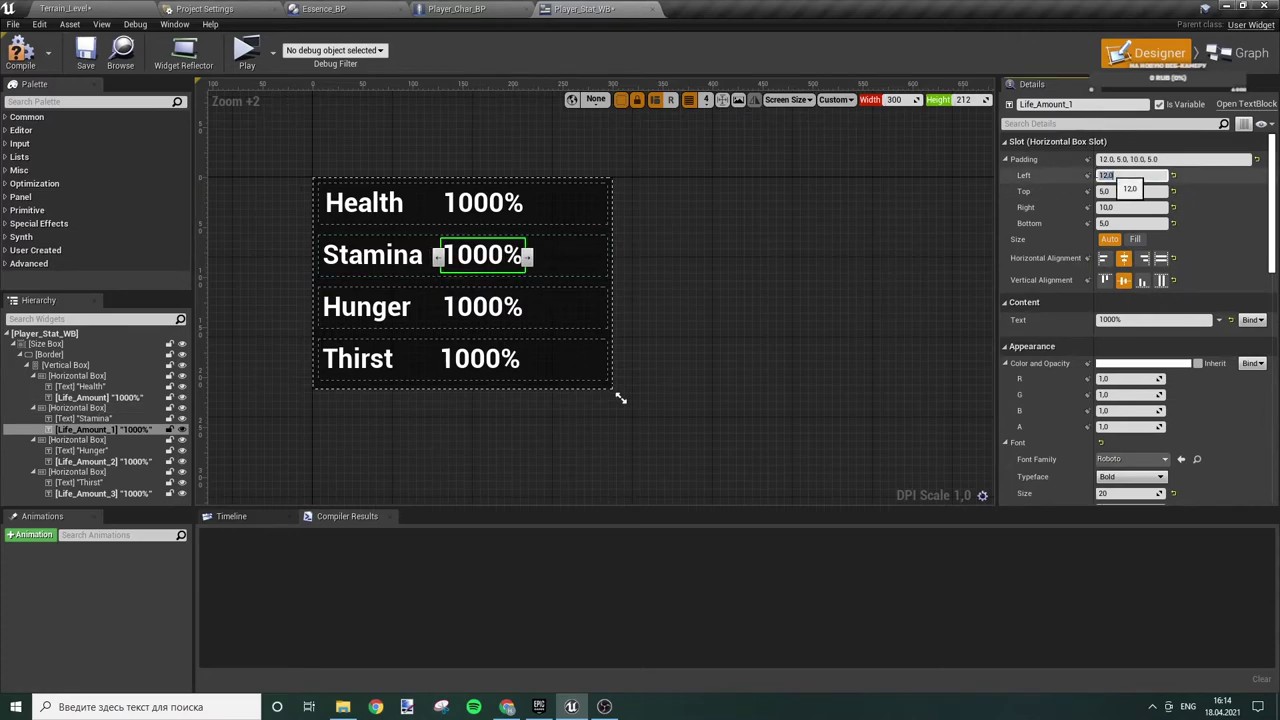
left_click(810, 197)
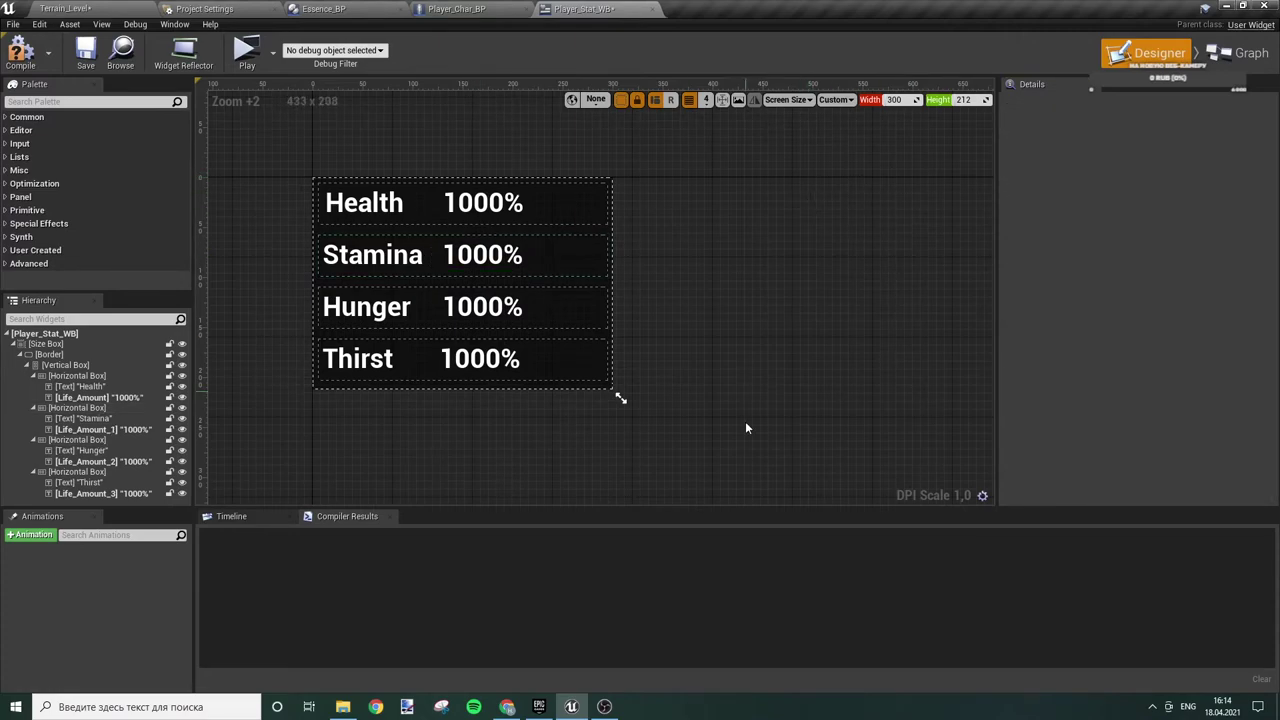
left_click(481, 366)
- Rename the Stamina value text block to Stamina_Amount
left_click(495, 306)
left_click(505, 252)
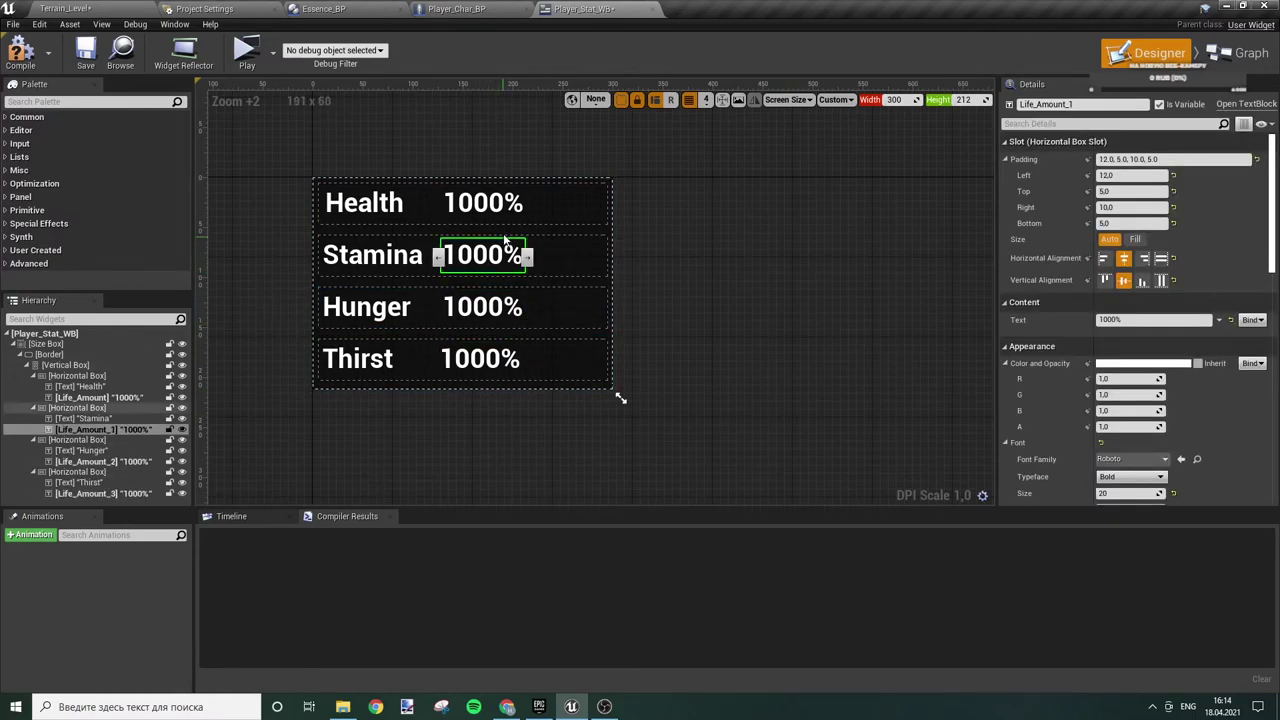
left_click(1084, 104)
key("Home")
key("Delete")
key("Delete")
key("Delete")
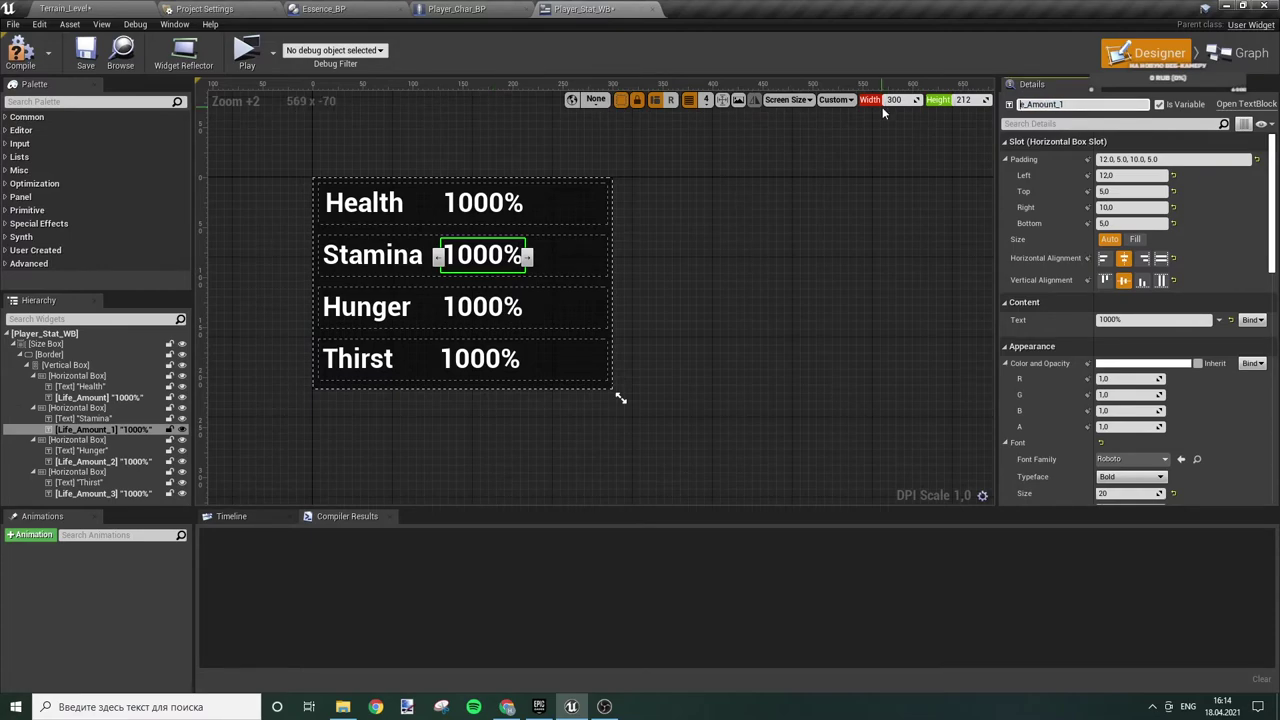
key("Delete")
type("Stamina")
key("End")
key("BackSpace")
key("BackSpace")
key("Return")
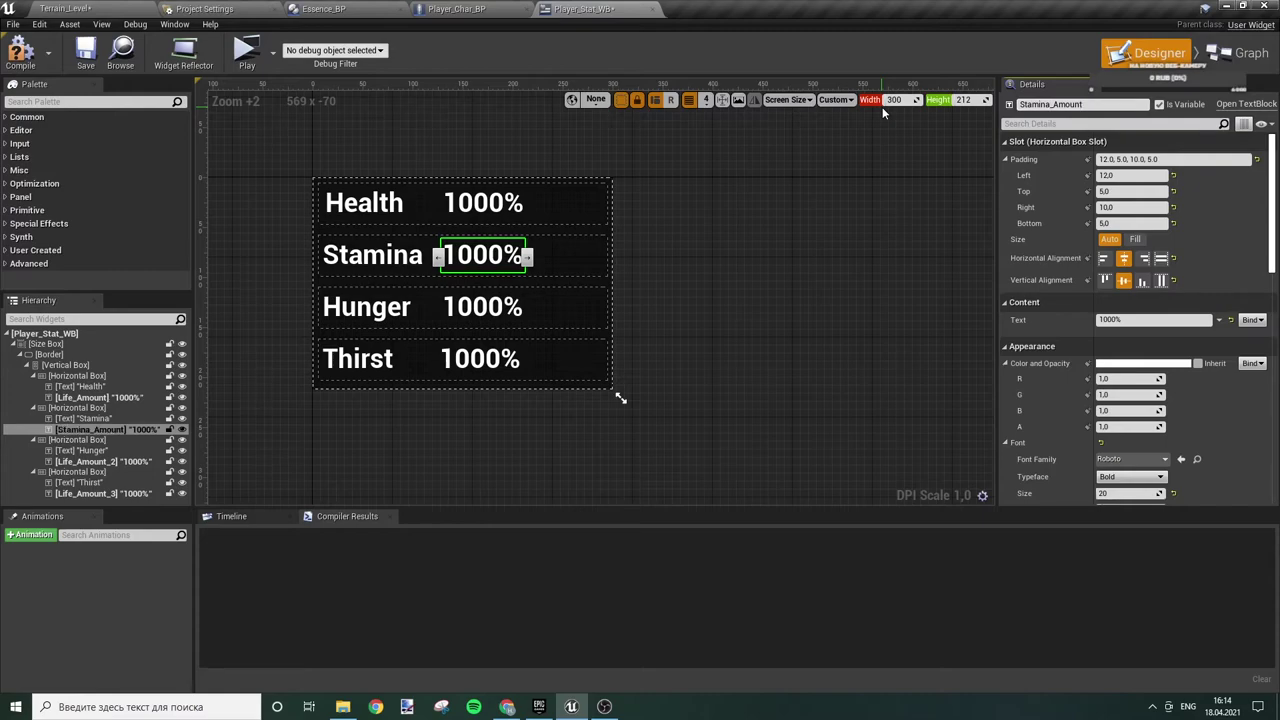
- Rename the Hunger and Thirst value text blocks to Hinger_Amount and Thirst_Amount
left_click(483, 307)
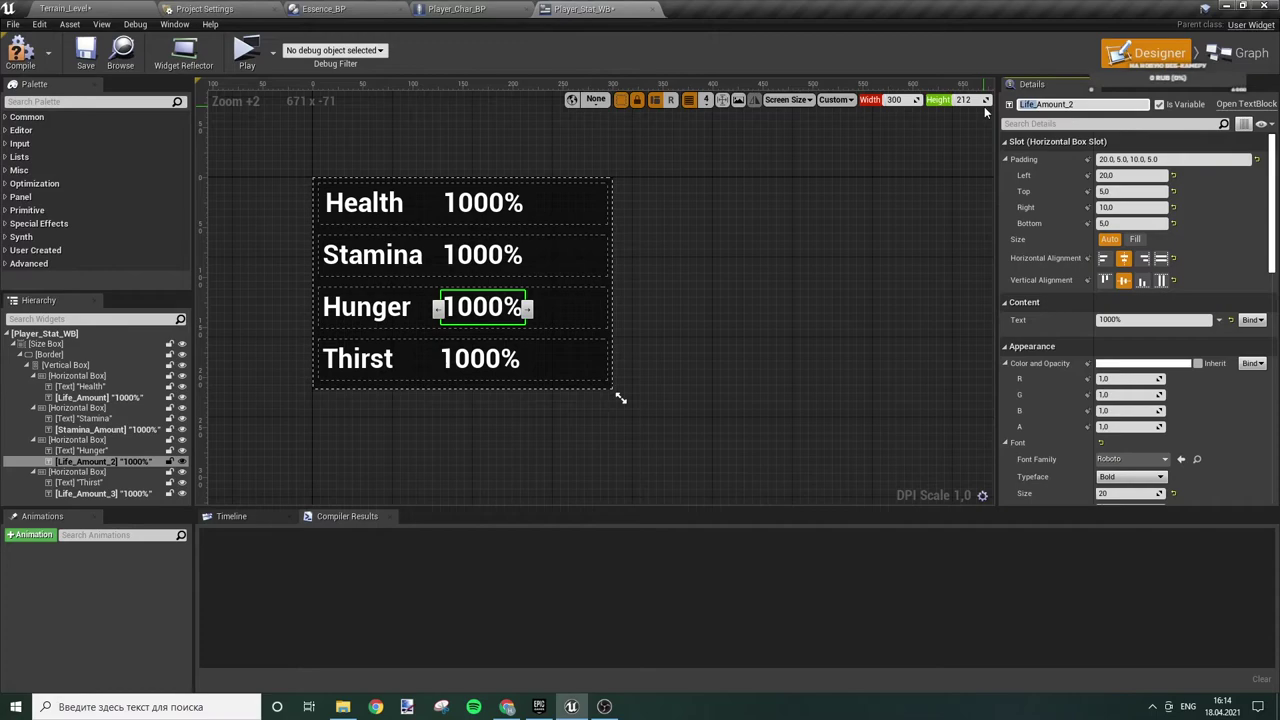
type("H")
key("BackSpace")
key("Return")
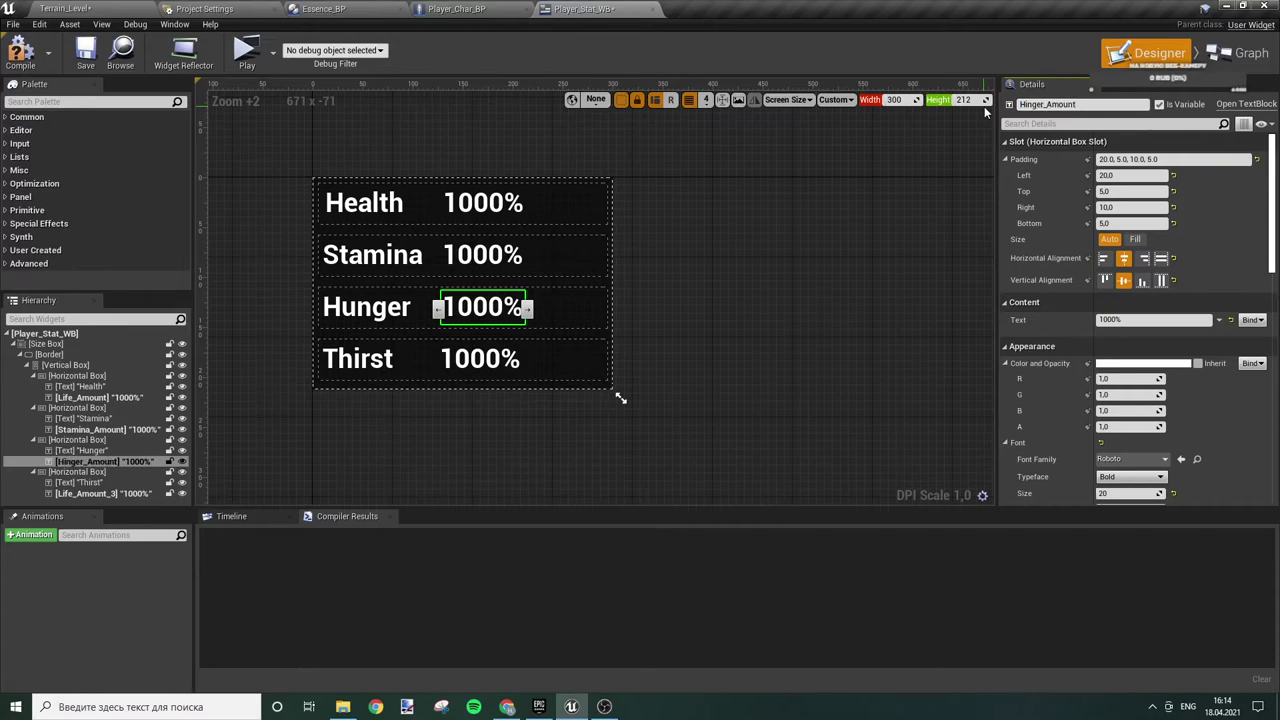
left_click(480, 359)
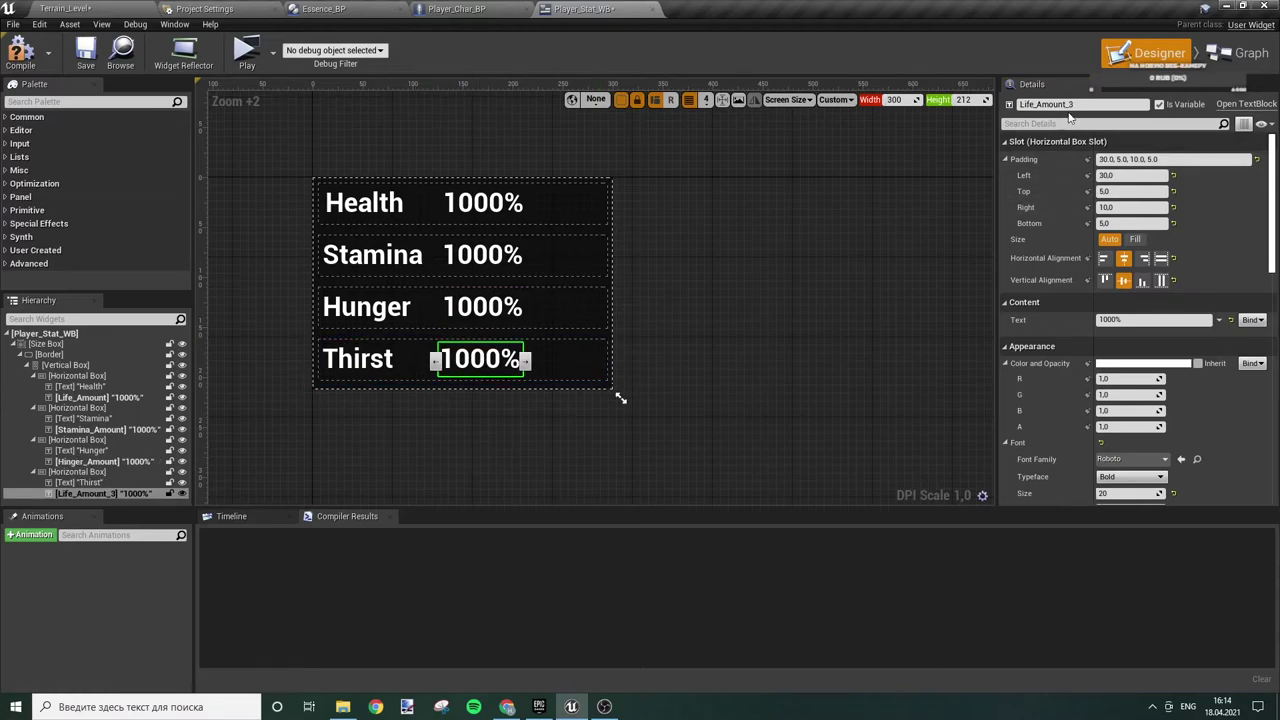
left_click_drag(1036, 104, 886, 132)
type("Thirst")
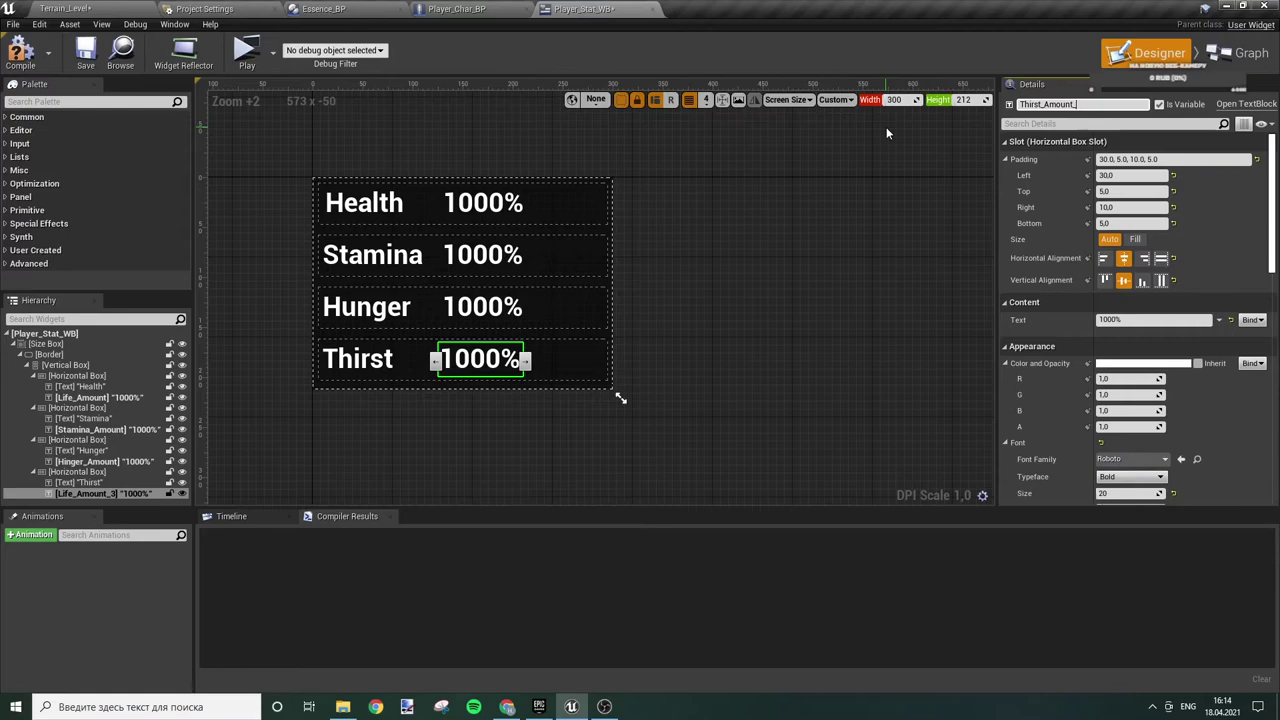
key("BackSpace")
key("Return")
left_click(794, 303)
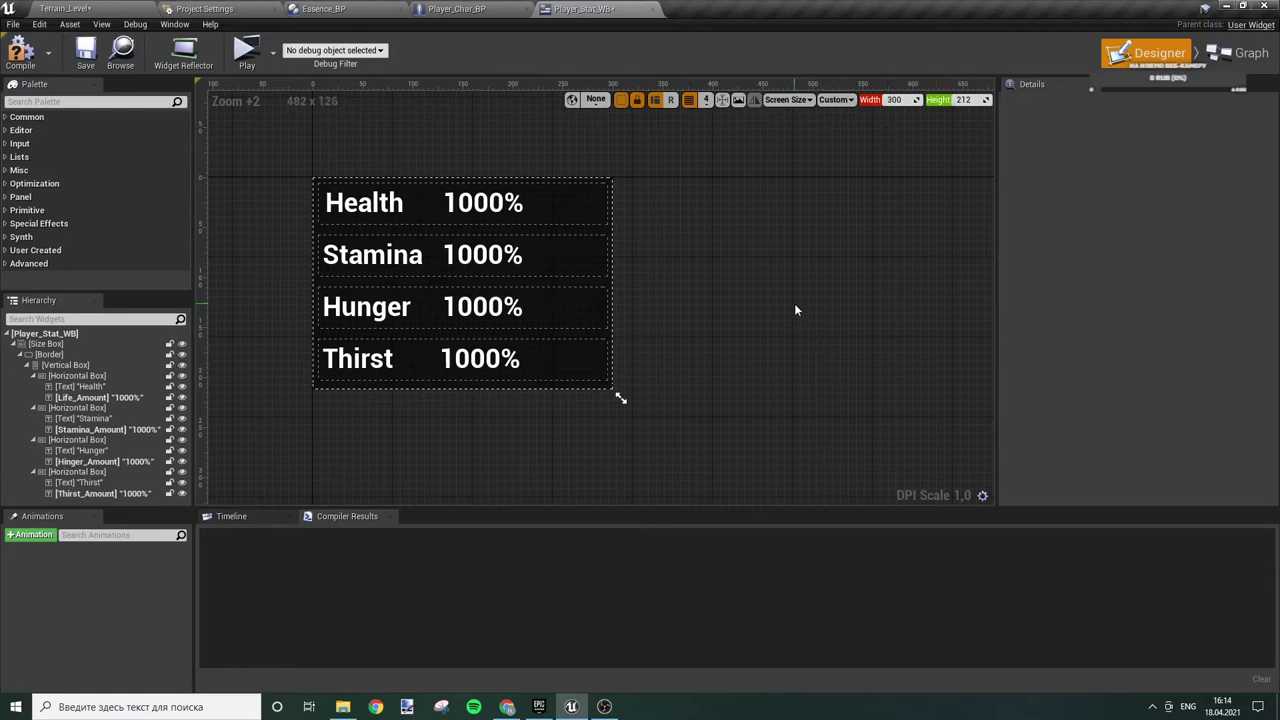
left_click(1245, 53)
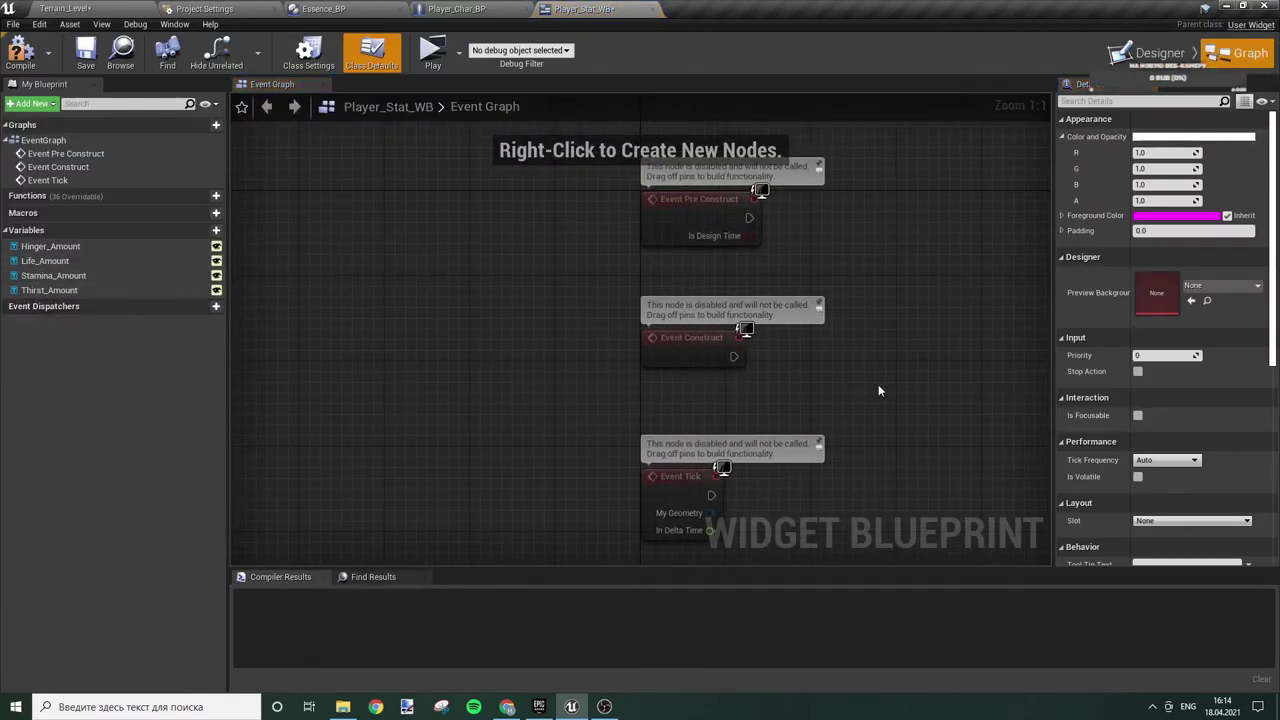
- Delete the unused Event Pre Construct and Event Construct nodes
left_click_drag(558, 207, 745, 360)
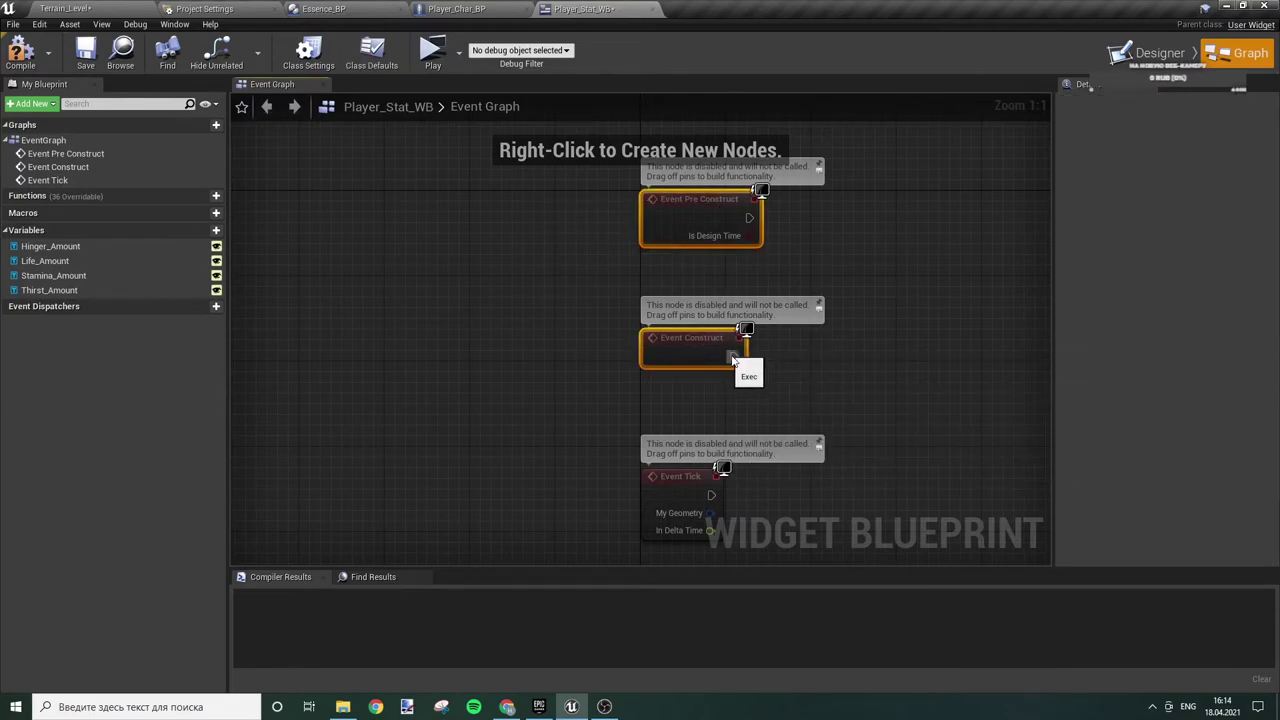
key("Delete")
key("Home")
- Add getters for Hinger_Amount, Life_Amount, Stamina_Amount and Thirst_Amount
left_click_drag(90, 221, 443, 421)
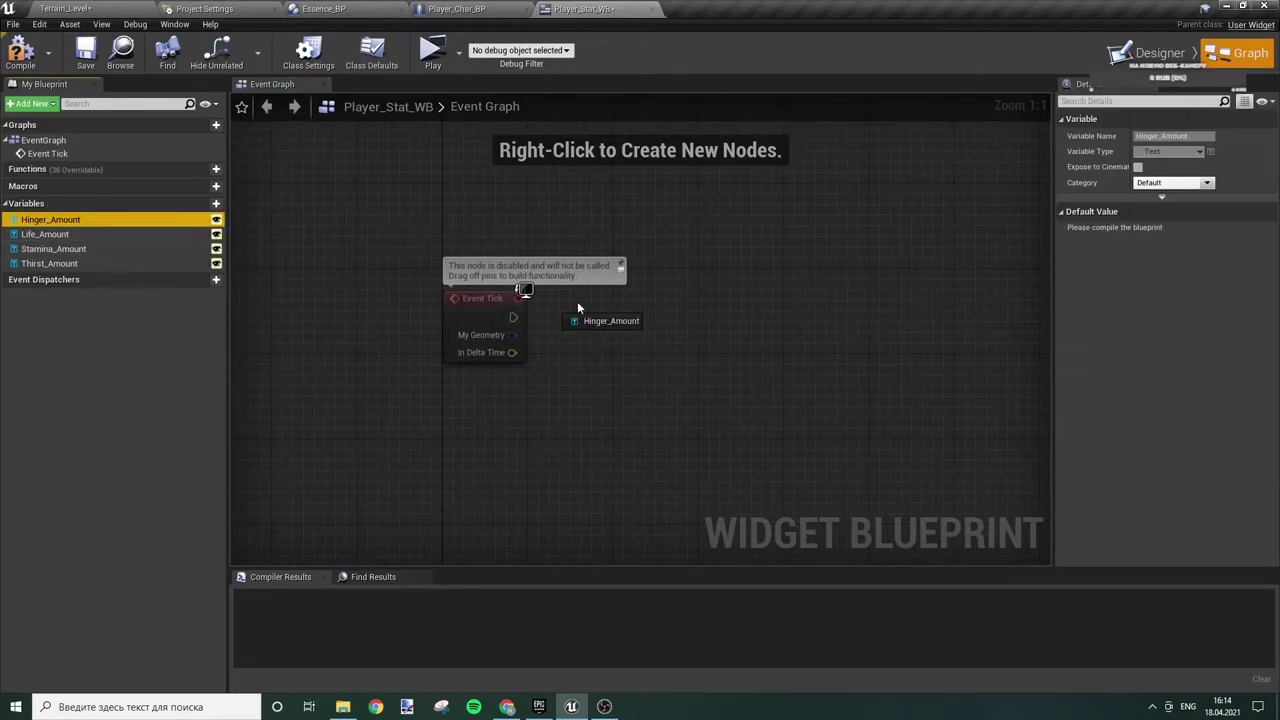
left_click(480, 434)
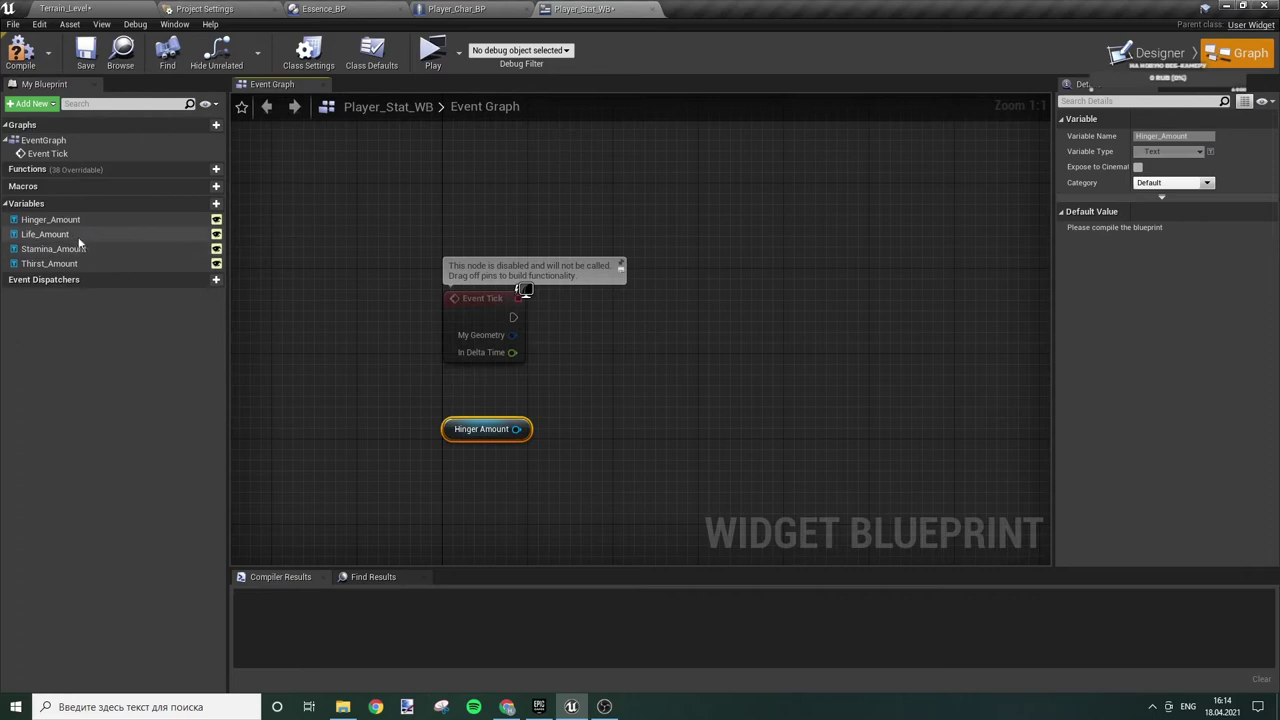
left_click_drag(45, 234, 584, 468)
left_click(631, 486)
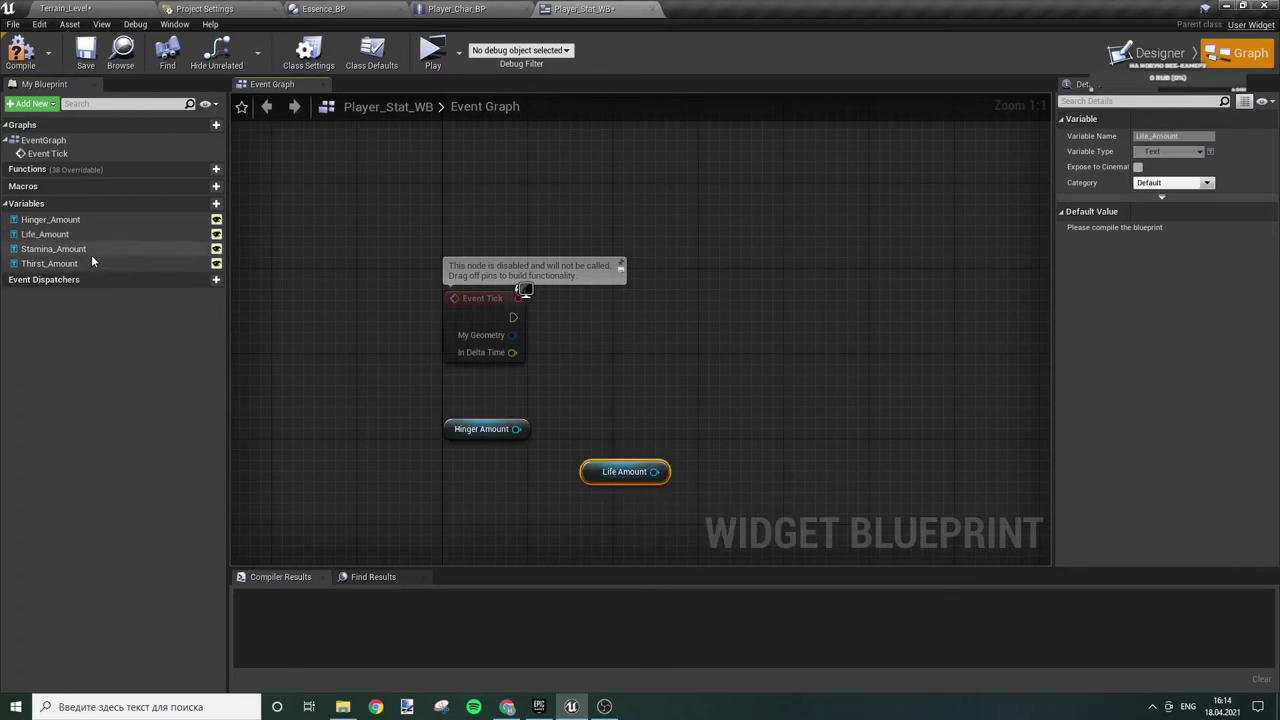
left_click_drag(45, 249, 768, 427)
left_click(805, 441)
left_click_drag(49, 263, 762, 492)
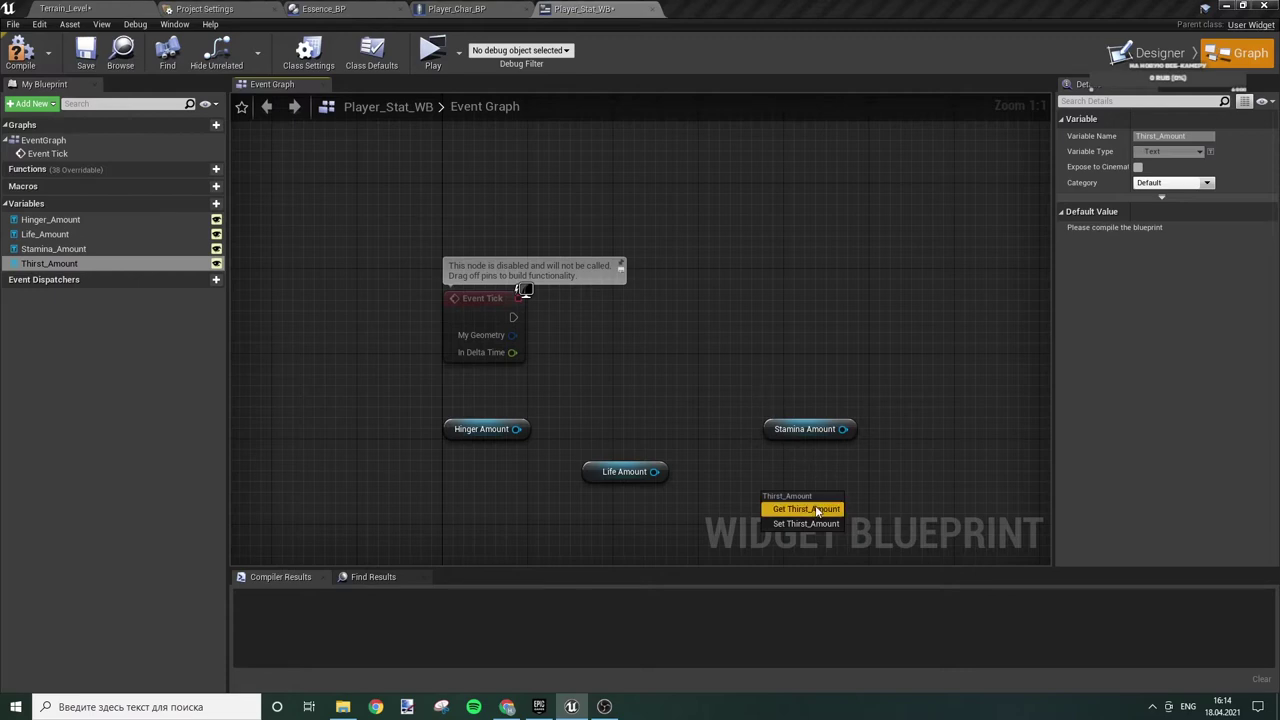
left_click(806, 509)
- Add a Cast To Player_Char_BP node driven by Event Tick
left_click_drag(513, 317, 634, 340)
type("cast")
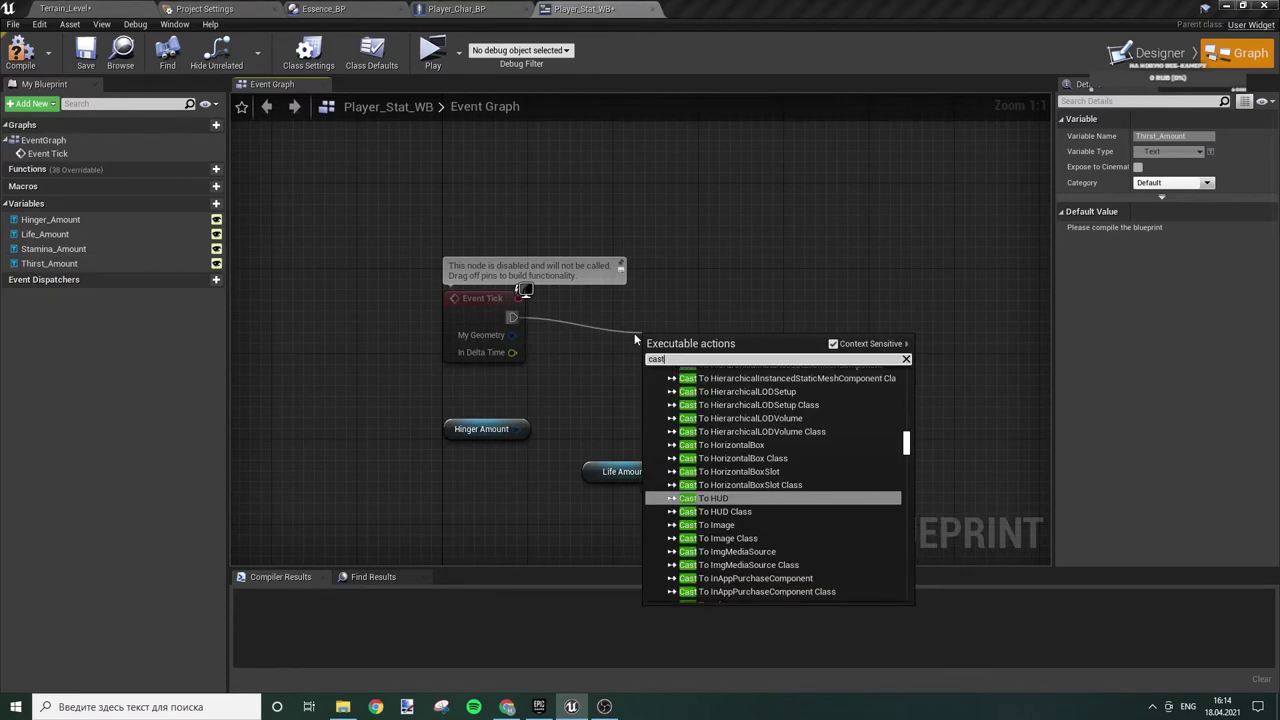
type(" to pla")
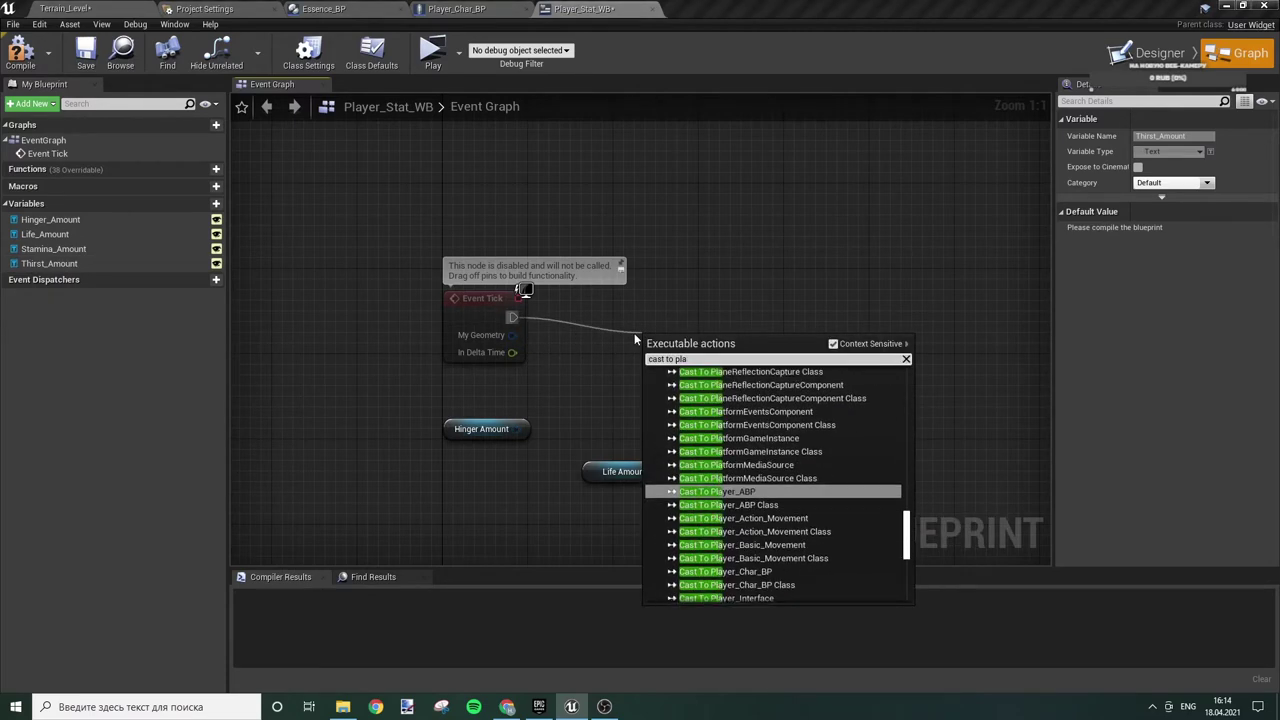
key("Down")
key("Down")
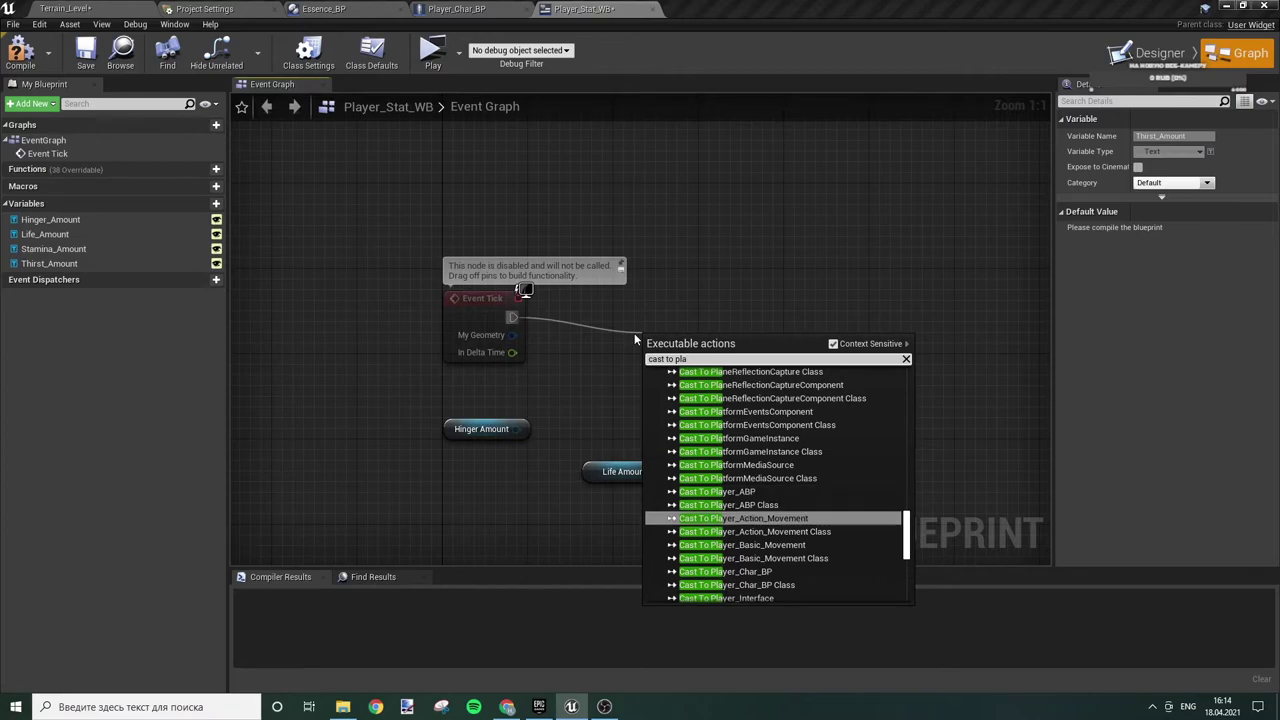
key("Down")
key("Down")
key("Down")
key("Down")
key("Return")
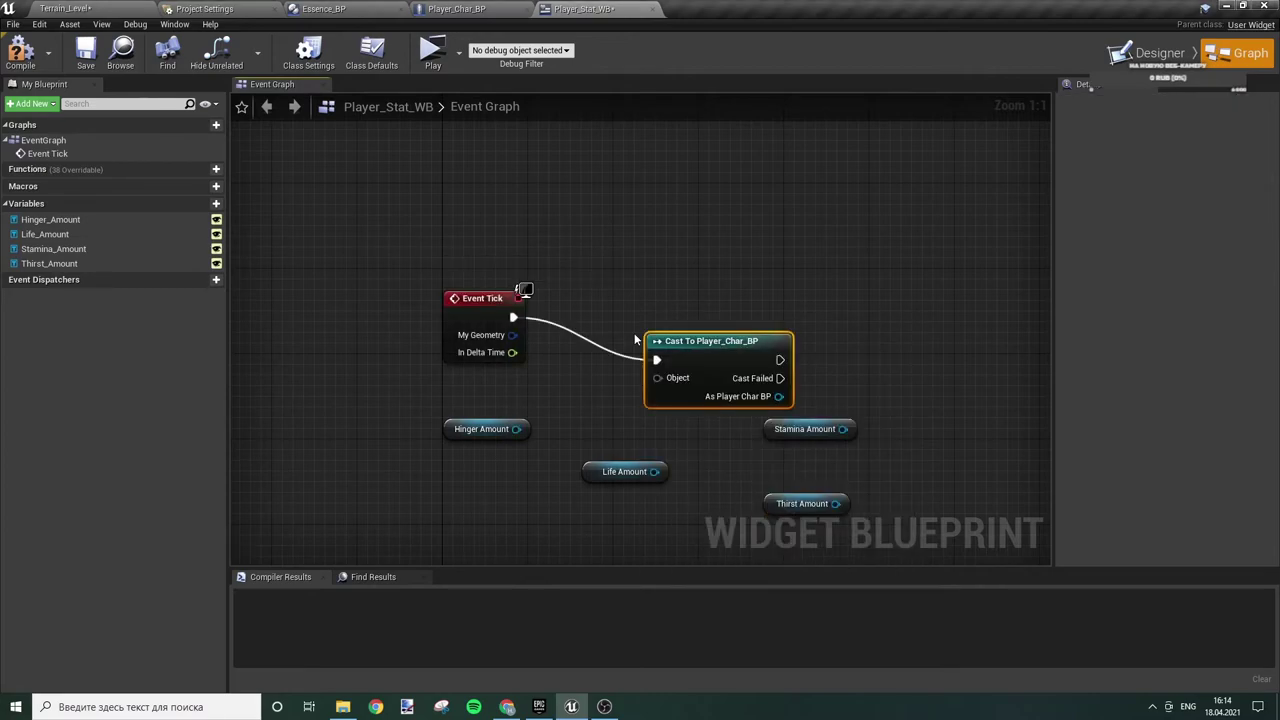
- Add Get Player Character and wire its Return Value into the cast's Object input
right_click(433, 205)
type("get")
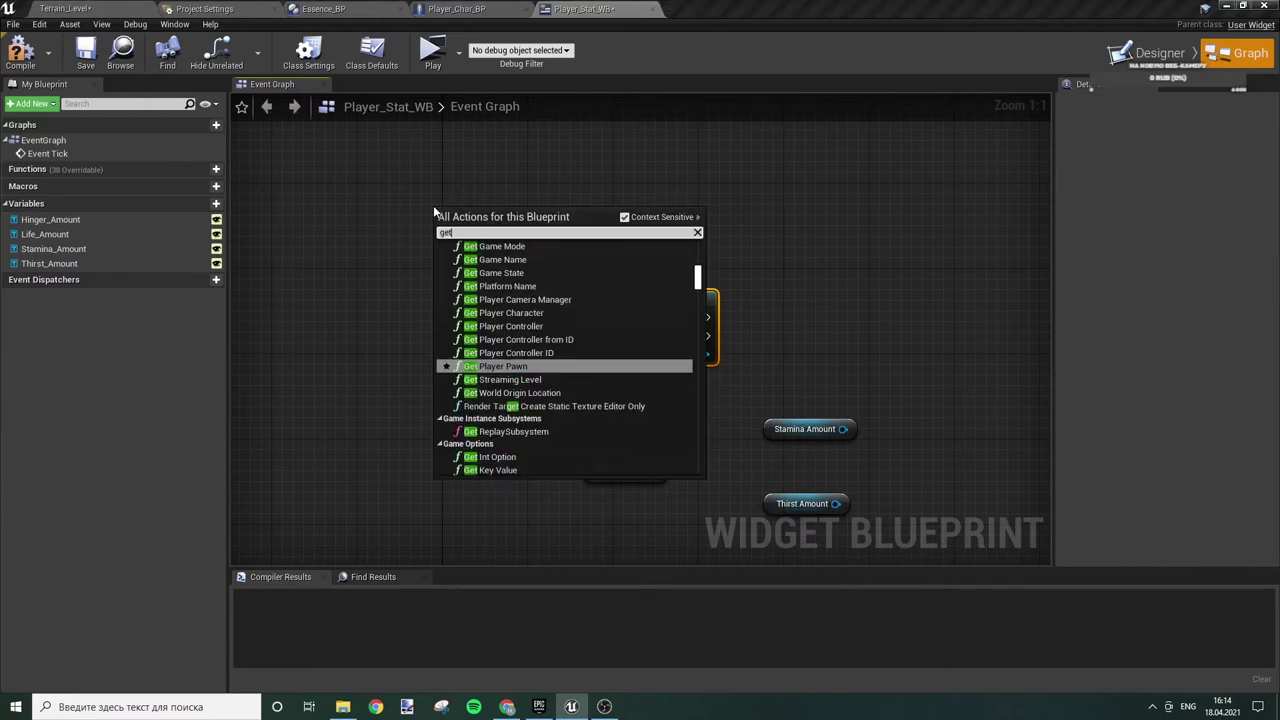
type(" player cha")
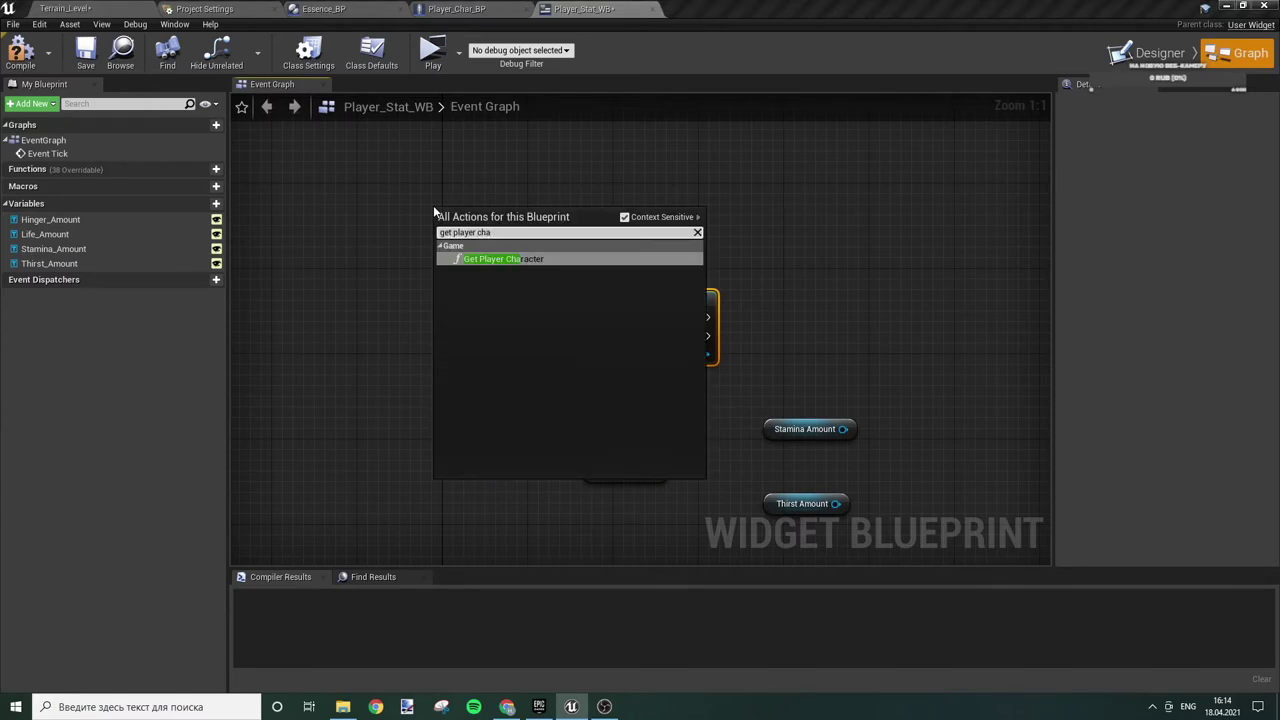
key("Return")
left_click_drag(583, 231, 588, 336)
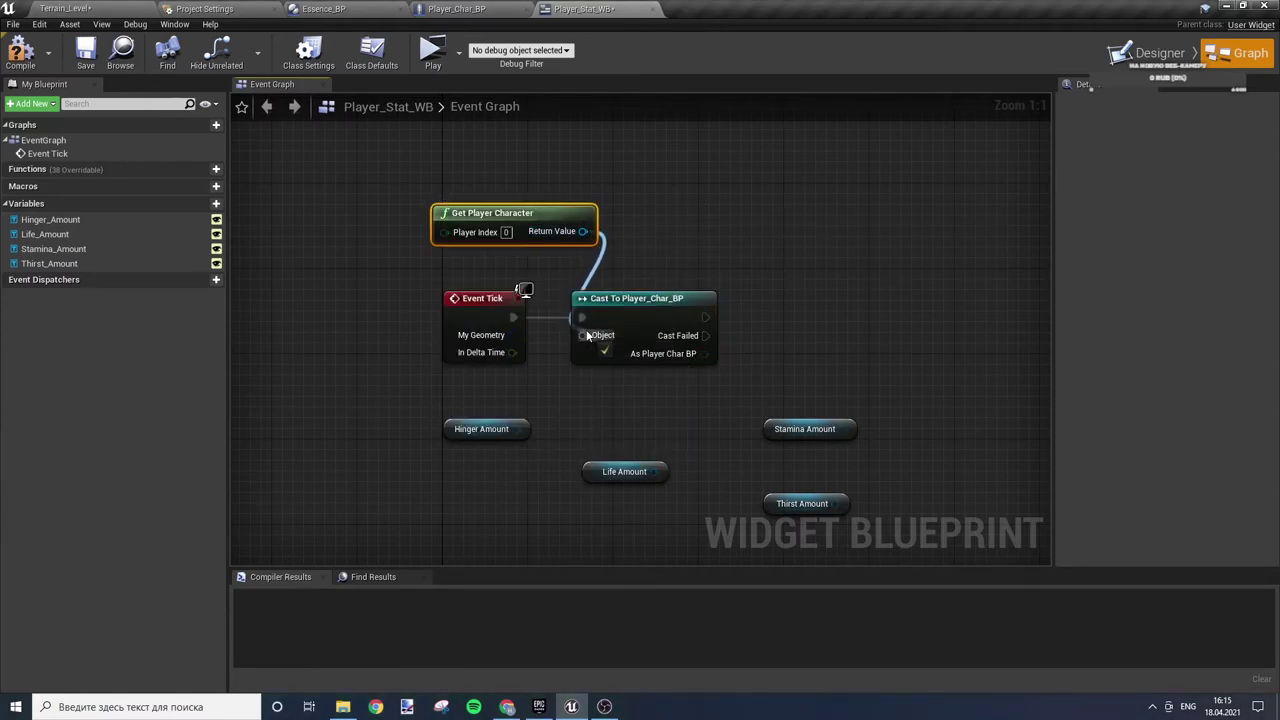
left_click_drag(490, 213, 439, 246)
left_click(833, 295)
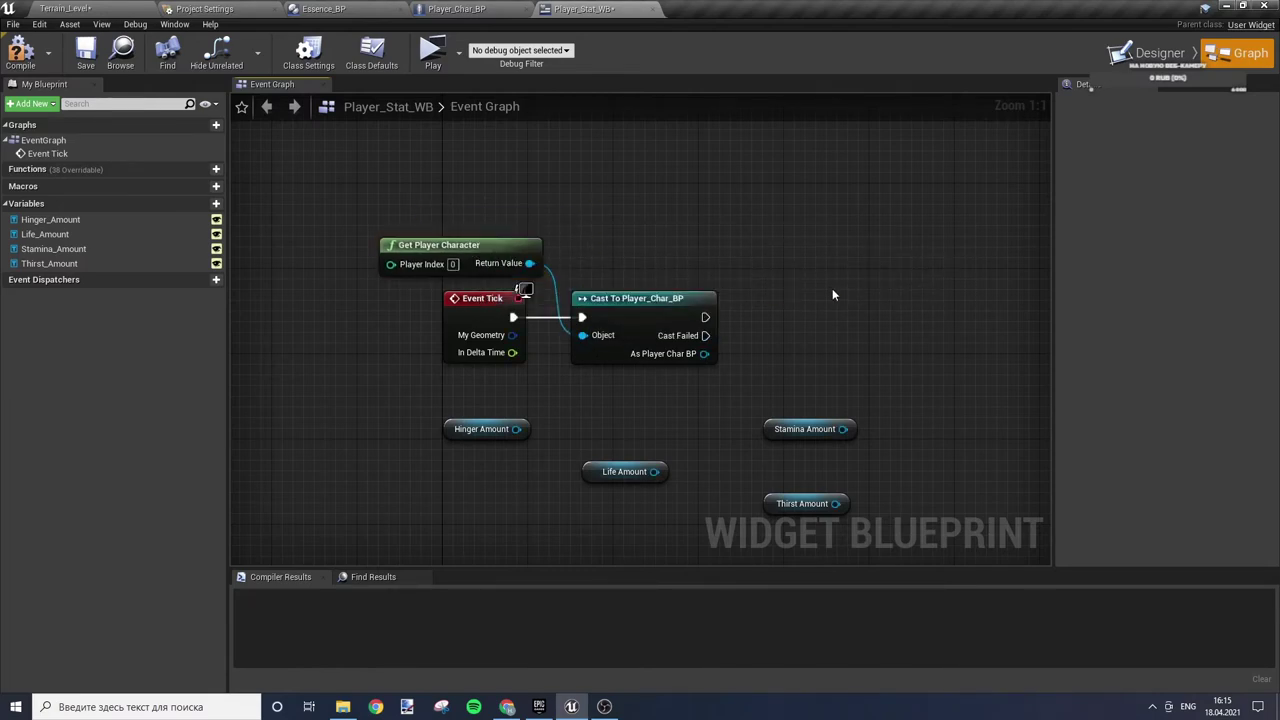
right_click_drag(832, 295, 665, 267)
- Add a Get Player Stats node from the As Player Char BP result
left_click_drag(537, 326, 400, 352)
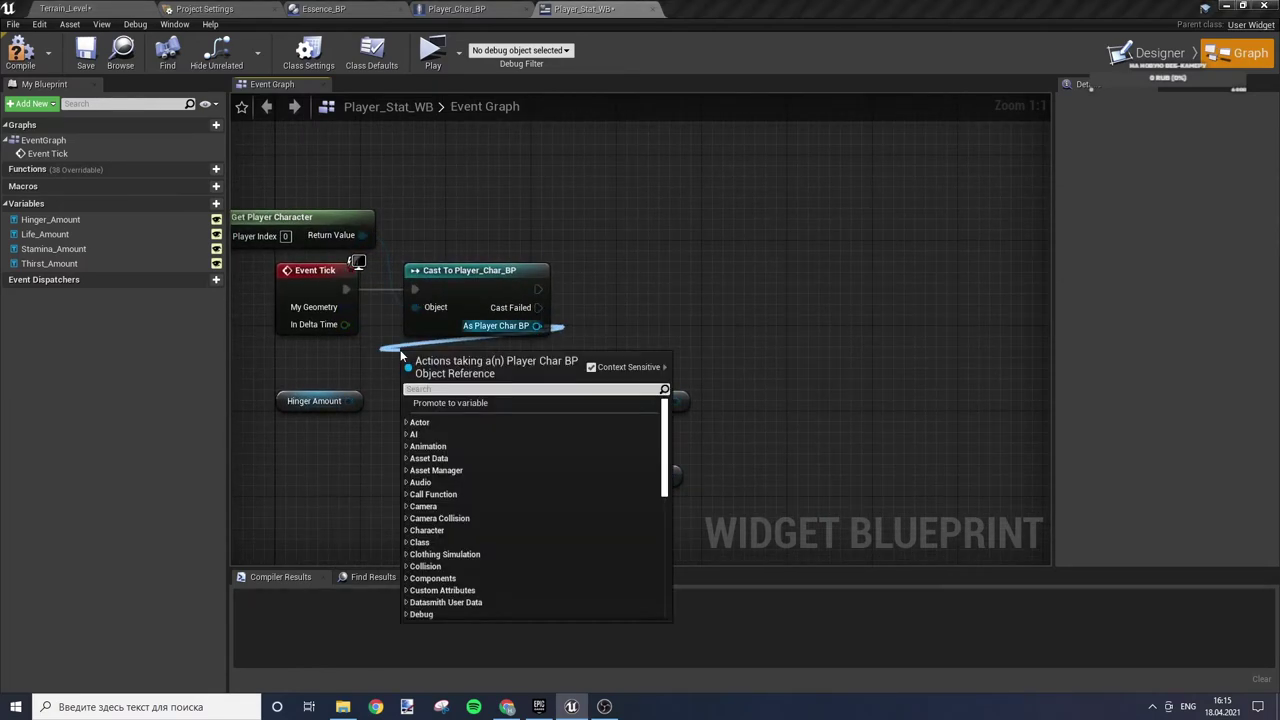
type("stats")
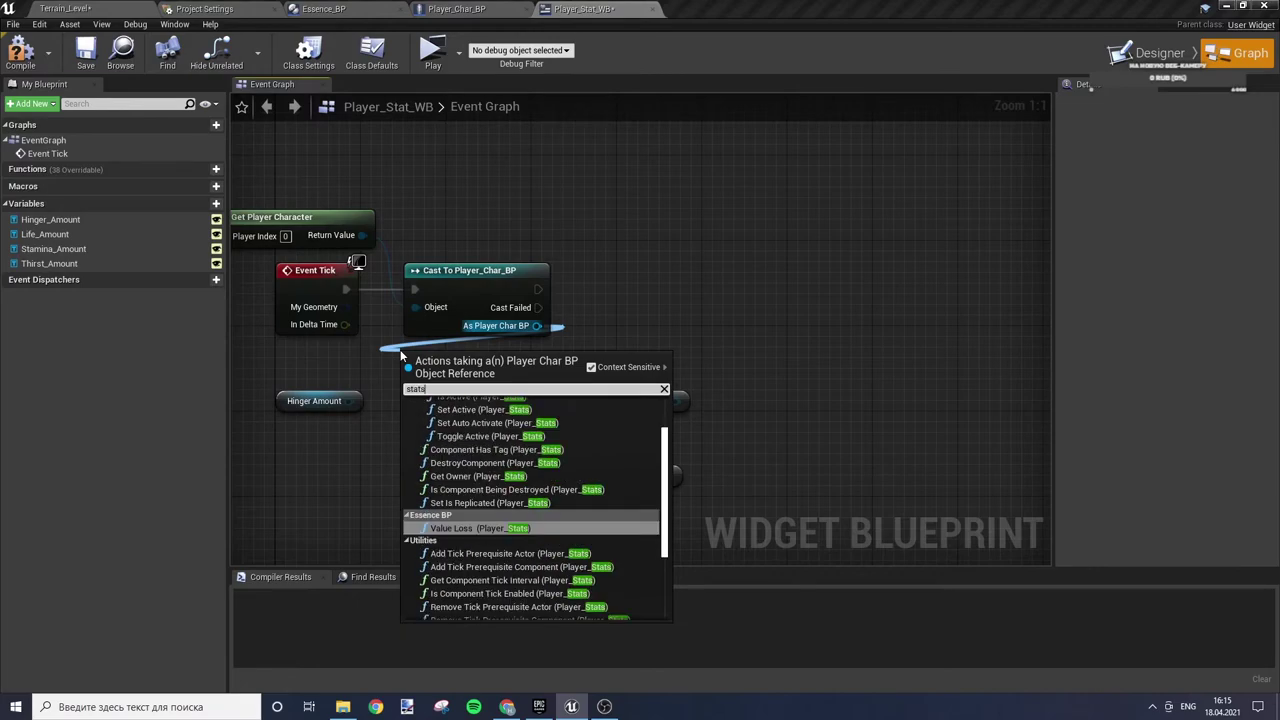
scroll(490, 540, "down", 2)
scroll(490, 560, "down", 2)
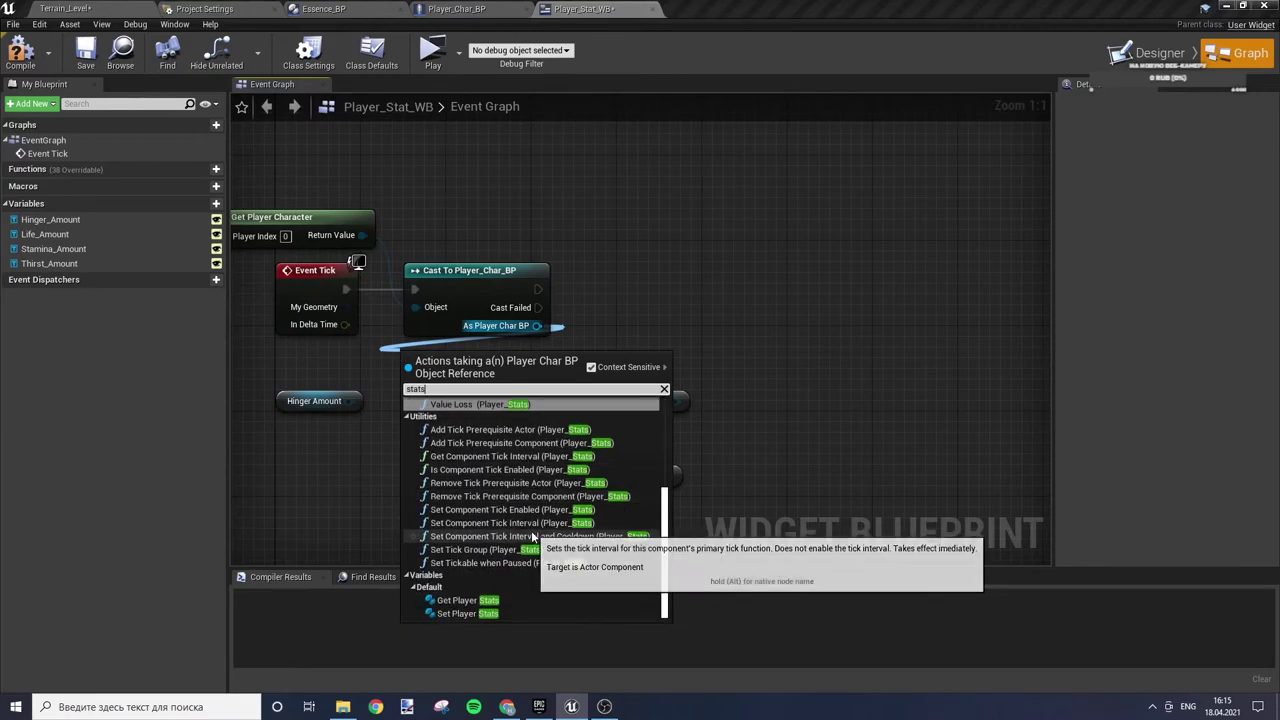
left_click(488, 601)
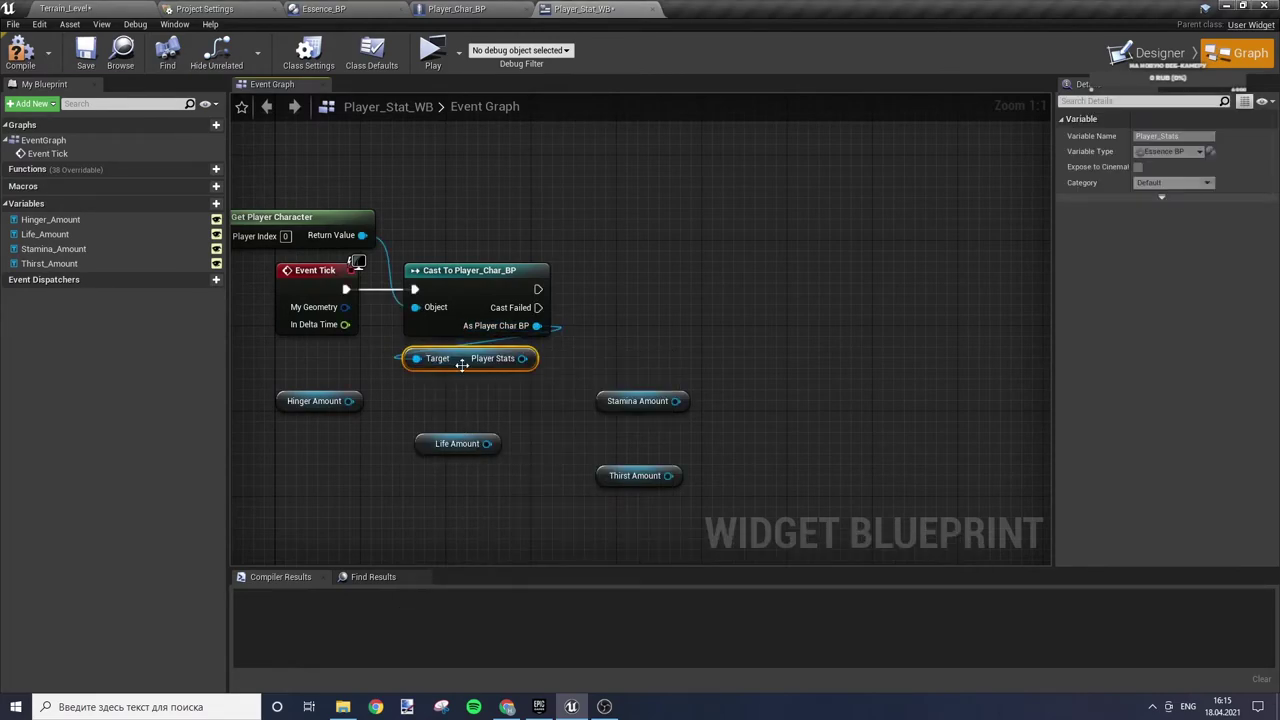
left_click_drag(462, 364, 462, 375)
mouse_move(279, 408)
left_mouse_down()
mouse_move(551, 227)
mouse_move(445, 217)
left_mouse_up()
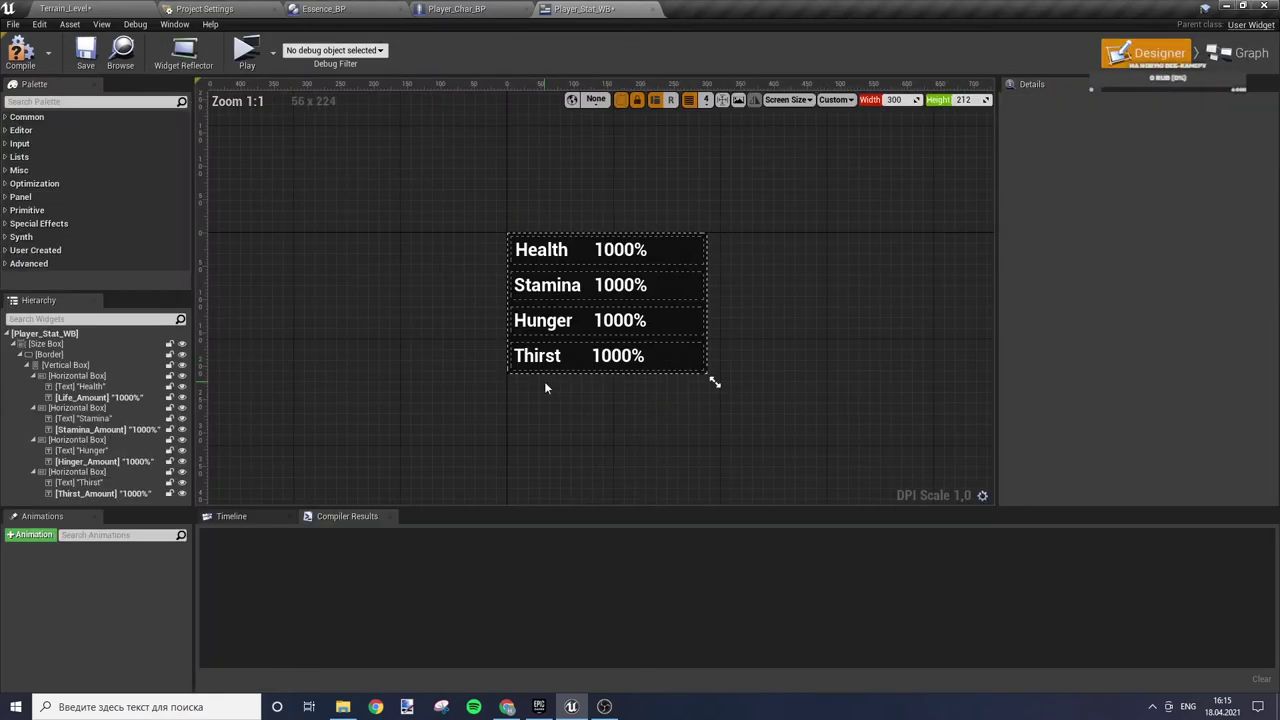
left_click(543, 320)
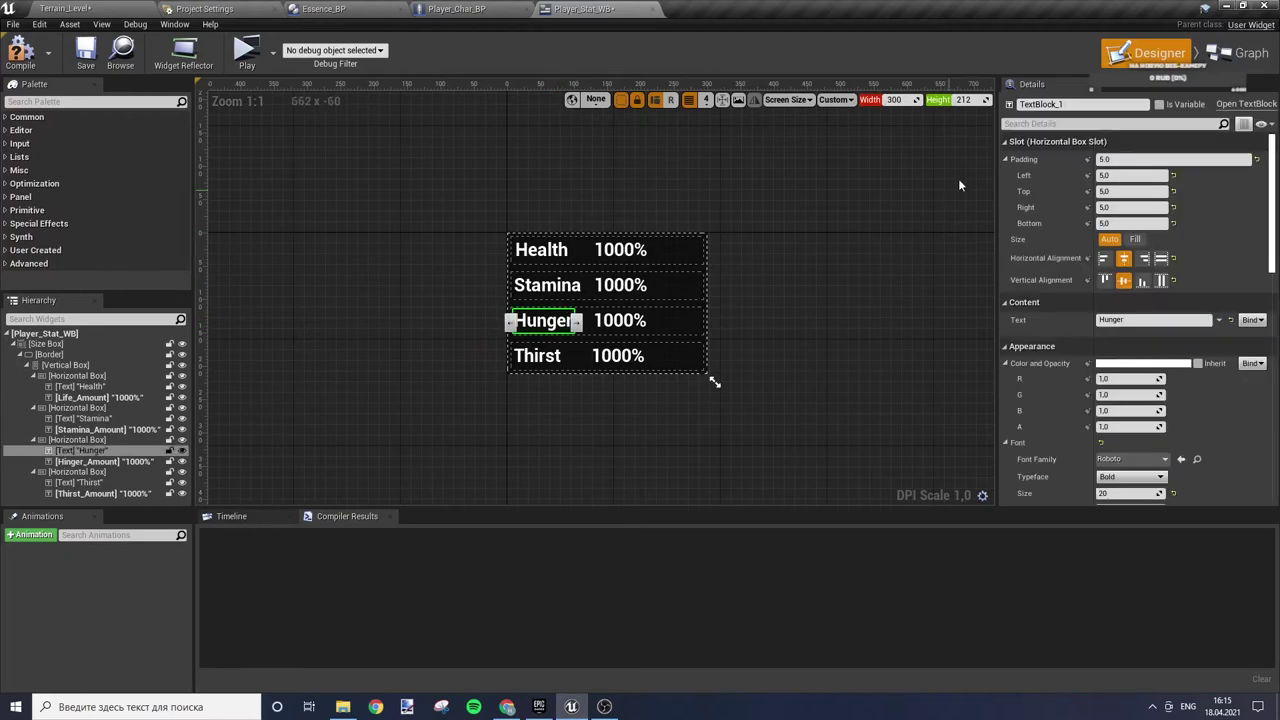
- Correct the Hunger value's name from Hinger_Amount to Hunger_Amount
left_click(640, 322)
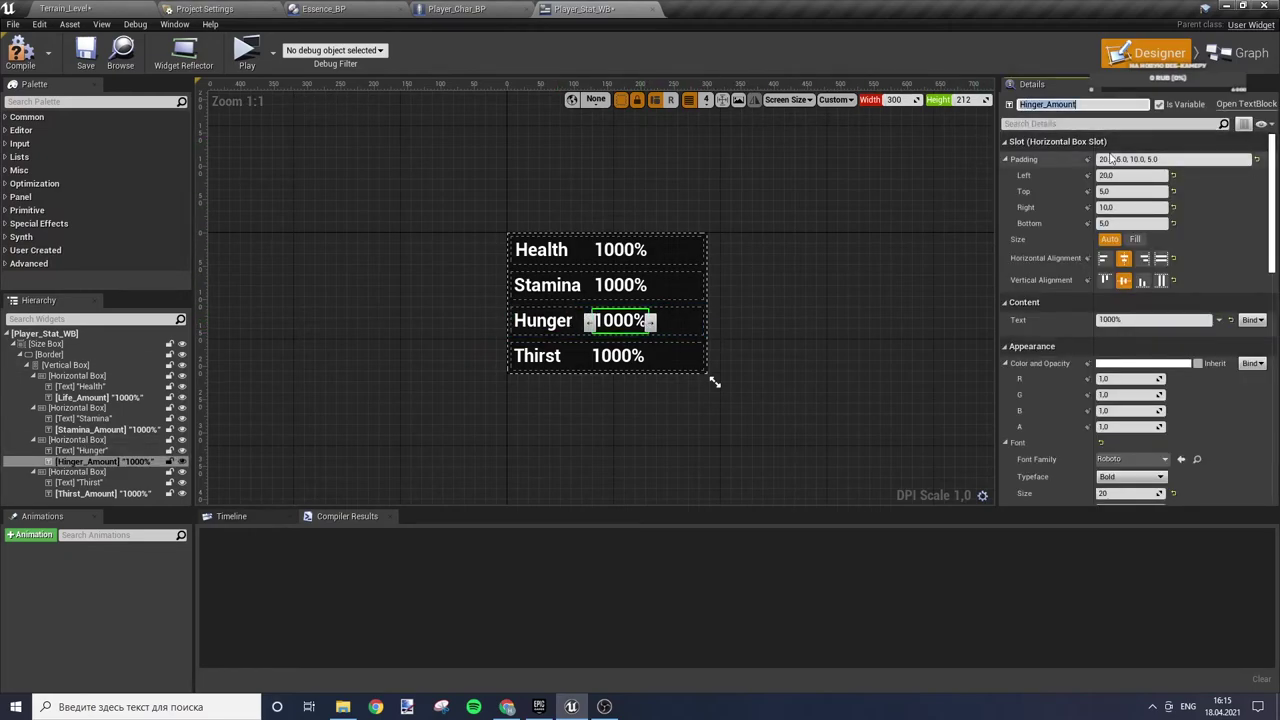
key("Left")
key("Return")
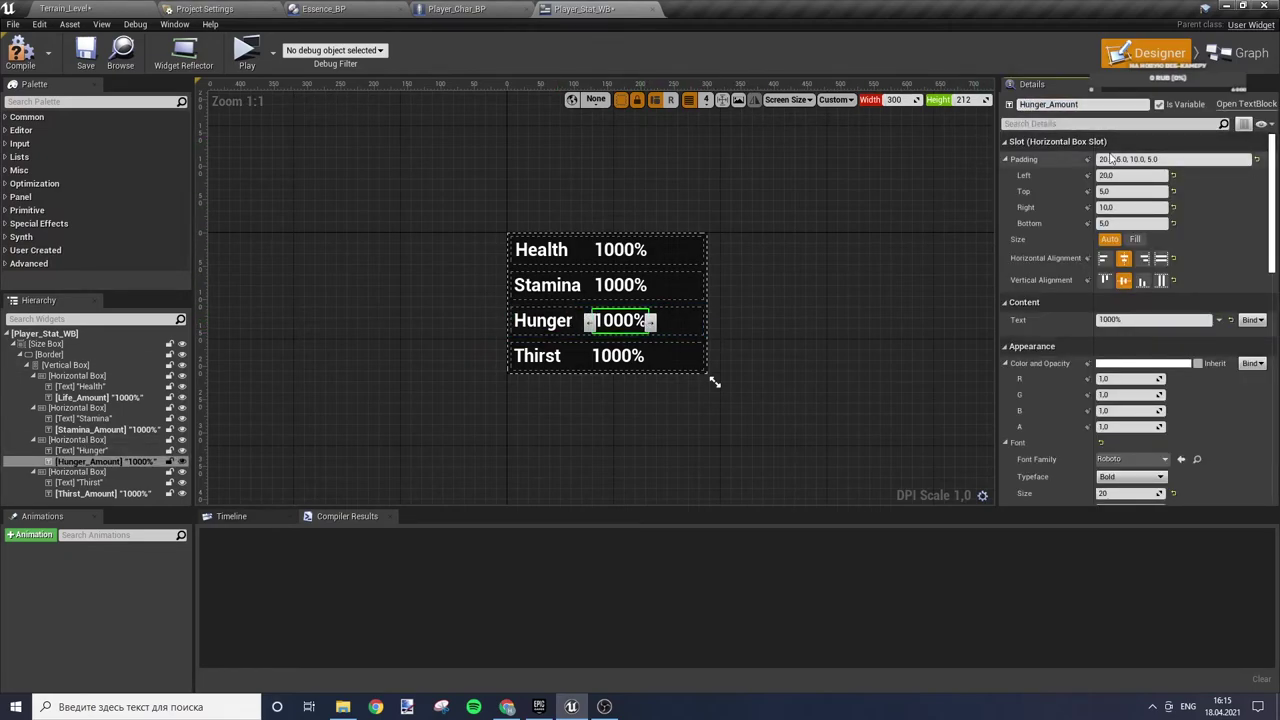
left_click(1243, 53)
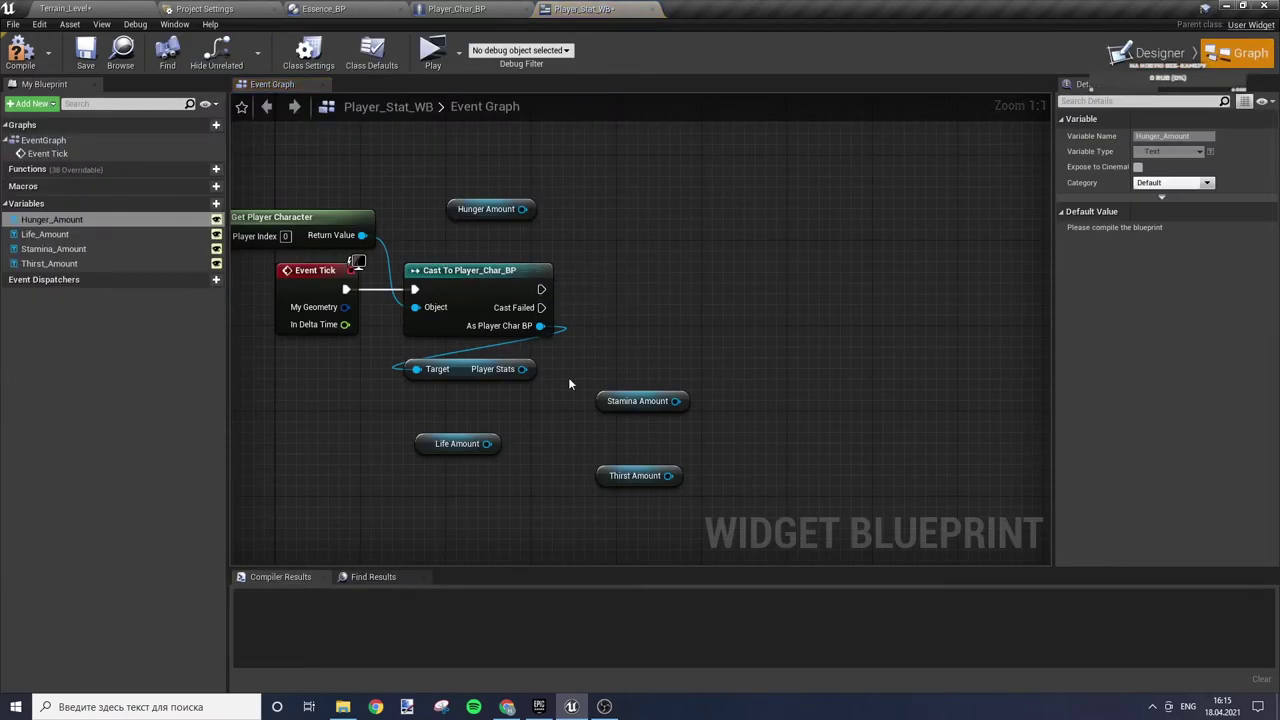
left_click_drag(521, 208, 537, 210)
- Add a SetText node on Life Amount that runs after a successful cast
left_click(536, 441)
left_click_drag(488, 444, 640, 332)
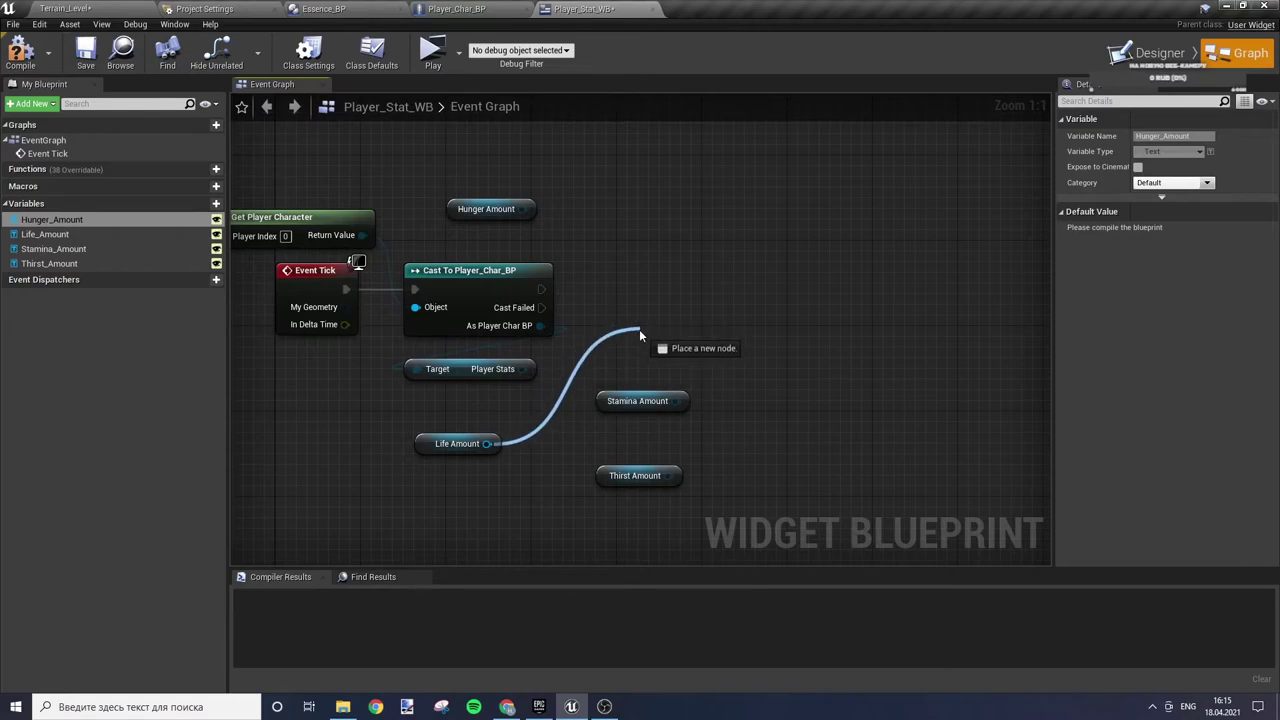
type("se")
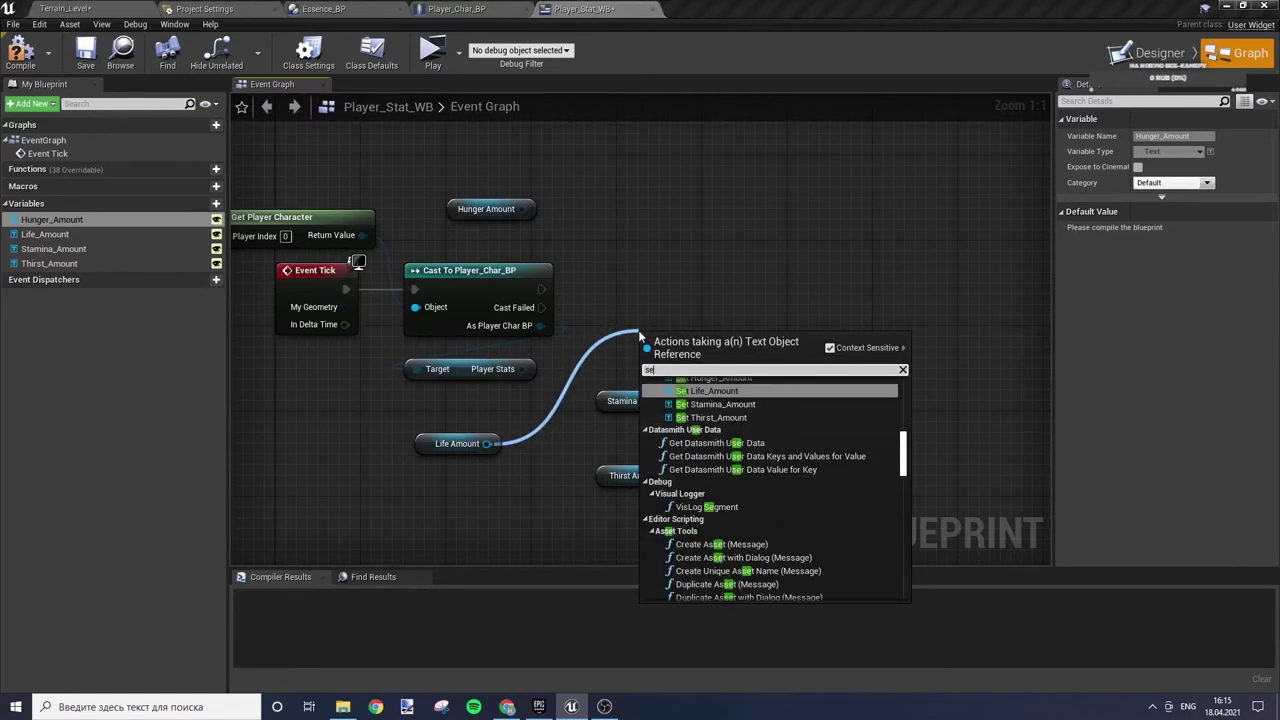
type("t text")
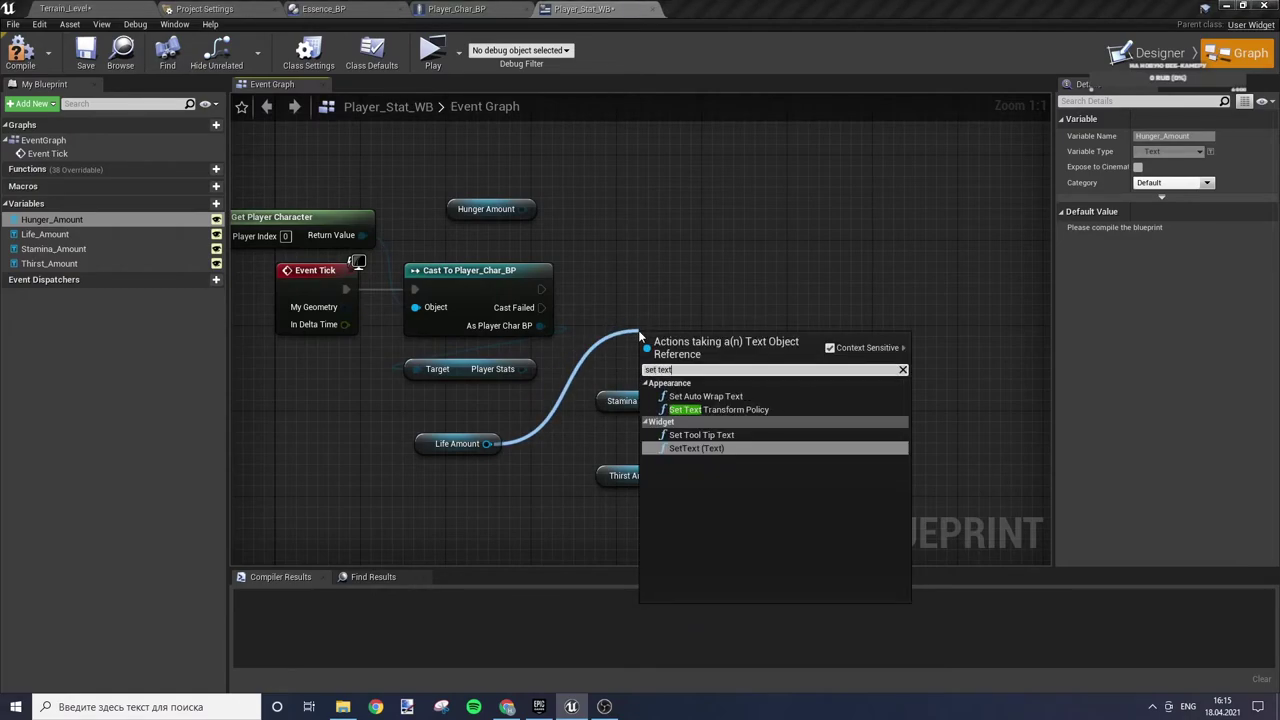
key("Return")
mouse_move(652, 340)
left_mouse_down()
mouse_move(702, 257)
mouse_move(541, 289)
left_mouse_up()
left_click_drag(735, 269, 672, 280)
left_click_drag(423, 452, 453, 421)
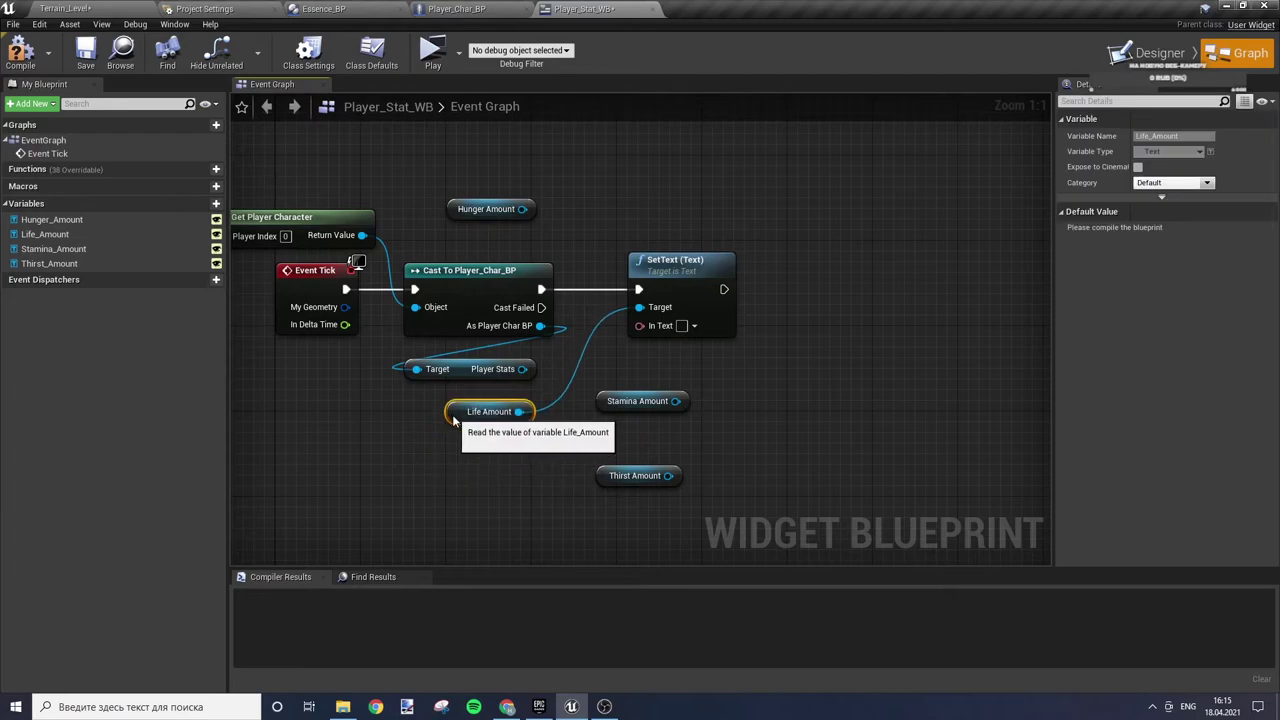
- Add a Get Health node from Player Stats and search Format Text for SetText's In Text
left_click_drag(522, 369, 570, 377)
type("ge")
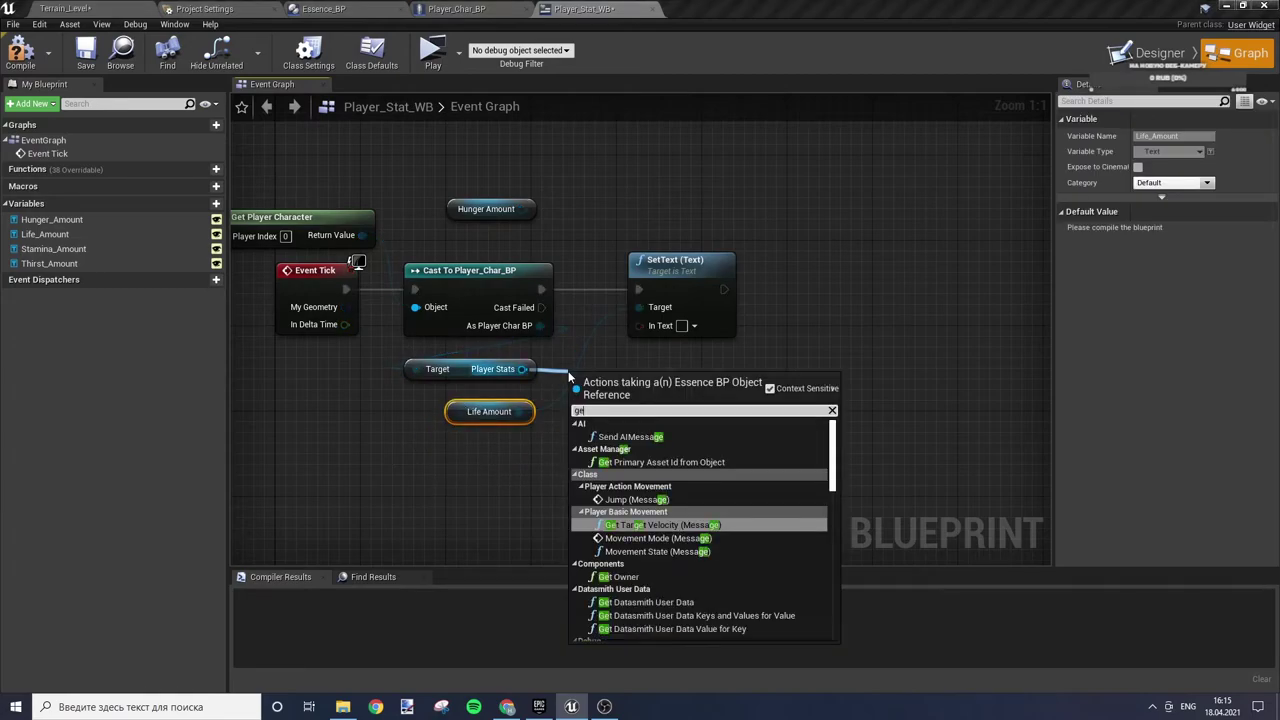
type("t health")
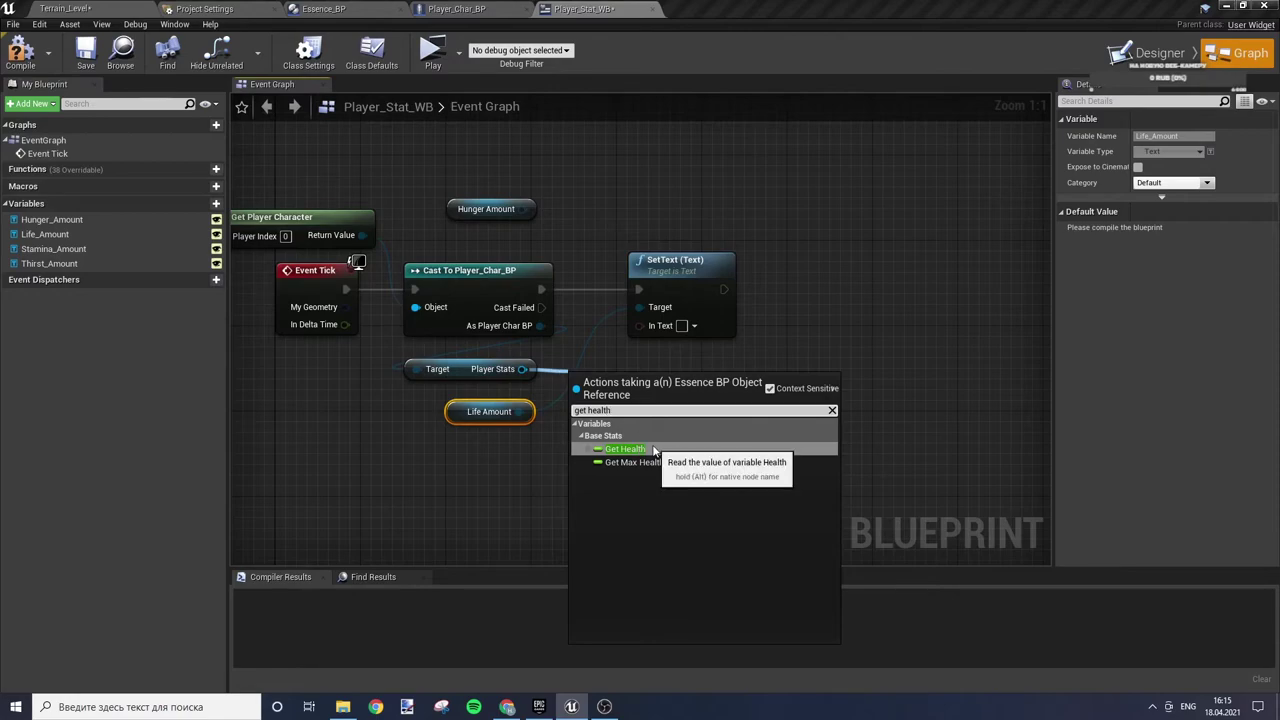
left_click(655, 449)
mouse_move(662, 380)
left_mouse_down()
mouse_move(712, 370)
mouse_move(728, 384)
left_mouse_up()
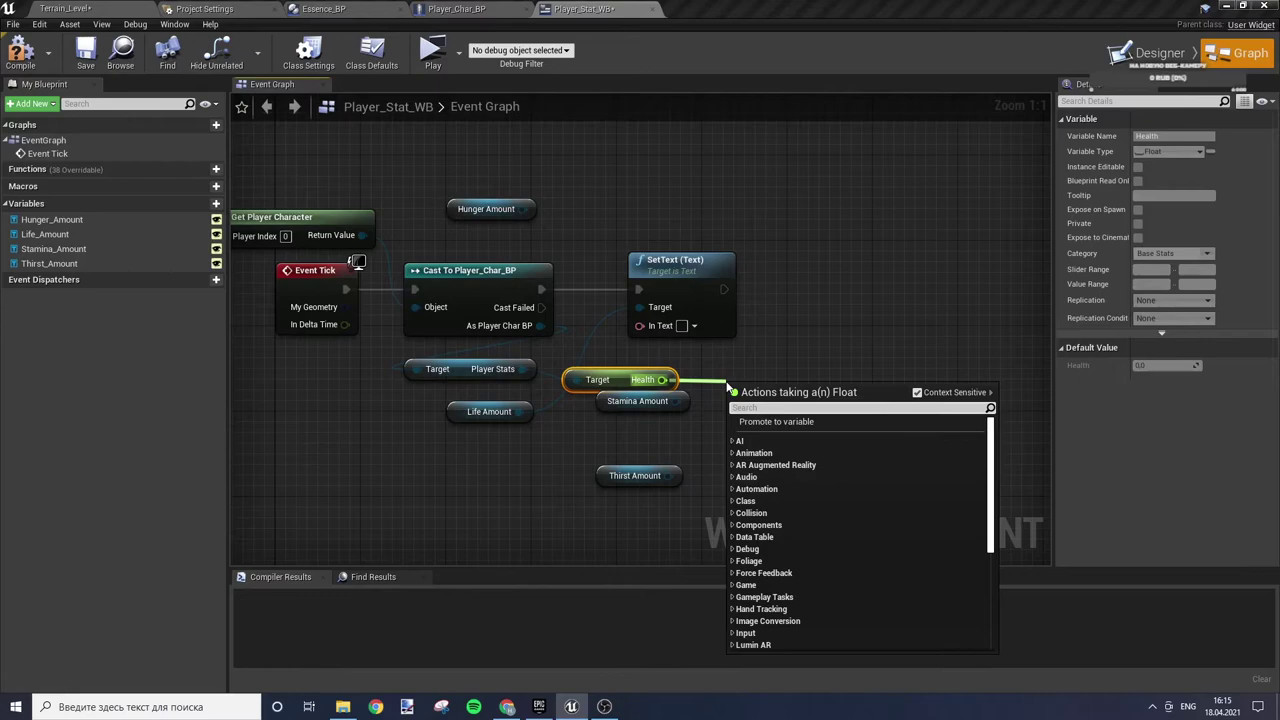
left_click(753, 340)
left_click_drag(683, 280, 928, 280)
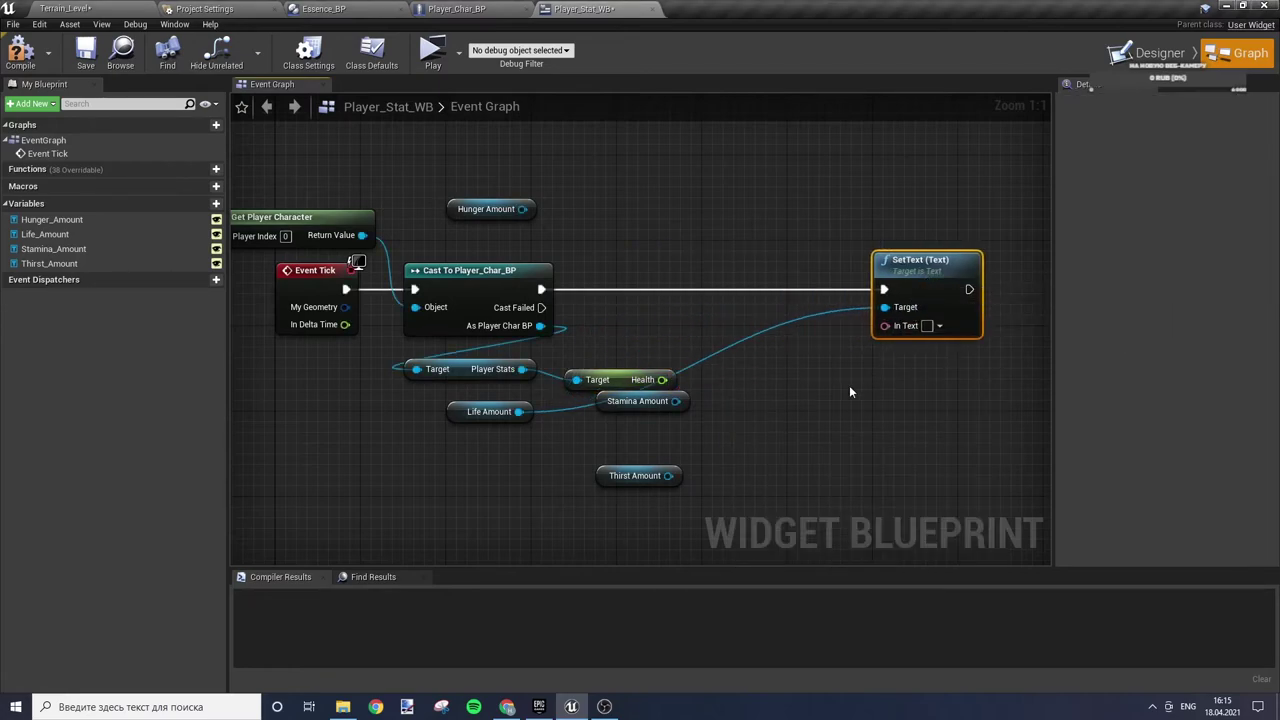
left_click_drag(884, 325, 840, 372)
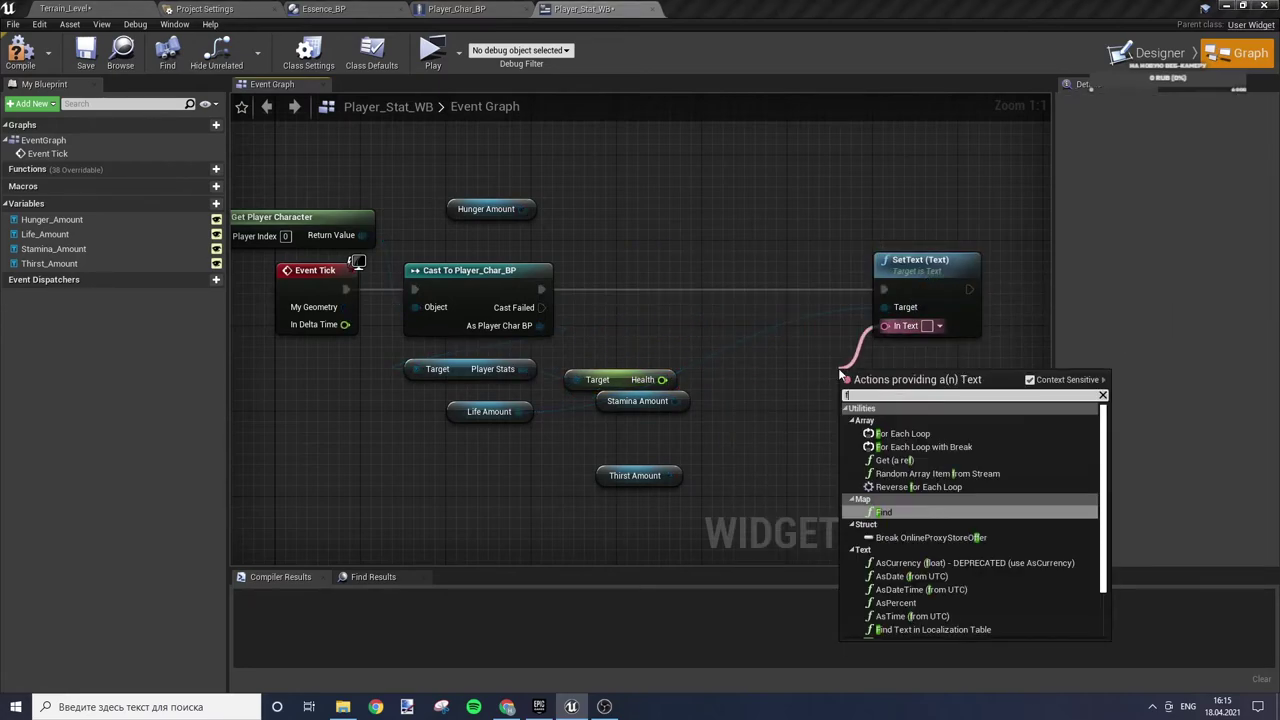
type("format")
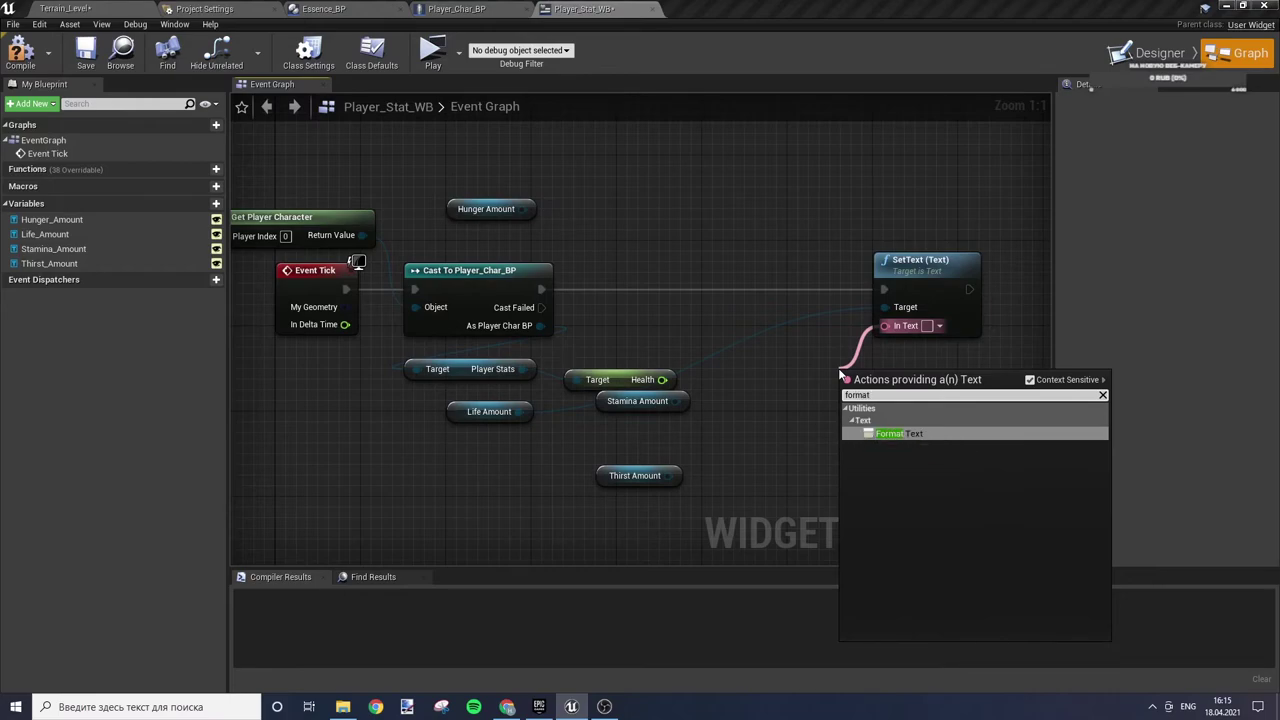
- Rename the new function NewFunction_0 to Set Text In WB
left_click(215, 169)
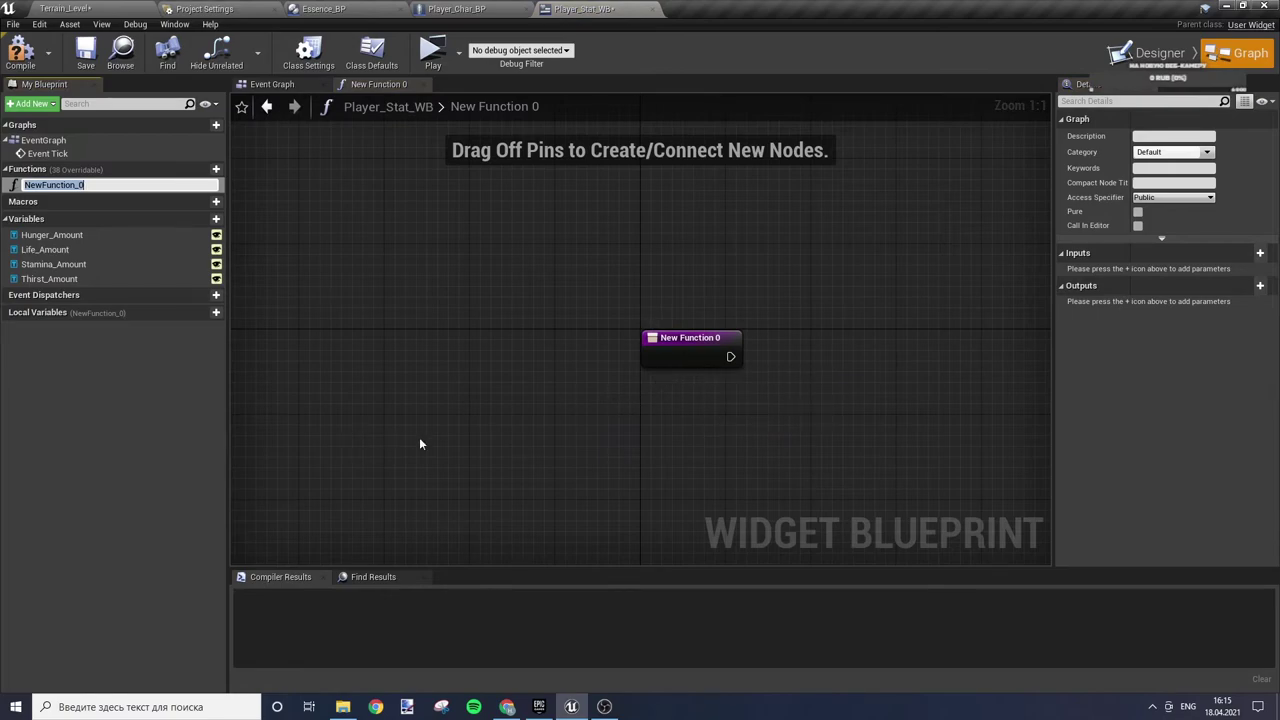
type("Set Text in WB")
key("Return")
- Give the function's entry node a Float-typed input parameter named Float
left_click(686, 348)
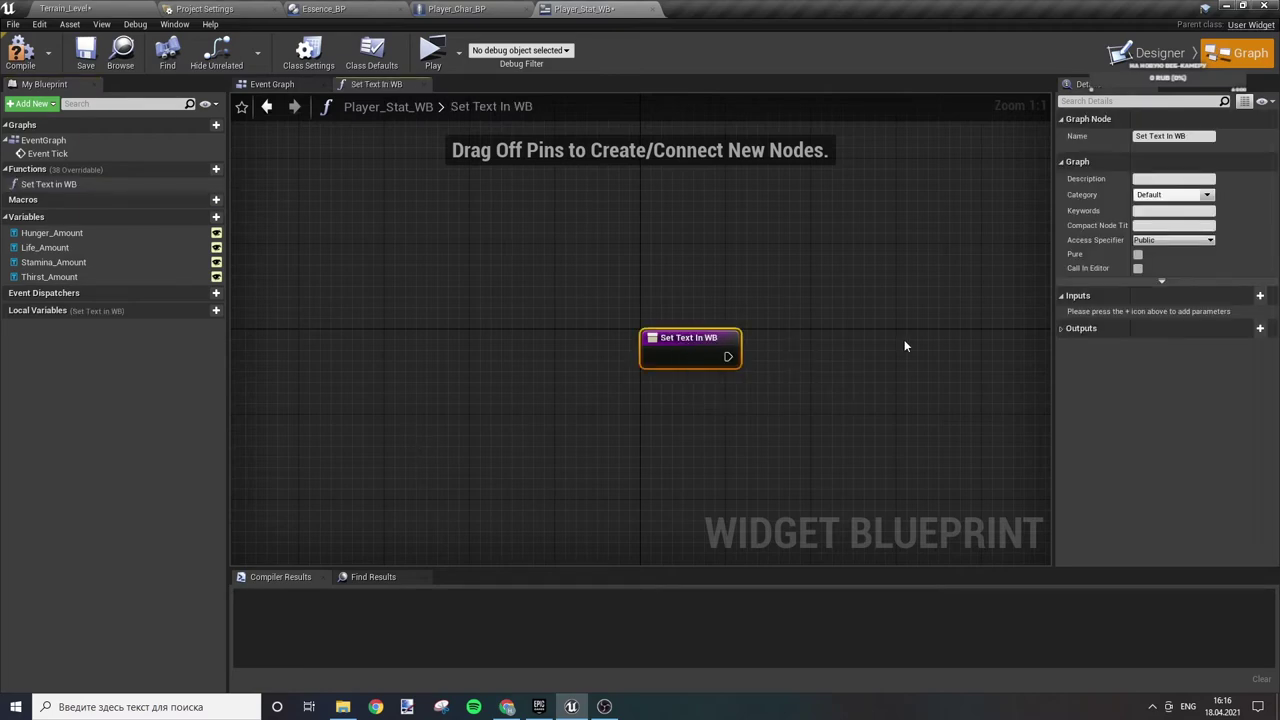
left_click(1258, 302)
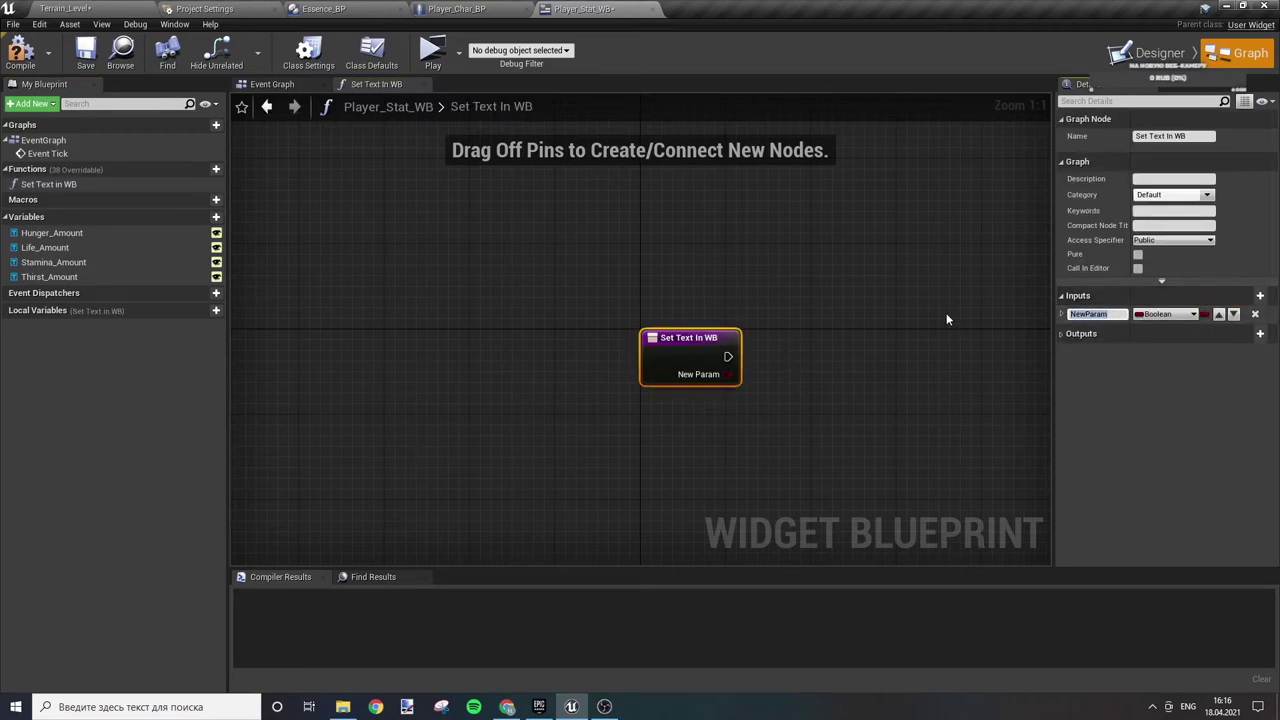
type("Tex")
key("BackSpace")
key("BackSpace")
key("BackSpace")
key("BackSpace")
type("Floa")
type("t")
key("Return")
left_click(1168, 314)
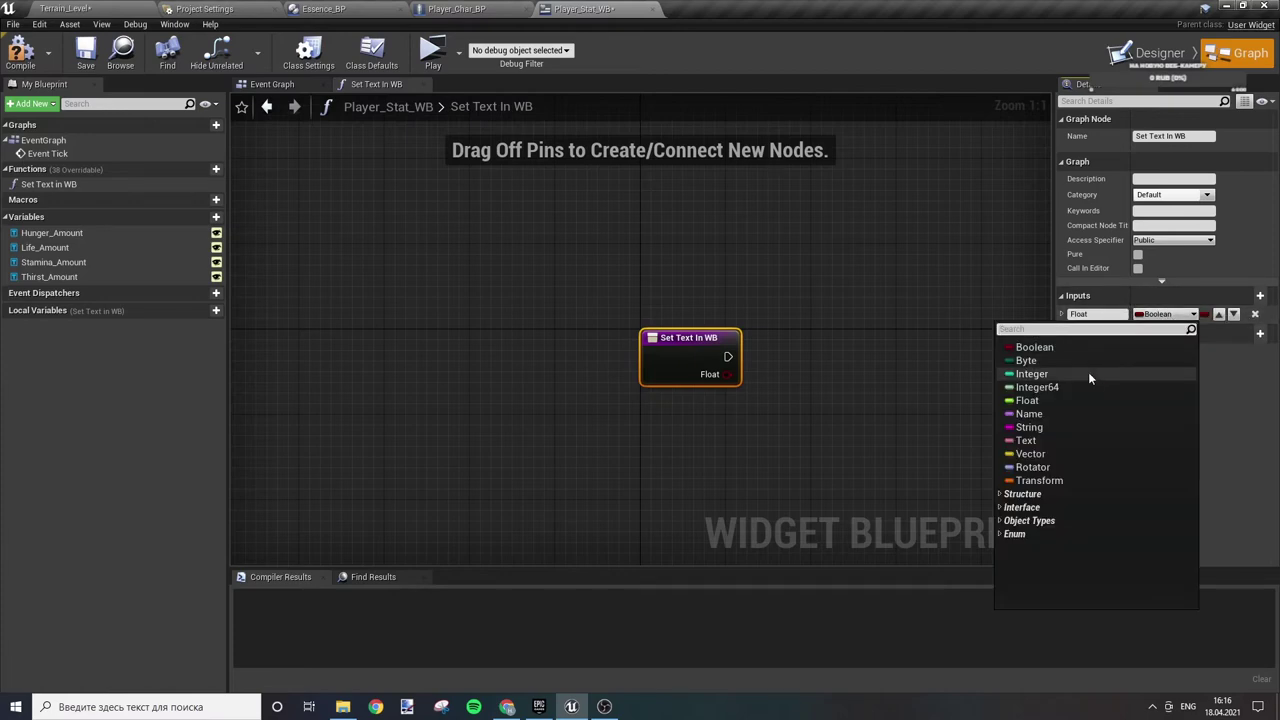
left_click(1090, 401)
right_click_drag(765, 378, 571, 341)
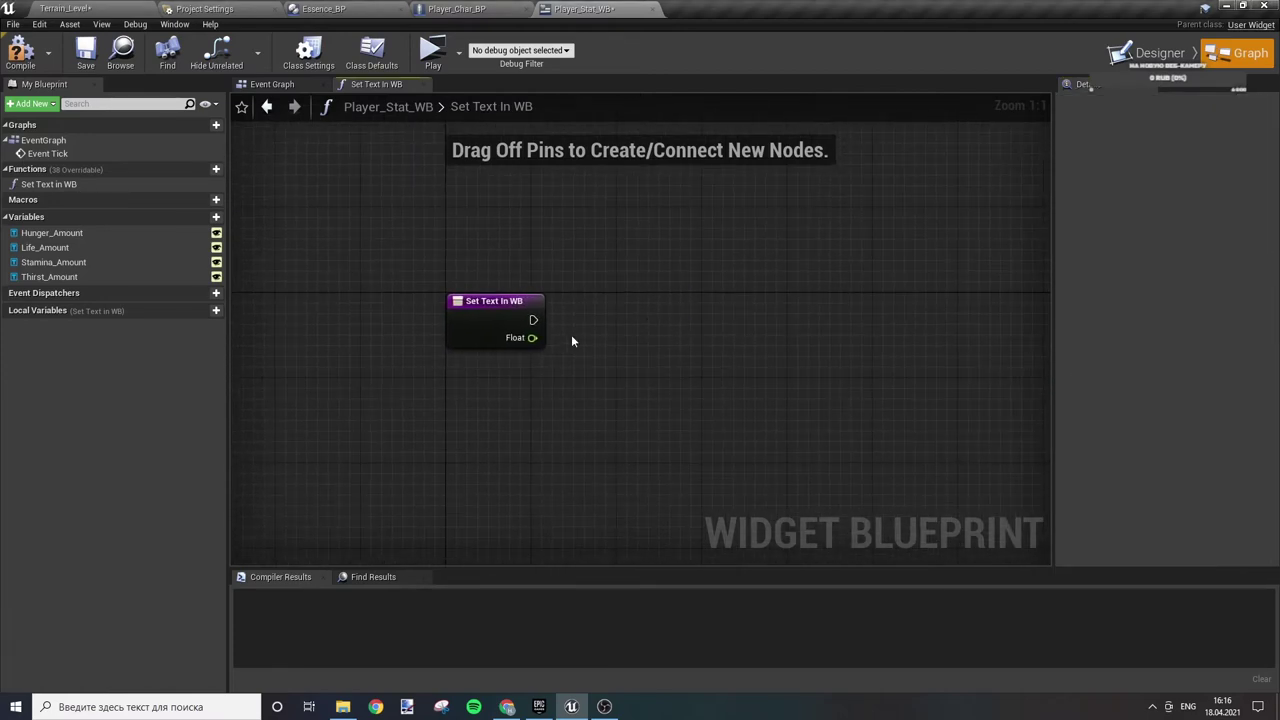
left_click_drag(532, 338, 602, 381)
- Try a ToText (float) node off the Float input, then delete it
scroll(602, 381, "down", 5)
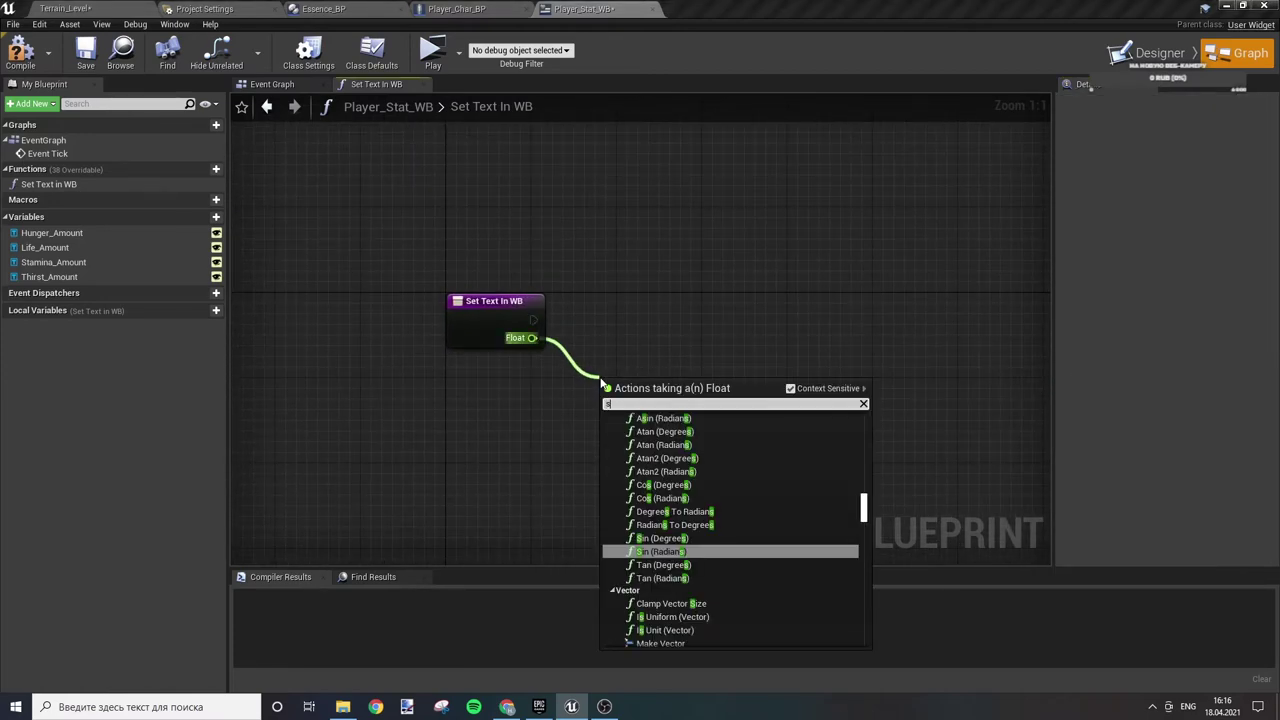
scroll(602, 381, "down", 5)
type("text")
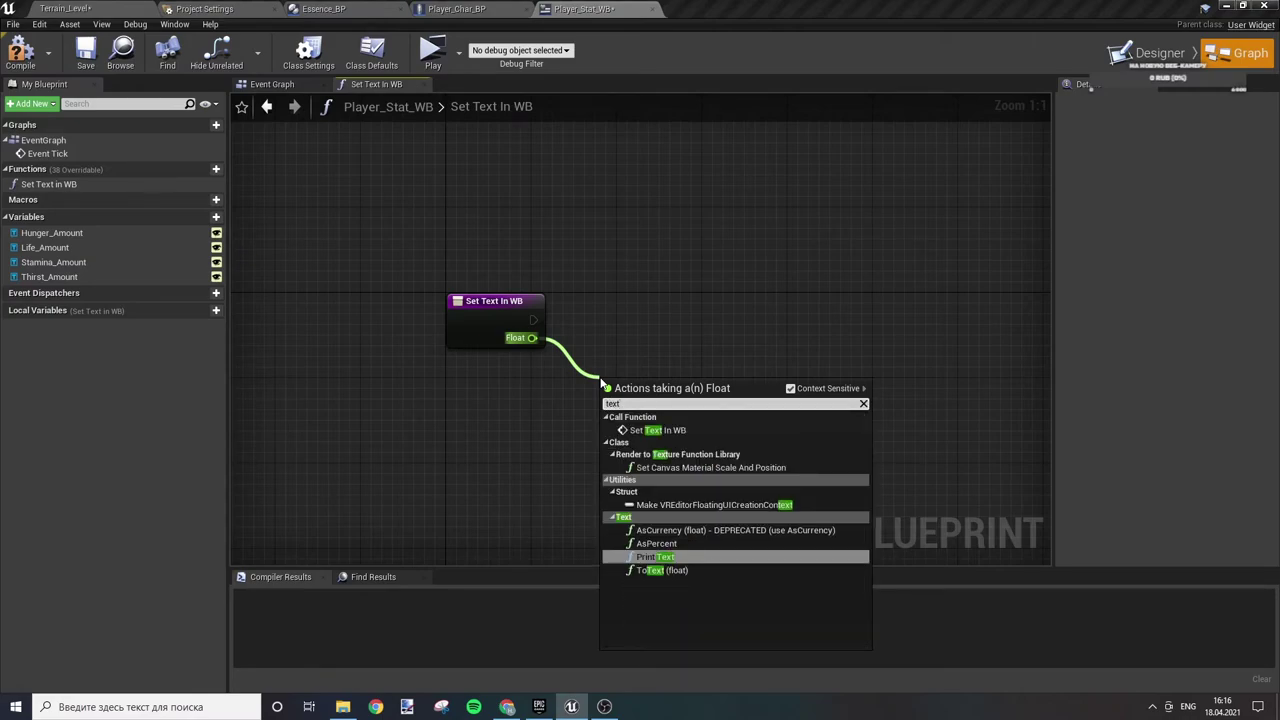
key("Down")
key("Return")
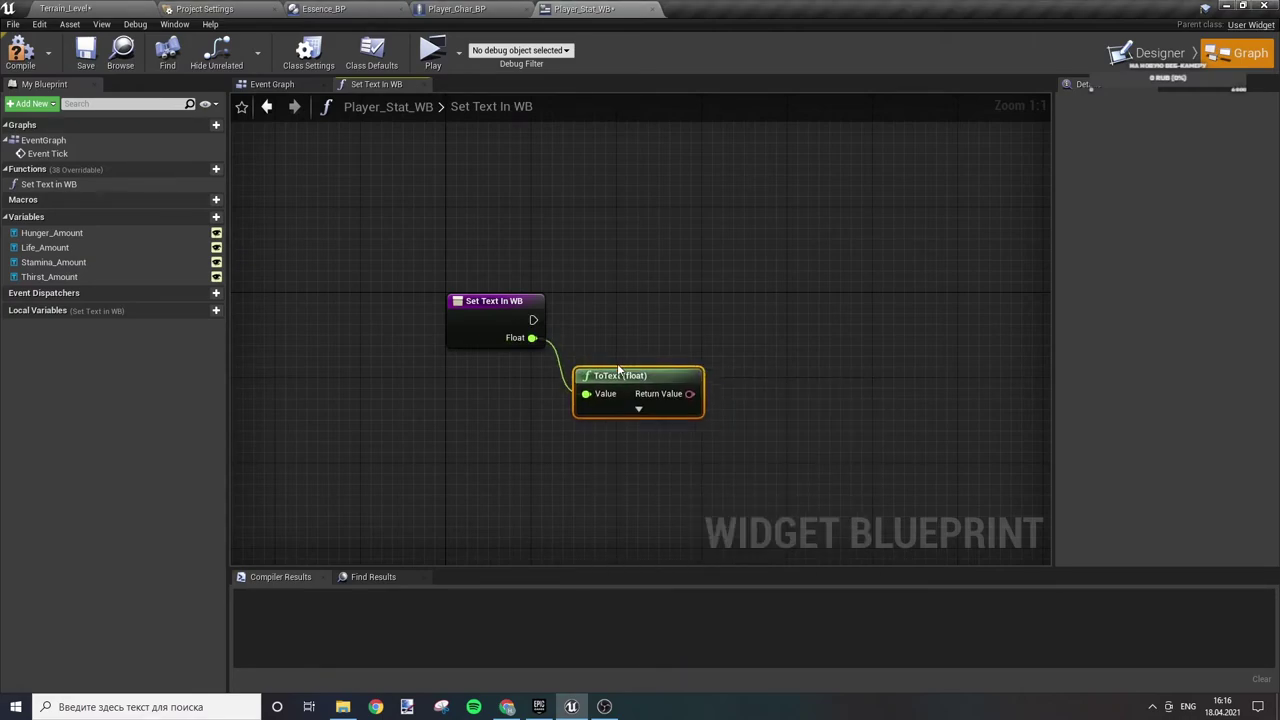
left_click_drag(619, 370, 619, 349)
mouse_move(689, 372)
left_mouse_down()
mouse_move(719, 376)
mouse_move(695, 364)
left_mouse_up()
key("Escape")
key("Delete")
- Wire a Truncate node to the Float input and place it beside the entry node
left_click_drag(532, 337, 649, 396)
type("to i")
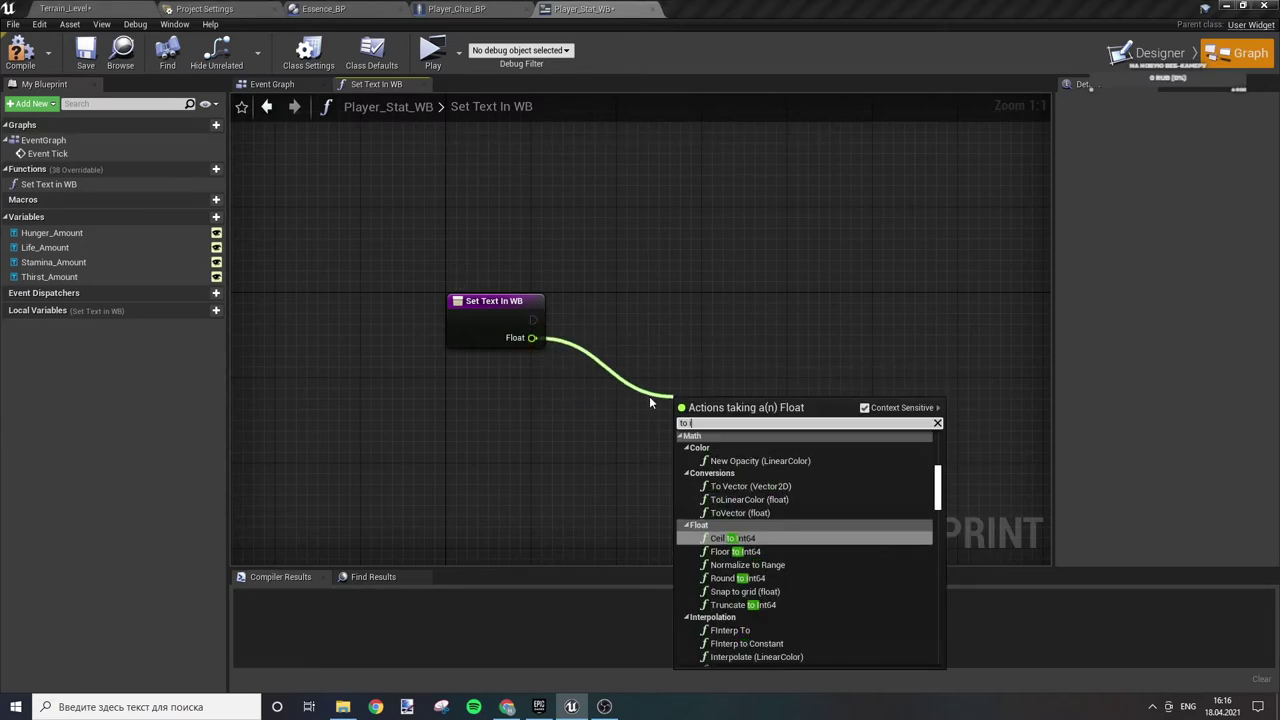
type("nte")
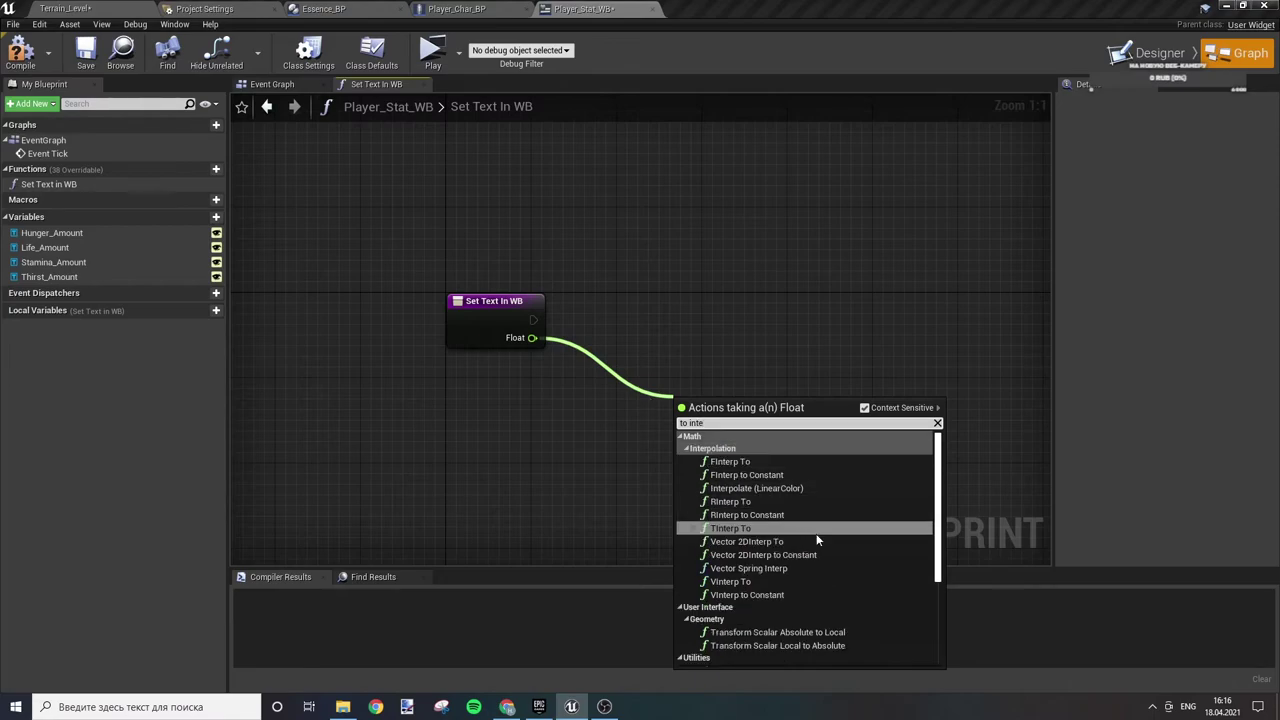
scroll(822, 540, "down", 3)
scroll(822, 545, "down", 1)
scroll(822, 566, "up", 4)
key("ctrl+a")
type("int")
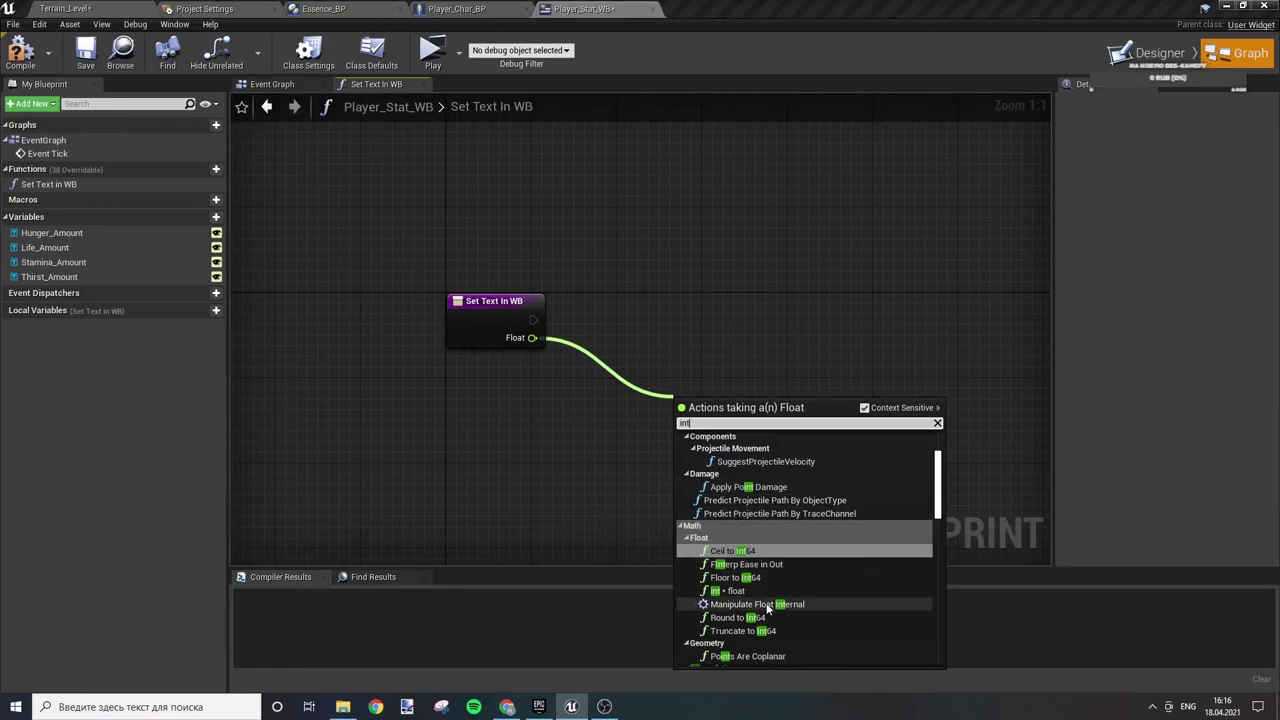
scroll(773, 620, "down", 1)
scroll(773, 618, "down", 3)
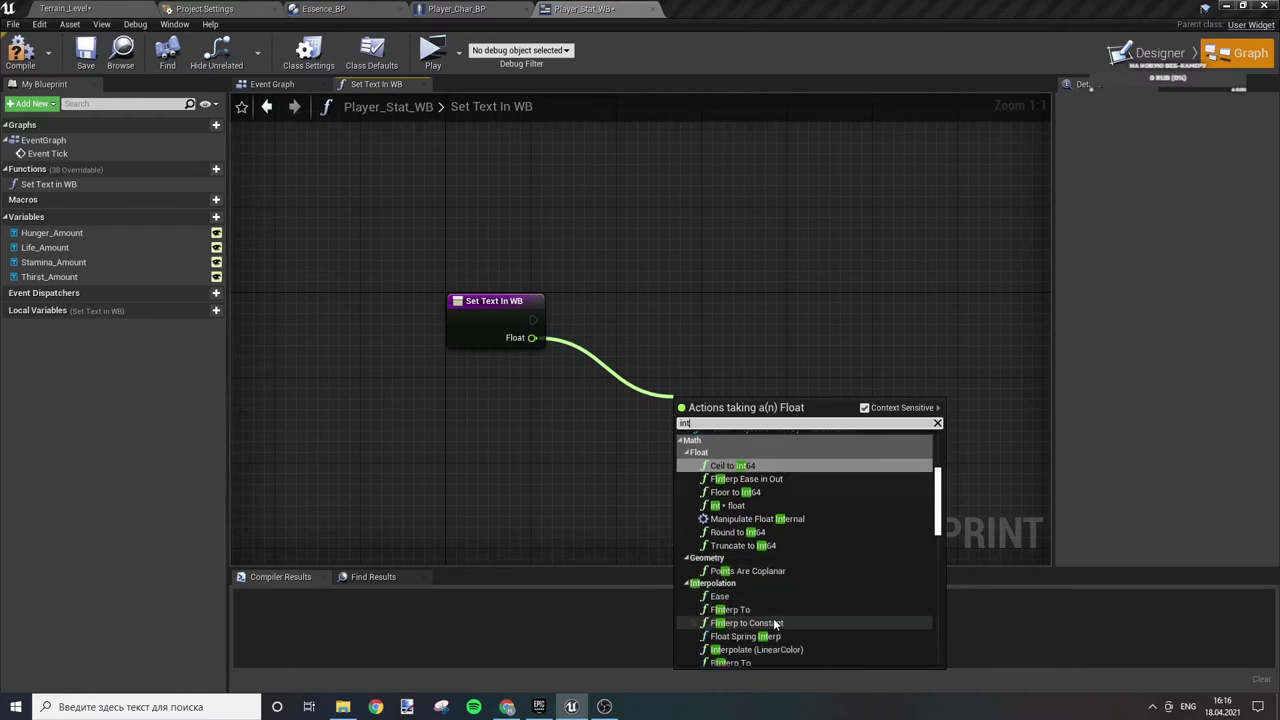
scroll(773, 618, "down", 2)
scroll(773, 618, "down", 2)
scroll(773, 618, "down", 2)
scroll(774, 617, "down", 1)
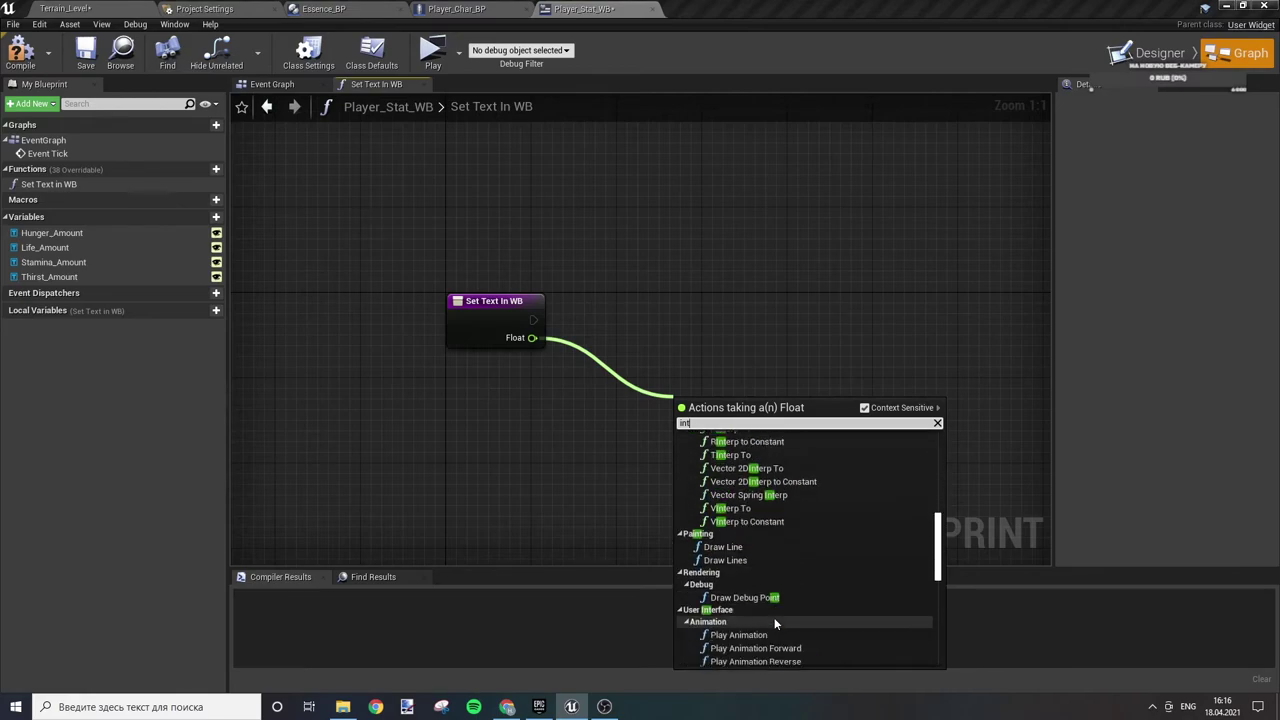
scroll(774, 617, "up", 5)
scroll(774, 617, "up", 5)
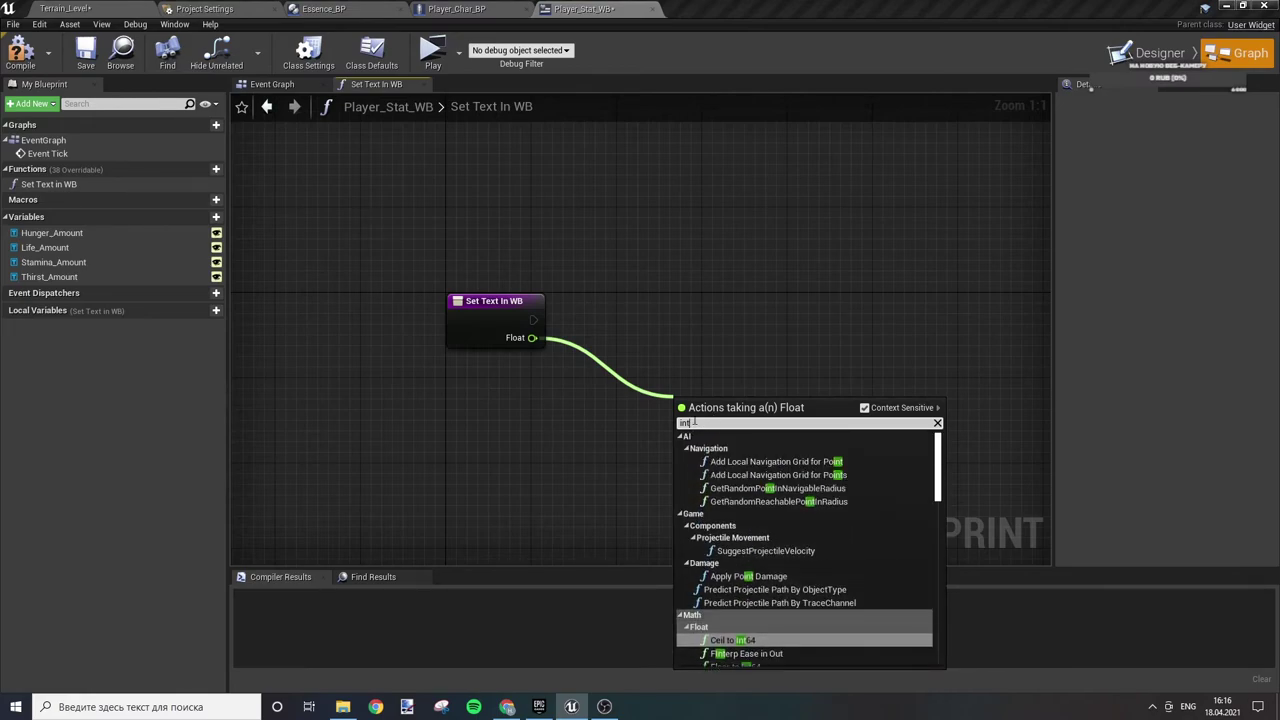
type("trunc")
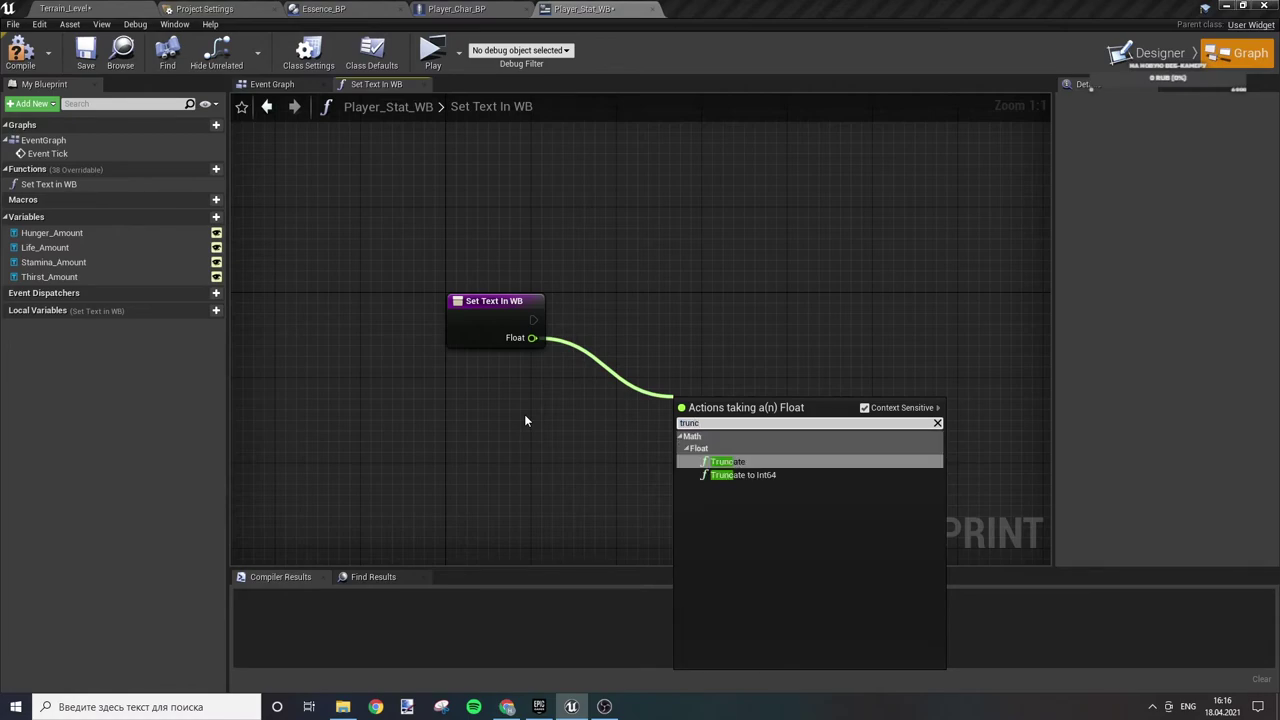
key("Return")
mouse_move(712, 406)
left_mouse_down()
mouse_move(606, 345)
mouse_move(684, 388)
left_mouse_up()
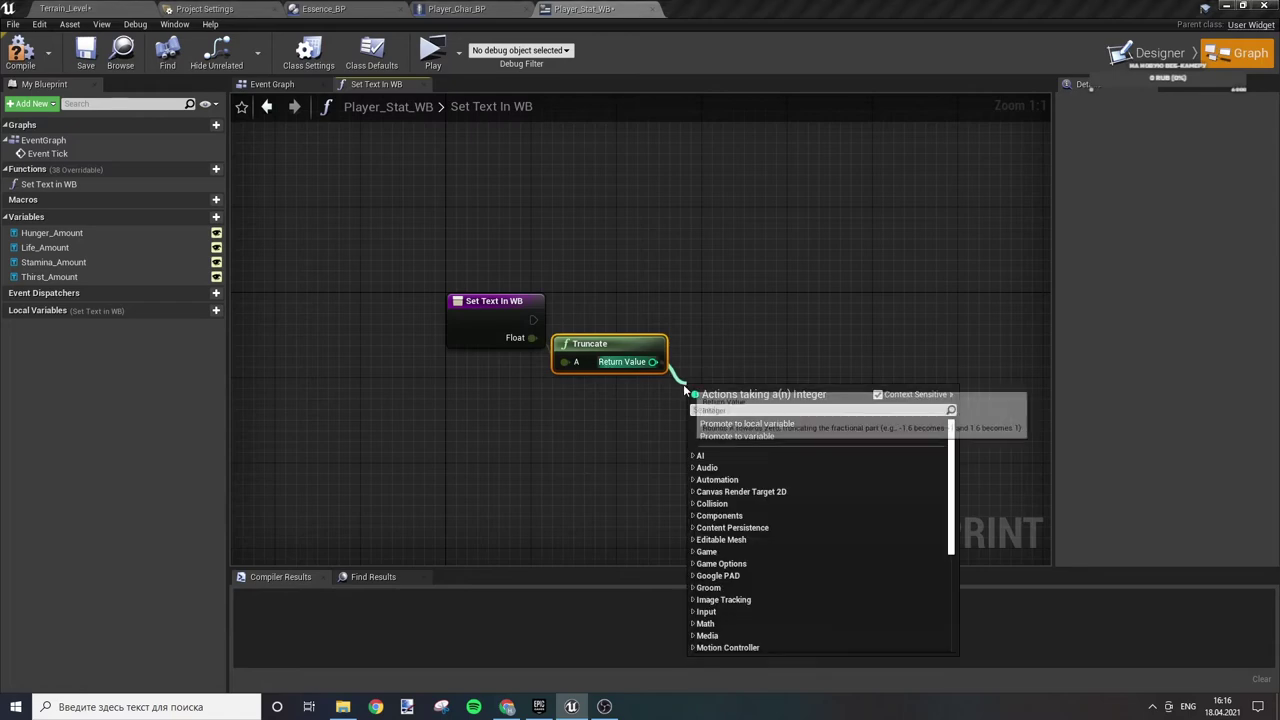
type("text")
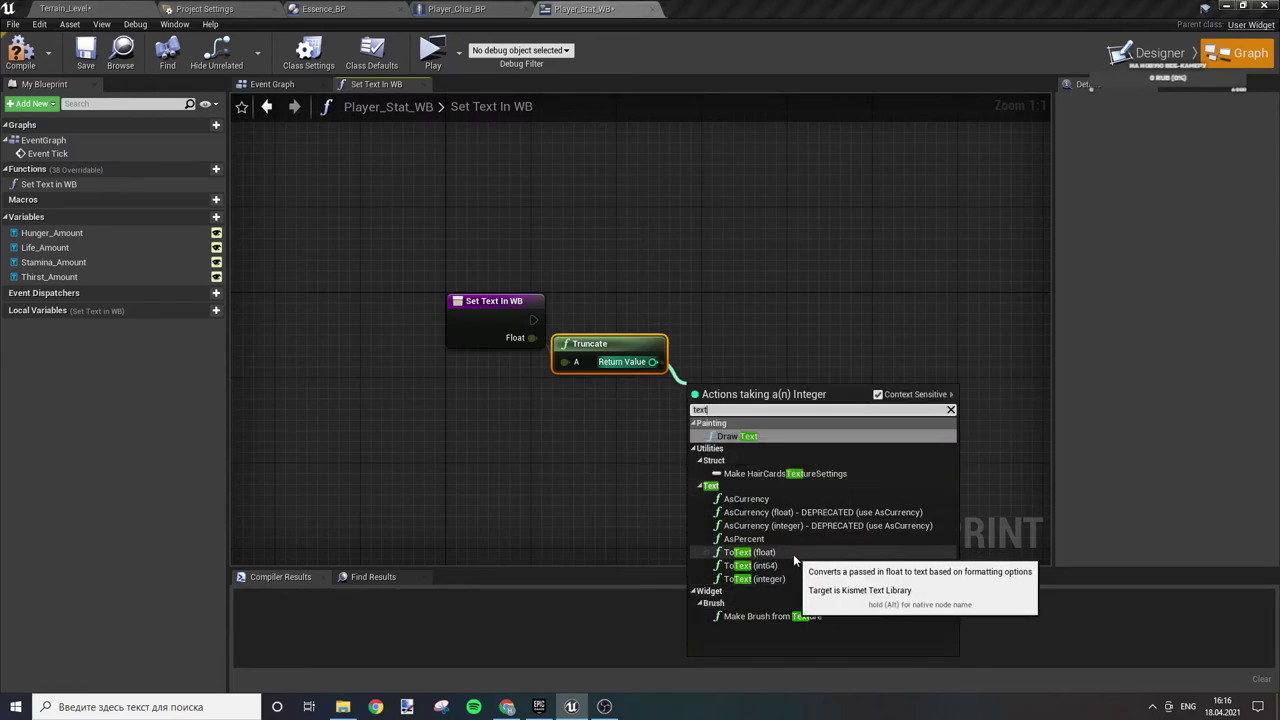
- Feed Truncate through ToText (integer) into a Format Text node using '{Value} %'
left_click(792, 579)
left_click_drag(747, 388, 748, 345)
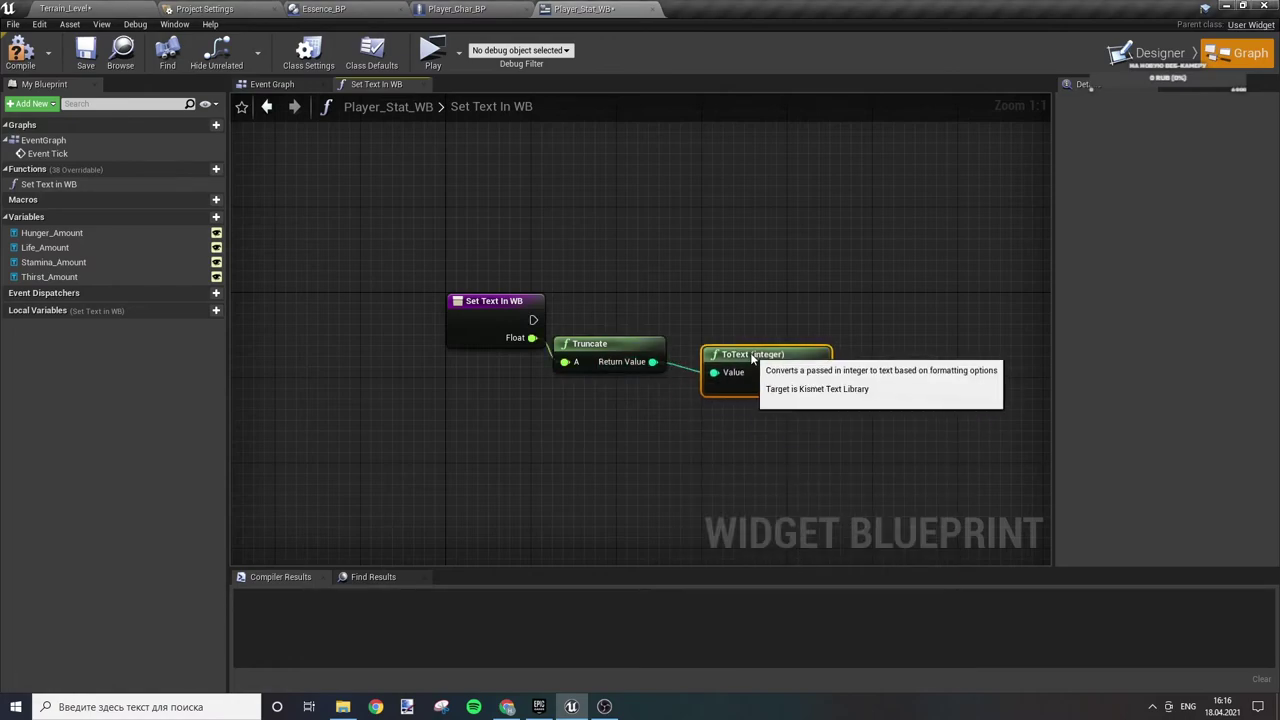
left_click(729, 303)
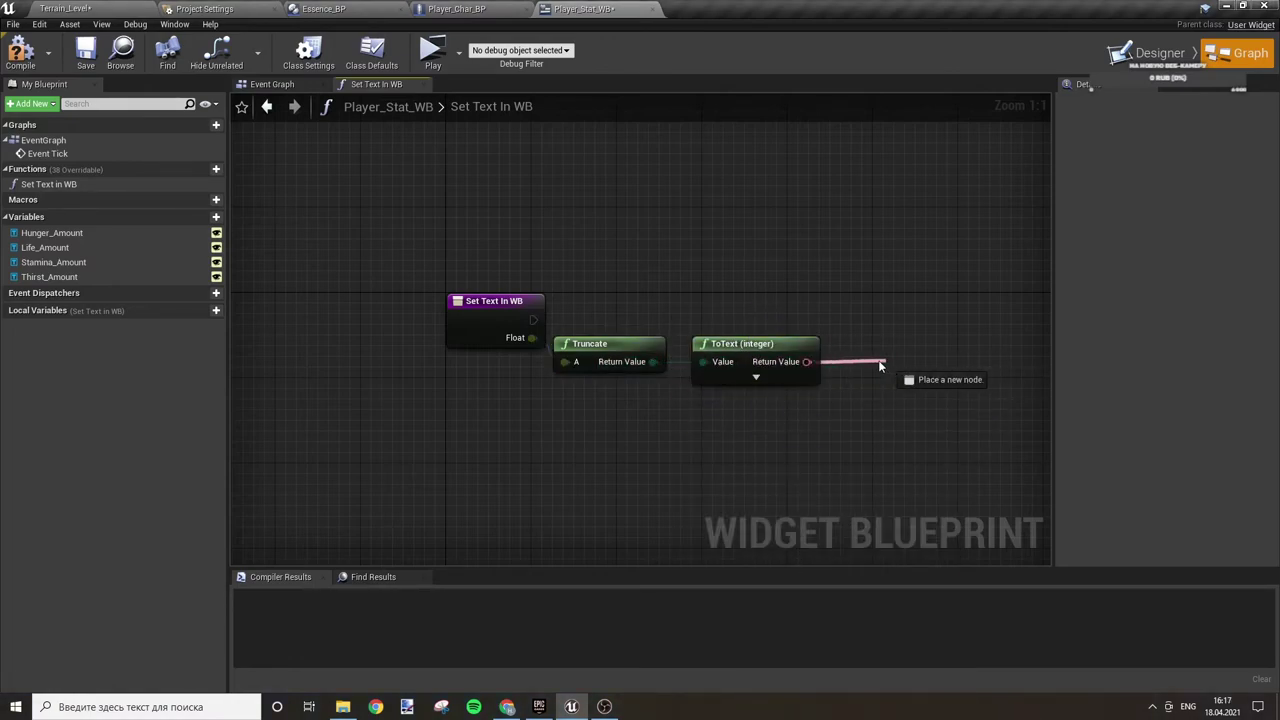
left_click_drag(818, 363, 879, 366)
type("forma")
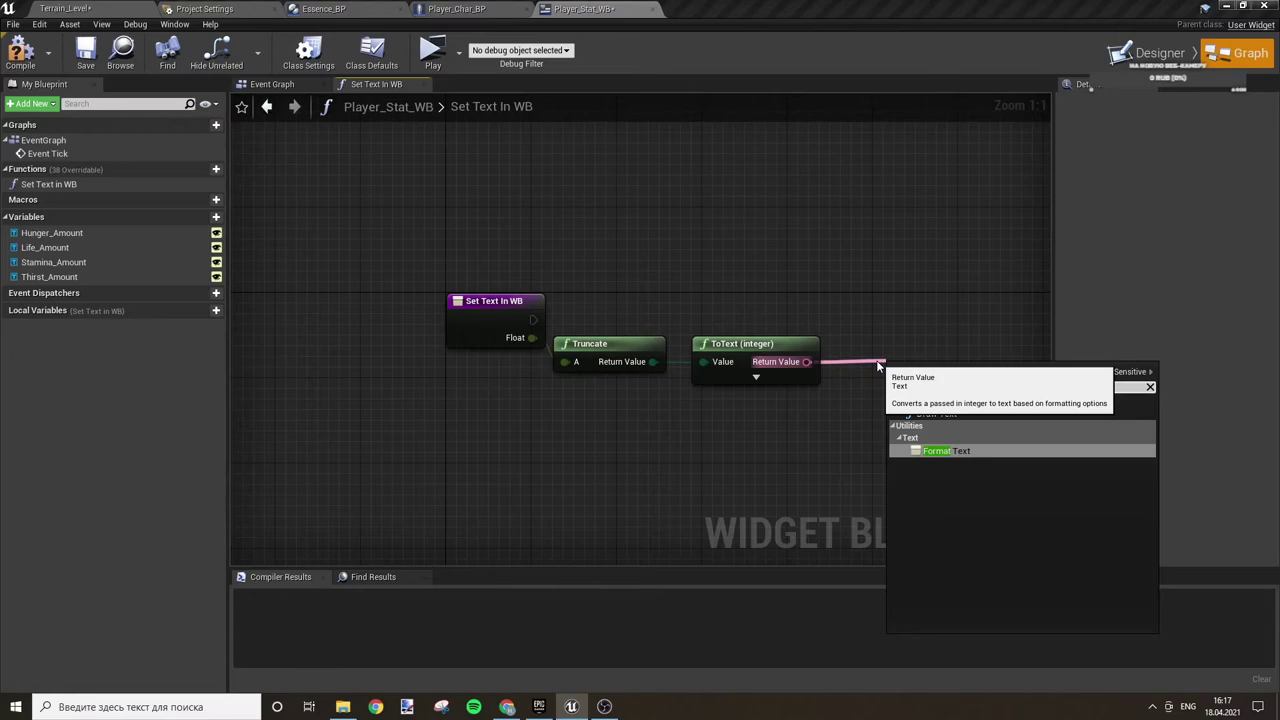
key("Return")
left_click(912, 386, "alt")
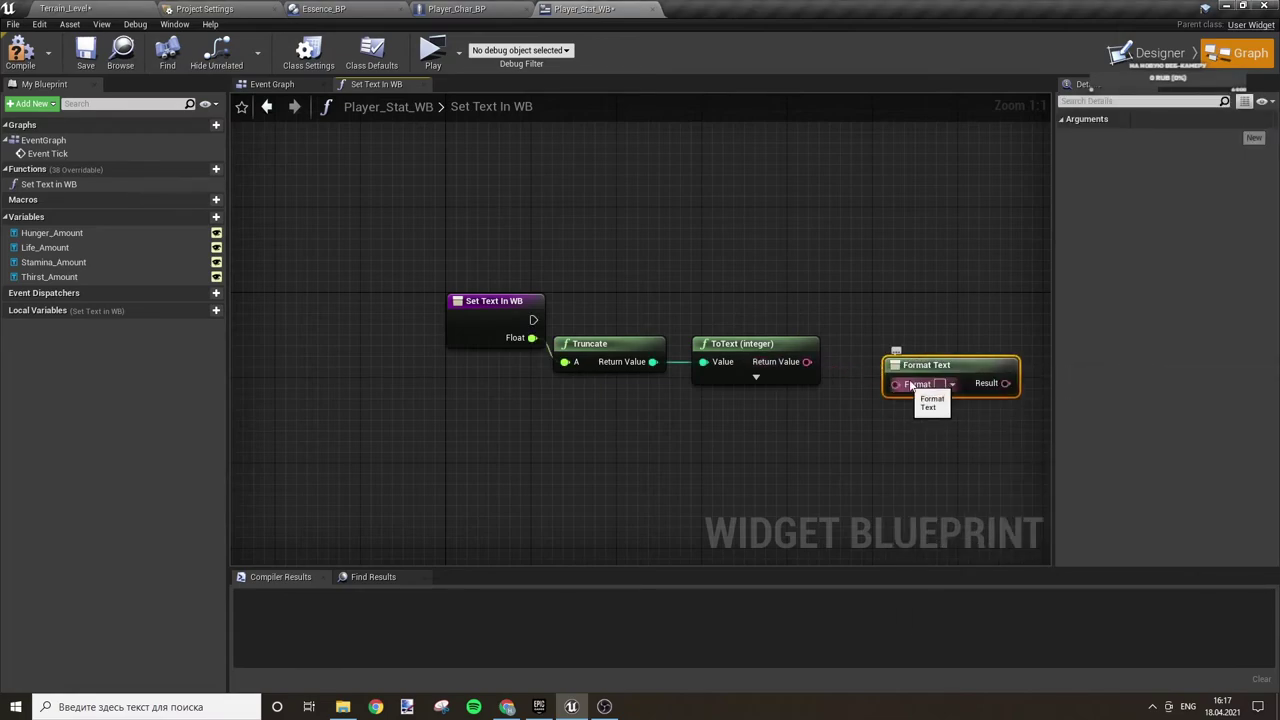
type("{0}")
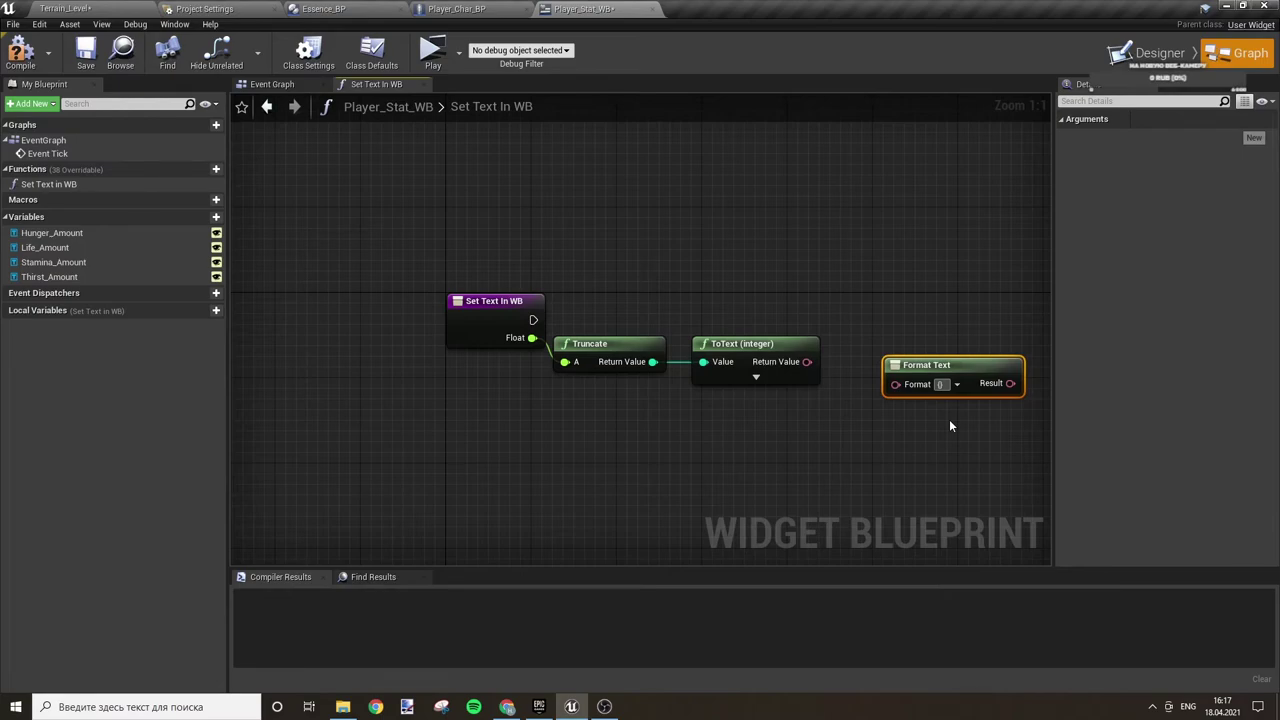
type("Value")
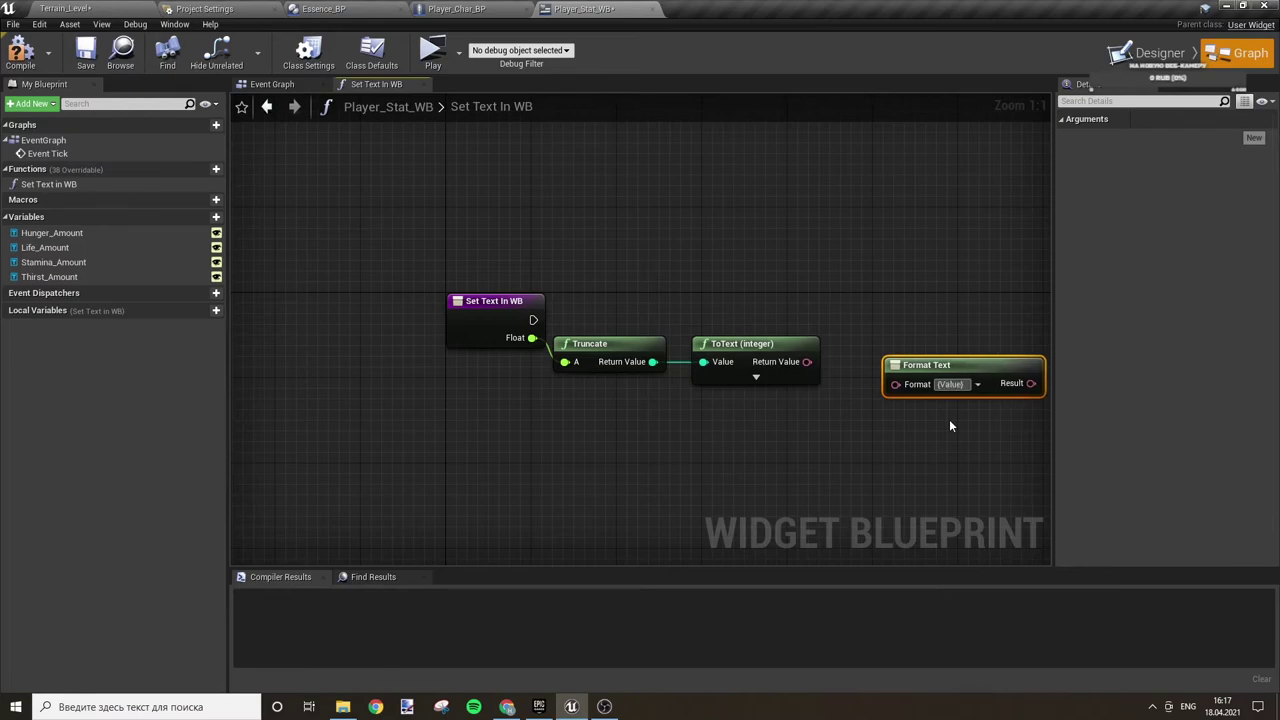
type(" %")
key("Return")
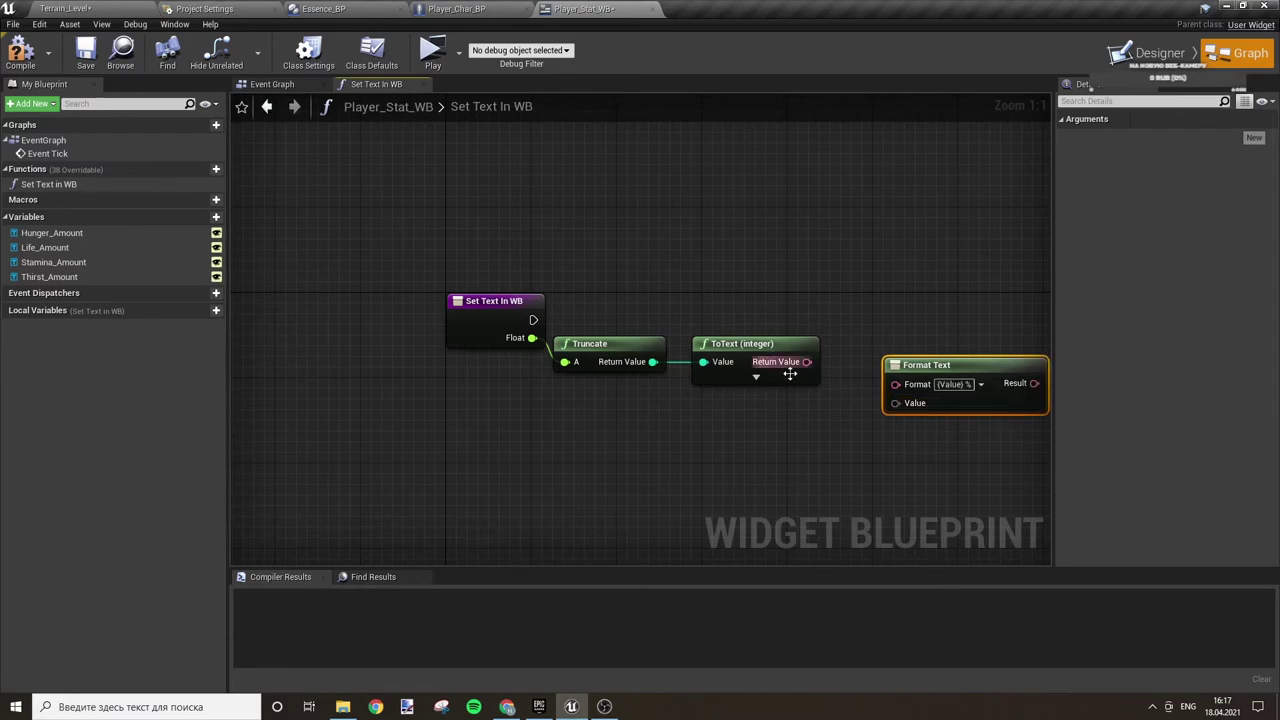
left_click_drag(806, 362, 813, 372)
left_click_drag(893, 404, 895, 403)
- Return Format Text's Result through a Return Node, then compile Player_Stat_WB
right_click_drag(962, 433, 723, 409)
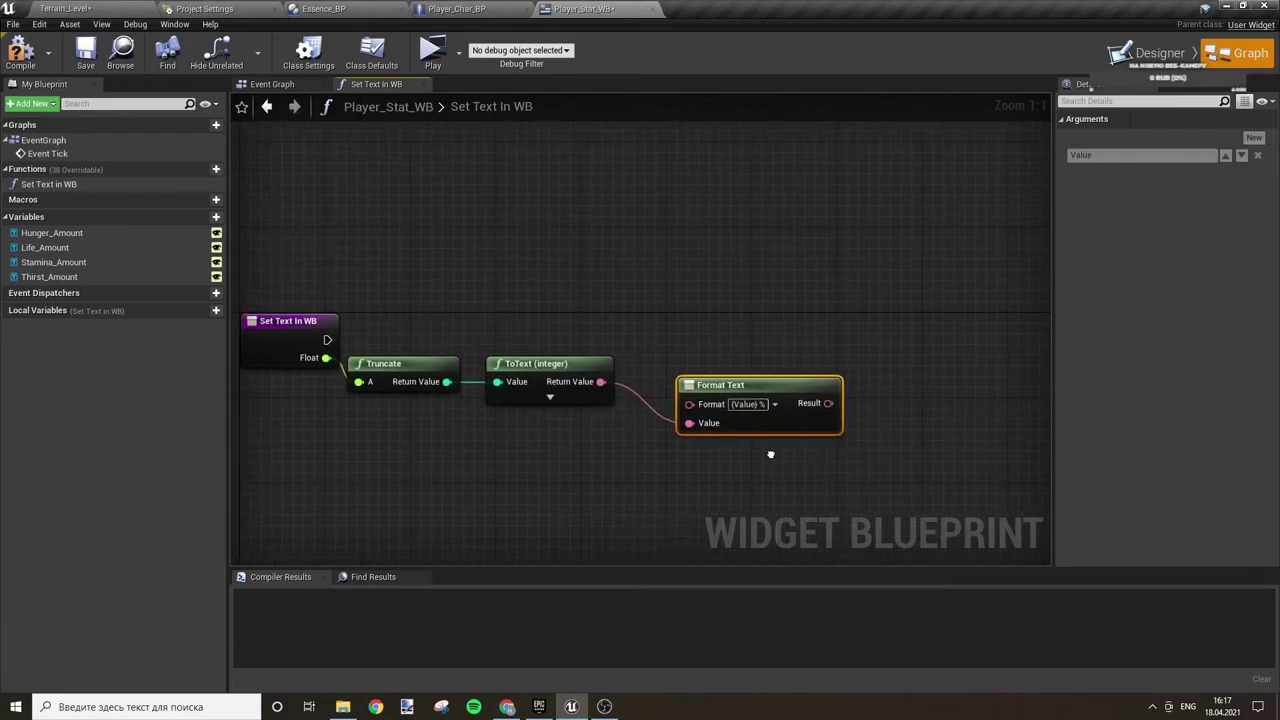
left_click(812, 357)
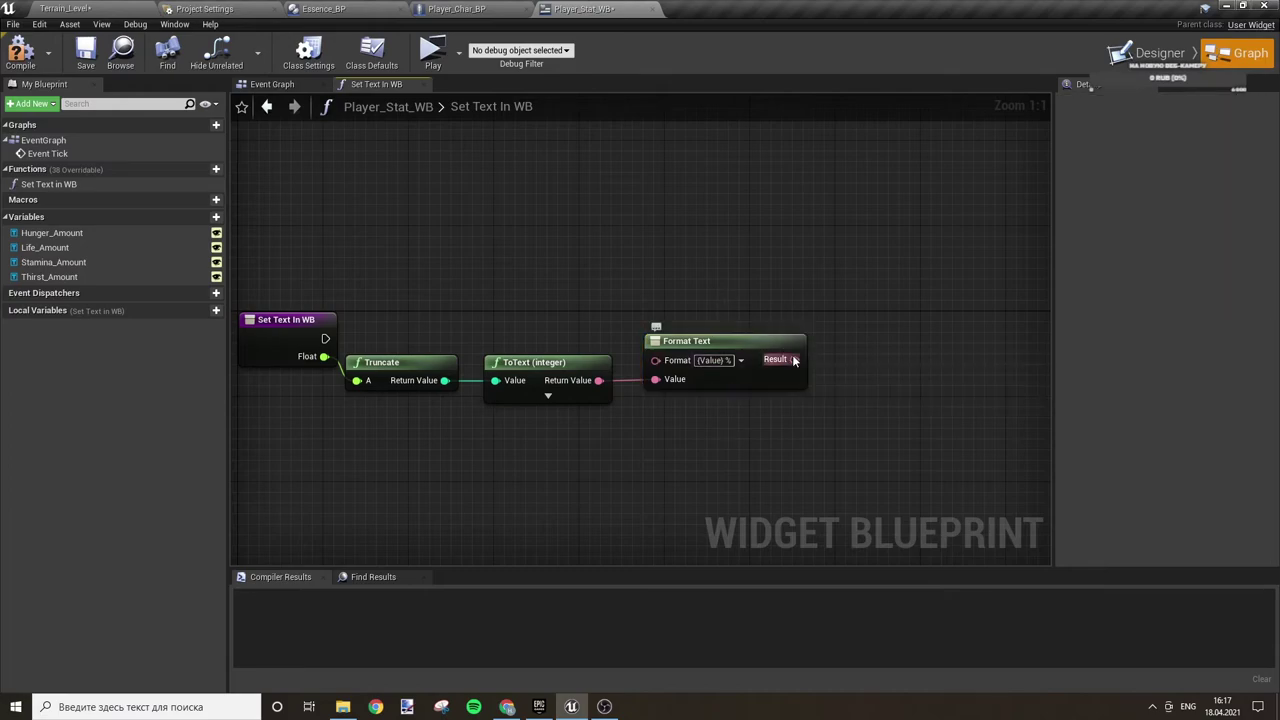
left_click_drag(325, 338, 804, 337)
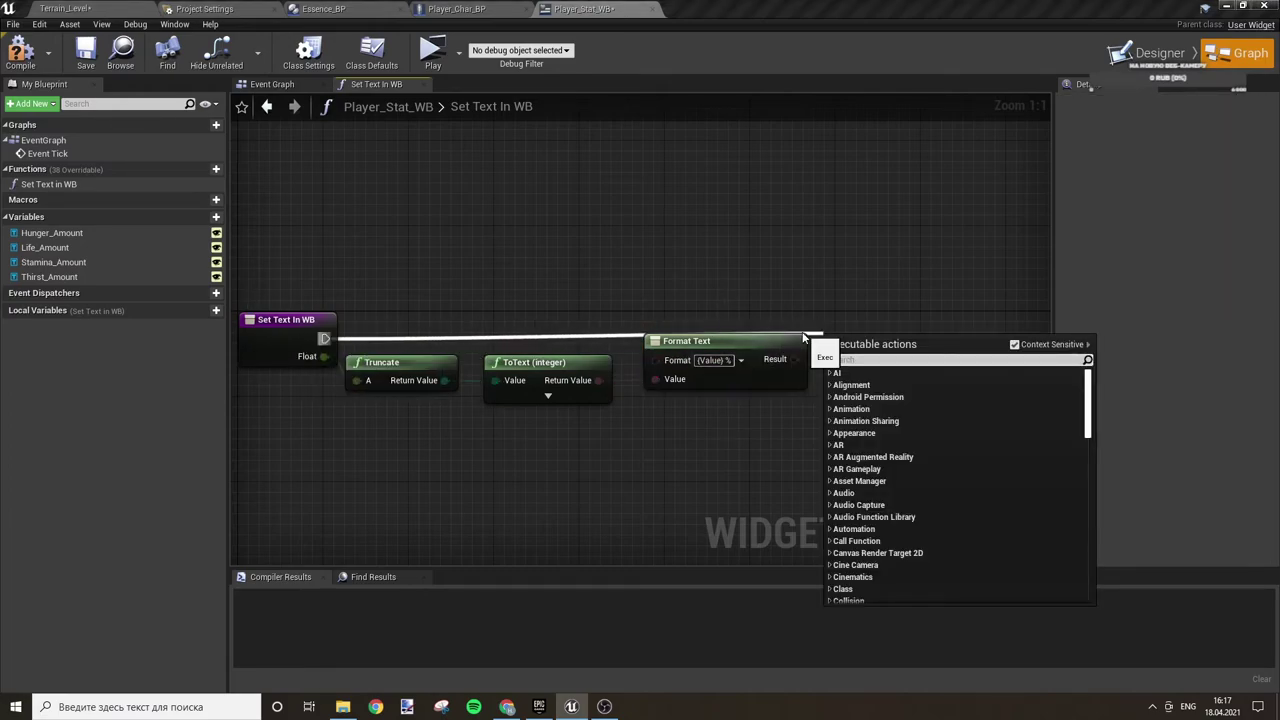
type("return")
key("Return")
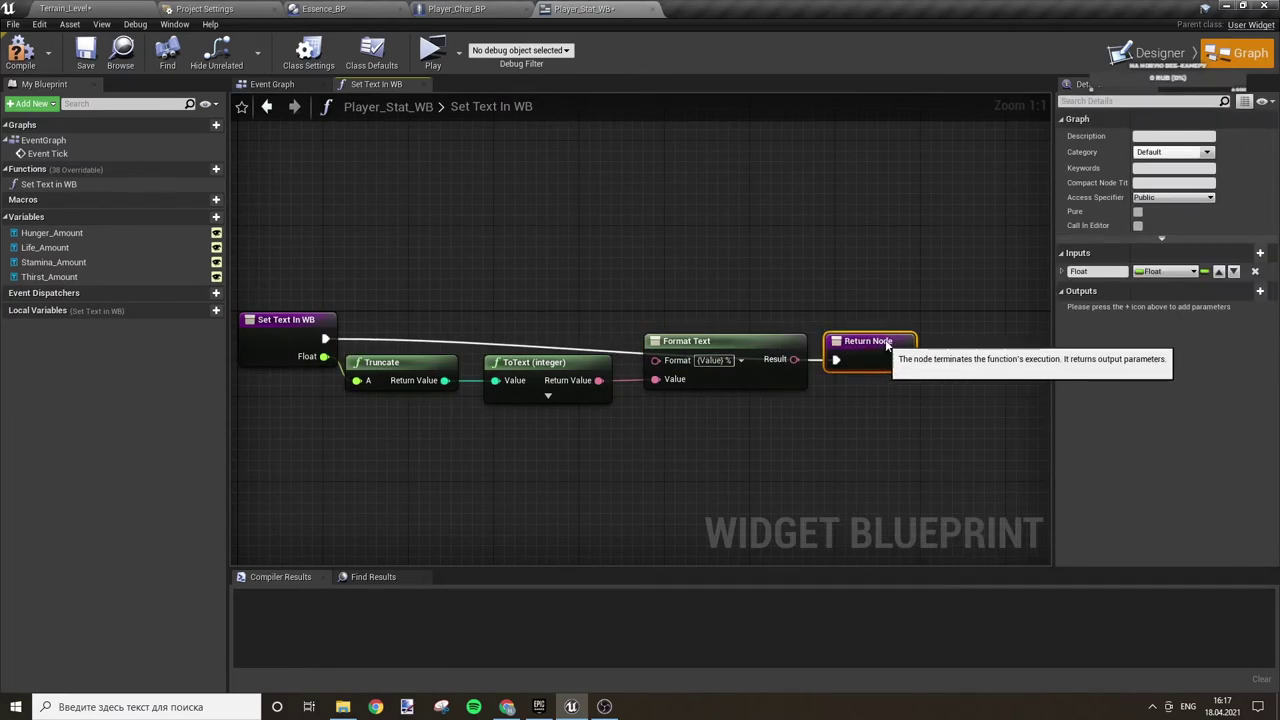
left_click_drag(886, 345, 940, 323)
left_click_drag(794, 359, 921, 344)
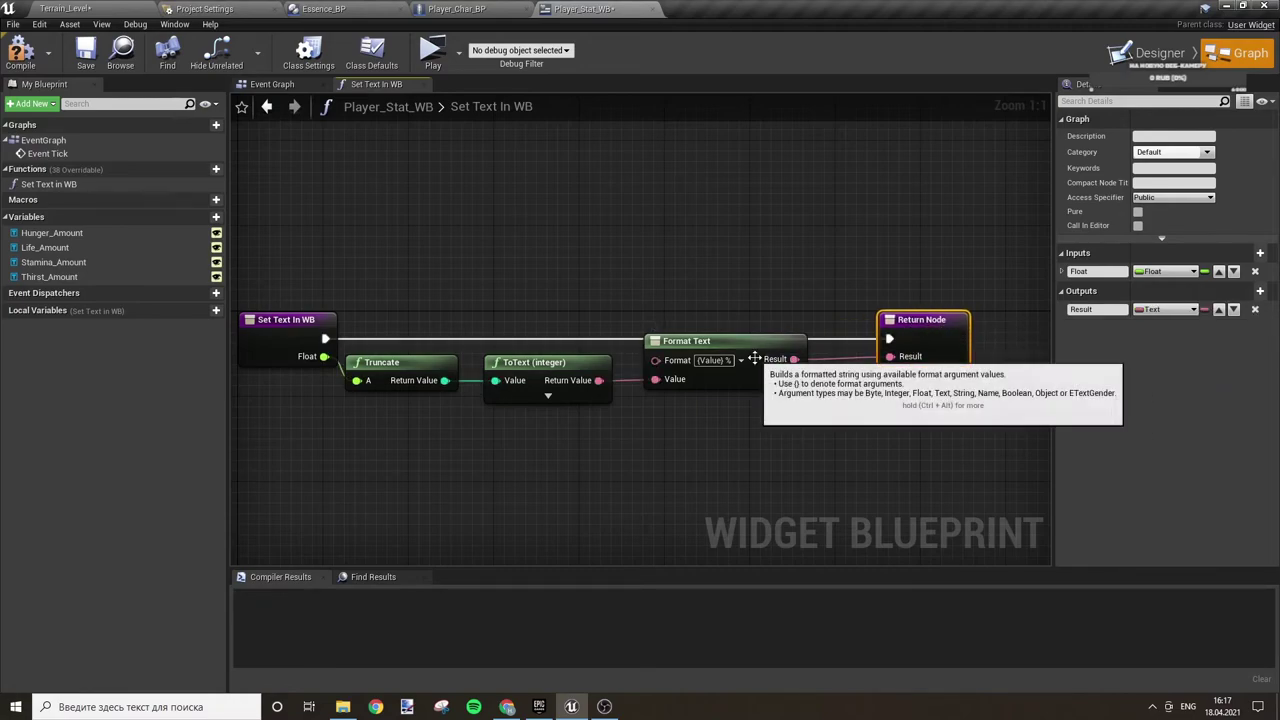
left_click_drag(754, 358, 764, 380)
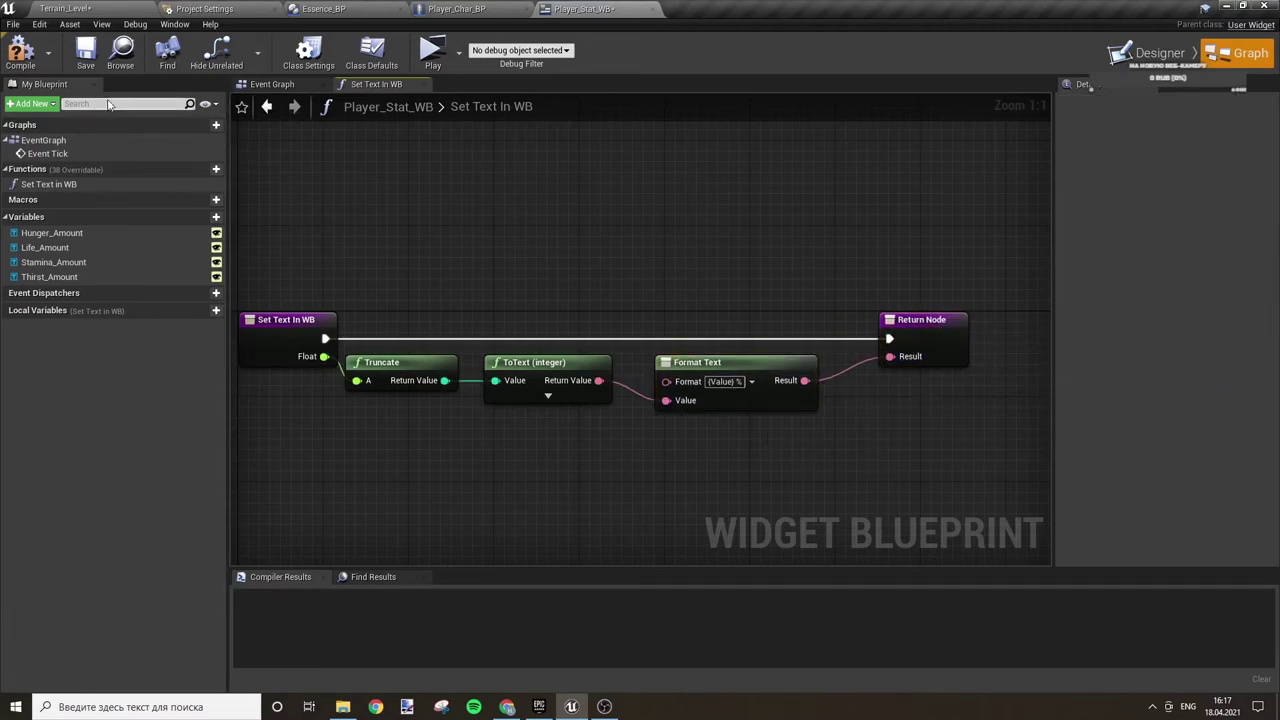
left_click(20, 50)
- In the Event Graph, add Set Text In WB taking Health and feeding SetText's In Text
left_click(262, 85)
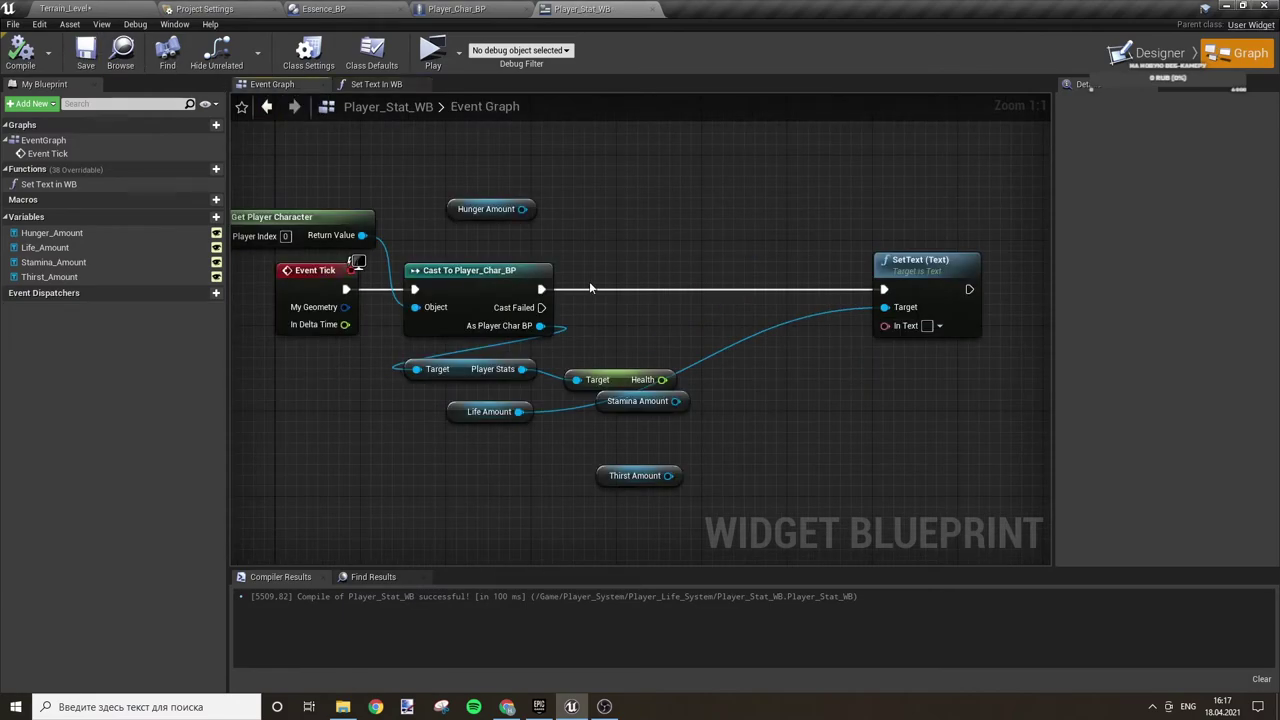
mouse_move(60, 184)
left_mouse_down()
mouse_move(747, 258)
mouse_move(717, 258)
mouse_move(884, 324)
left_mouse_up()
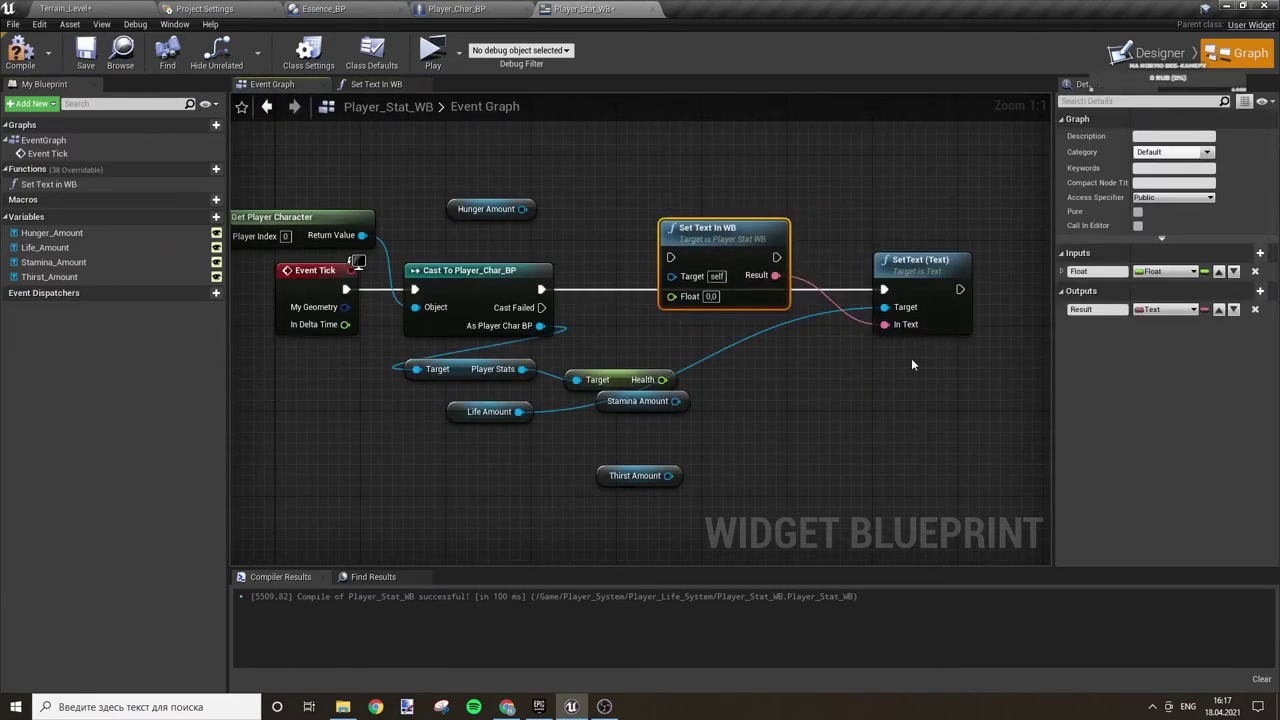
left_click(911, 358)
left_click(745, 298)
left_click_drag(745, 298, 787, 351)
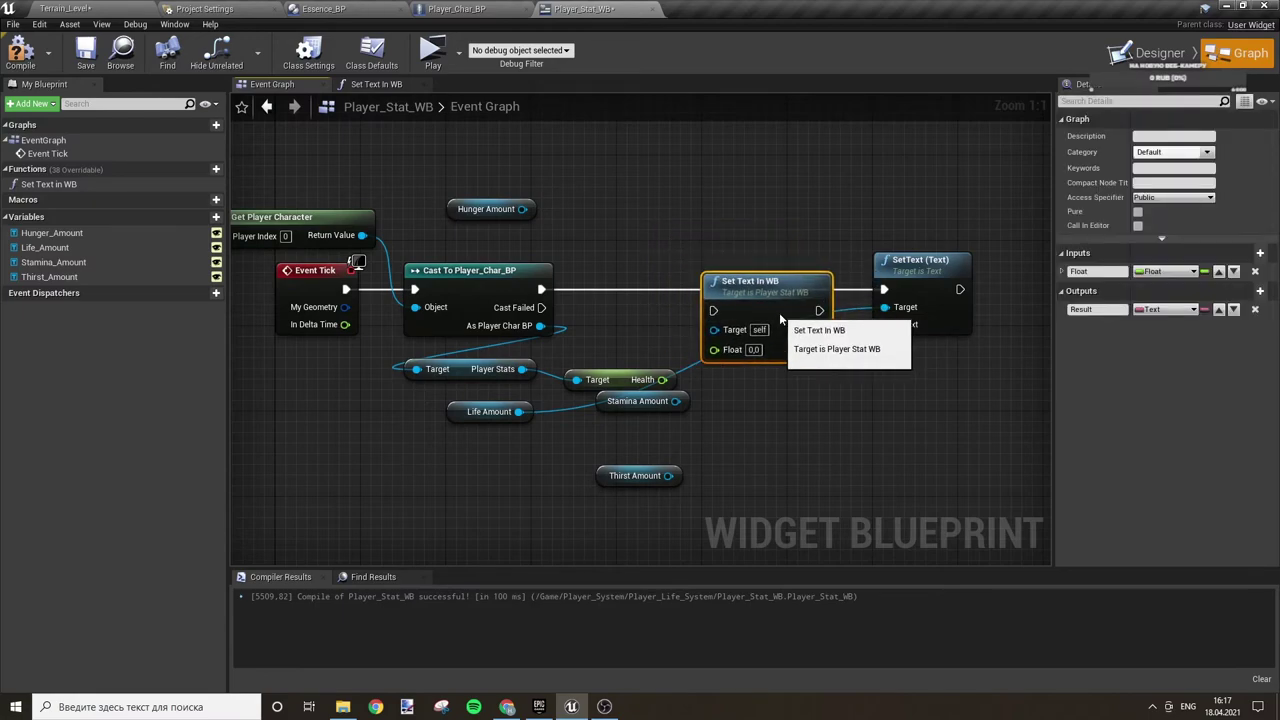
mouse_move(662, 380)
left_mouse_down()
mouse_move(753, 345)
mouse_move(731, 350)
left_mouse_up()
- Tidy the Health, Player Stats and SetText nodes and chain Set Text In WB's execution into SetText
left_click(650, 341)
left_click_drag(622, 380, 620, 369)
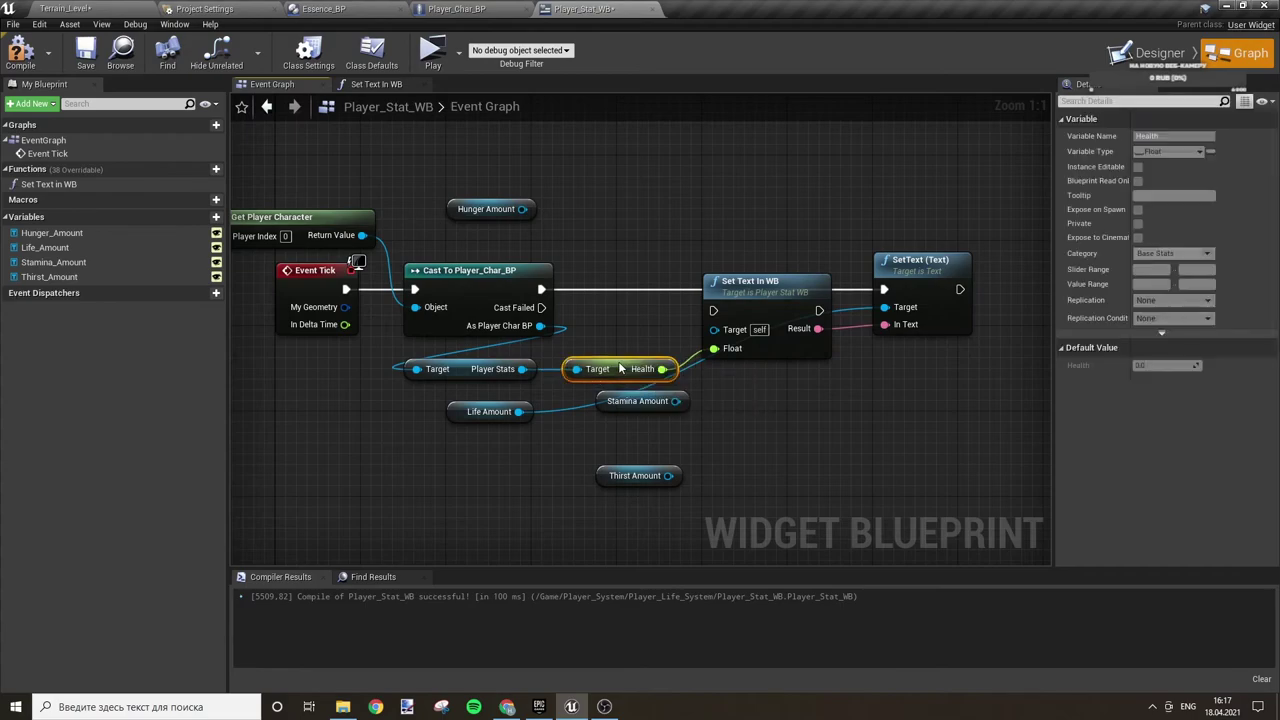
left_click(652, 329)
right_click_drag(652, 329, 949, 312)
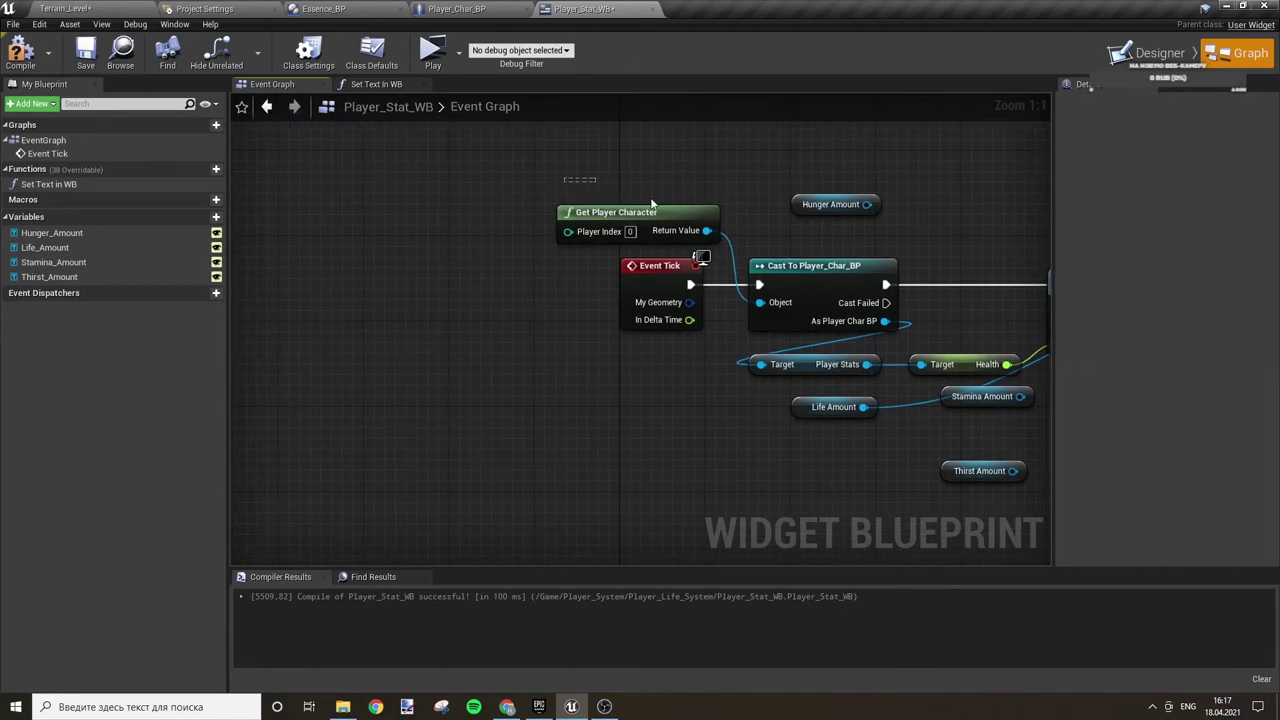
mouse_move(652, 204)
left_mouse_down()
mouse_move(825, 300)
mouse_move(515, 300)
left_mouse_up()
left_click(793, 356)
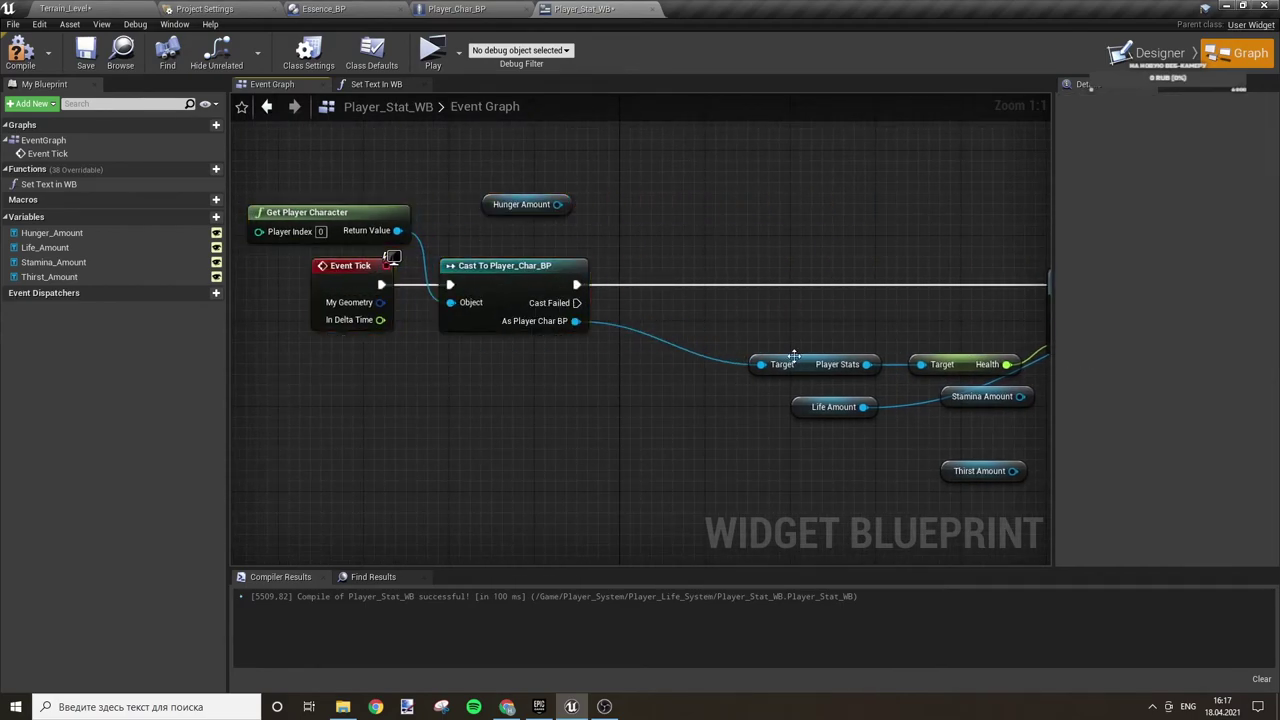
left_click_drag(793, 356, 656, 332)
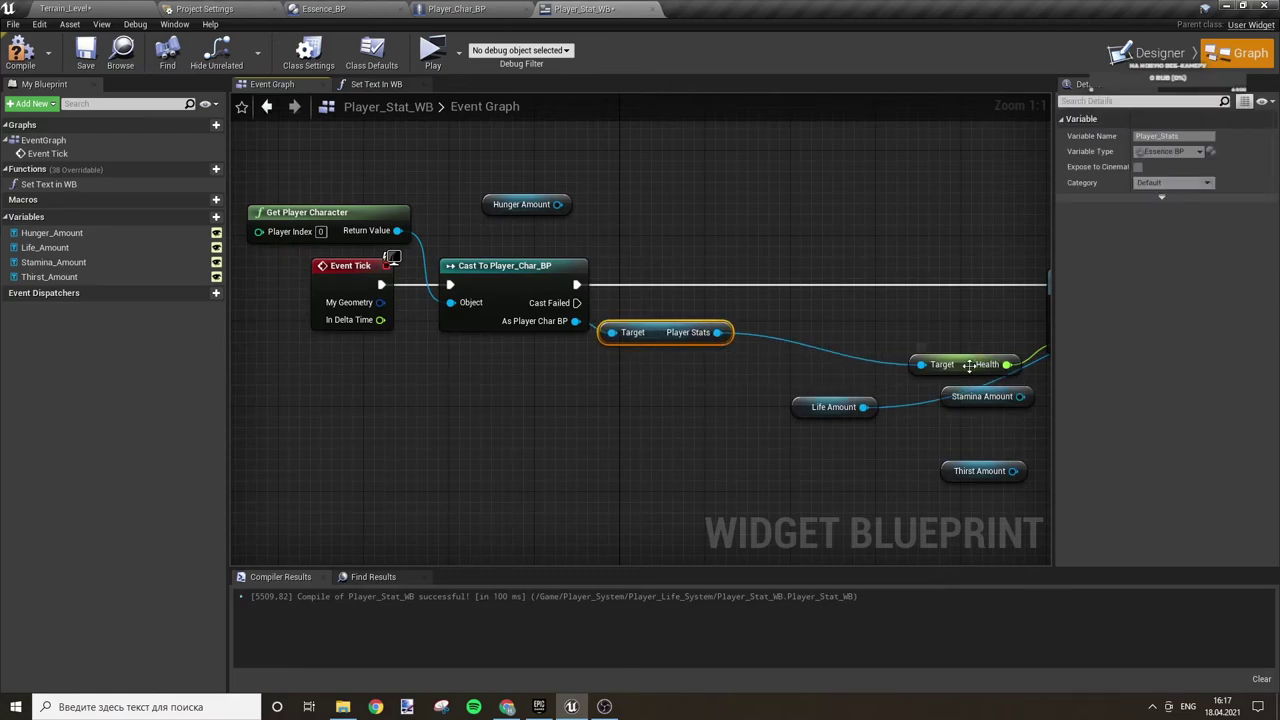
left_click_drag(969, 365, 807, 333)
left_click(755, 380)
right_click_drag(755, 380, 540, 393)
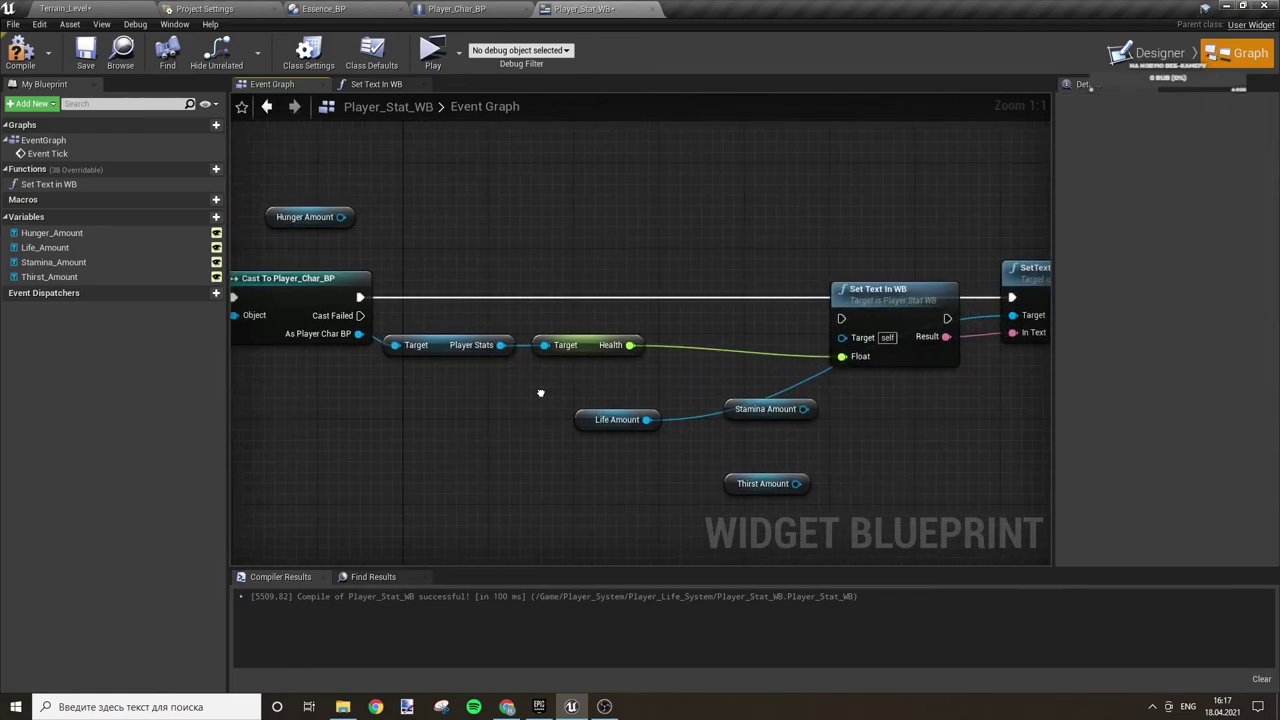
mouse_move(843, 321)
left_mouse_down()
mouse_move(679, 309)
mouse_move(715, 303)
mouse_move(706, 288)
left_mouse_up()
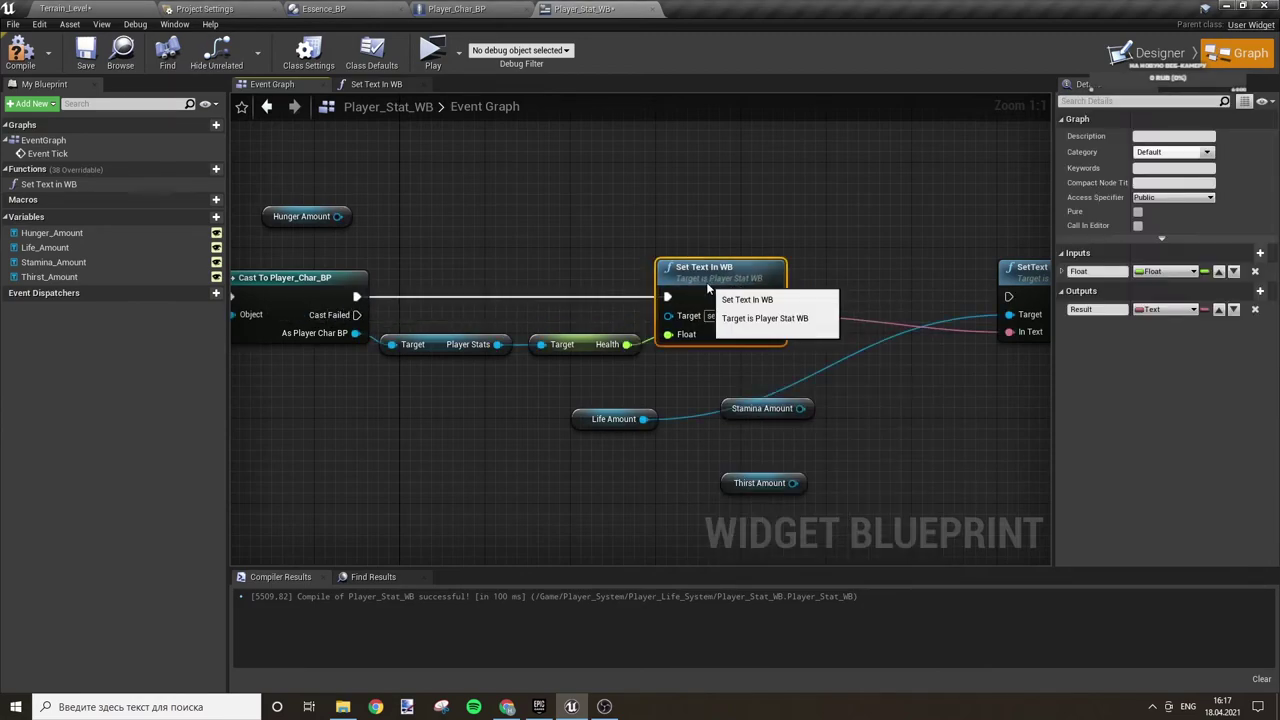
left_click(829, 246)
right_click_drag(829, 246, 729, 238)
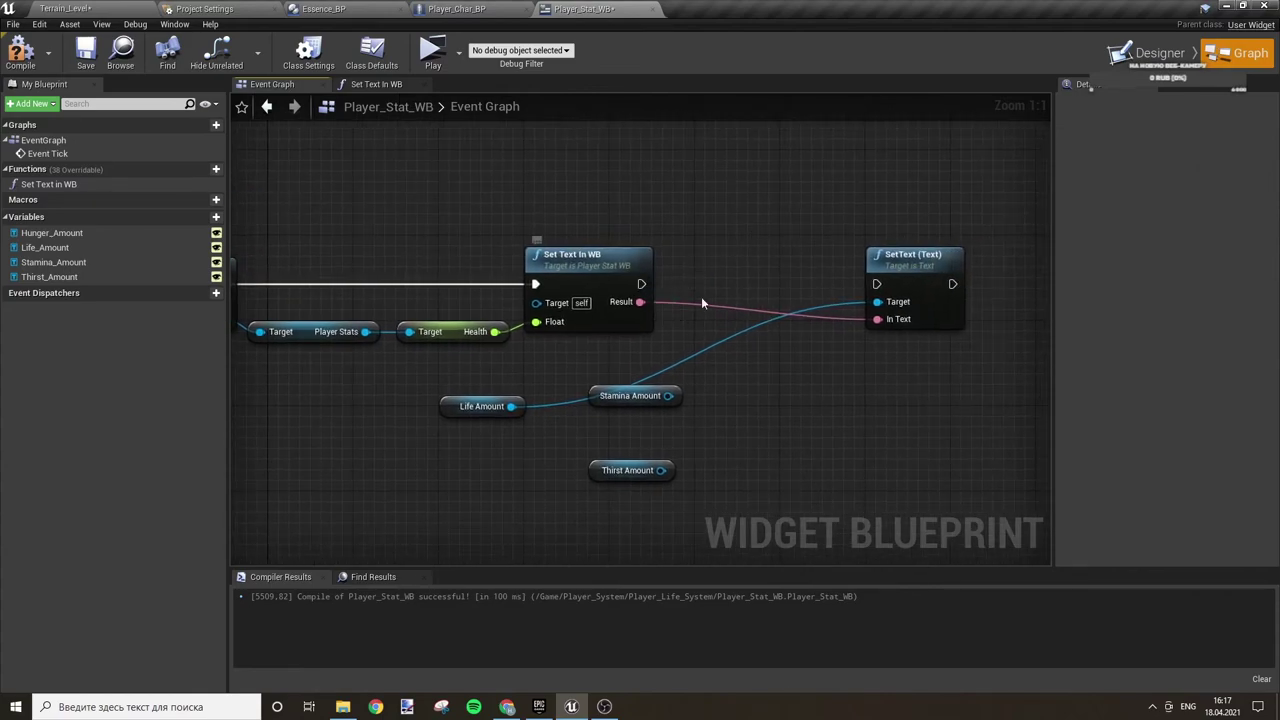
mouse_move(905, 258)
left_mouse_down()
mouse_move(745, 247)
mouse_move(641, 285)
left_mouse_up()
mouse_move(453, 409)
left_mouse_down()
mouse_move(581, 228)
mouse_move(559, 228)
left_mouse_up()
left_click(690, 225)
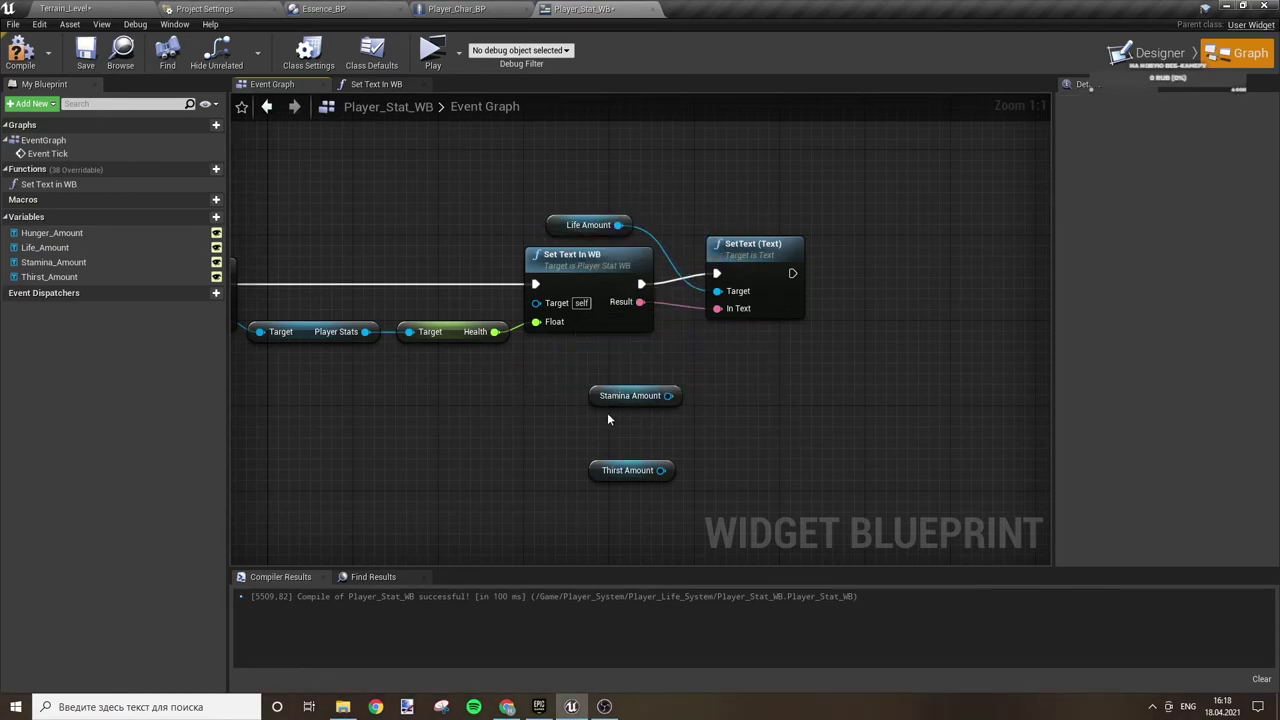
left_click_drag(612, 397, 697, 365)
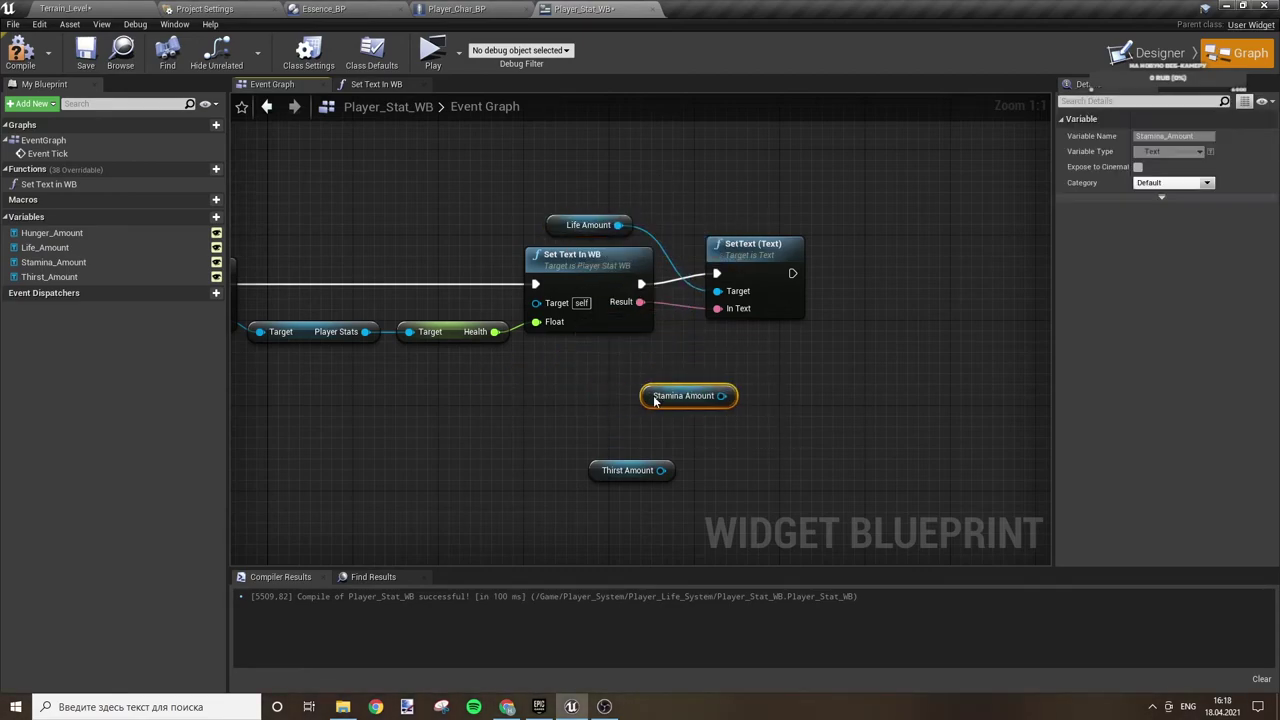
- Copy and paste a second Set Text In WB node
left_click(650, 272)
key("ctrl+c")
key("ctrl+v")
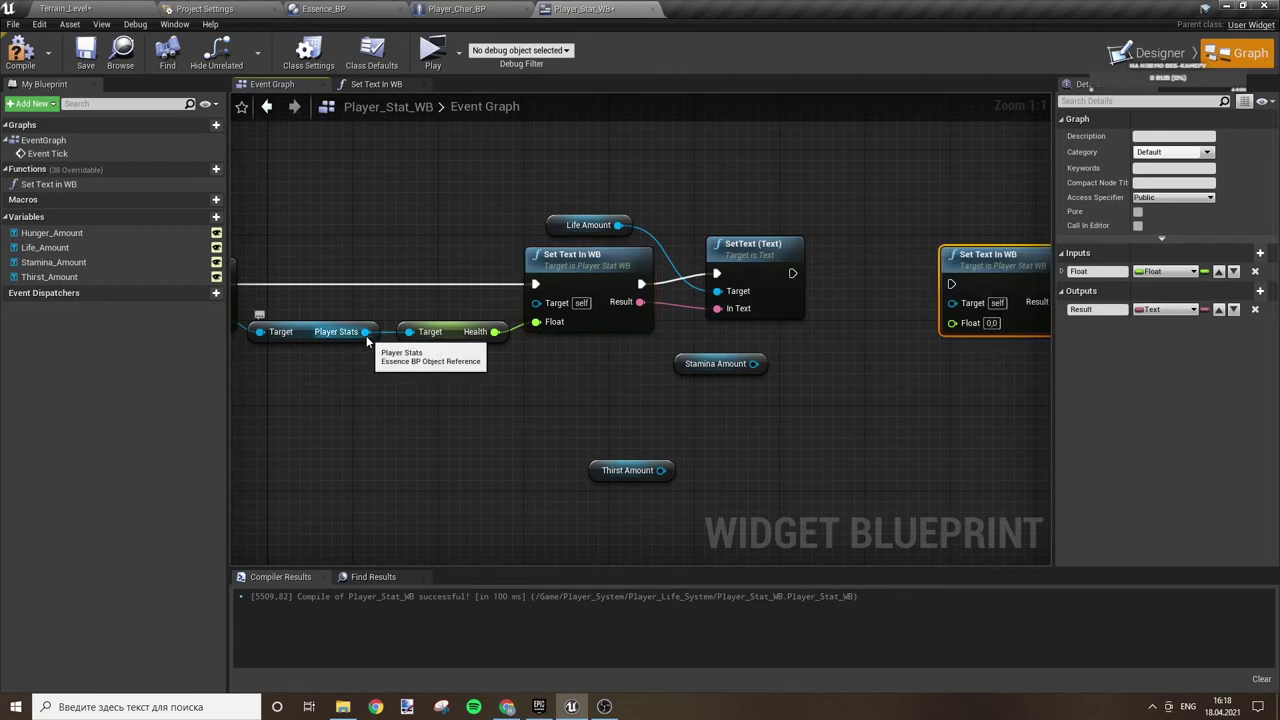
- Add a Stamina getter from Player Stats and chain SetText's execution into the second Set Text In WB
left_click_drag(366, 331, 424, 382)
type("stami")
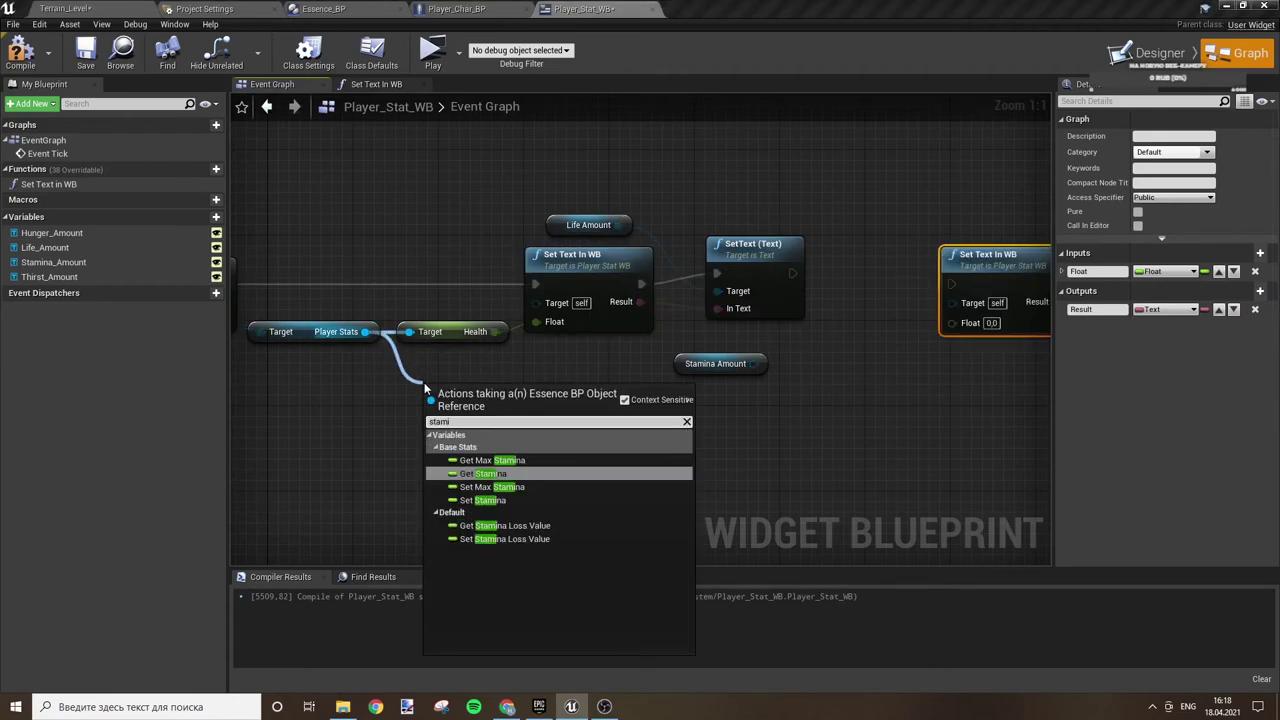
key("Return")
mouse_move(465, 405)
left_mouse_down()
mouse_move(424, 374)
mouse_move(622, 373)
mouse_move(951, 322)
mouse_move(792, 274)
left_mouse_up()
left_click_drag(1015, 271, 906, 260)
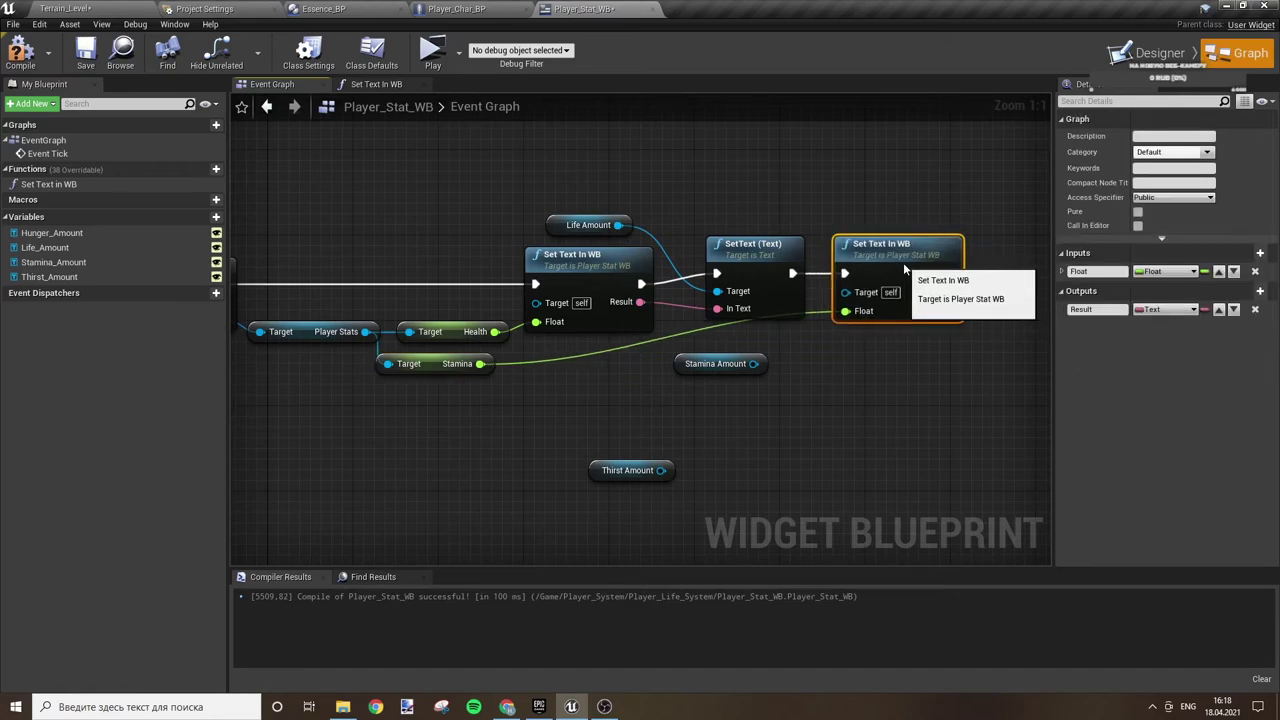
left_click(940, 355)
right_click_drag(940, 355, 771, 391)
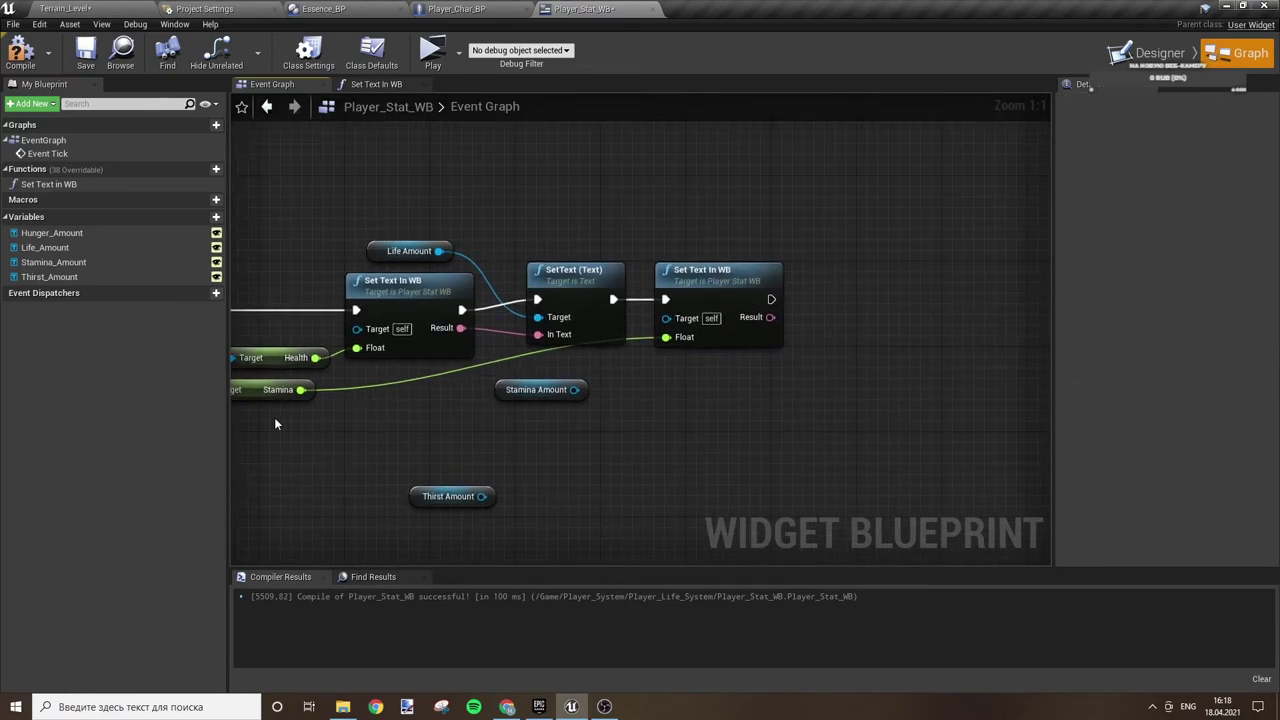
- Paste a new SetText taking the second Result with Stamina Amount as Target, and tidy the nodes
double_click(496, 364)
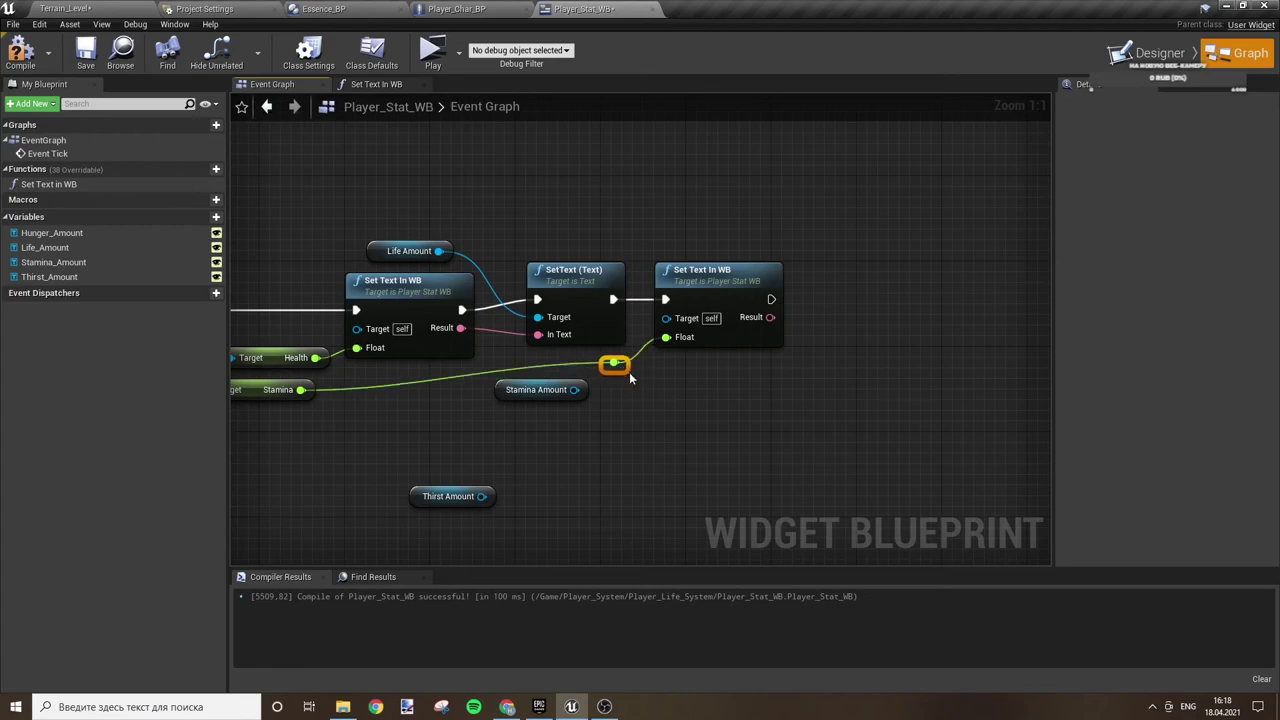
left_click_drag(497, 381, 665, 428)
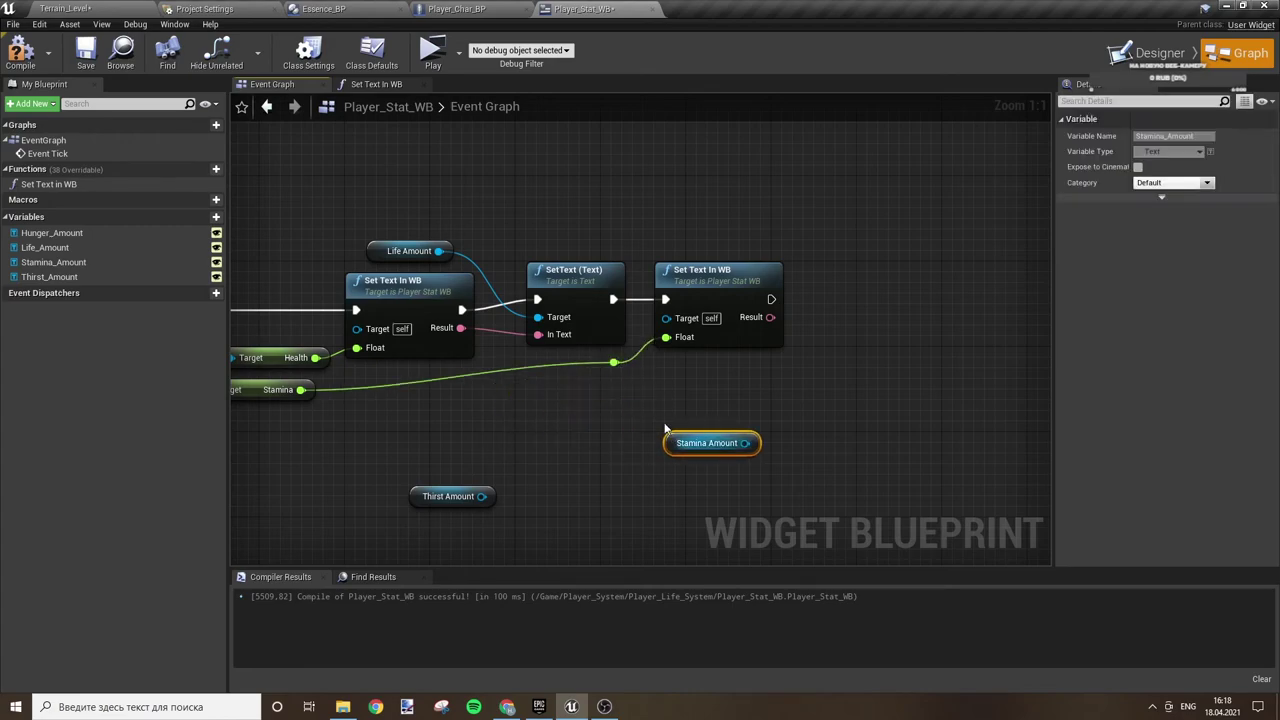
left_click(614, 364)
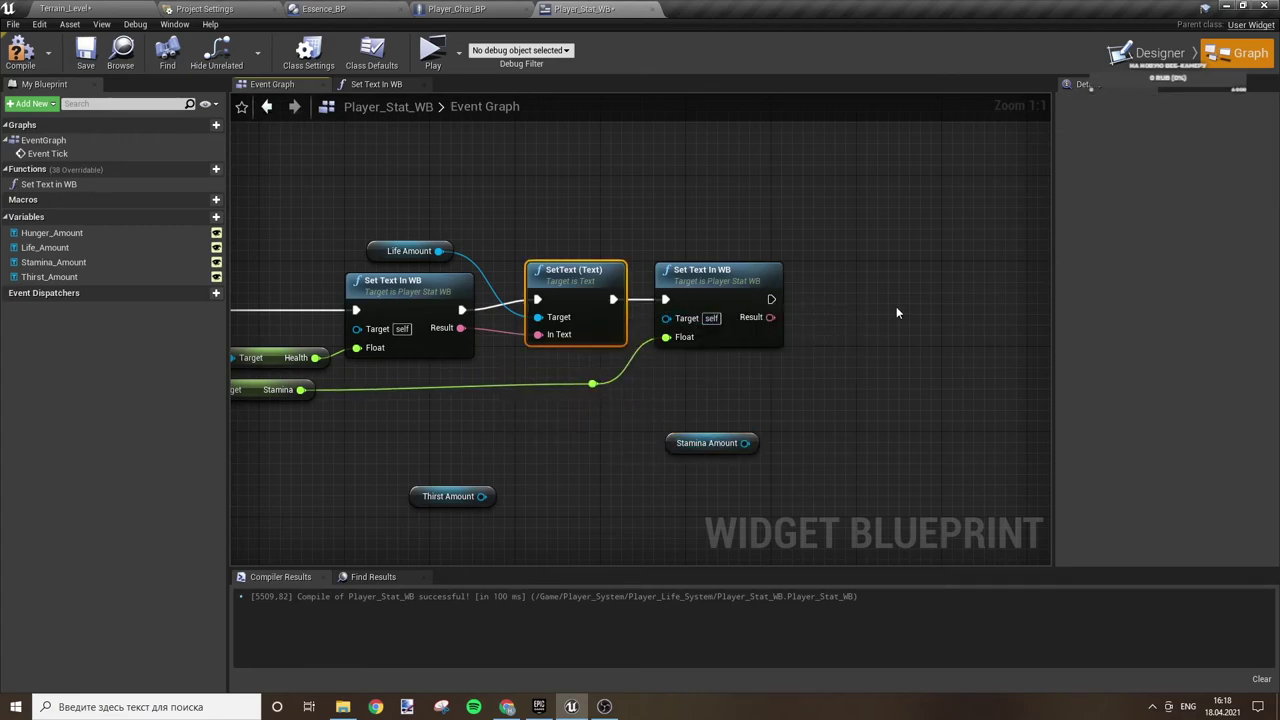
key("ctrl+v")
mouse_move(770, 317)
left_mouse_down()
mouse_move(911, 392)
mouse_move(870, 381)
left_mouse_up()
left_click_drag(743, 442, 745, 443)
left_click_drag(957, 325, 882, 282)
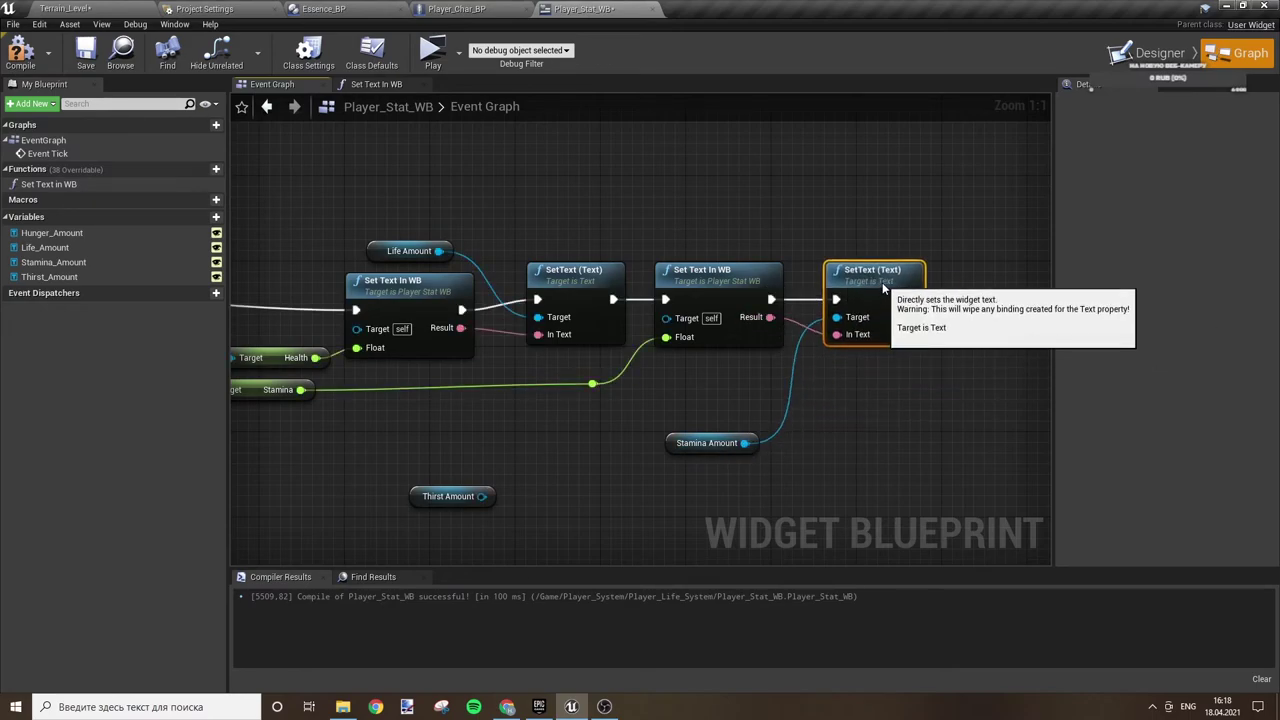
left_click(853, 280, "ctrl")
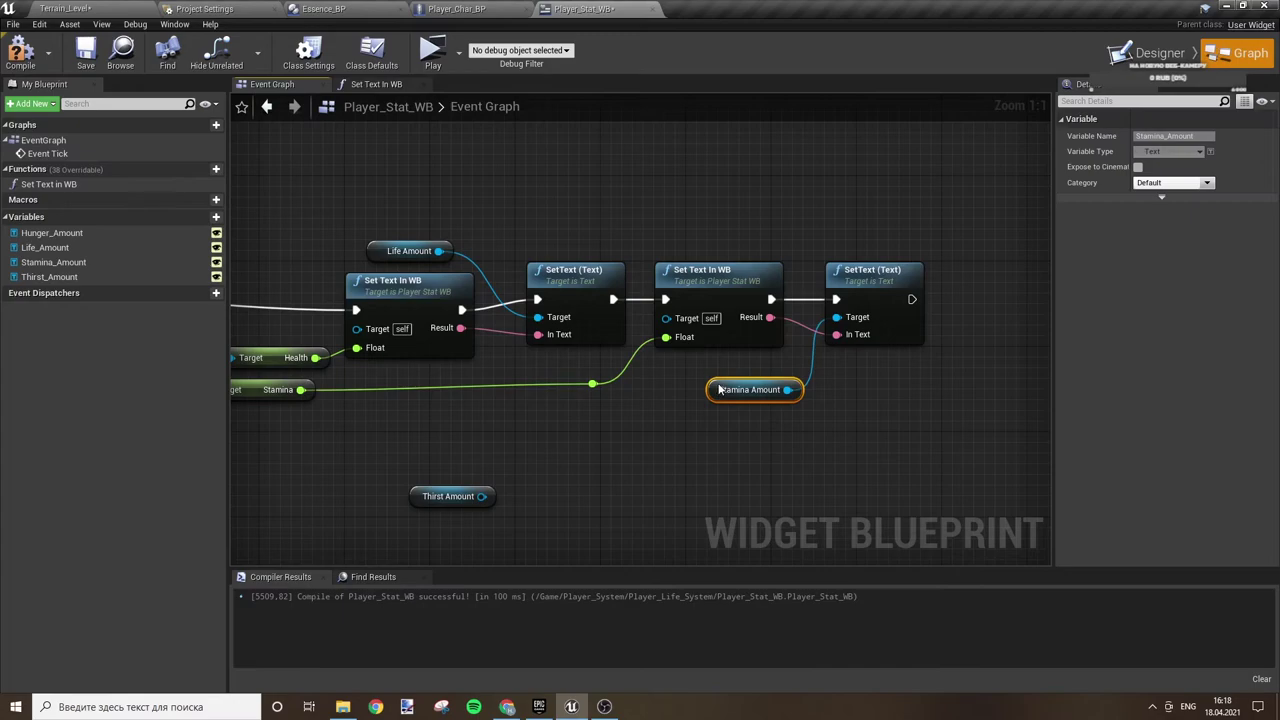
left_click_drag(678, 437, 686, 373)
left_click(512, 492)
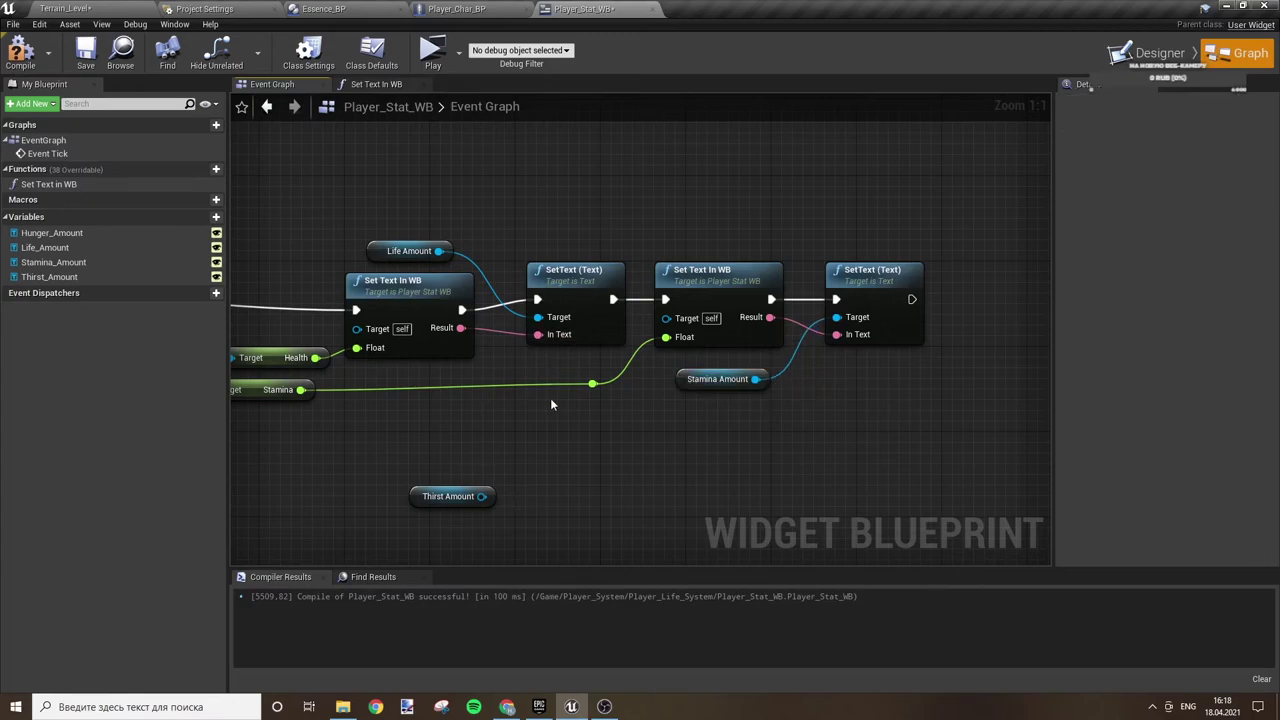
right_click_drag(551, 404, 816, 401)
mouse_move(52, 232)
left_mouse_down("ctrl")
mouse_move(409, 205)
mouse_move(963, 205)
left_mouse_up("ctrl")
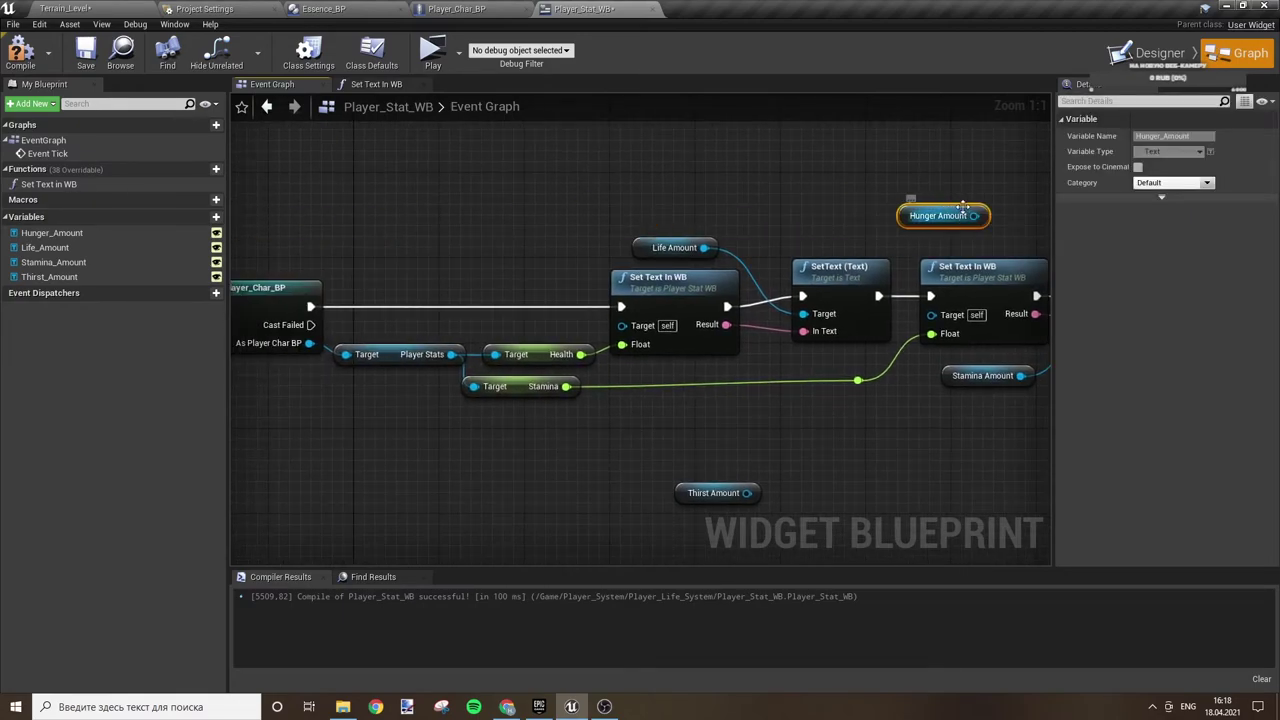
- Duplicate the Set Text In WB and SetText nodes at the chain's end and wire them in, Result into In Text
right_click_drag(963, 207, 523, 200)
left_click(540, 262)
key("ctrl+c")
key("ctrl+v")
left_click_drag(849, 299, 735, 289)
left_click(540, 262)
left_click(693, 262)
right_click_drag(1049, 250, 785, 268)
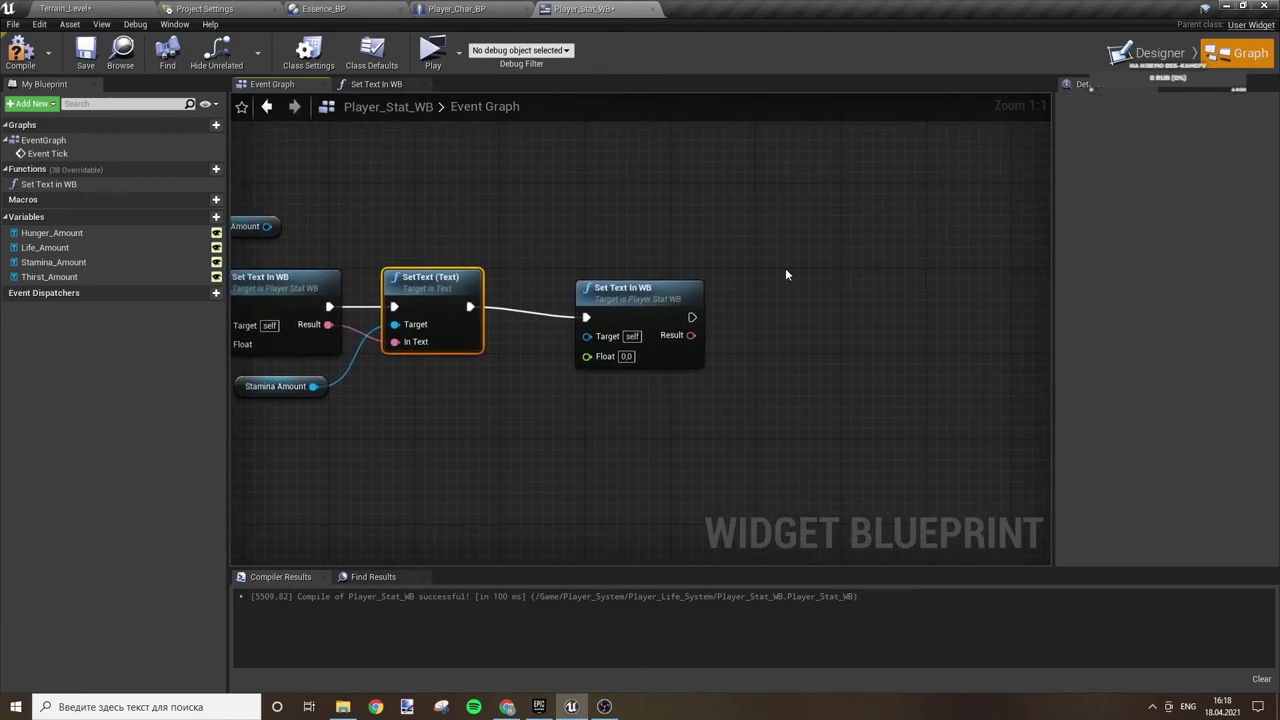
key("ctrl+c")
key("ctrl+v")
mouse_move(799, 307)
left_mouse_down()
mouse_move(722, 322)
mouse_move(800, 345)
left_mouse_up()
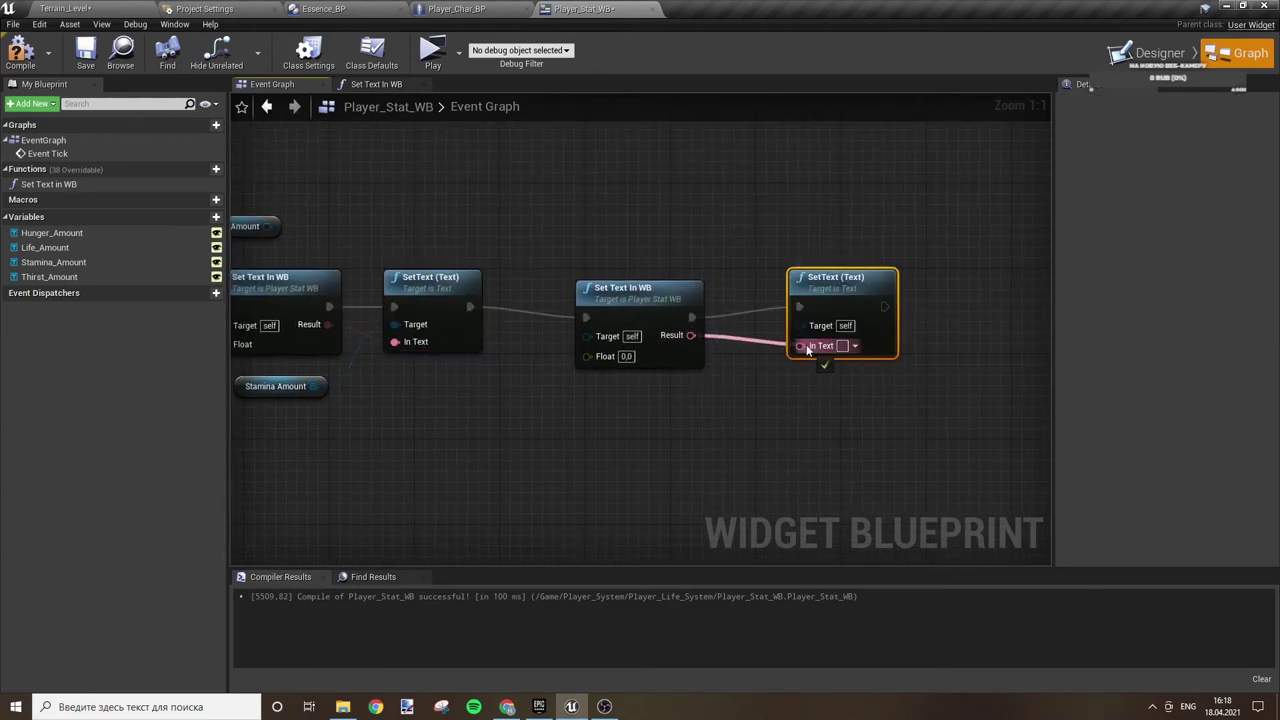
left_click_drag(836, 277, 772, 288)
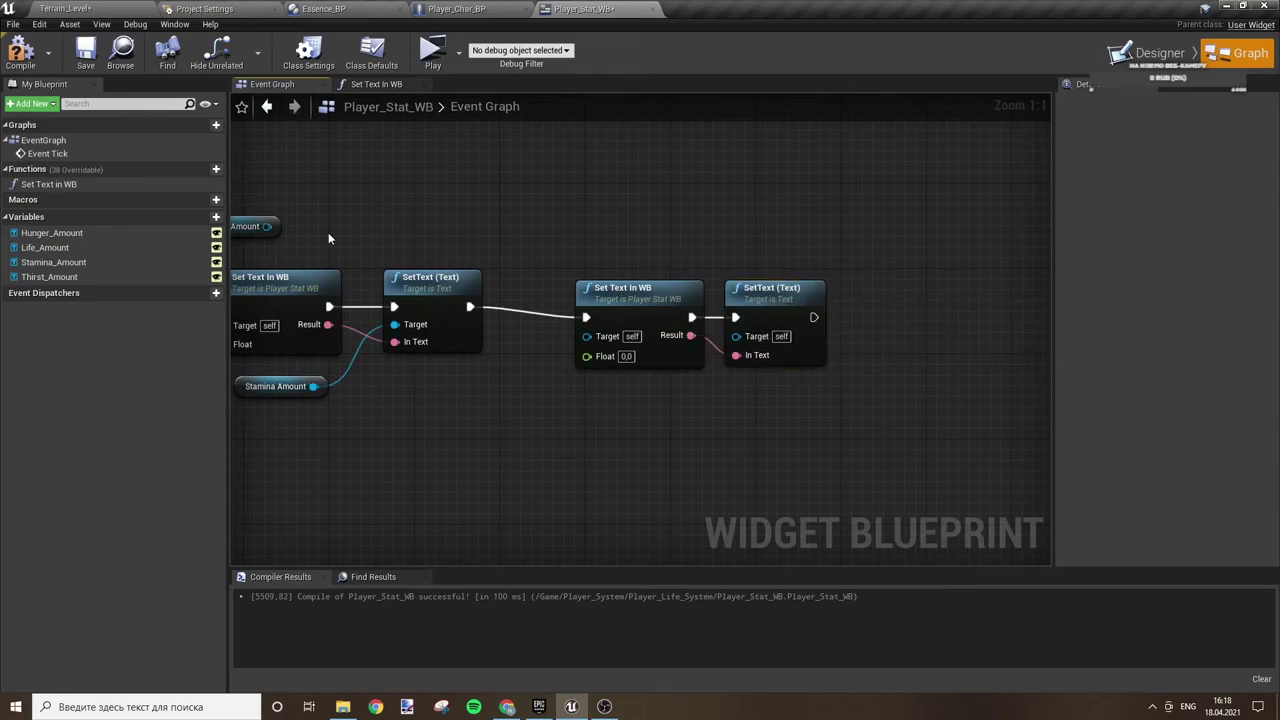
- Move the Thirst Amount node to the right, clear of the Player Stats getters
right_click_drag(280, 298, 704, 273)
right_click_drag(265, 375, 478, 396)
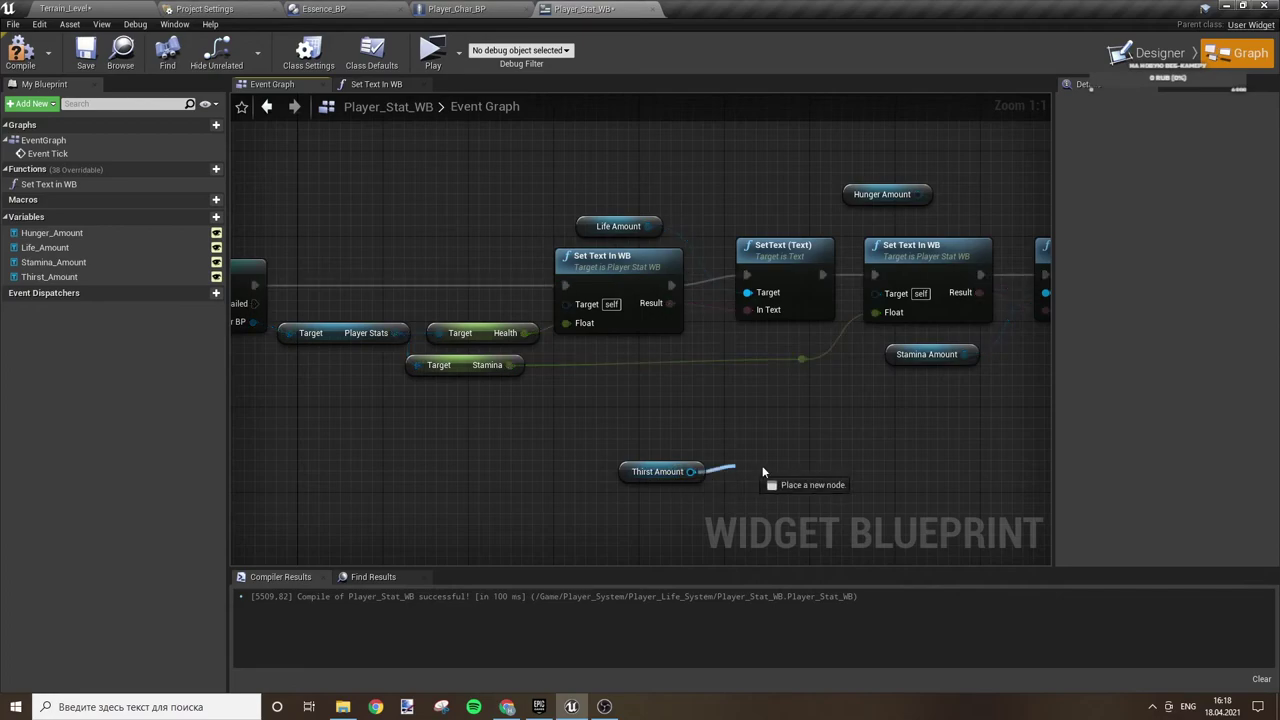
left_click_drag(690, 471, 990, 470)
left_click_drag(572, 428, 713, 502)
left_click_drag(630, 471, 1040, 471)
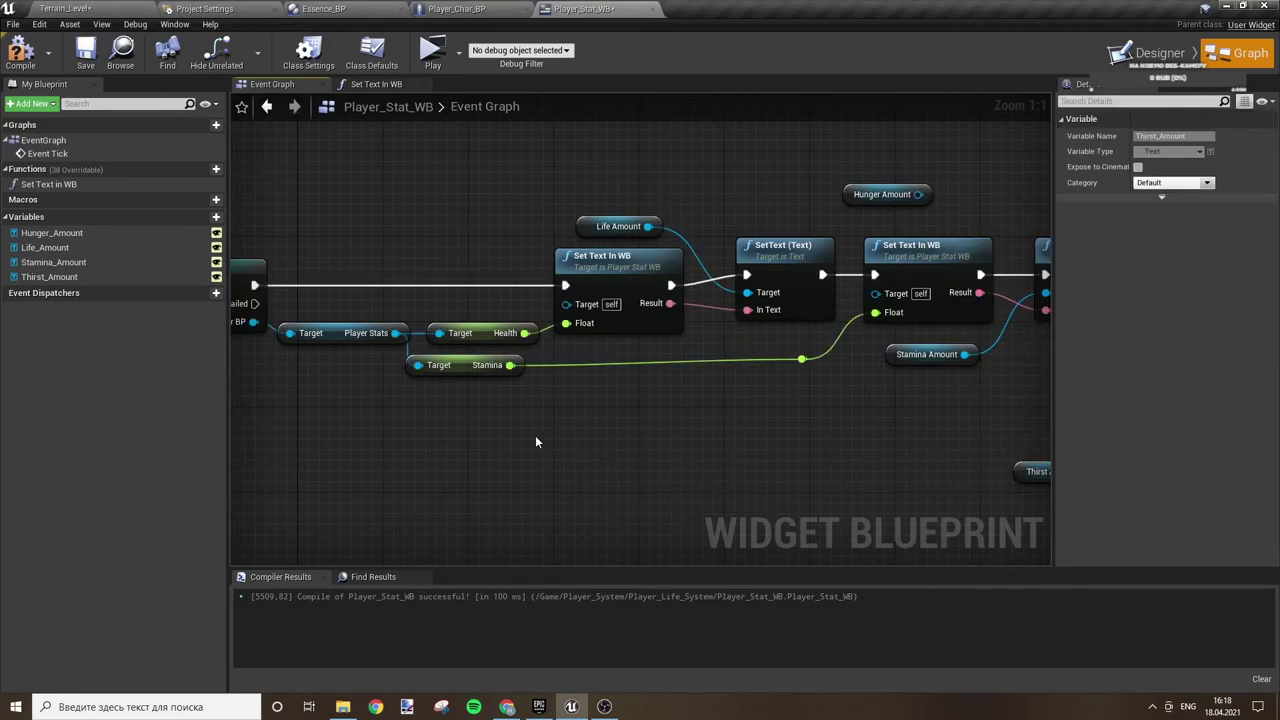
left_click(535, 435)
- Create Hunger and Thirst getters from Player Stats, placed under Stamina
left_click_drag(396, 333, 446, 428)
type("hunger")
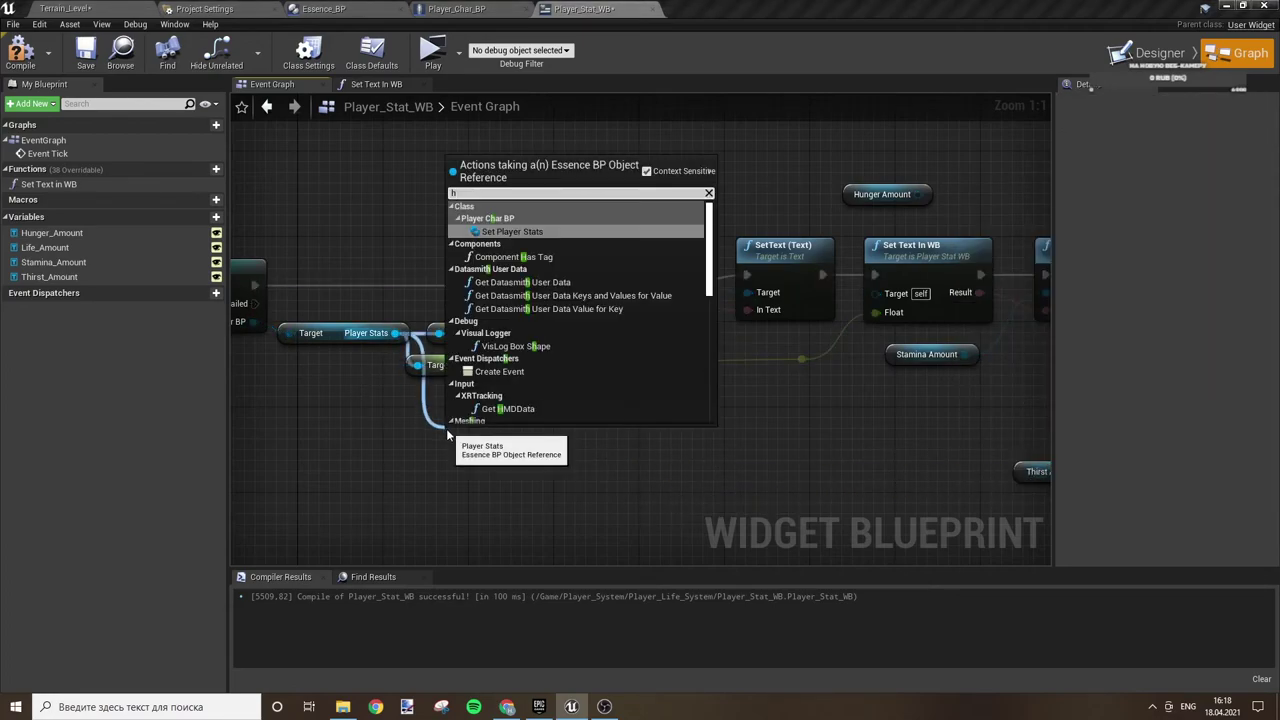
key("Return")
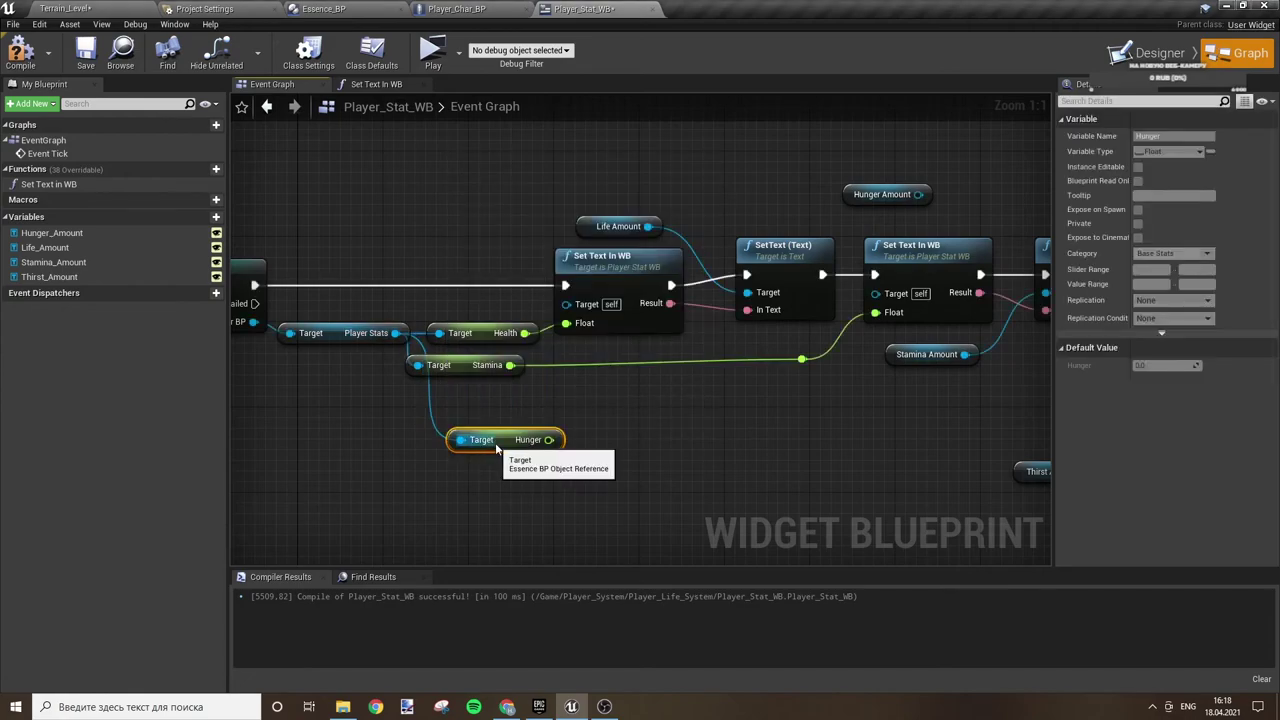
left_click_drag(485, 440, 442, 397)
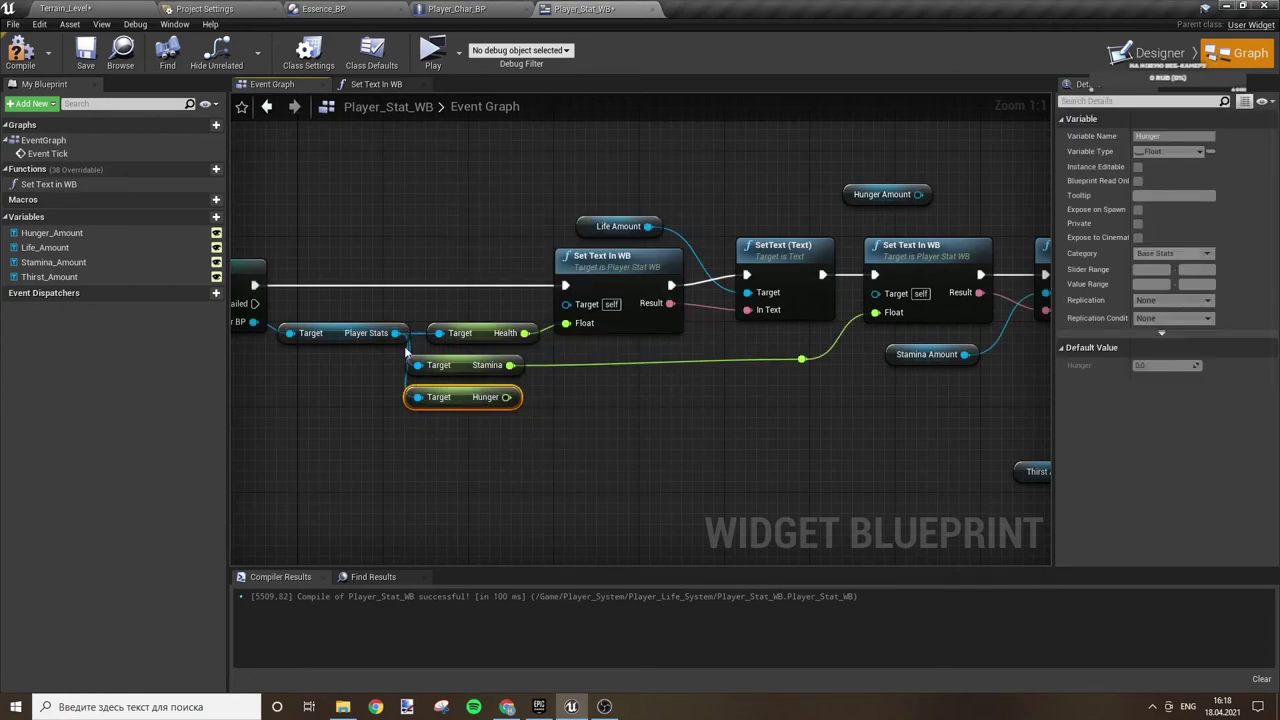
left_click_drag(396, 333, 414, 475)
type("get th")
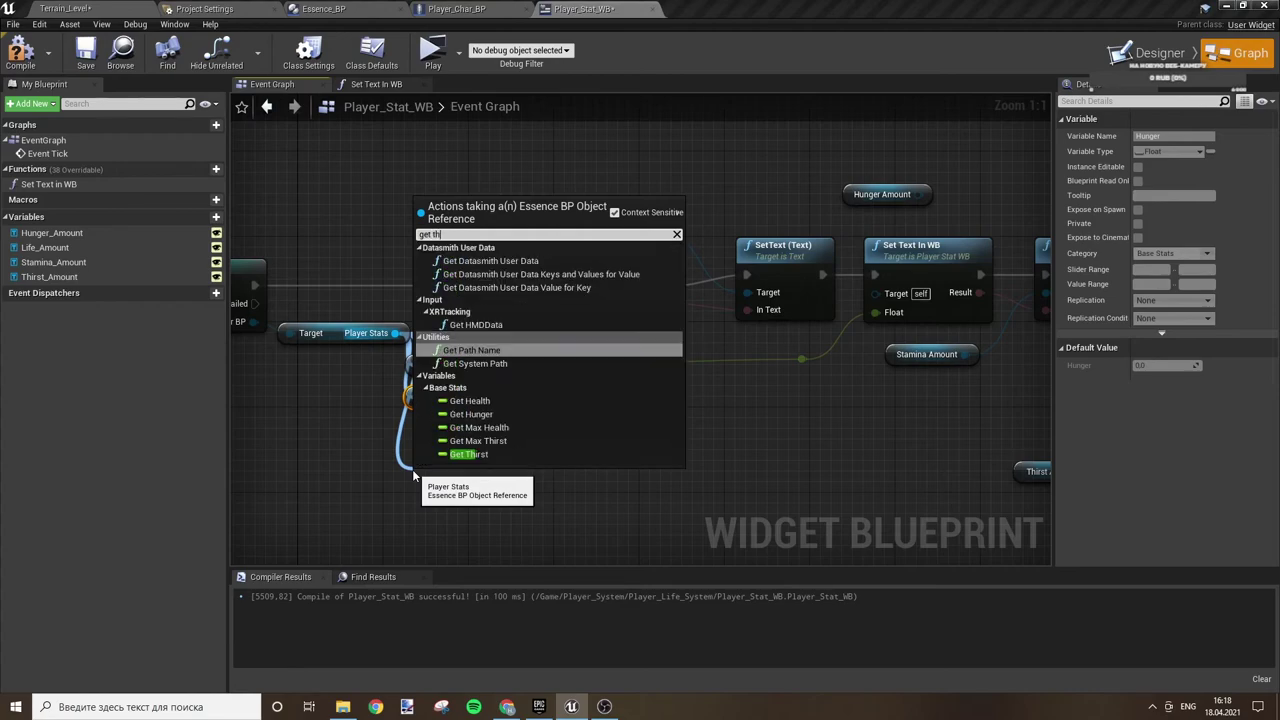
type("irst")
key("Return")
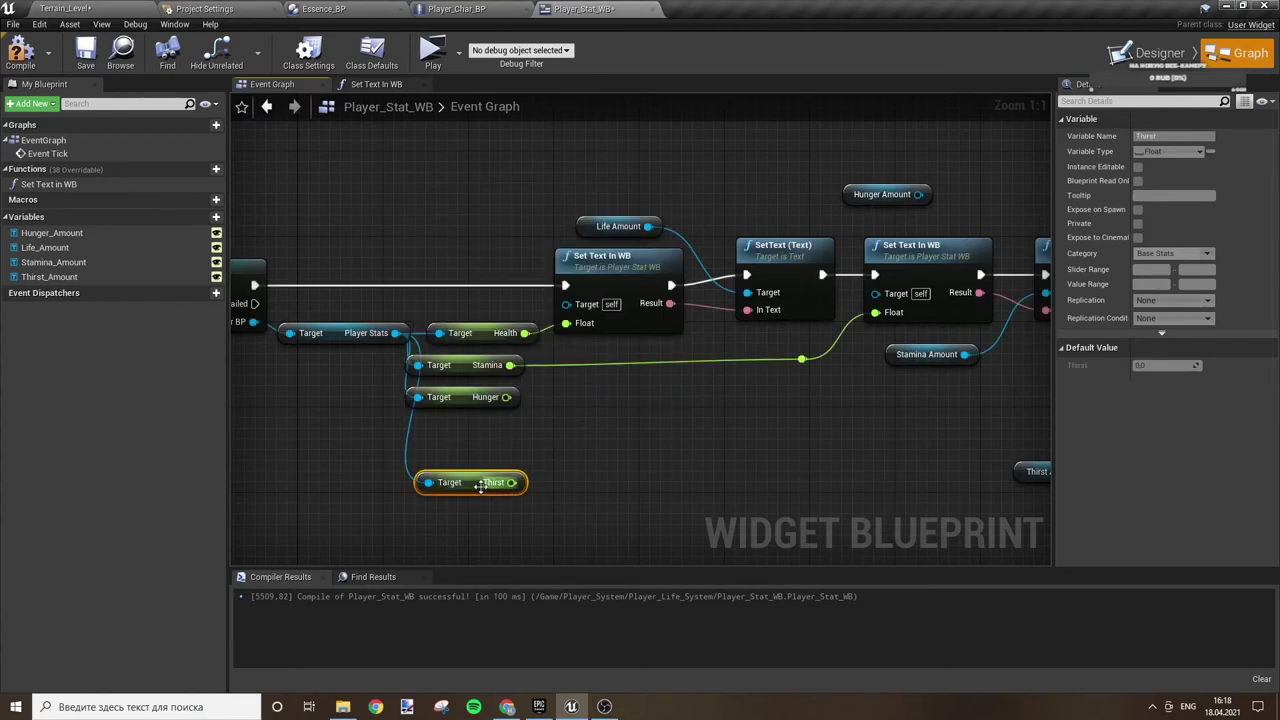
left_click_drag(480, 484, 480, 428)
left_click(880, 444)
- Wire Hunger into the third Set Text In WB's Float and tidy that node pair
right_click_drag(902, 405, 619, 366)
left_click_drag(965, 290, 335, 354)
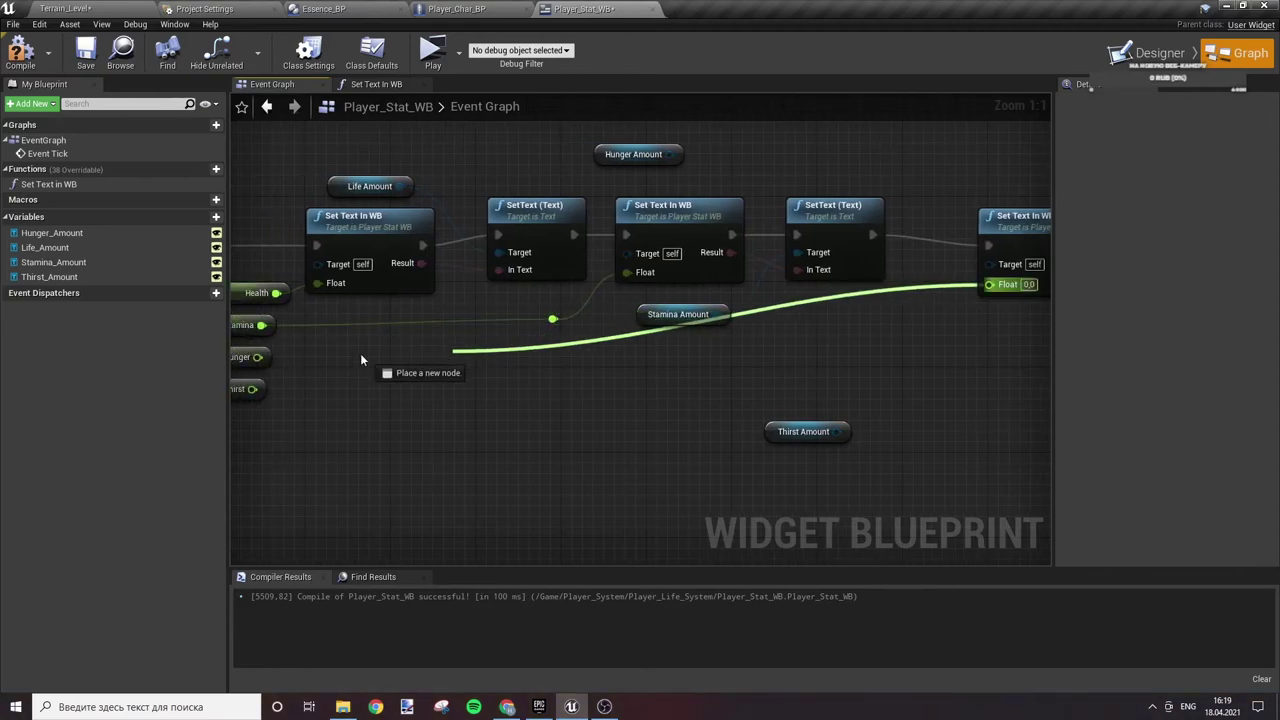
right_click_drag(808, 374, 447, 420)
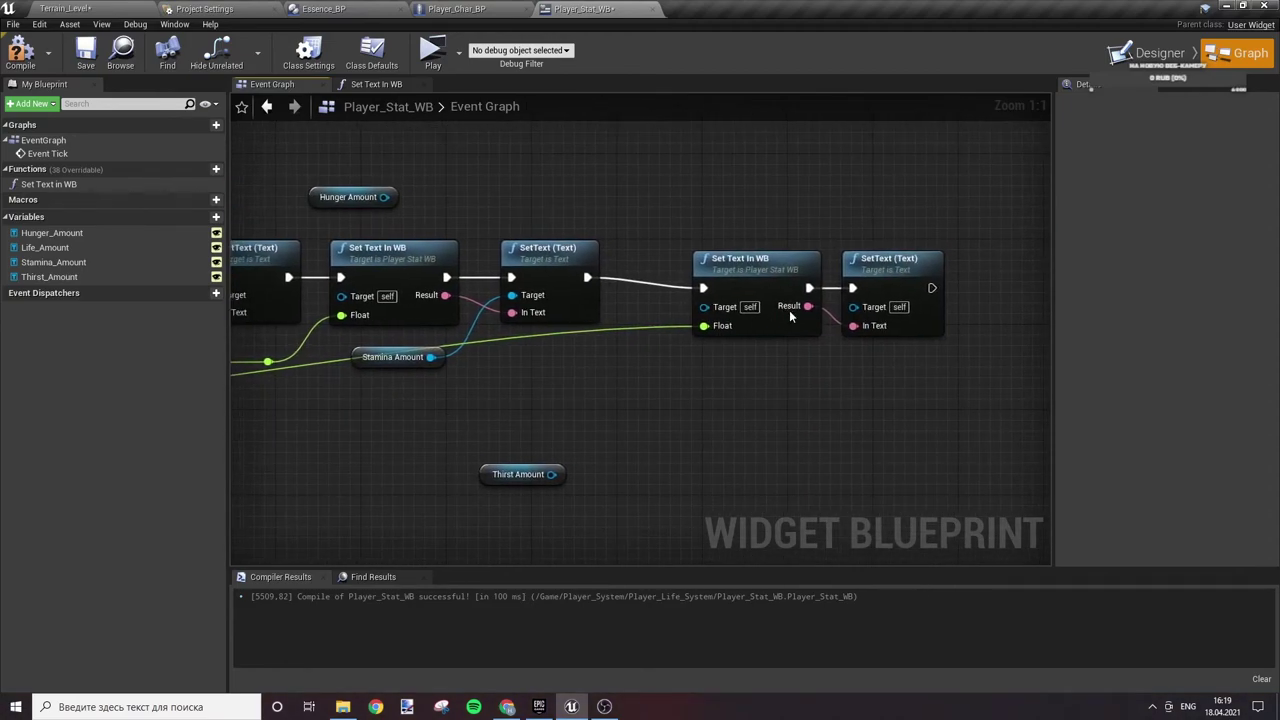
left_click_drag(765, 268, 686, 266)
left_click_drag(906, 288, 829, 277)
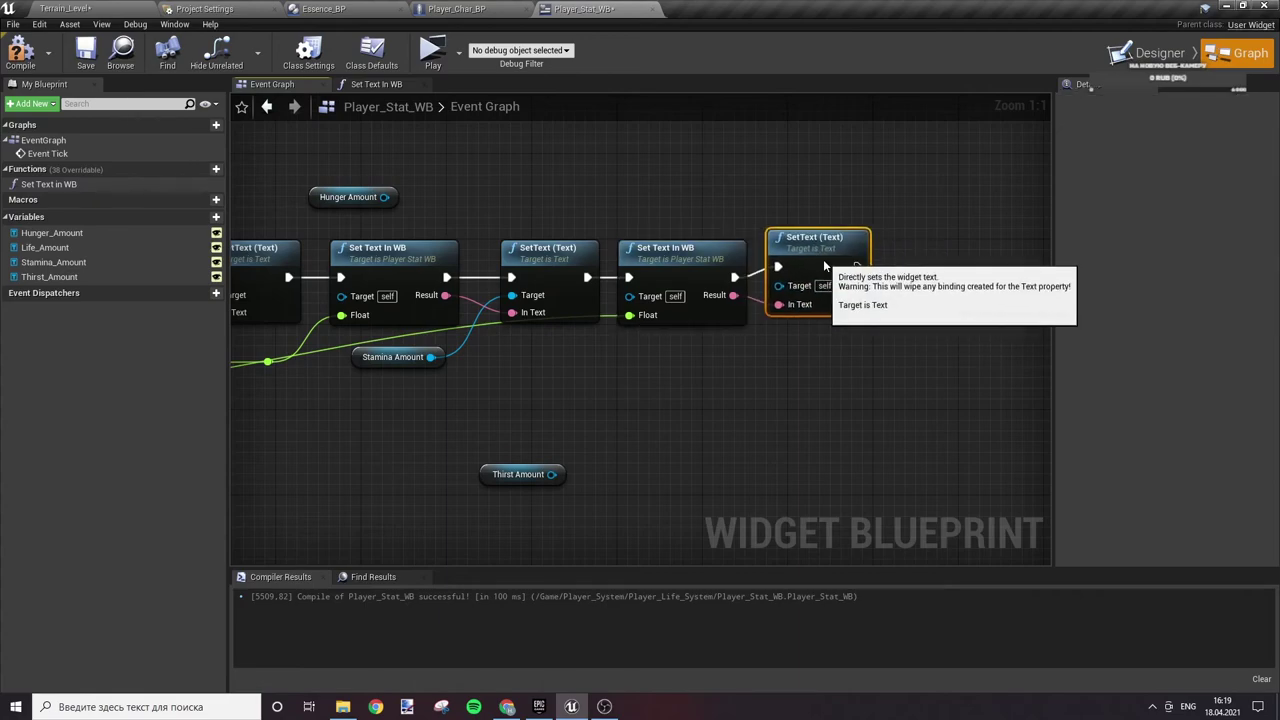
- Duplicate the last Set Text In WB and SetText pair to its right
left_click_drag(741, 244, 806, 210)
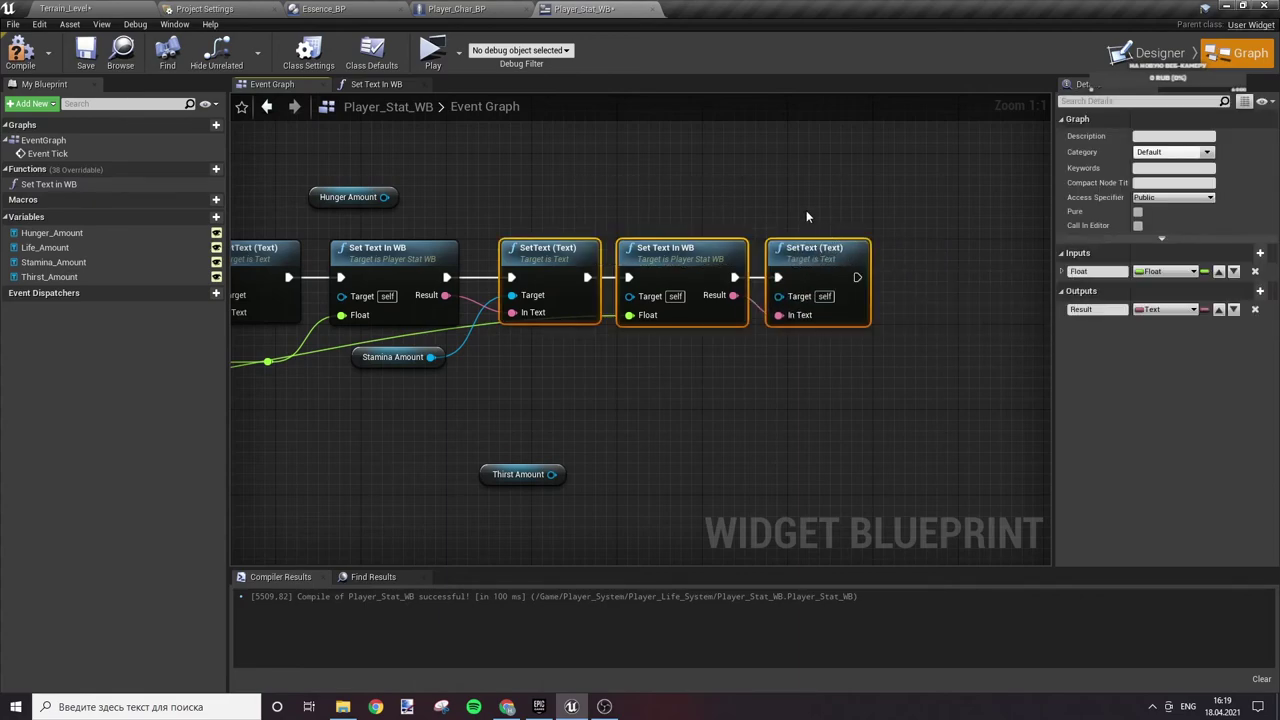
key("ctrl+c")
key("ctrl+v")
left_click_drag(760, 300, 793, 281)
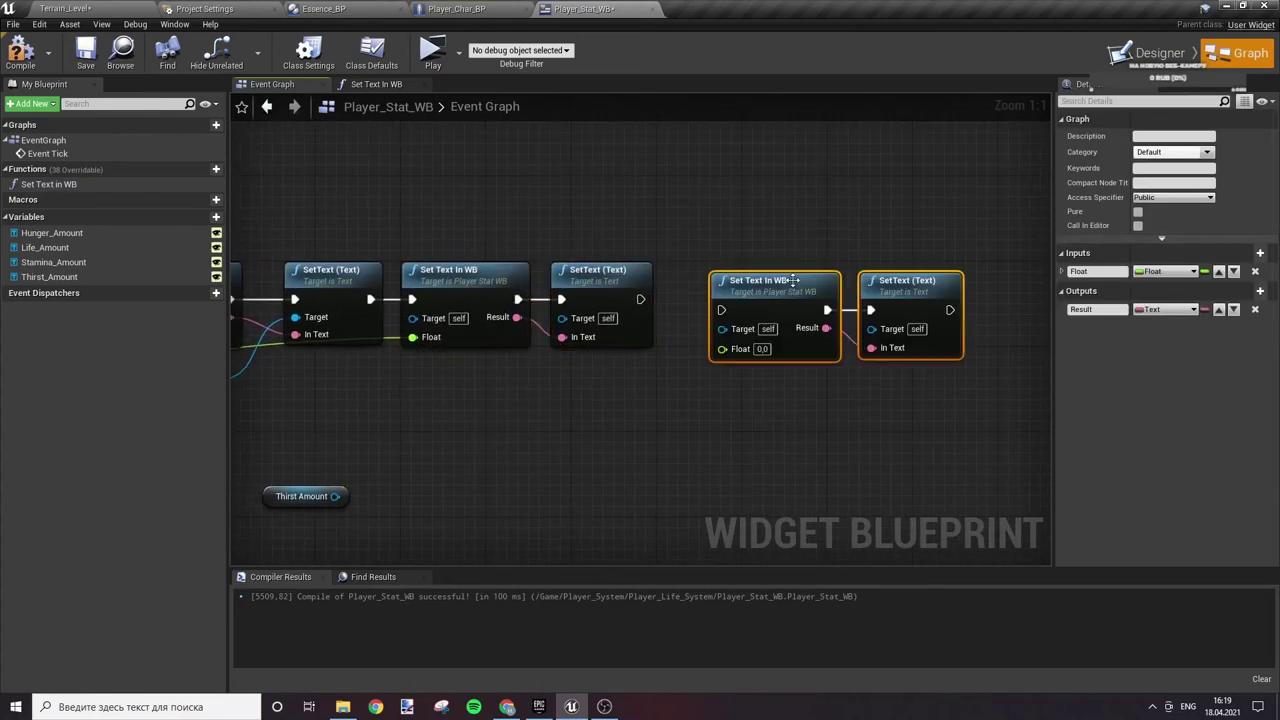
left_click(592, 405)
- Connect Hunger Amount to its SetText node's Target and place it above
right_click_drag(391, 405, 731, 429)
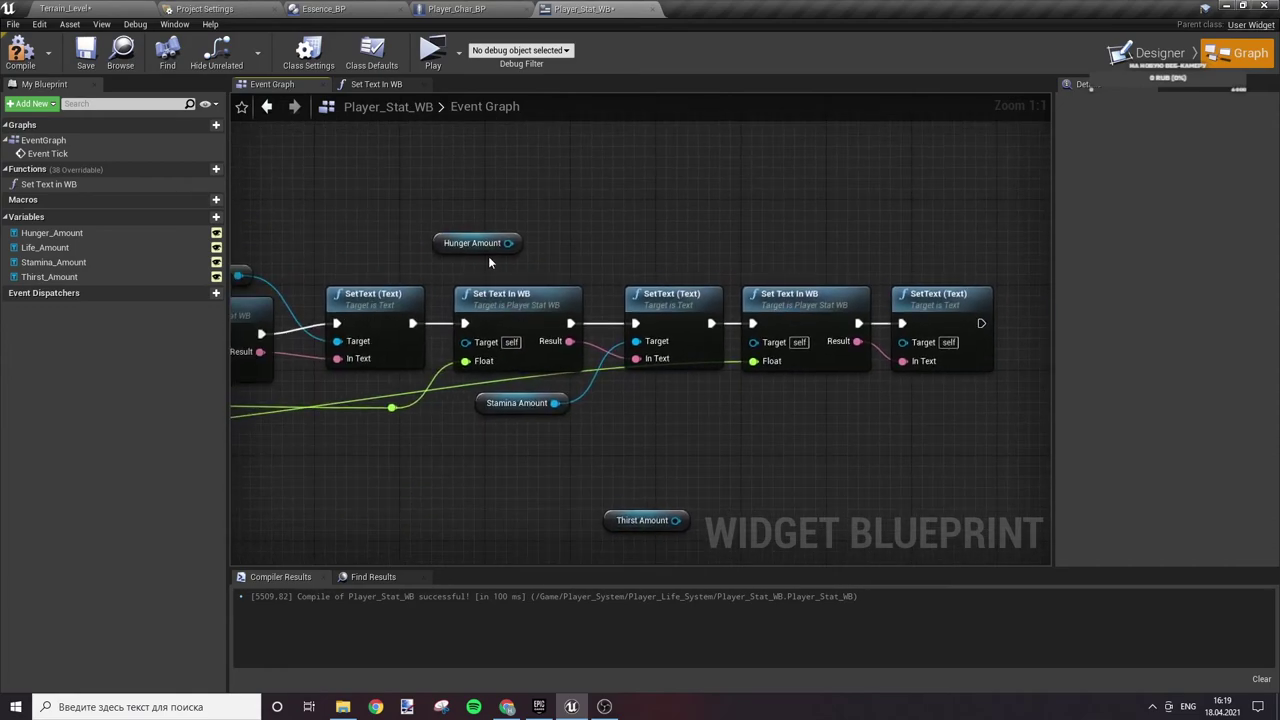
left_click_drag(508, 243, 902, 341)
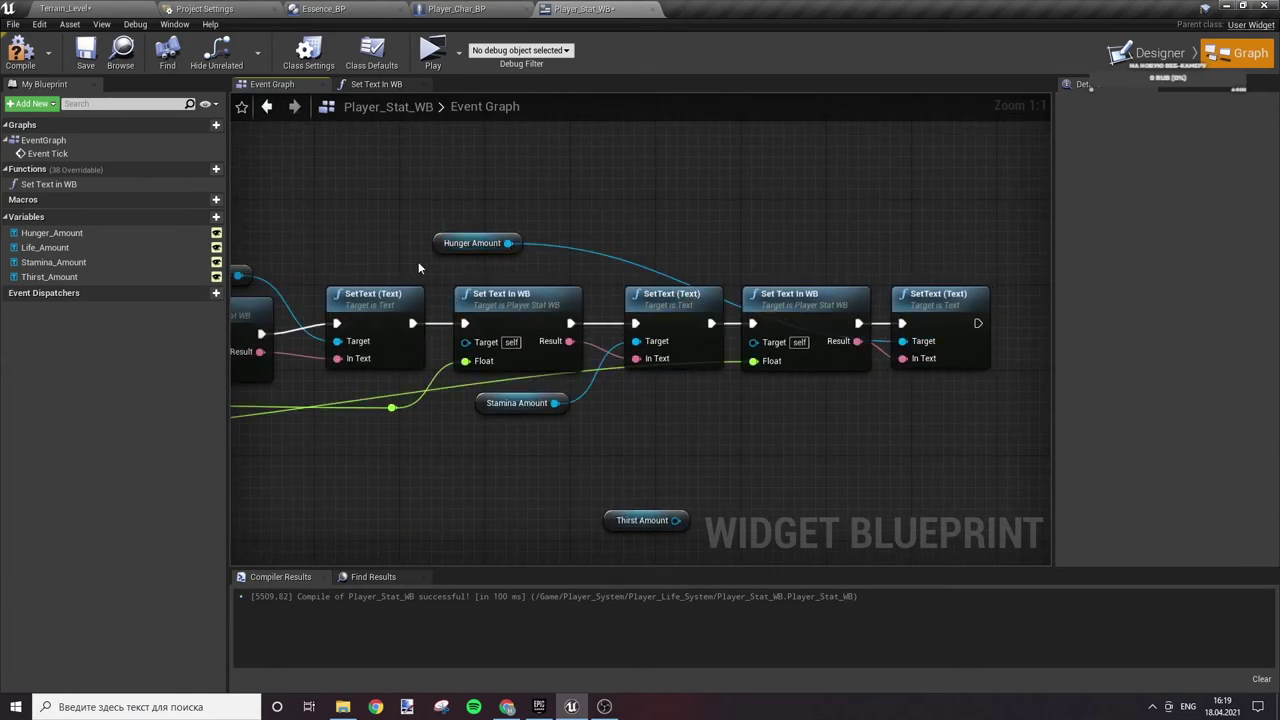
left_click_drag(470, 243, 811, 264)
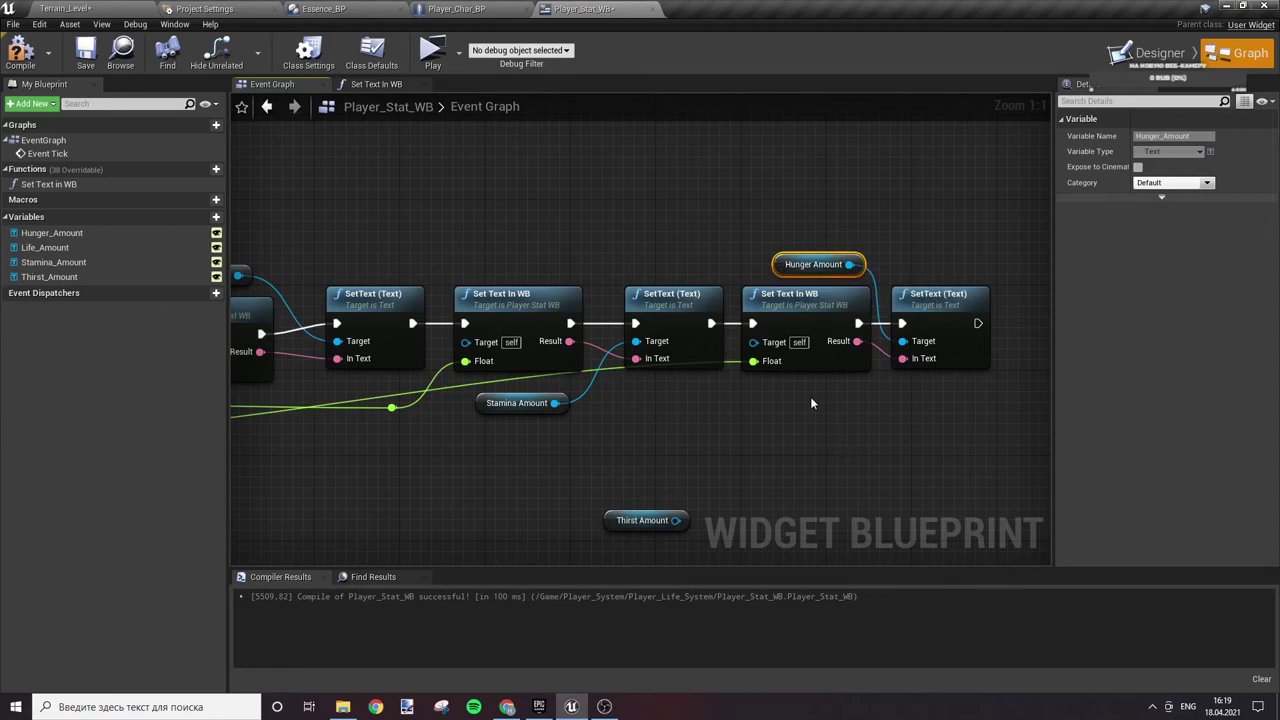
left_click(850, 453)
- Chain the copied pair after the previous SetText and connect Thirst Amount to its Target
right_click_drag(850, 453, 700, 393)
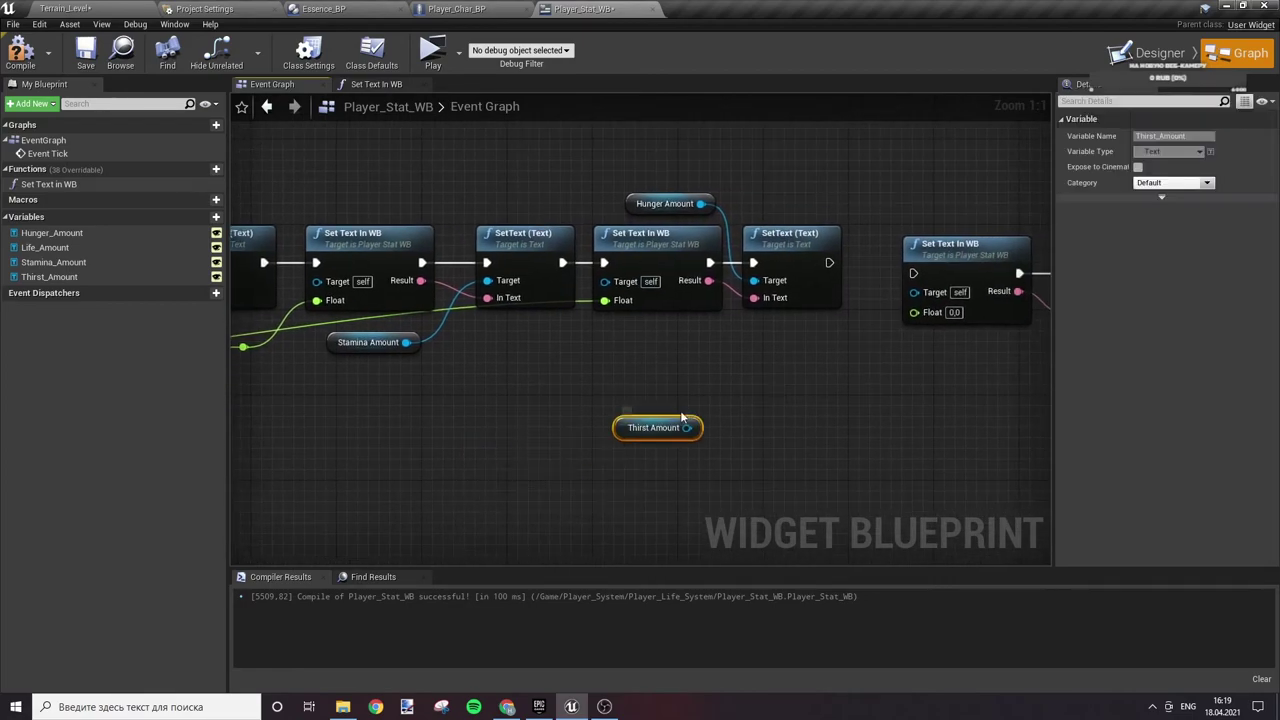
left_click_drag(615, 431, 756, 336)
right_click_drag(989, 403, 863, 465)
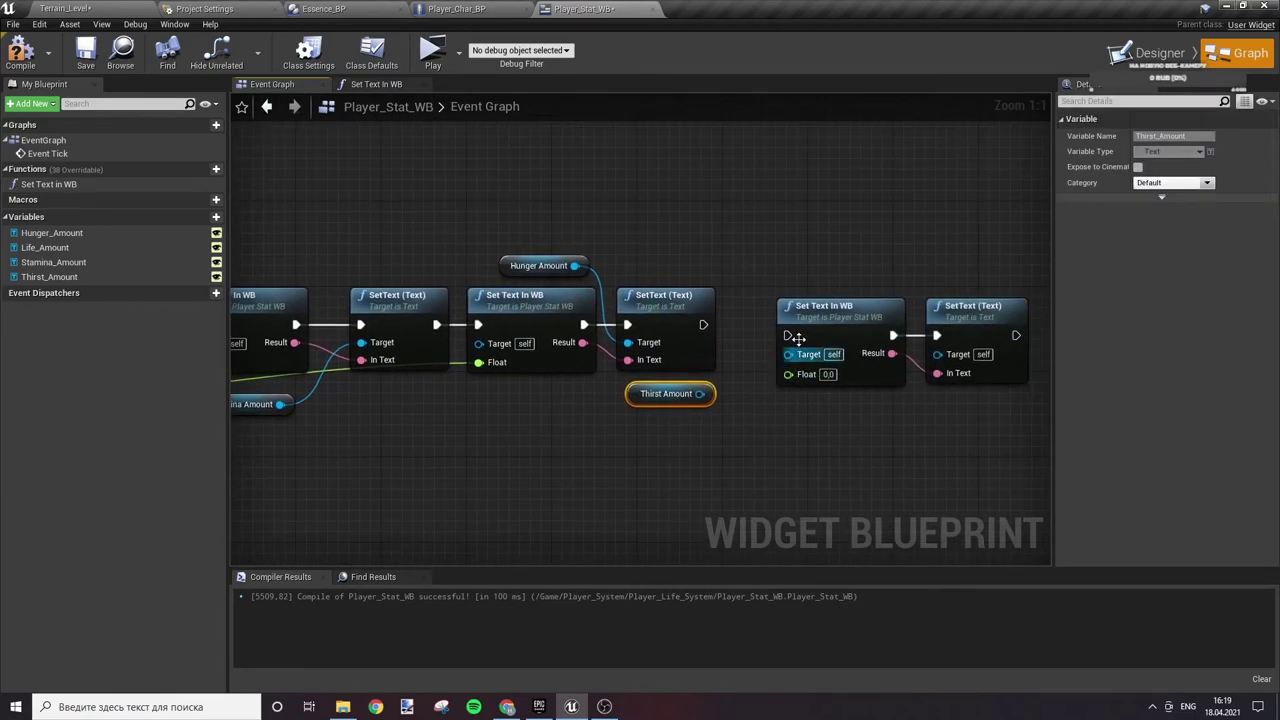
left_click_drag(790, 336, 703, 324)
left_click_drag(830, 306, 795, 295)
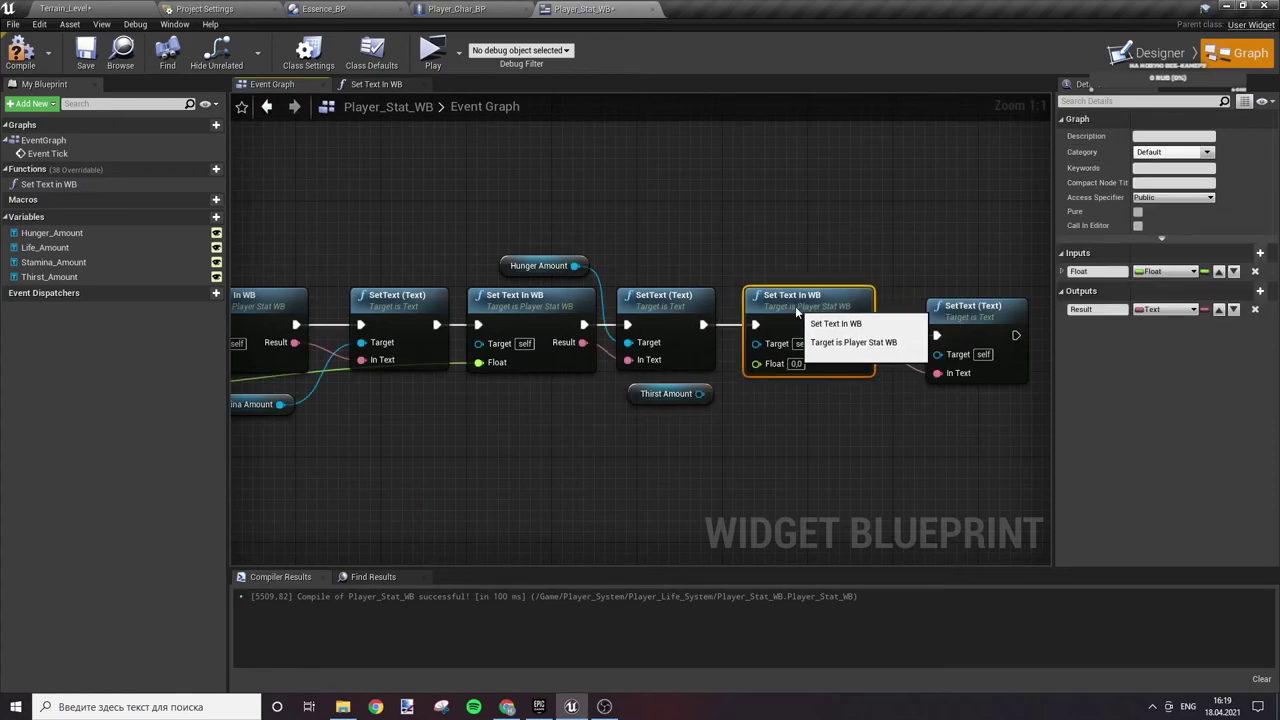
left_click(814, 267)
left_click_drag(699, 393, 936, 354)
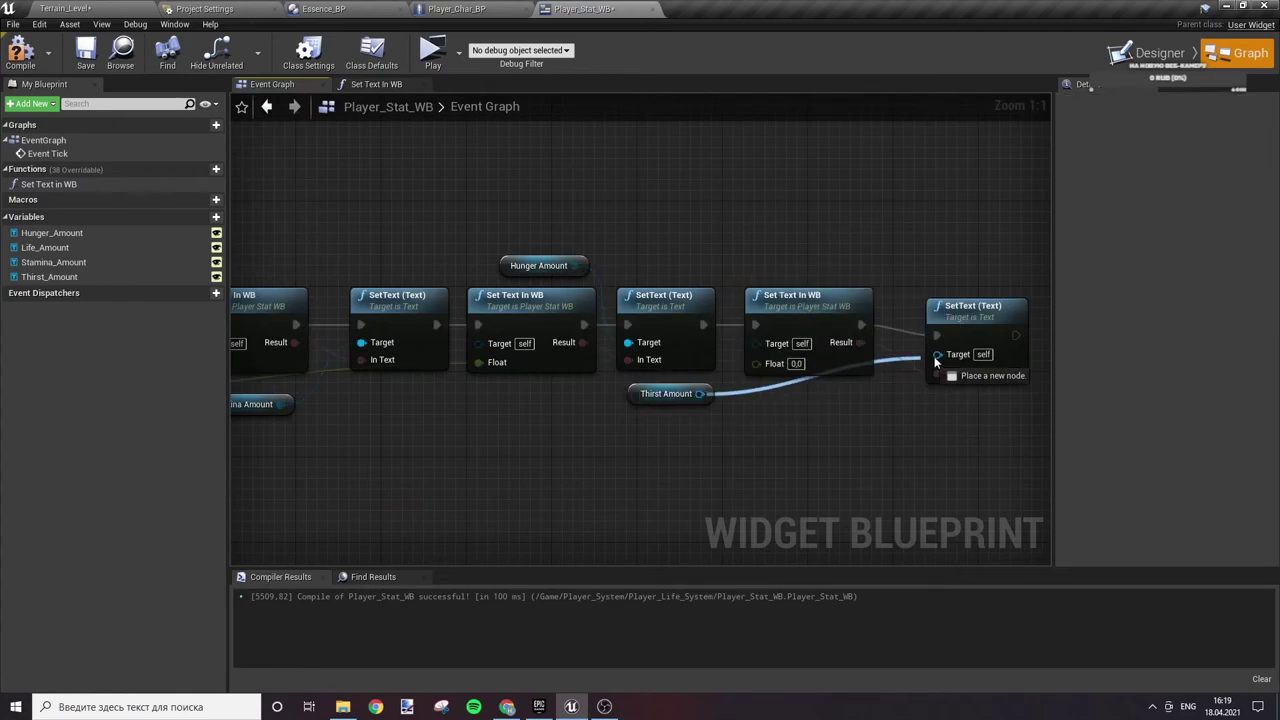
left_click_drag(640, 393, 815, 404)
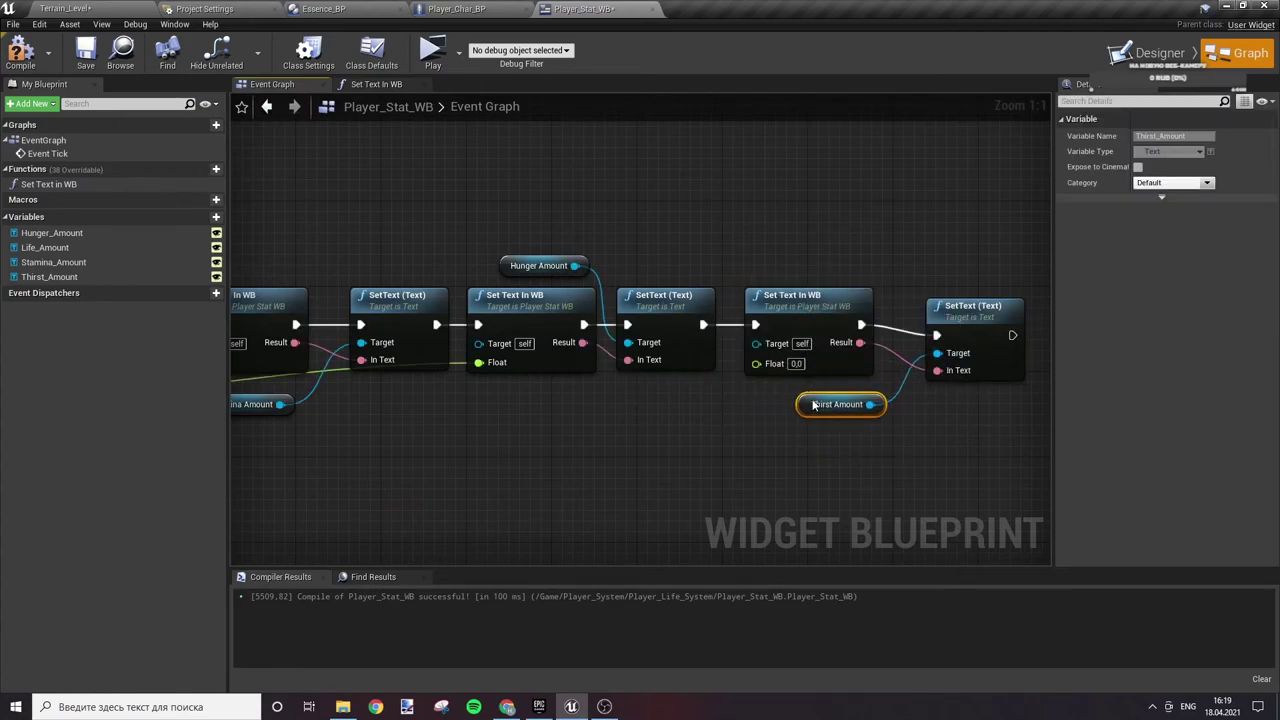
left_click(797, 448)
- Add a reroute point on the Hunger wire and connect Thirst to the new Set Text In WB's Float
right_click_drag(797, 448, 680, 436)
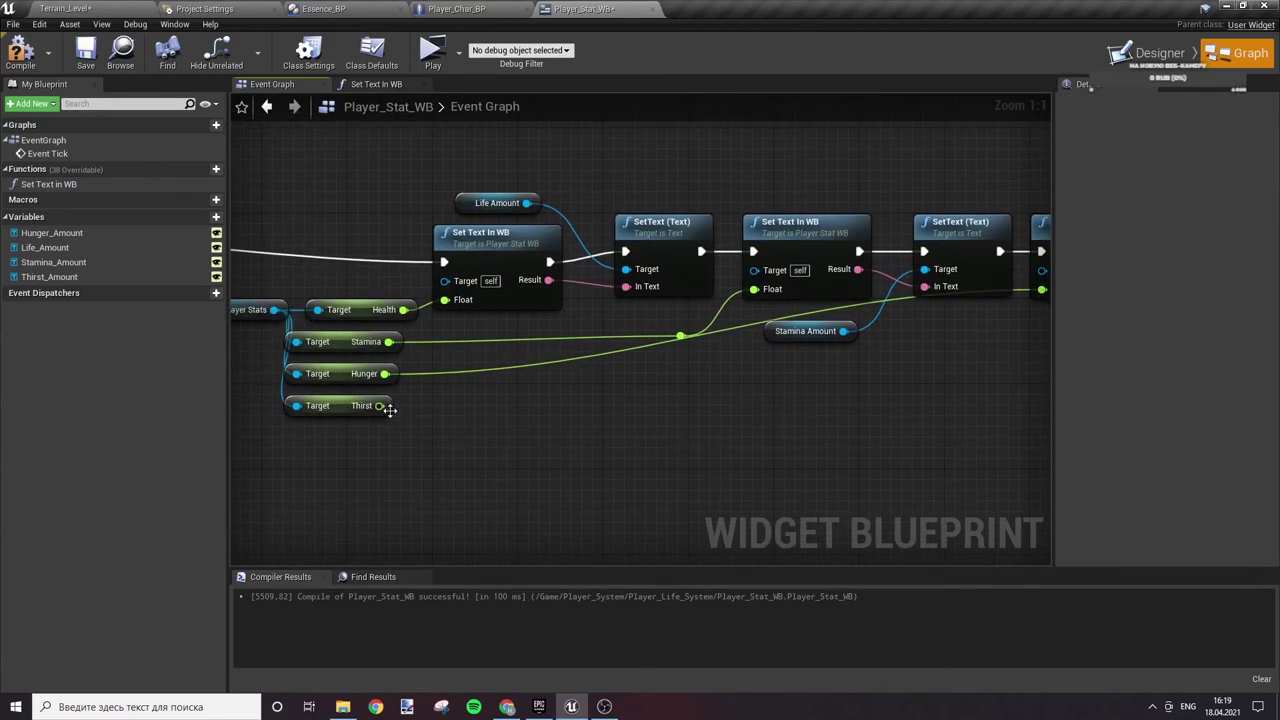
double_click(633, 348)
left_click_drag(632, 356, 849, 378)
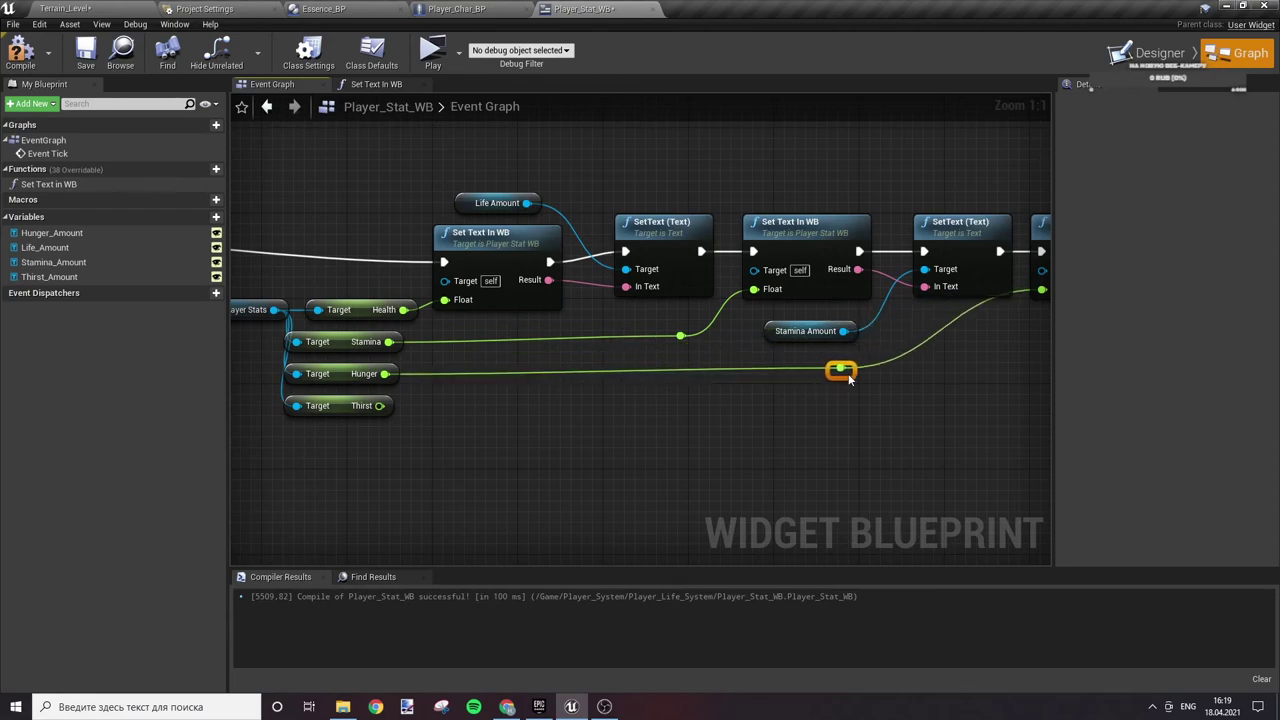
left_click(913, 401)
right_click_drag(913, 401, 580, 356)
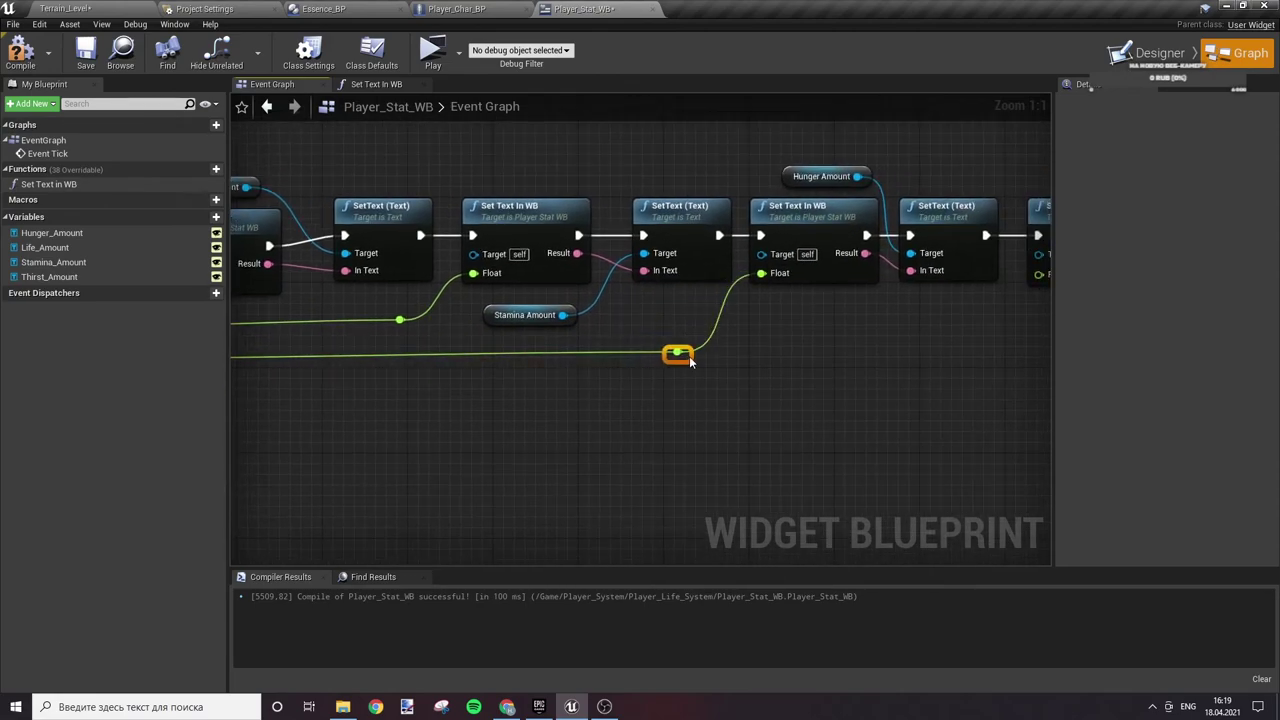
right_click_drag(326, 441, 645, 399)
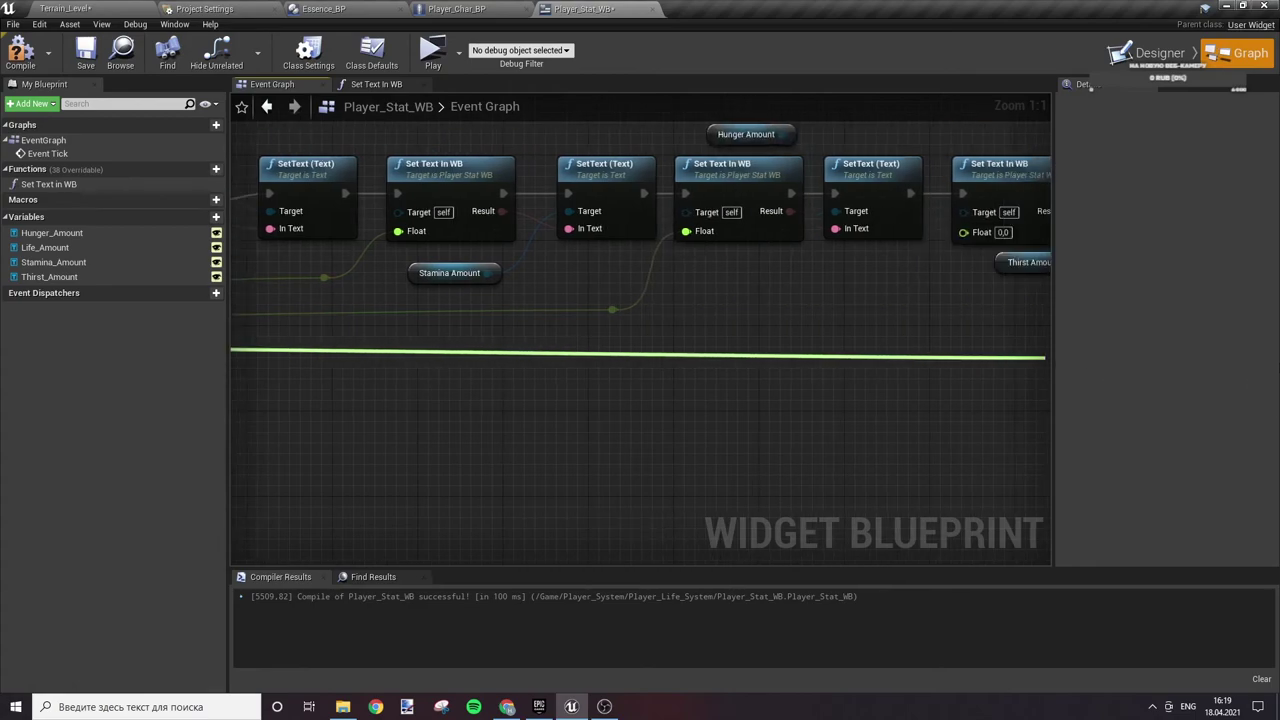
left_click_drag(418, 347, 690, 233)
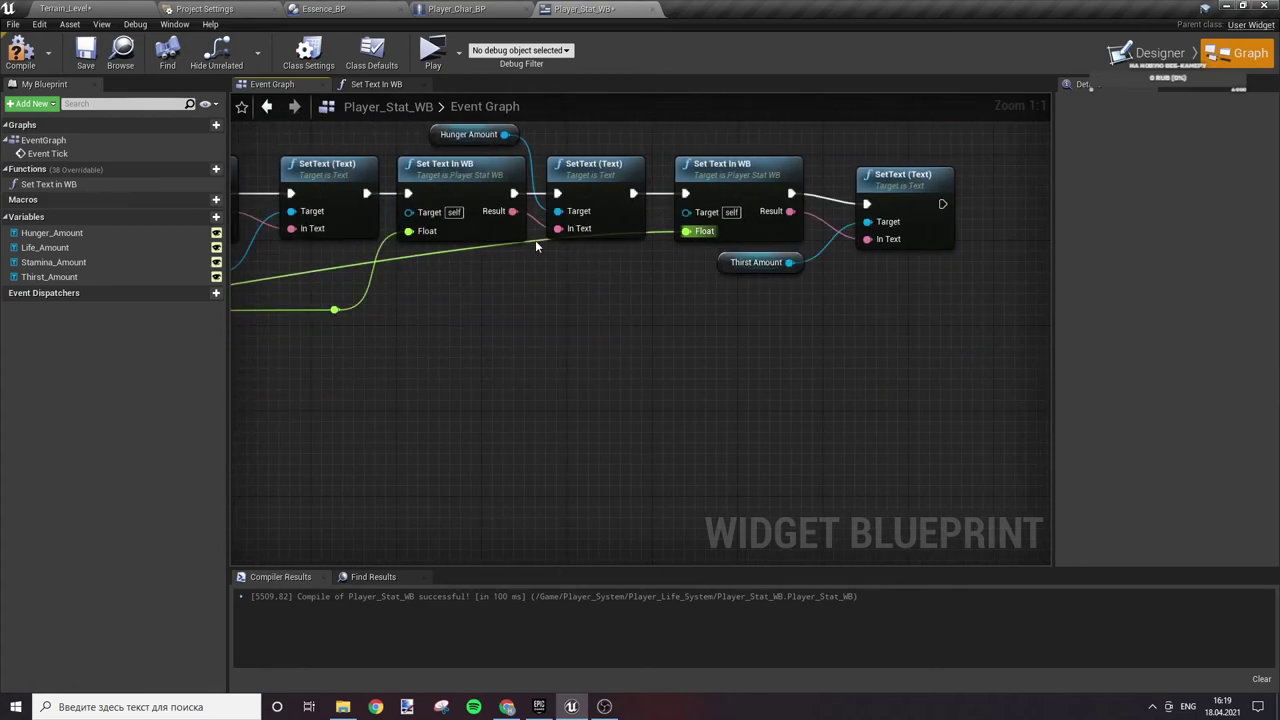
left_click_drag(595, 341, 573, 355)
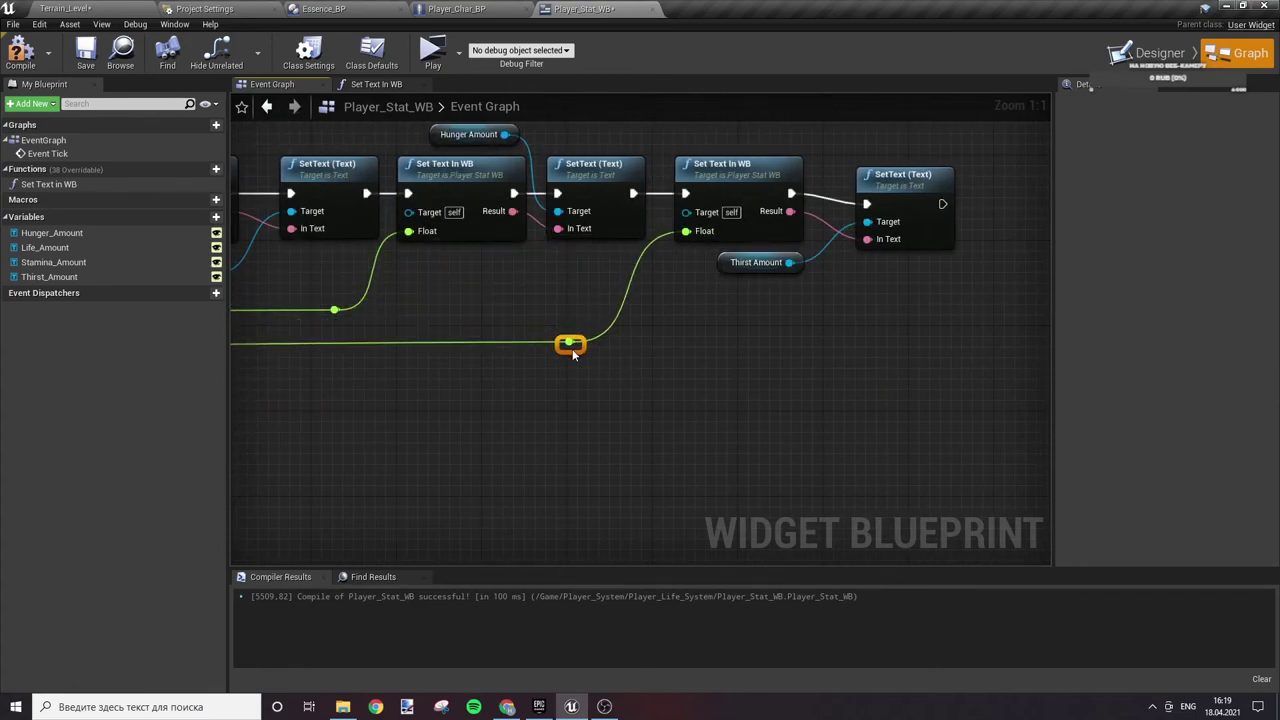
right_click_drag(511, 289, 556, 419)
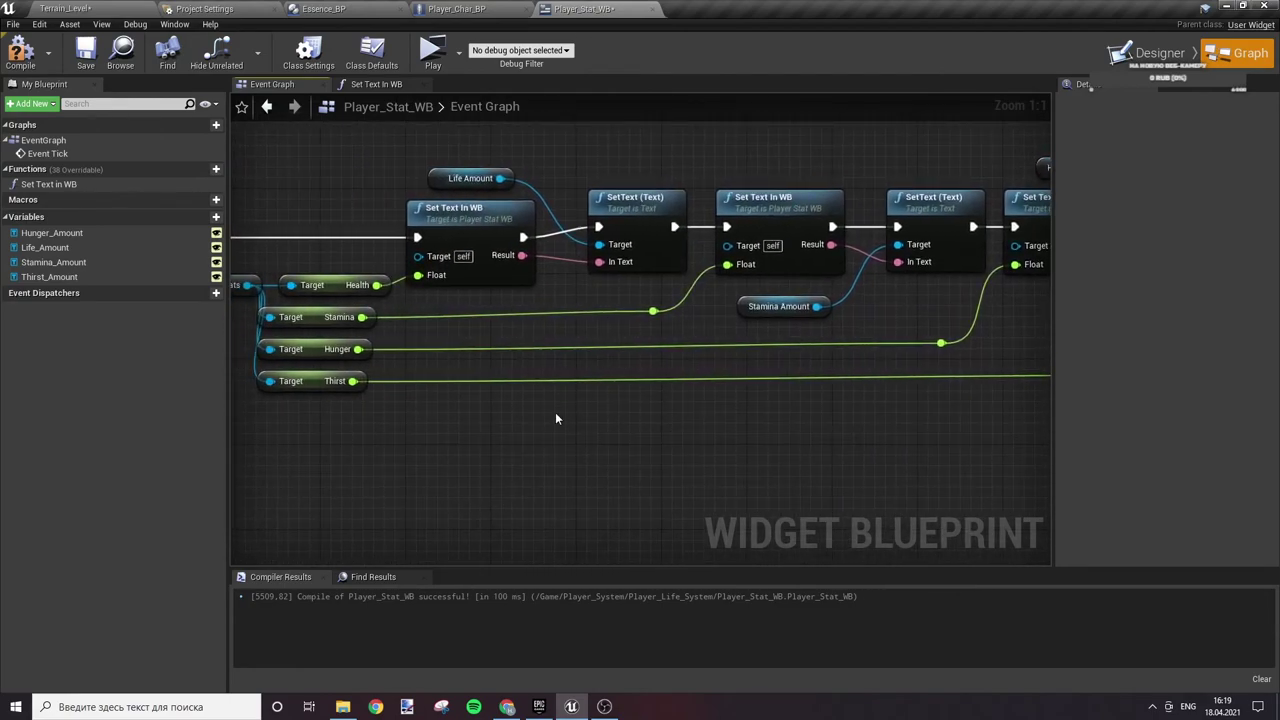
- Compile the Player_Stat_WB blueprint and review the graph from Event Tick
scroll(424, 303, "down", 3)
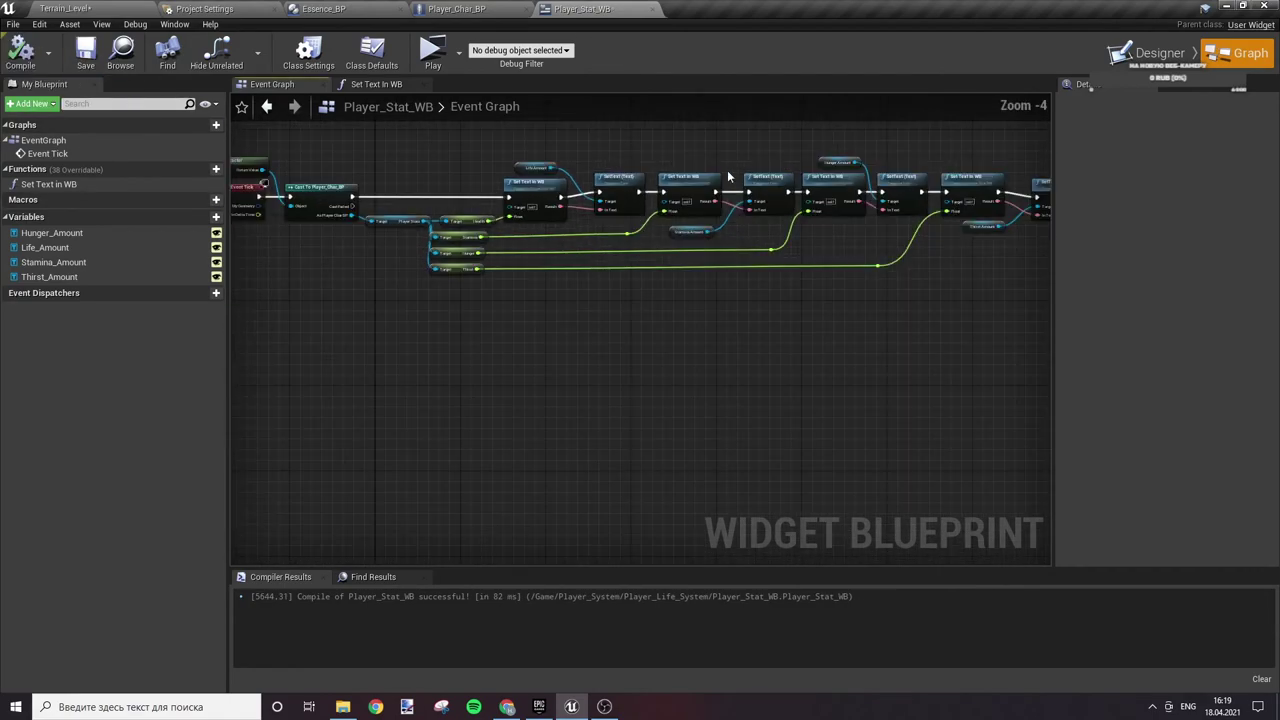
scroll(424, 303, "down", 2)
scroll(745, 340, "up", 3)
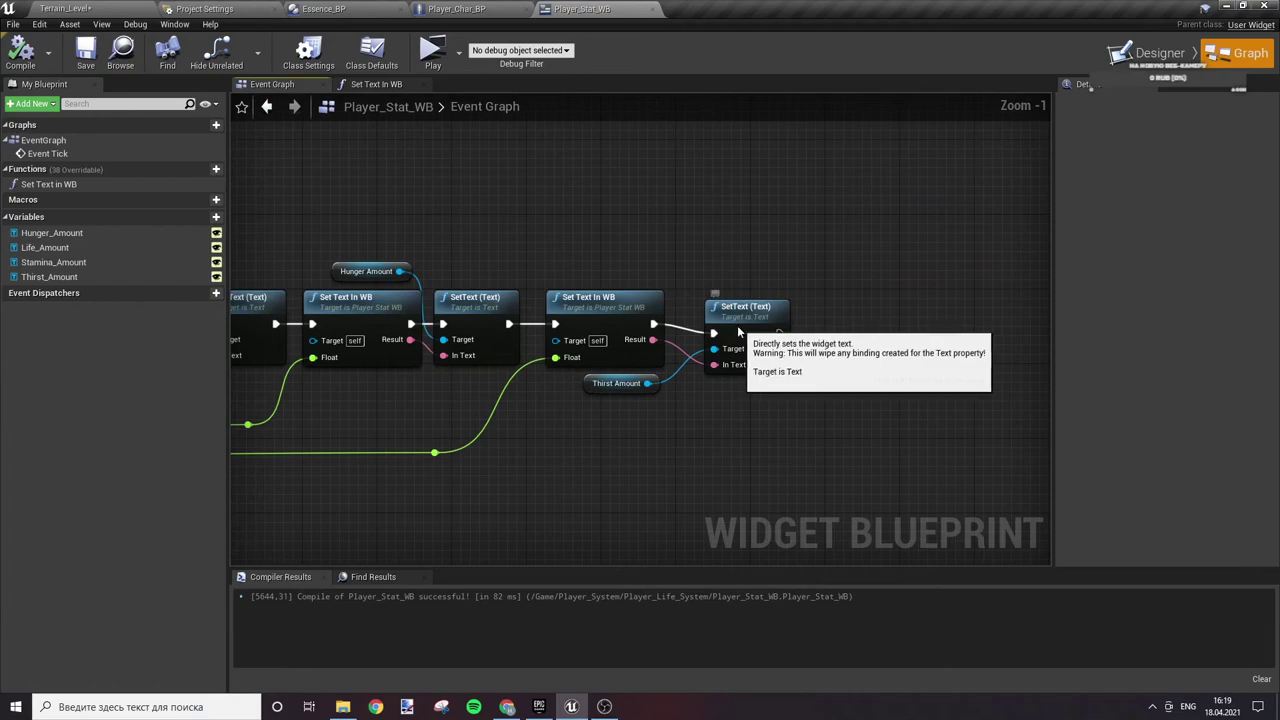
left_click(20, 50)
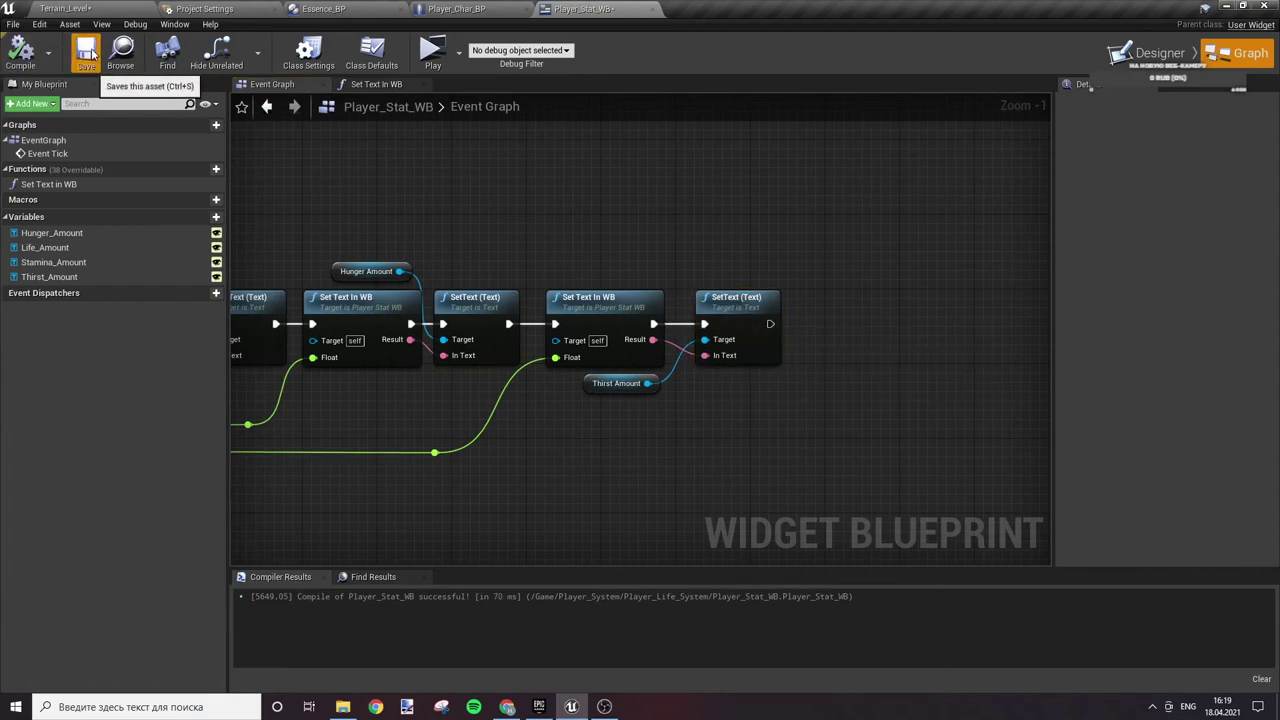
scroll(534, 248, "down", 4)
right_click_drag(534, 248, 865, 259)
scroll(716, 255, "up", 5)
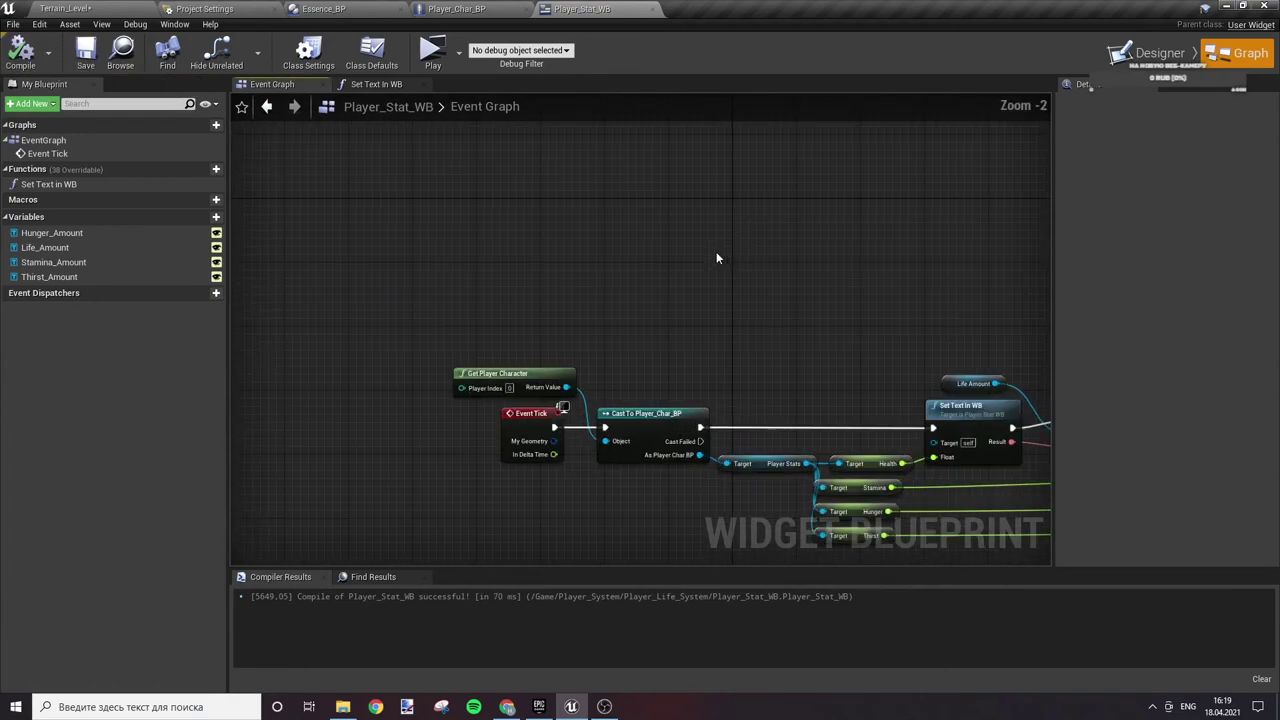
- In Player_Char_BP, pan to the BeginPlay chain ending at Create Inventory BP
left_click(499, 11)
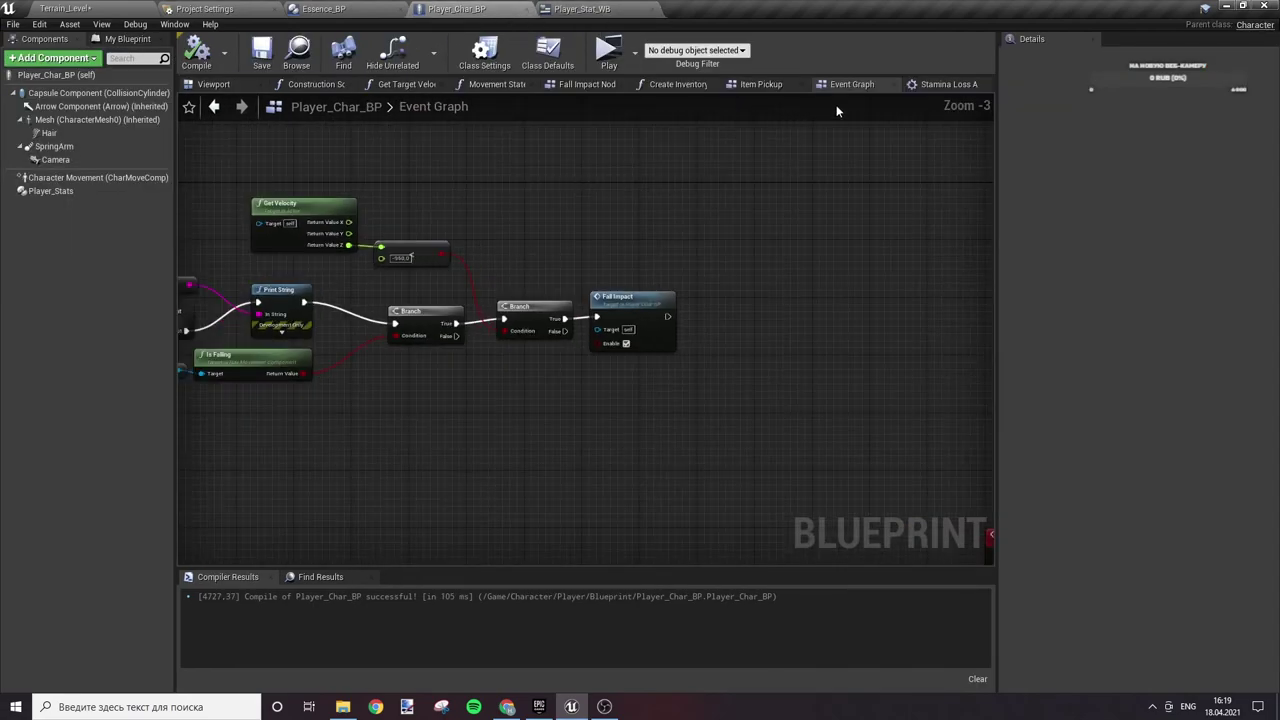
scroll(699, 226, "down", 2)
right_click_drag(740, 272, 394, 357)
scroll(493, 319, "up", 4)
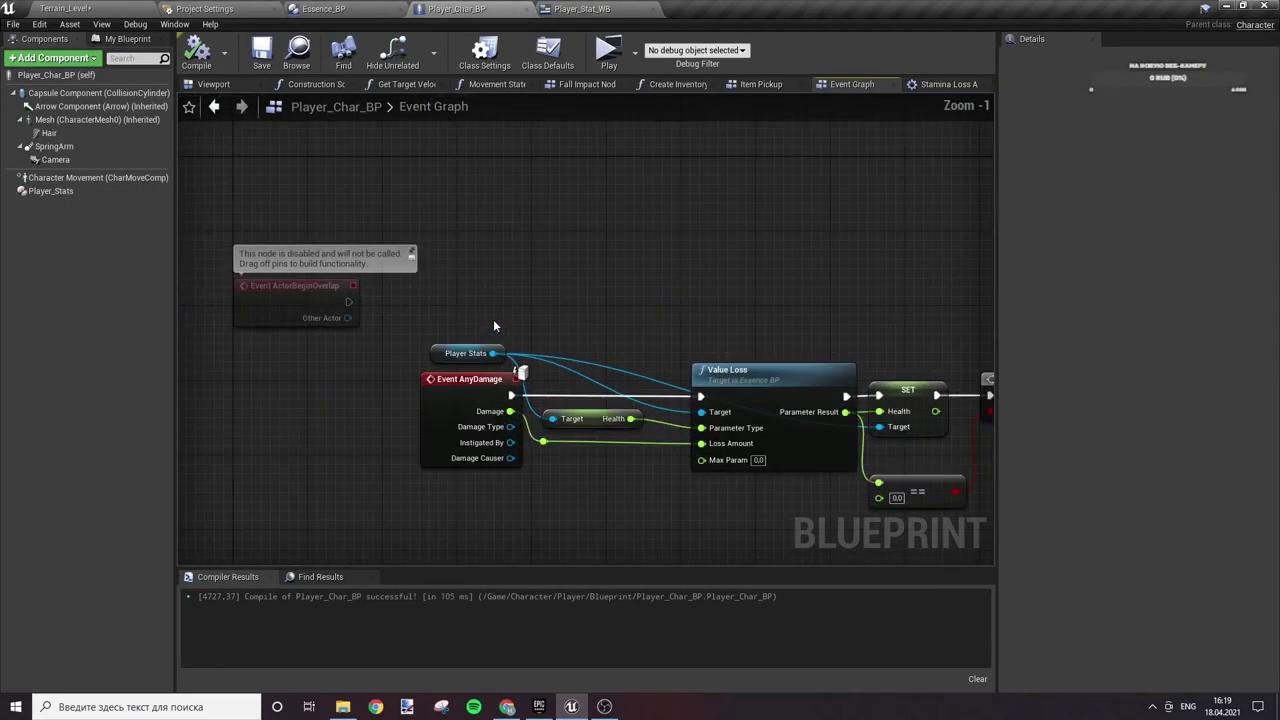
scroll(473, 309, "down", 1)
mouse_move(473, 309)
right_mouse_down()
mouse_move(387, 435)
mouse_move(606, 400)
right_mouse_up()
scroll(387, 435, "down", 2)
scroll(519, 298, "up", 2)
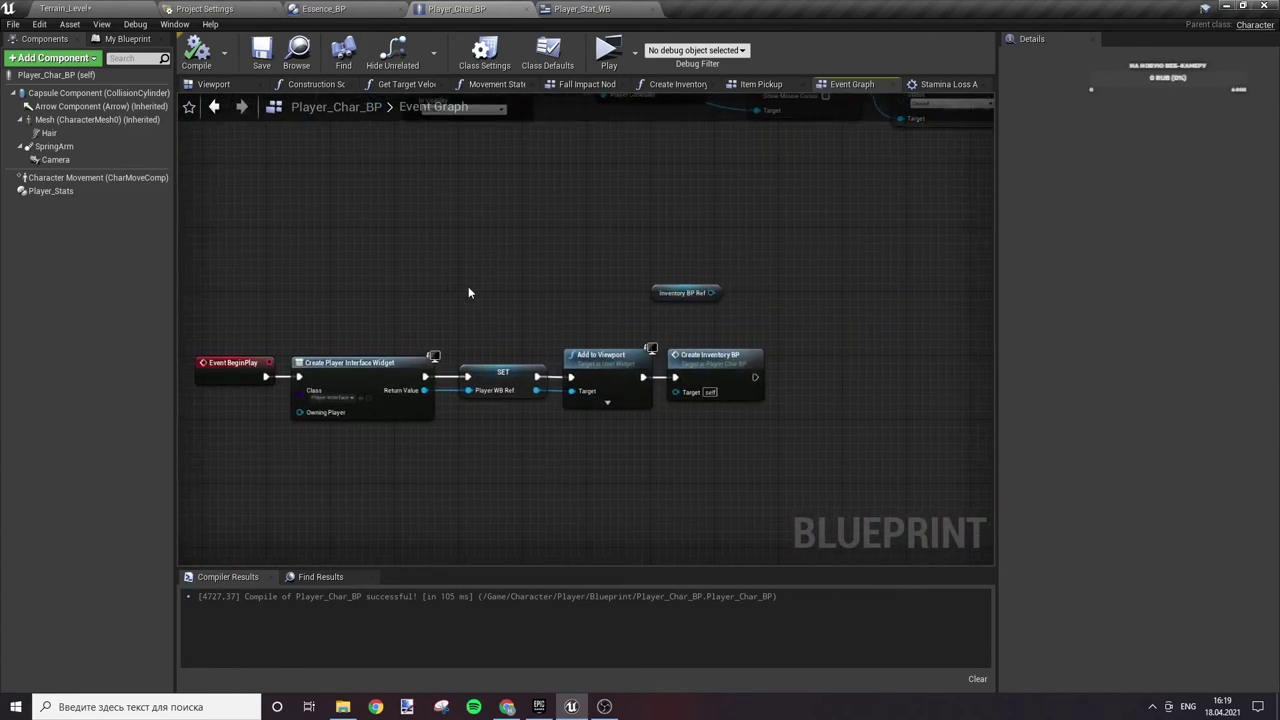
scroll(496, 296, "up", 2)
right_click_drag(496, 296, 612, 236)
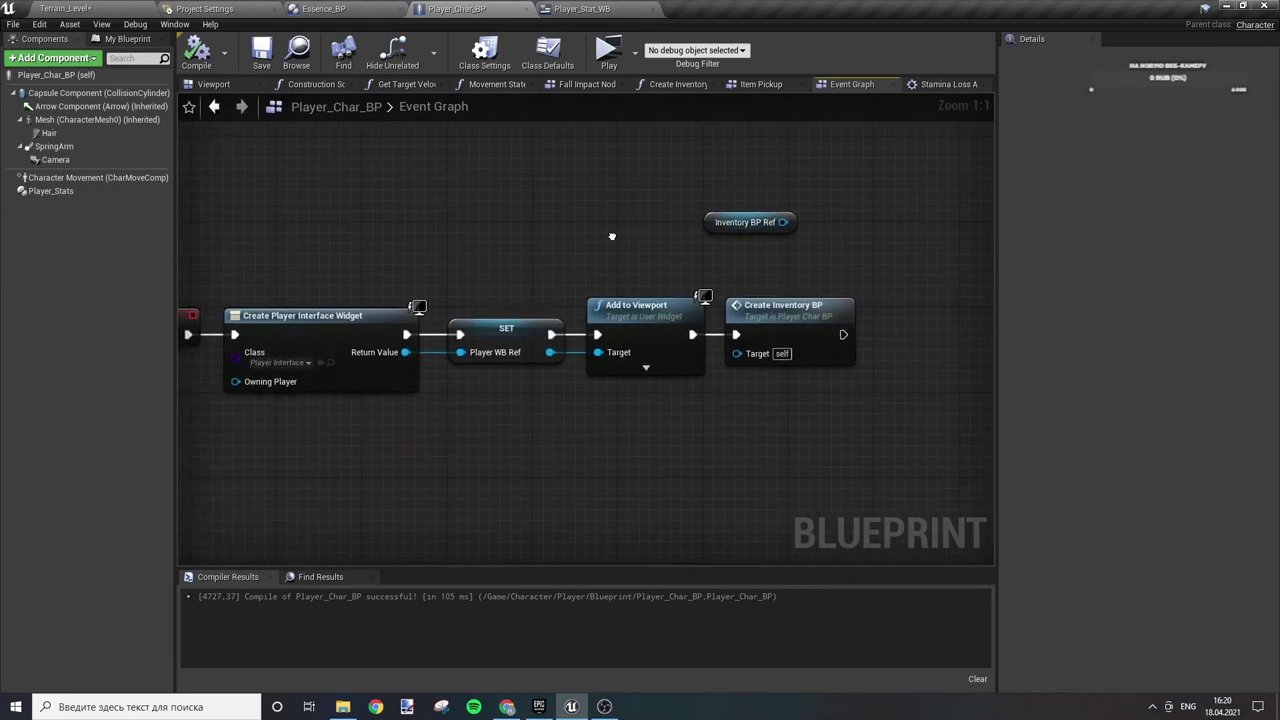
right_click_drag(760, 268, 451, 268)
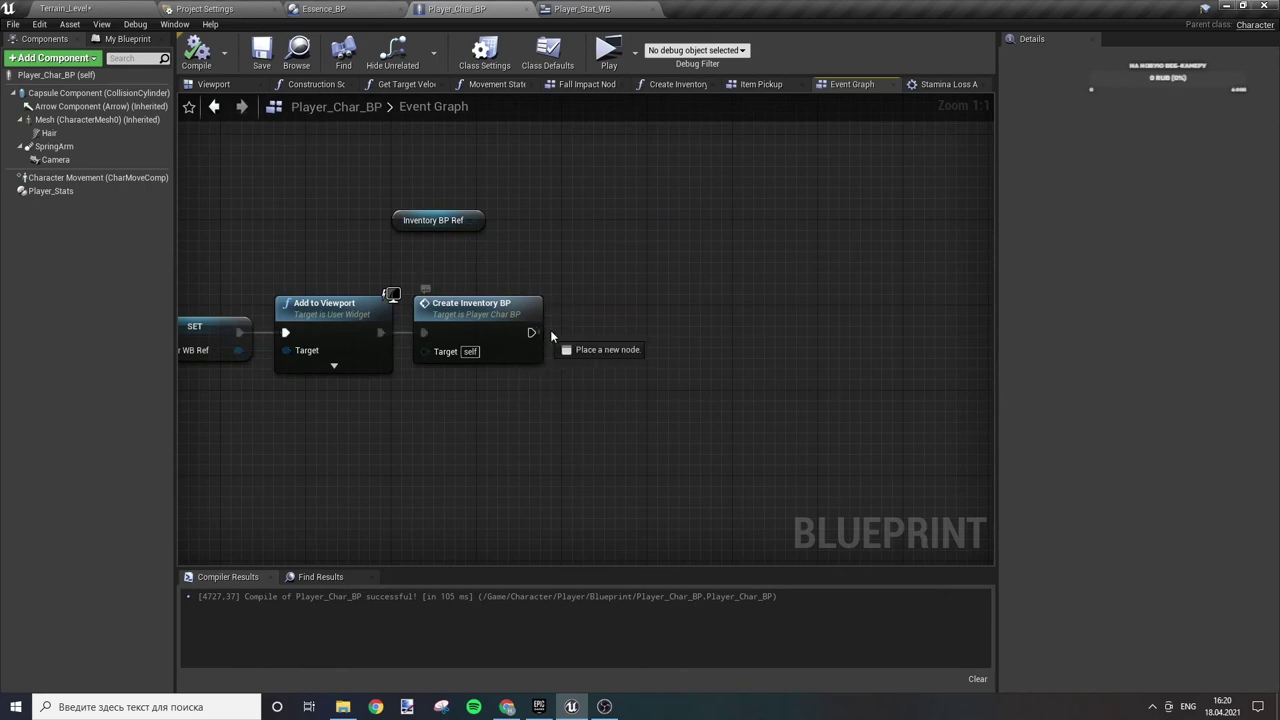
- Add a Create Widget node after Create Inventory BP with Class set to Player_Stat_WB
left_click_drag(550, 333, 609, 334)
type("create")
scroll(612, 340, "down", 3)
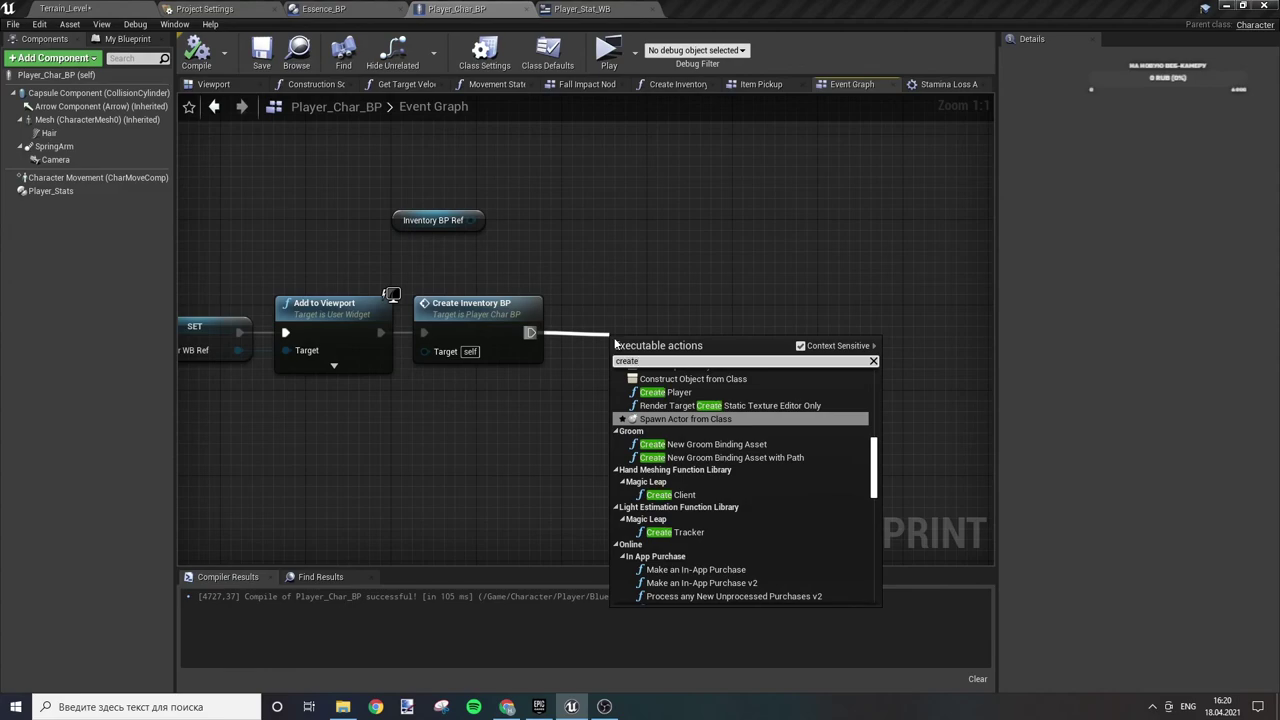
type("wi")
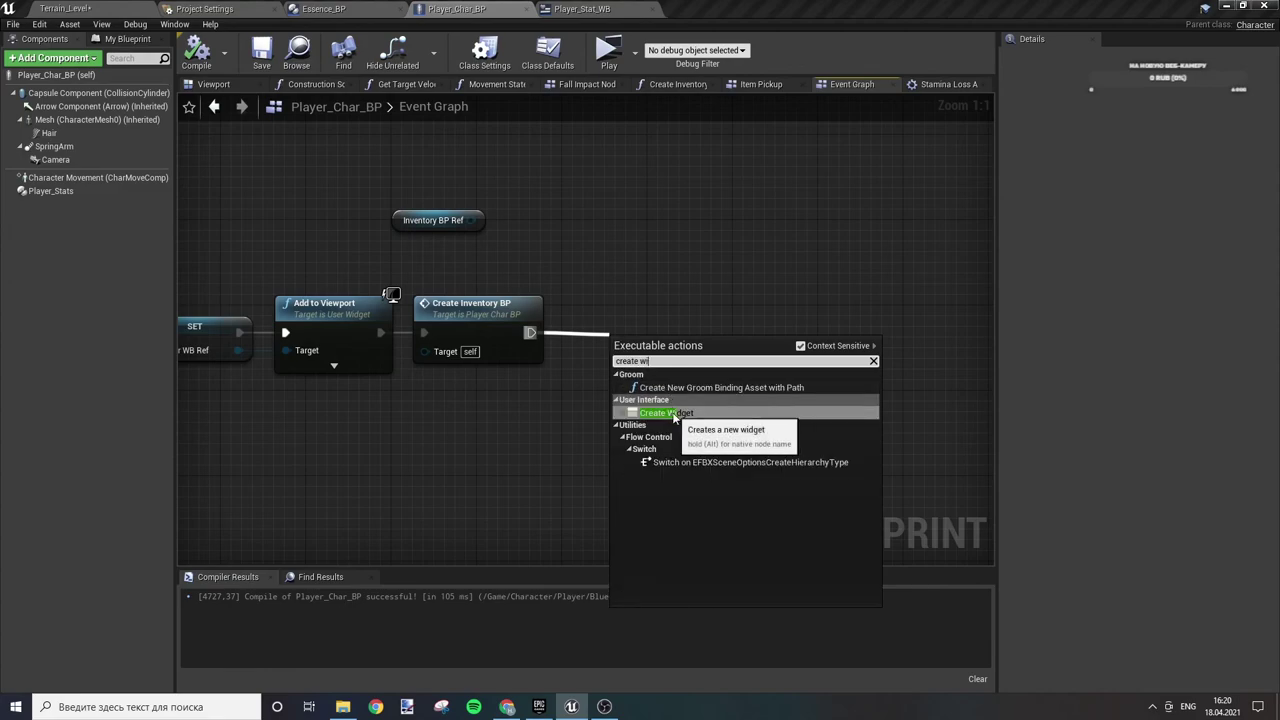
left_click(675, 410)
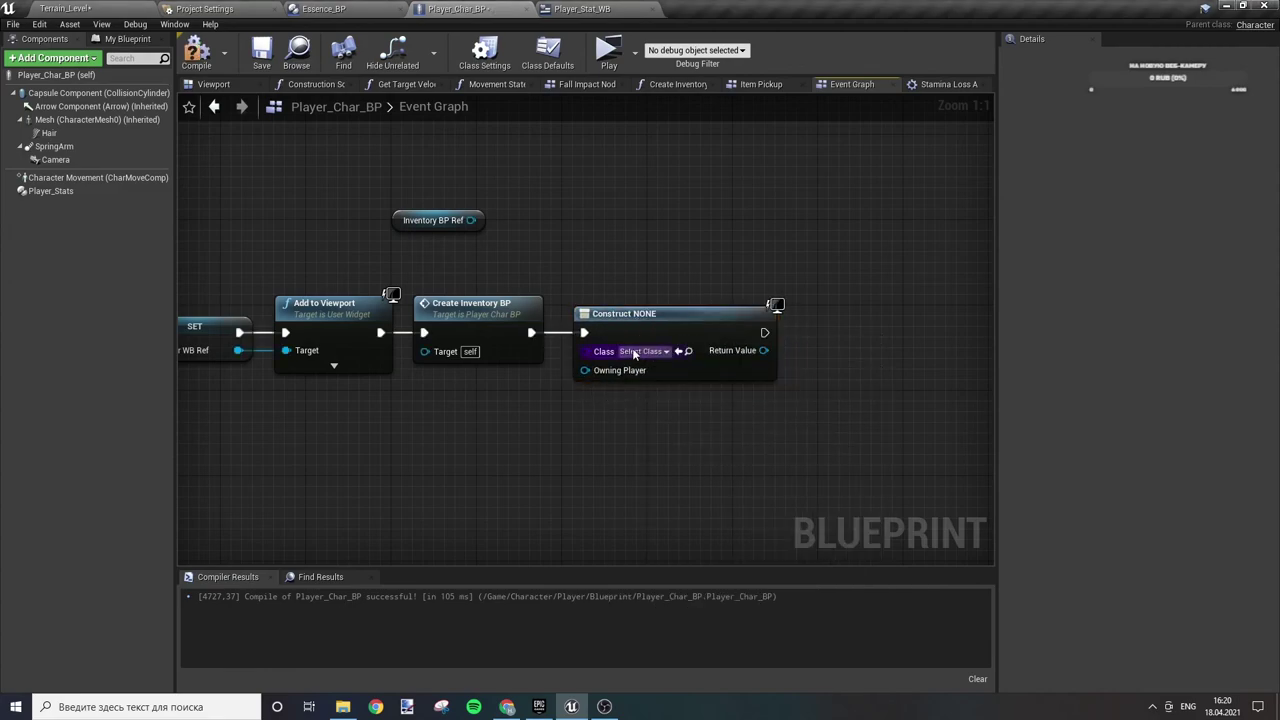
left_click(645, 351)
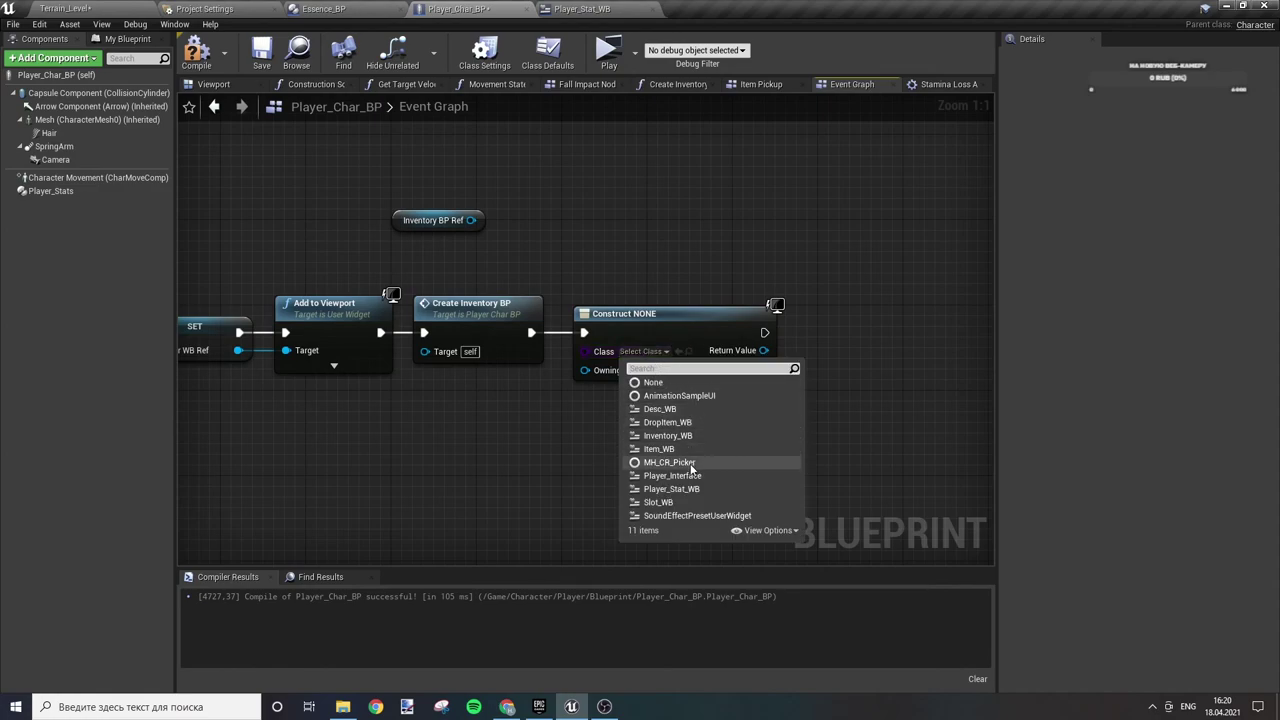
left_click(705, 491)
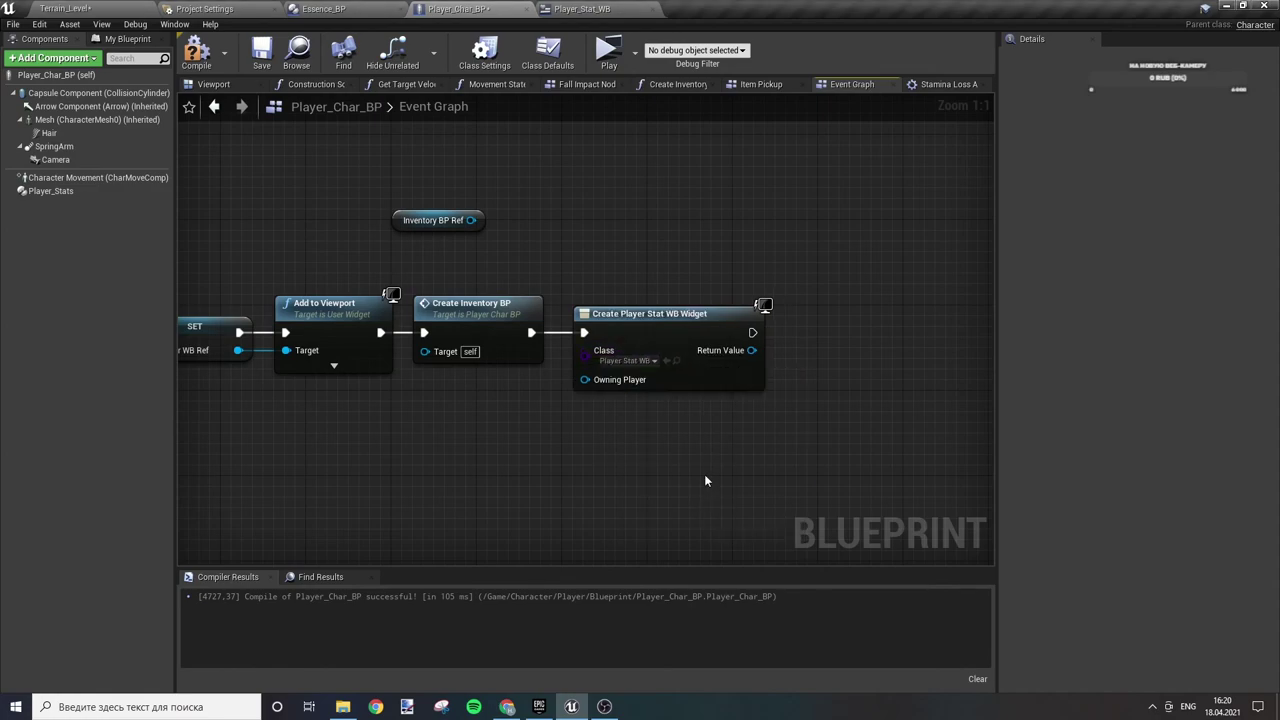
right_click_drag(705, 477, 589, 394)
left_click_drag(504, 358, 590, 362)
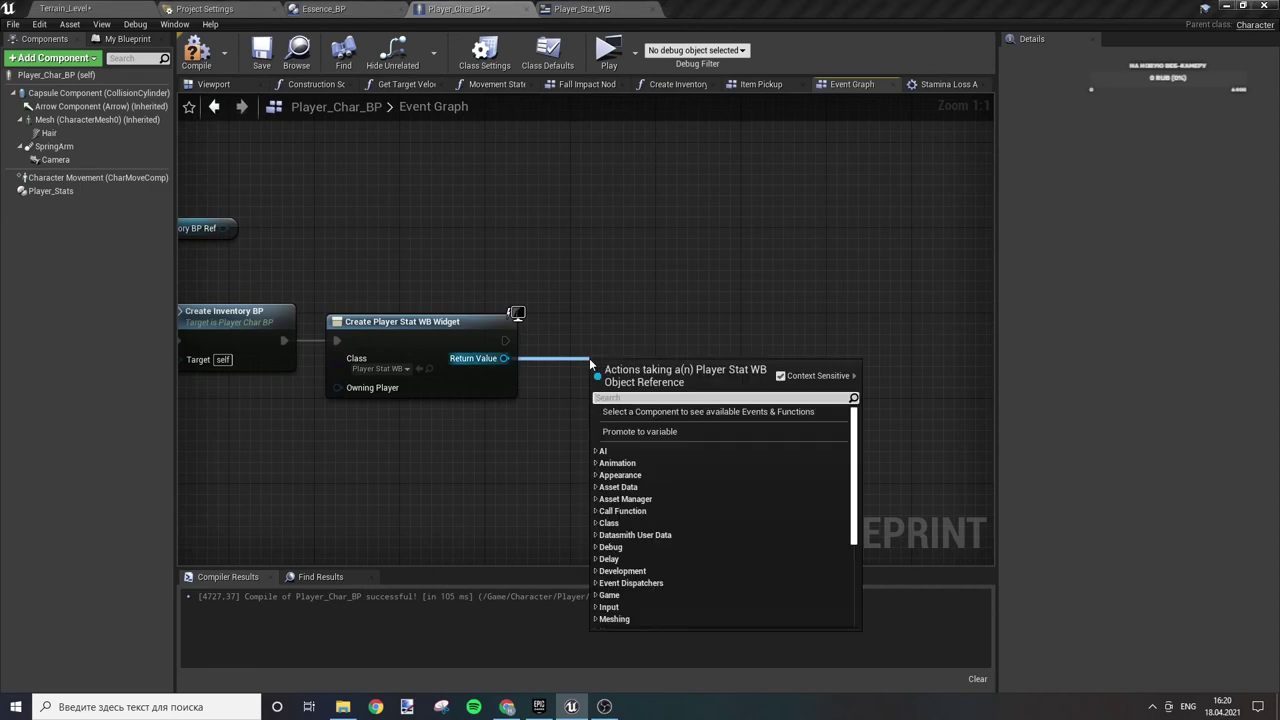
right_click_drag(554, 313, 690, 291)
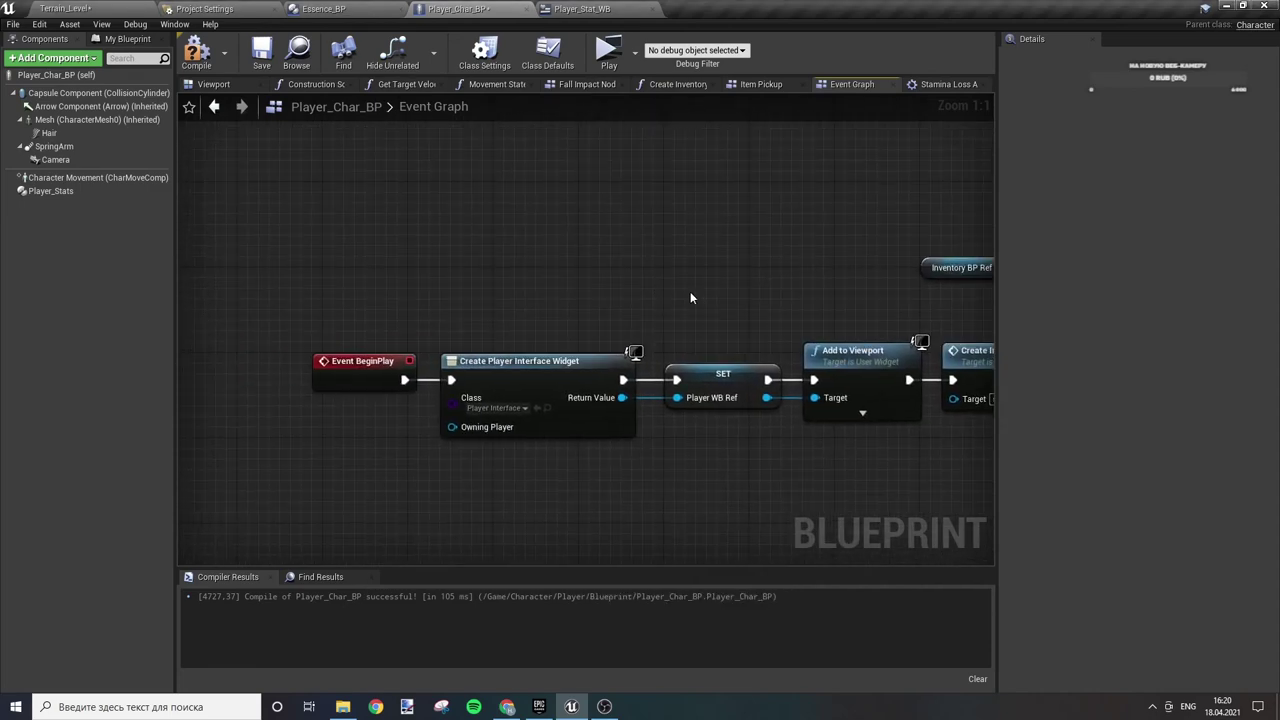
mouse_move(772, 351)
right_mouse_down()
mouse_move(625, 202)
mouse_move(508, 213)
right_mouse_up()
- Place a Player WB Ref getter and get its Player Canvas Panel
left_click(128, 38)
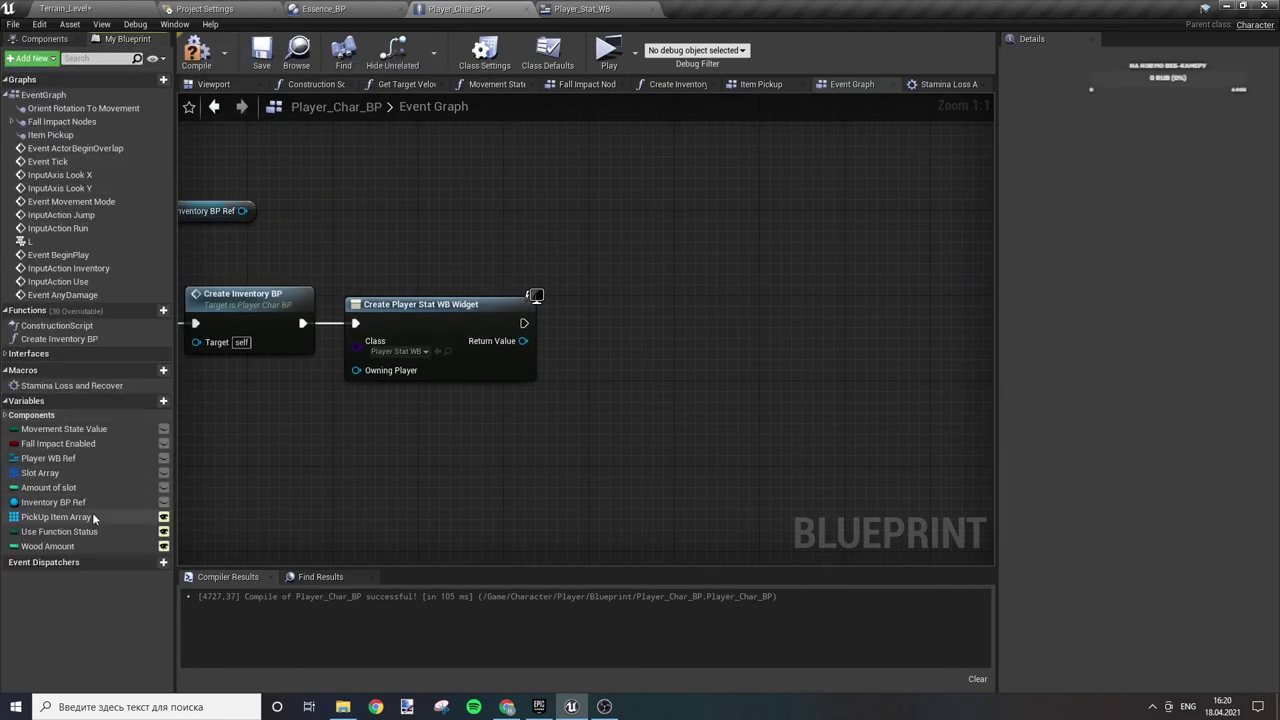
mouse_move(48, 458)
left_mouse_down()
mouse_move(495, 242)
mouse_move(568, 283)
left_mouse_up()
left_click(512, 248)
type("can")
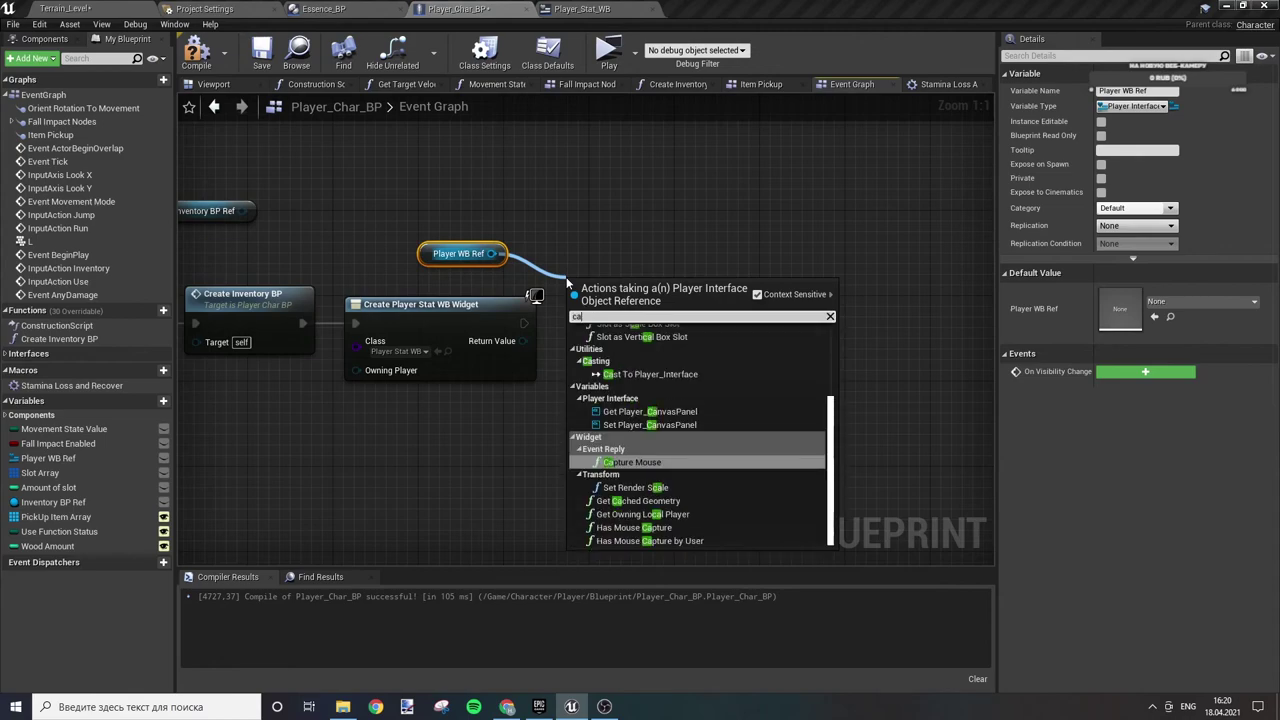
left_click(650, 405)
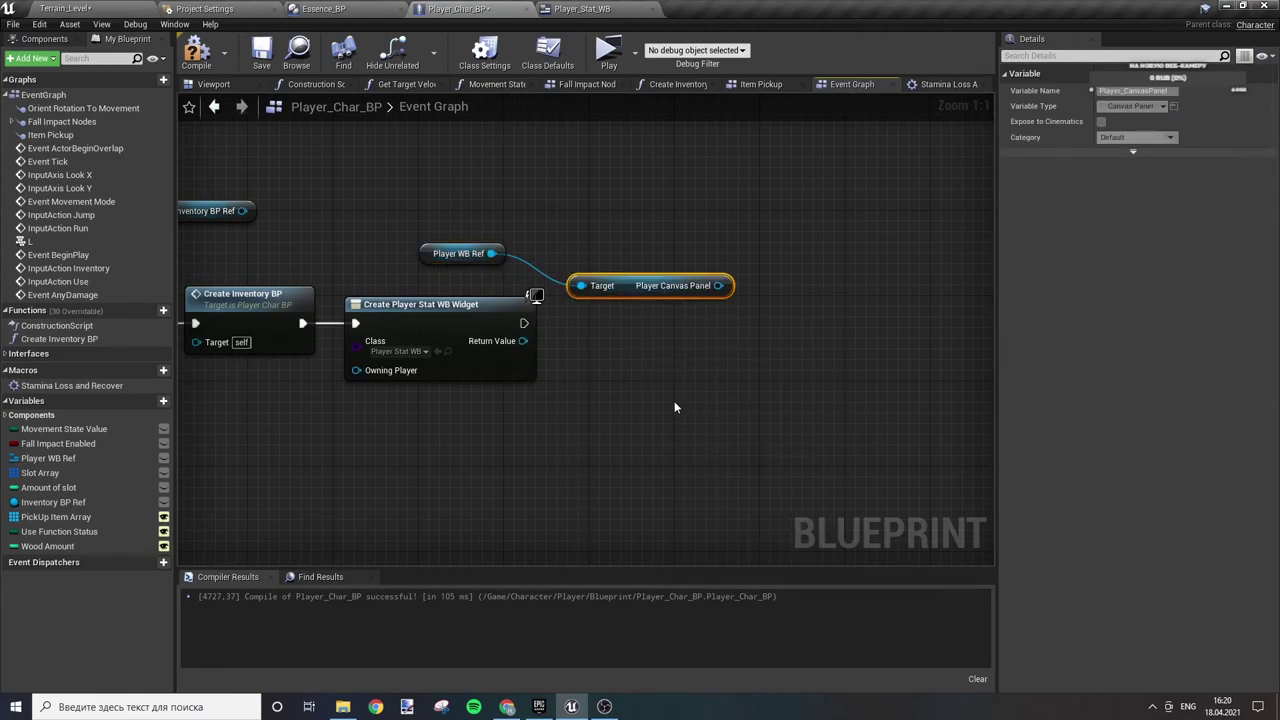
- Add Child to Canvas after the widget creation, feeding the new widget into Content
left_click_drag(676, 253, 682, 333)
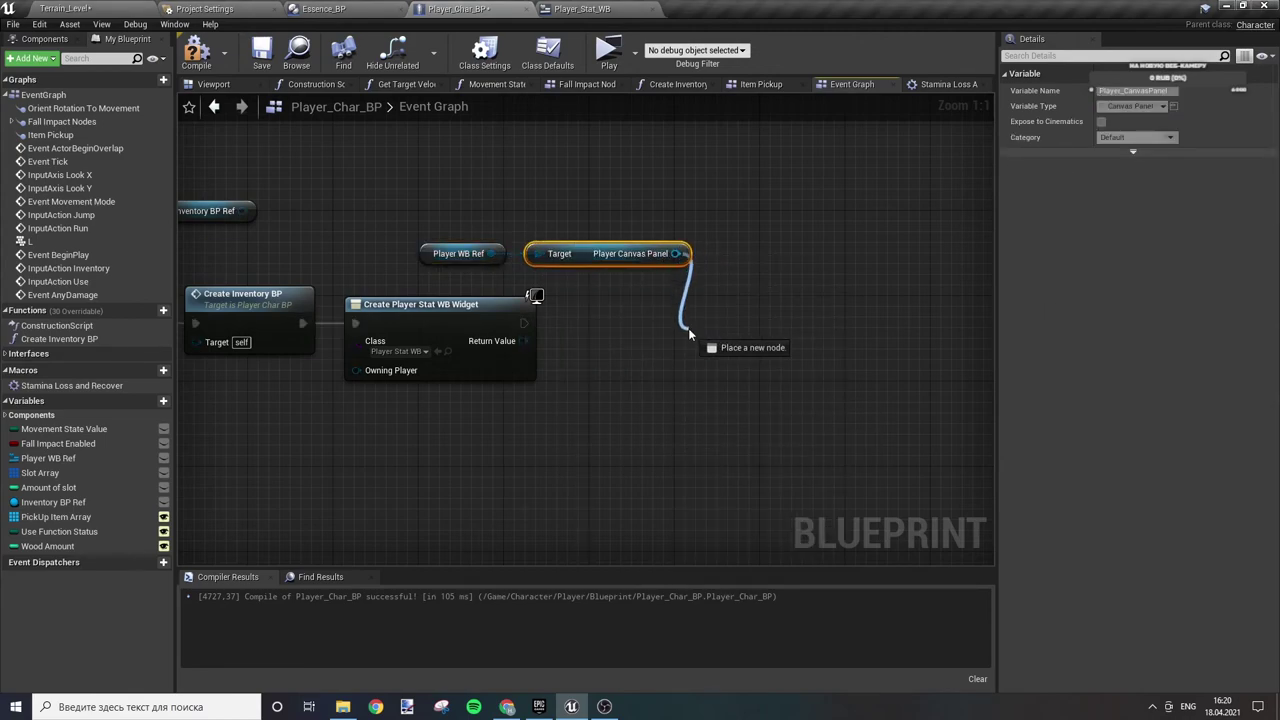
type("add chil")
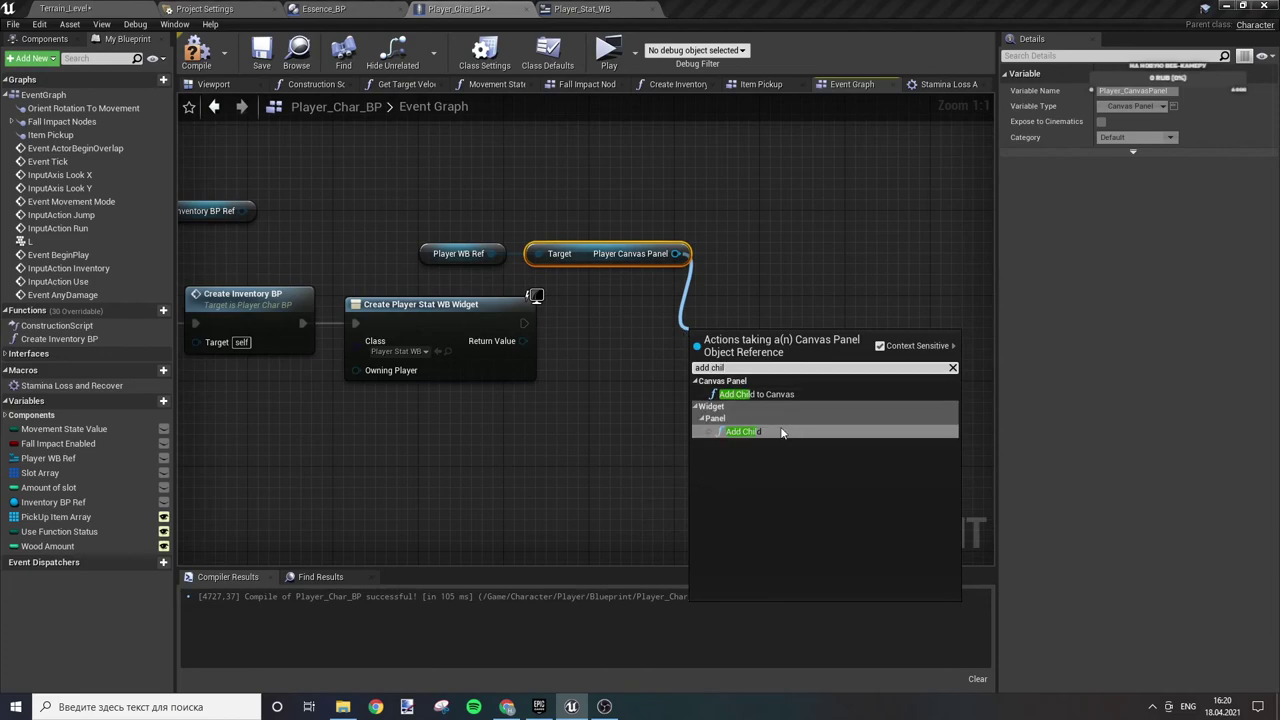
left_click(757, 394)
mouse_move(697, 366)
left_mouse_down()
mouse_move(524, 323)
mouse_move(697, 406)
left_mouse_up()
left_click_drag(770, 370, 665, 327)
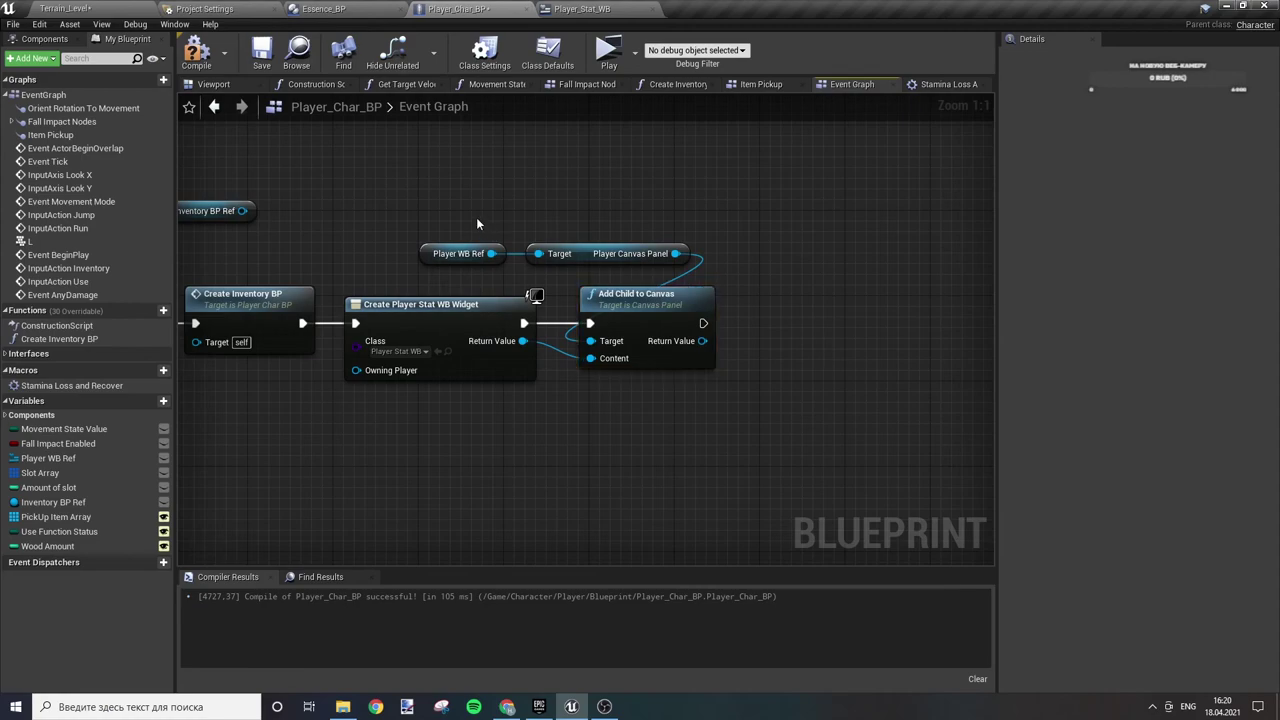
mouse_move(477, 224)
left_mouse_down()
mouse_move(600, 275)
mouse_move(416, 266)
left_mouse_up()
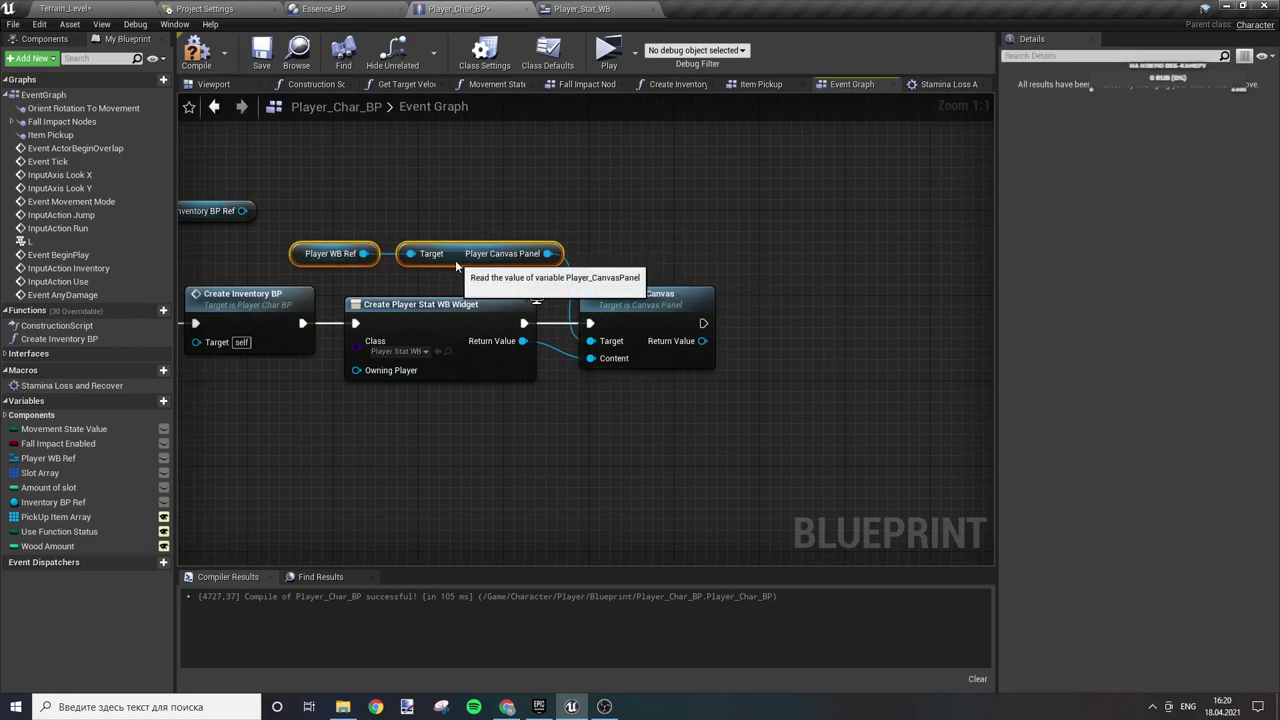
left_click(658, 238)
right_click_drag(658, 238, 515, 239)
- Set Auto Size on the canvas slot to true, compile, and return to Terrain_Level
left_click_drag(560, 341, 625, 348)
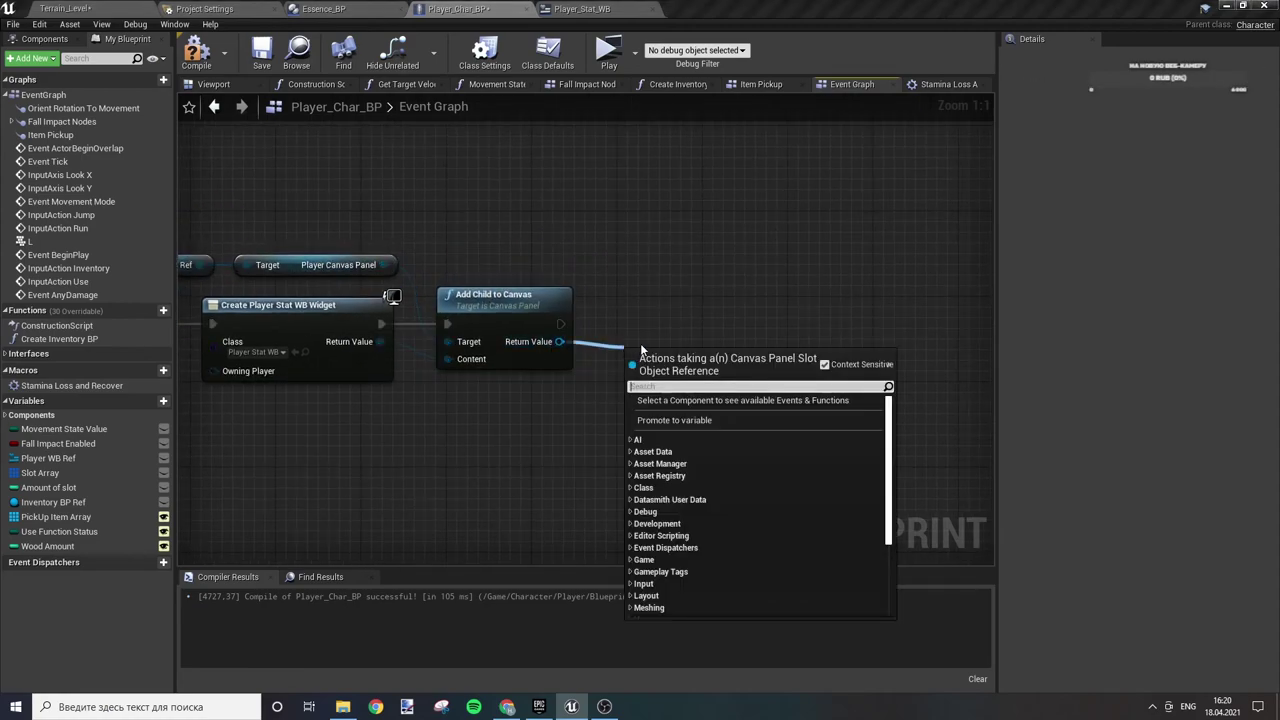
type("set a")
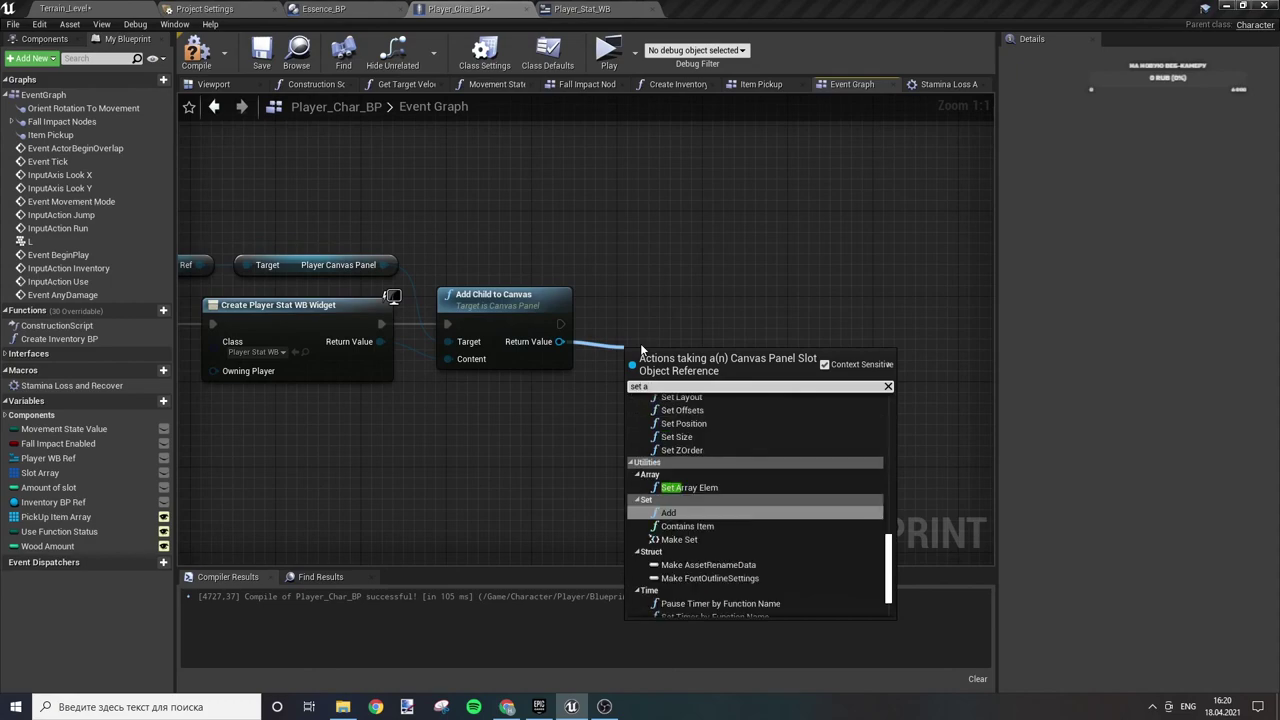
type("u")
left_click(723, 447)
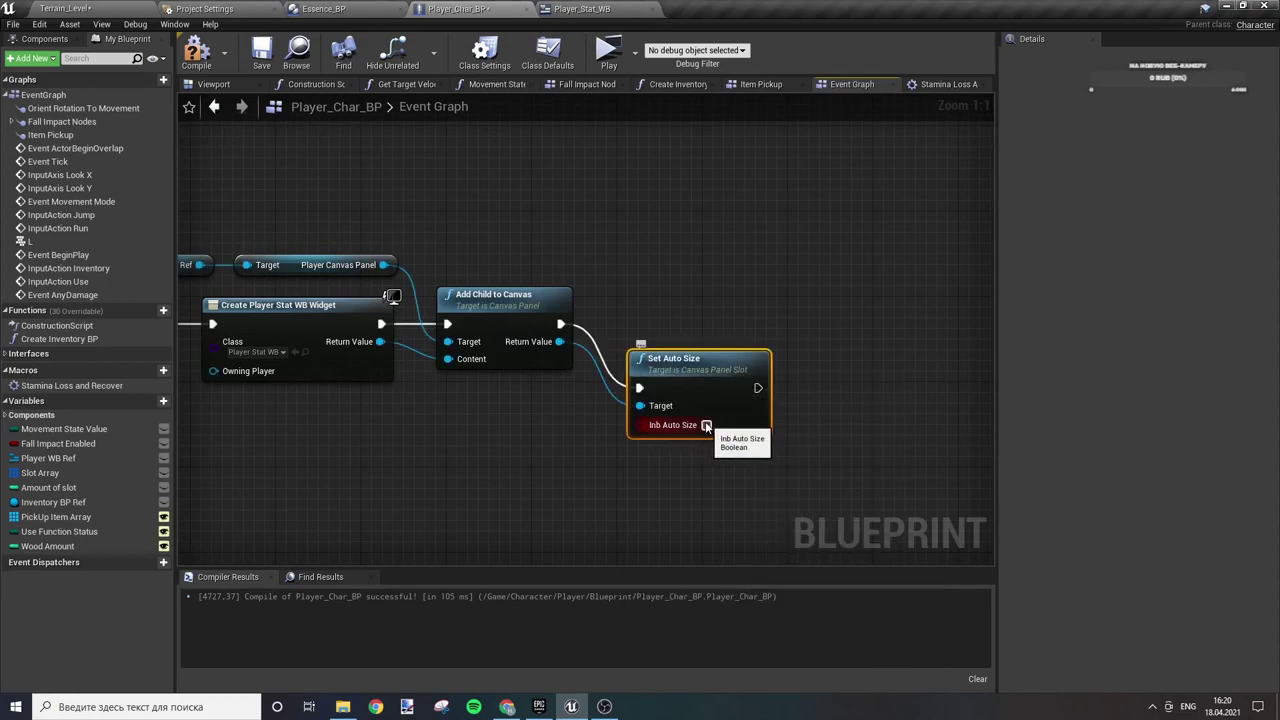
left_click(706, 425)
left_click_drag(700, 370, 668, 306)
left_click(553, 220)
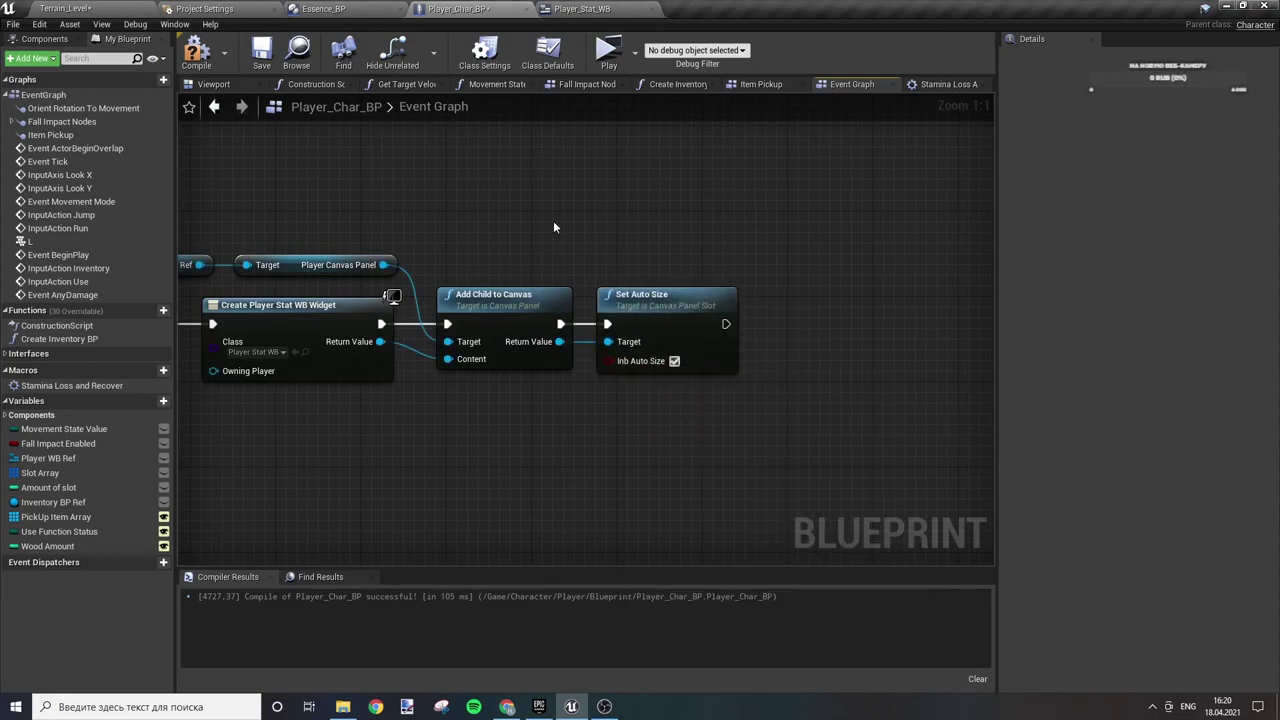
left_click(196, 52)
left_click(261, 52)
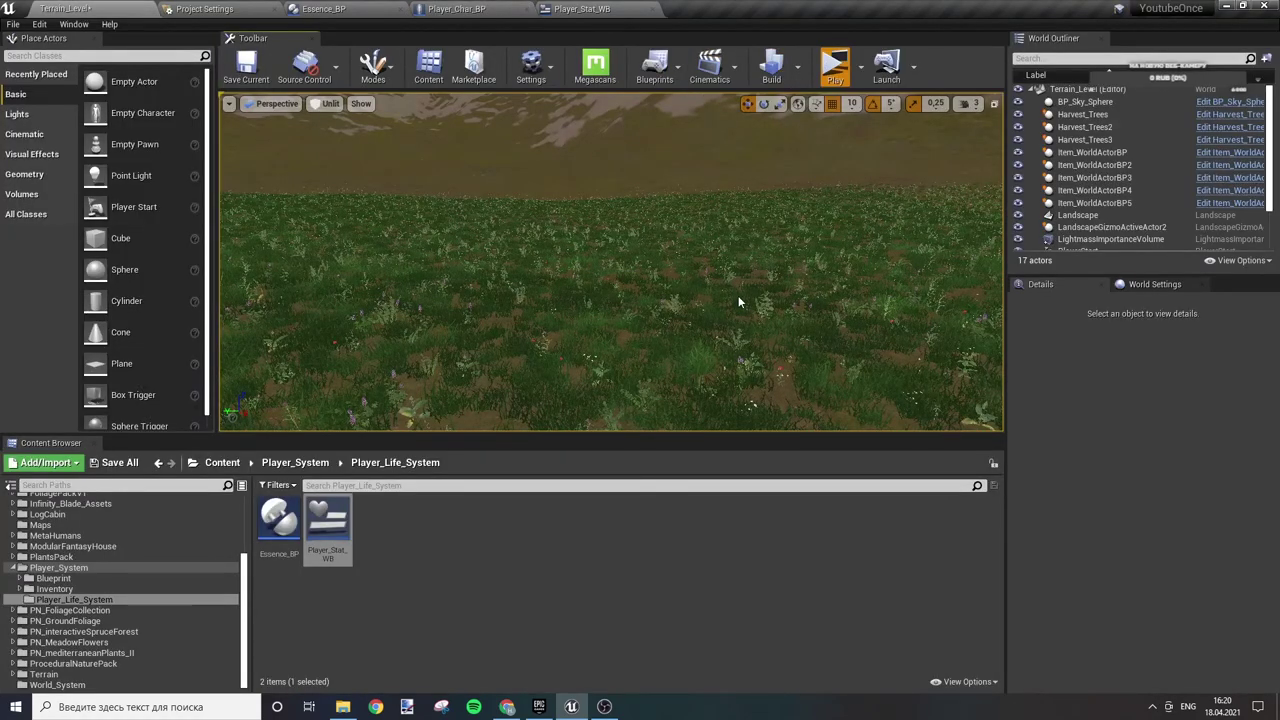
- Play-test by walking and sprinting, watching Stamina drop to 89% while the others stay at 100%
key("w")
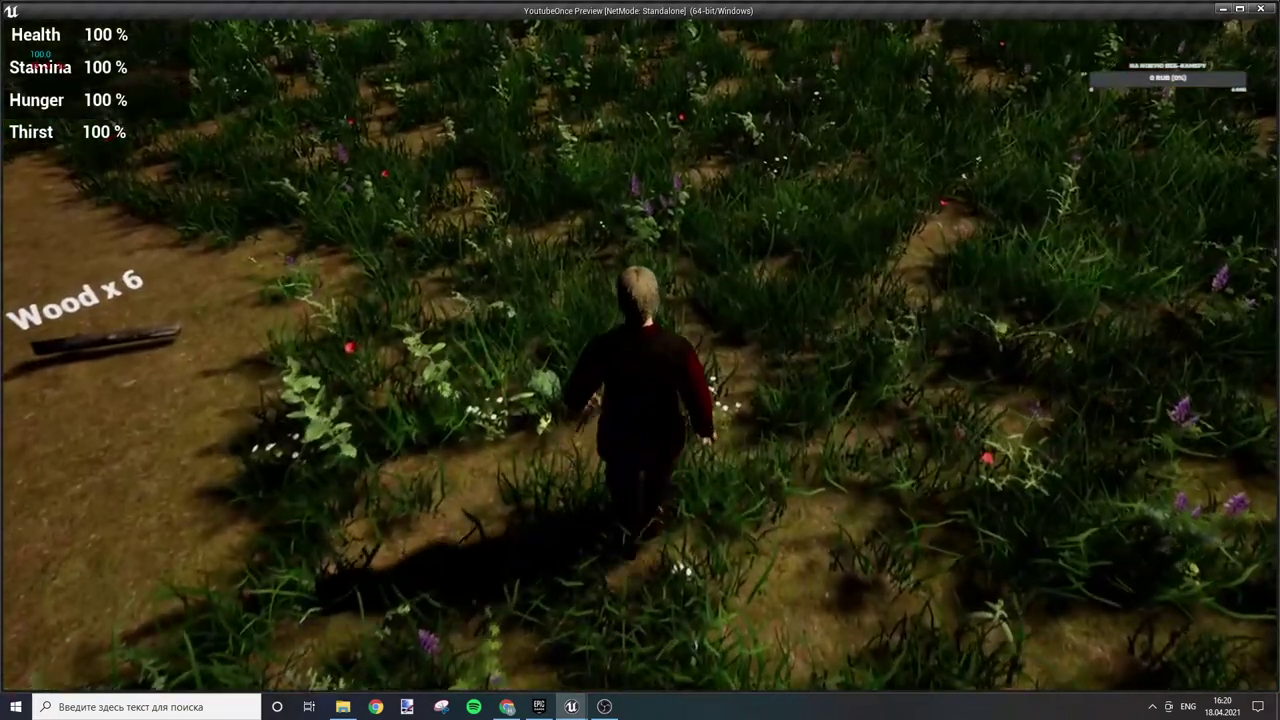
key("w")
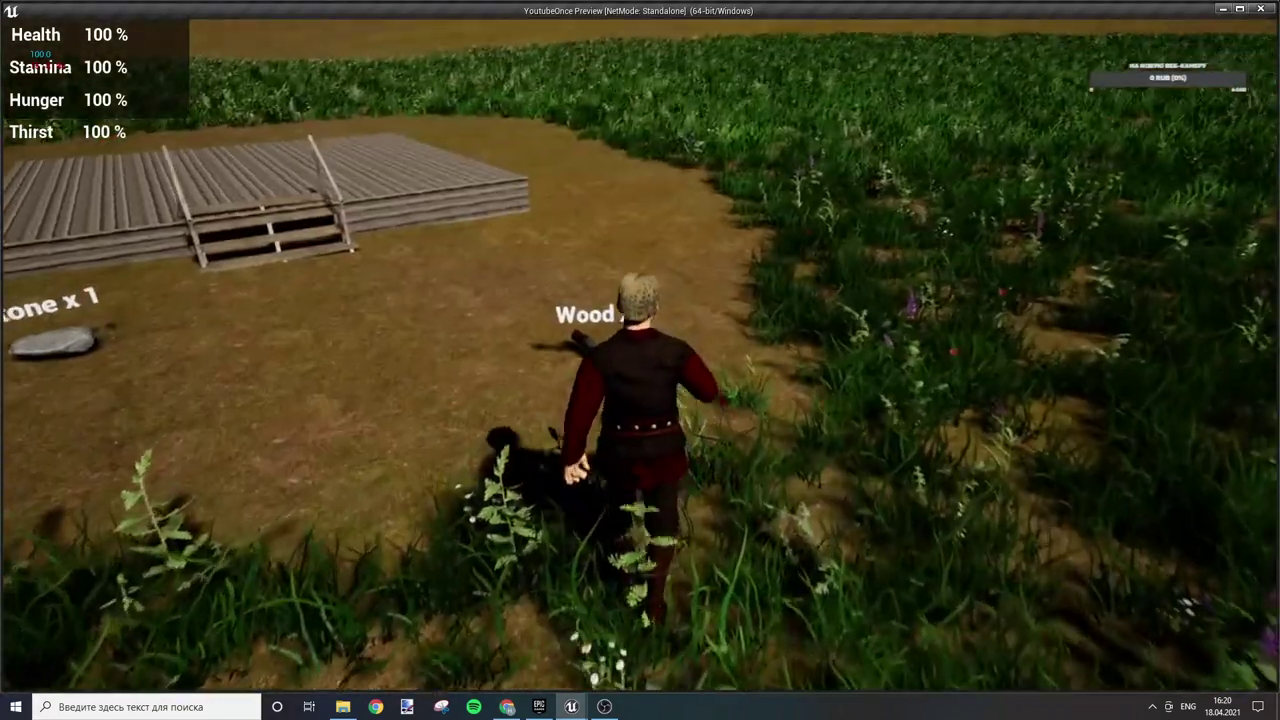
key("w")
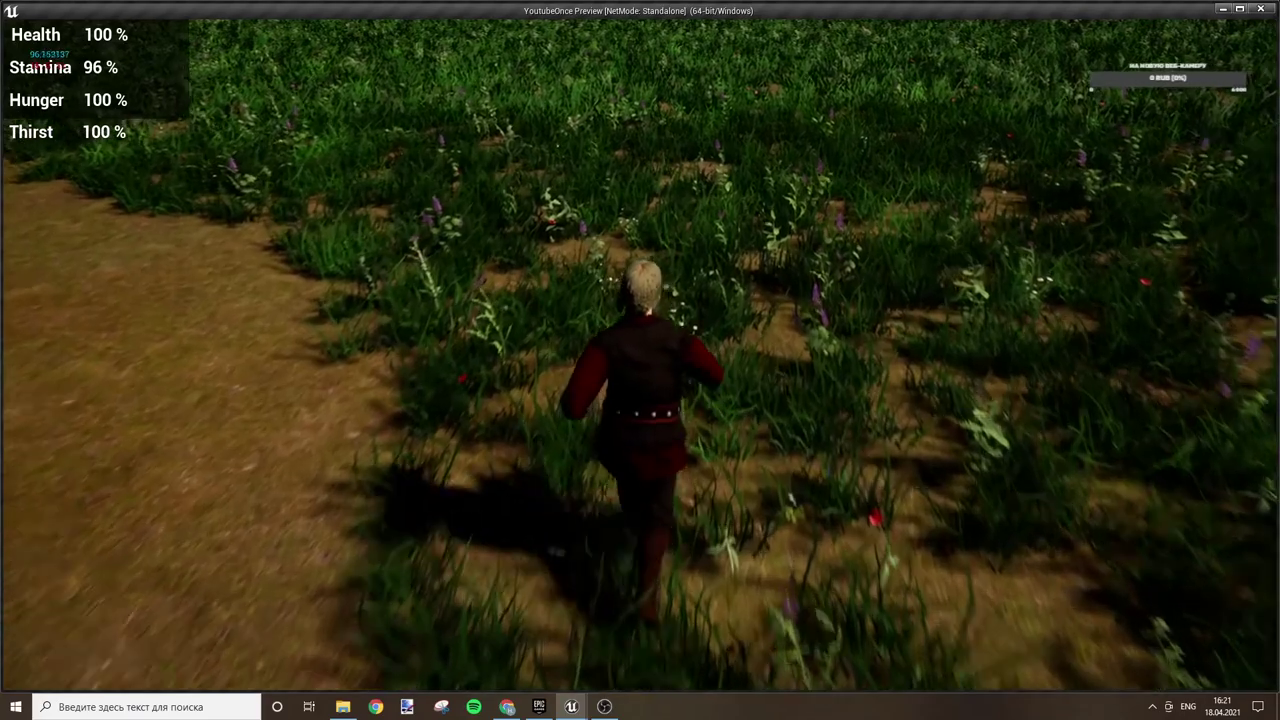
key("w")
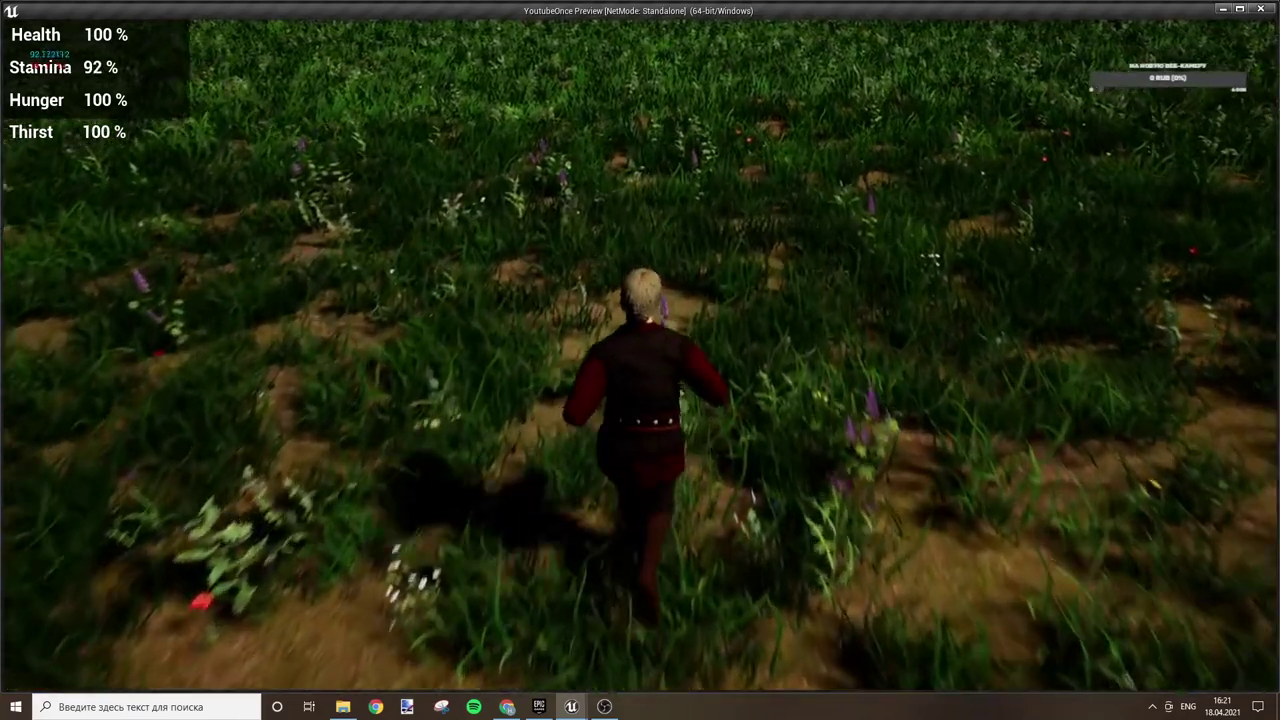
key("w")
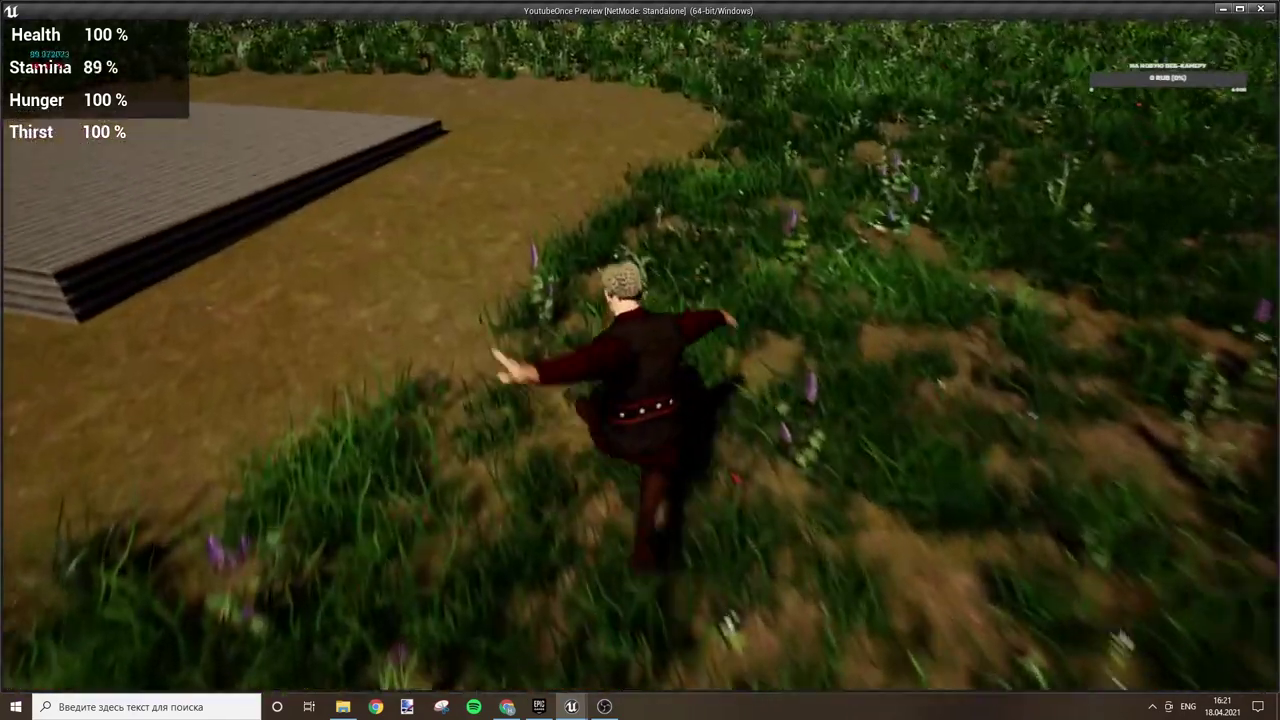
key("Escape")
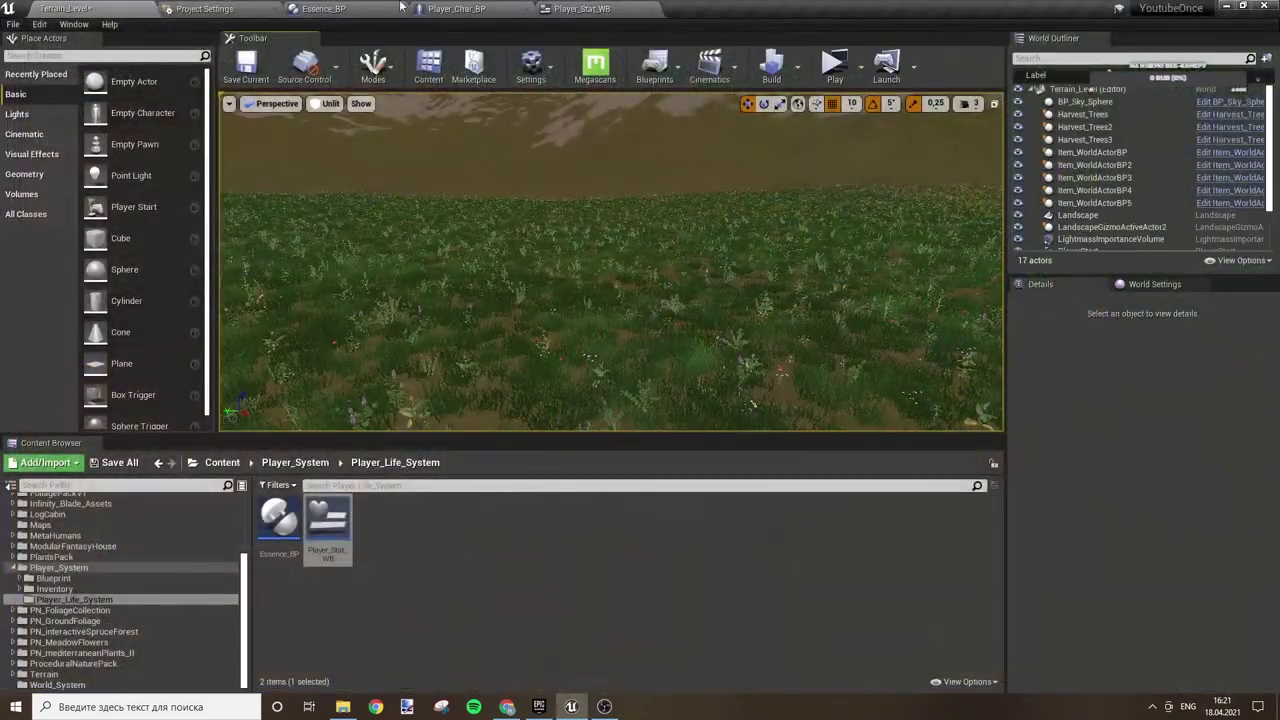
- Cycle through the open editor tabs and settle on Player_Stat_WB
left_click(450, 8)
left_click(580, 8)
left_click(322, 8)
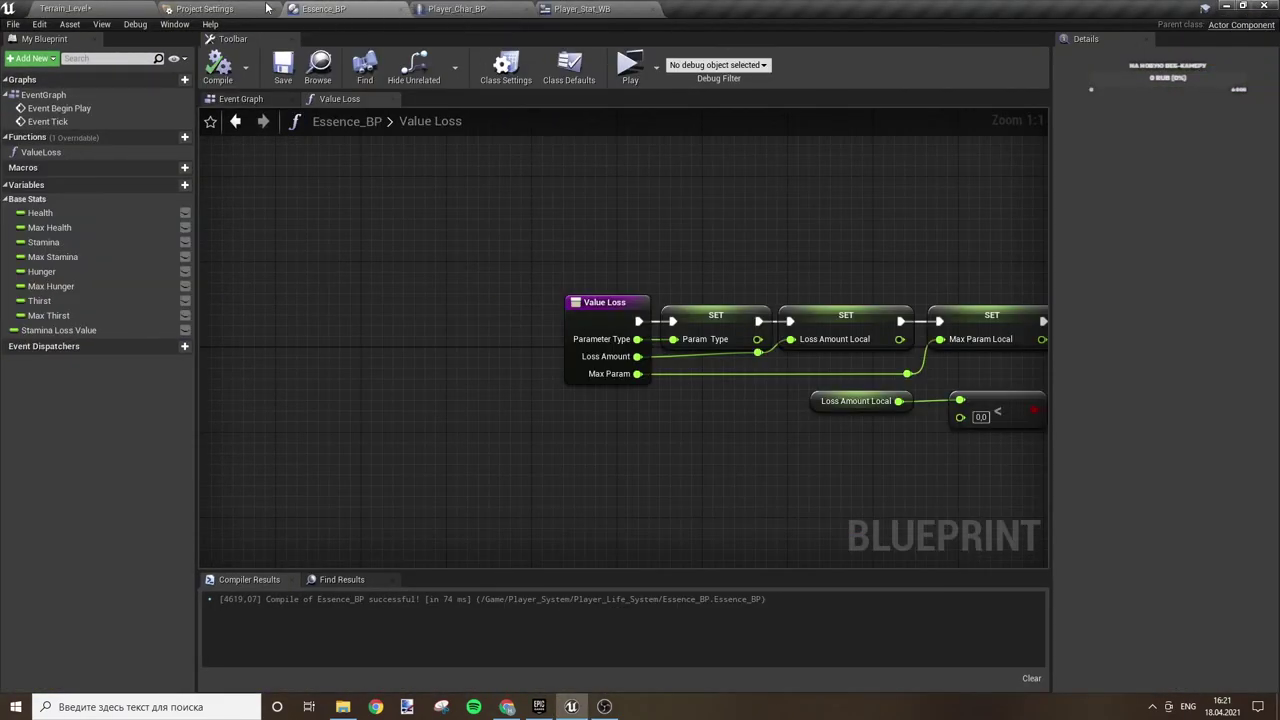
left_click(267, 8)
left_click(456, 8)
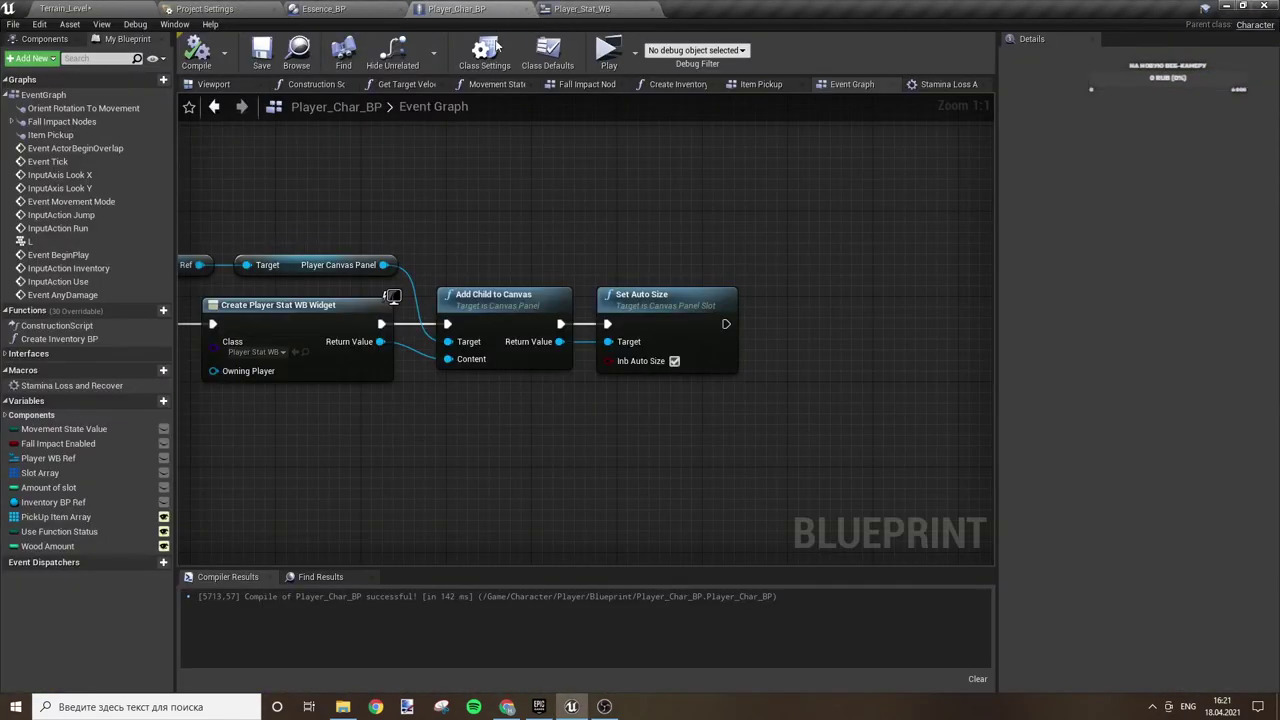
left_click(580, 9)
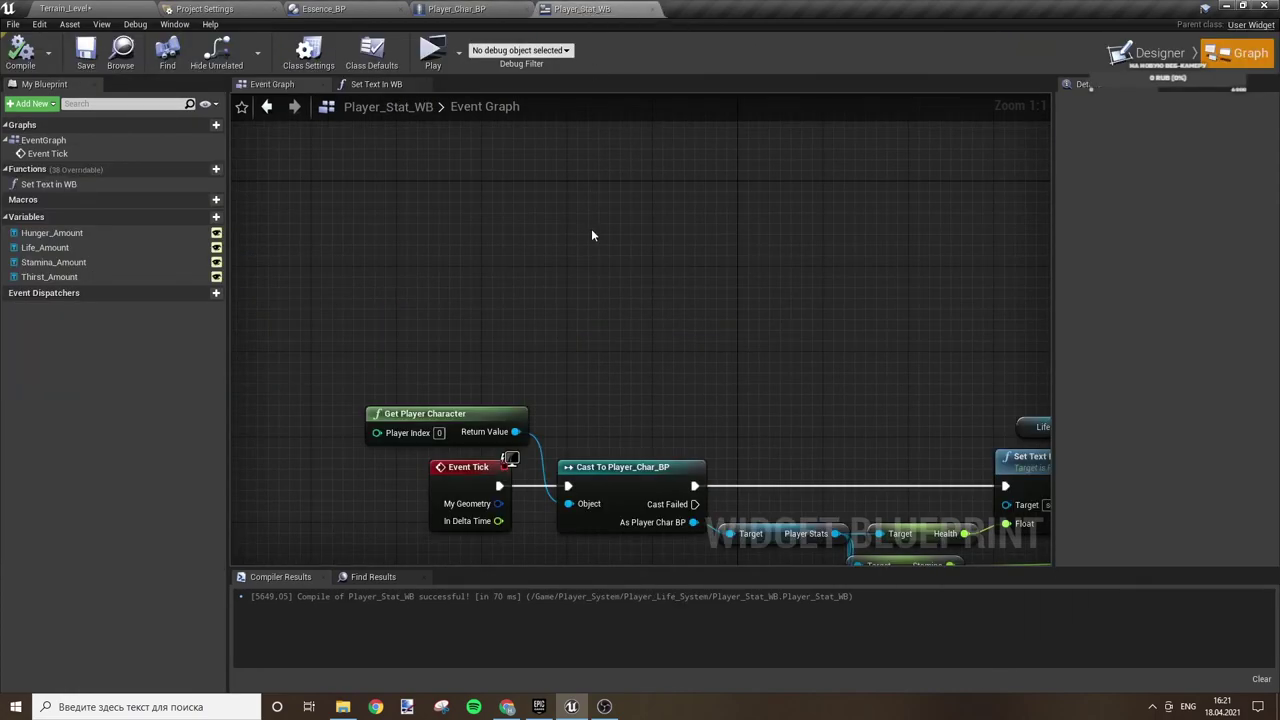
- In the Designer, set the Size Box height override to 212 and check it in a quick test
left_click(1158, 60)
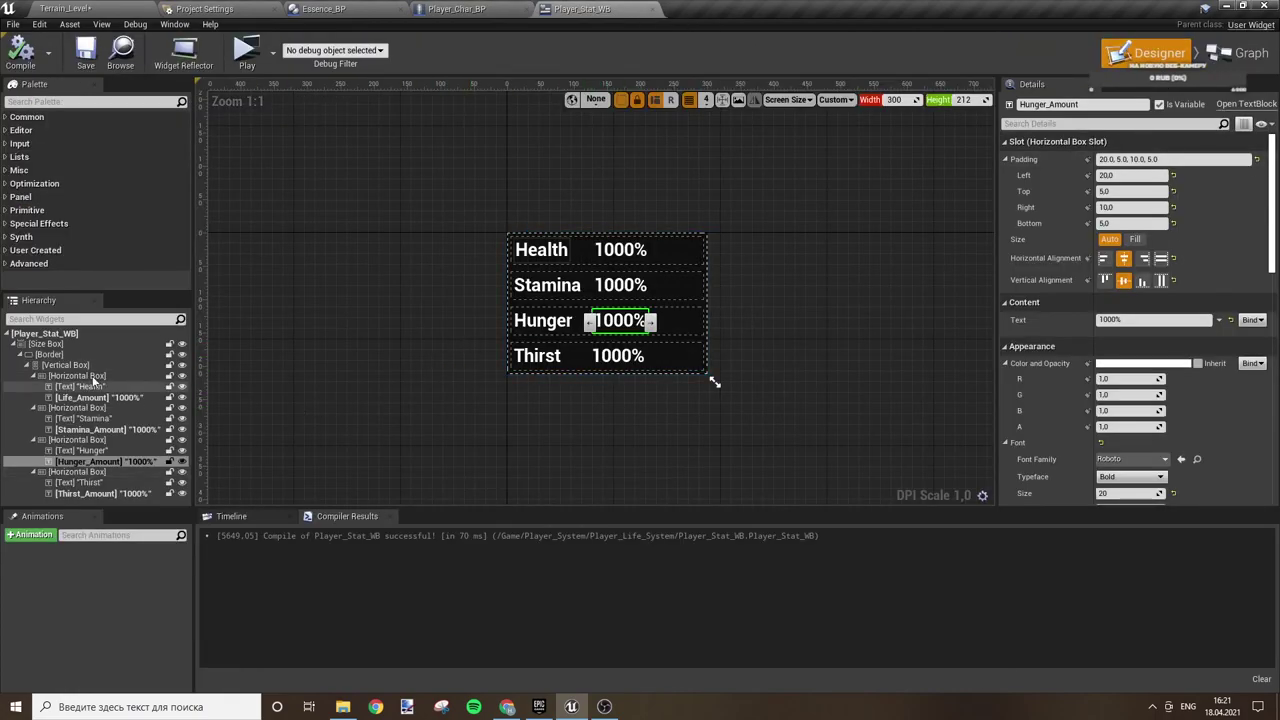
left_click(50, 354)
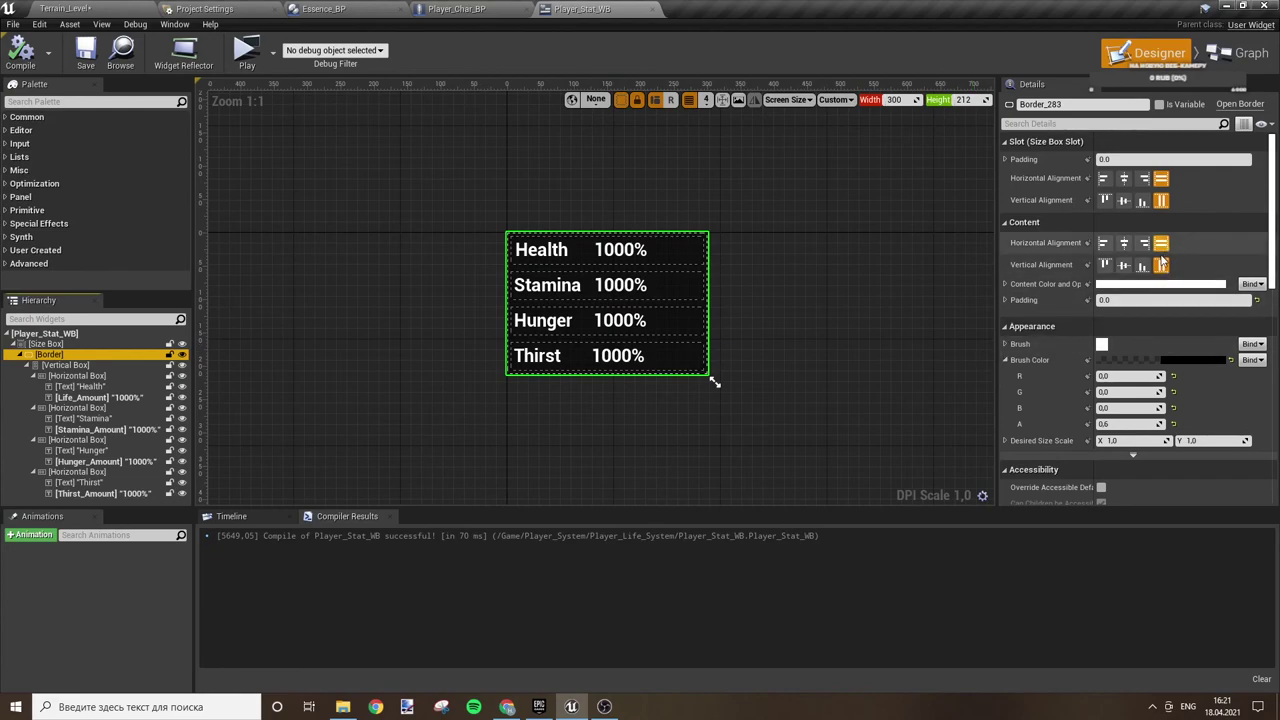
left_click(45, 343)
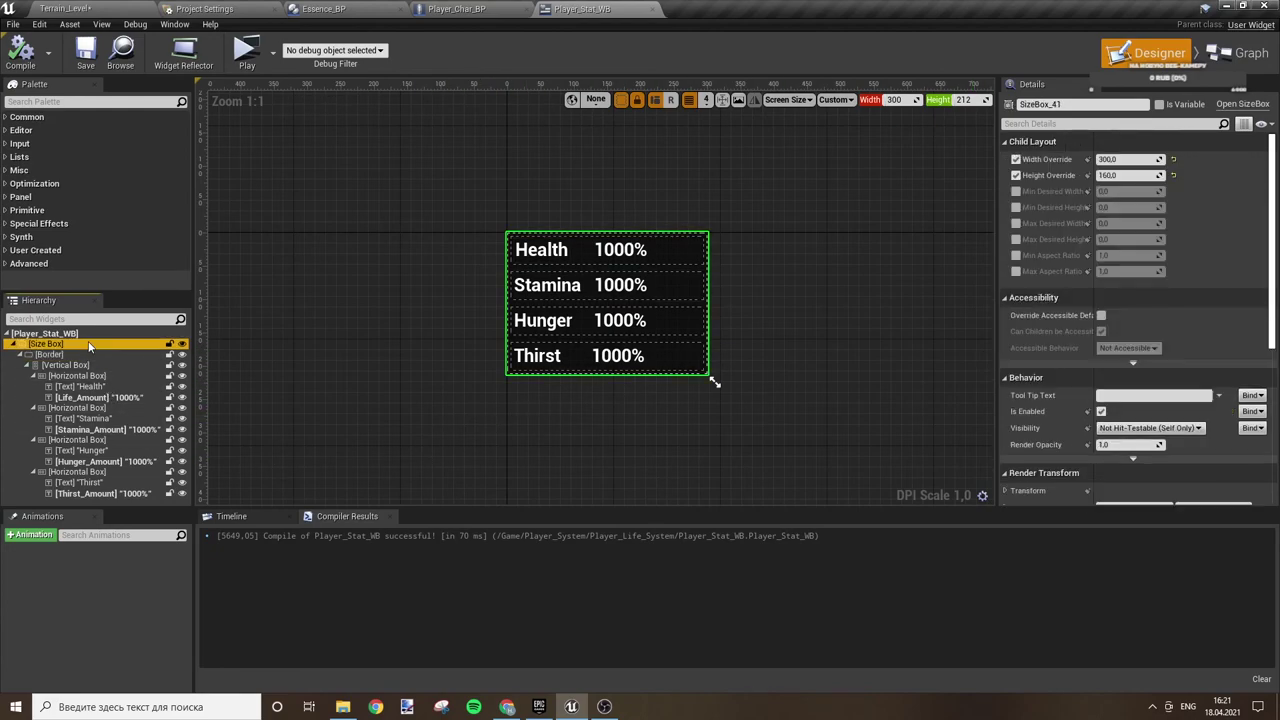
left_click(1115, 175)
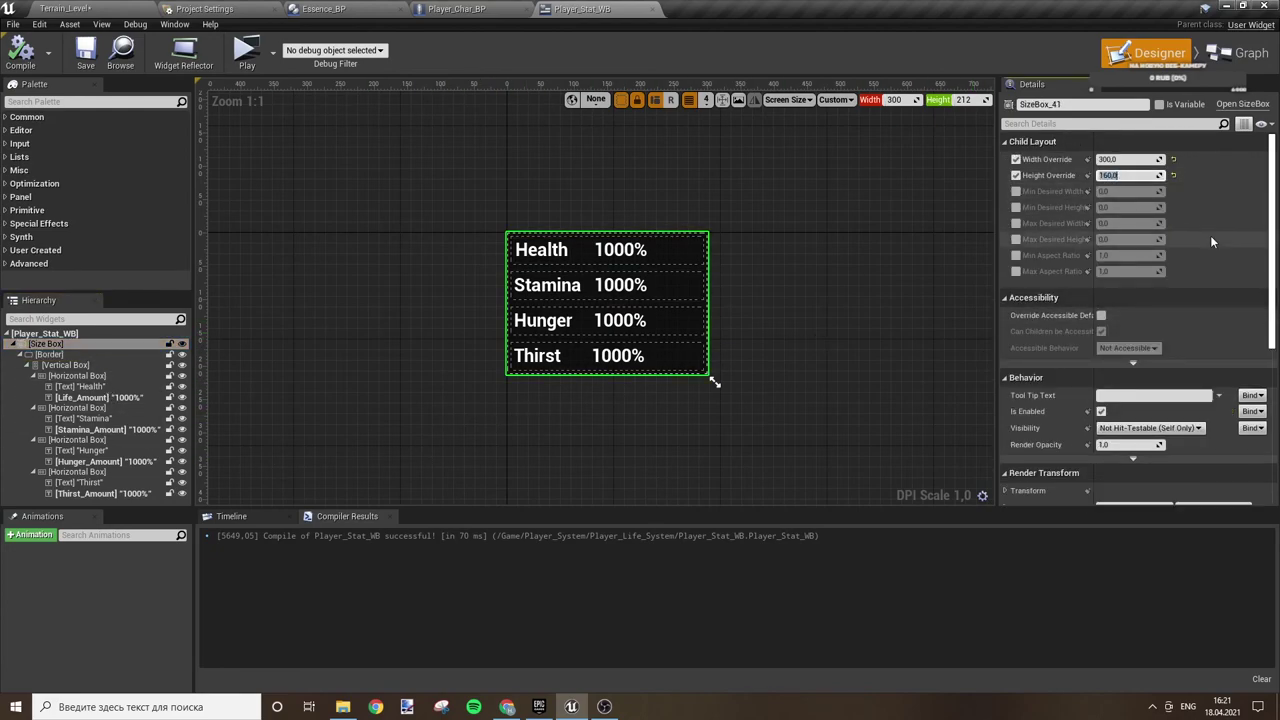
type("212")
key("Return")
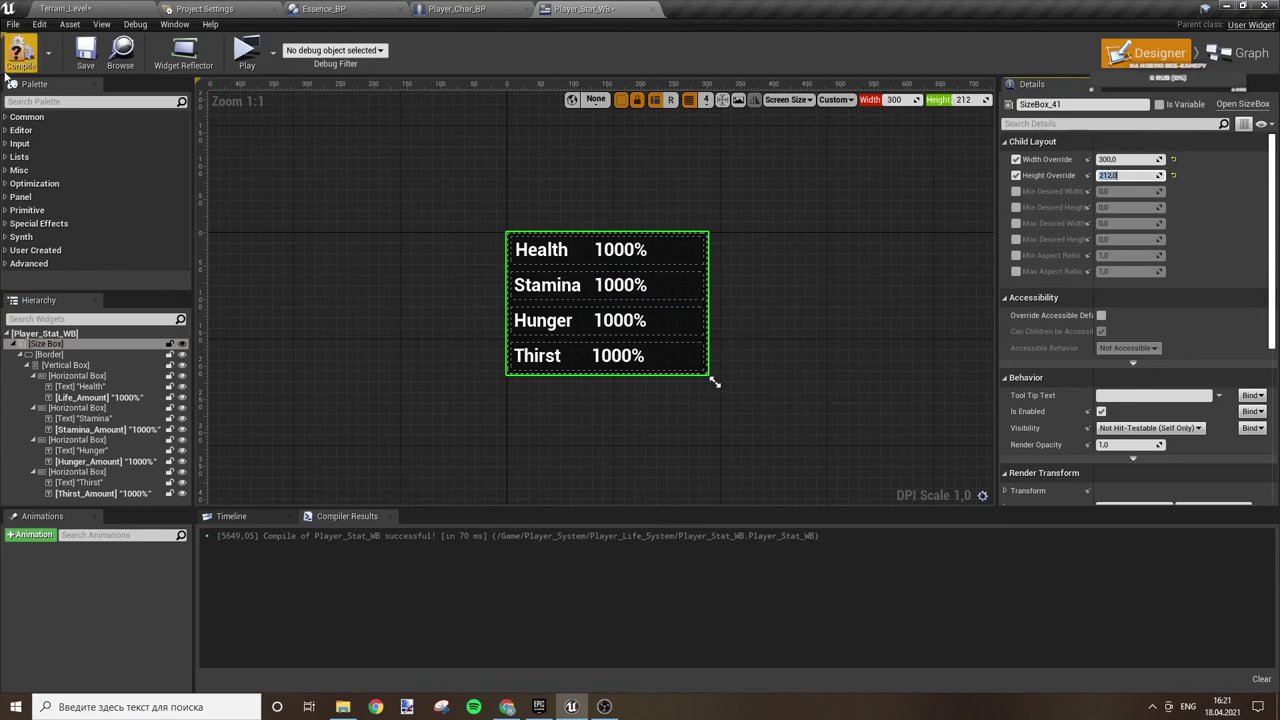
left_click(98, 7)
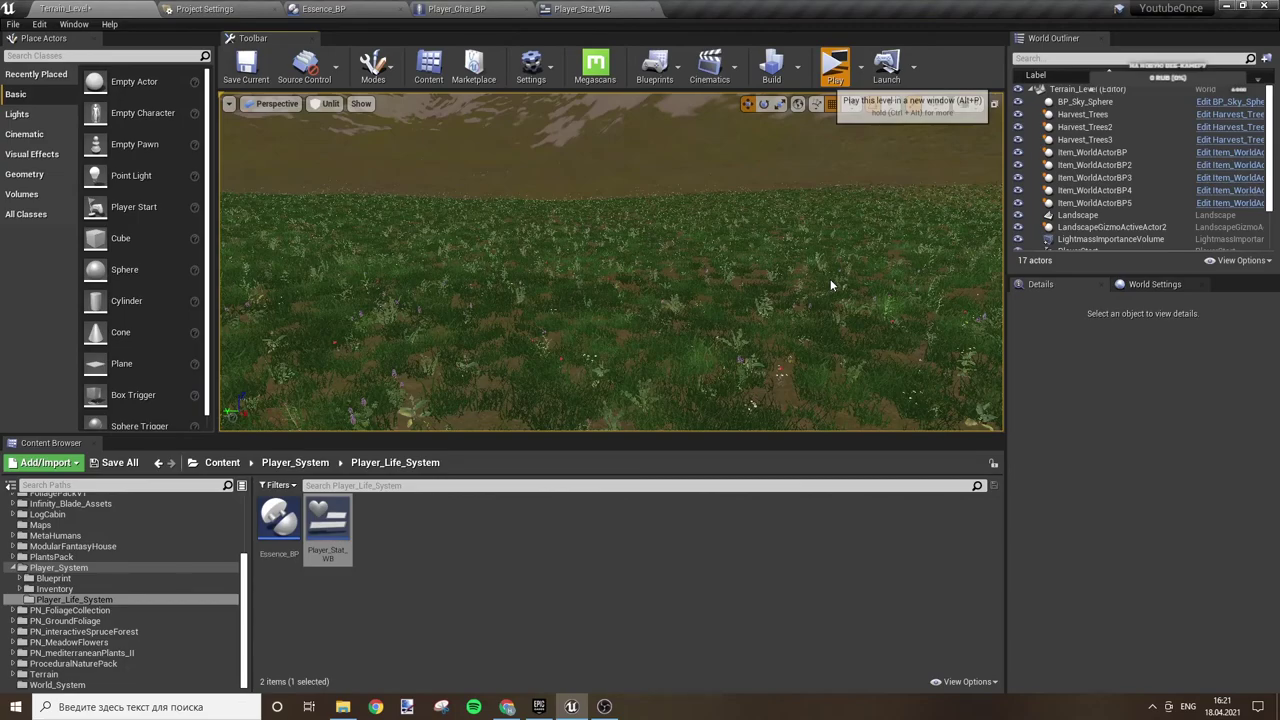
key("w")
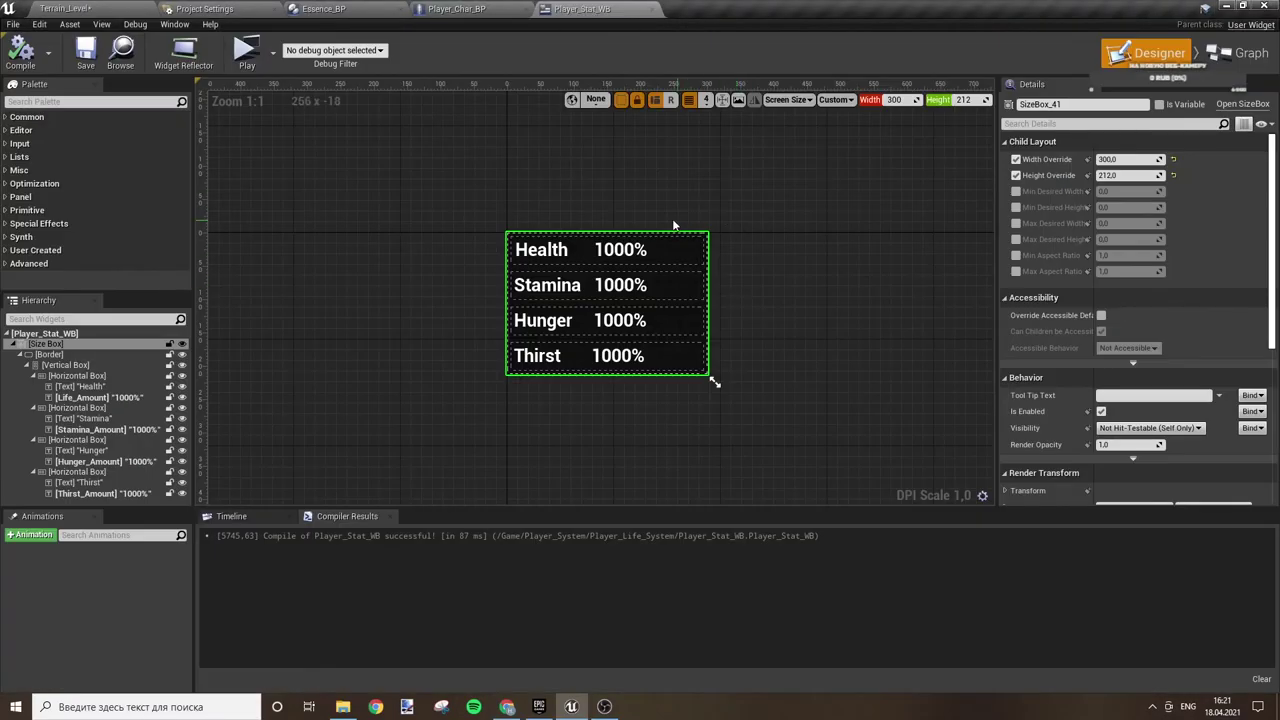
left_click(674, 224)
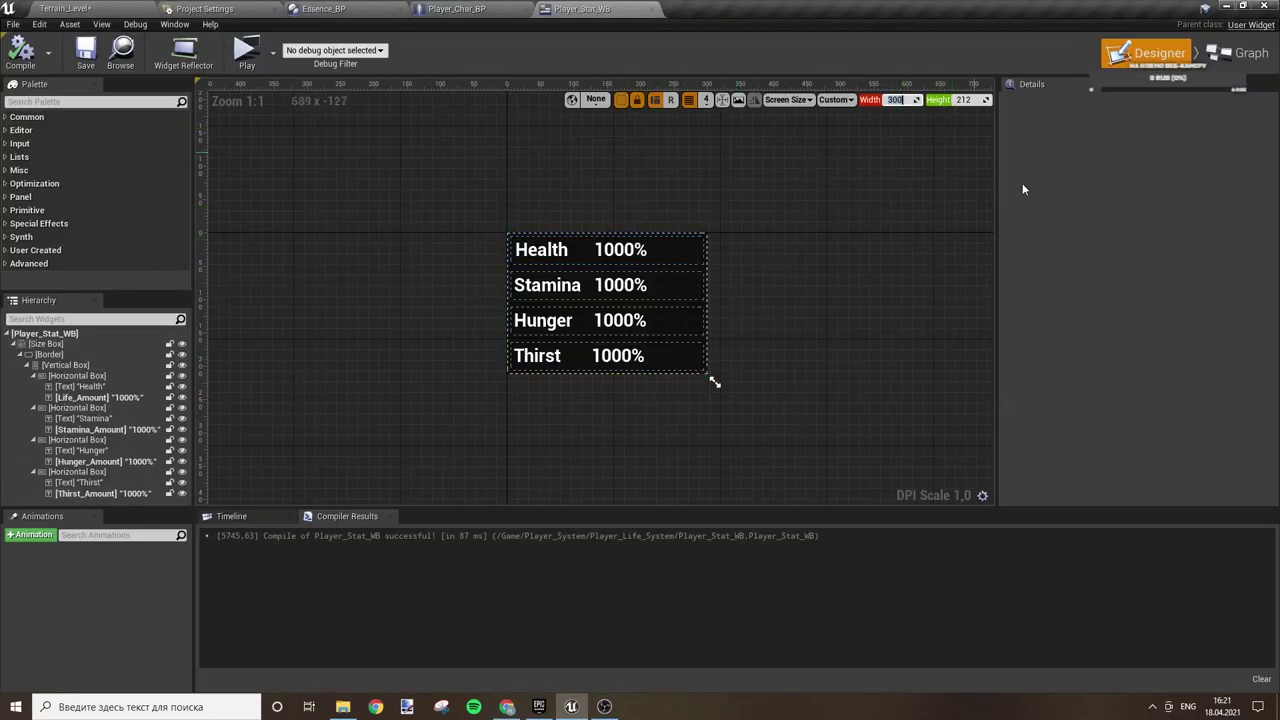
type("280")
- Narrow the stat panel preview width step by step, settling on 225
key("Return")
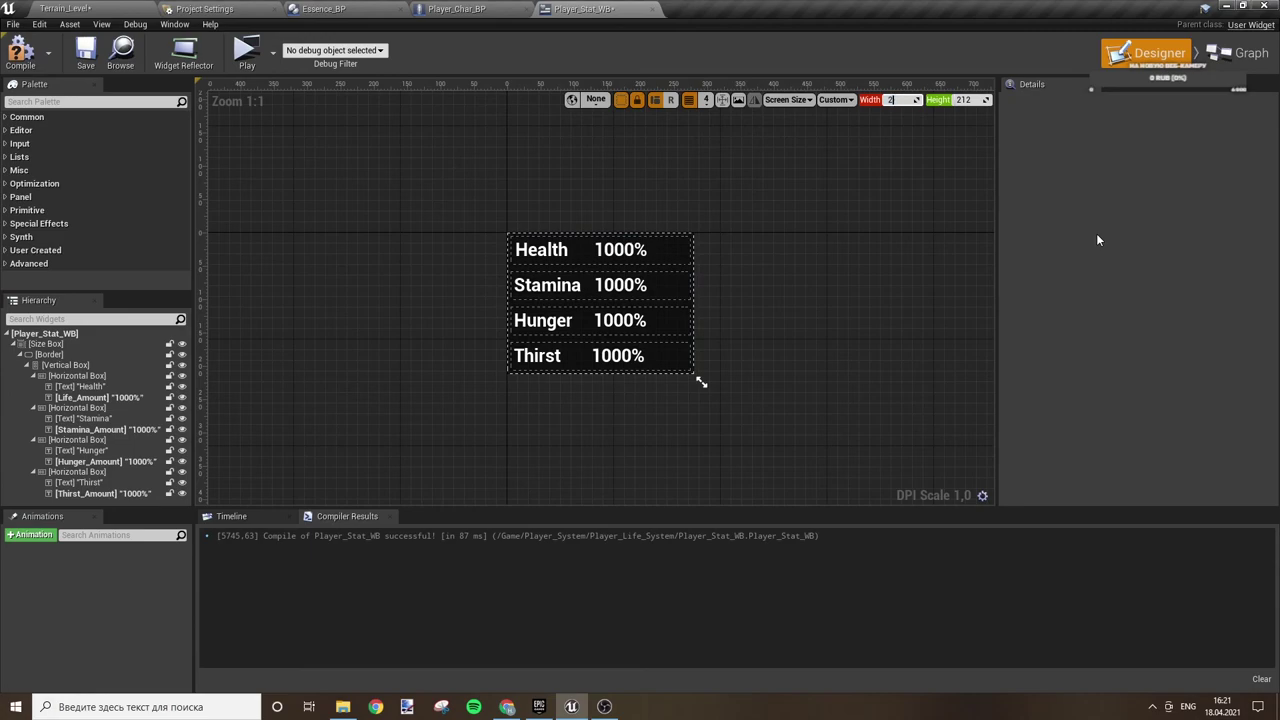
type("50")
type("240")
key("Return")
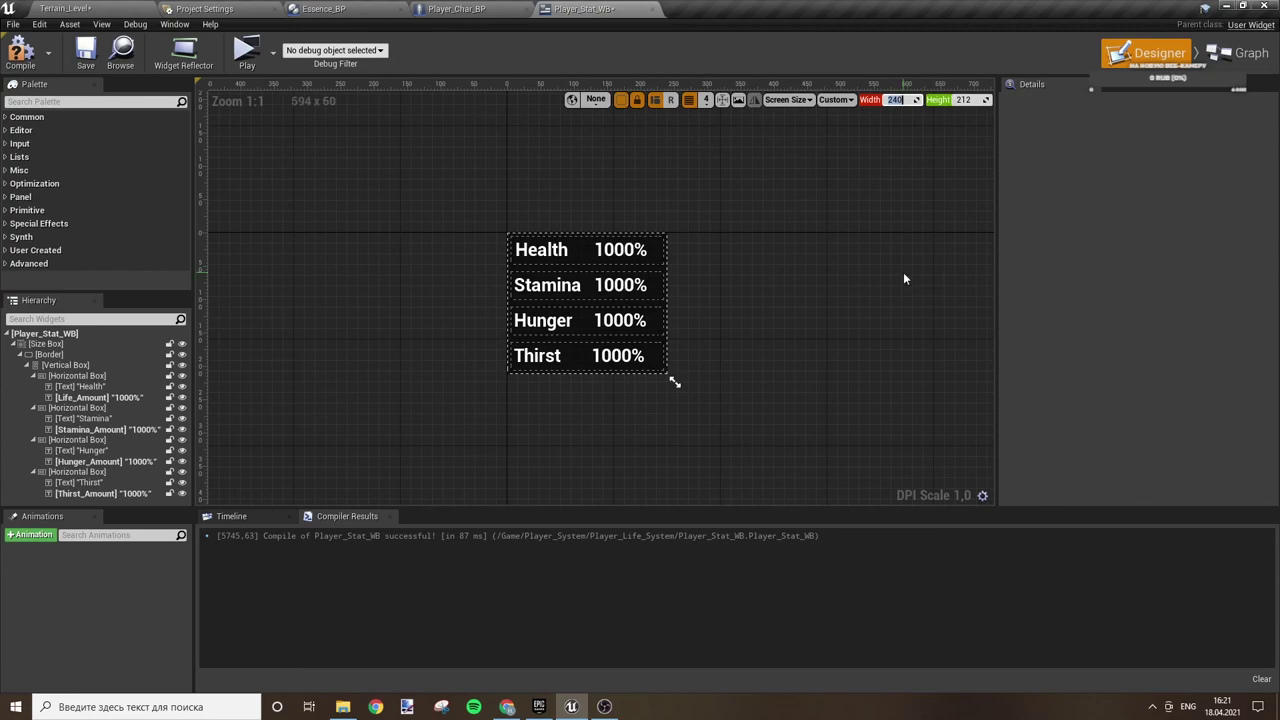
left_click(977, 146)
key("Return")
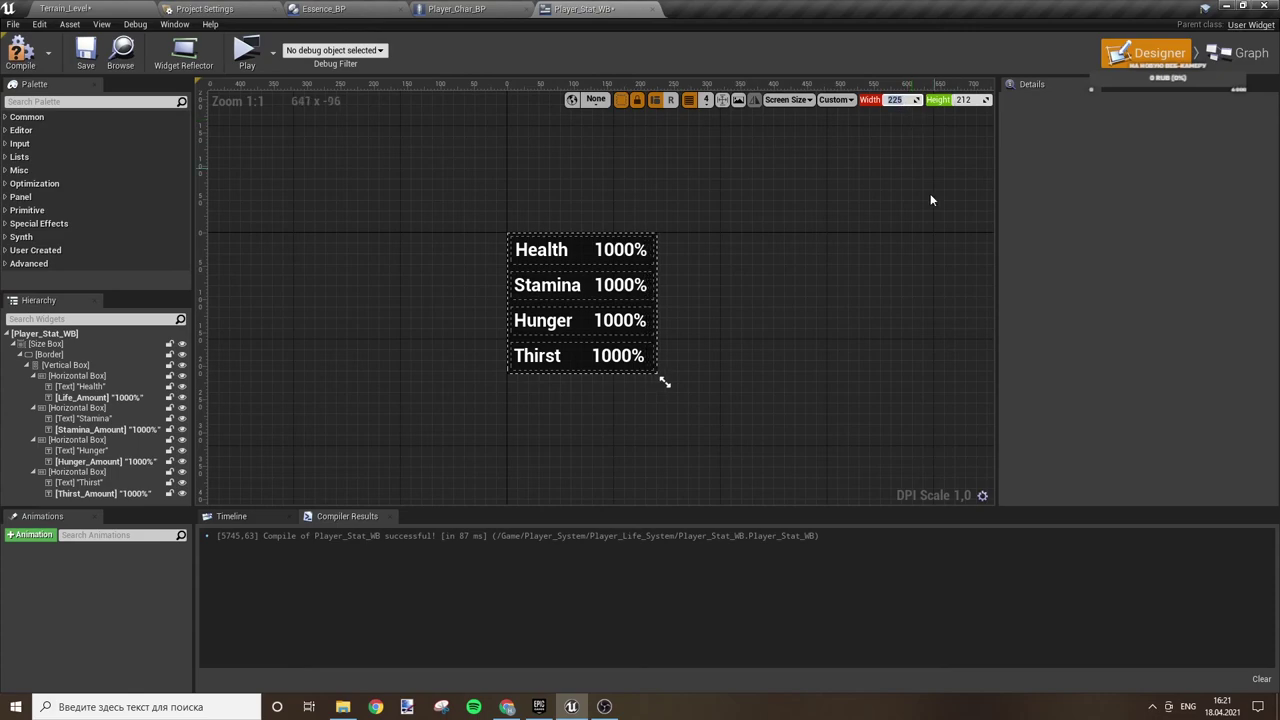
key("Return")
- Compile and save the resized widget, then play-test the Terrain_Level map
left_click(86, 52)
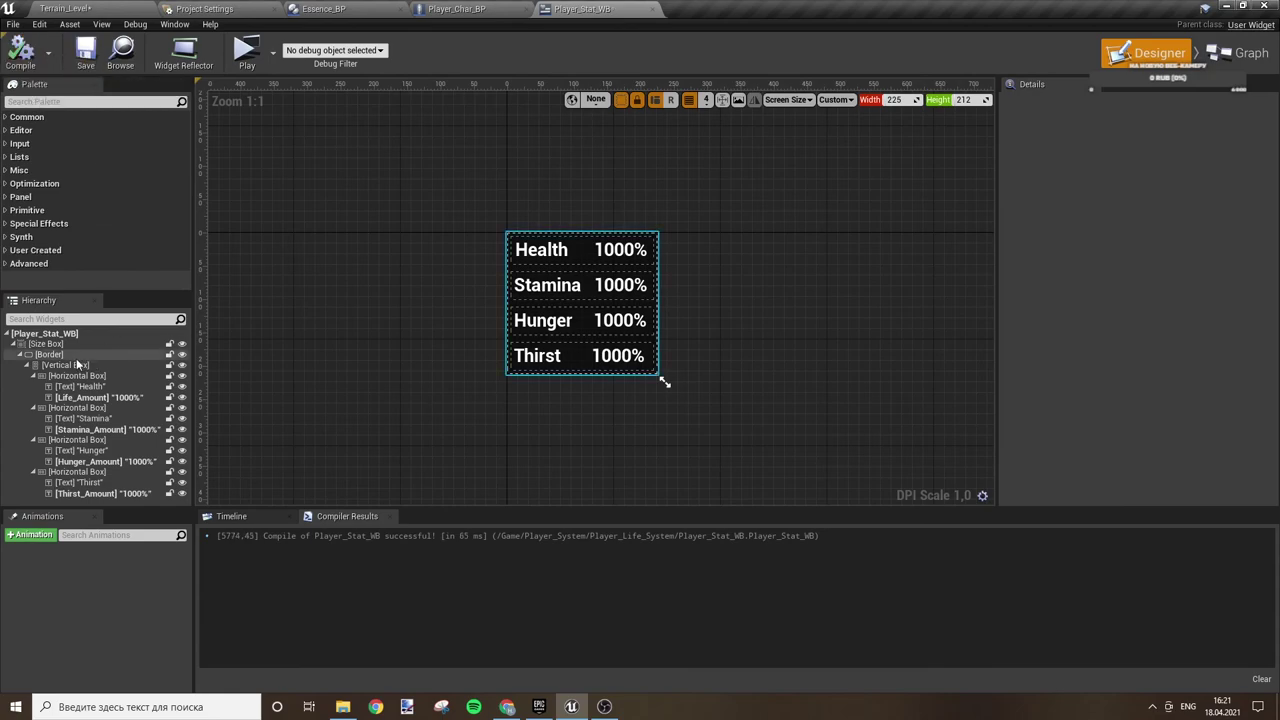
left_click(45, 343)
left_click(1147, 160)
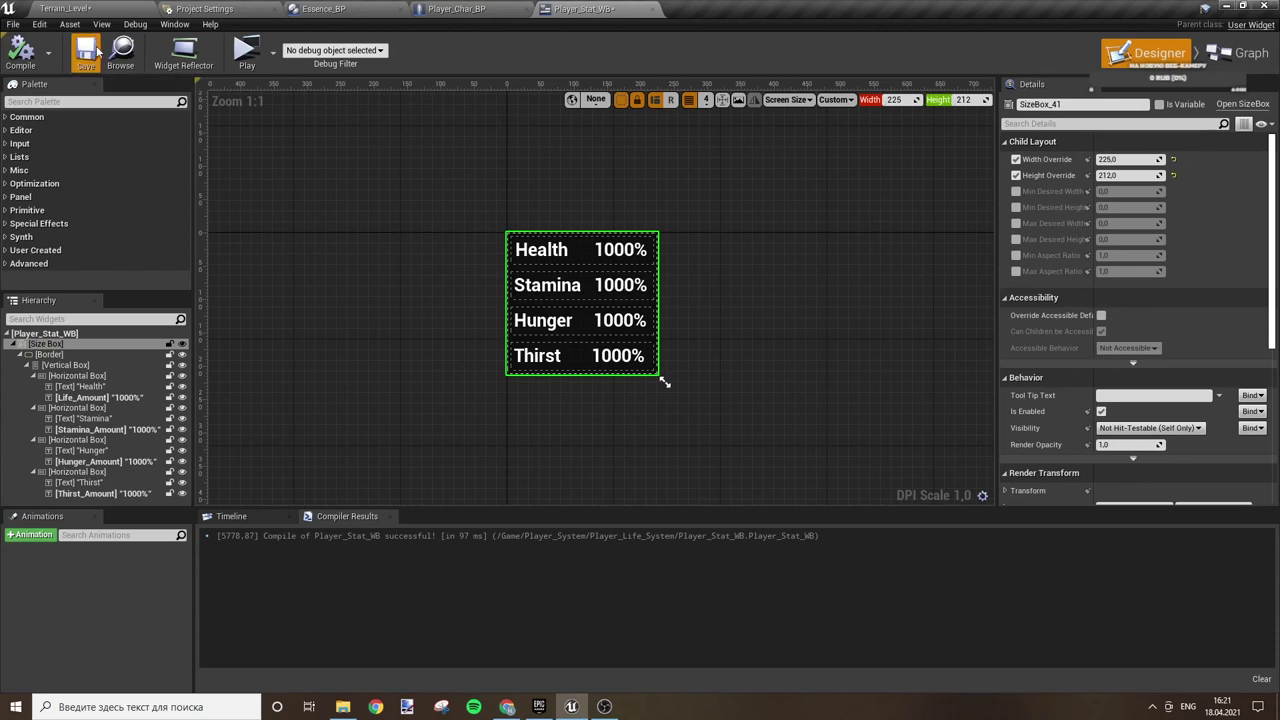
left_click(65, 8)
left_click(826, 68)
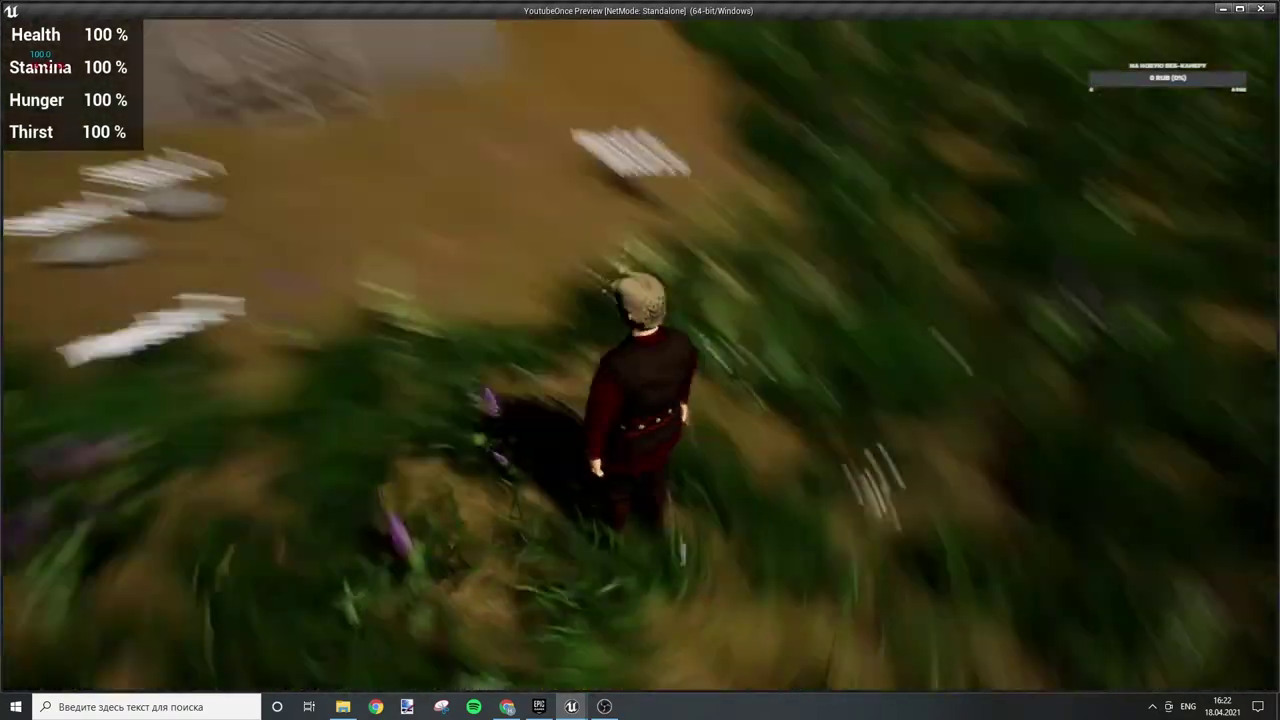
key("shift+w")
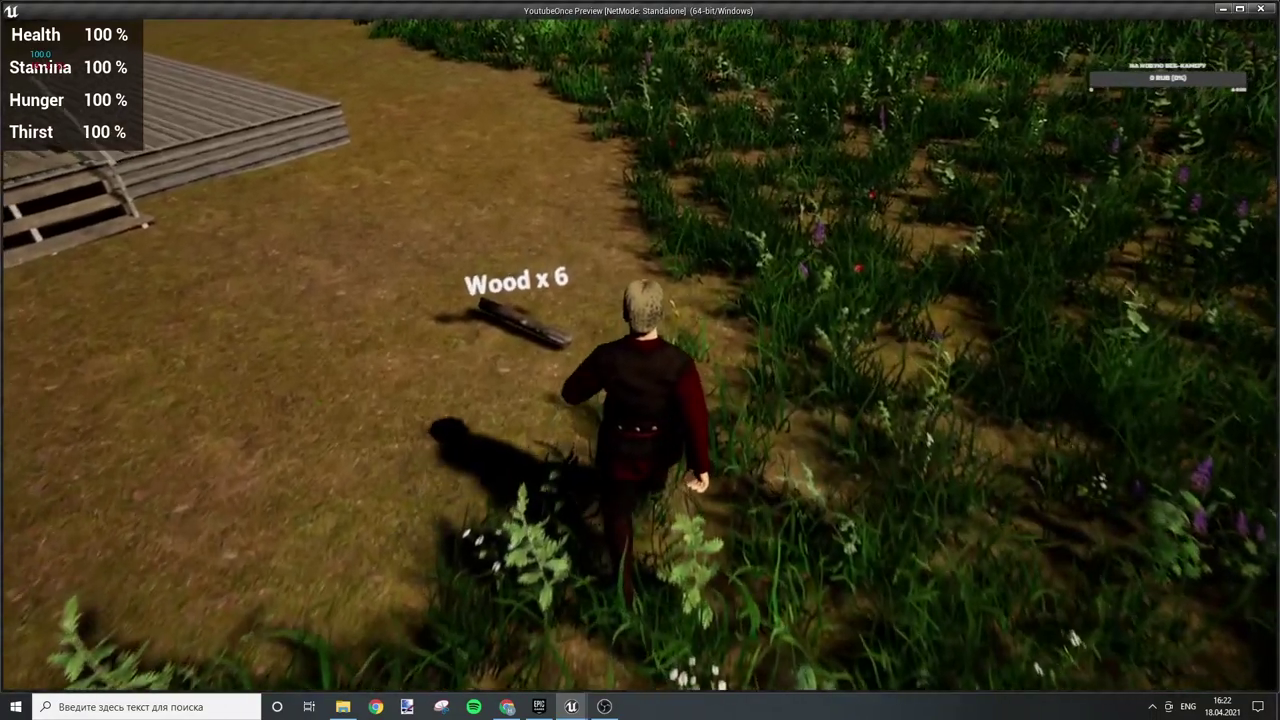
key("shift+w")
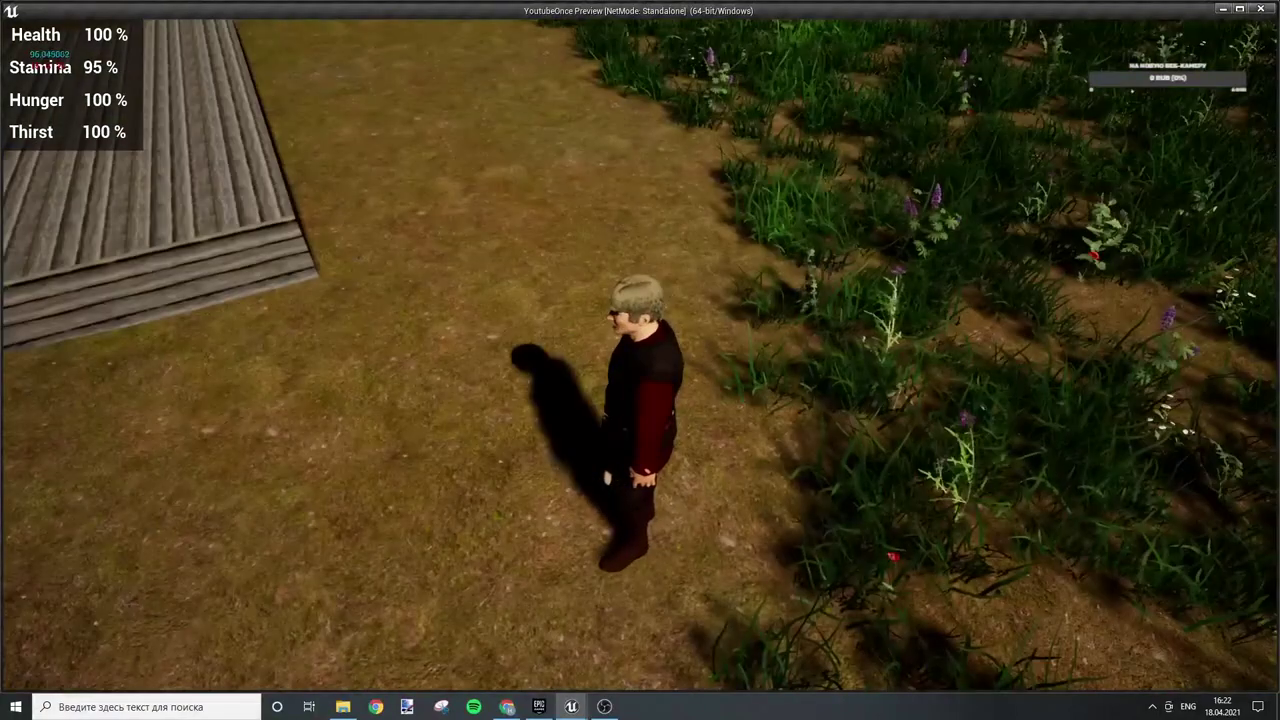
key("Escape")
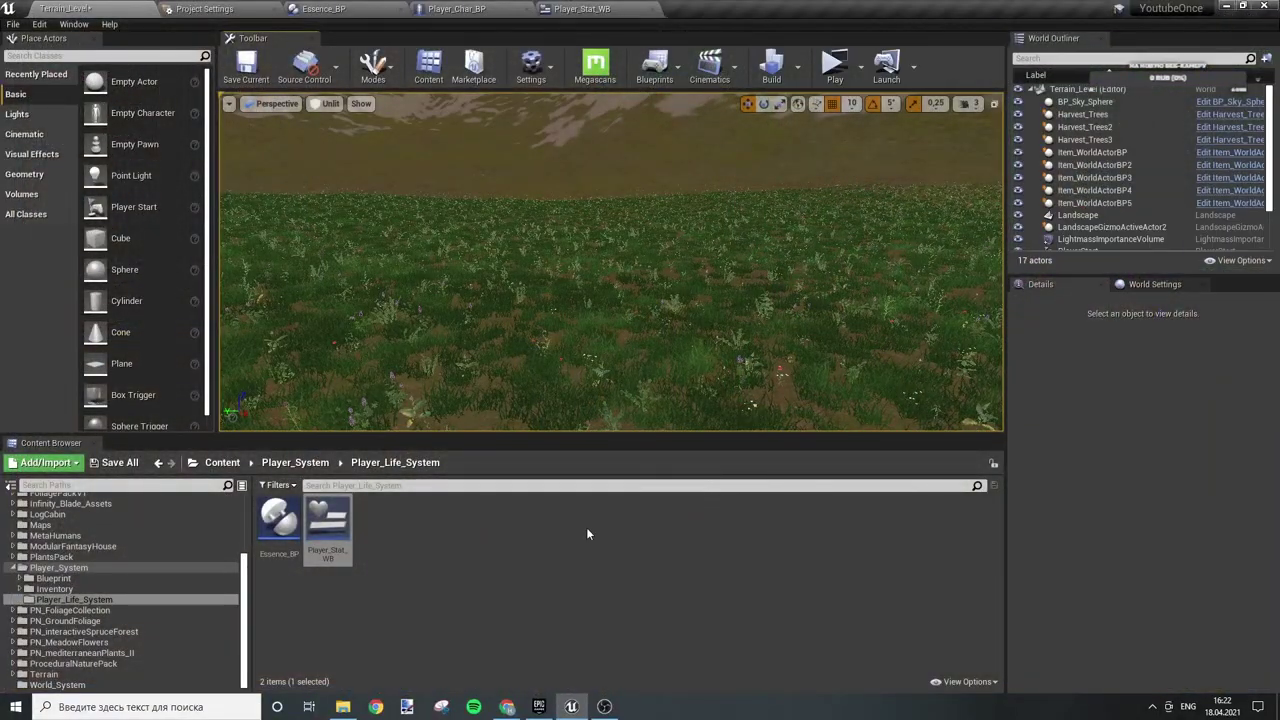
- Place a Pain Causing Volume on the dirt by the wooden platform, scaled to X 2.25, Y 1.75
mouse_move(512, 310)
right_mouse_down()
mouse_move(540, 330)
mouse_move(550, 380)
right_mouse_up()
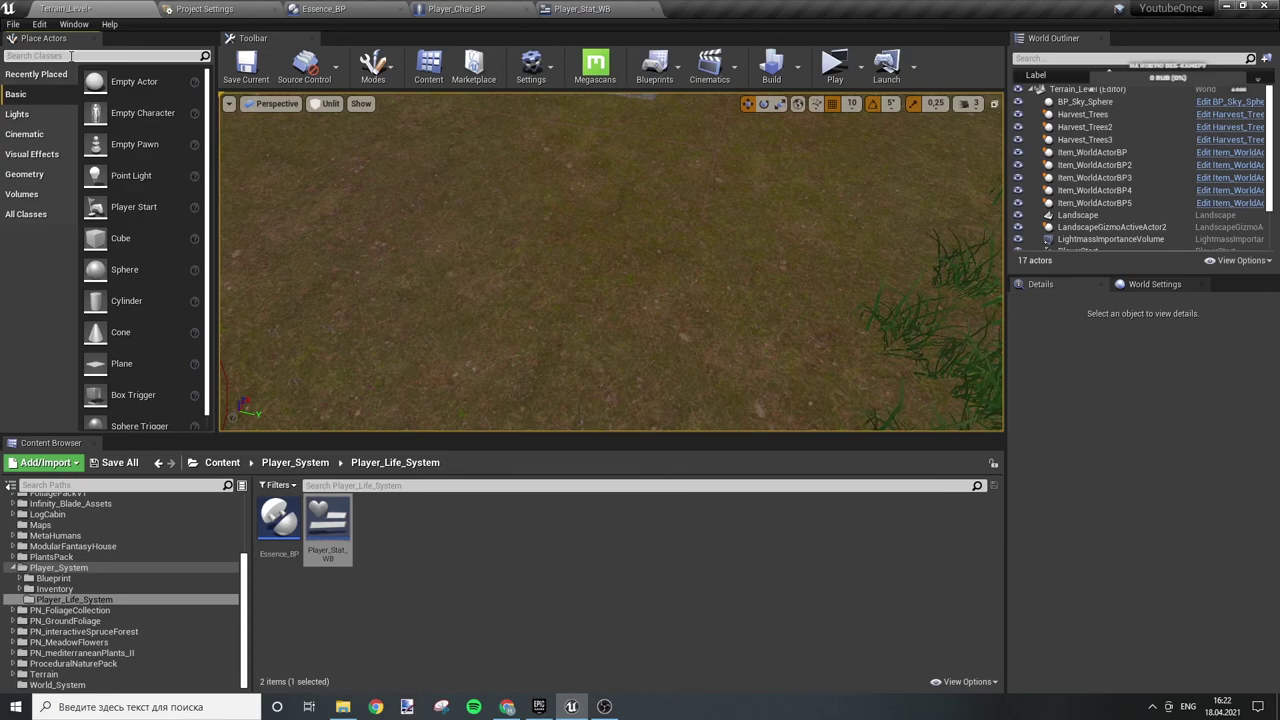
type("pain")
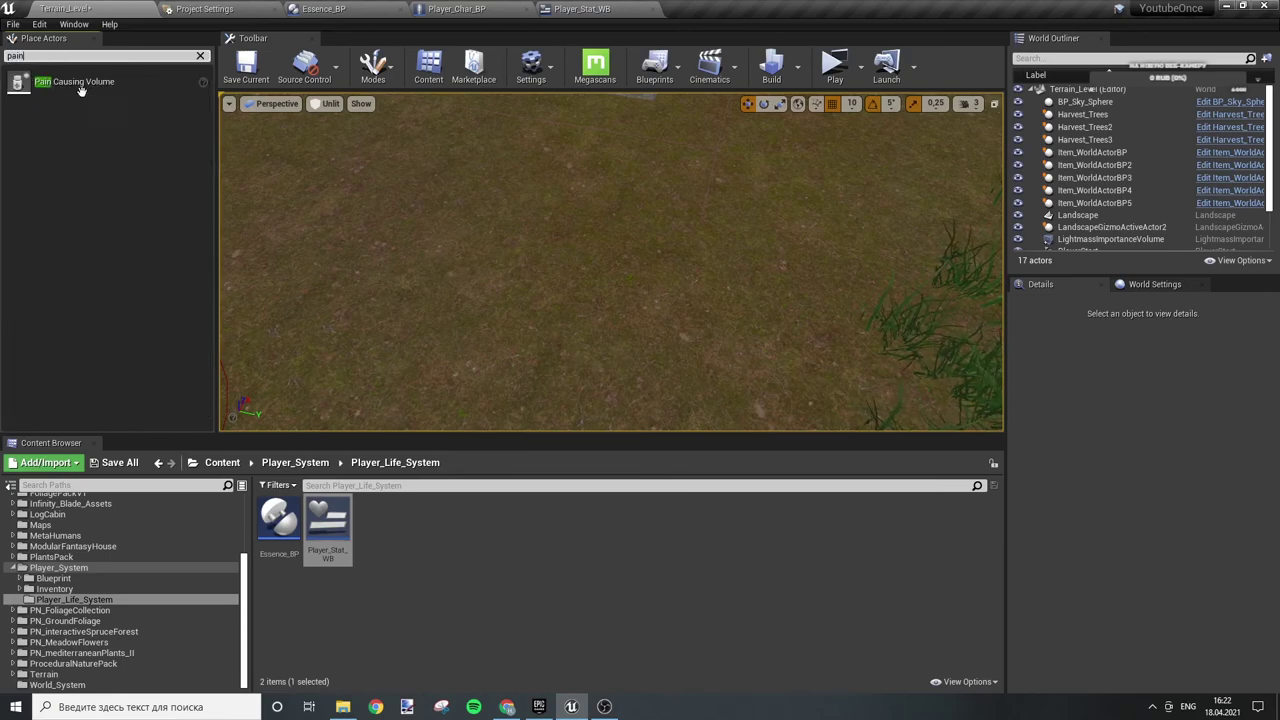
left_click_drag(80, 91, 584, 304)
right_click_drag(600, 305, 690, 321)
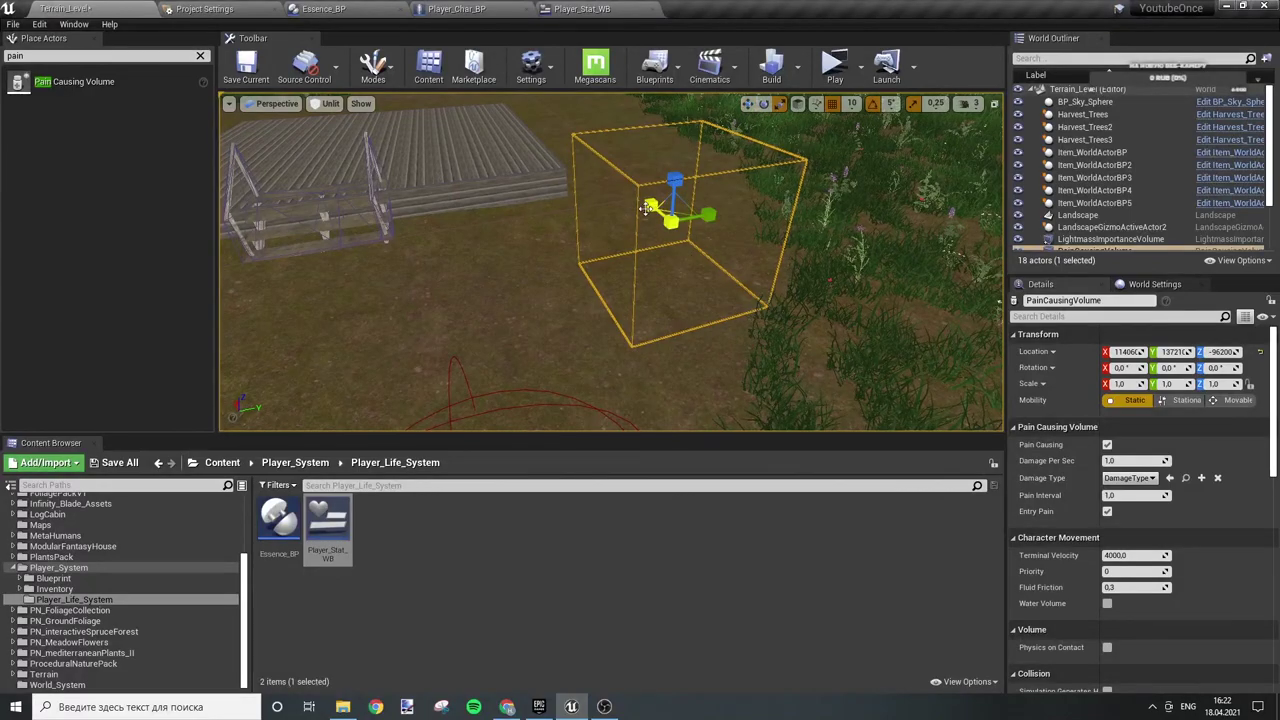
left_click_drag(648, 207, 600, 182)
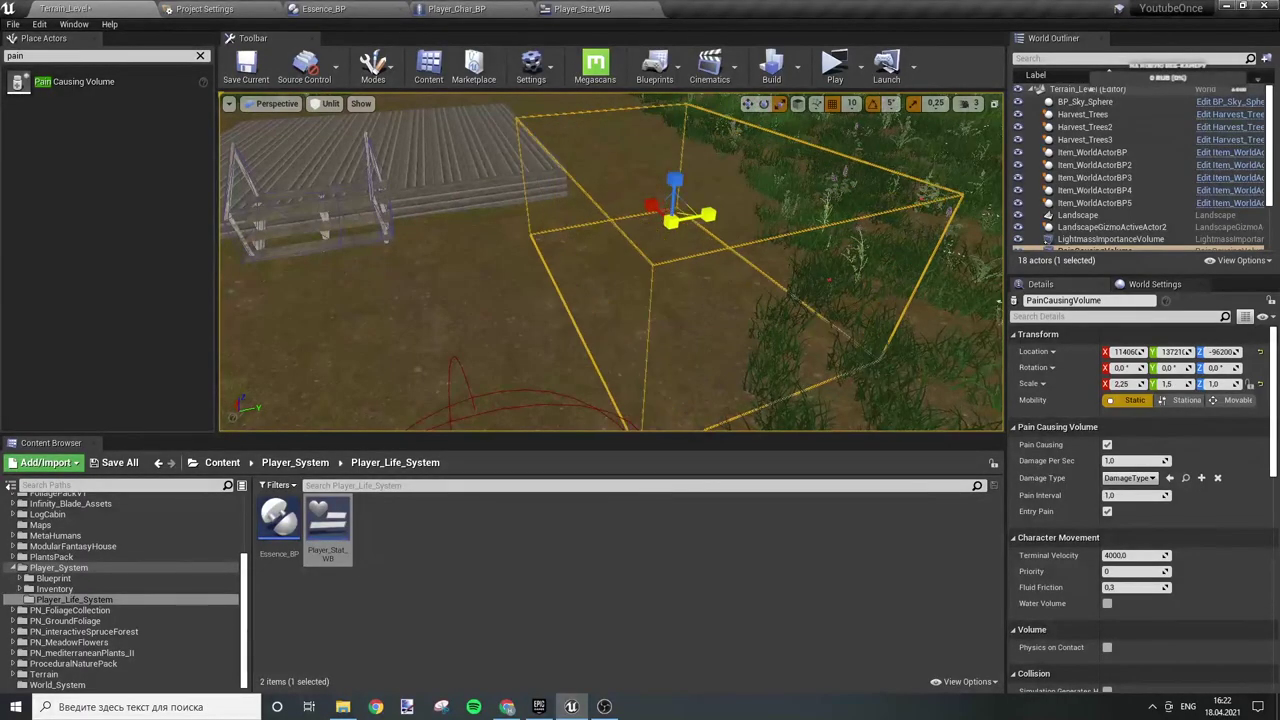
left_click_drag(718, 213, 828, 210)
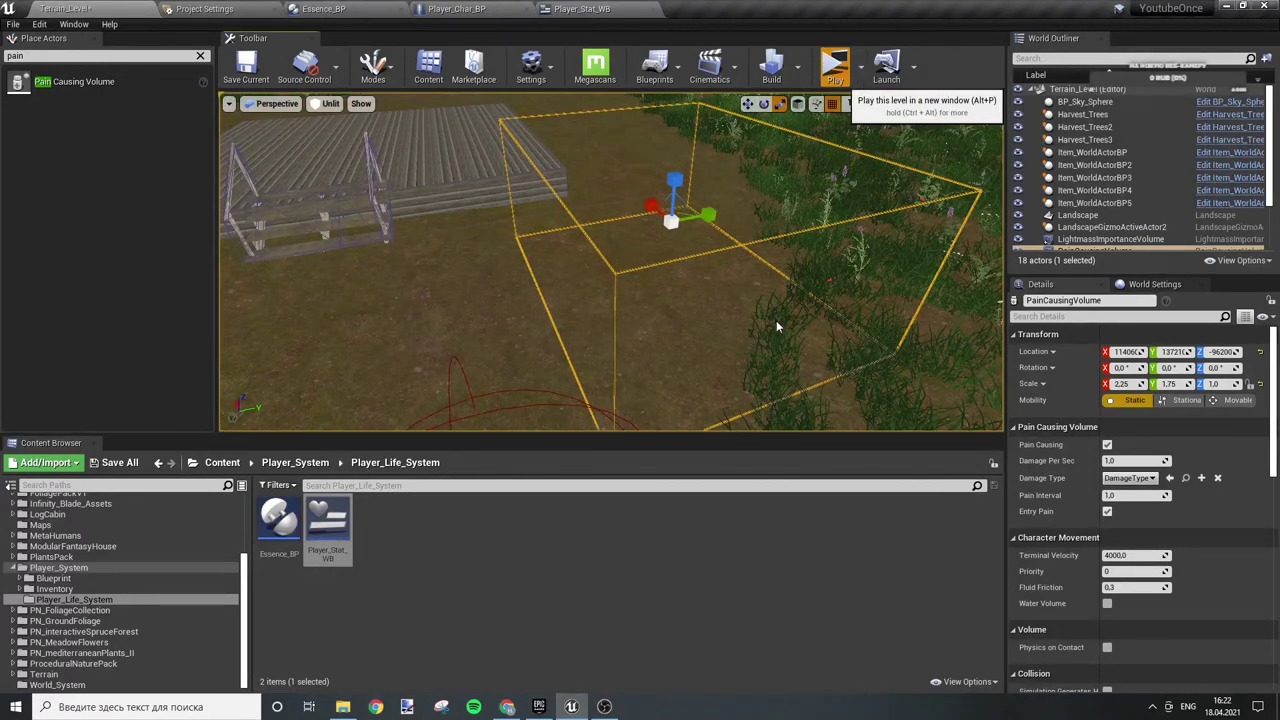
- Play-test the level and run the character toward the pain volume past the platform
key("alt+p")
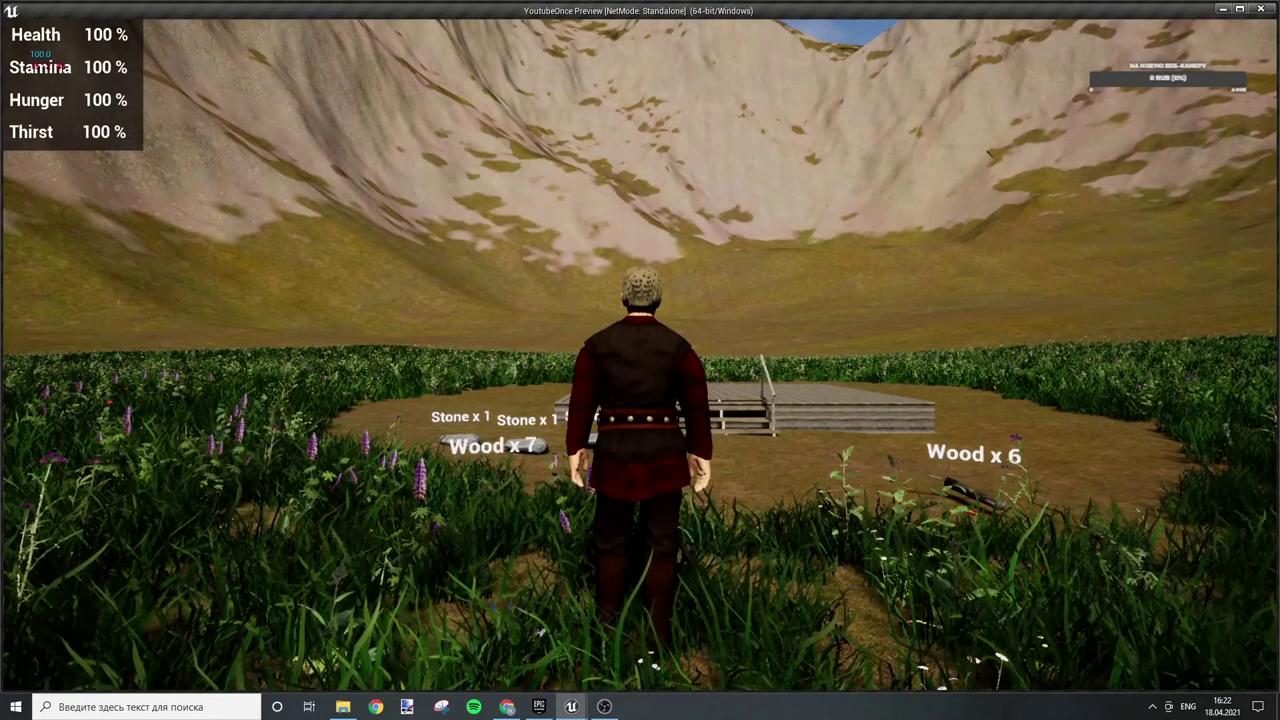
key("shift+w")
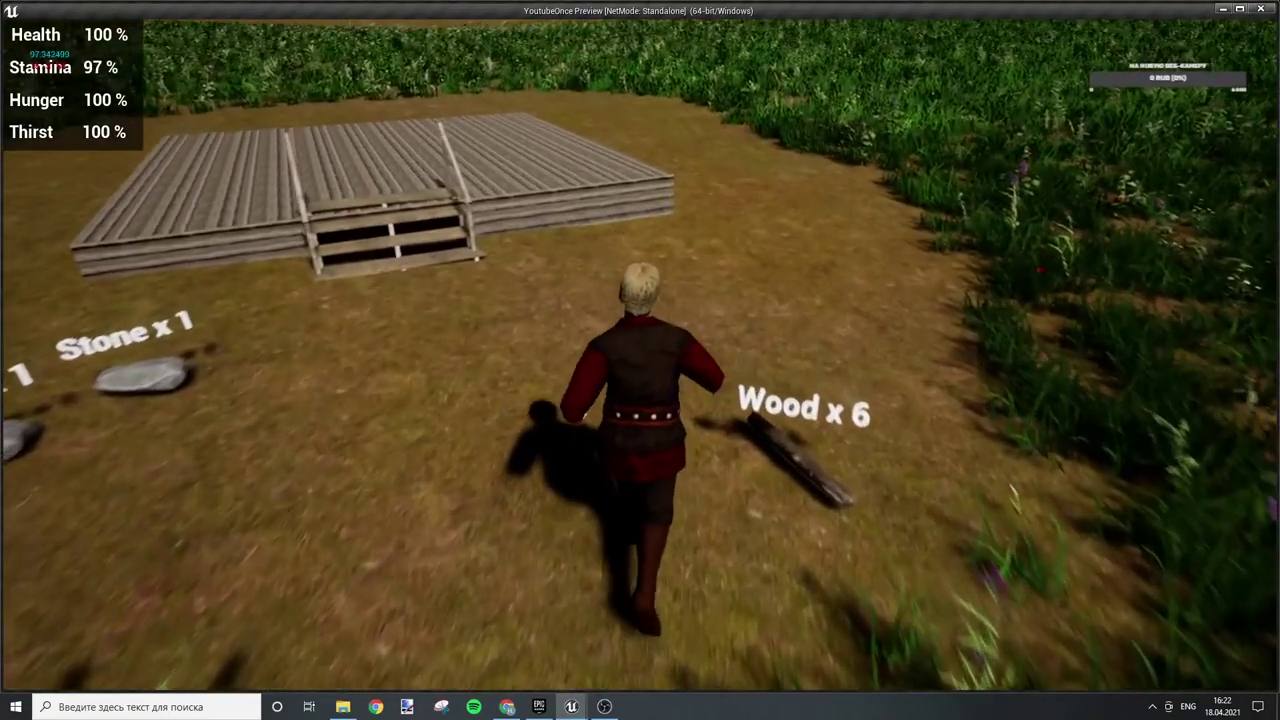
key("w")
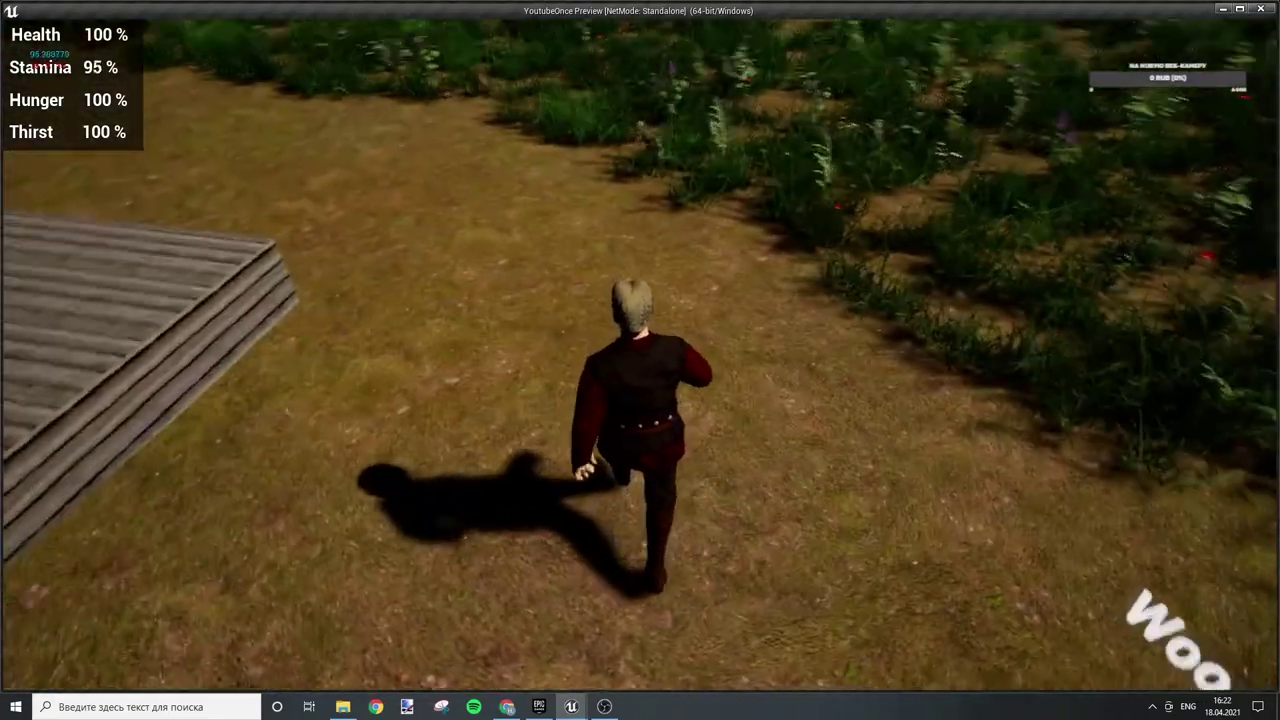
- Stop the play test and set the volume's Can Character Step Up On to No
key("Escape")
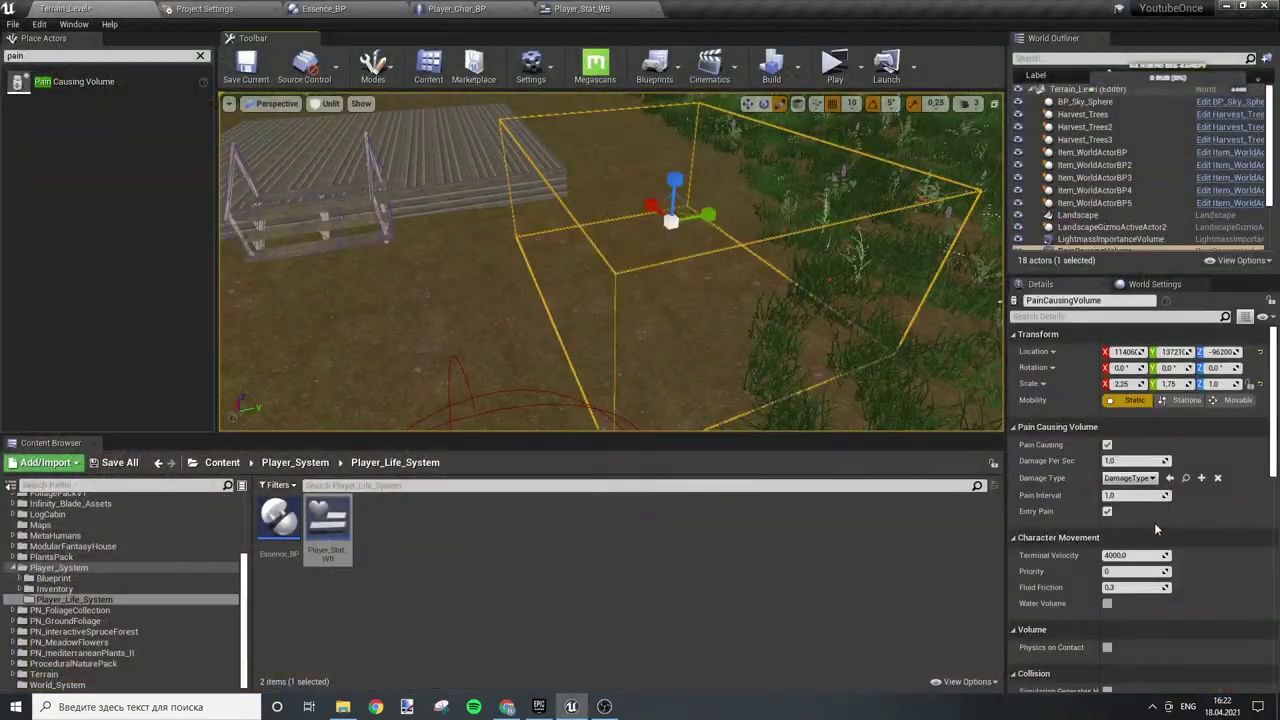
scroll(1189, 545, "down", 2)
scroll(1170, 556, "down", 1)
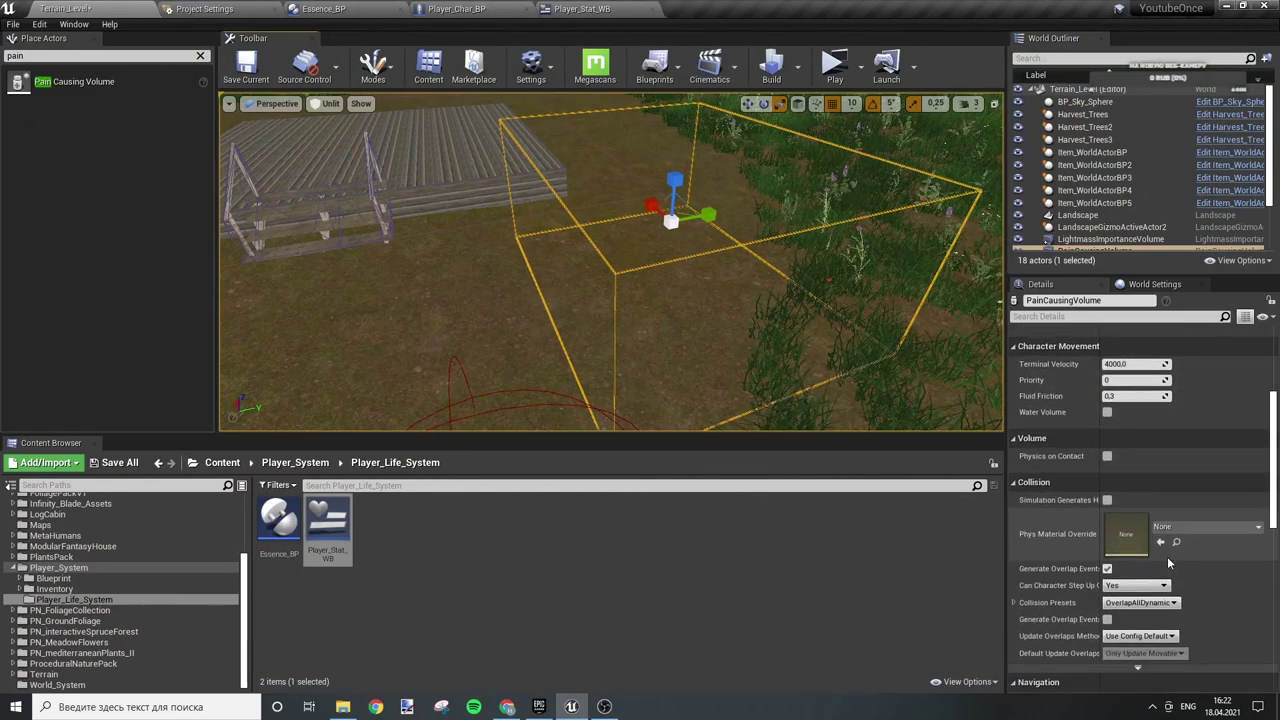
scroll(1170, 556, "down", 2)
scroll(1199, 565, "down", 1)
scroll(1199, 565, "down", 1)
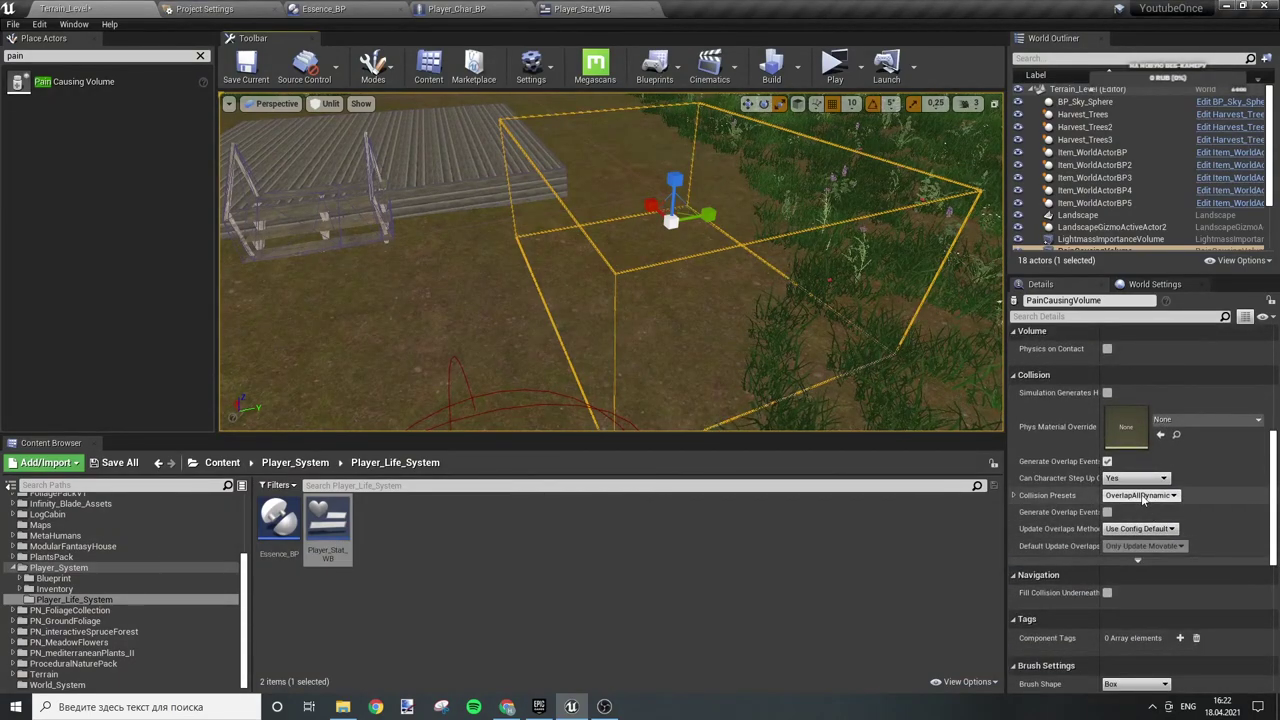
left_click(1125, 478)
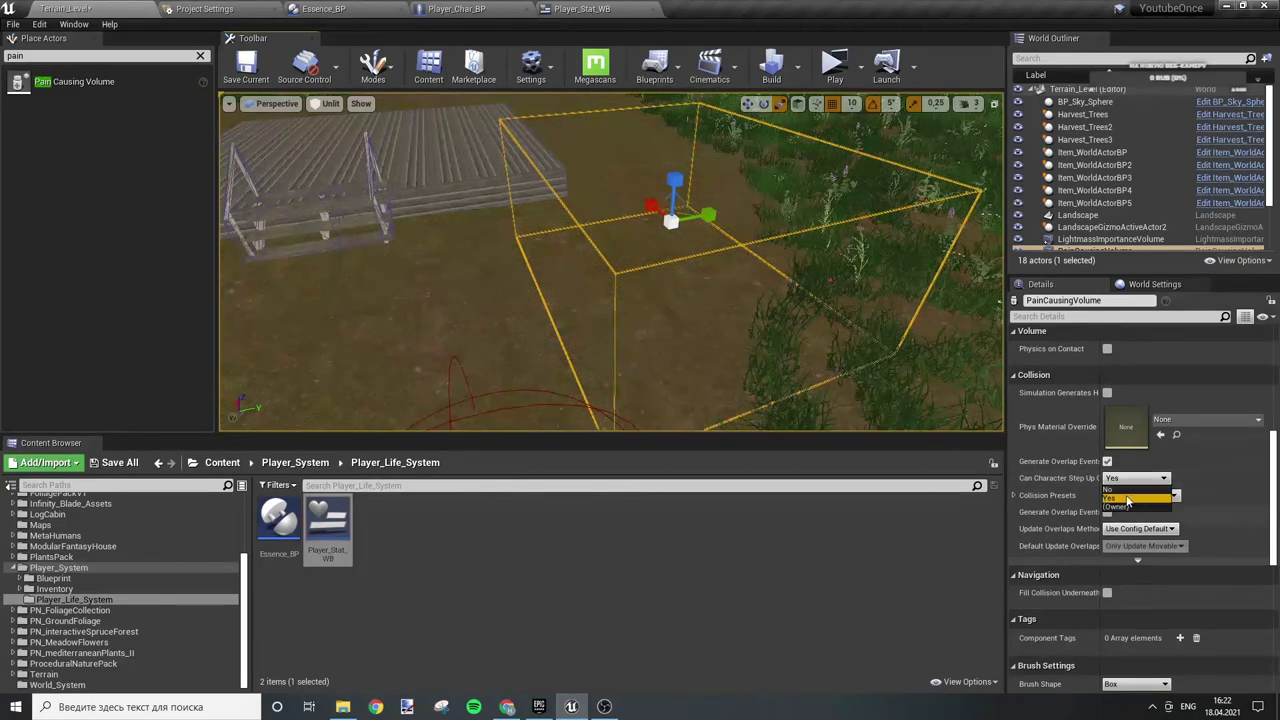
left_click(1130, 490)
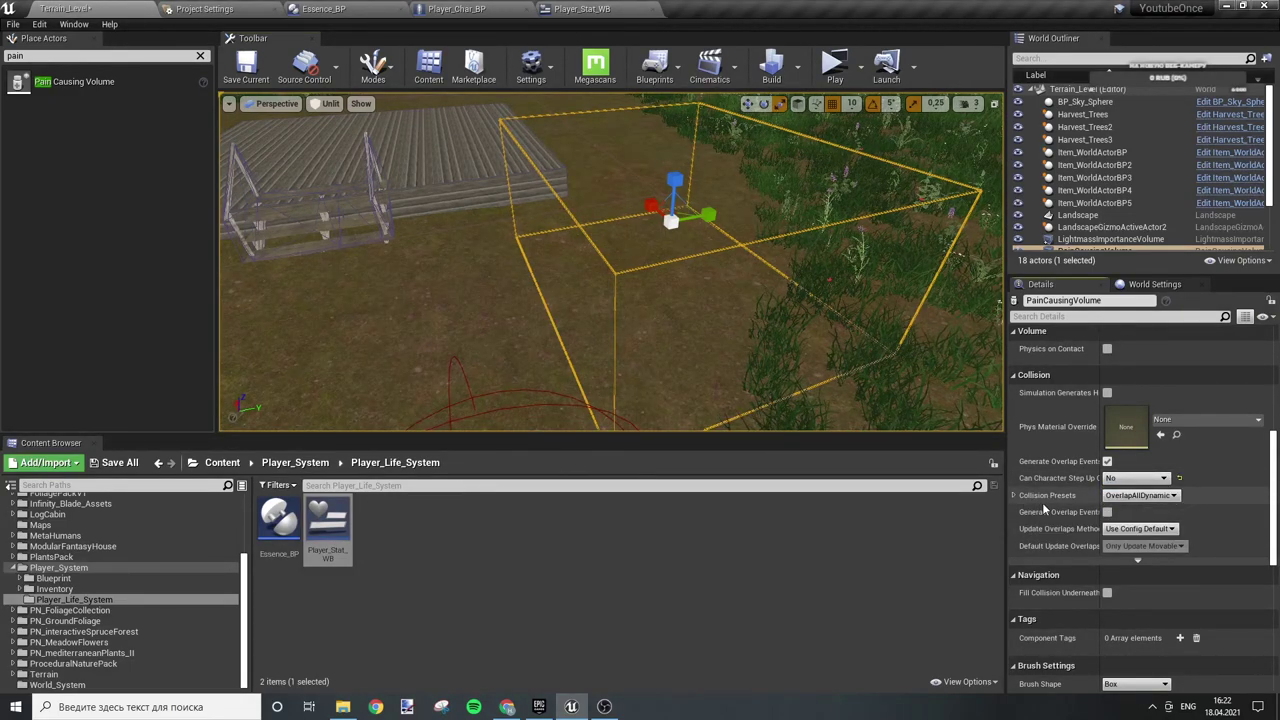
- Set Collision Presets to Custom with Overlap for Player, then save Terrain_Level
left_click(1014, 493)
scroll(1117, 534, "down", 5)
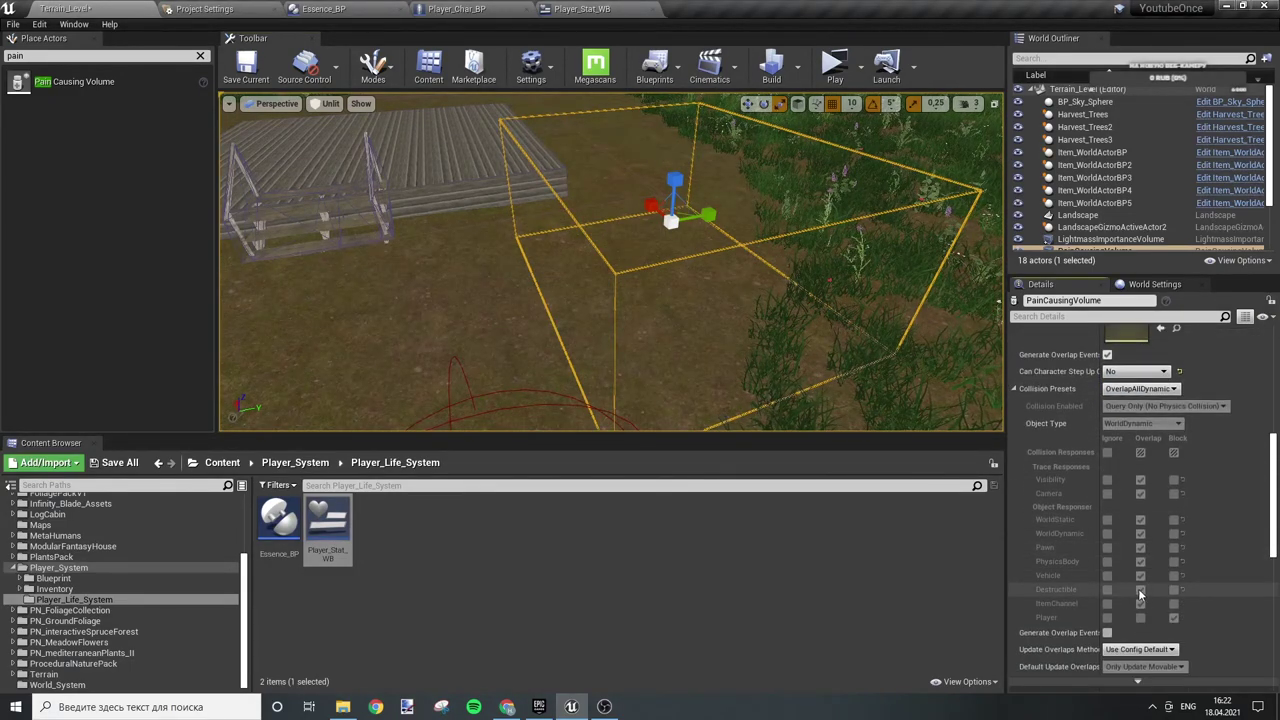
left_click(1140, 388)
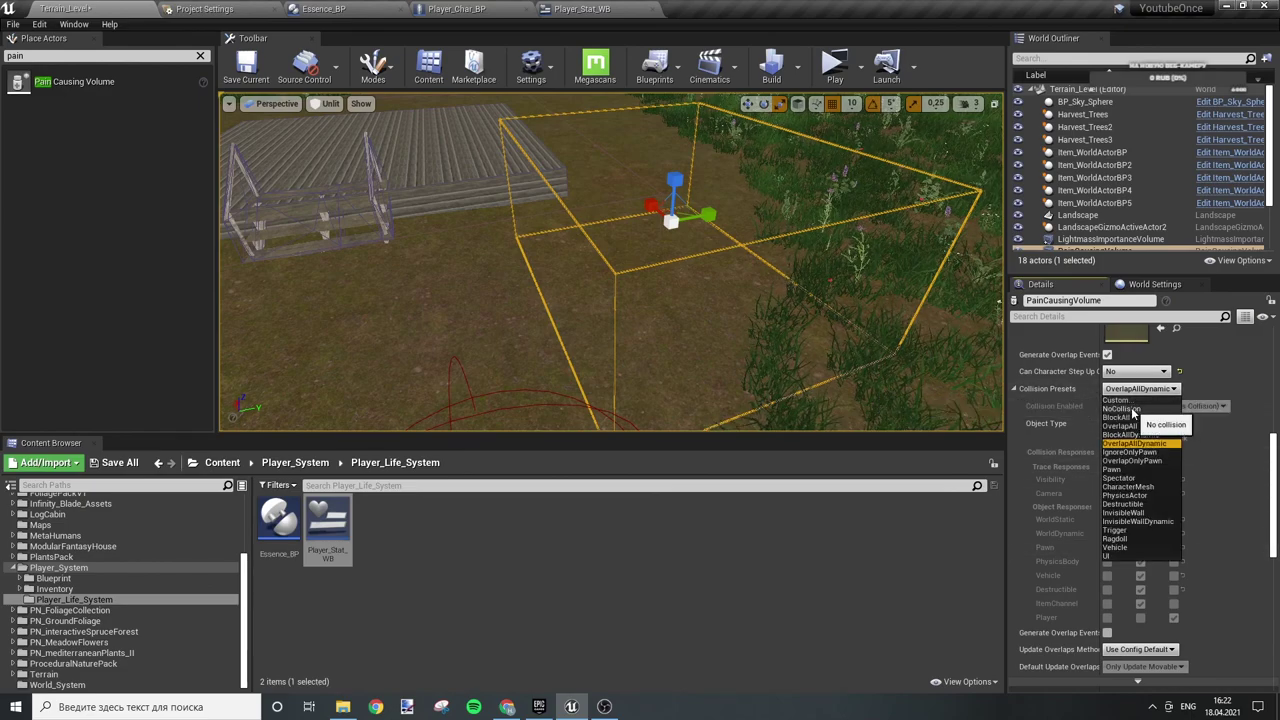
left_click(1120, 400)
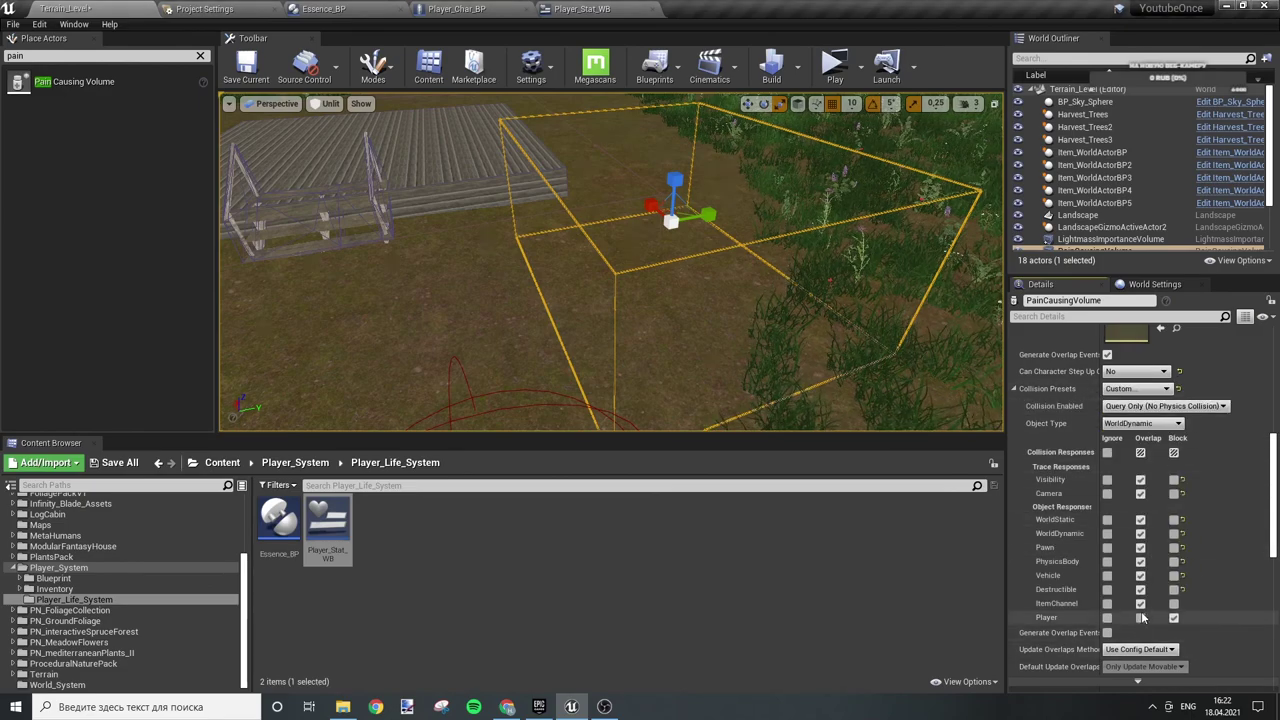
left_click(1140, 618)
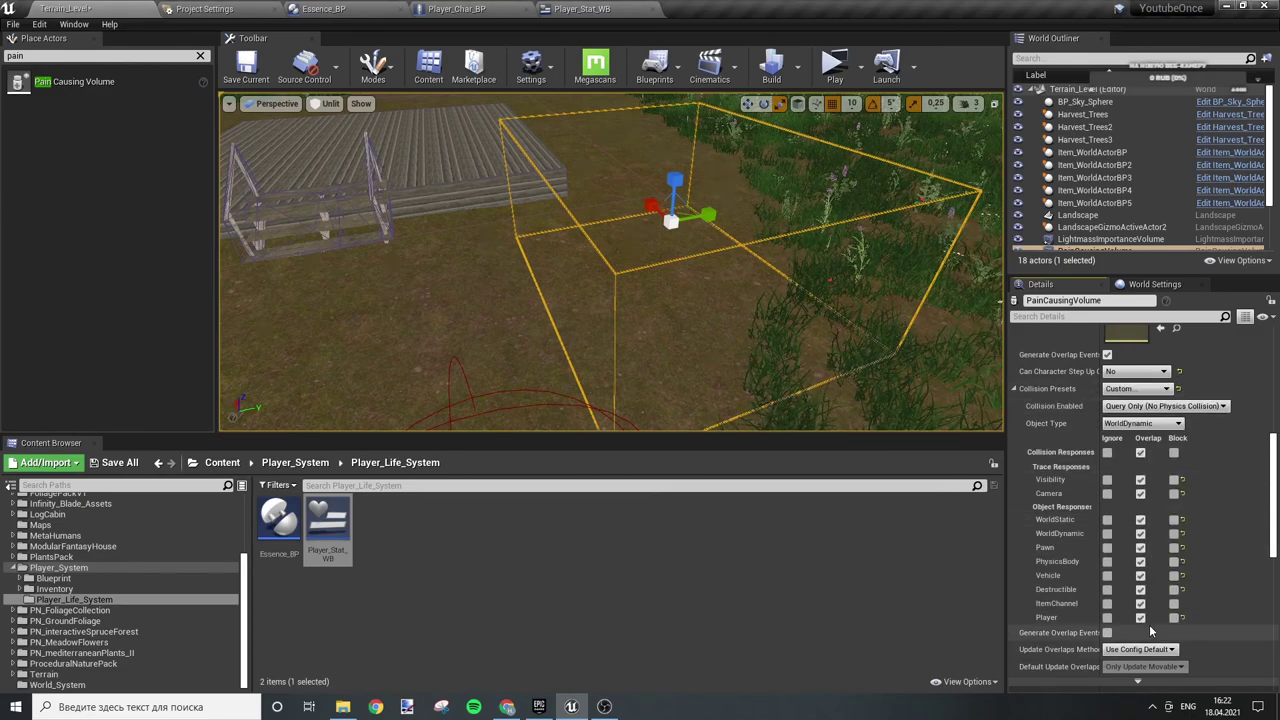
left_click(245, 63)
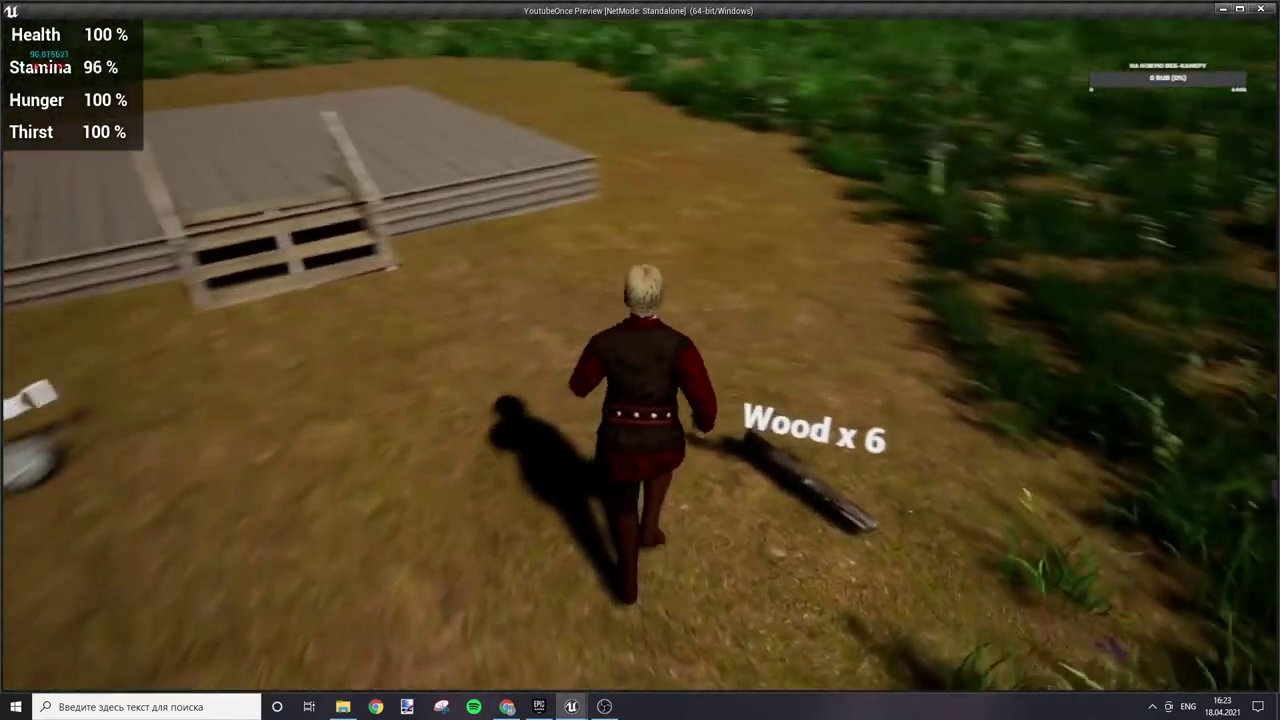
- Walk and run the character through the Pain Causing Volume until Health drops on the HUD
key("w")
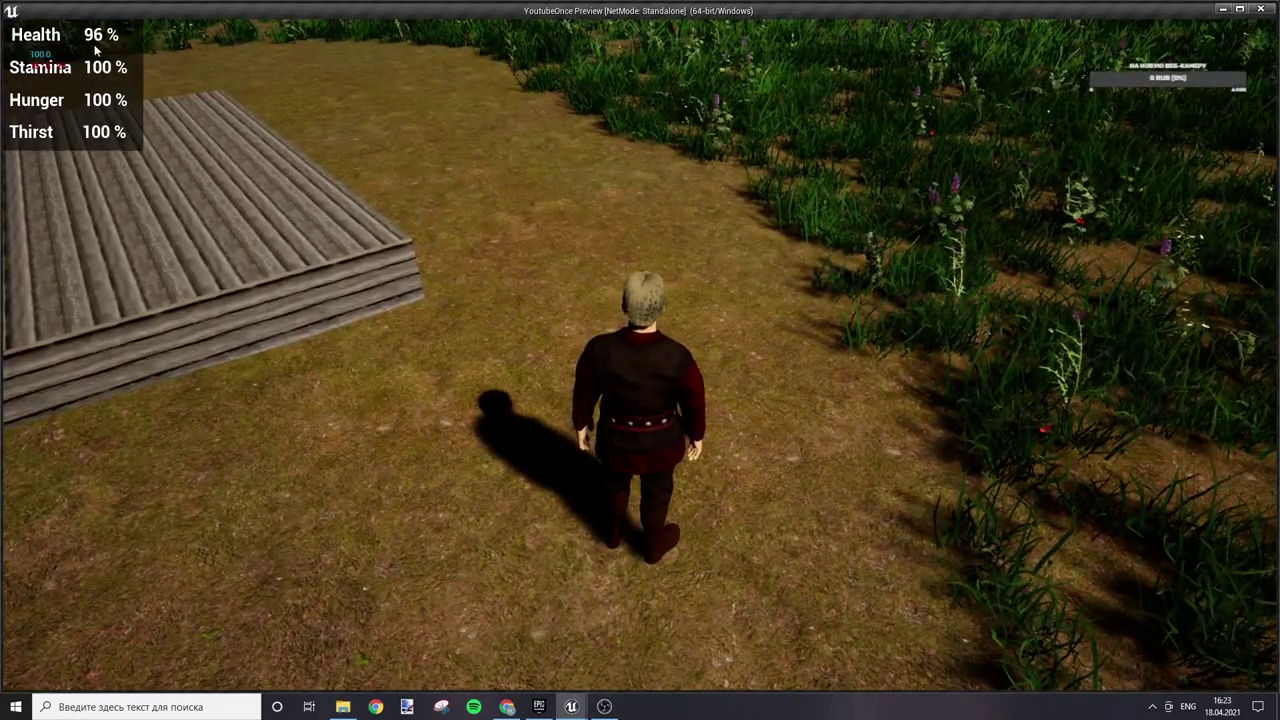
key("shift+w")
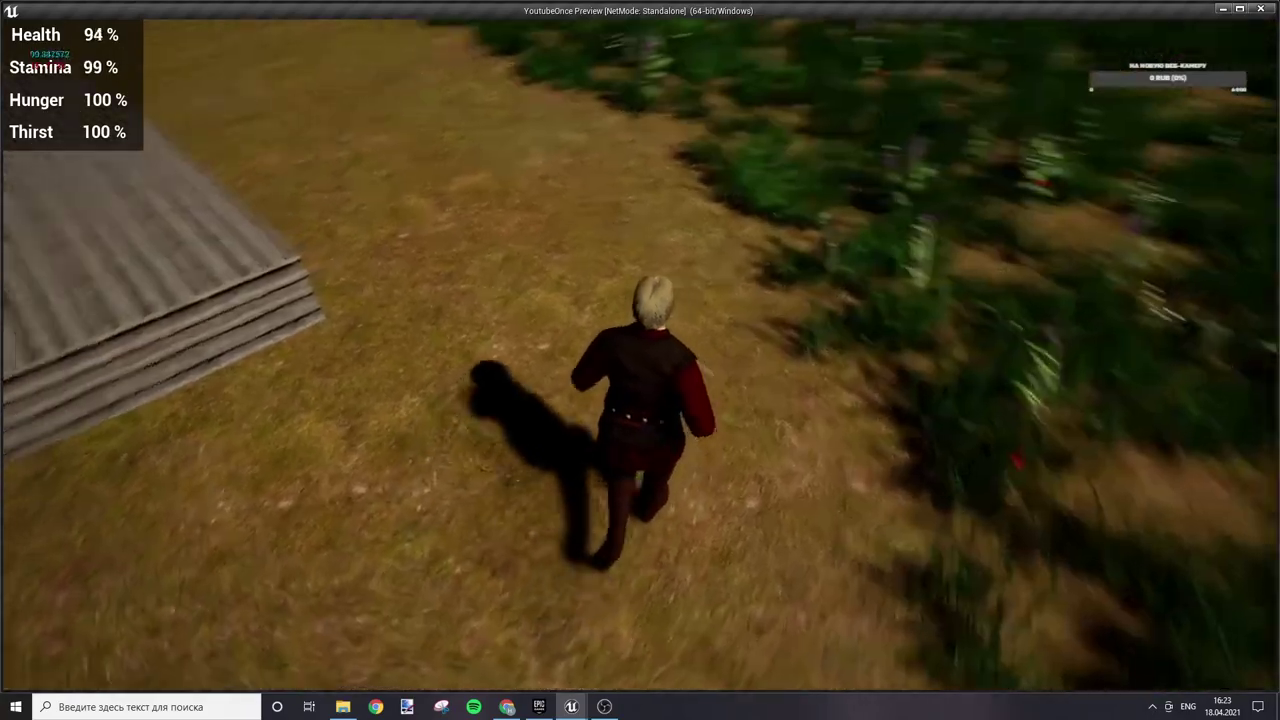